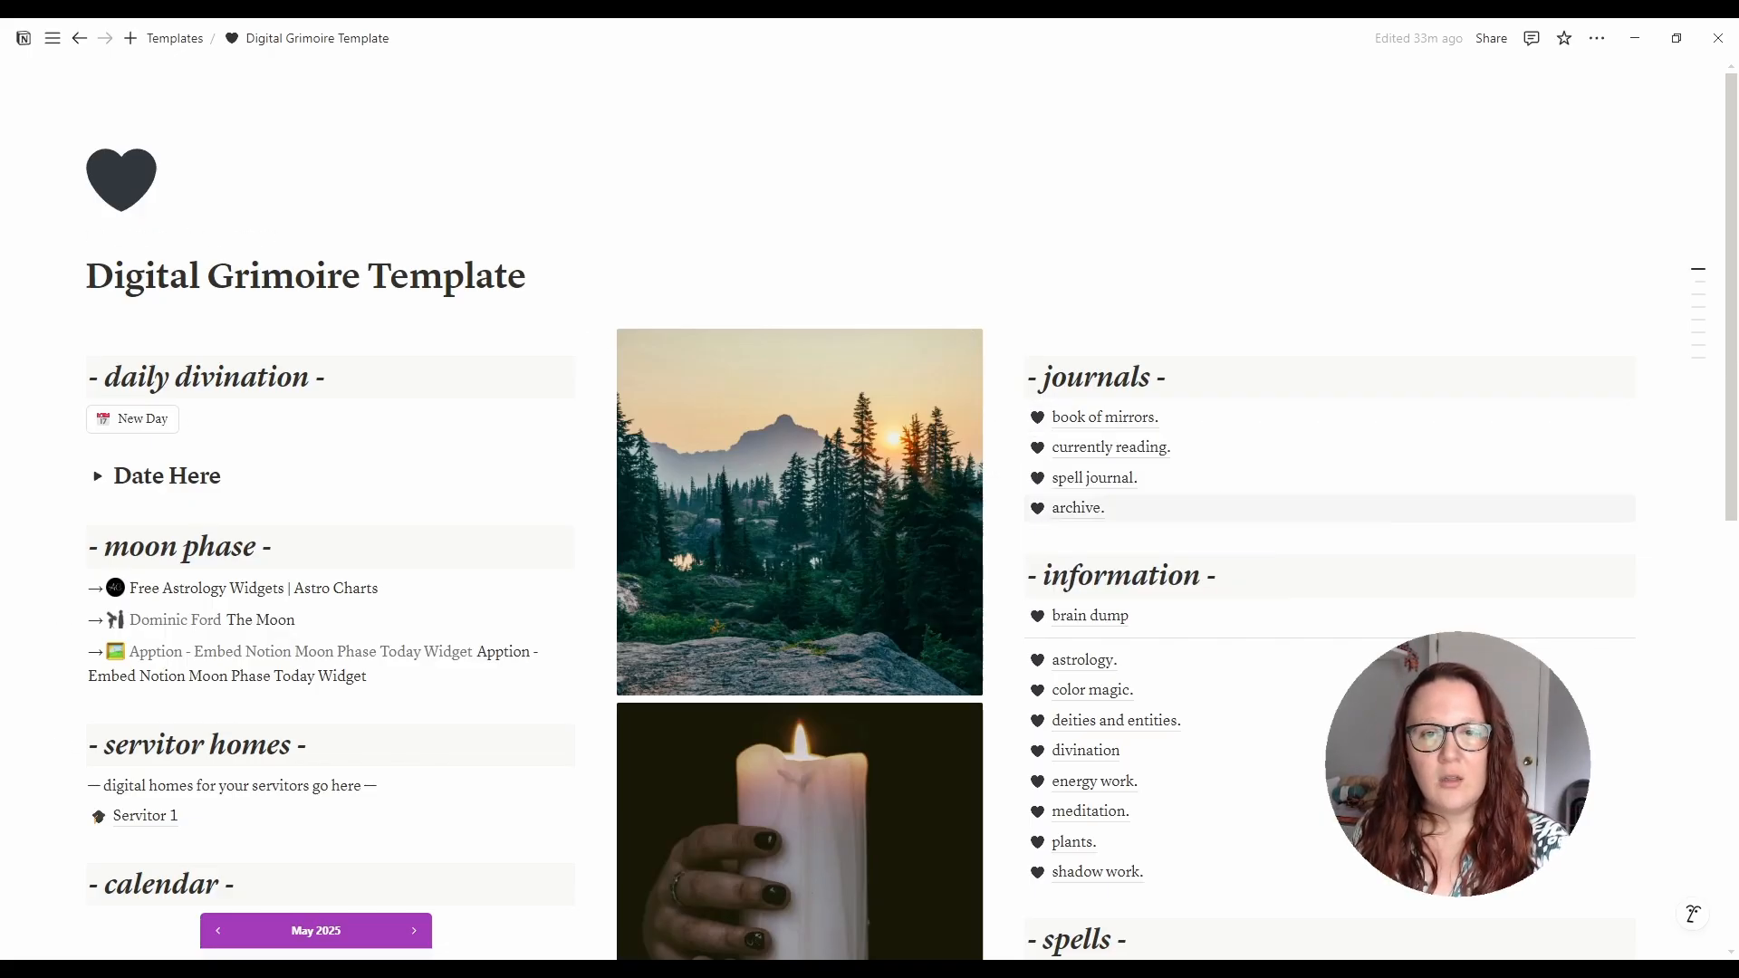
- Look over the whole Digital Grimoire Template page, from the daily divination section down to the spells list and footer
scroll(800, 507, down, 6)
scroll(800, 508, up, 6)
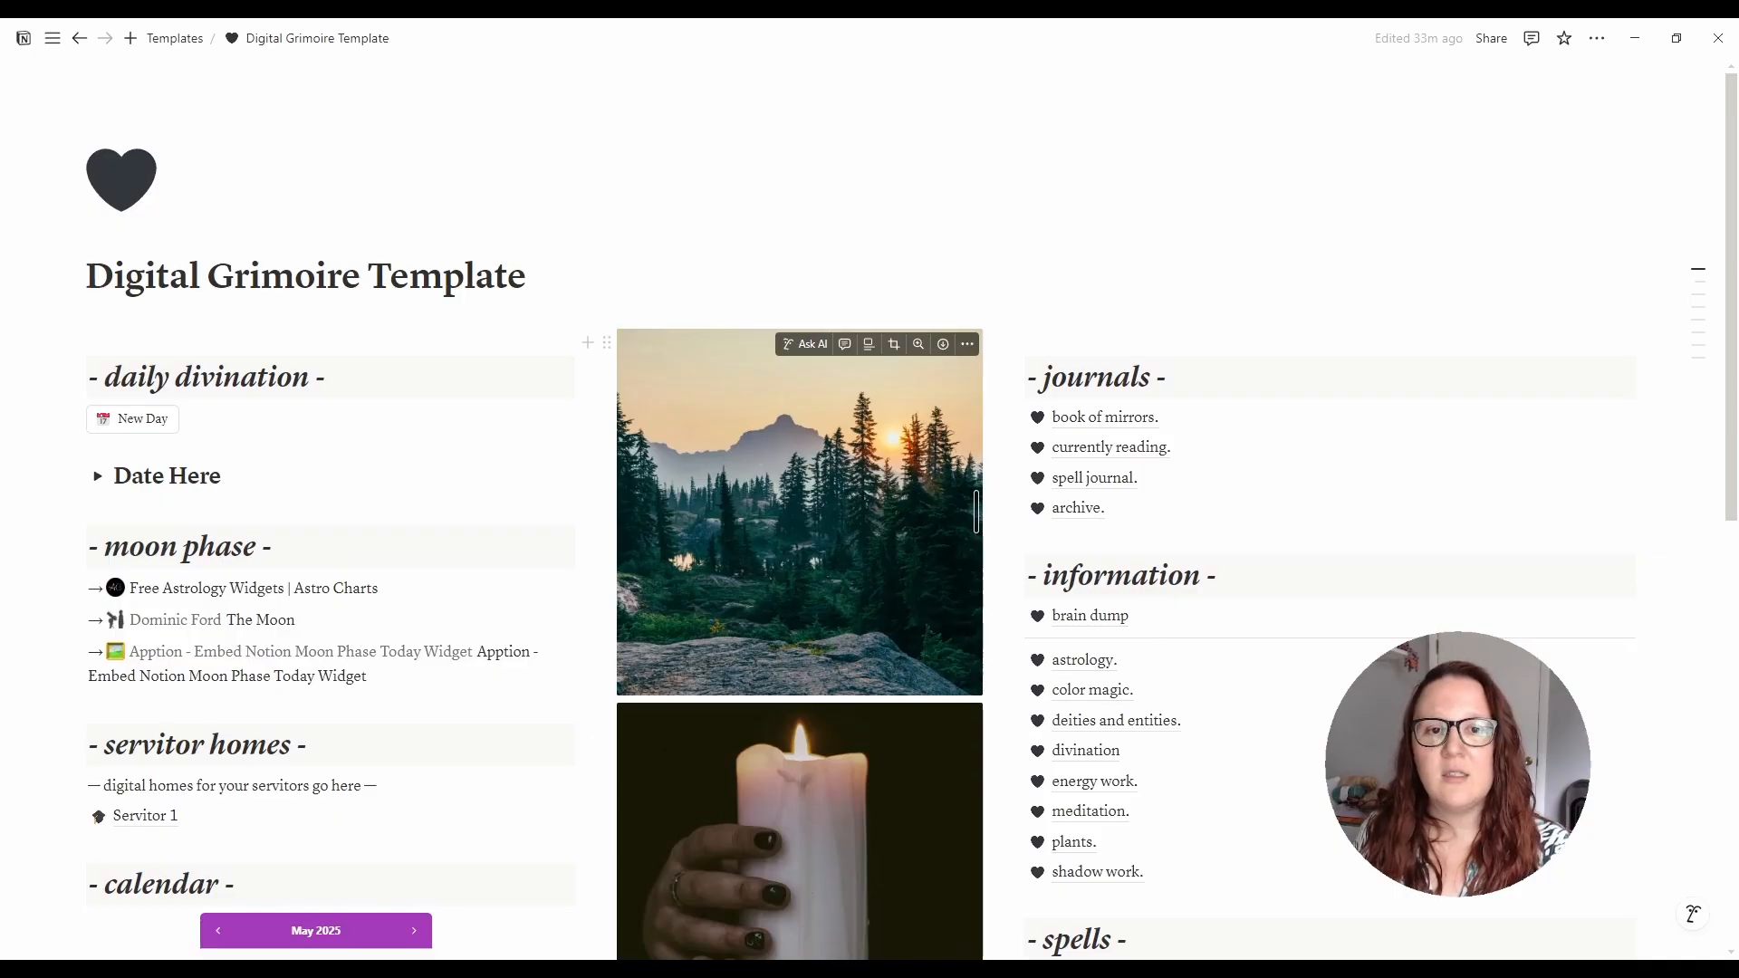
mouse_move(1078, 508)
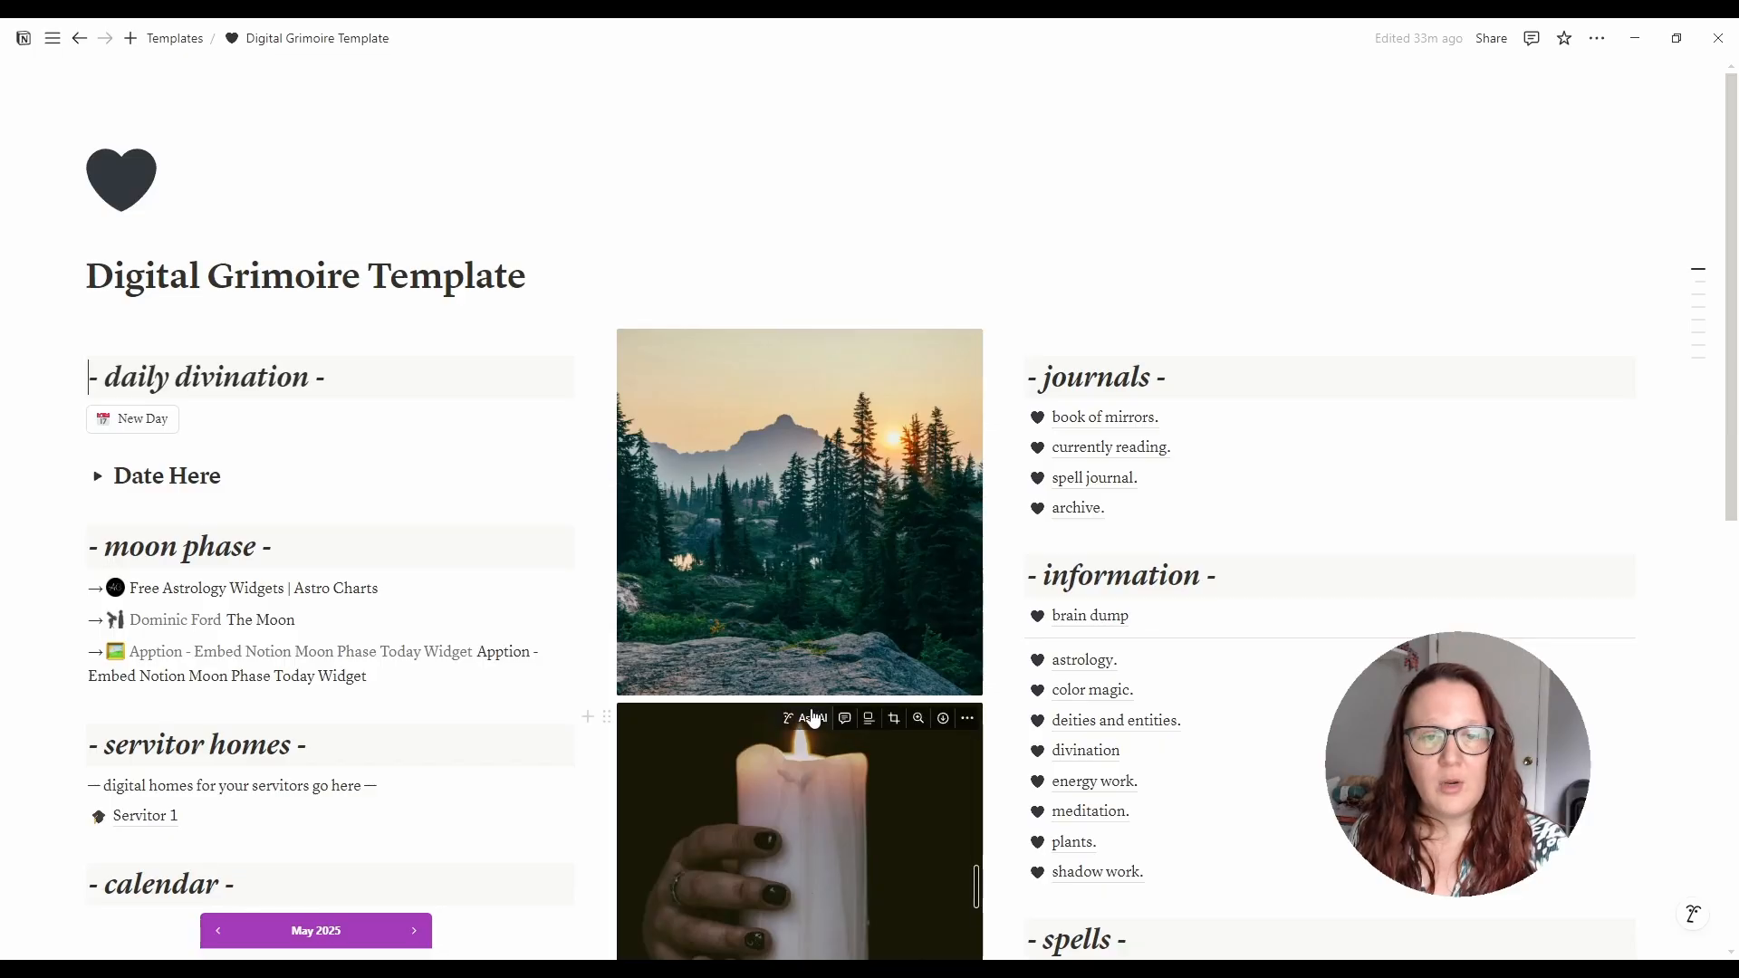
scroll(684, 507, down, 4)
scroll(682, 502, down, 3)
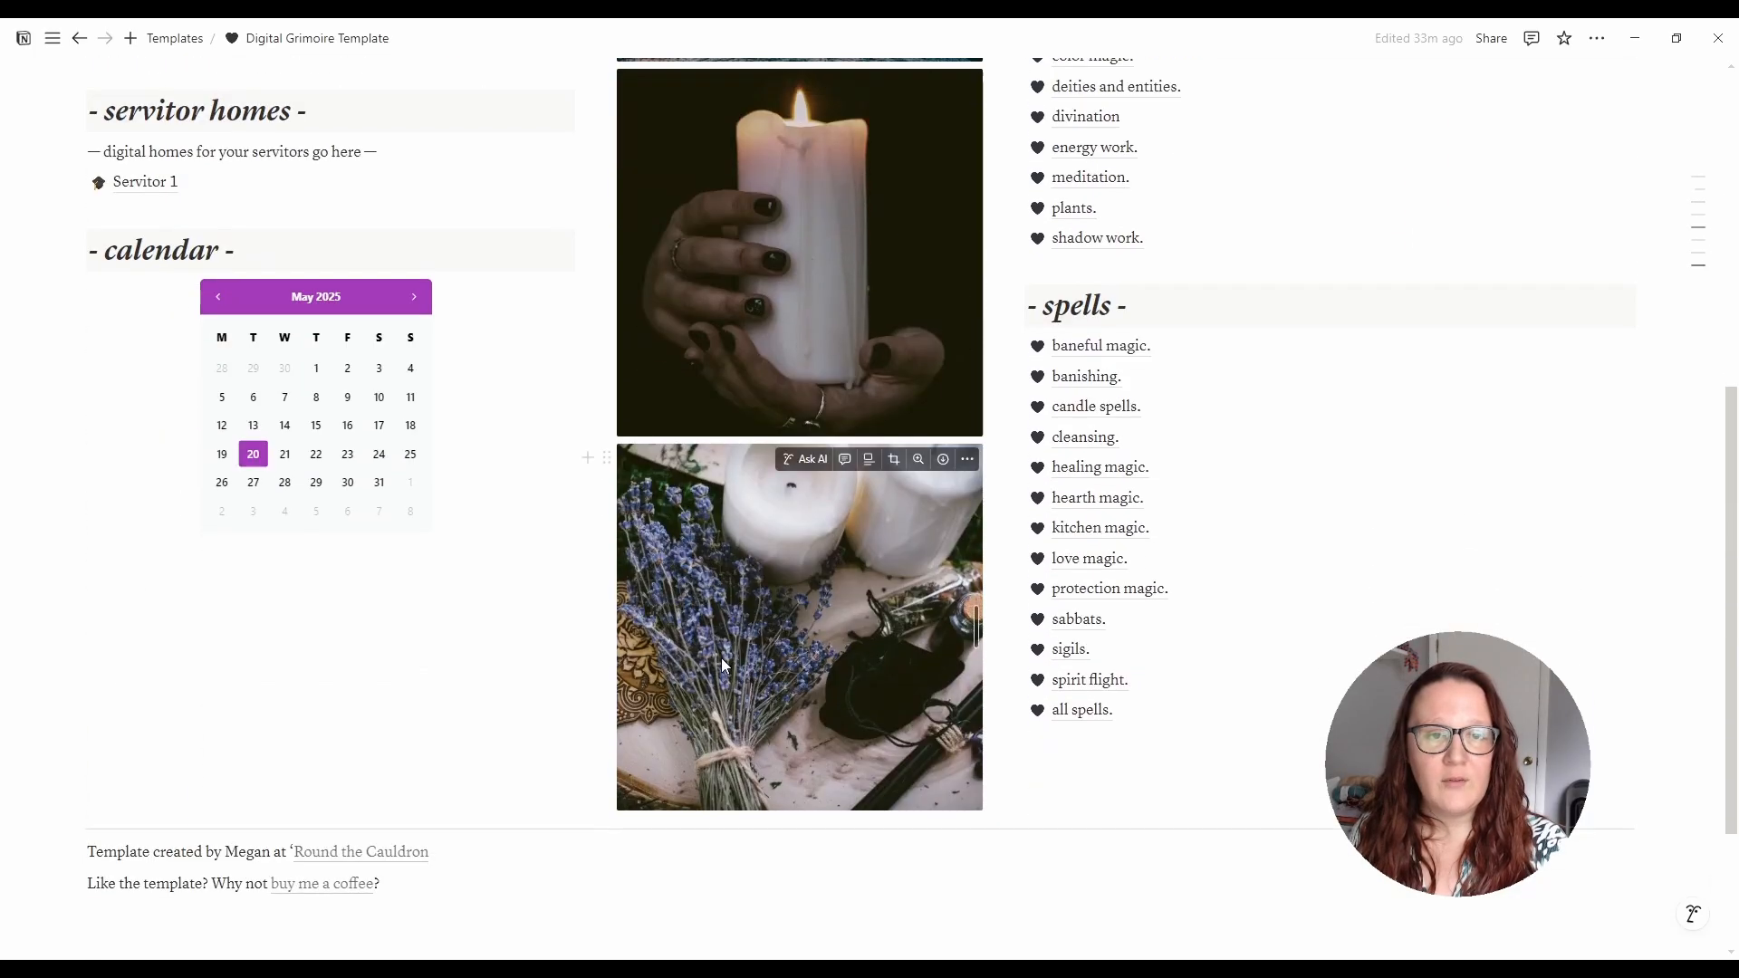
scroll(721, 657, up, 5)
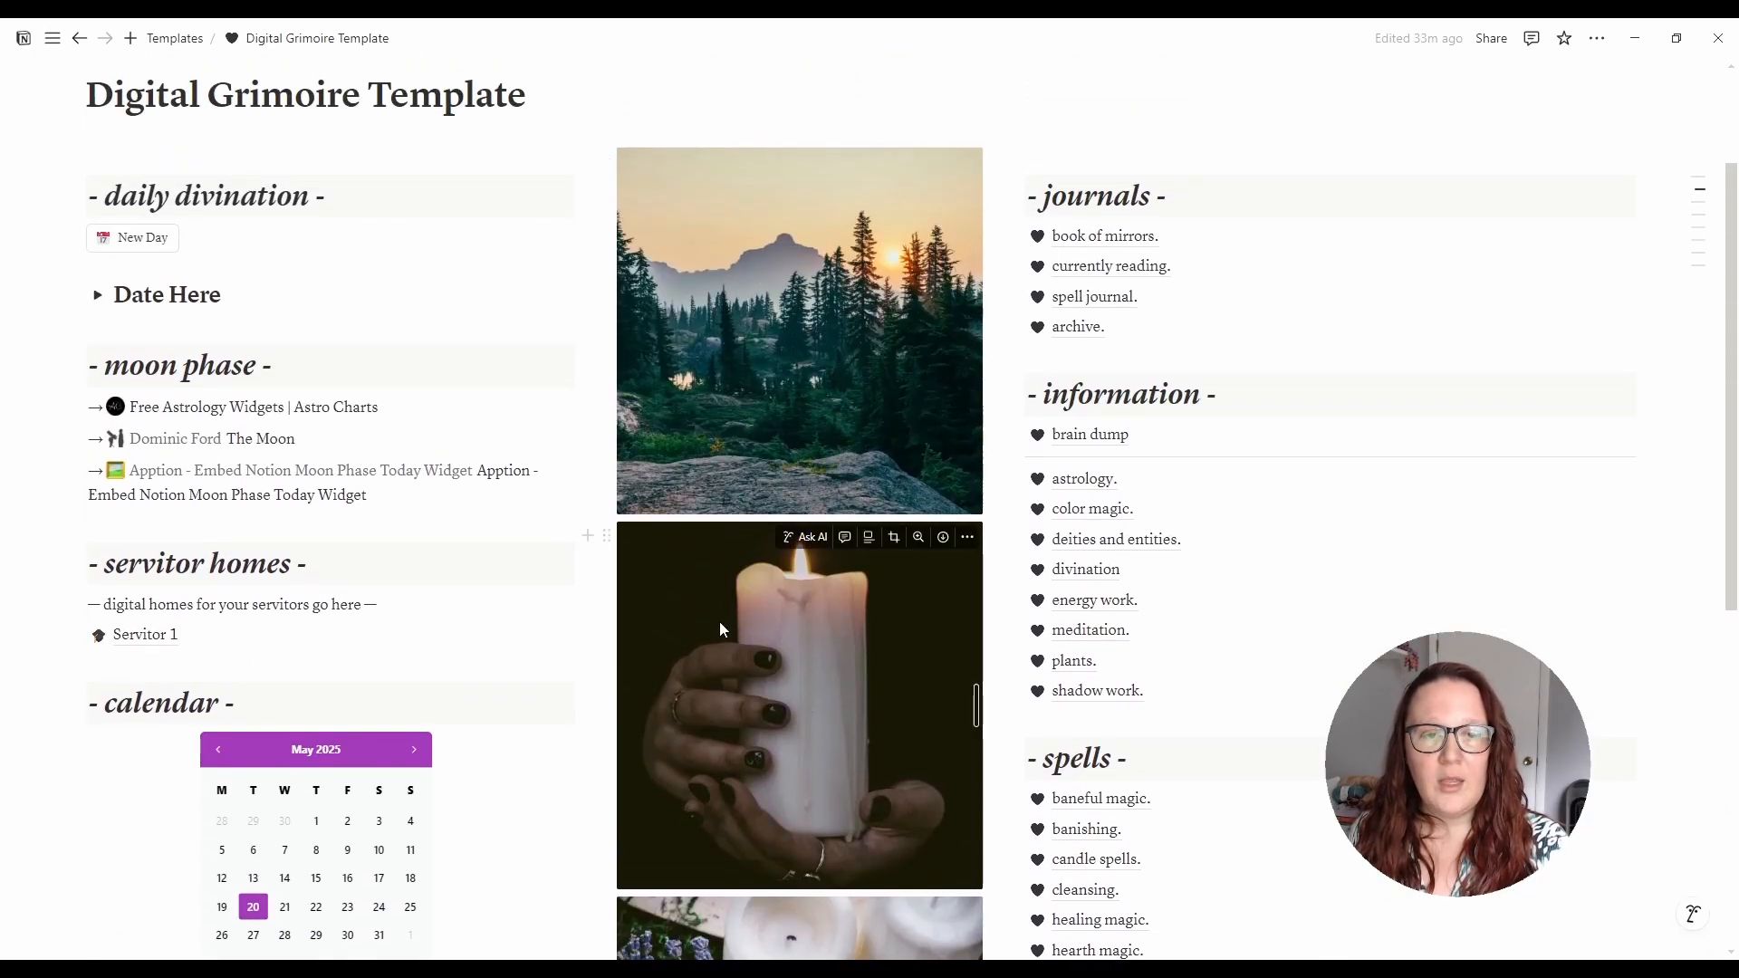
scroll(716, 621, down, 4)
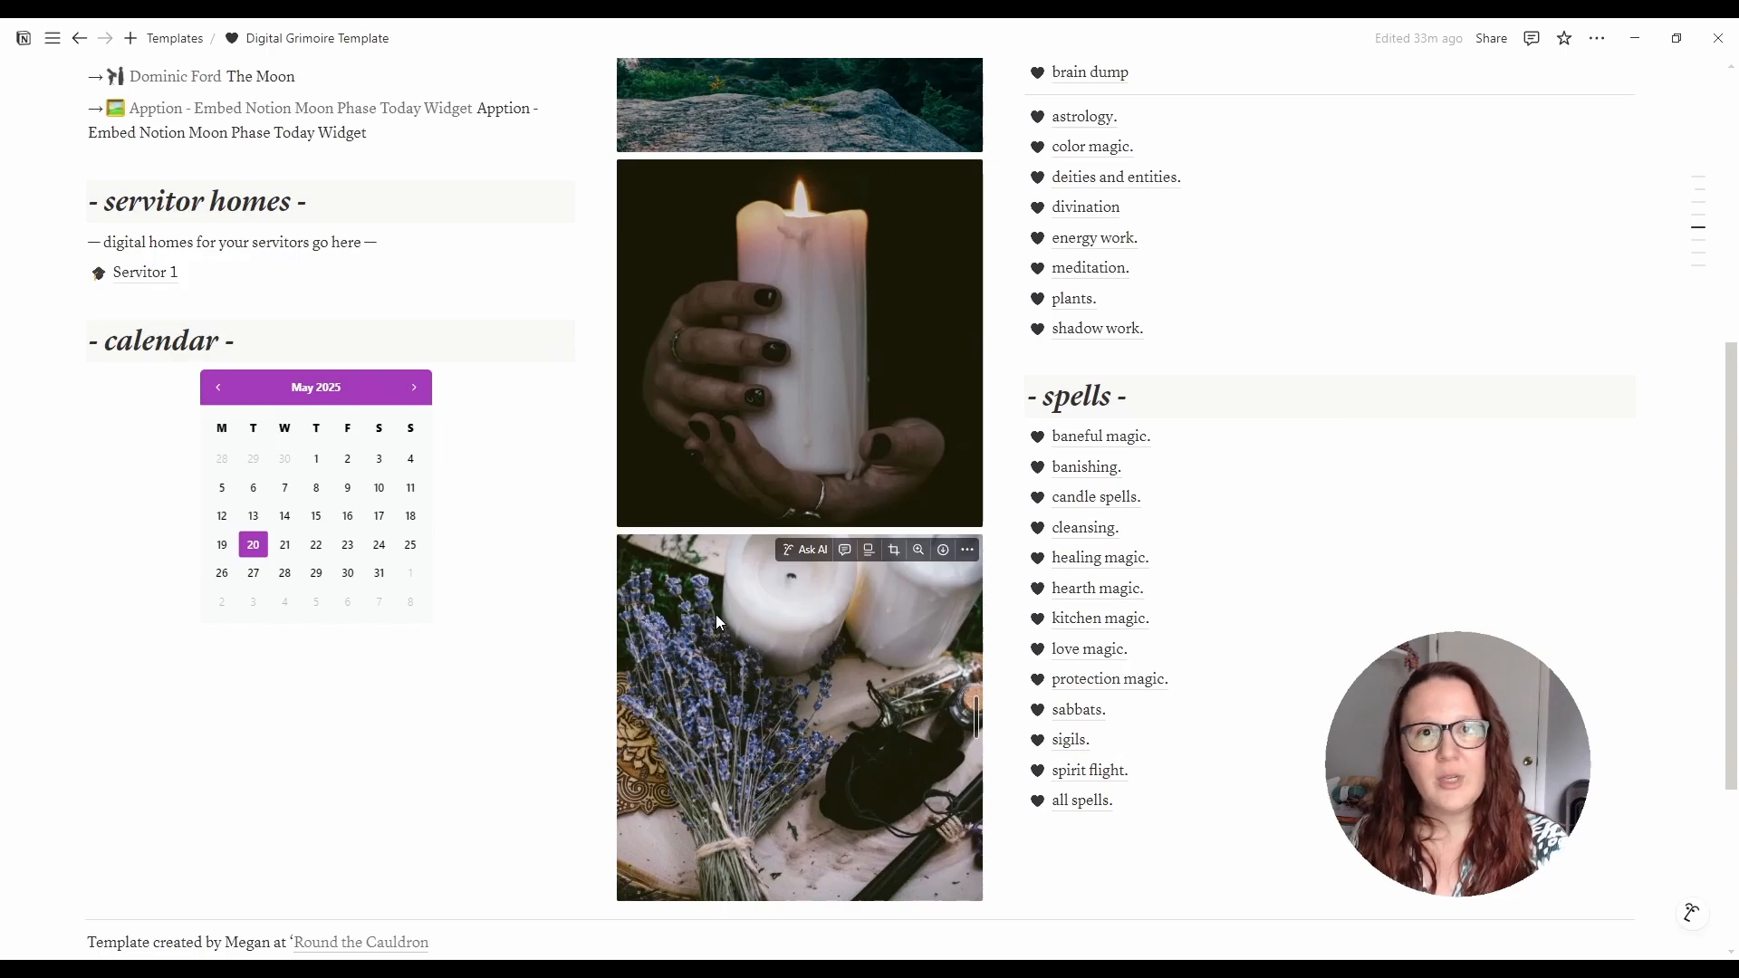
scroll(717, 622, up, 5)
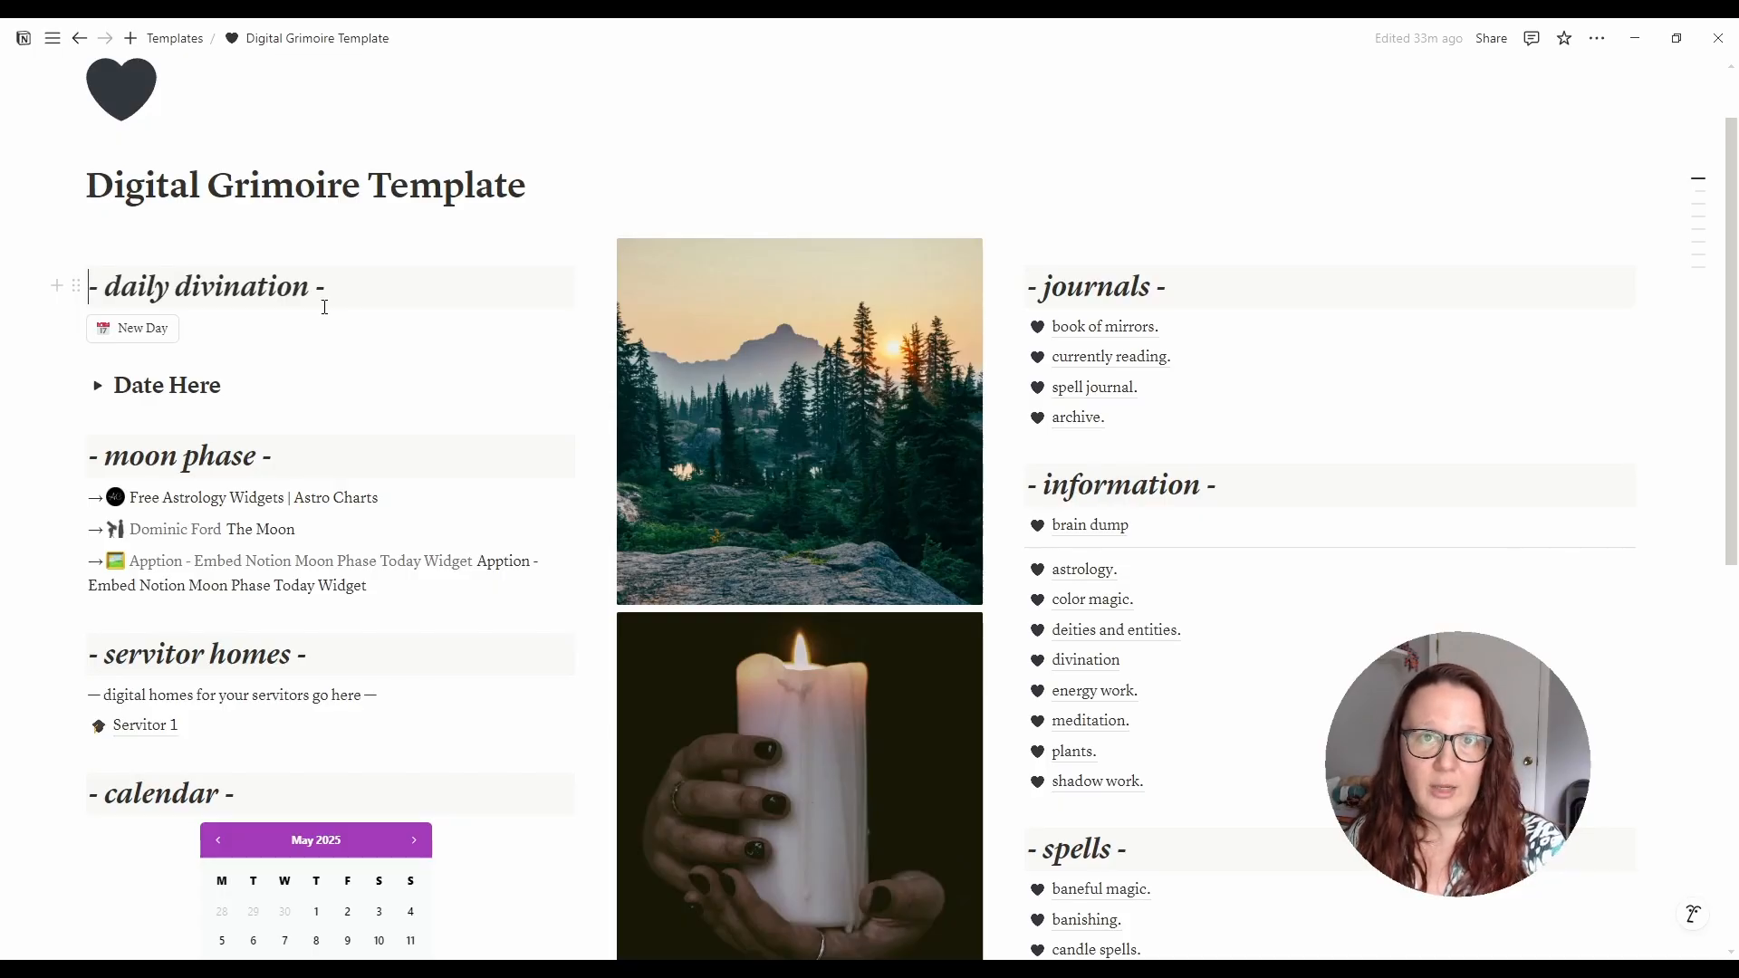
- Try adding a new day entry to the daily divination section and undo it
drag(171, 288, 110, 295)
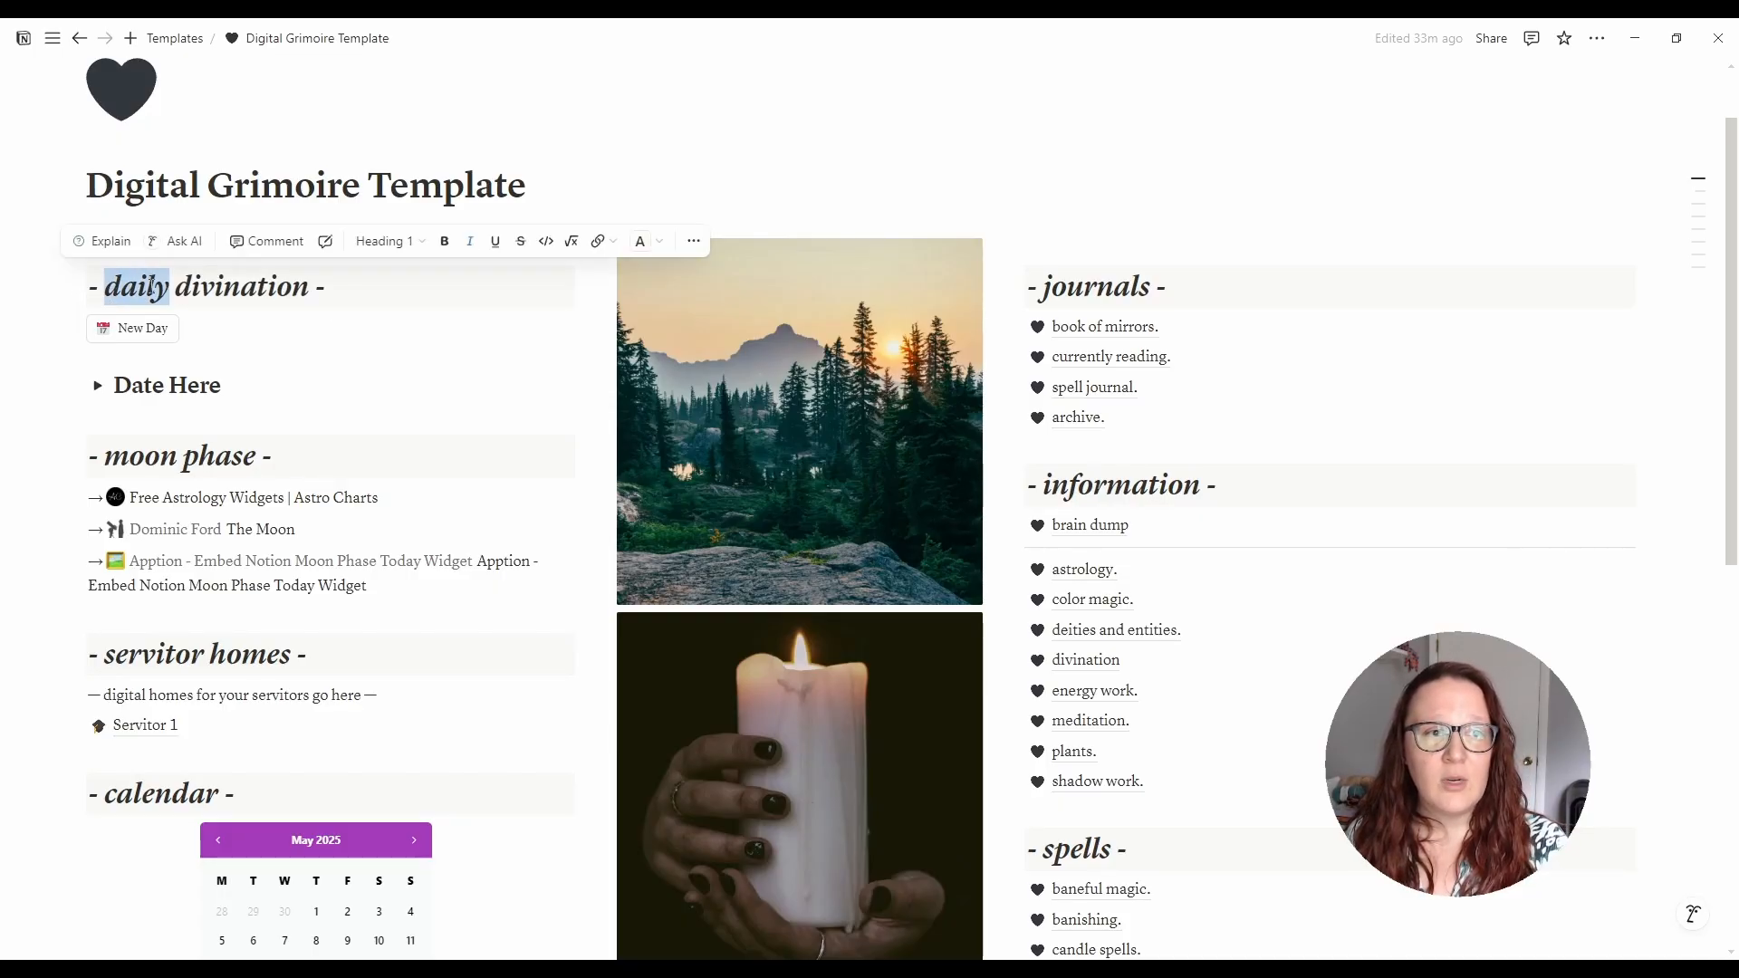
click(200, 290)
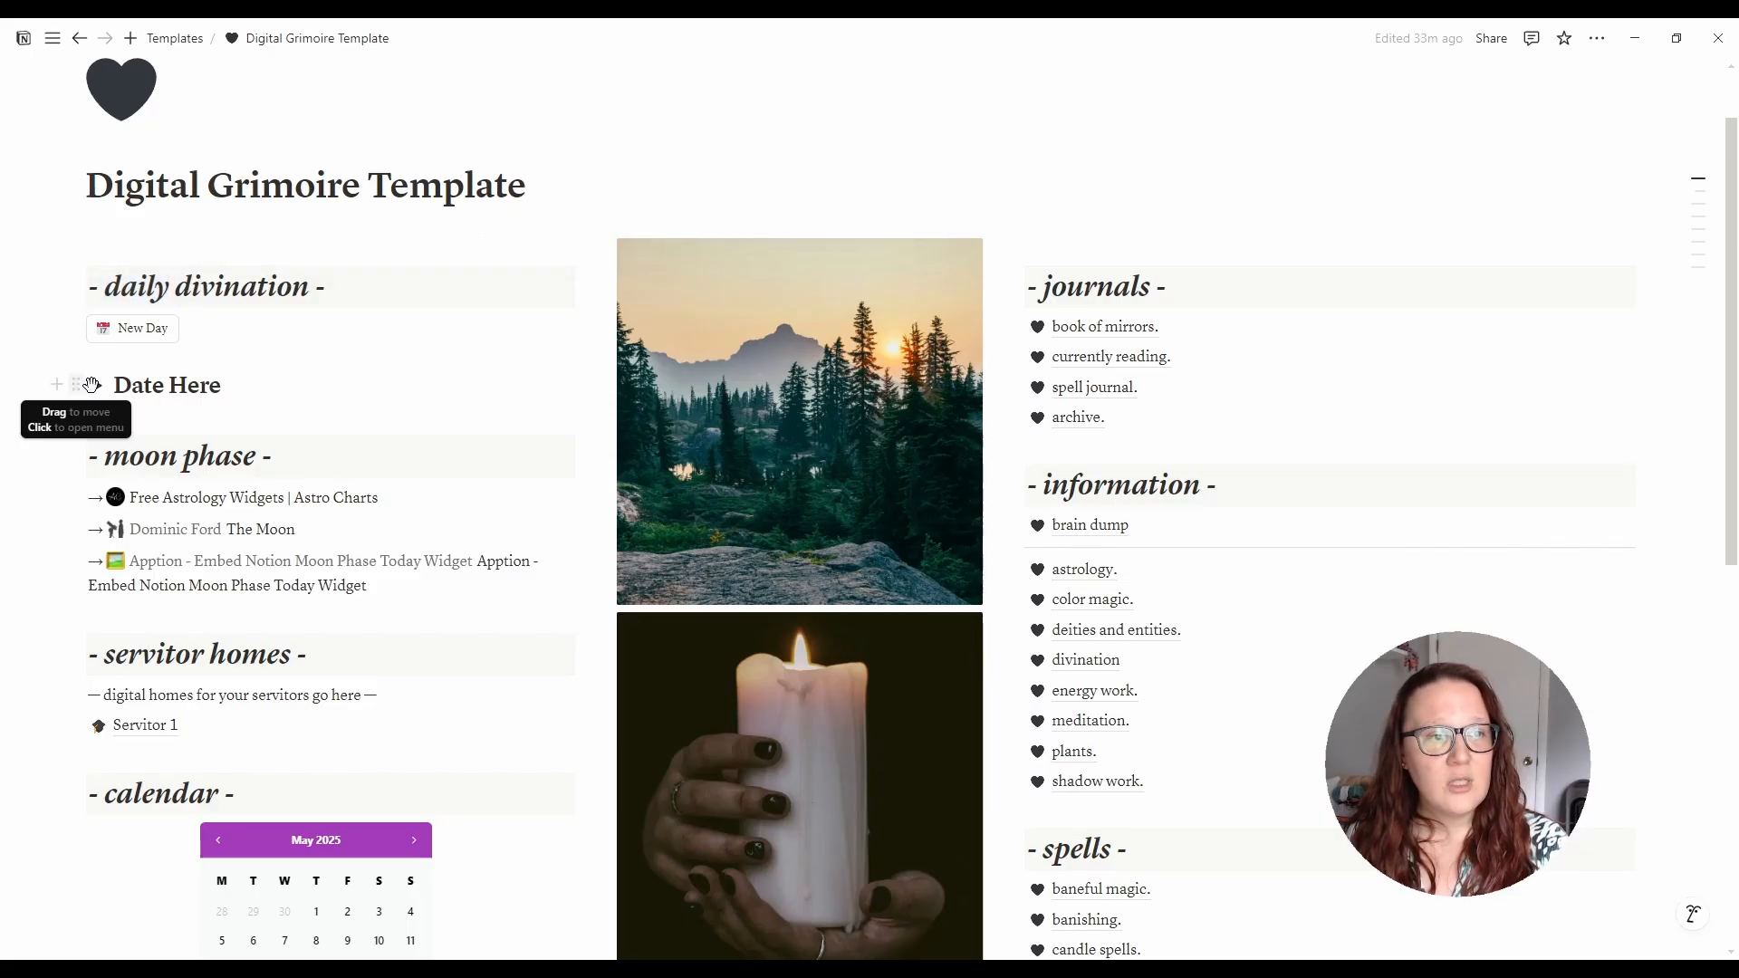
click(130, 330)
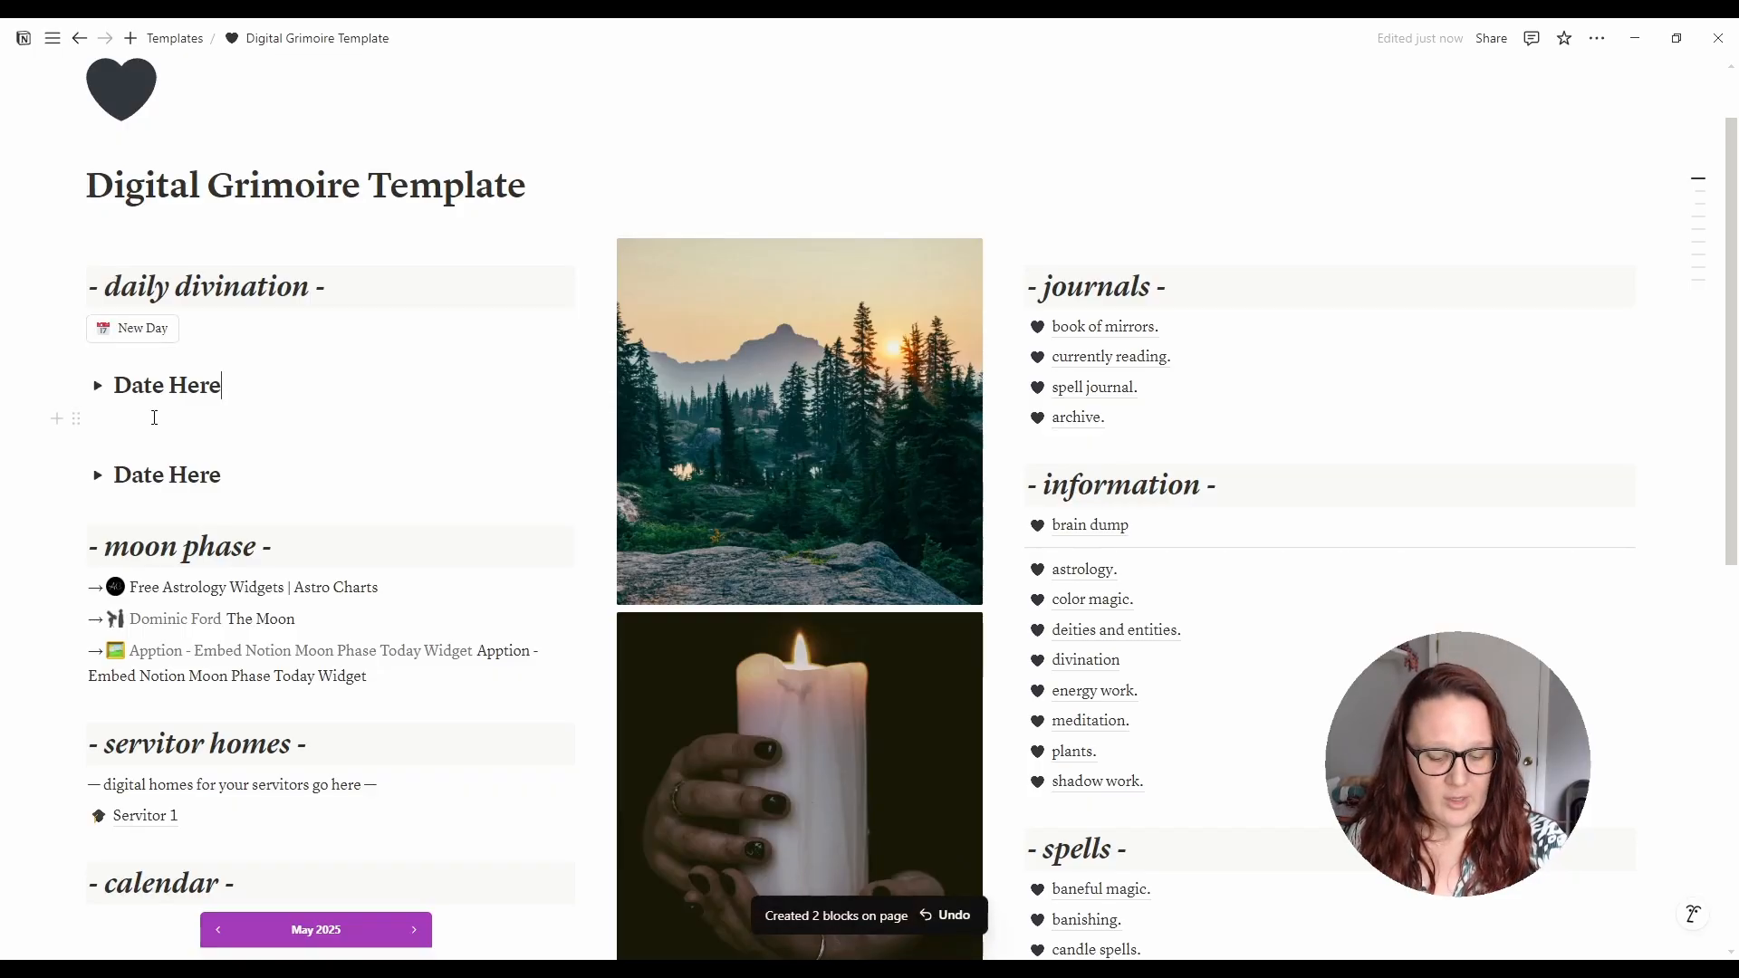
key(ctrl+z)
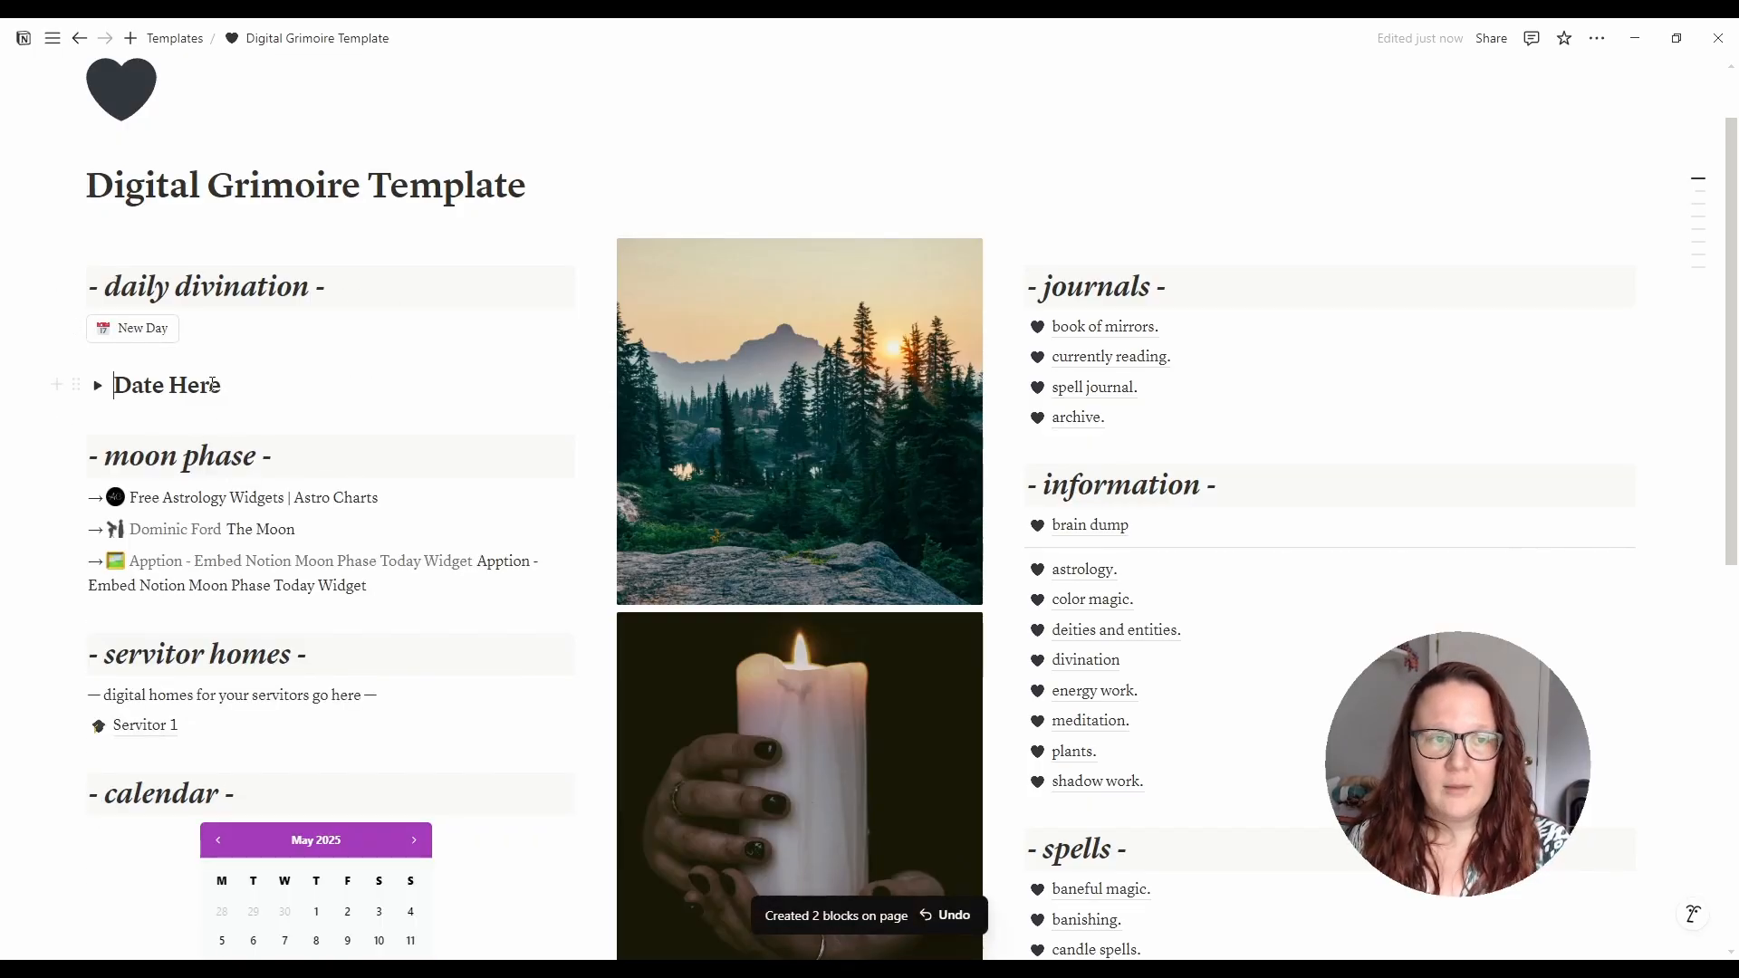
- Expand the Date Here toggle to view its placeholders, and collapse it again
click(96, 392)
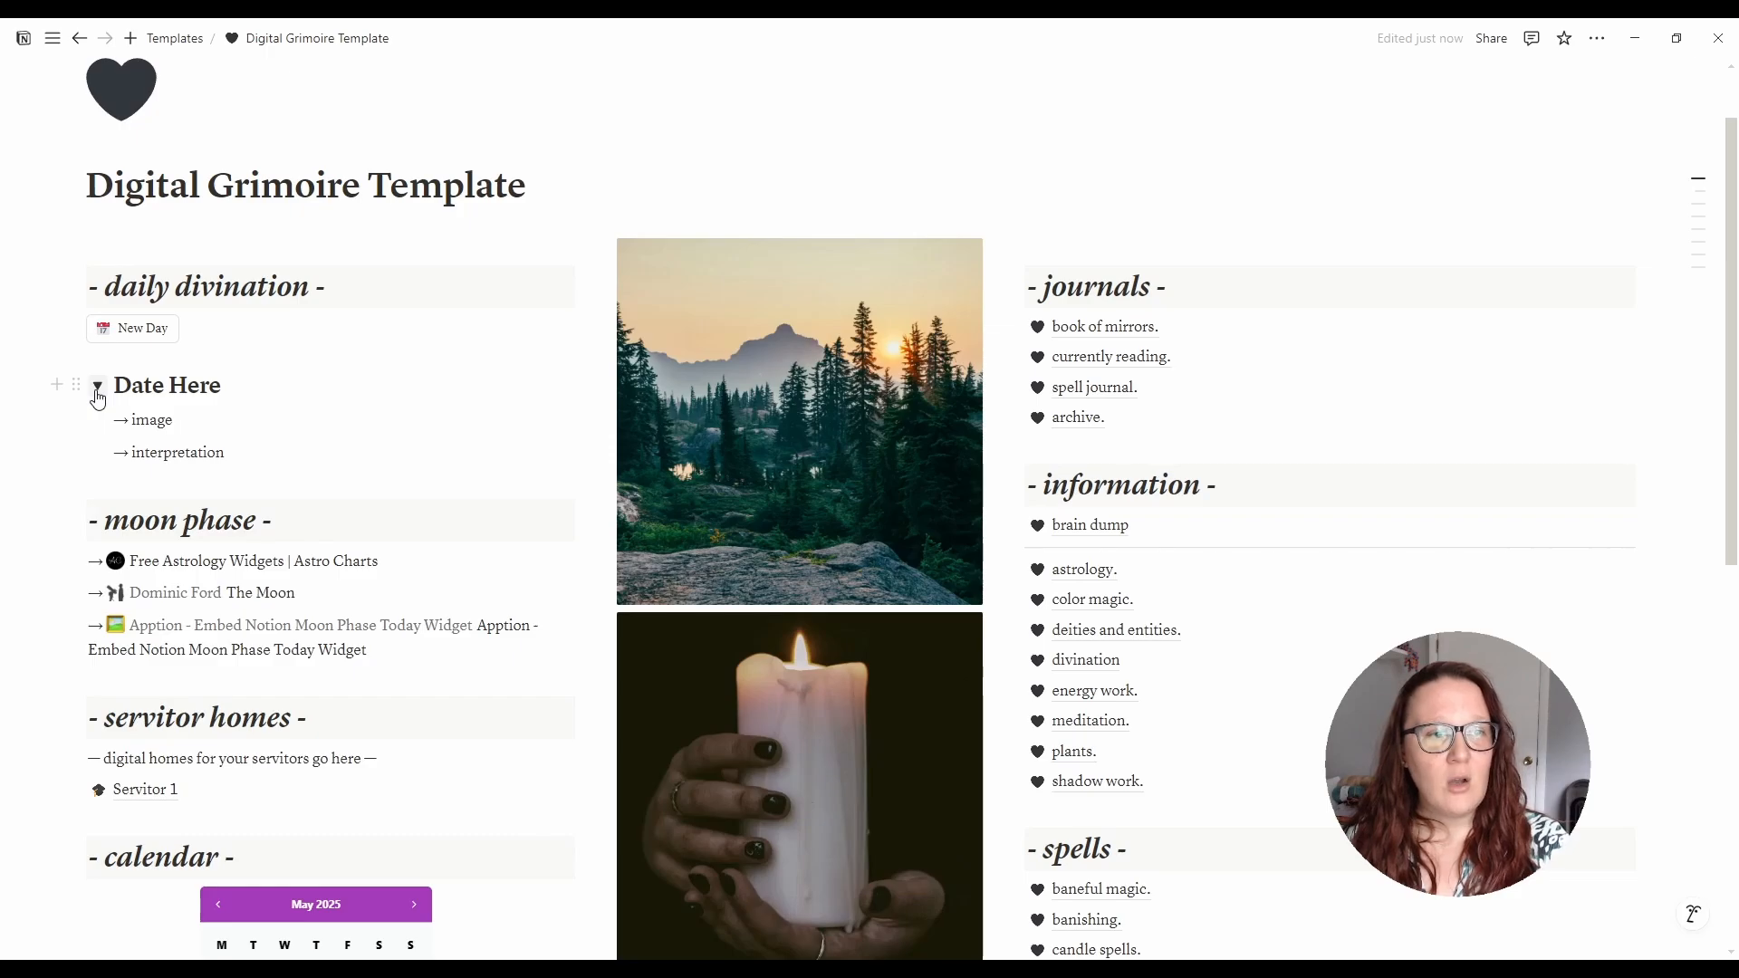
click(96, 392)
click(96, 392)
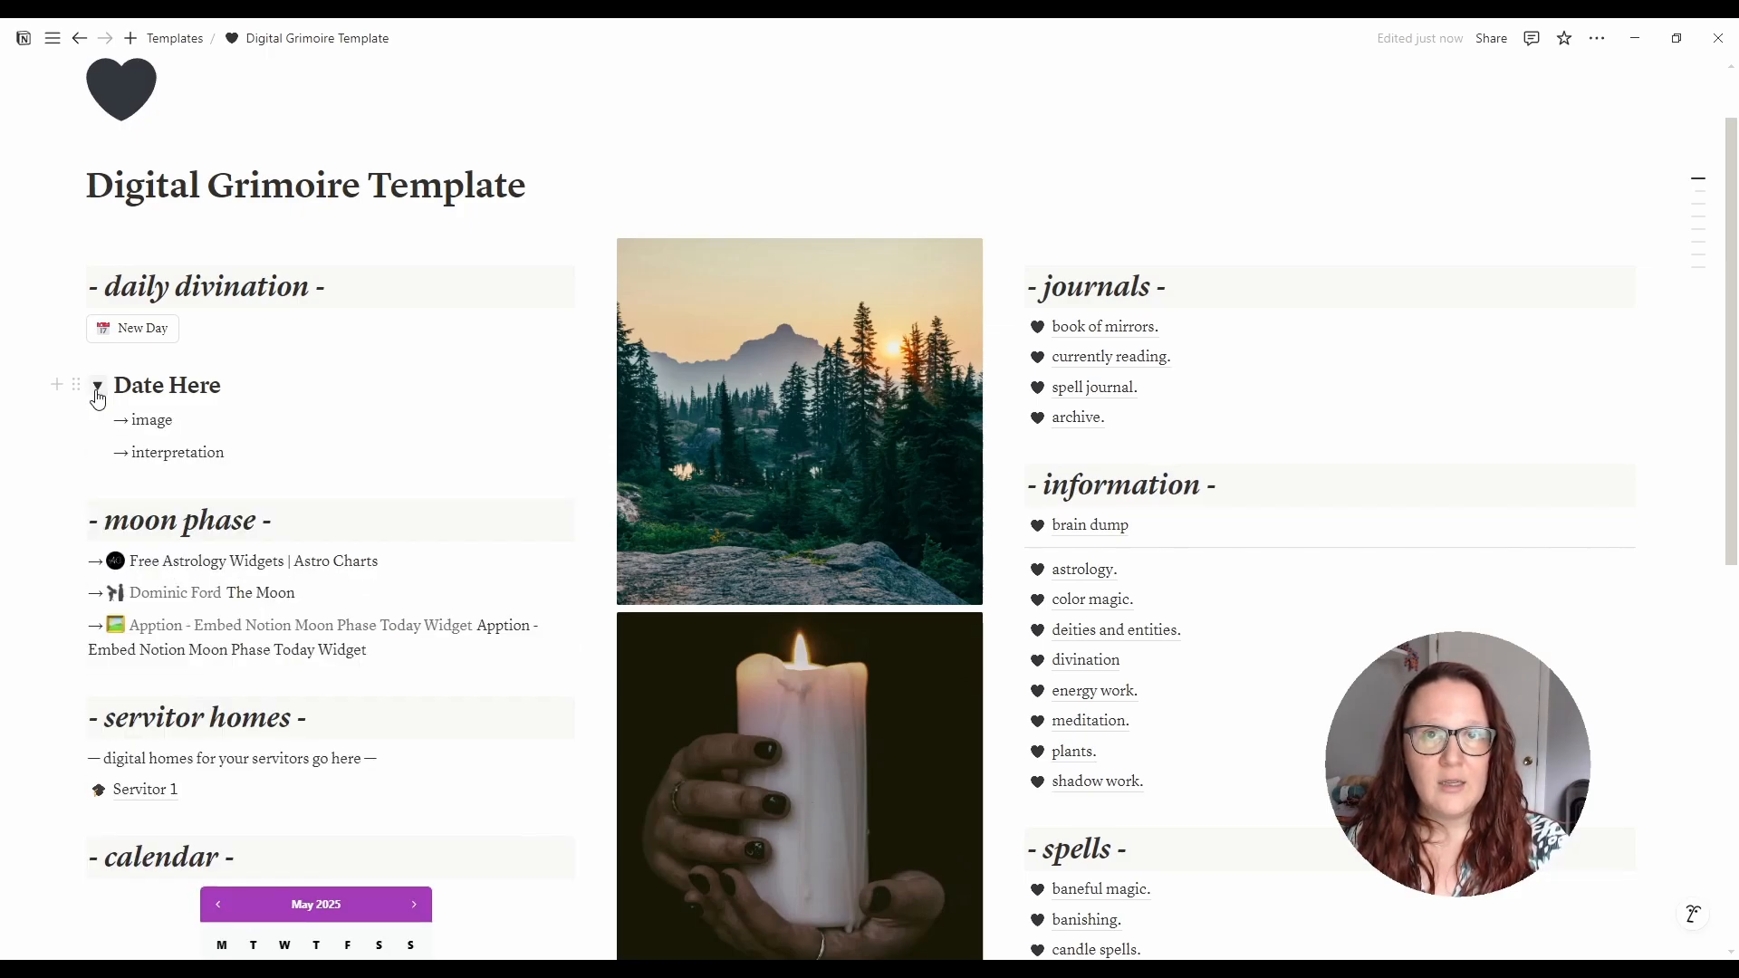
click(96, 392)
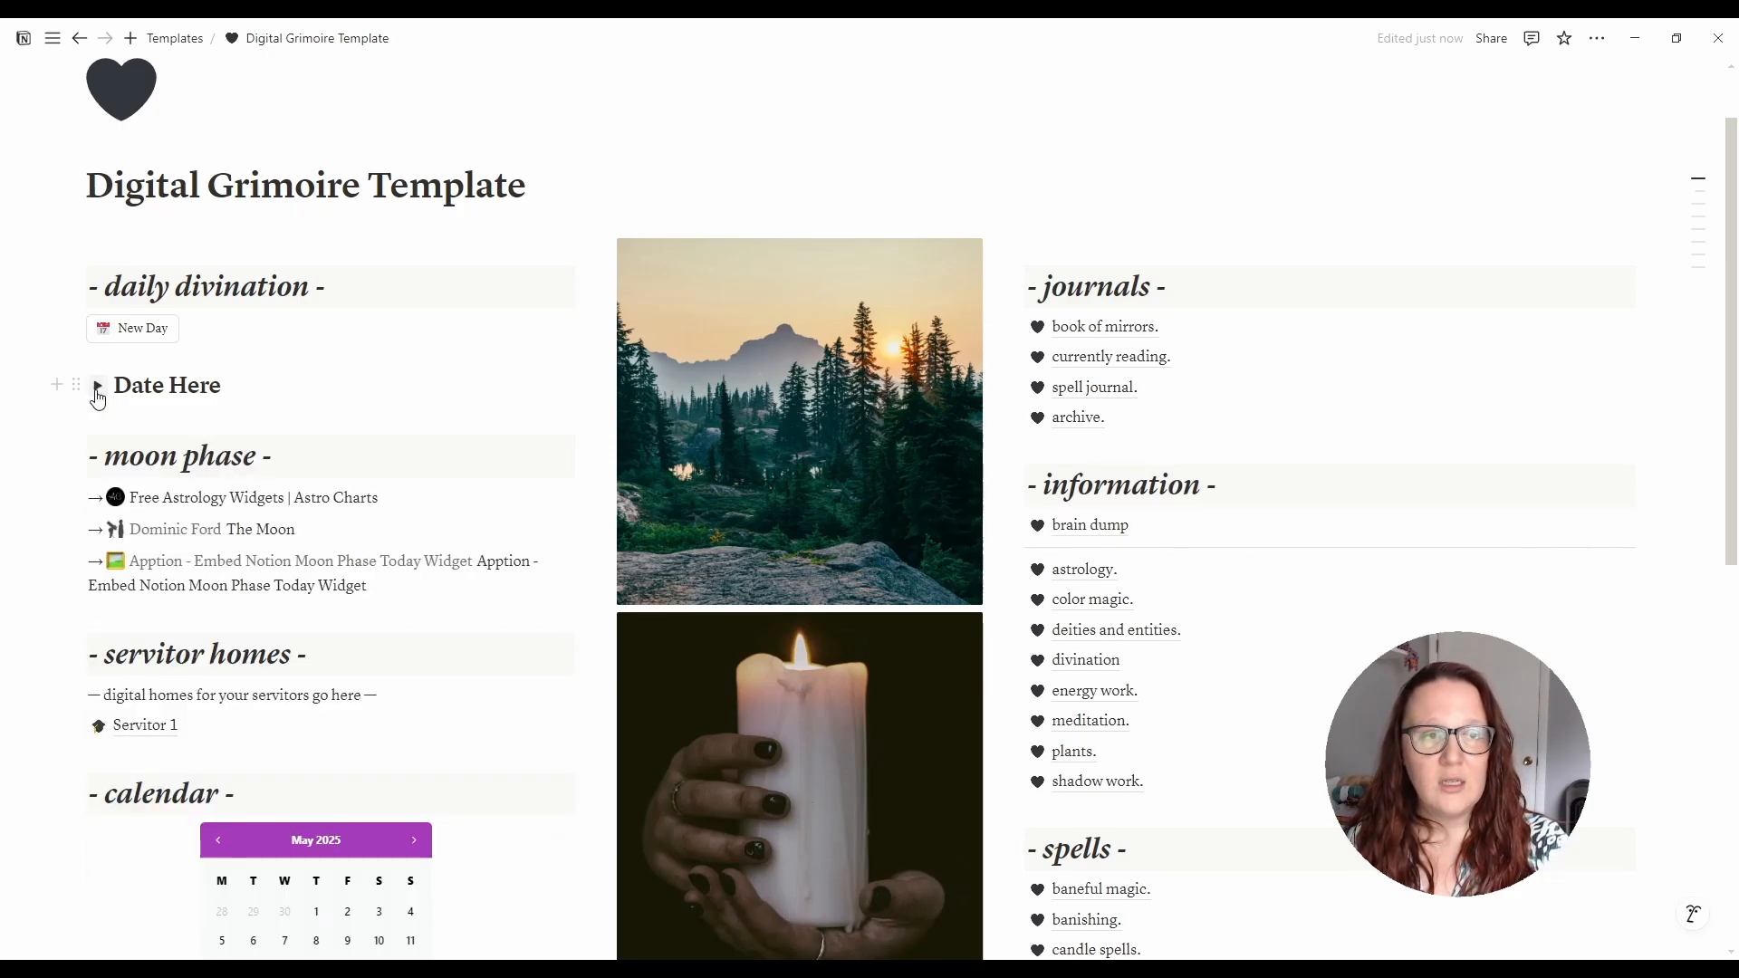
- Try adding four more Date Here entries to the daily divination section
click(165, 342)
click(164, 342)
click(164, 342)
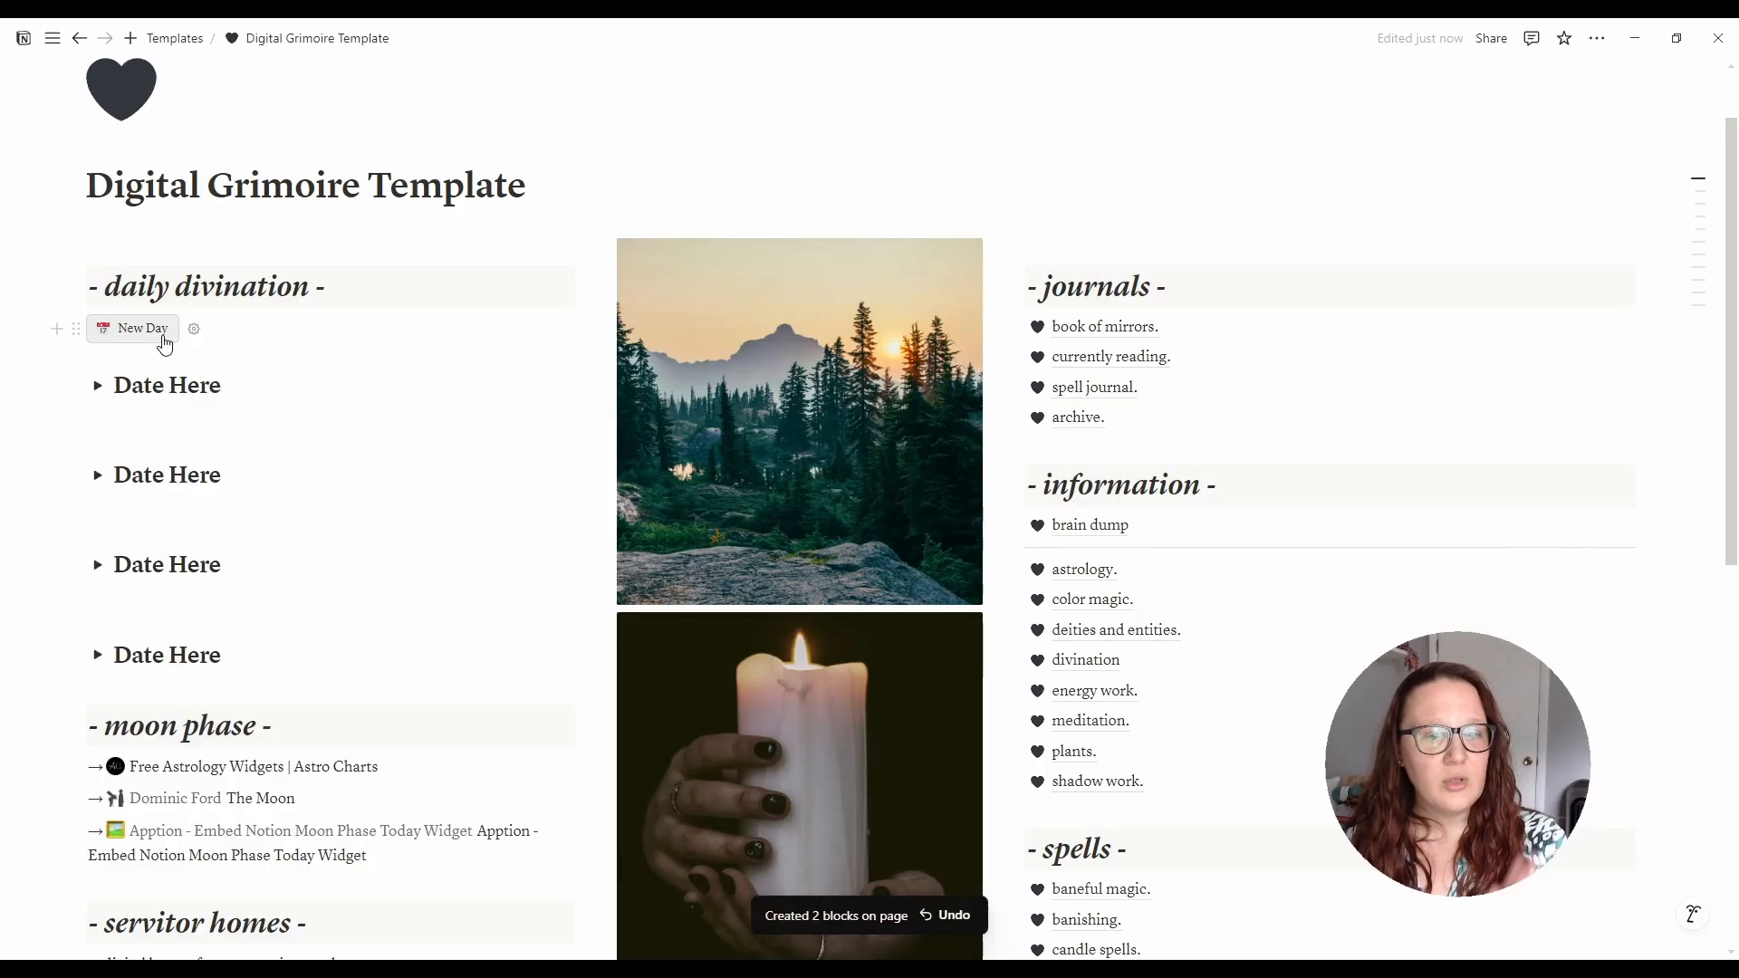
click(165, 342)
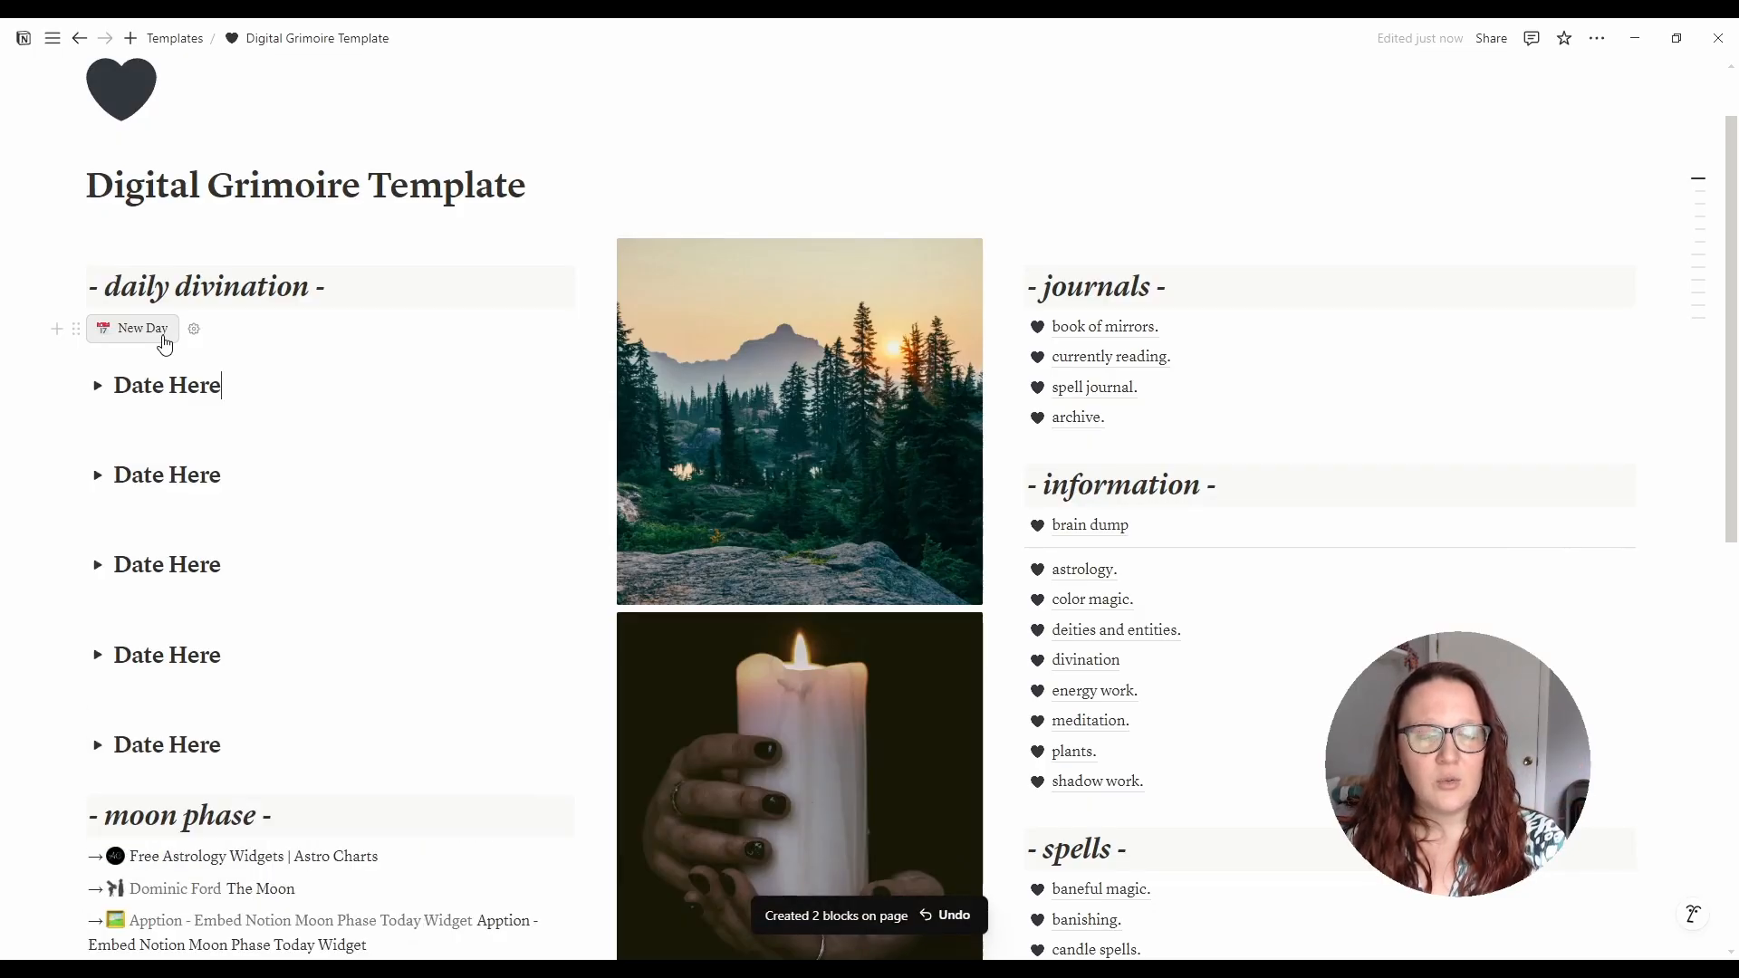
scroll(269, 543, down, 6)
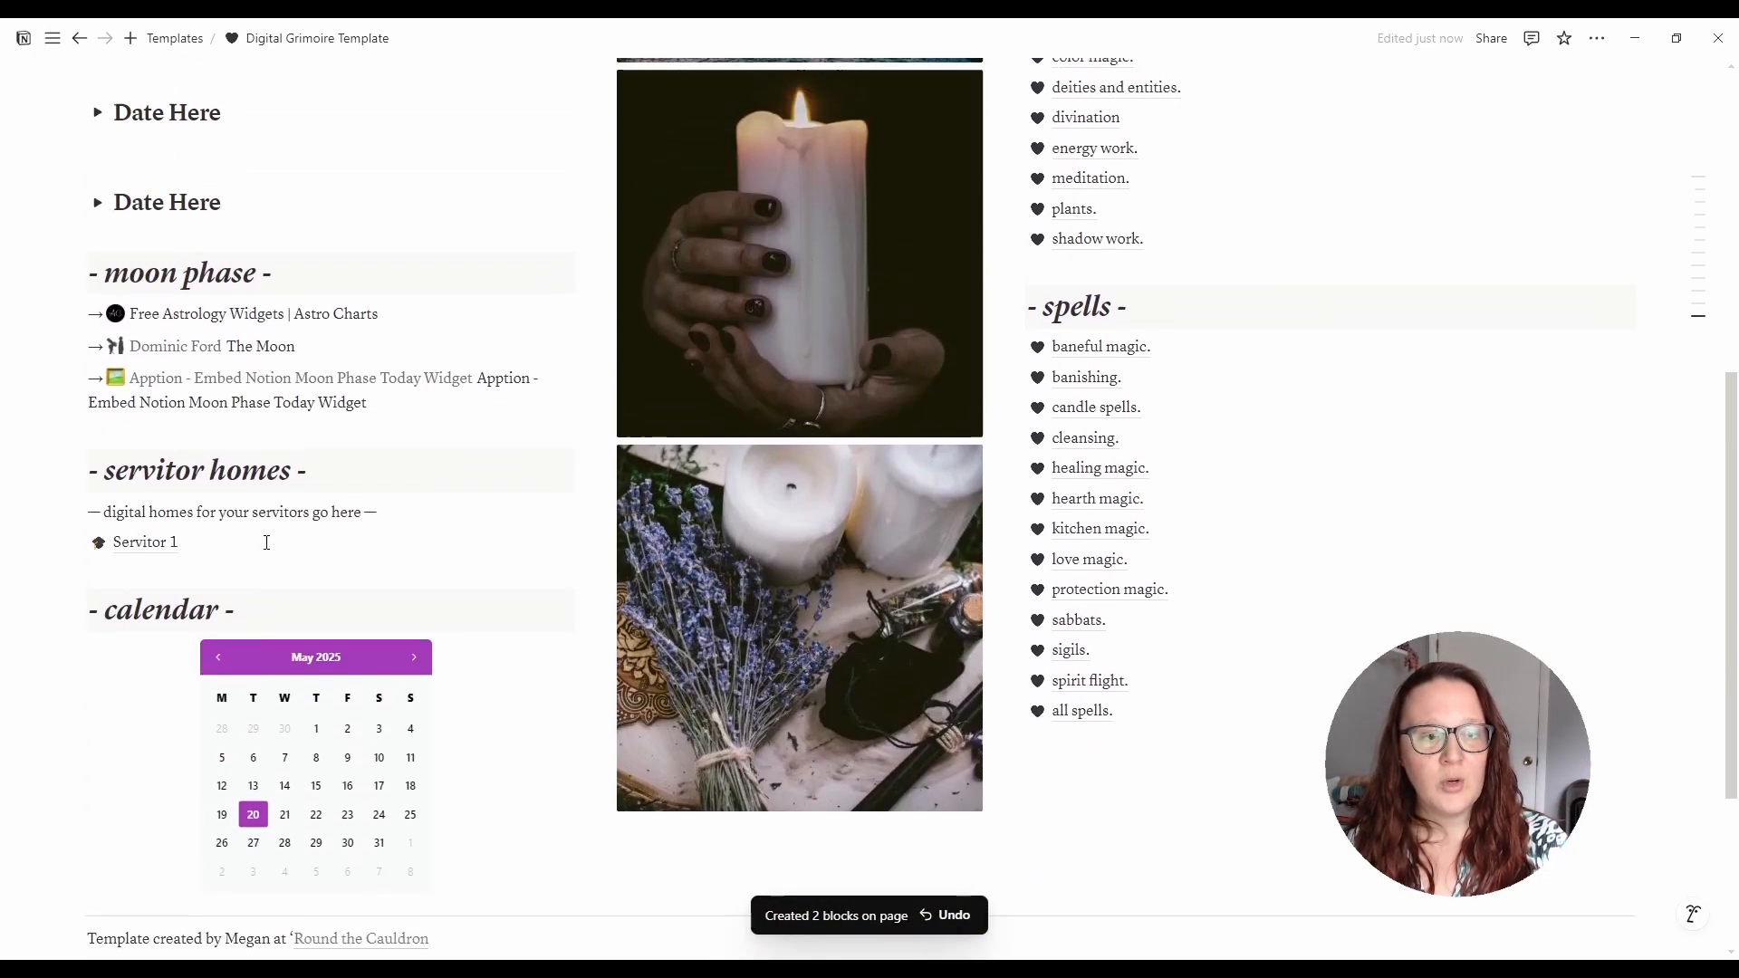
scroll(266, 543, up, 7)
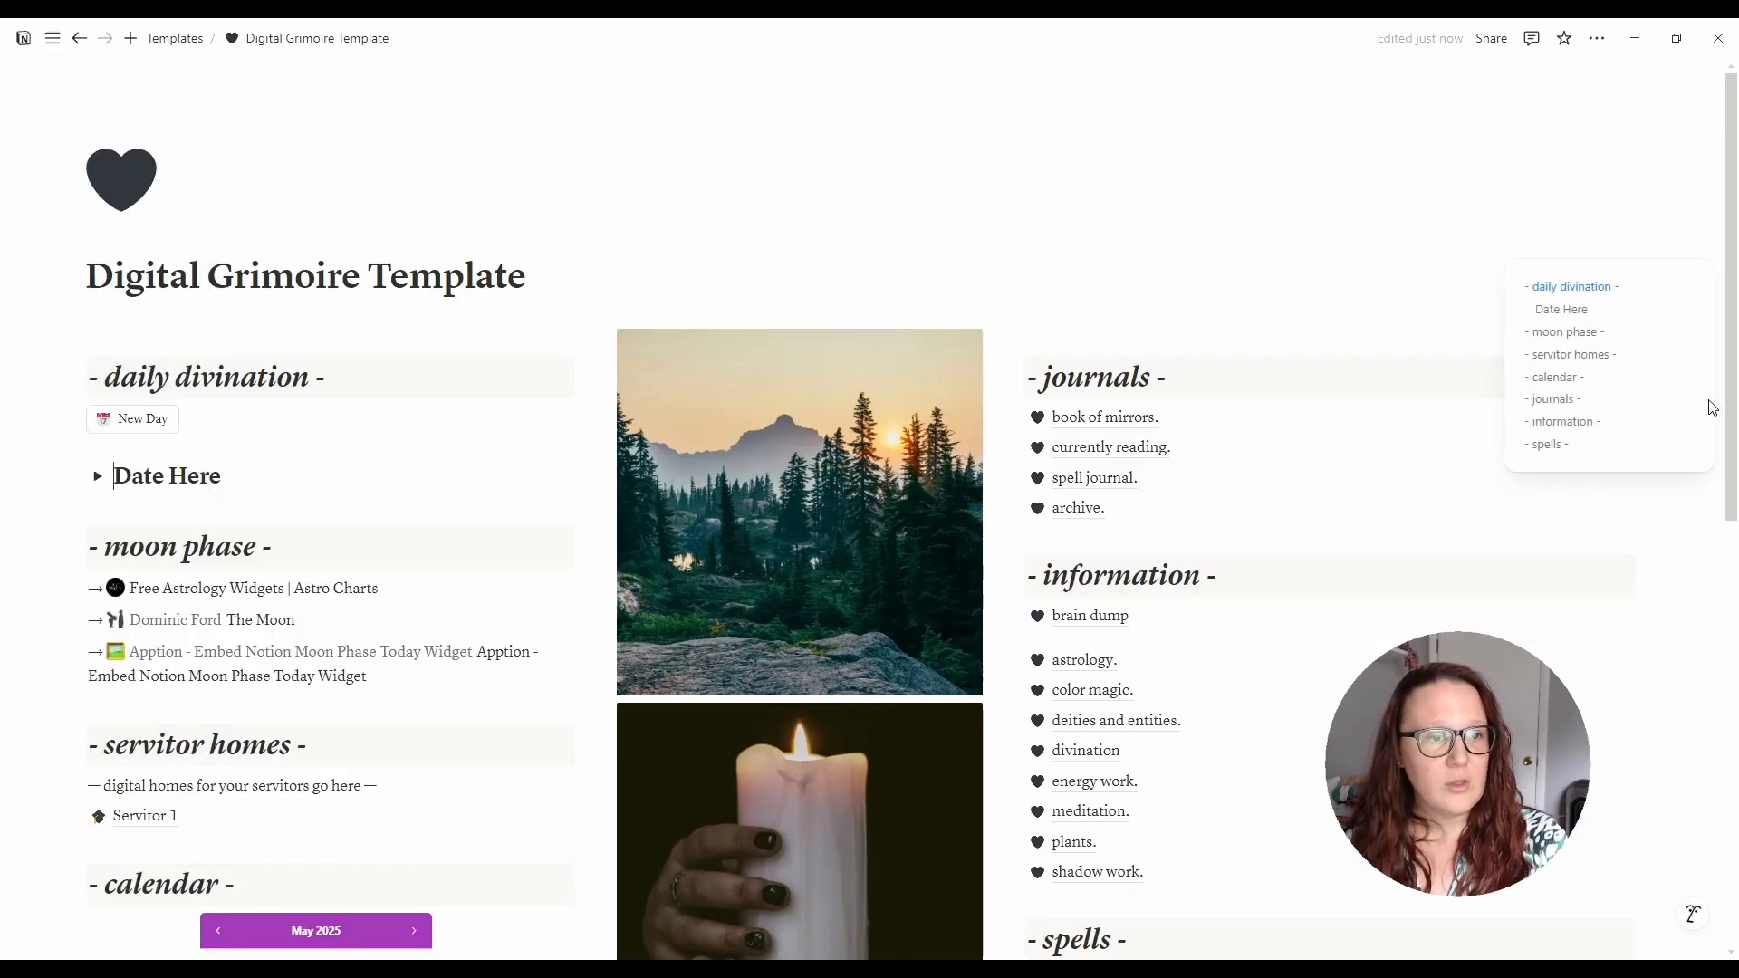
- Replace the Date Here toggle under daily divination with a new day entry titled "May 20, 2025"
click(79, 476)
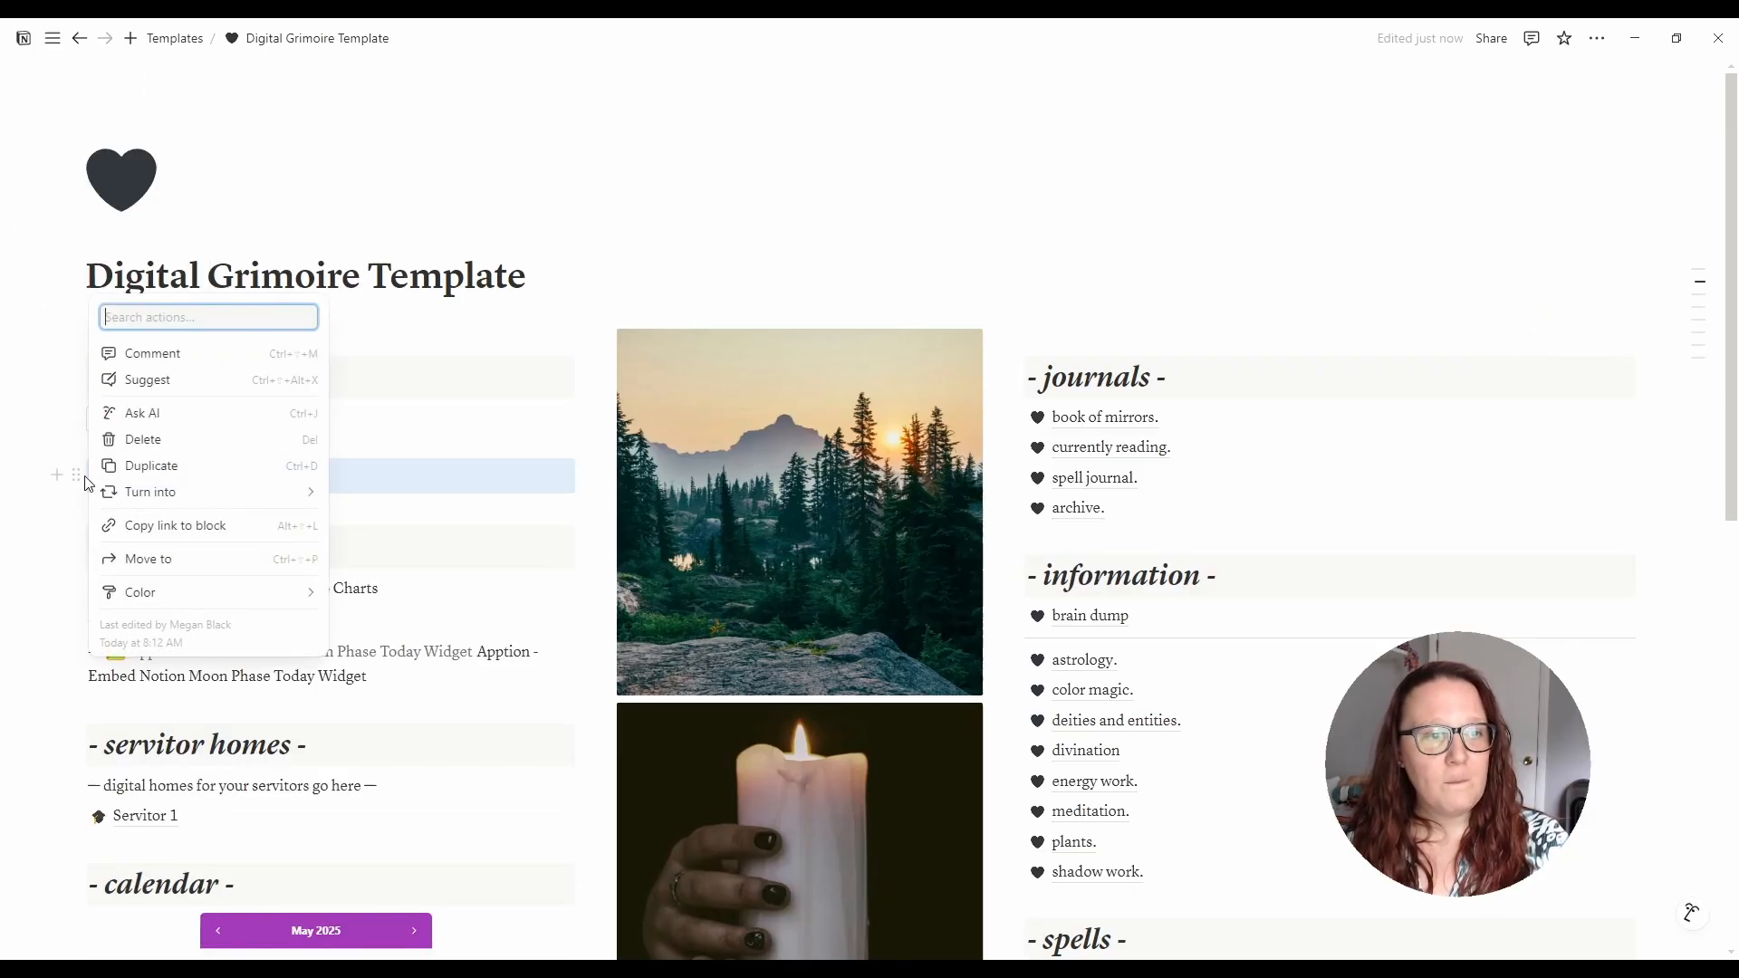
click(307, 433)
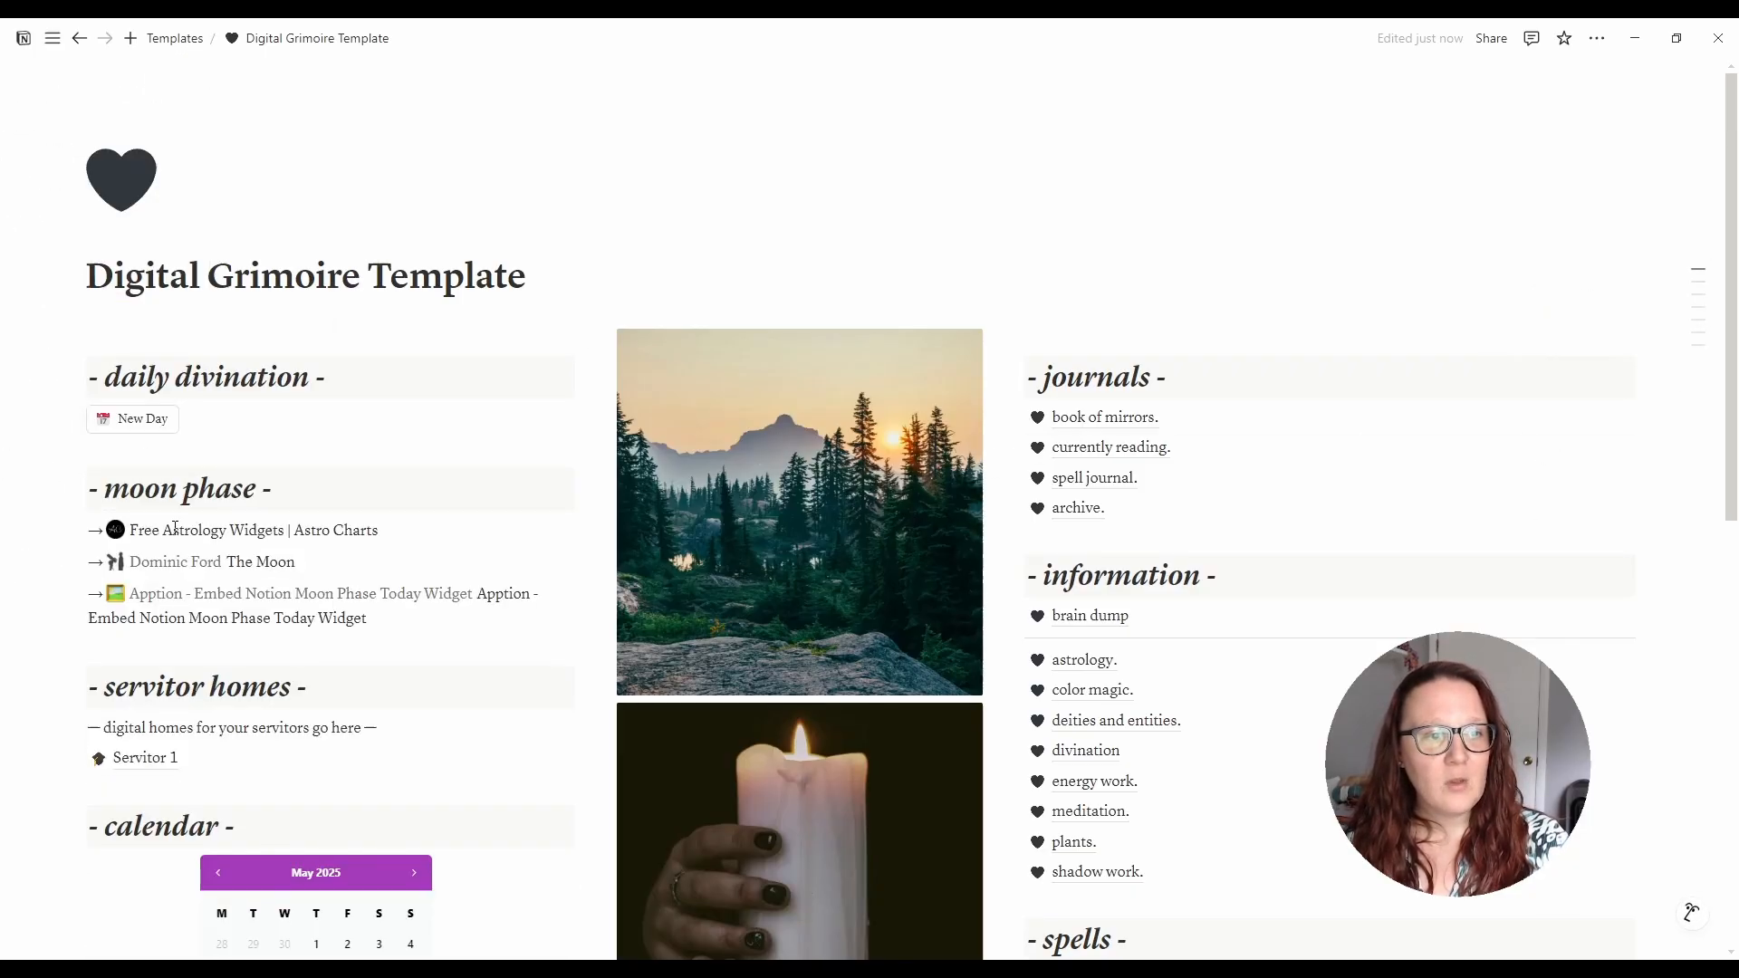
click(130, 426)
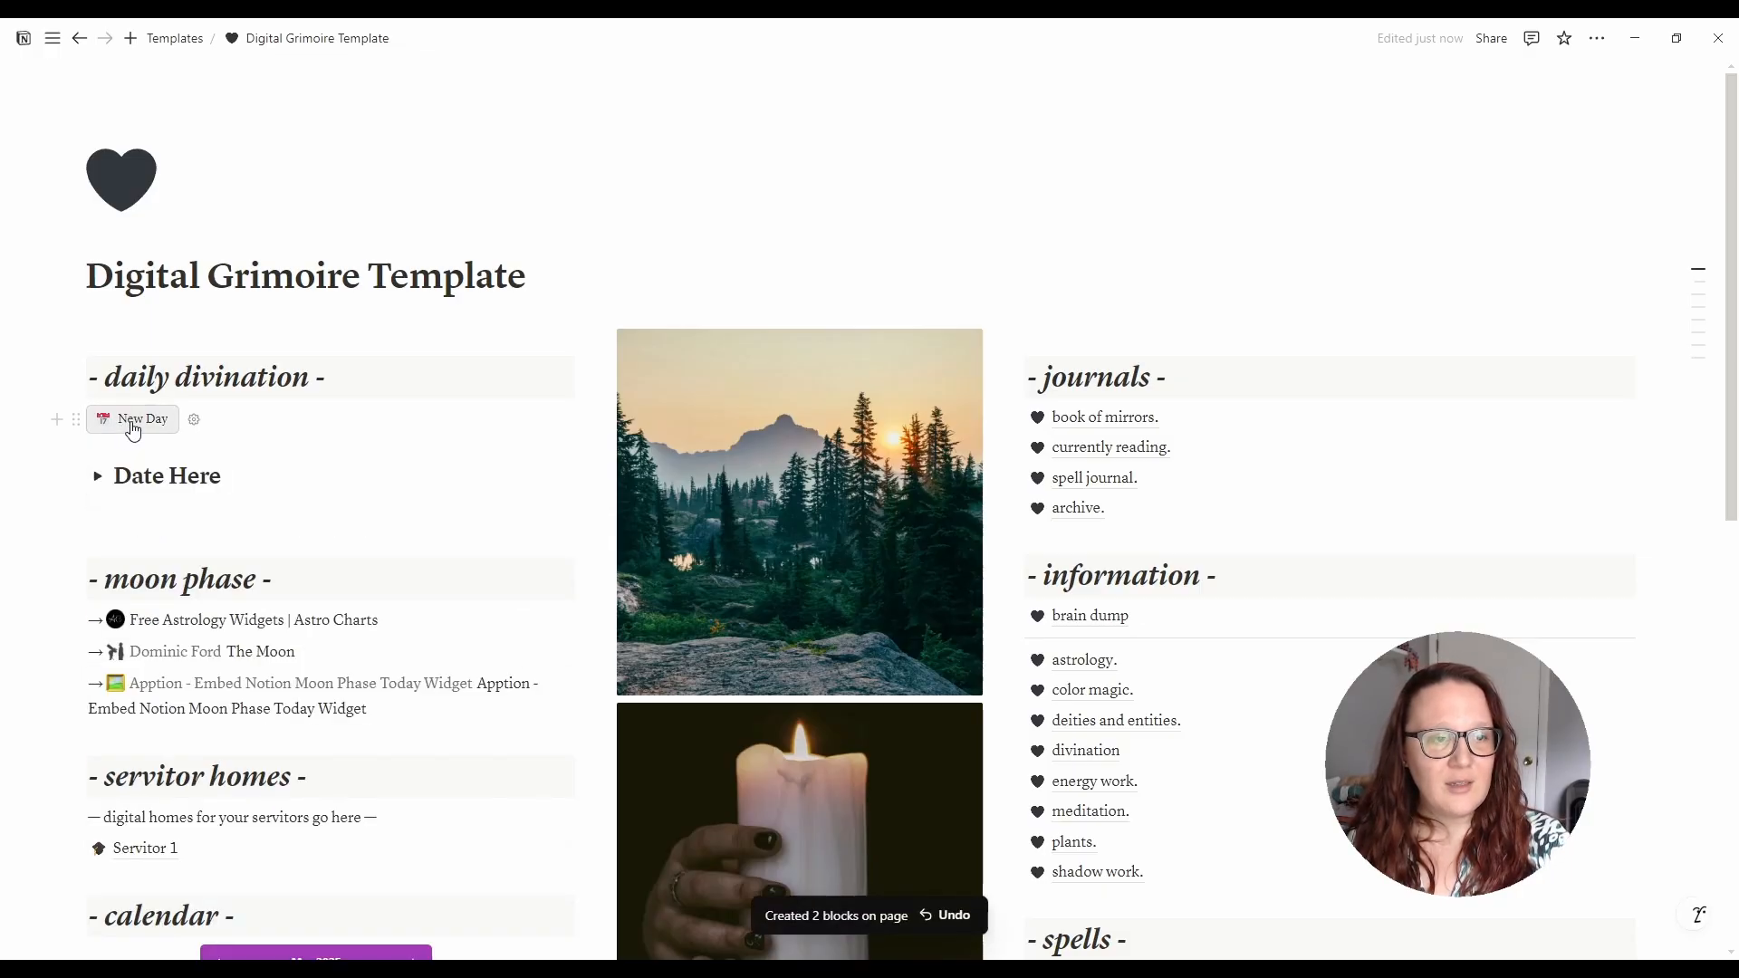
drag(115, 478, 242, 482)
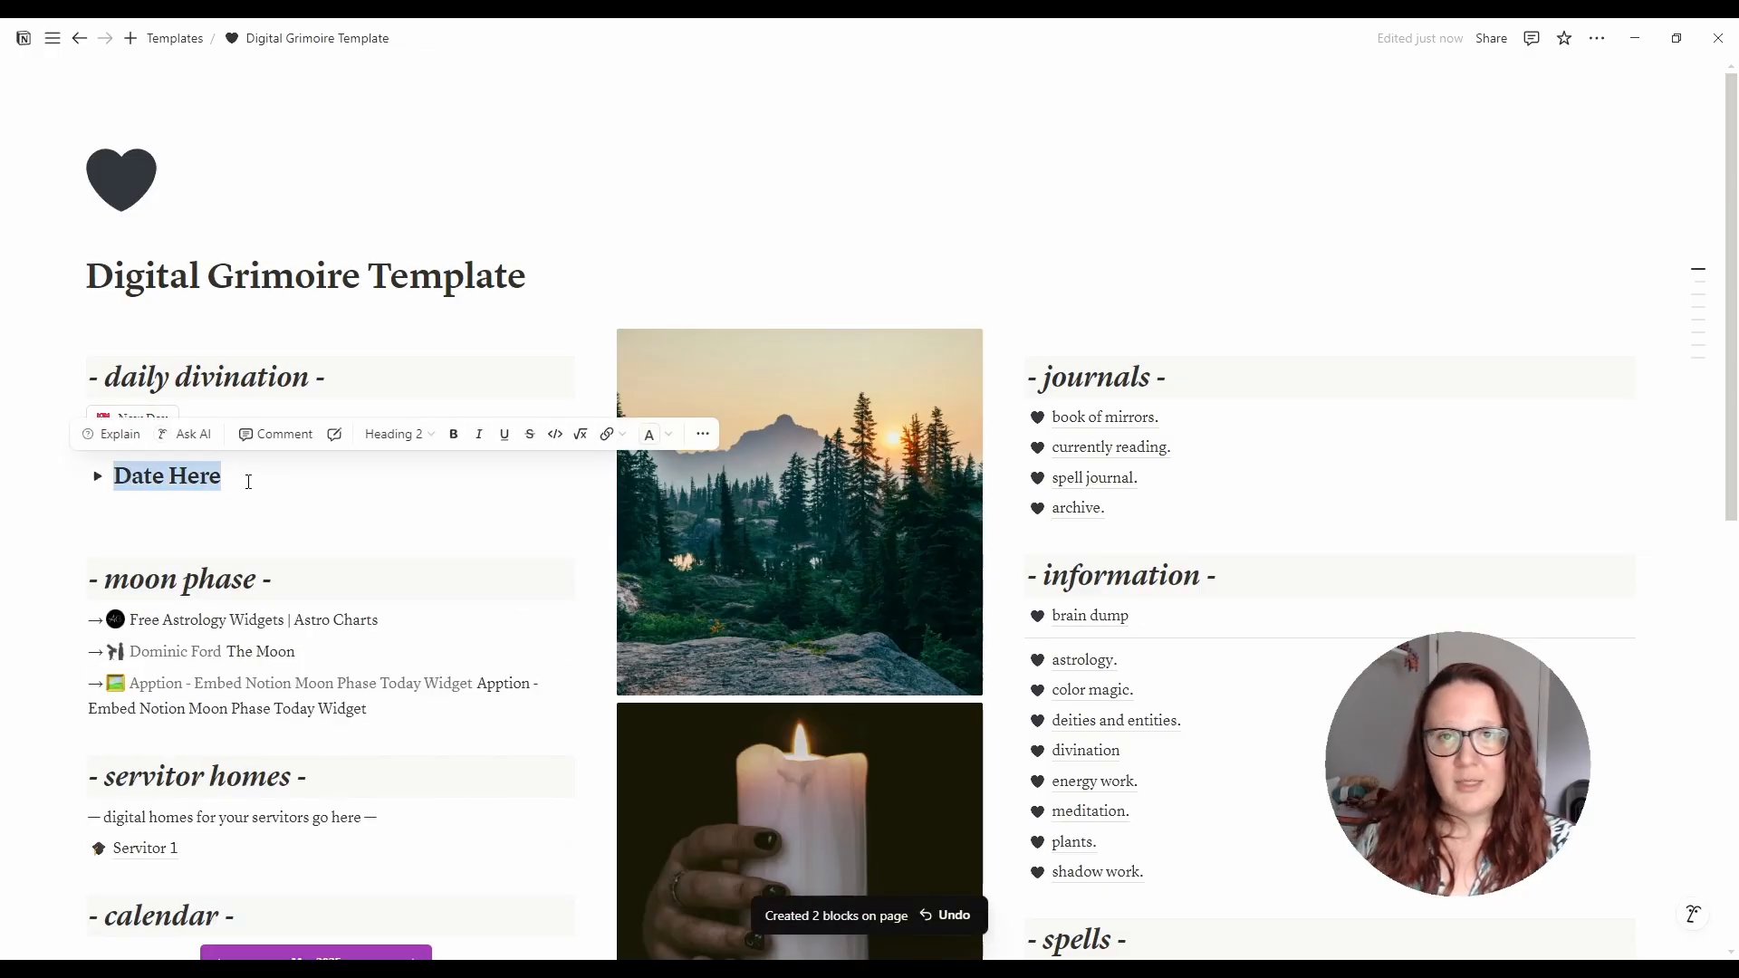
text(May 20,)
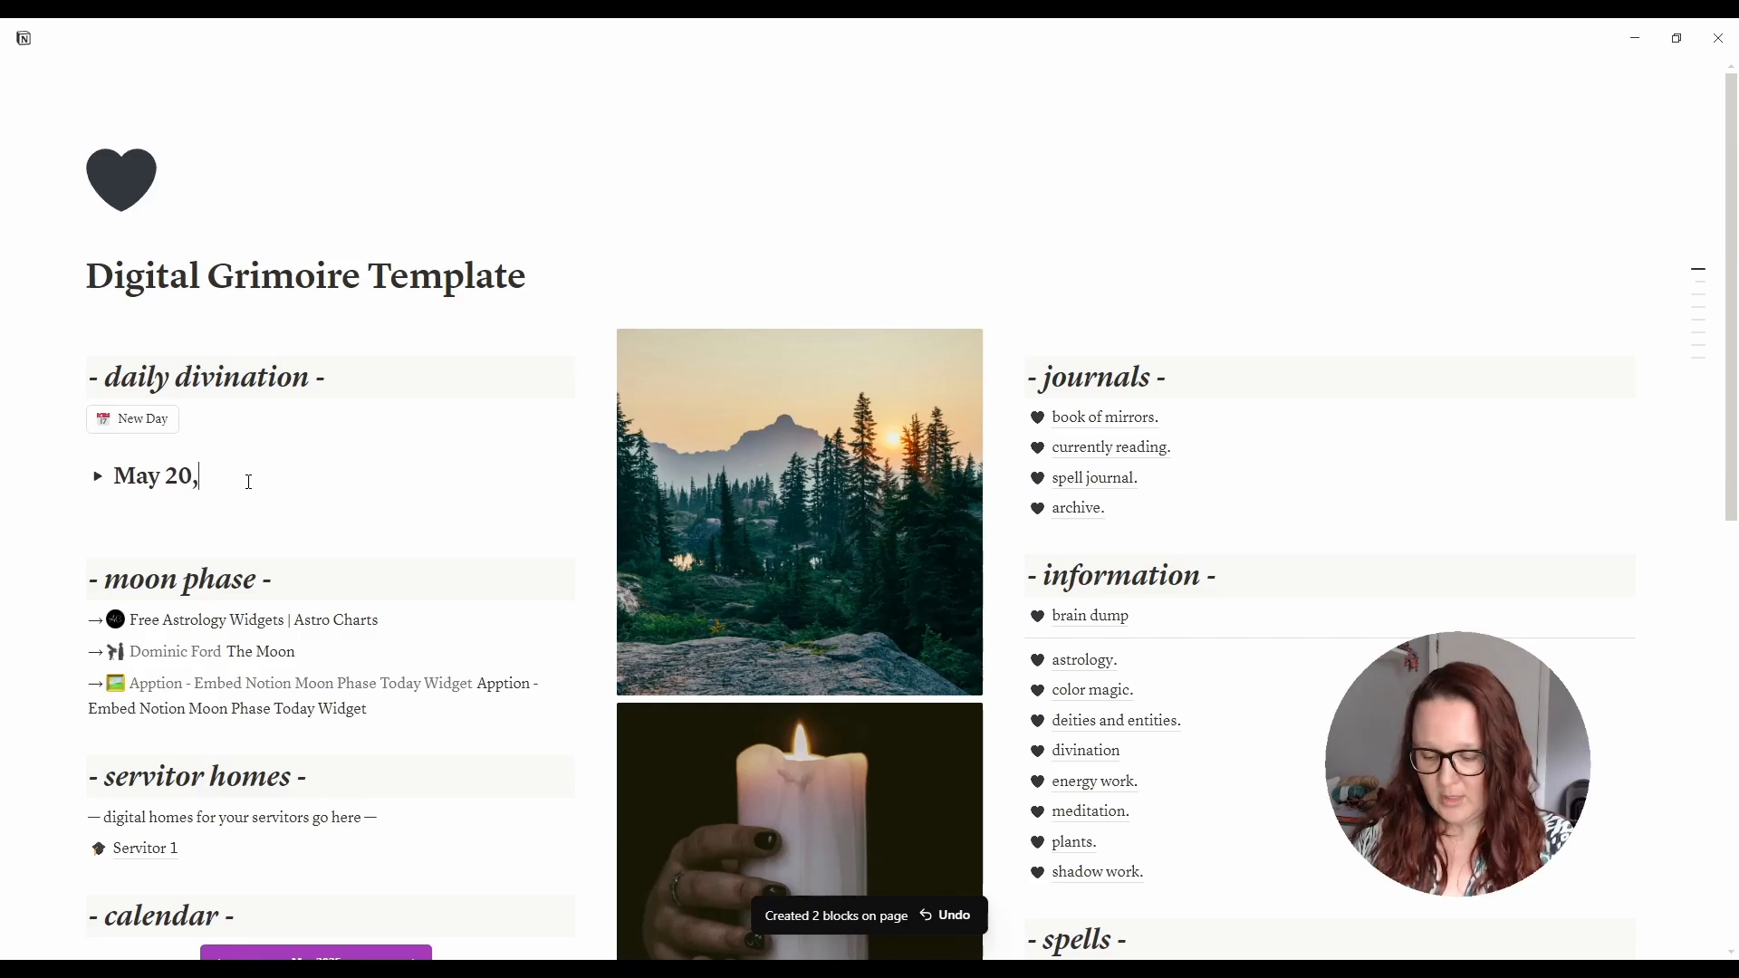
text( 2025)
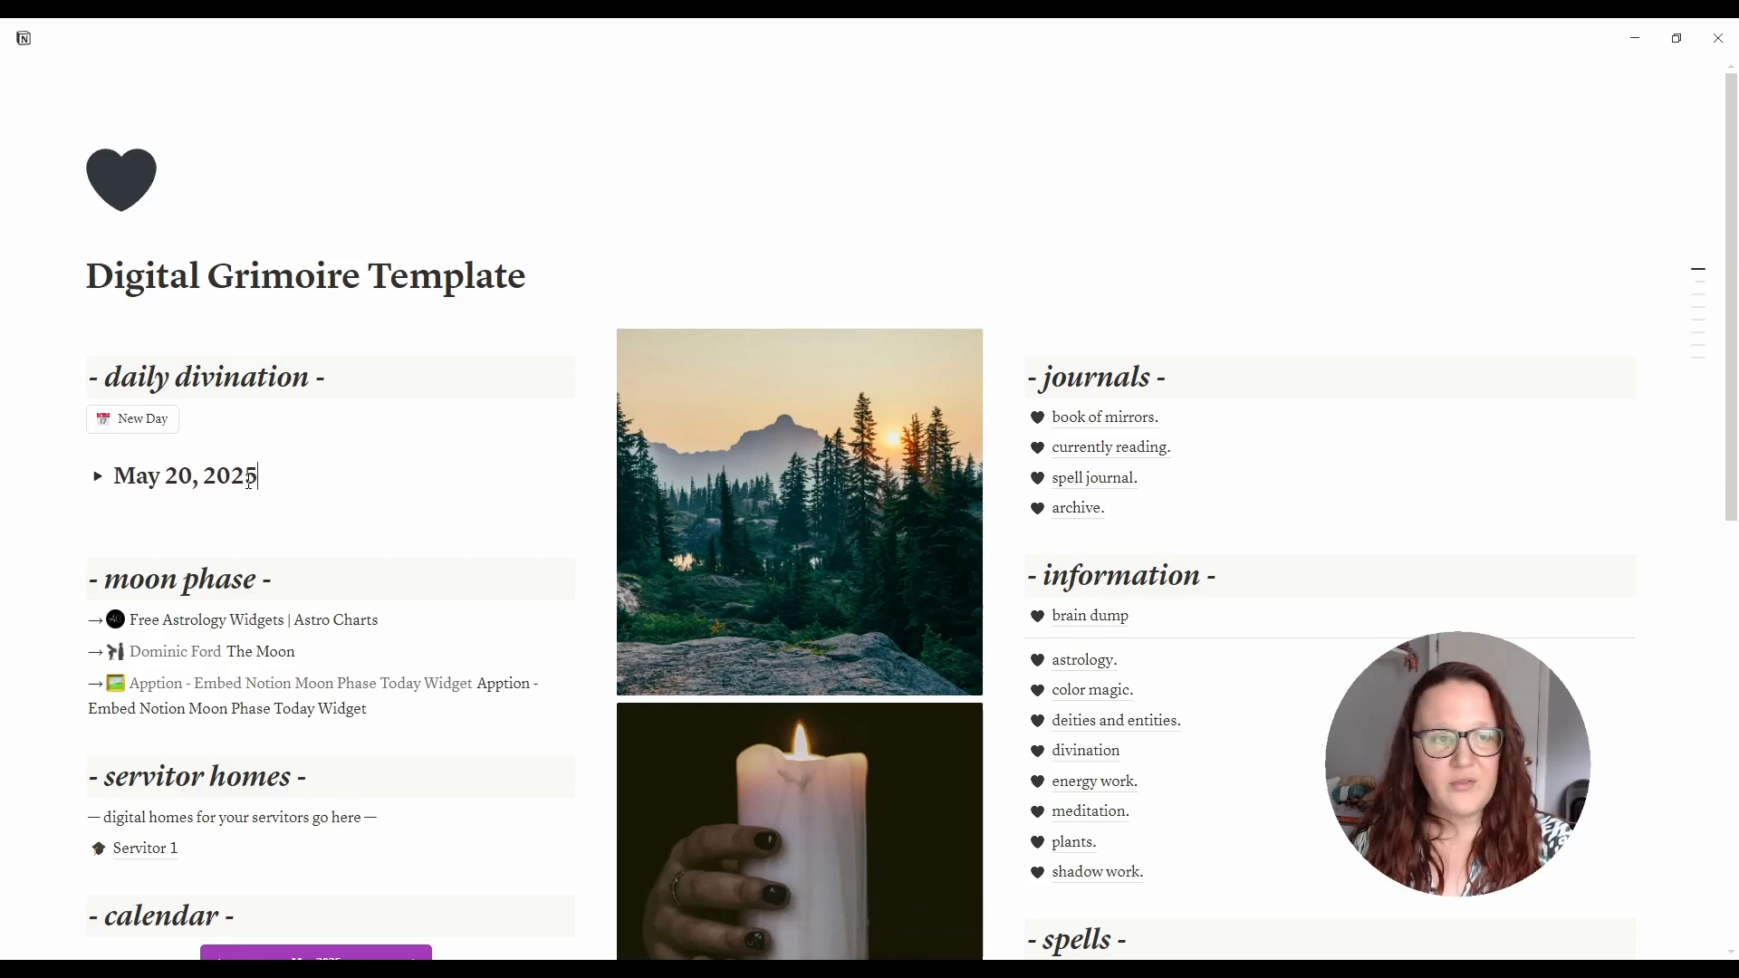
- Expand the May 20, 2025 entry and replace its image placeholder line with an image block
click(100, 481)
scroll(322, 516, down, 1)
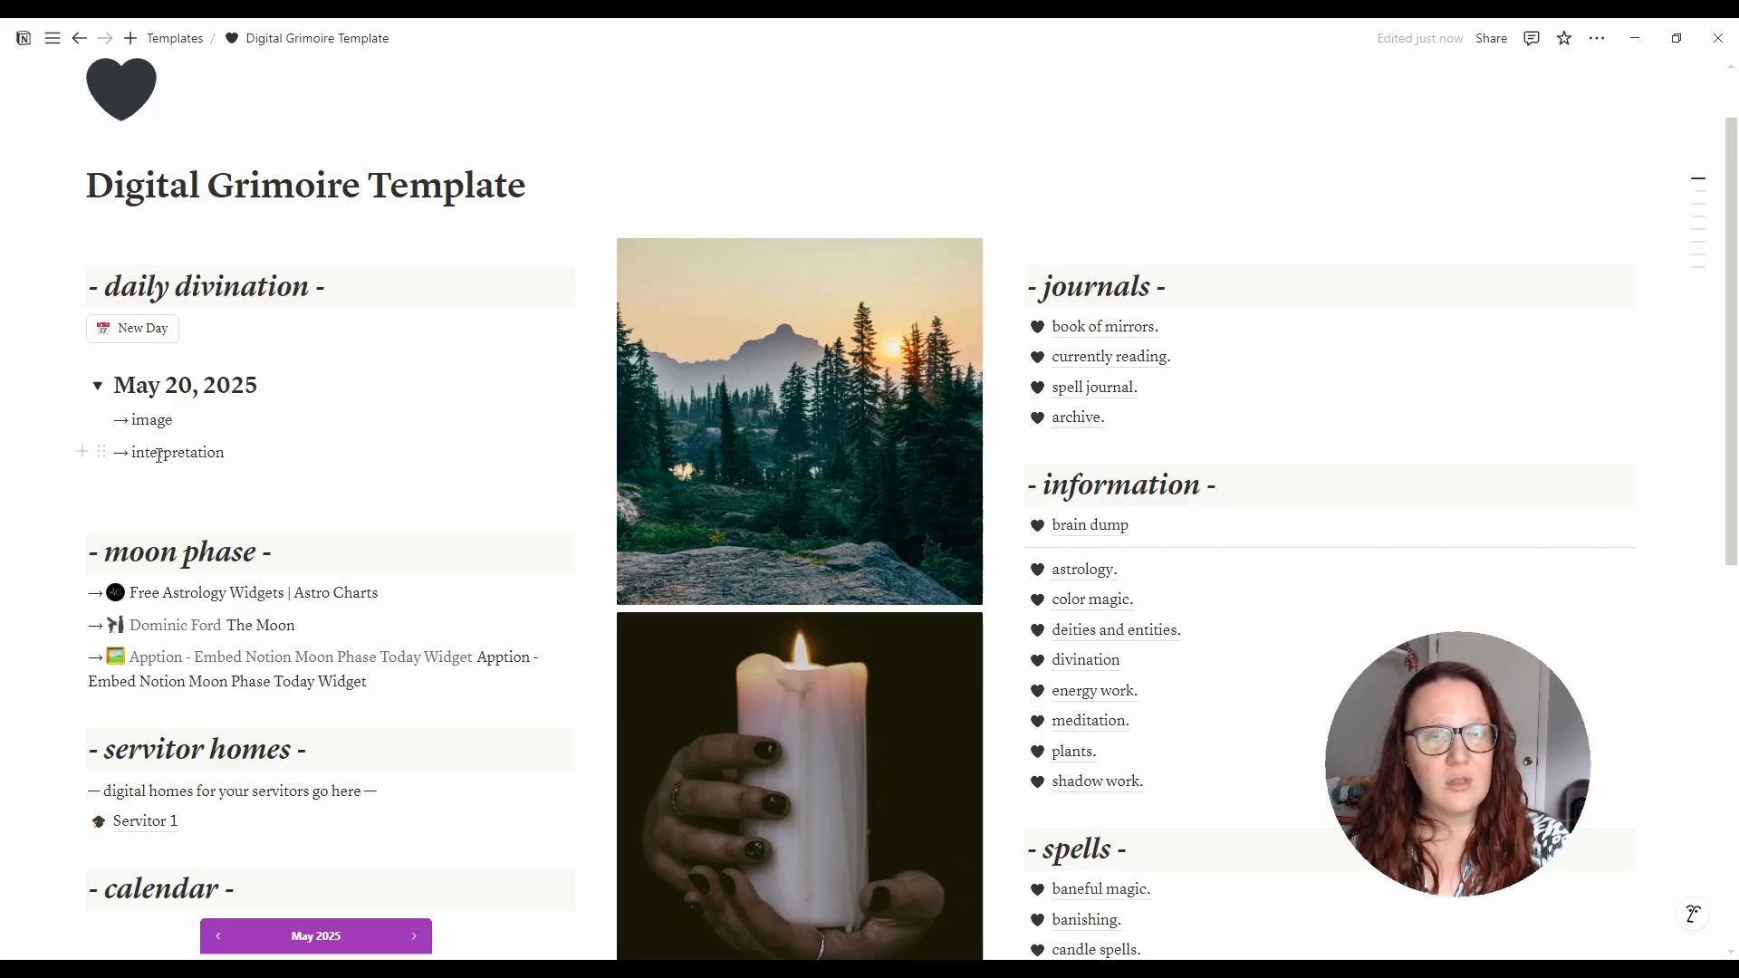
click(158, 453)
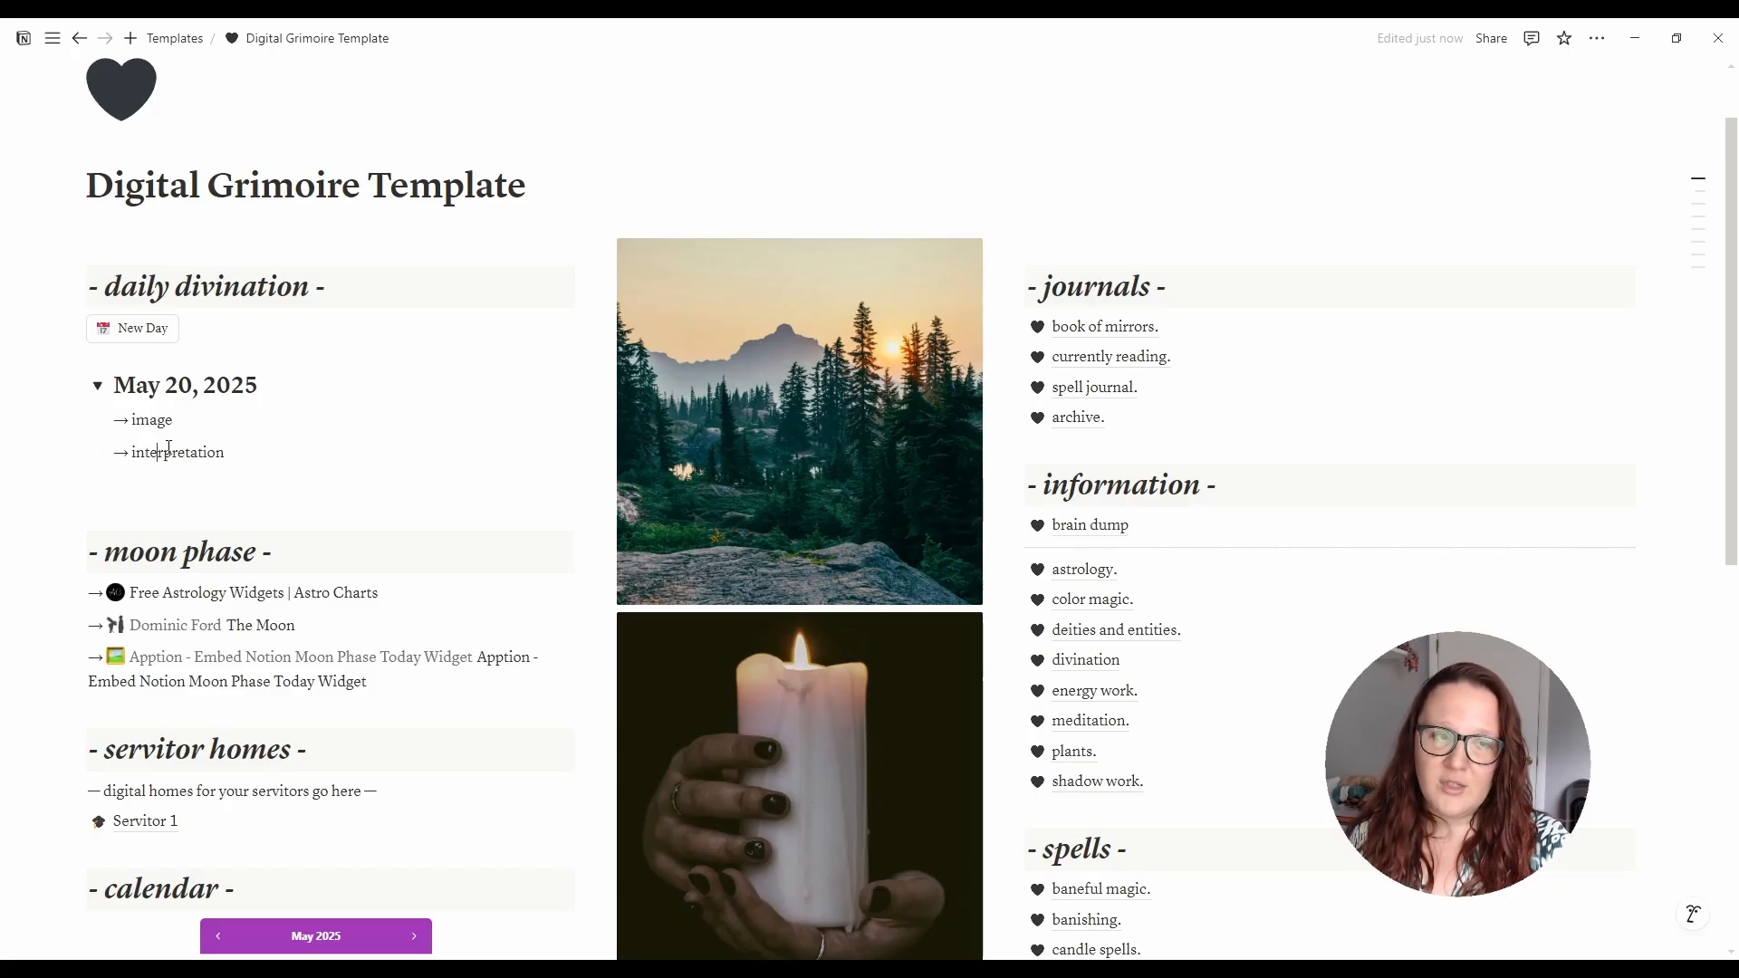
triple_click(142, 422)
key(BackSpace)
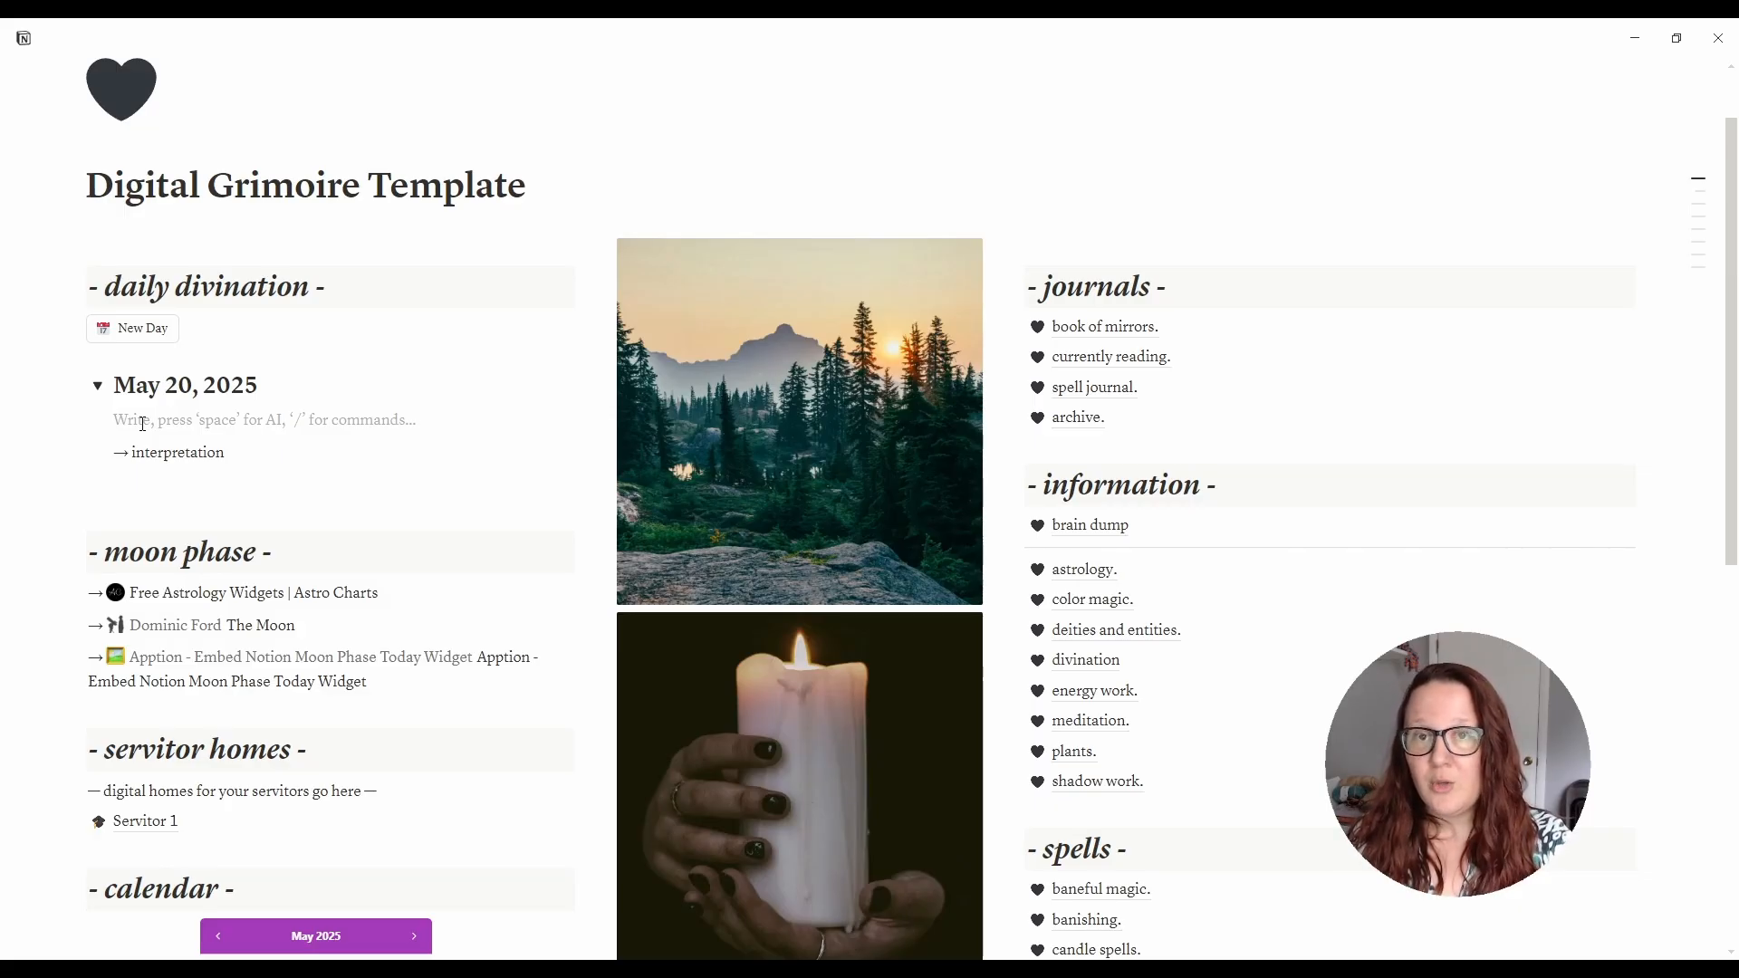
text(/image)
key(Return)
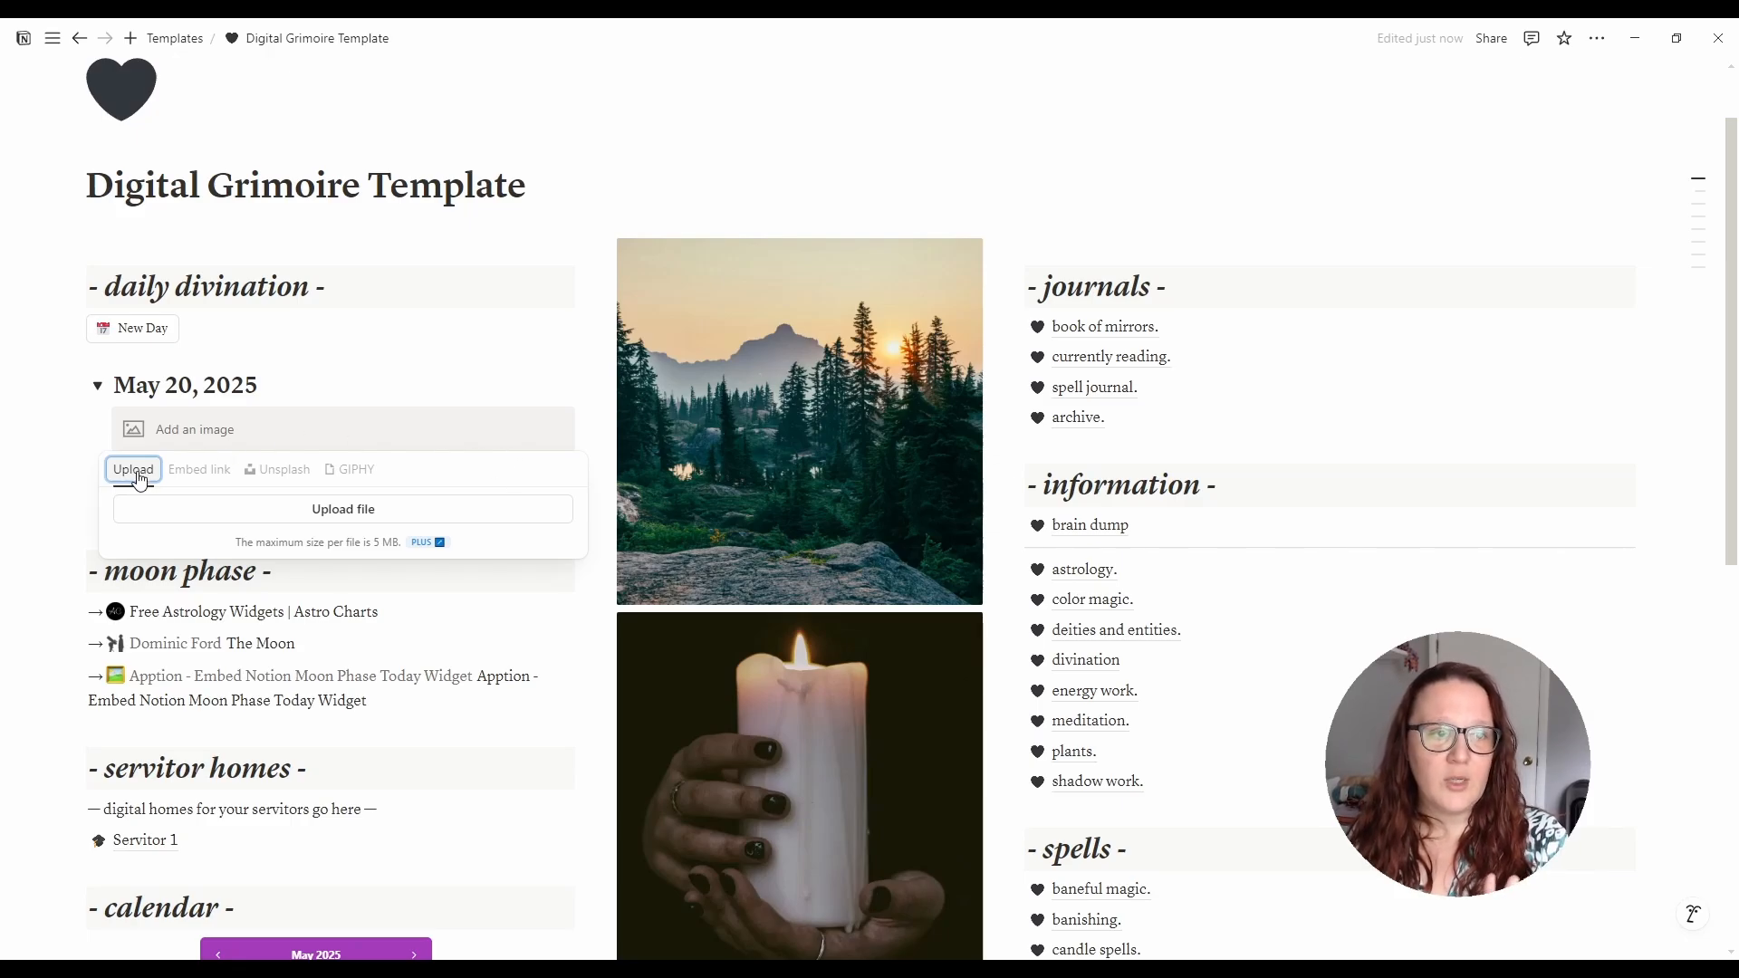
- Check the Unsplash and GIPHY image sources, and fill the block with the 4 of Cups card picture from a local file
click(270, 474)
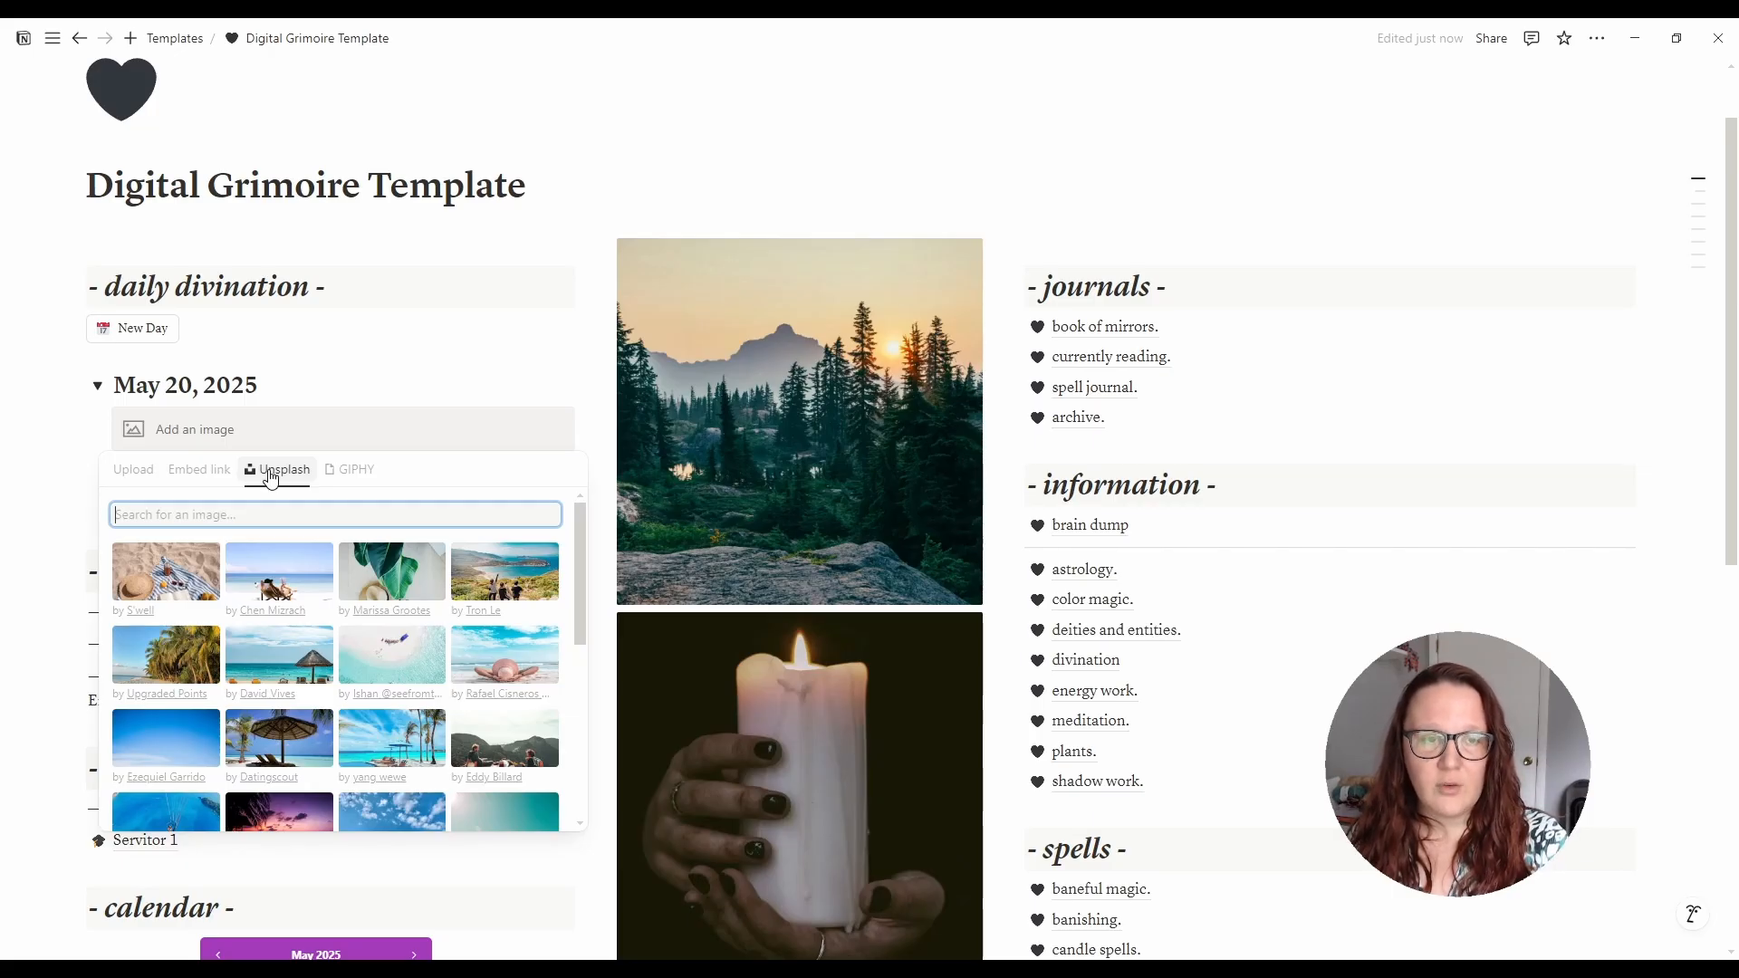
click(372, 477)
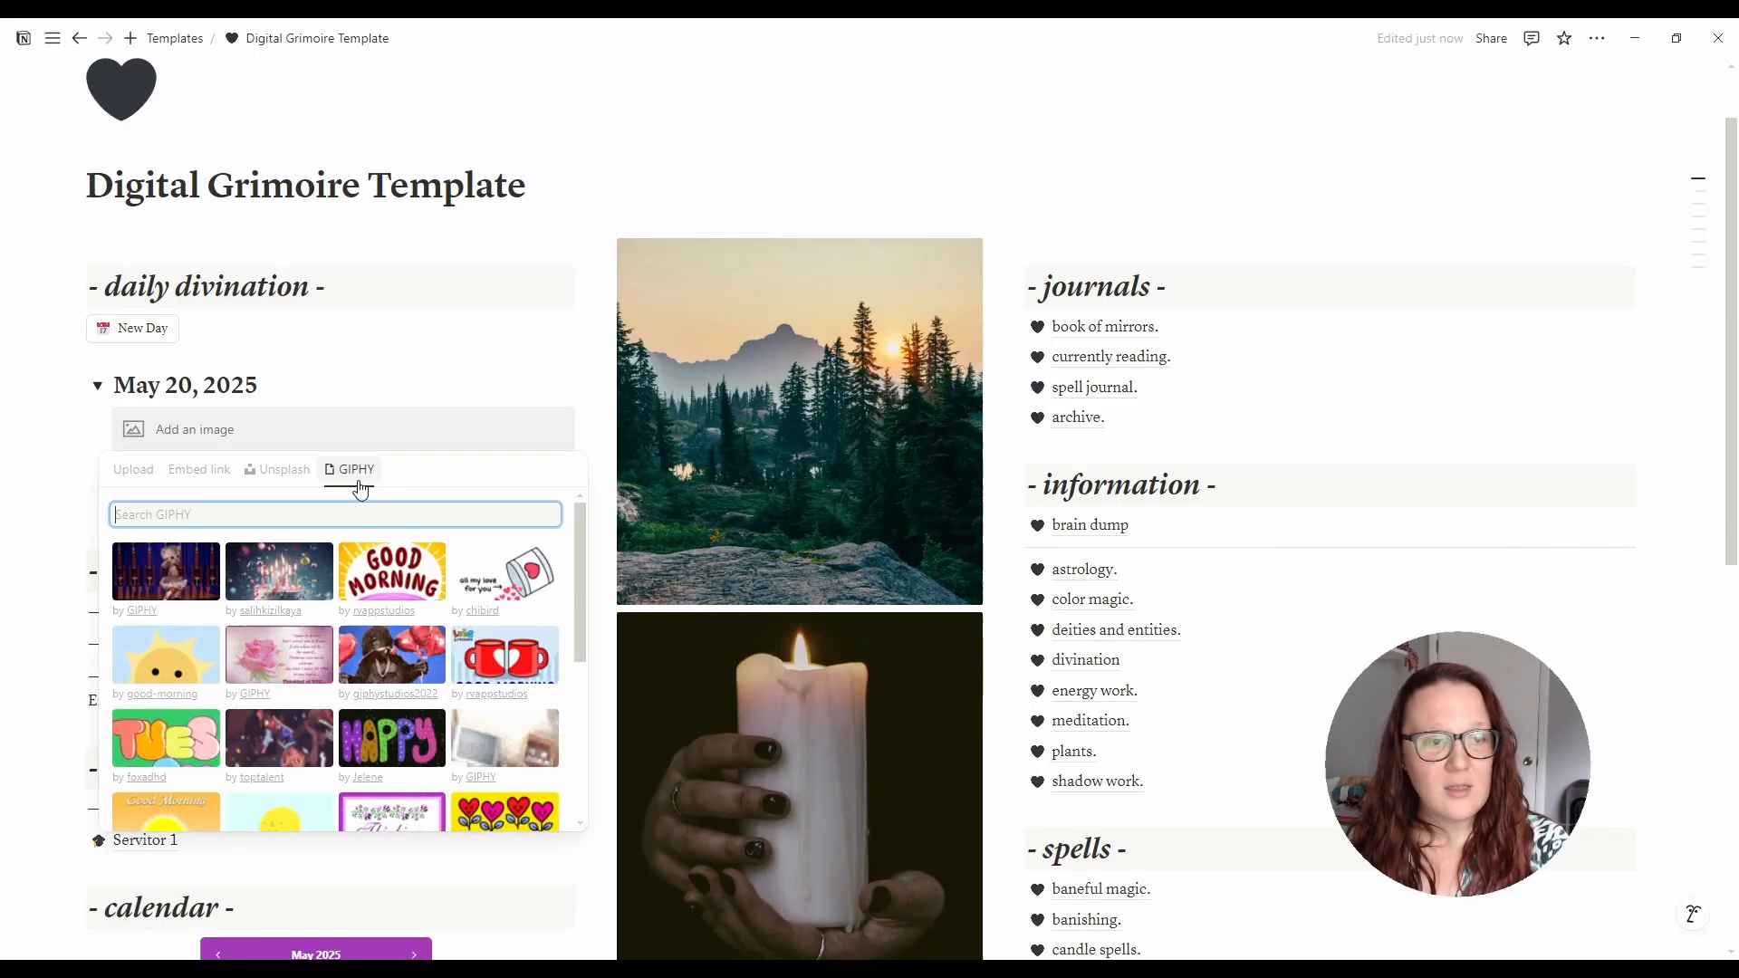
click(136, 473)
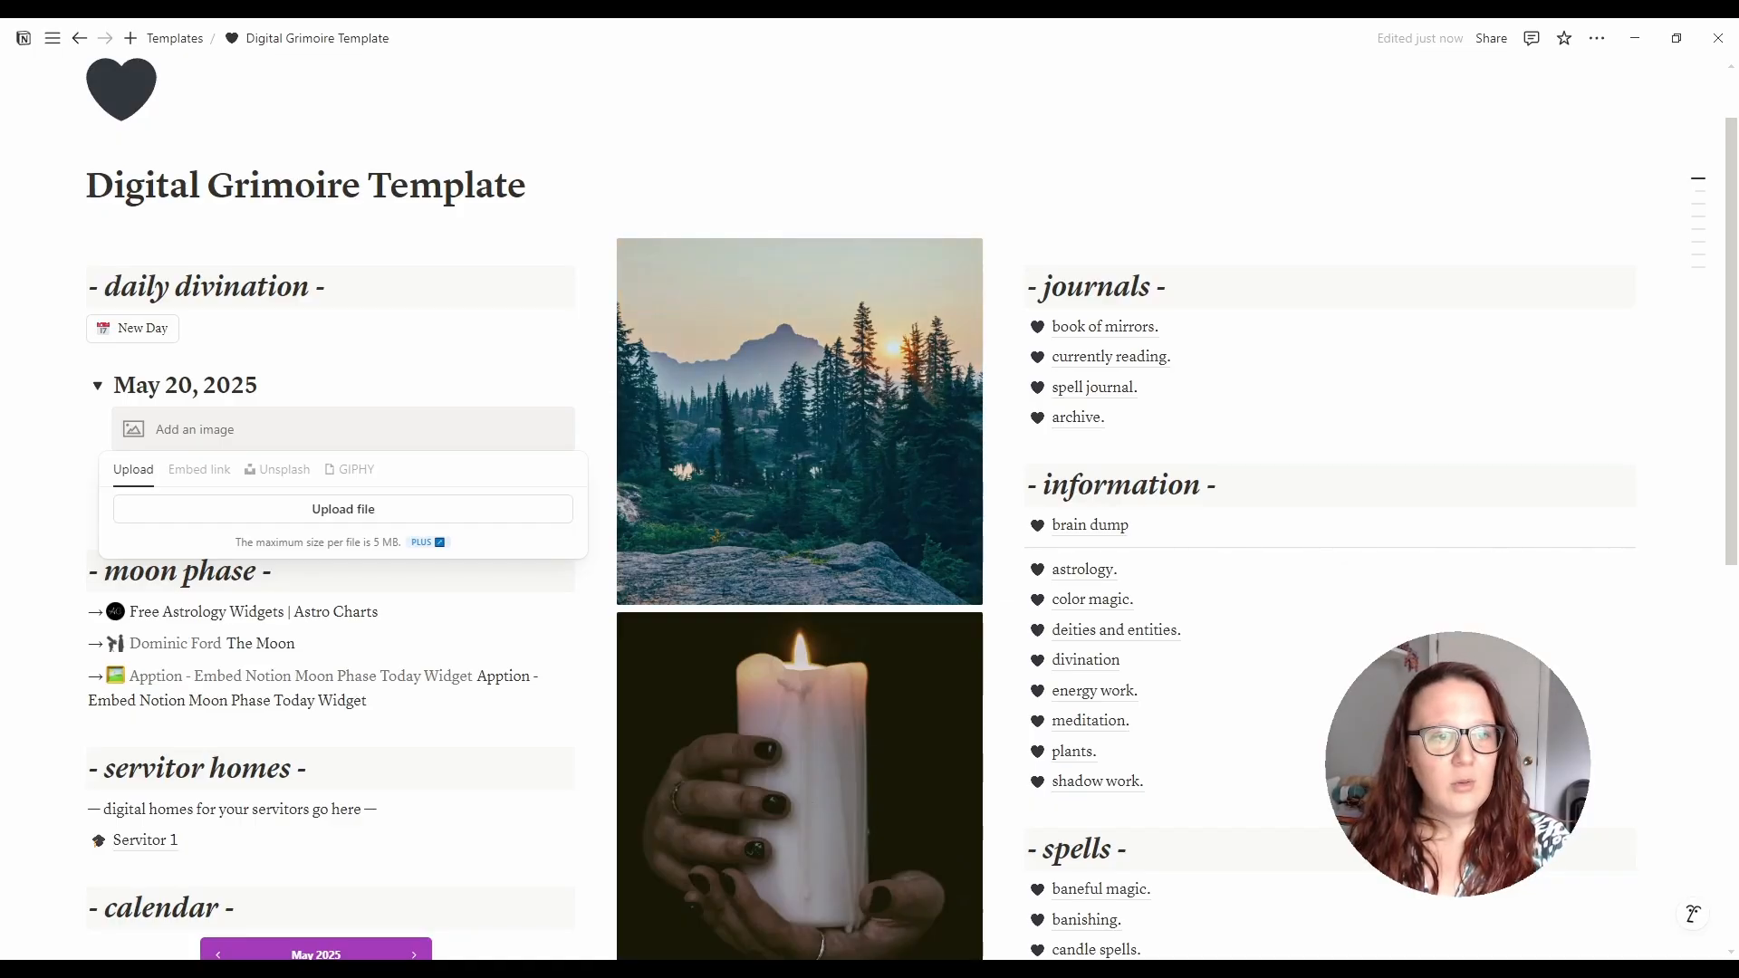
drag(1738, 522, 308, 522)
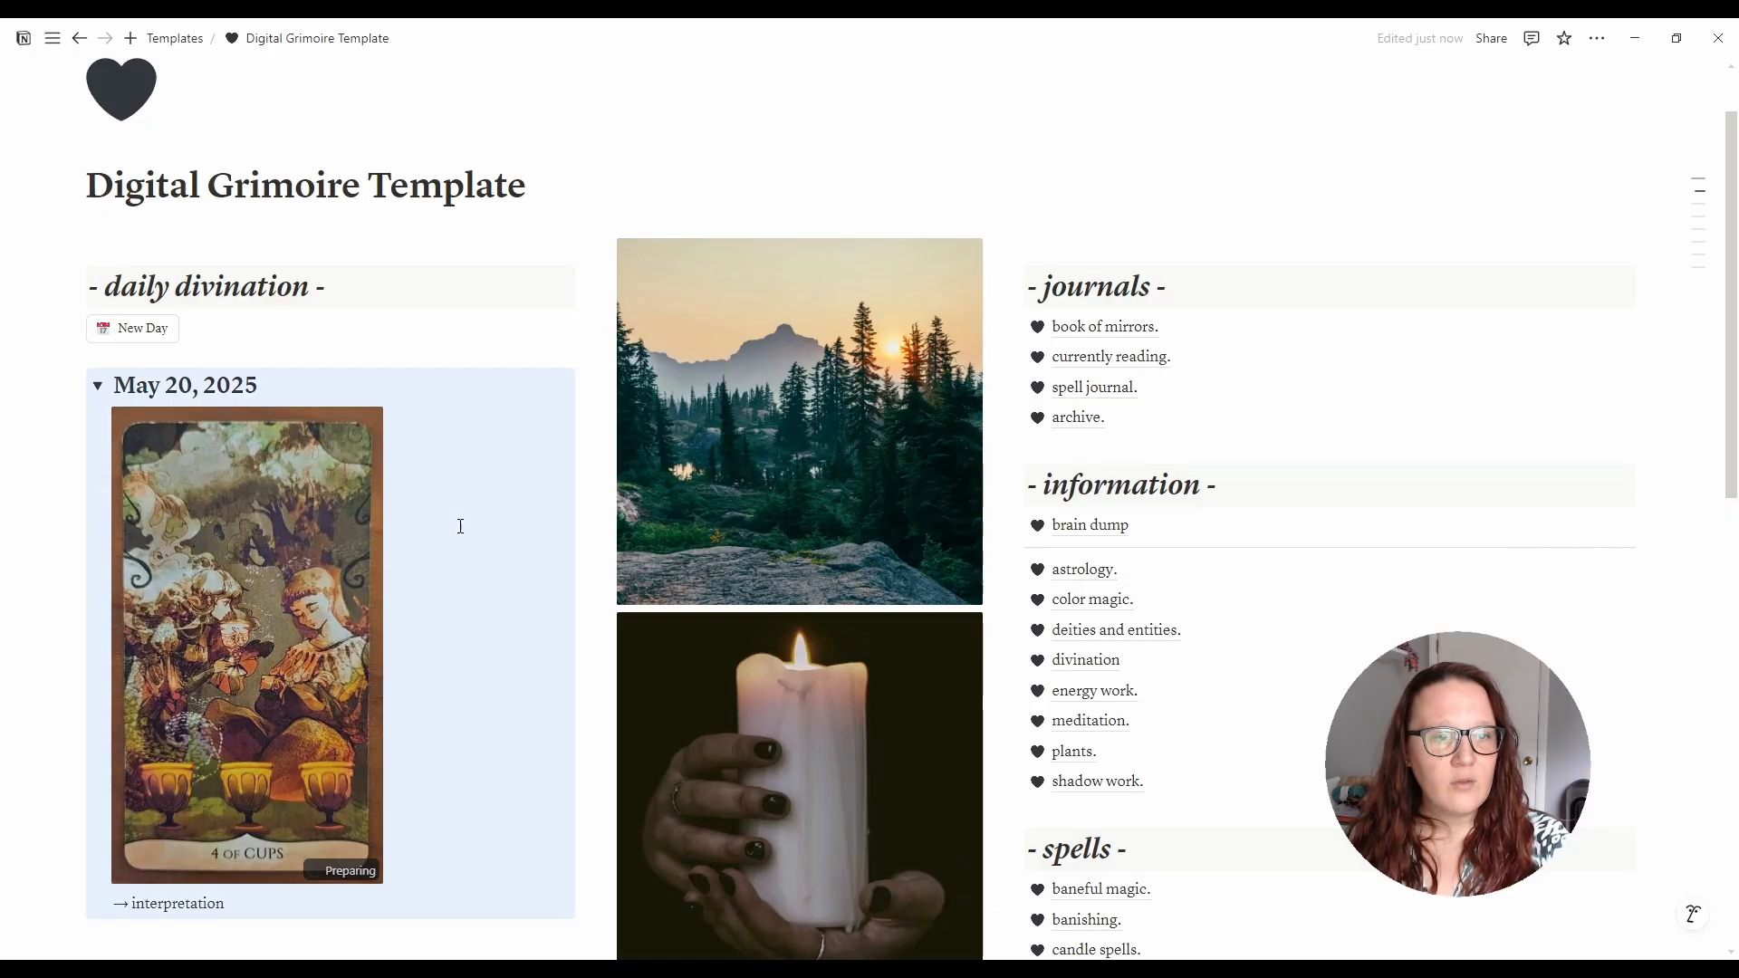
scroll(430, 548, down, 1)
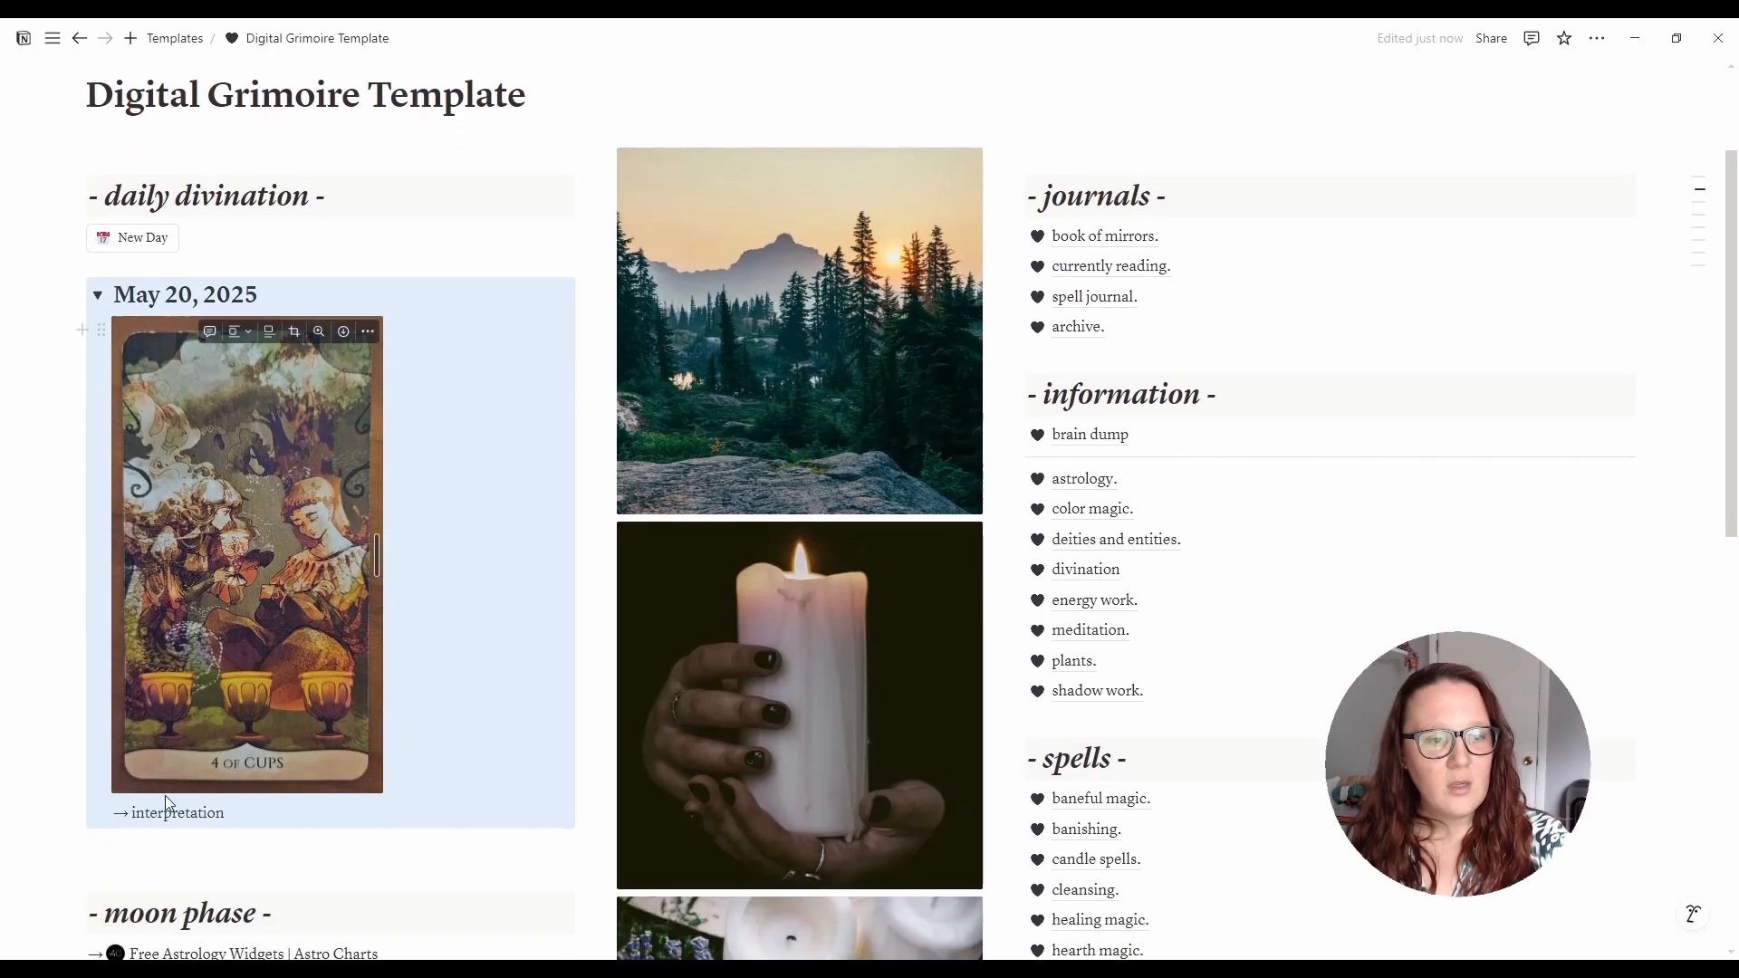
click(335, 796)
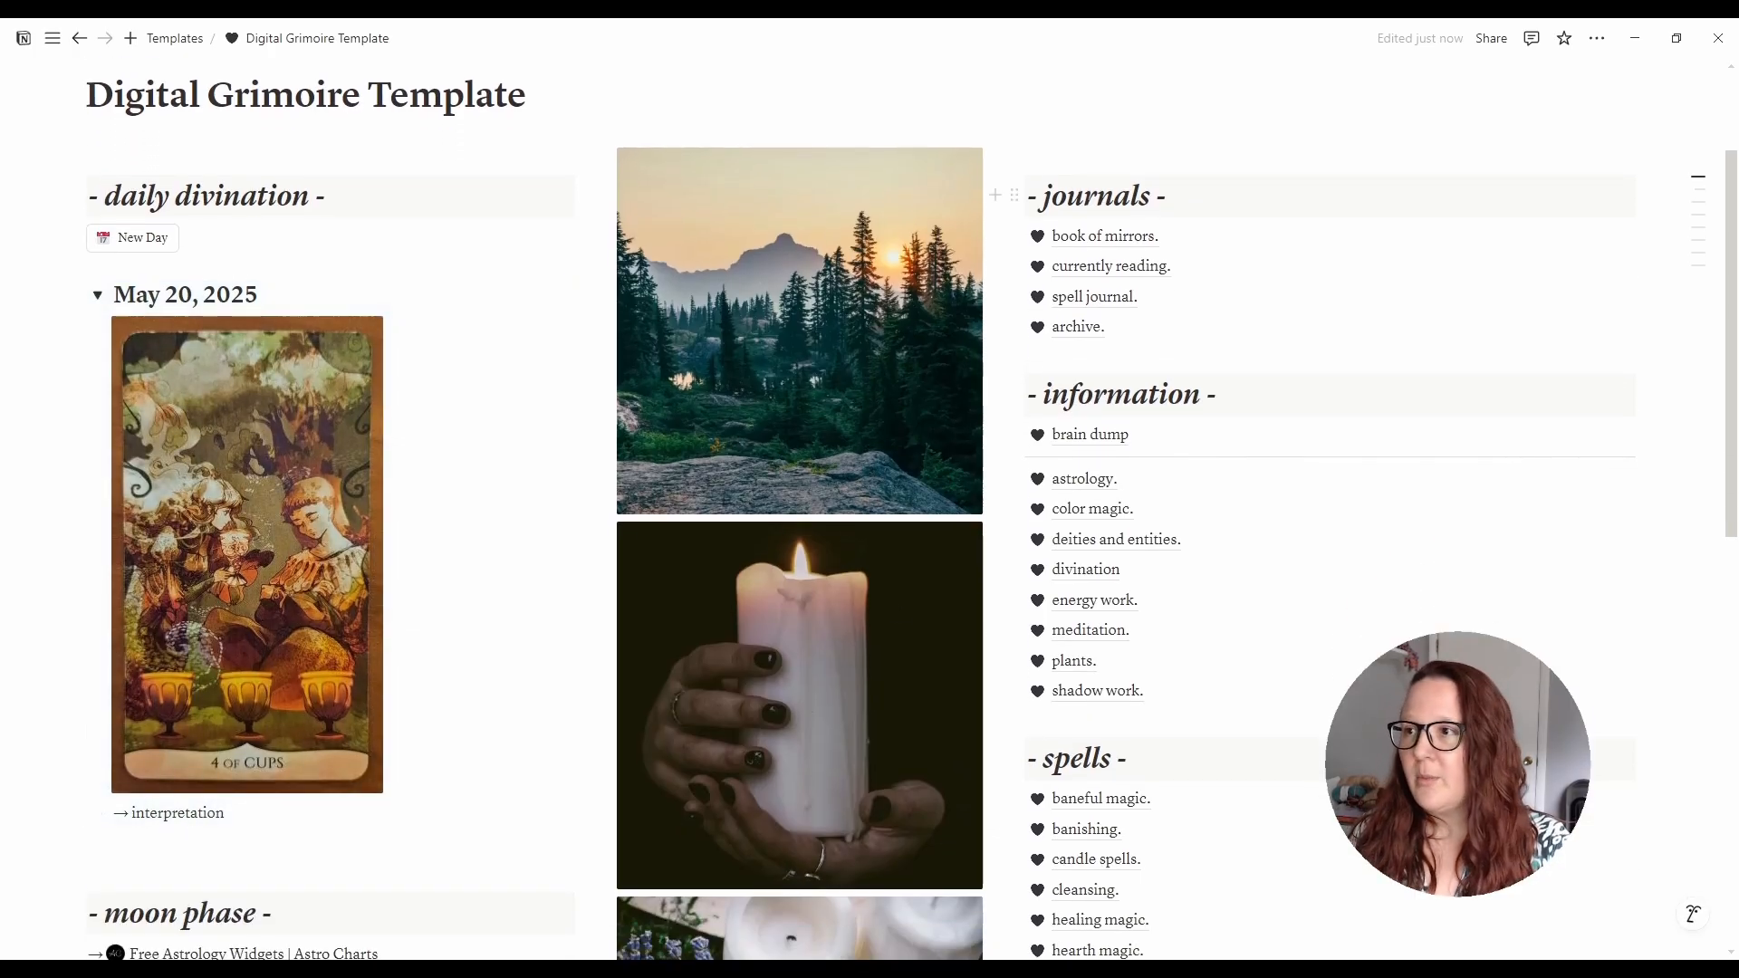
- Replace the interpretation placeholder in the May 20, 2025 entry with "Interpret your reading here!" and collapse the entry
double_click(201, 814)
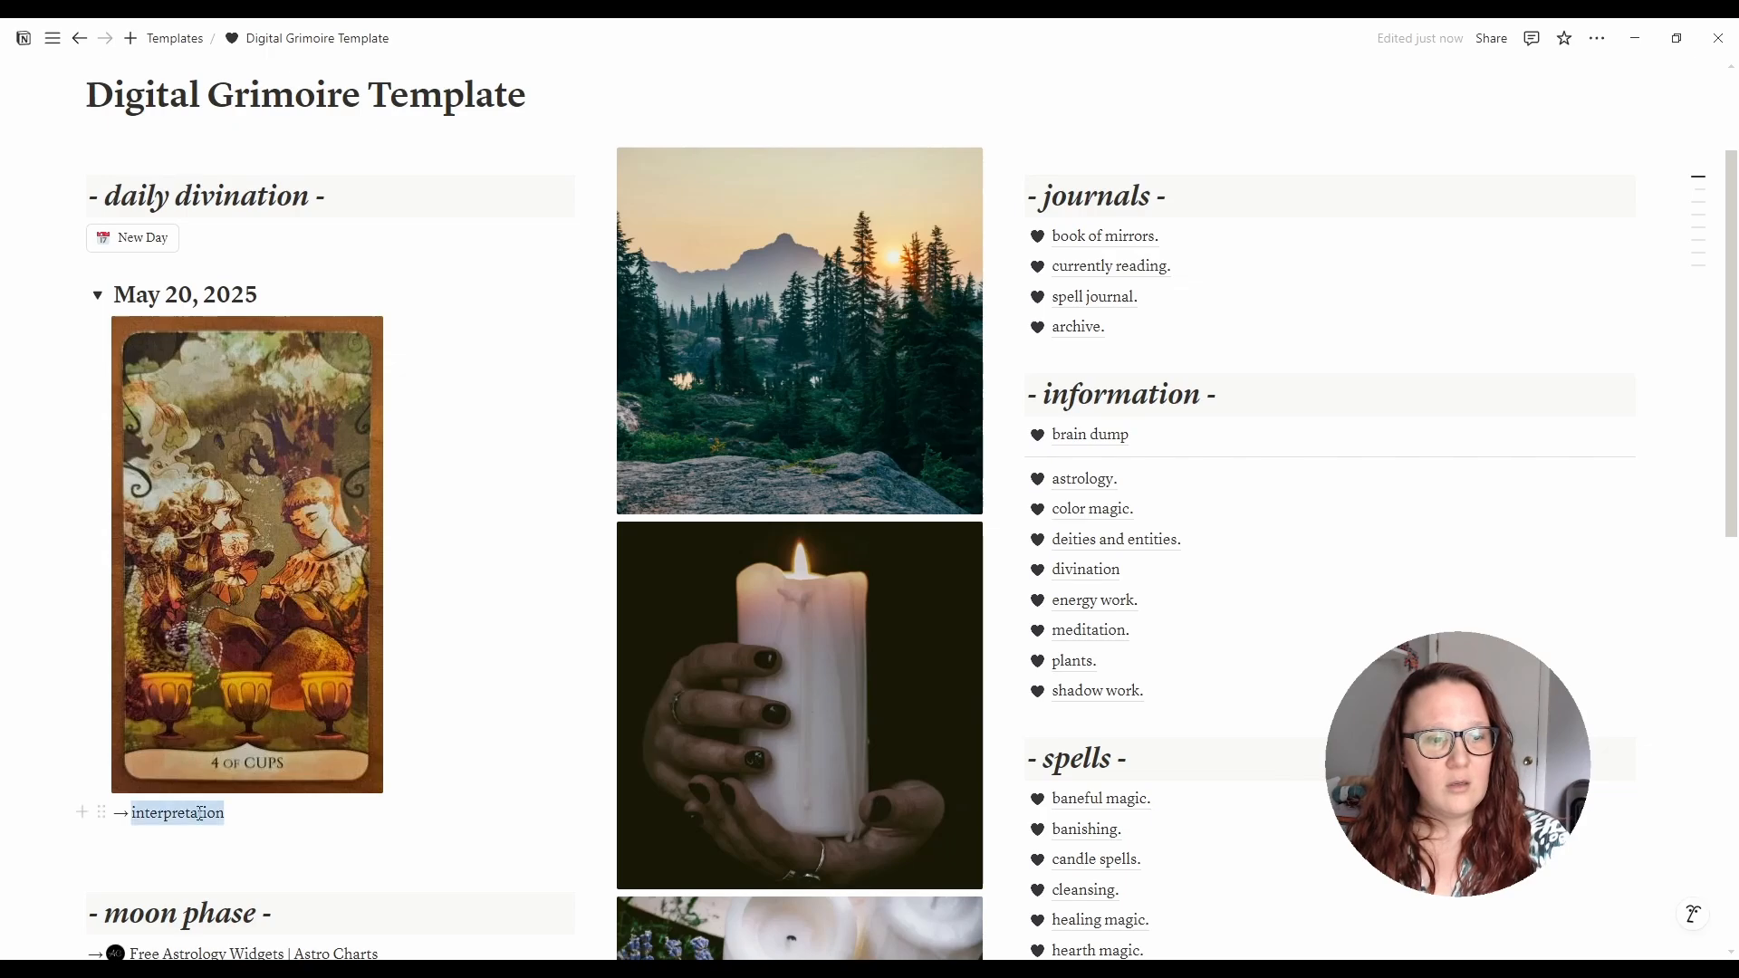
key(BackSpace)
key(BackSpace)
key(BackSpace)
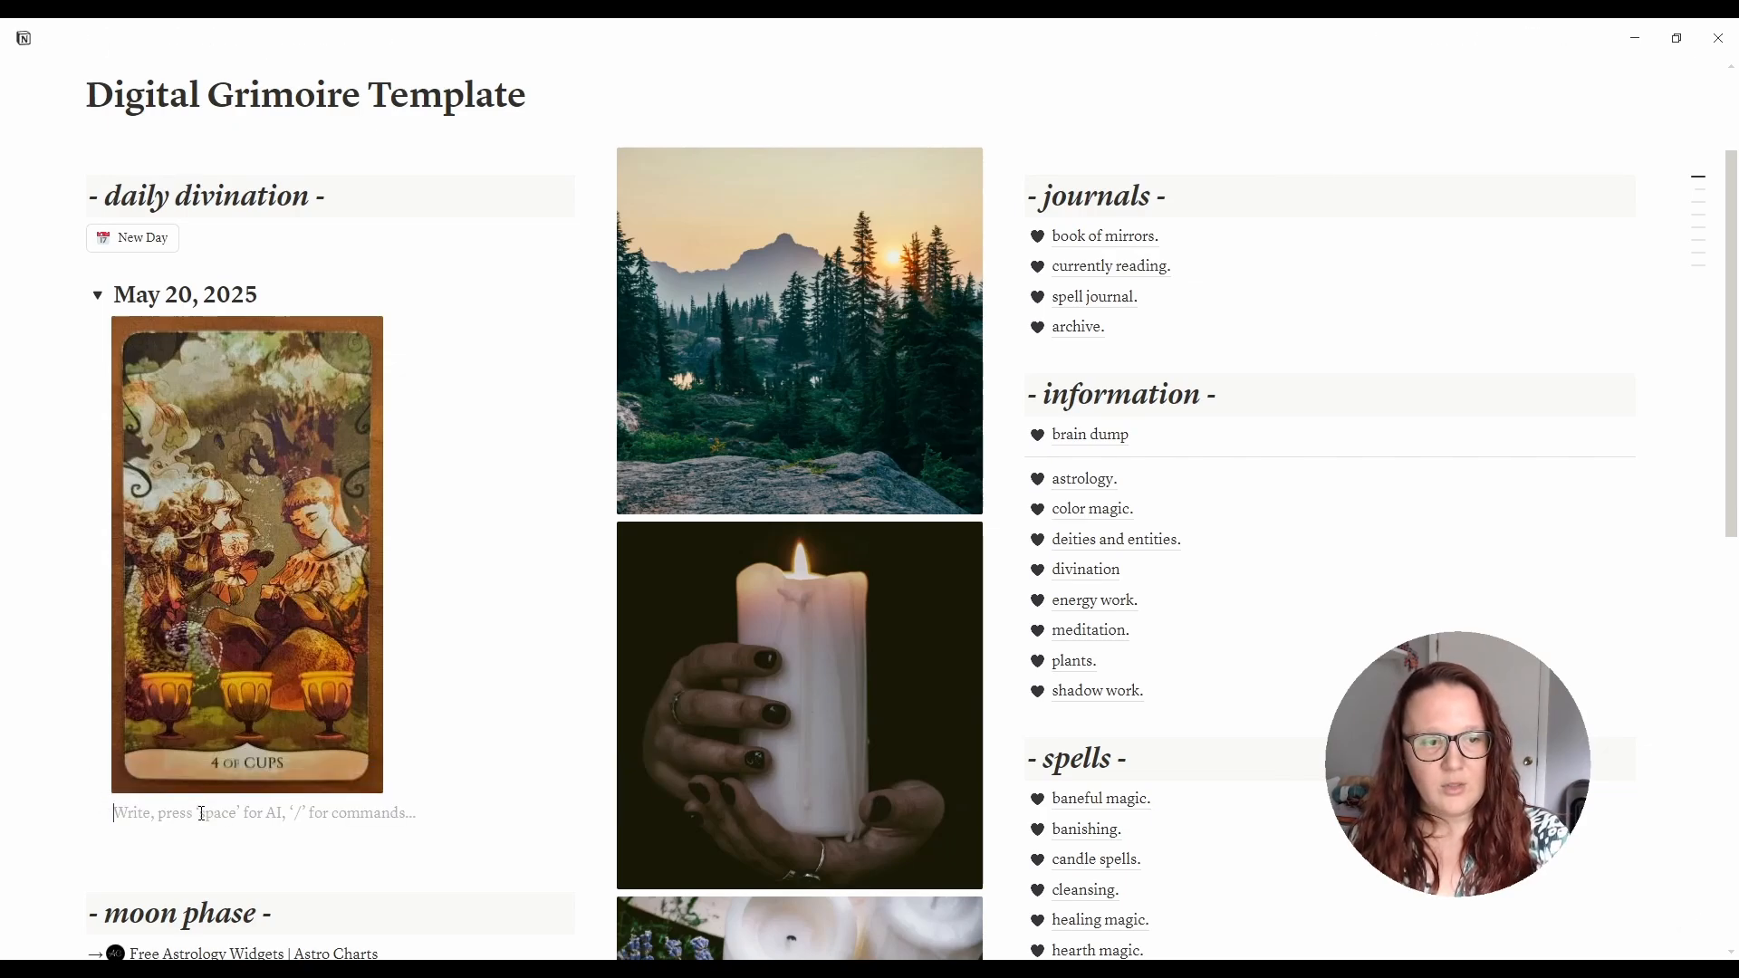
text(Interpret your)
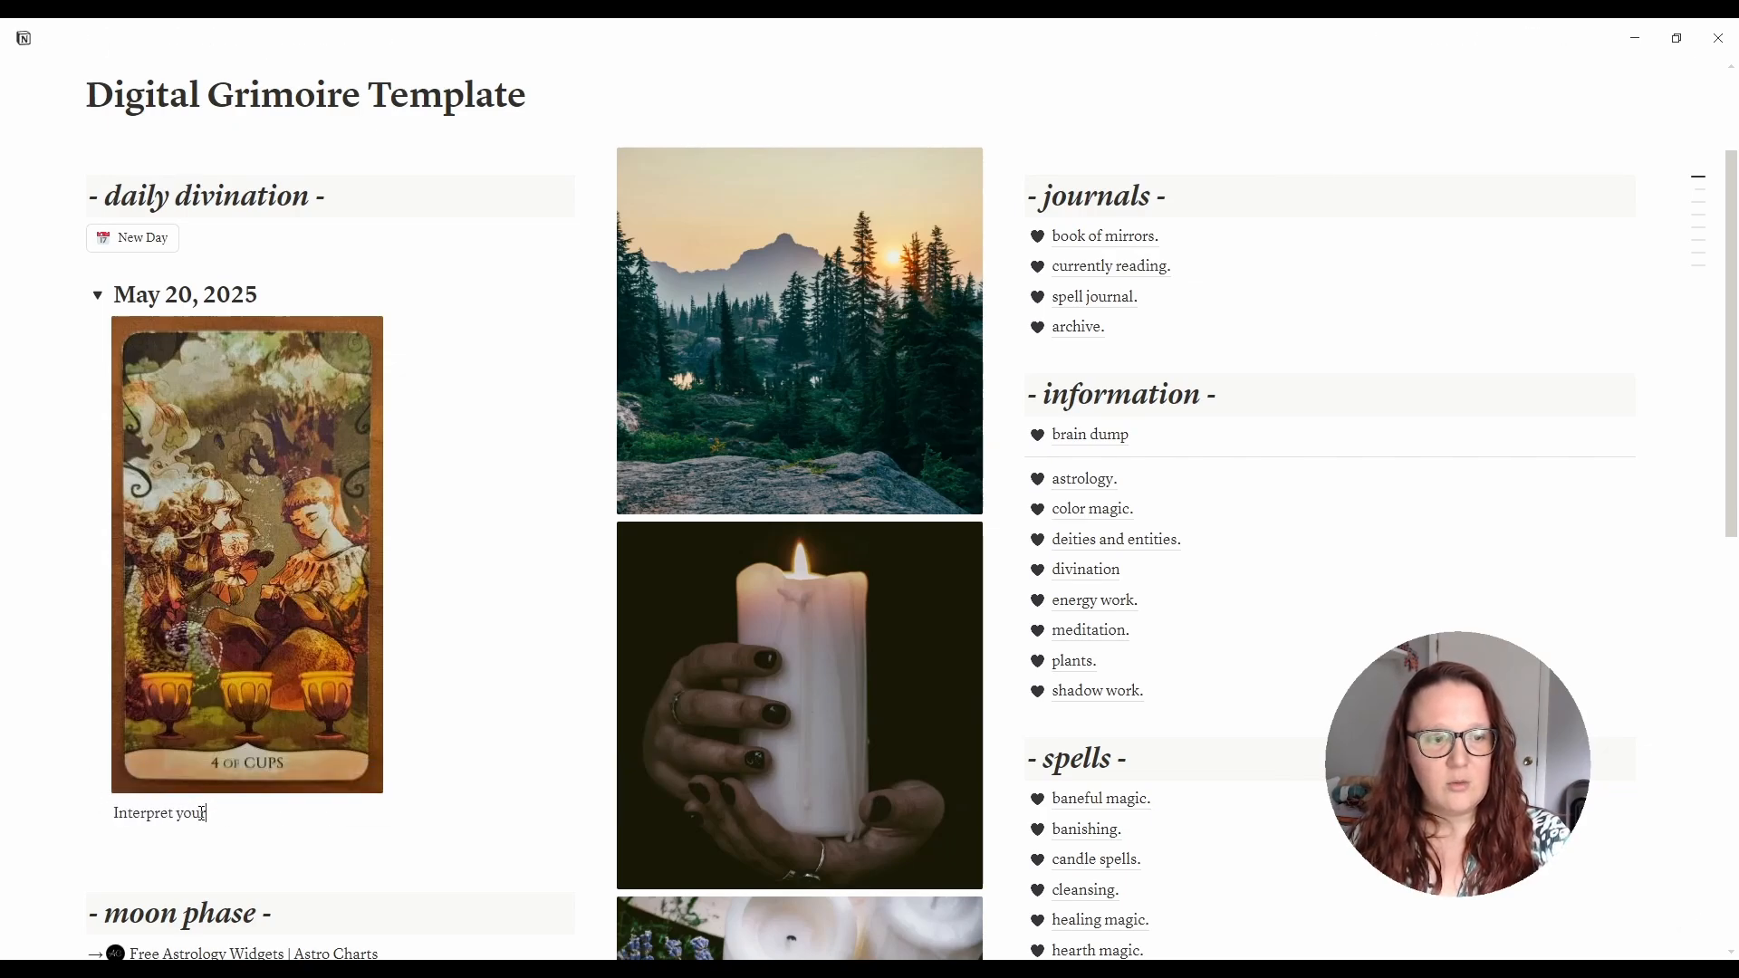
text( reading here!)
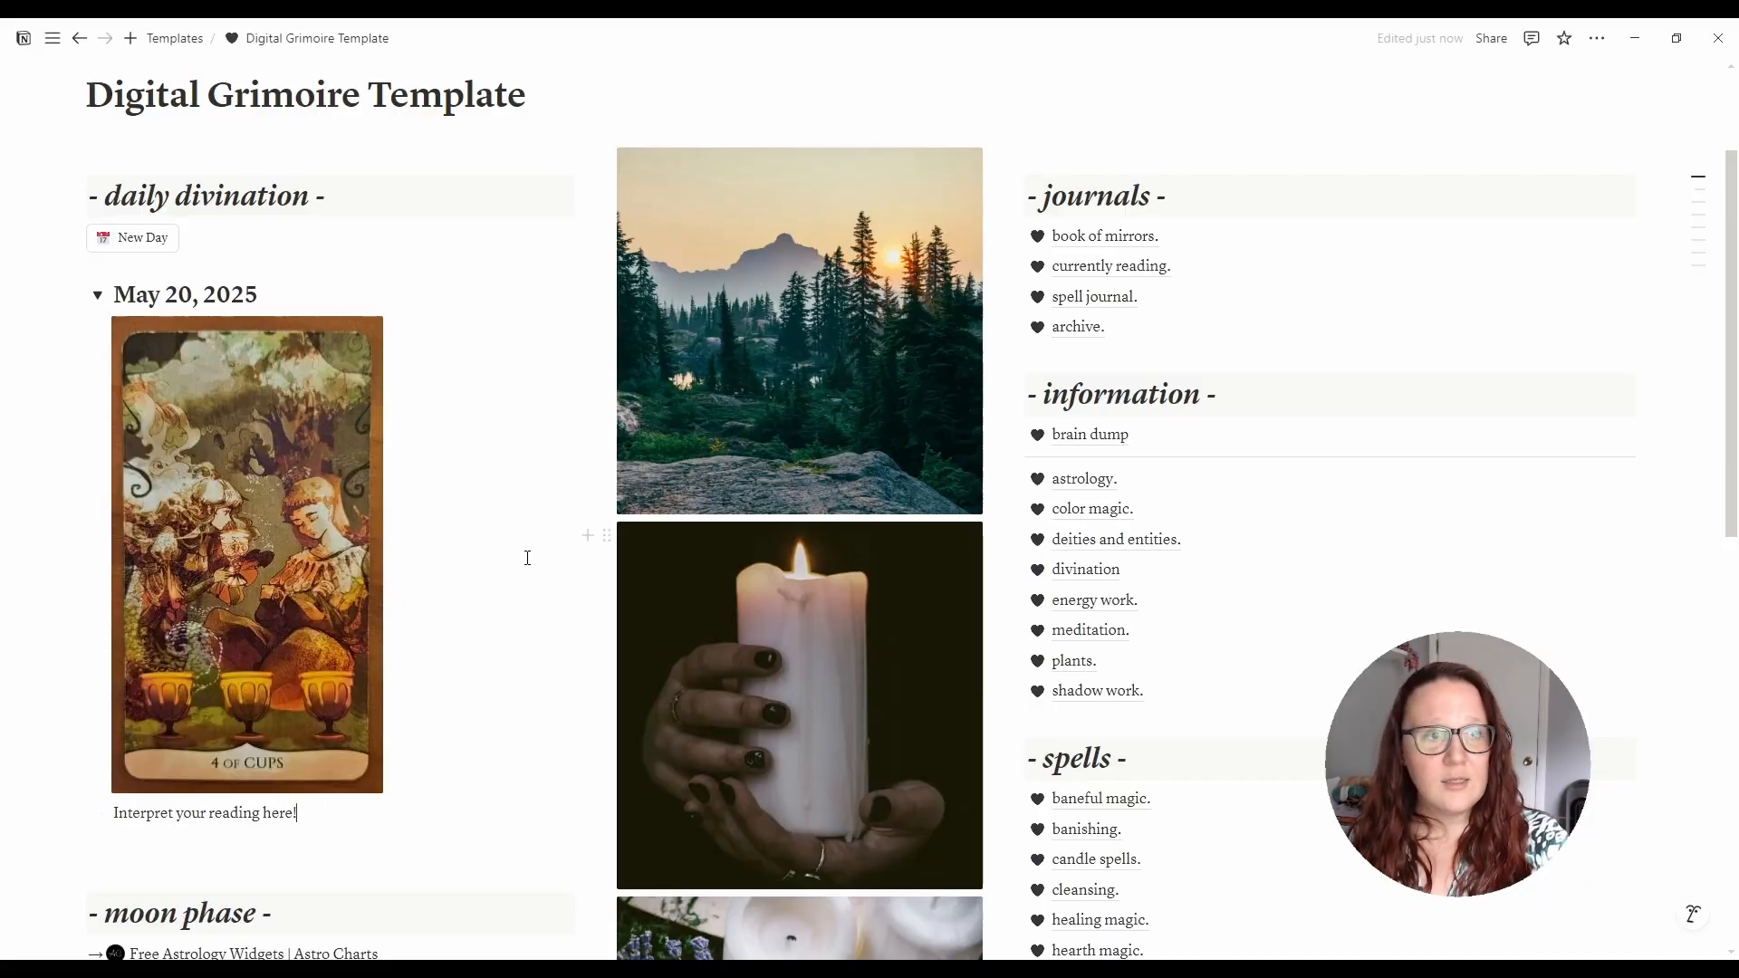
click(98, 296)
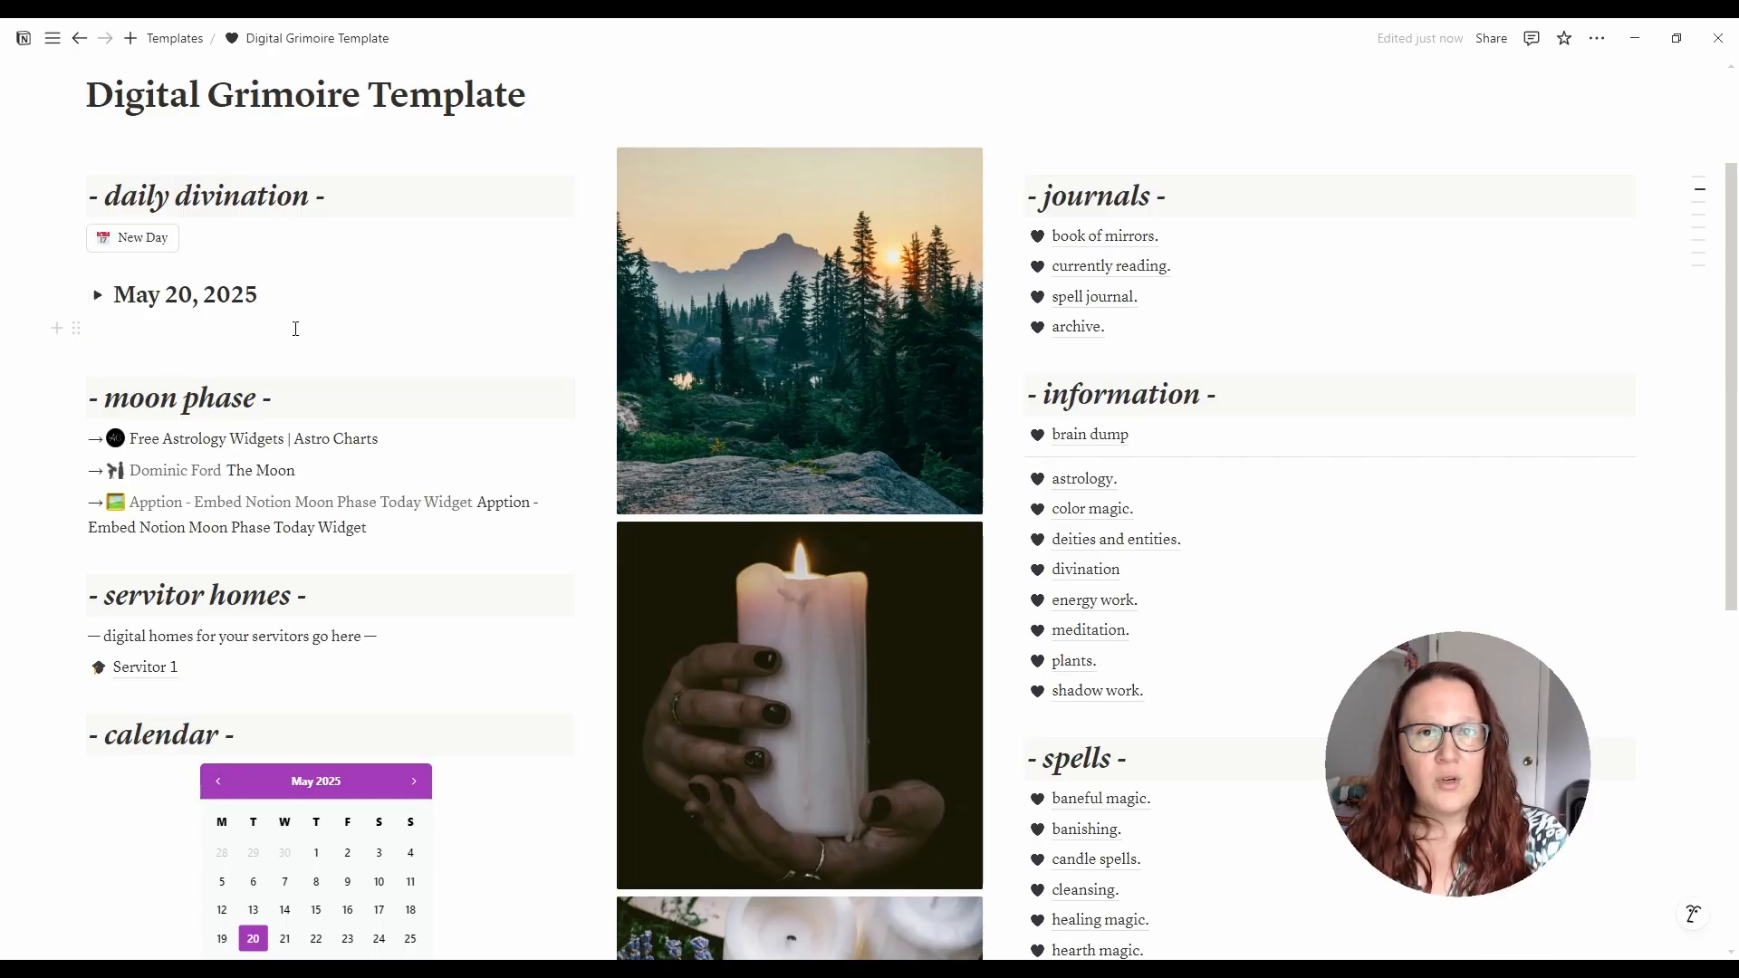
- Move the May 20, 2025 entry from daily divination into the archive page and open that page
click(138, 240)
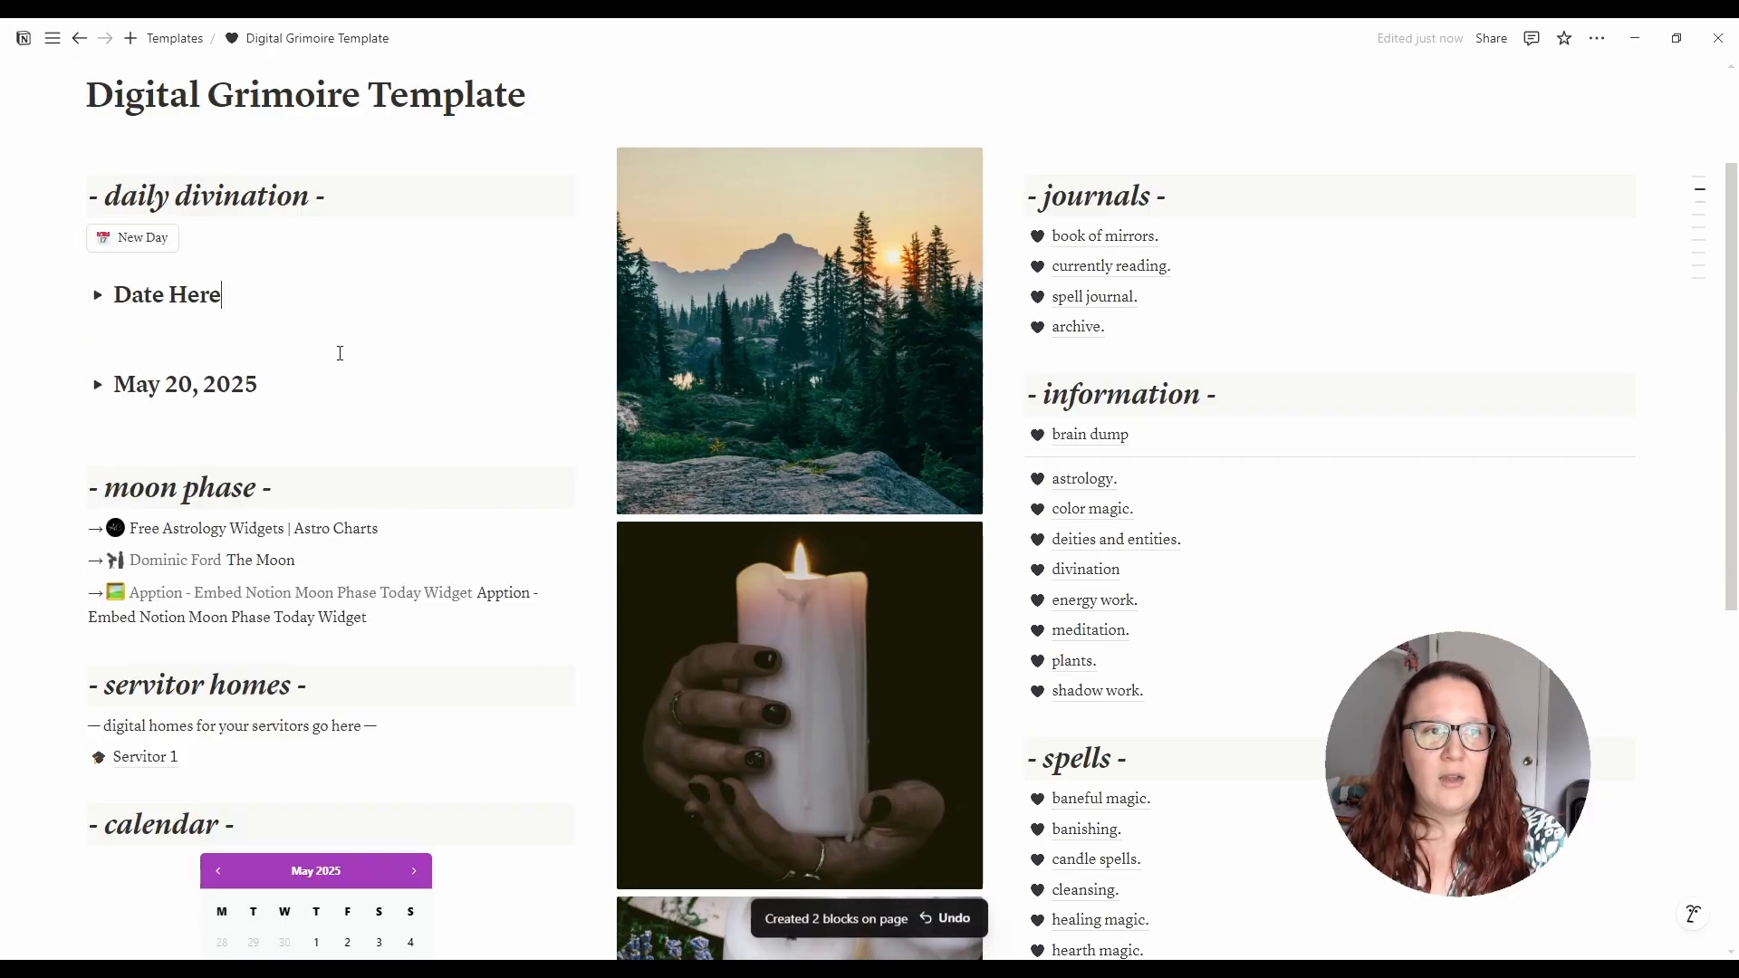
key(ctrl+z)
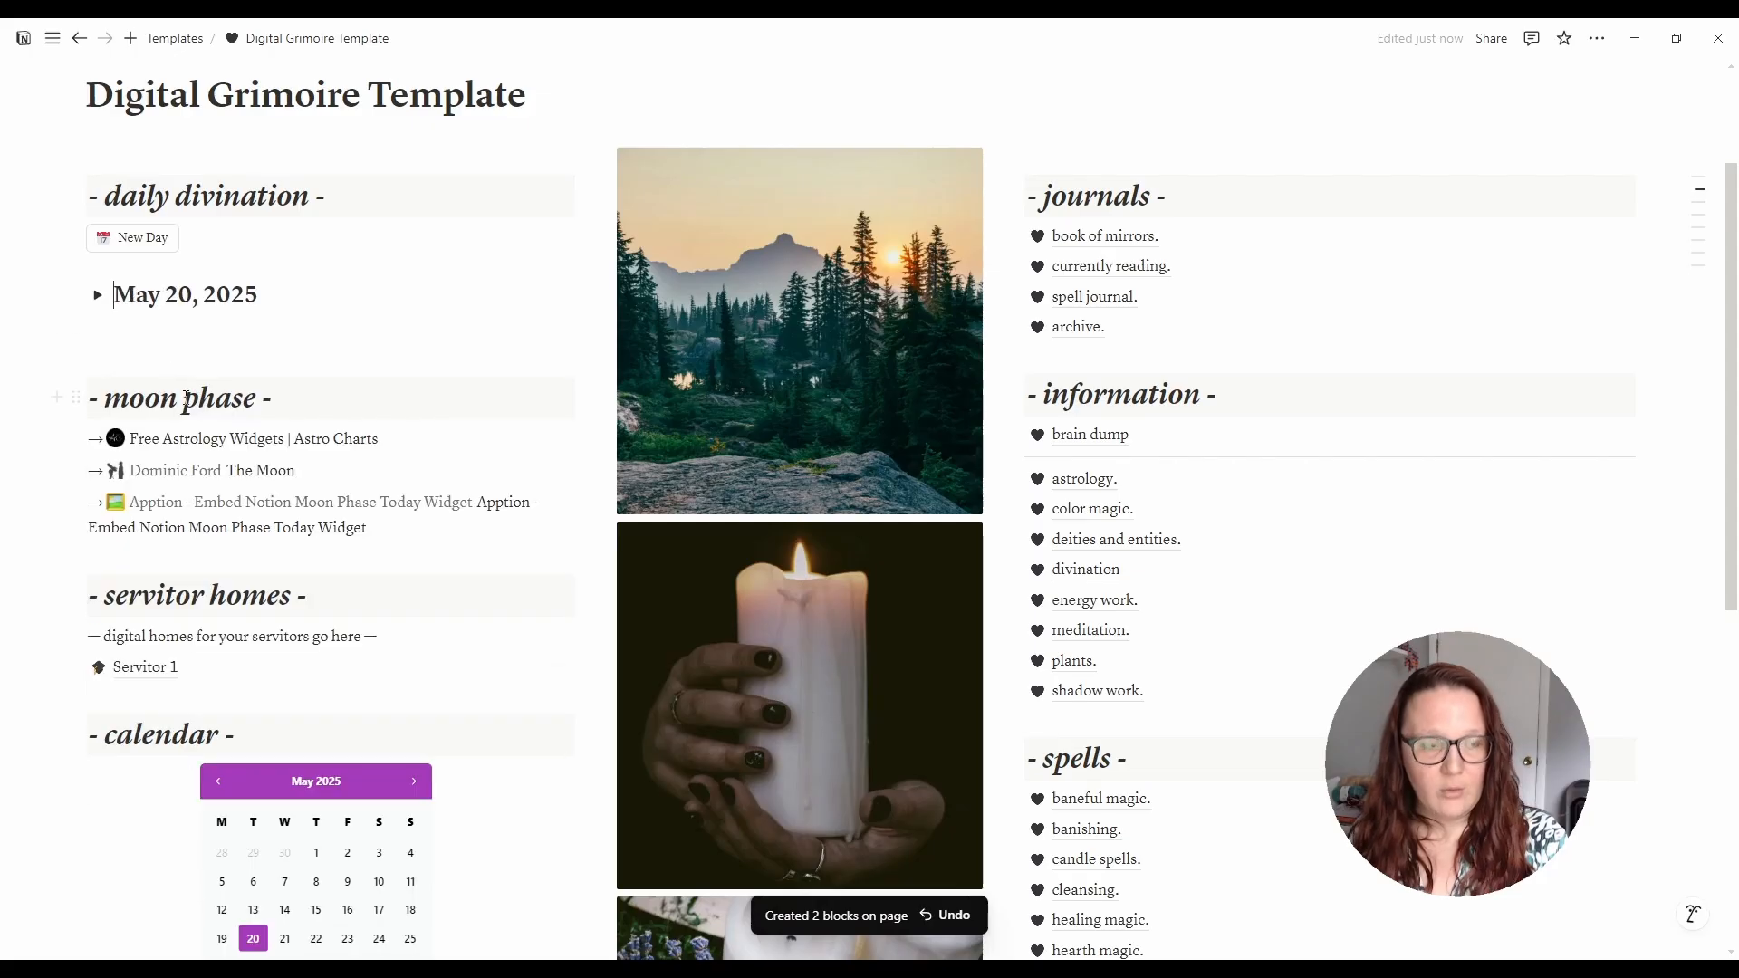
mouse_move(76, 296)
mouse_down()
mouse_move(207, 307)
mouse_move(172, 288)
mouse_move(73, 291)
mouse_move(98, 311)
mouse_up()
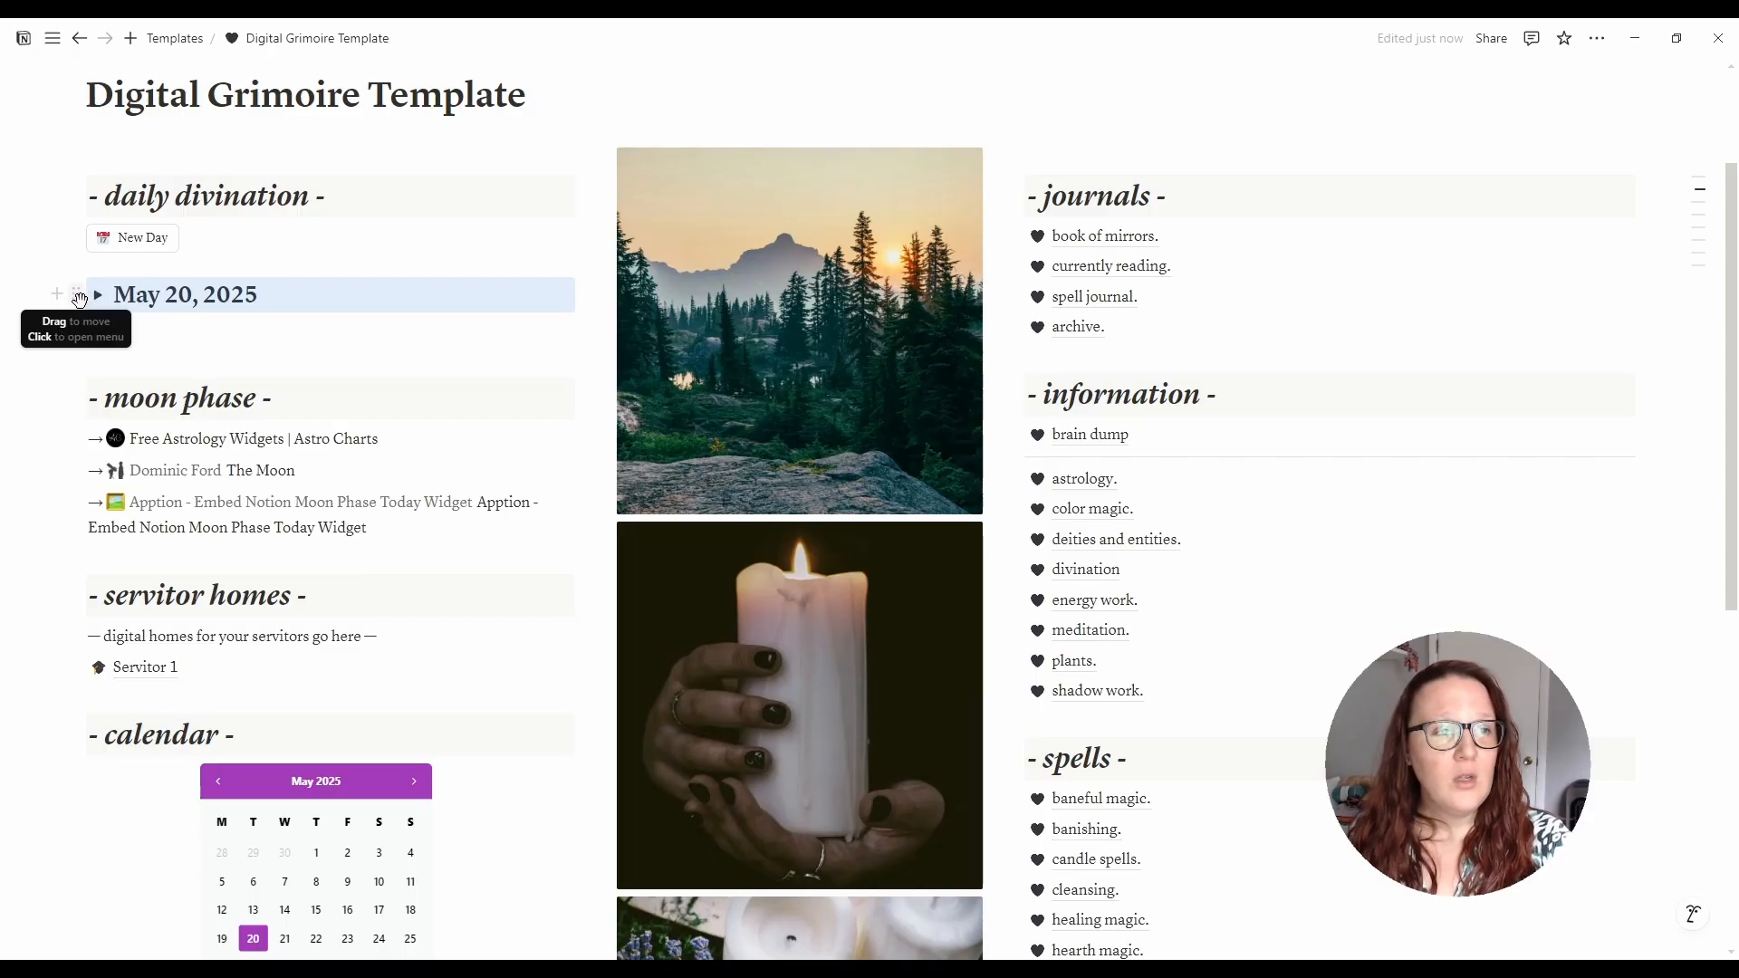
drag(78, 299, 1069, 335)
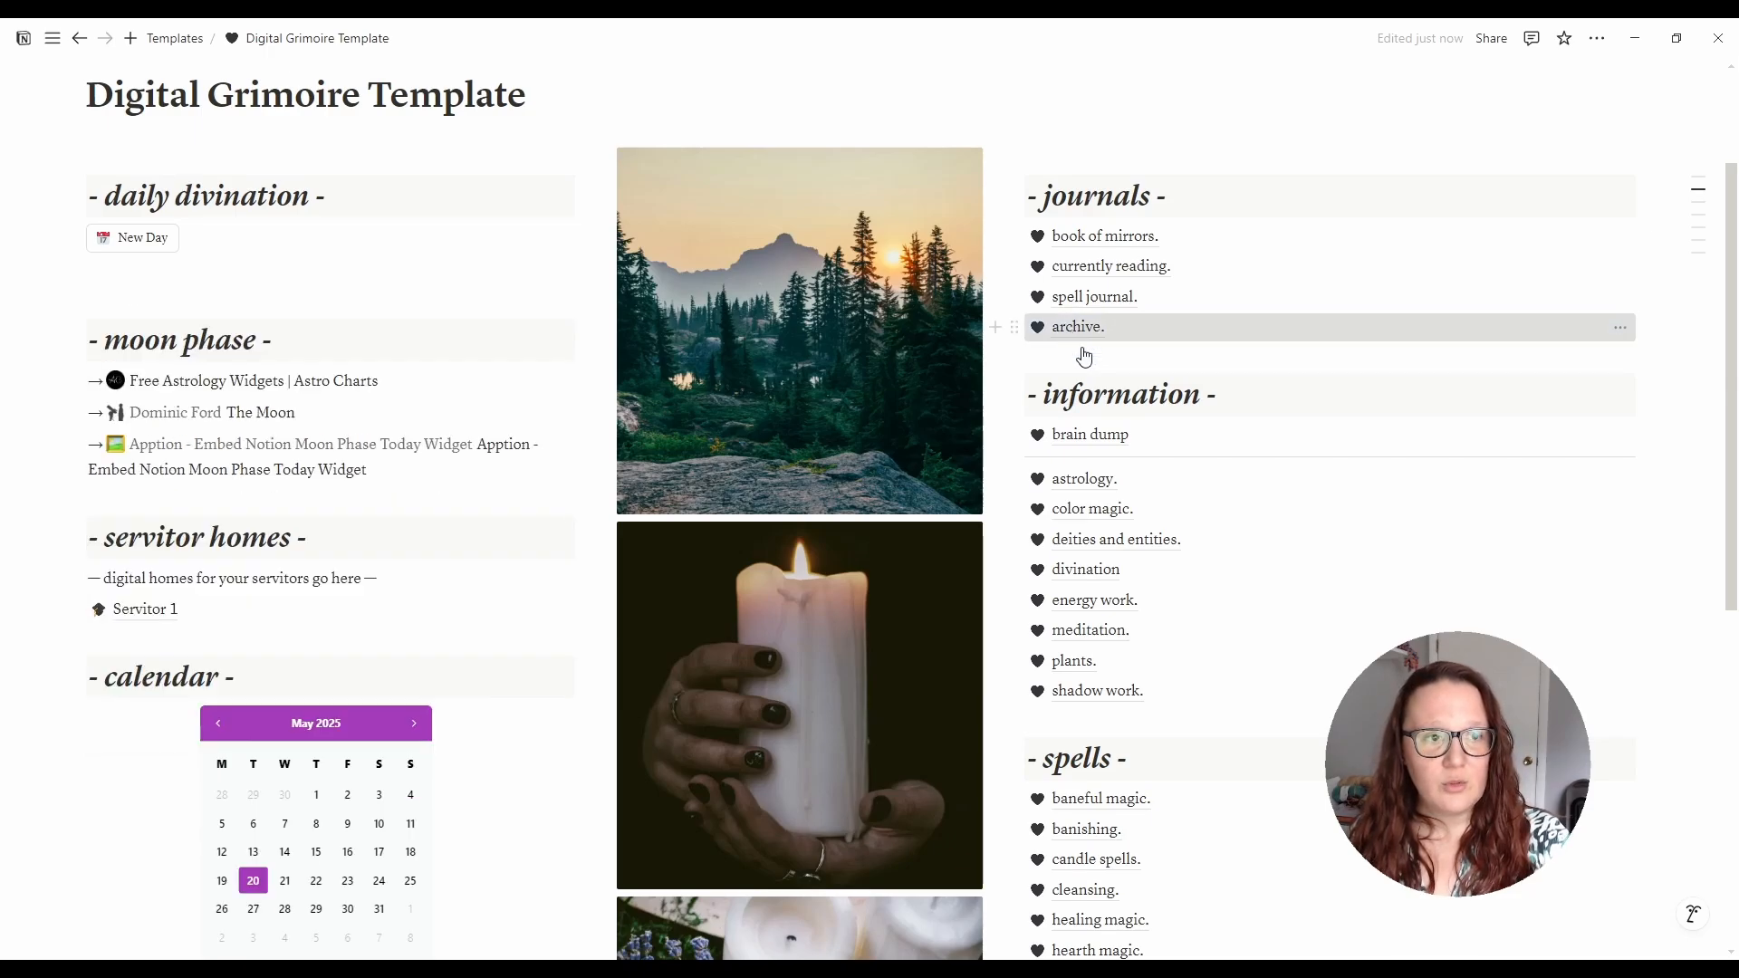
click(1078, 328)
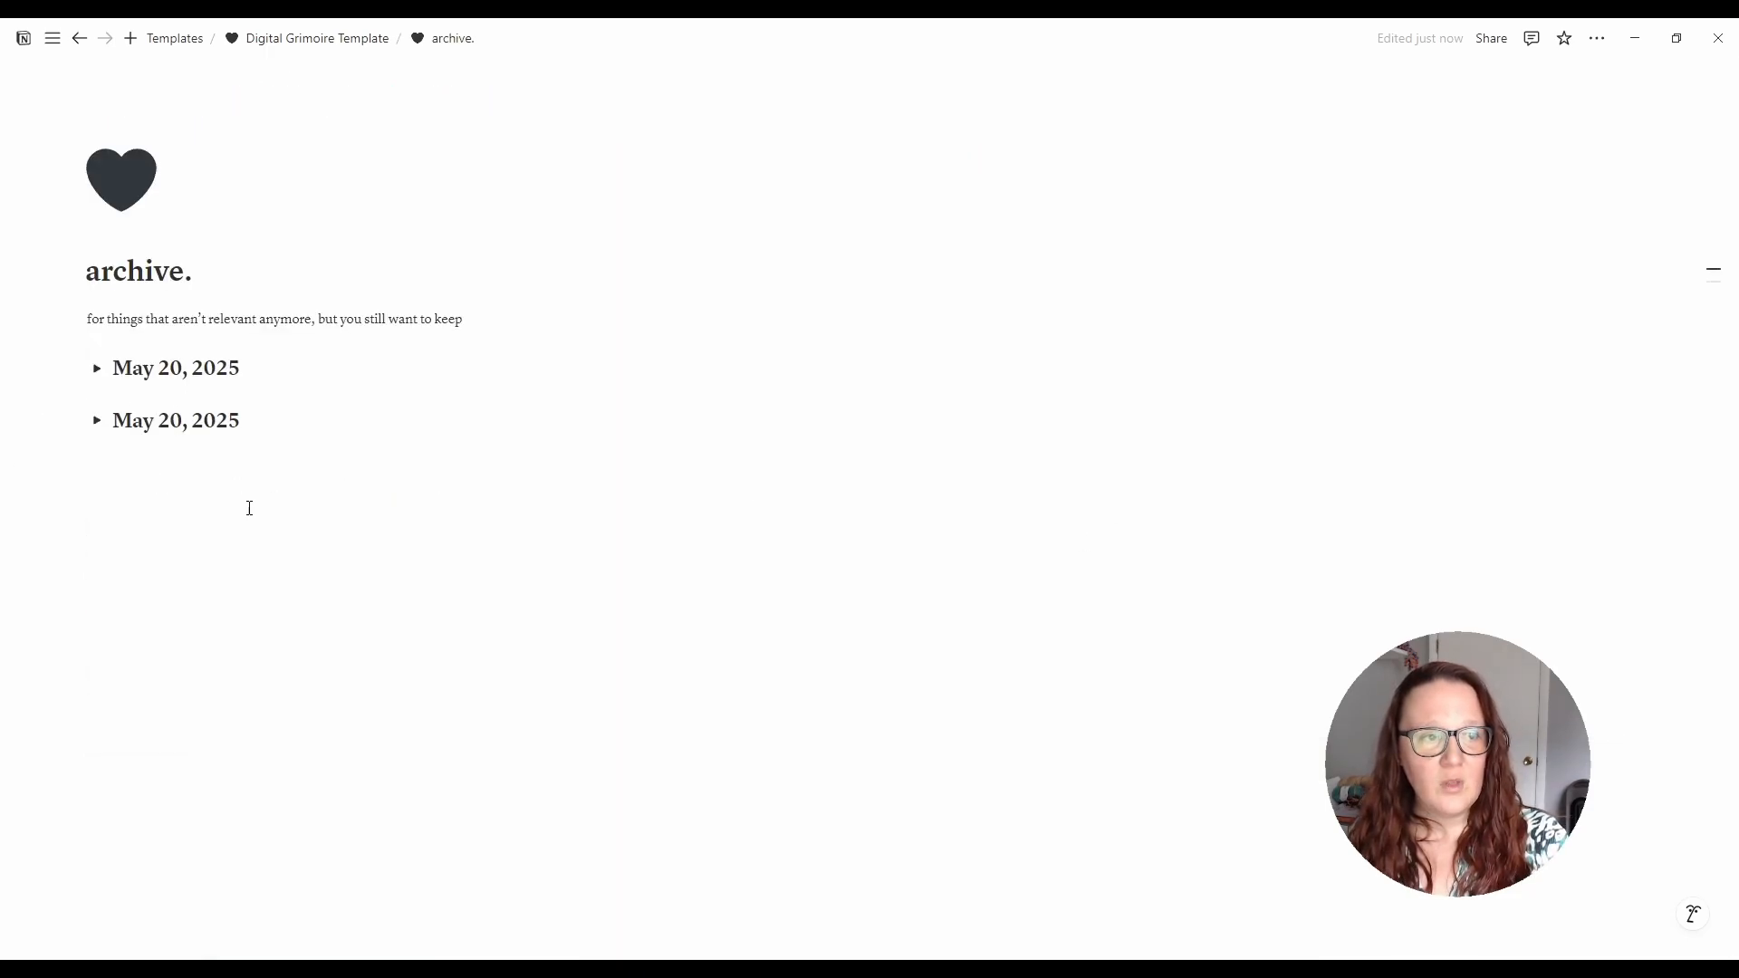
- Delete the second May 20, 2025 entry from the archive page along with the empty line left below
click(77, 425)
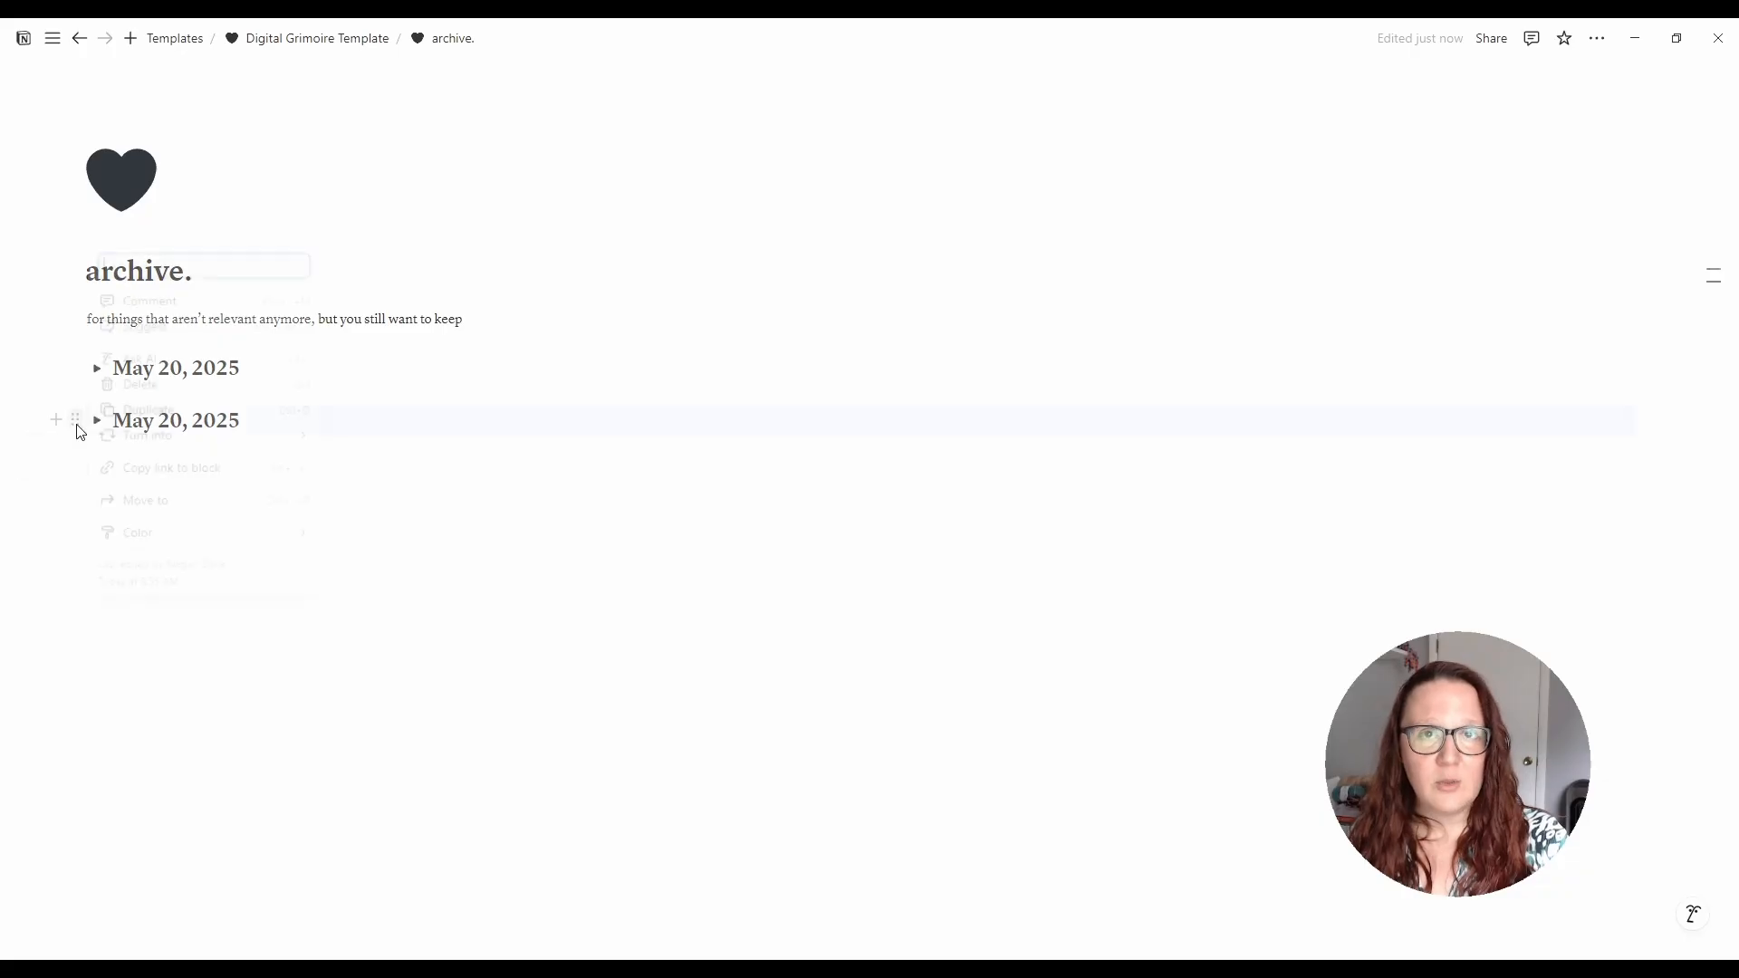
click(202, 382)
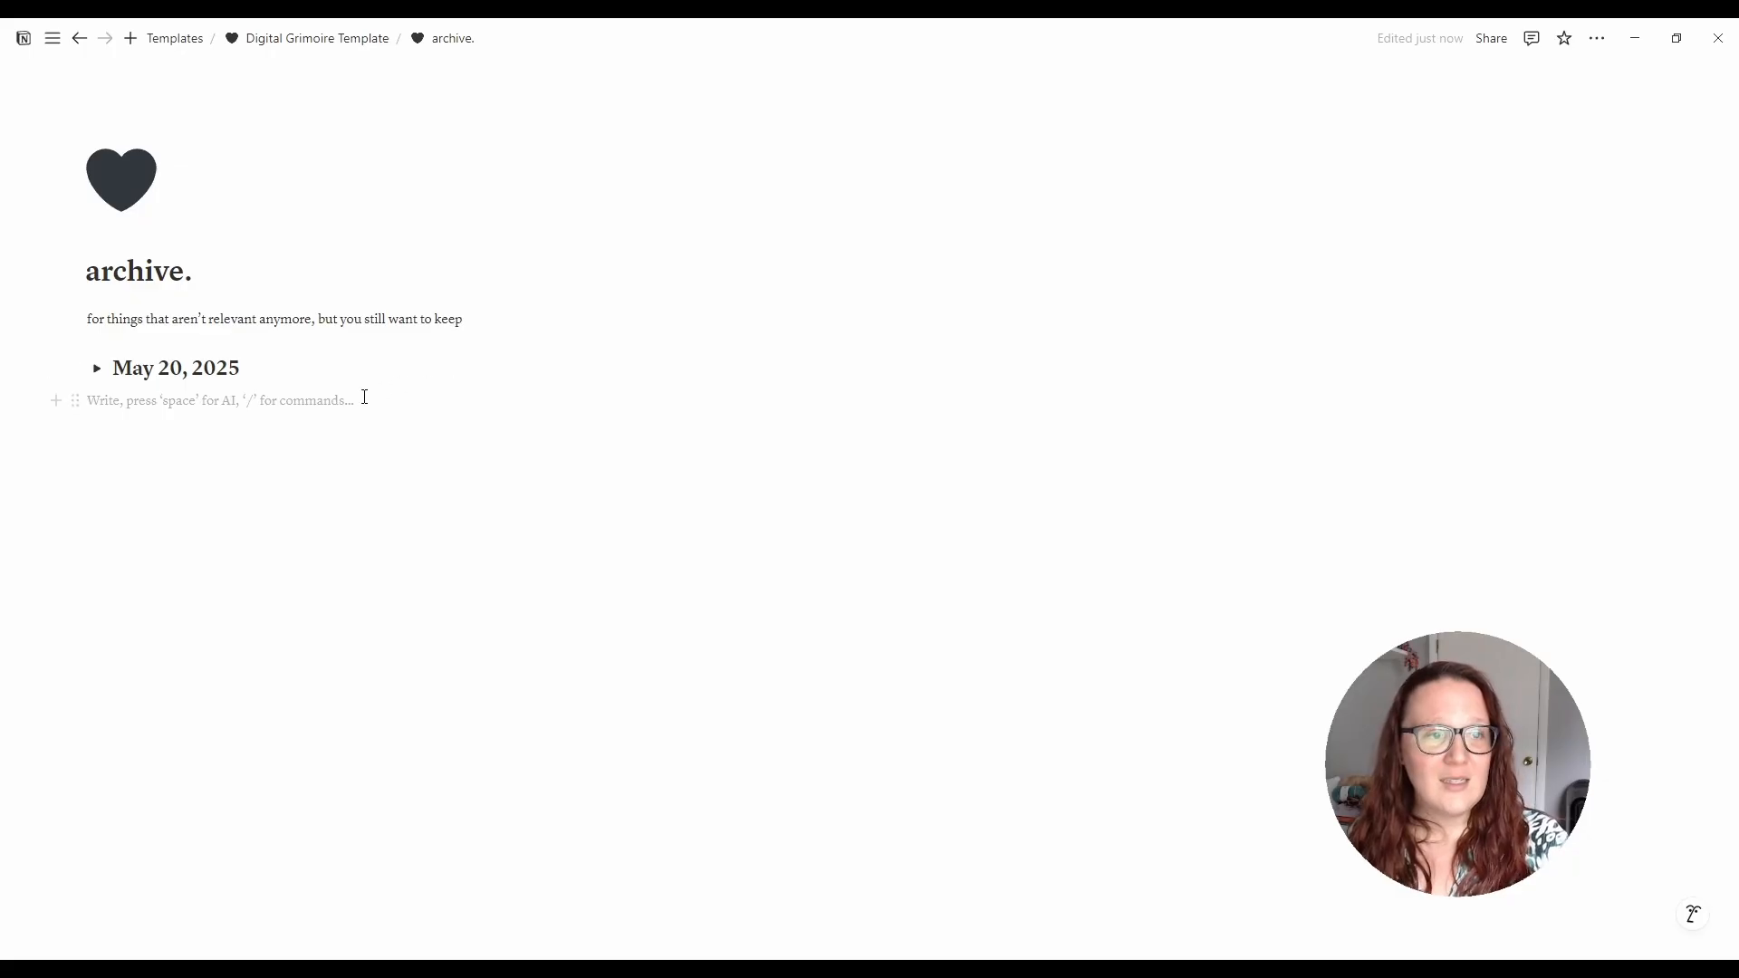
key(BackSpace)
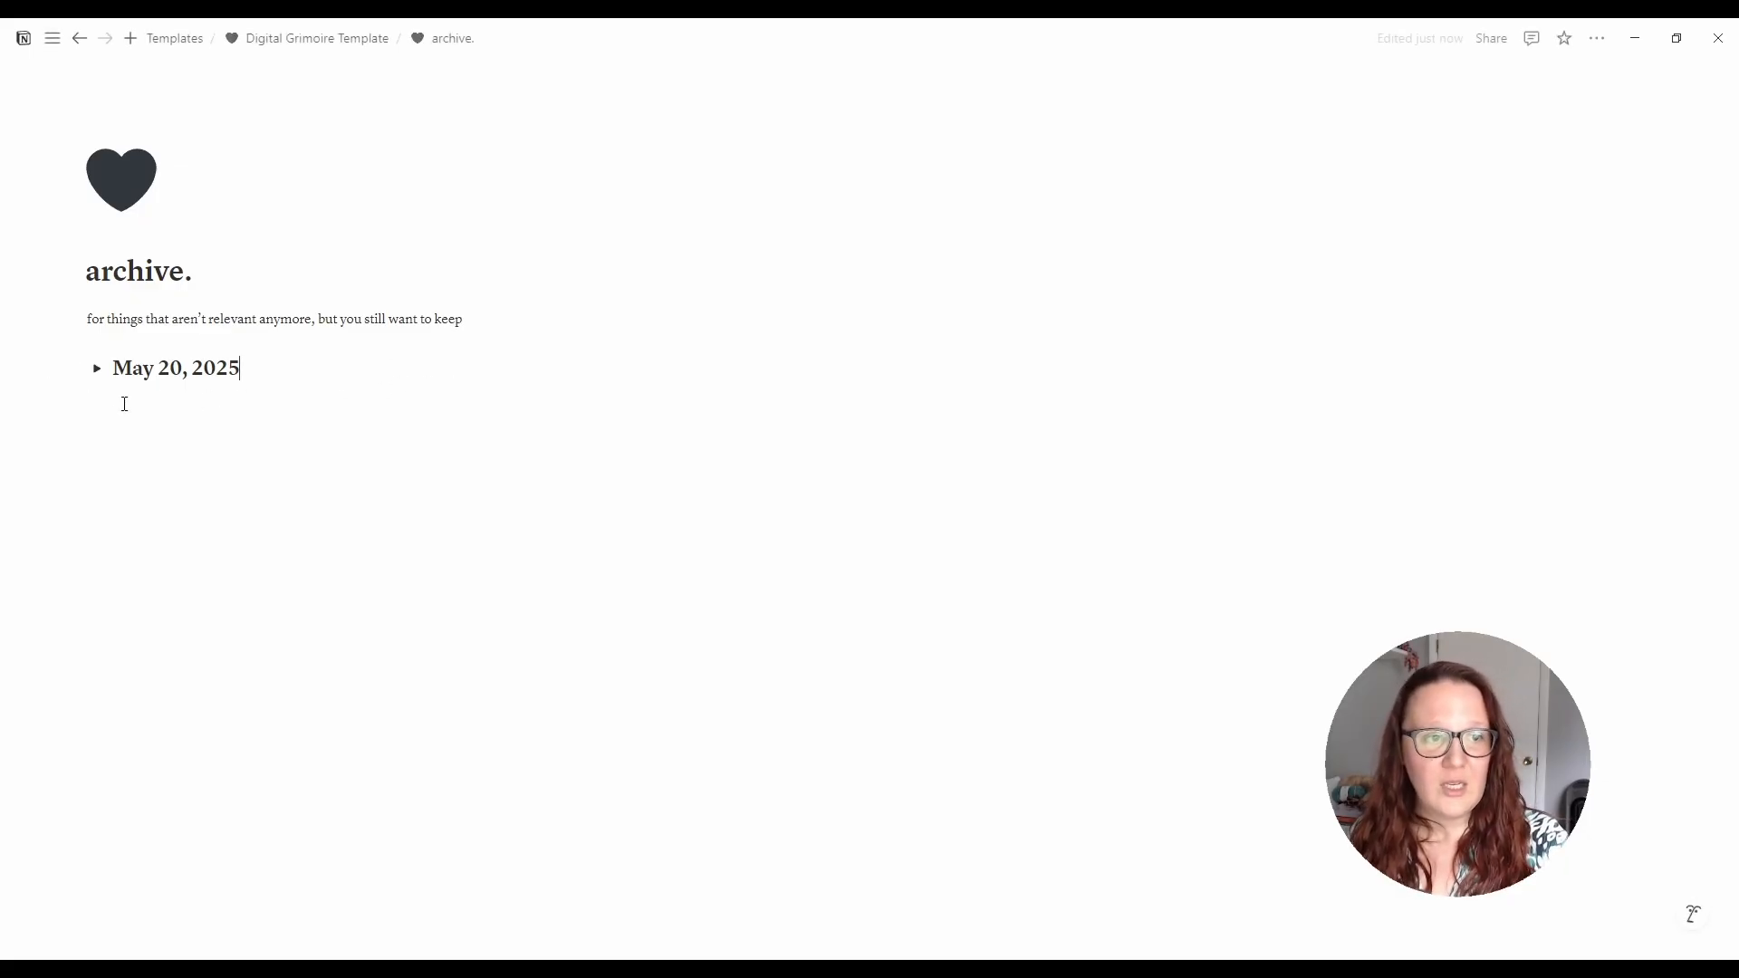
- Return to the template page, add a new day entry titled "May 20, 2025" under daily divination, and check its contents
click(303, 41)
click(132, 419)
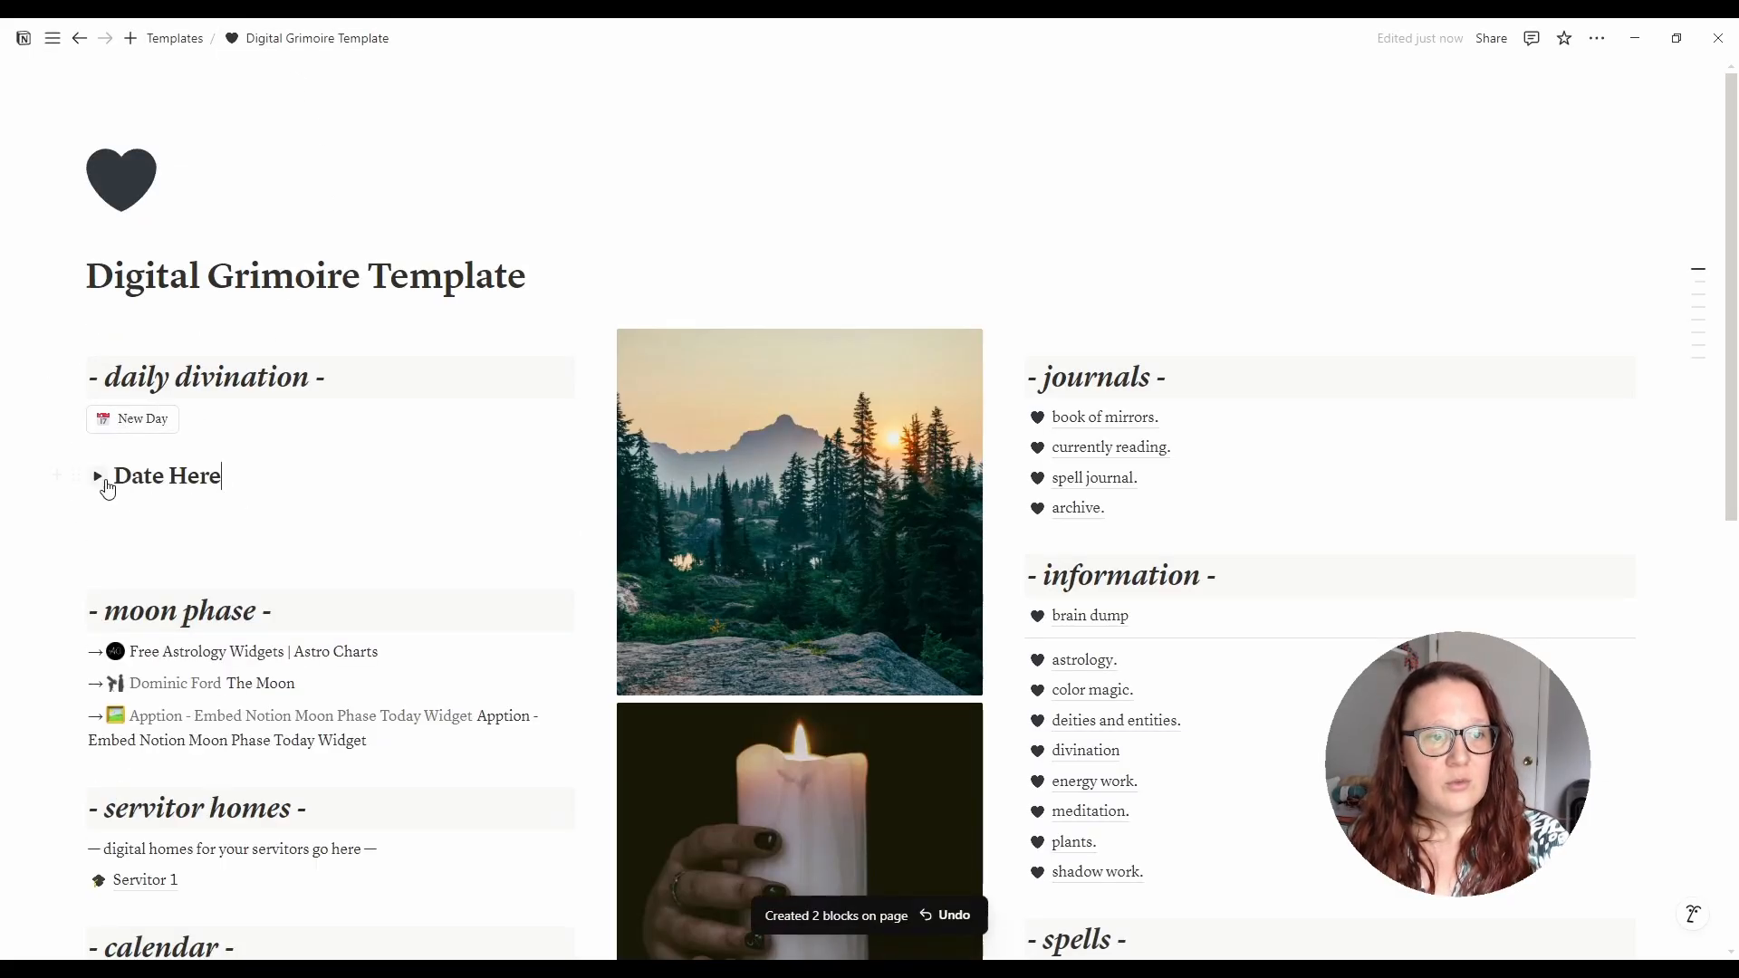
triple_click(139, 480)
text(M)
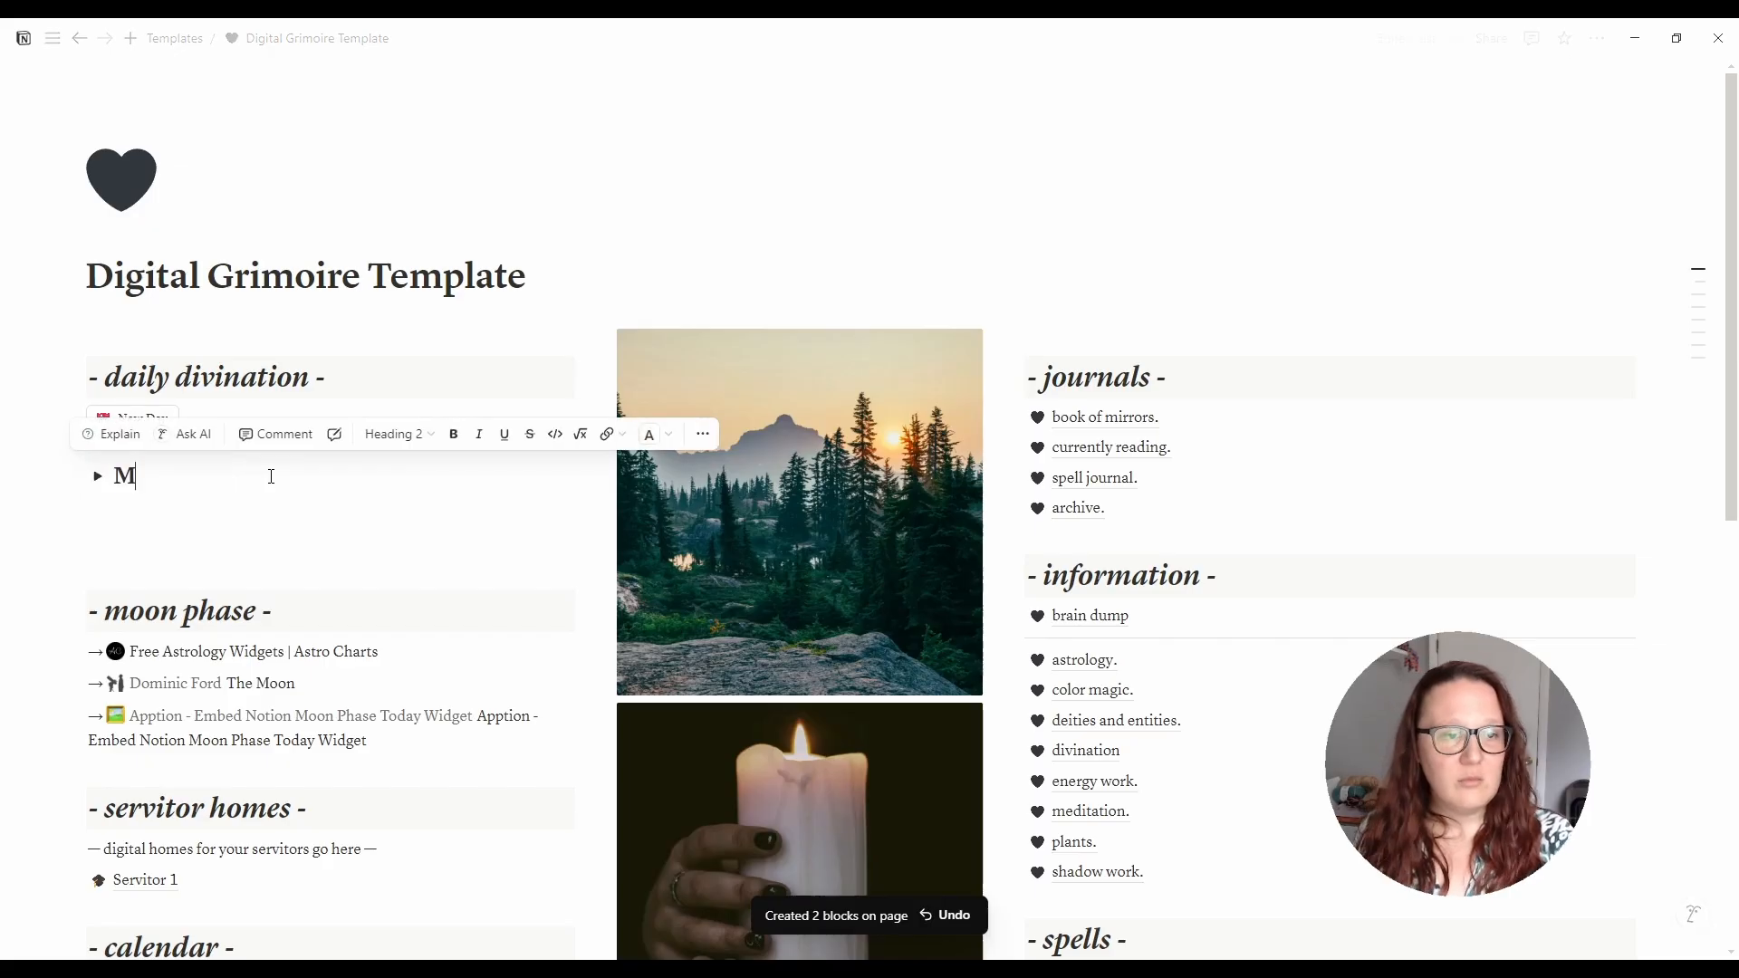
text(ay 20, 2025)
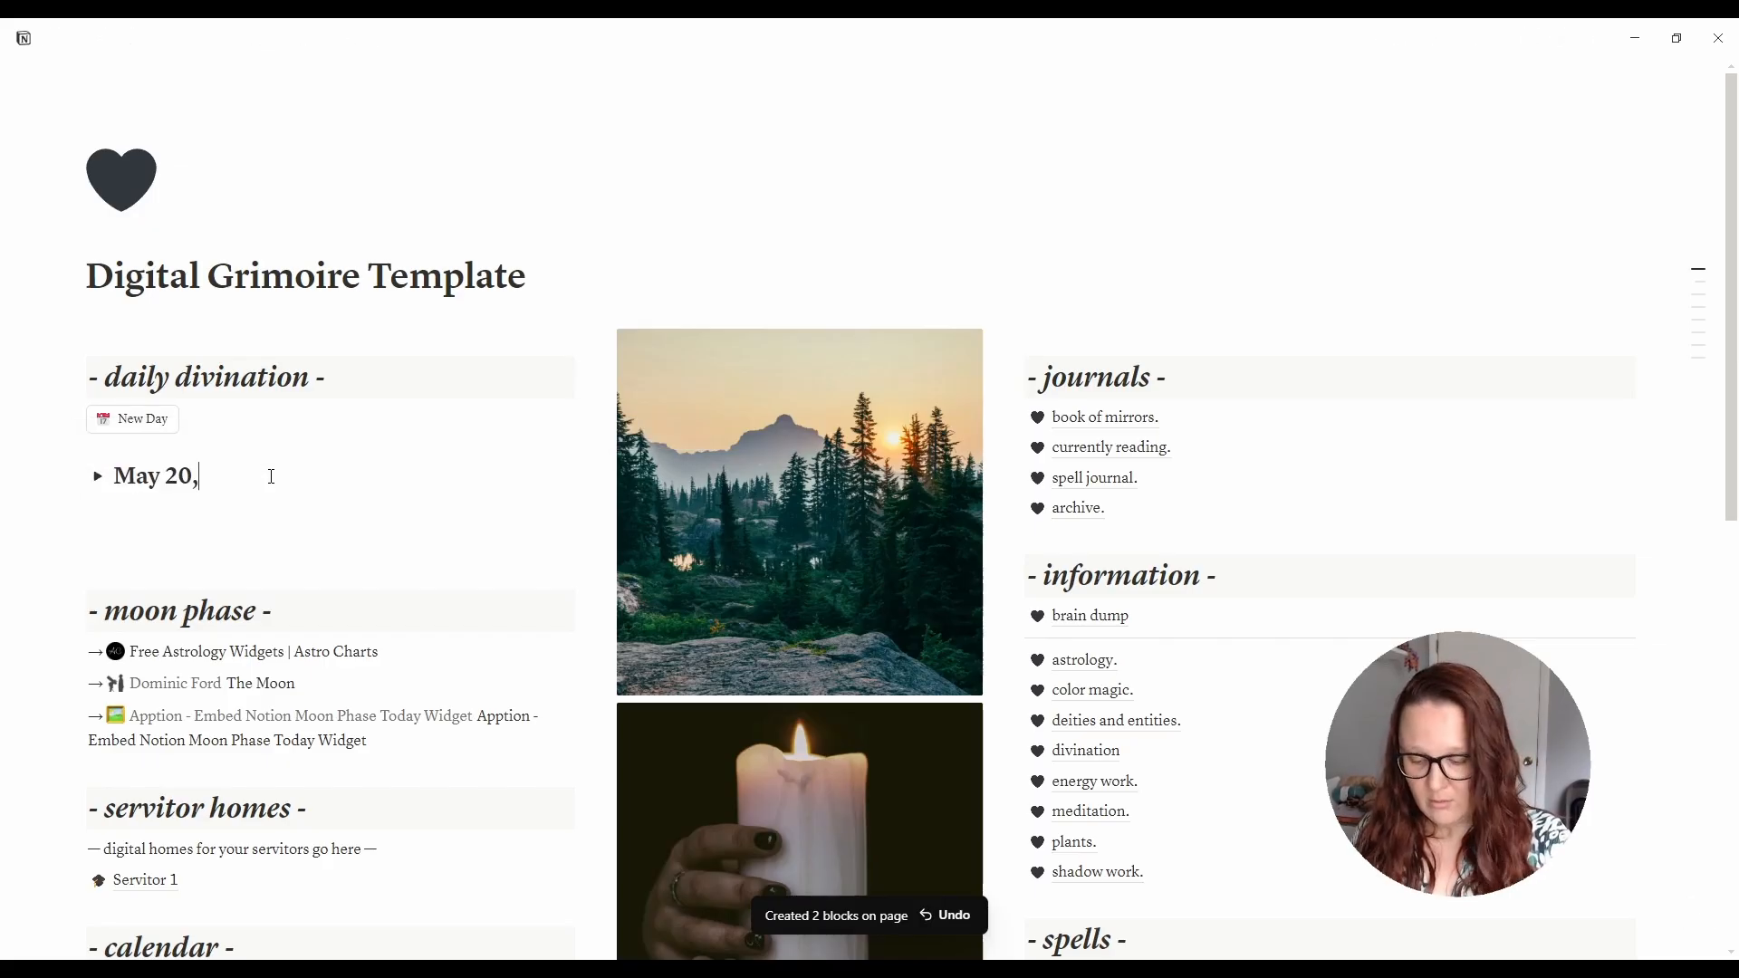
click(97, 477)
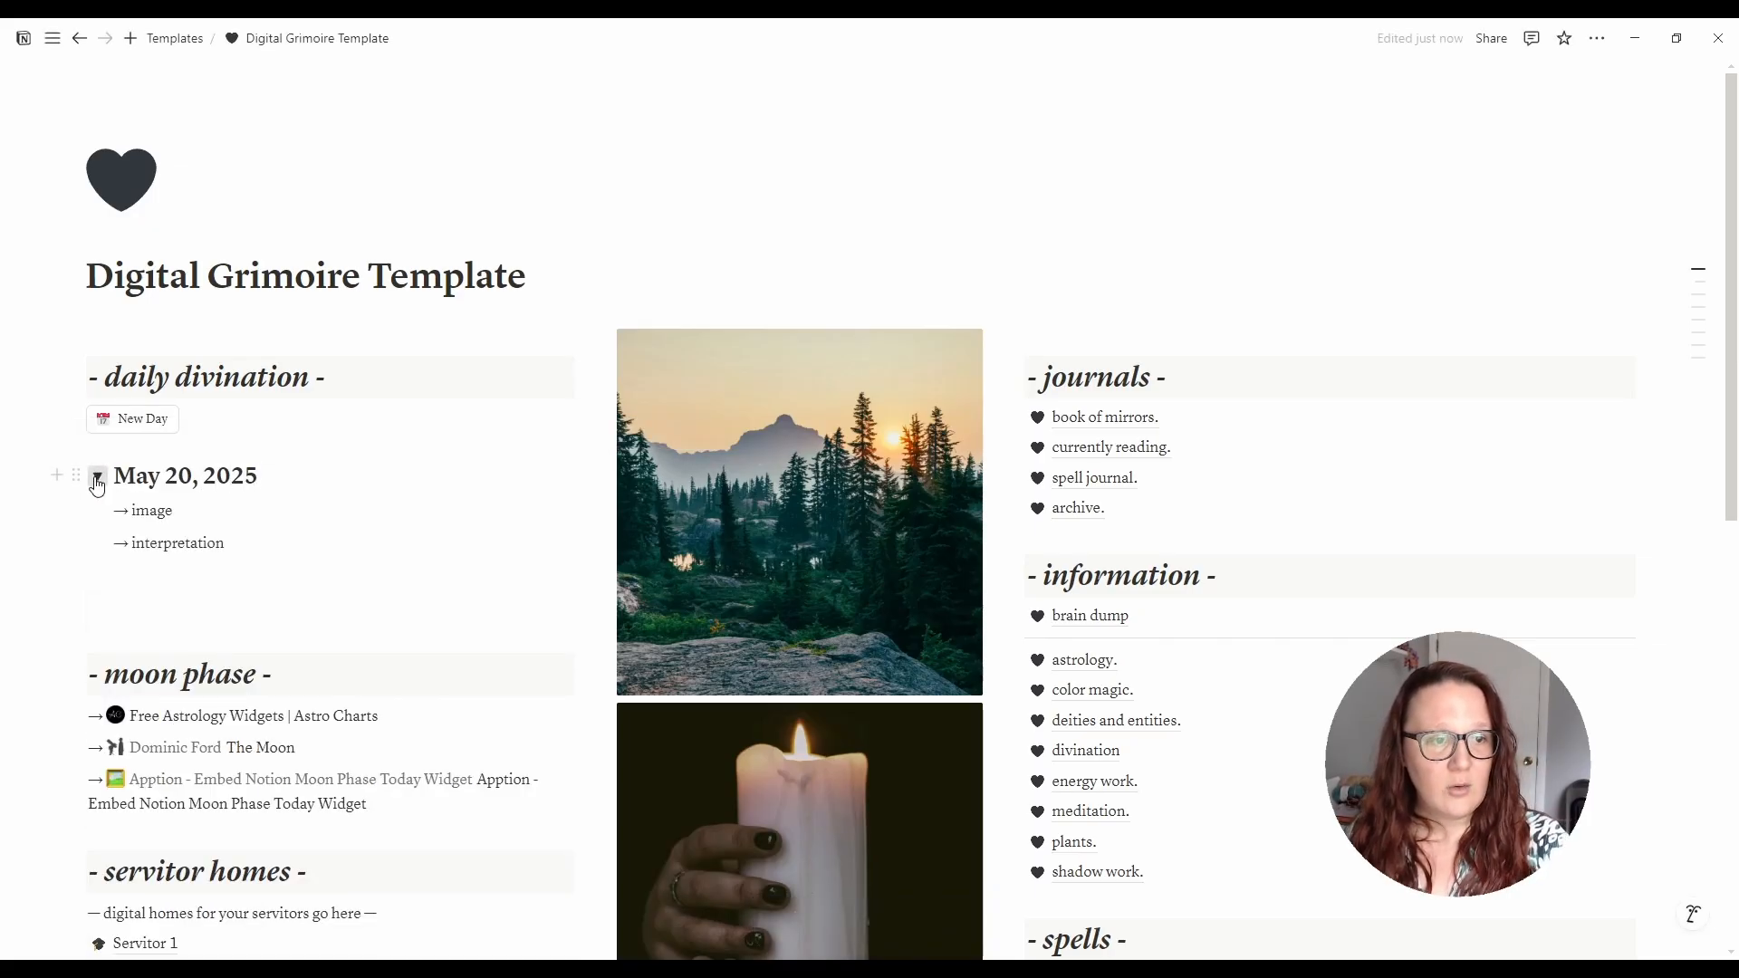
click(97, 479)
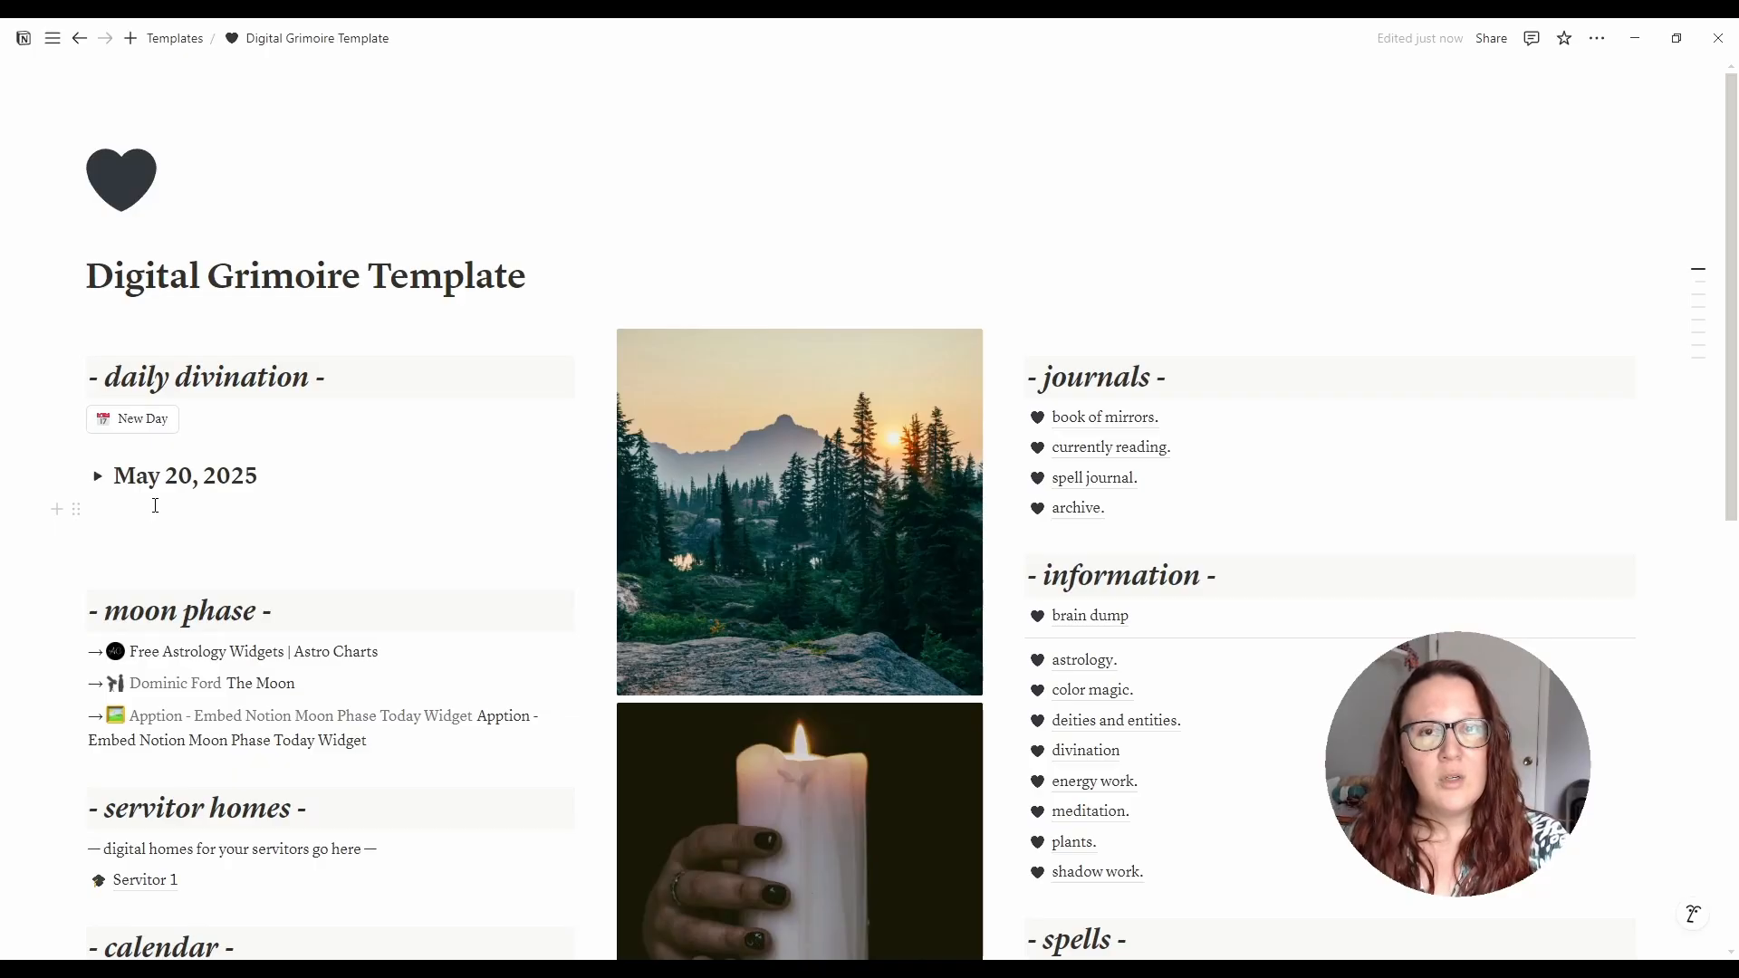
- Move the May 20, 2025 entry into the book of mirrors page, check it there and return to the template page
drag(72, 477, 1079, 415)
click(1078, 416)
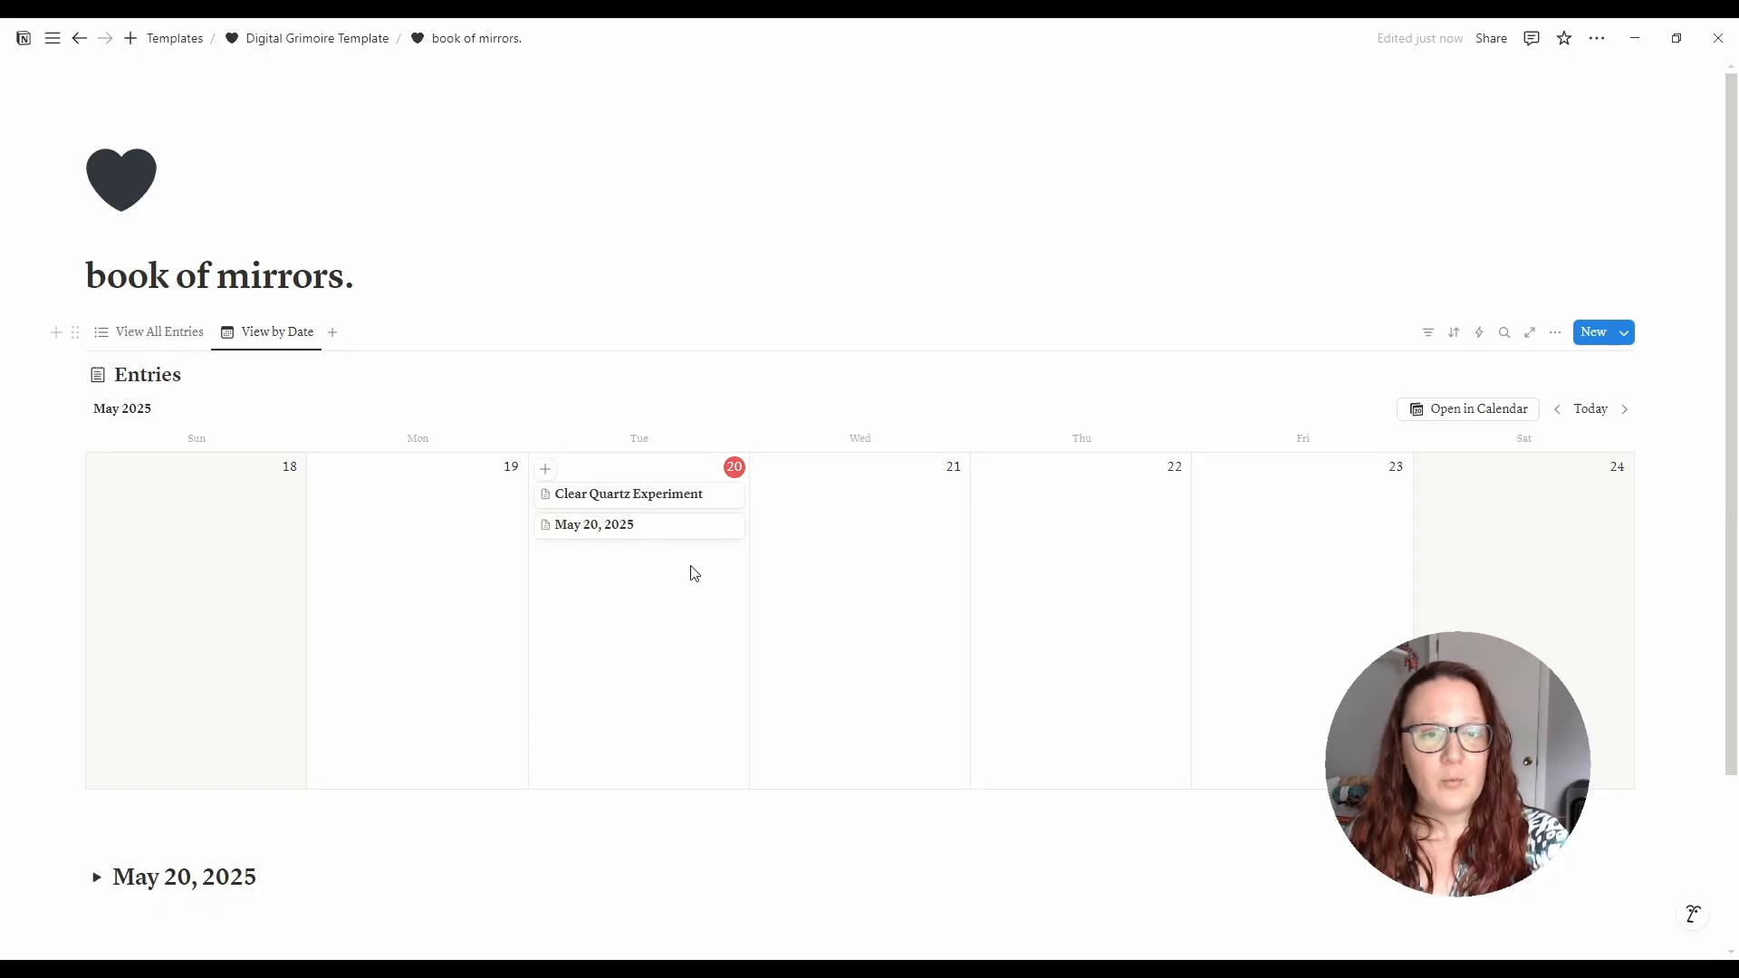
click(353, 45)
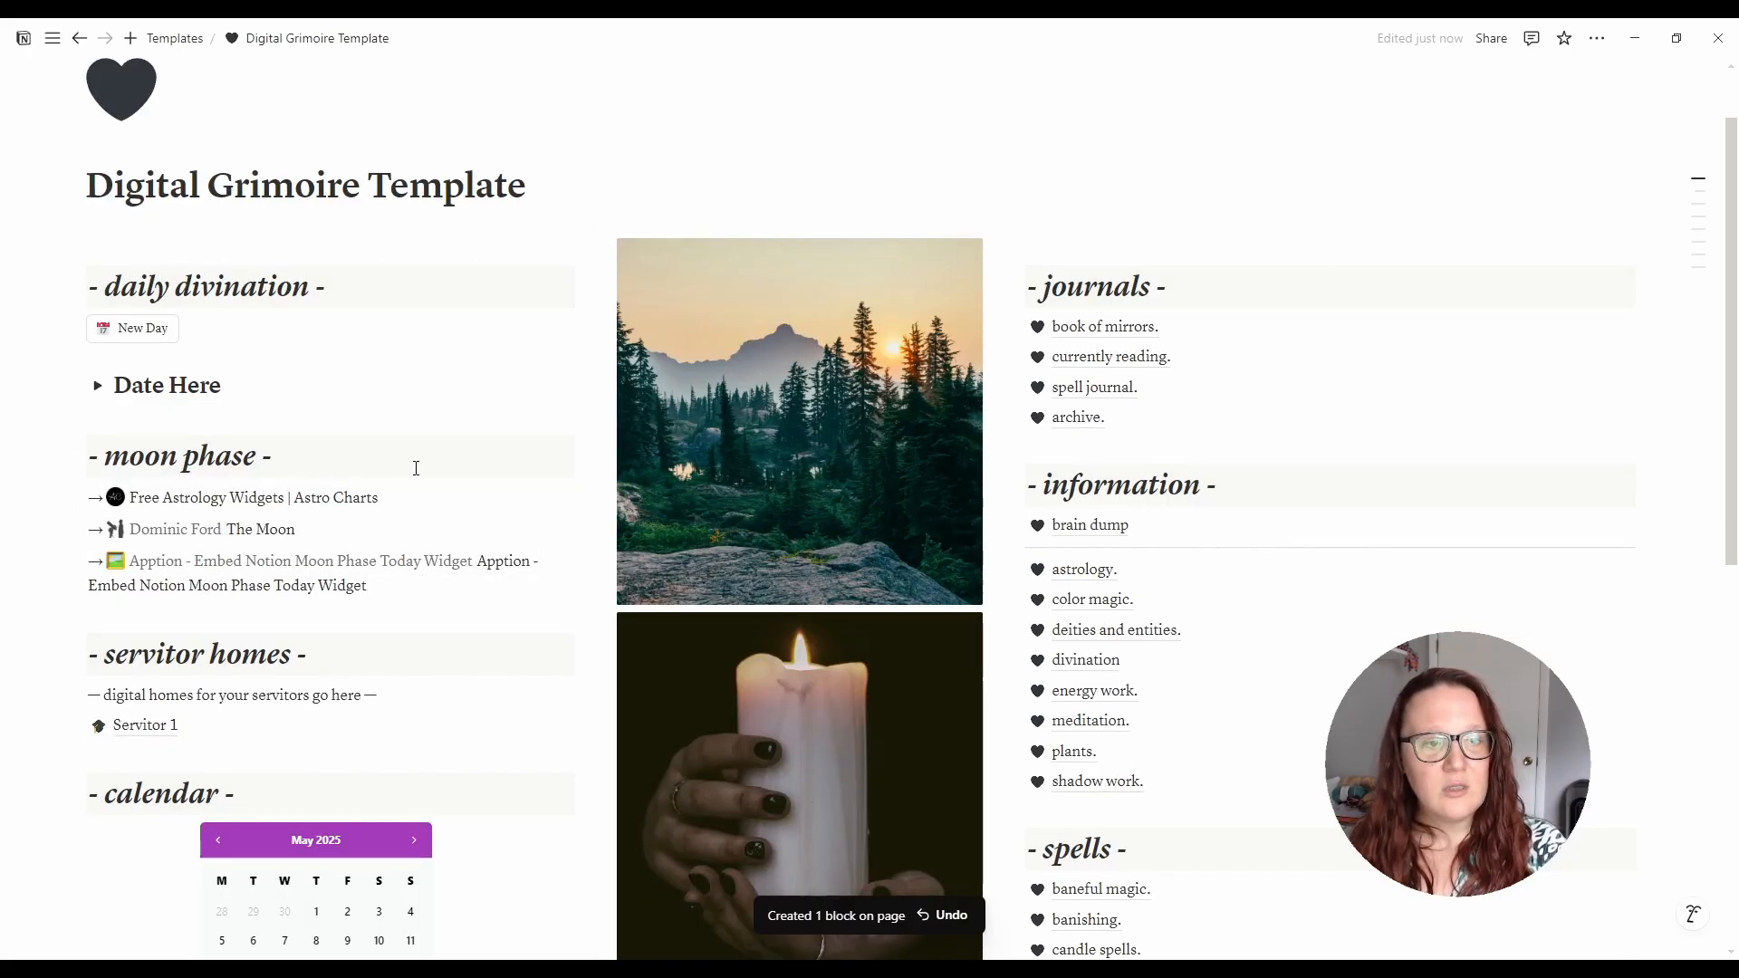
- Start a new line below the moon phase links with a half-moon emoji and the Aquarius emoji
click(443, 453)
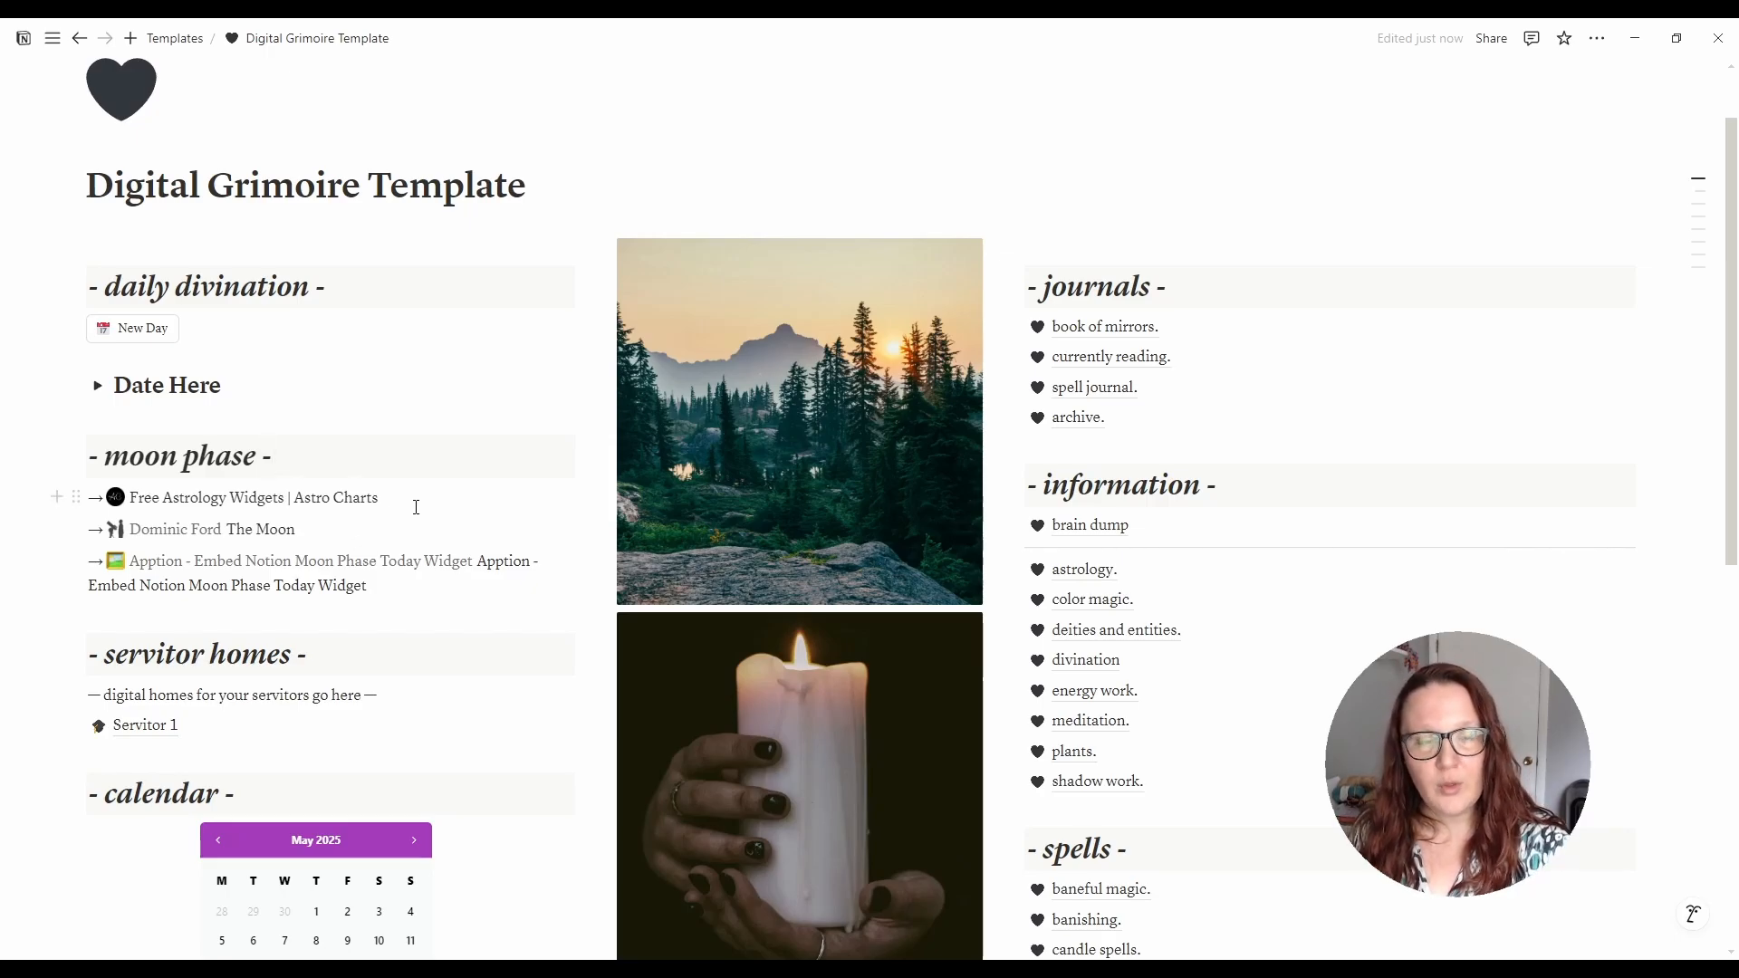
click(401, 590)
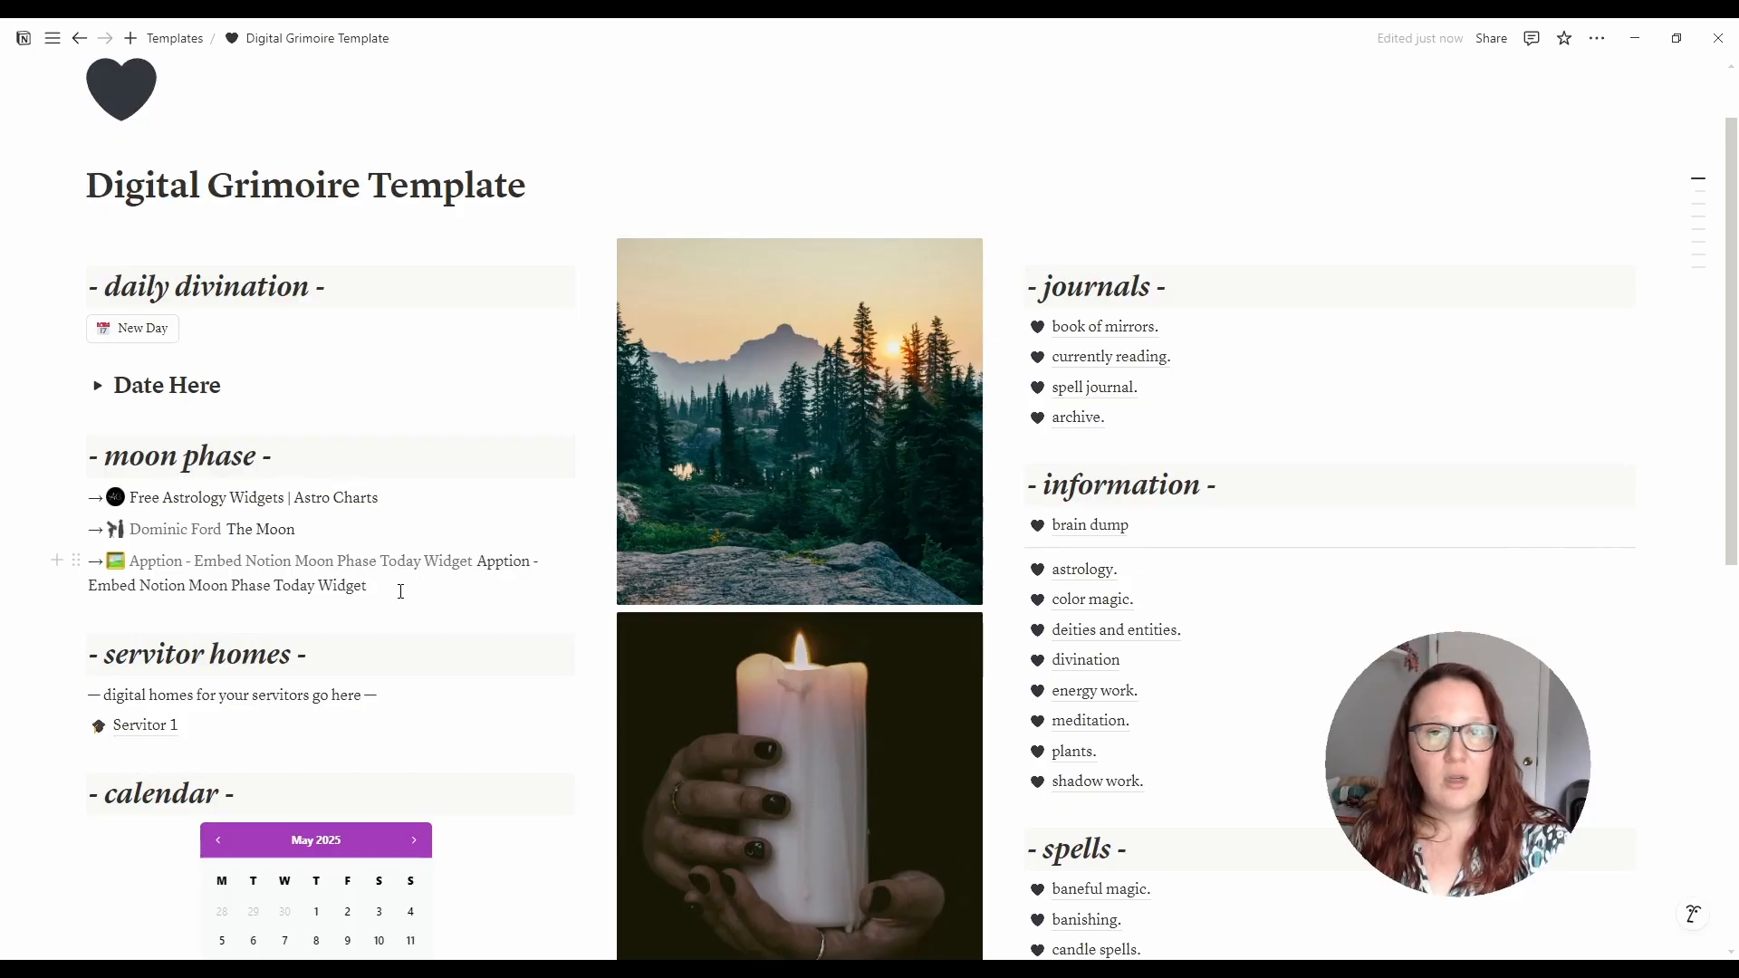
key(Return)
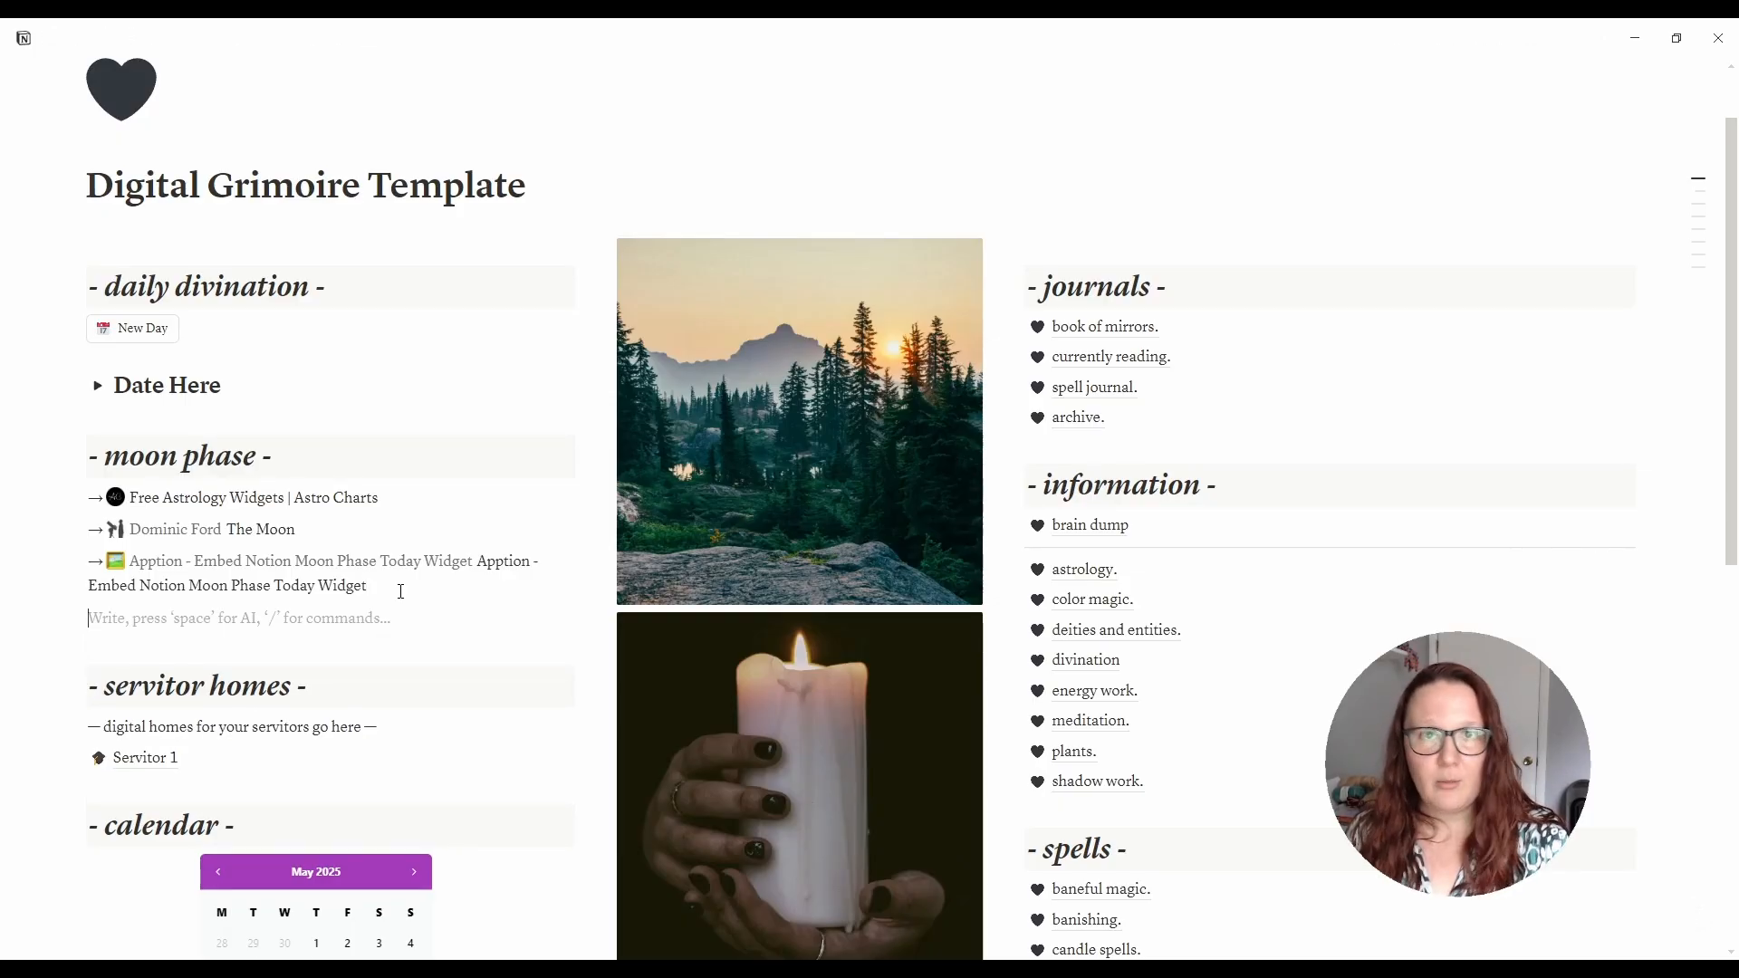
text(🌗)
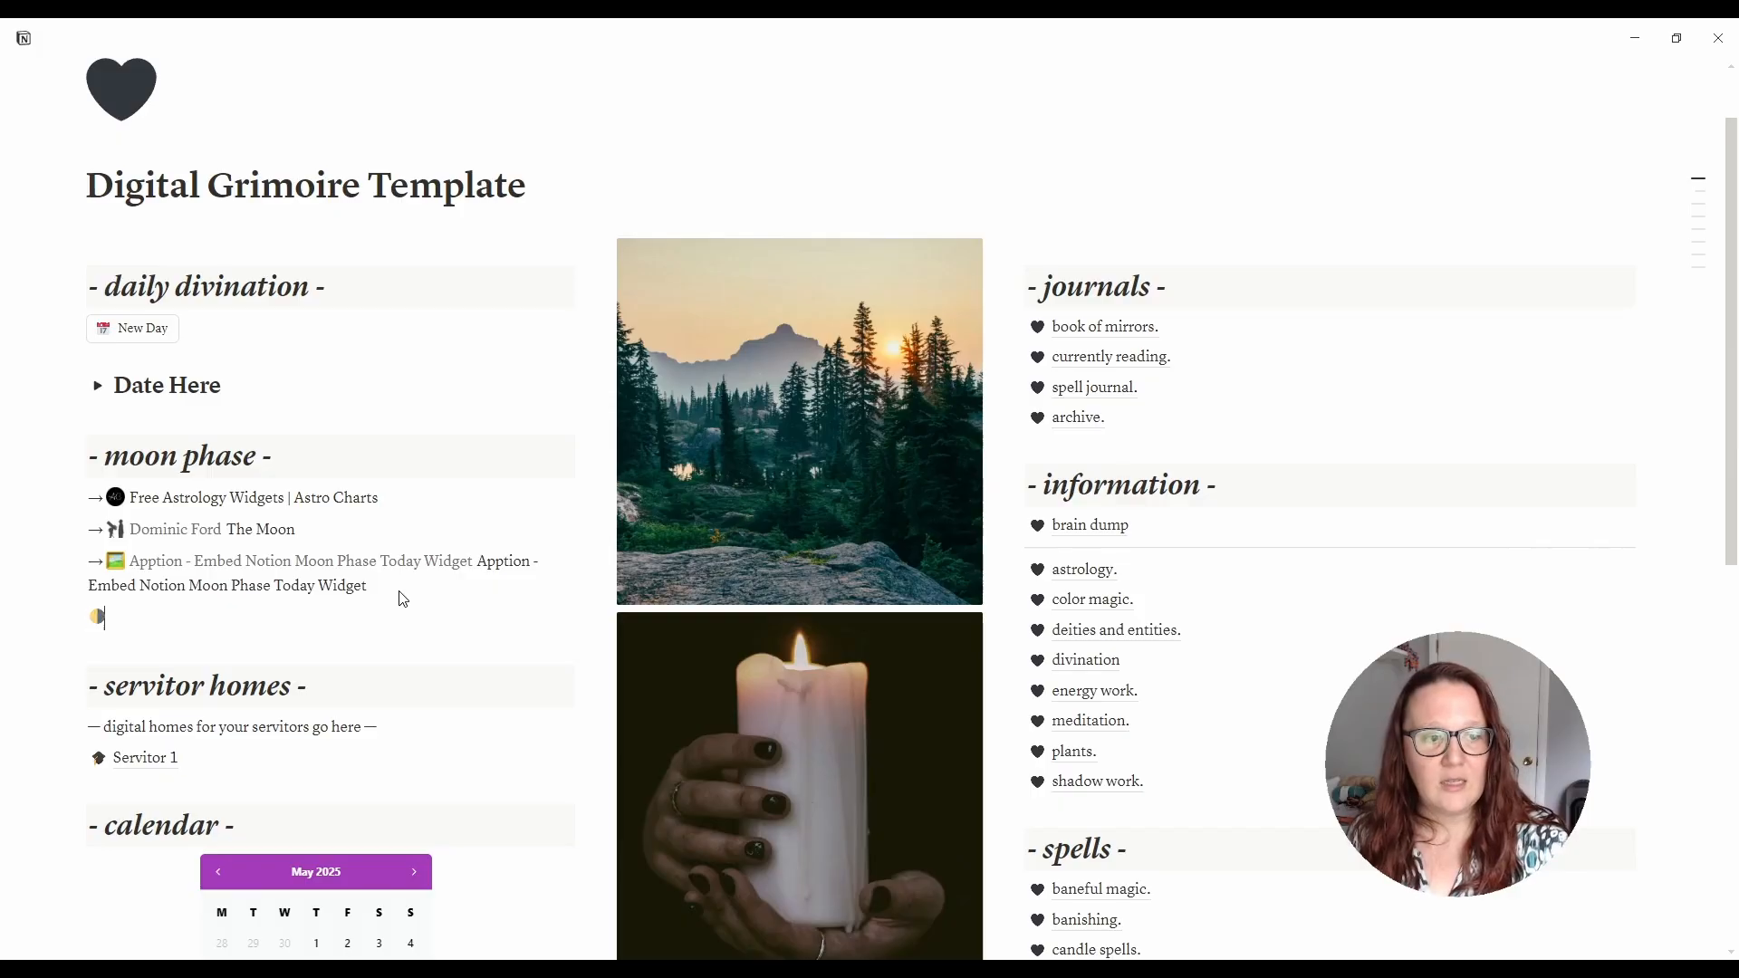
text(aqu)
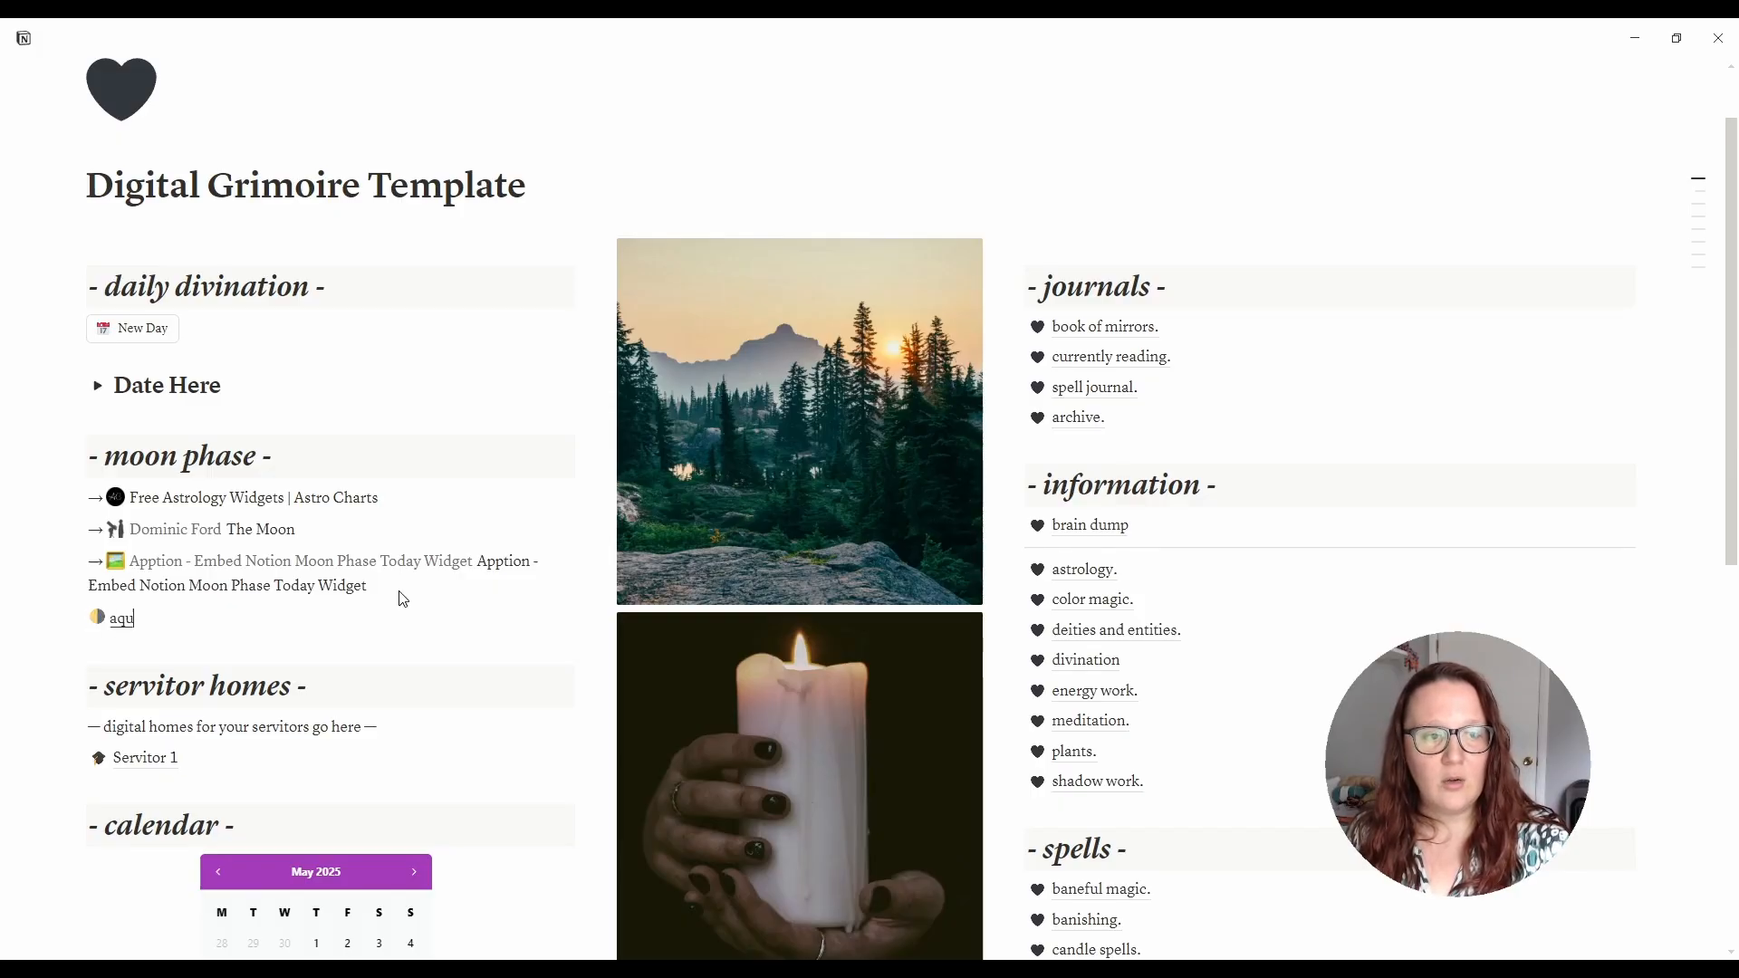
key(Return)
text(-->)
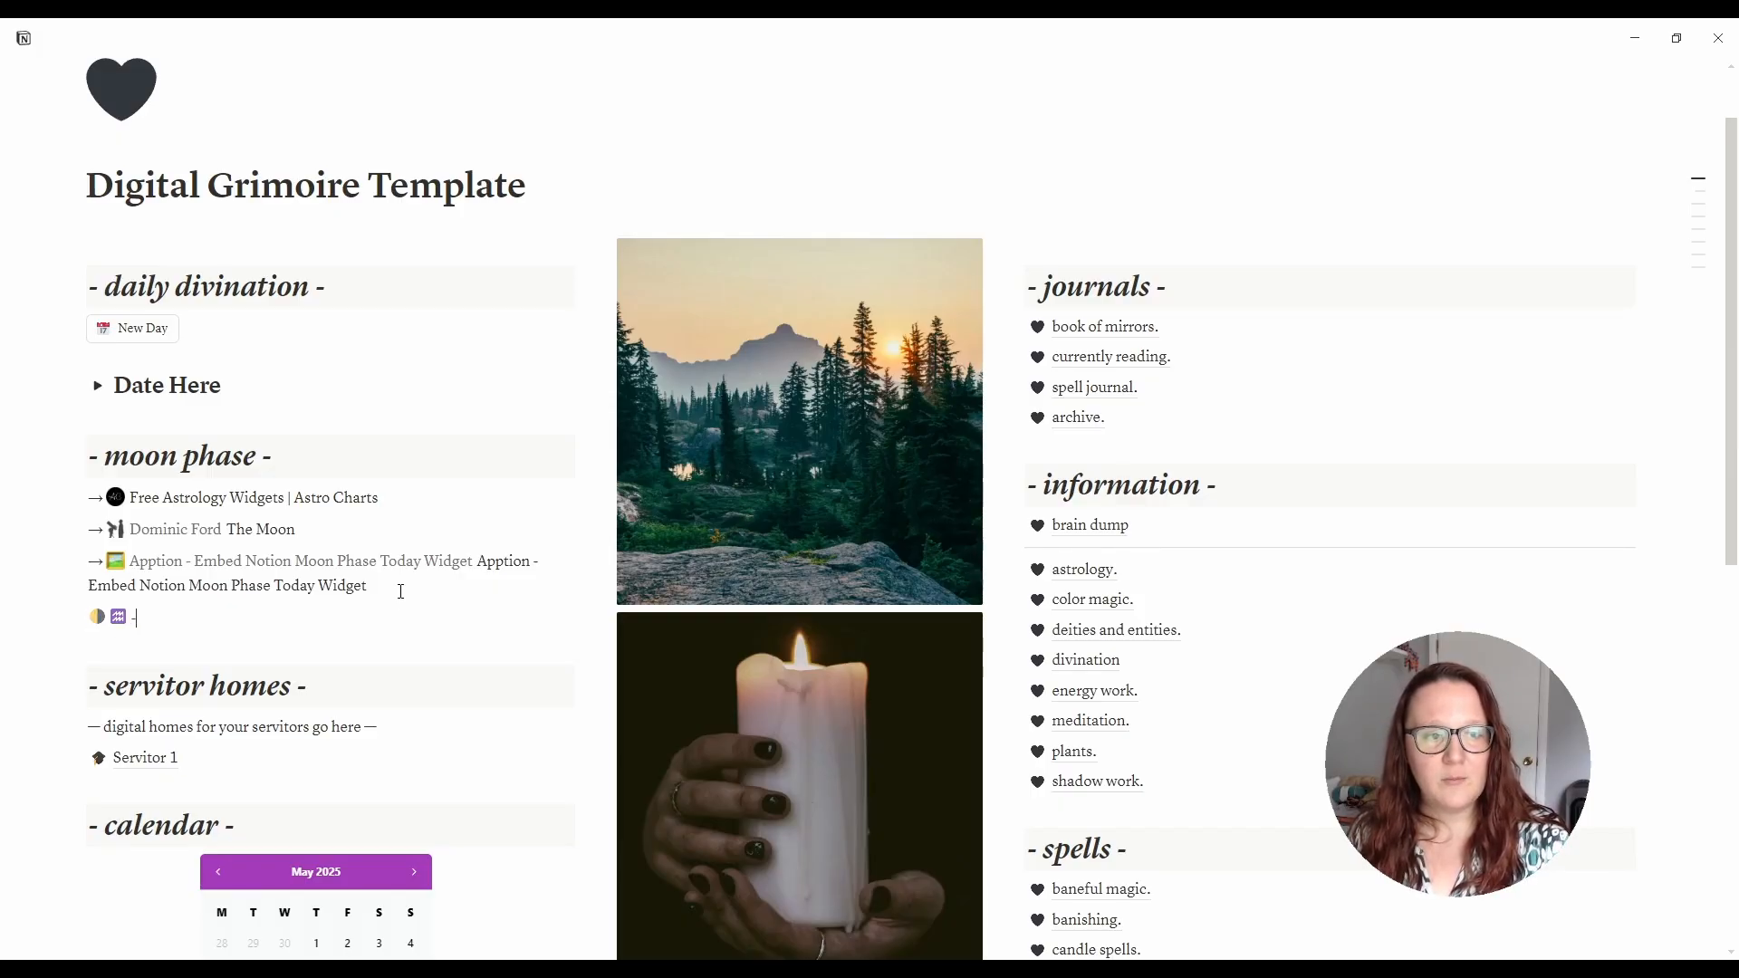
- Complete the new moon phase line with "→ Last Quarter Moon in Aquarius (5/20/2025)" after the emojis
key(BackSpace)
key(BackSpace)
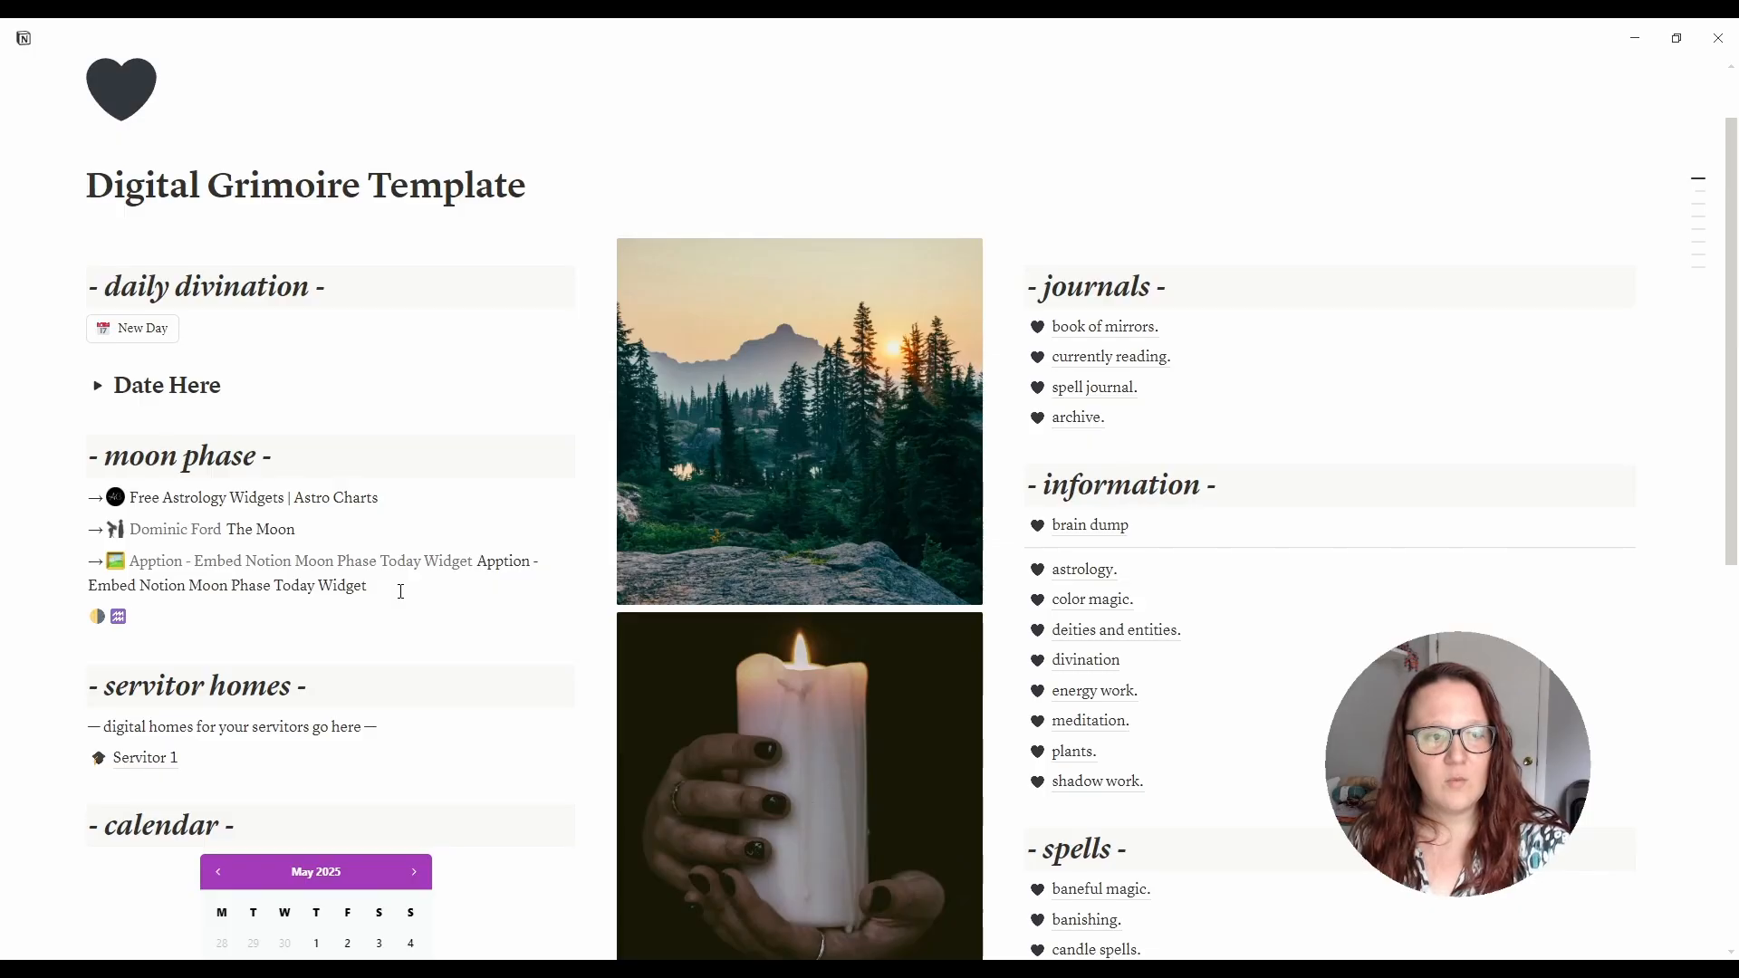
text(-> Last Quarte)
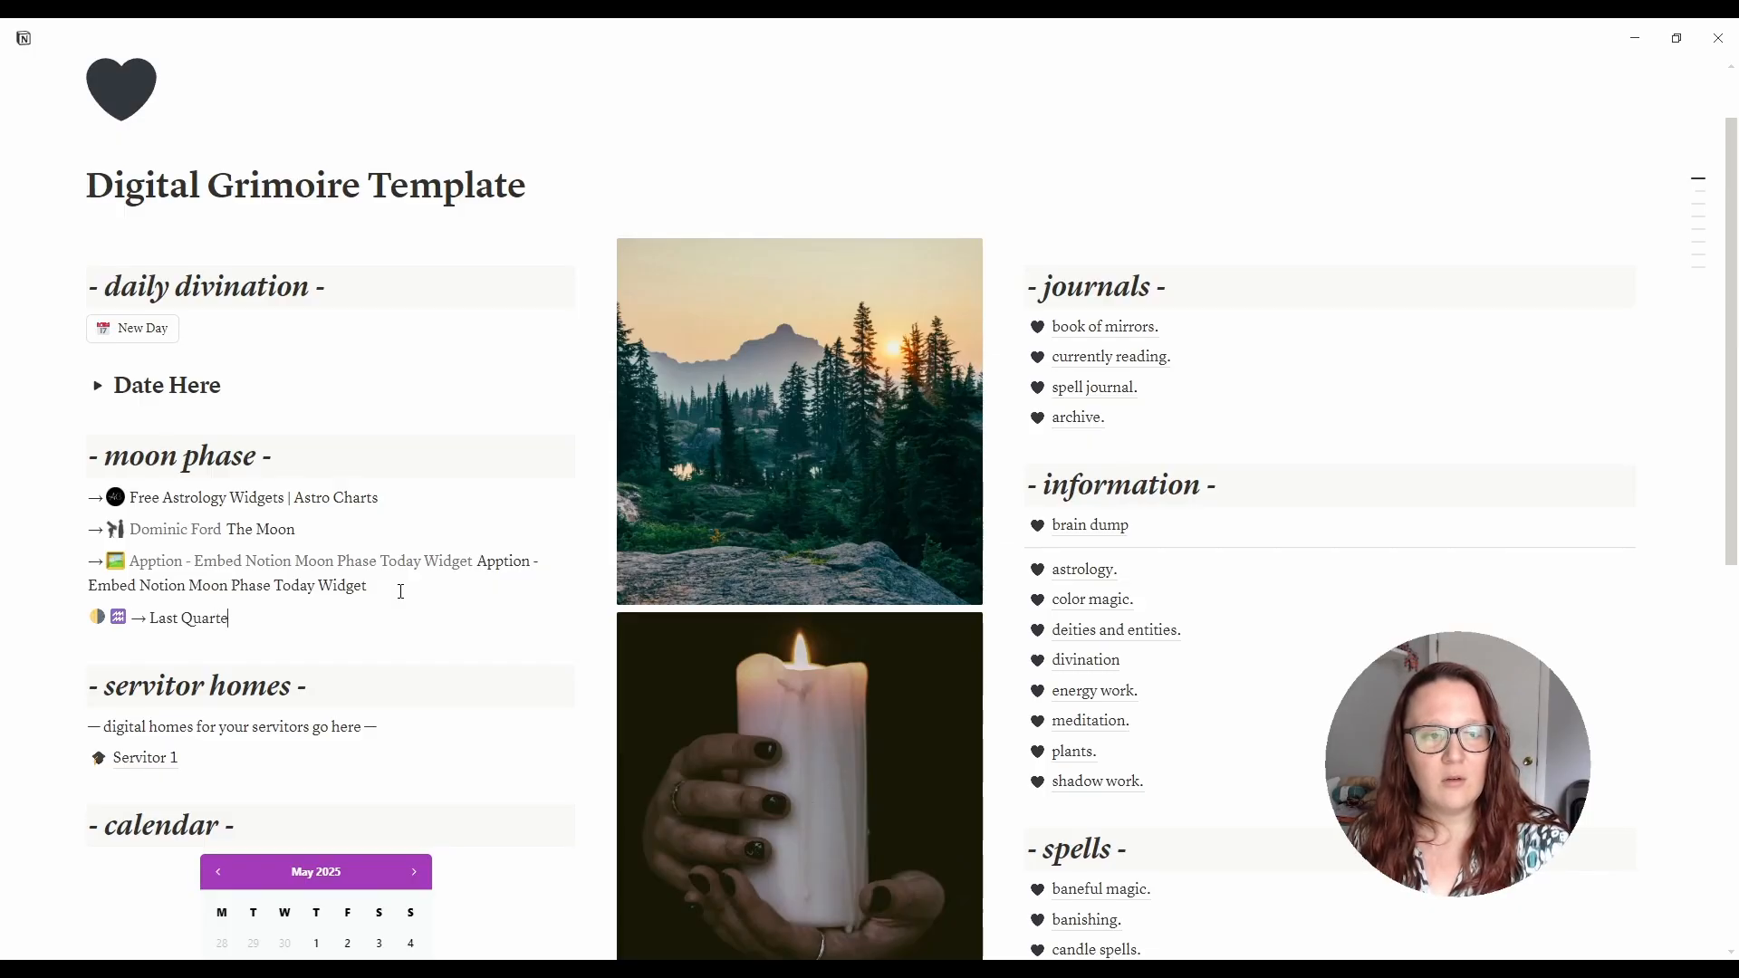
text(r Moon in Aquarius)
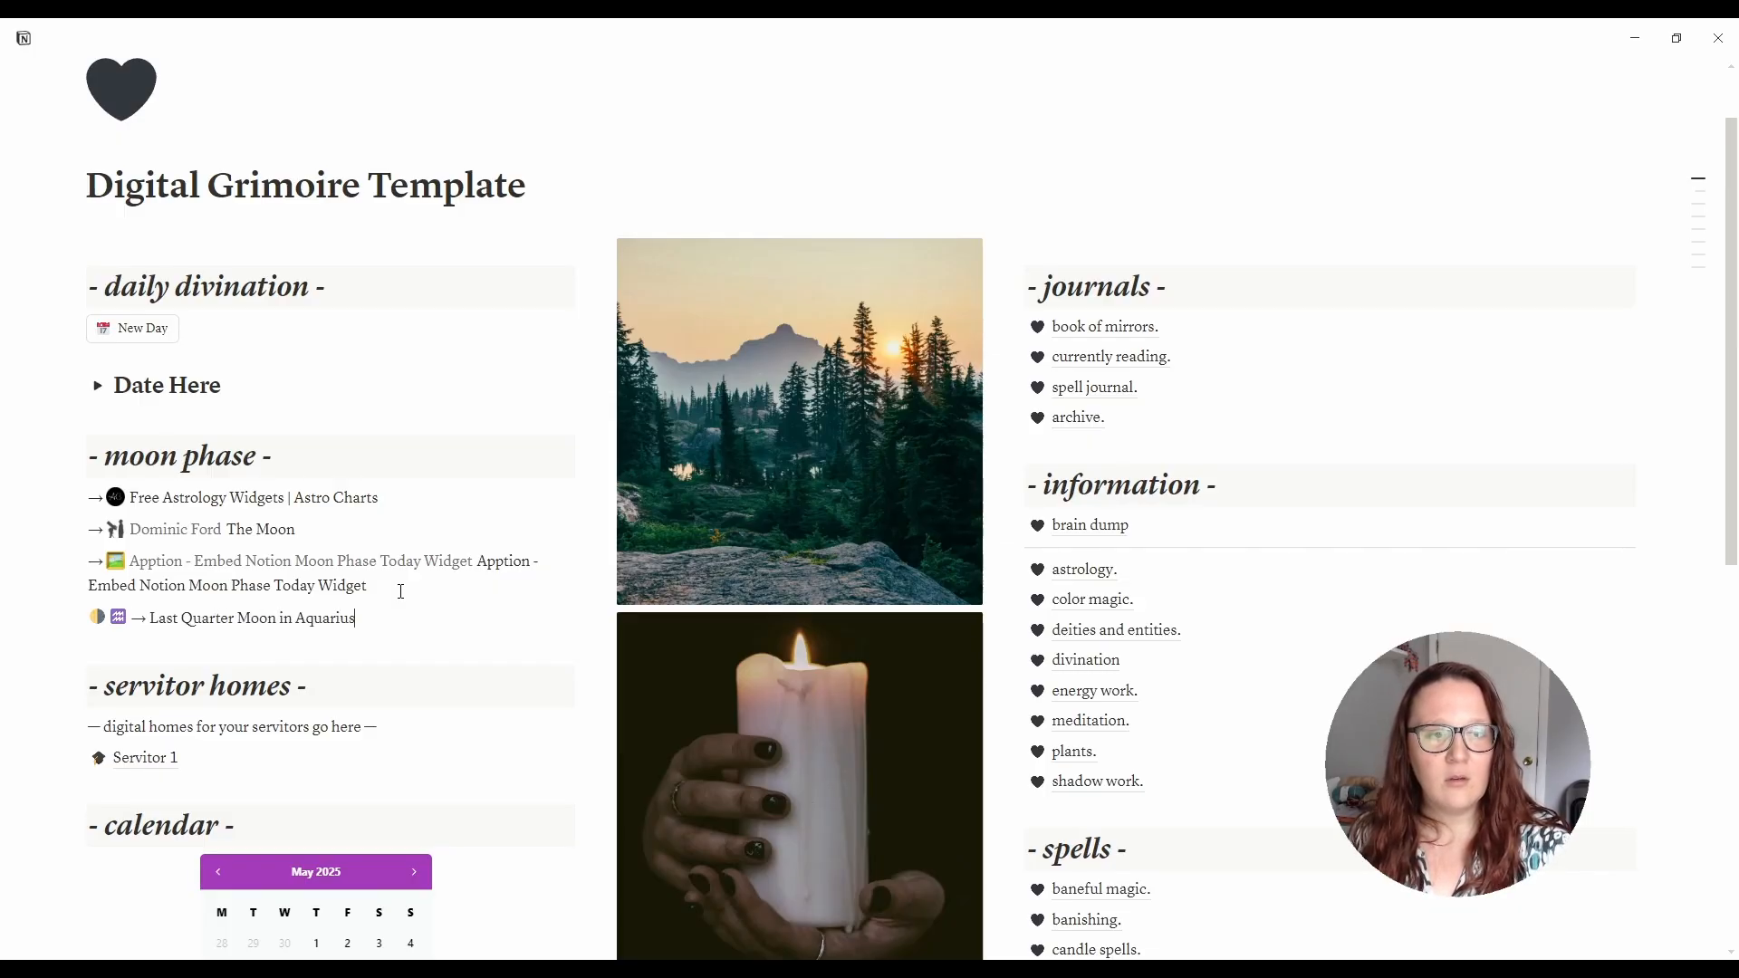
text( (5/20/202)
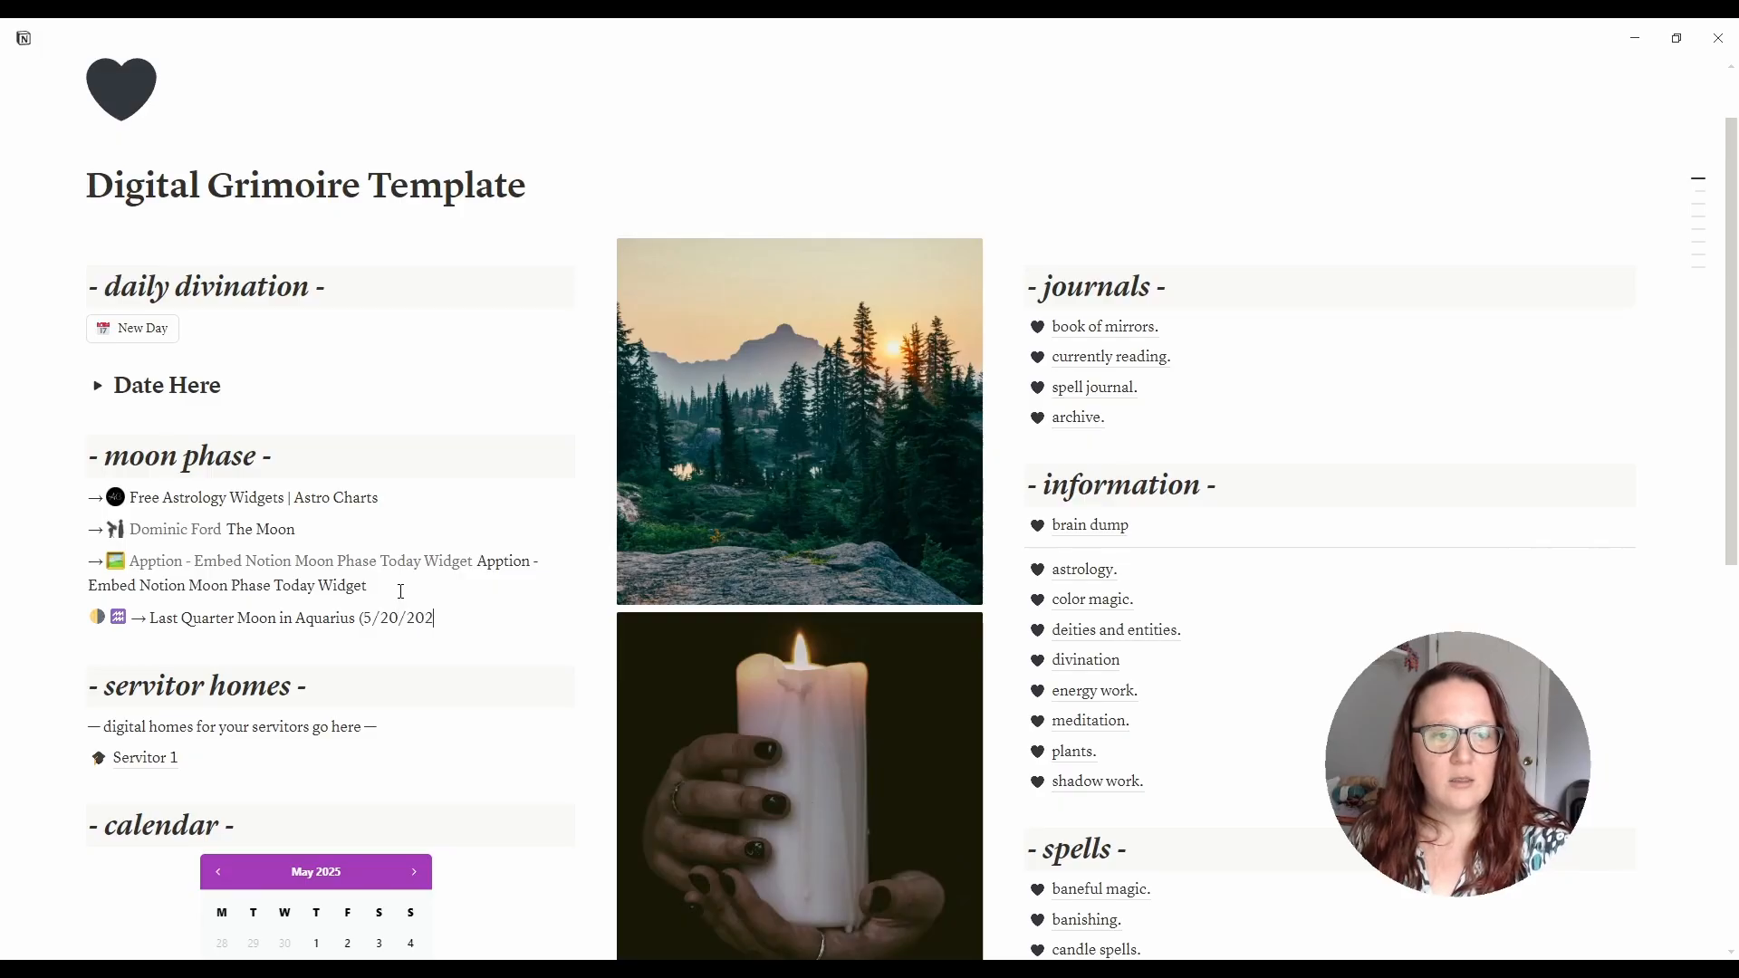
text(5))
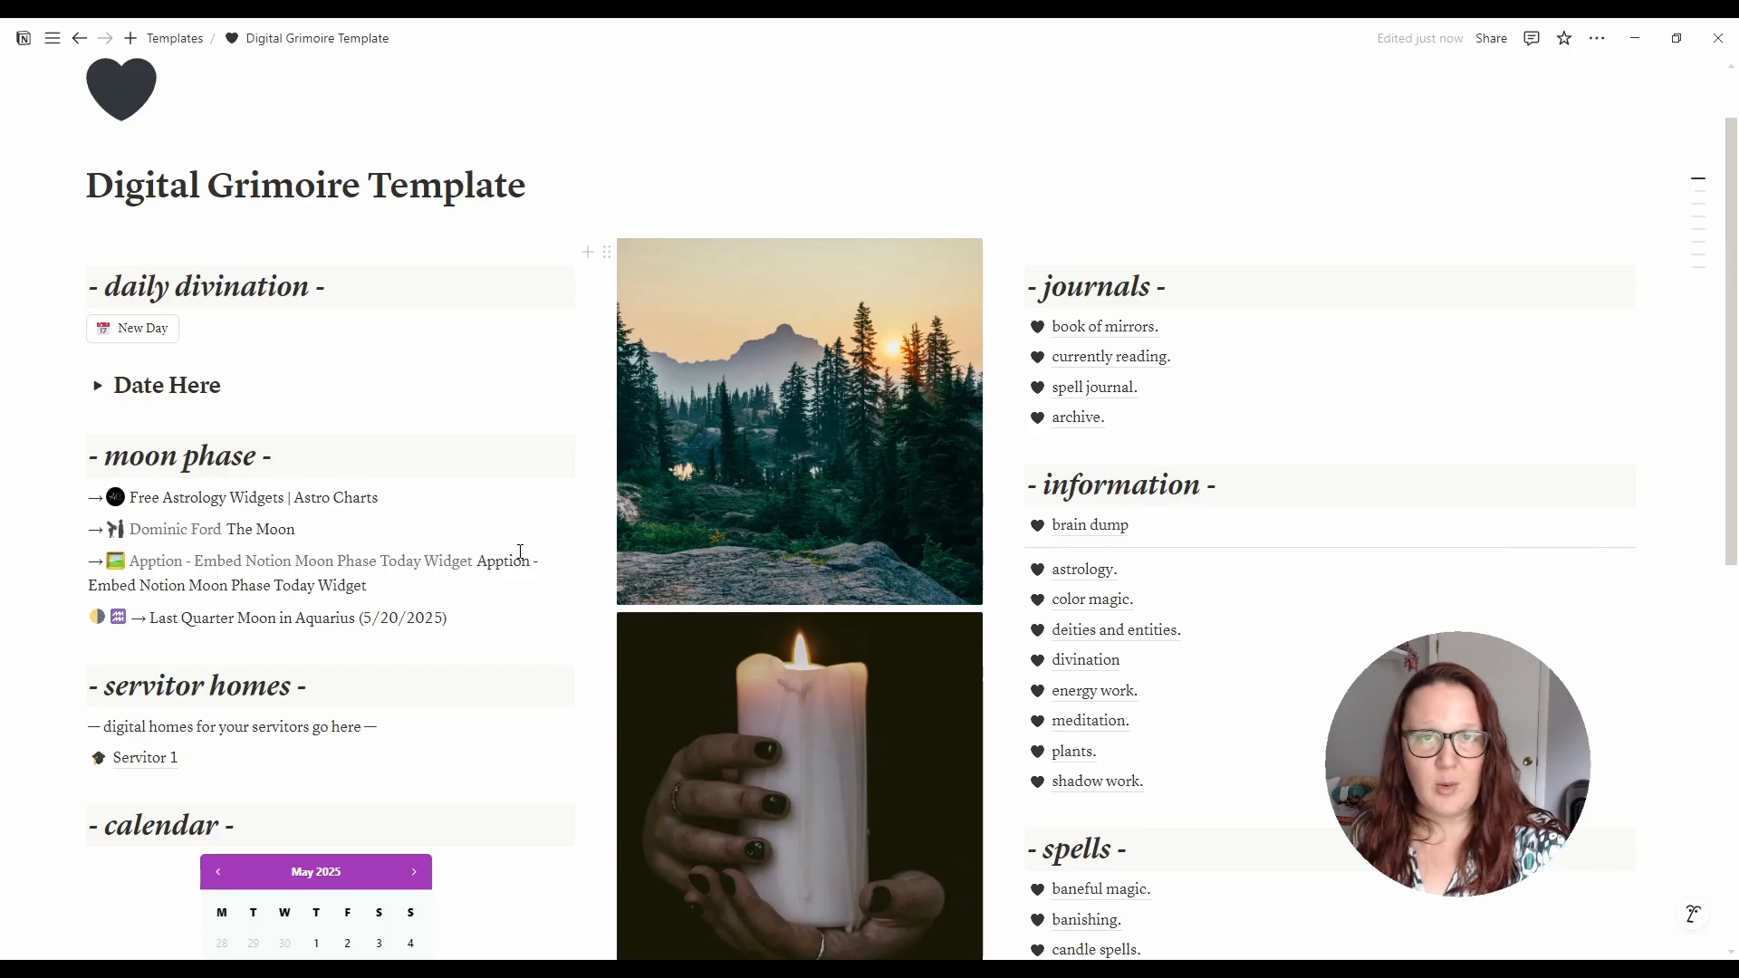
- Delete the whole Last Quarter Moon in Aquarius line from the moon phase section
triple_click(416, 618)
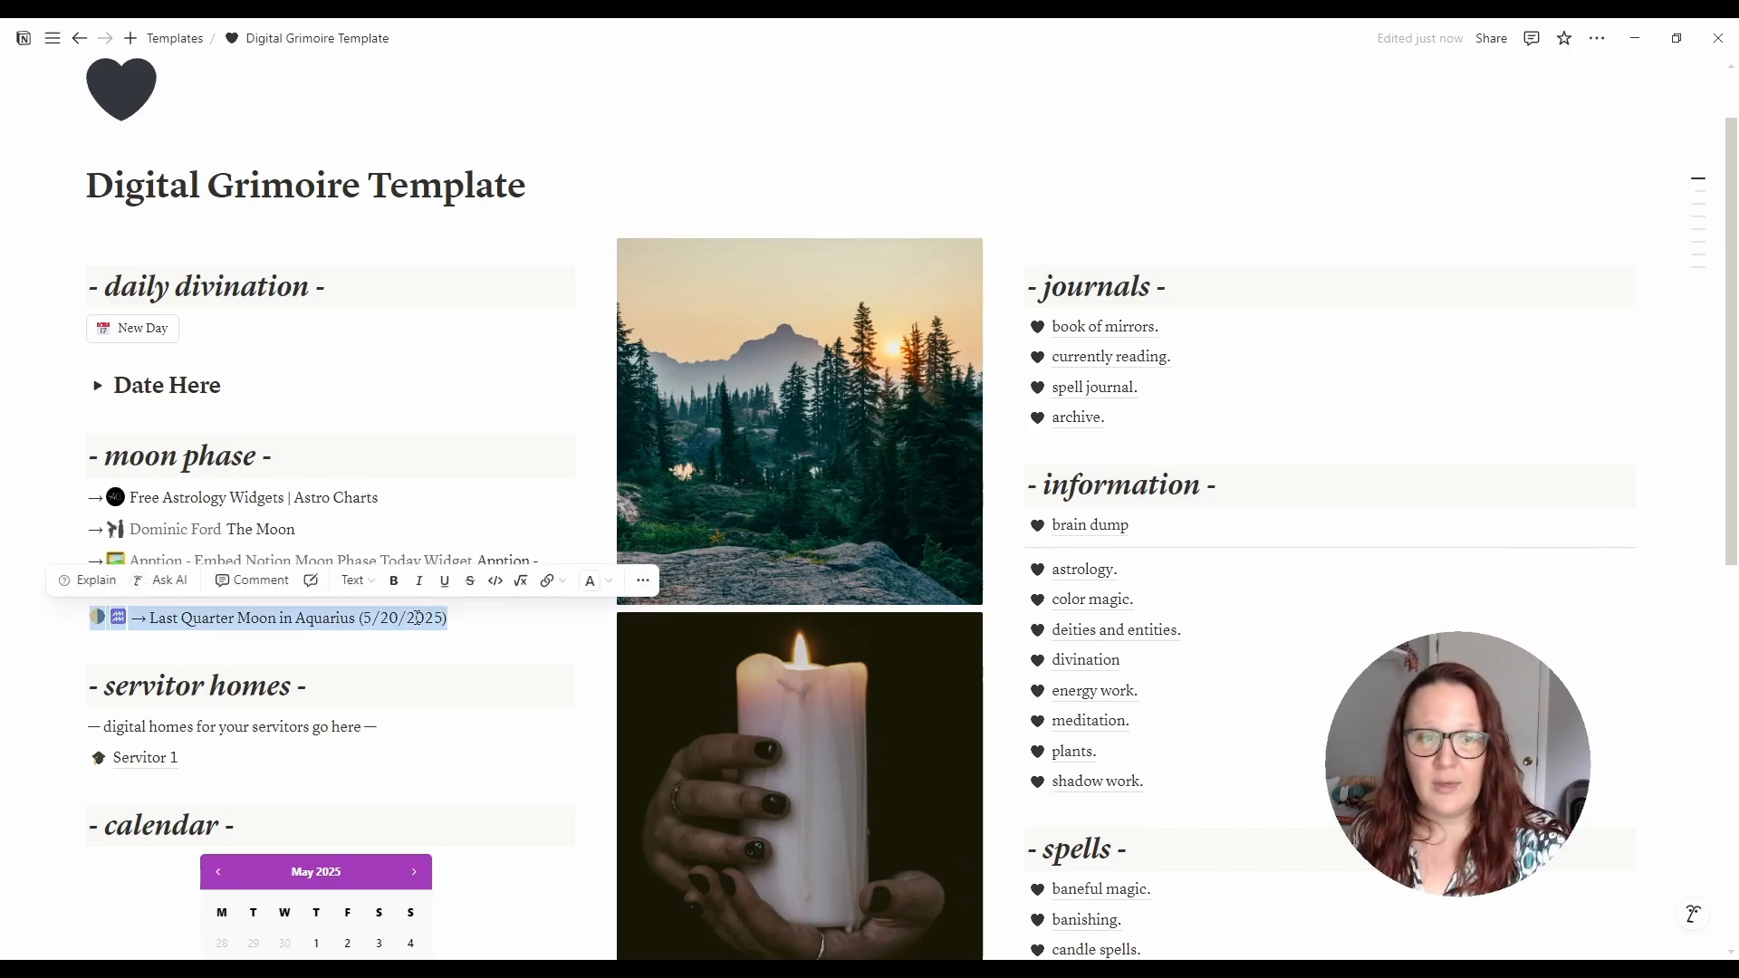
key(BackSpace)
key(BackSpace)
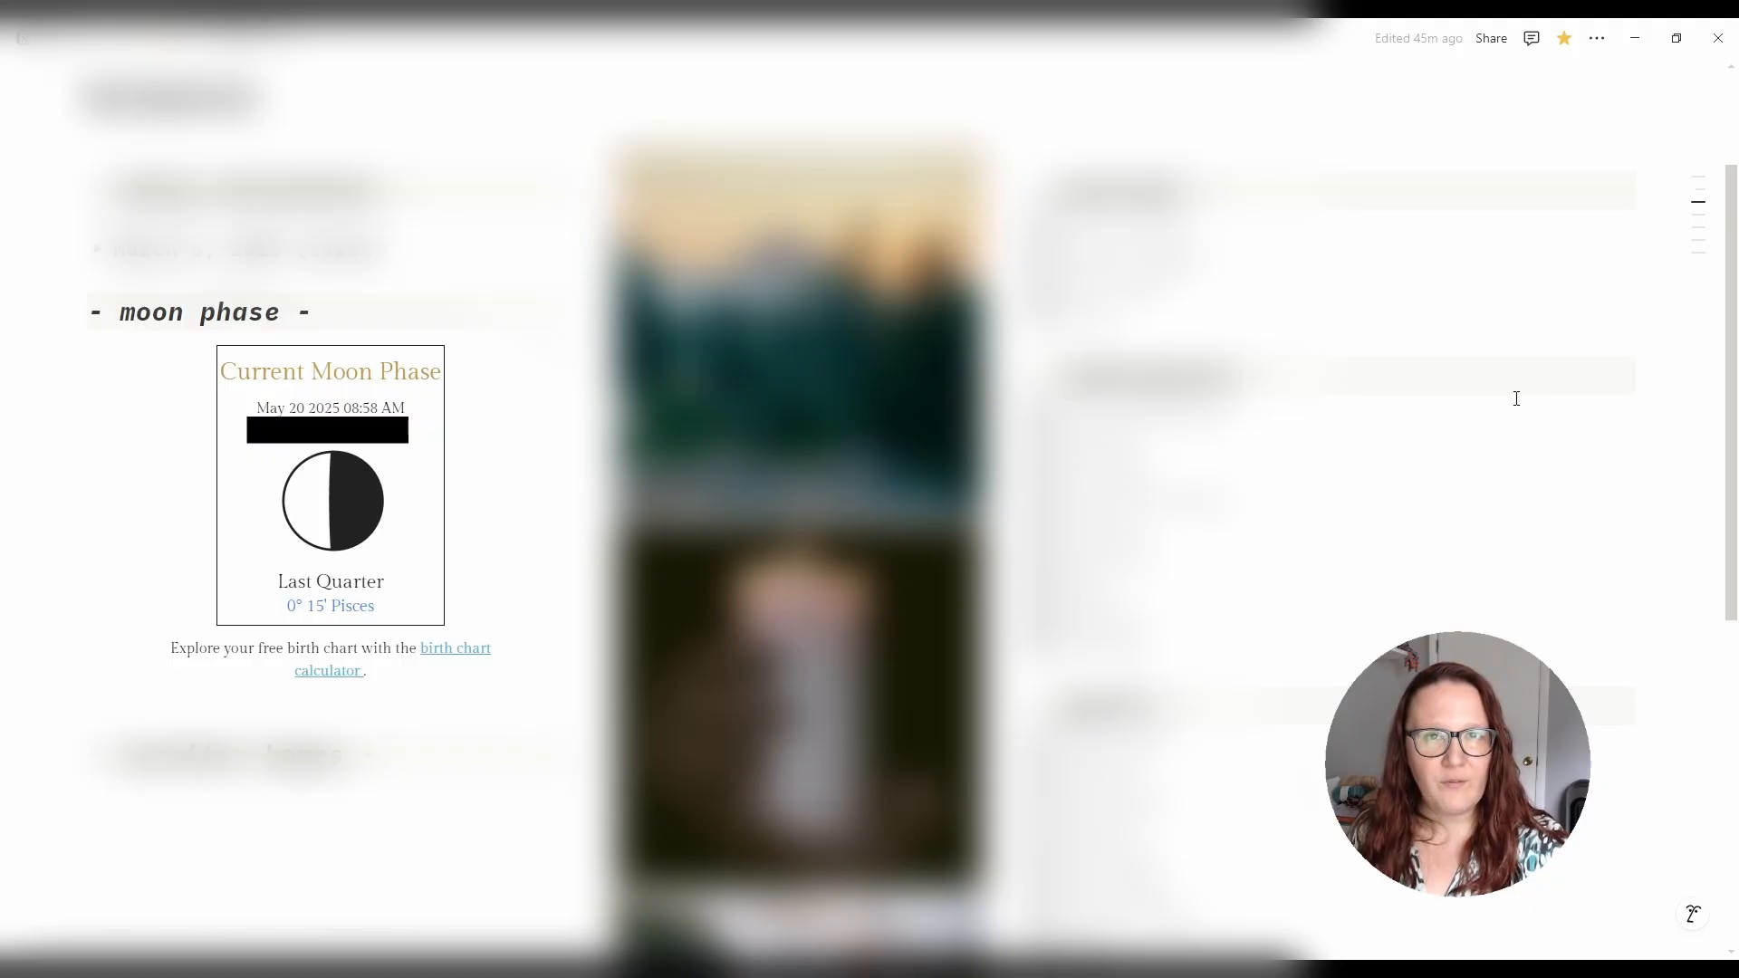
- Examine the embedded Current Moon Phase widget in the moon phase section of the other grimoire page
mouse_move(1504, 411)
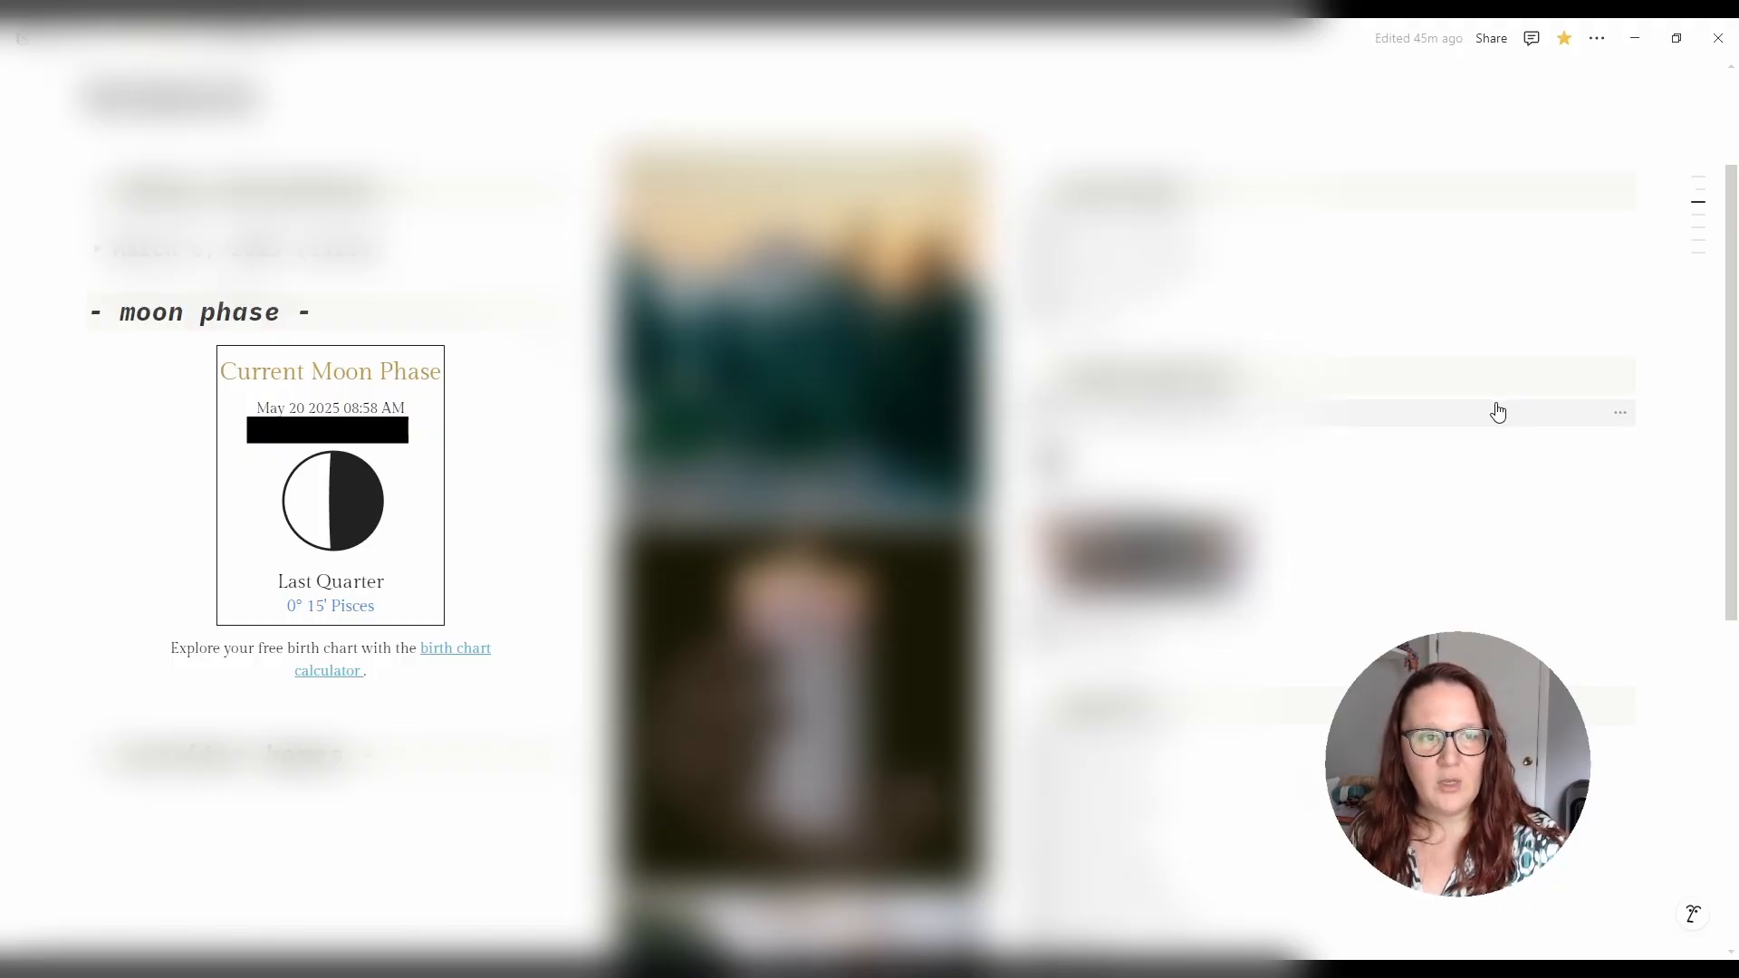
drag(235, 373, 395, 376)
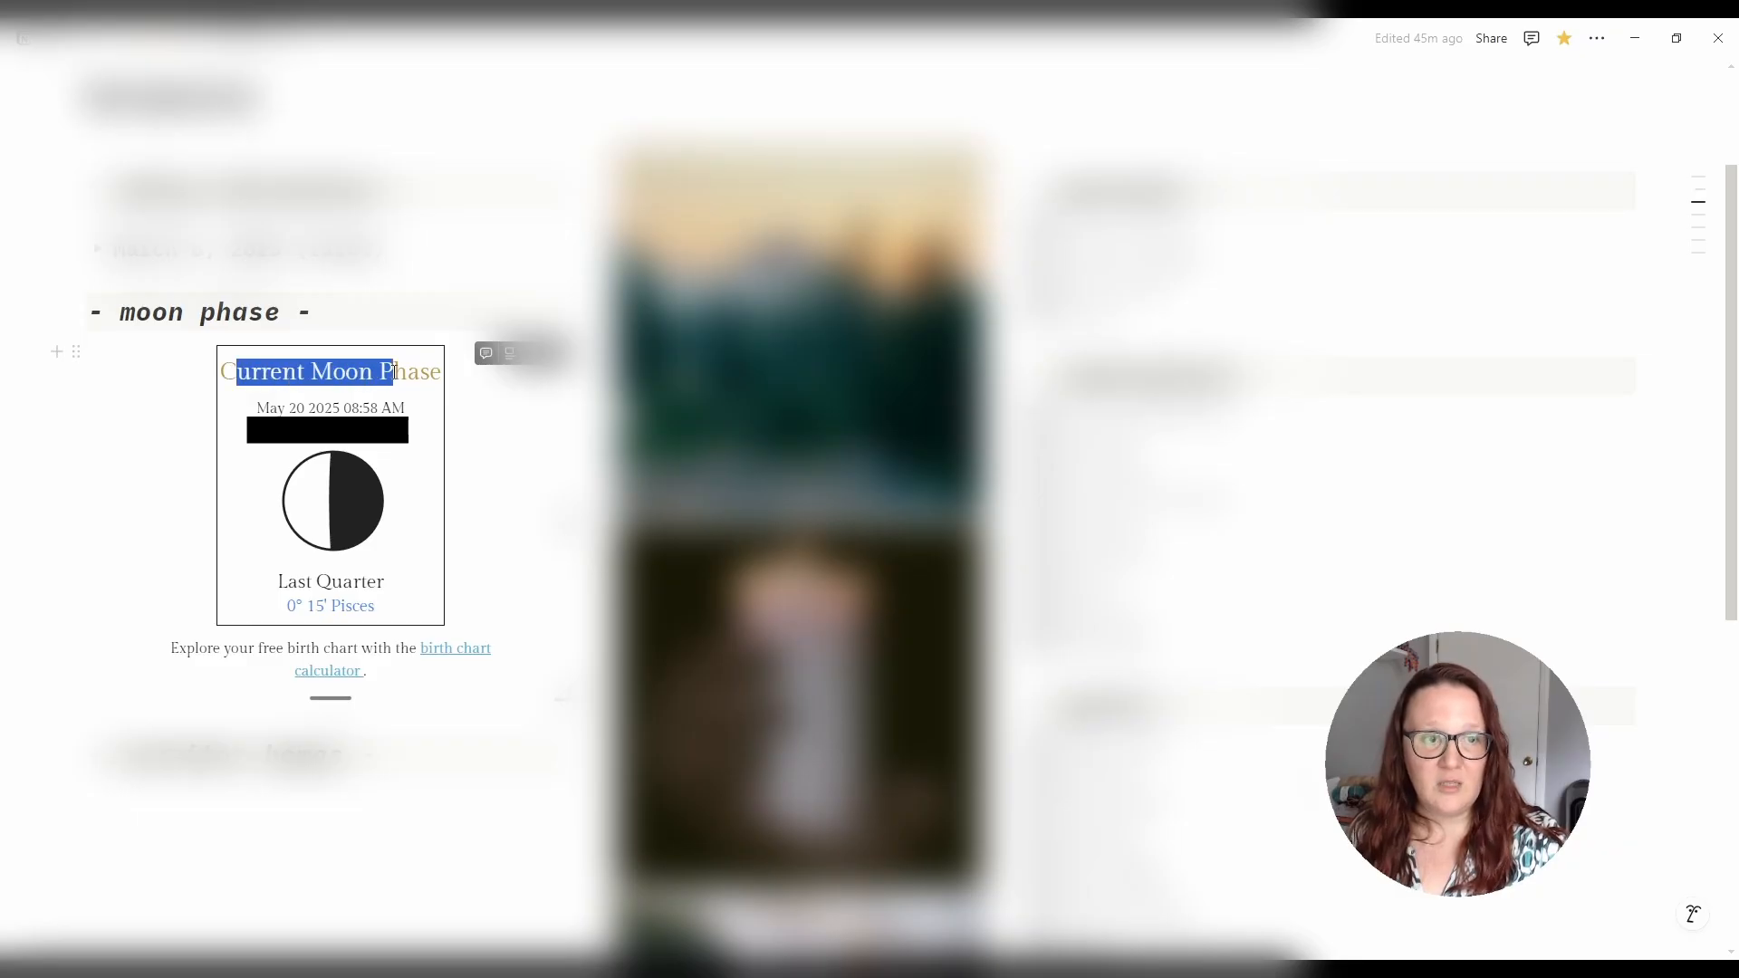
- Examine the moon phase name and zodiac position shown in the Current Moon Phase widget
click(425, 378)
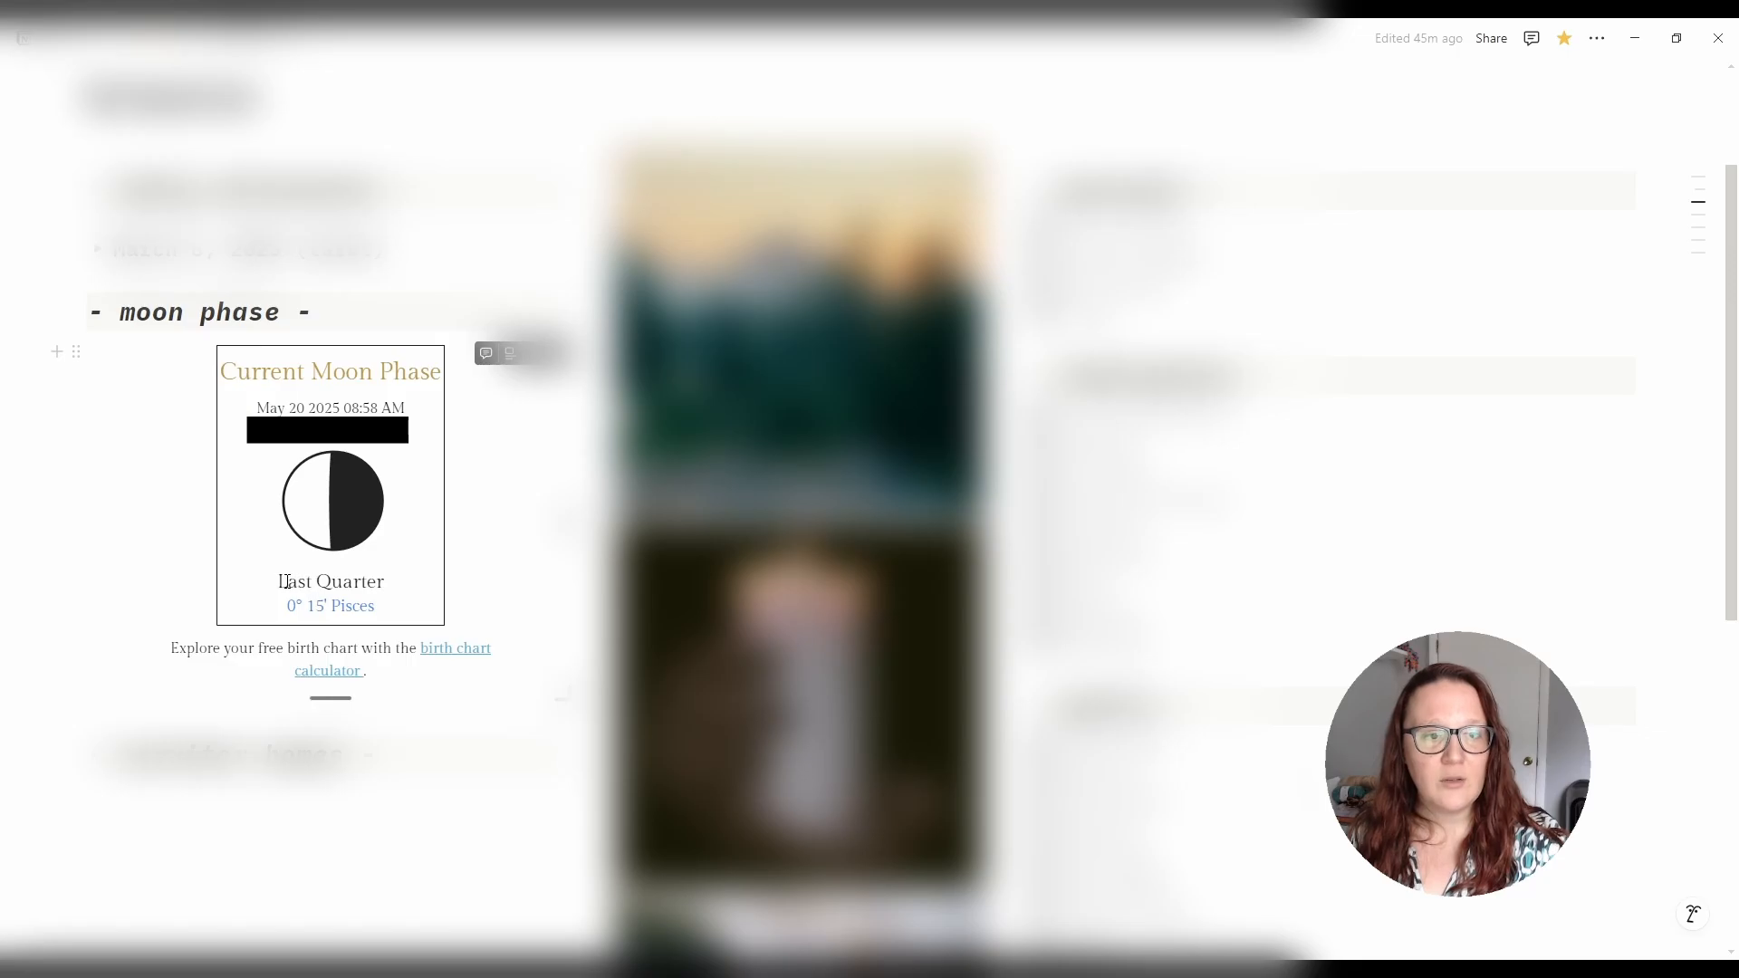
drag(279, 582, 404, 590)
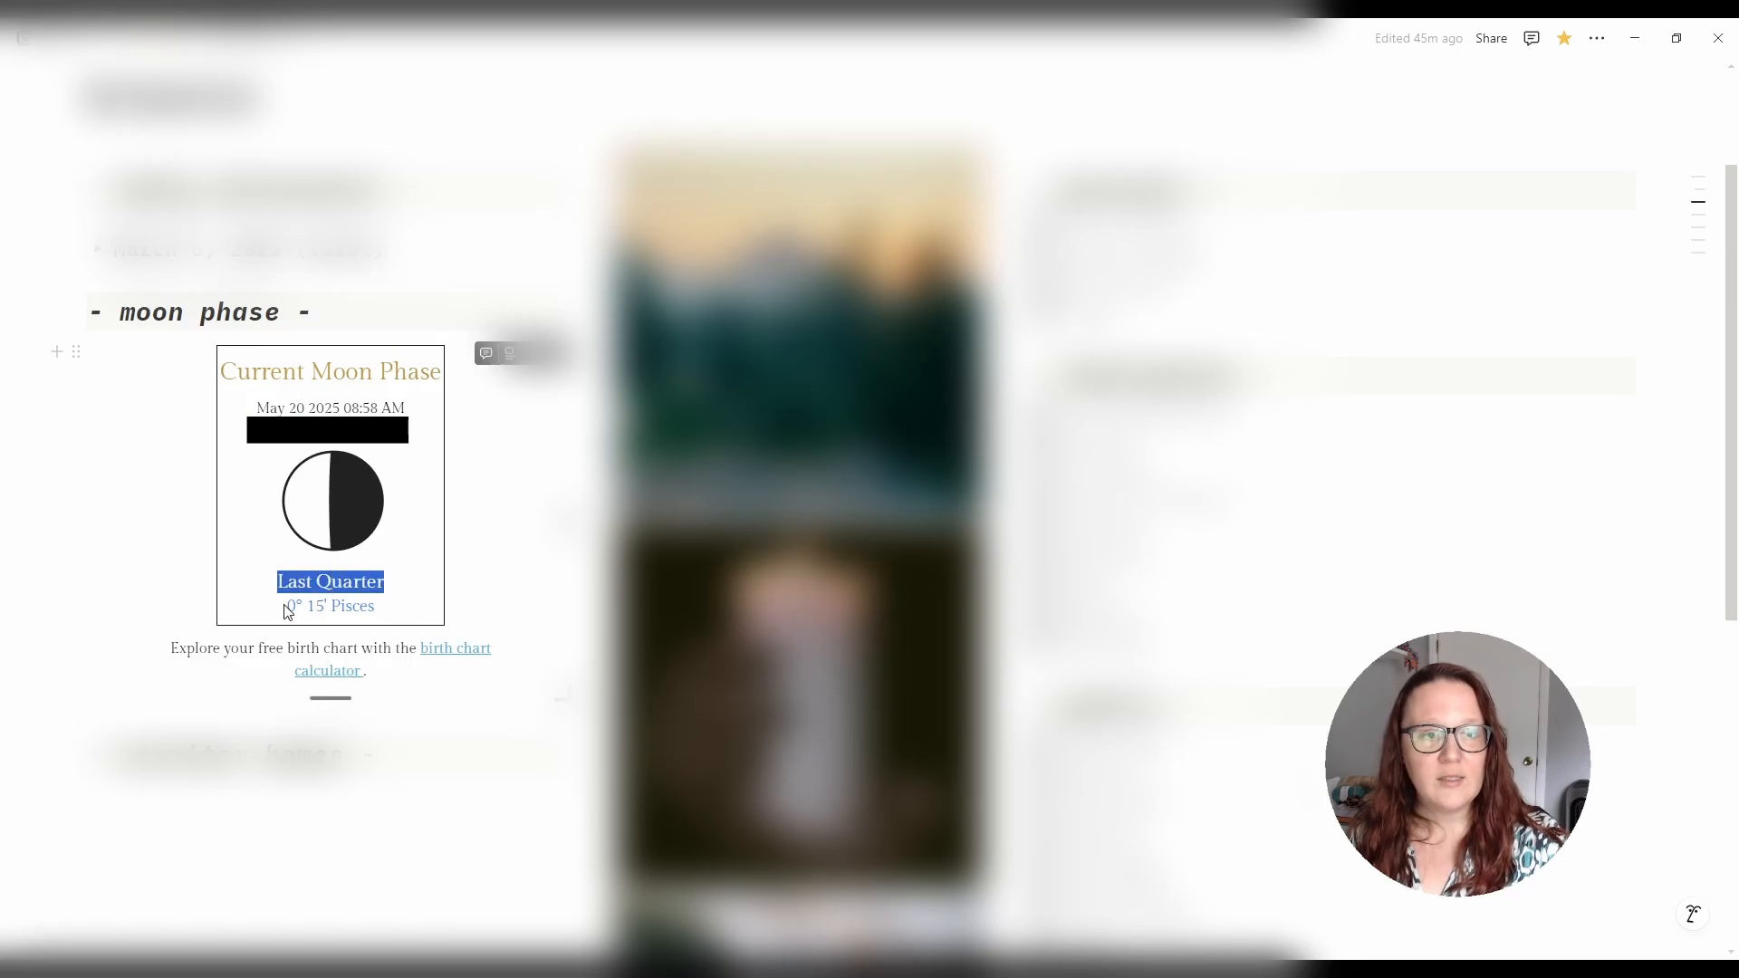
drag(286, 606, 386, 614)
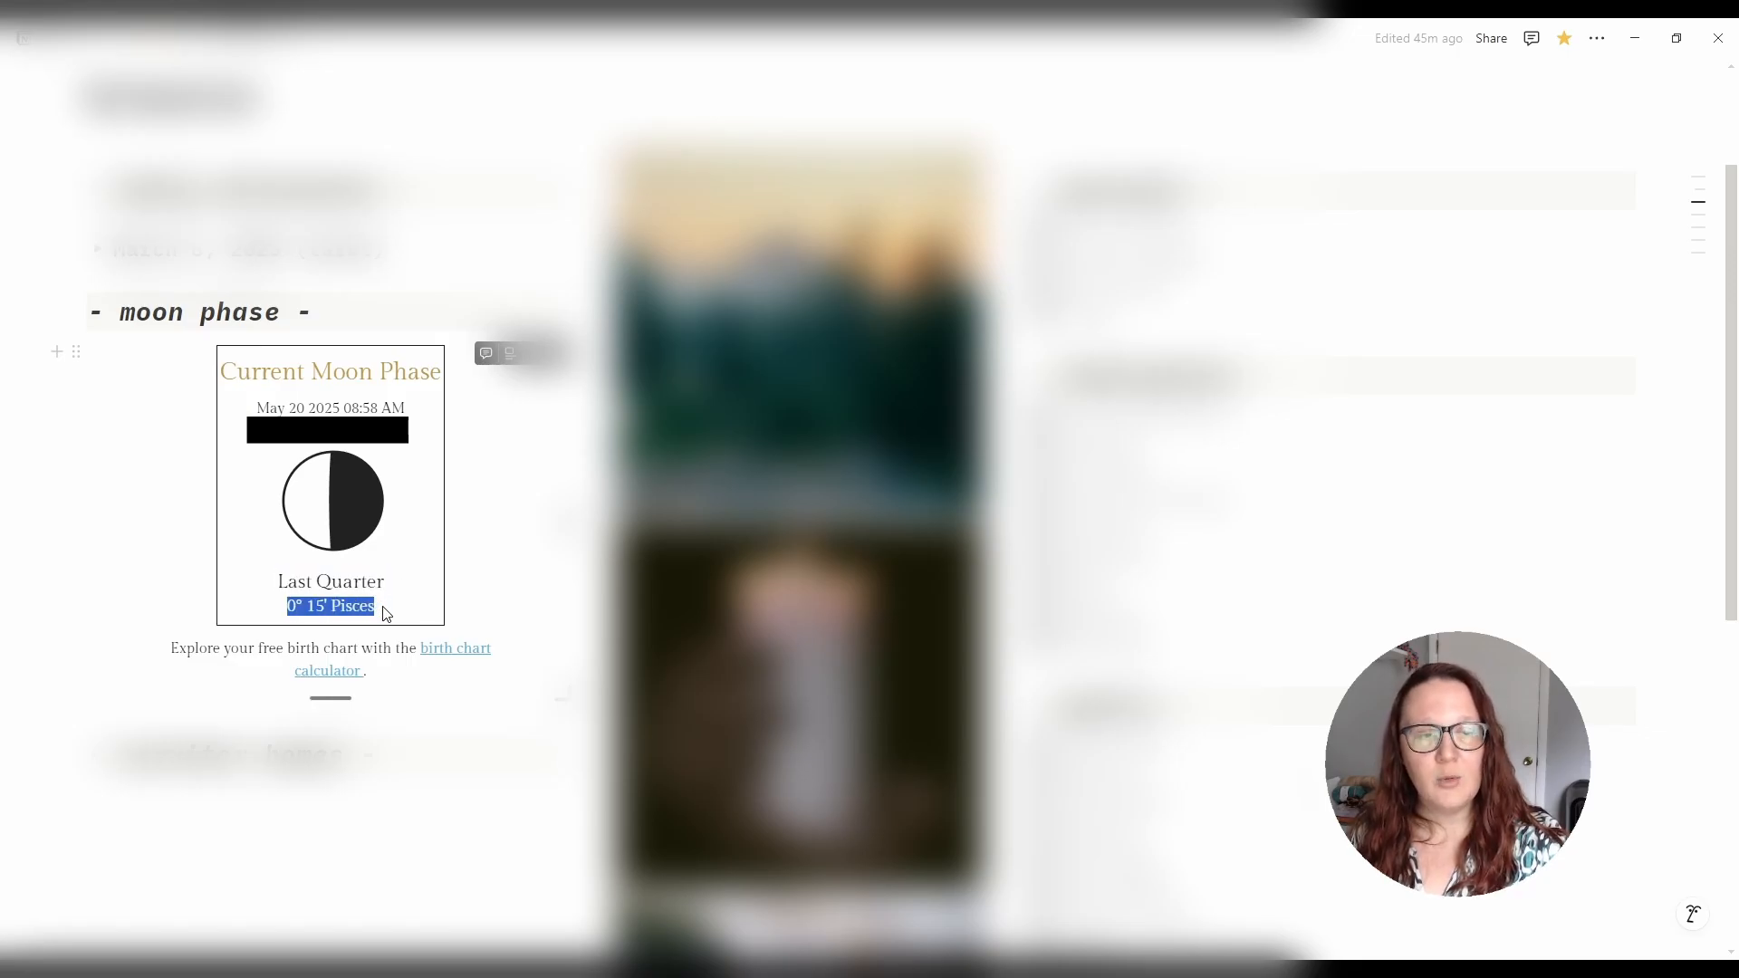
click(387, 614)
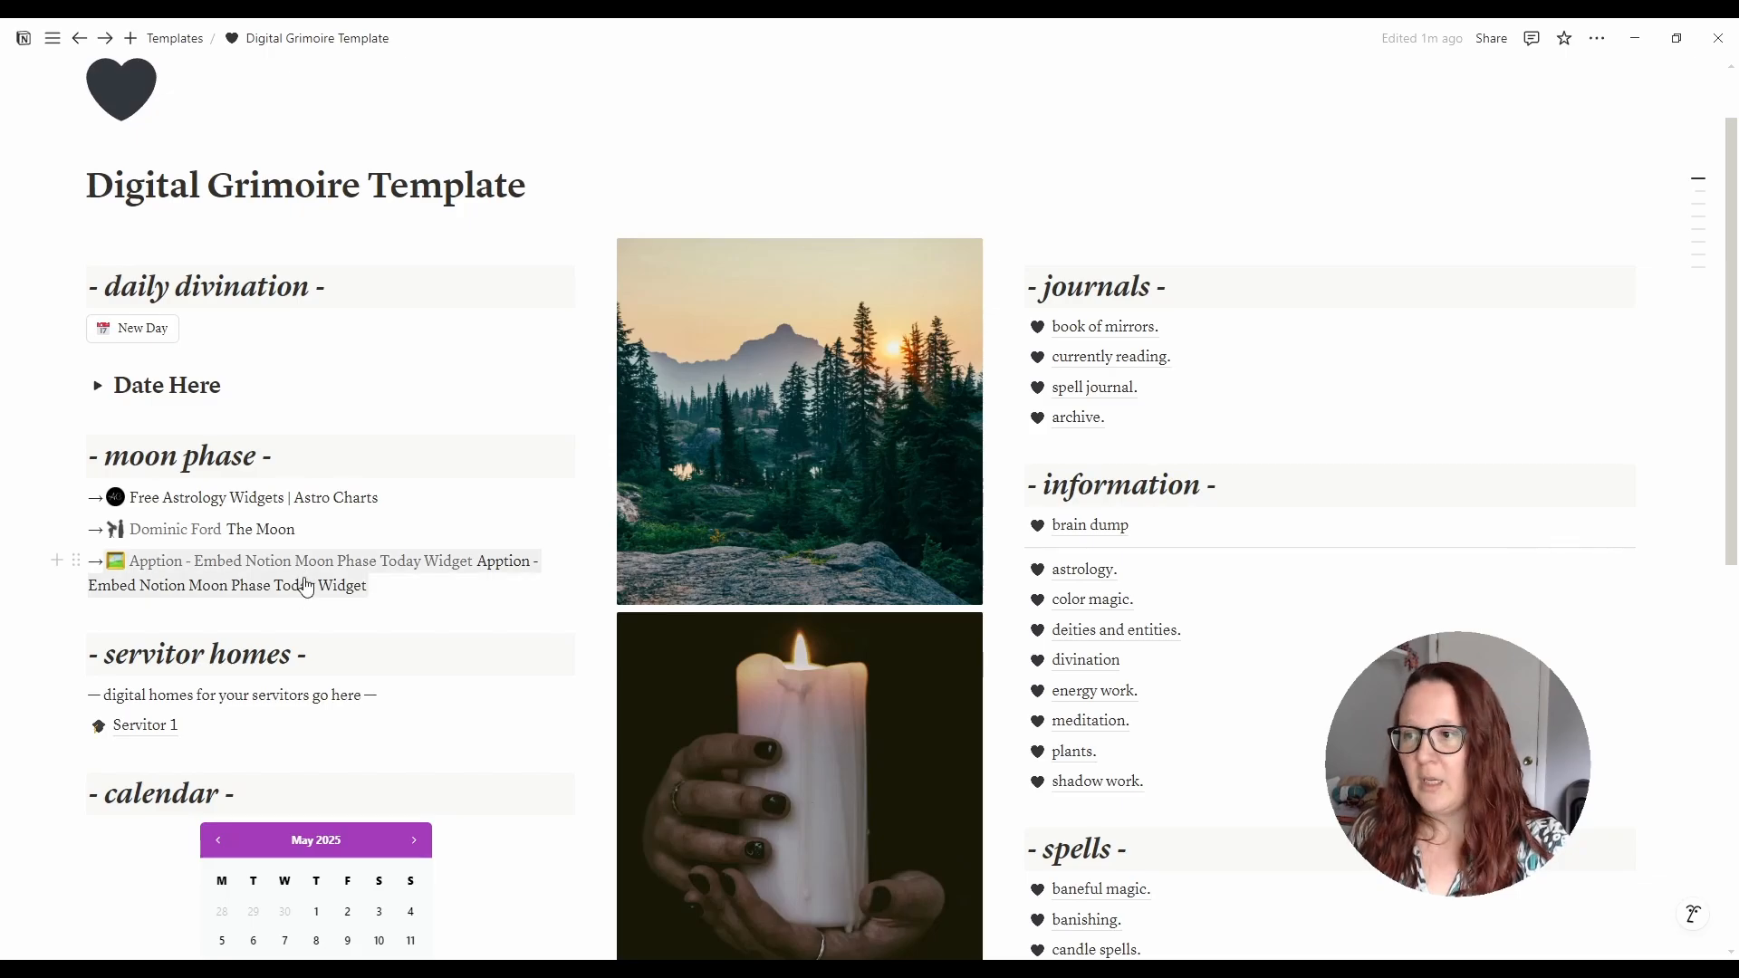
- Open the Servitor 1 page from the servitor homes section and review its title, Name and Purpose fields
mouse_move(306, 586)
scroll(305, 586, down, 2)
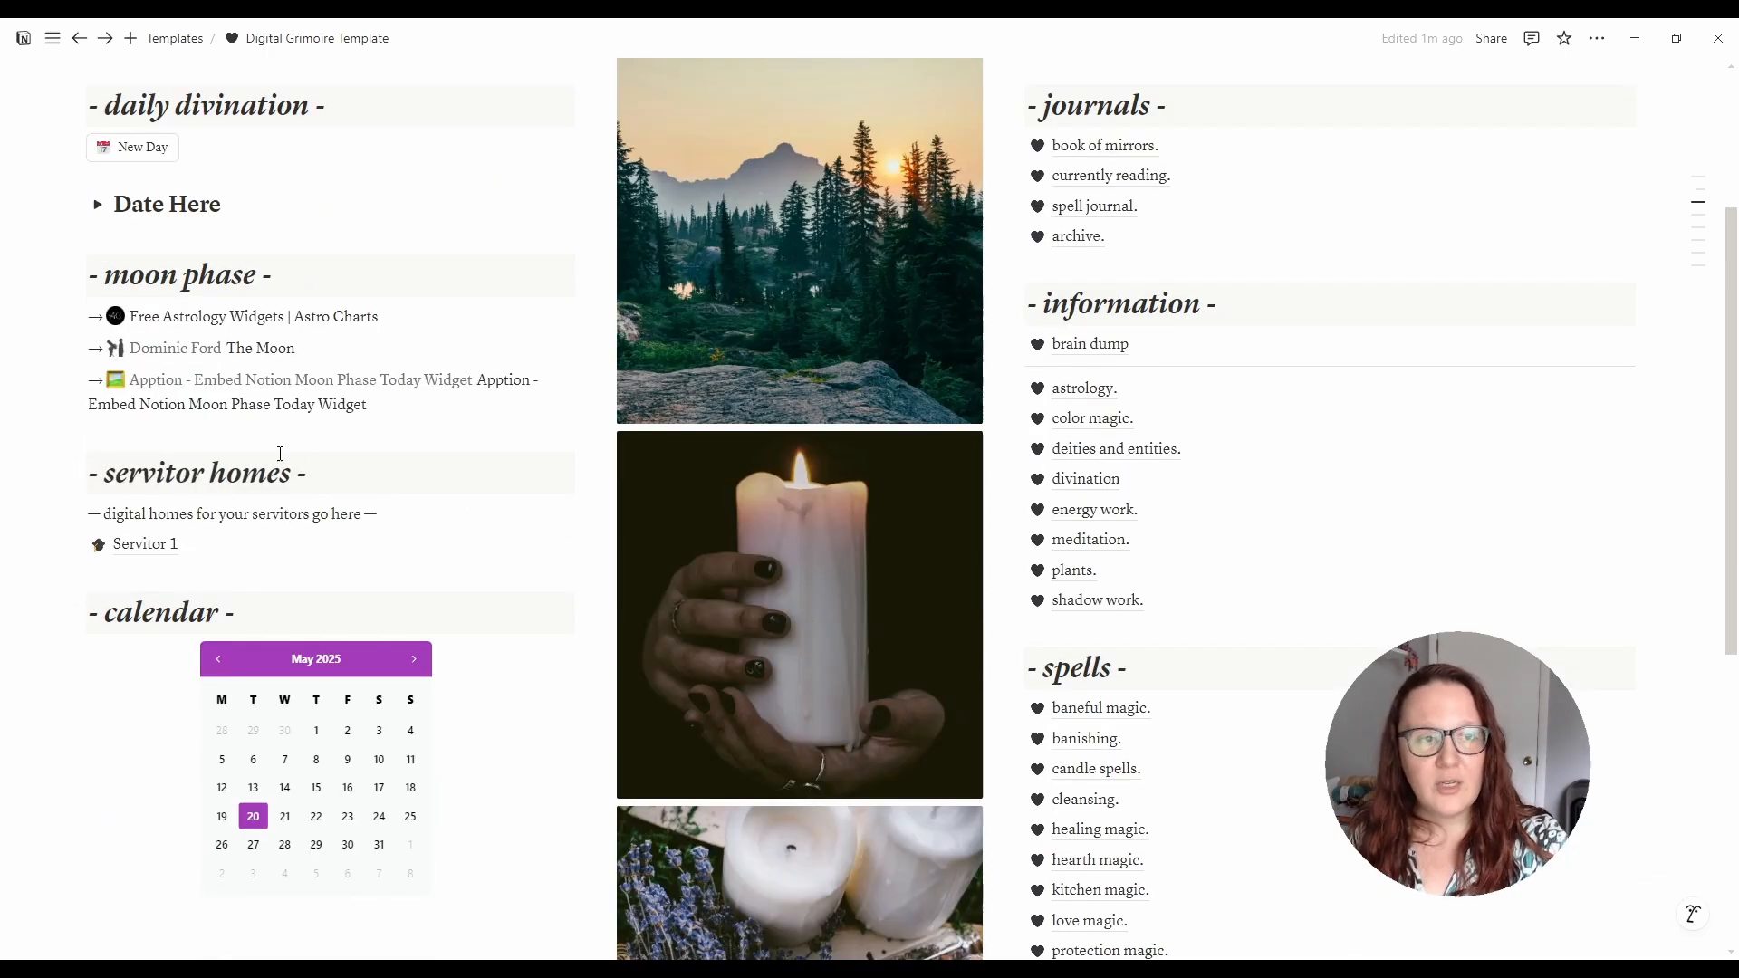
click(370, 494)
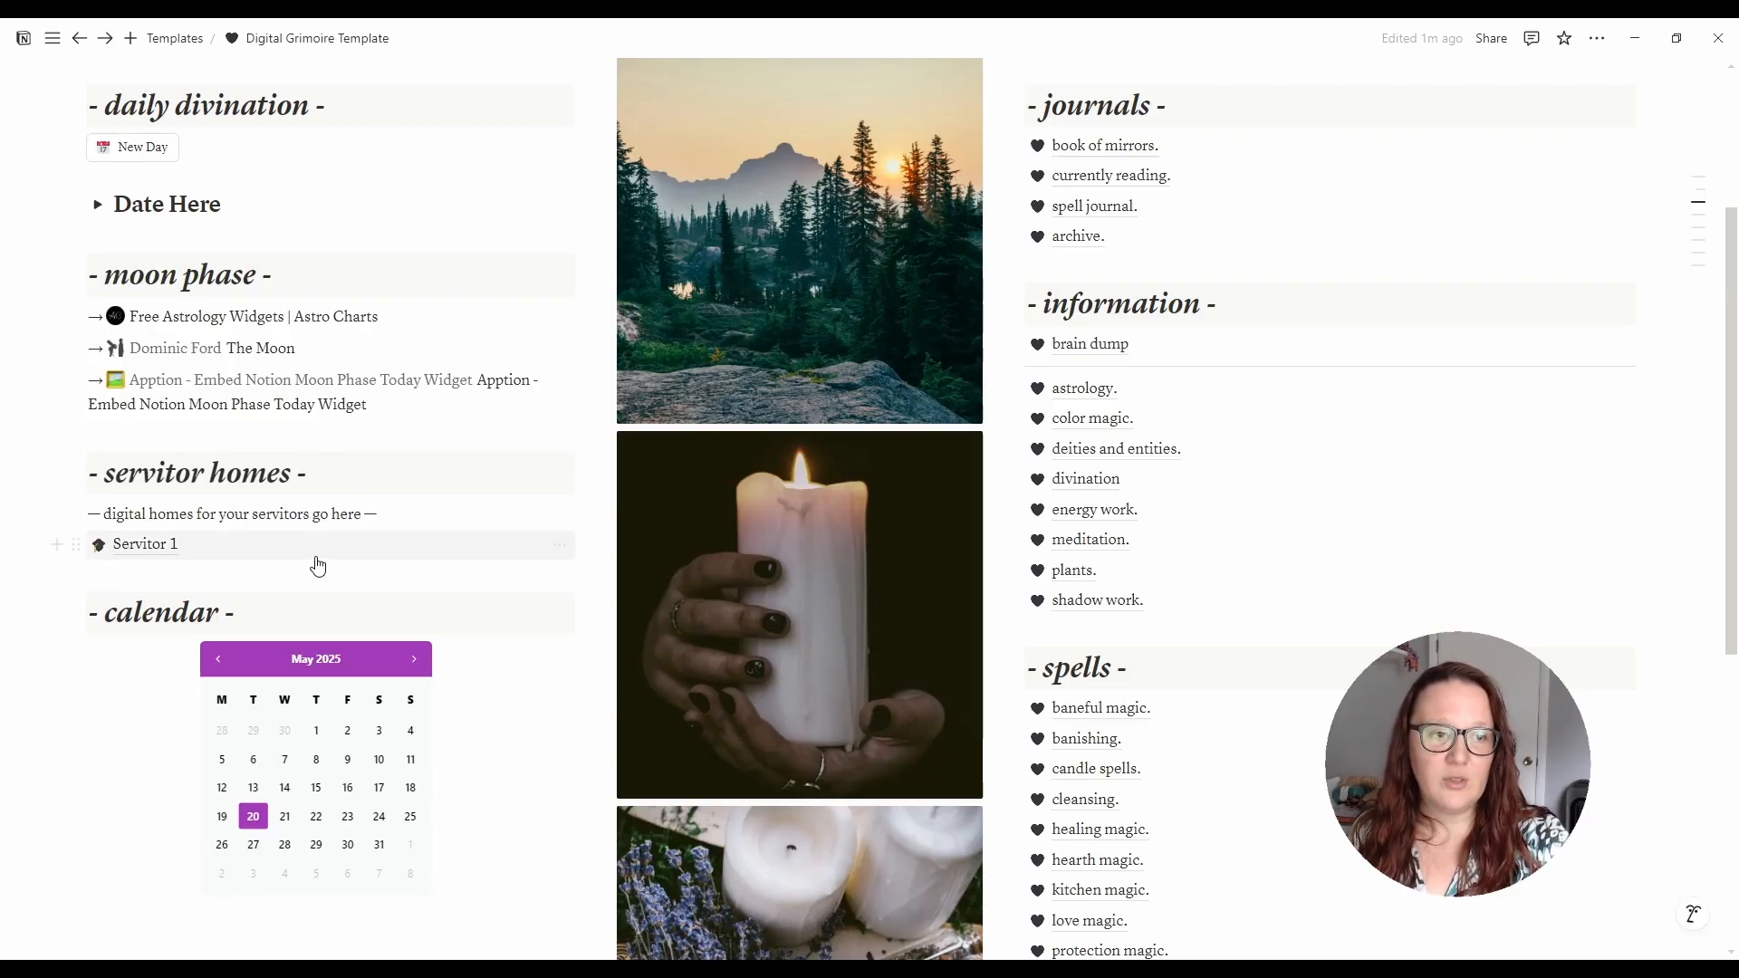
mouse_move(317, 566)
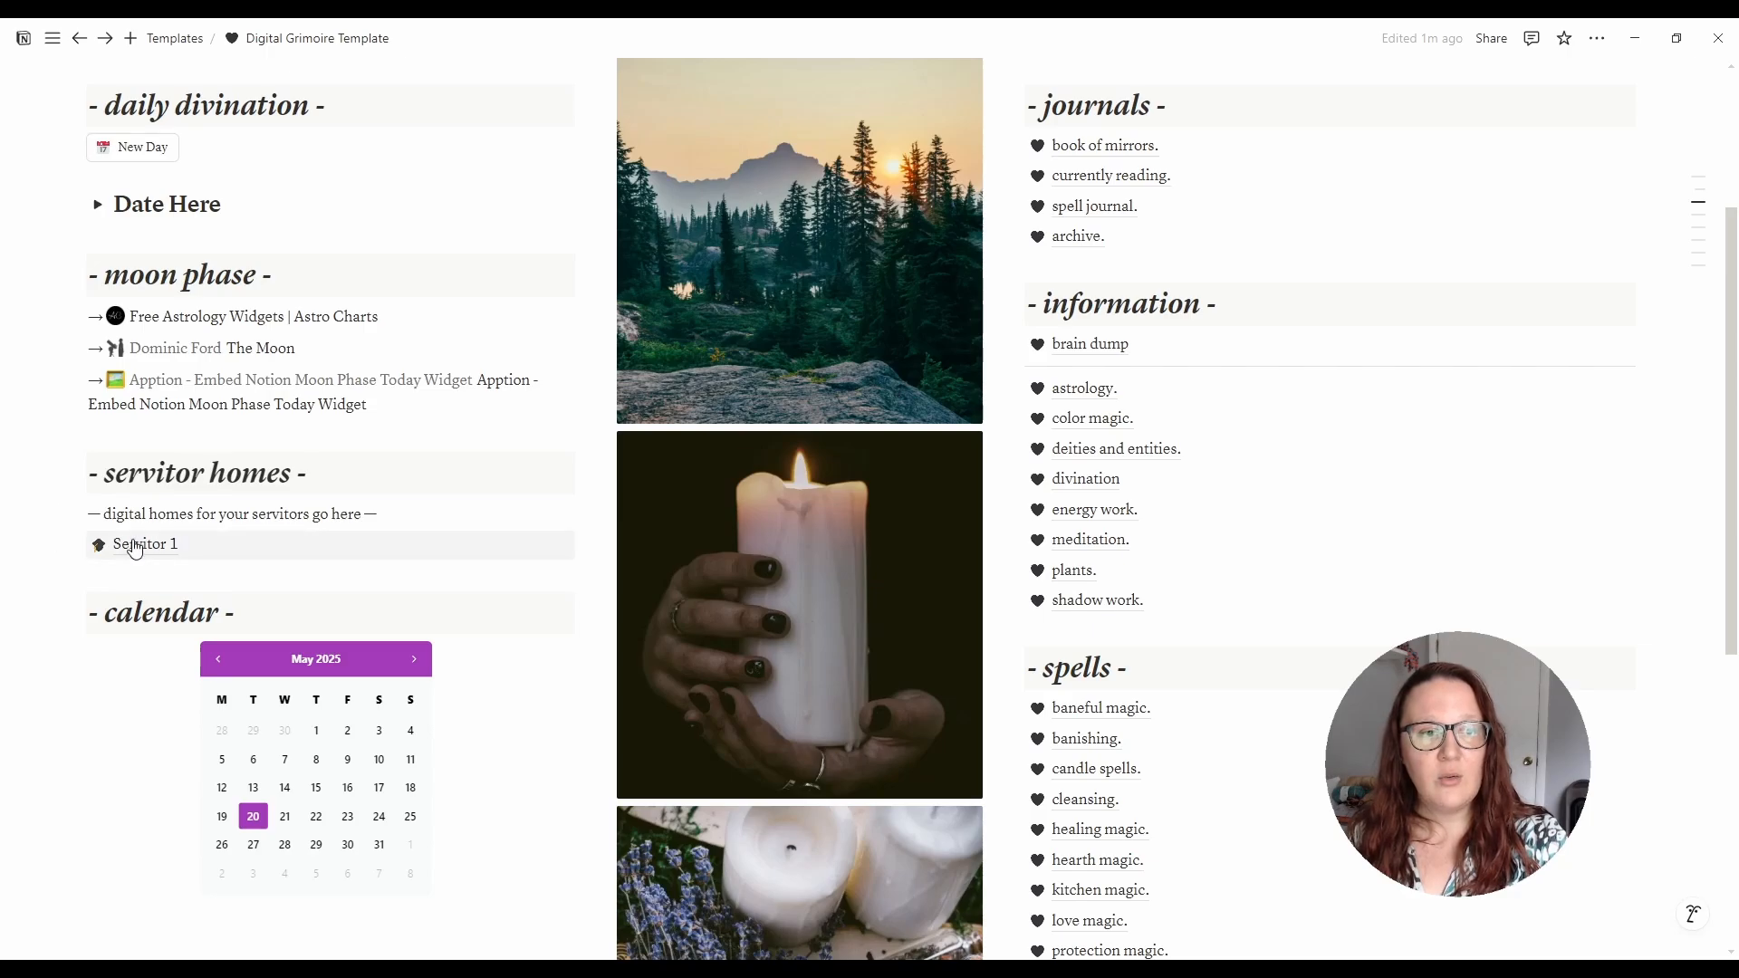
mouse_move(137, 550)
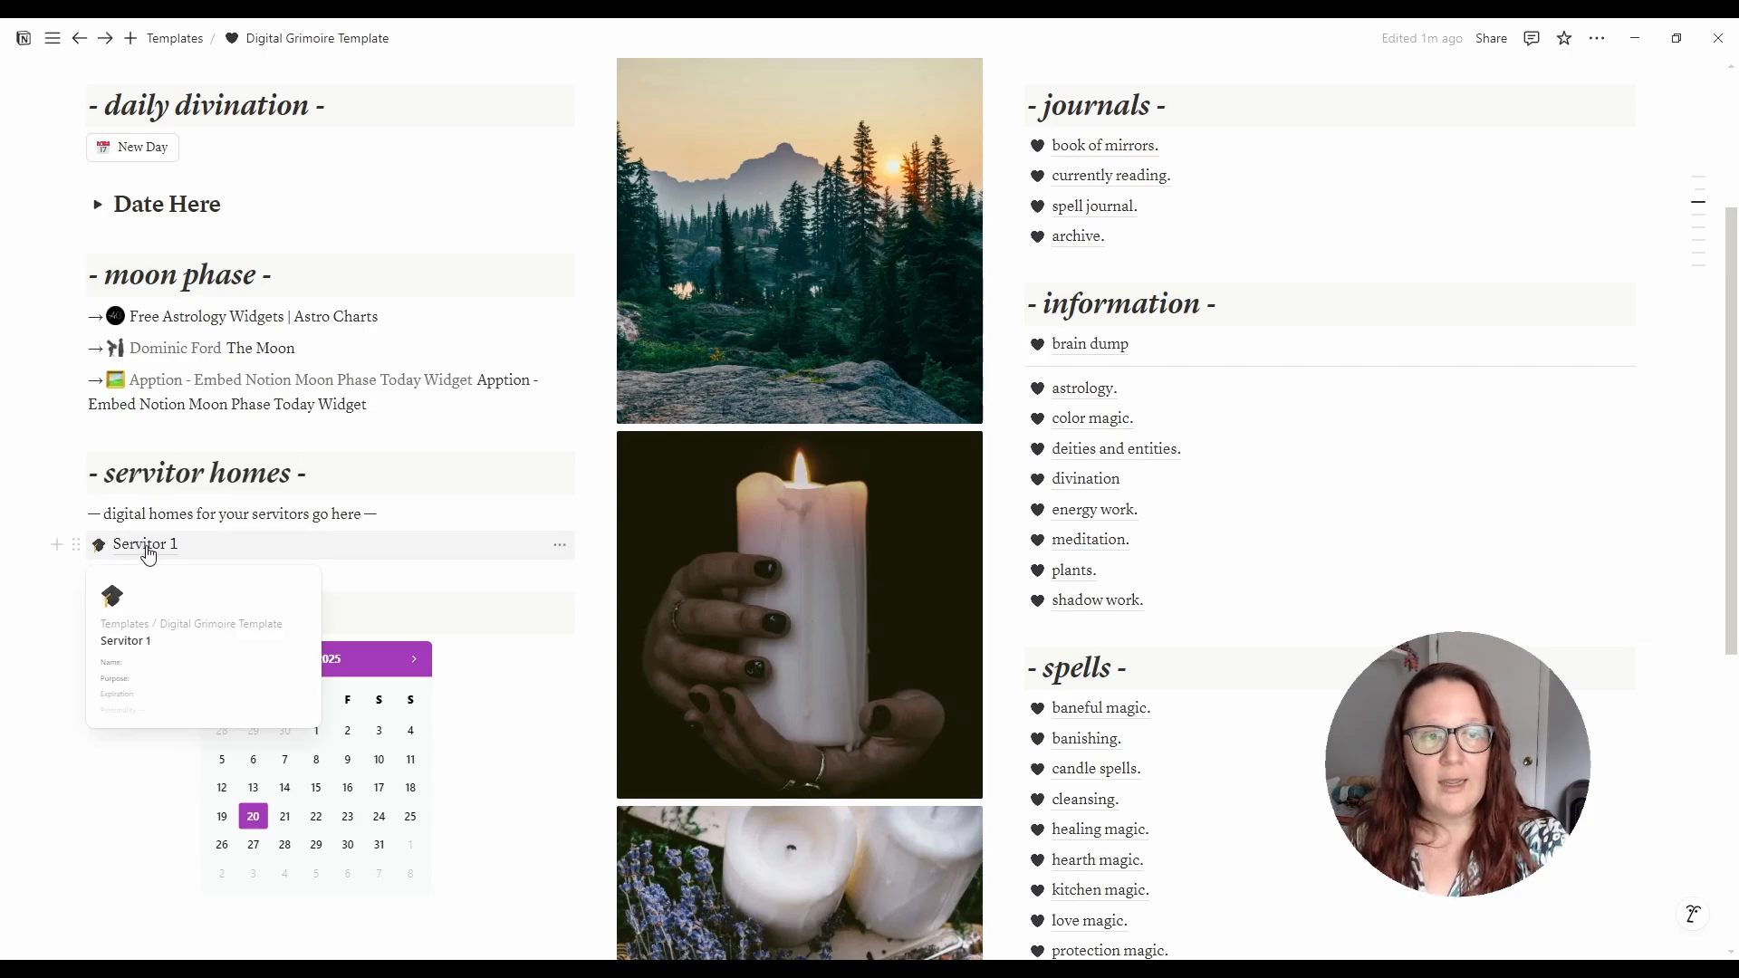
click(150, 554)
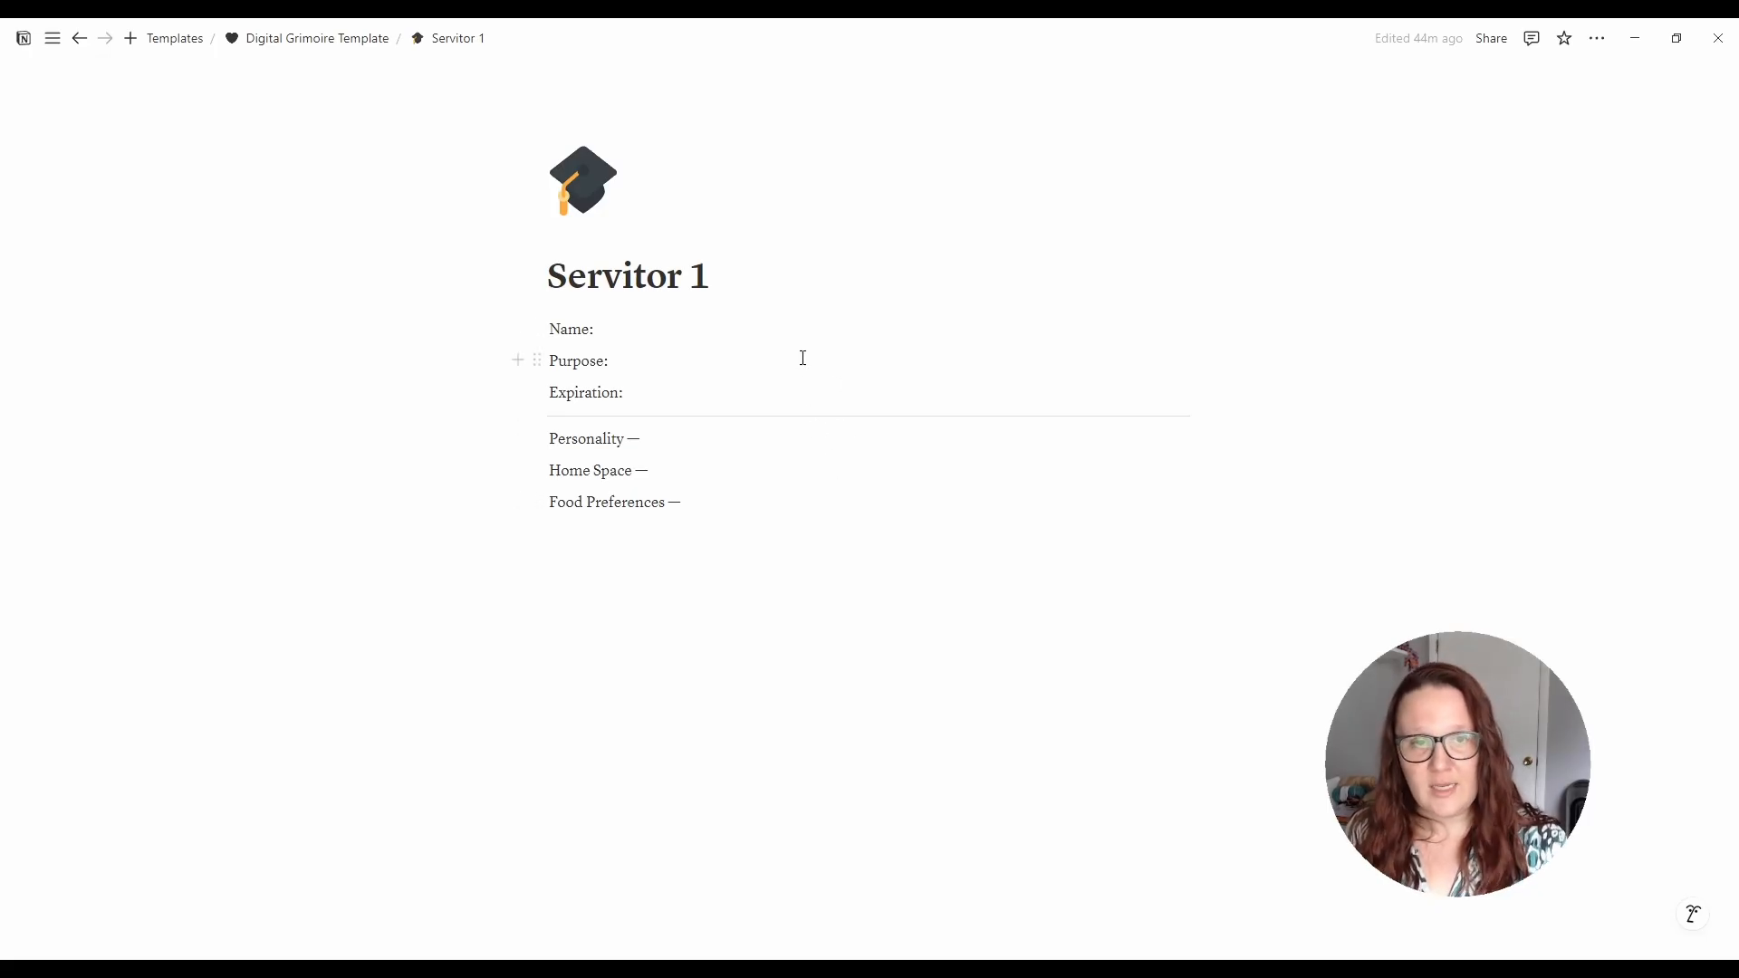
triple_click(648, 278)
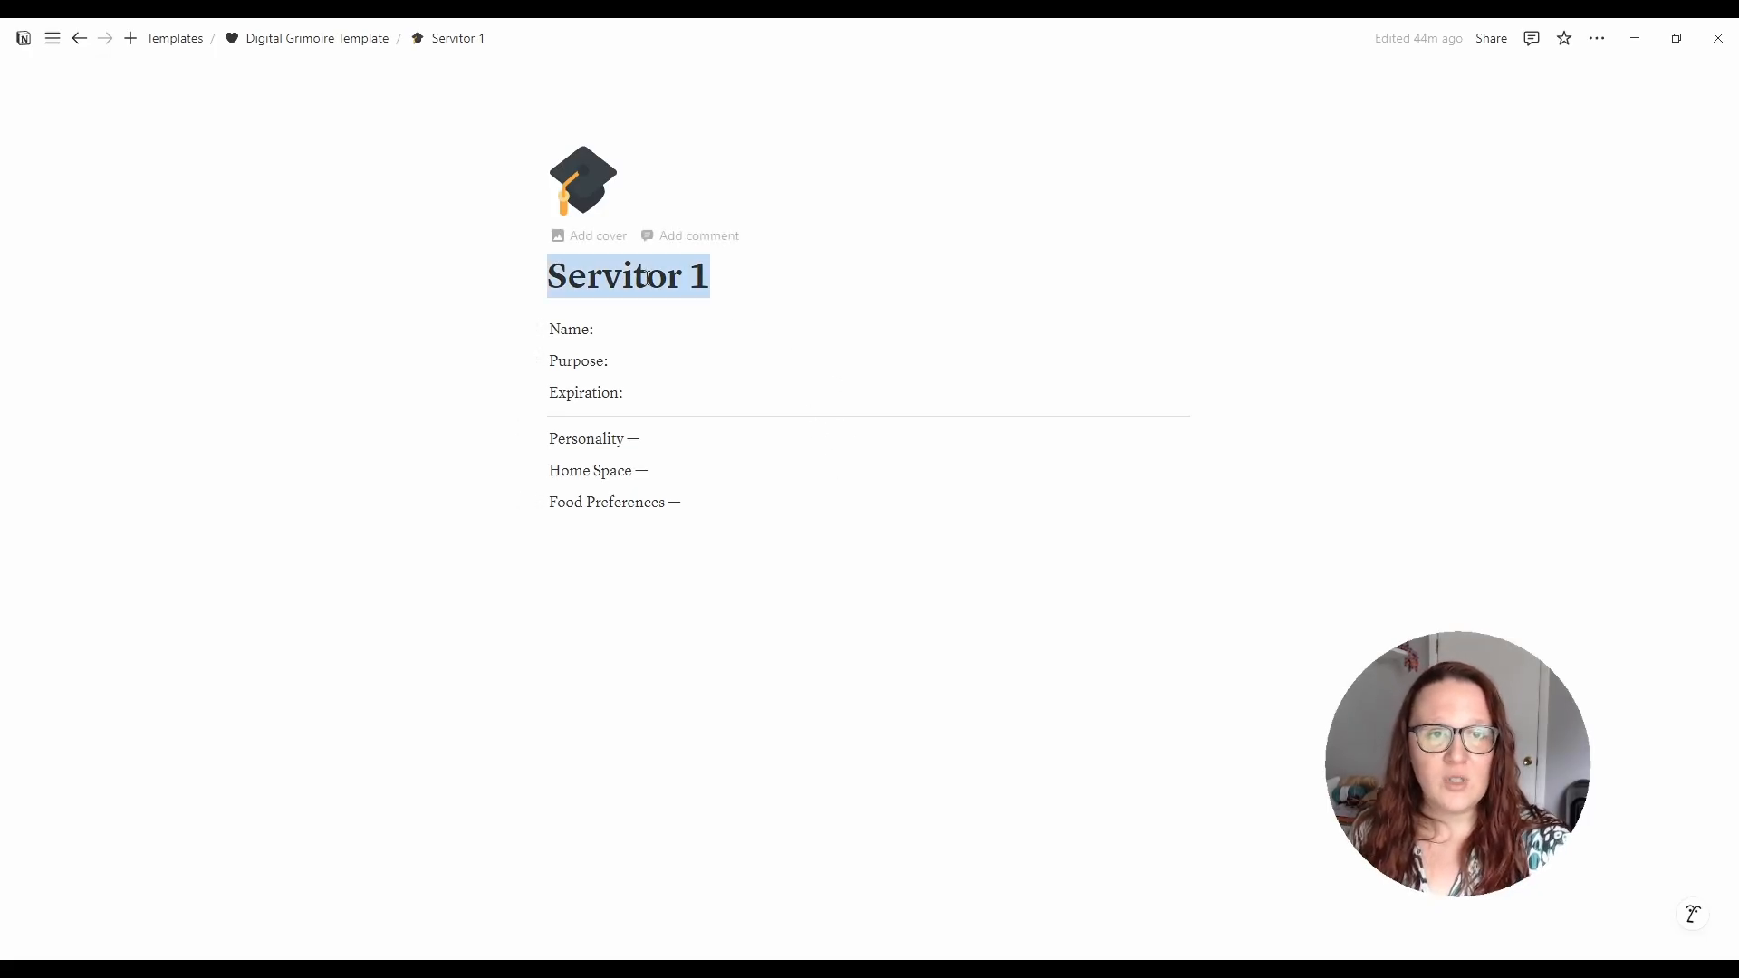
click(755, 272)
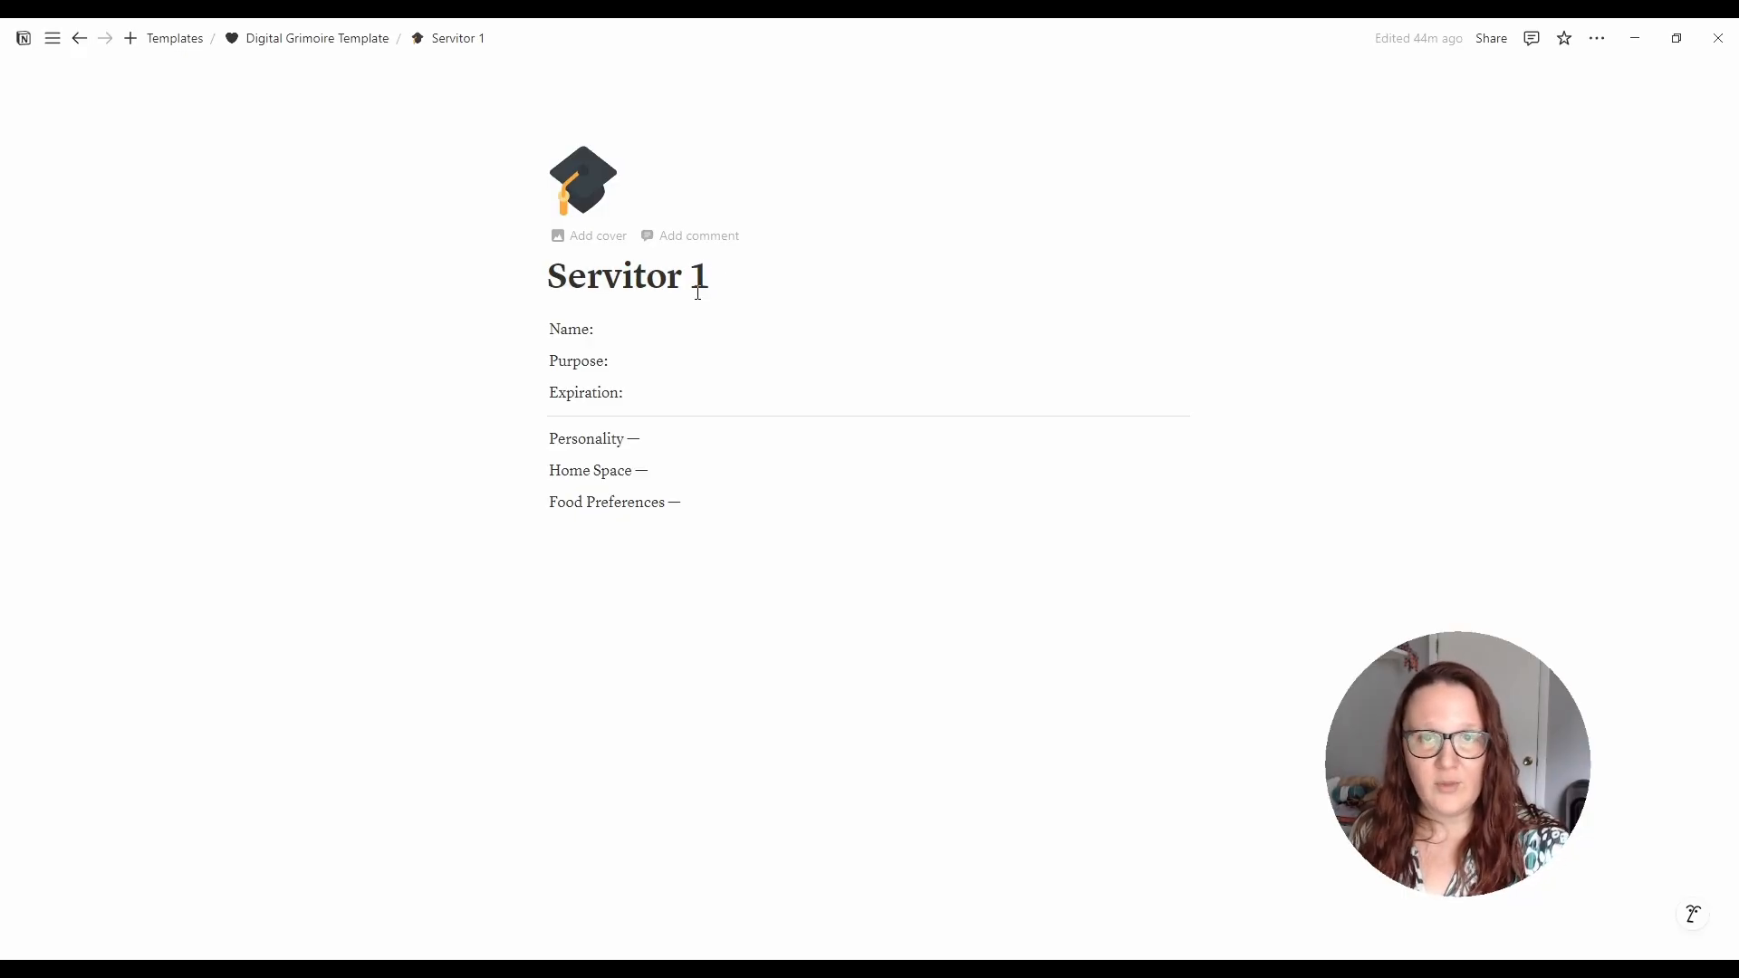
click(625, 330)
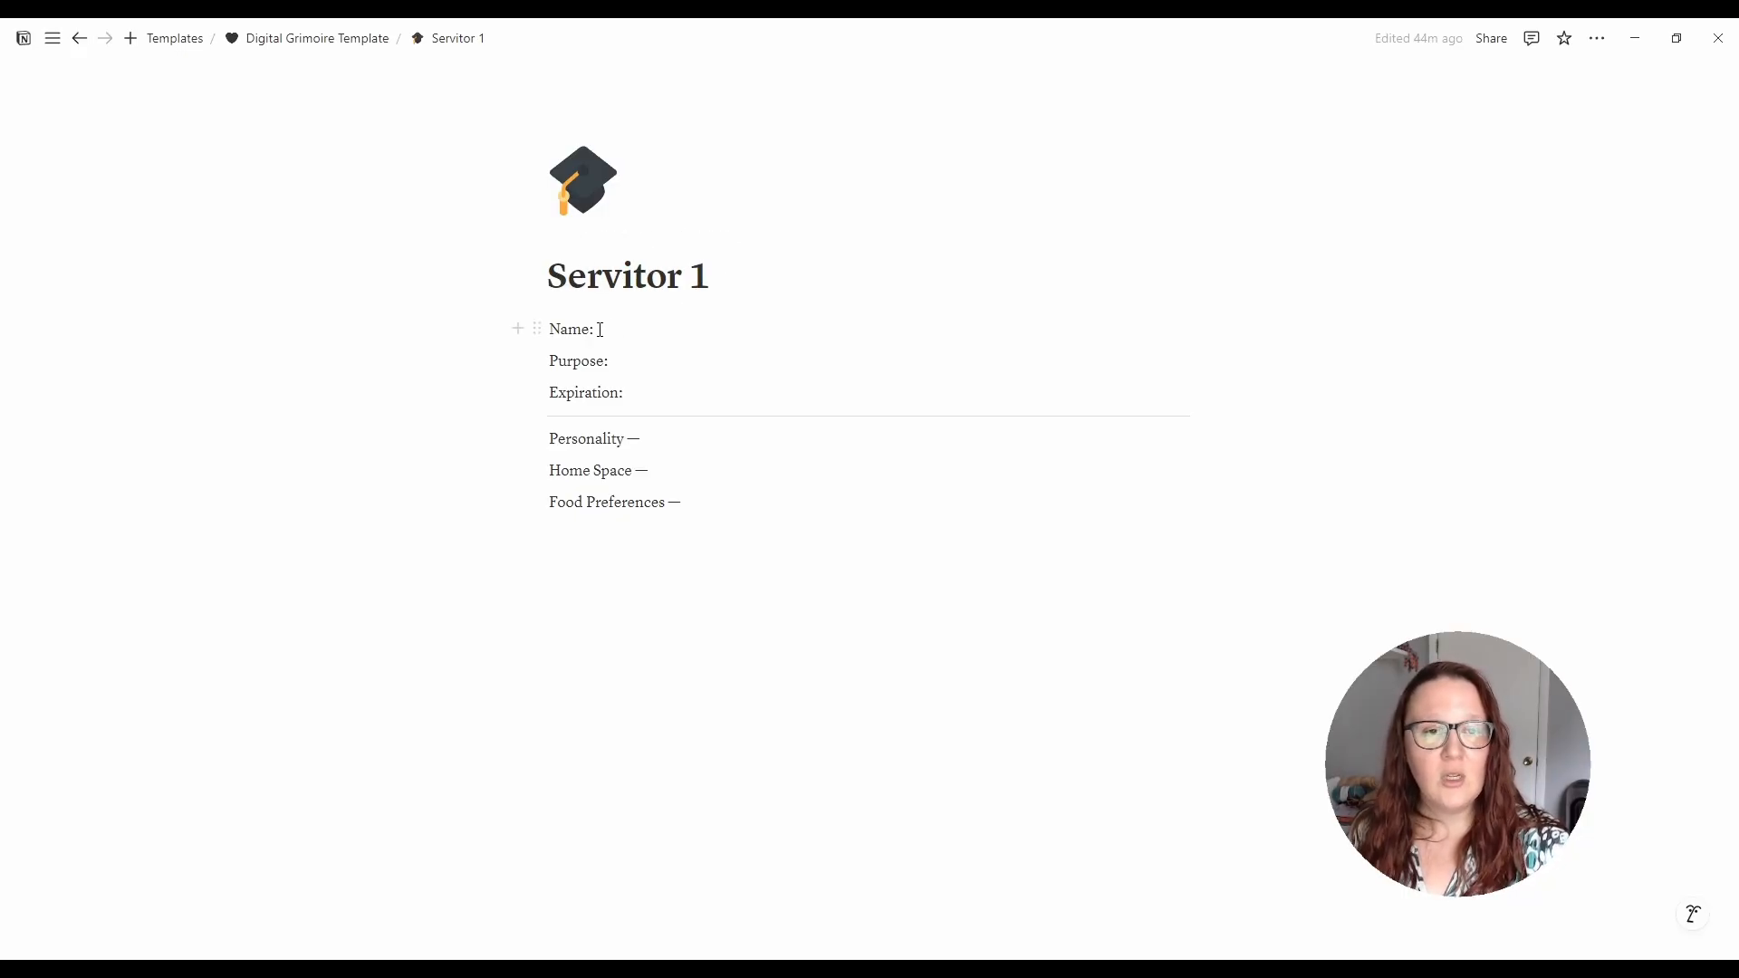
click(637, 362)
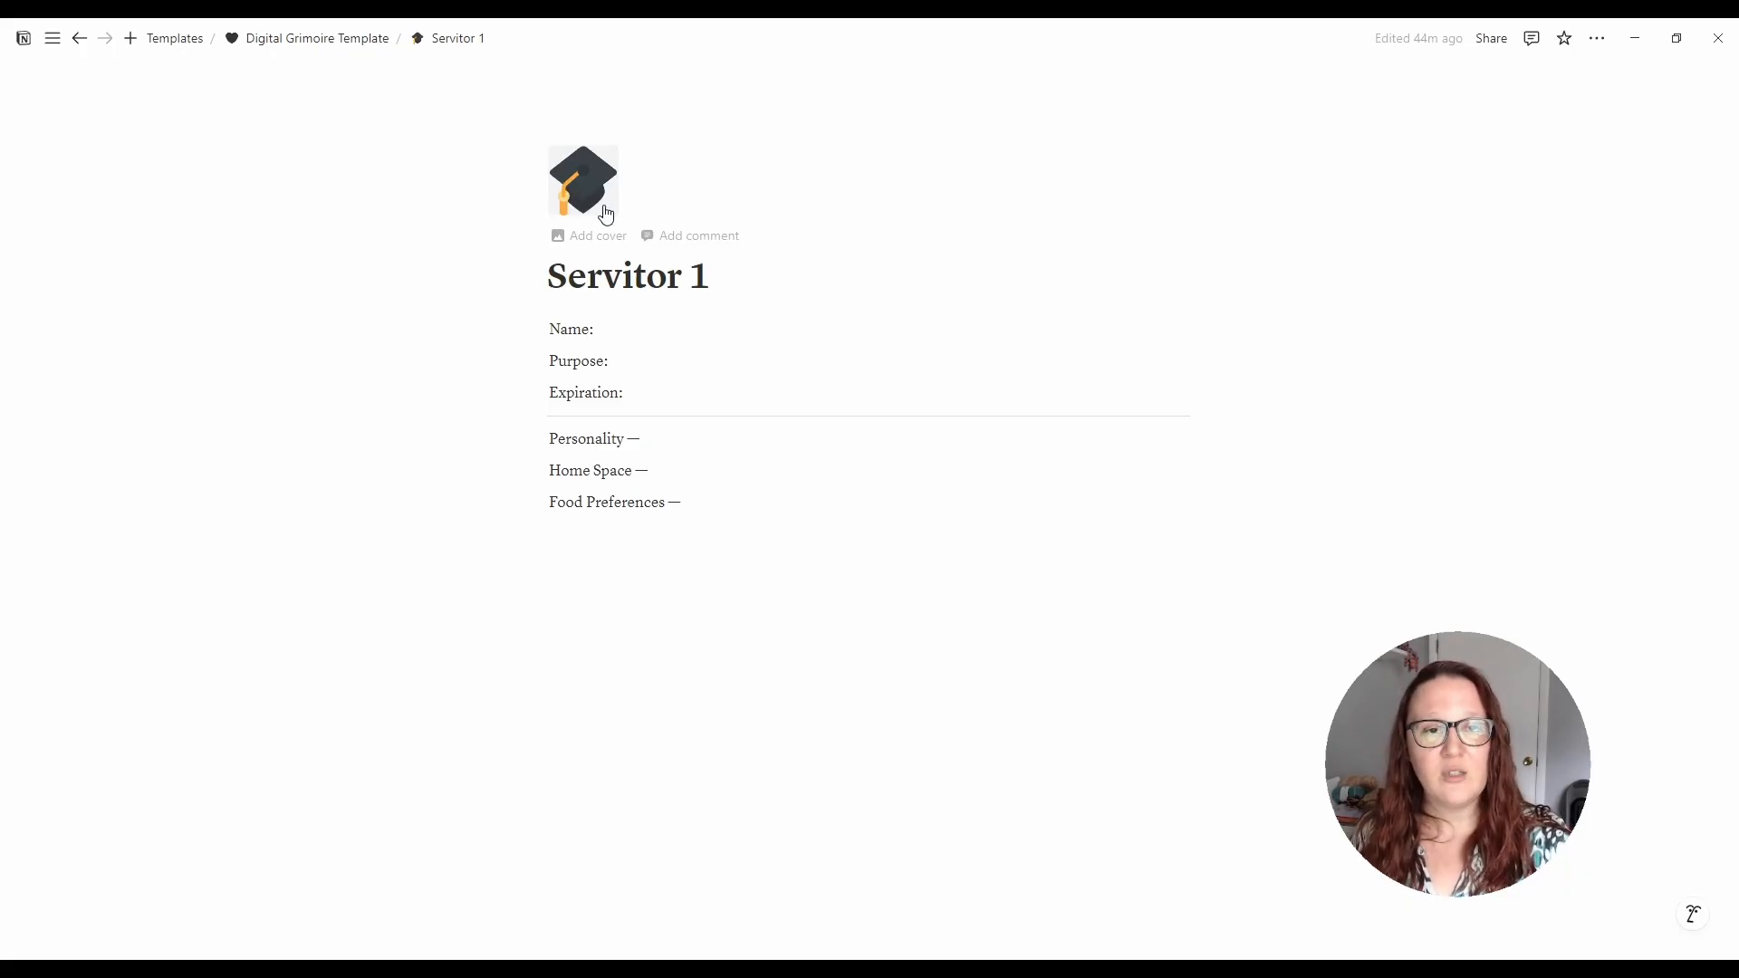
- Change the Servitor 1 page icon to the money bag emoji and return to the Digital Grimoire Template page
click(575, 192)
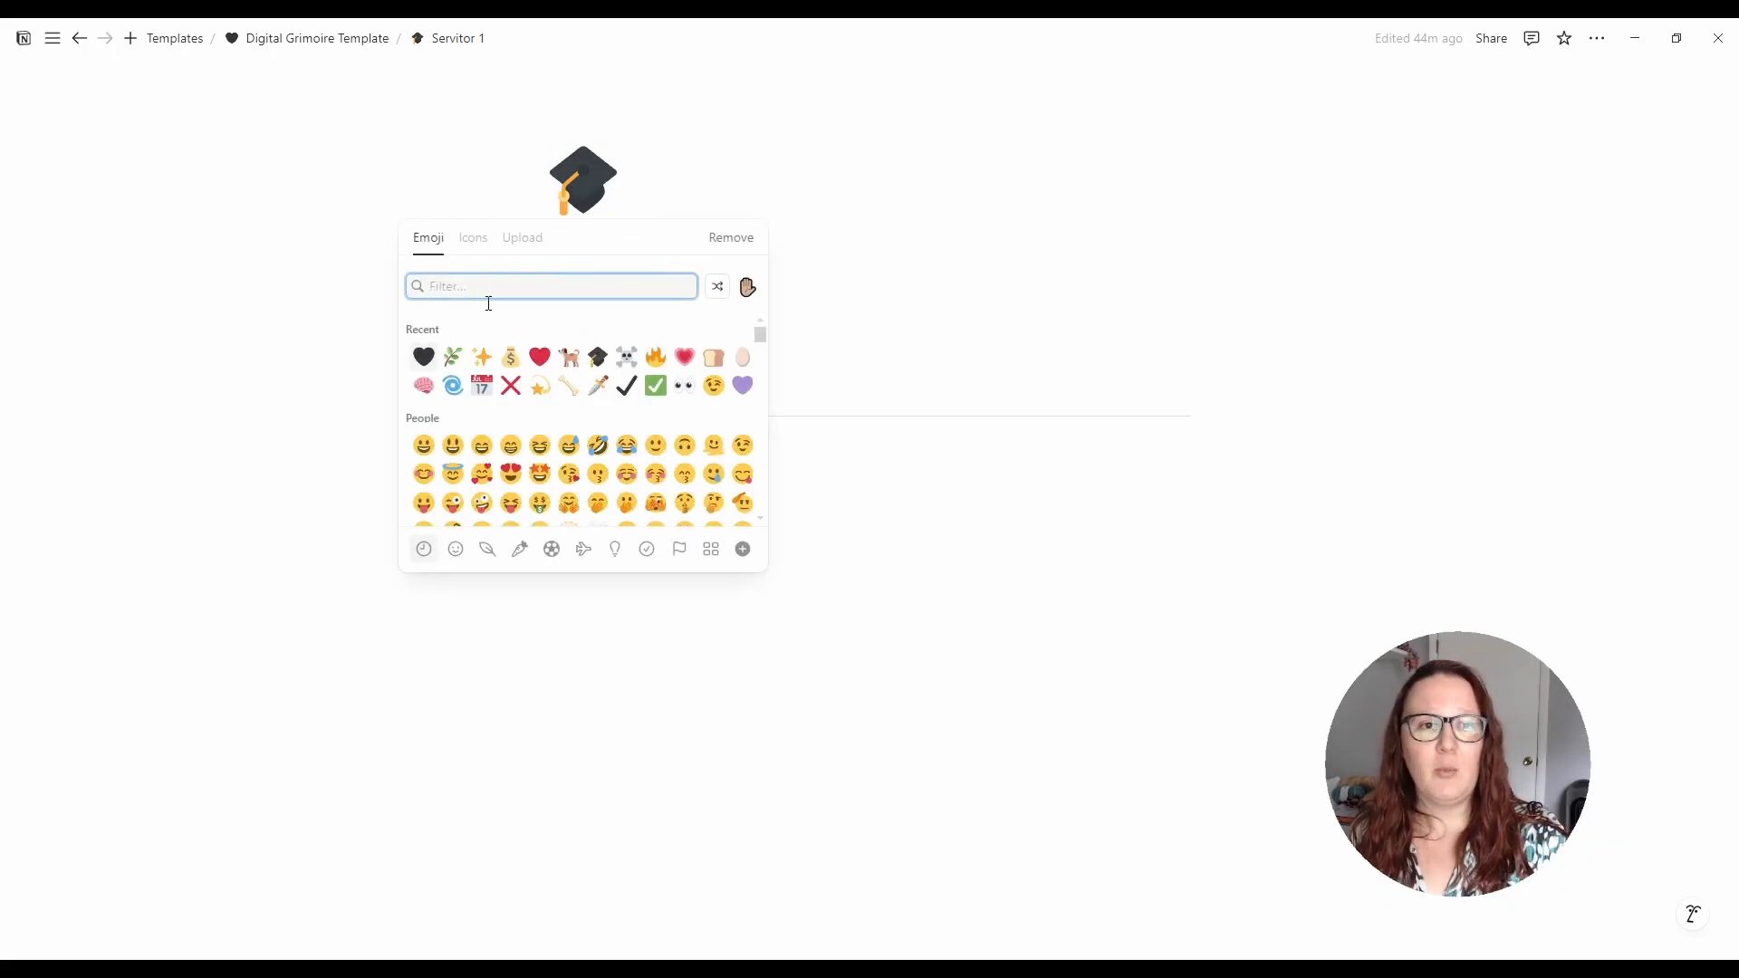
click(512, 359)
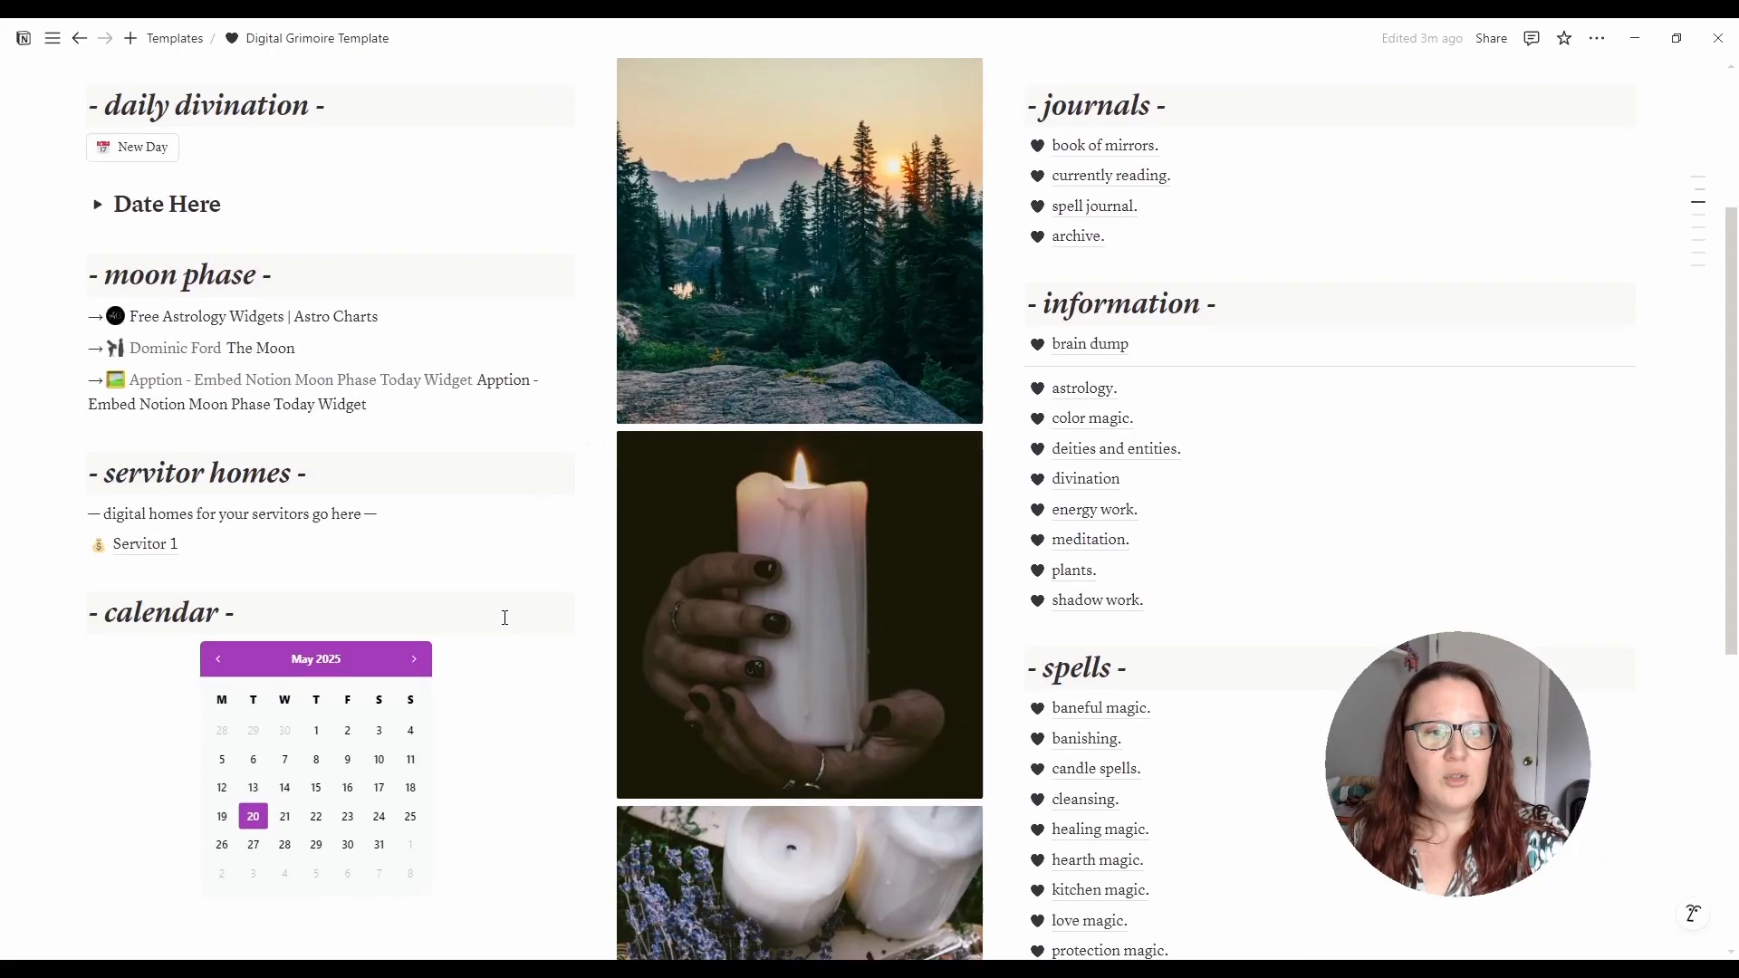
- Duplicate the Servitor 1 page in the servitor homes section and move the copy to the trash
scroll(504, 617, down, 1)
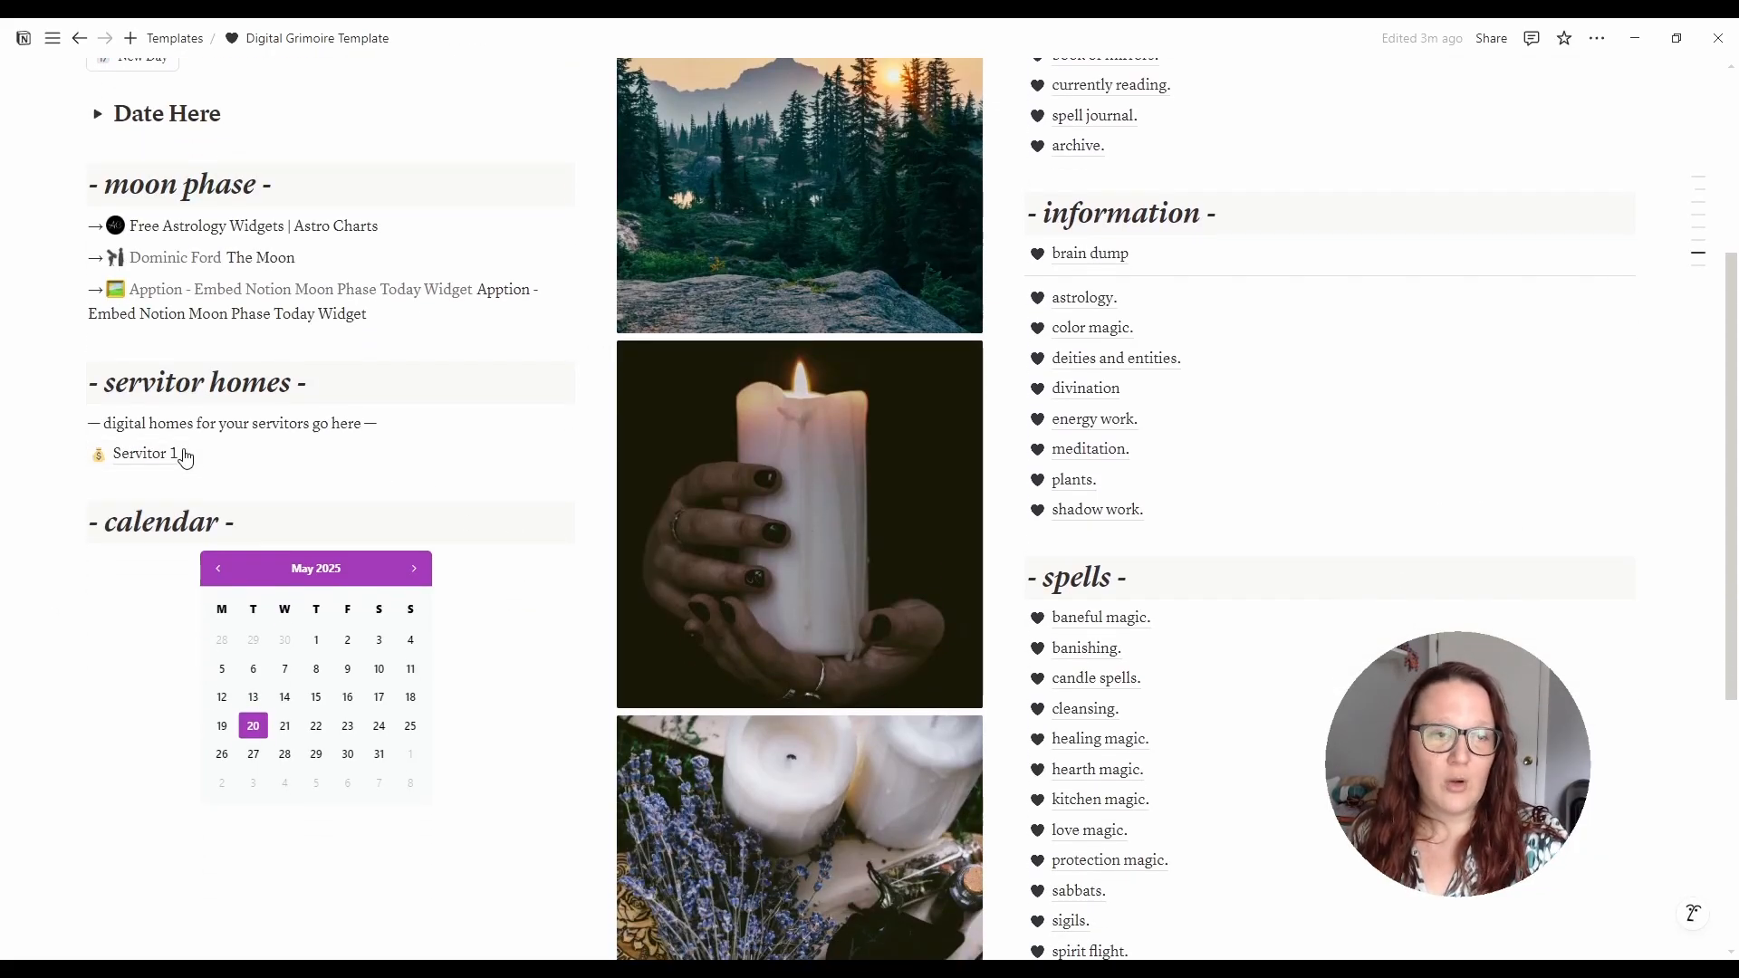
click(78, 455)
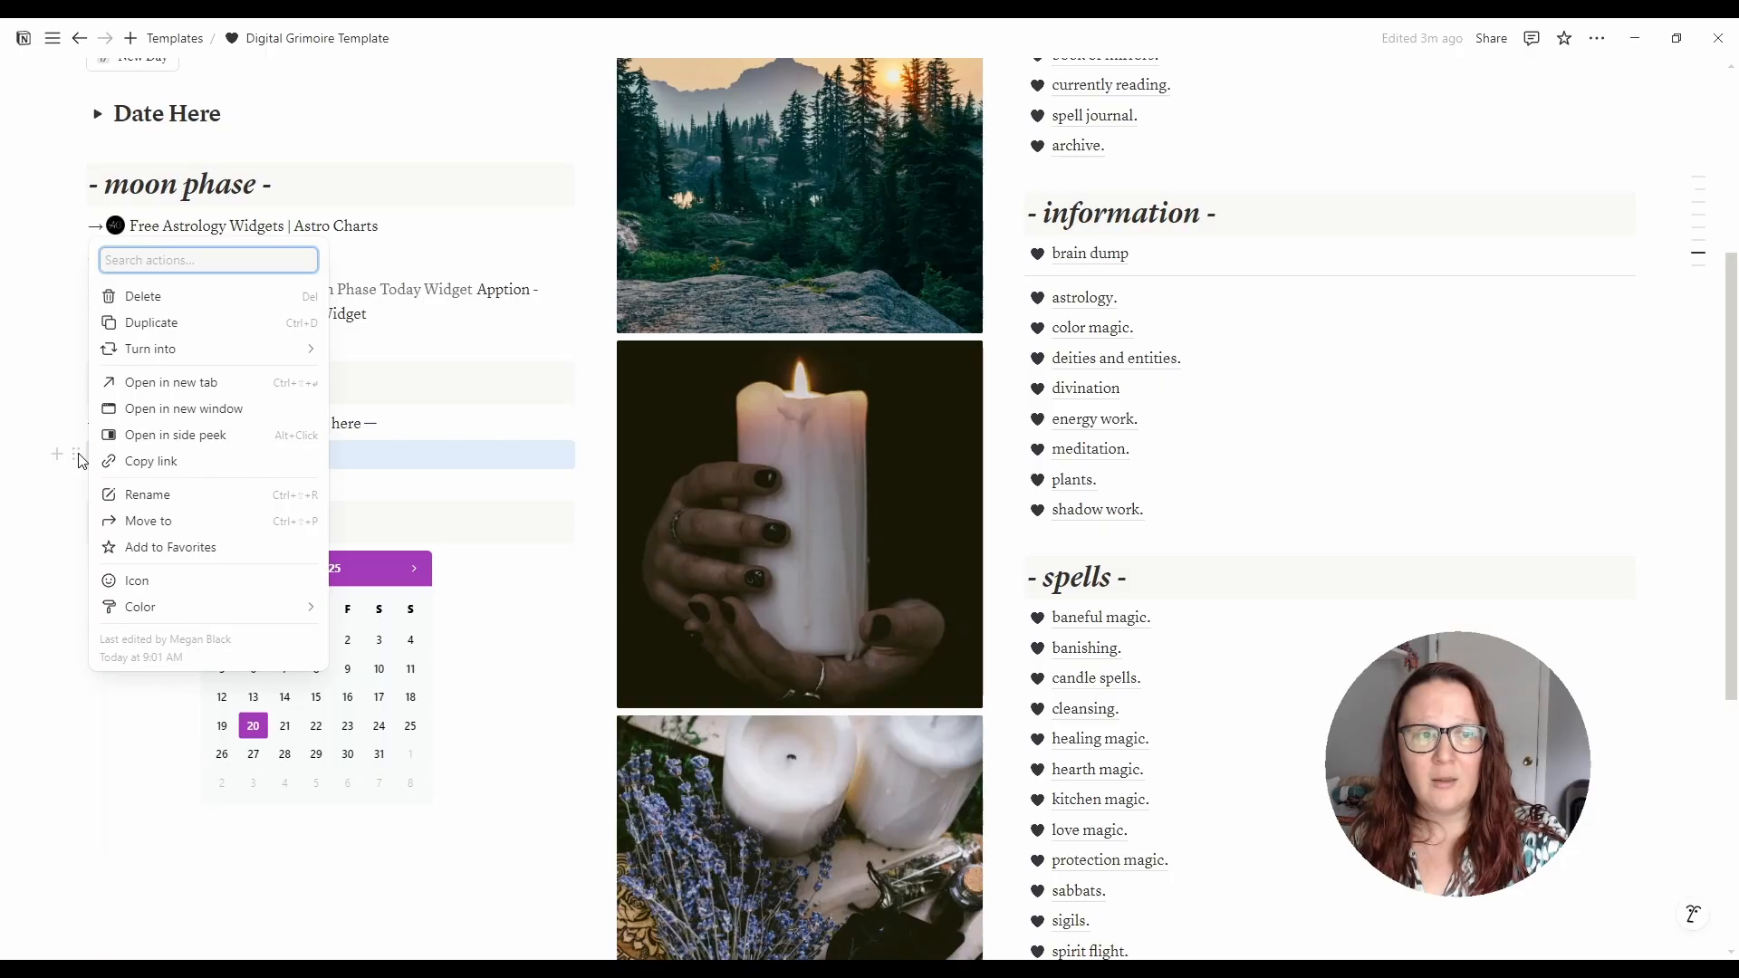
click(145, 323)
click(178, 498)
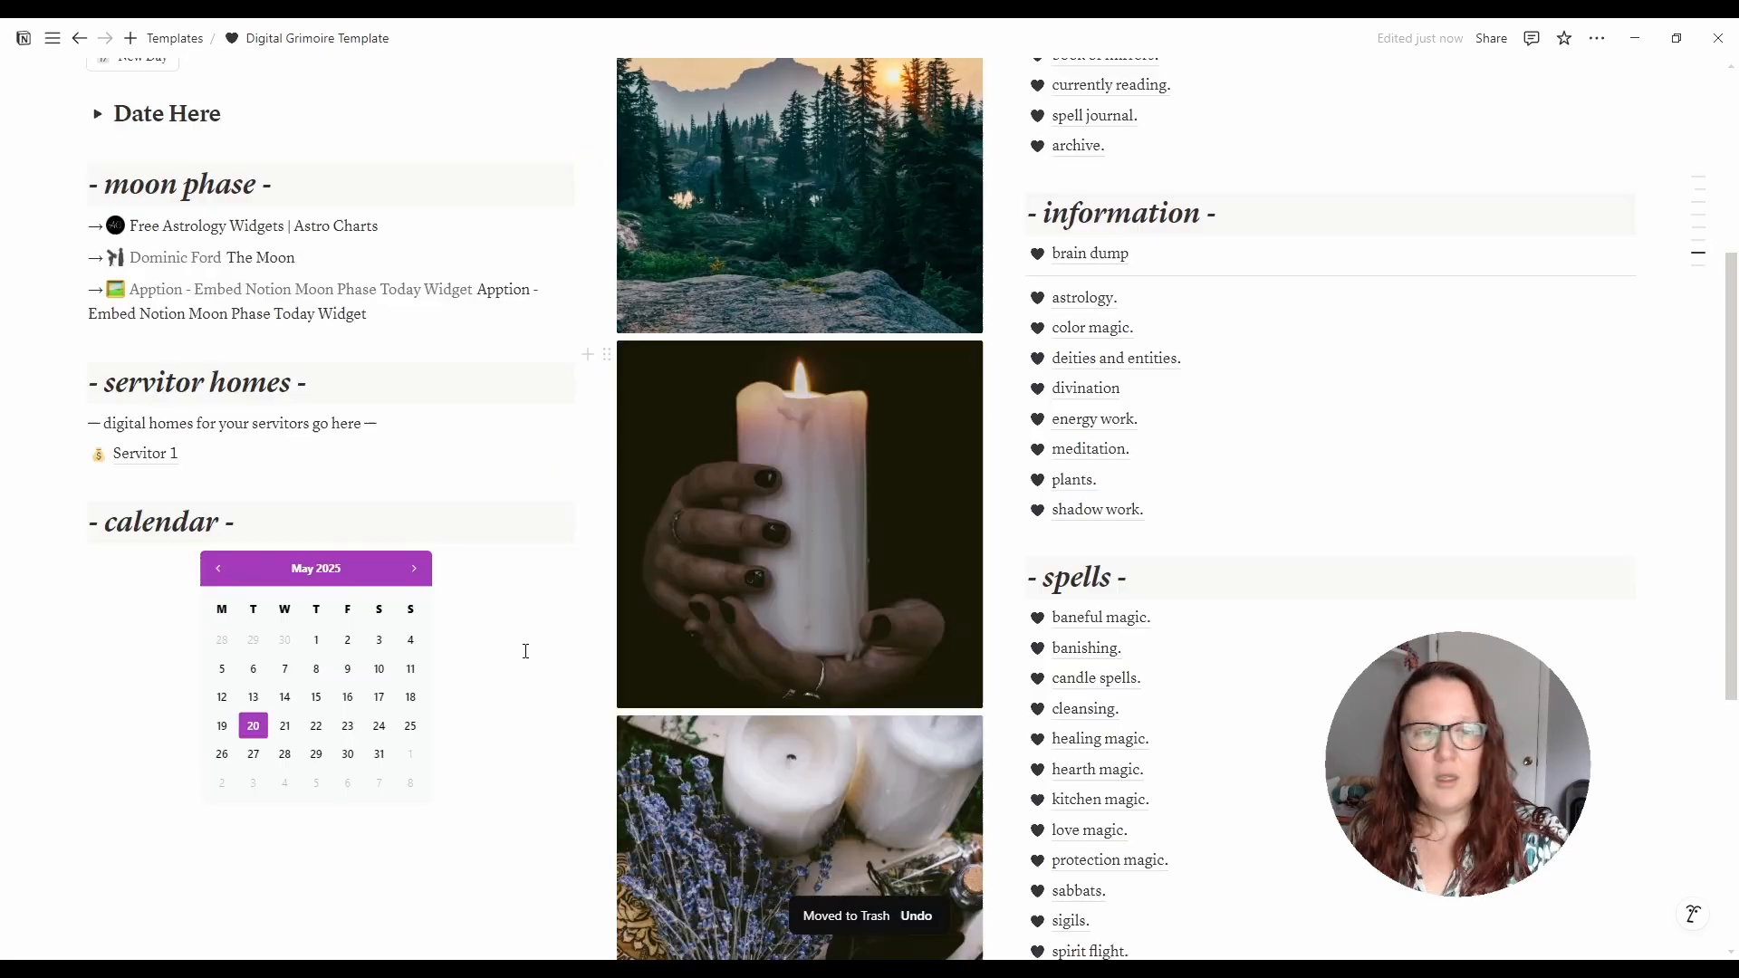
- Open the book of mirrors journal and remove the empty line above the May 20, 2025 toggle
mouse_move(457, 738)
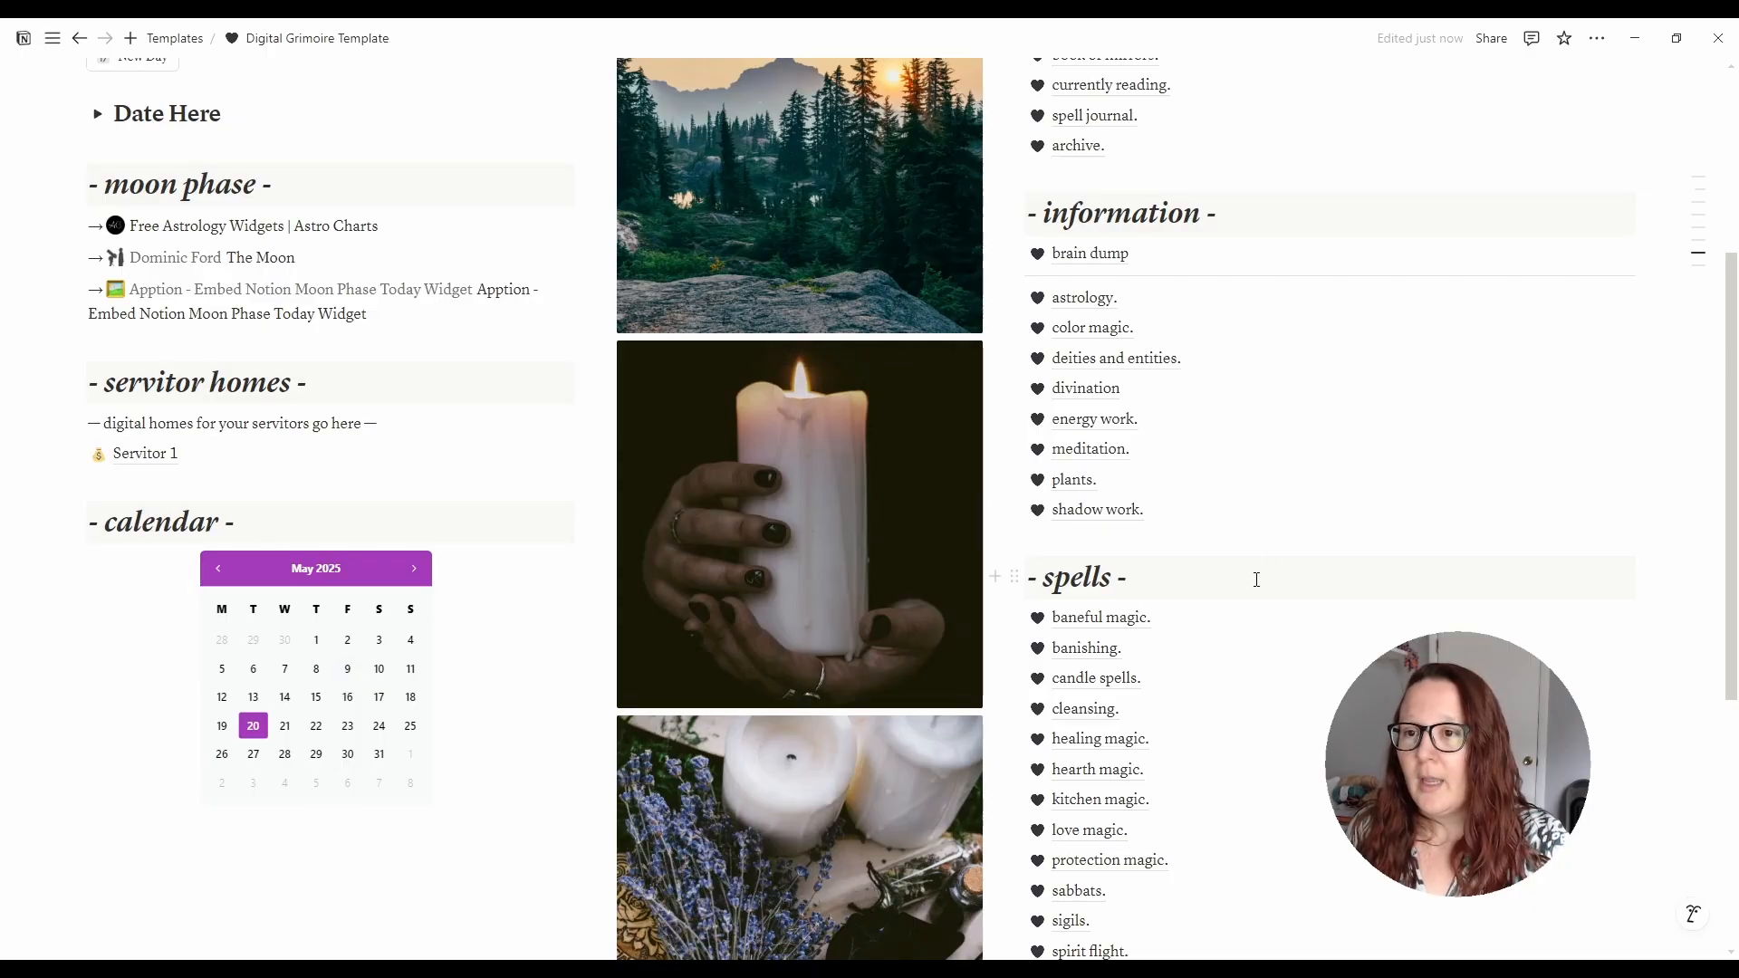
scroll(1254, 577, up, 3)
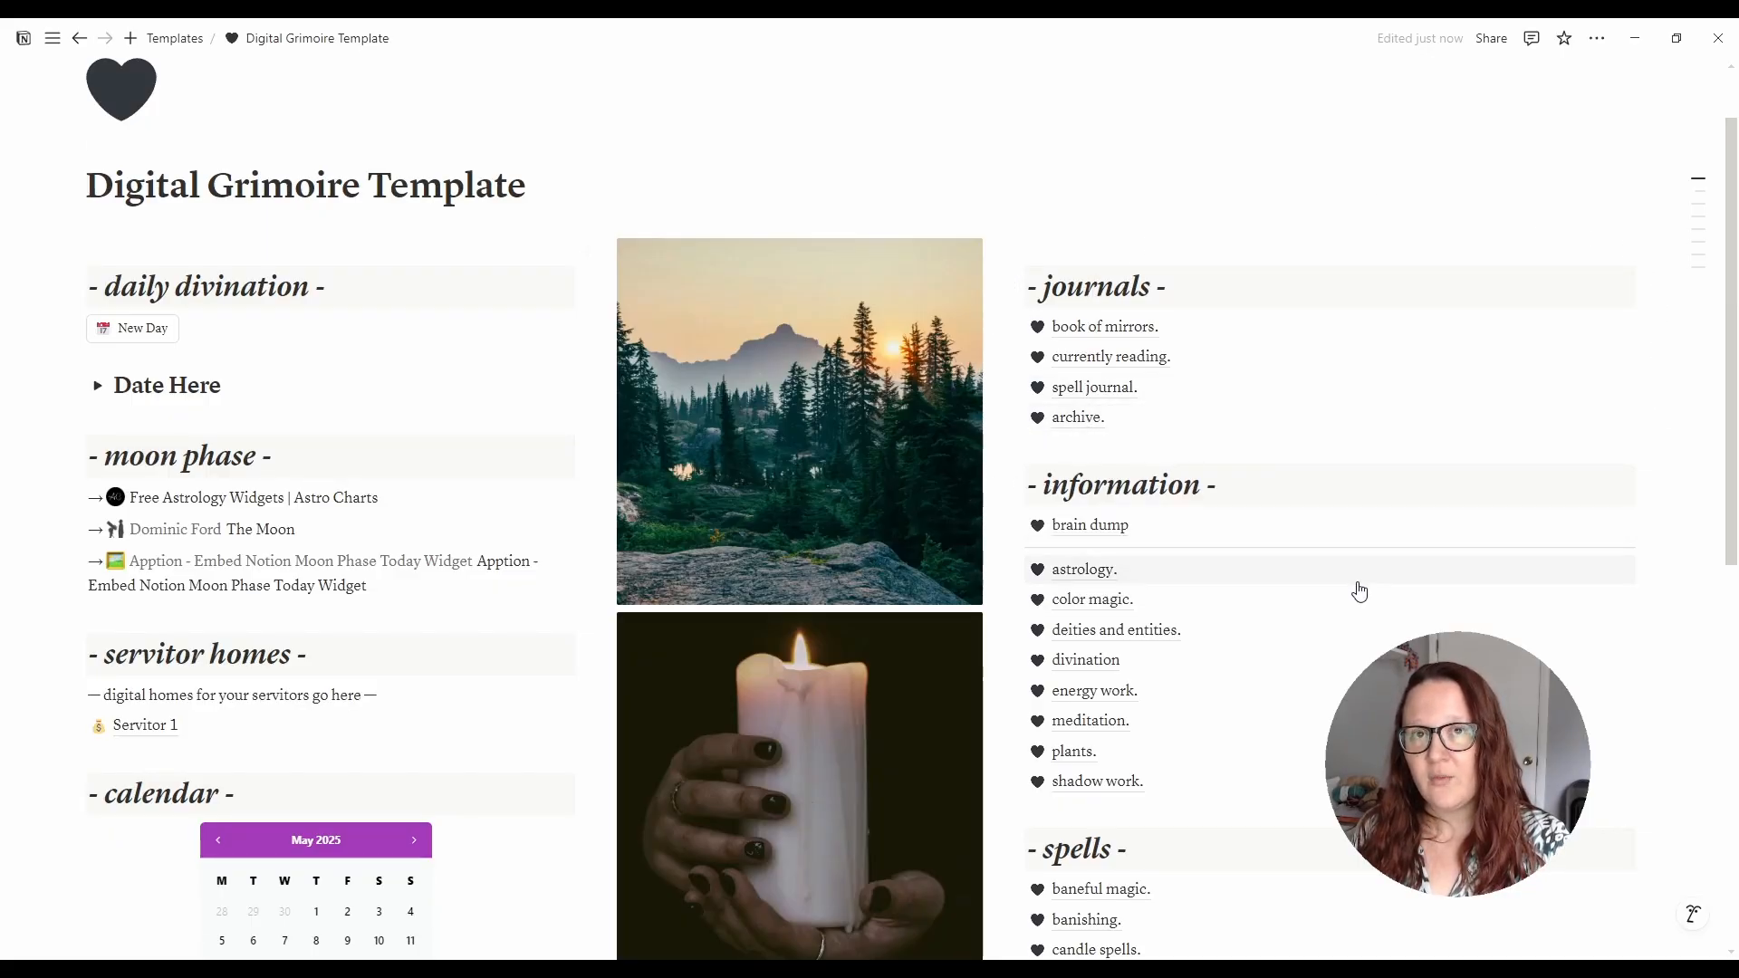
click(1127, 330)
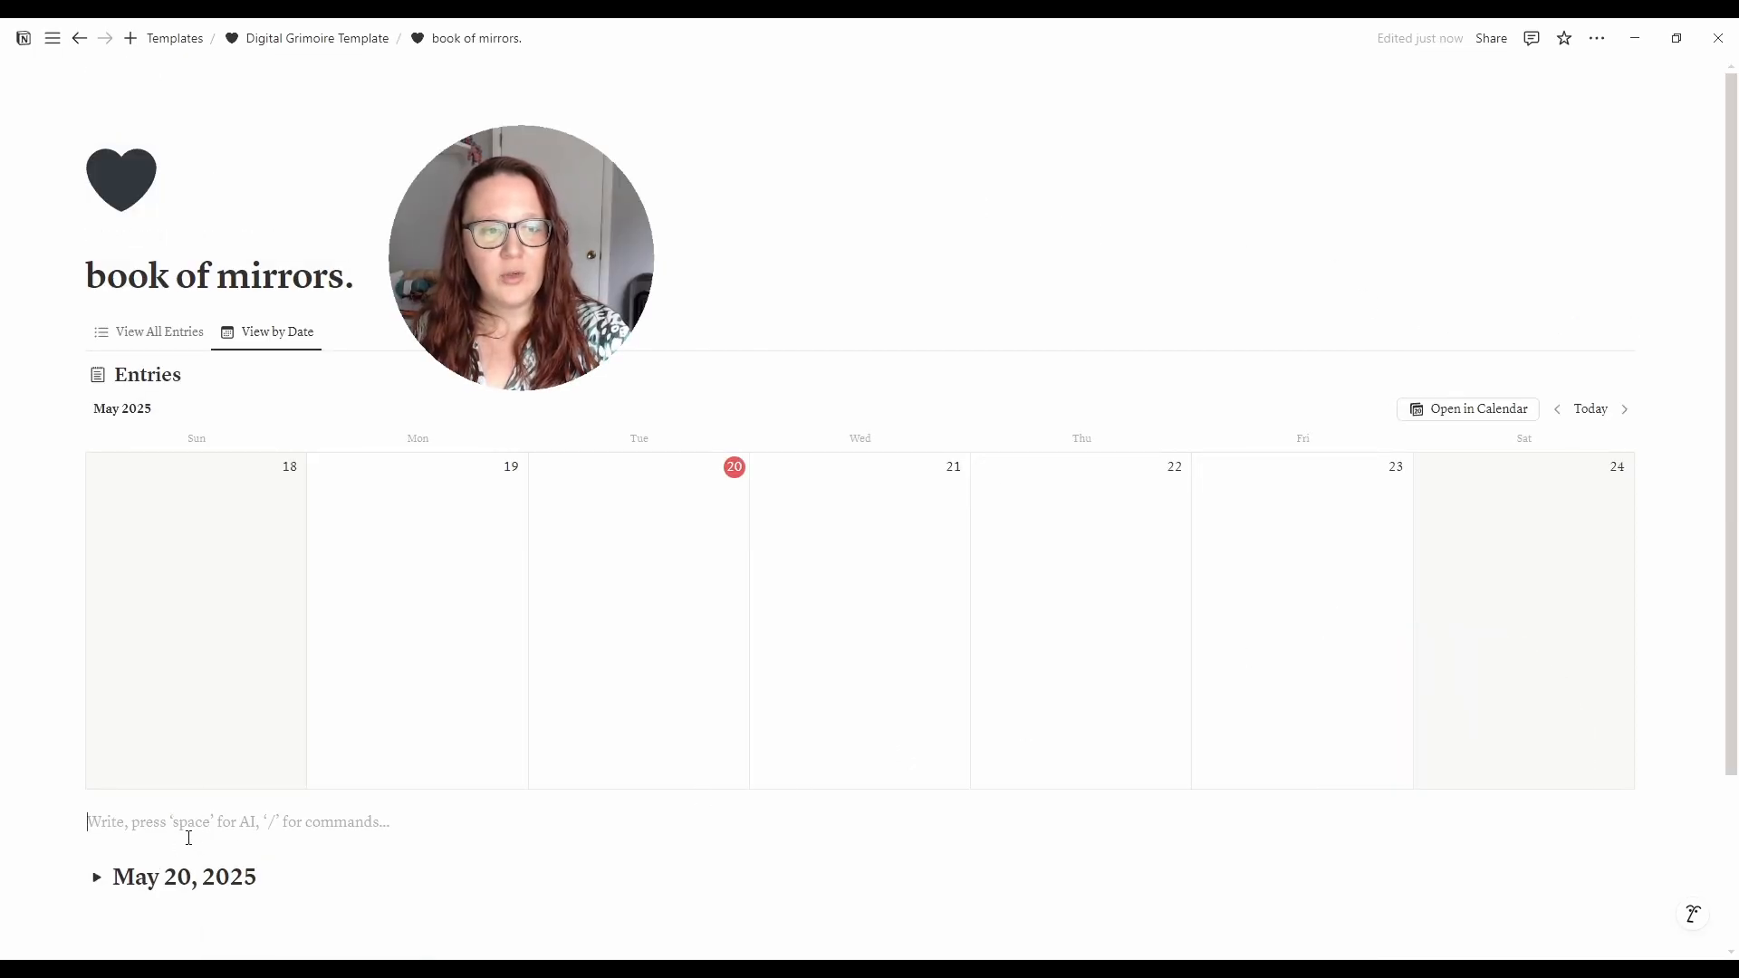
key(BackSpace)
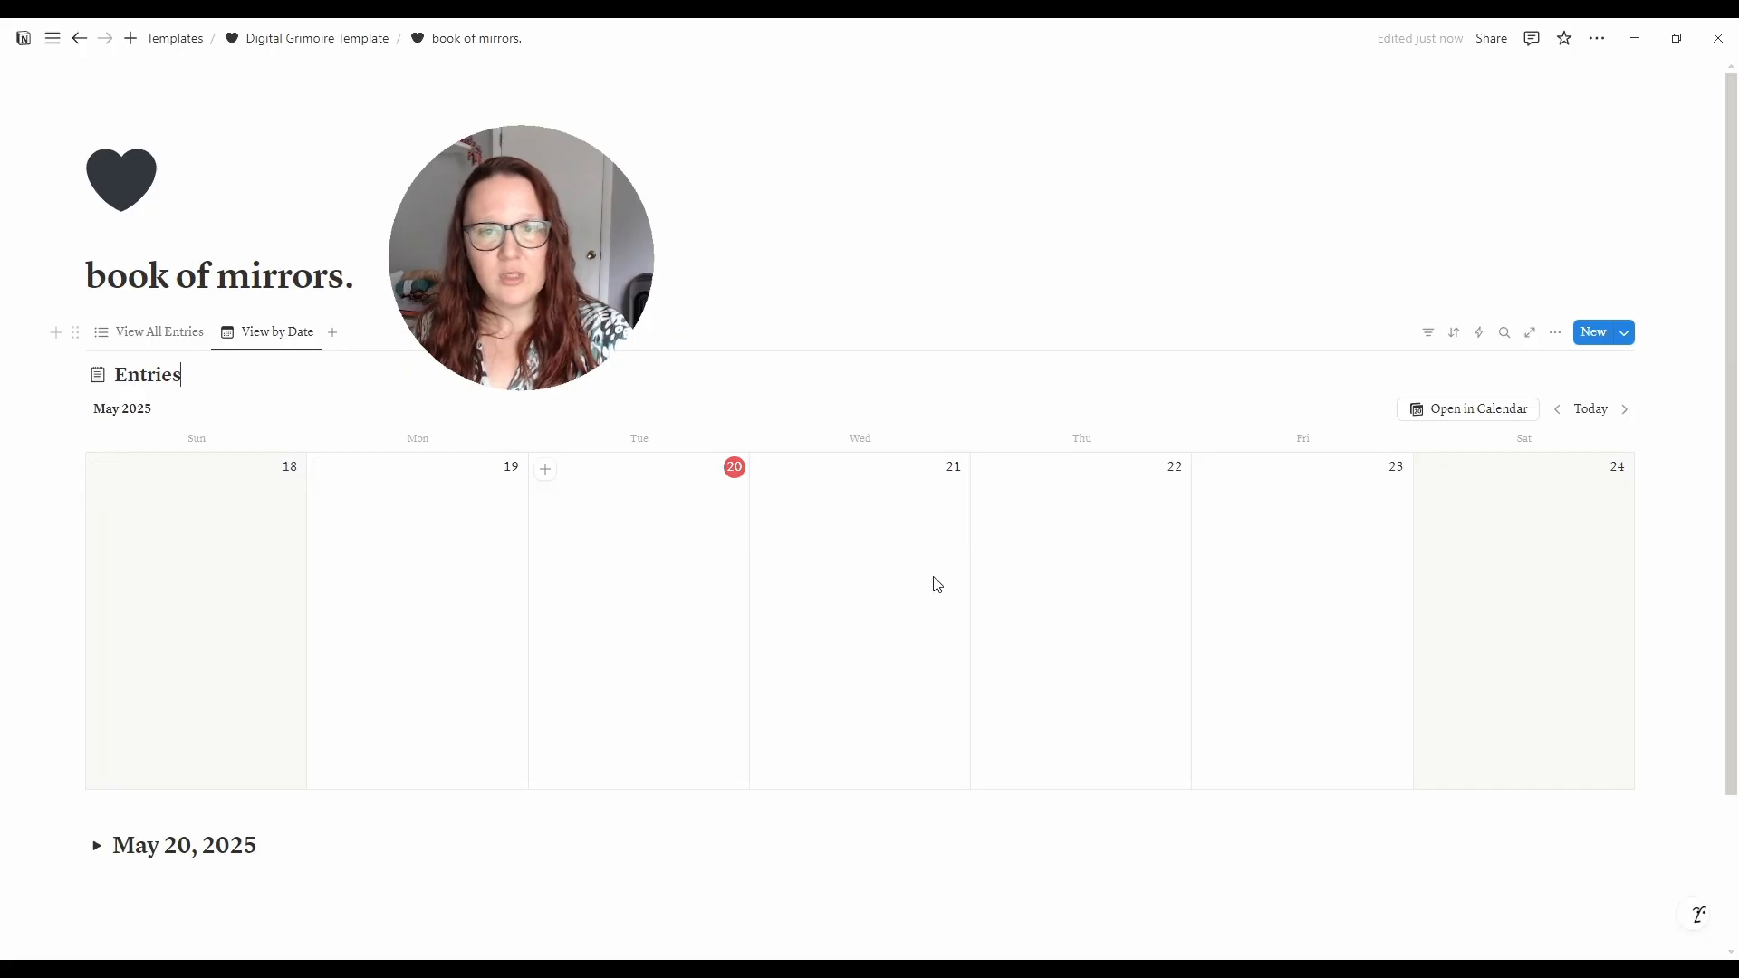
- Compare the View All Entries list with the View by Date calendar of the Entries database
click(164, 340)
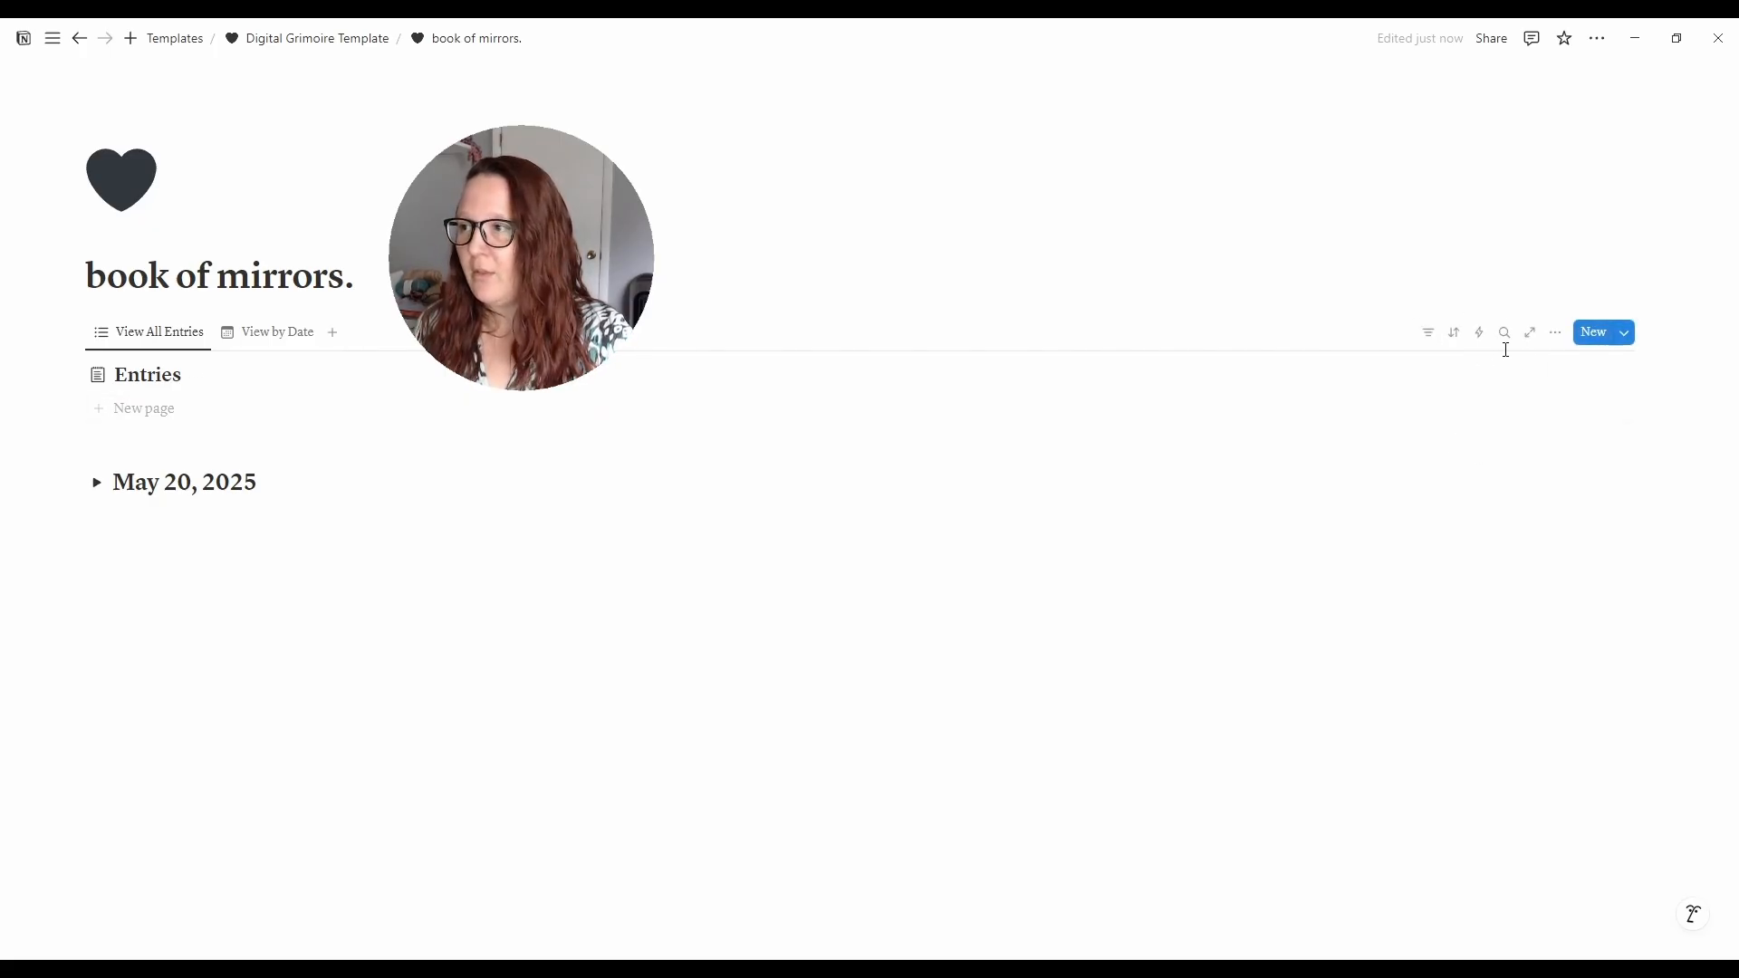
click(278, 338)
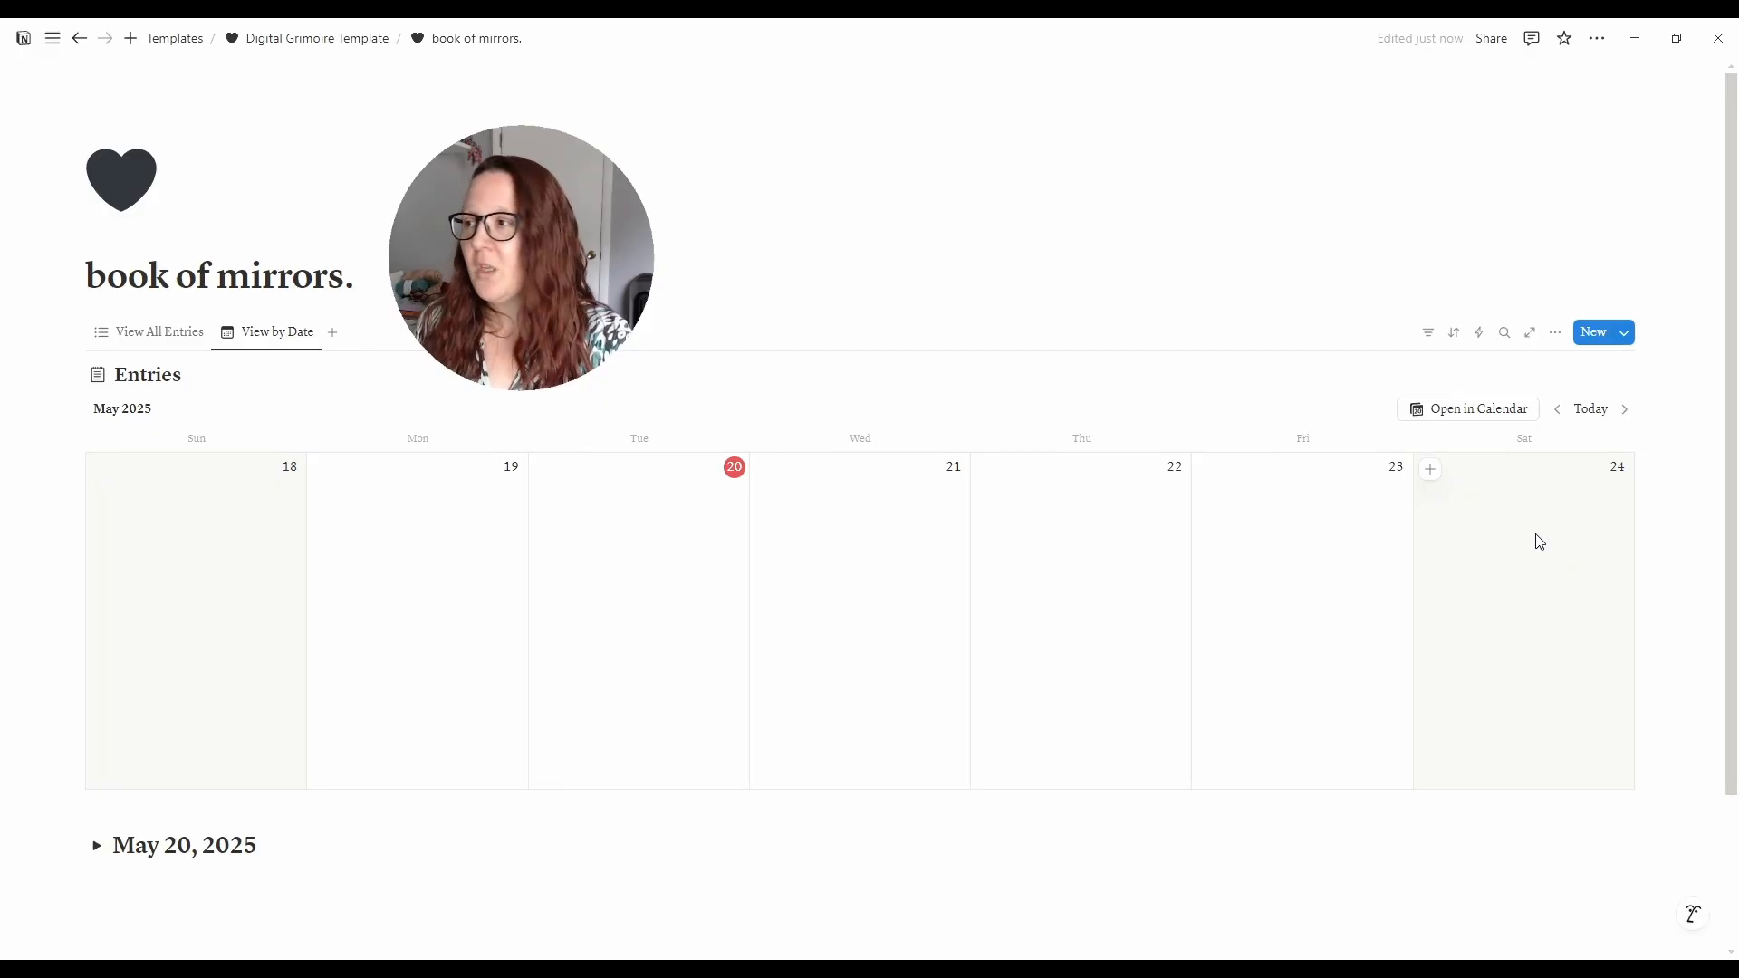
- Try the Month display for the View by Date calendar and return it to Week
click(1556, 335)
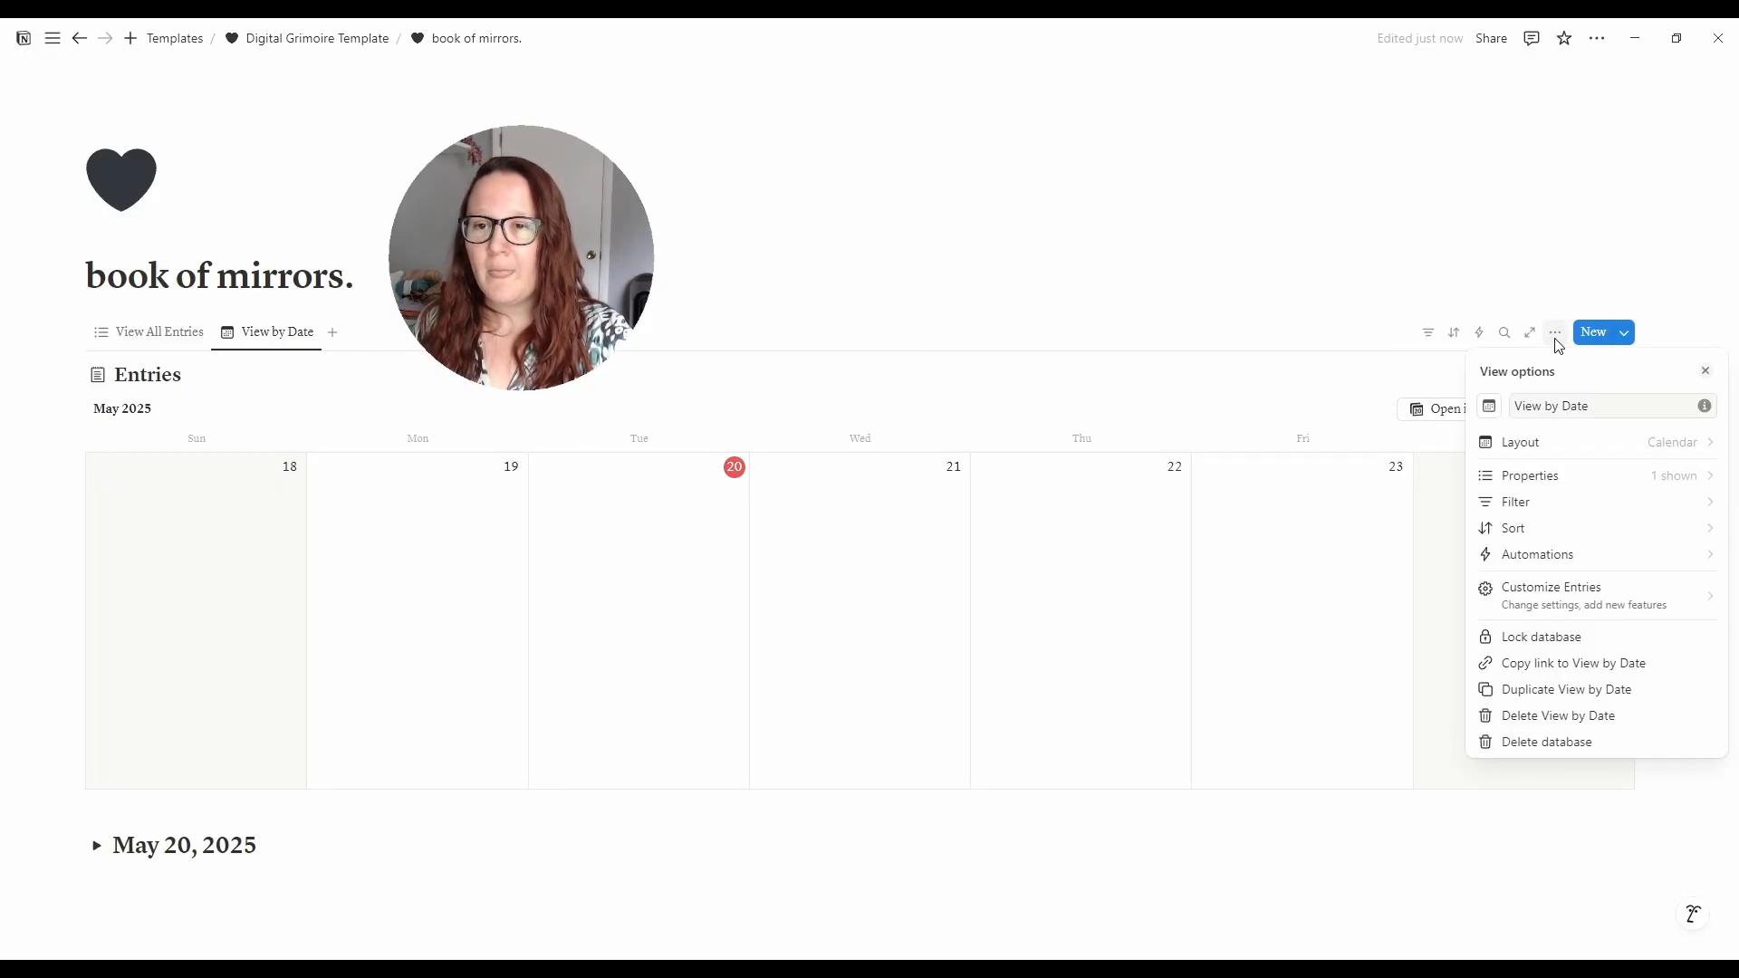
click(1541, 446)
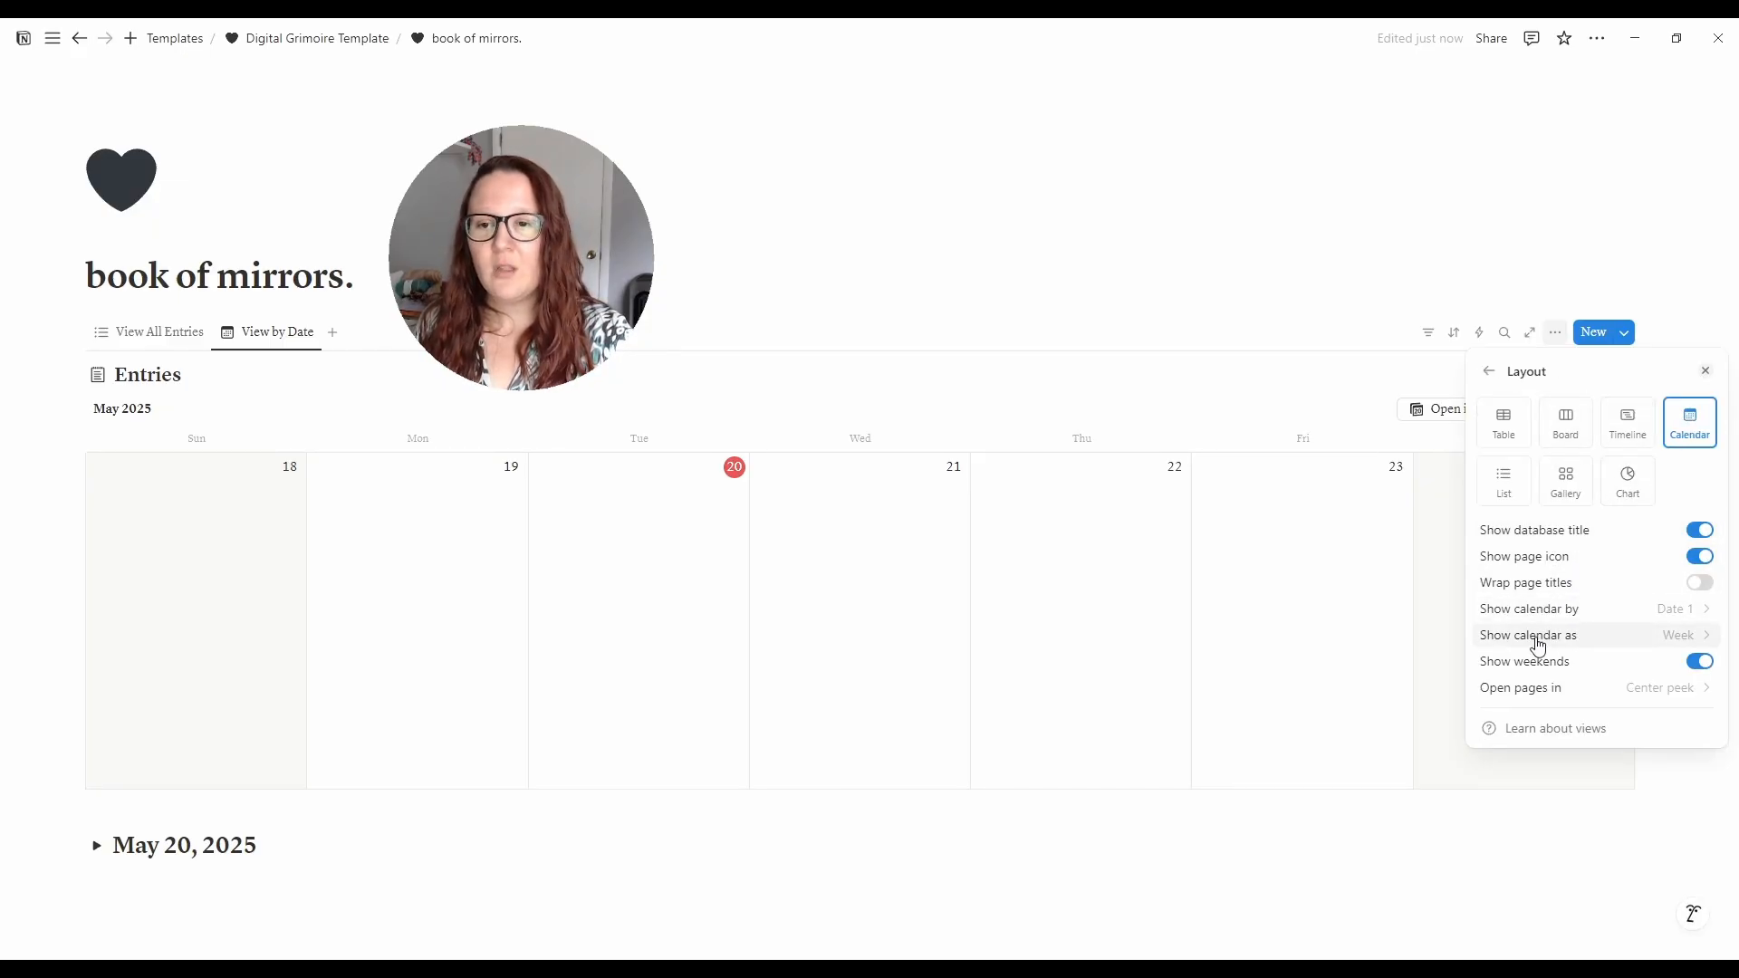
click(1644, 645)
click(1524, 665)
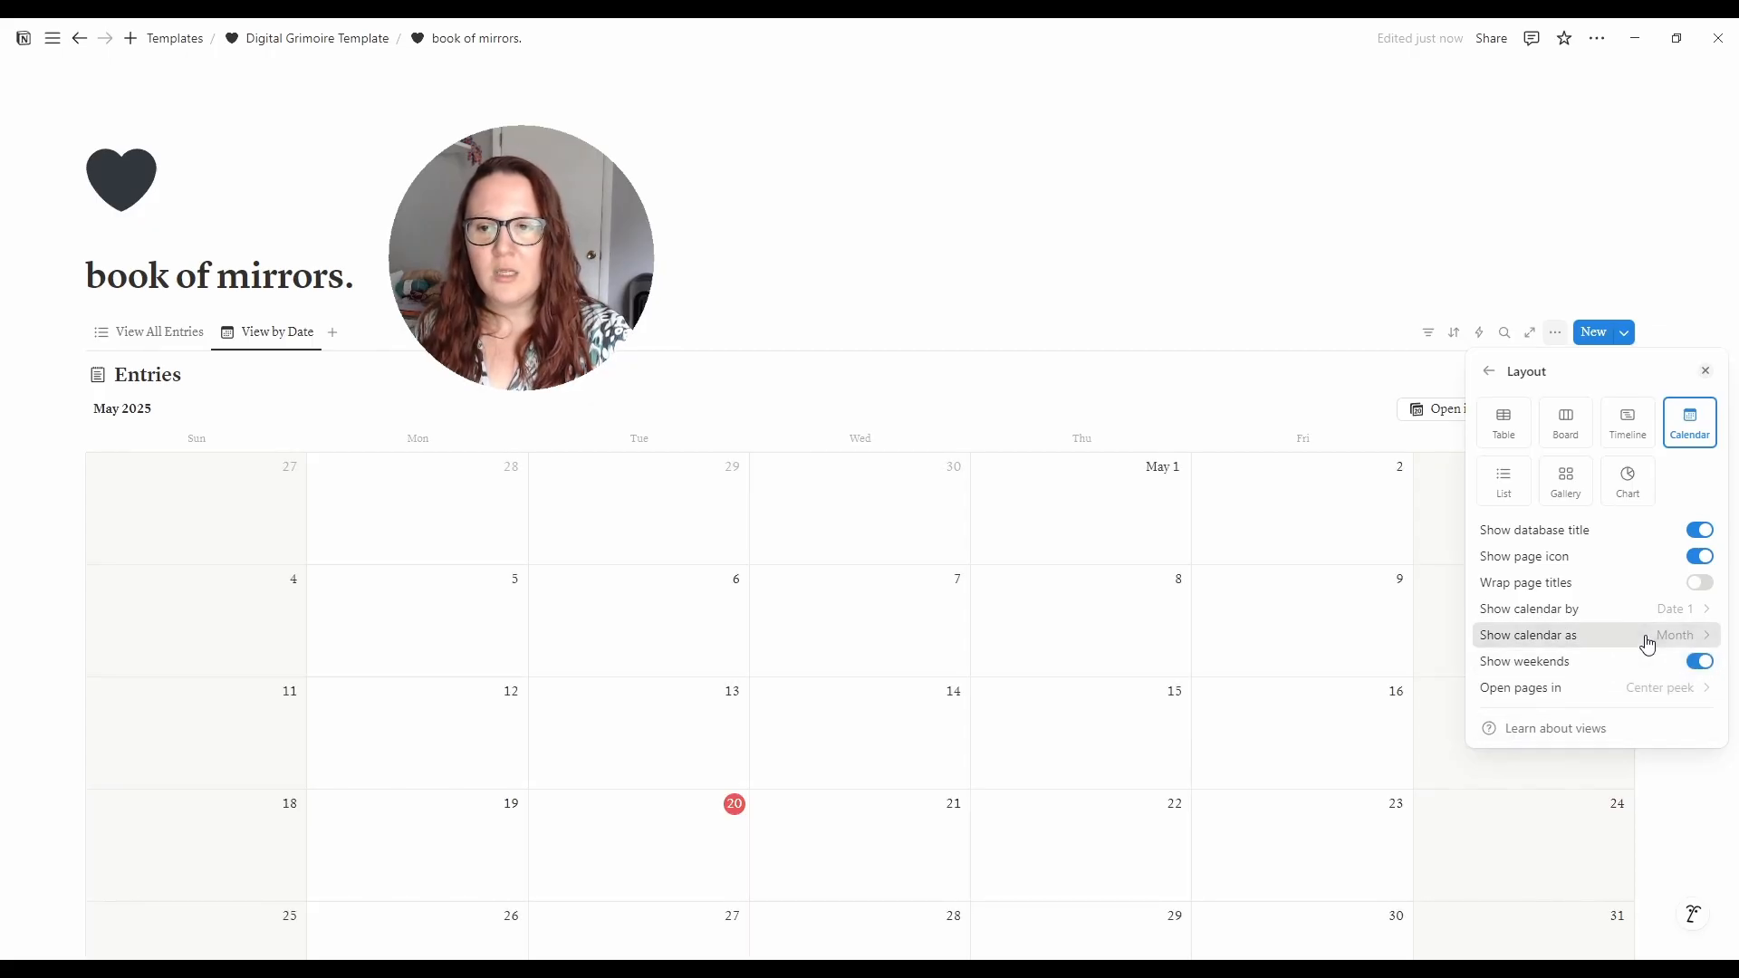
click(1541, 640)
click(1612, 685)
click(865, 845)
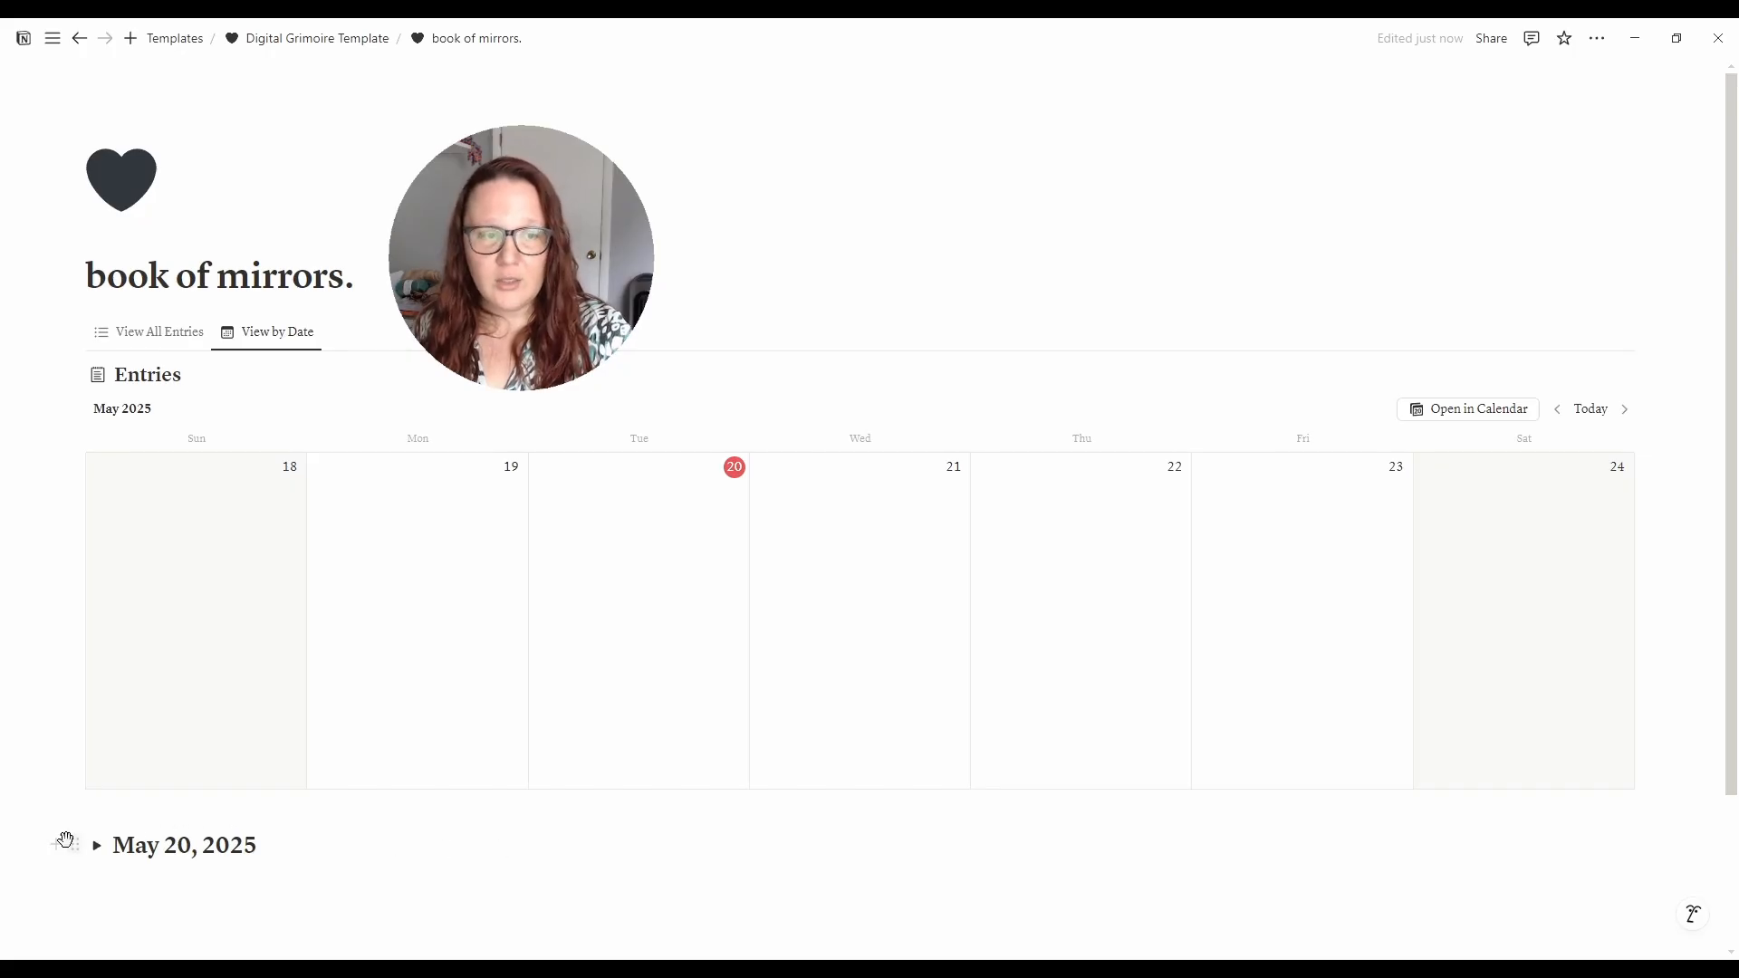
- Move the May 20, 2025 toggle onto Tuesday the 20th in the Entries calendar and tag the entry Divination
drag(75, 844, 656, 559)
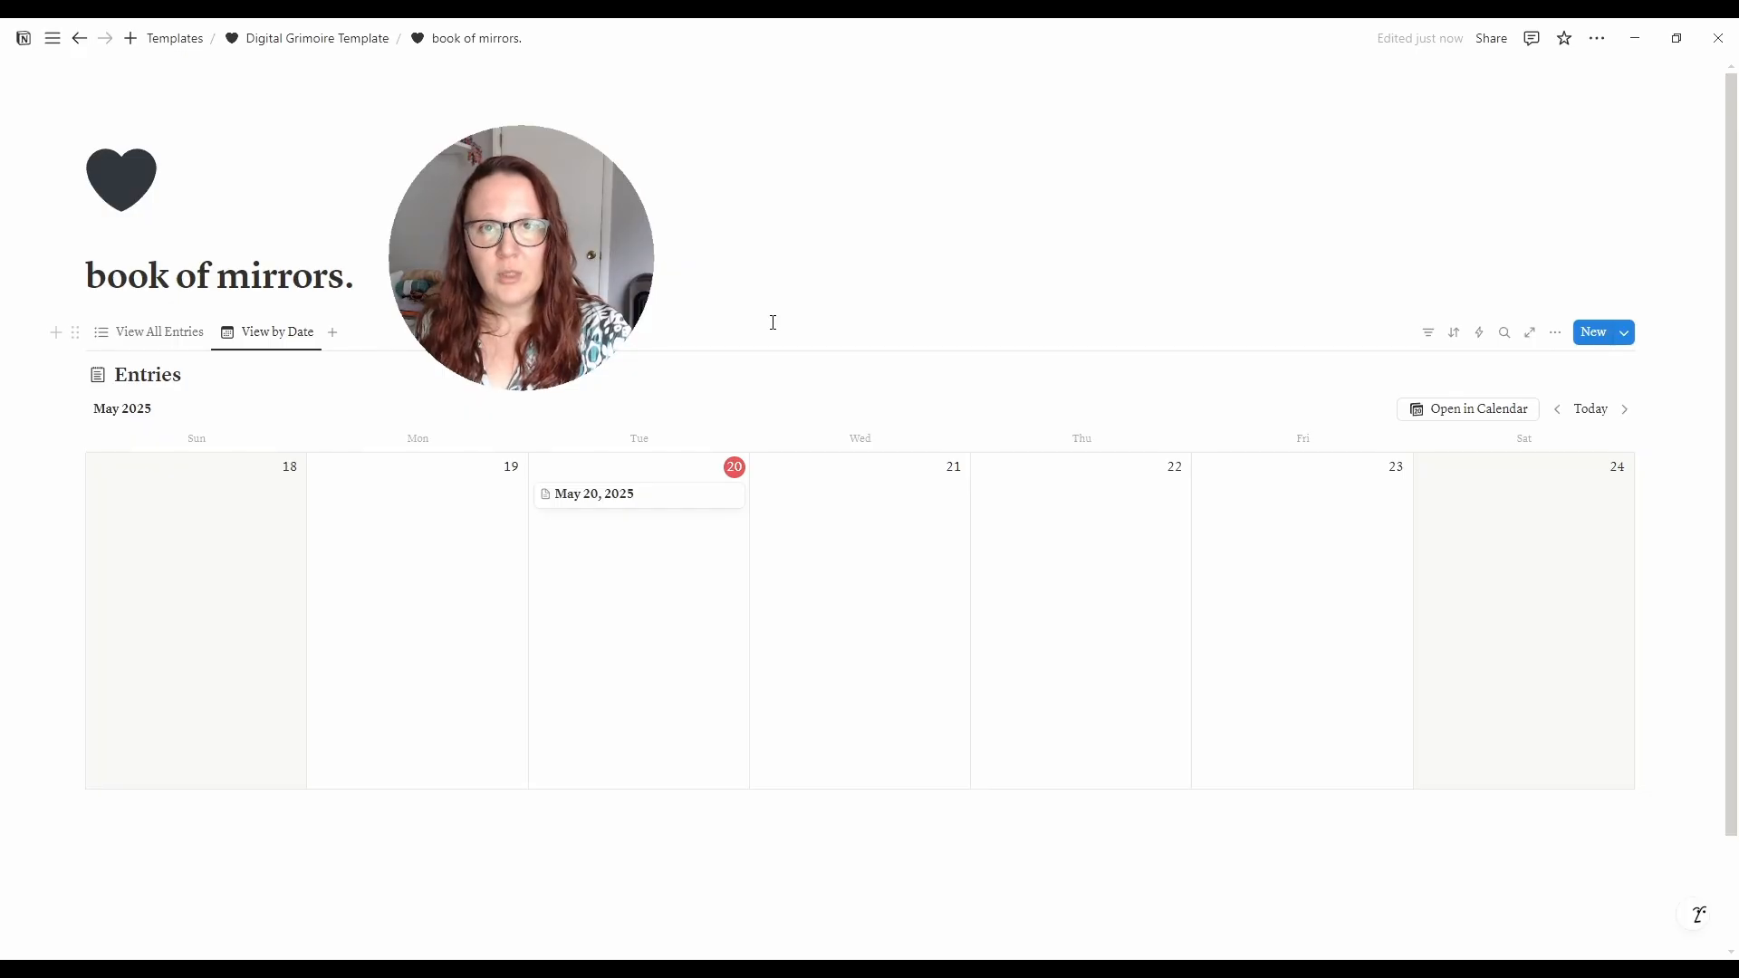
click(662, 504)
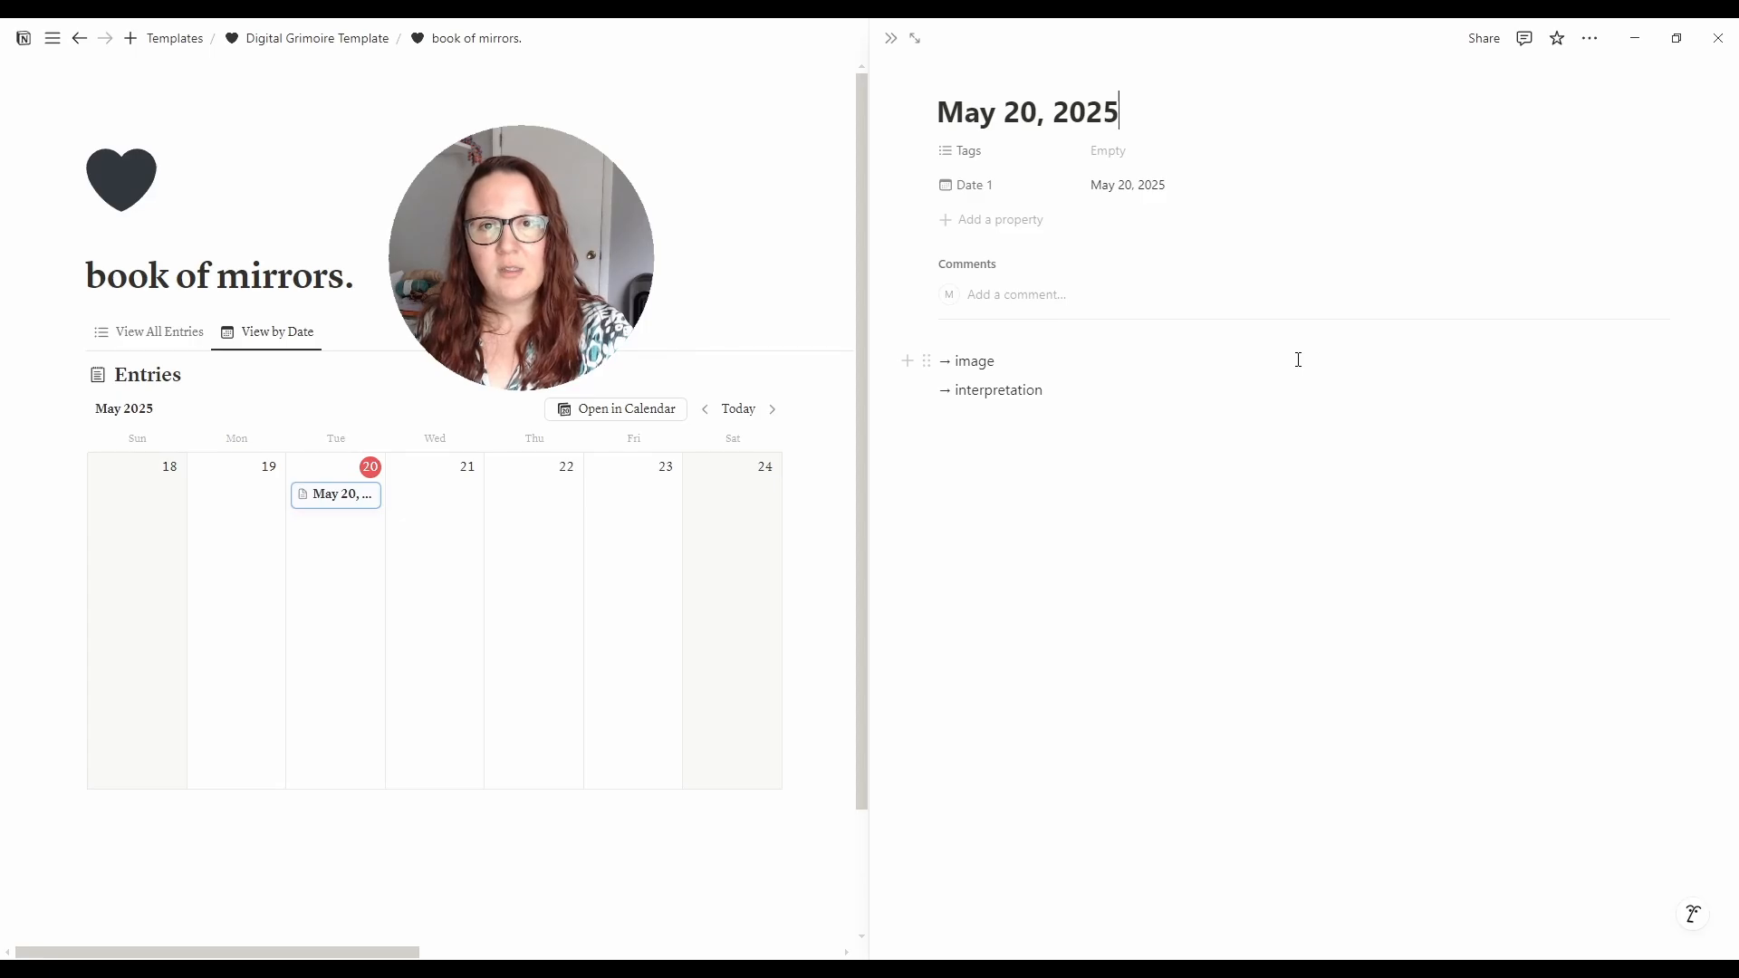
click(1139, 150)
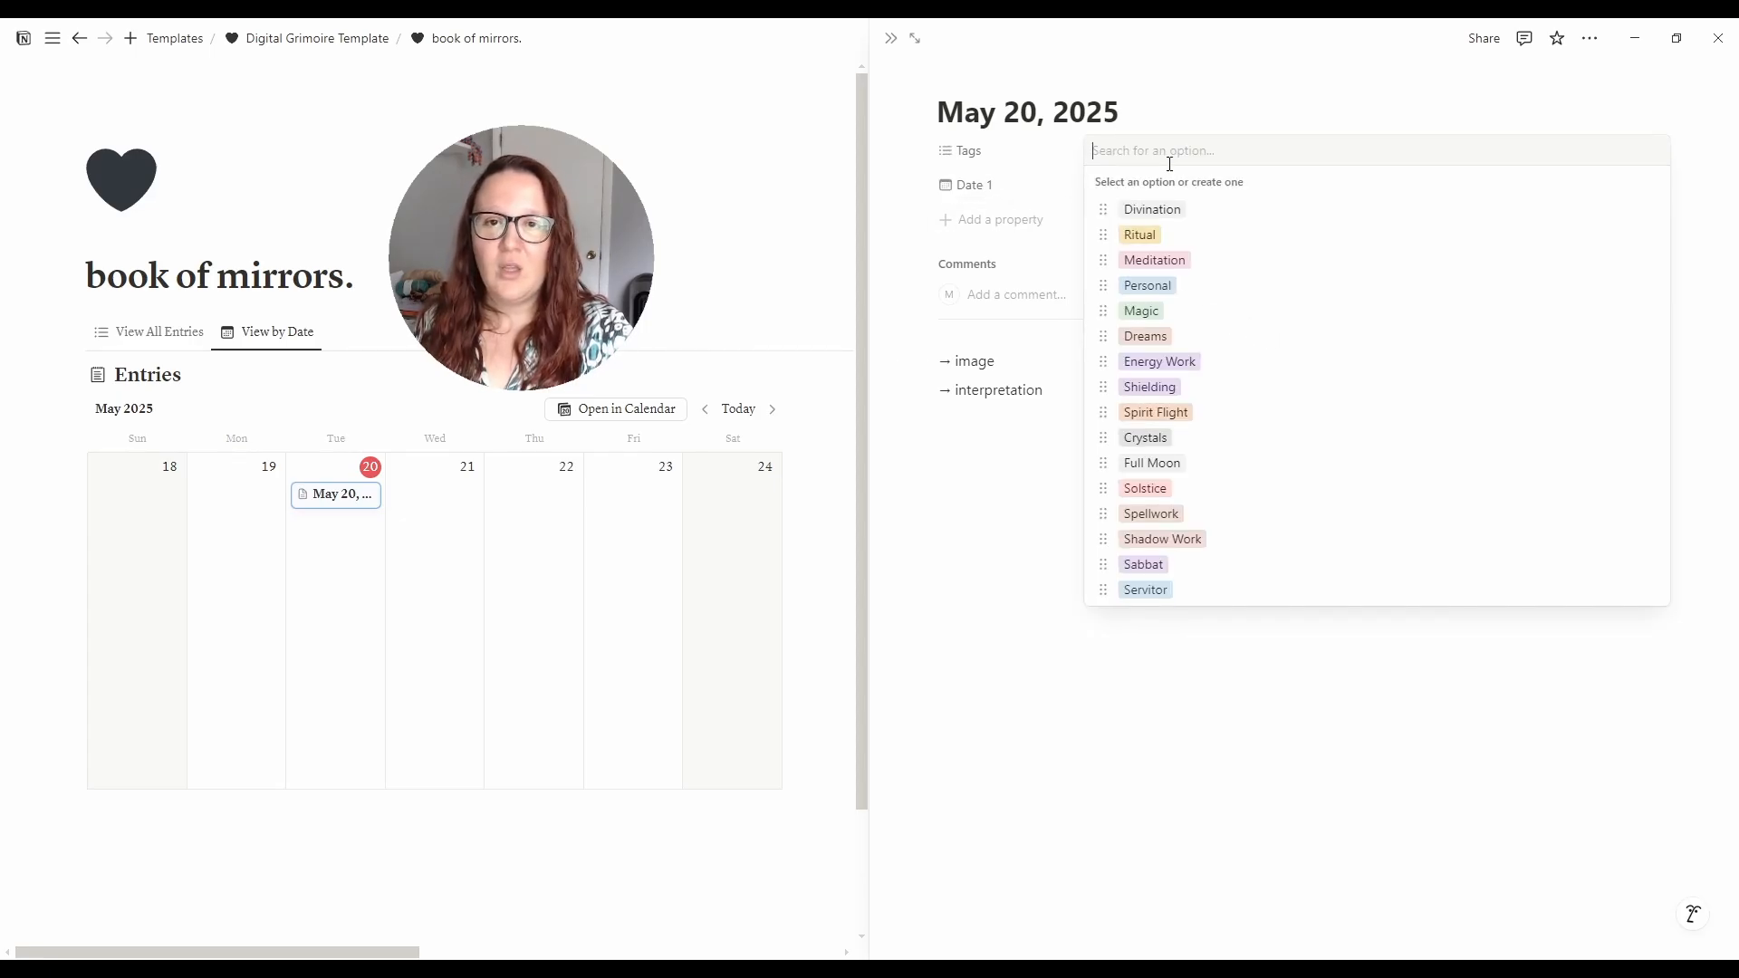
click(1171, 215)
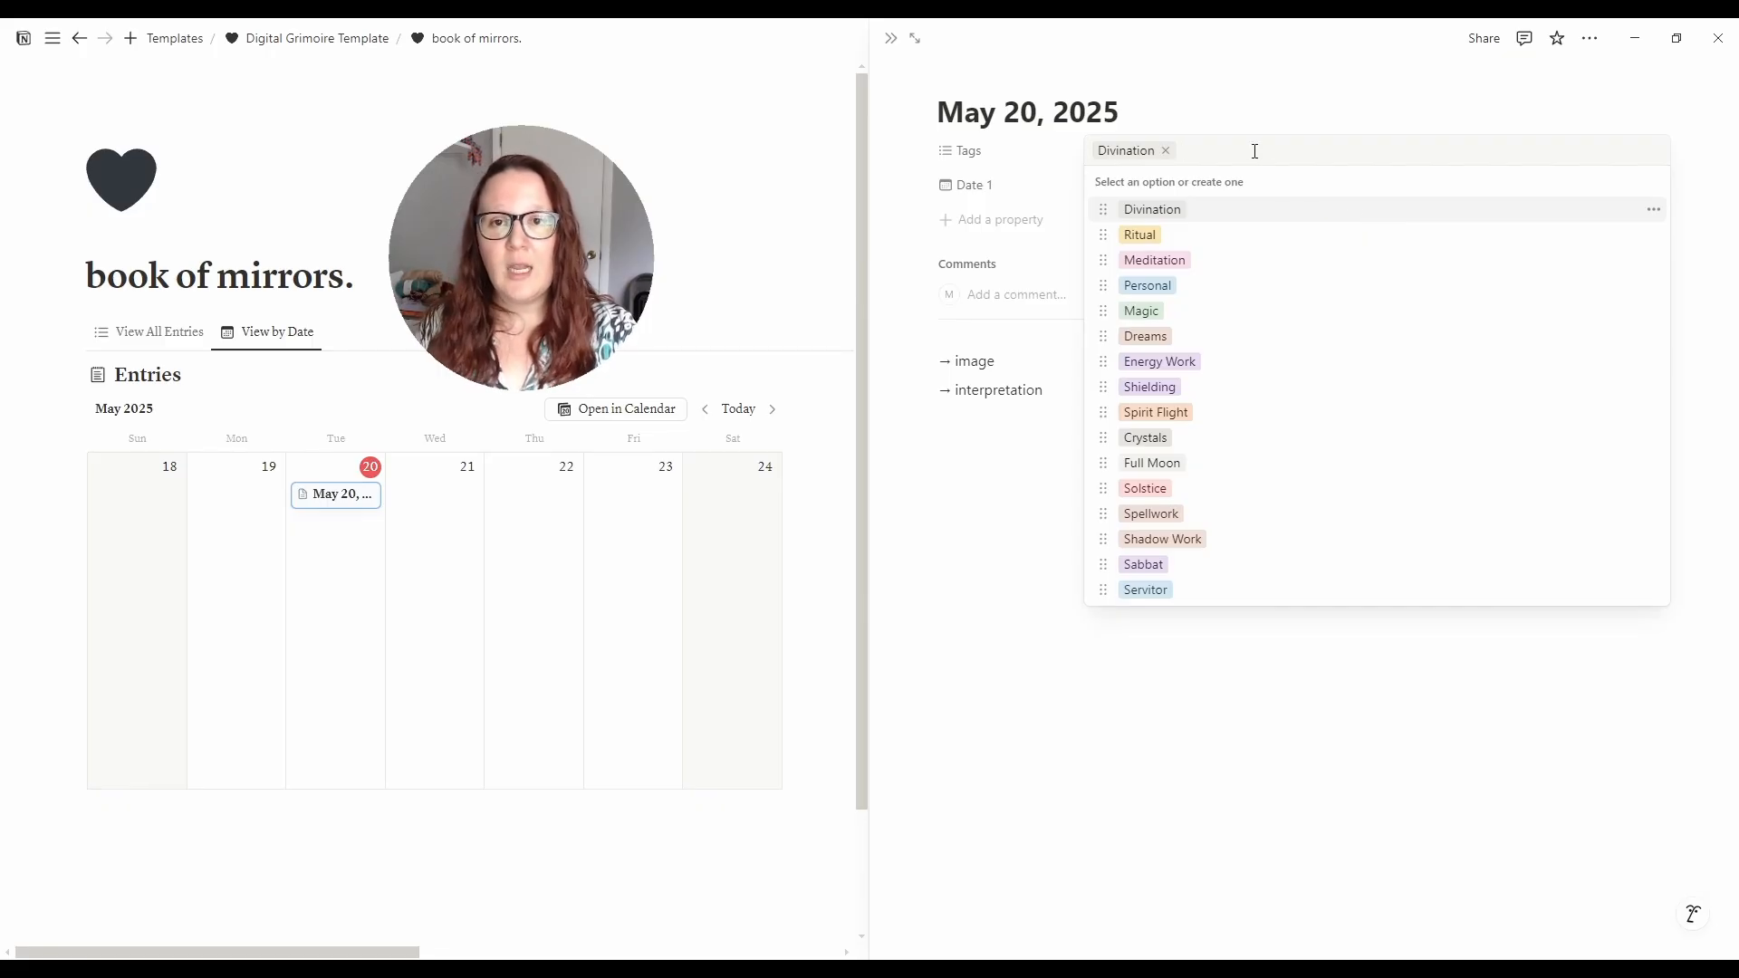
- Try entering "Type" as a new option in the entry's Tags property and clear the text without creating it
text(Type)
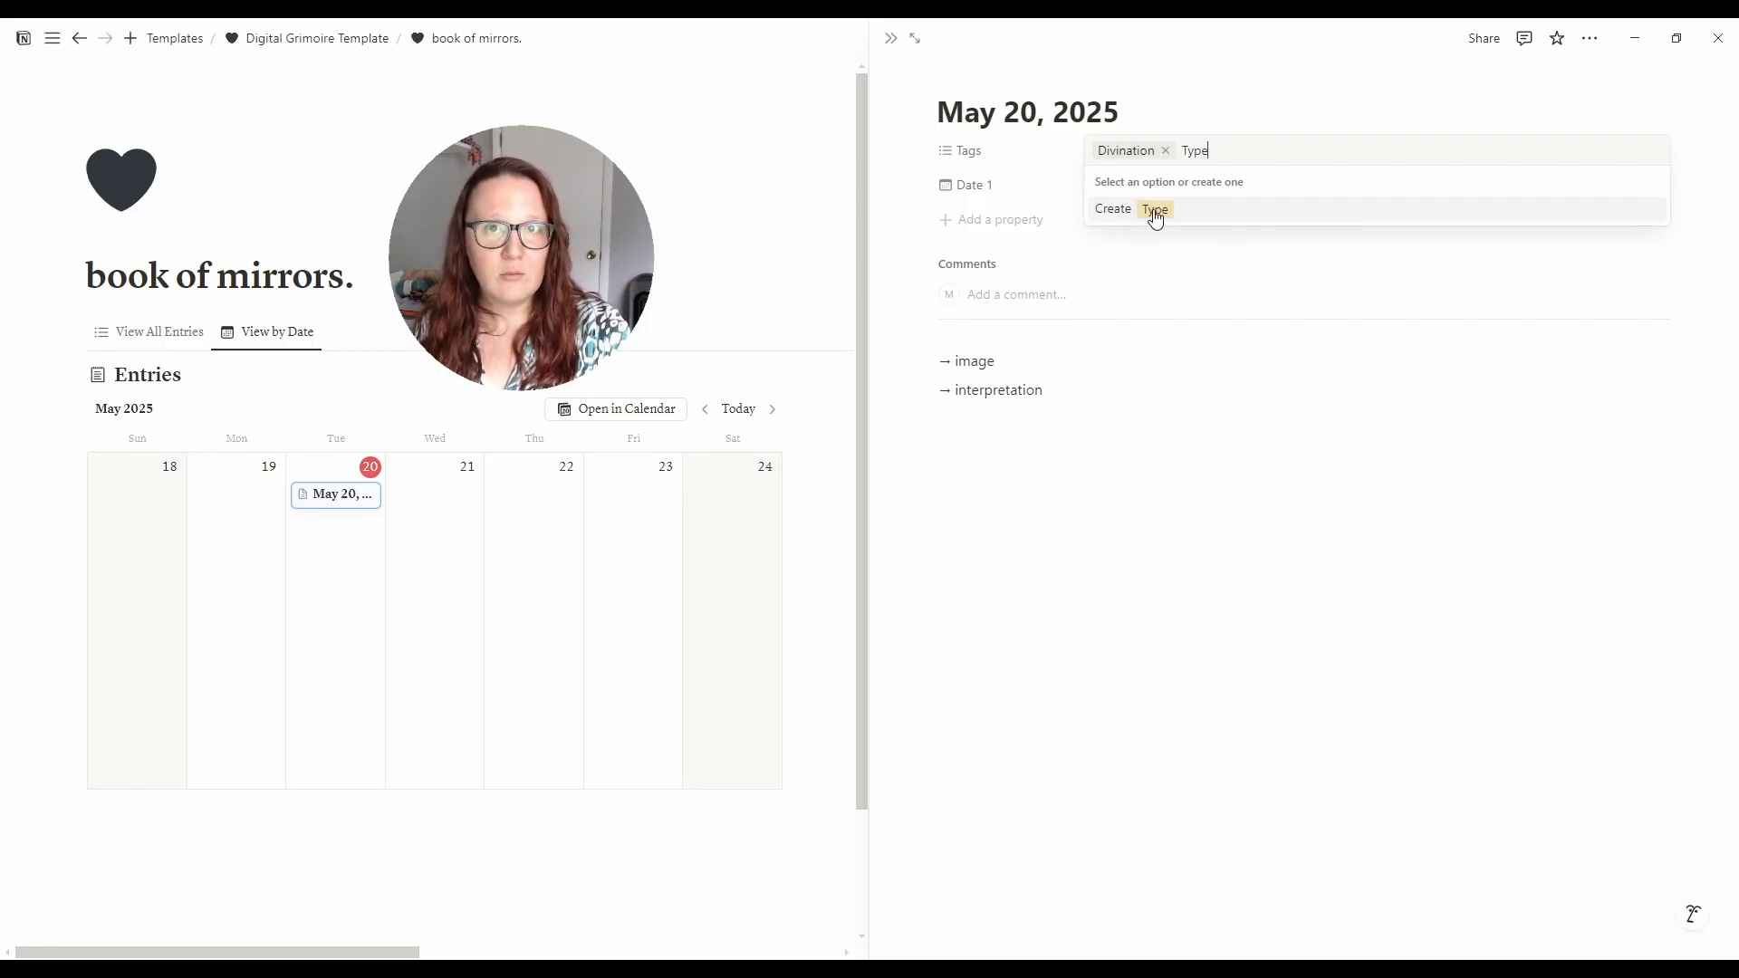
key(BackSpace)
key(BackSpace)
key(BackSpace)
key(BackSpace)
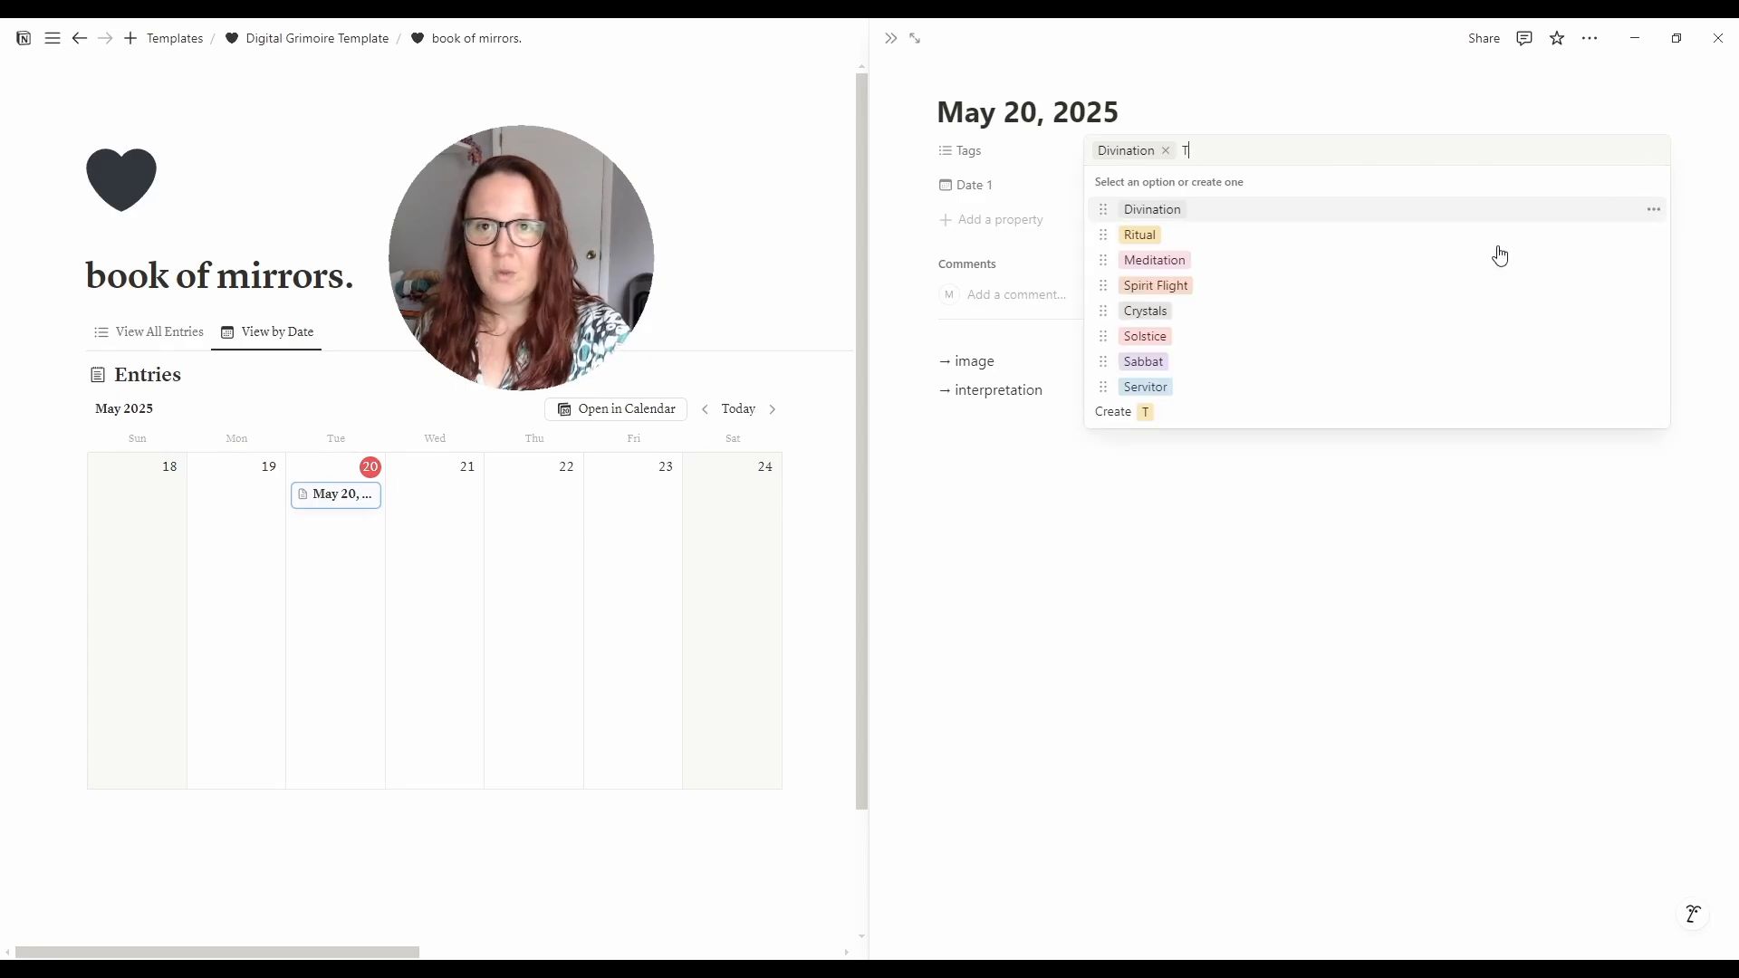
- Examine the rename, delete and color options of the Divination tag, leaving them as they are
click(1654, 212)
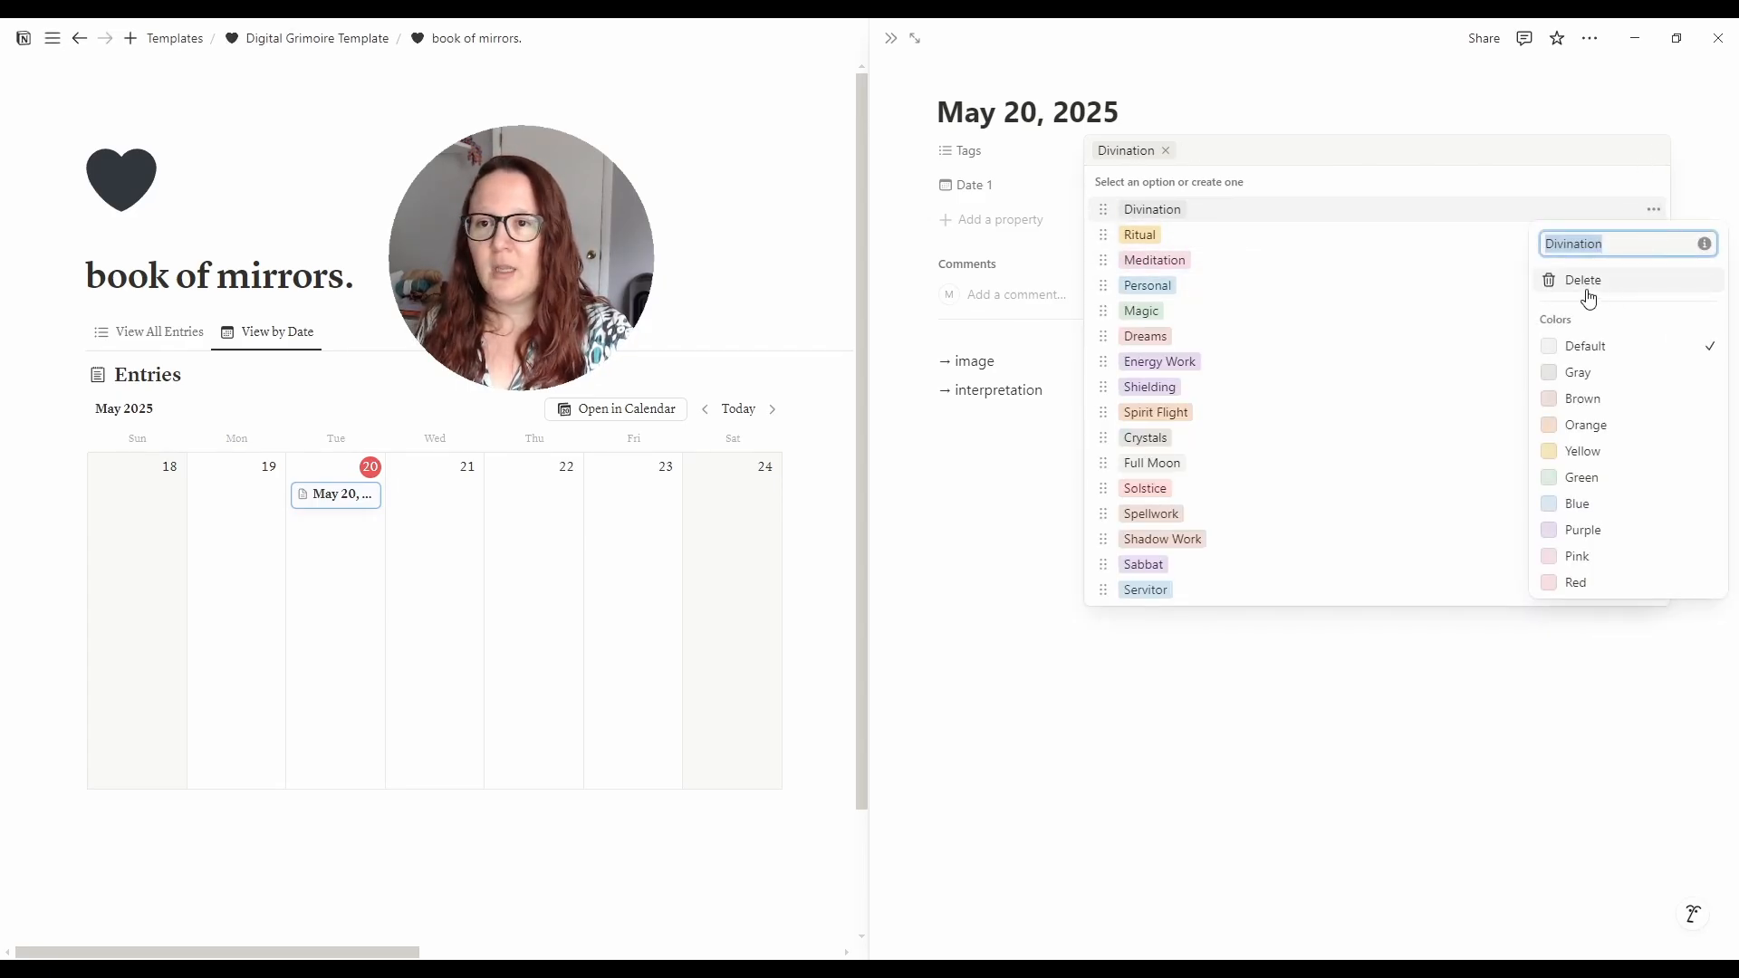
click(1276, 781)
click(1204, 655)
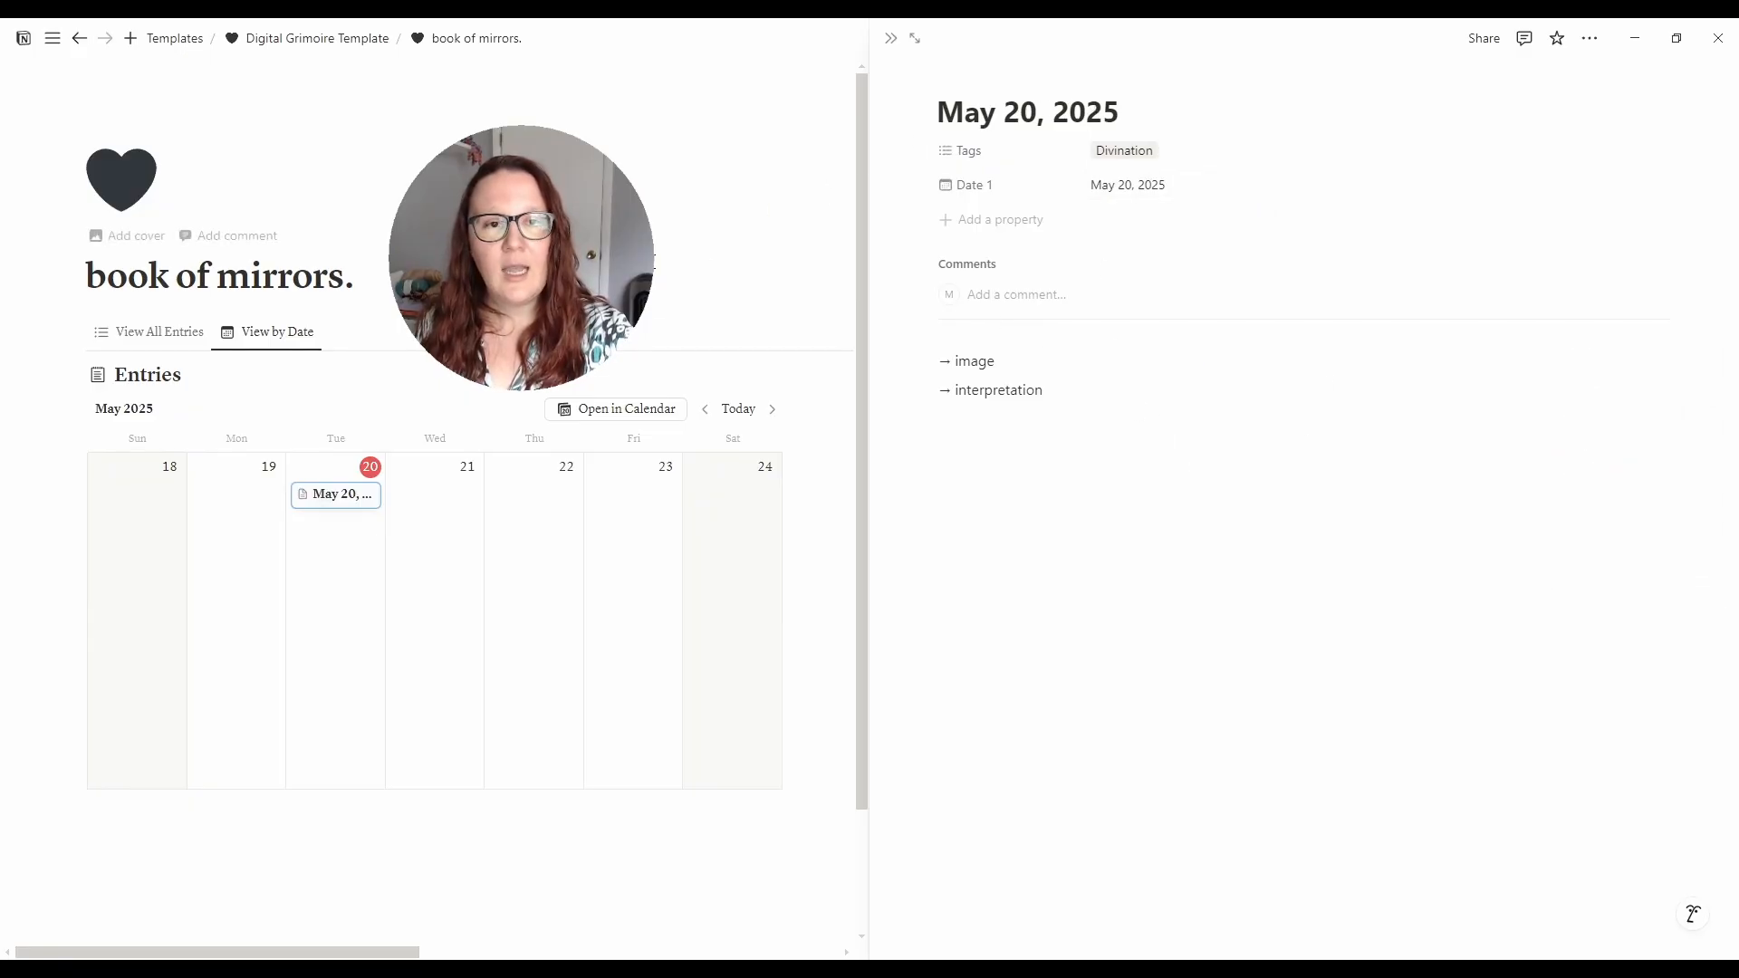
- Close the May 20, 2025 entry, check it in the View All Entries list and return to the View by Date calendar
click(892, 39)
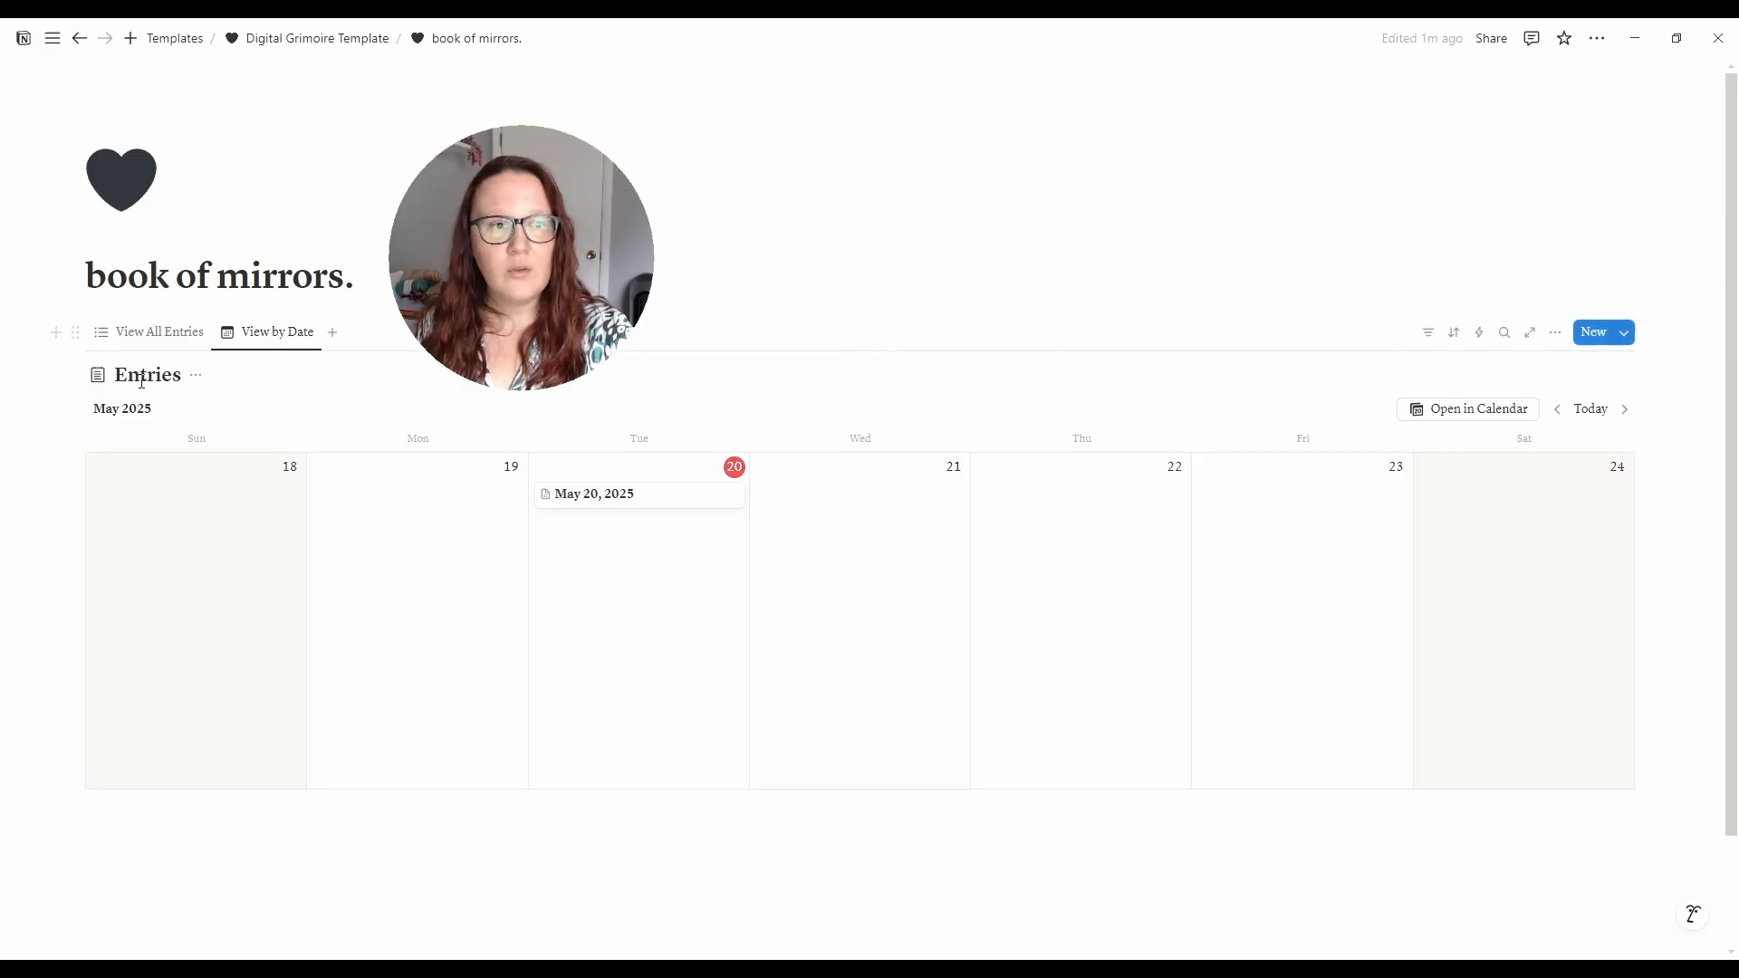
click(183, 338)
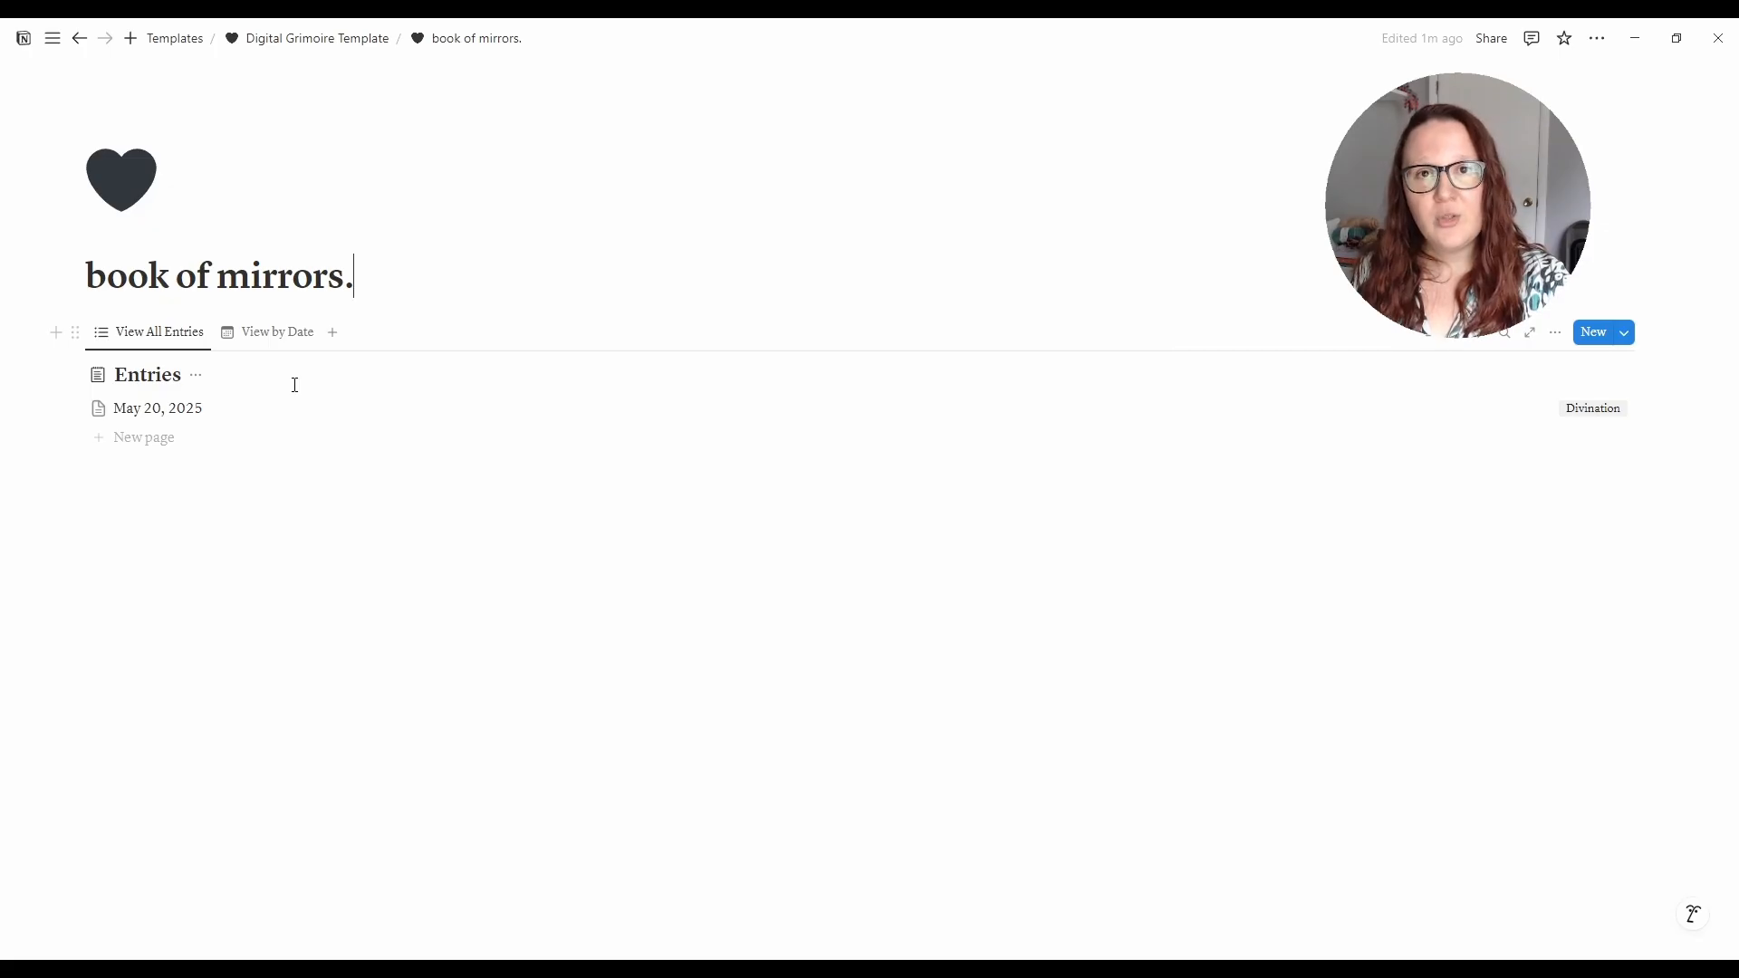
click(276, 334)
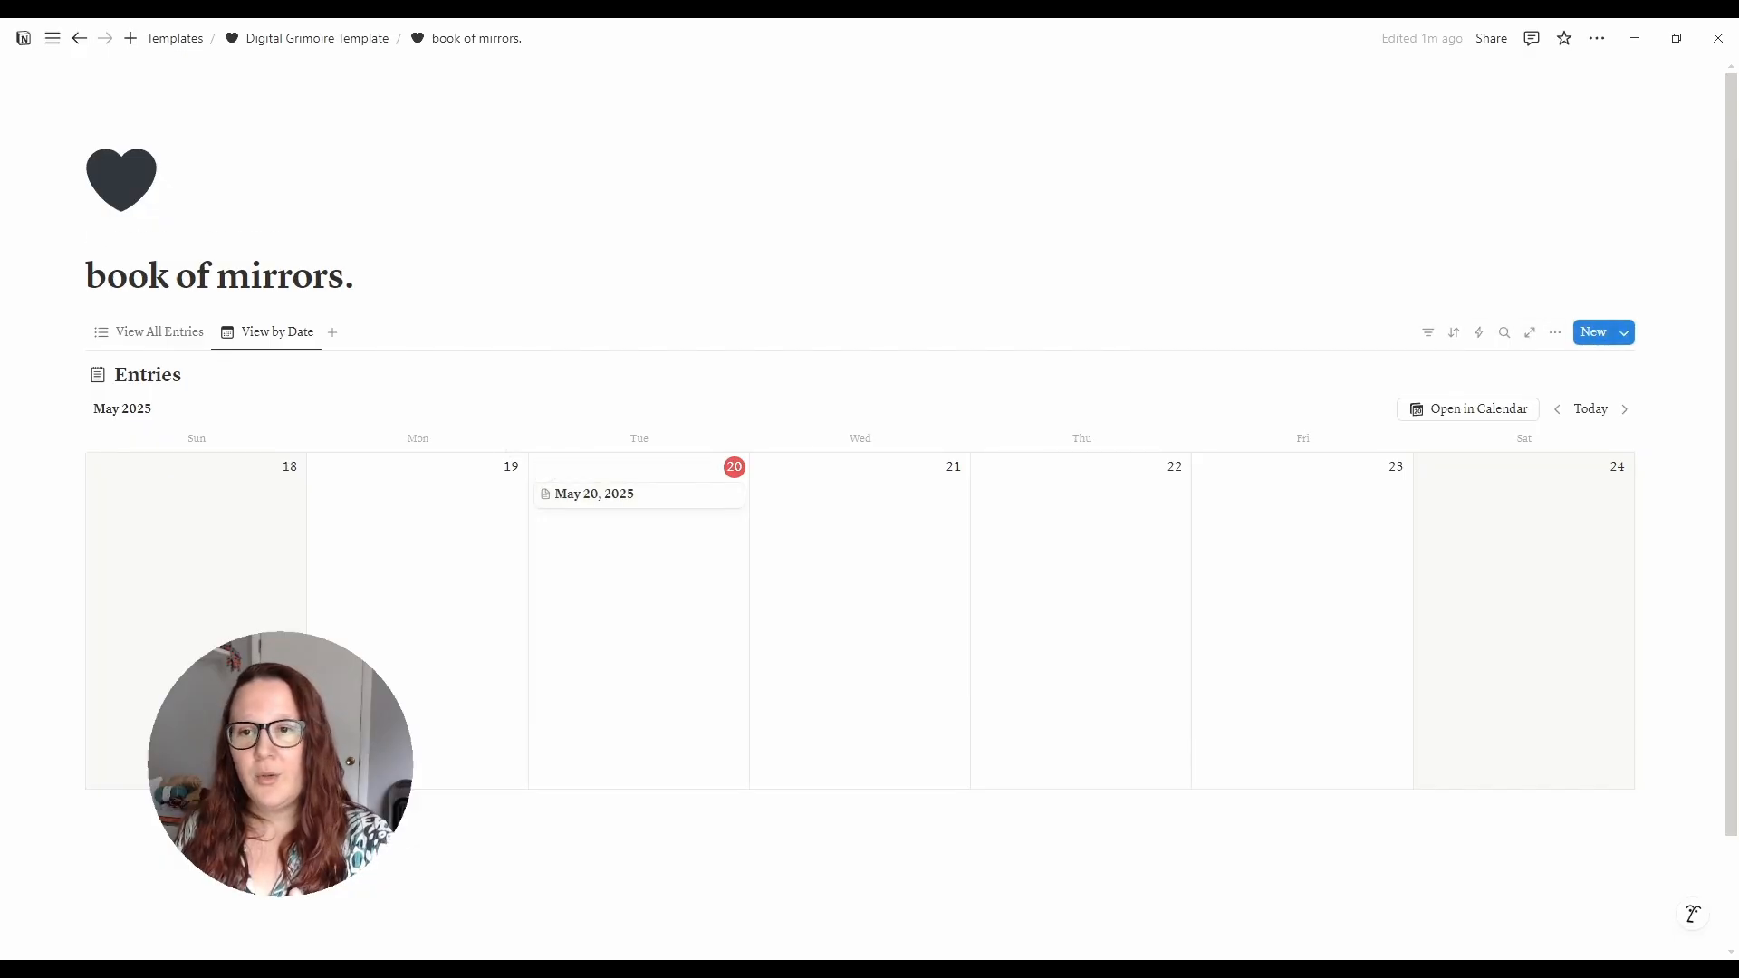
- Create an entry titled "Clear Quartz Experiment" on Tuesday the 20th in the Entries calendar and tag it Crystals and Meditation
click(546, 469)
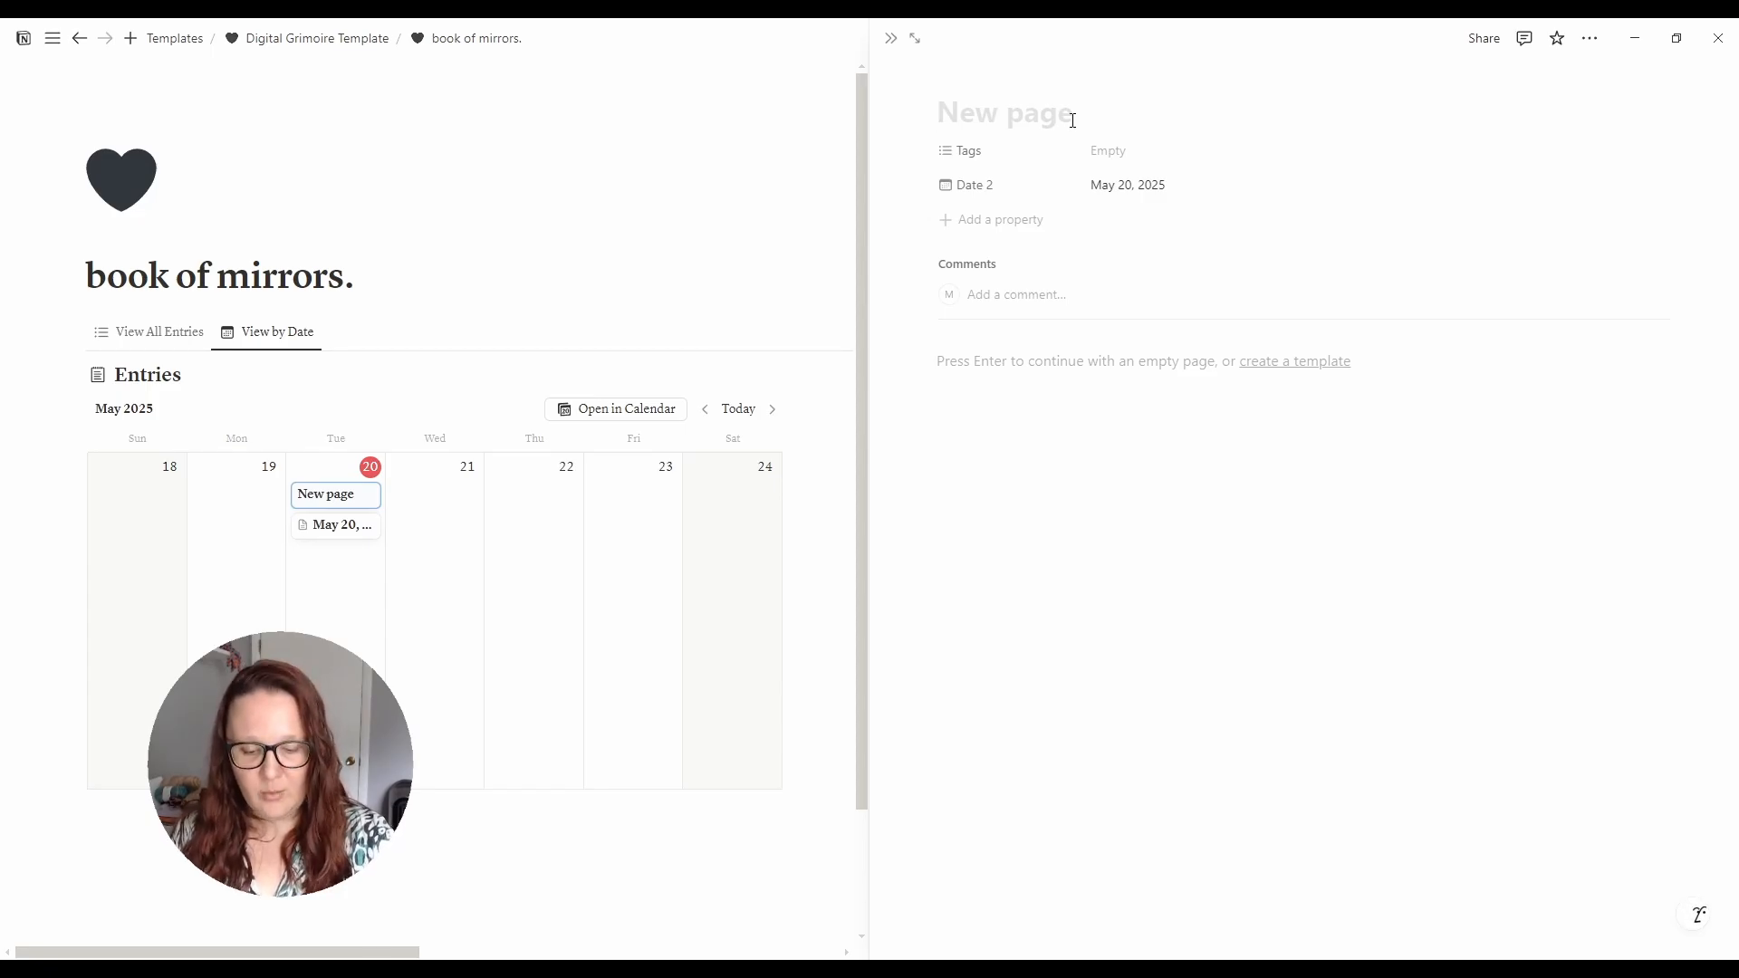
text(Clear Quartz Experiment)
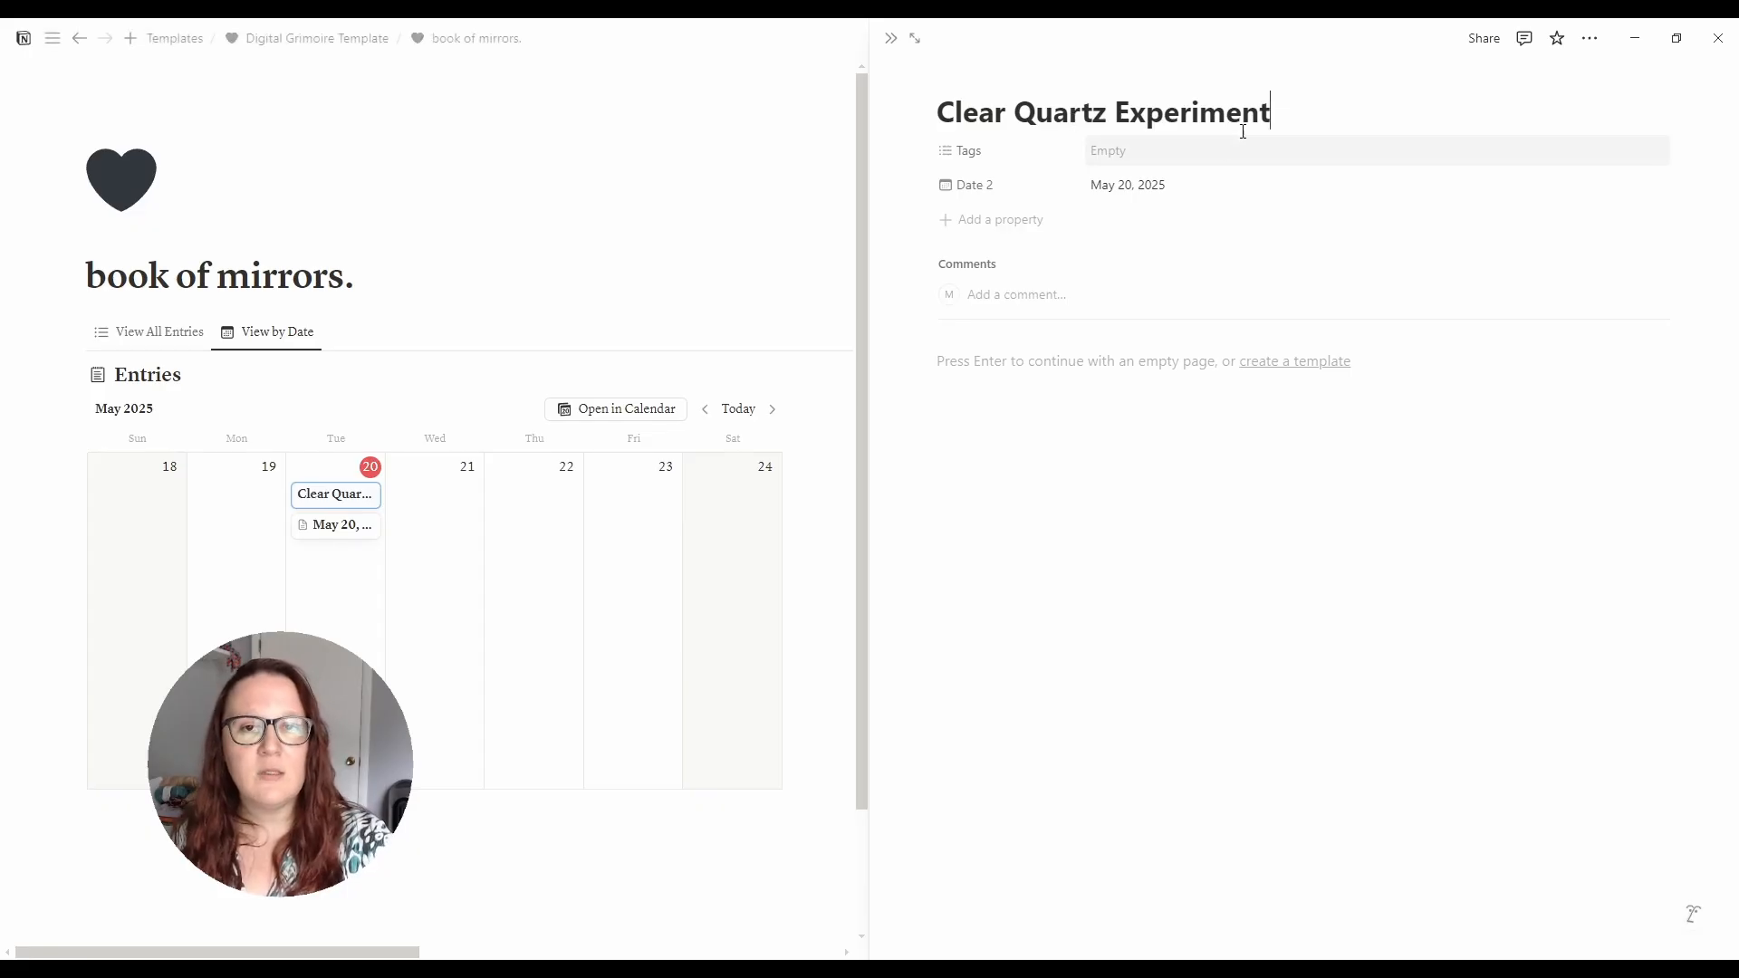
click(1142, 152)
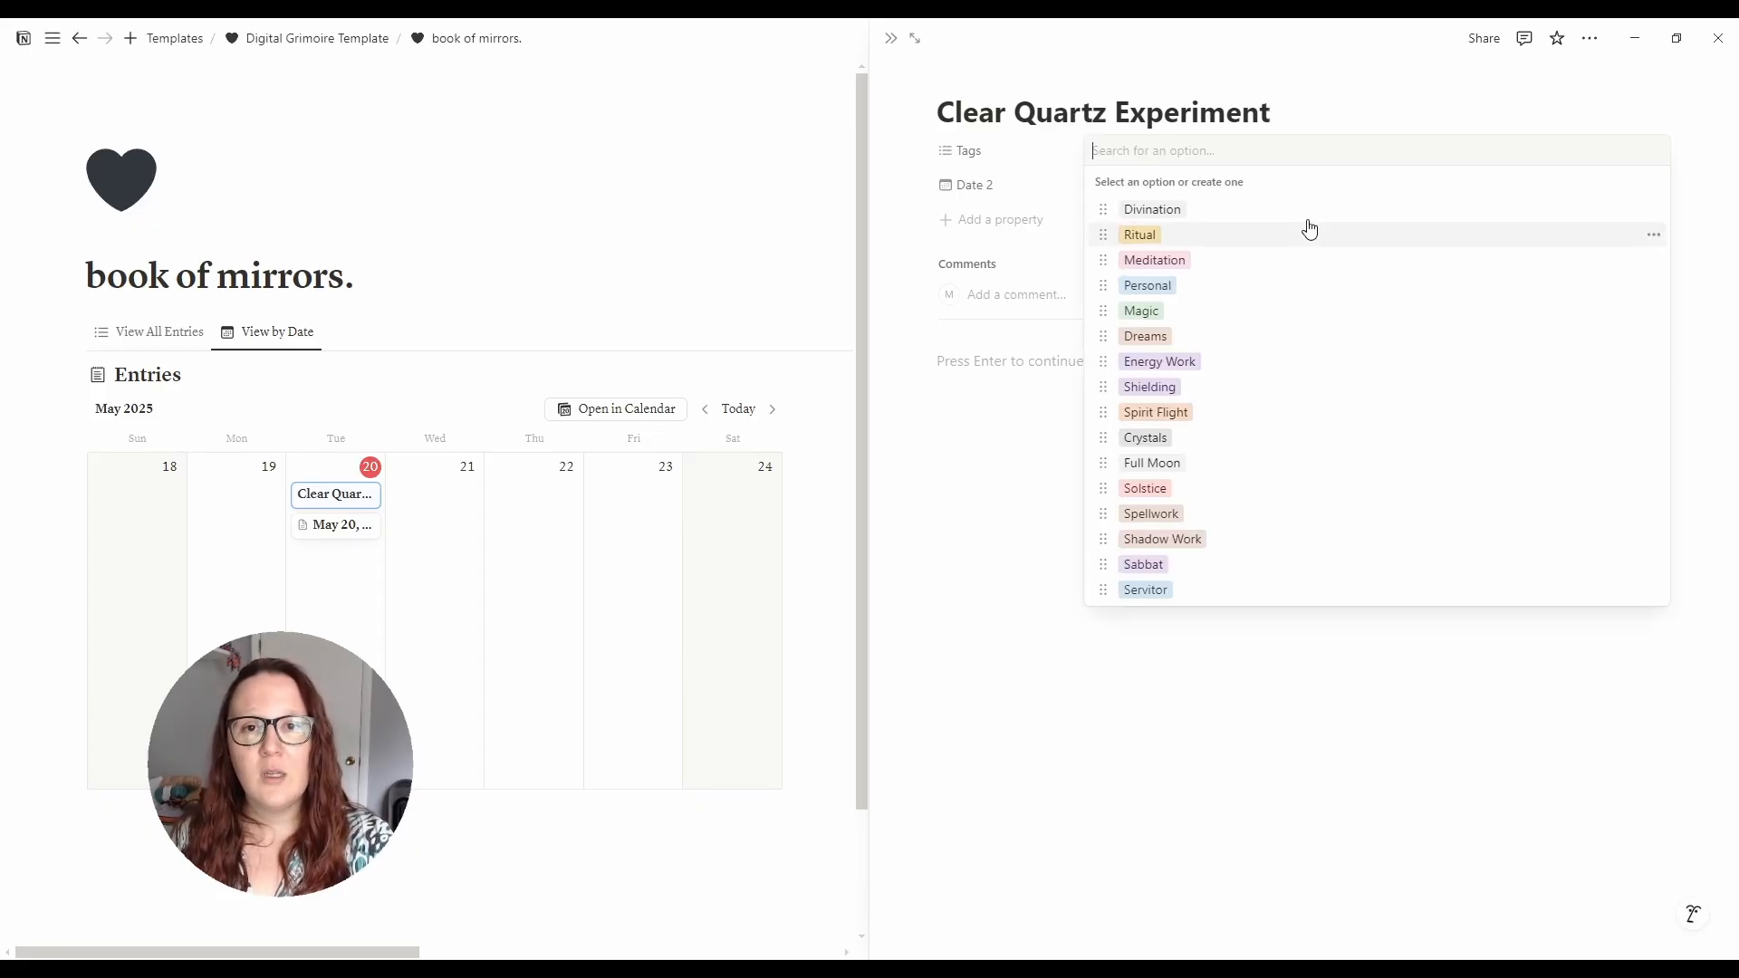
click(1147, 438)
click(1175, 261)
- Write "Your entry goes here!" in the body of the Clear Quartz Experiment entry
click(997, 372)
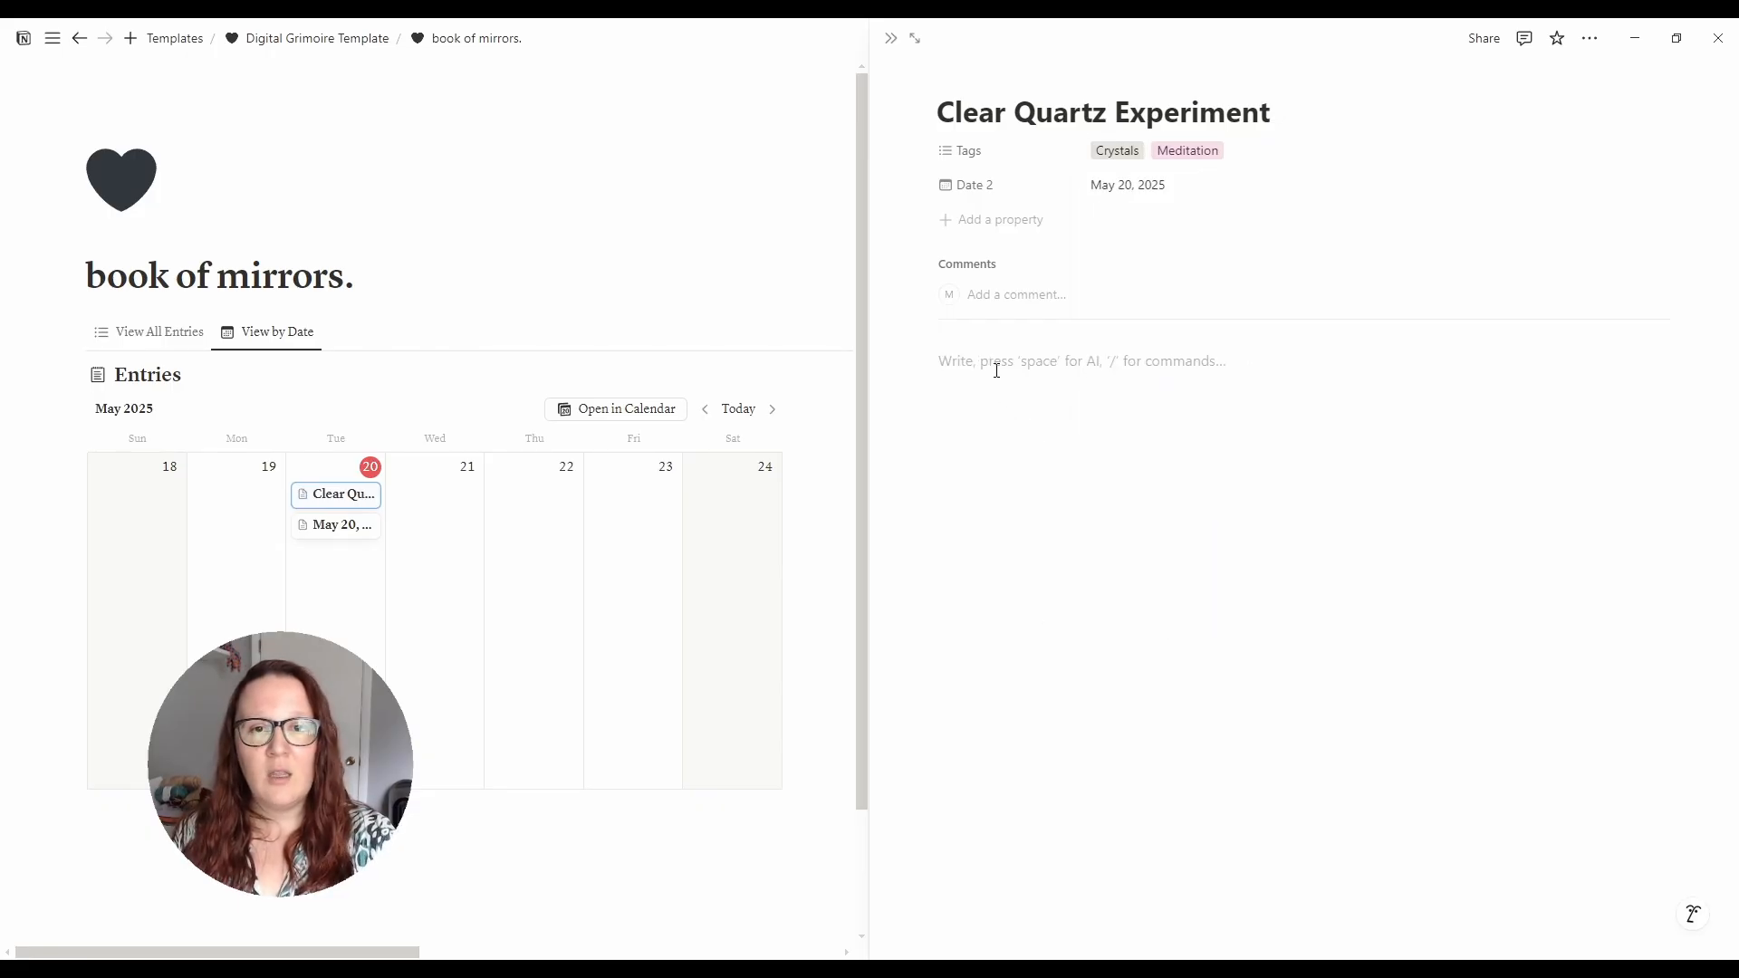
text(Your entry goes er)
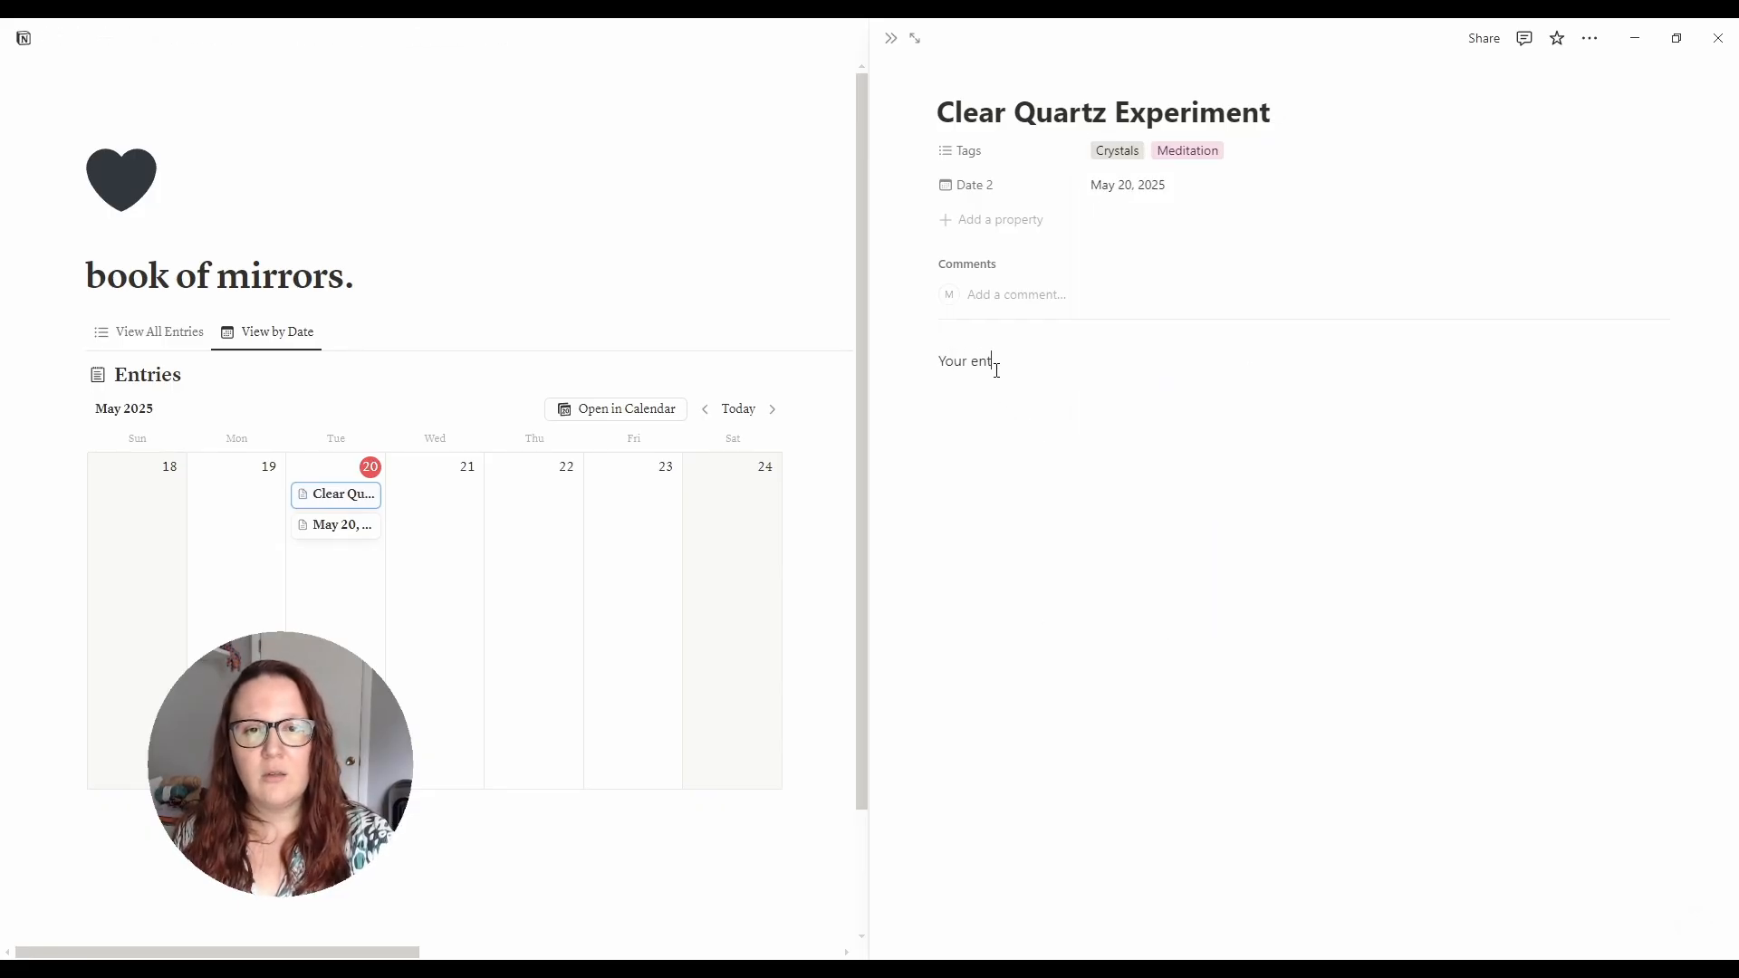
key(BackSpace)
key(BackSpace)
text(here!)
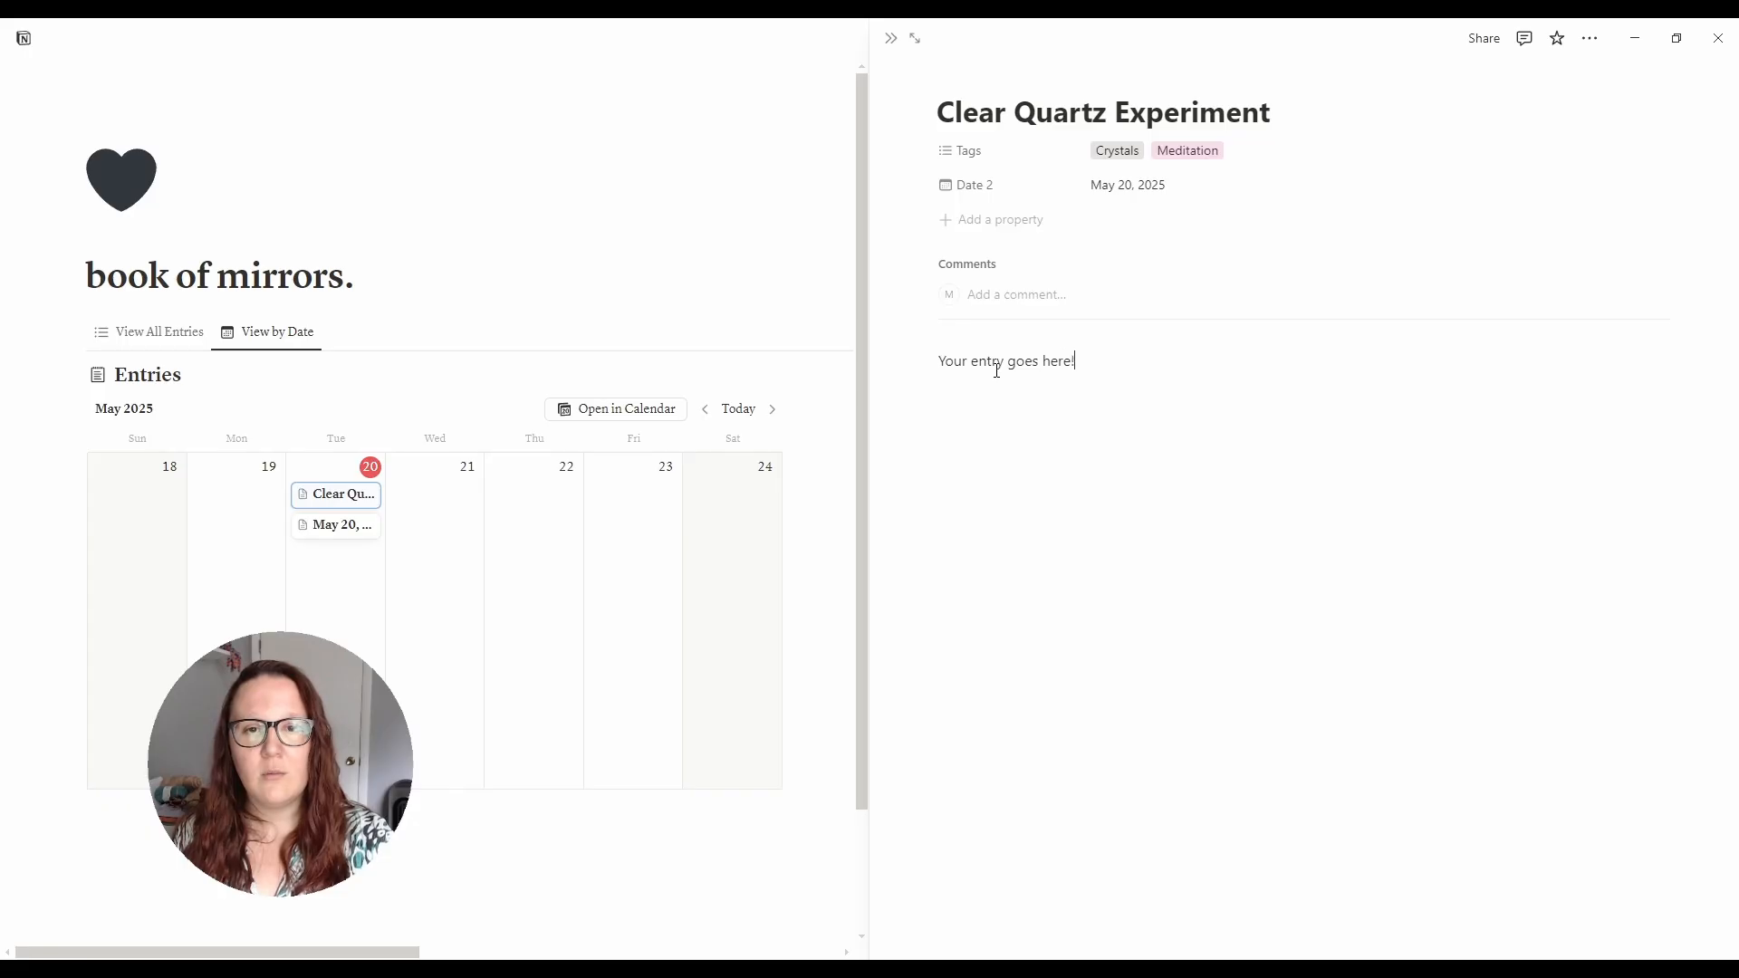
- Insert the pink and blue crystal image from an Unsplash search for "quartz" below the entry text
key(Return)
text(/i)
key(Return)
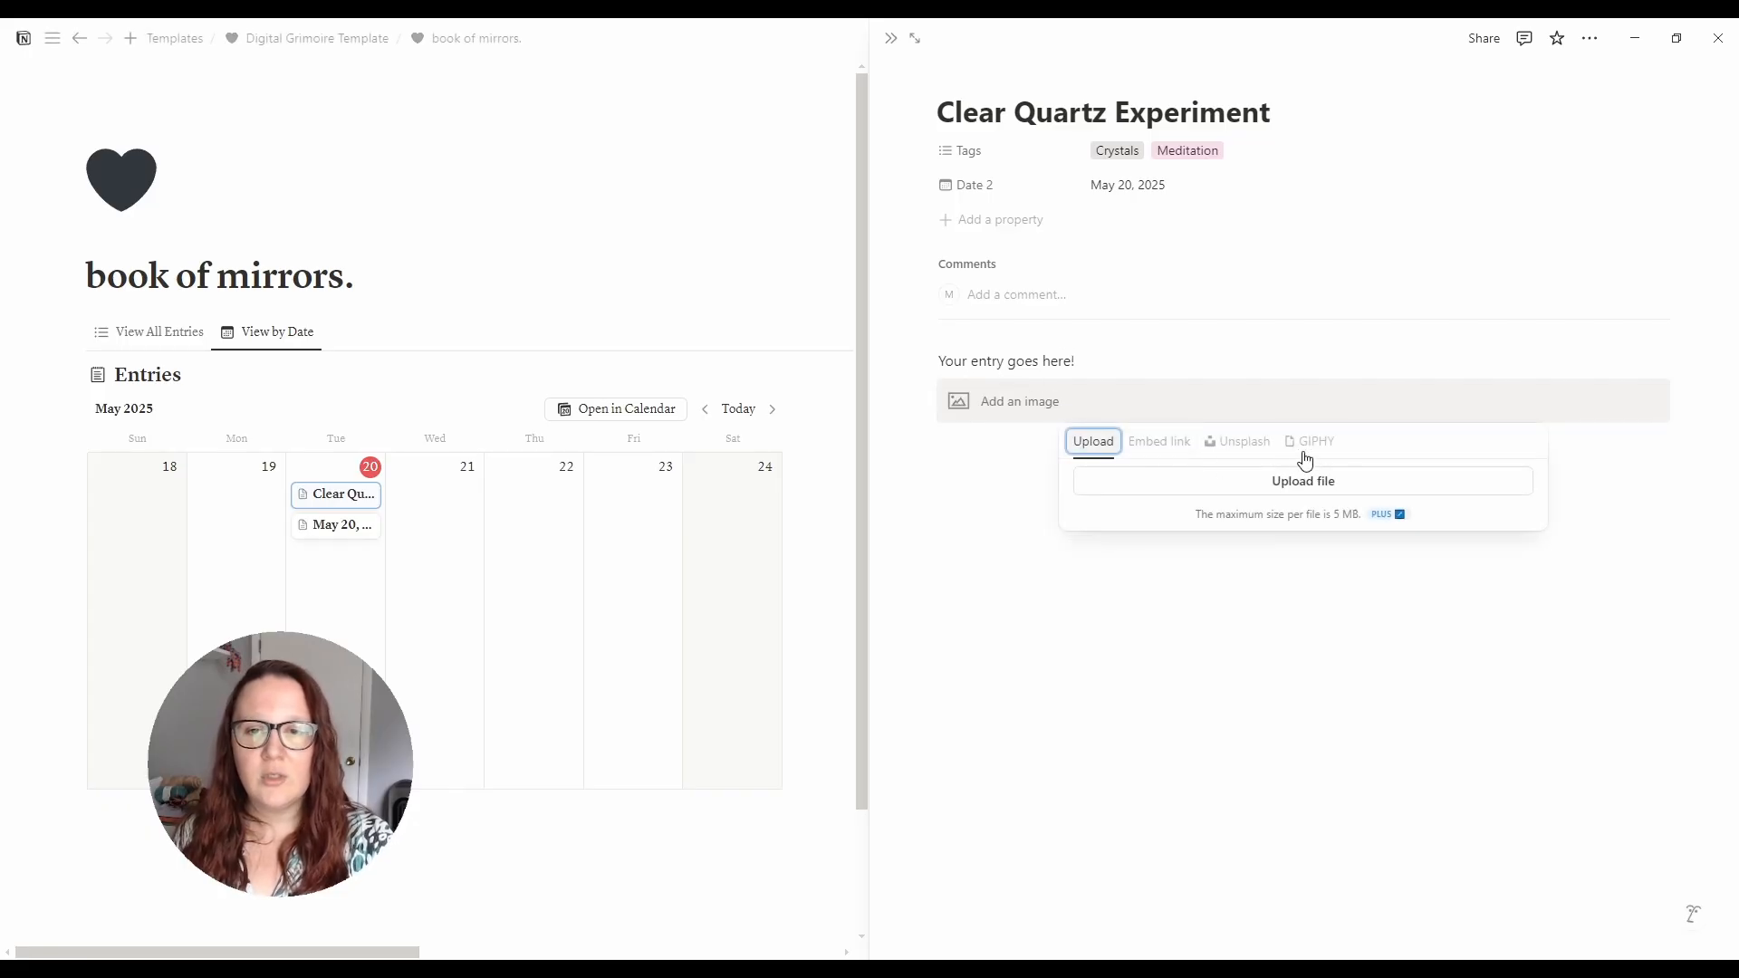
click(1243, 443)
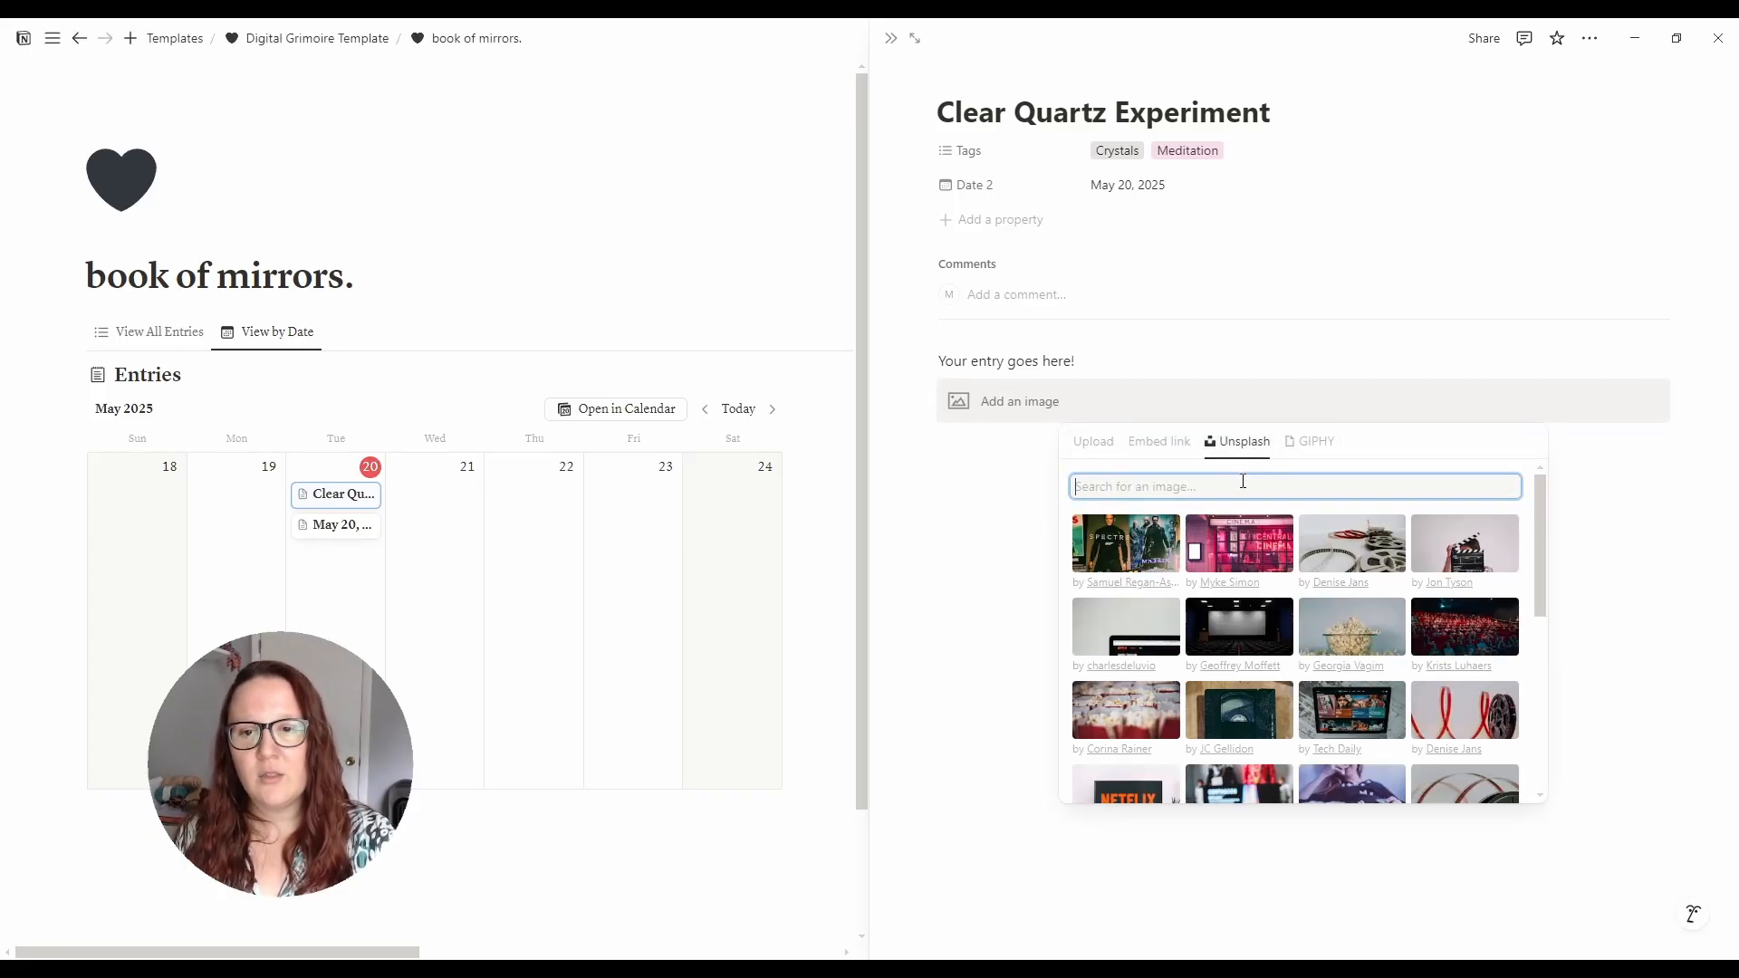
text(quartz)
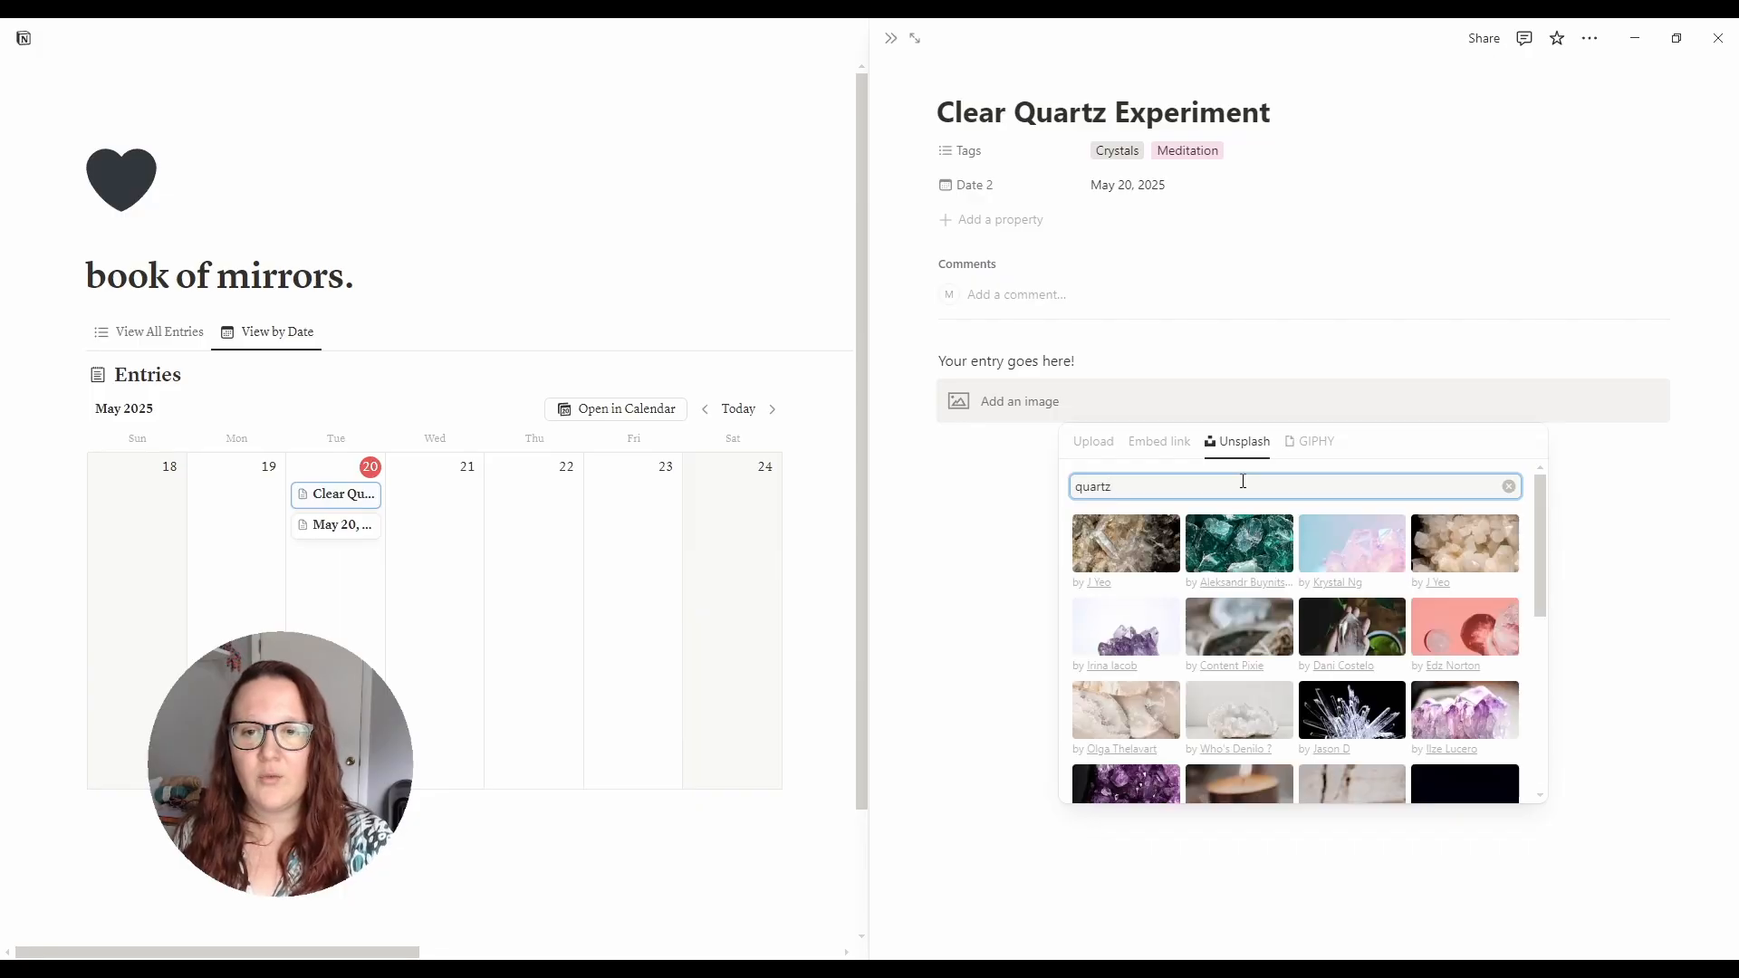
click(1350, 554)
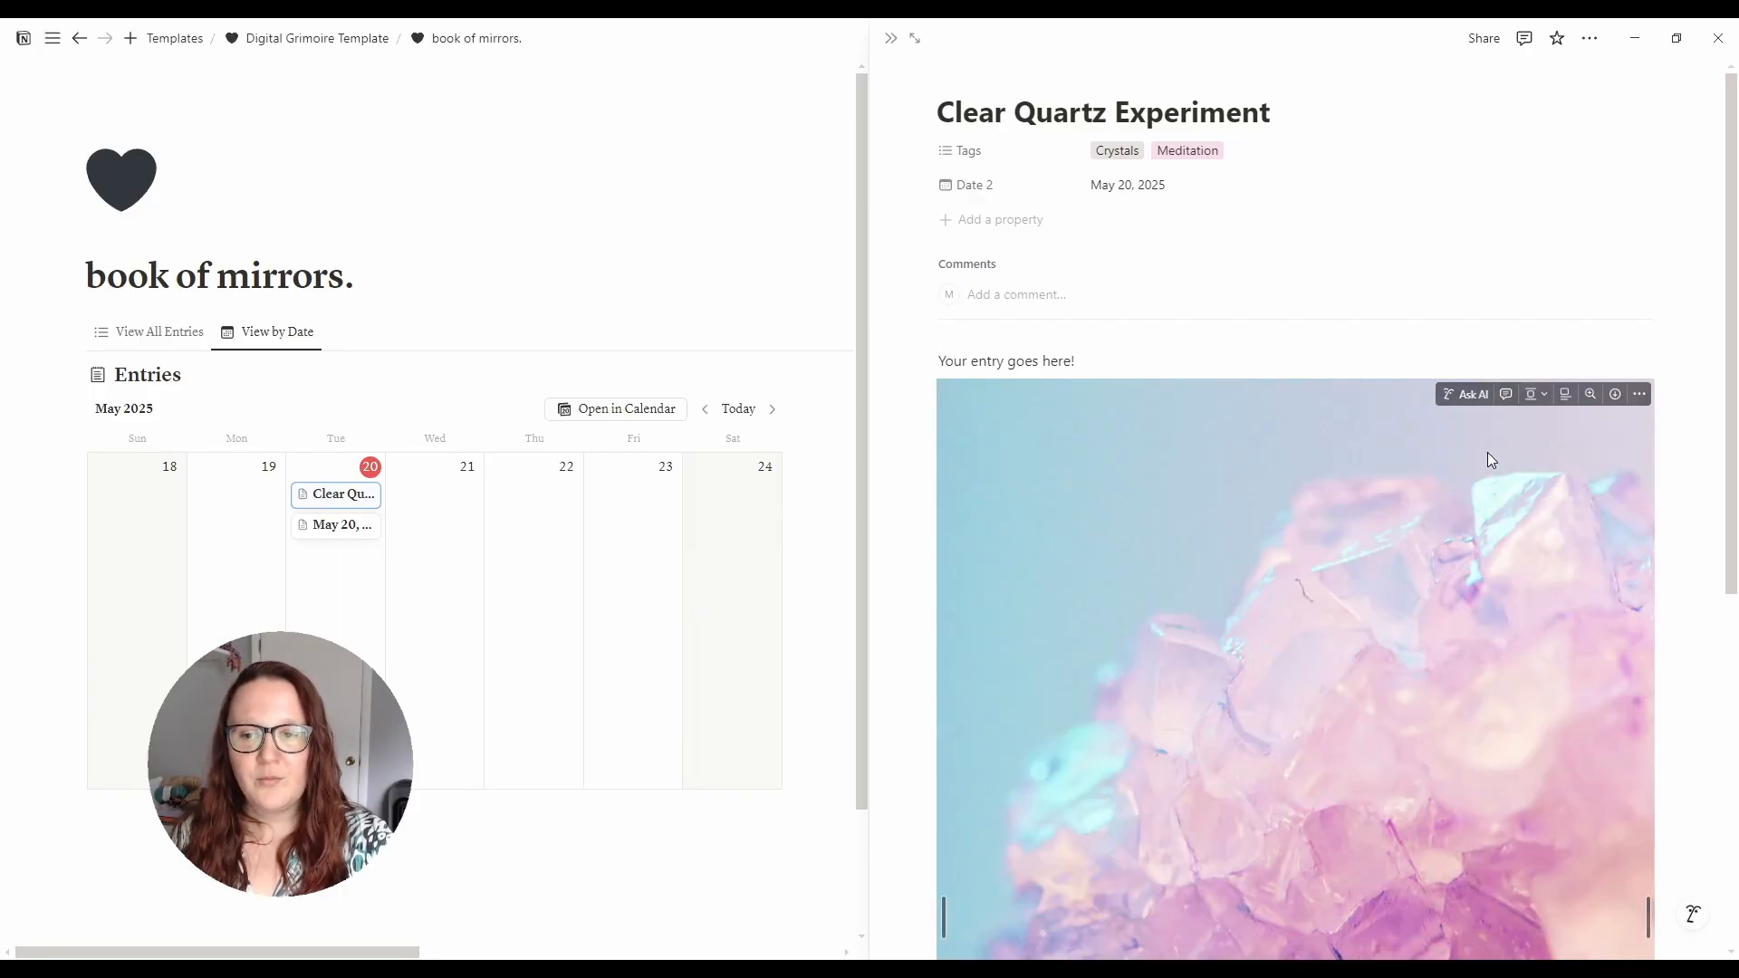
scroll(1204, 590, down, 5)
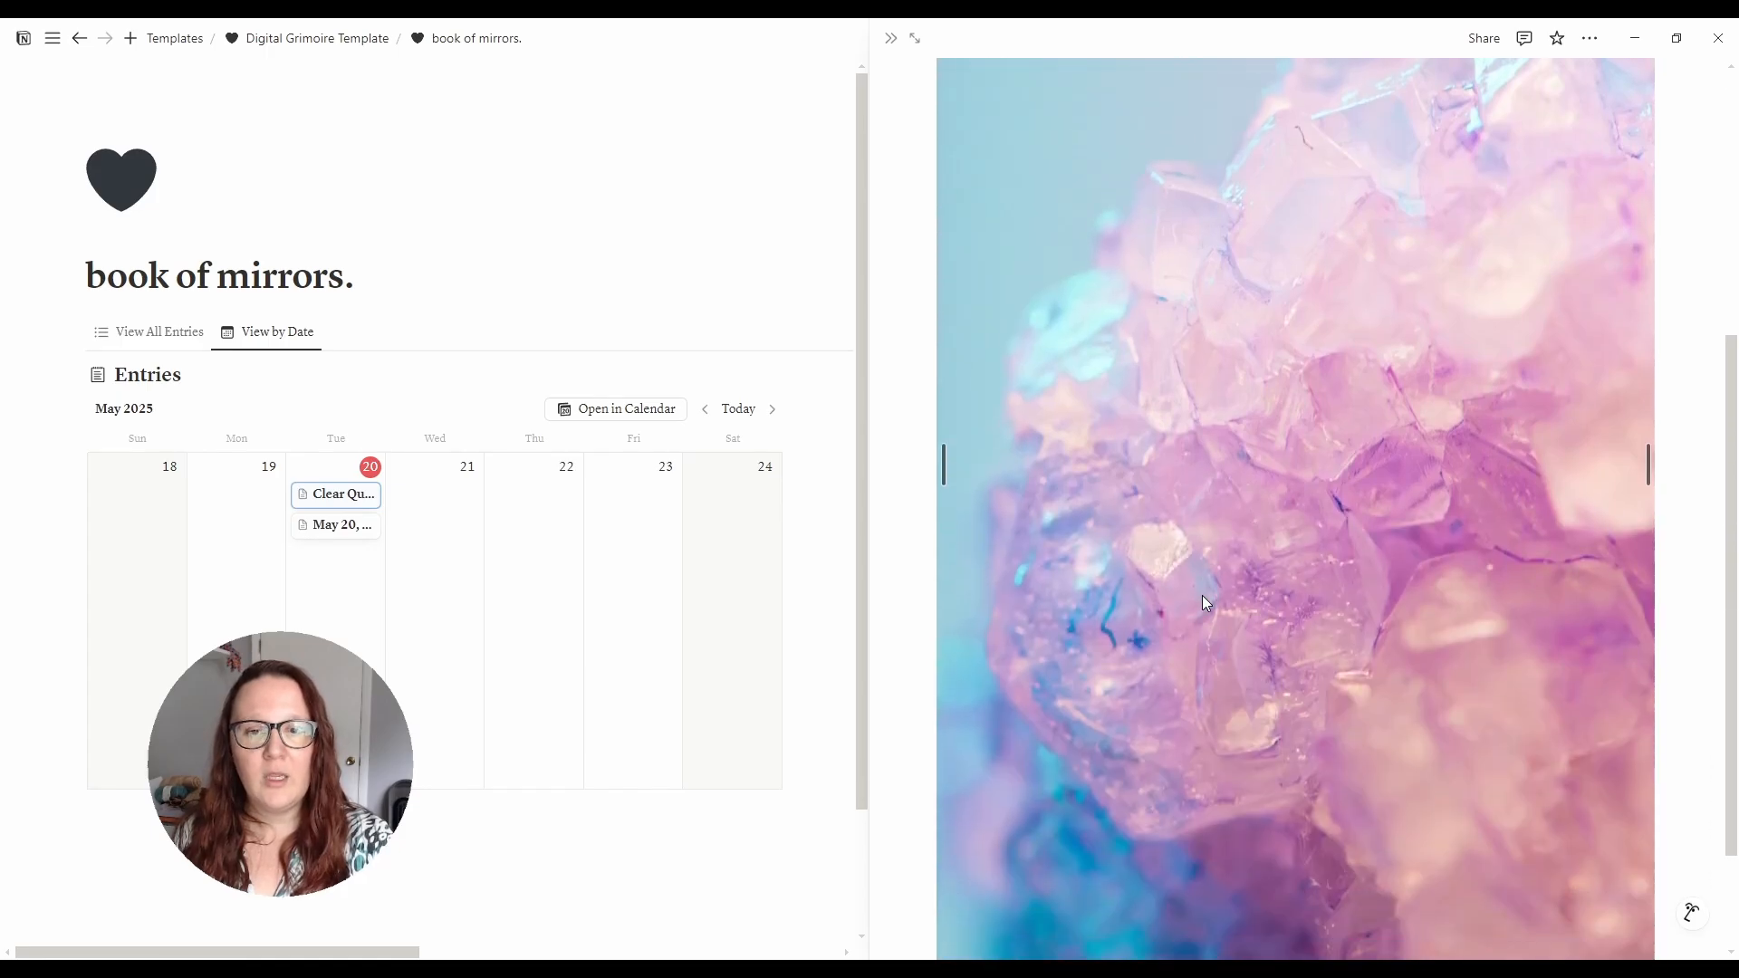
scroll(1198, 601, up, 5)
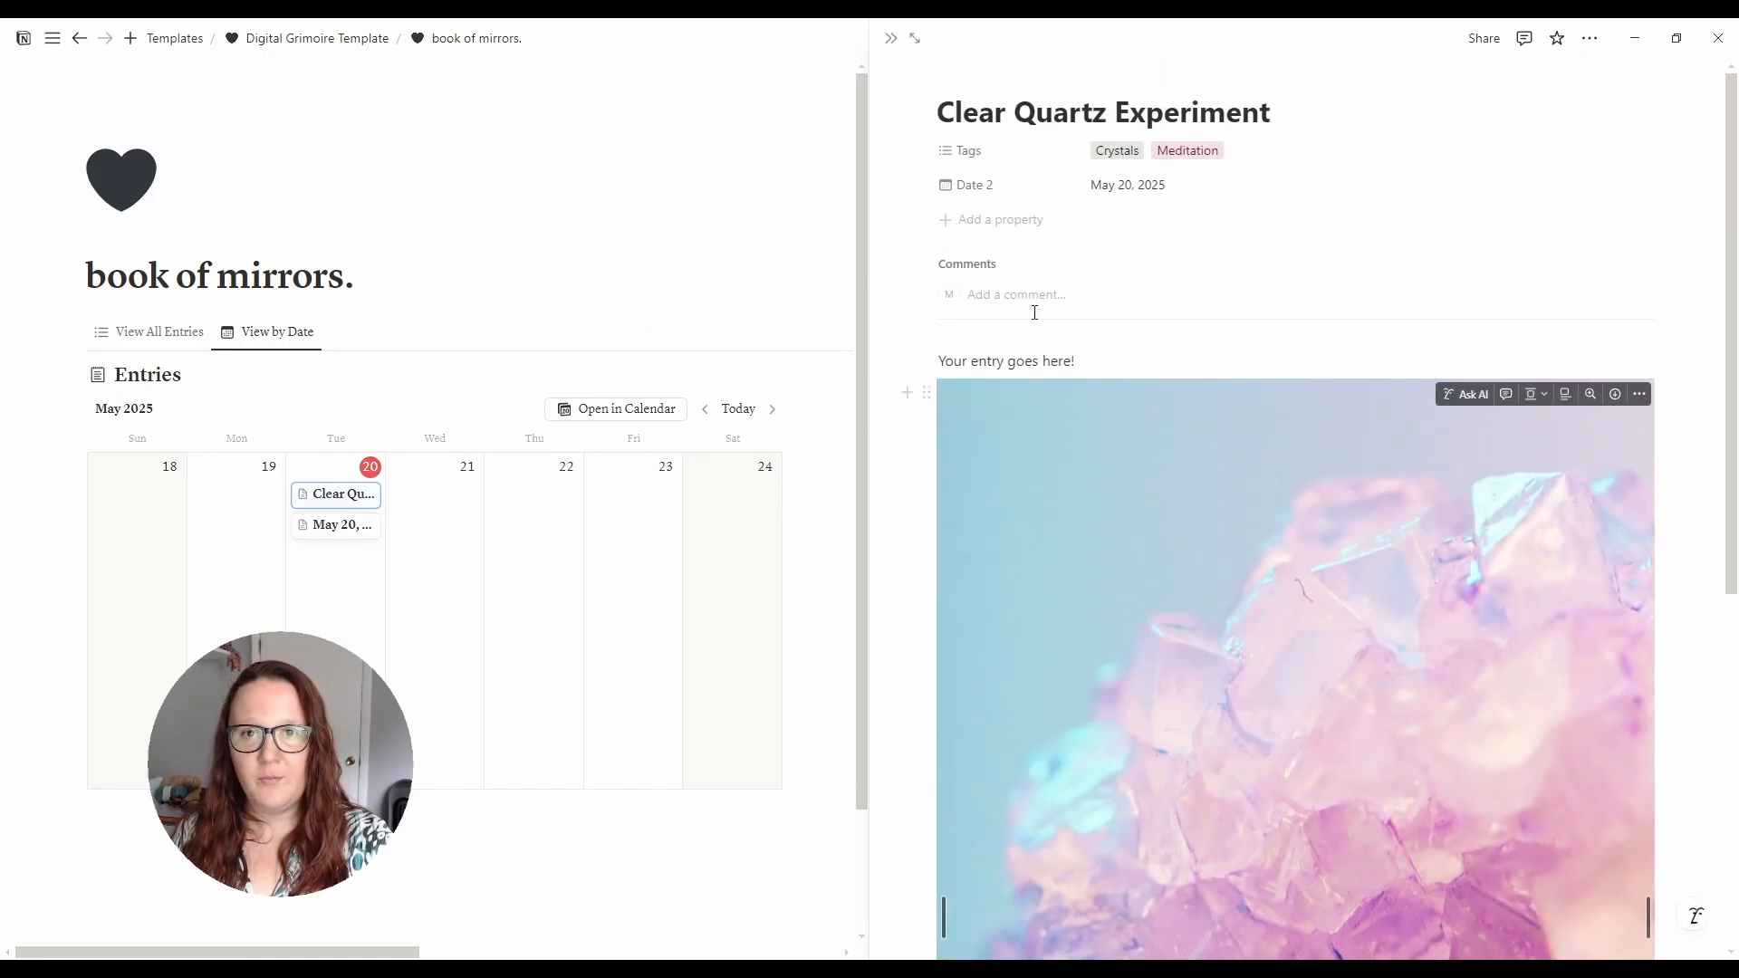
- Close the Clear Quartz Experiment entry and go to the currently reading journal of the Digital Grimoire Template
click(784, 247)
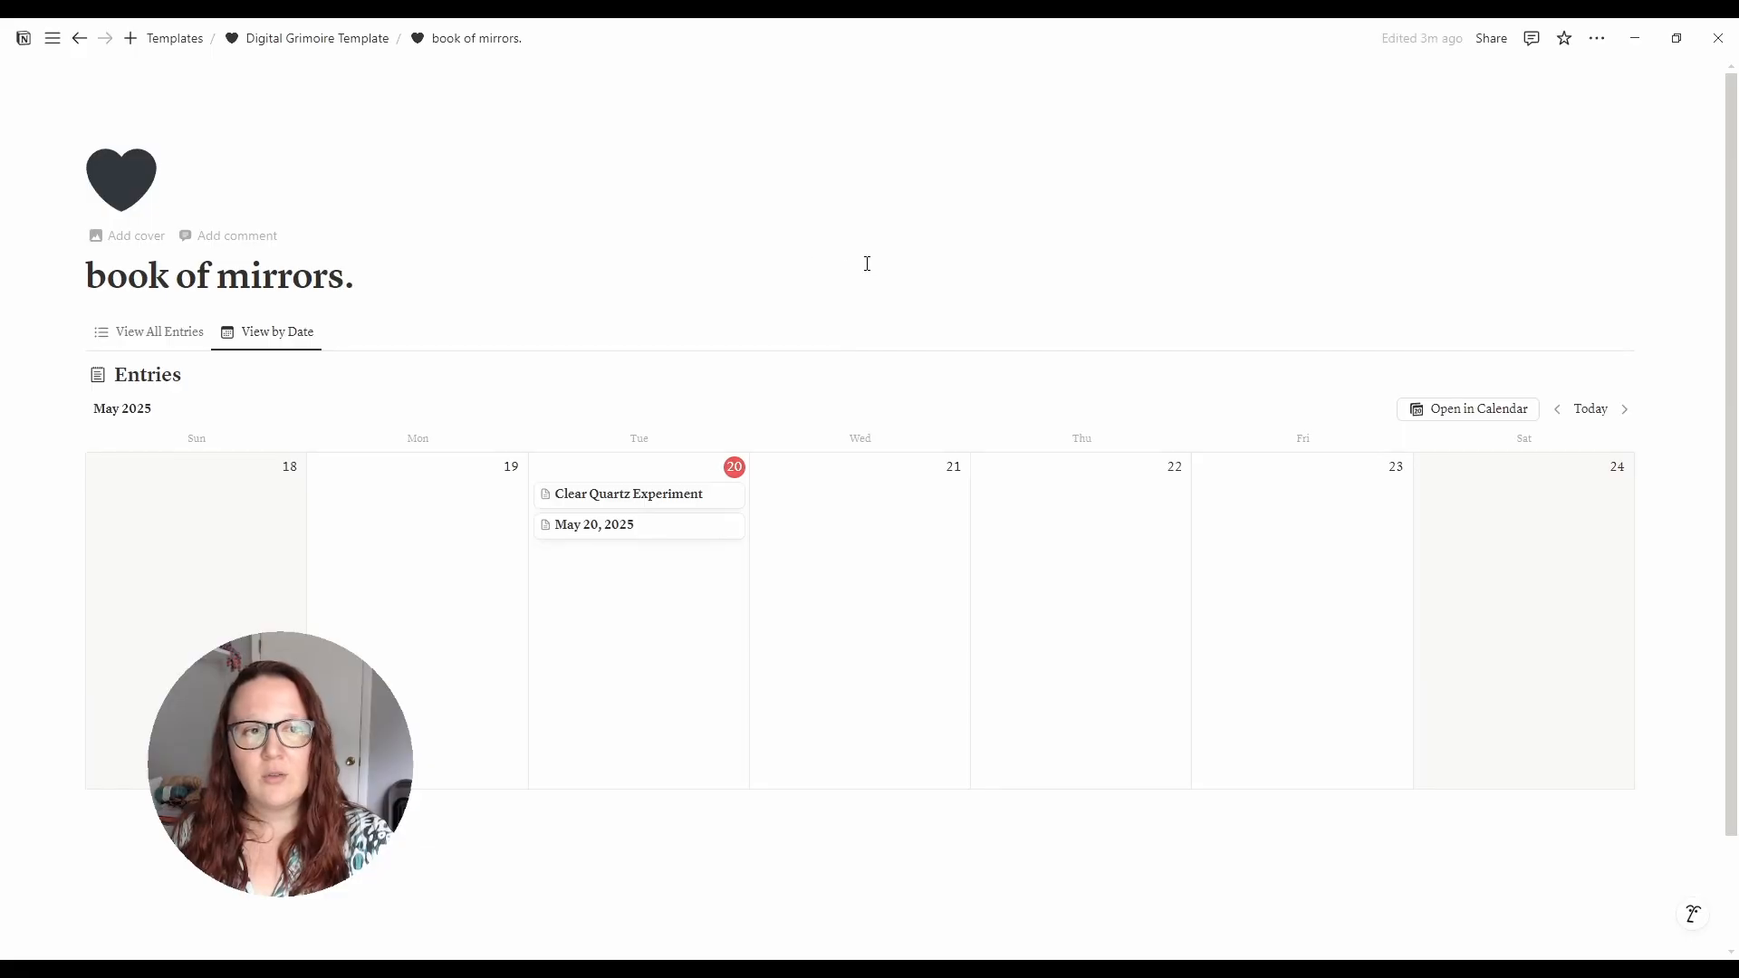
click(152, 334)
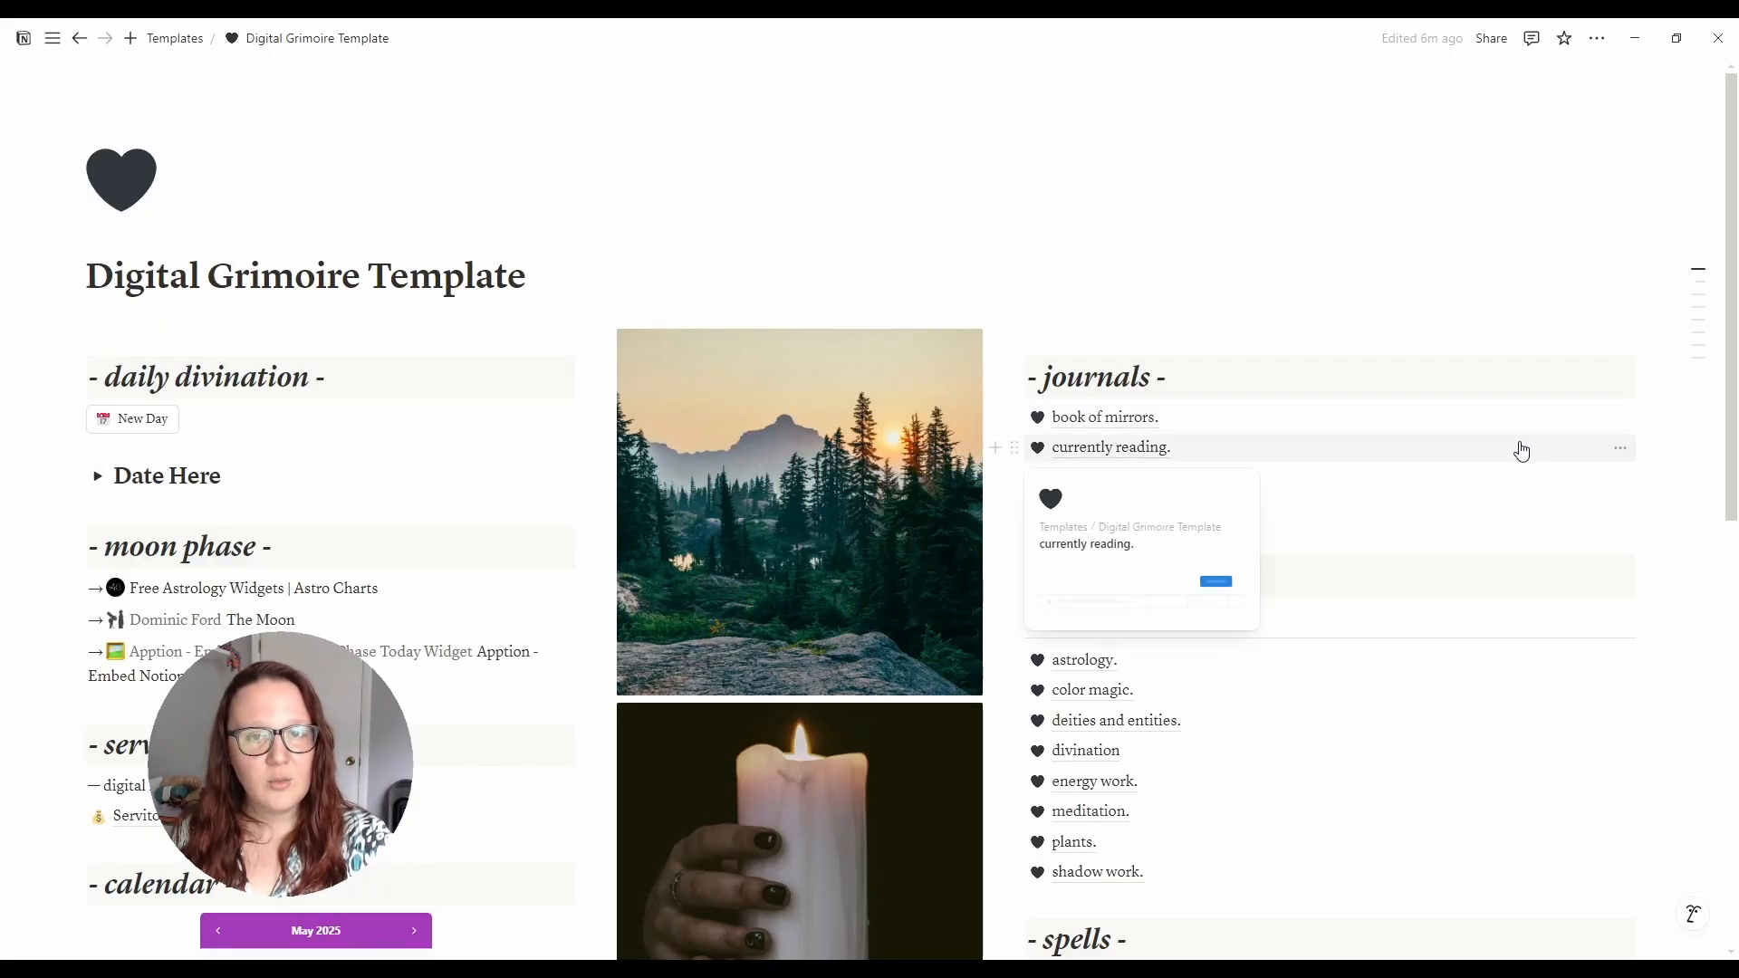
click(1134, 450)
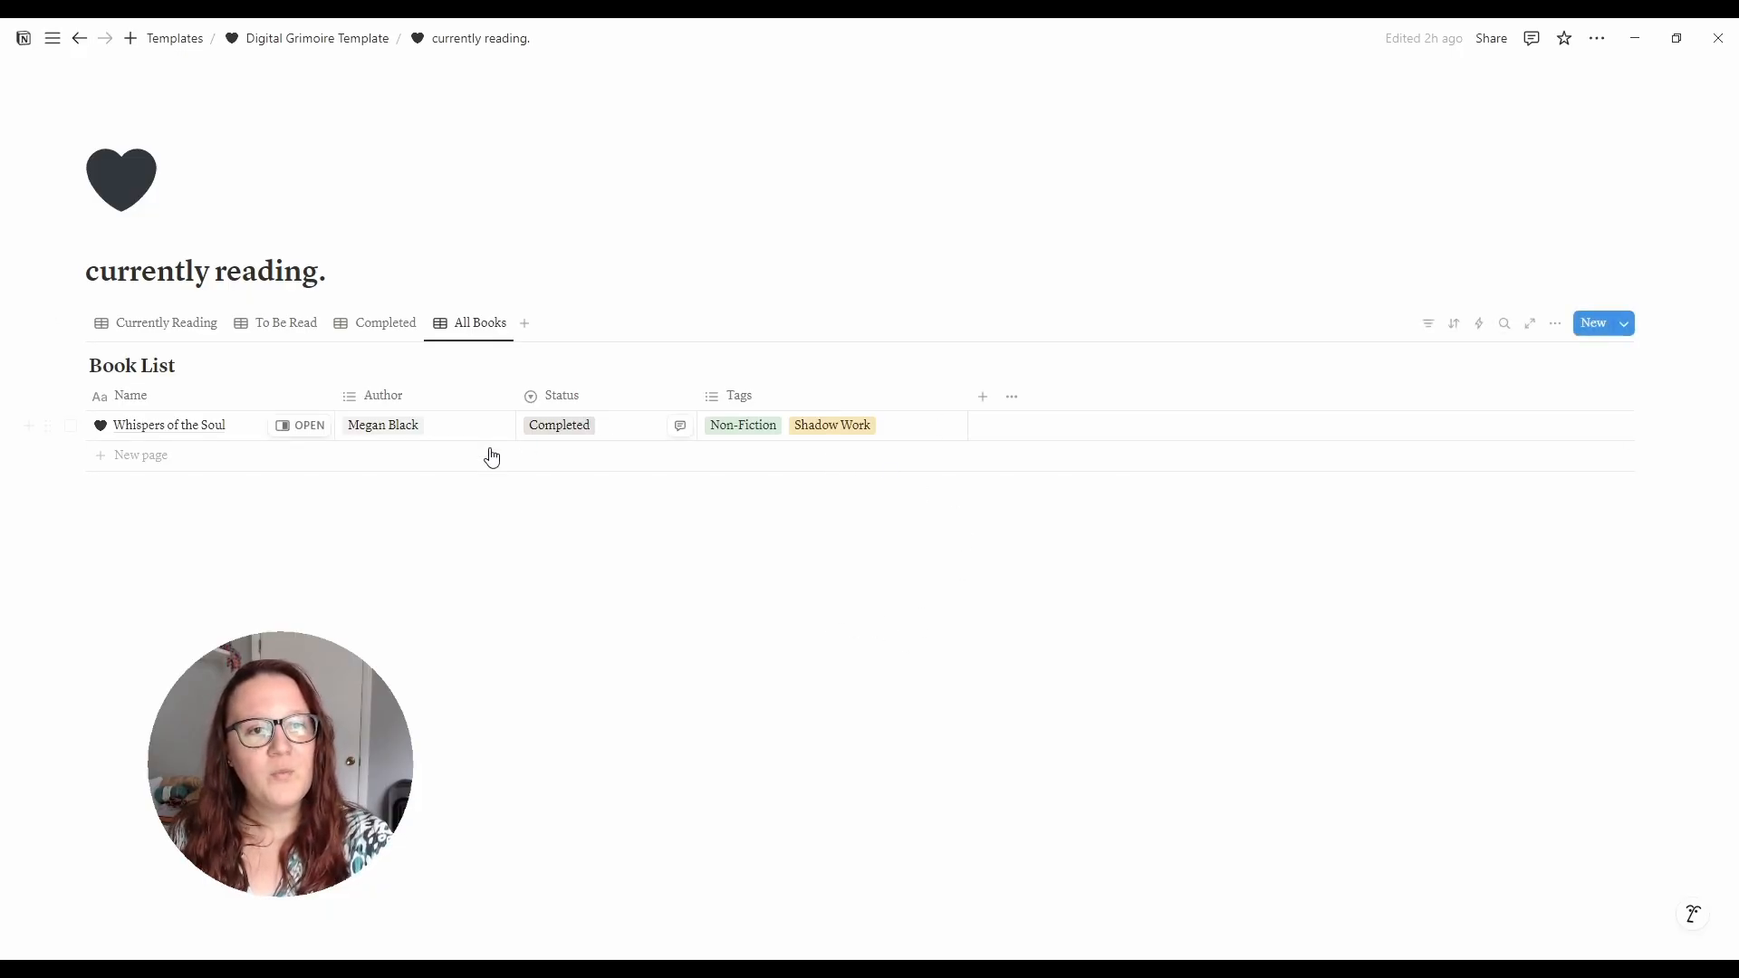
- Compare the All Books, Completed, To Be Read and Currently Reading views of the Book List, ending on All Books
click(476, 337)
click(397, 333)
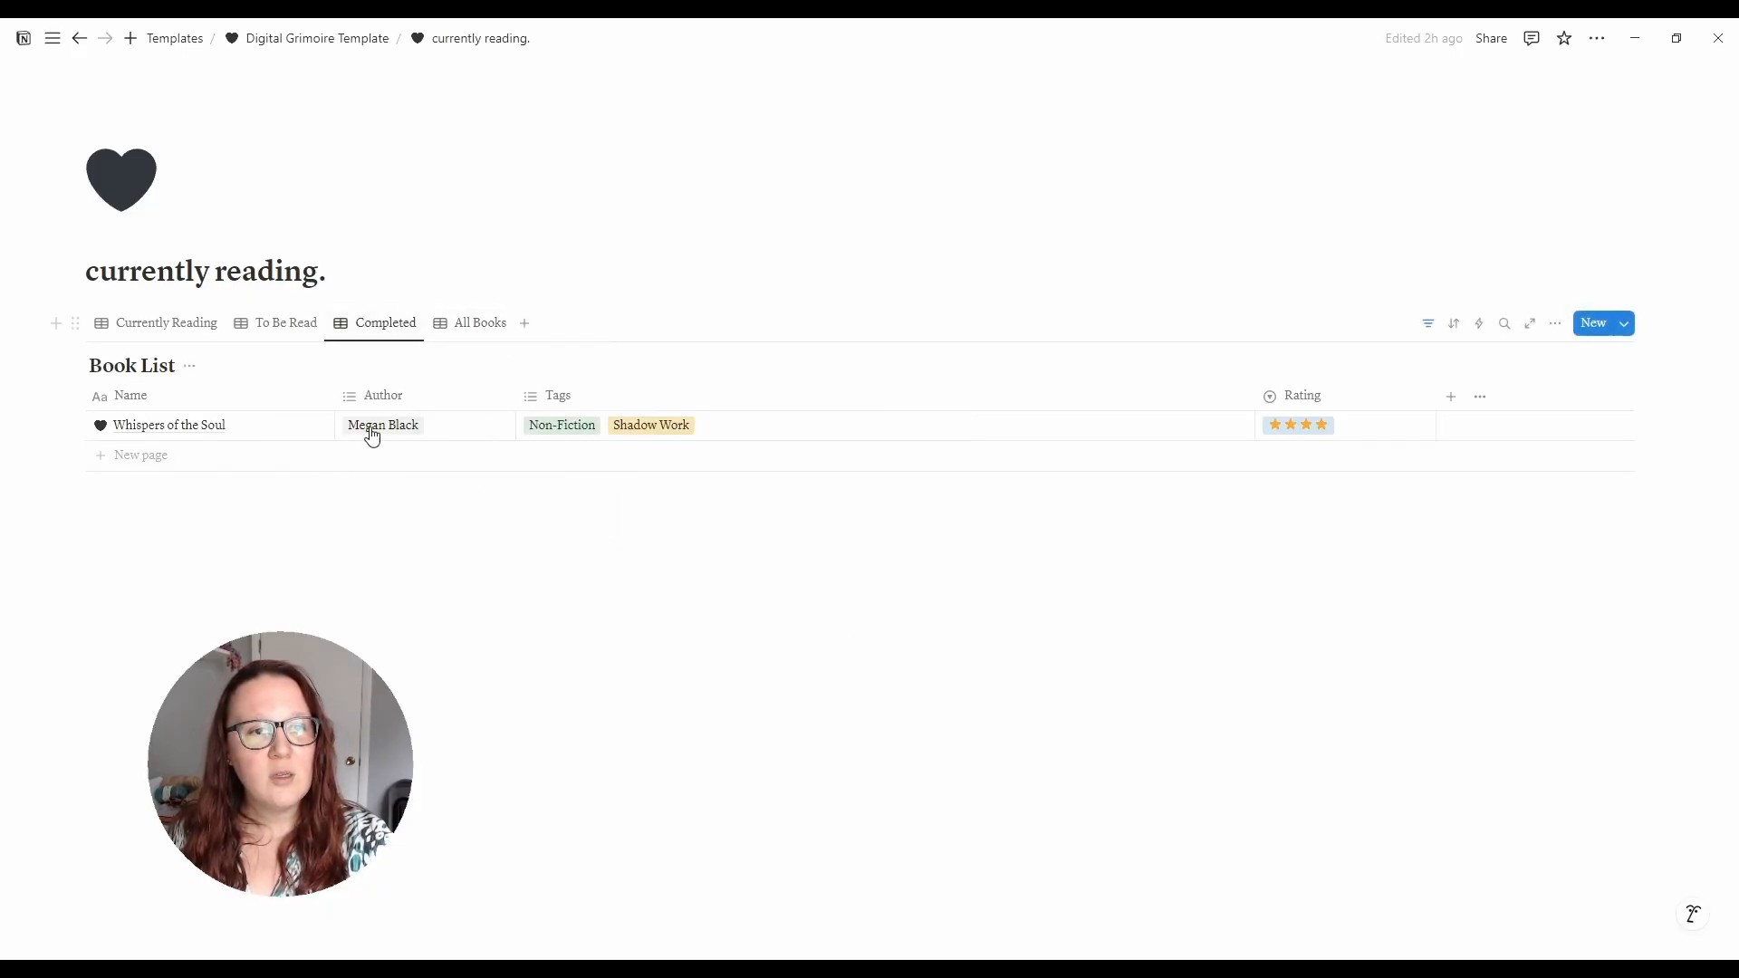
click(290, 326)
click(181, 328)
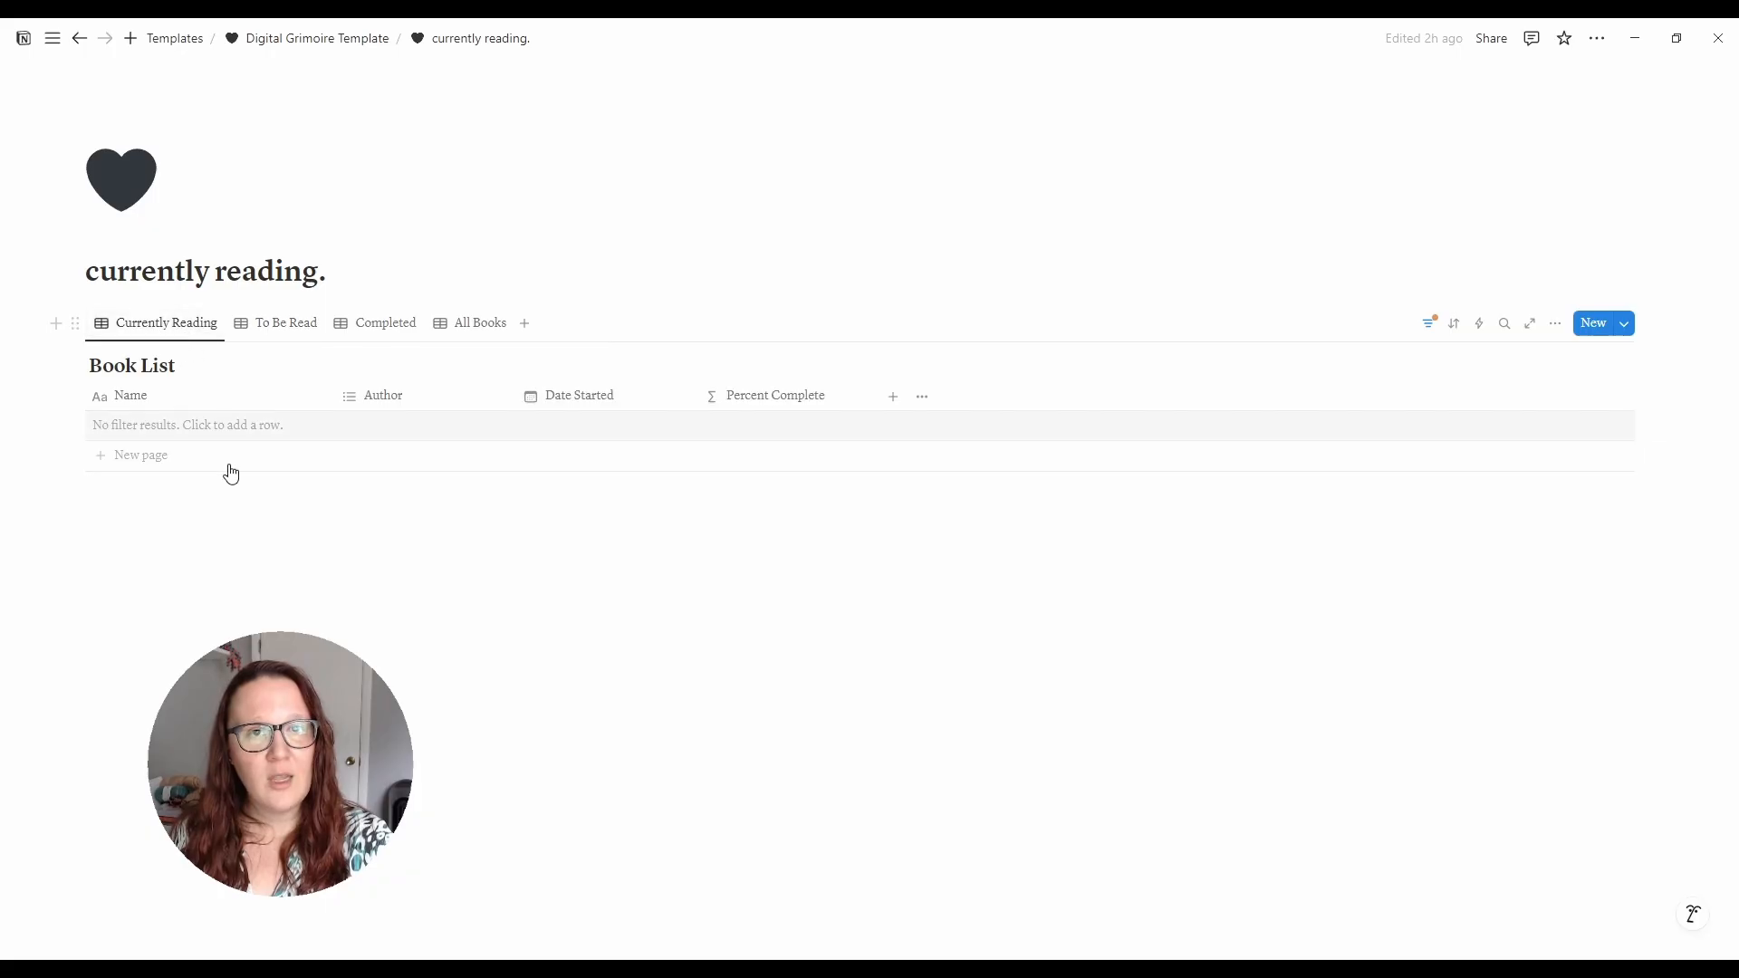
click(466, 326)
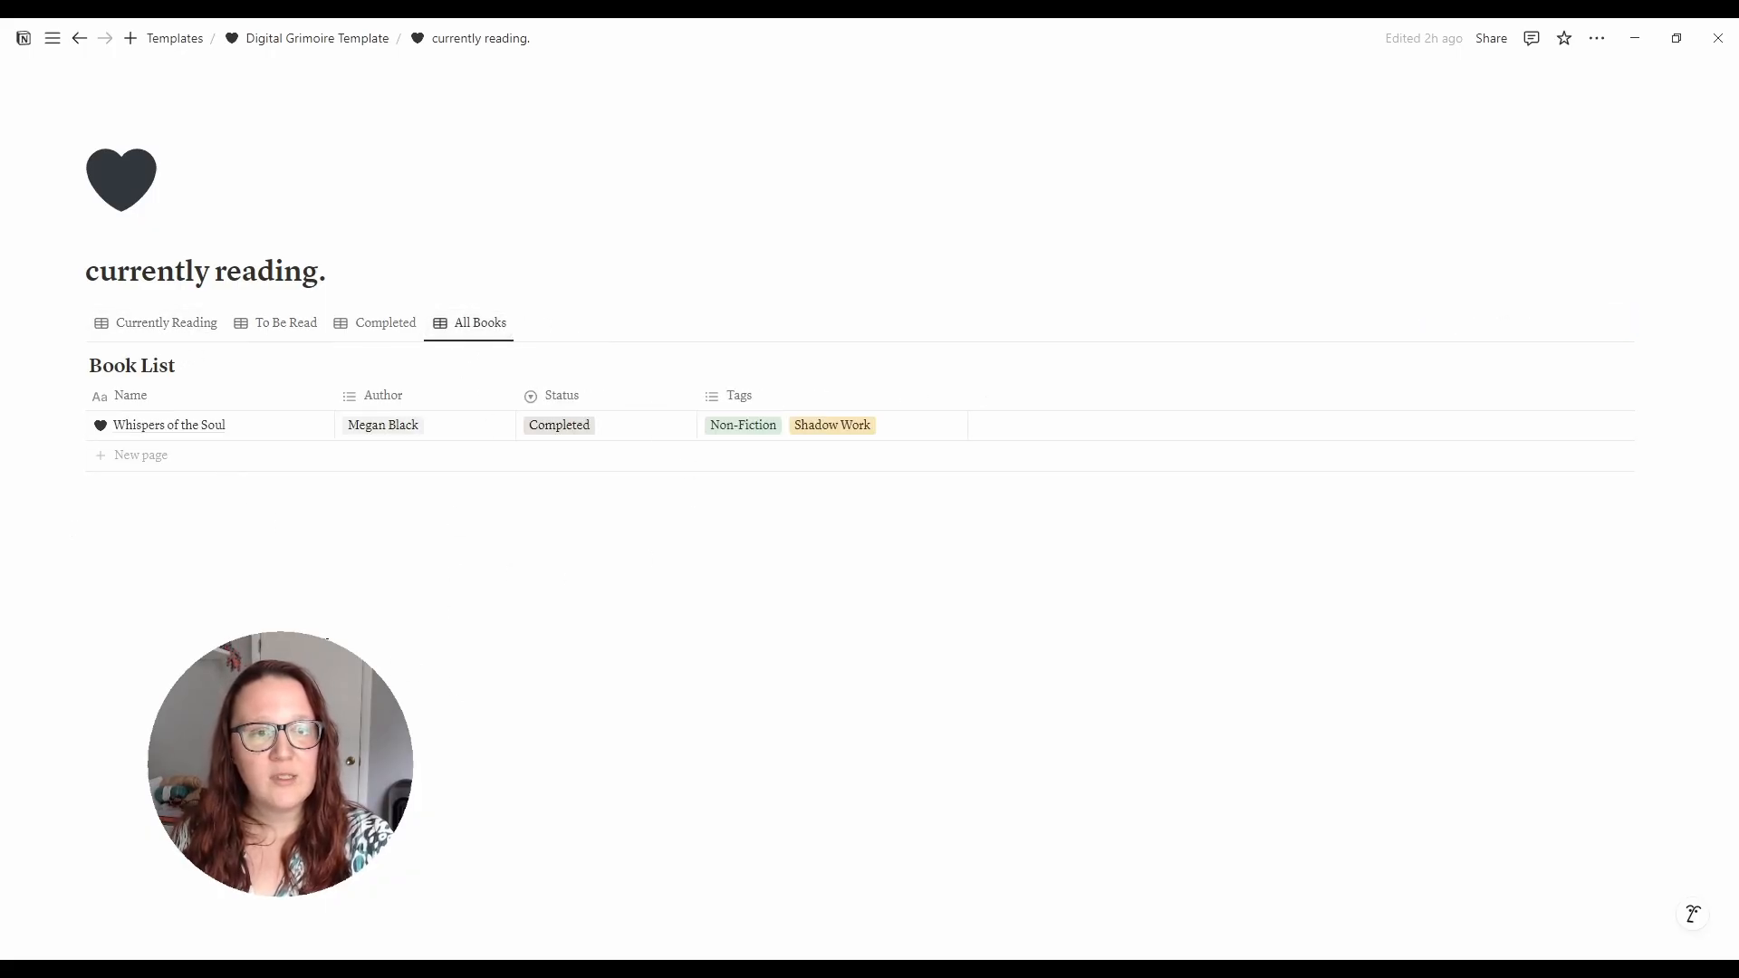
mouse_move(291, 428)
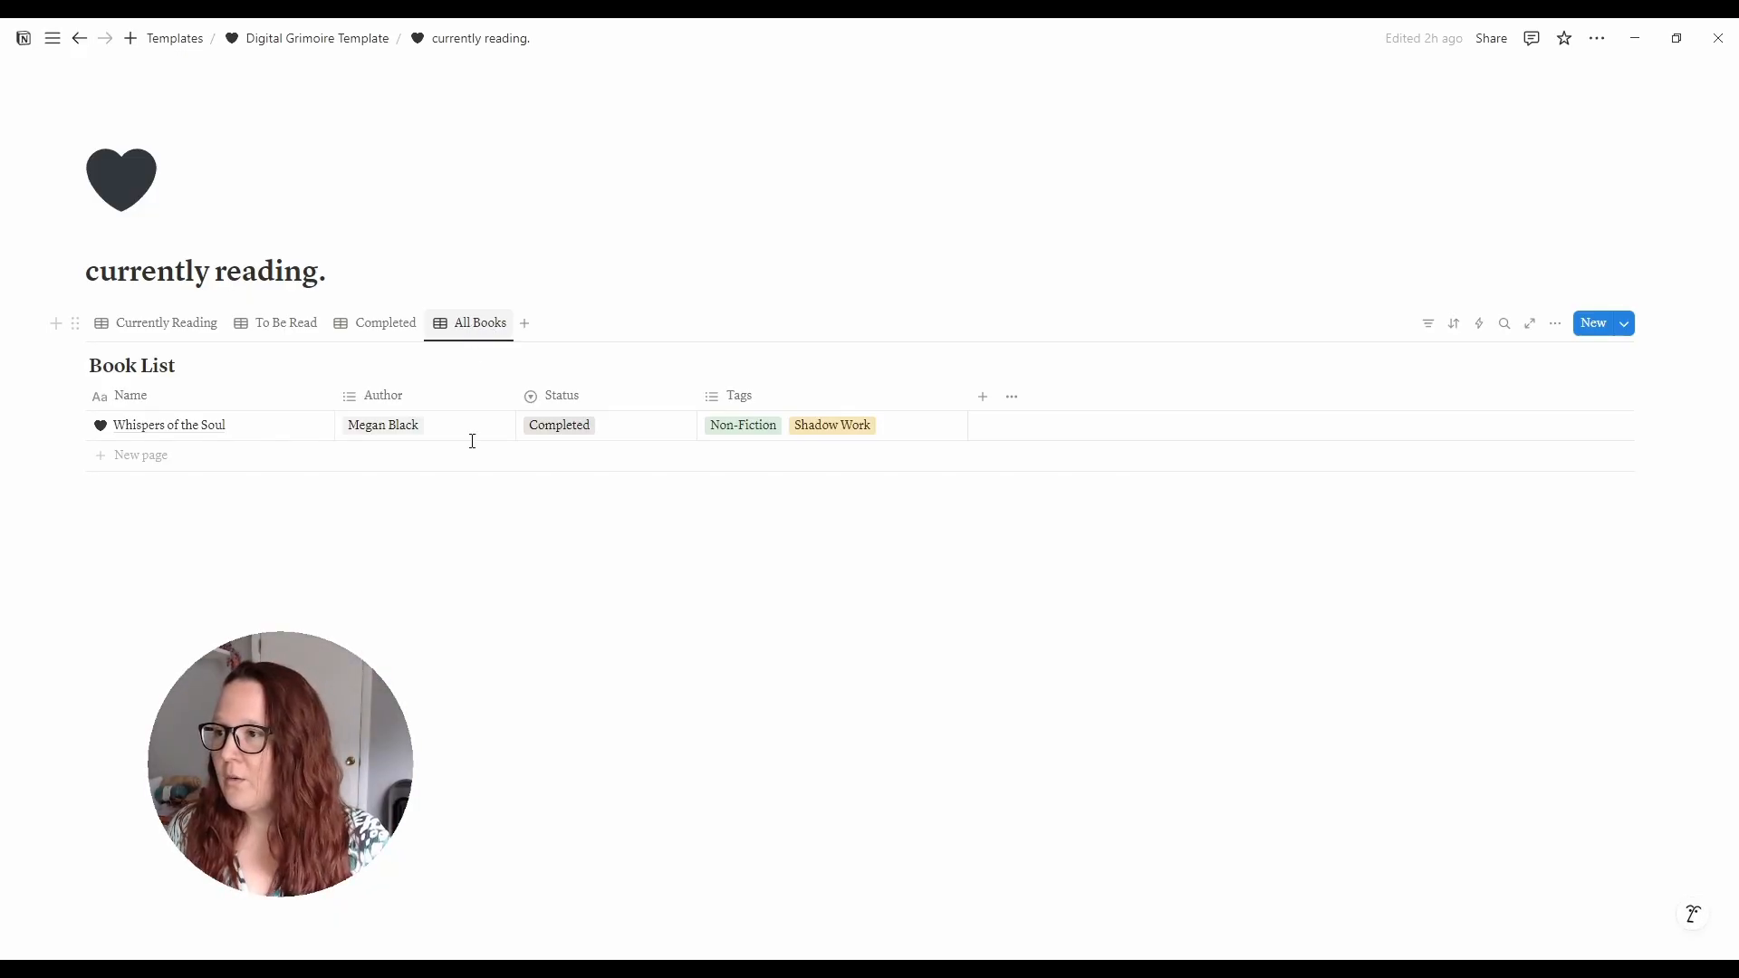
mouse_move(3, 523)
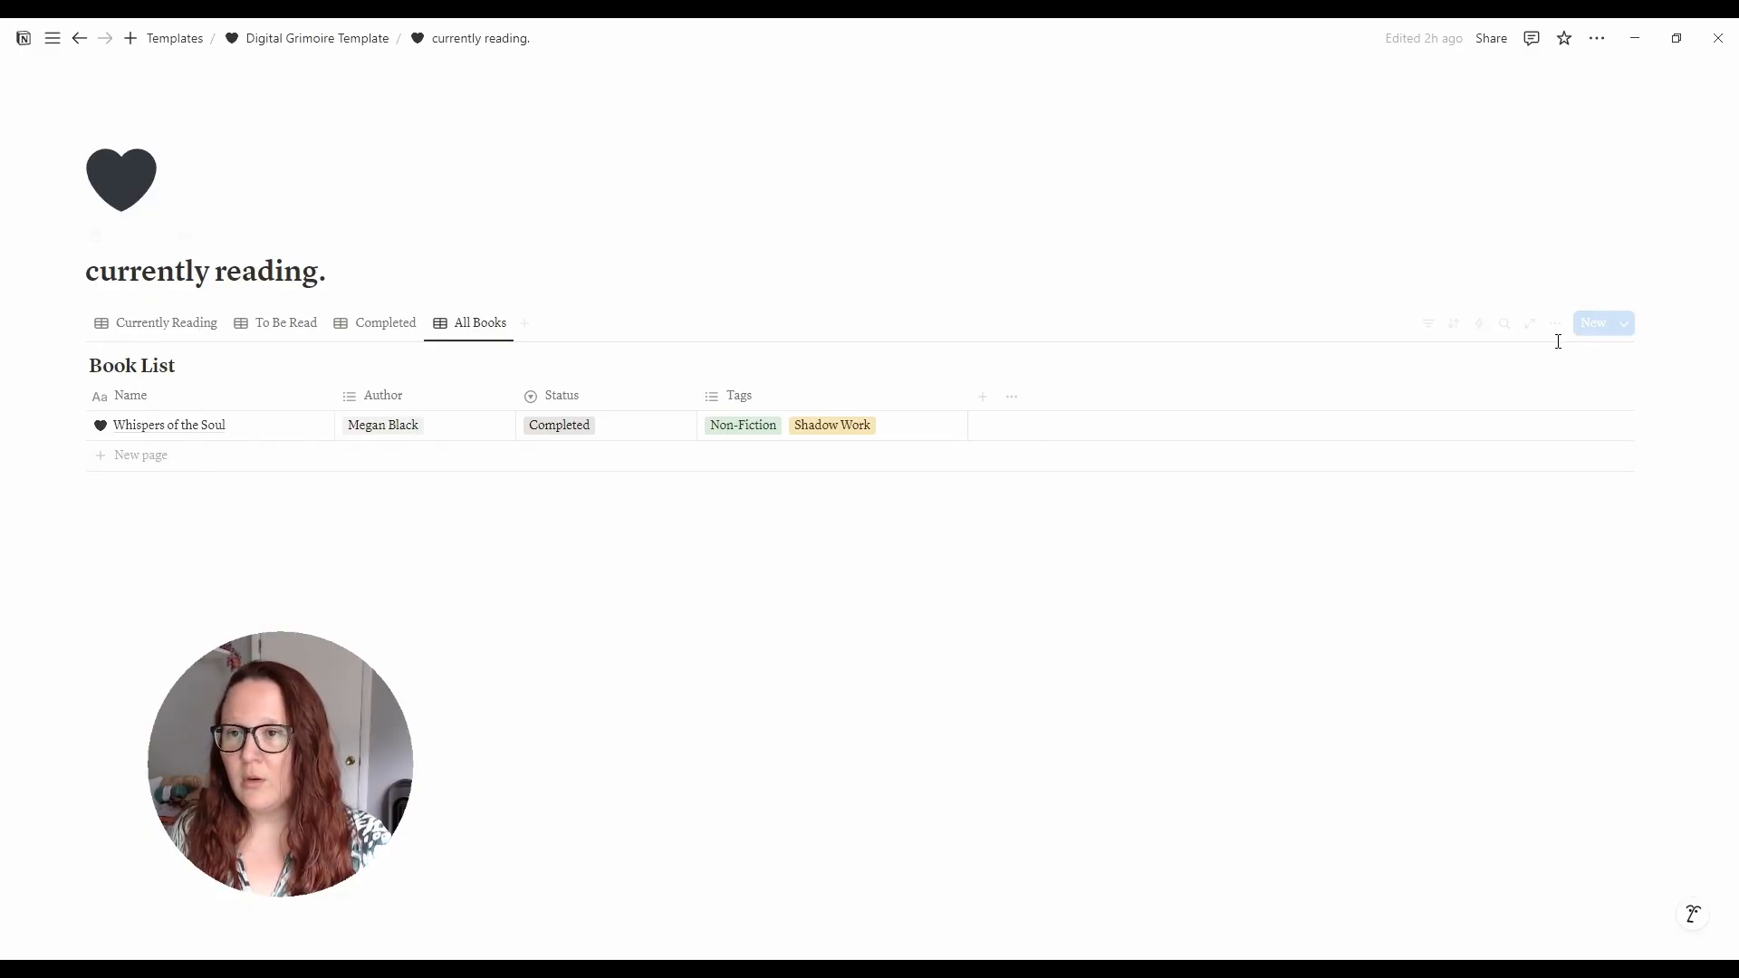
click(128, 457)
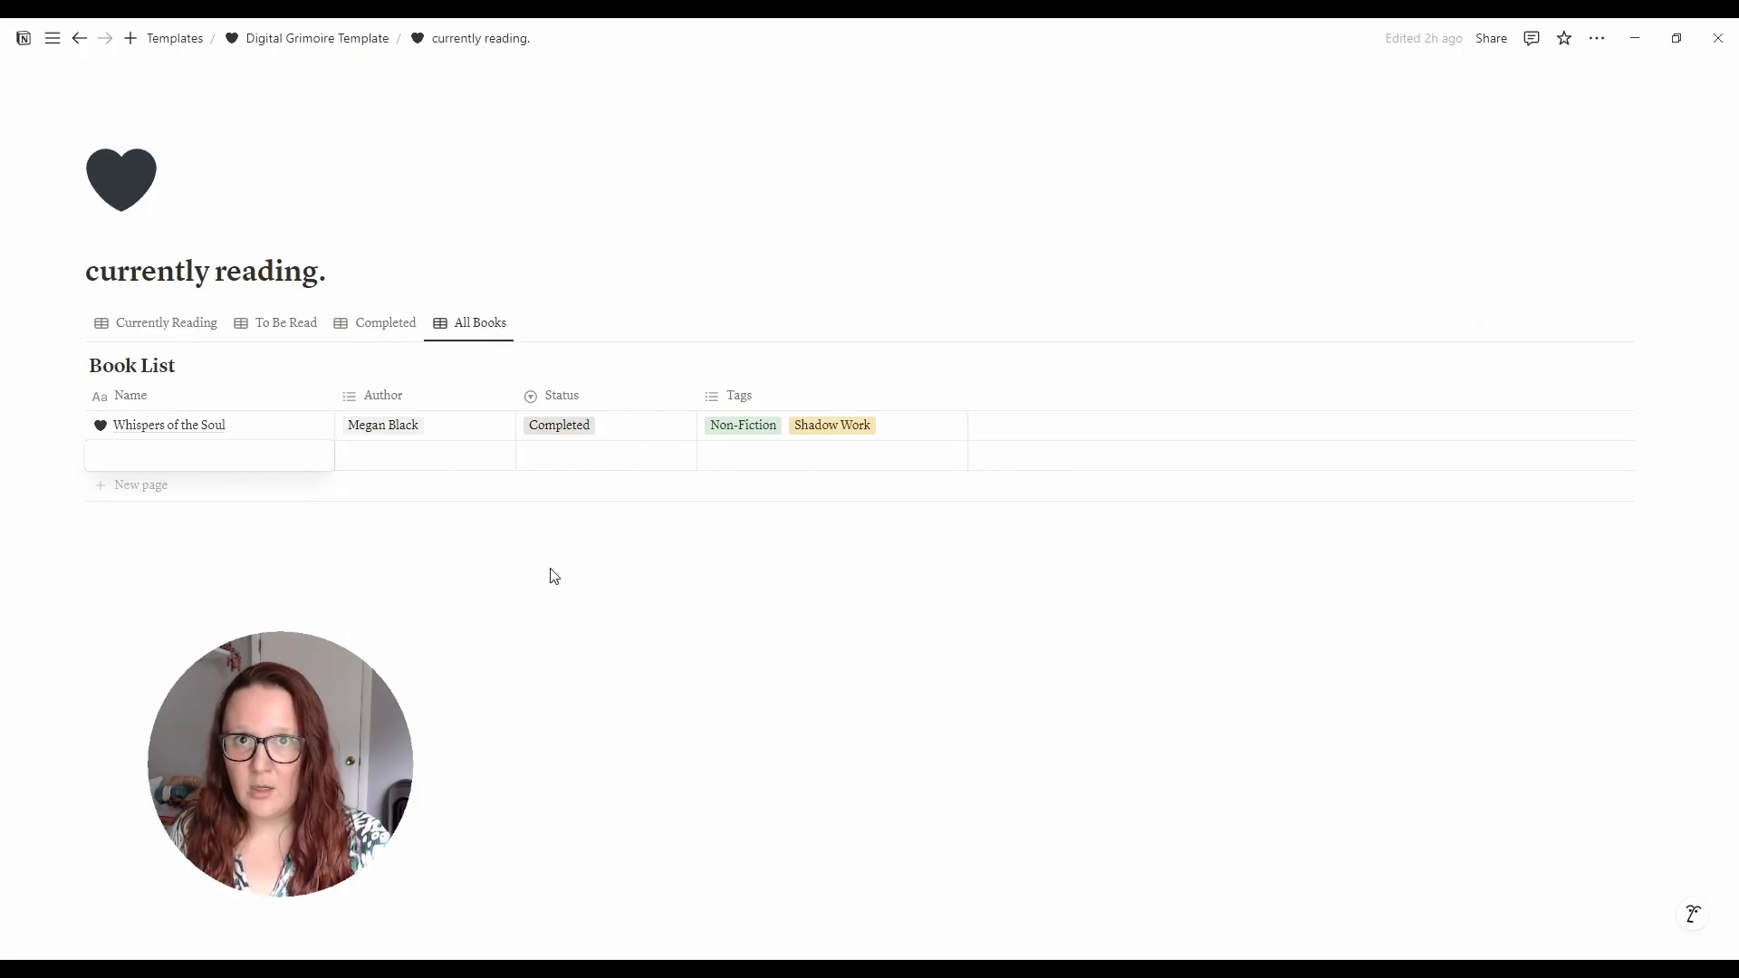
key(Escape)
click(307, 552)
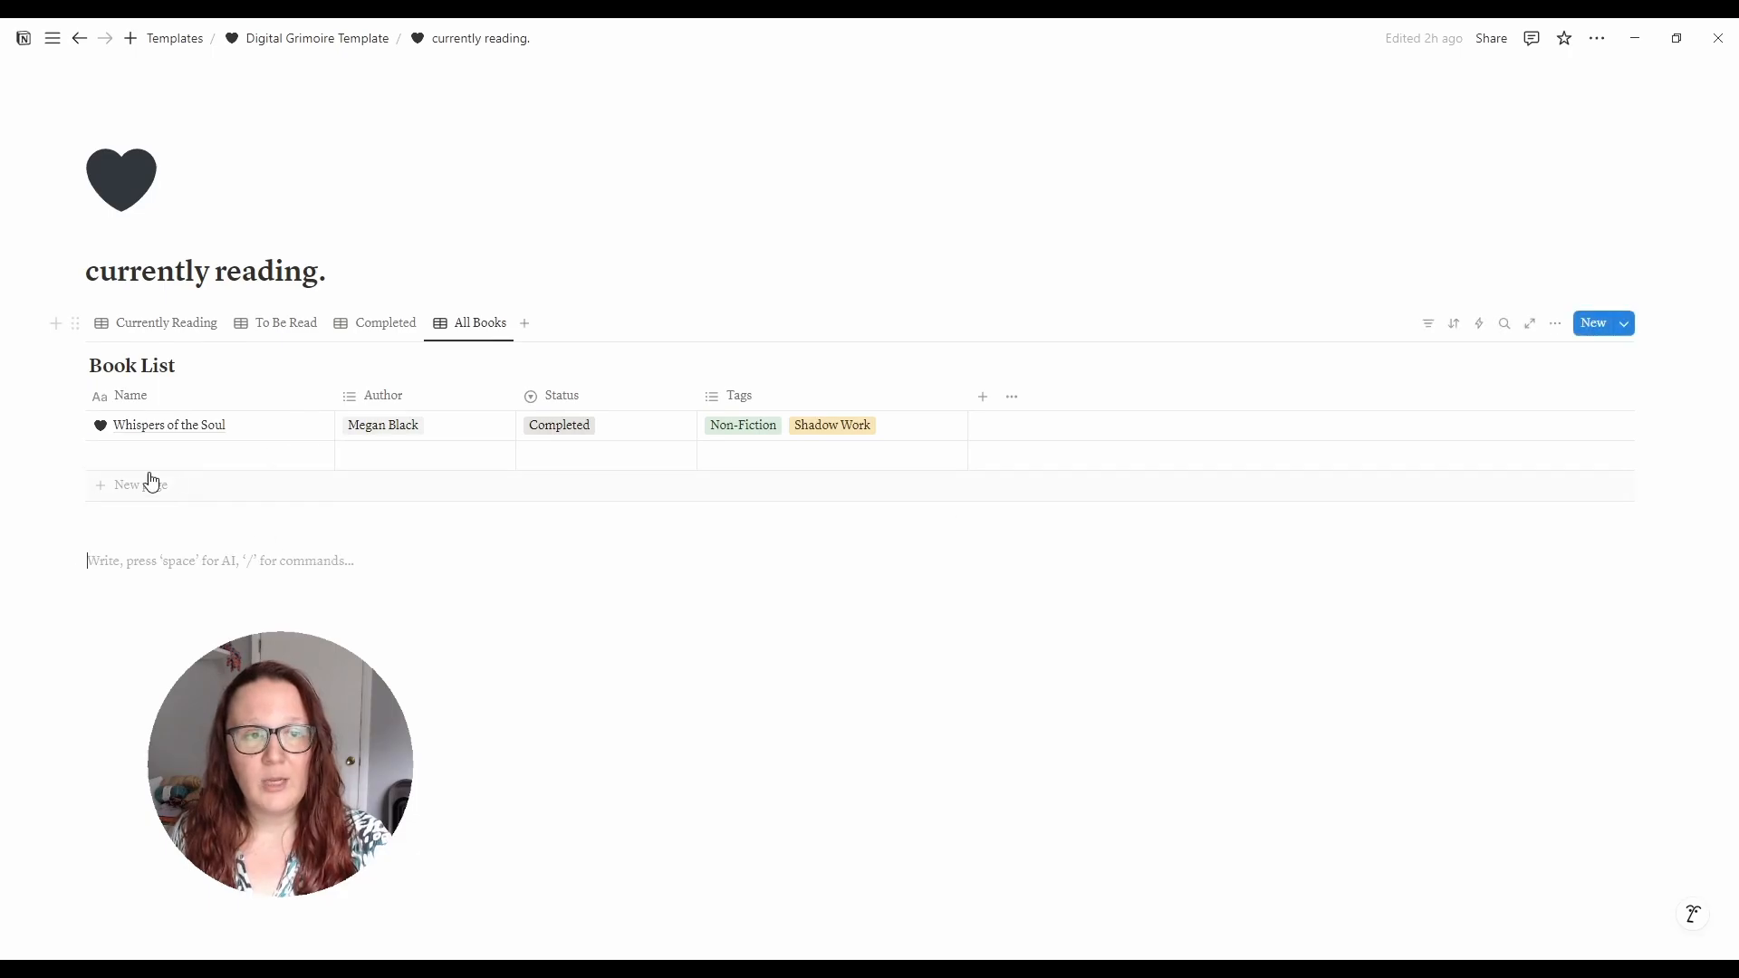
click(39, 455)
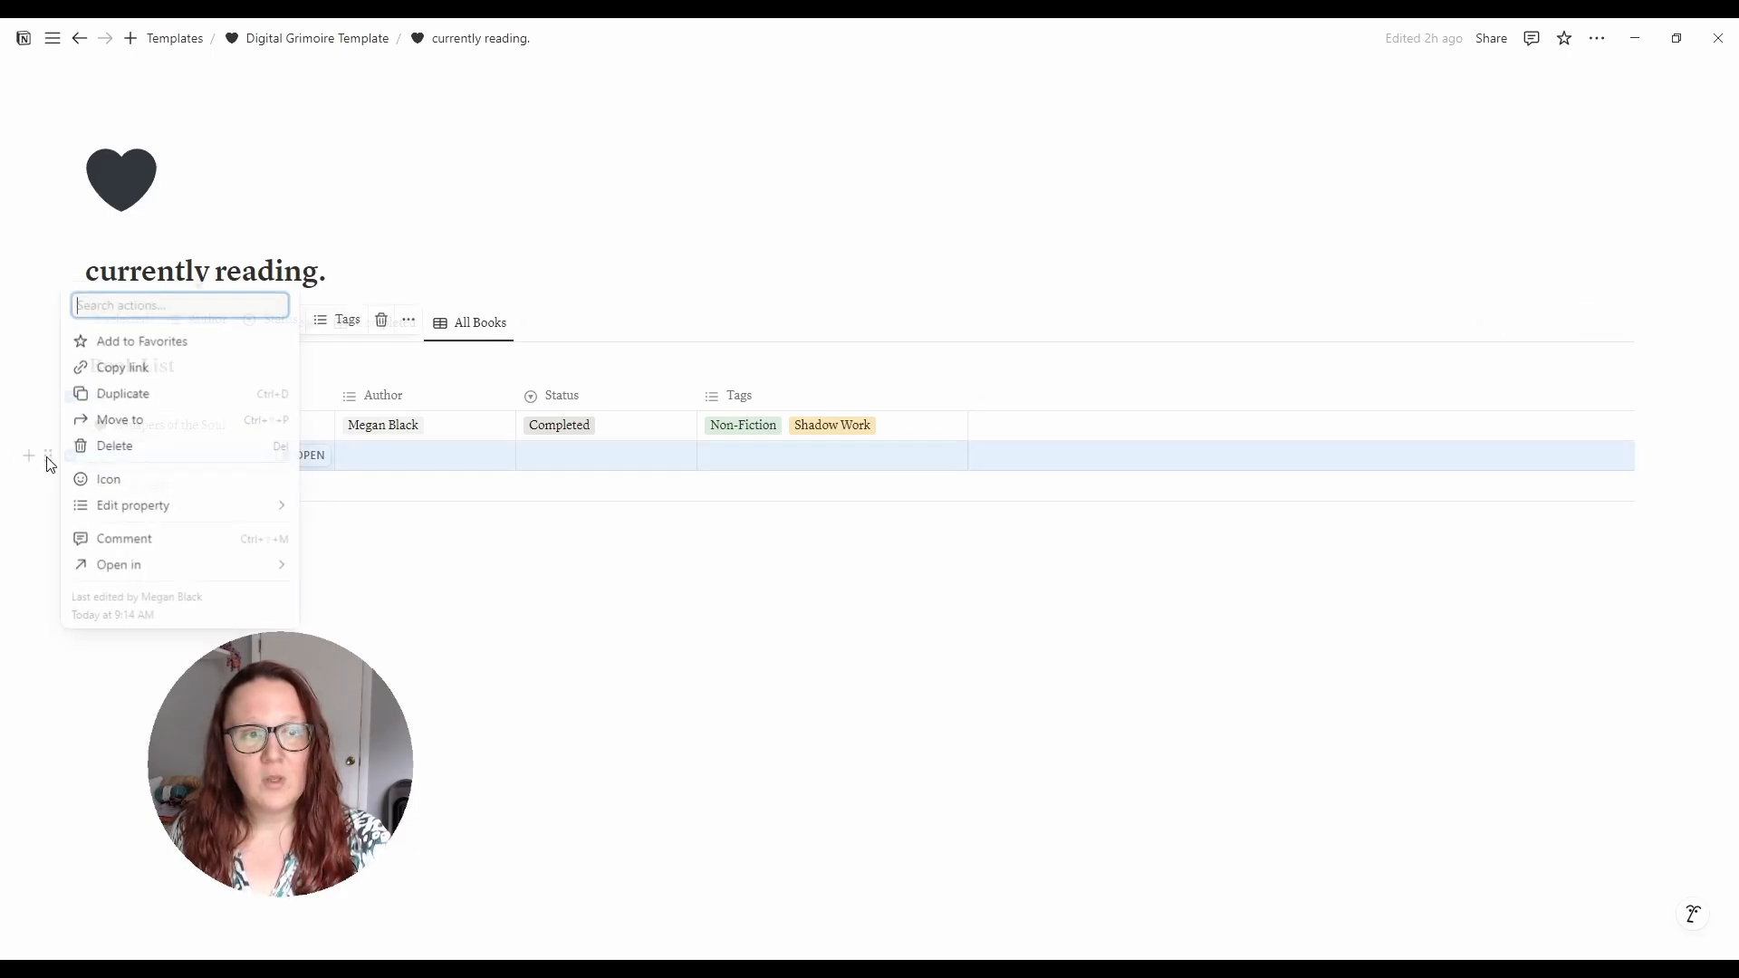
click(117, 446)
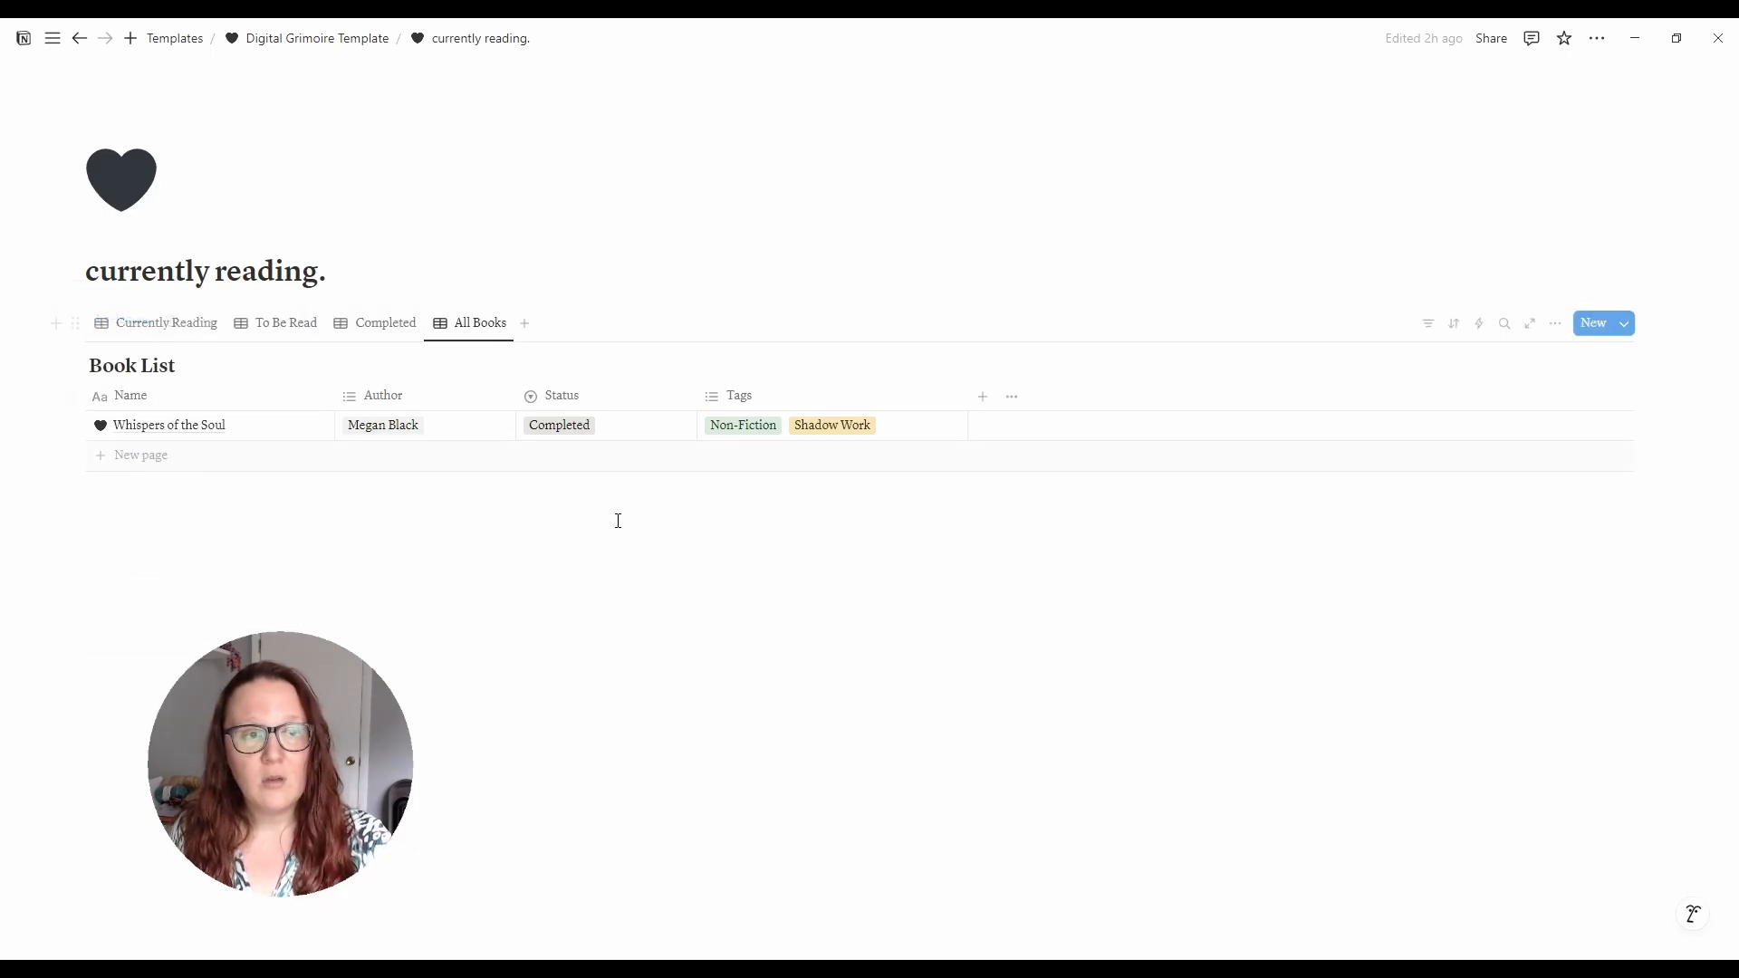
- Add a book page titled "A Wrinkle in Time" to the Book List and set its author to Madeleine L'Engle
click(1595, 323)
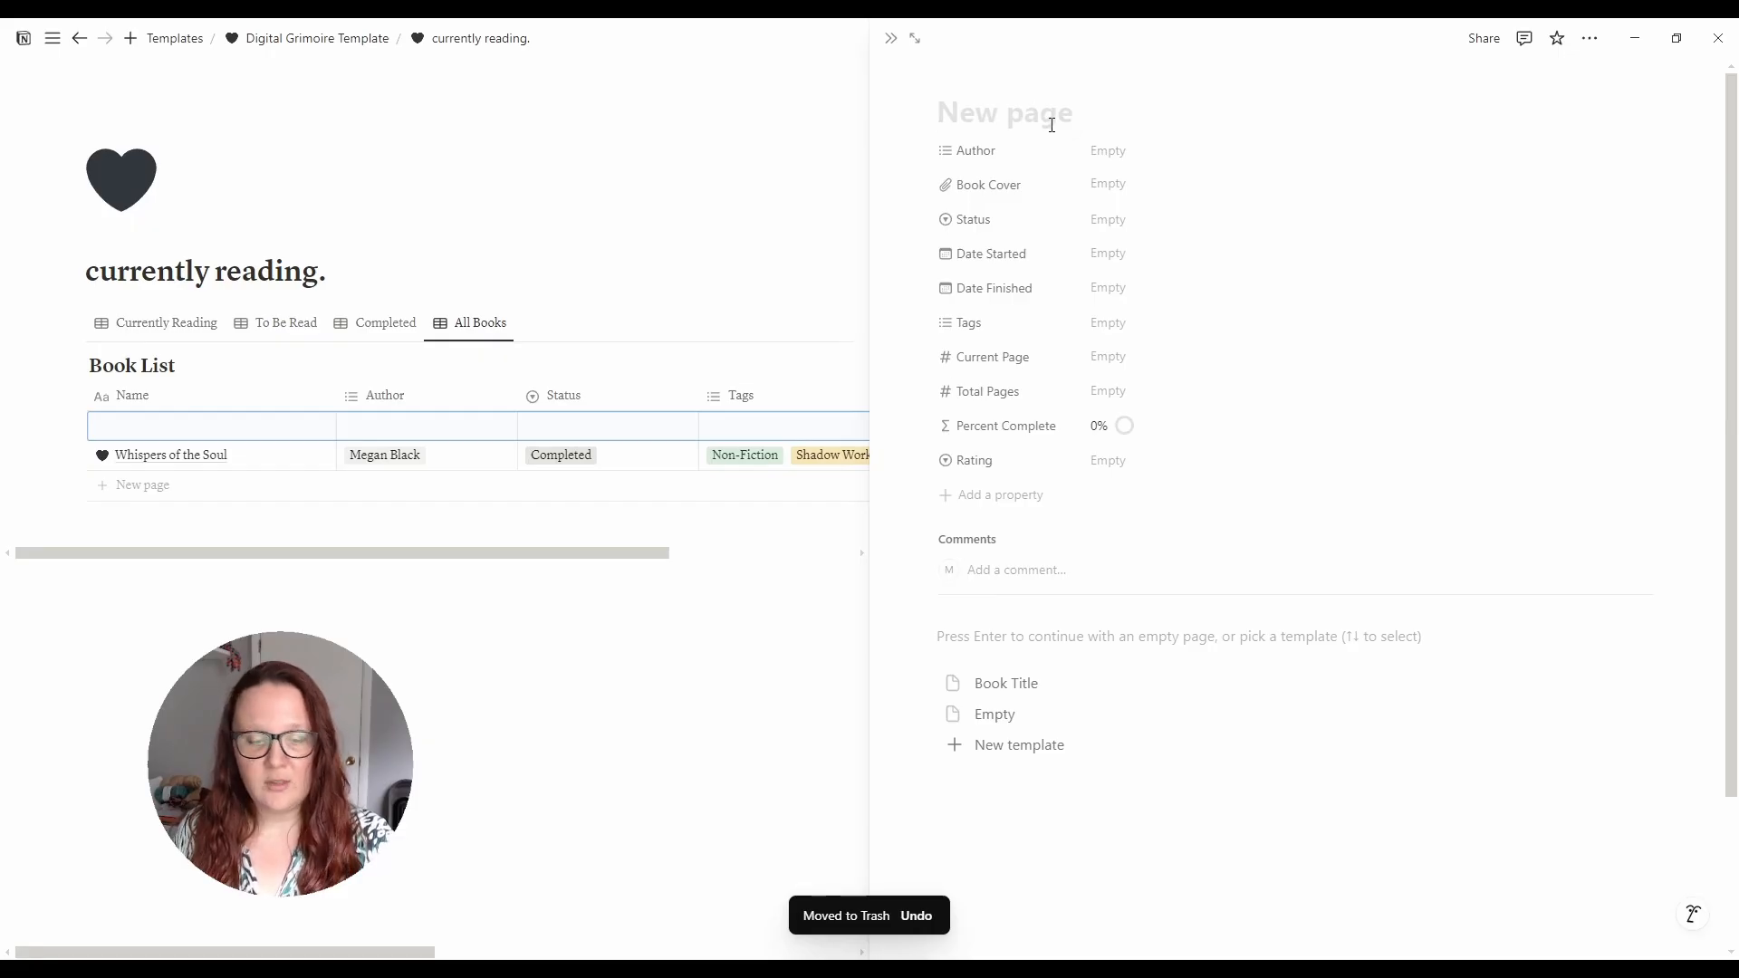
text(A)
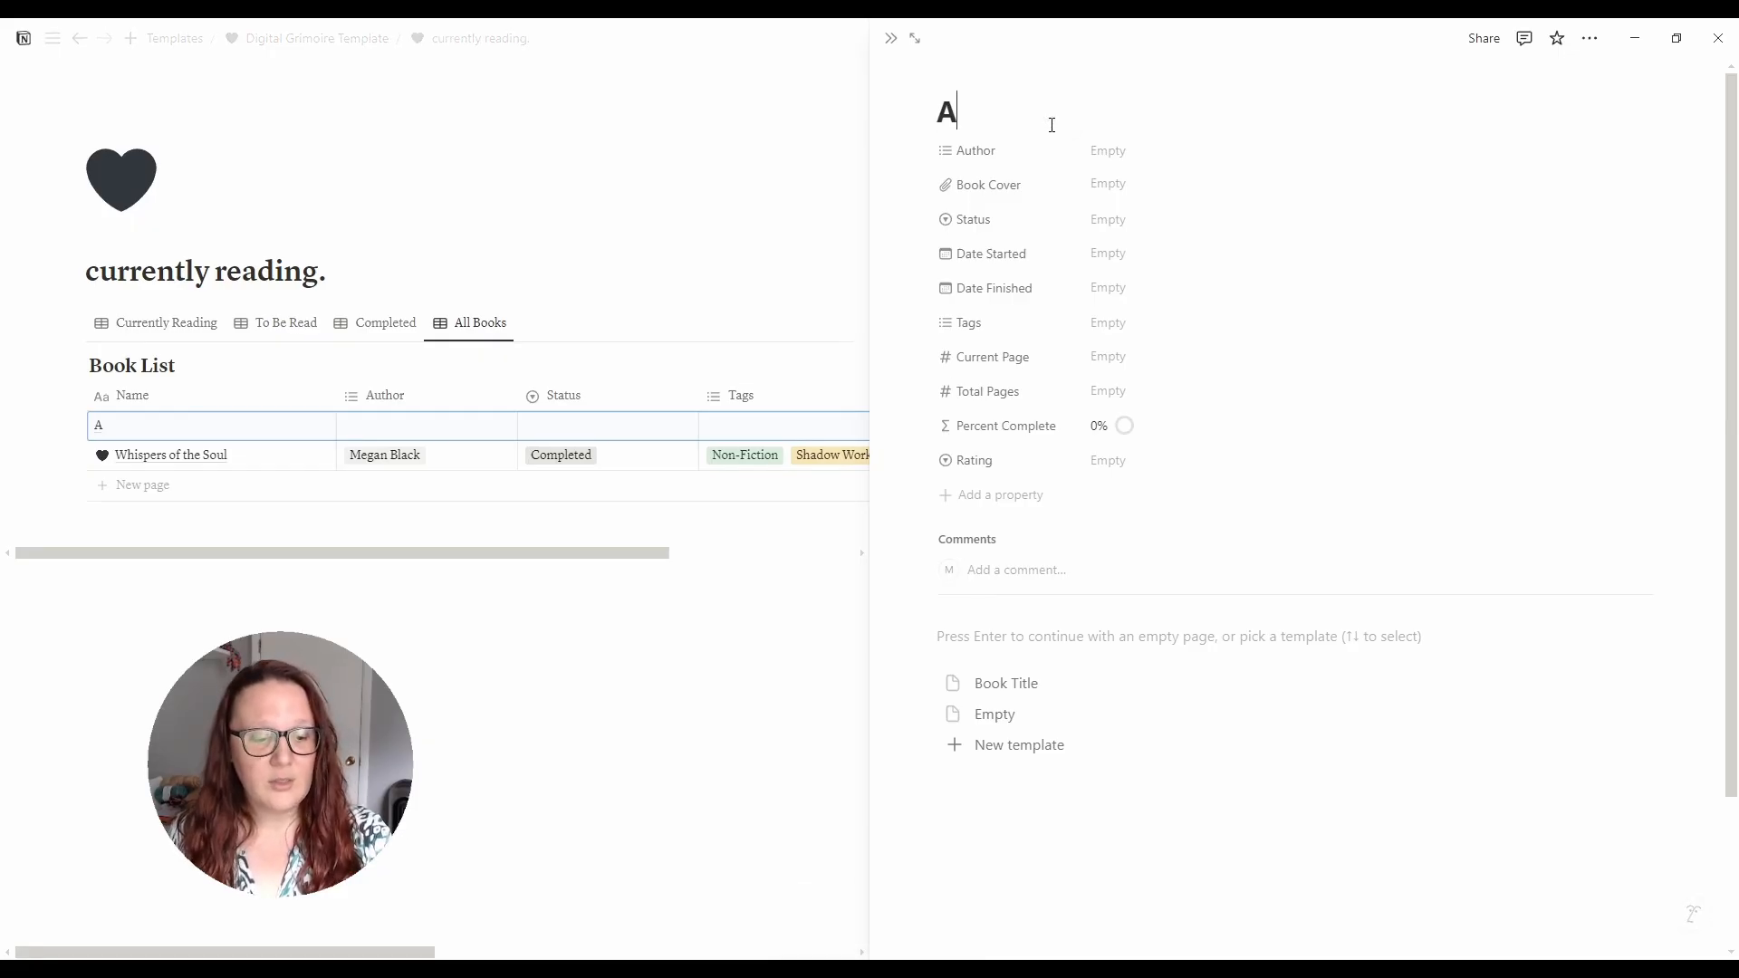
text( Wrinkle in Time)
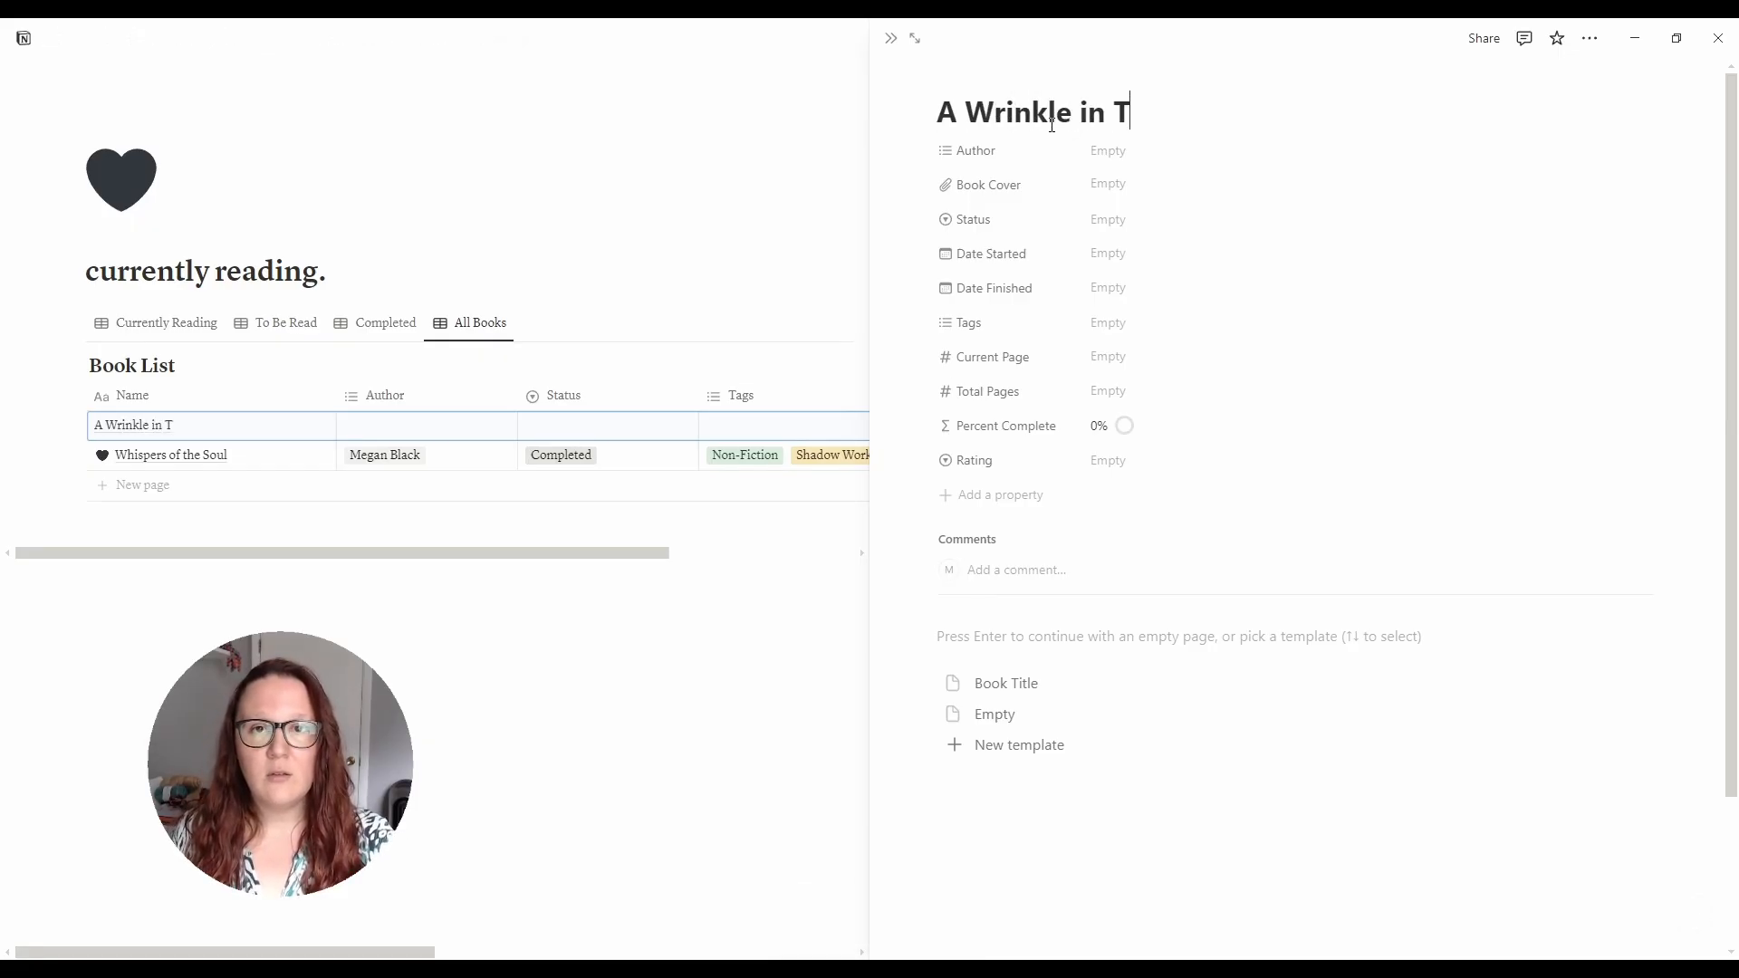
click(1154, 155)
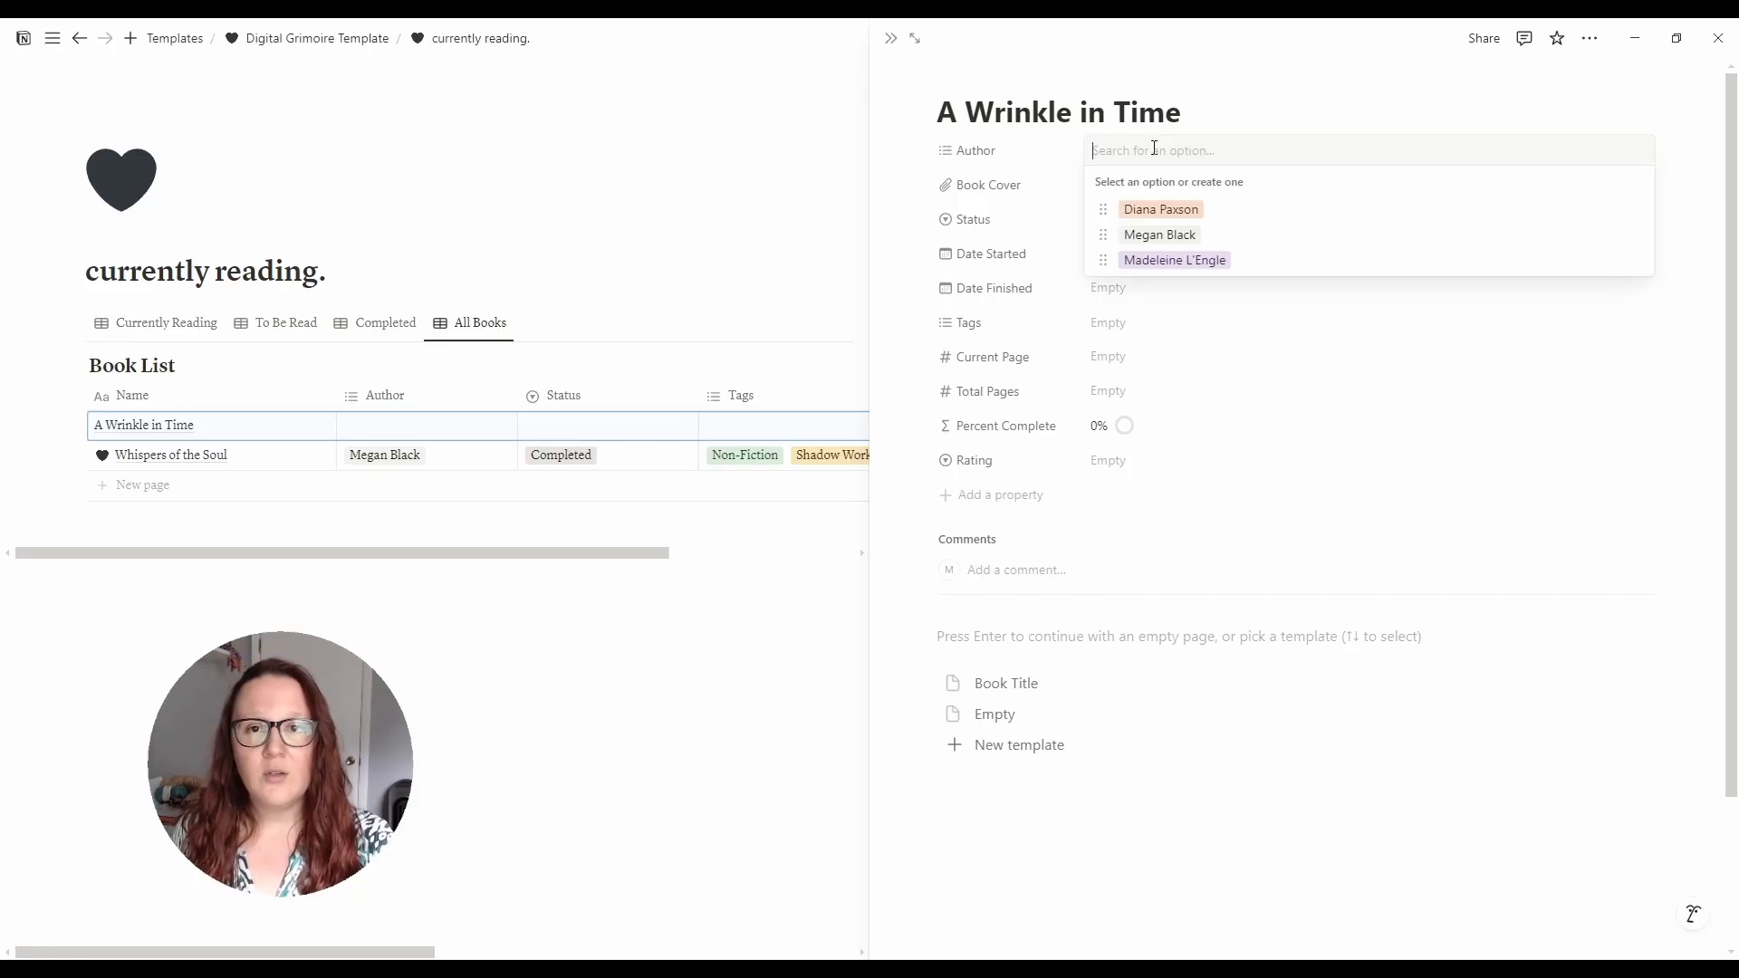
click(1259, 265)
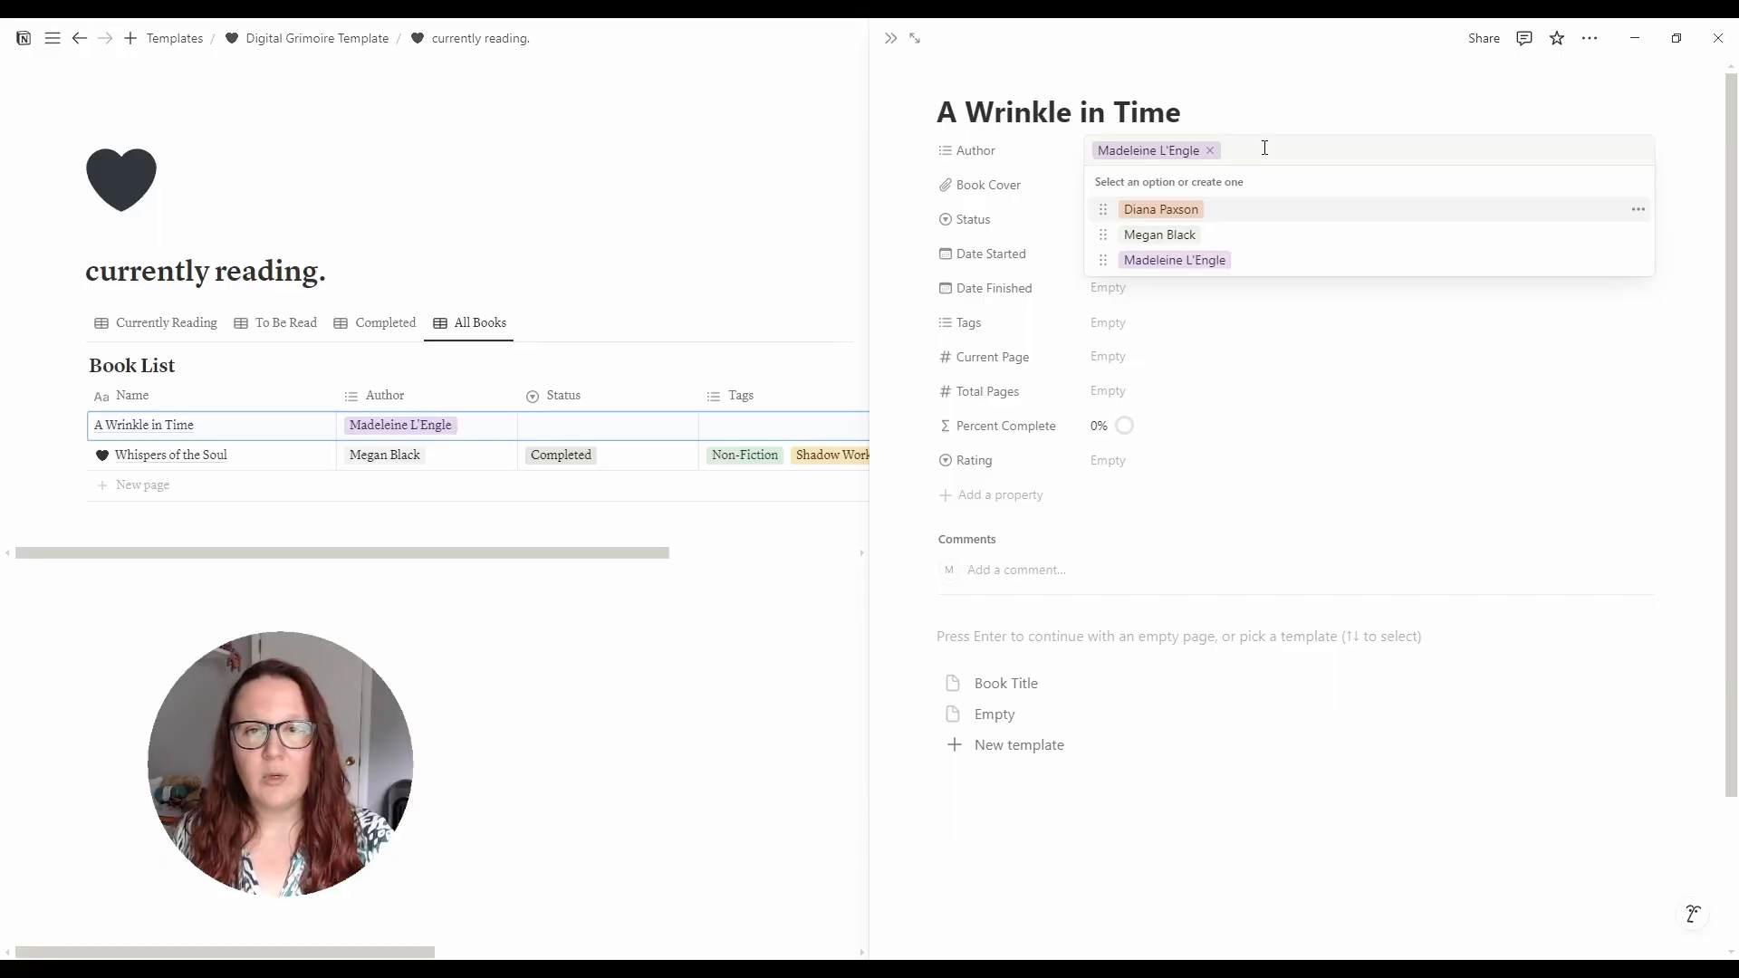
- Add Scott Cunningham as a second author of A Wrinkle in Time and remove that author from the book again
text(Scott Cunninghame)
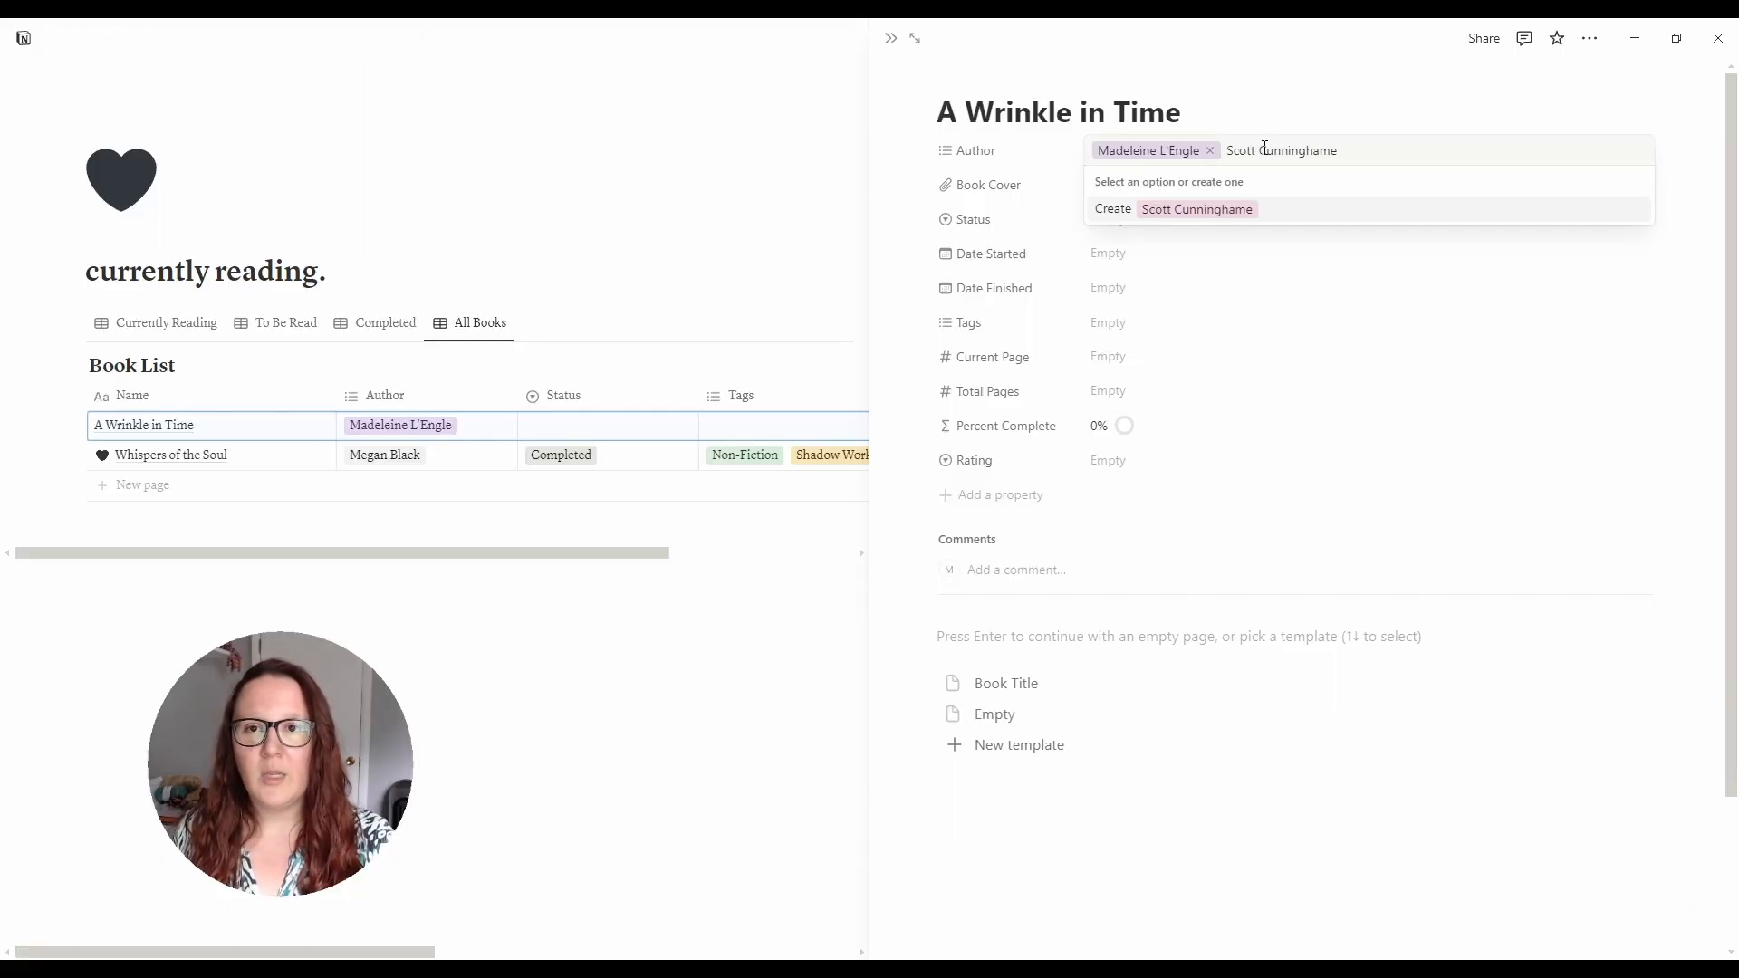
key(BackSpace)
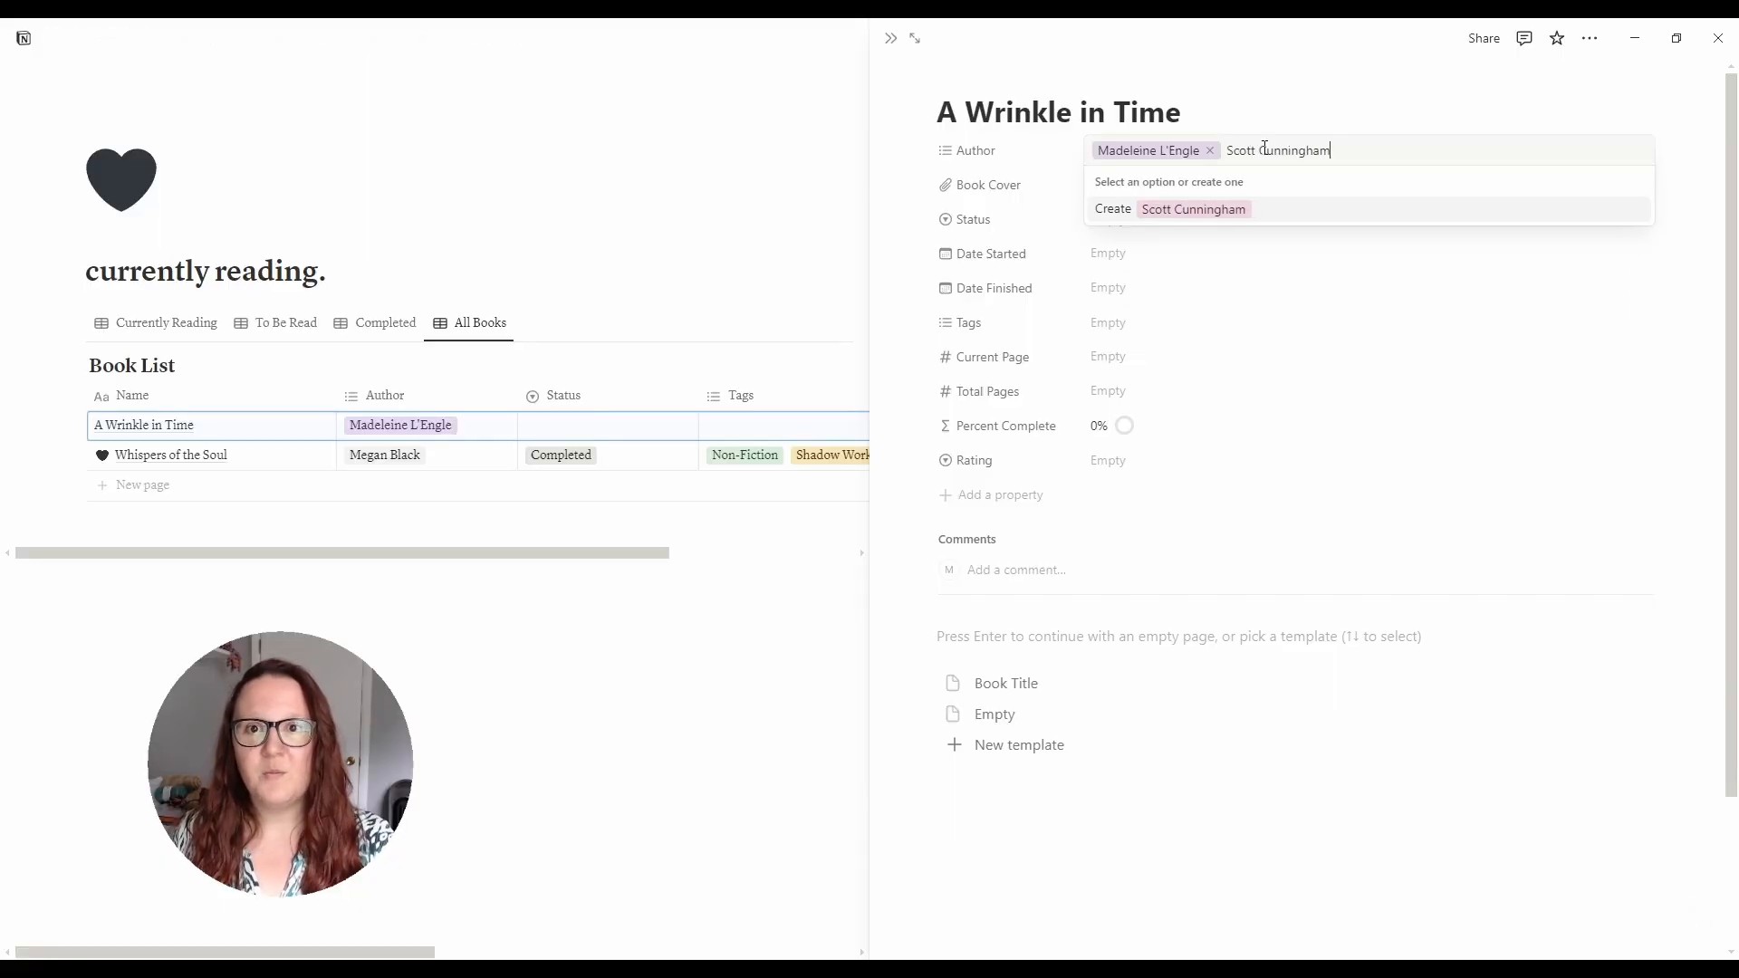
key(Return)
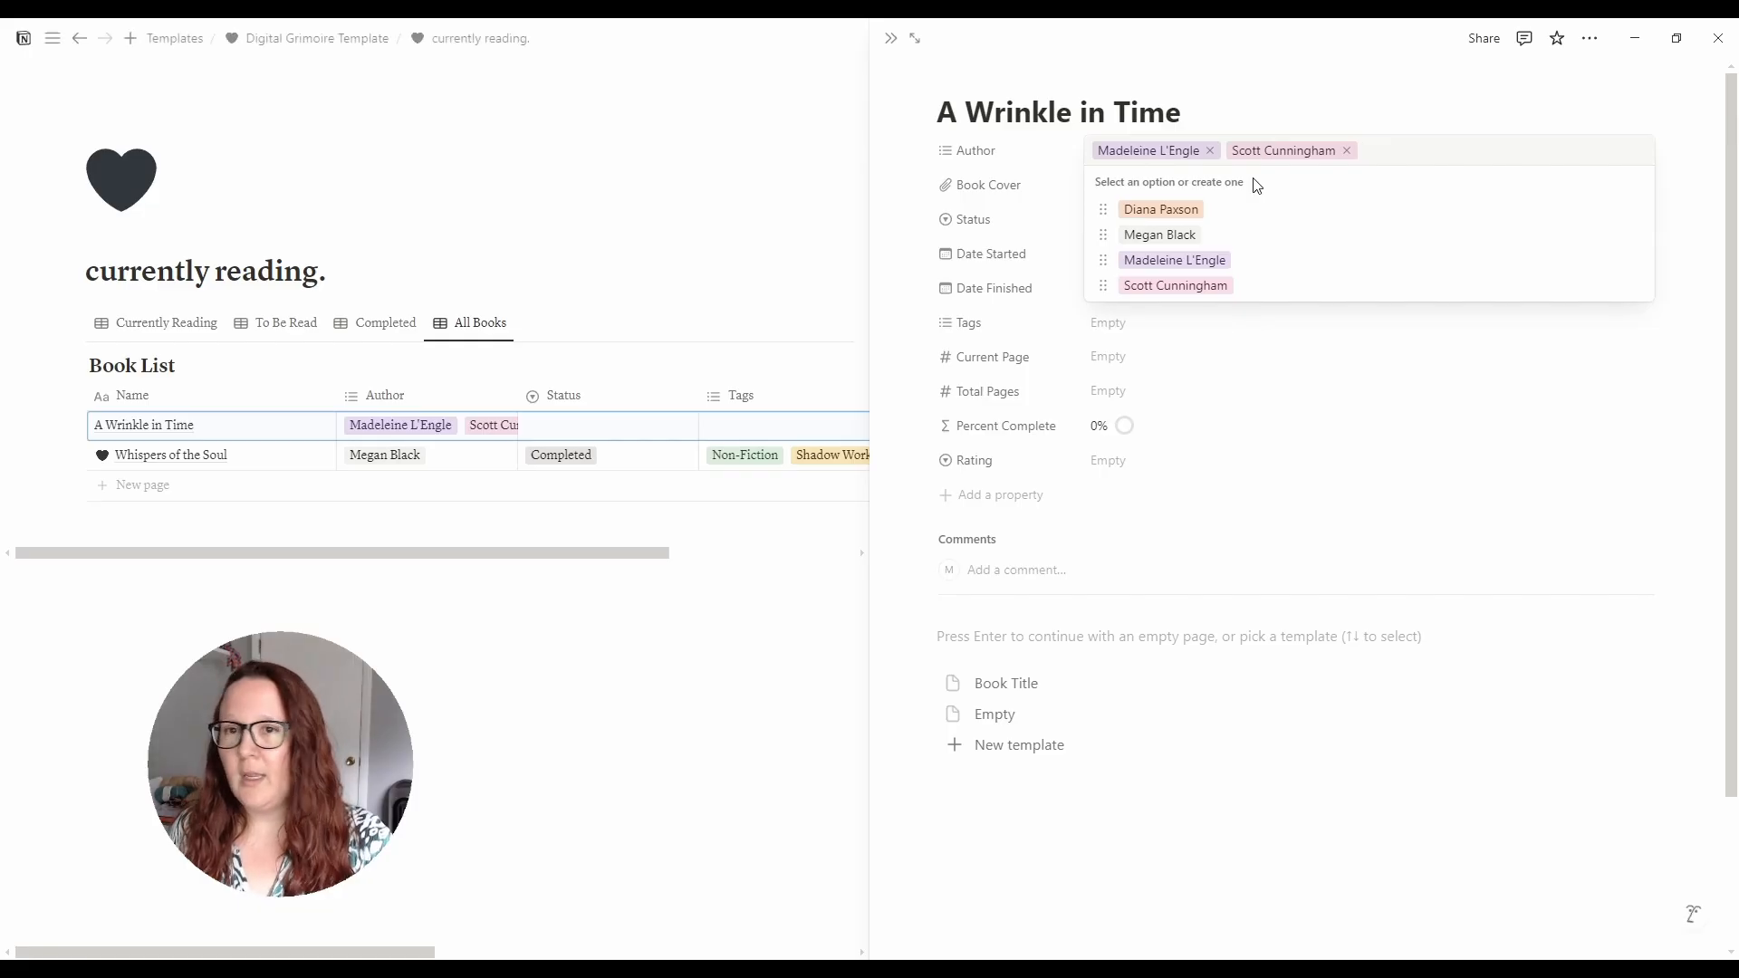
click(1347, 152)
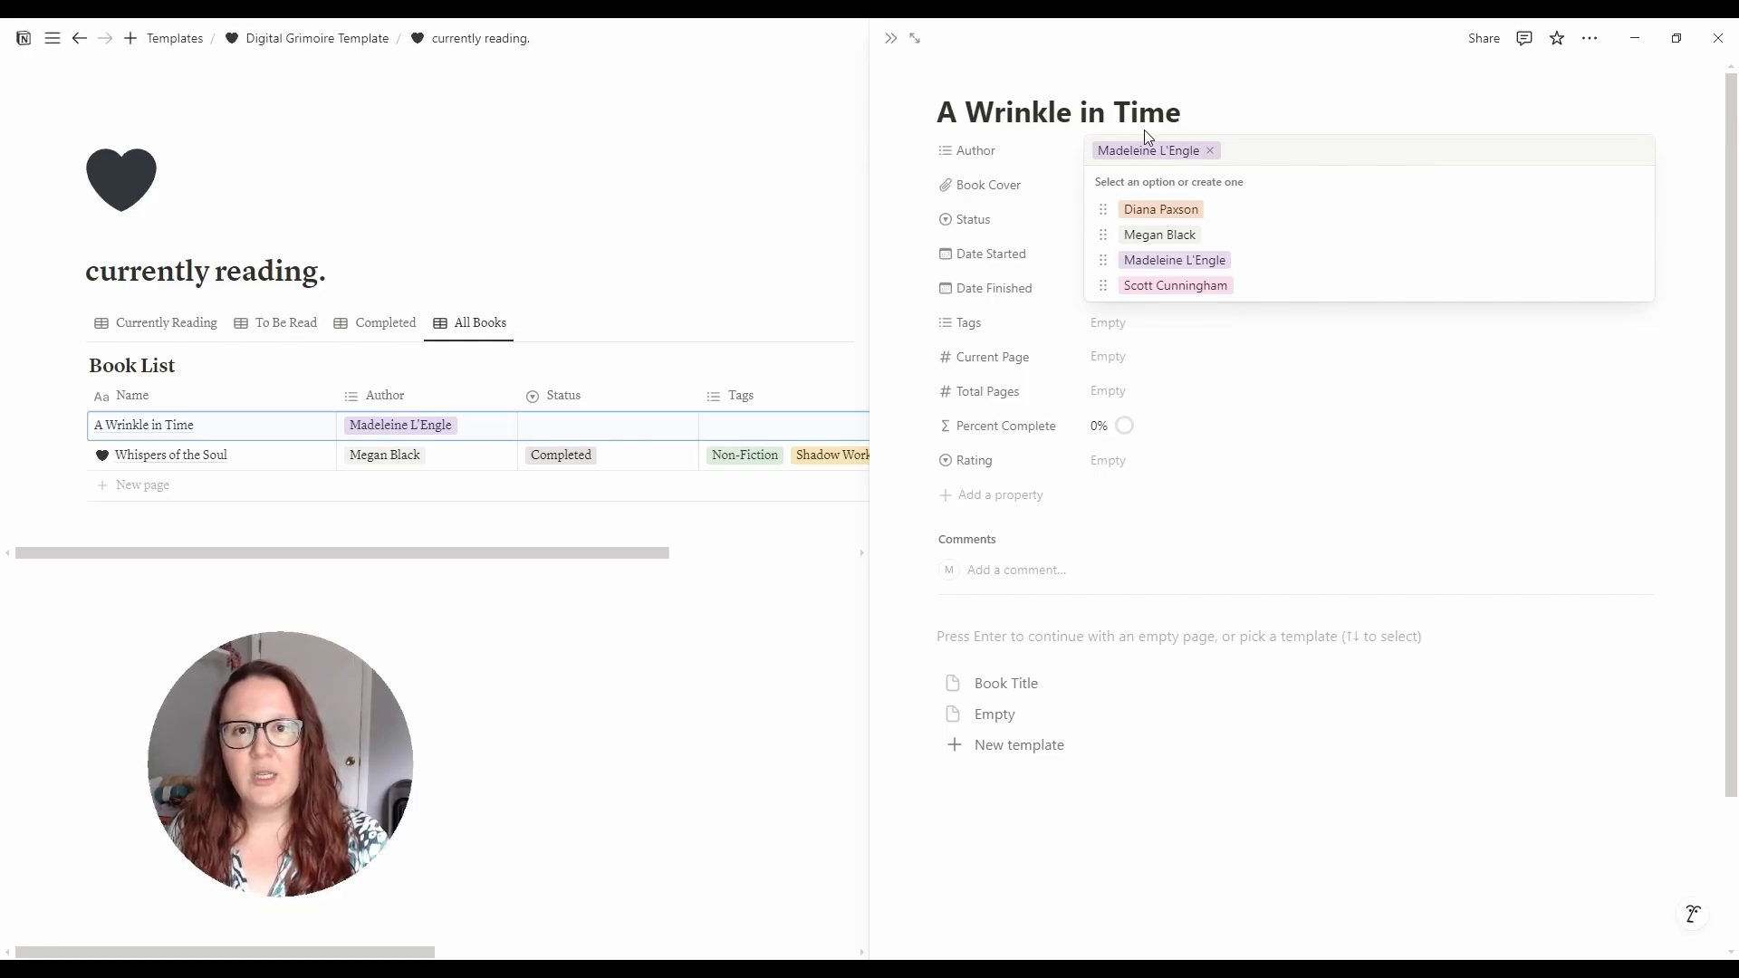
click(1597, 346)
- Embed the copied image link as the book cover of A Wrinkle in Time and check the cover at full size
click(1129, 188)
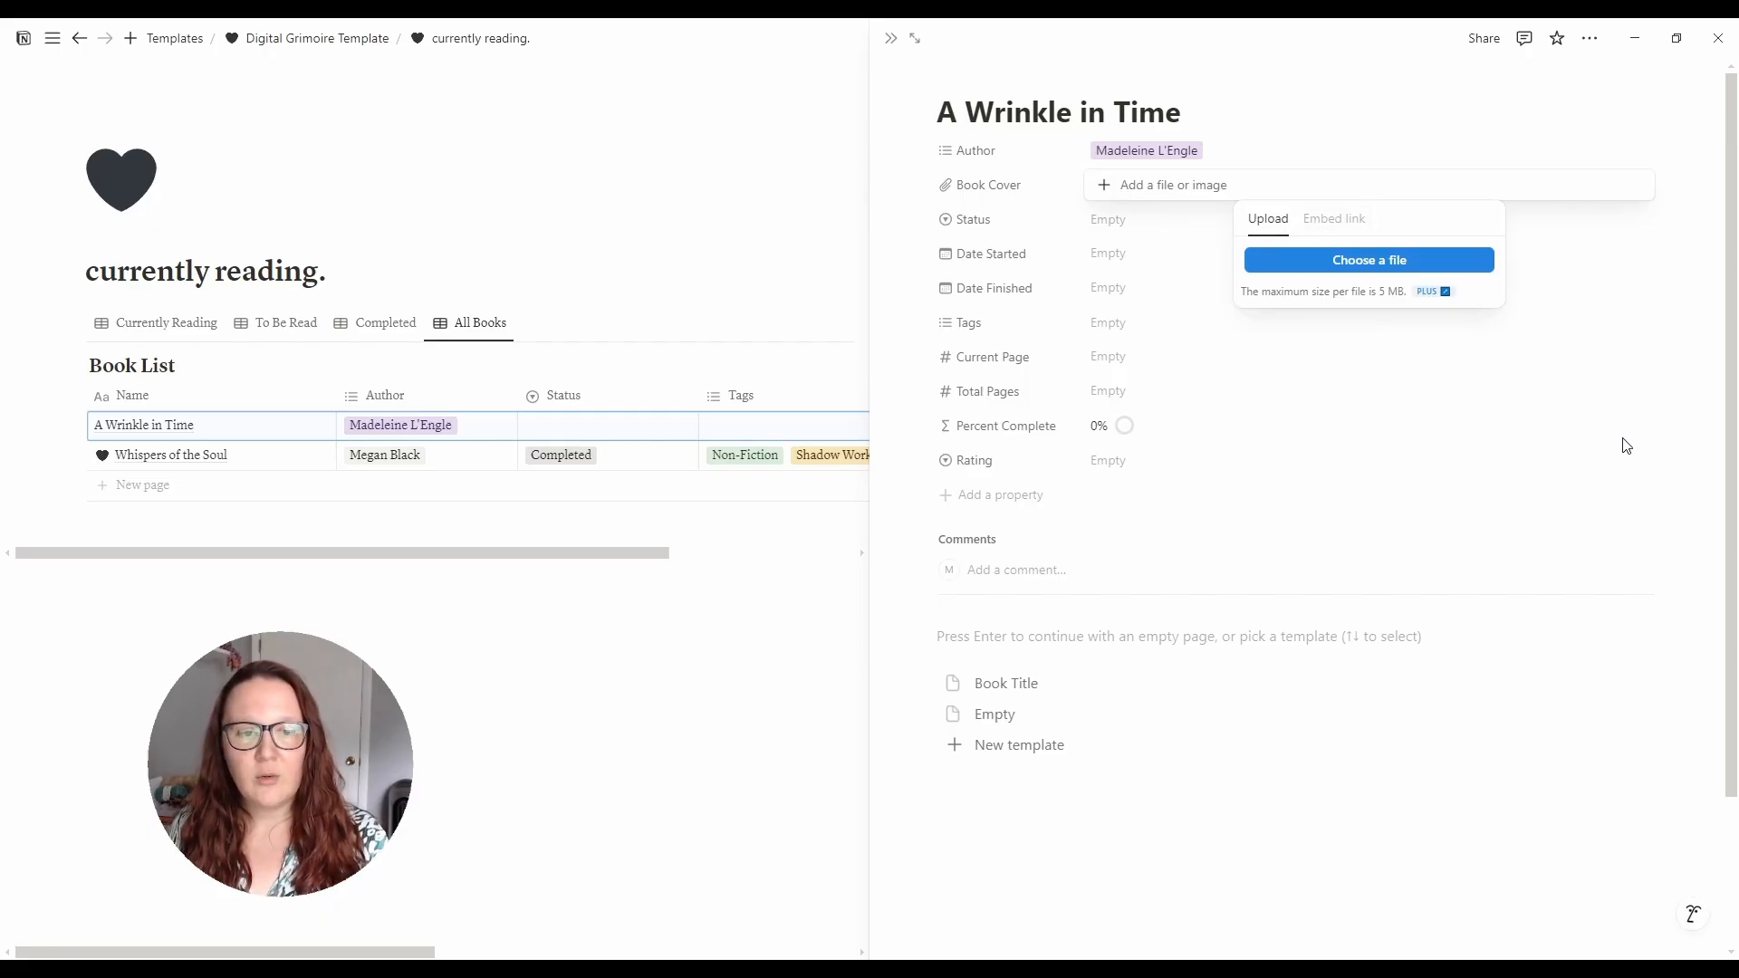
click(1341, 234)
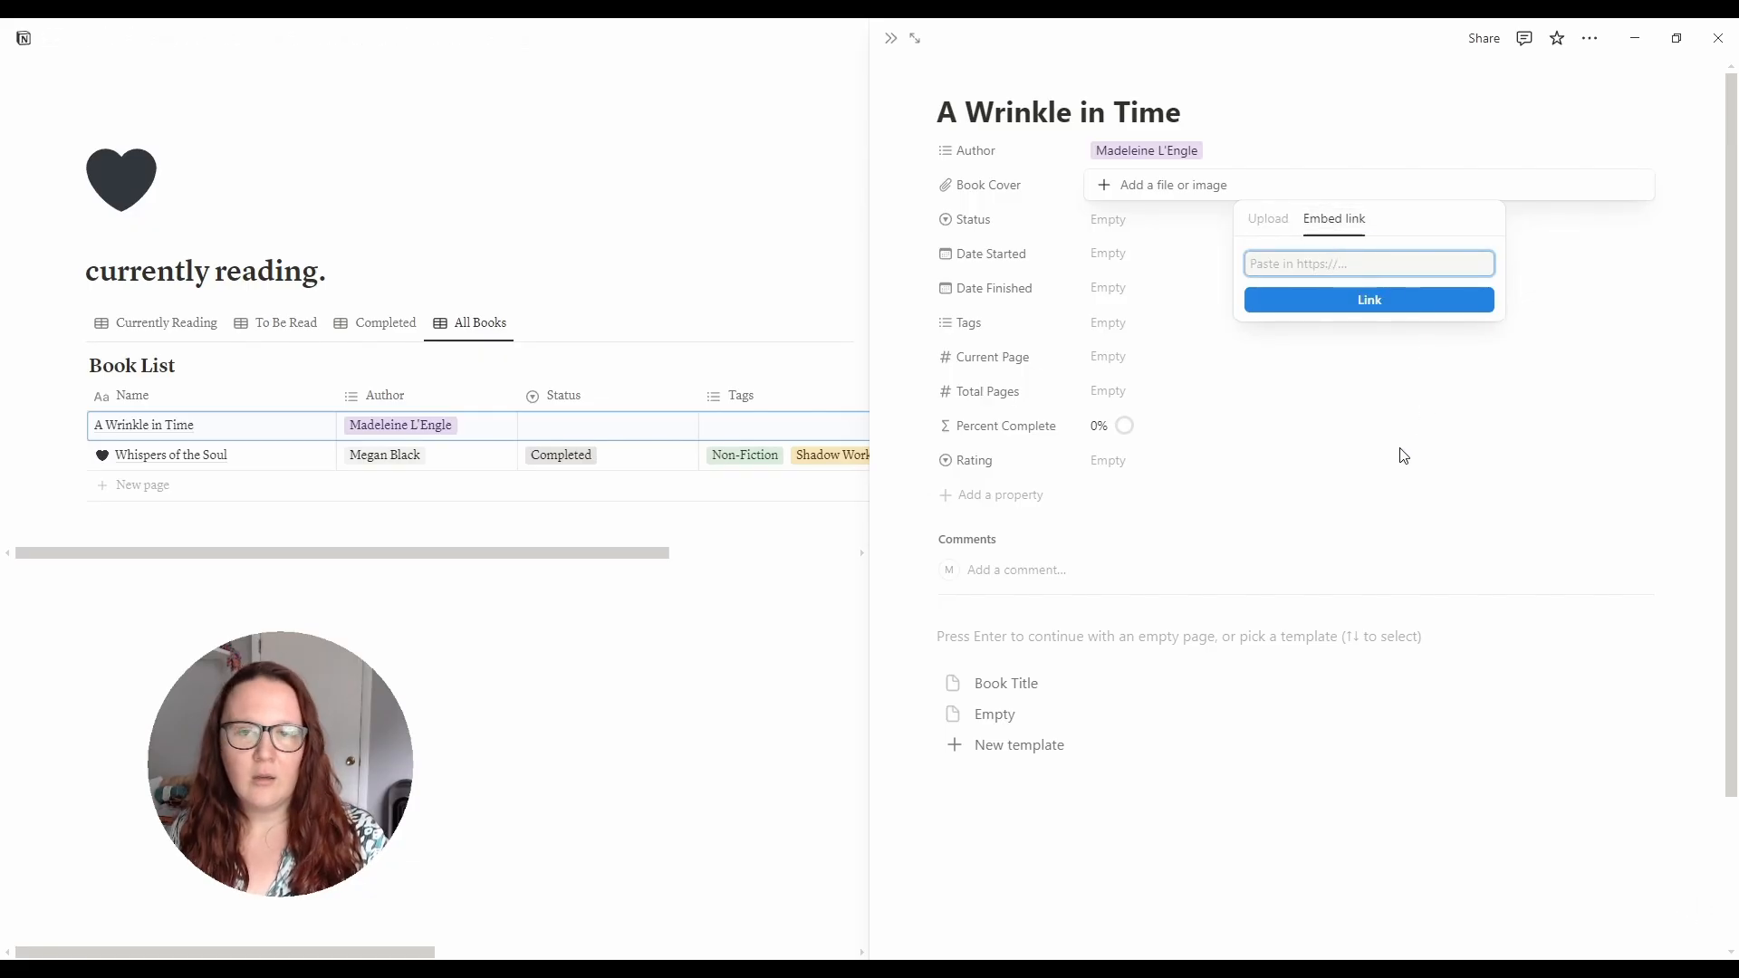
key(ctrl+v)
key(Return)
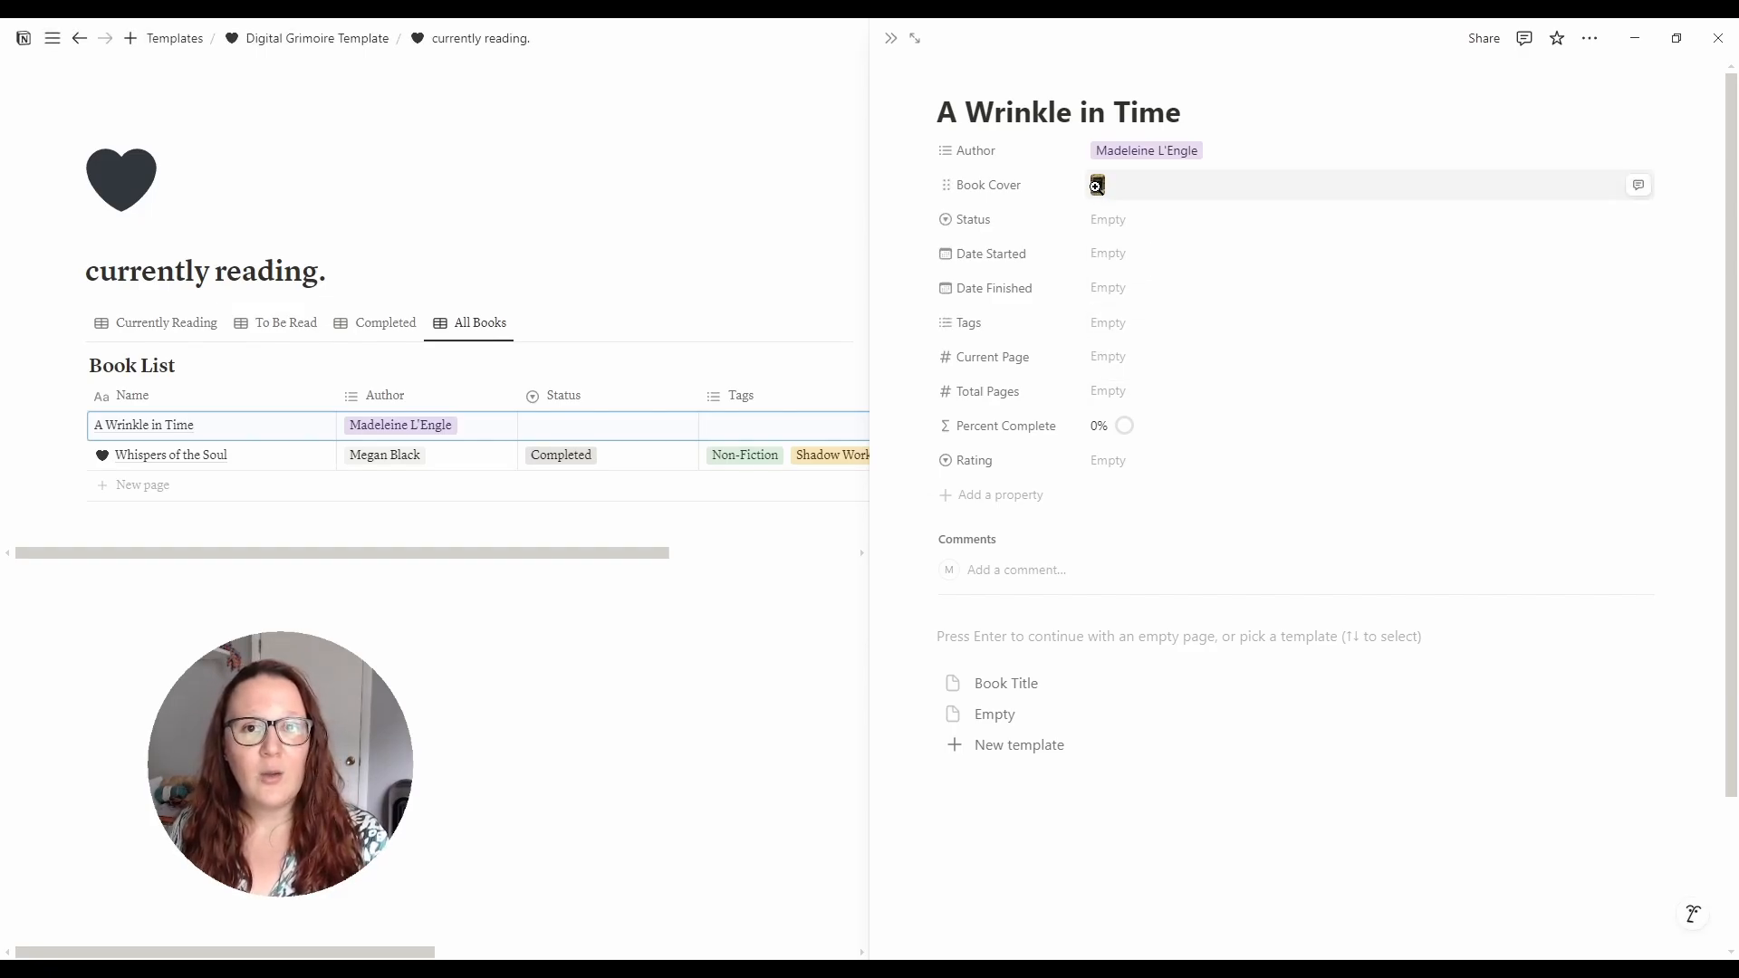
click(1097, 185)
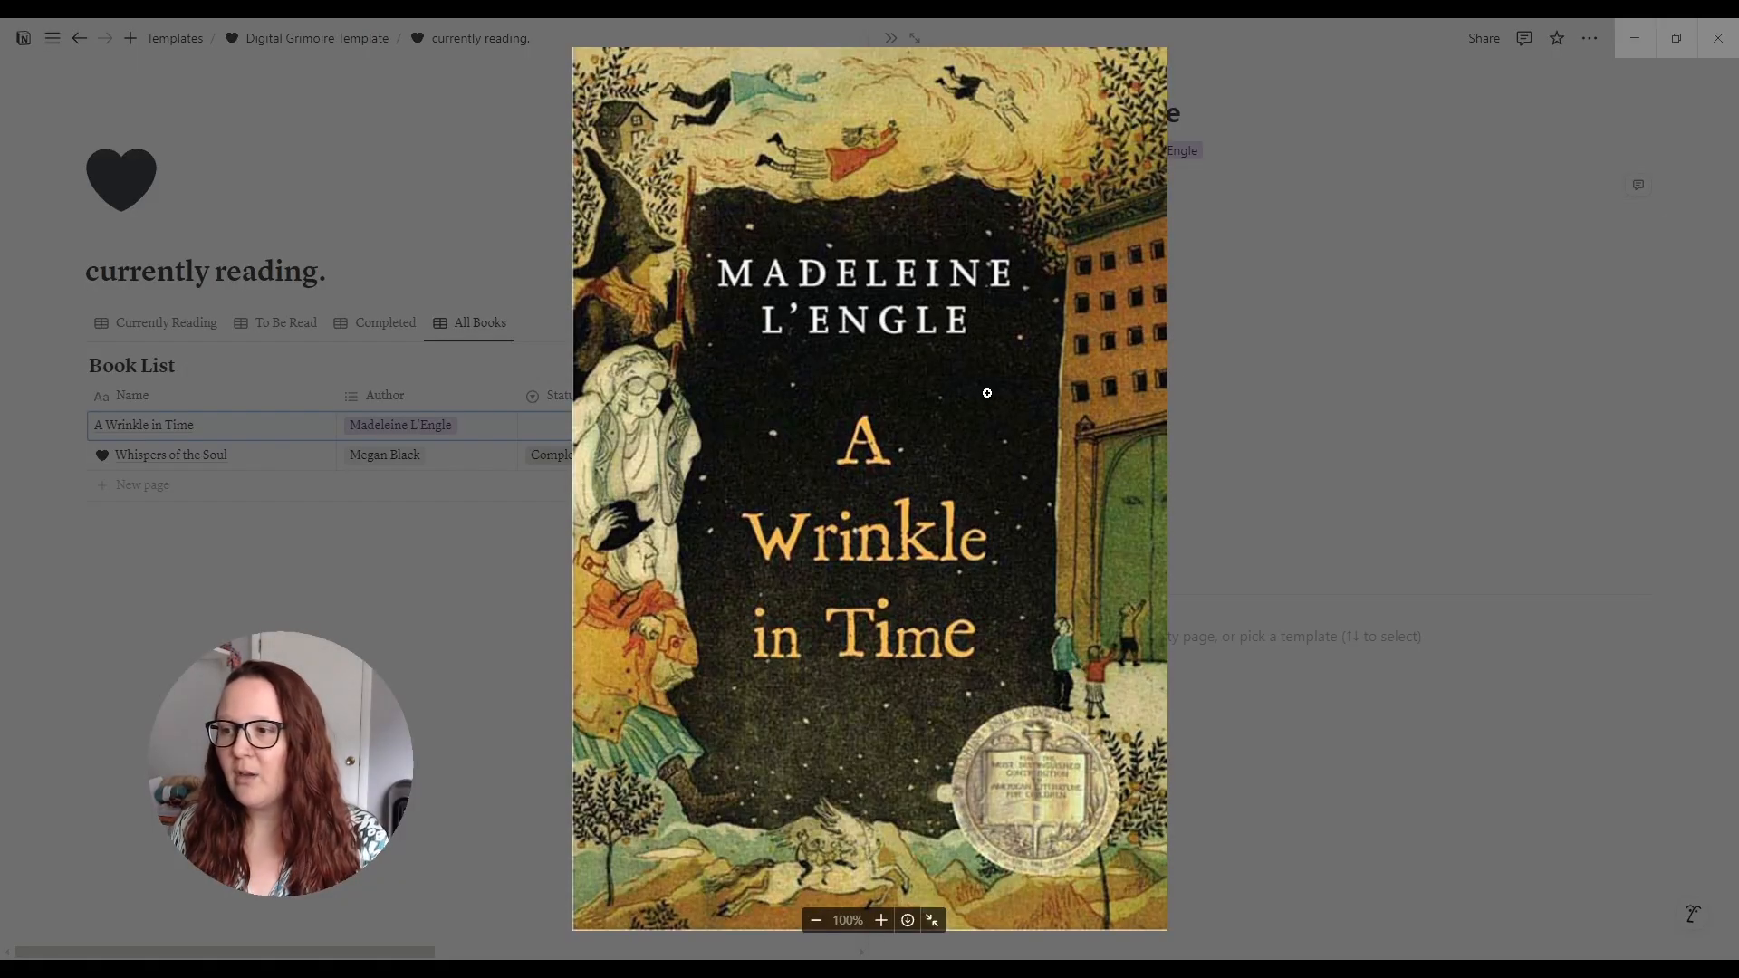
click(1324, 300)
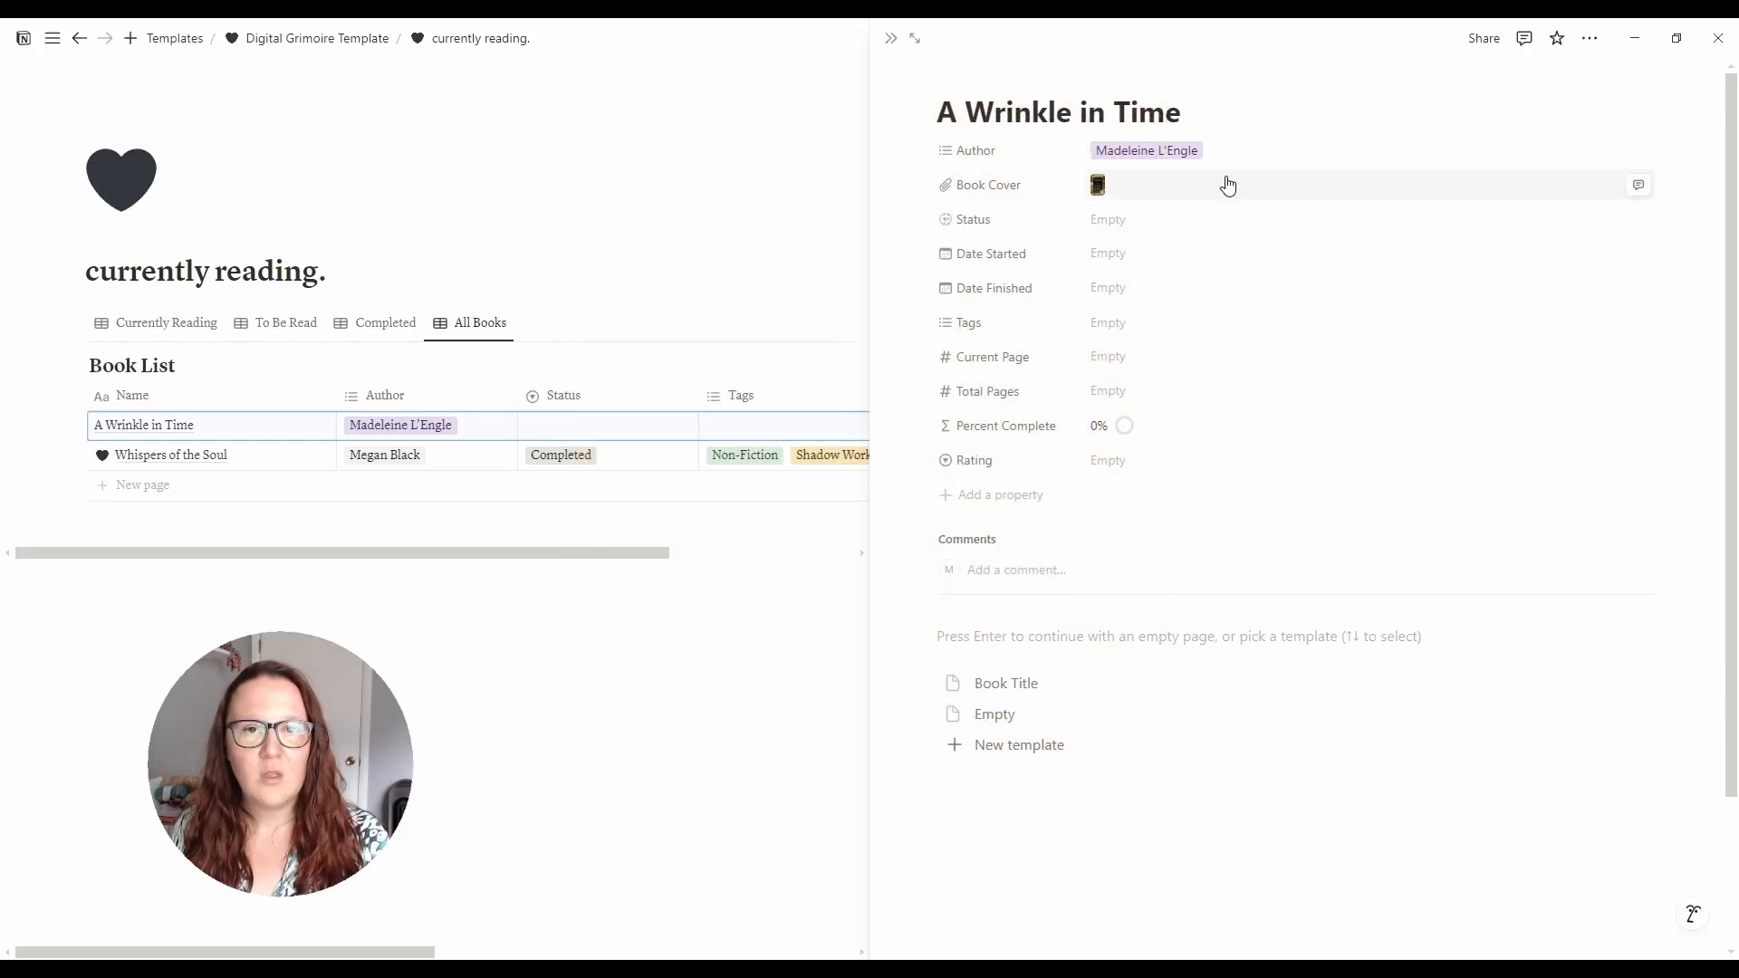
- Set the book's status to Currently Reading and its start date to May 1, 2025
click(1159, 226)
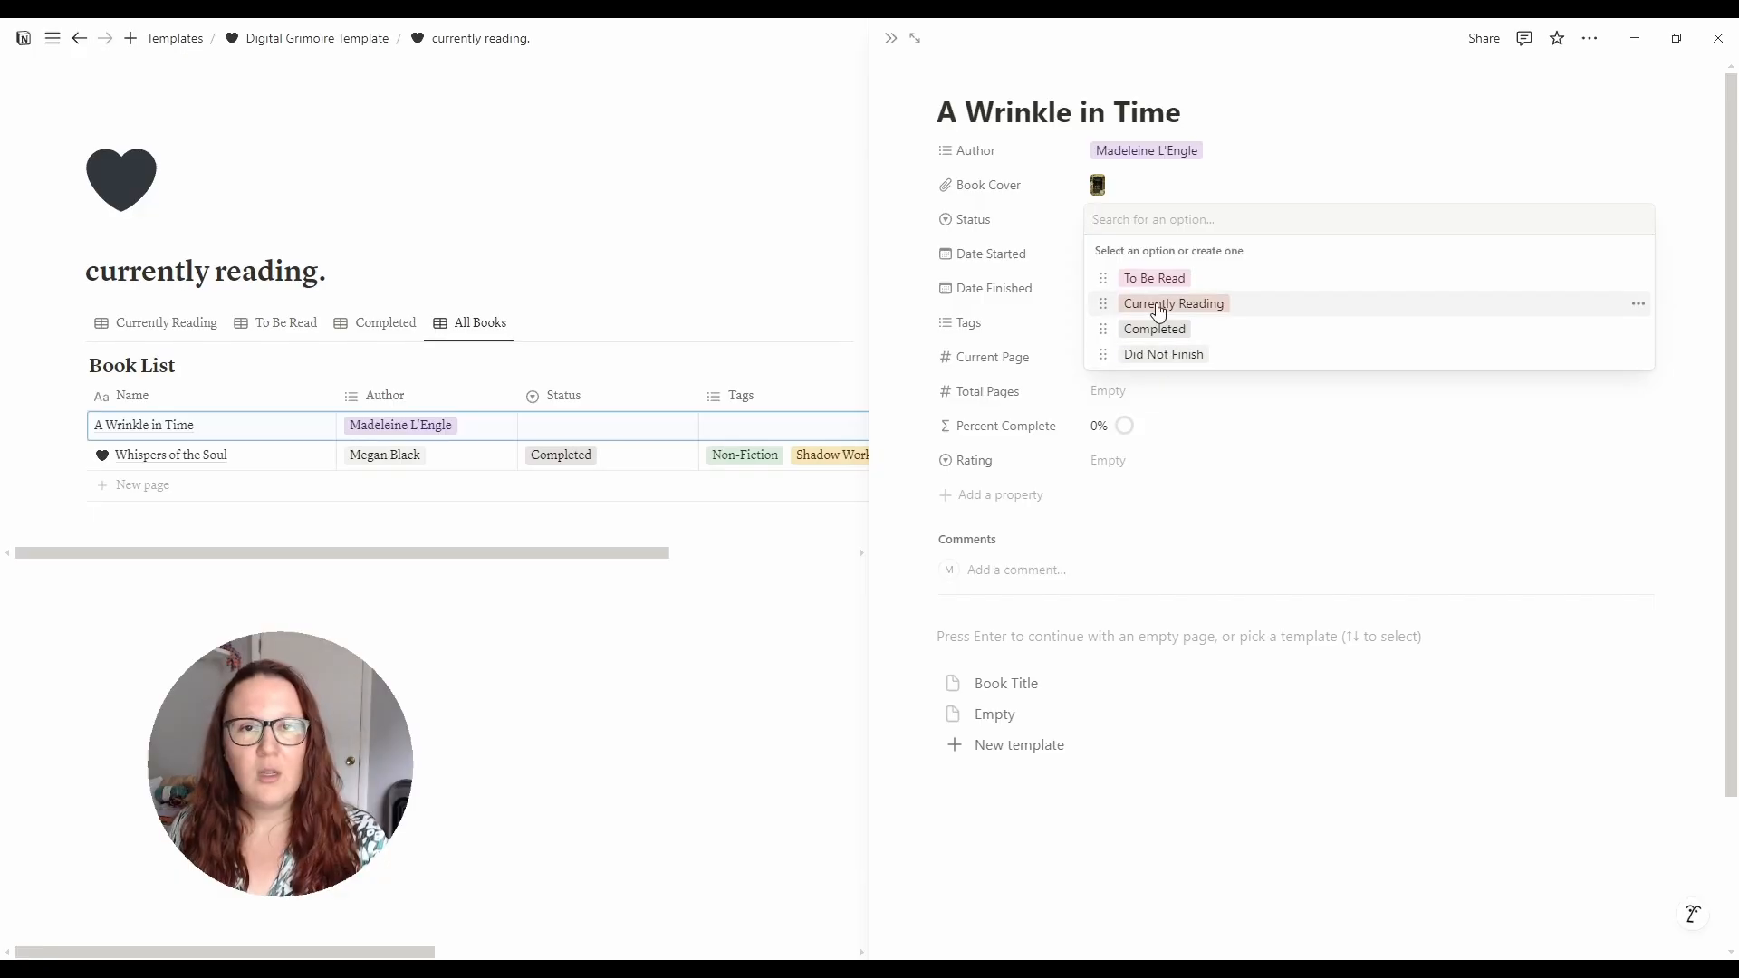
click(1212, 313)
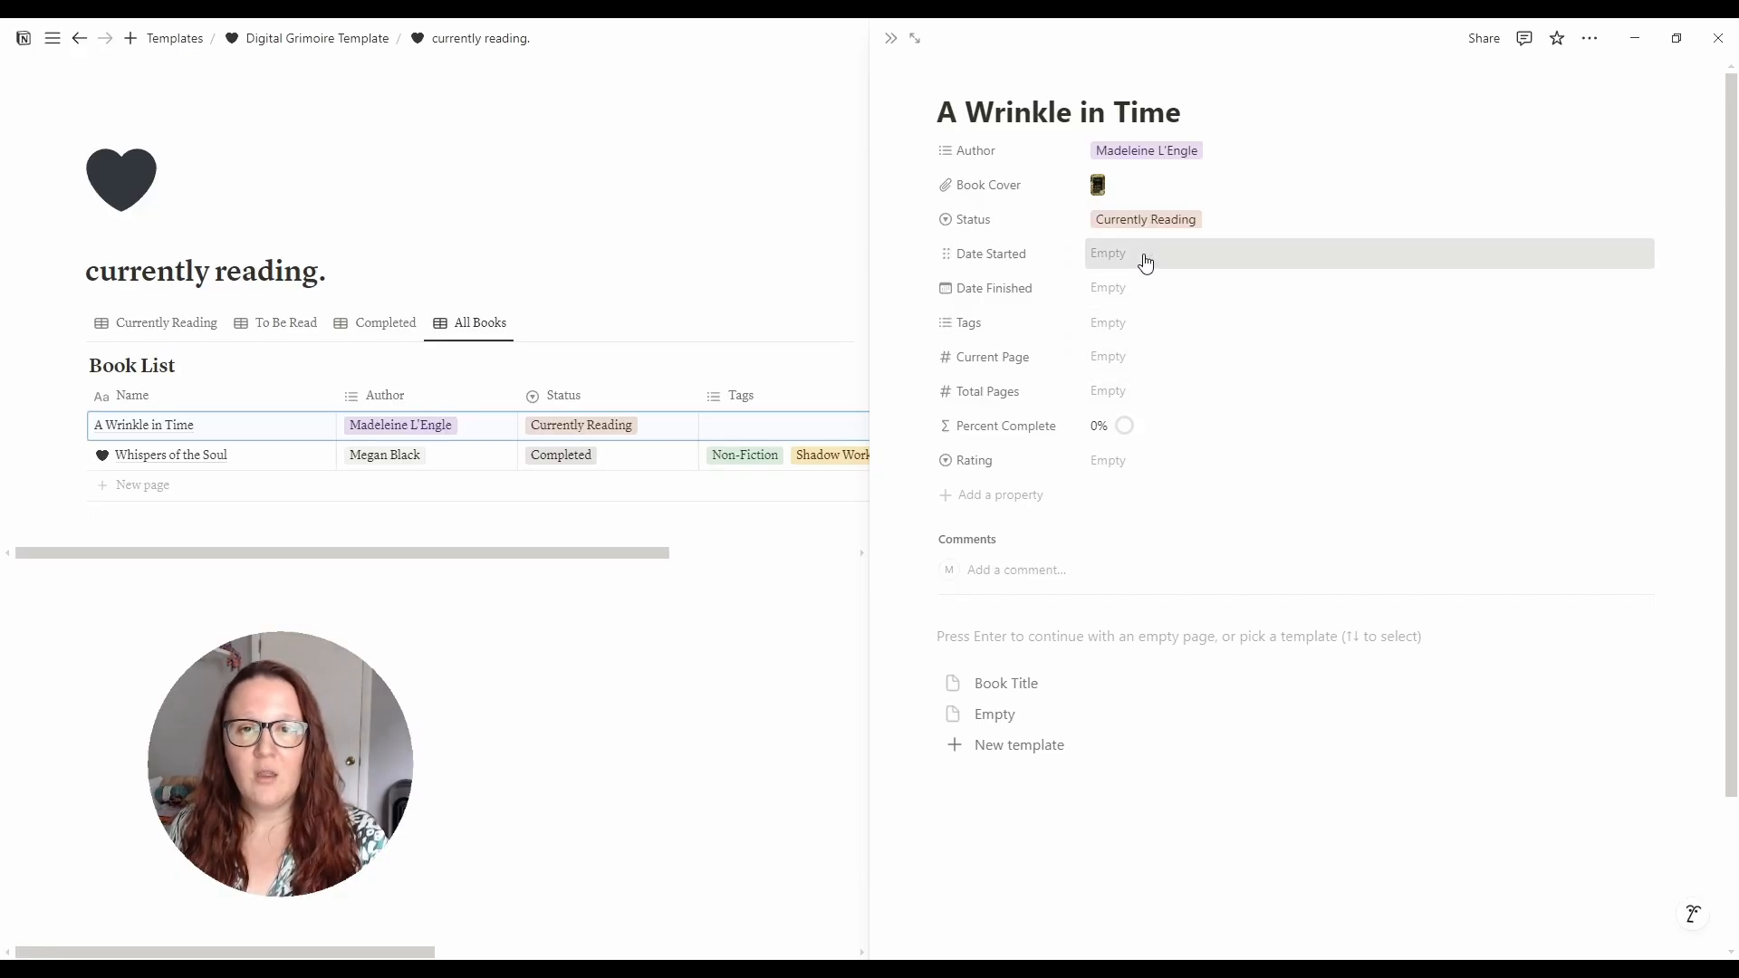
click(1146, 259)
click(1224, 378)
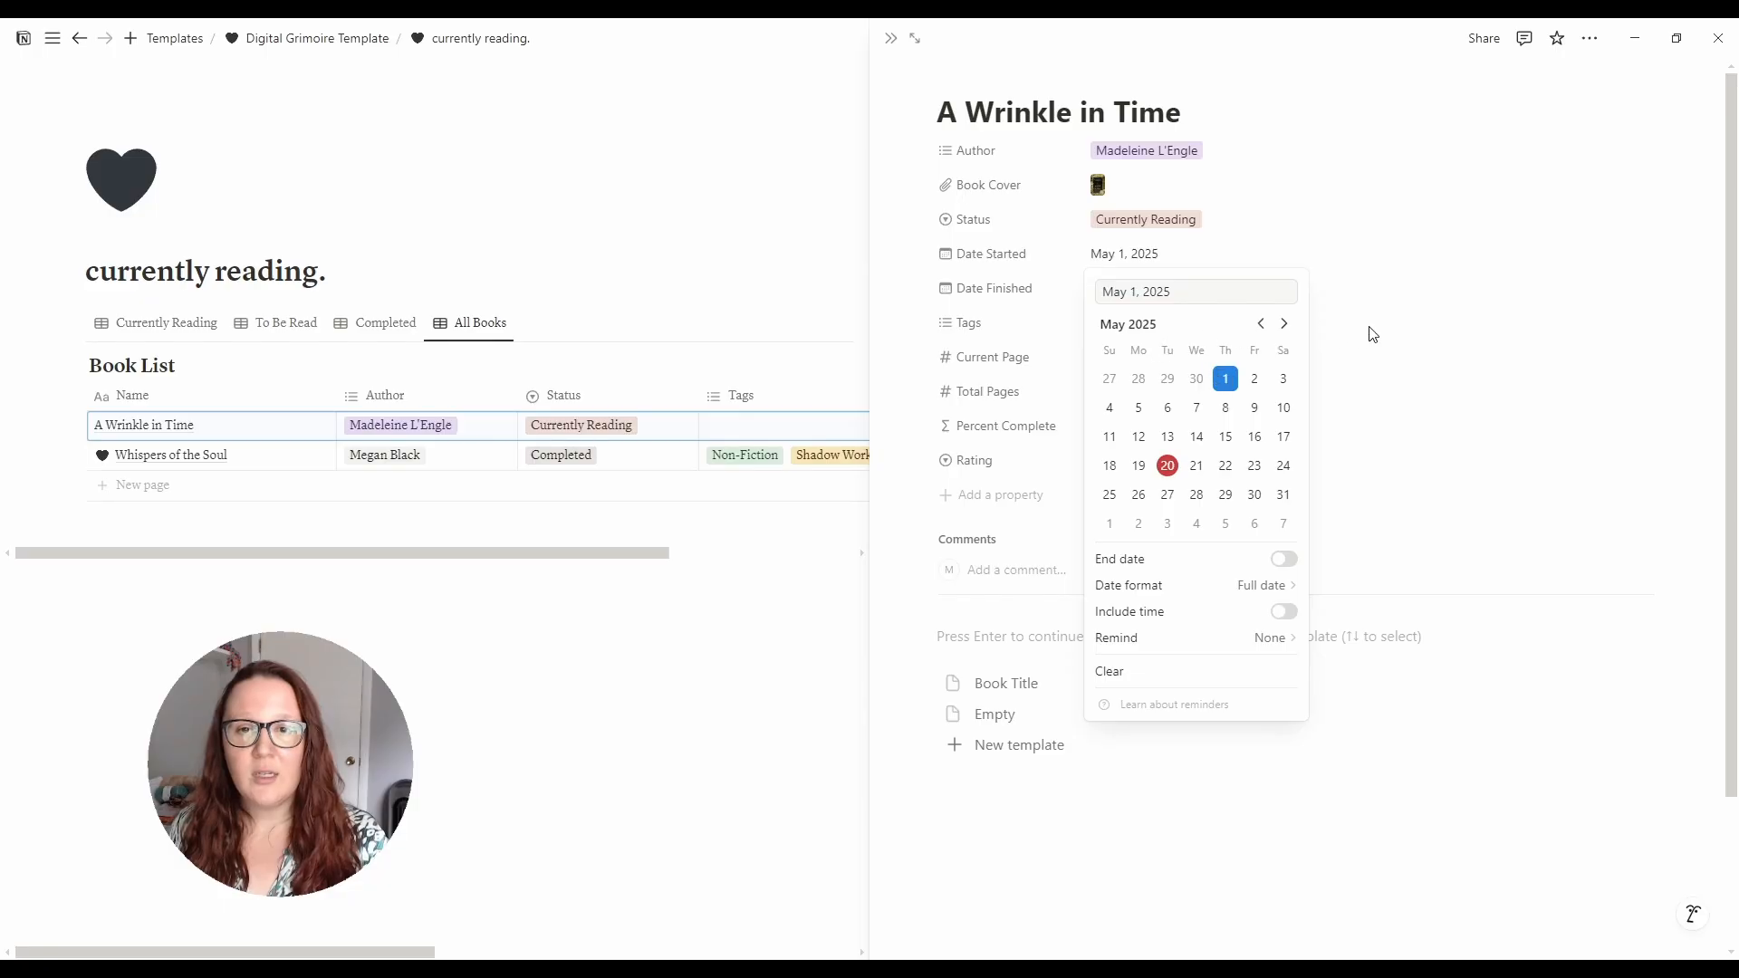
- Set the book's finish date to May 20, 2025 and tag it as Fiction
click(1155, 305)
click(1160, 303)
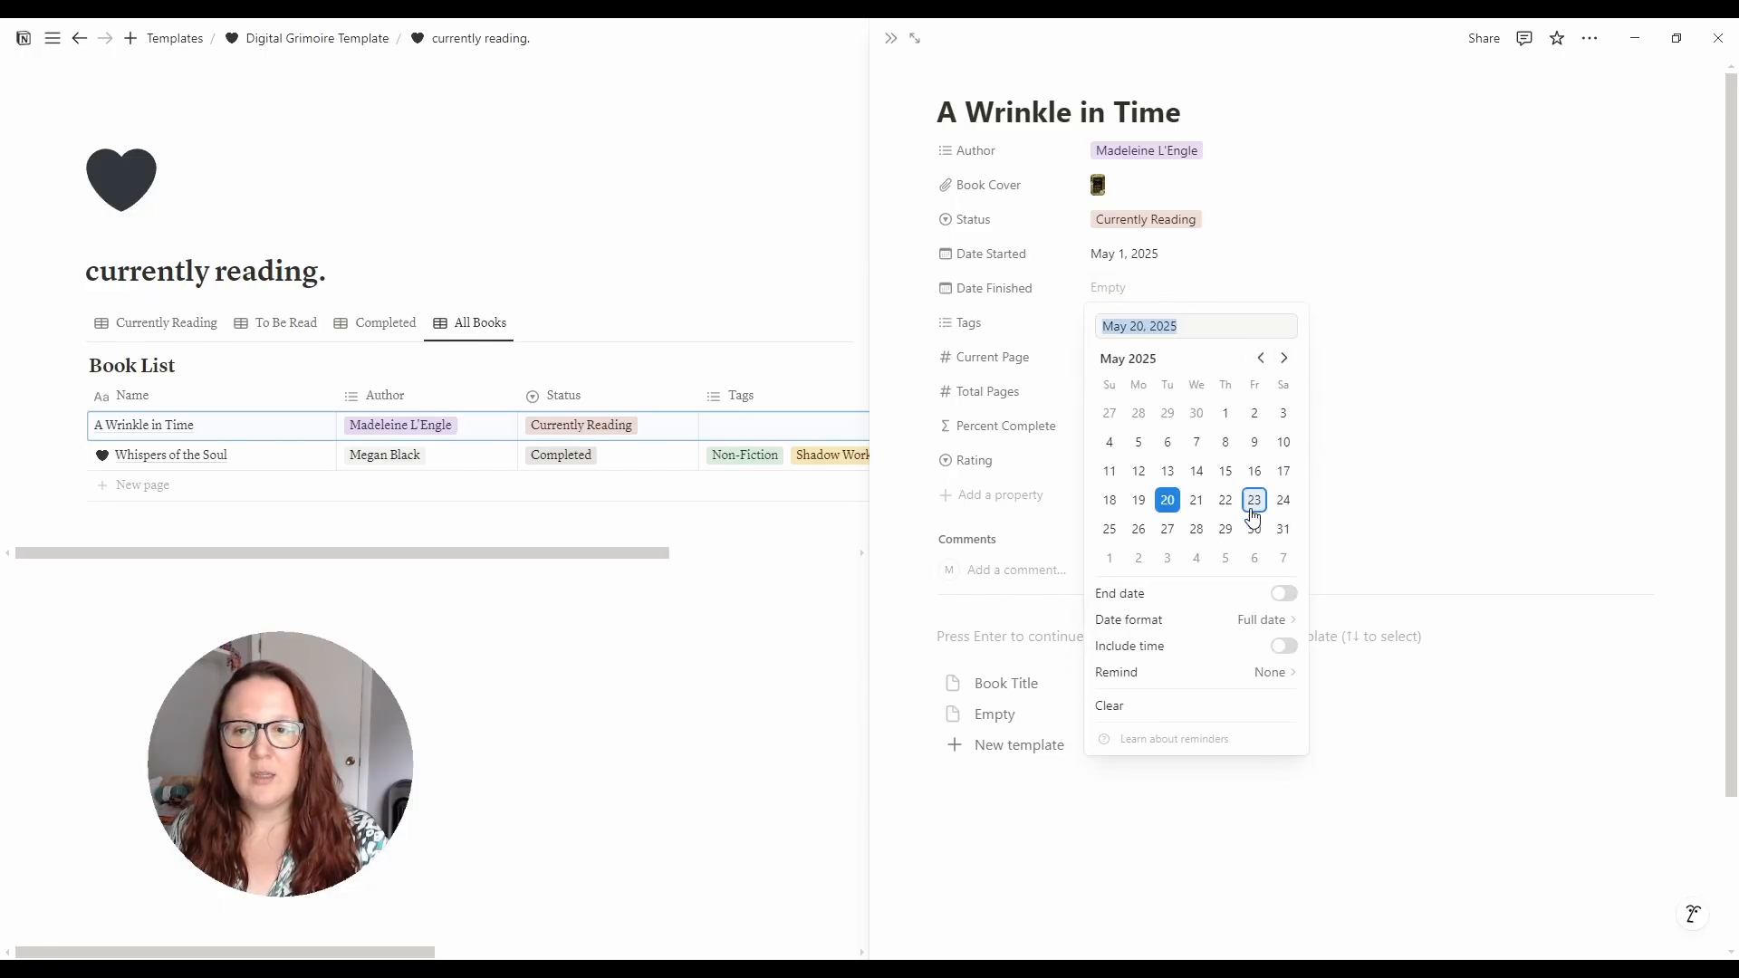
click(1170, 505)
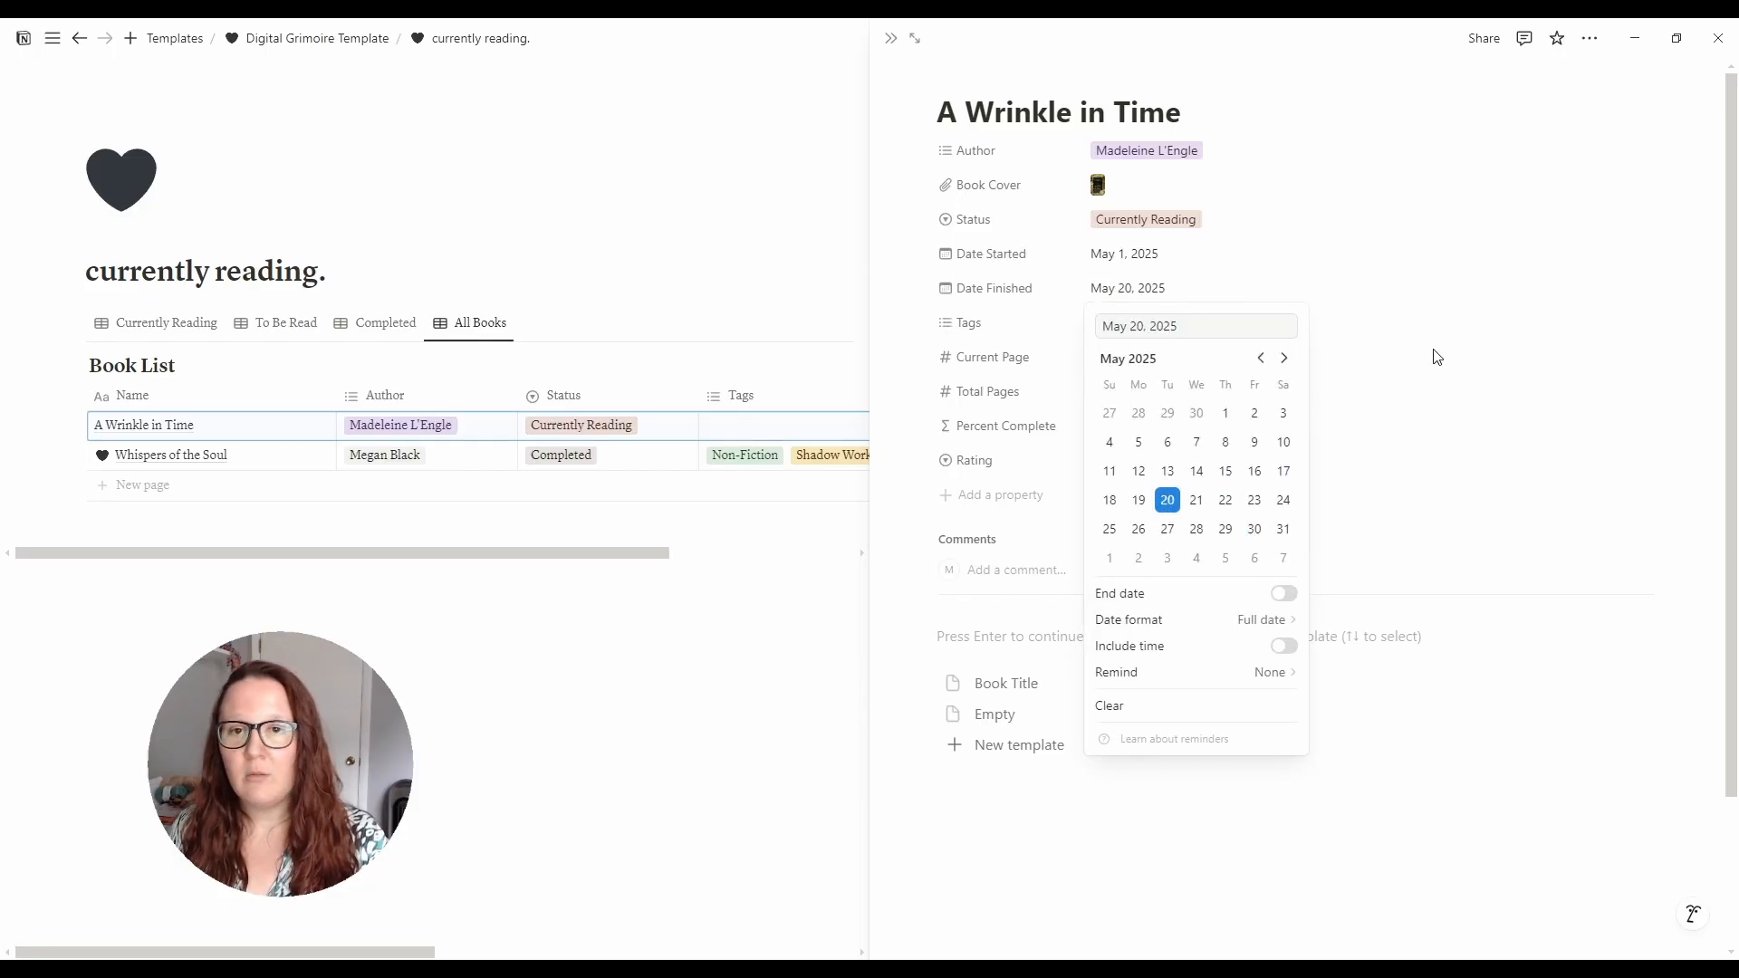
click(1436, 356)
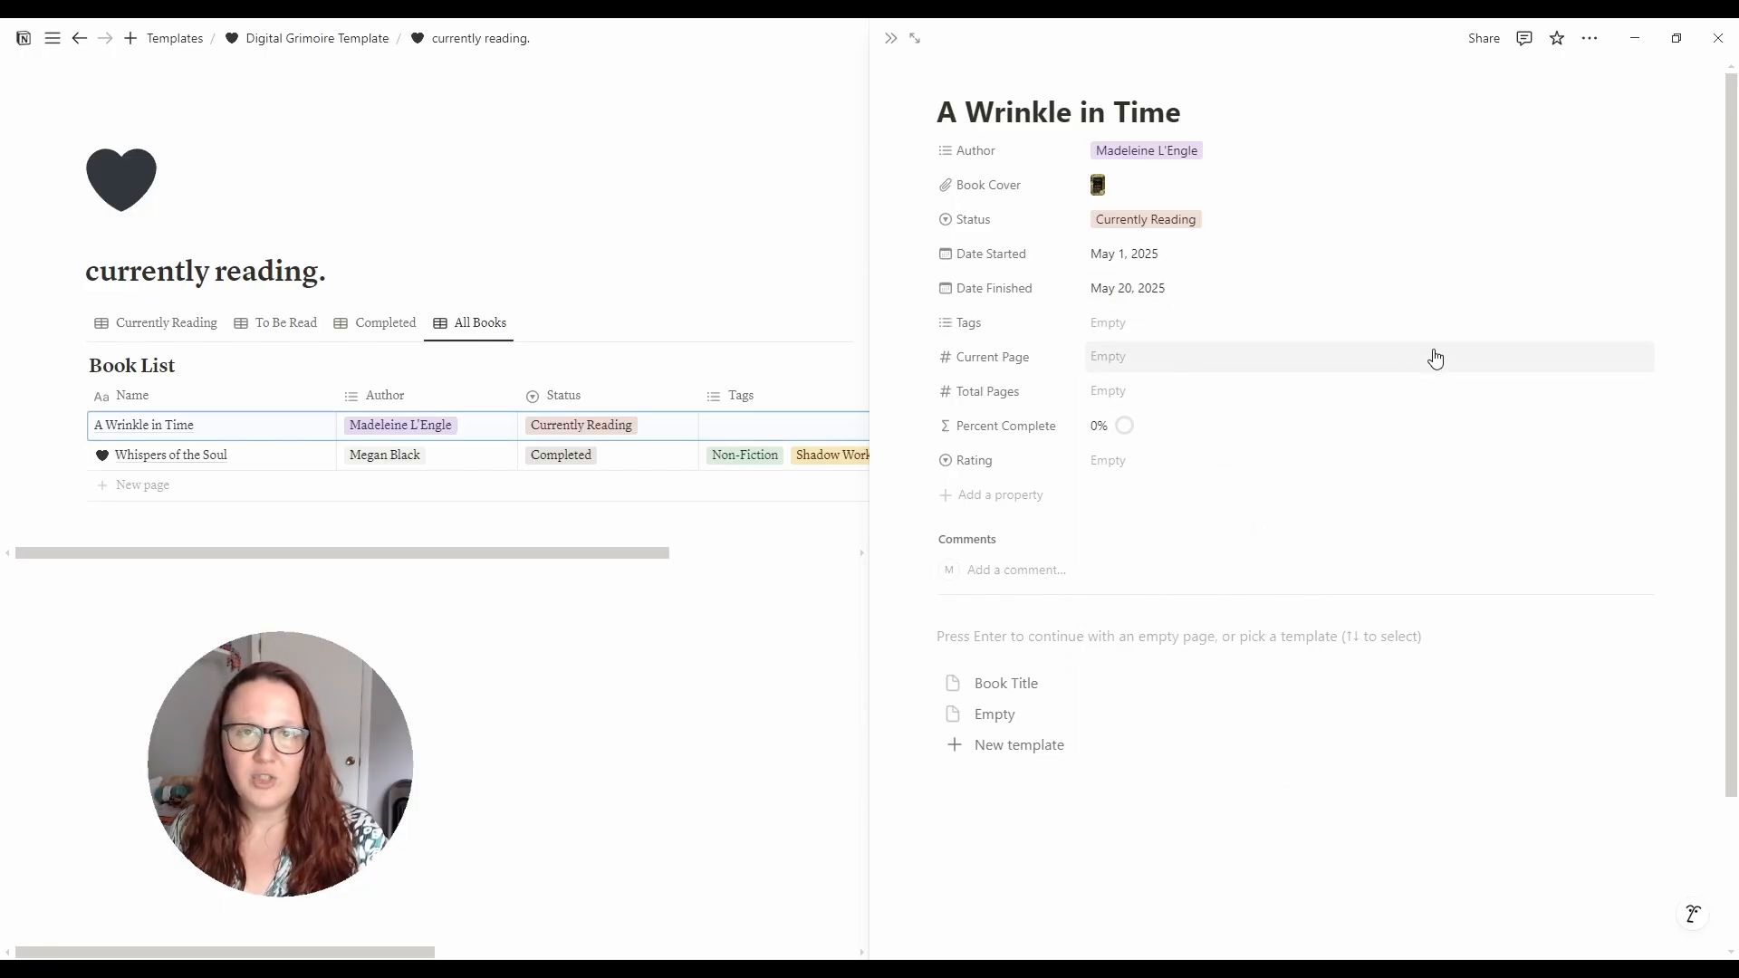
click(1149, 326)
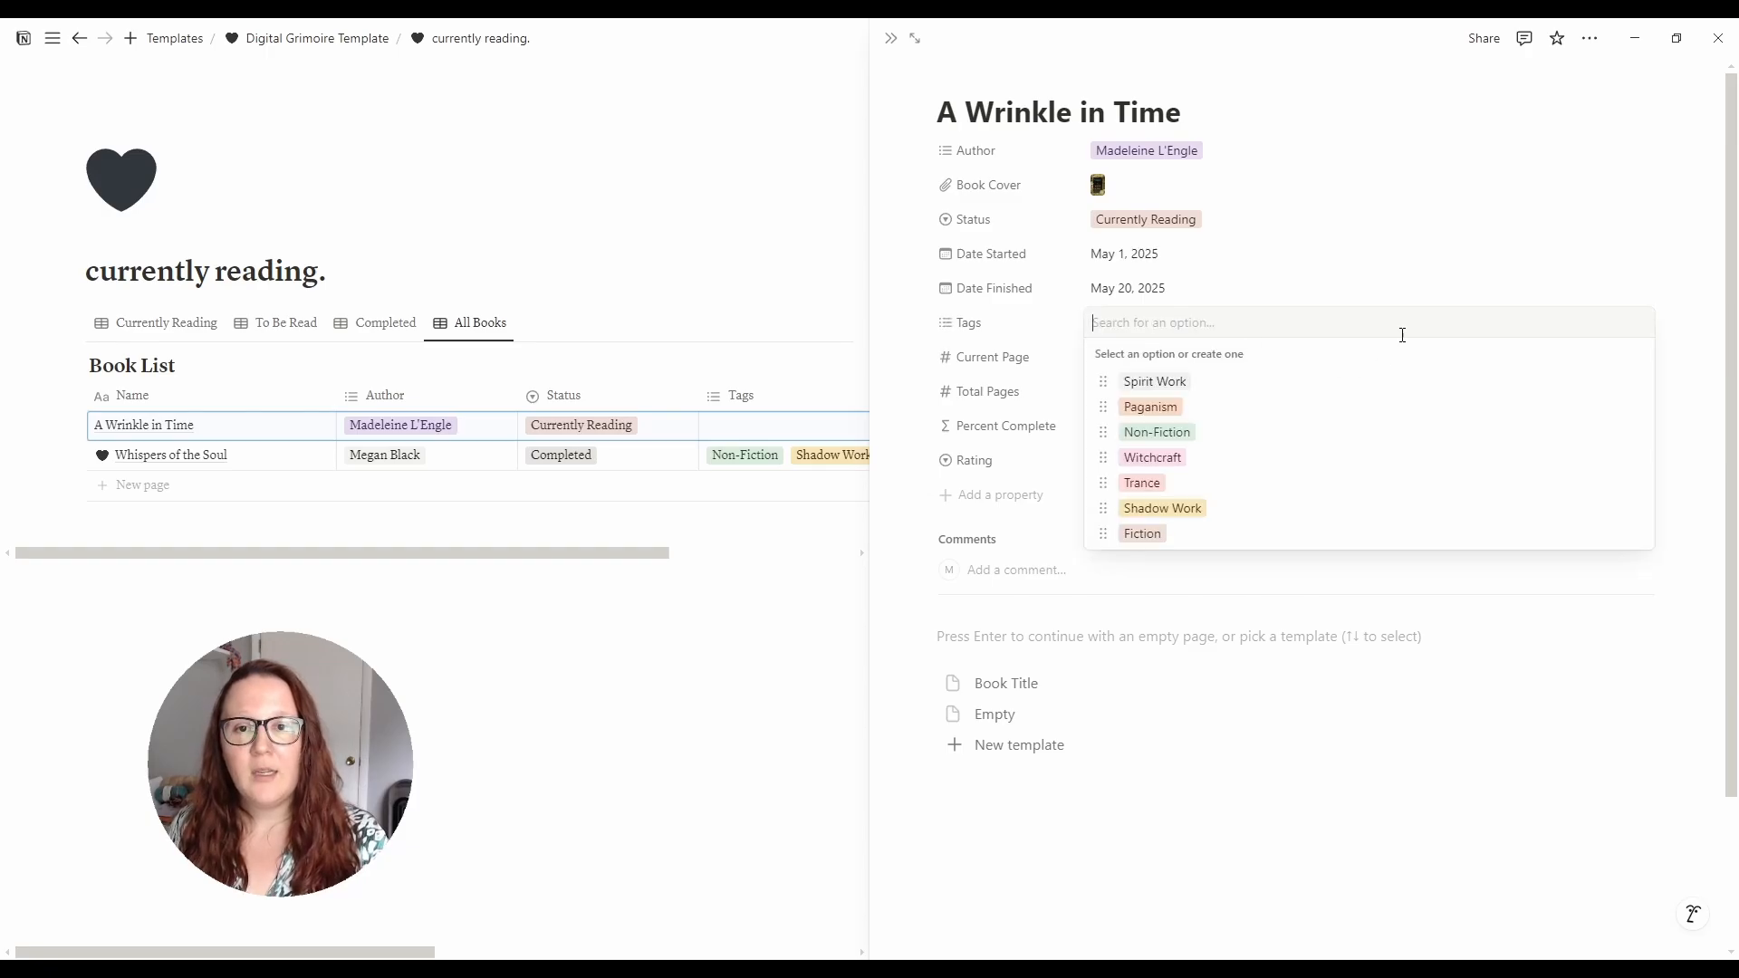
click(1147, 536)
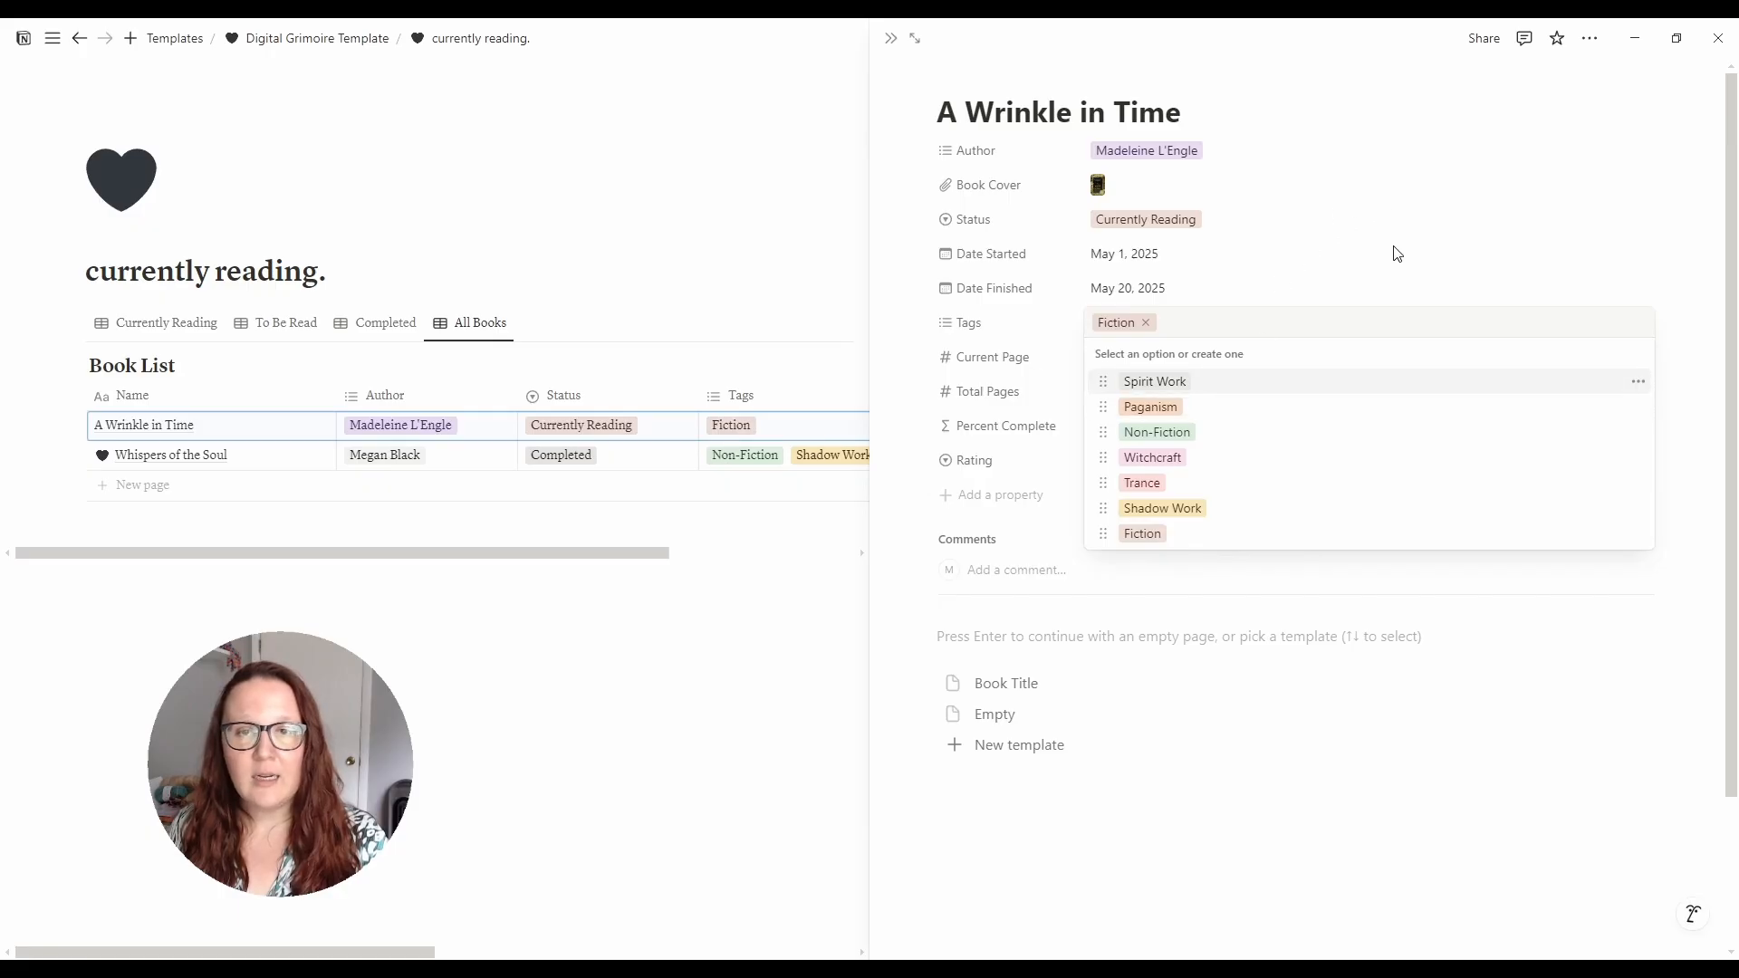
click(1412, 282)
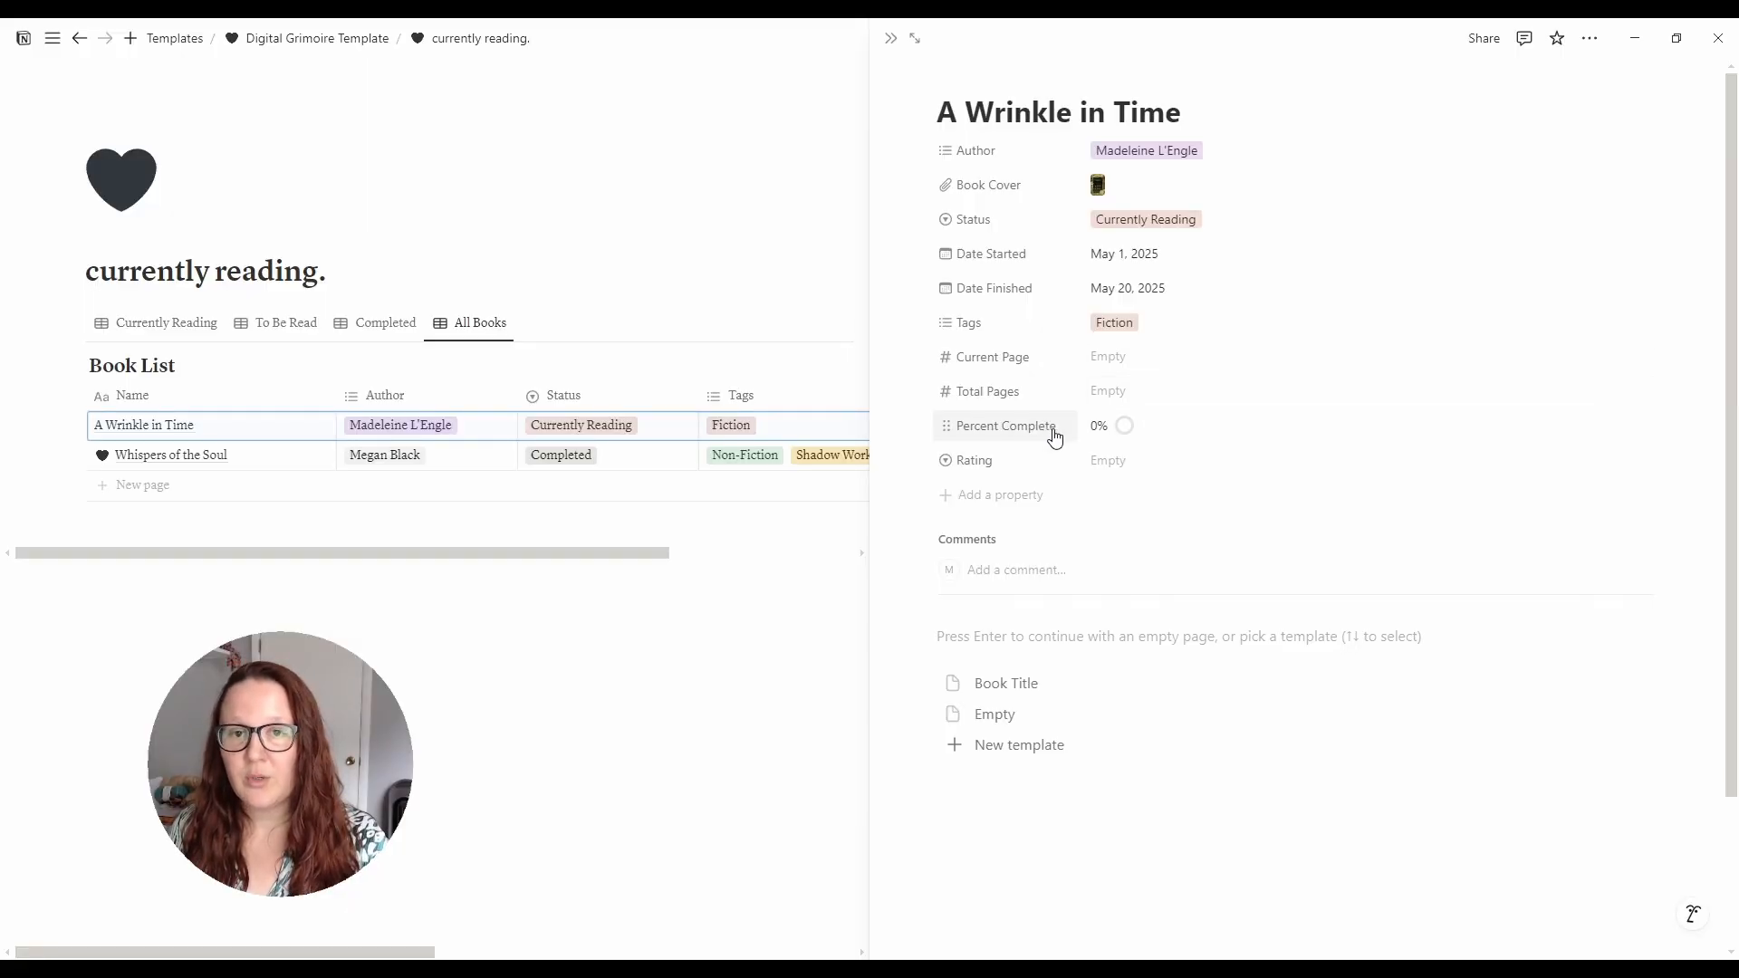
- Enter 58 as the book's current page and 202 as its total pages
click(1145, 358)
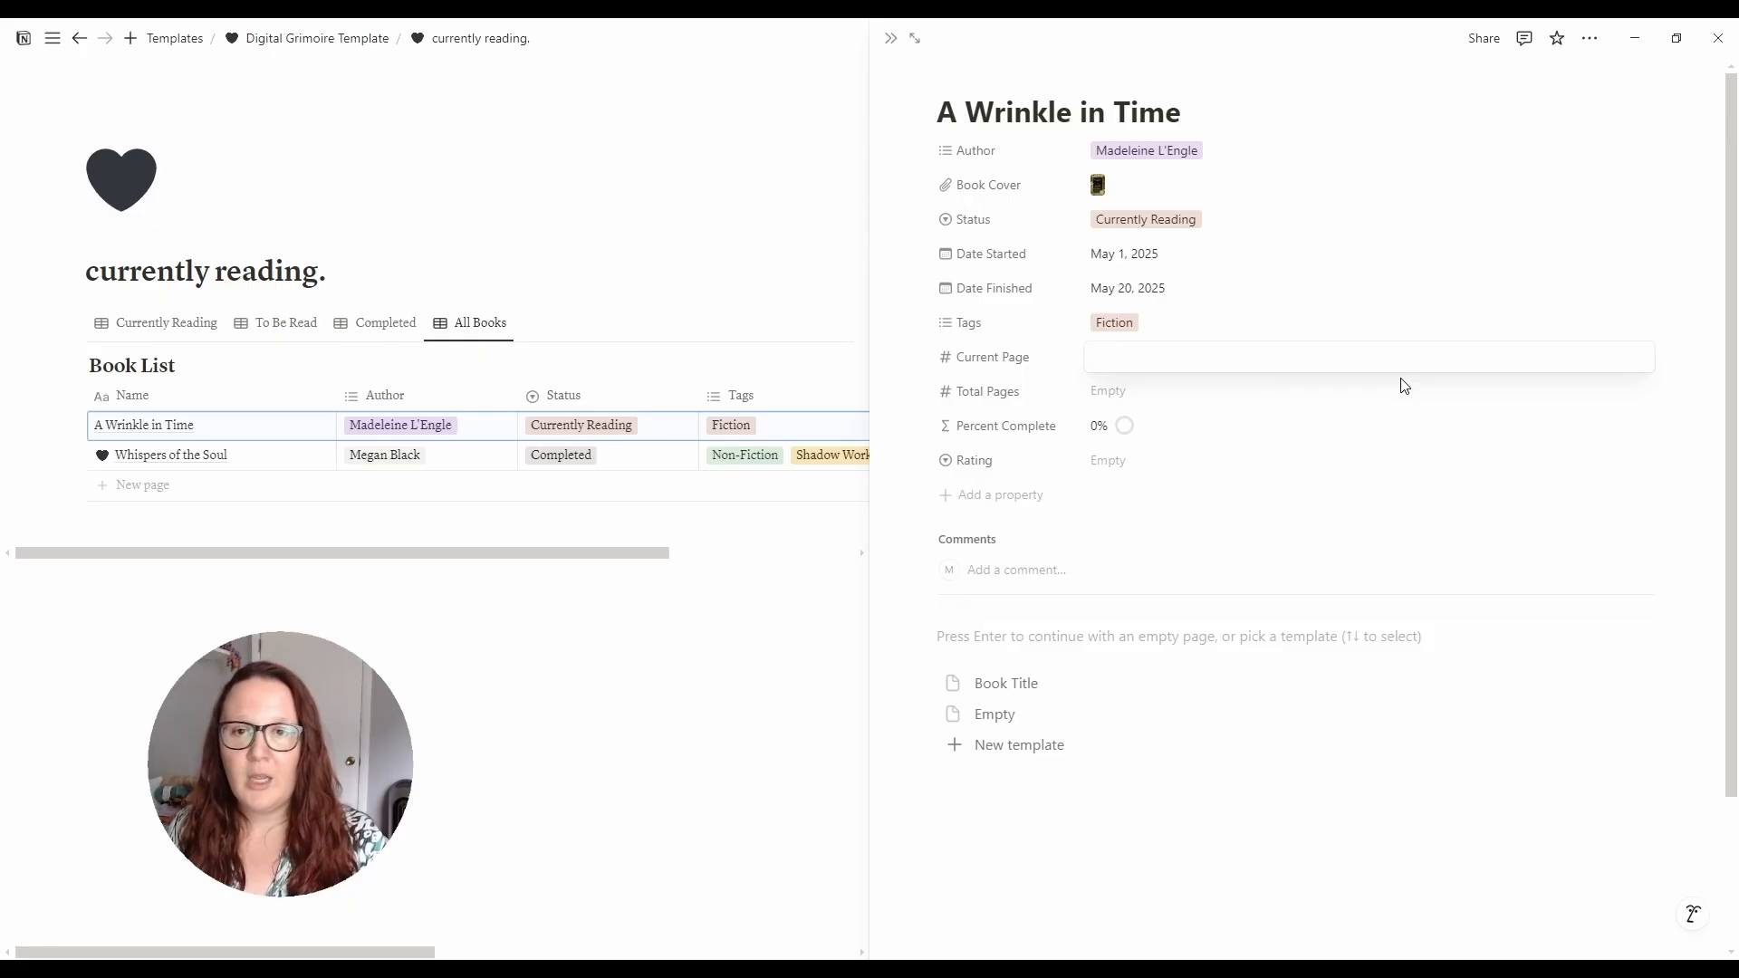
text(58)
key(Return)
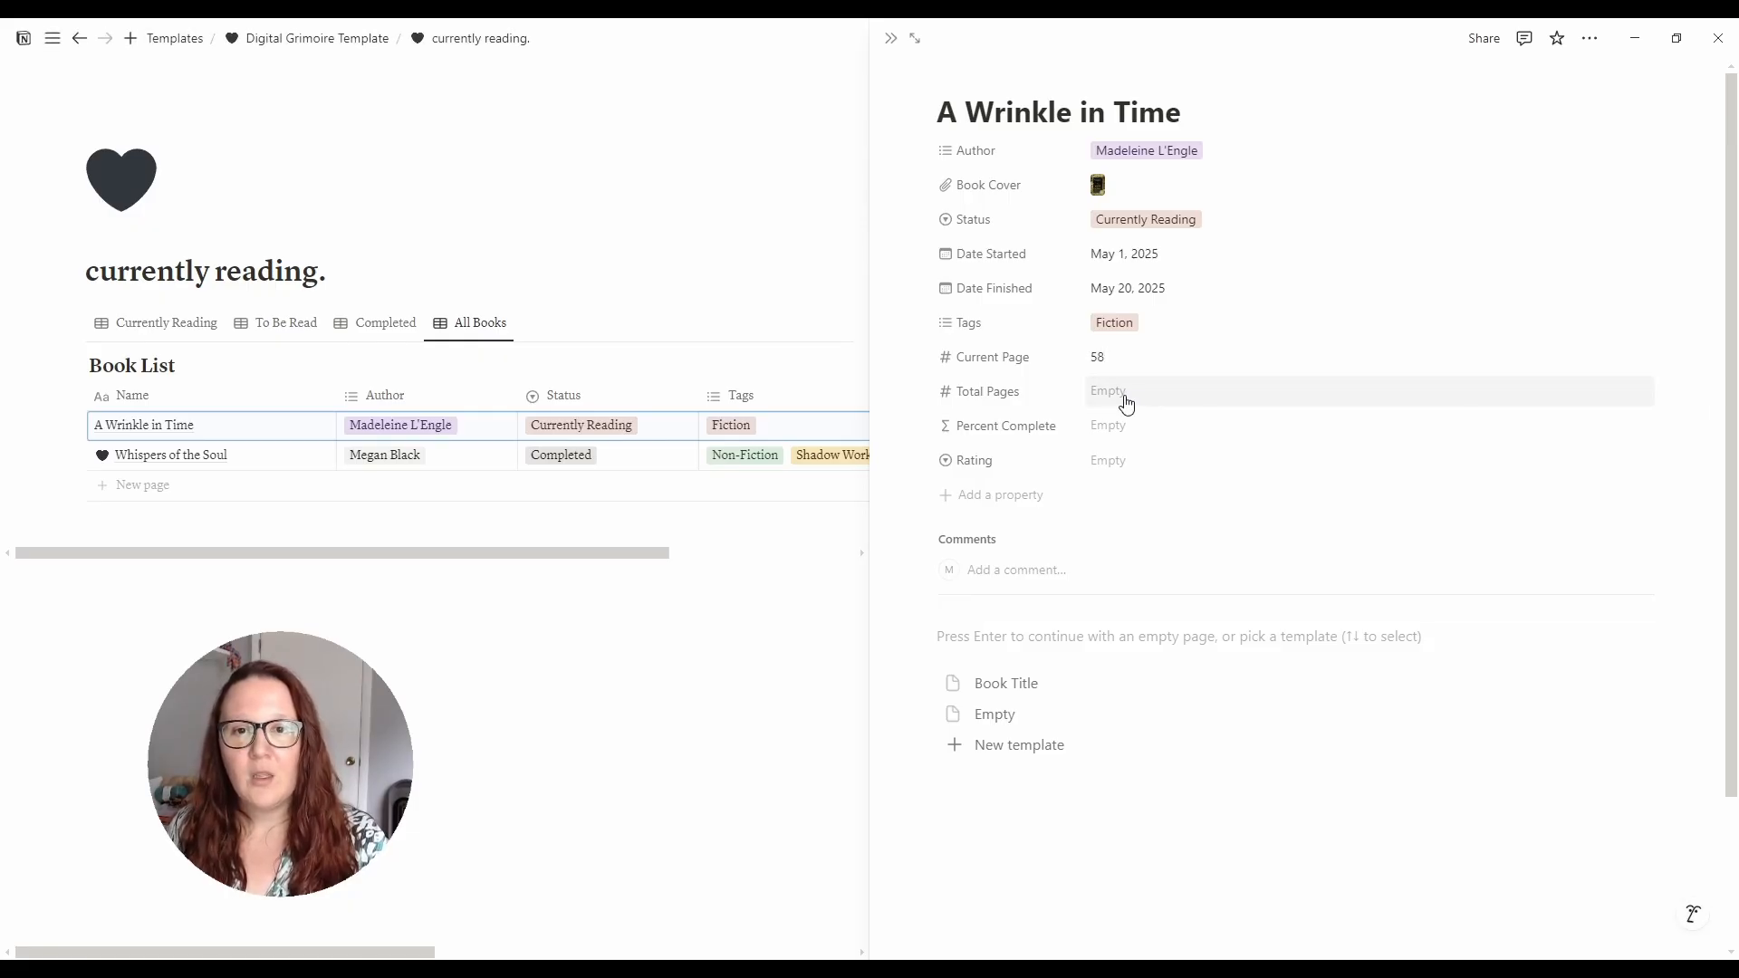
click(1127, 399)
text(202)
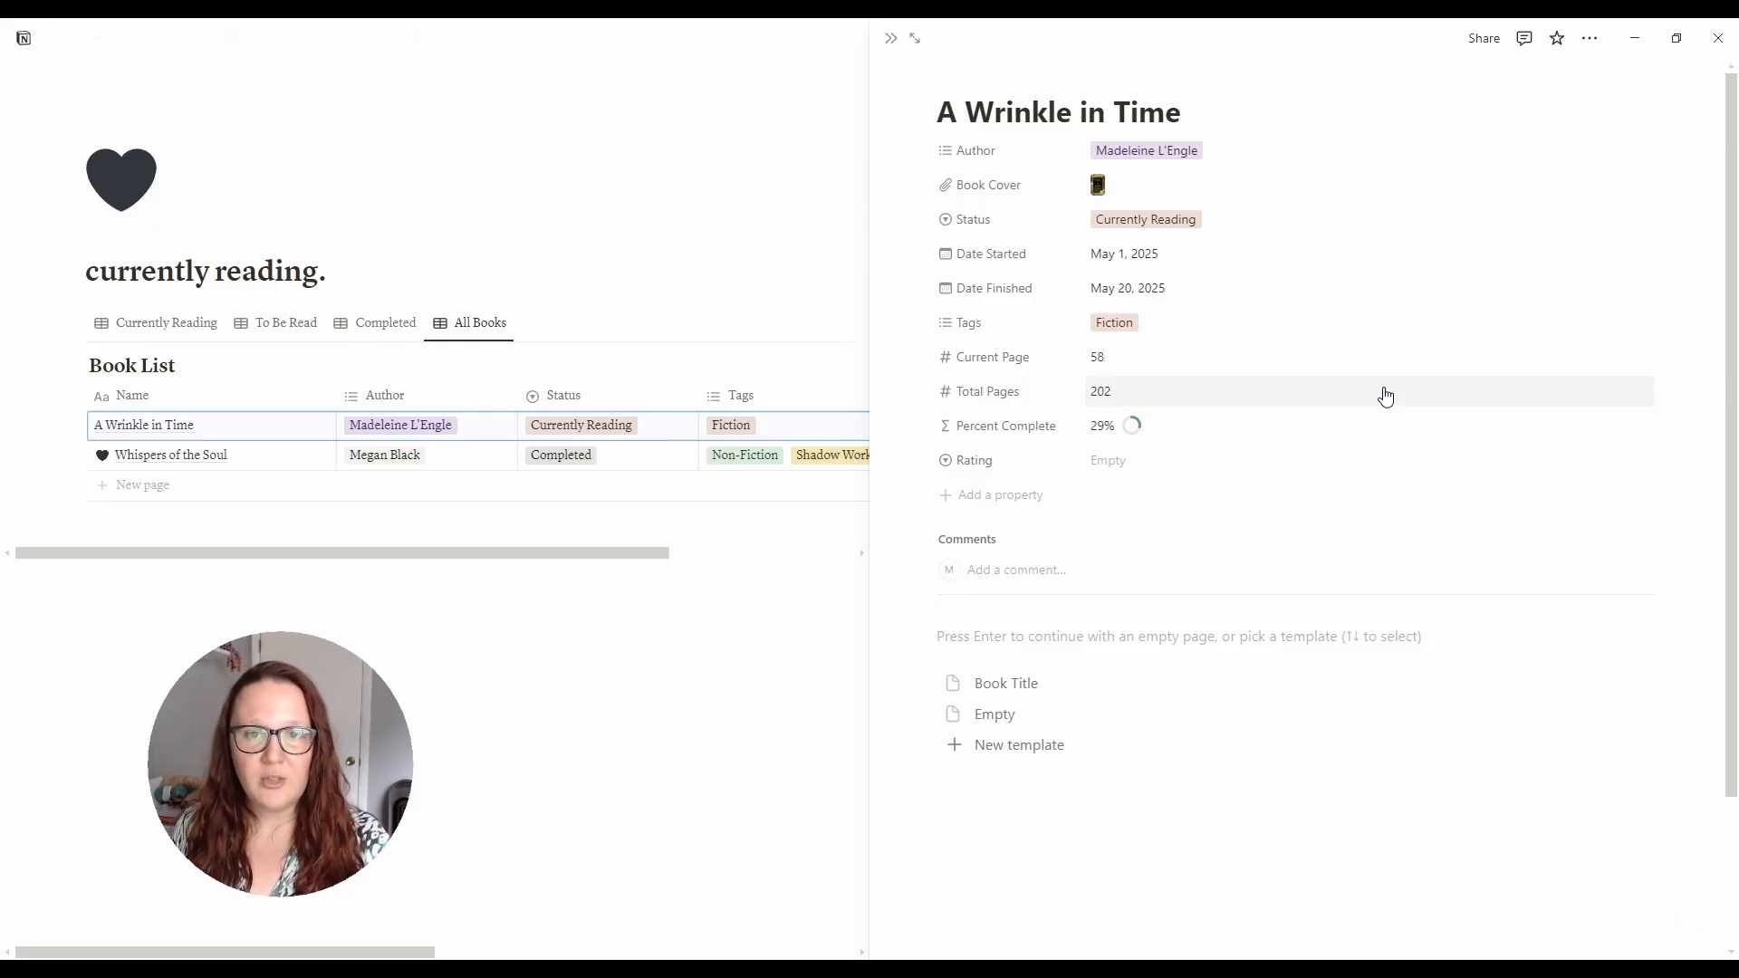
key(Return)
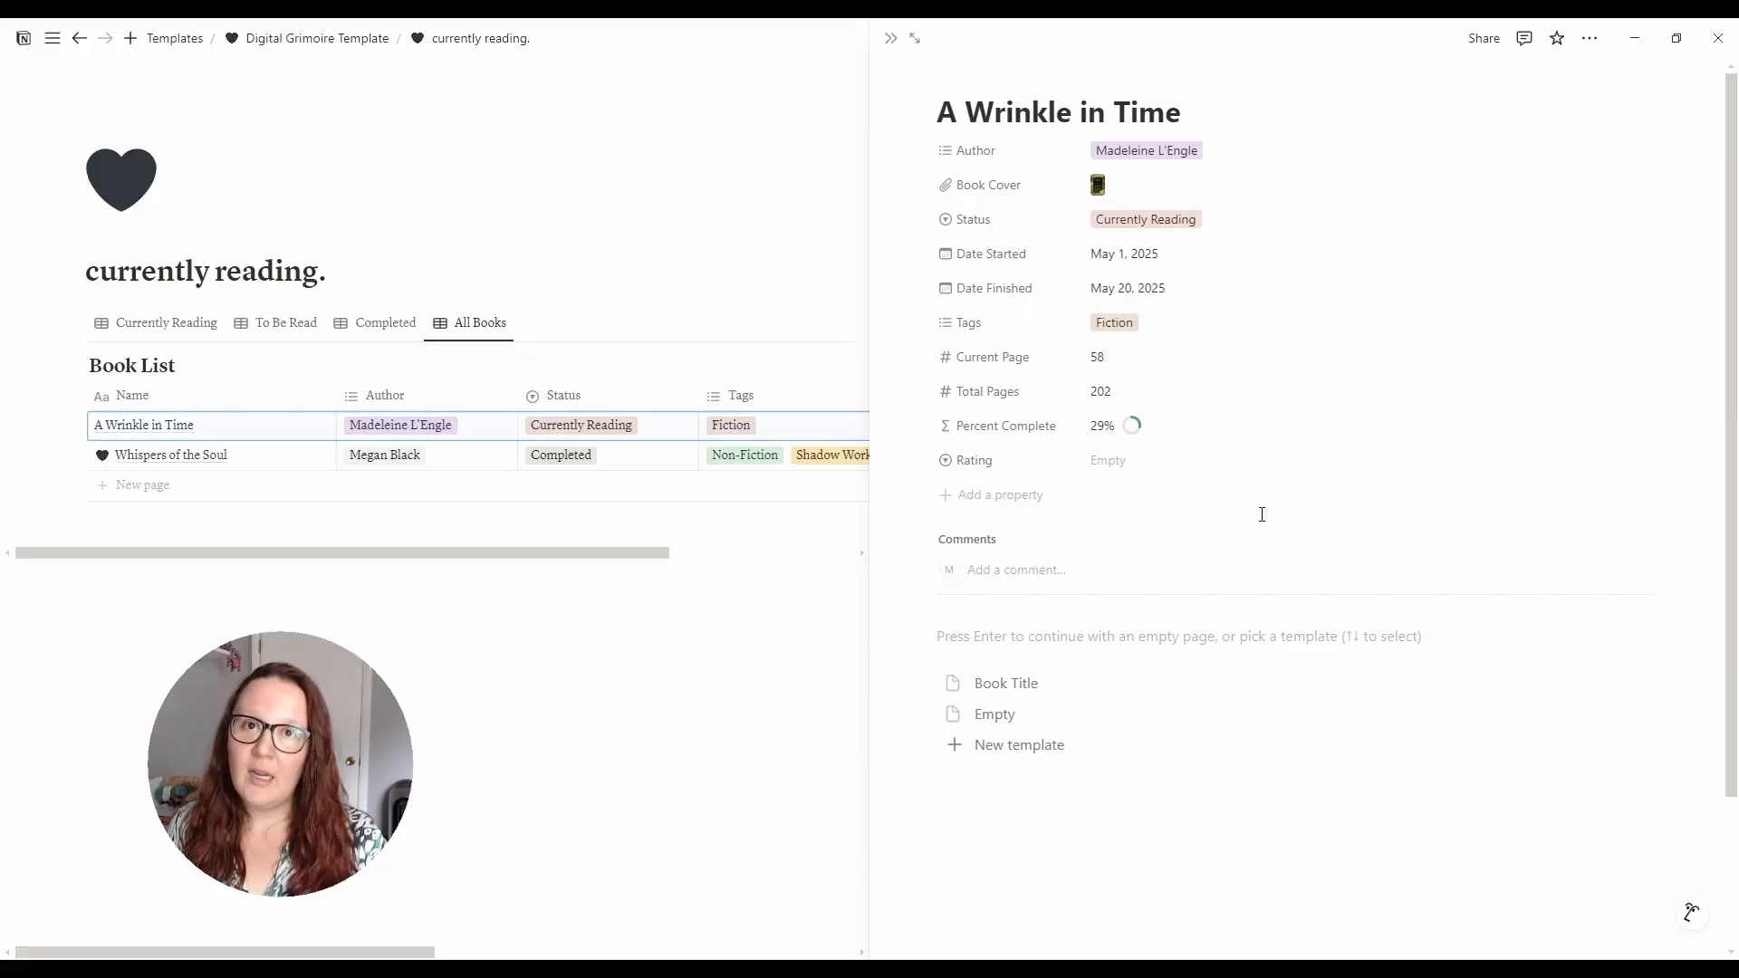
- Rate the book five stars and write "Type notes here!" in the page body
click(1116, 464)
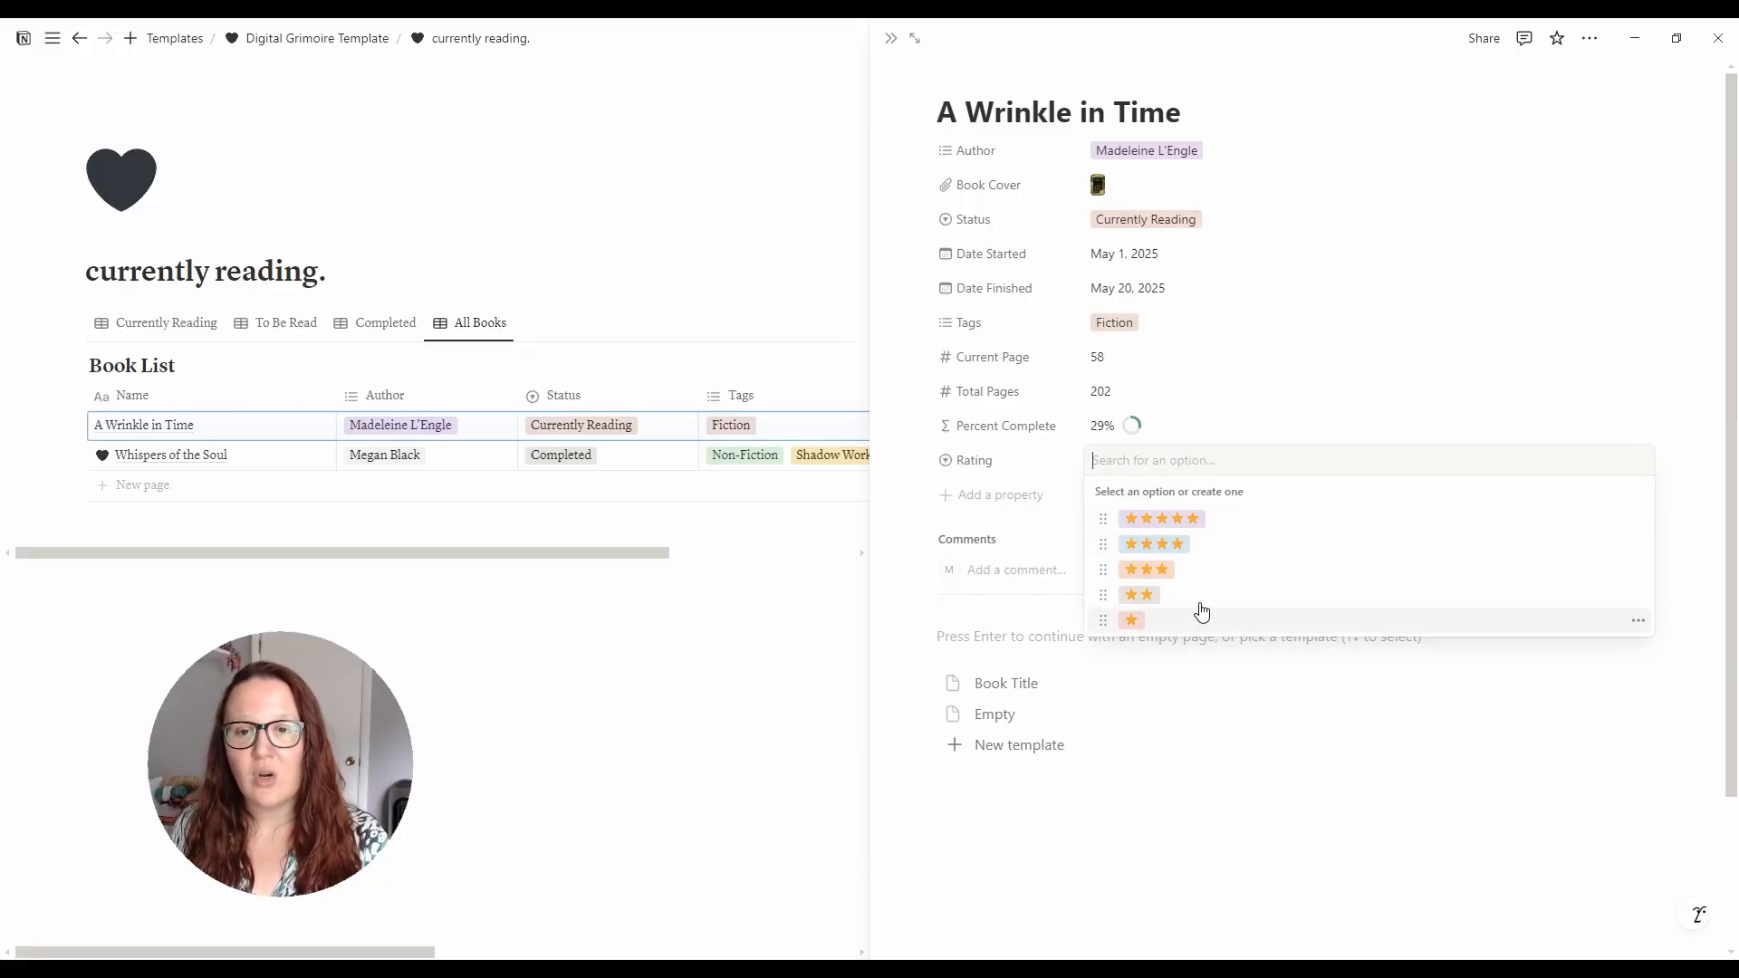
click(1172, 520)
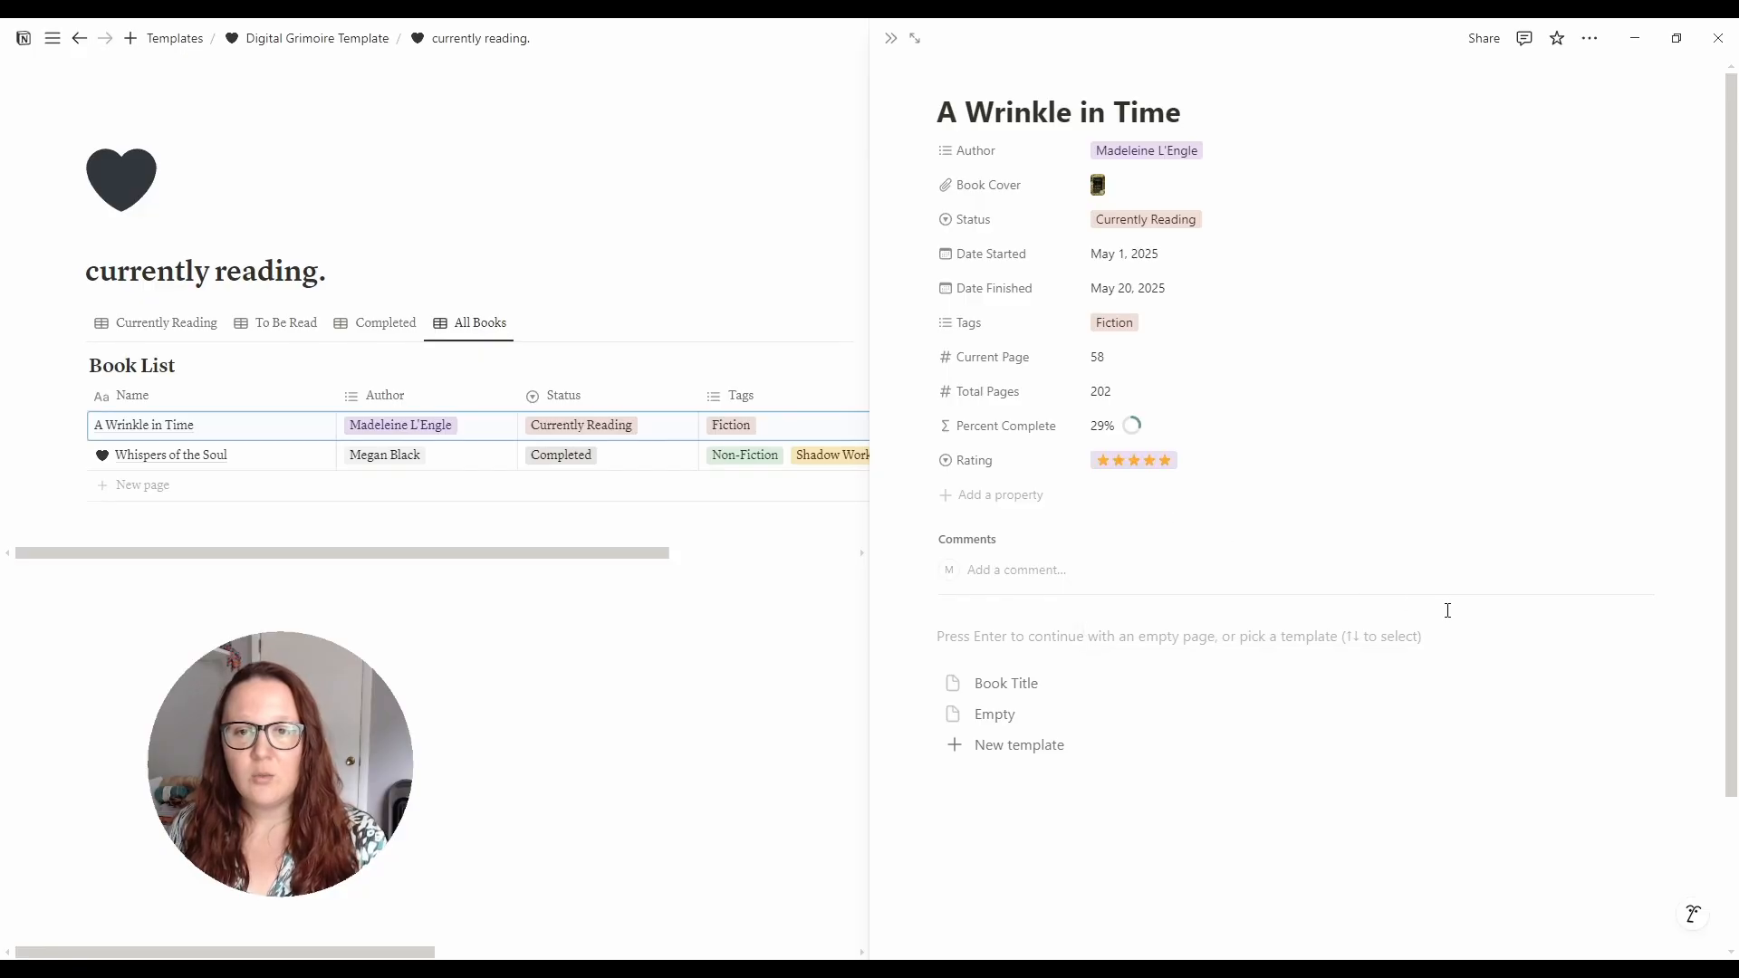
click(1133, 644)
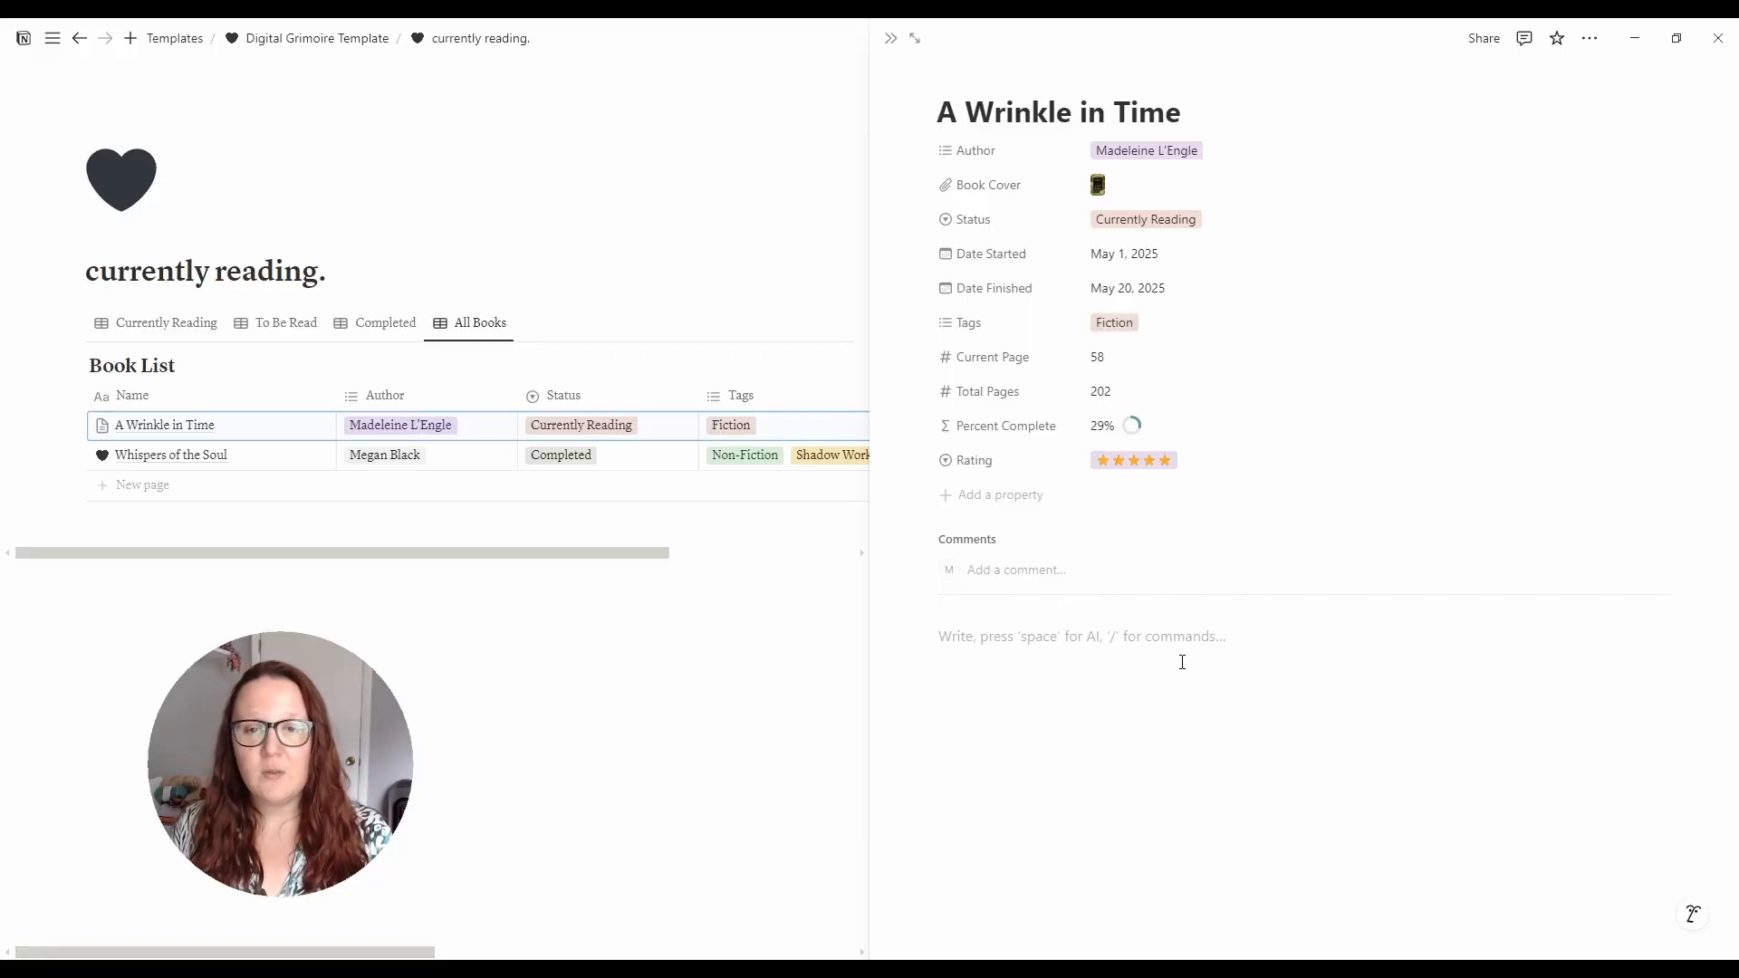
text(Type notes here!)
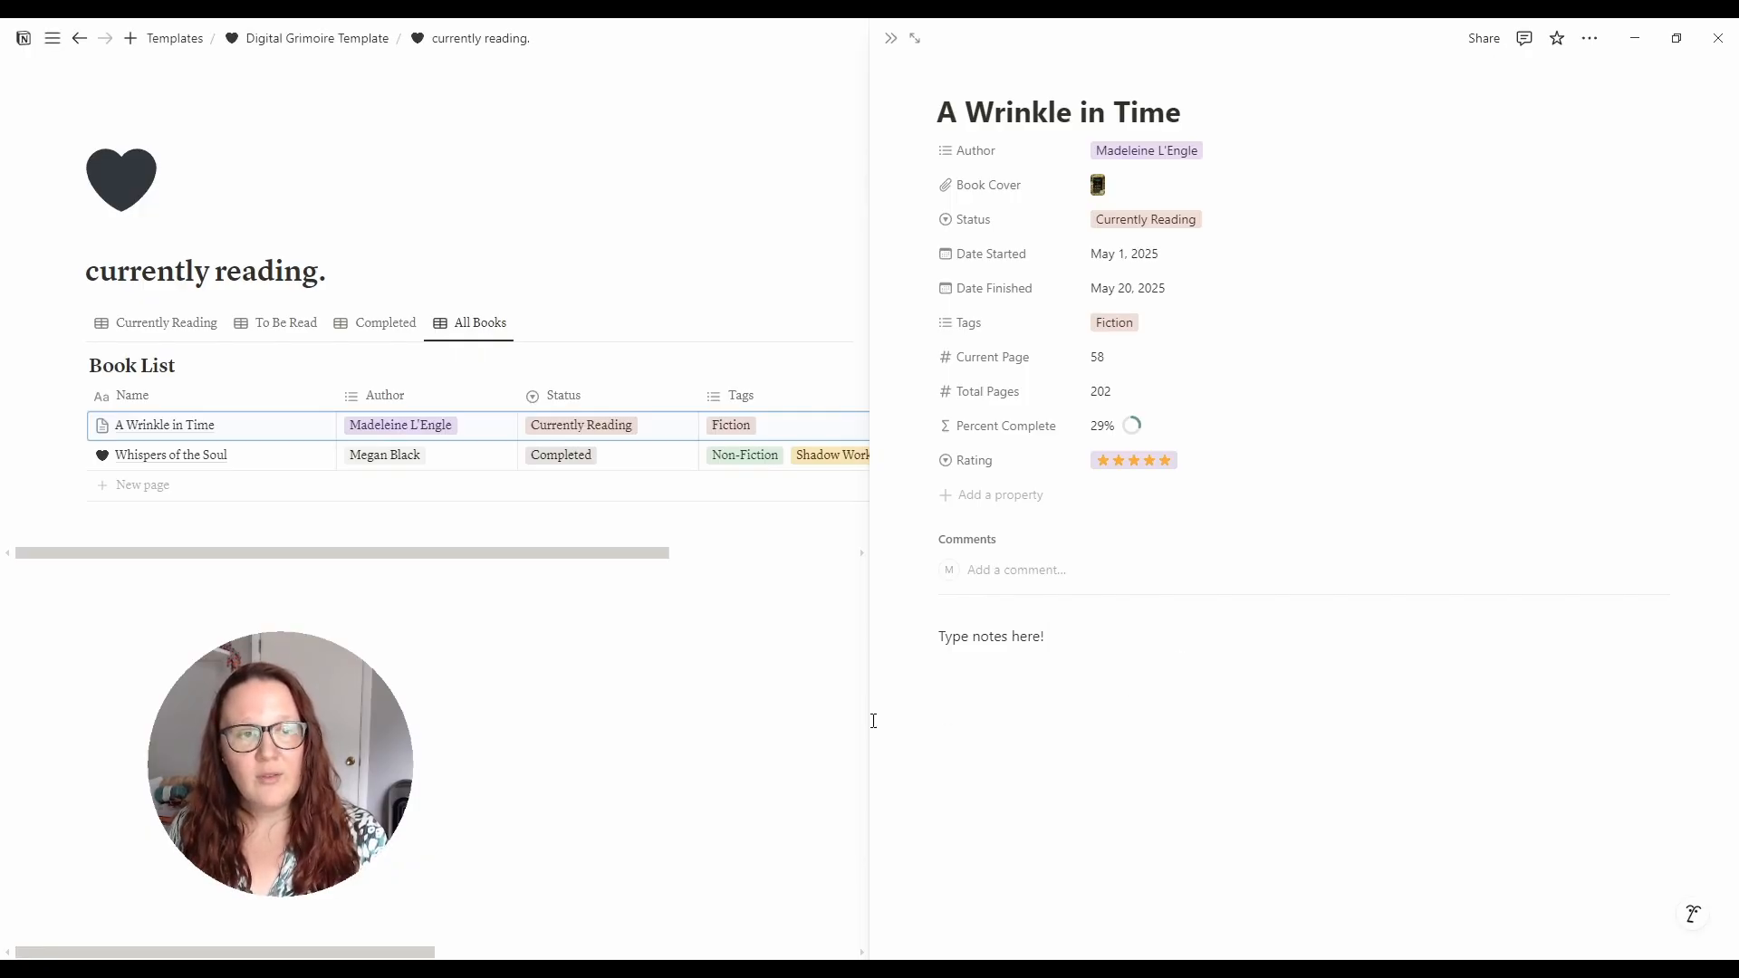
- Give the A Wrinkle in Time page the green book emoji as its icon, found by filtering for "book"
click(985, 76)
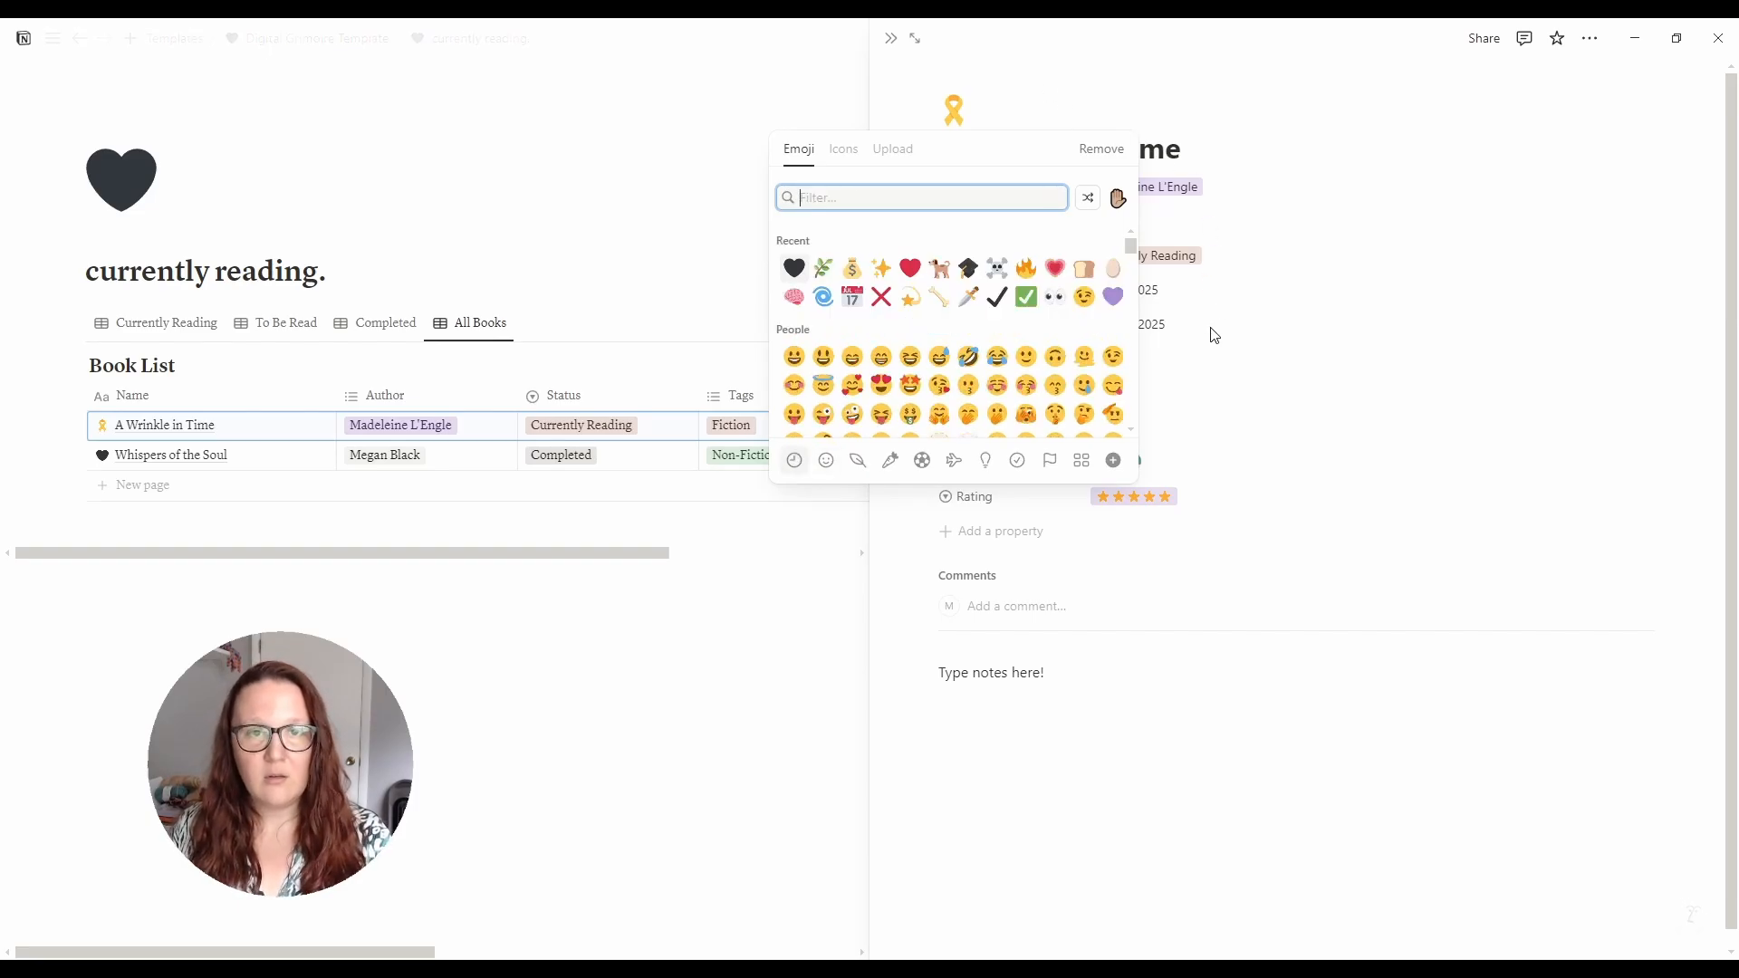
text(book)
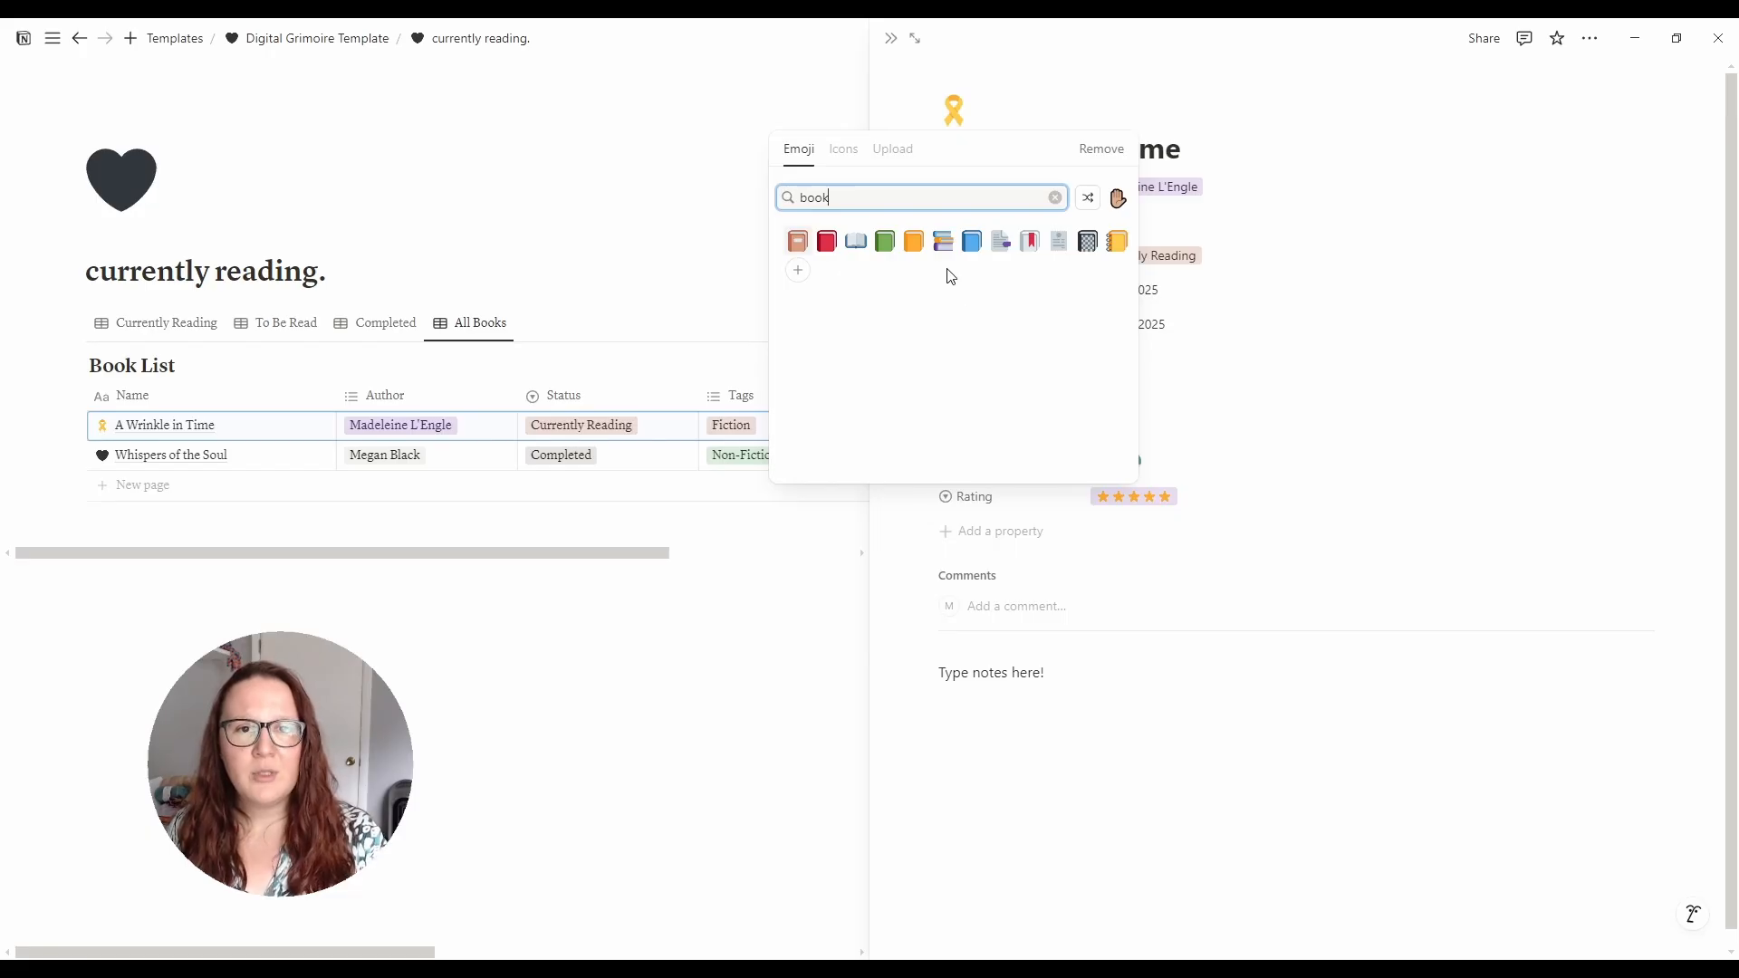
click(885, 241)
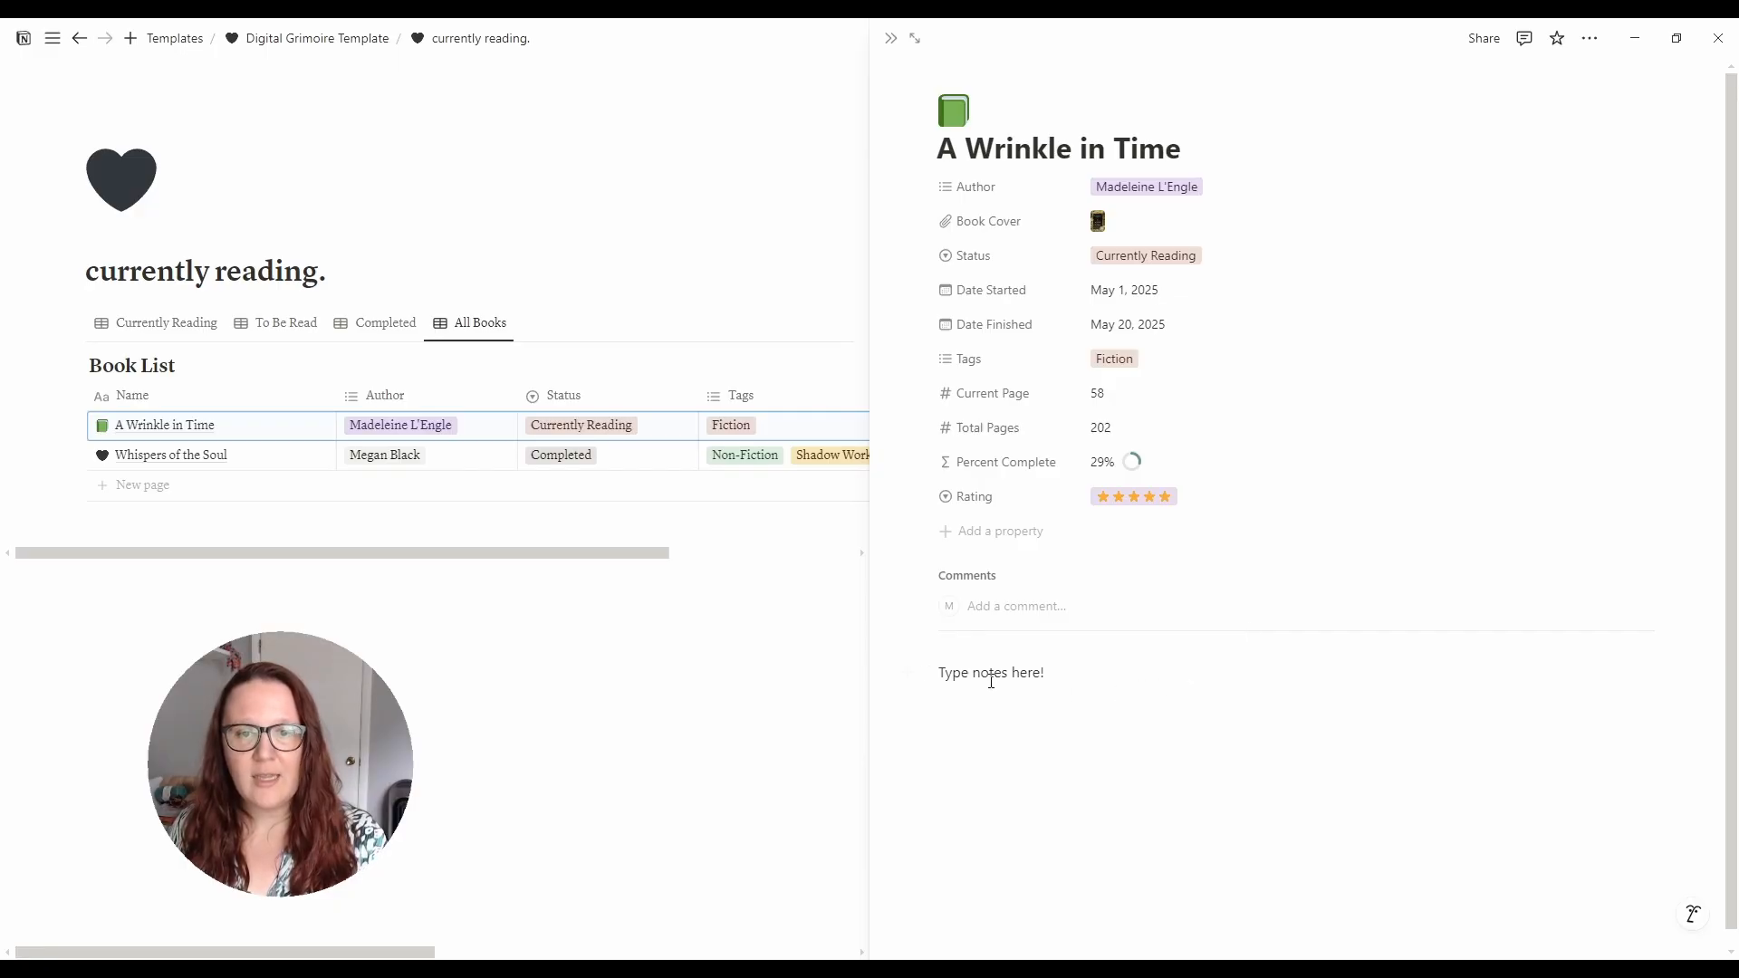
drag(951, 673, 1124, 693)
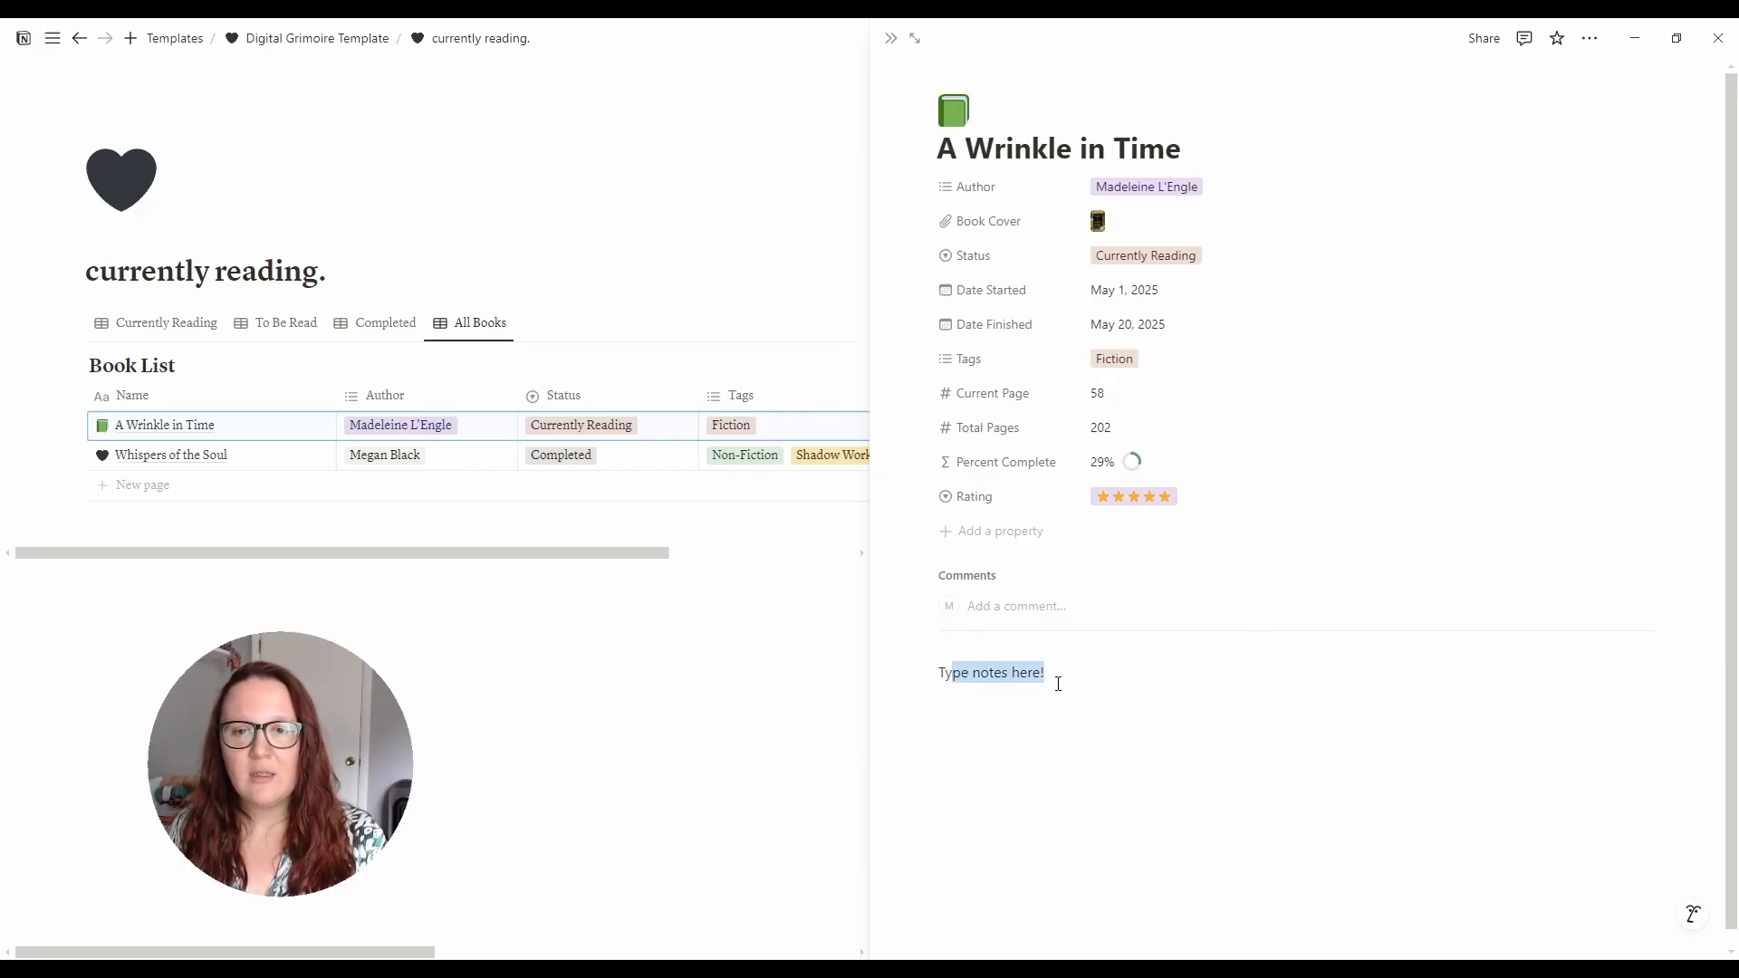
click(1259, 702)
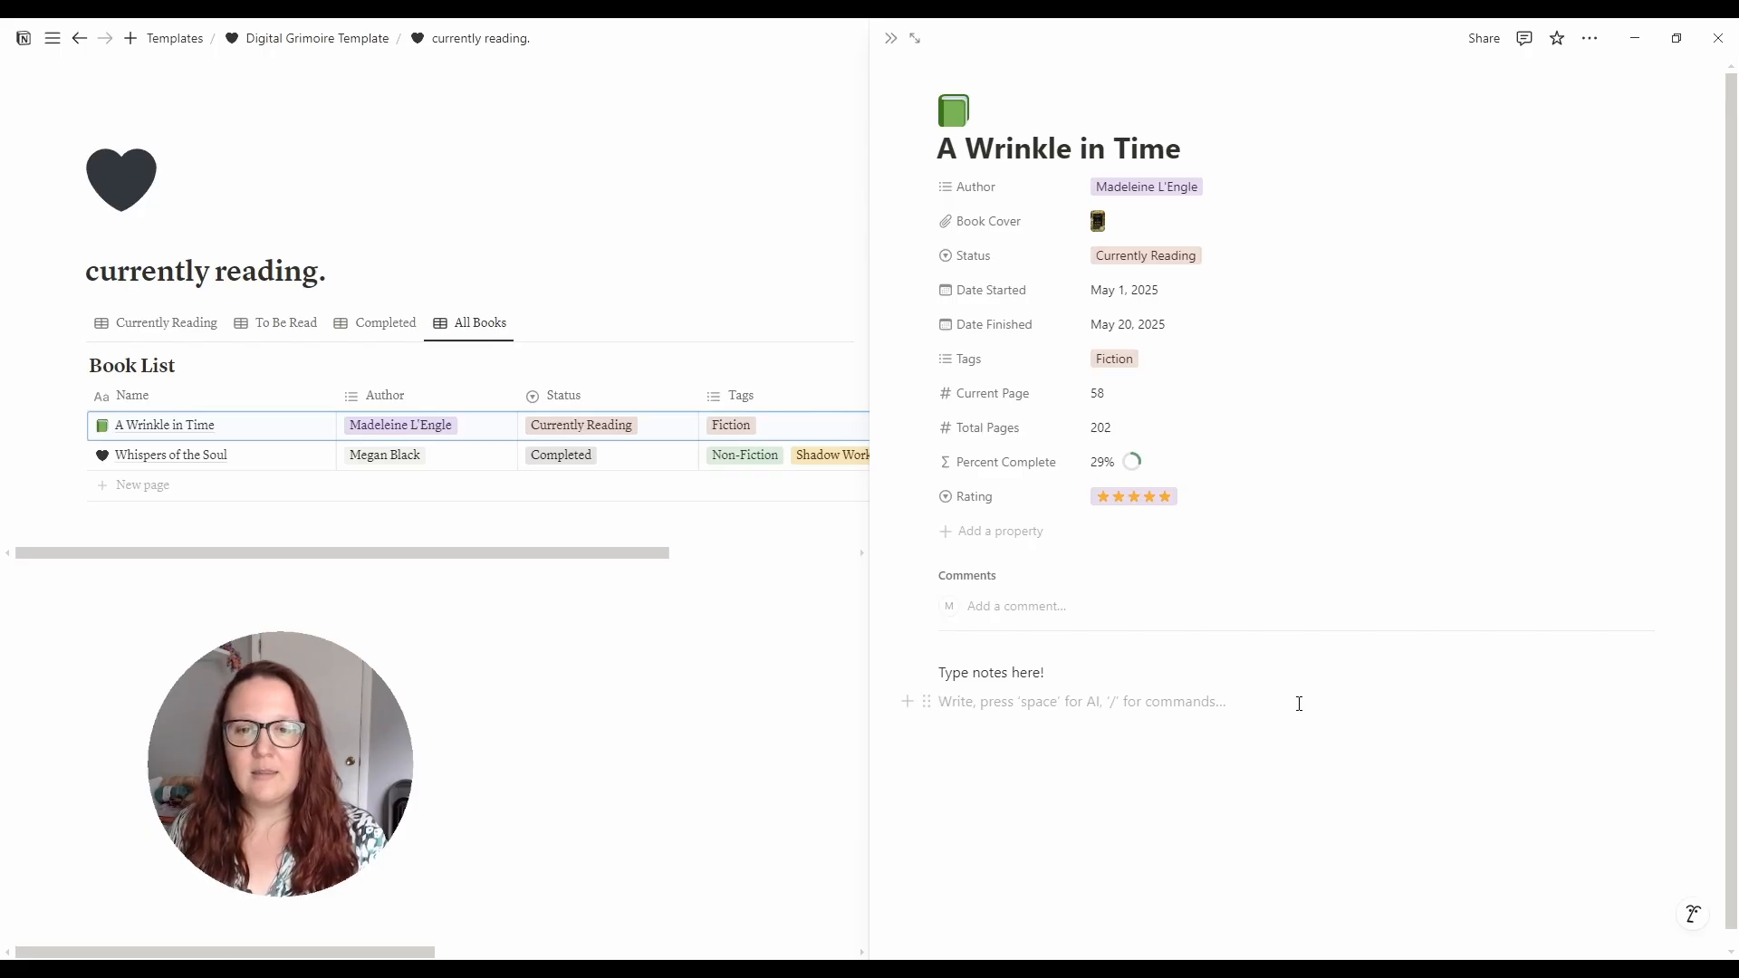
key(BackSpace)
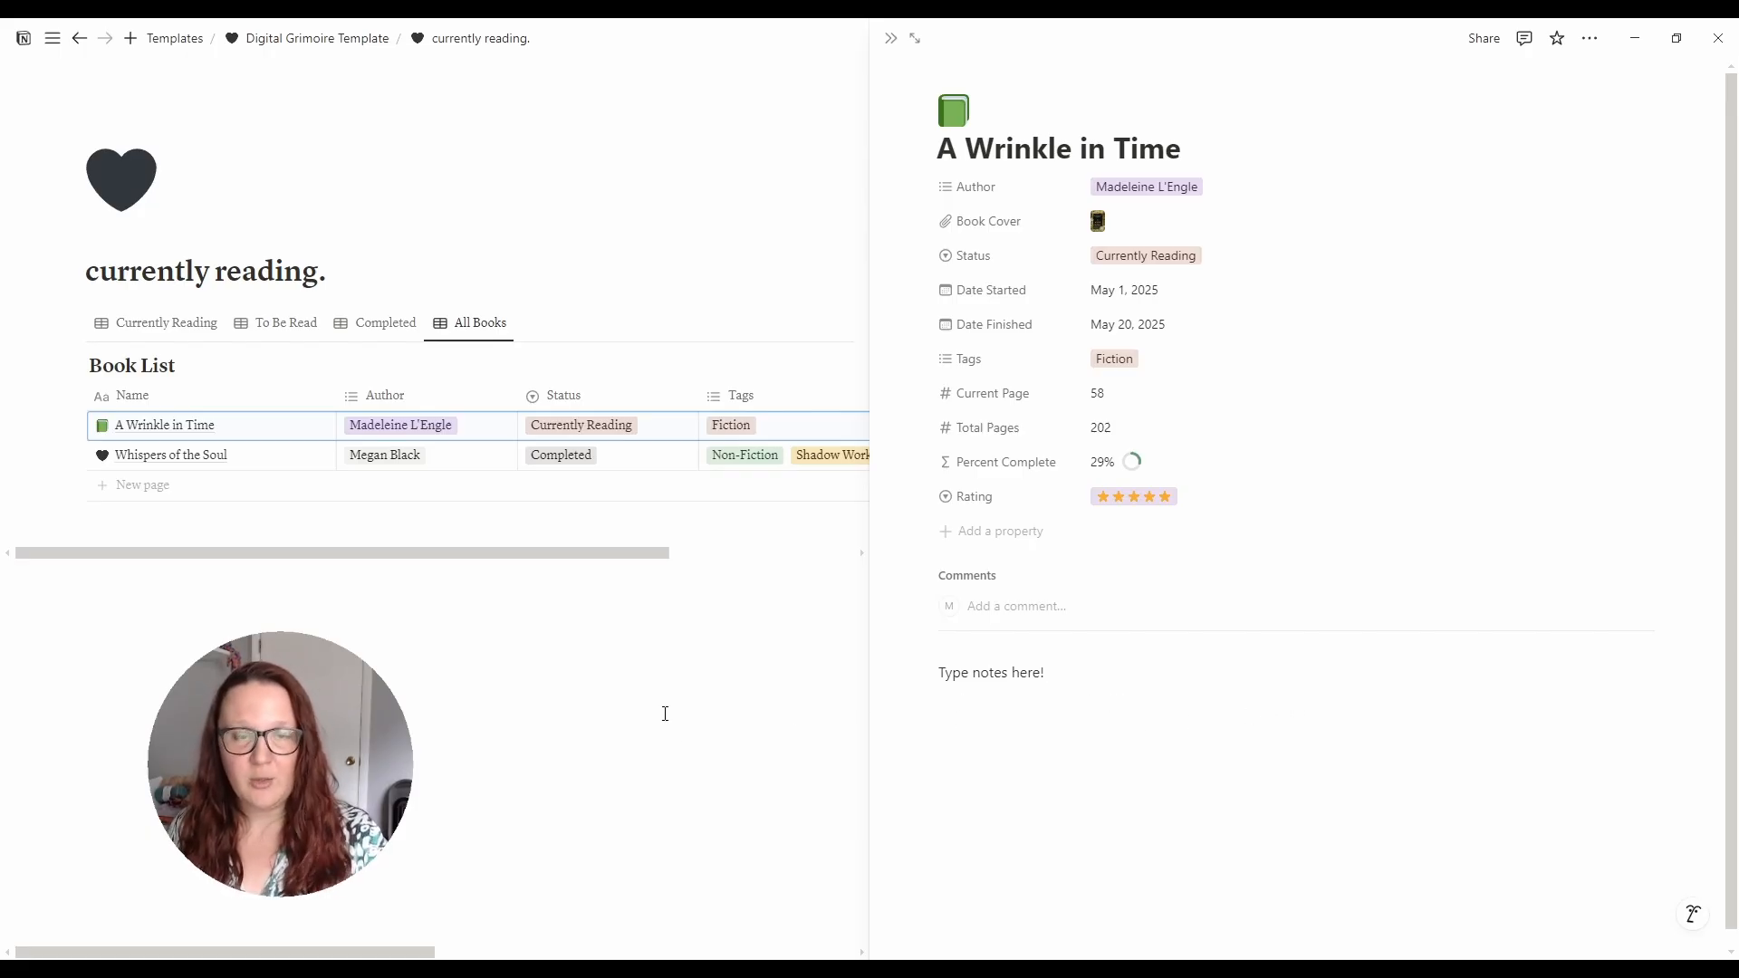
- Close the book page, show the Currently Reading view of the Book List, and reopen A Wrinkle in Time from it
click(739, 717)
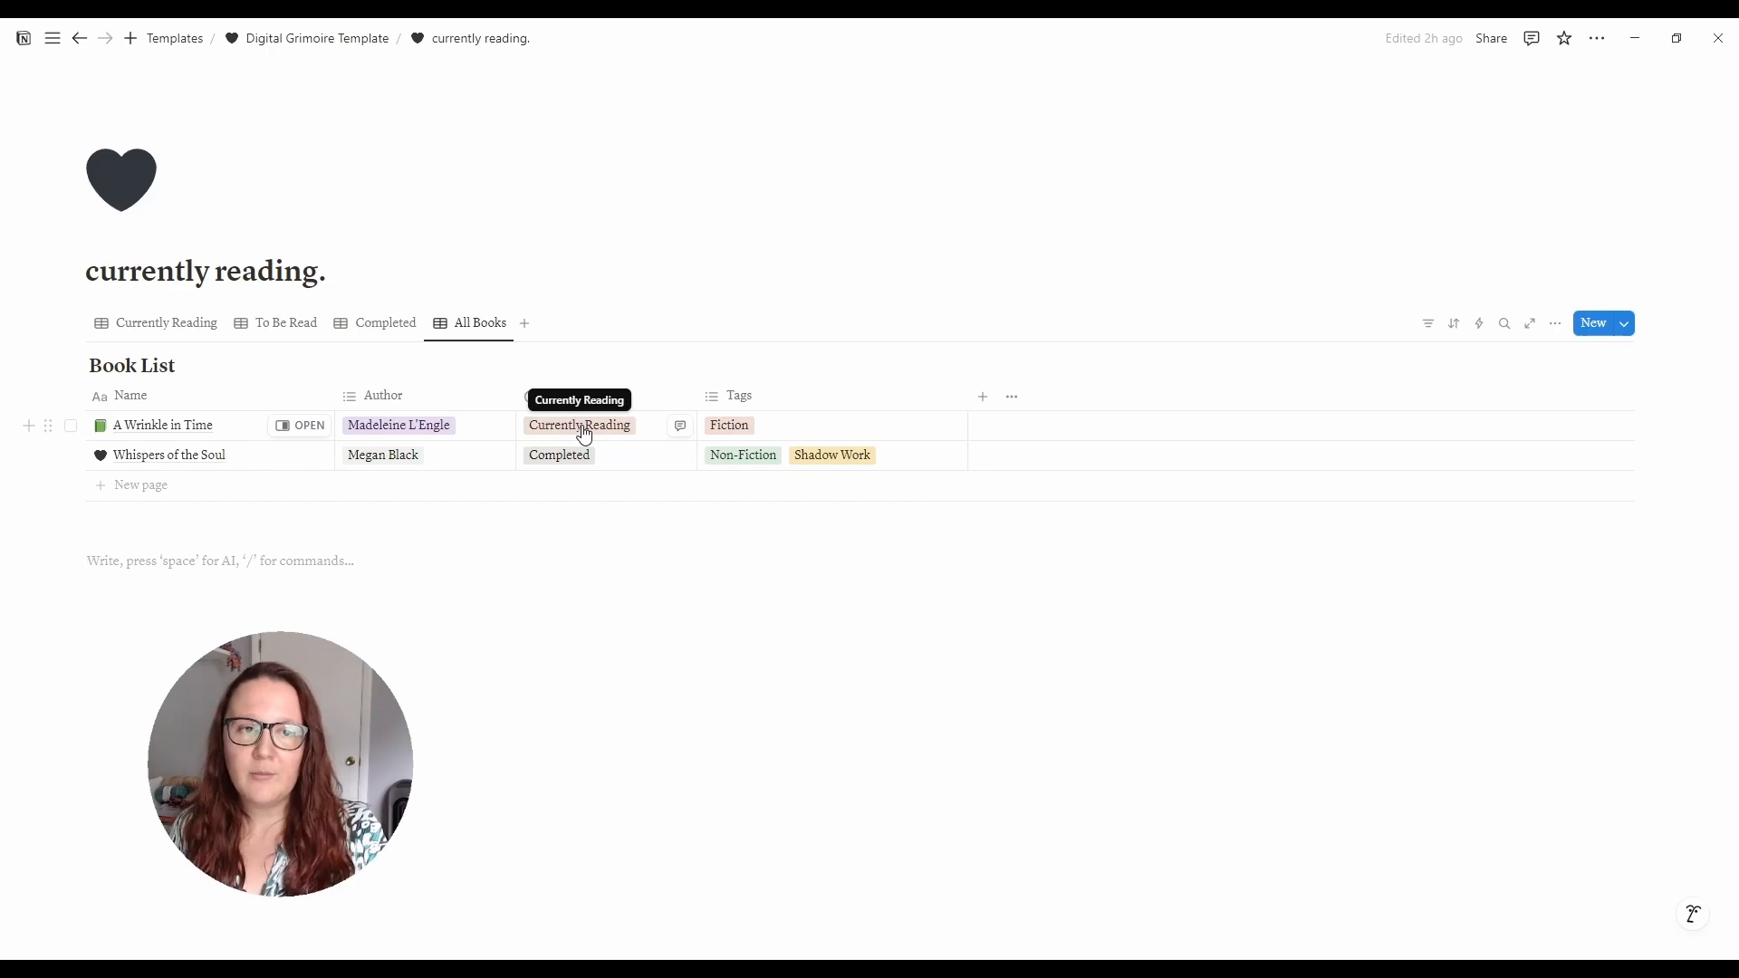
click(203, 327)
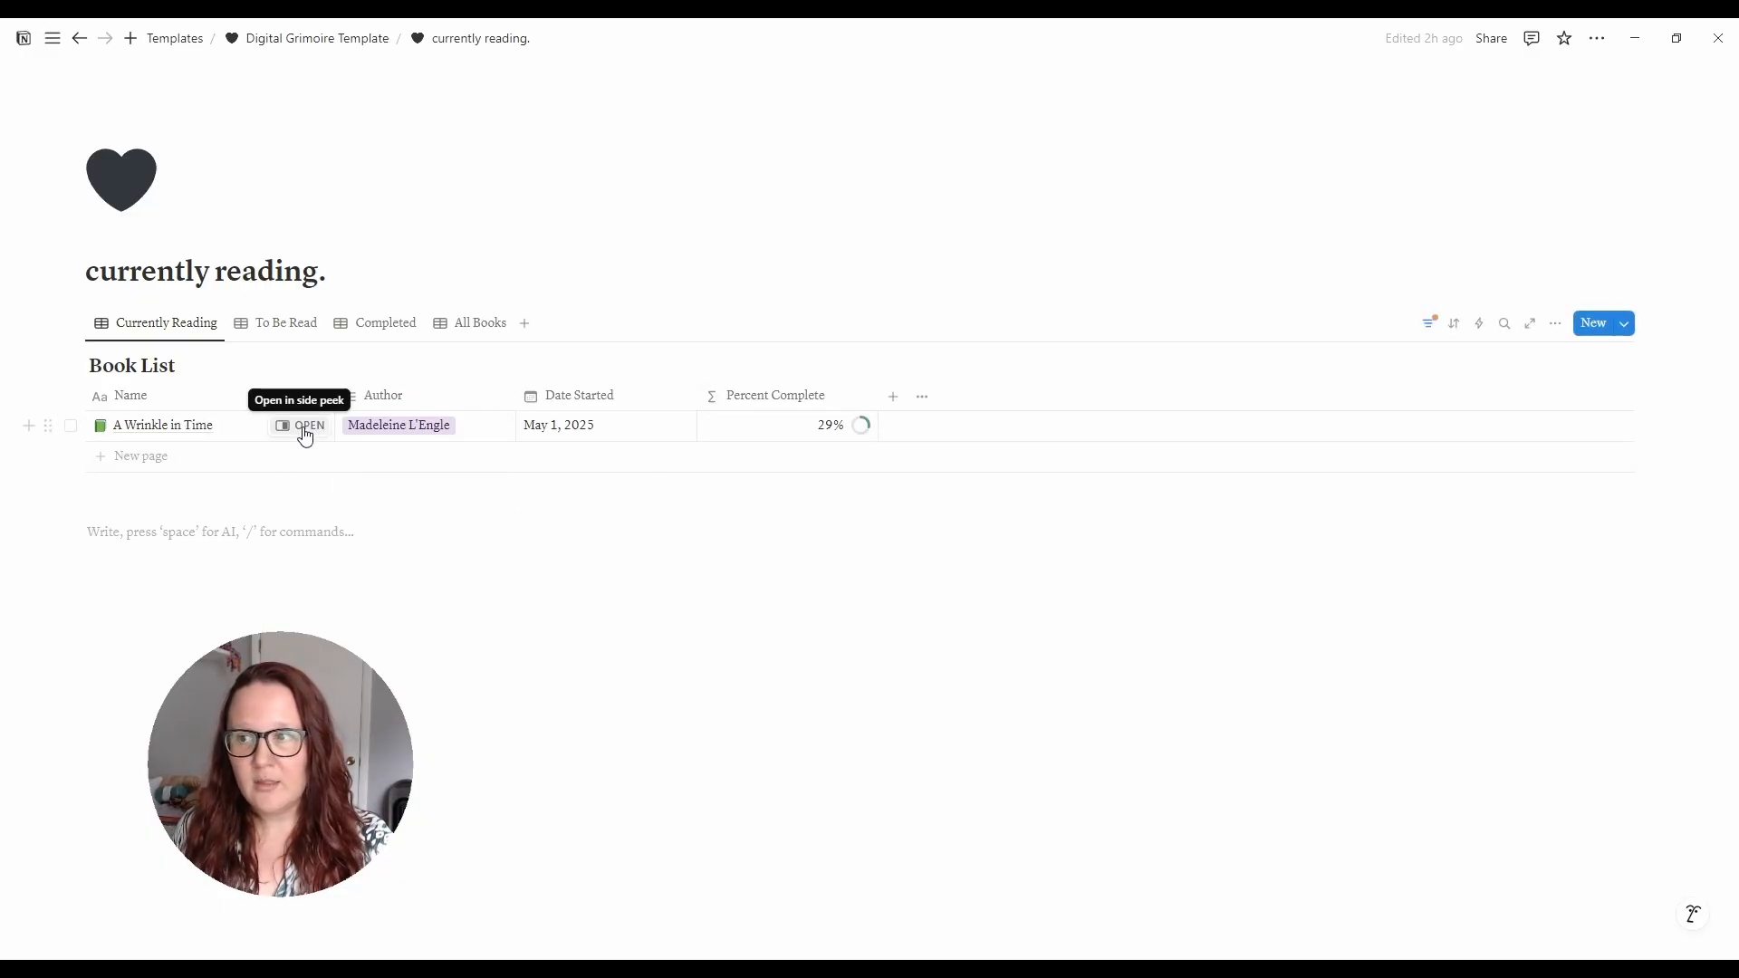
click(305, 426)
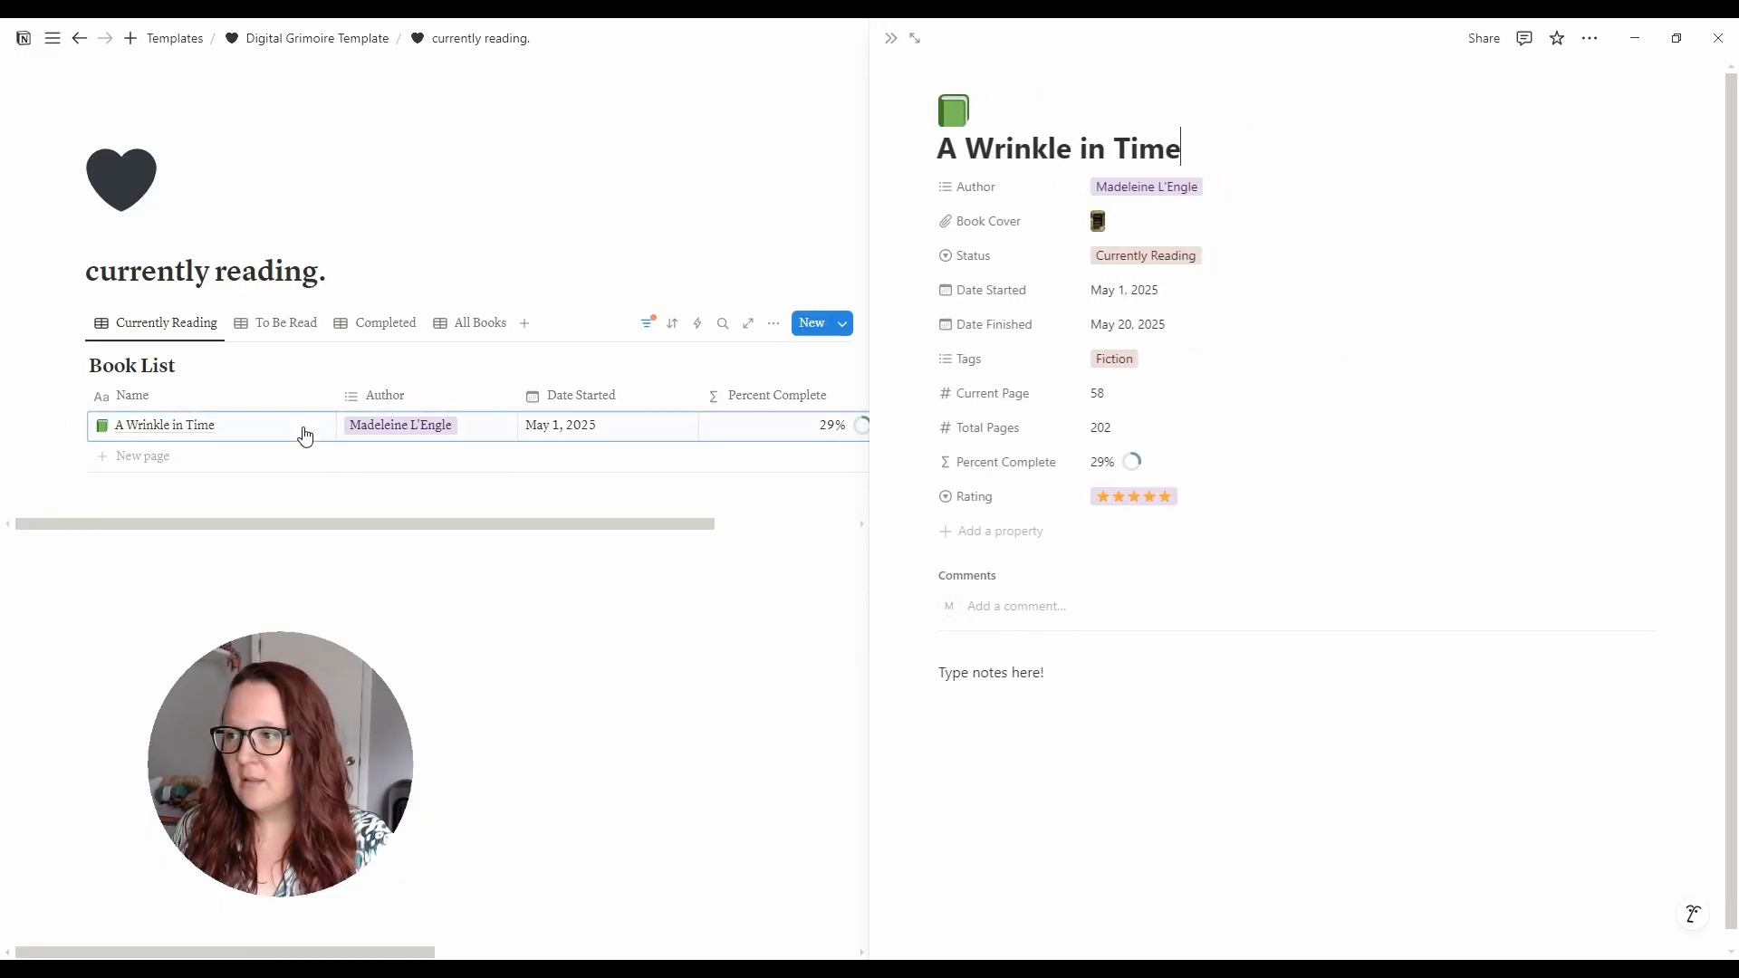
- Set A Wrinkle in Time's status to To Be Read, close the book page, and show the To Be Read view
click(1139, 258)
click(1160, 319)
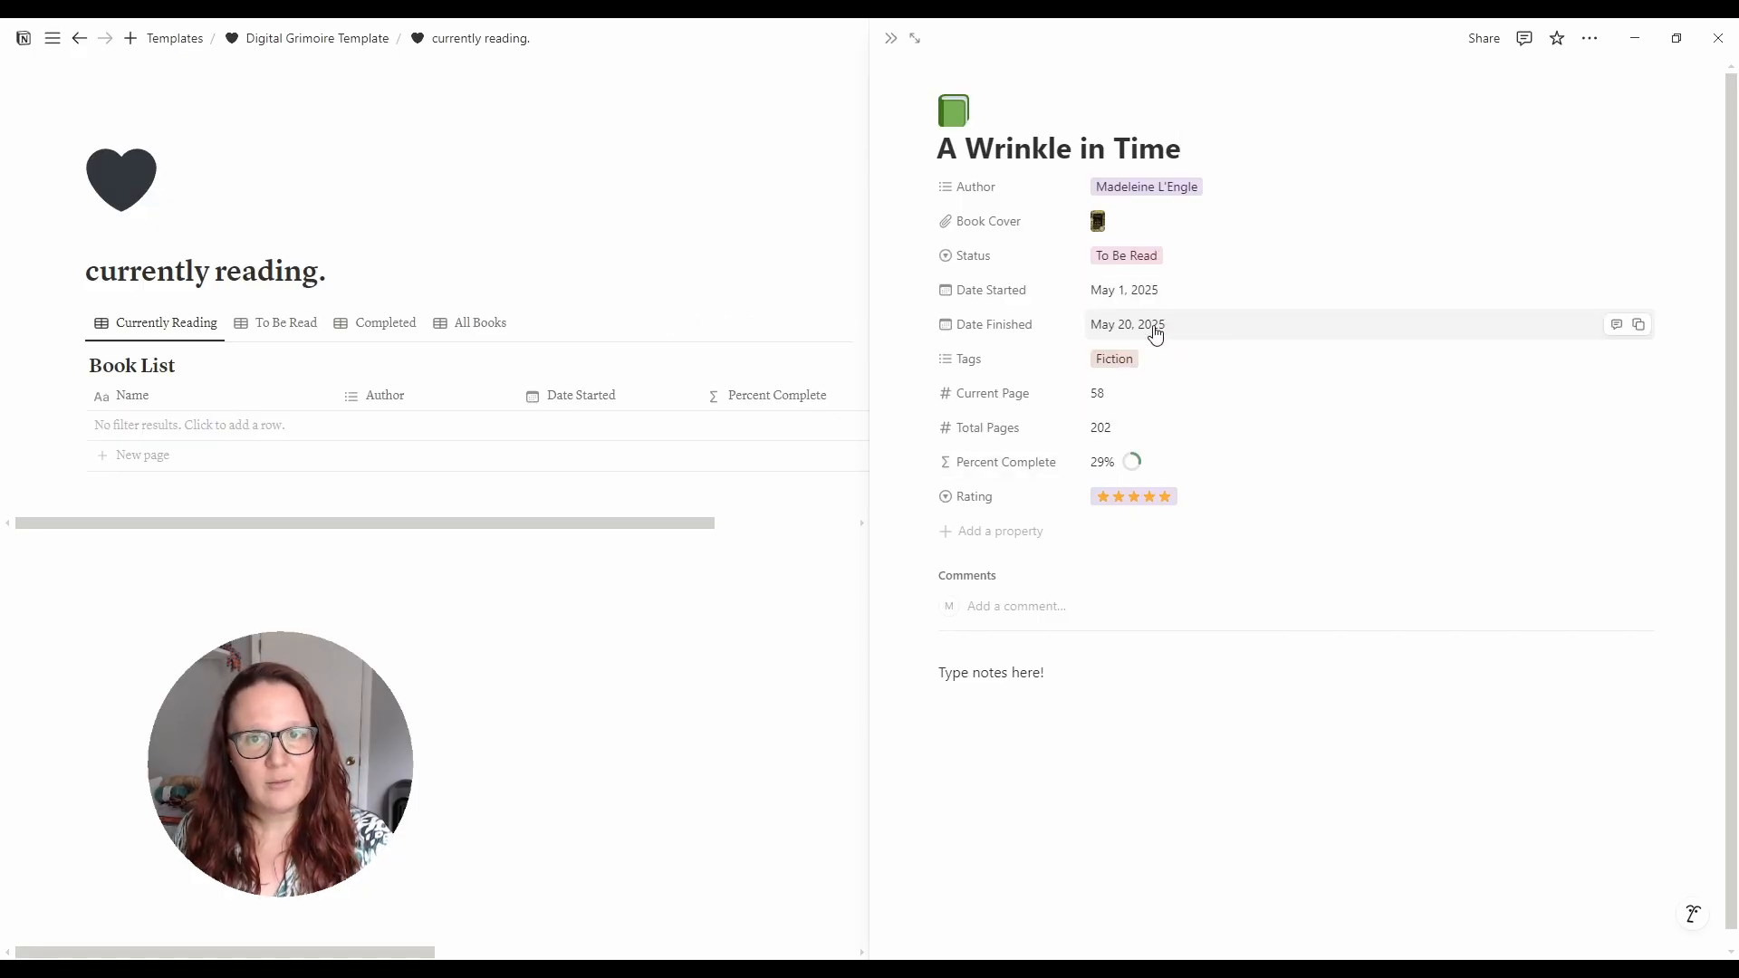
click(641, 694)
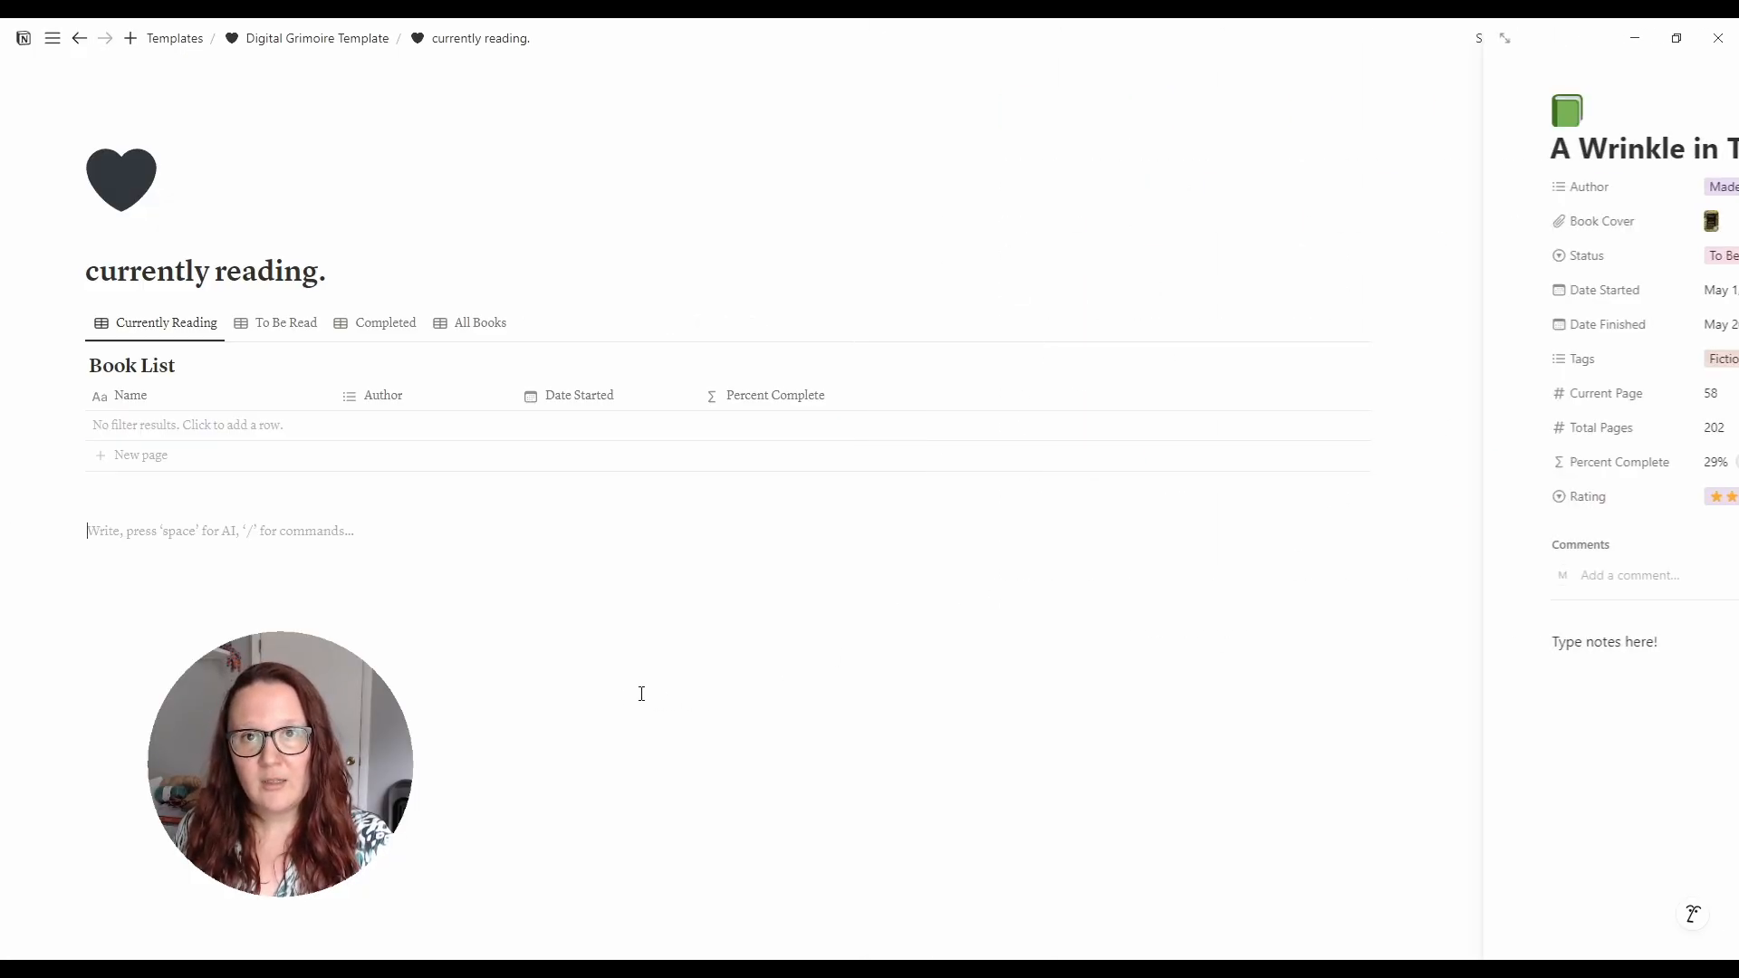
click(284, 333)
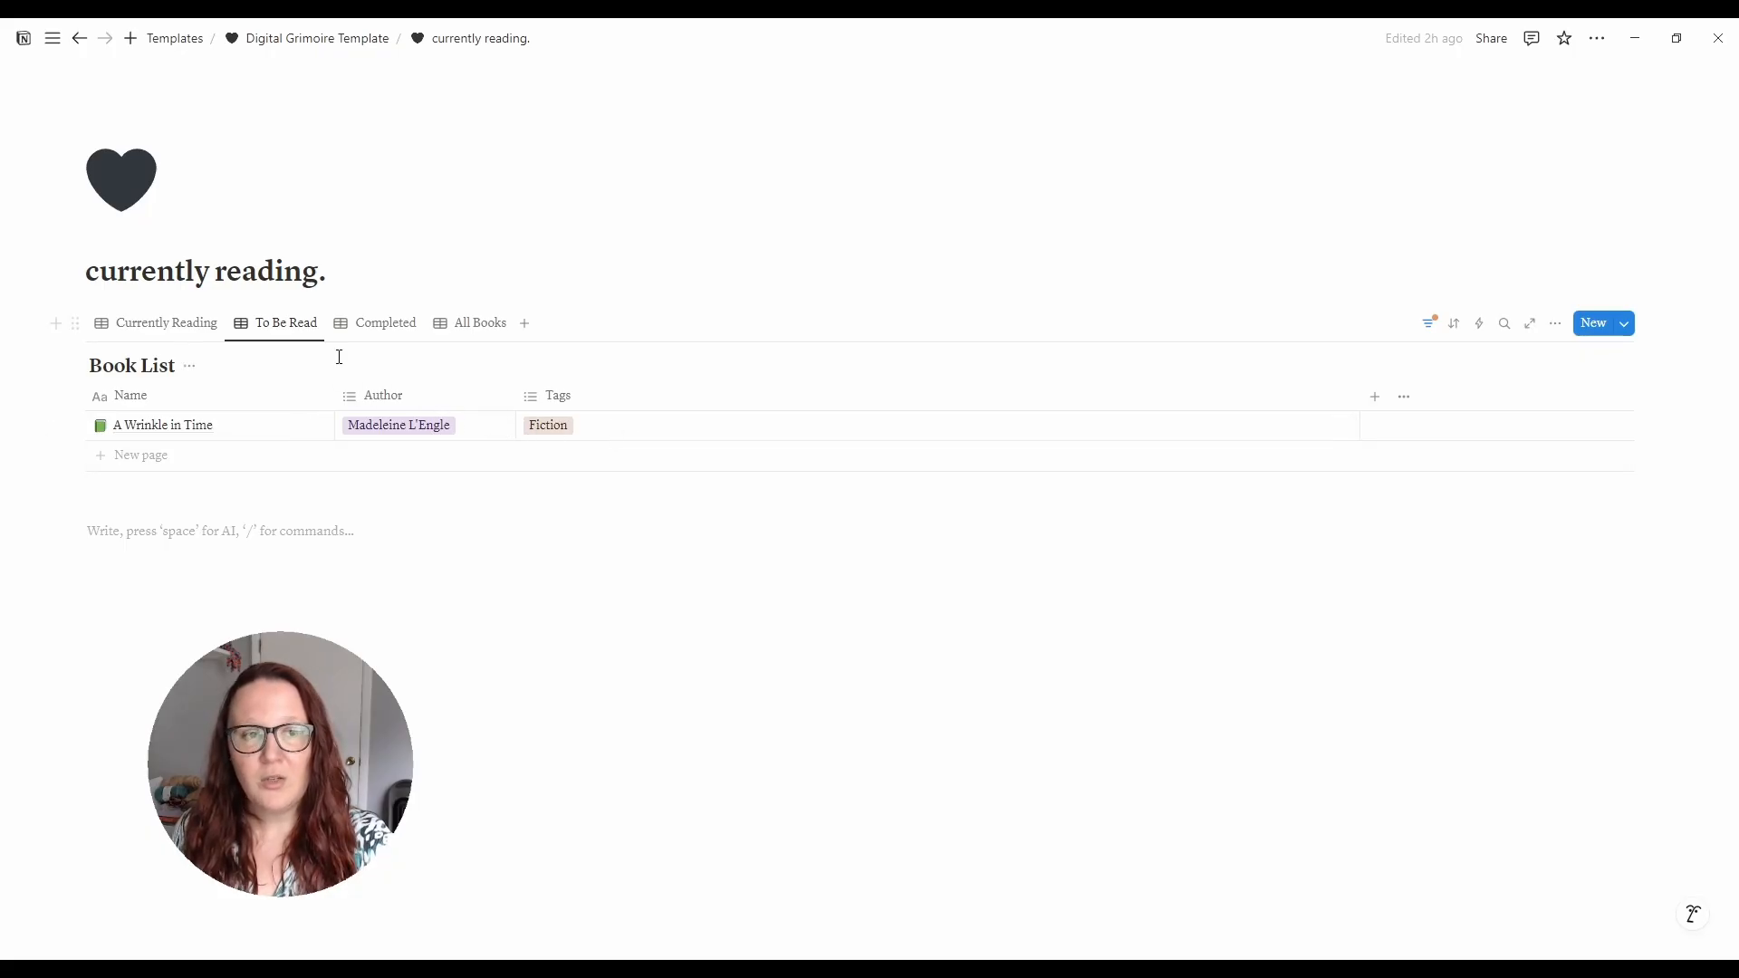
- Reopen A Wrinkle in Time from the To Be Read view, set its status to Completed, and close the page
click(304, 426)
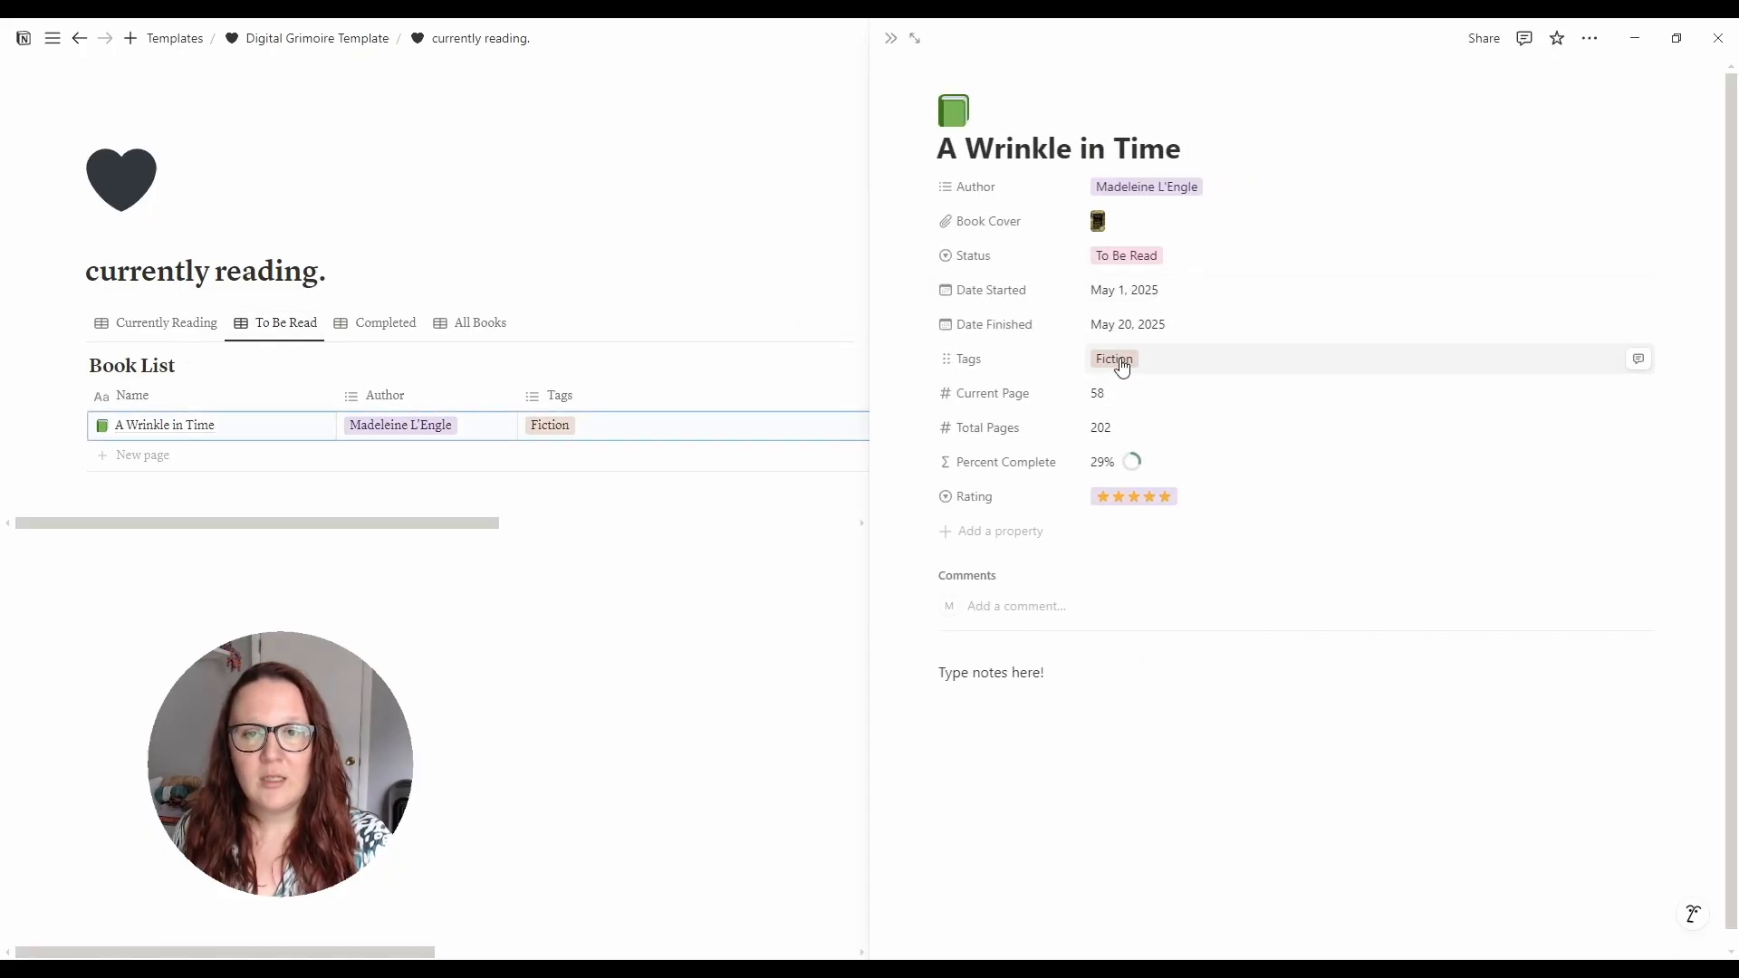
click(1151, 260)
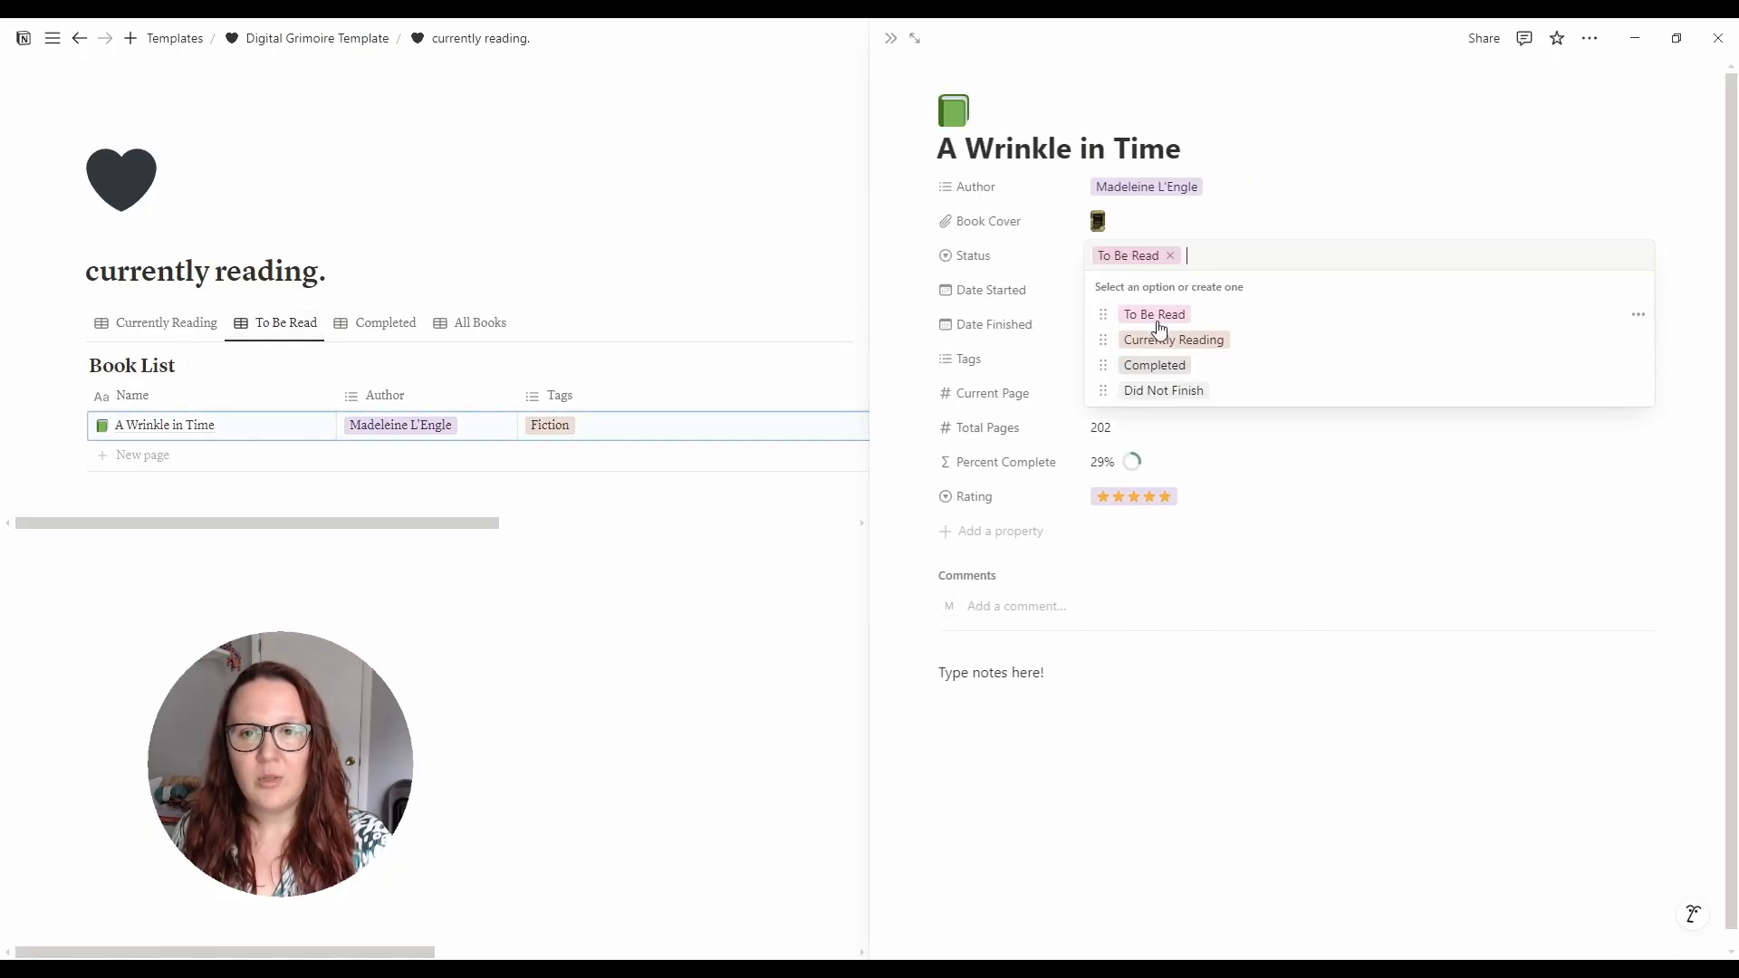
click(1172, 367)
click(693, 677)
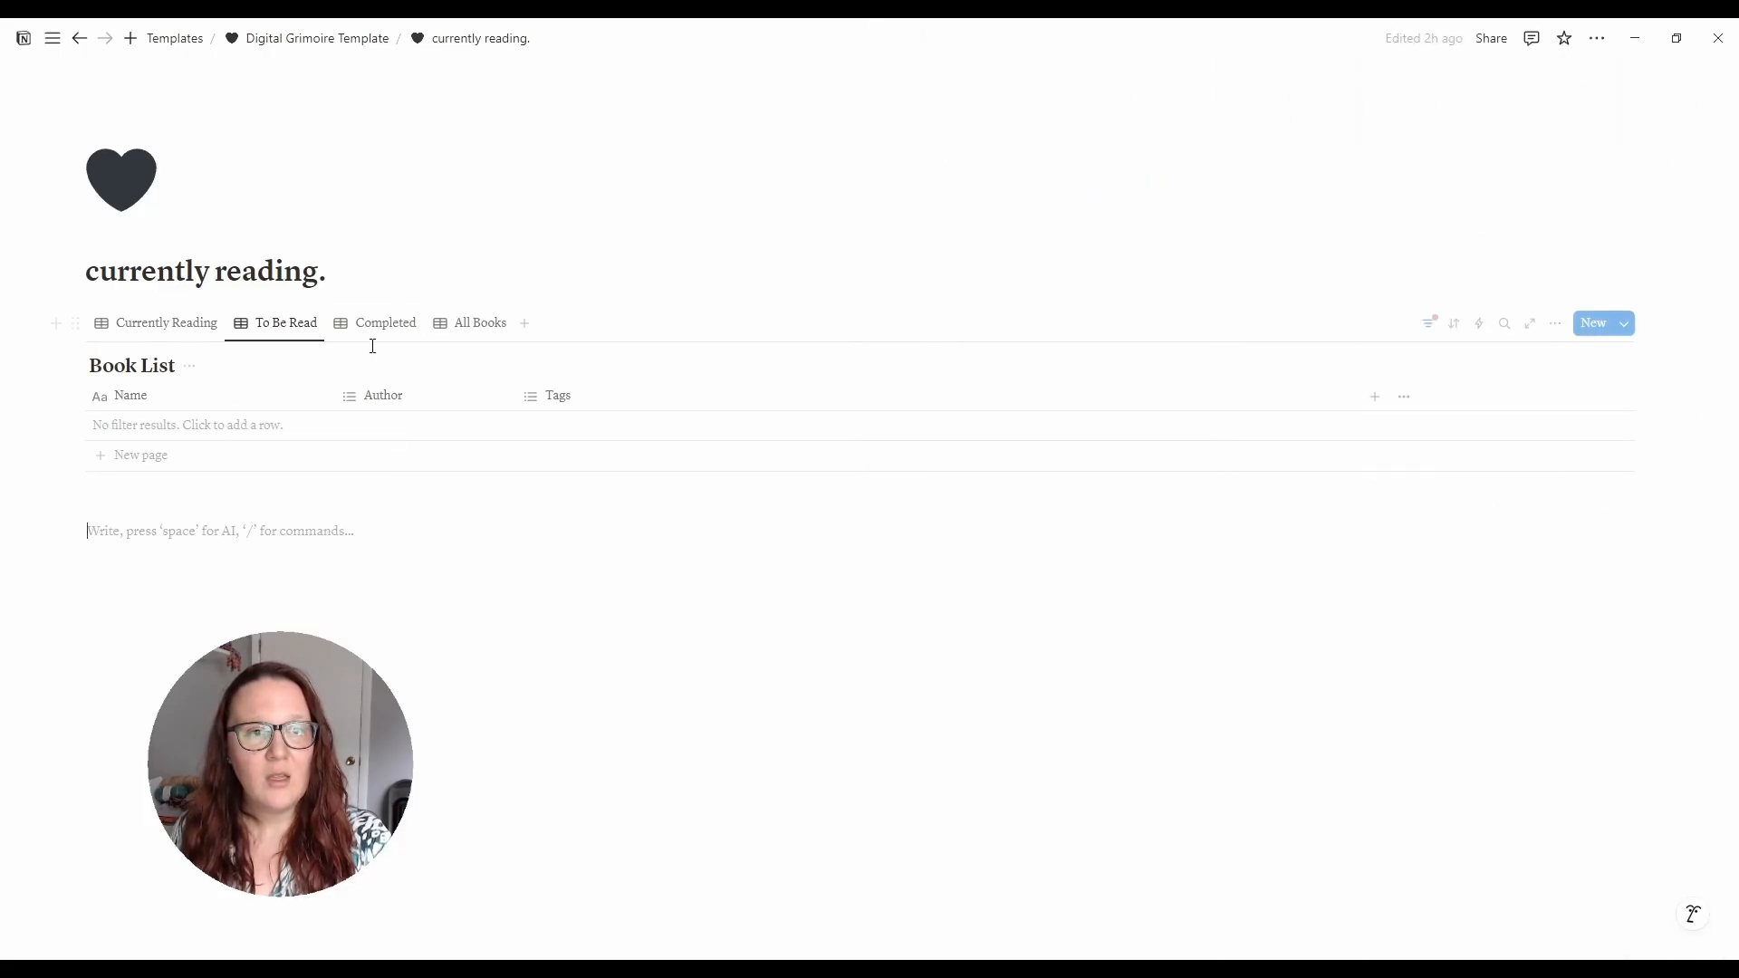
- Show the Completed view of the Book List and rate Whispers of the Soul five stars
click(379, 327)
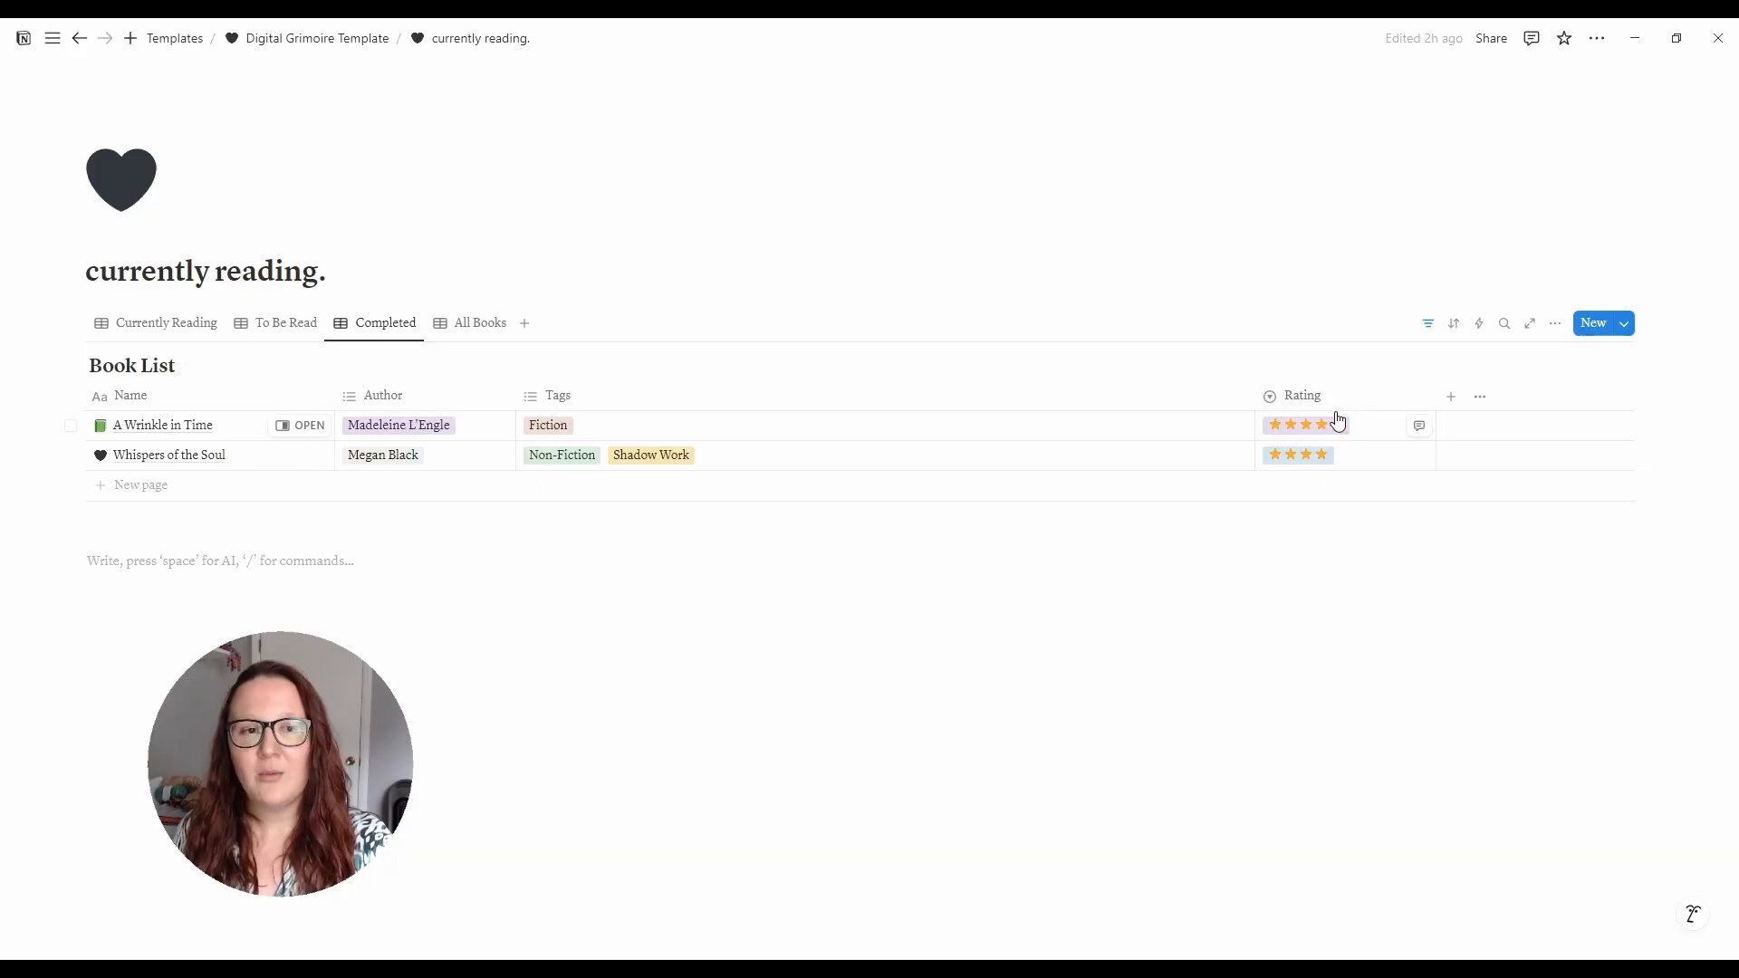
click(1309, 454)
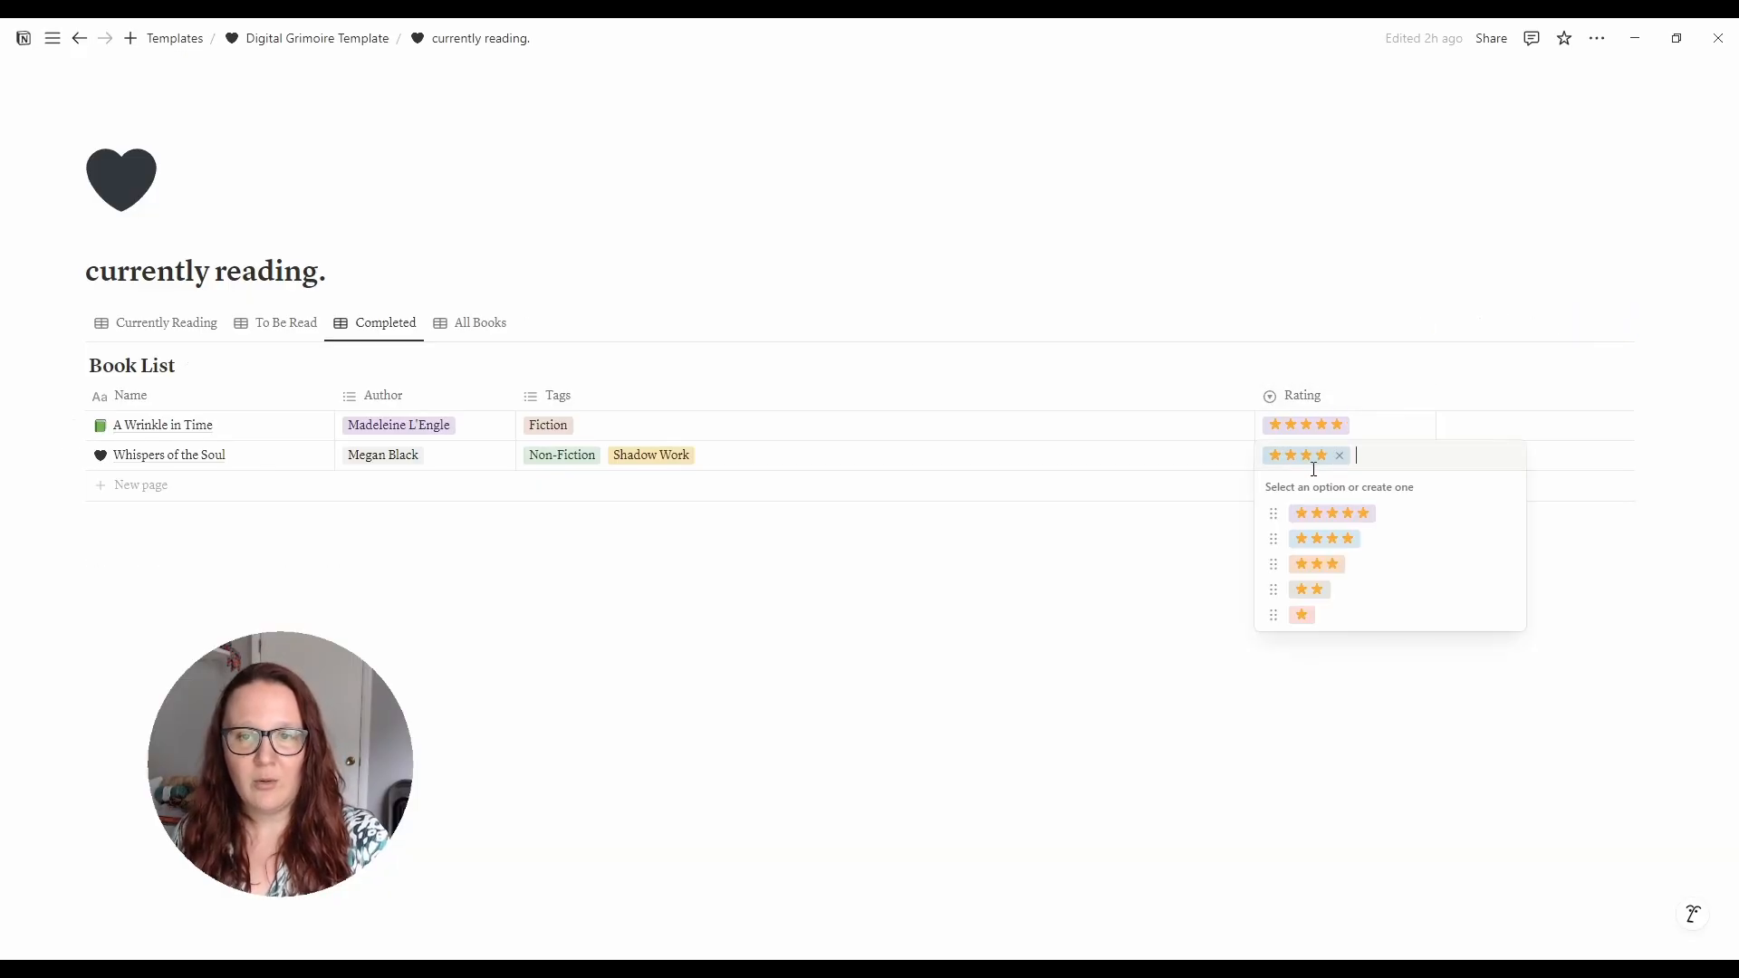
click(1328, 519)
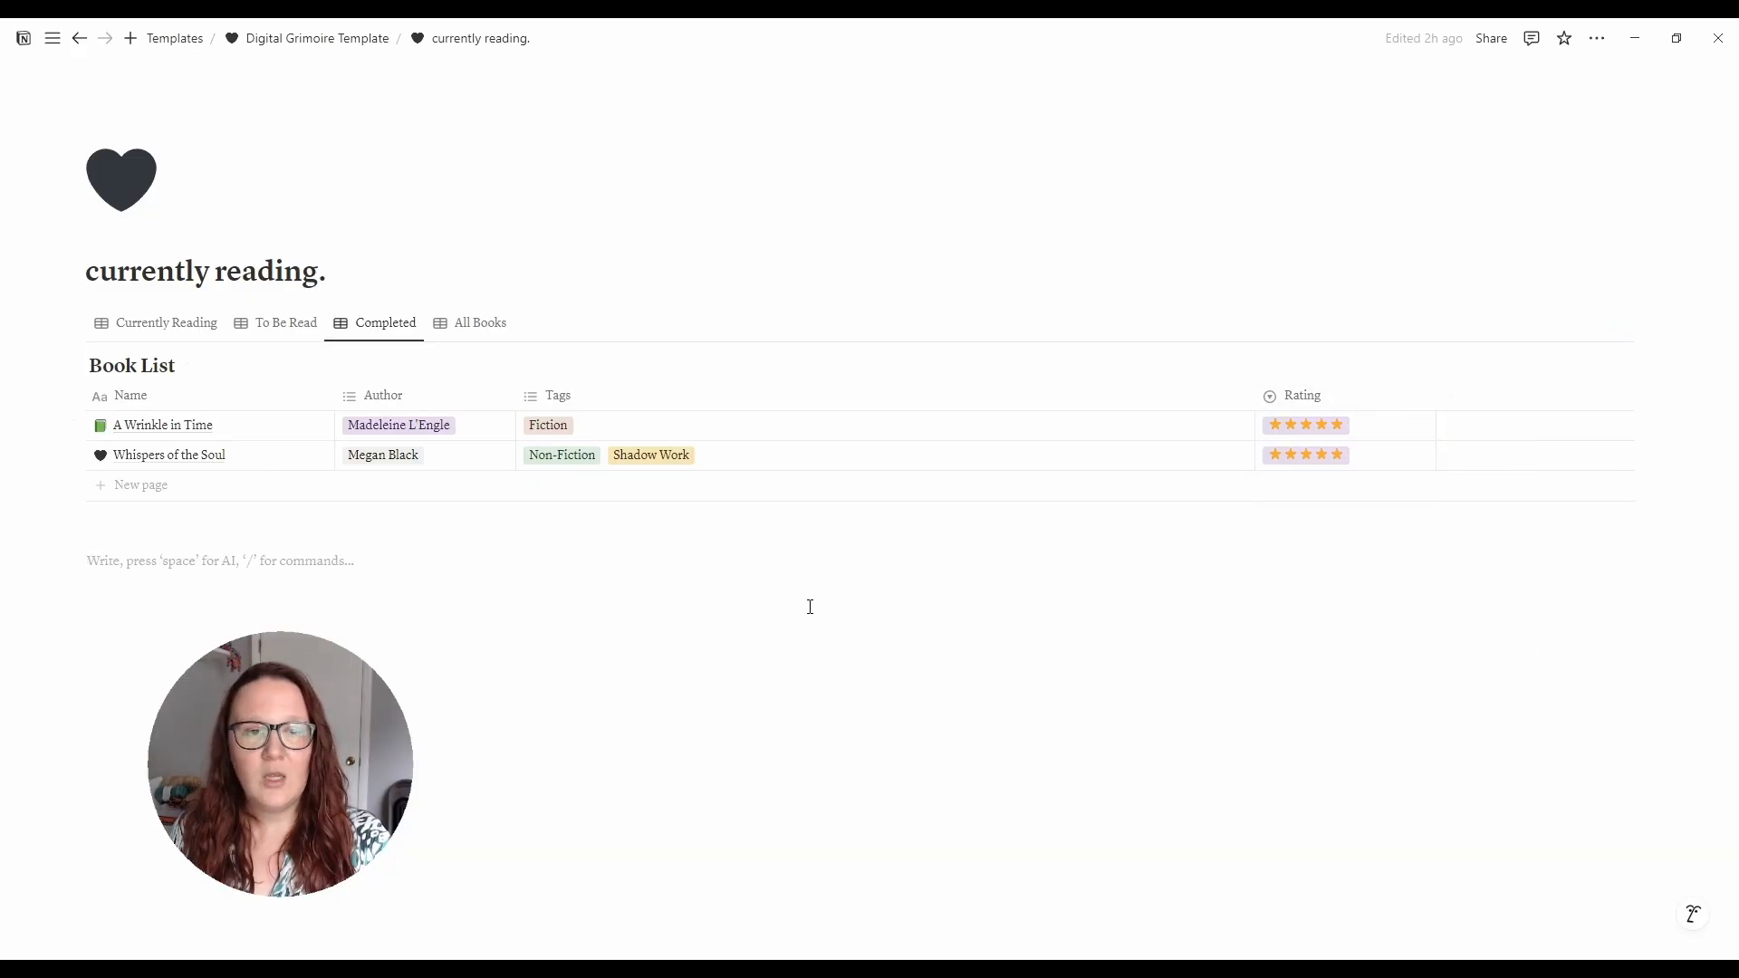
- Show the All Books view and set the status of A Wrinkle in Time to Did Not Finish
click(487, 329)
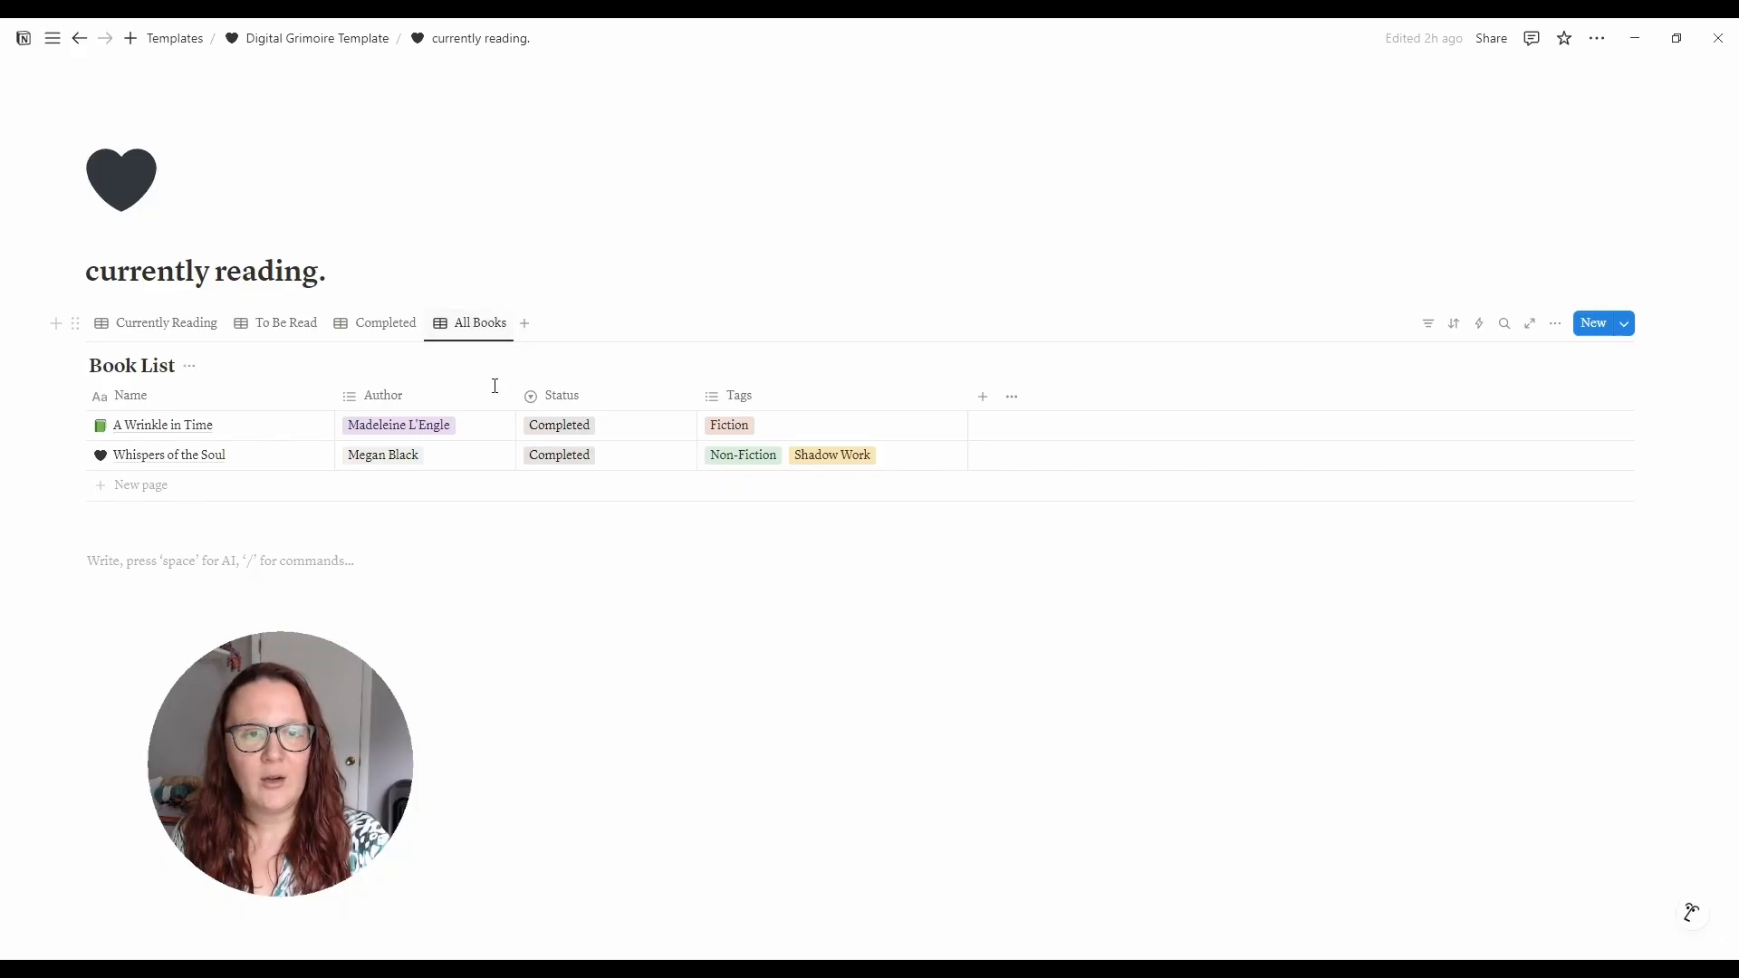
click(573, 427)
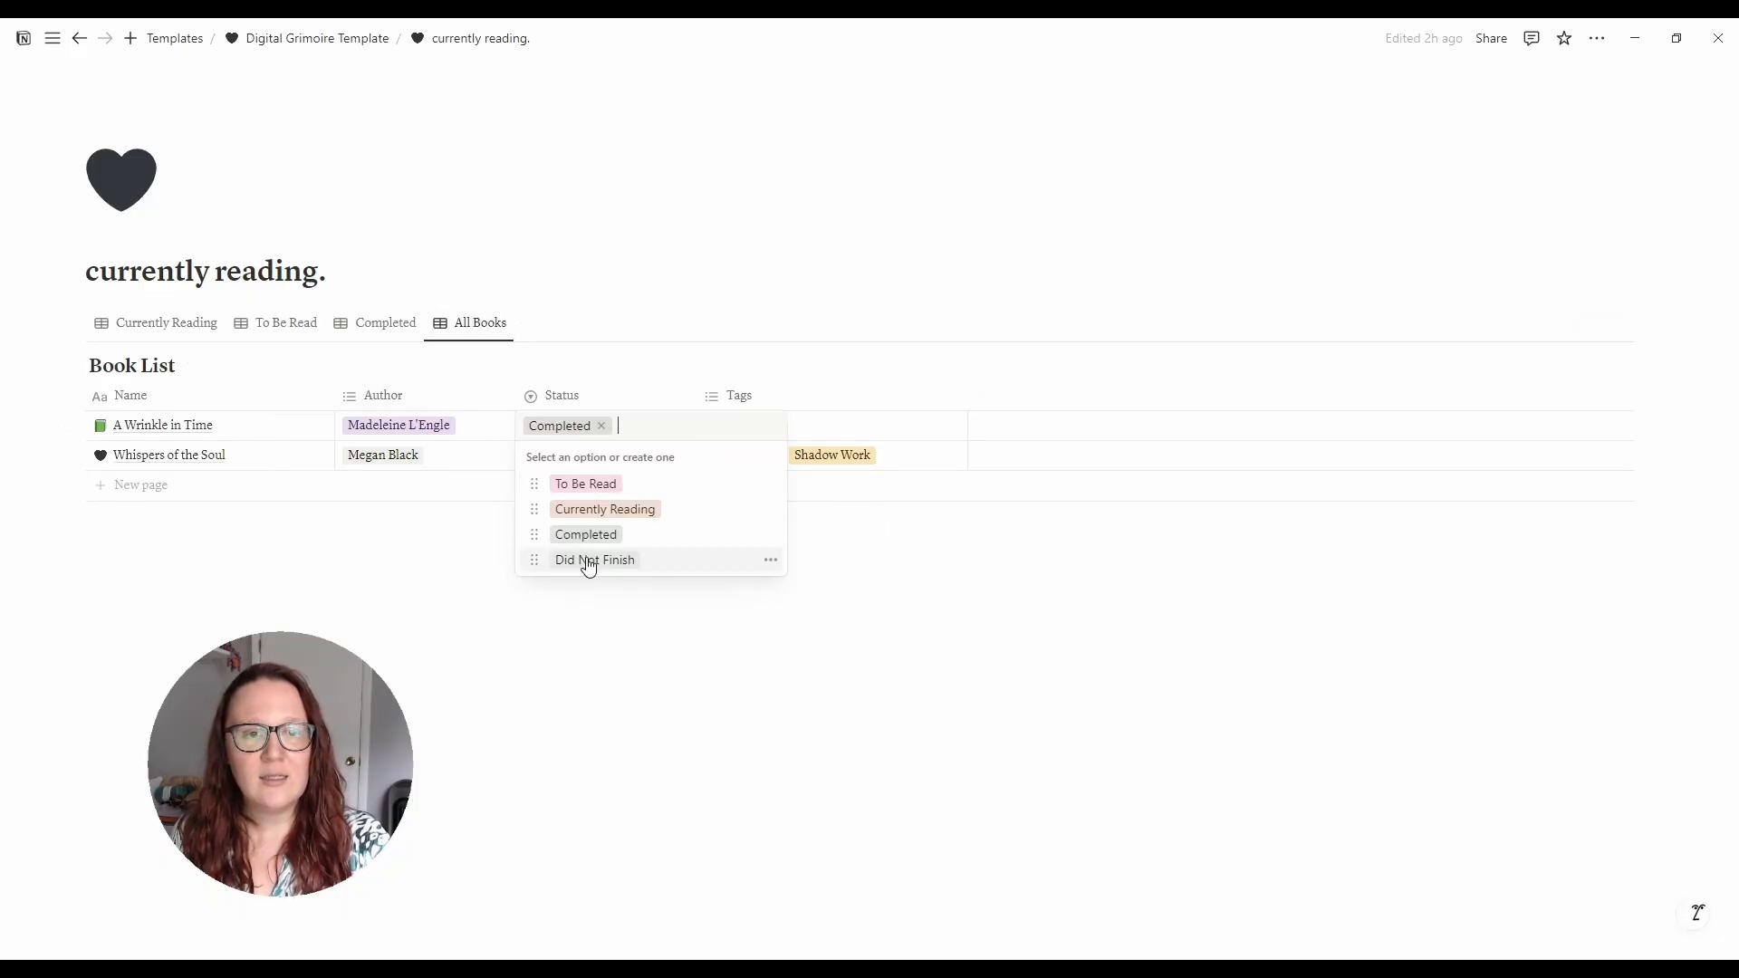
click(864, 633)
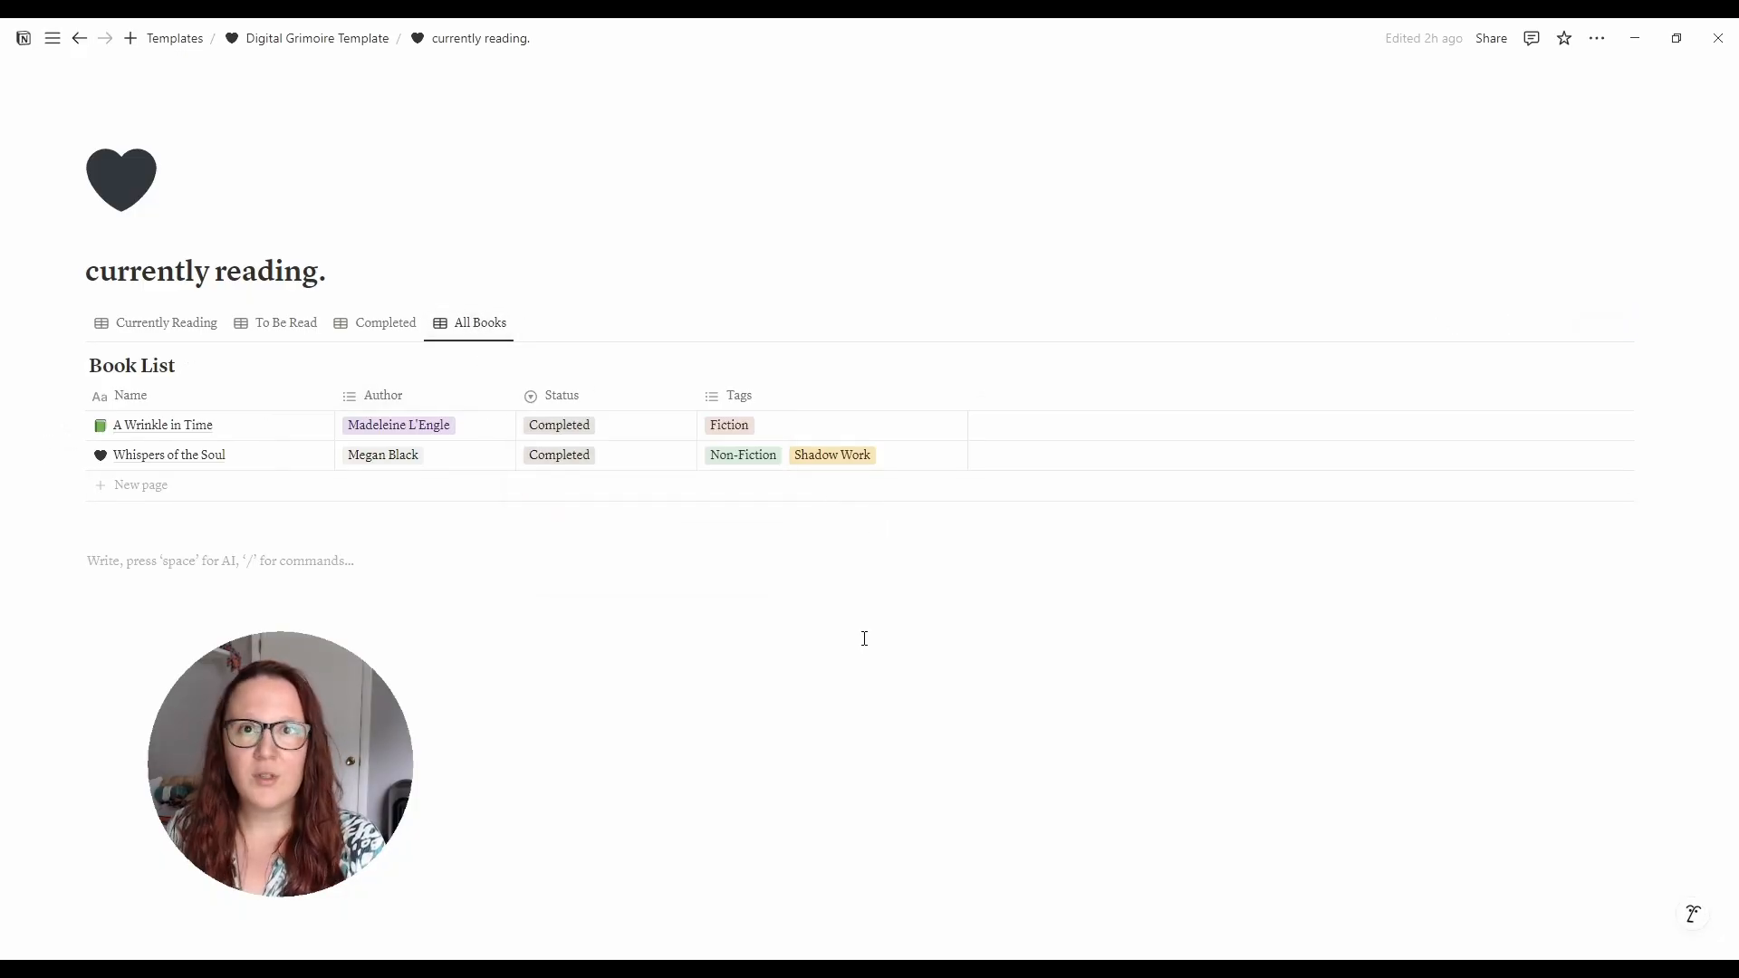
click(580, 427)
click(607, 561)
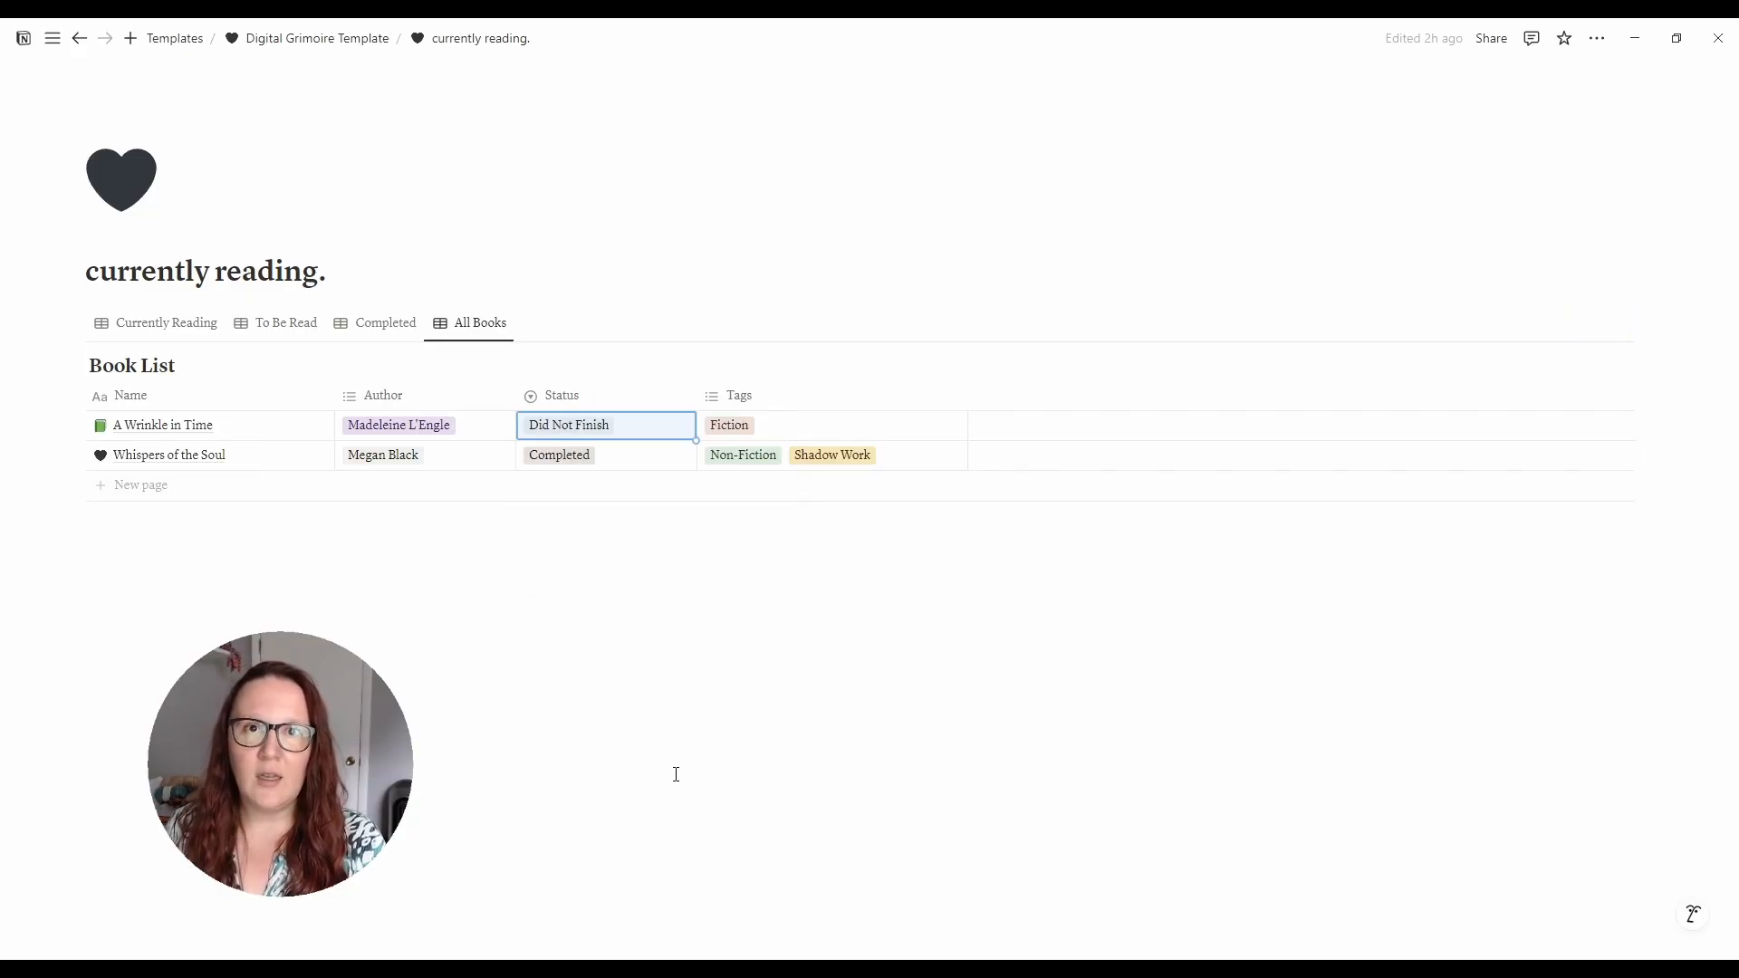
click(851, 757)
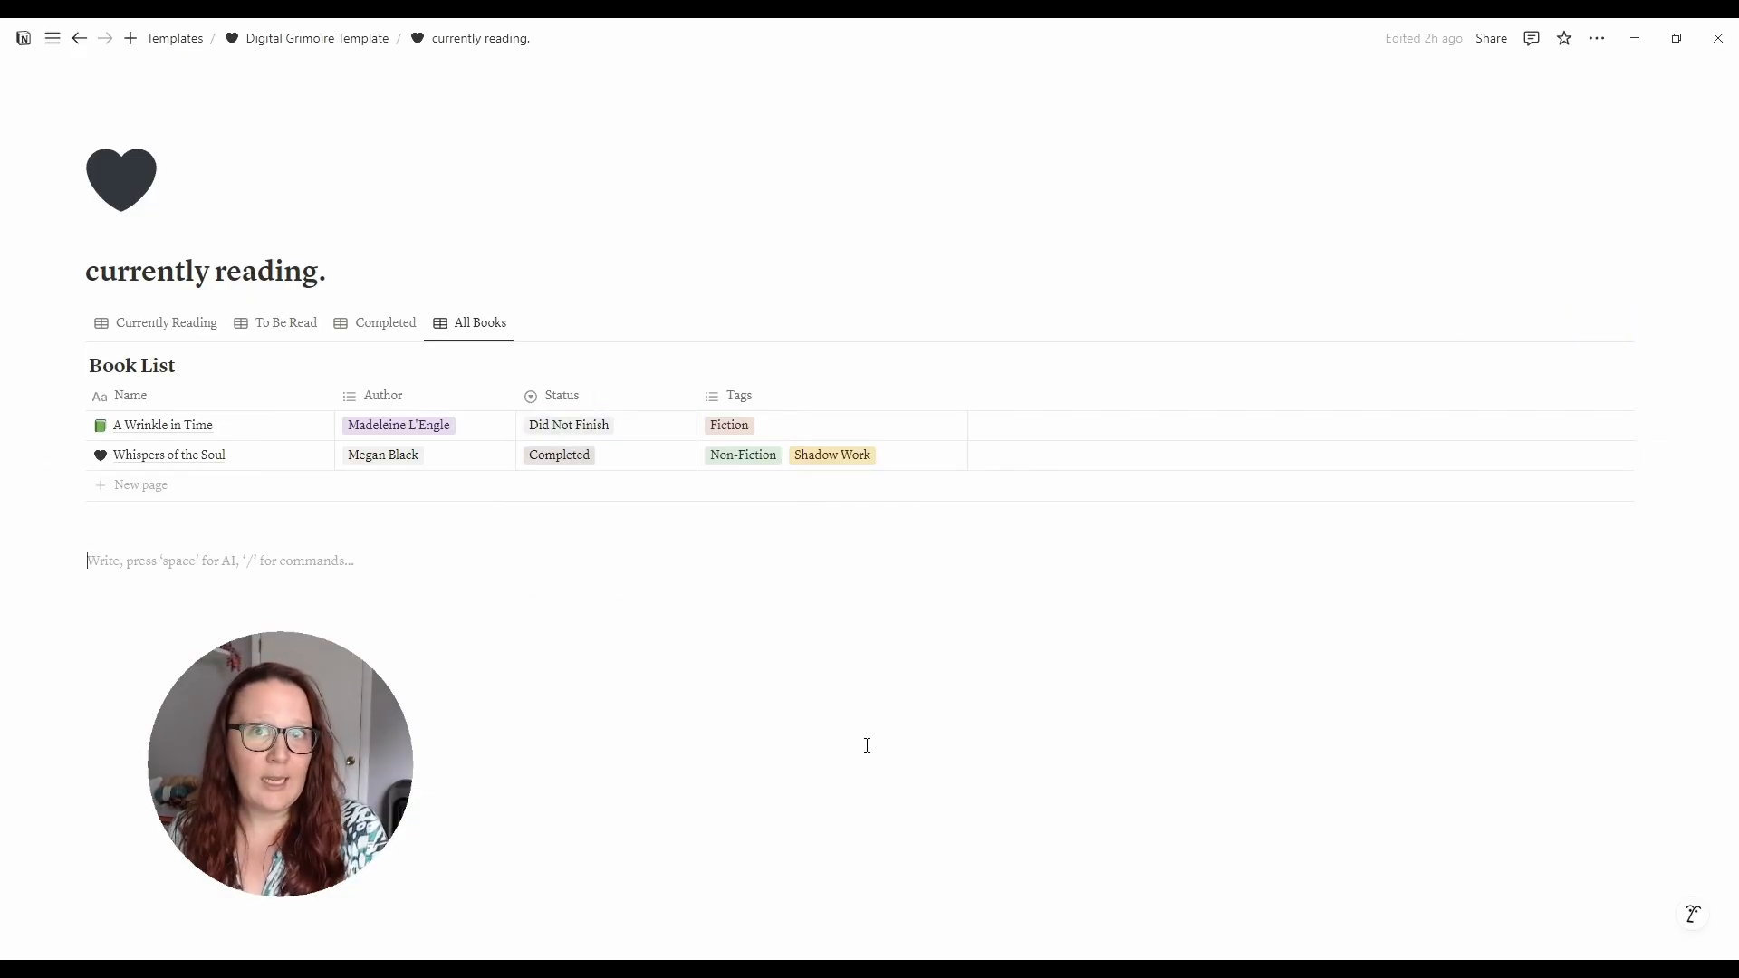
- Set the status of A Wrinkle in Time back to Completed in the All Books view
click(598, 430)
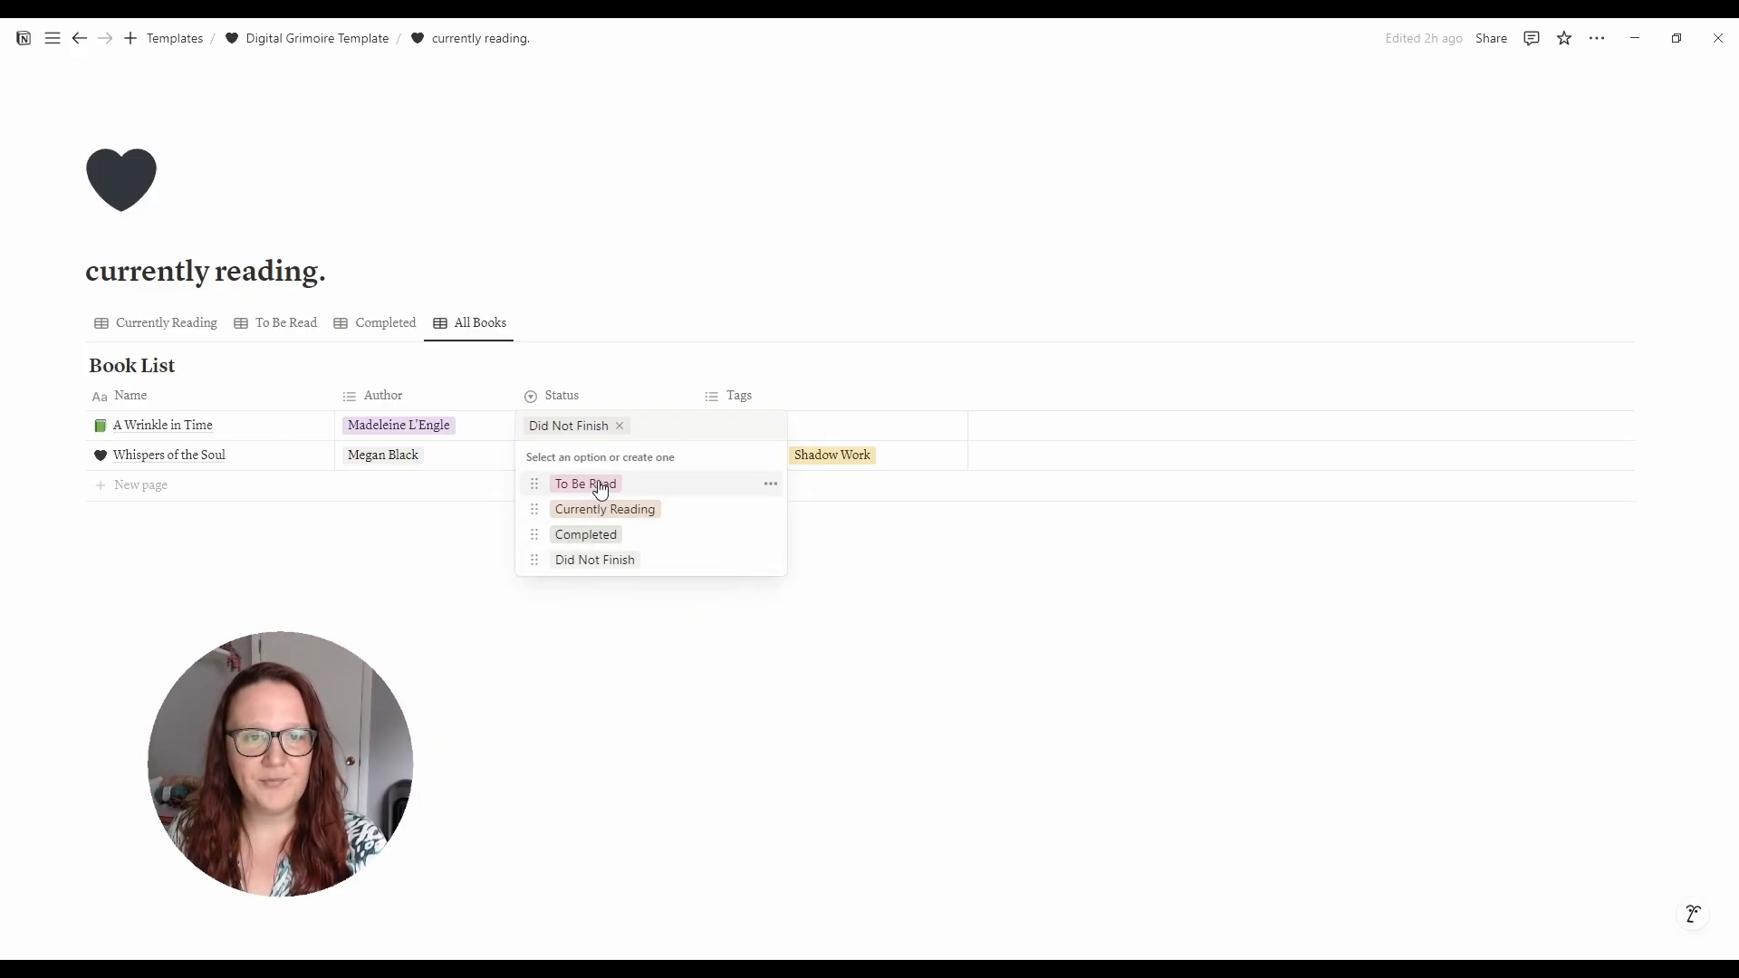
click(586, 535)
click(842, 726)
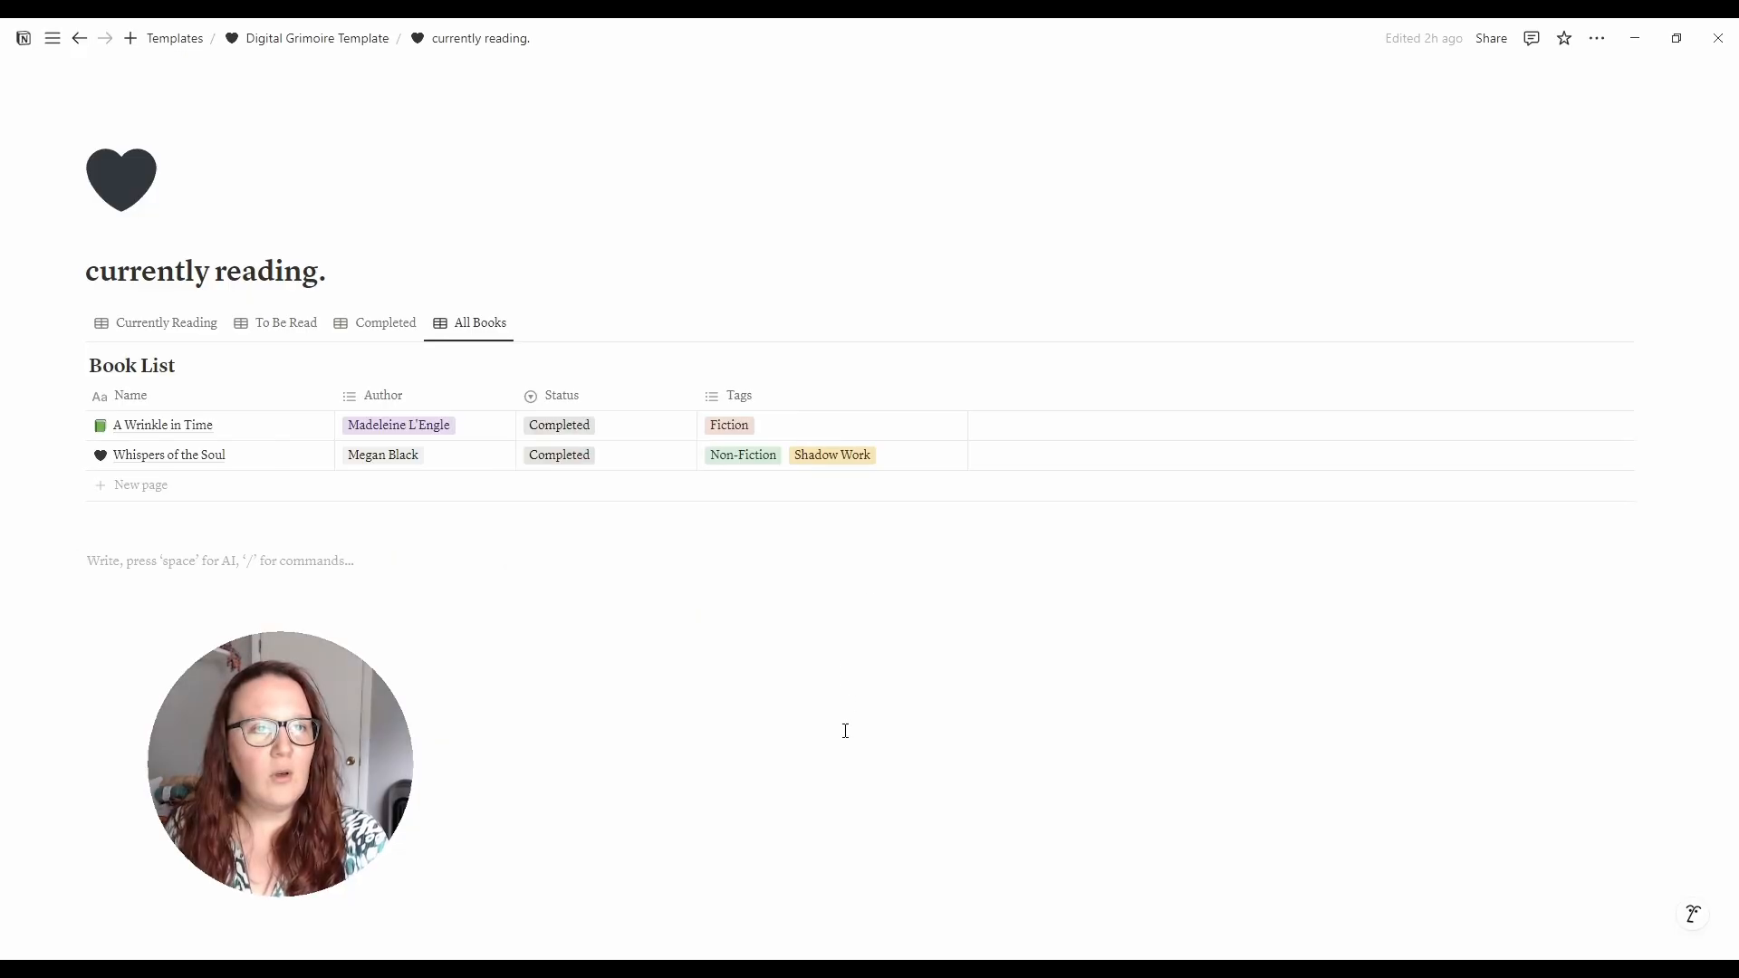
- Go back to the Digital Grimoire Template page, open the spell journal, and open its Money Bowl Creation (example) entry
click(360, 41)
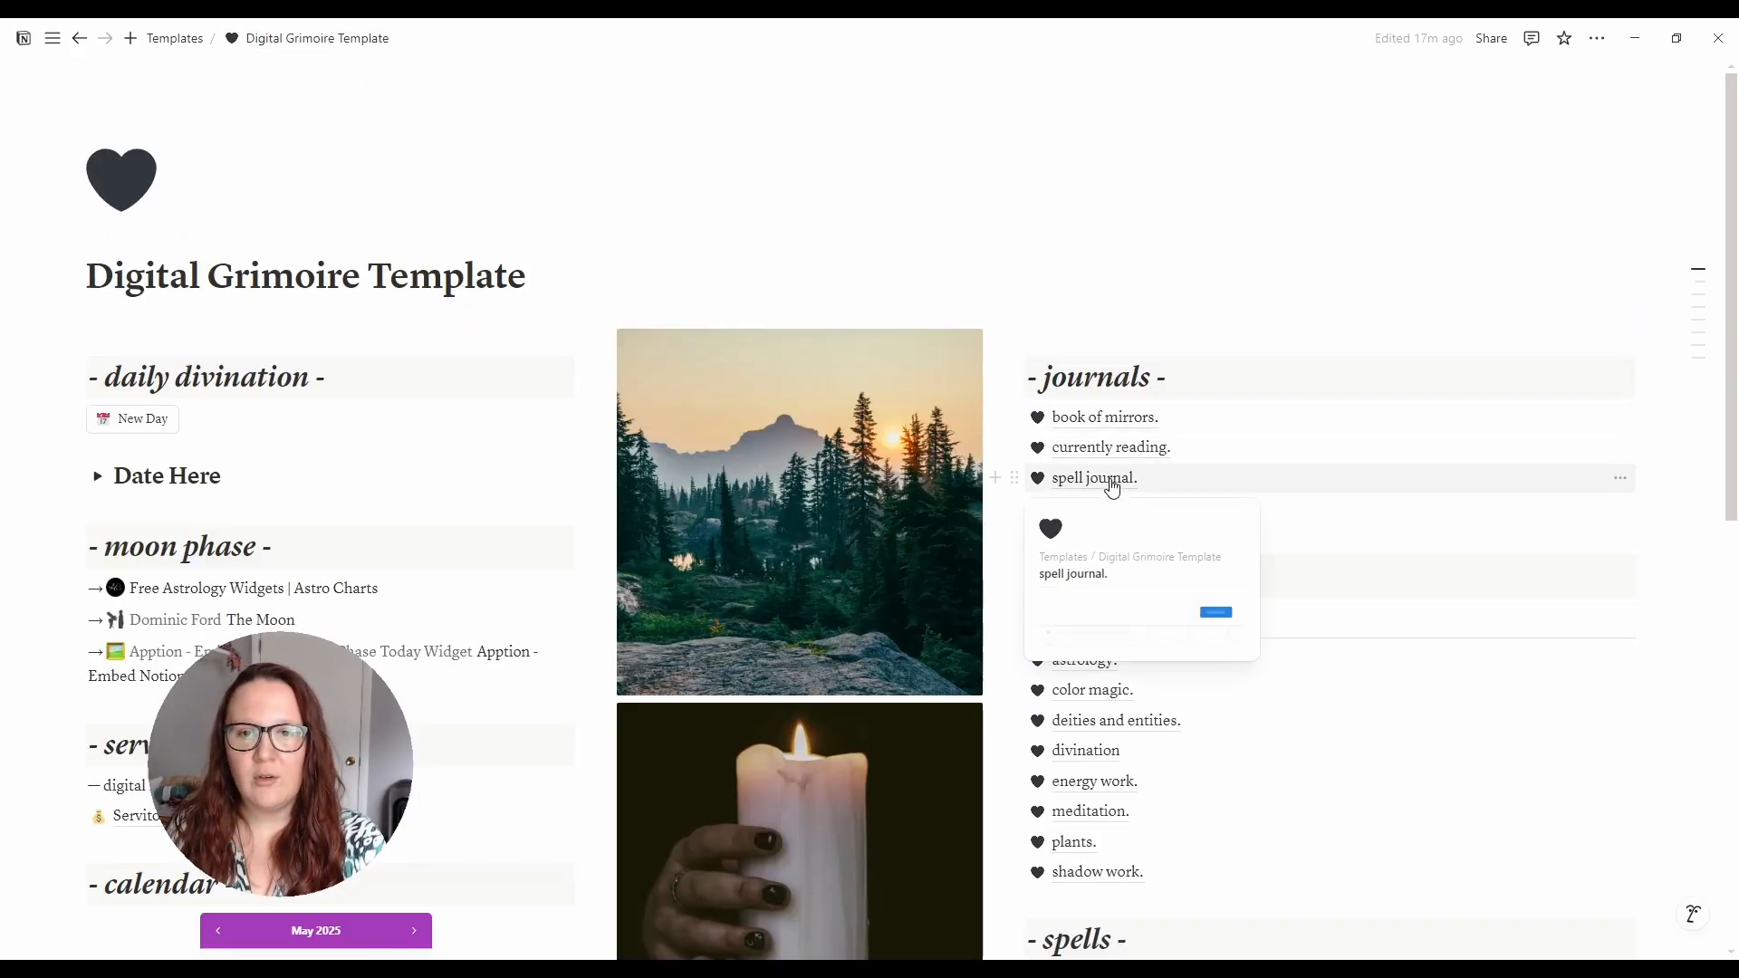
click(1107, 480)
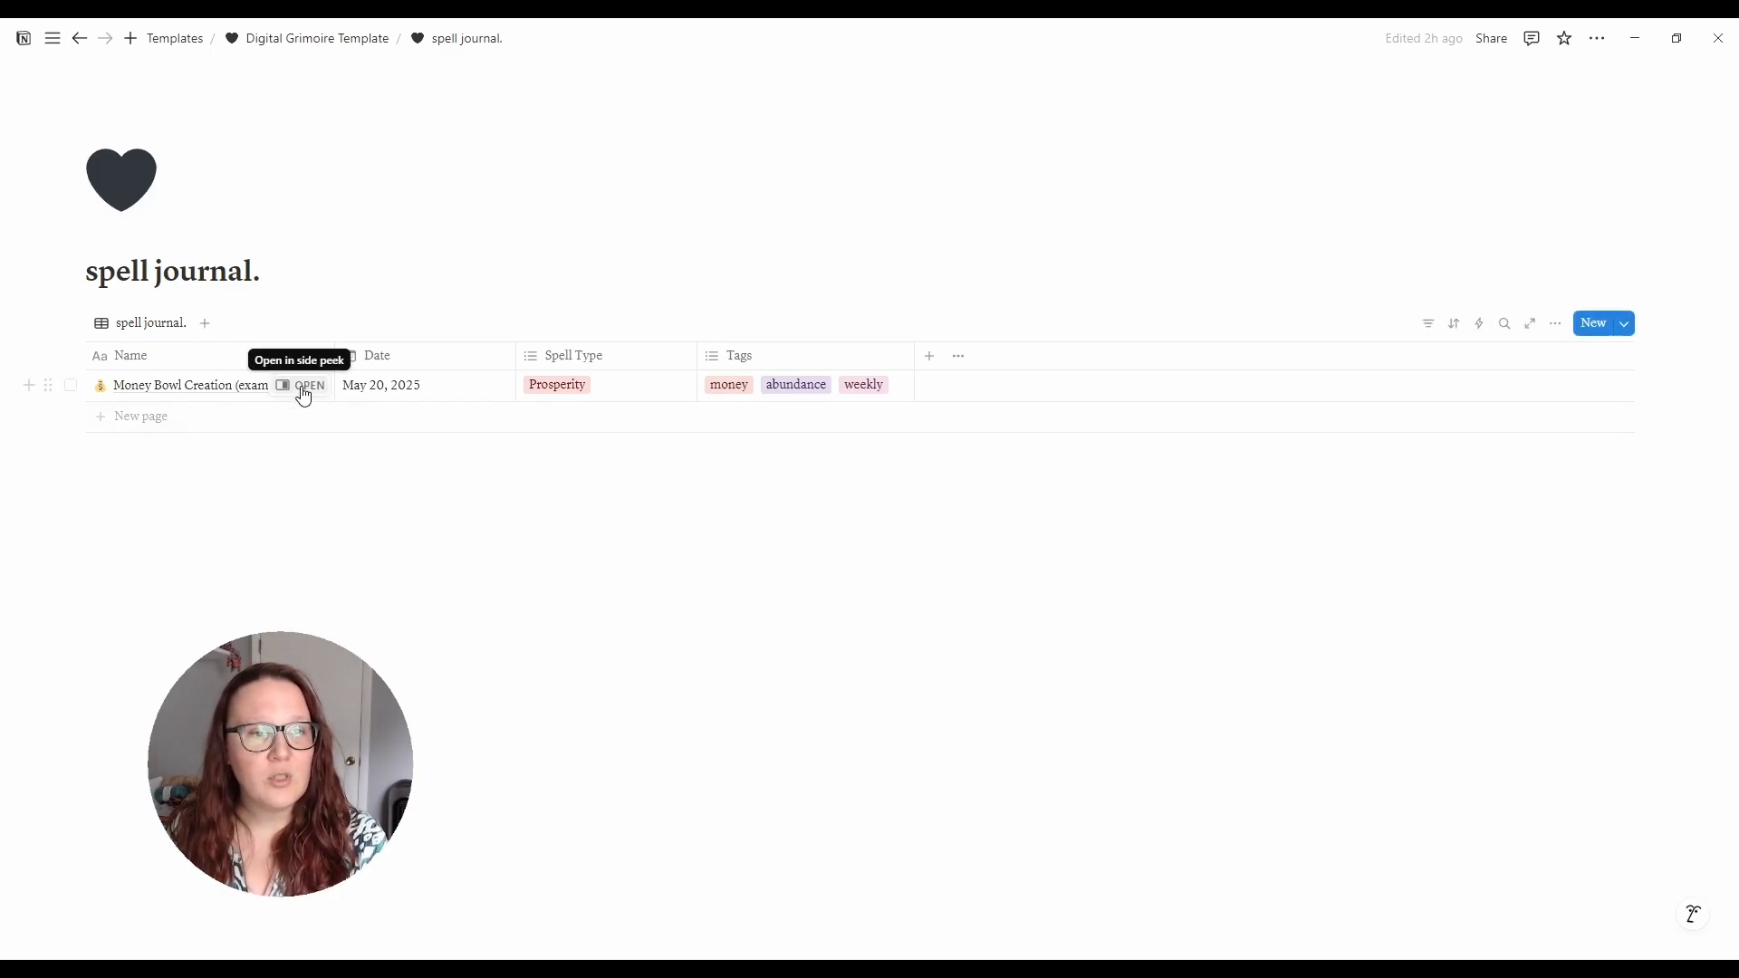
click(302, 386)
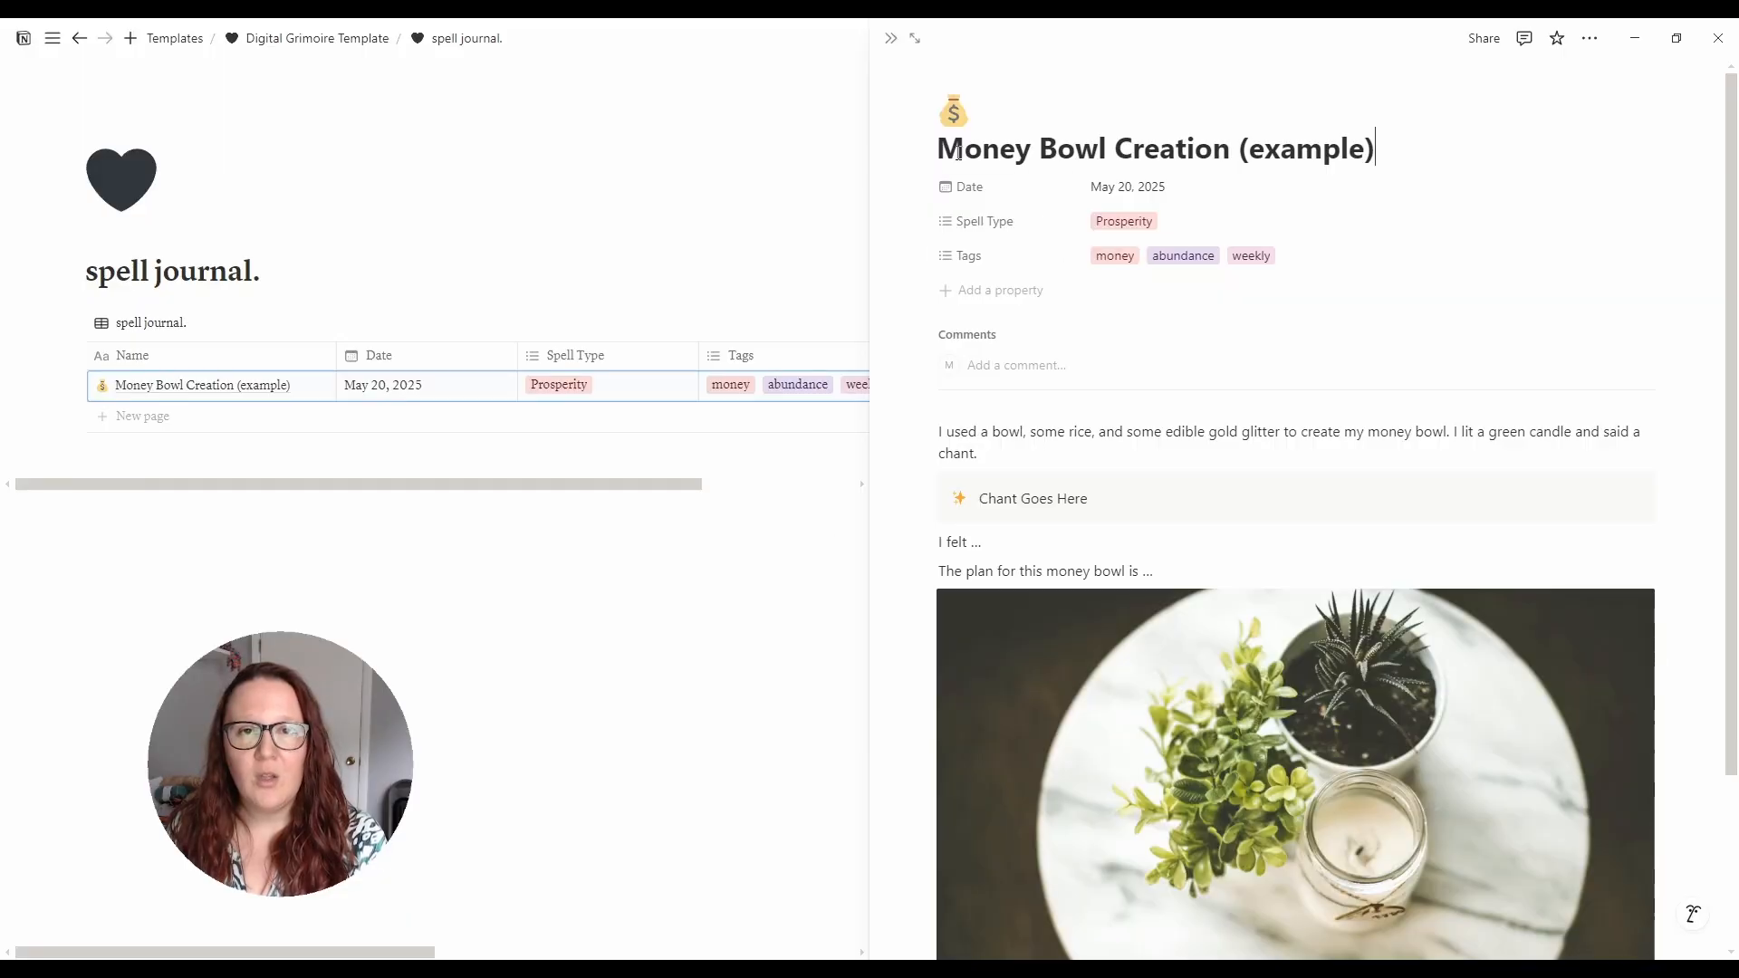
- Examine the example entry's title, spell type options, tag options, notes and photo, and close the entry
drag(938, 148, 1385, 143)
click(1322, 145)
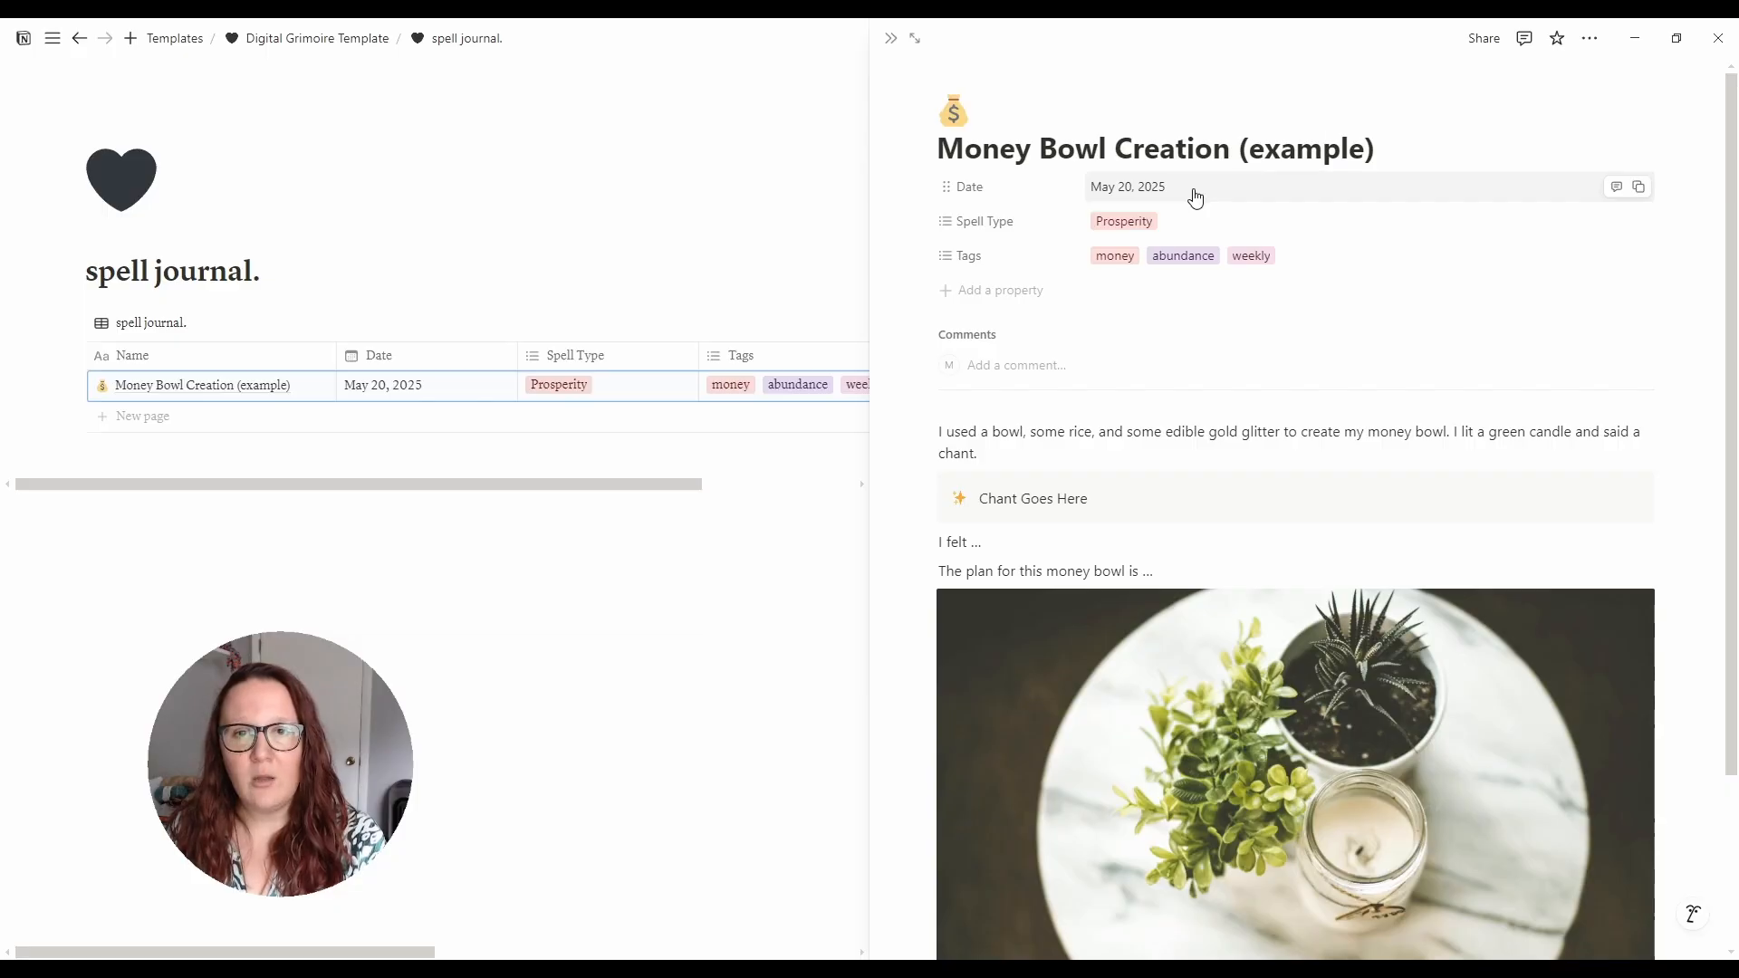
click(1203, 235)
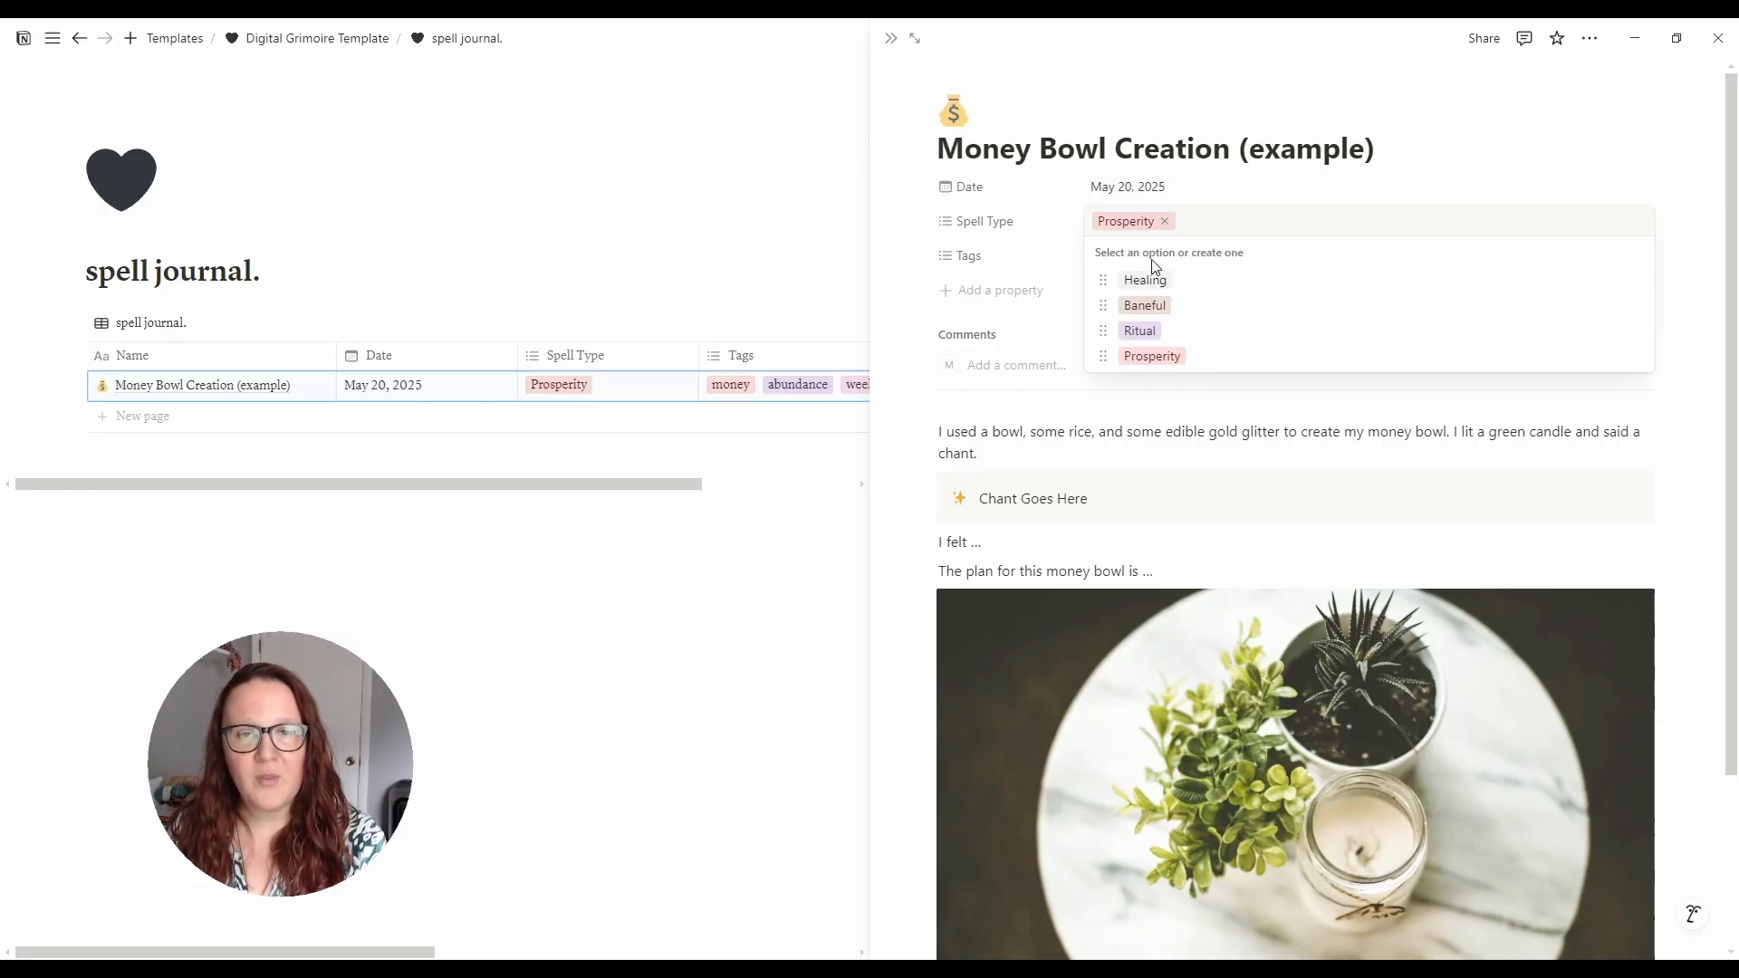
click(1378, 198)
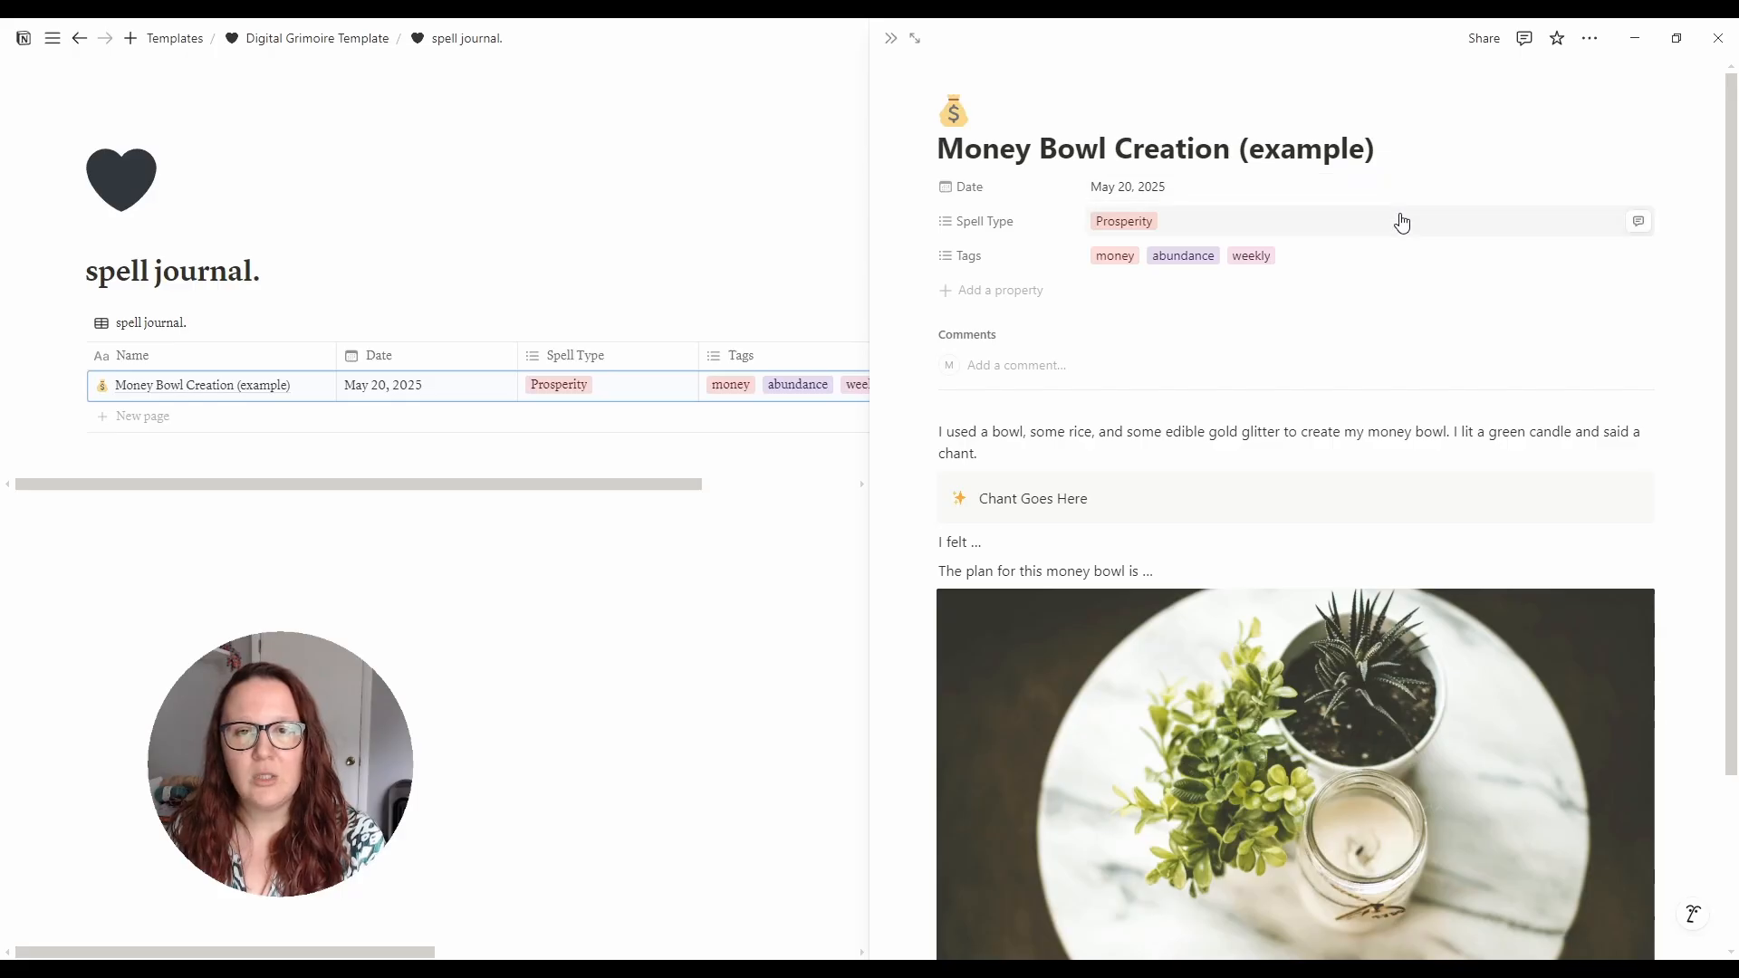
click(1329, 255)
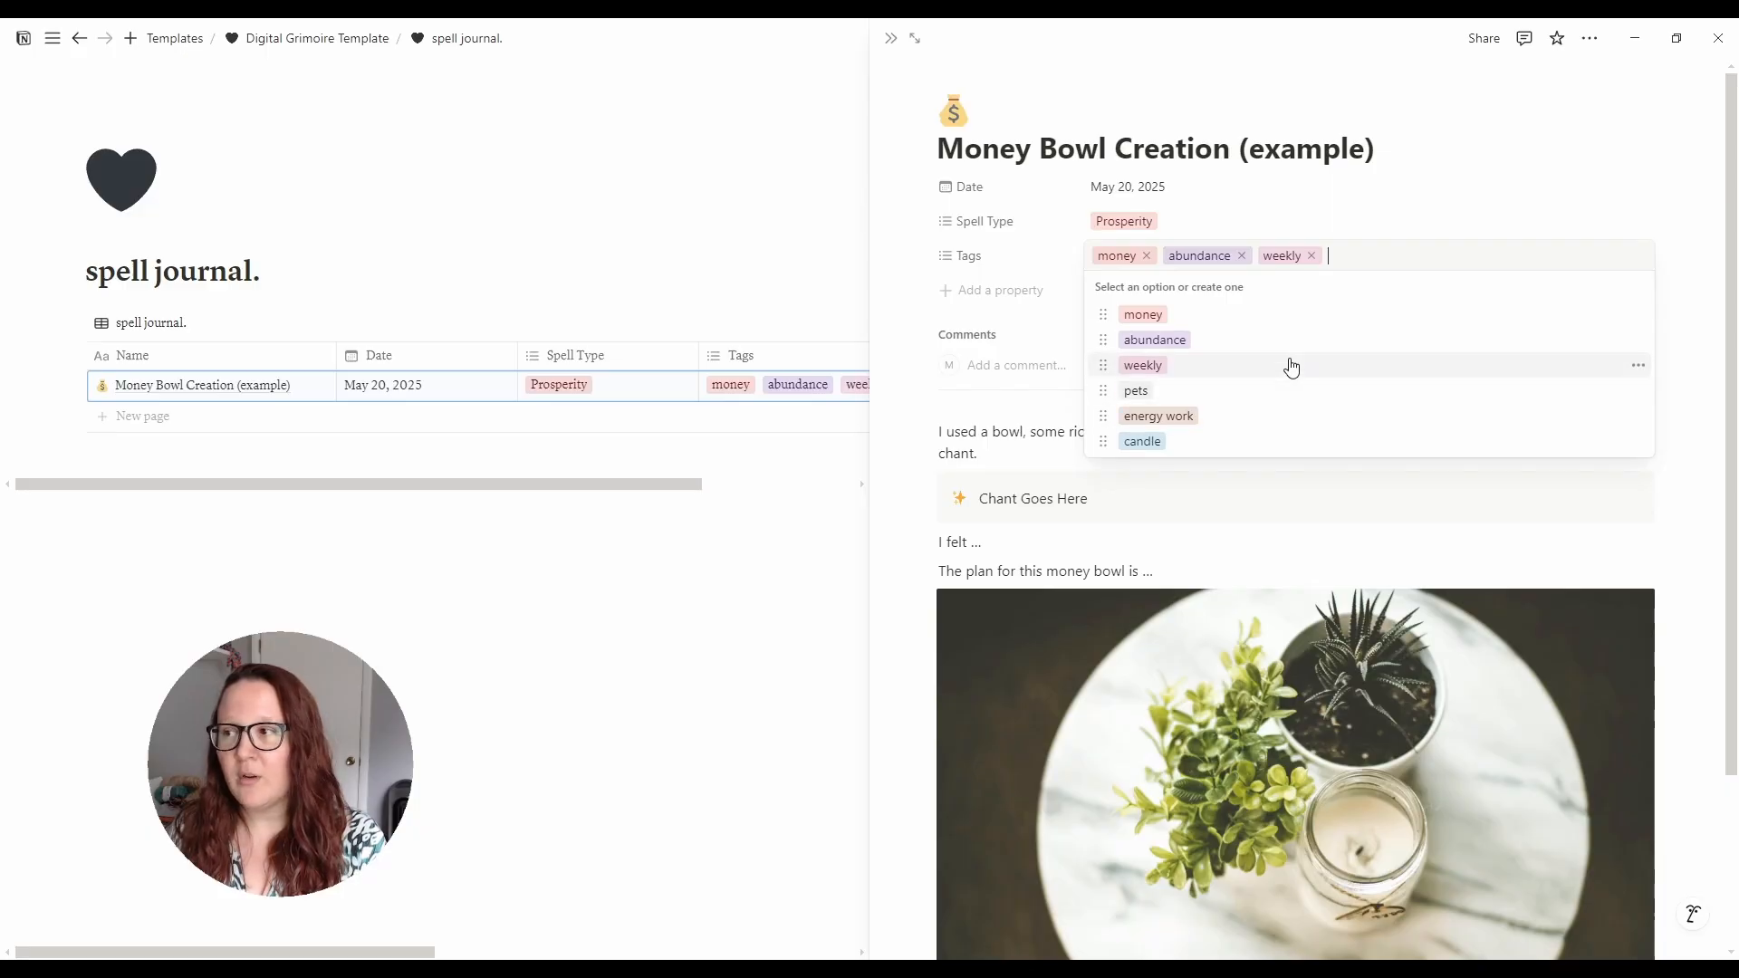
click(1051, 451)
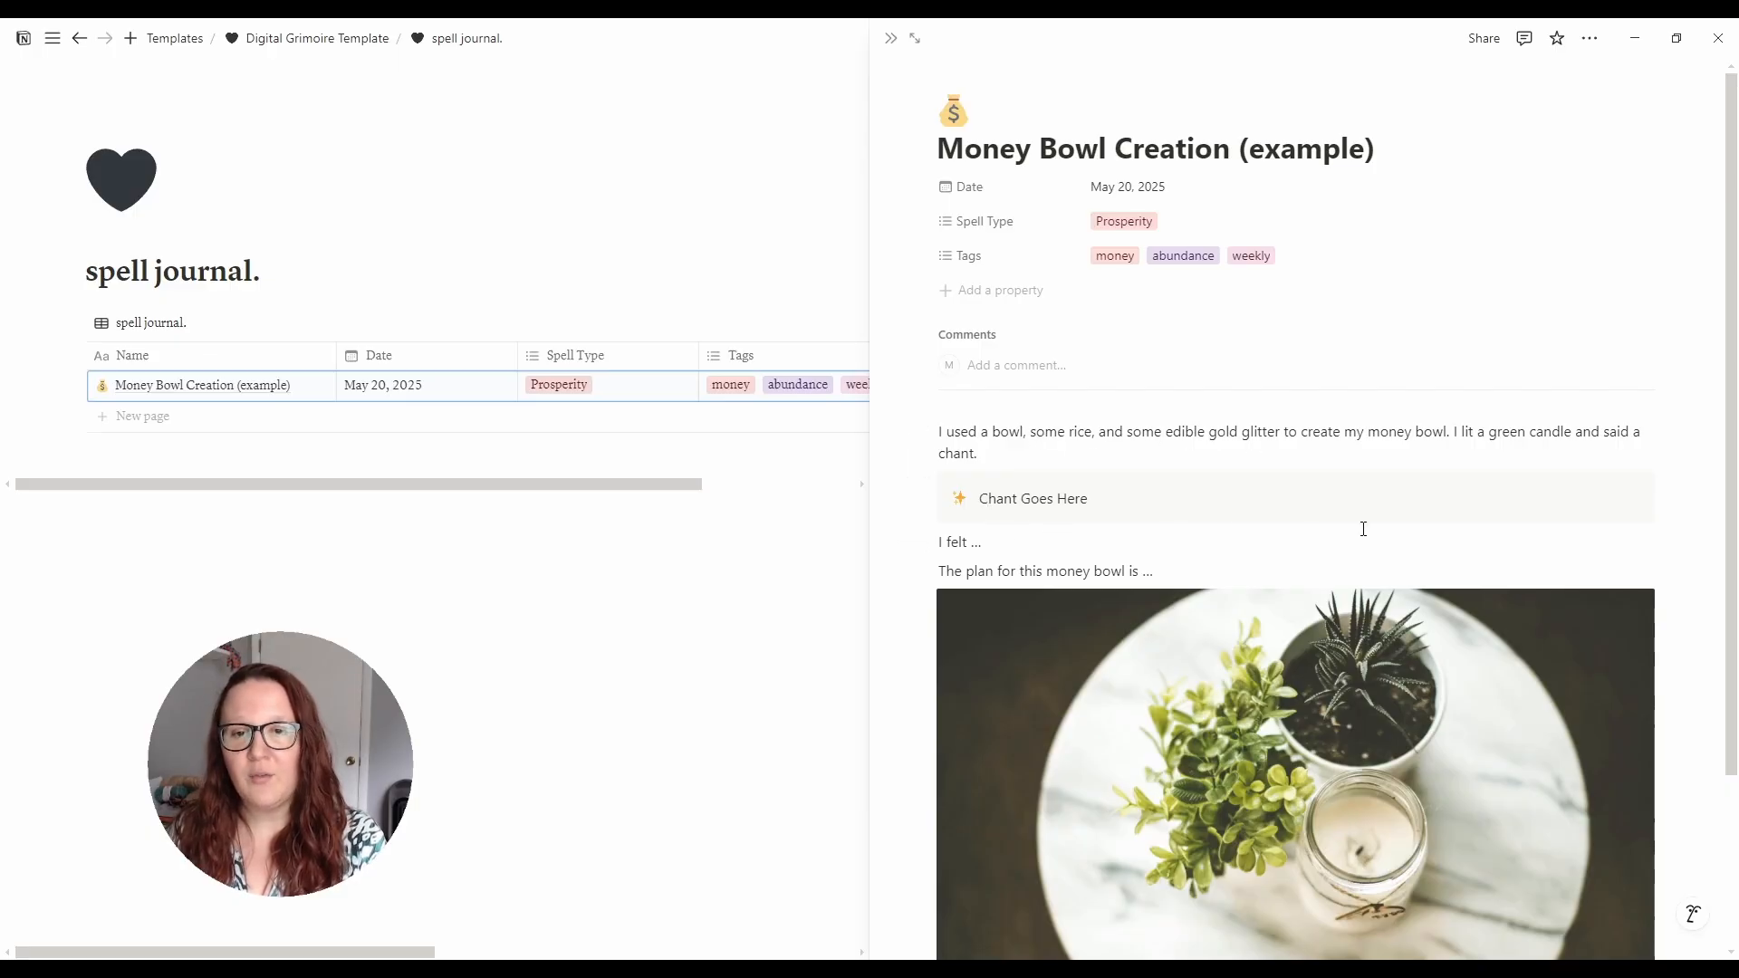
scroll(1361, 527, down, 3)
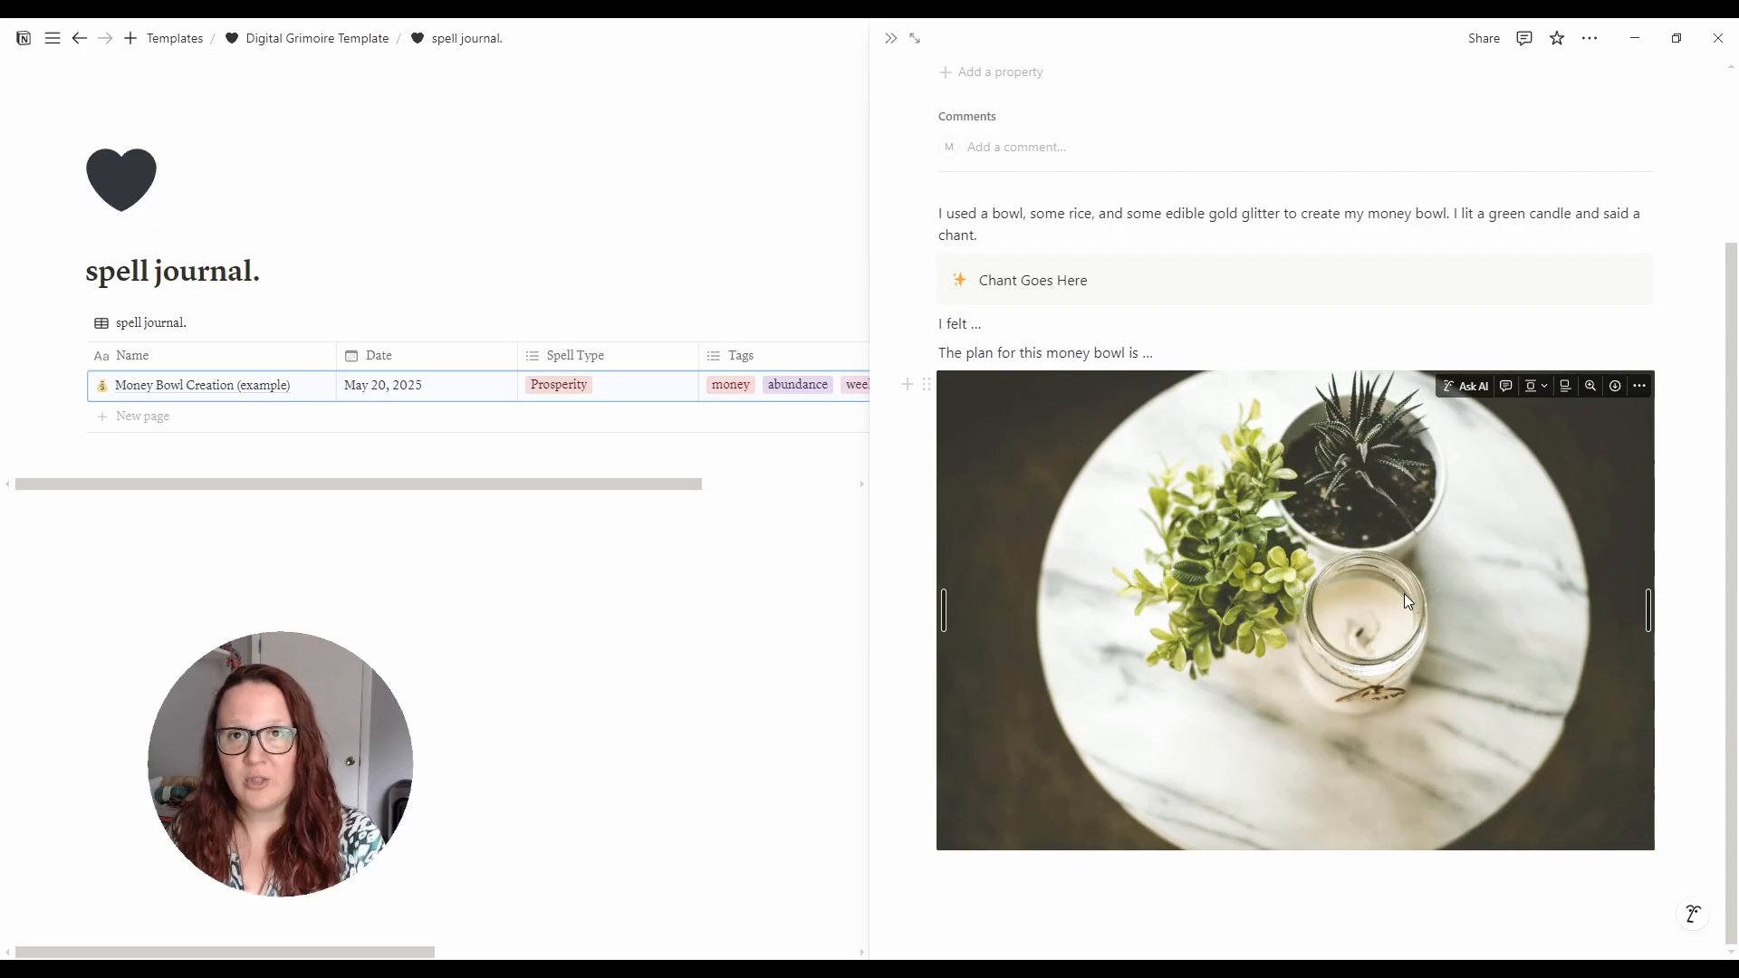
scroll(1362, 600, up, 3)
click(678, 683)
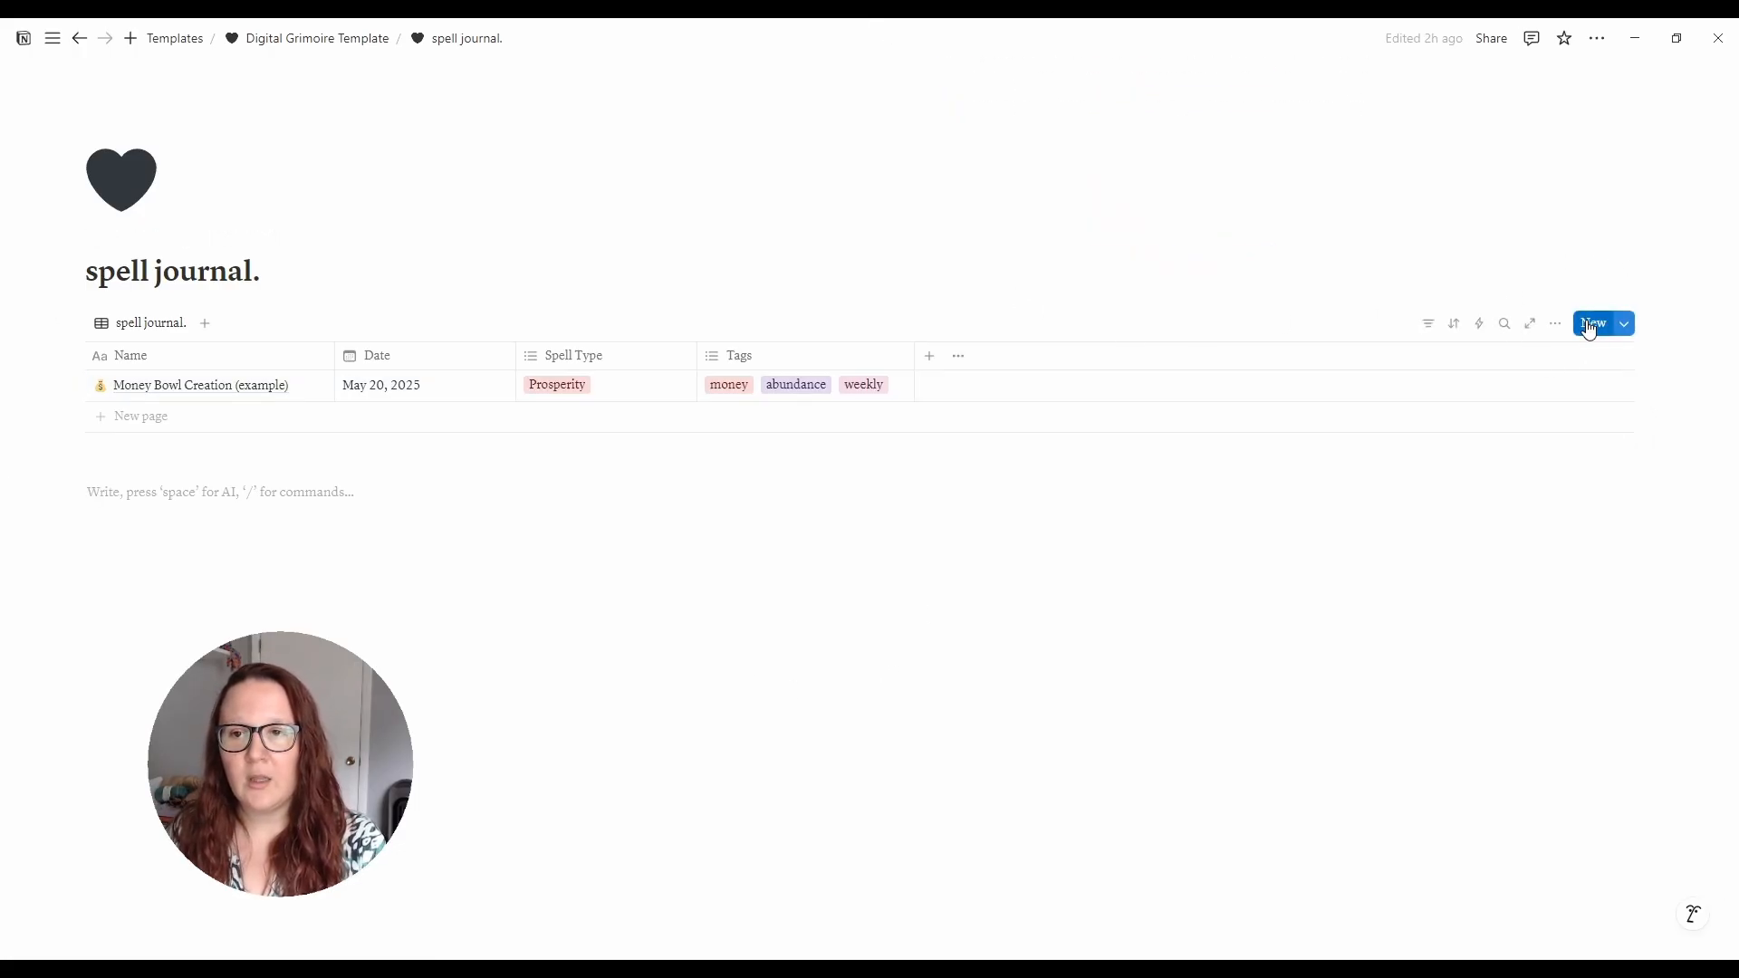
- Create a new spell journal entry titled "Healing Spell For Pets" and set its date to May 20, 2025
click(1589, 329)
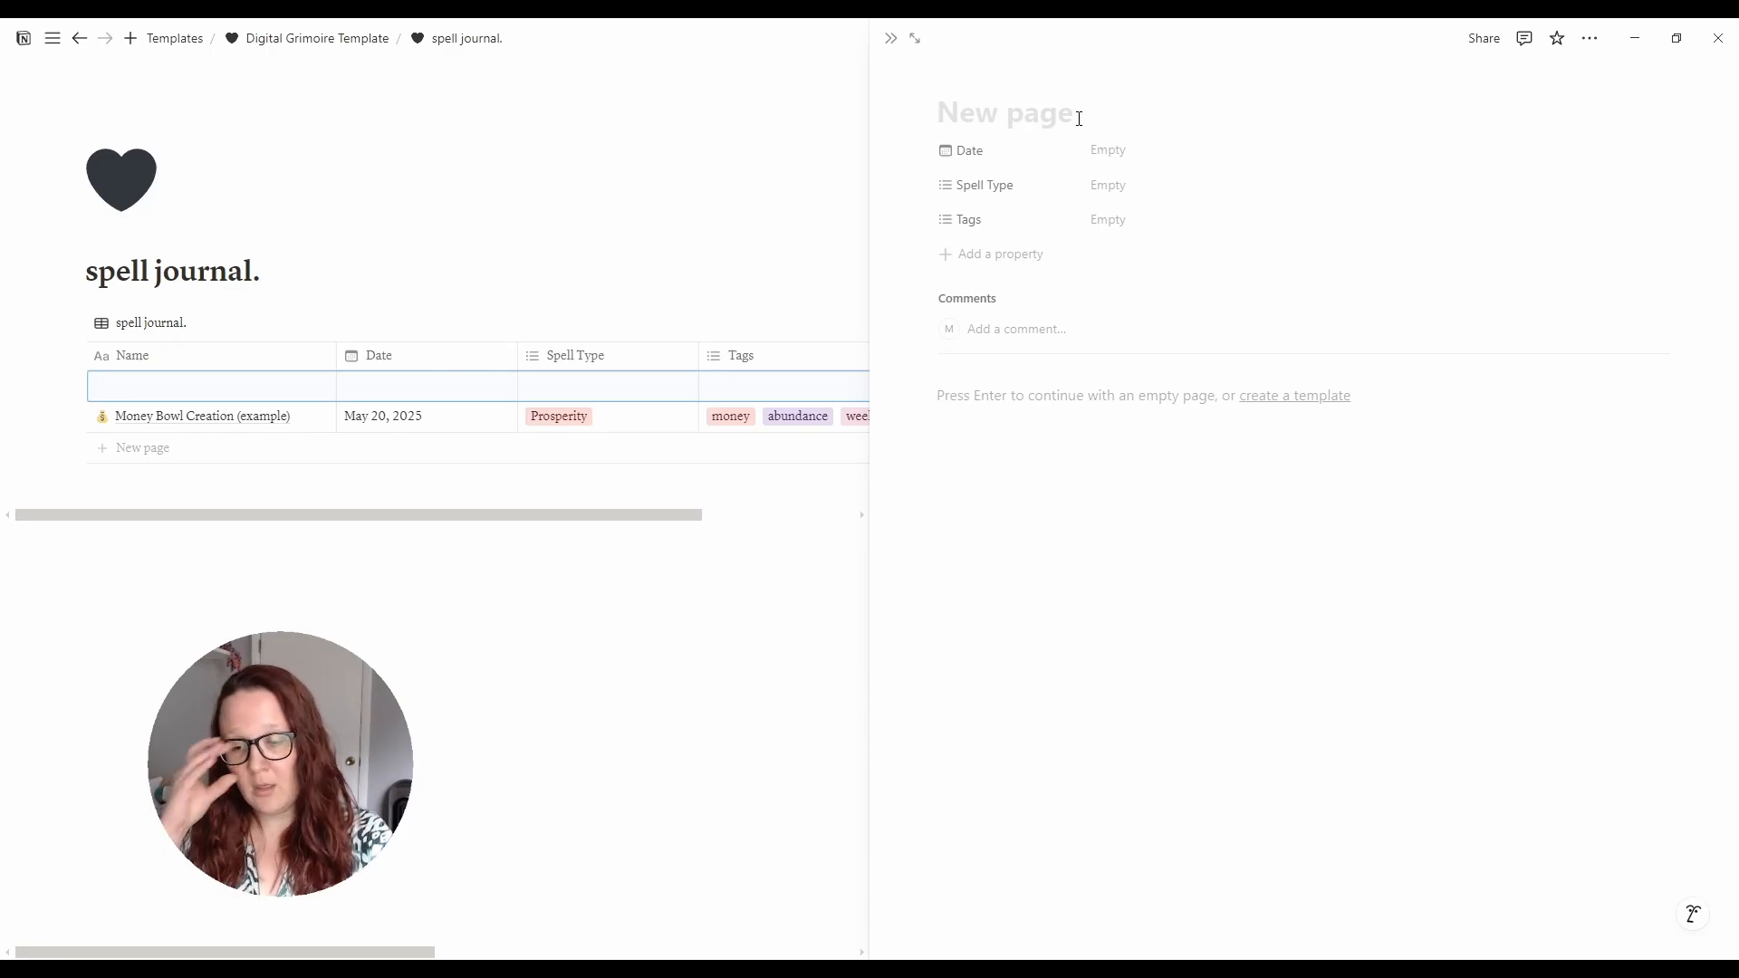
text(Hea)
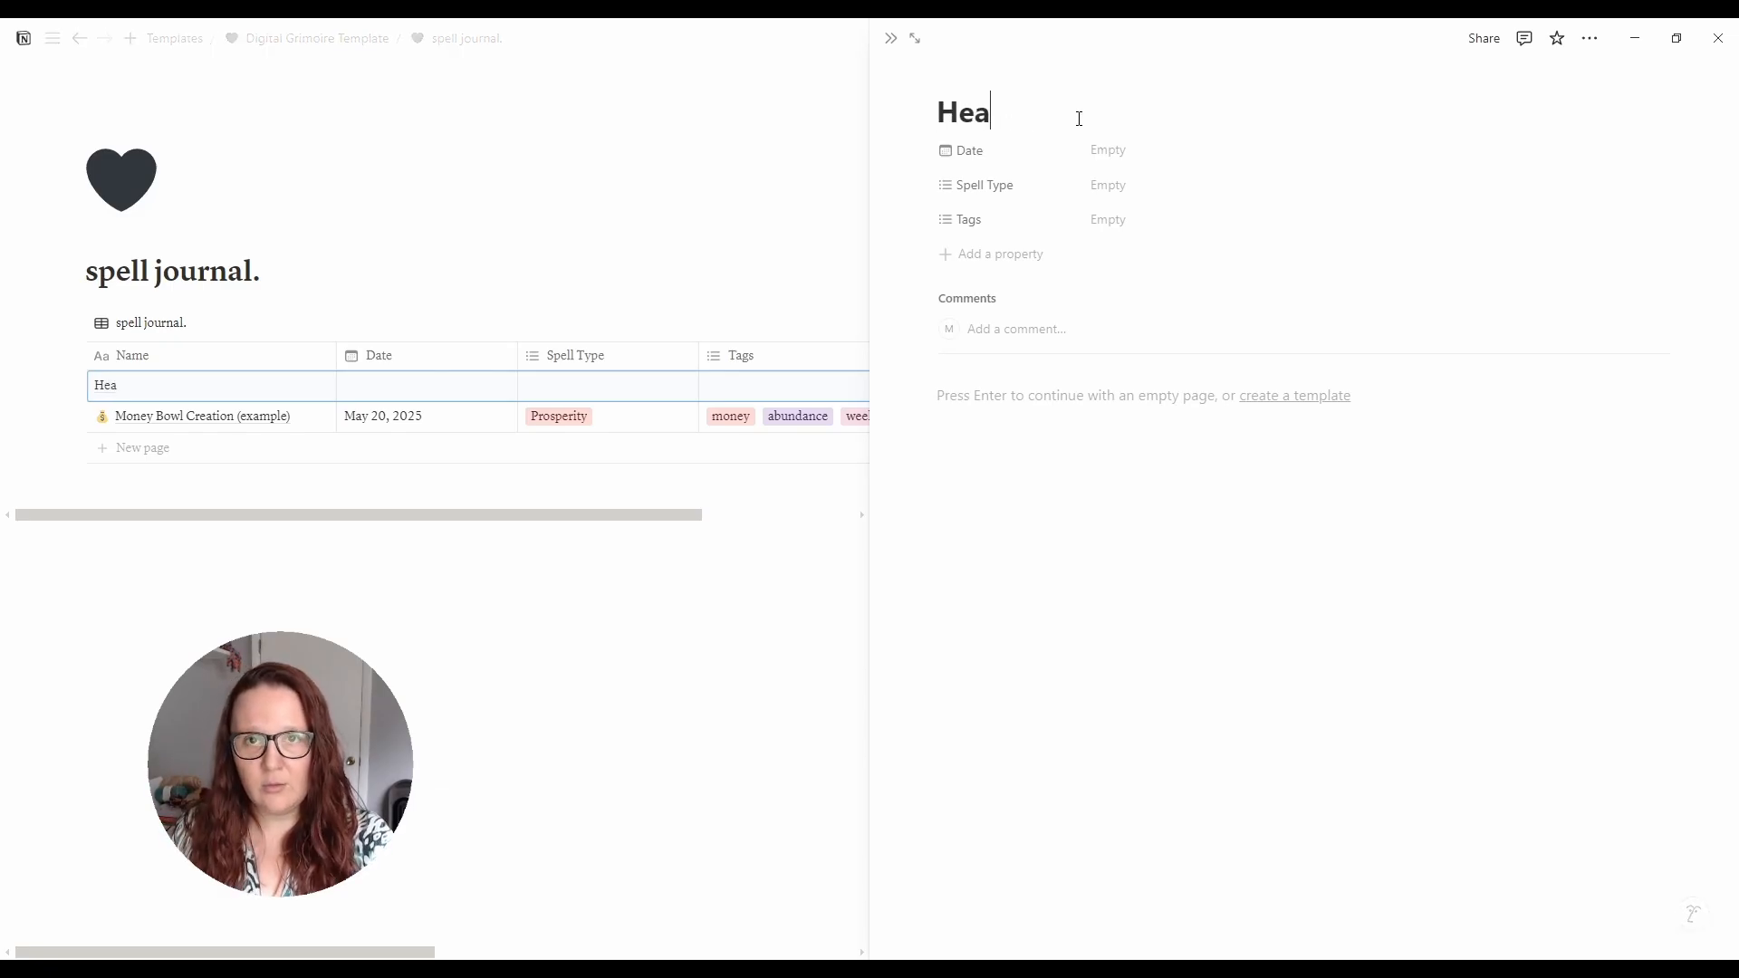
text(ling Spell For Pets)
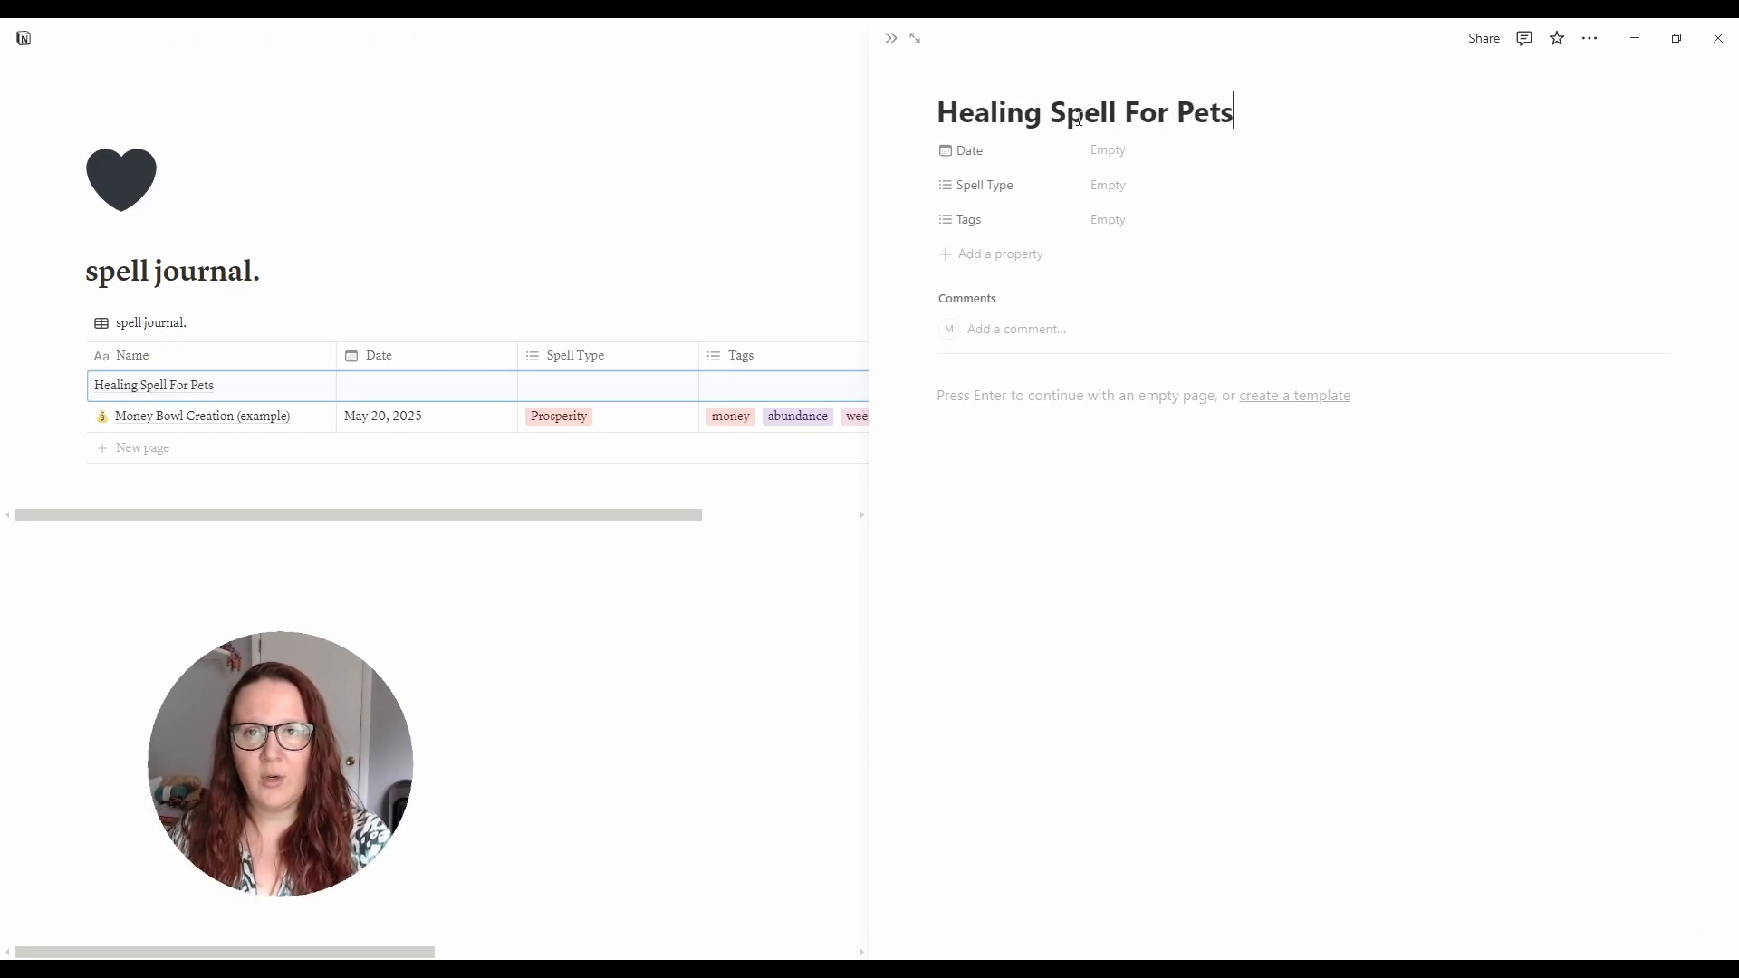
click(1121, 154)
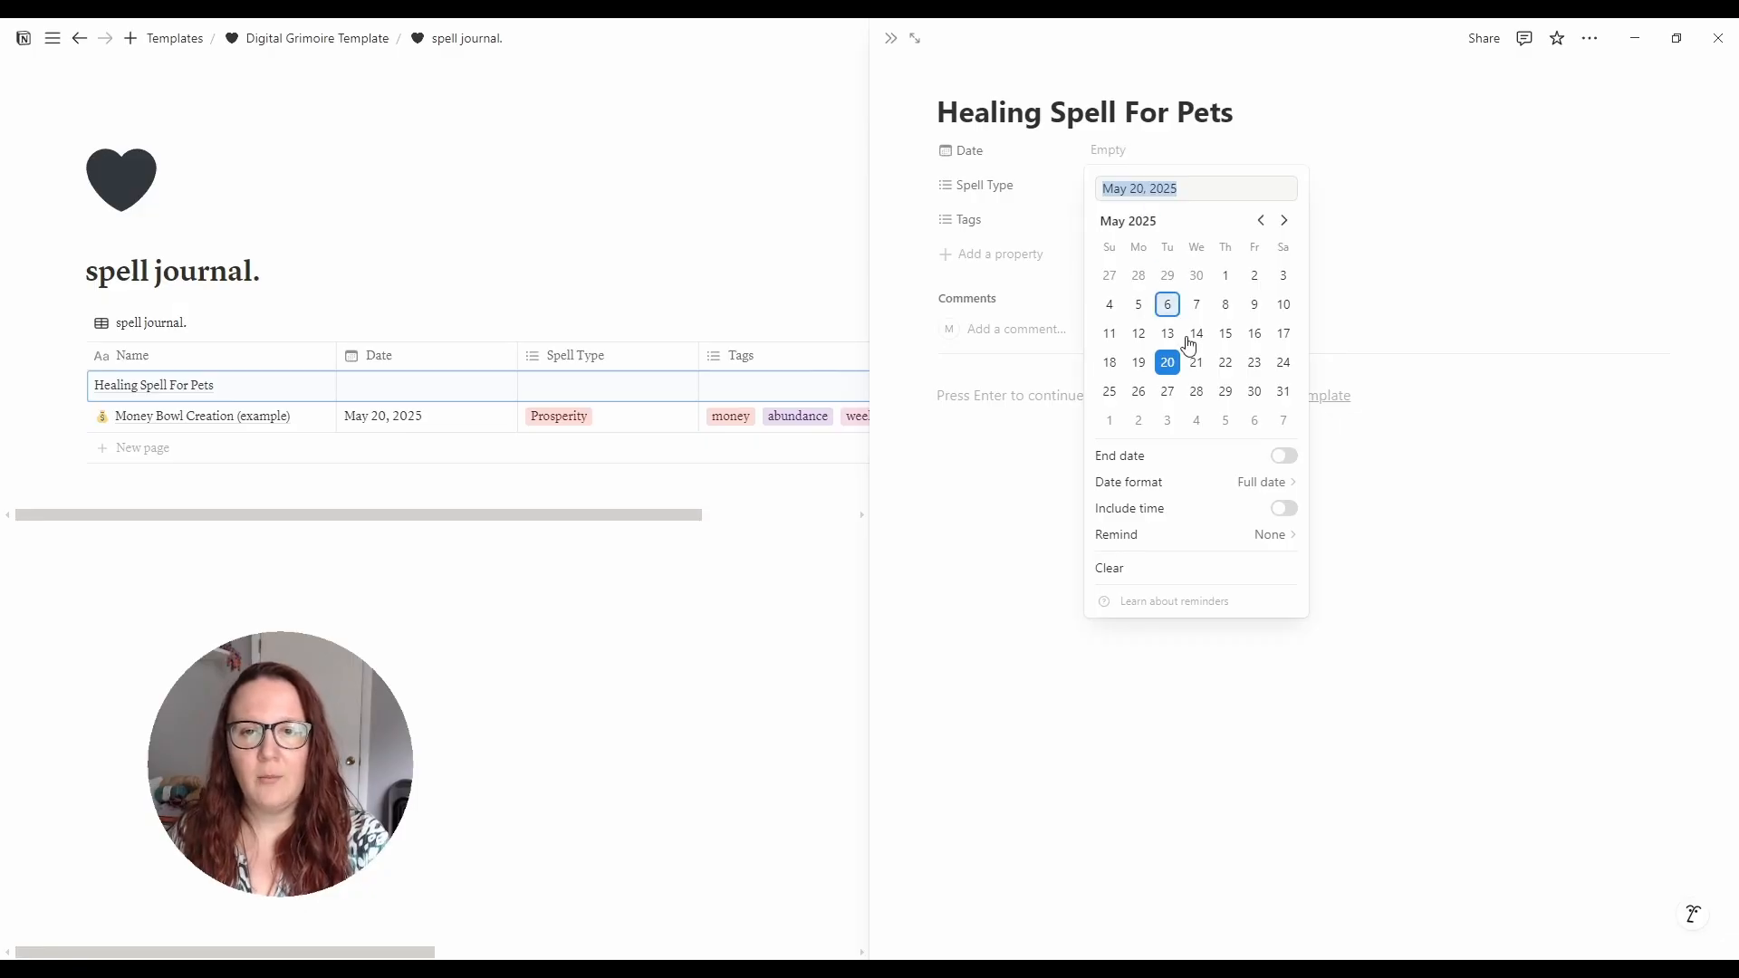
click(1171, 367)
click(1014, 201)
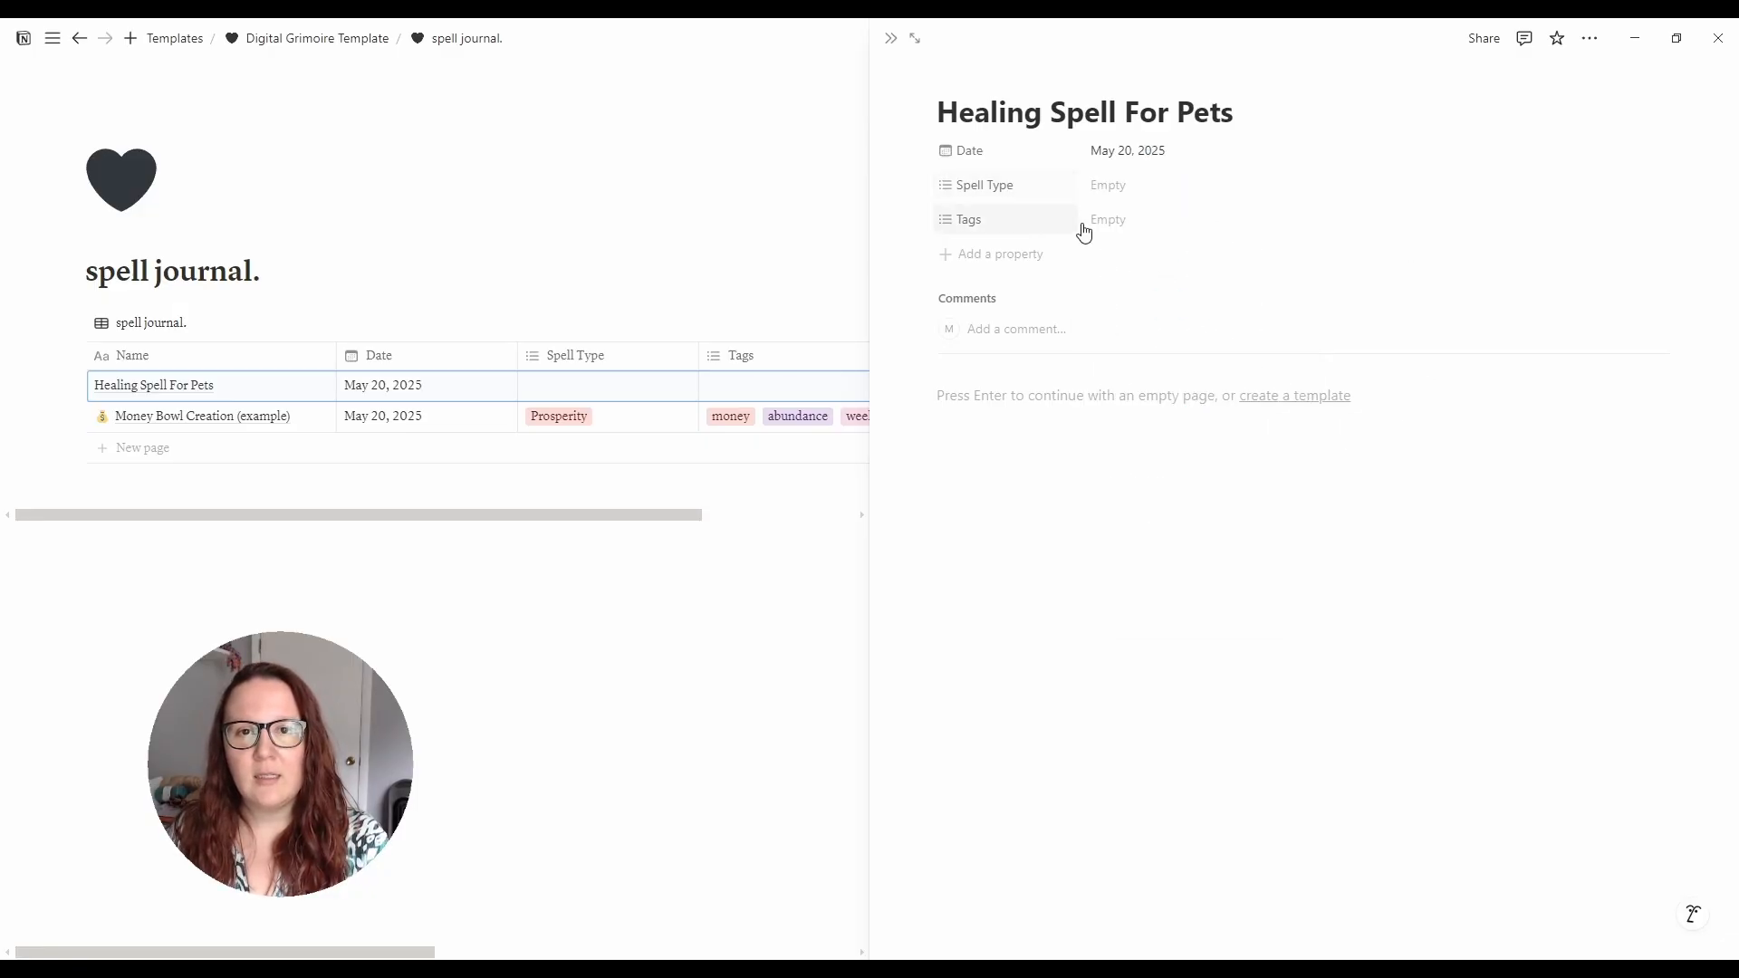
- Assign the new entry the spell type Healing and the tags pets, energy work and candle
click(1141, 186)
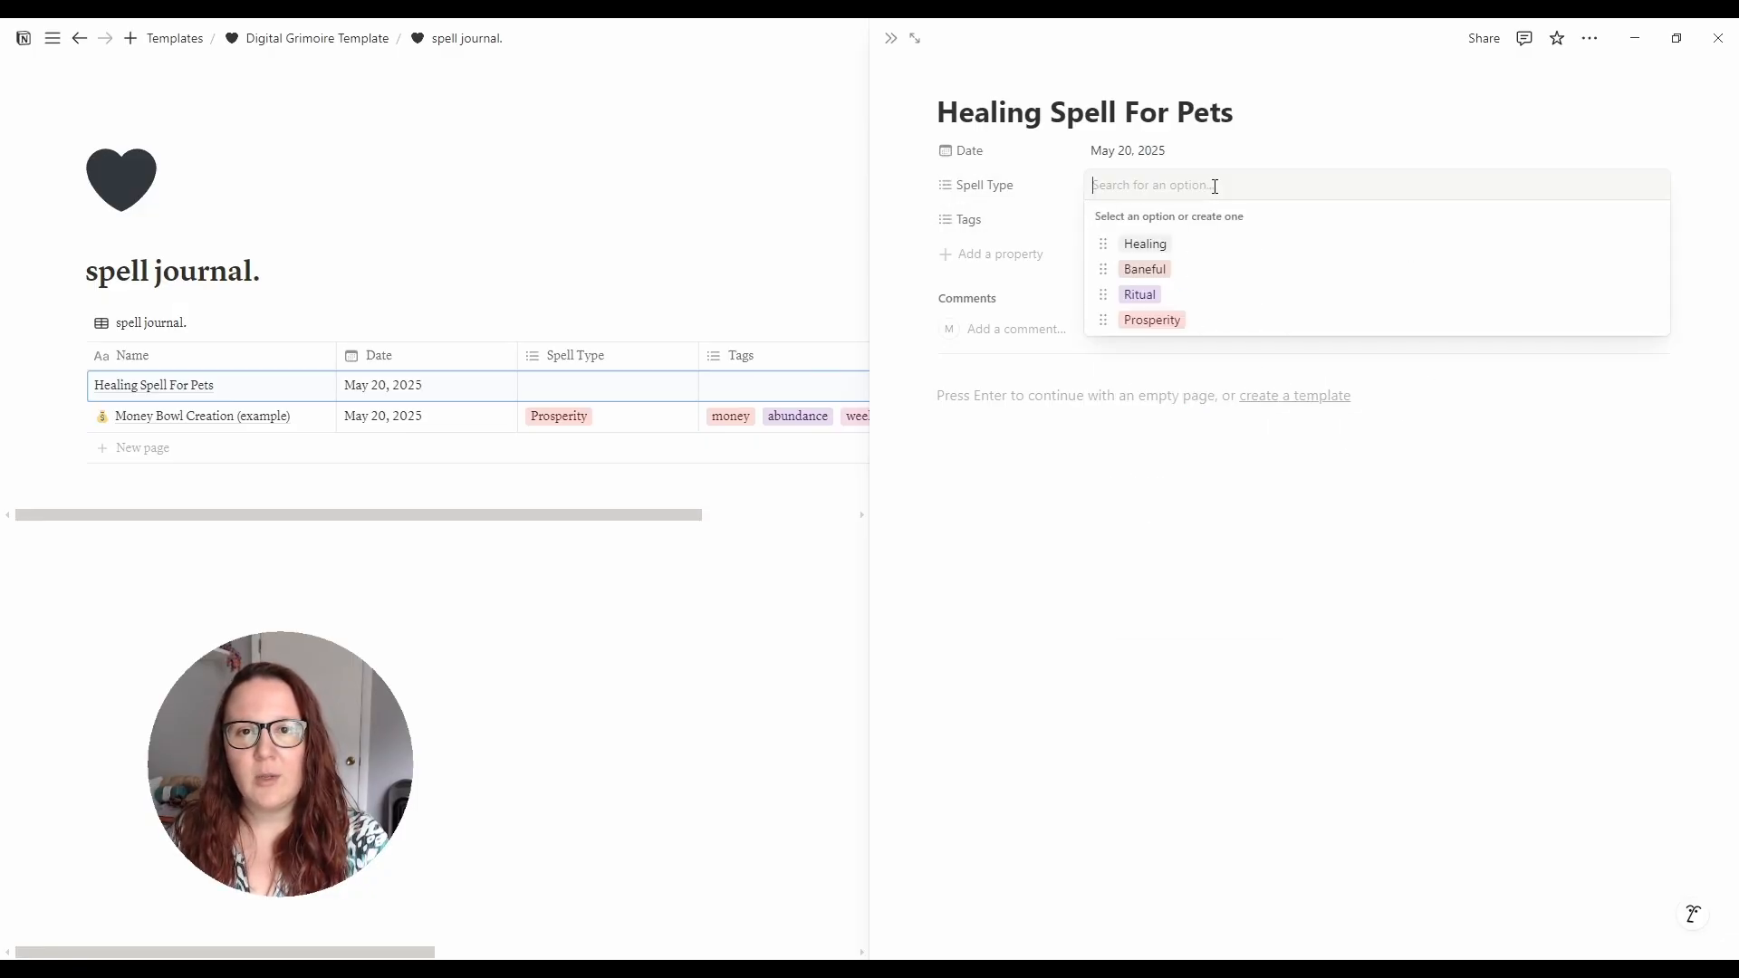
click(1165, 248)
key(Escape)
click(1253, 226)
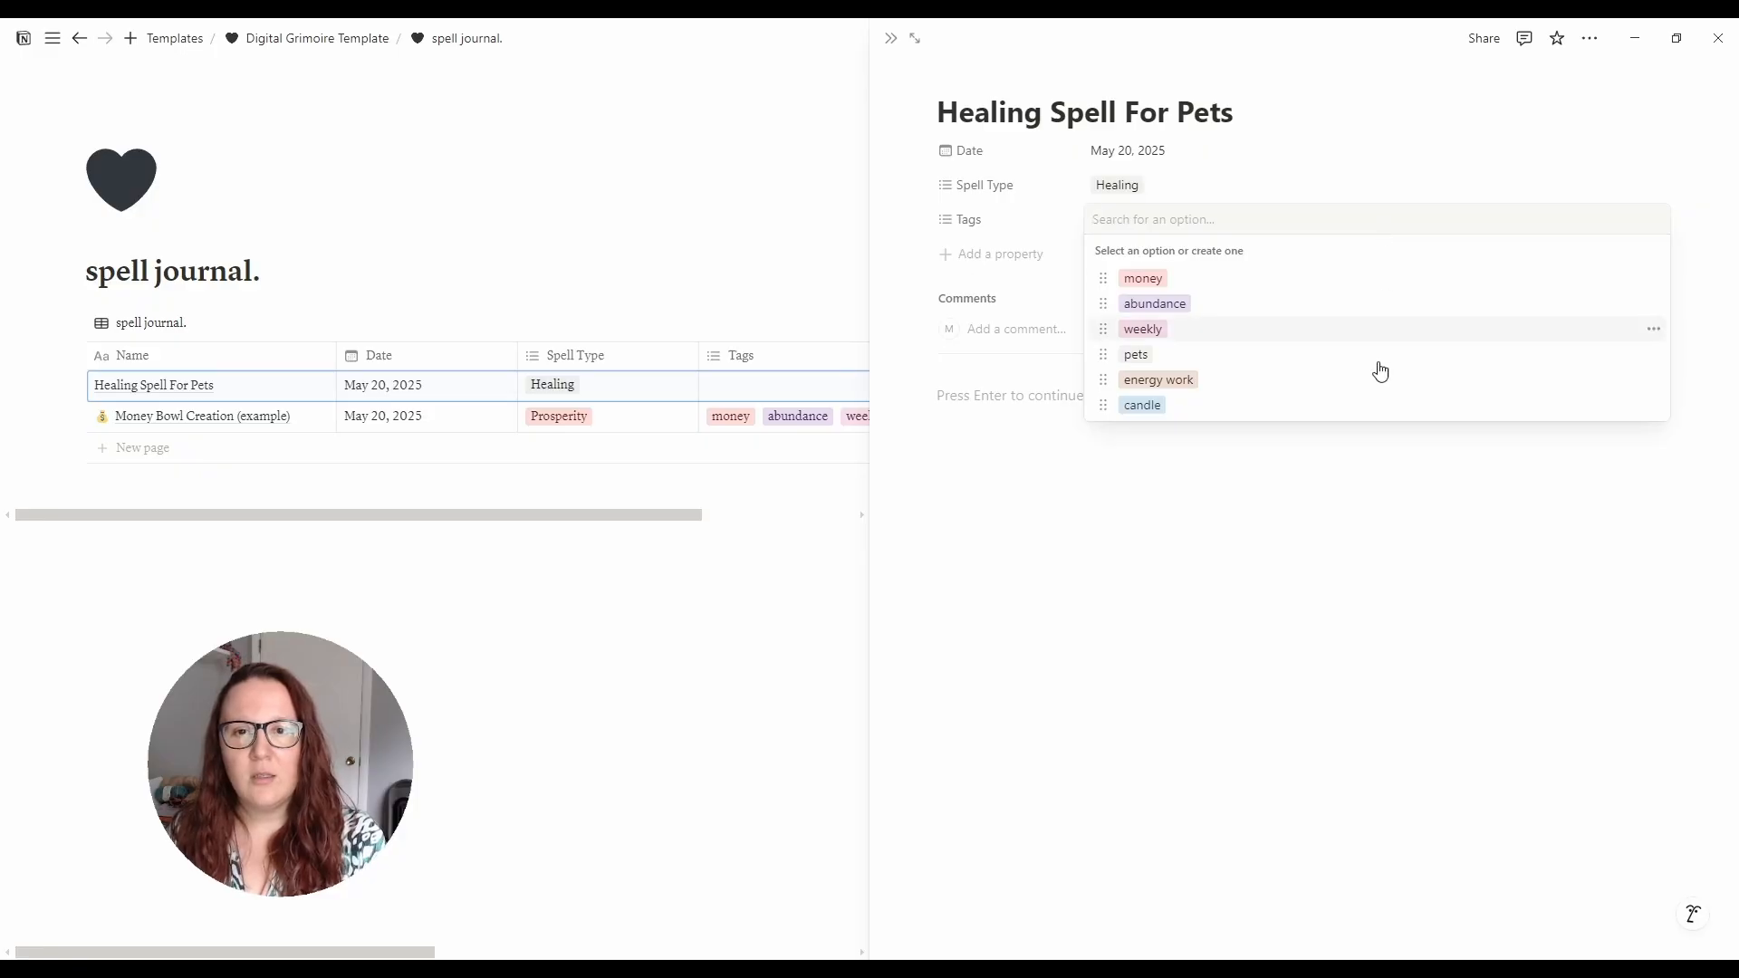
click(1135, 354)
click(1156, 380)
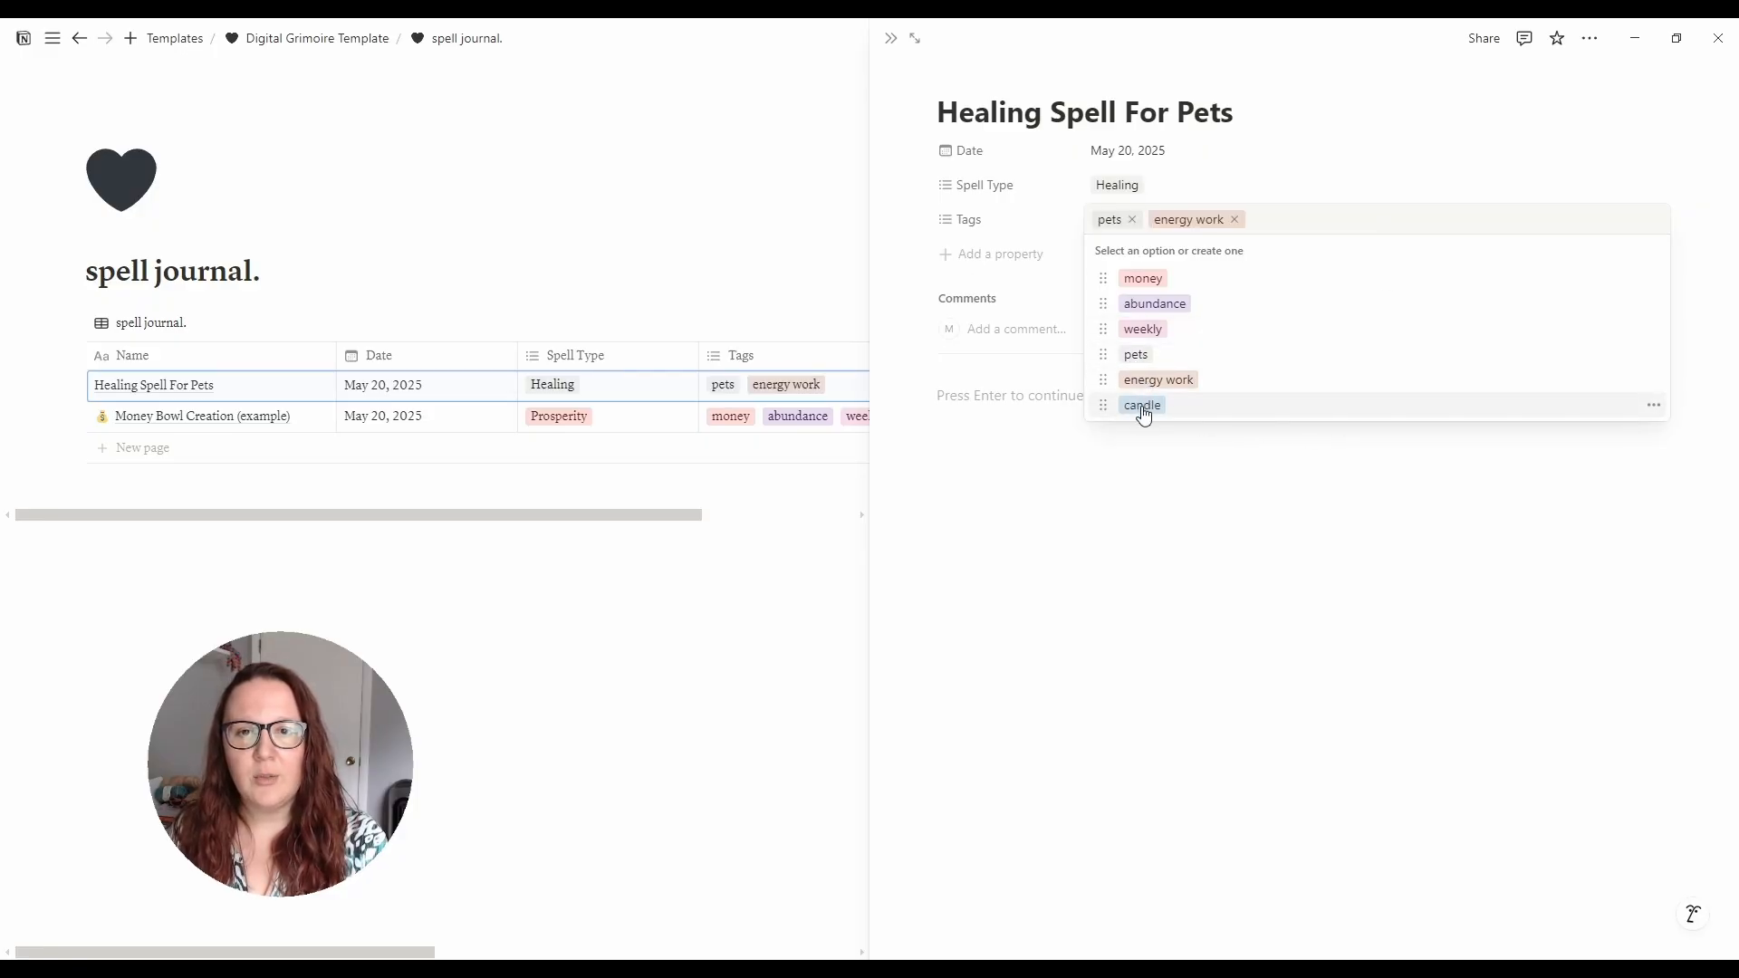
click(1144, 408)
click(1231, 550)
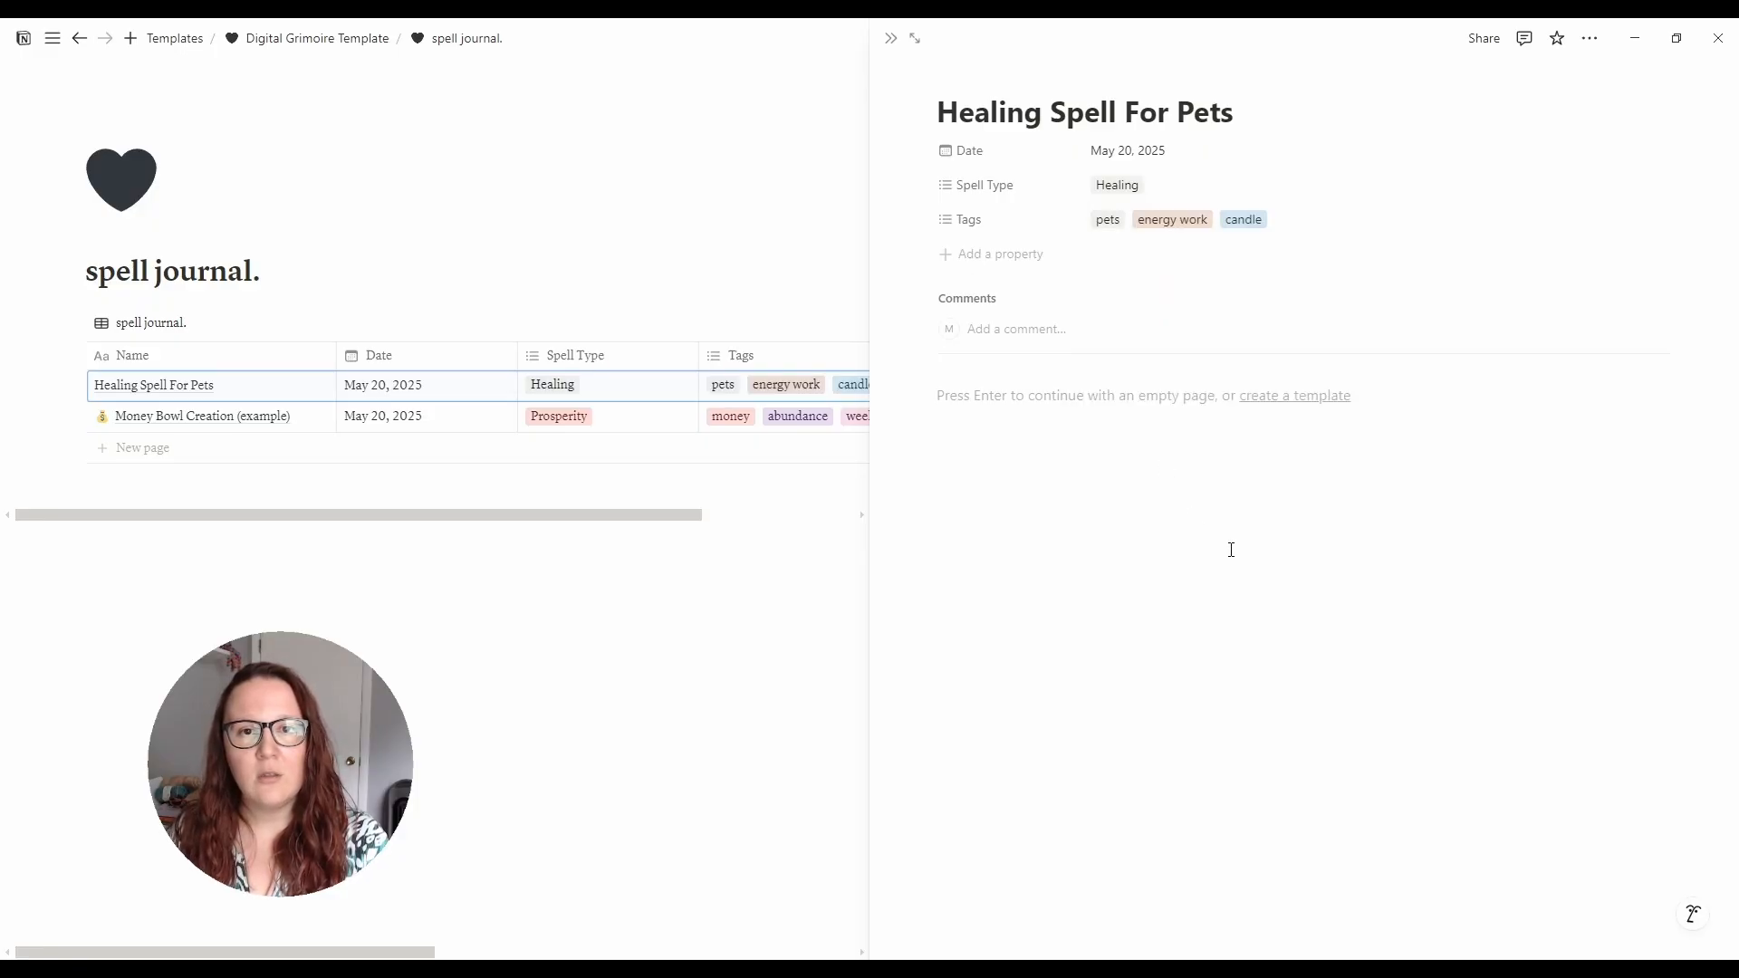
- Write "Spell information goes here — used a candle to draw energy to myself, then sent that energy to my dogs for healing." in the entry body
click(1077, 395)
text(Spell i)
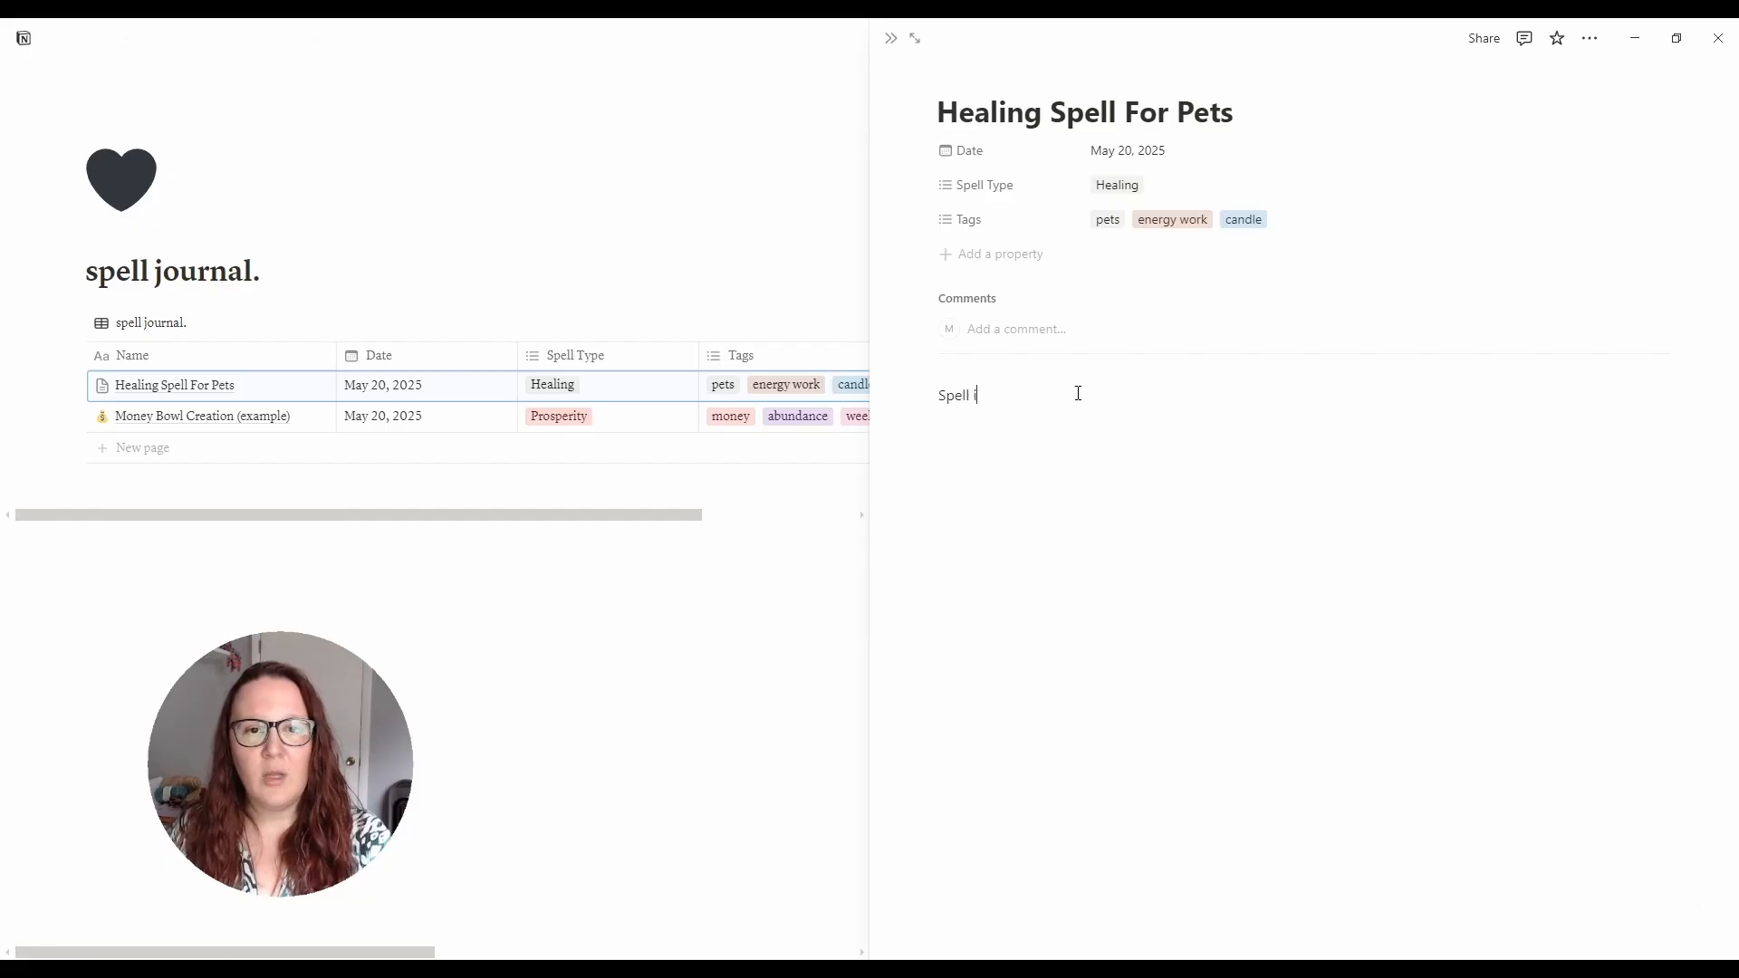
text(nformation goes here — can)
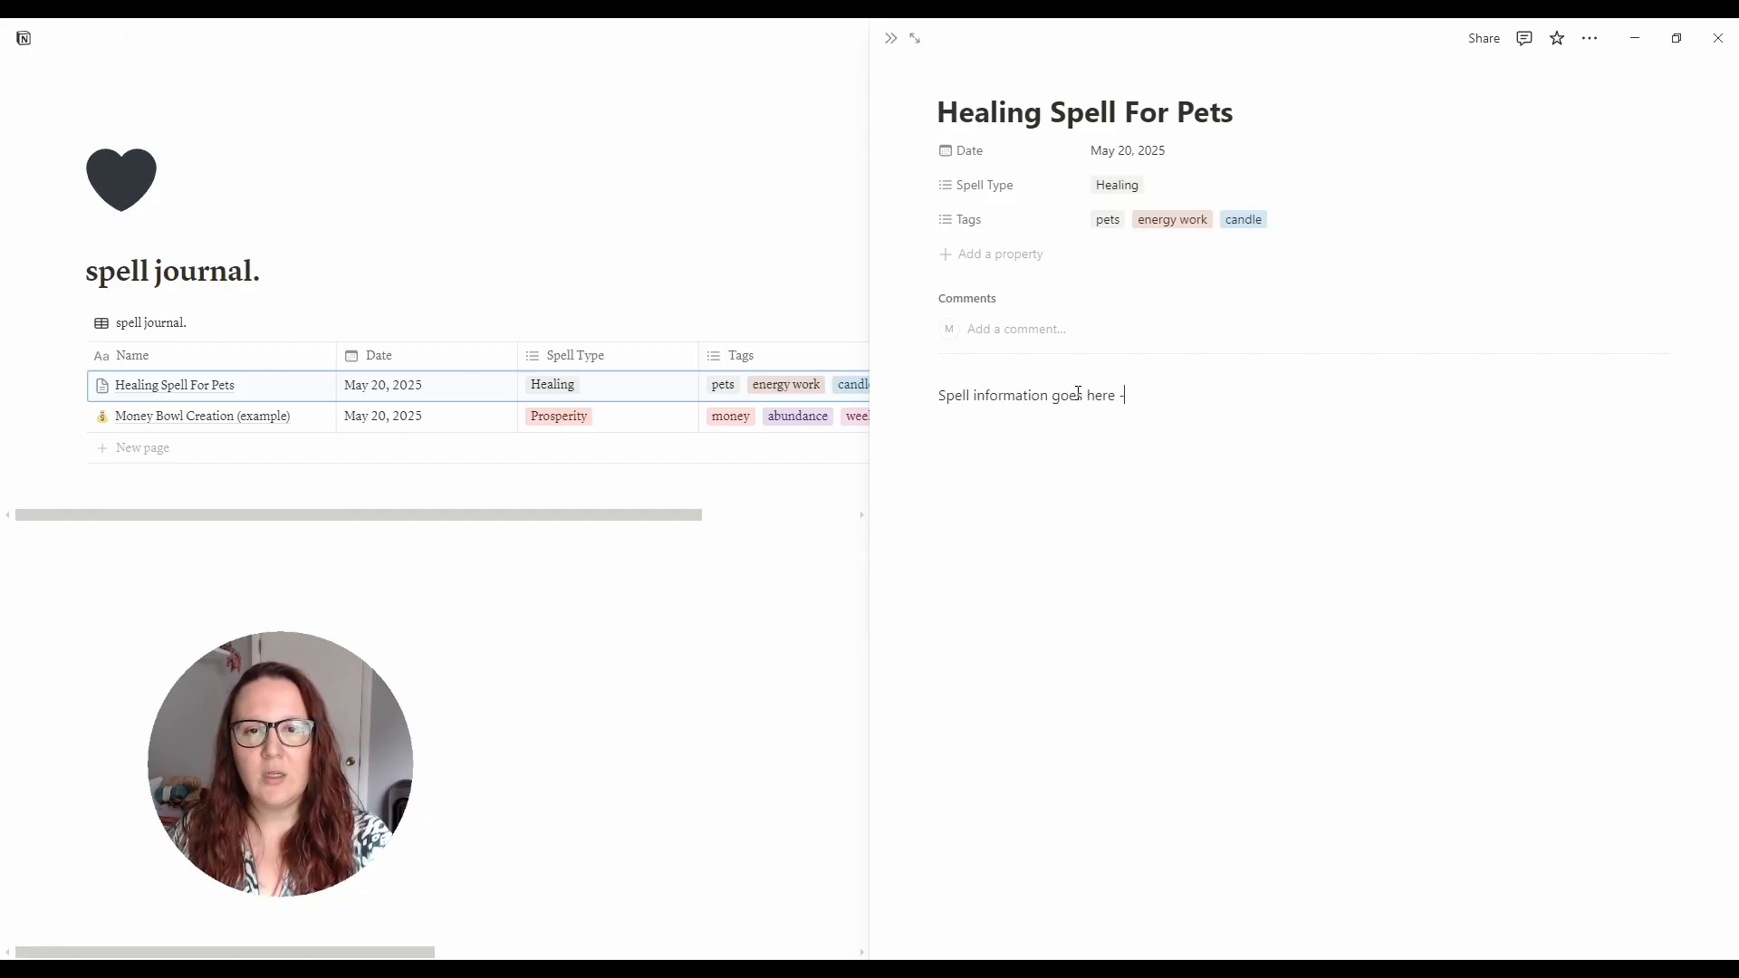
key(BackSpace)
key(BackSpace)
key(BackSpace)
text(used a )
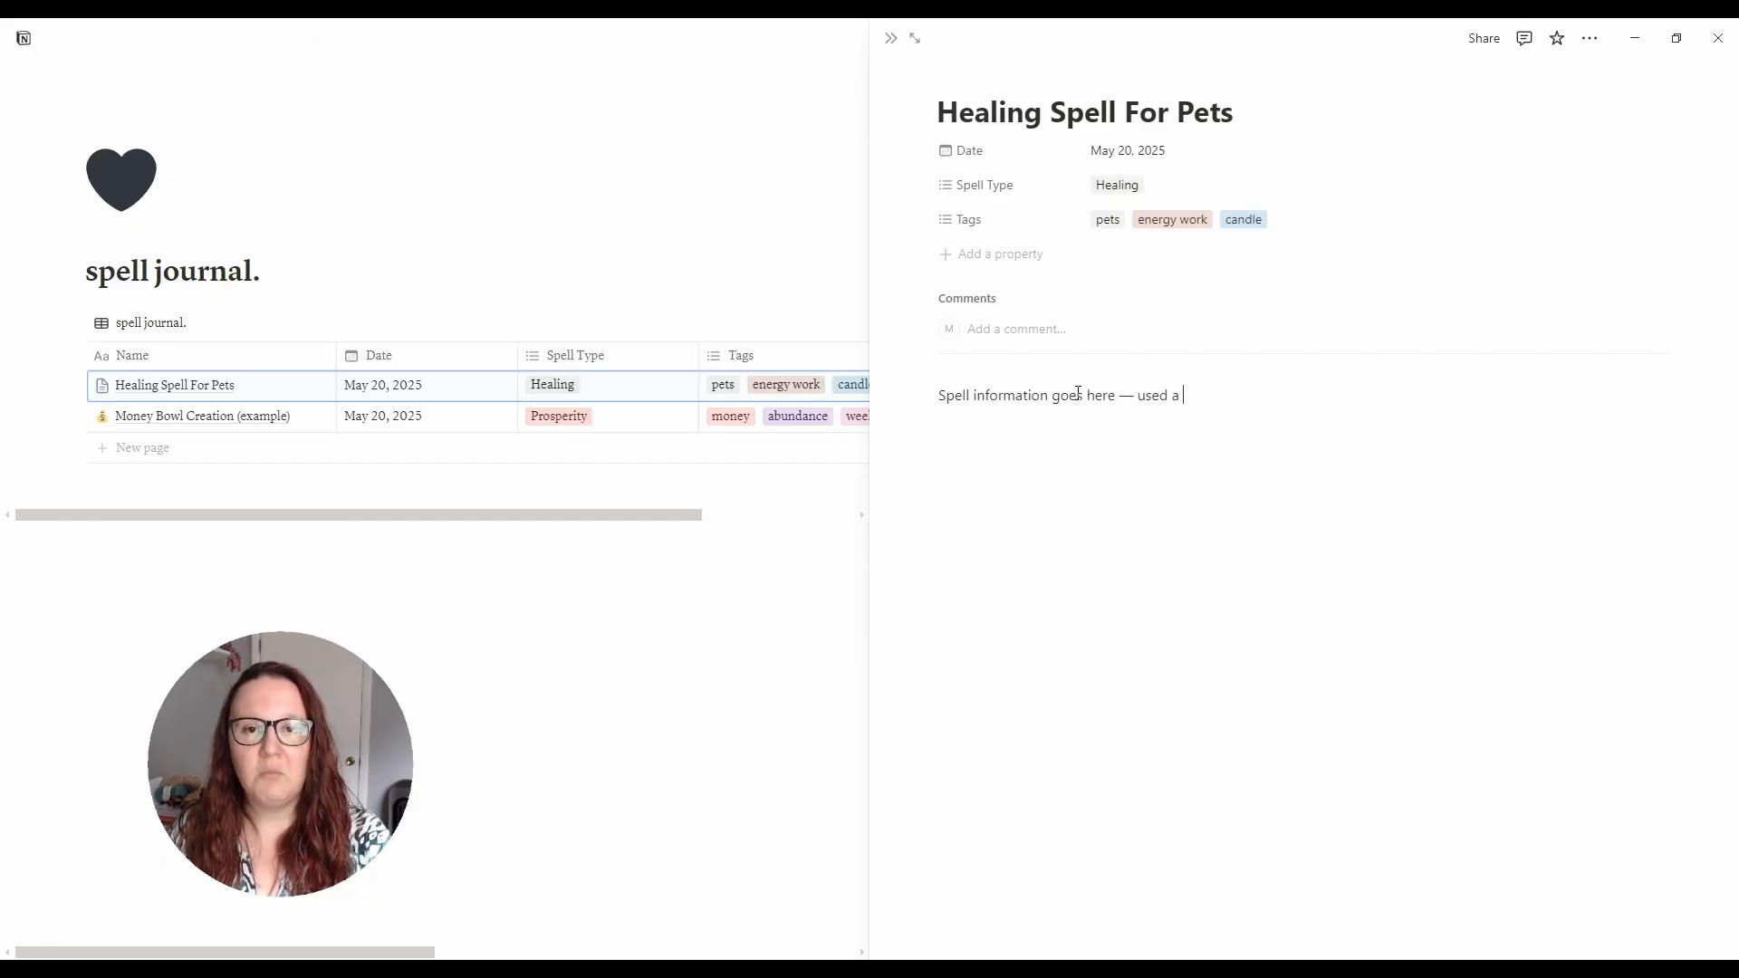
text(candle to draw ener)
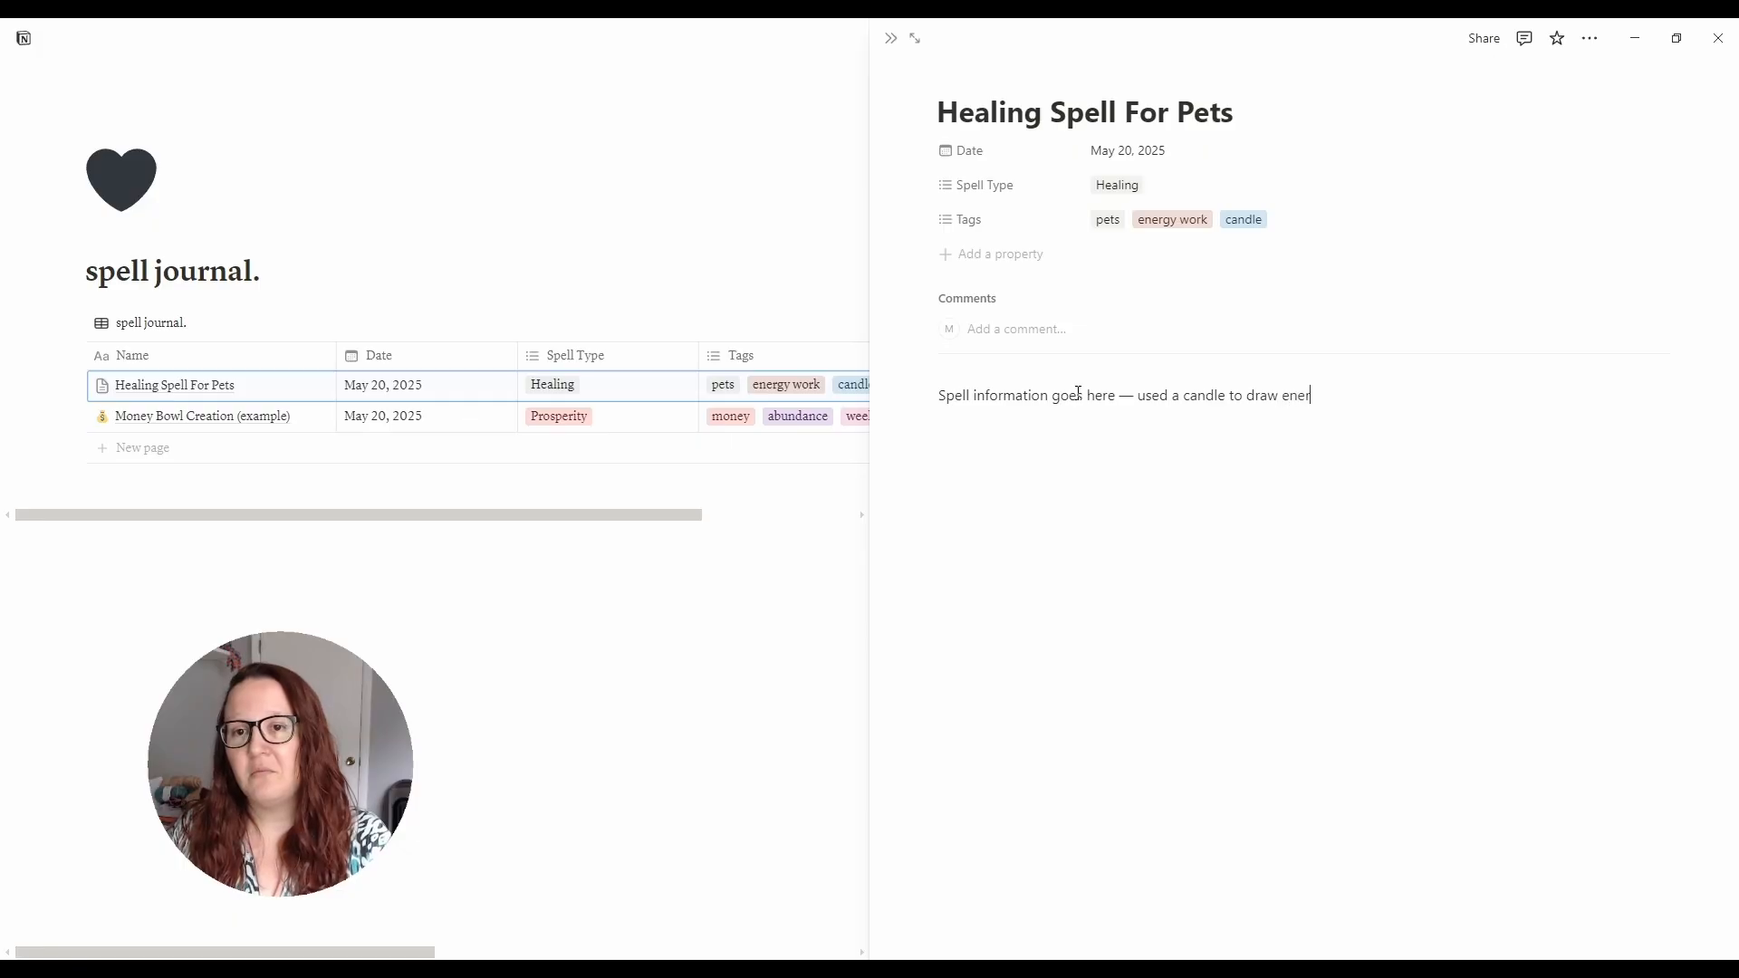
text(gy to myself, then sen)
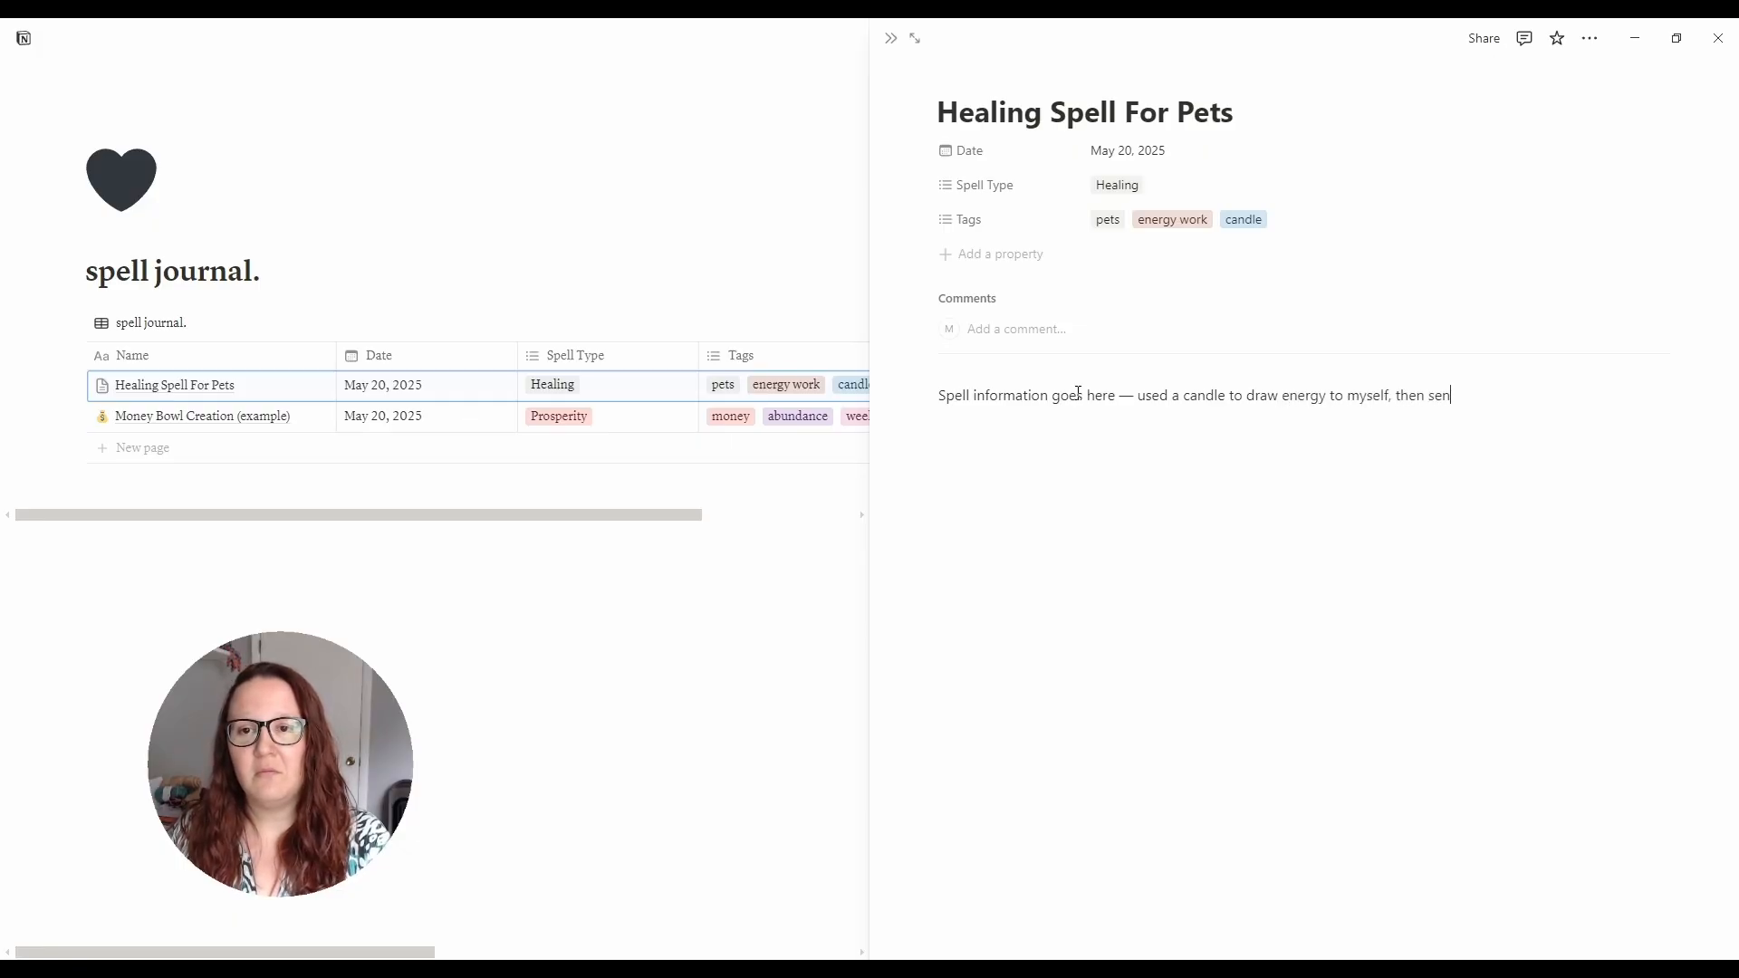
text(t that energy to my )
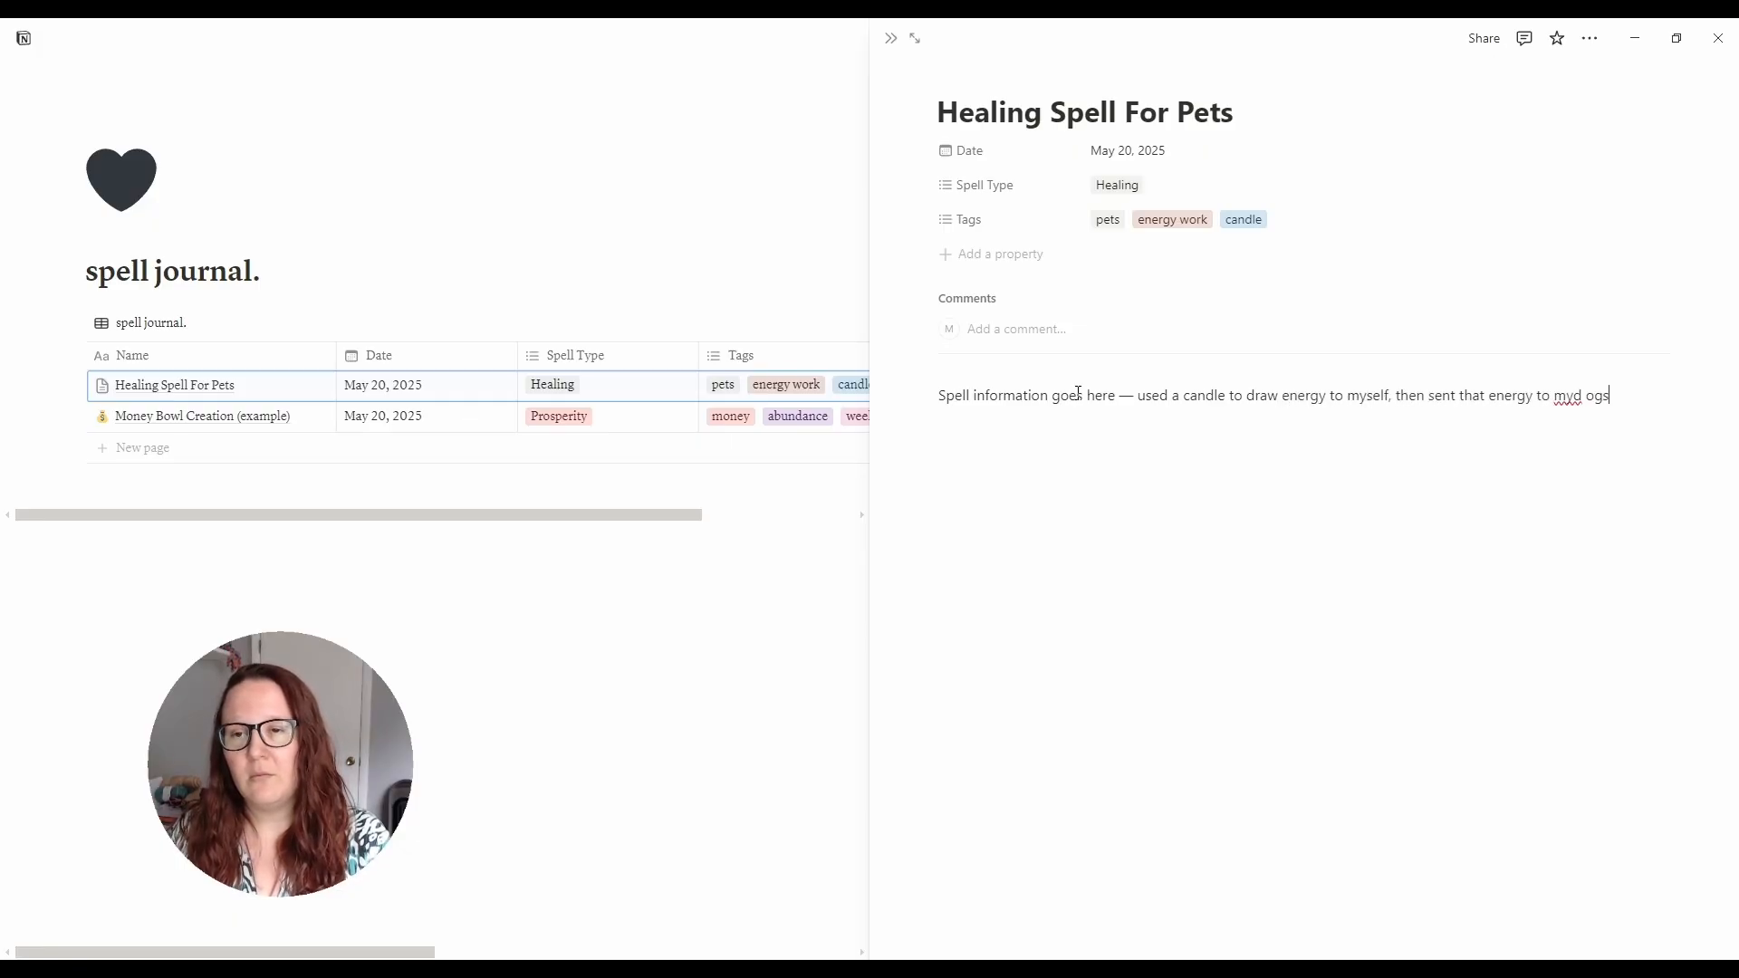
text(dogs for healing.)
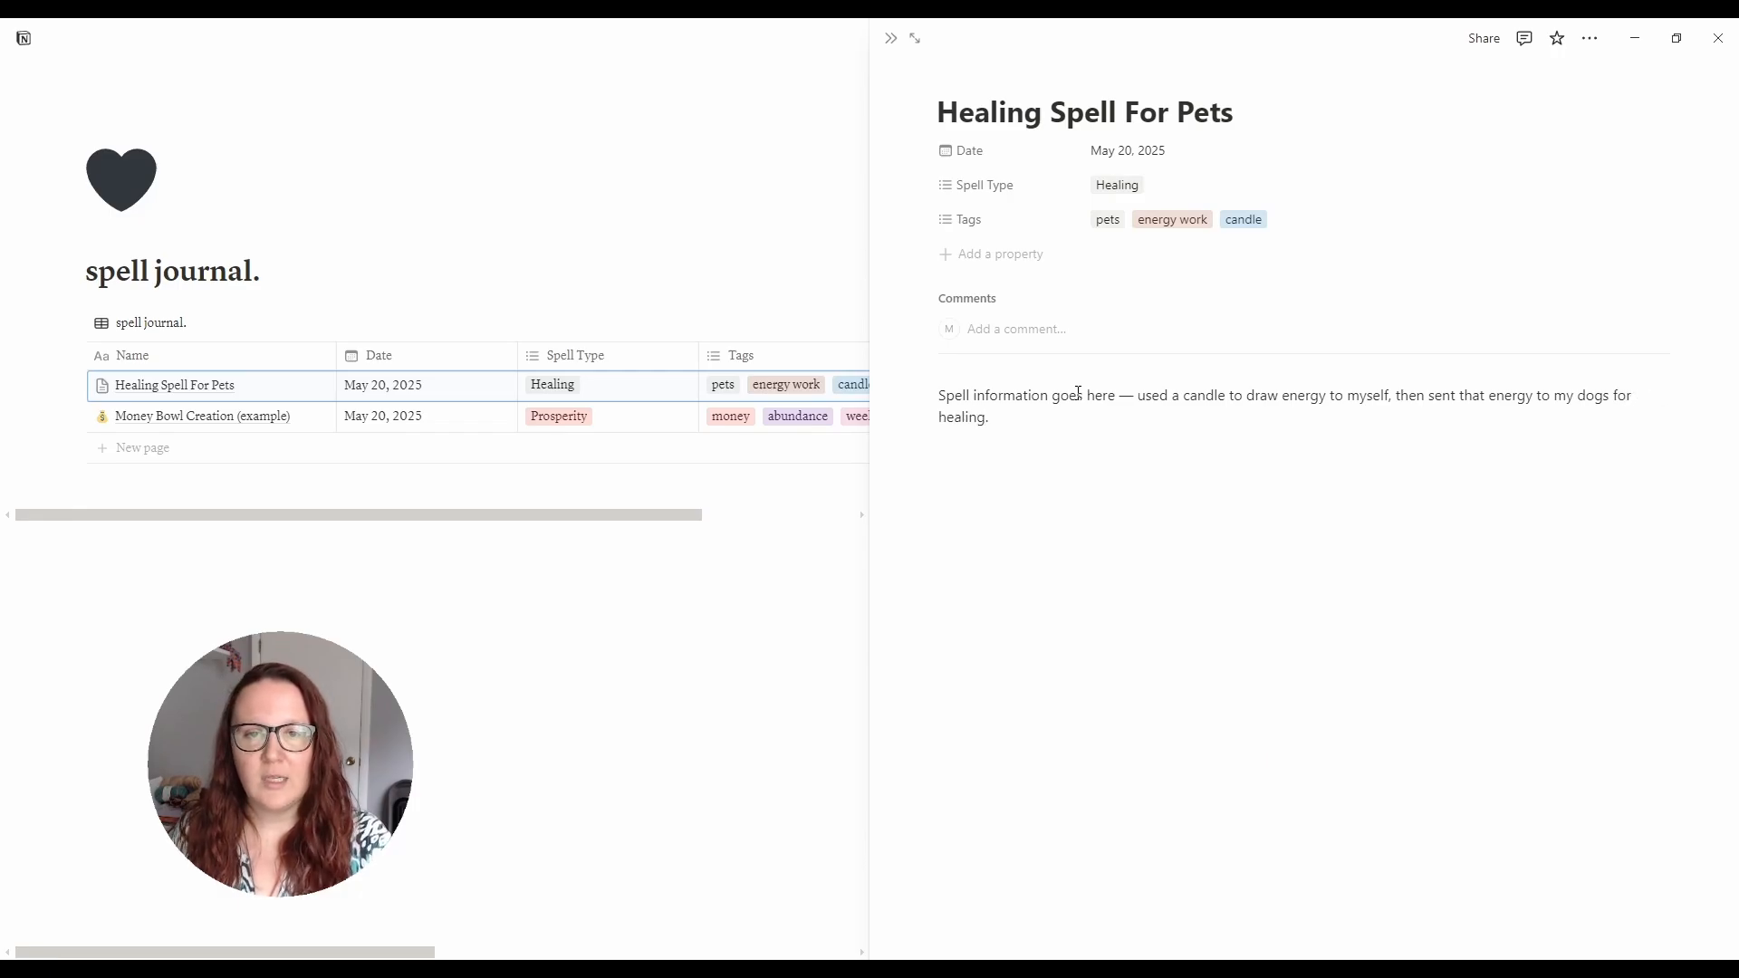
- Add the two dog photos below the spell notes and arrange them side by side in the Healing Spell For Pets entry
key(Return)
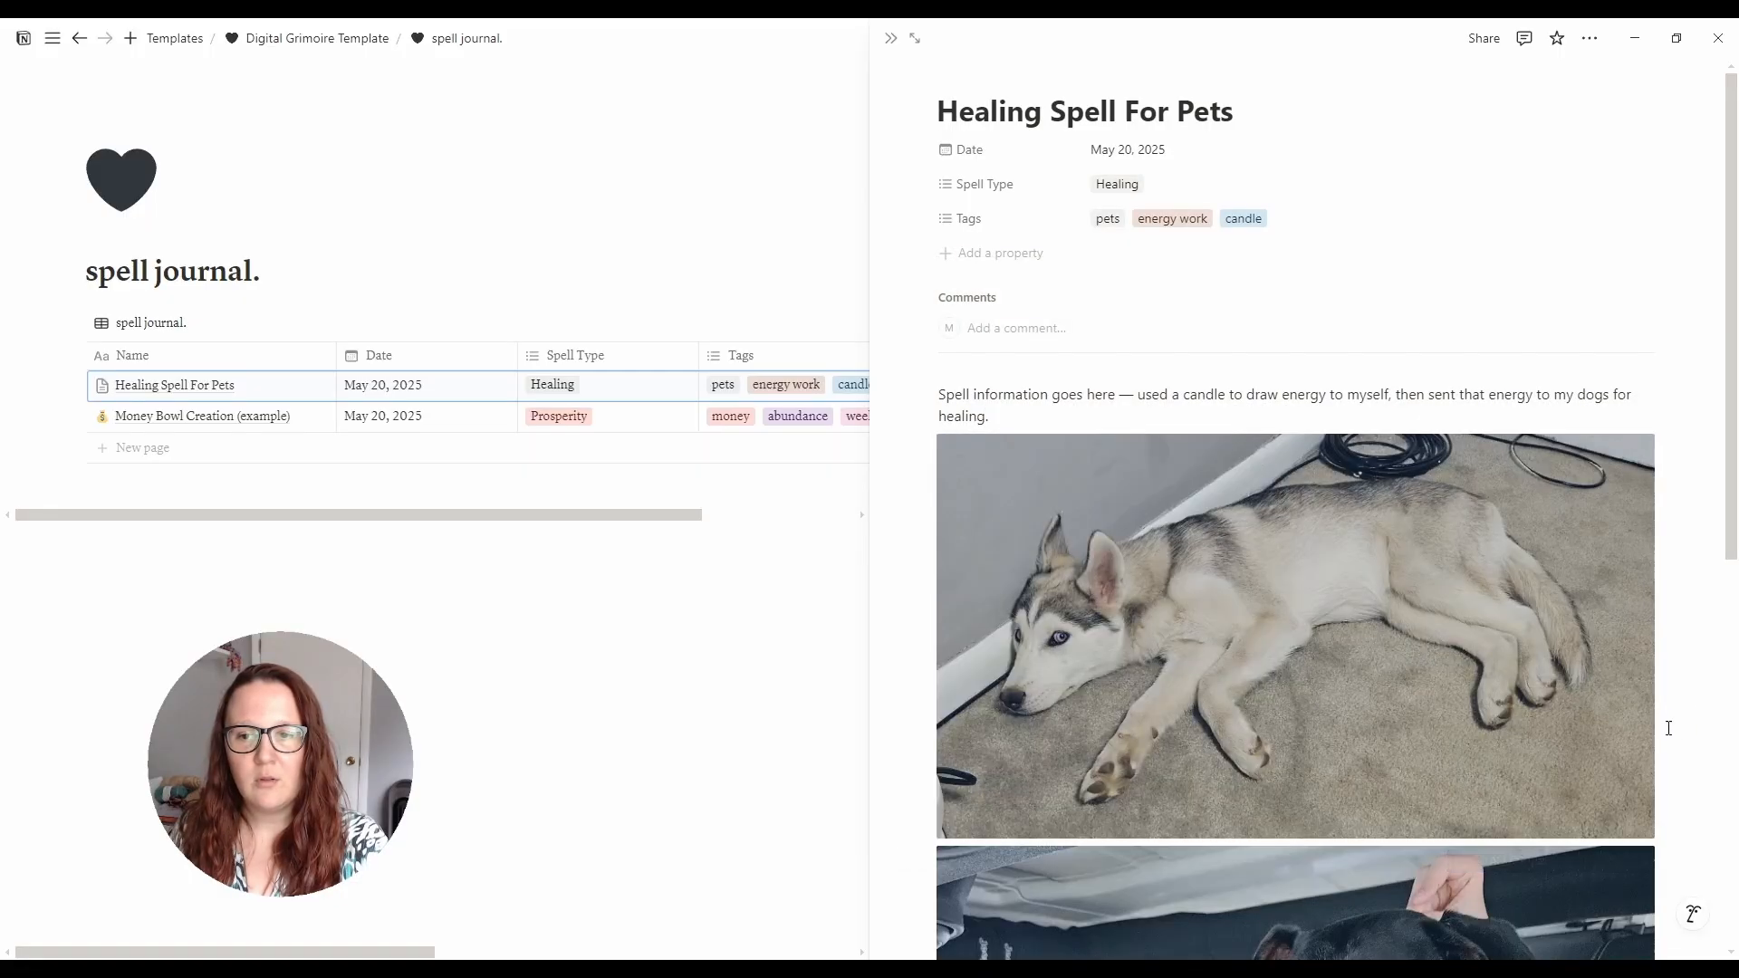
key(Escape)
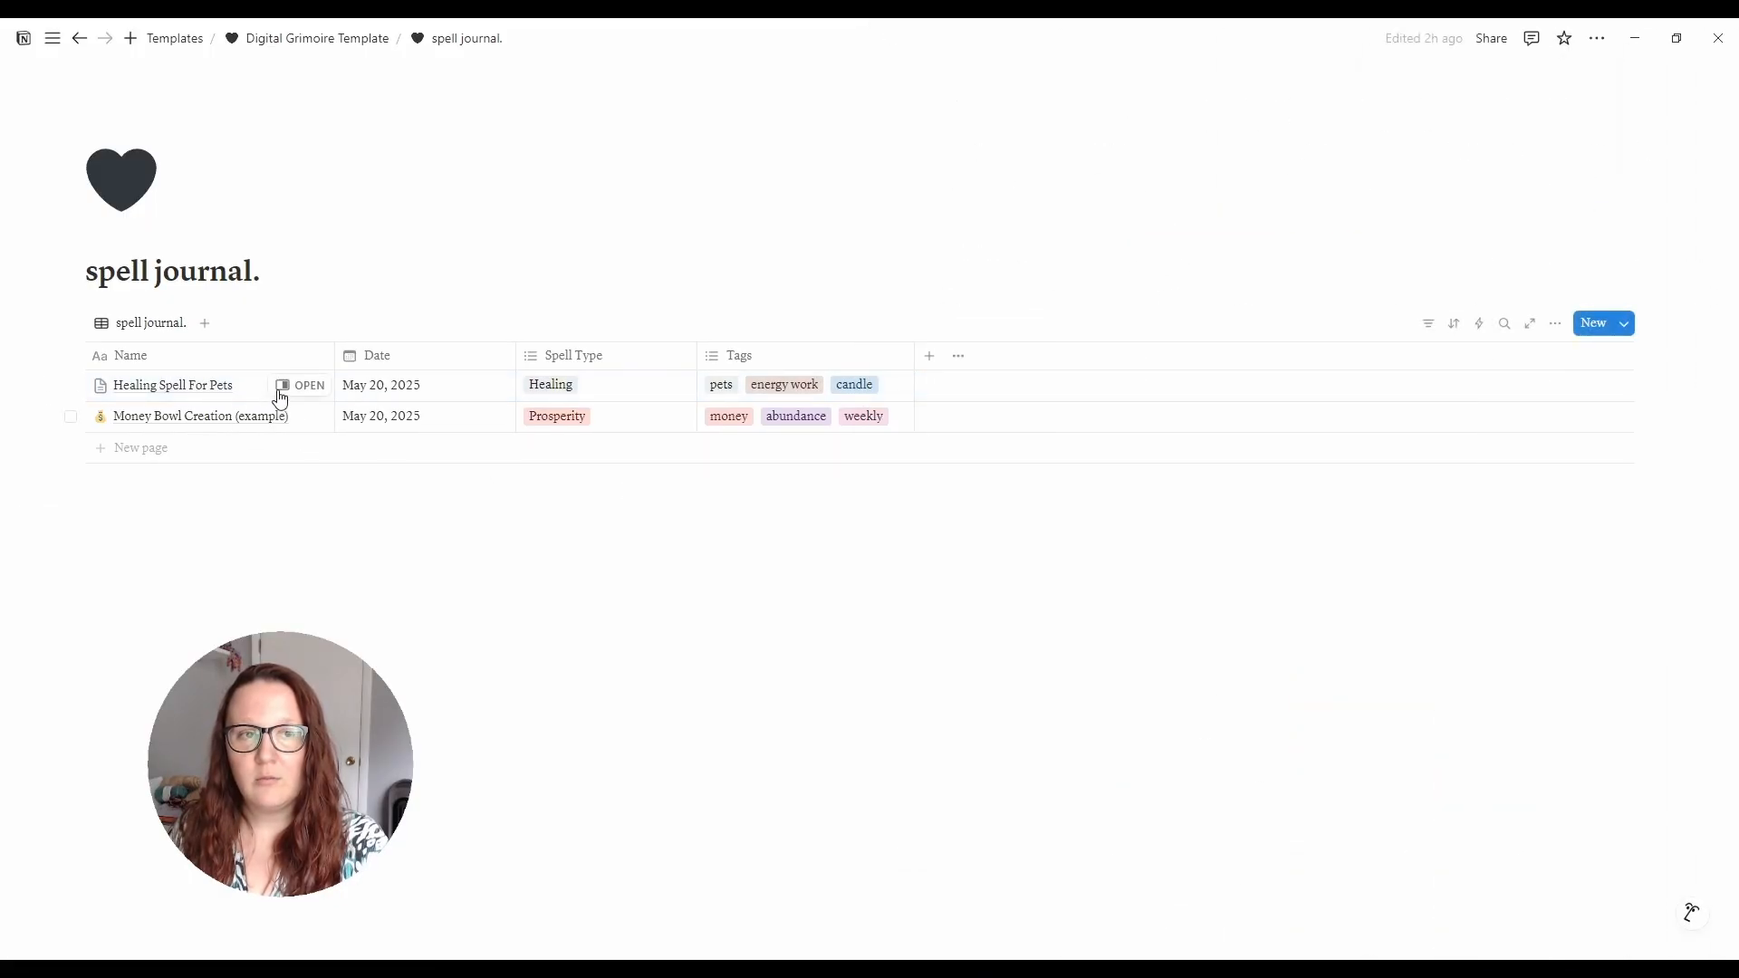
click(297, 385)
drag(1225, 869, 982, 663)
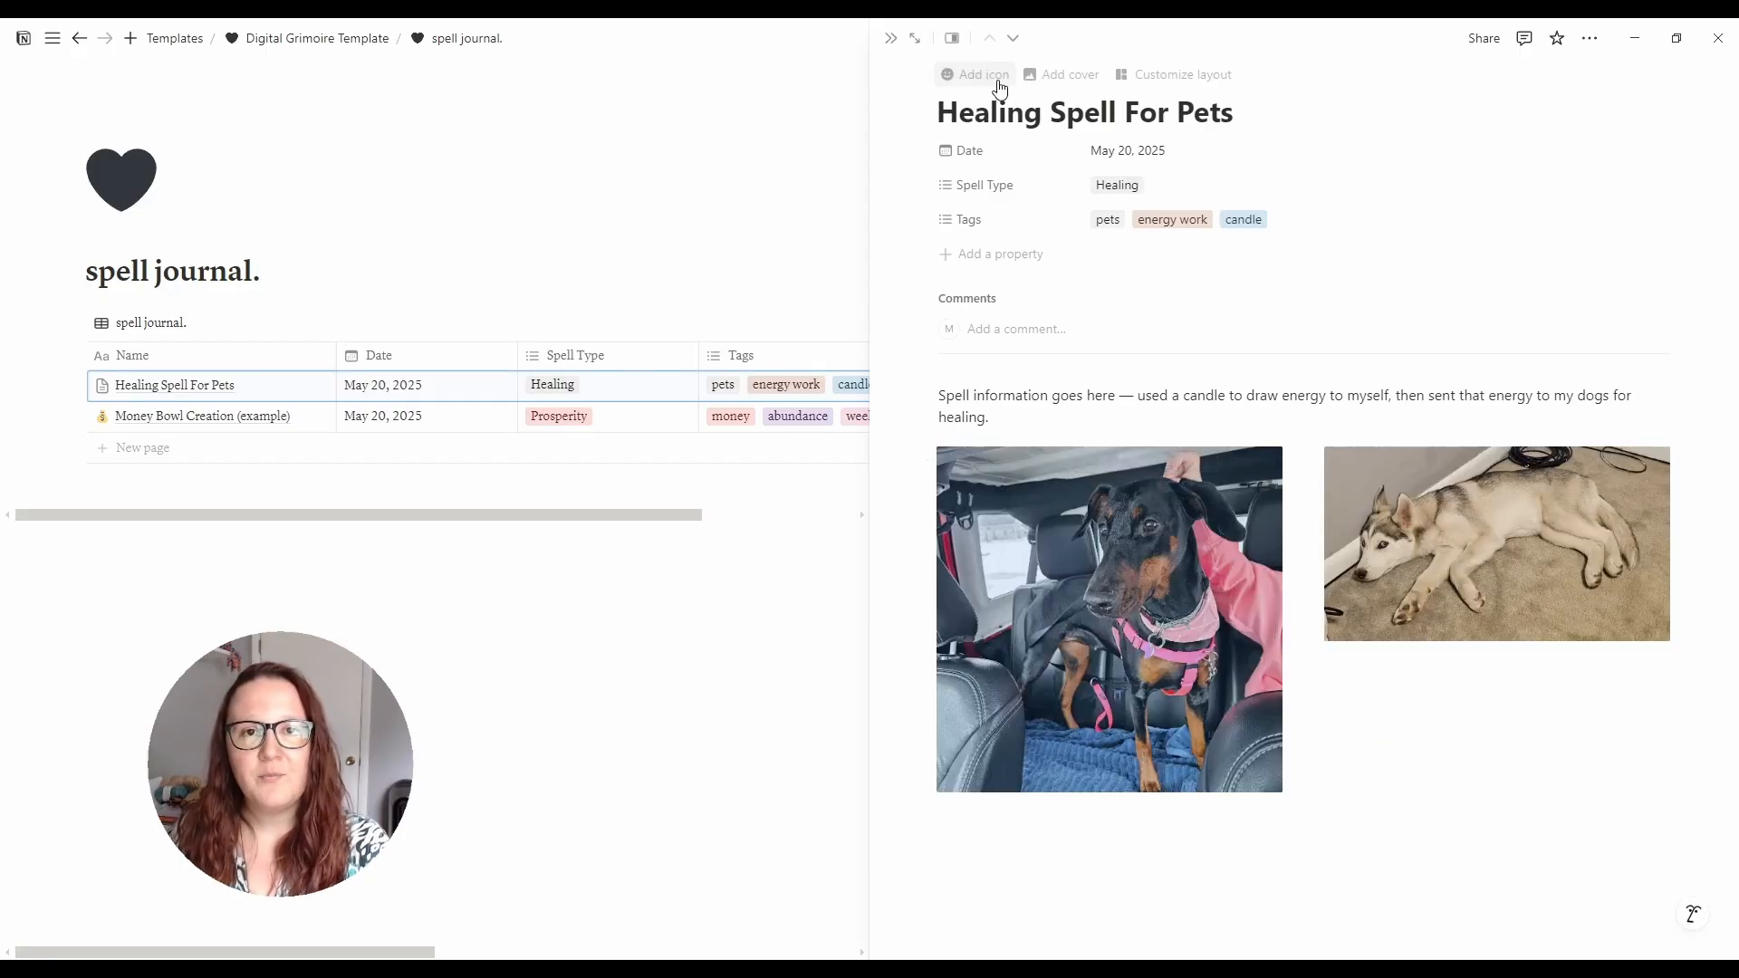
- Give the Healing Spell For Pets entry the dog emoji as its icon and close the entry
click(995, 75)
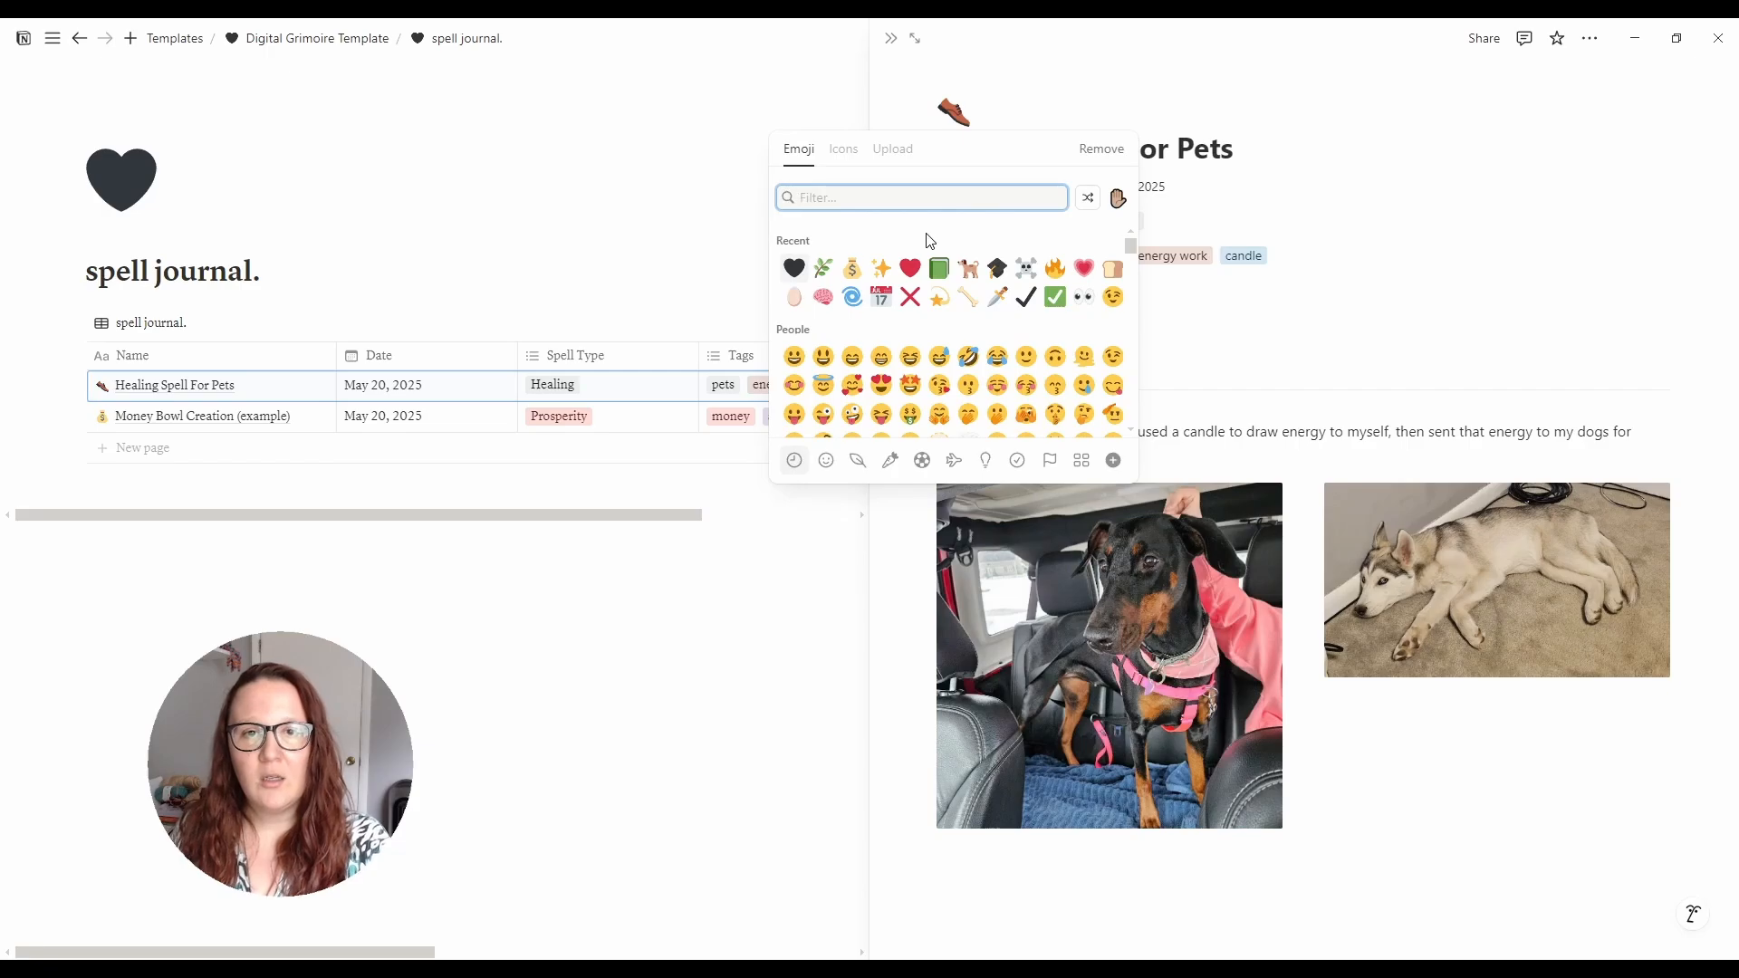
click(969, 268)
click(1405, 770)
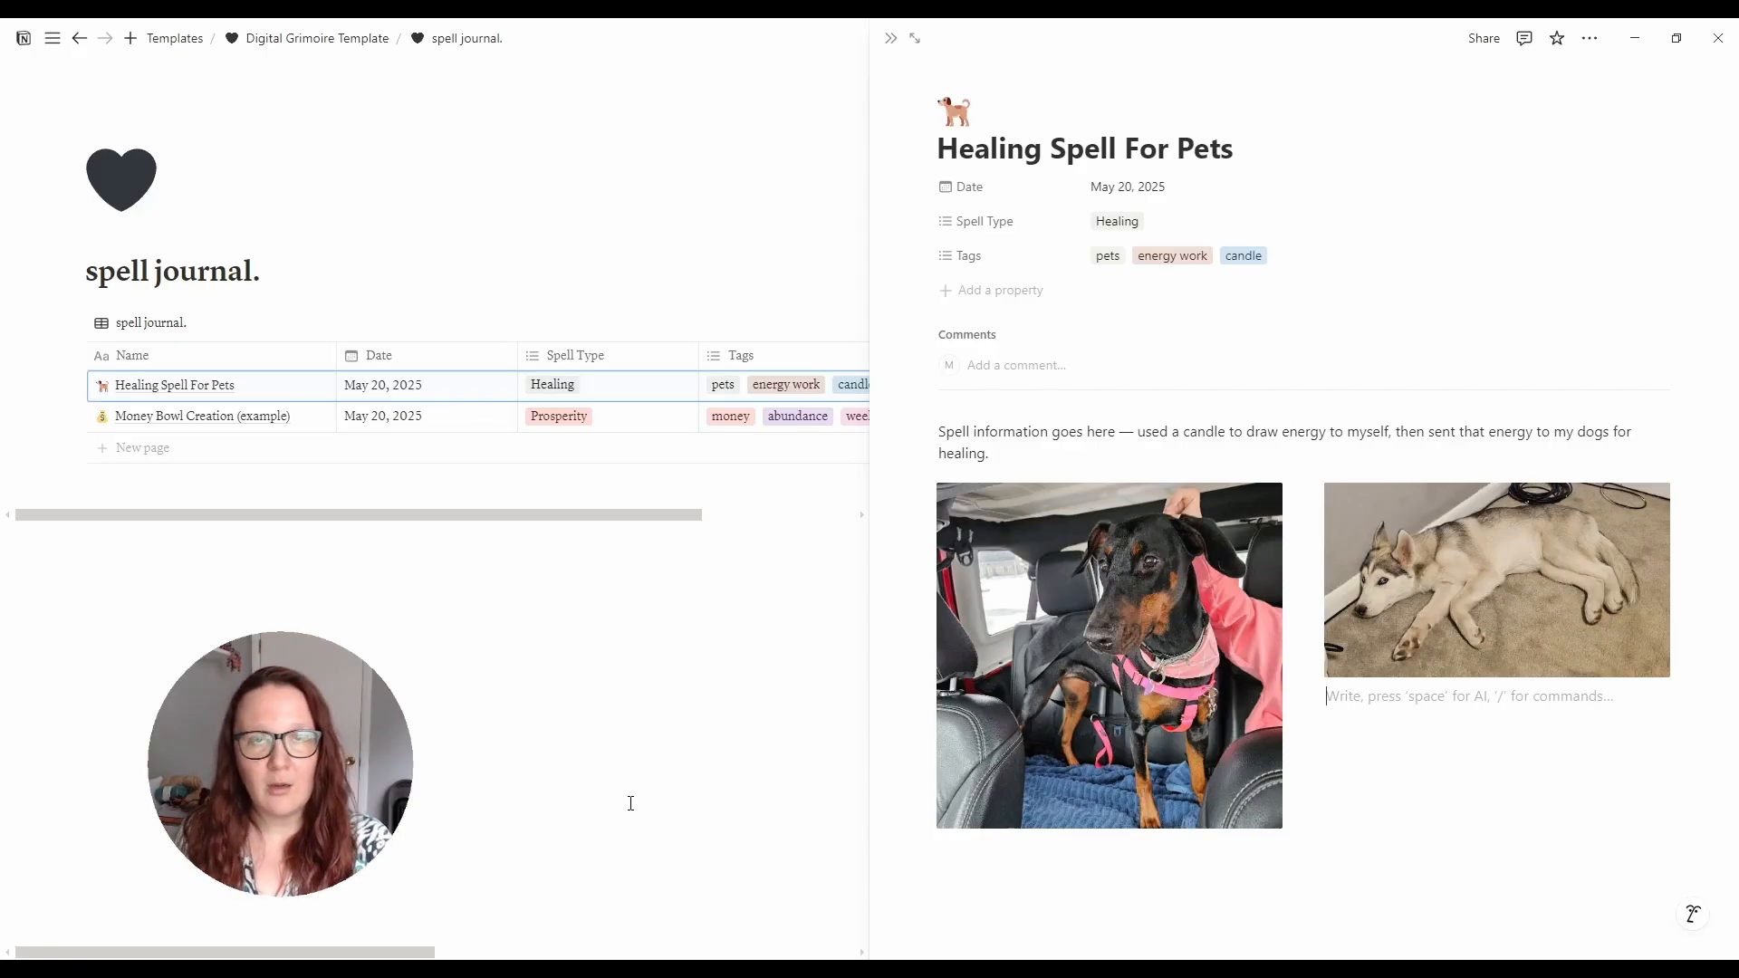
click(633, 730)
- View the archive page from the journals section of the Digital Grimoire Template and return to the template page
click(330, 40)
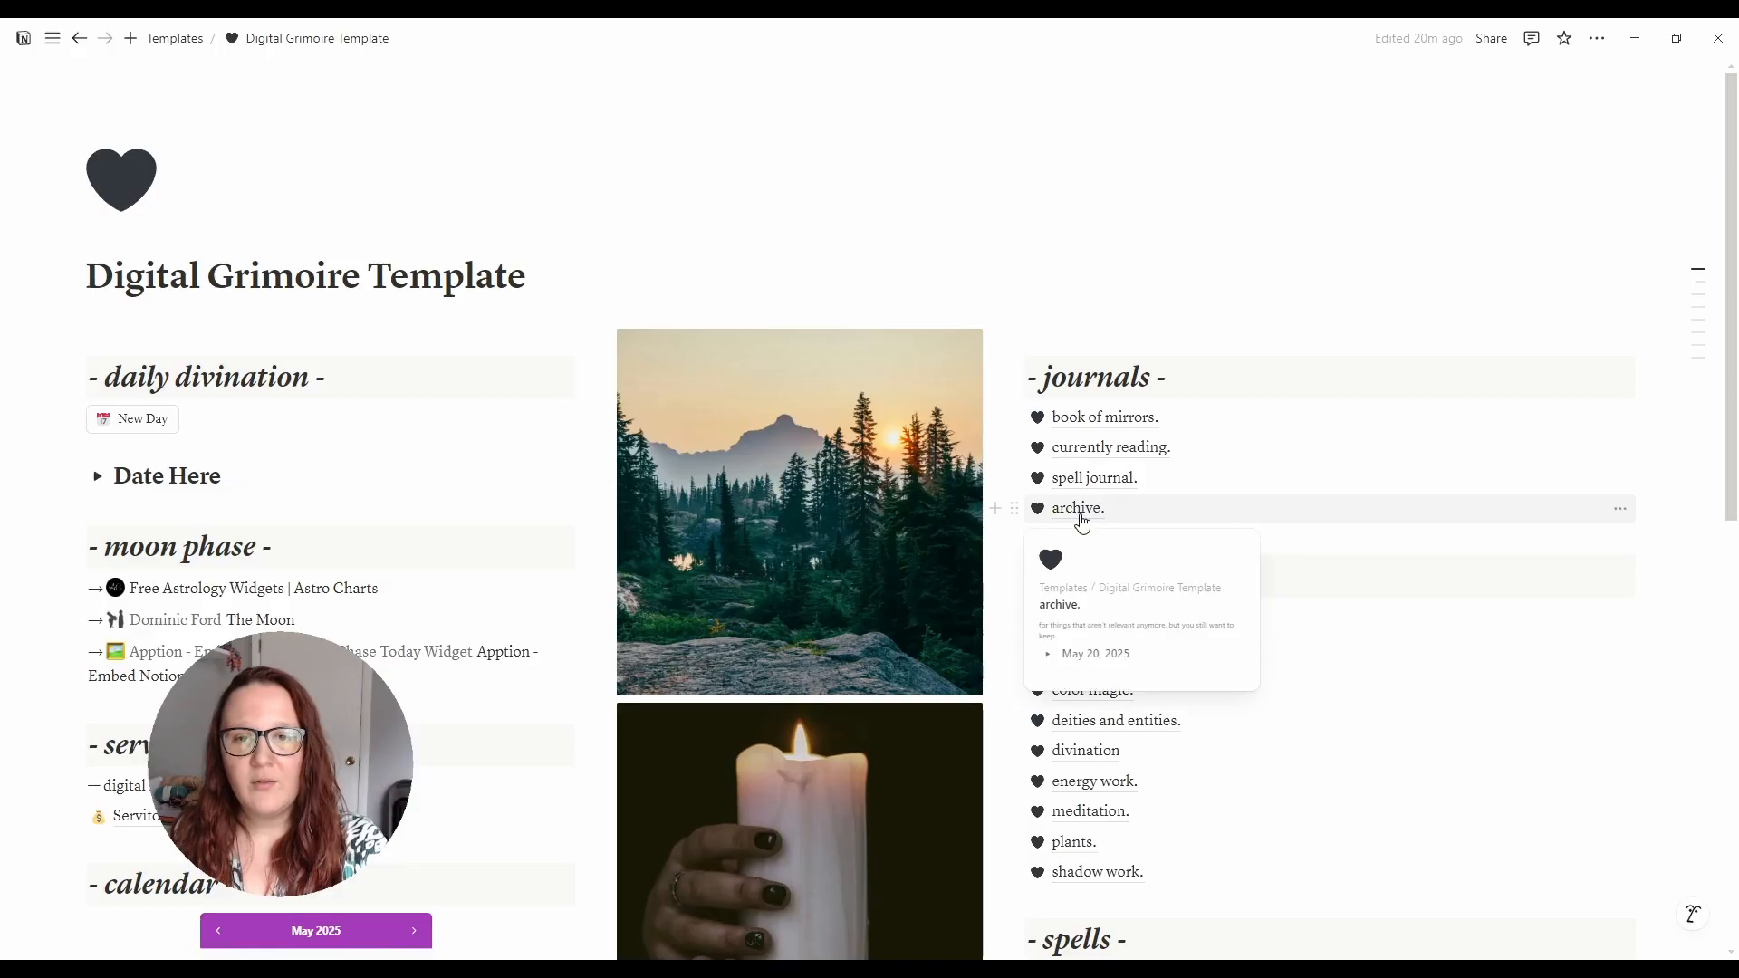
click(1081, 518)
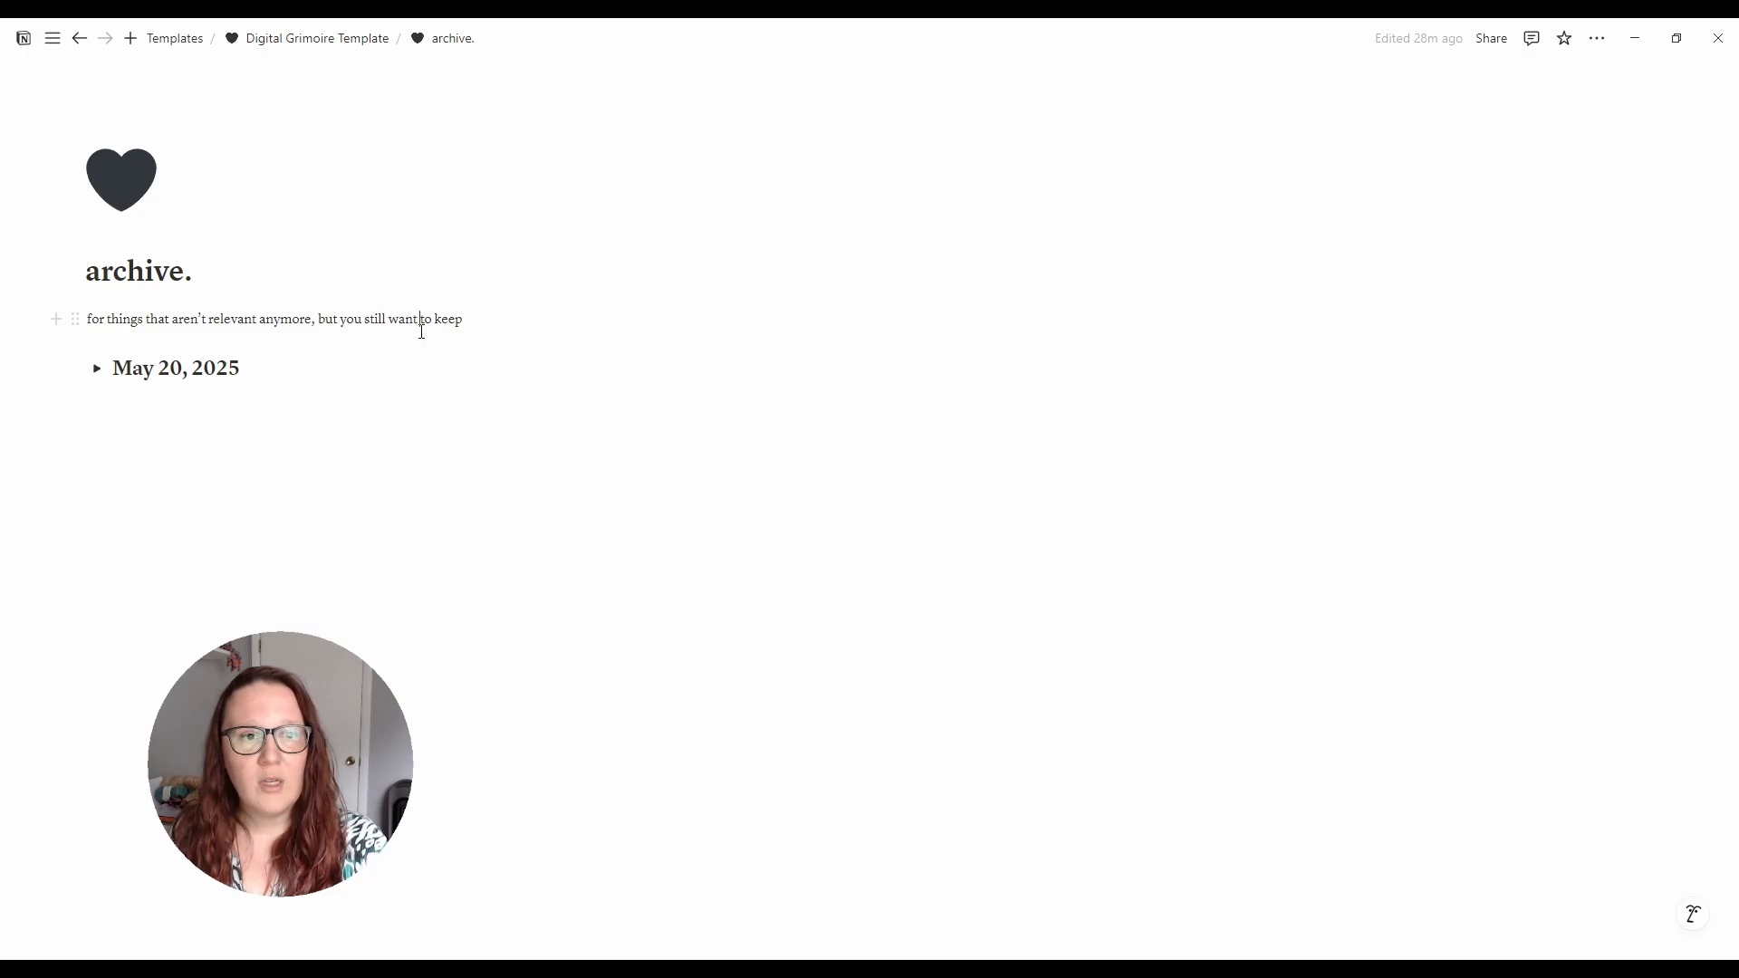
click(347, 40)
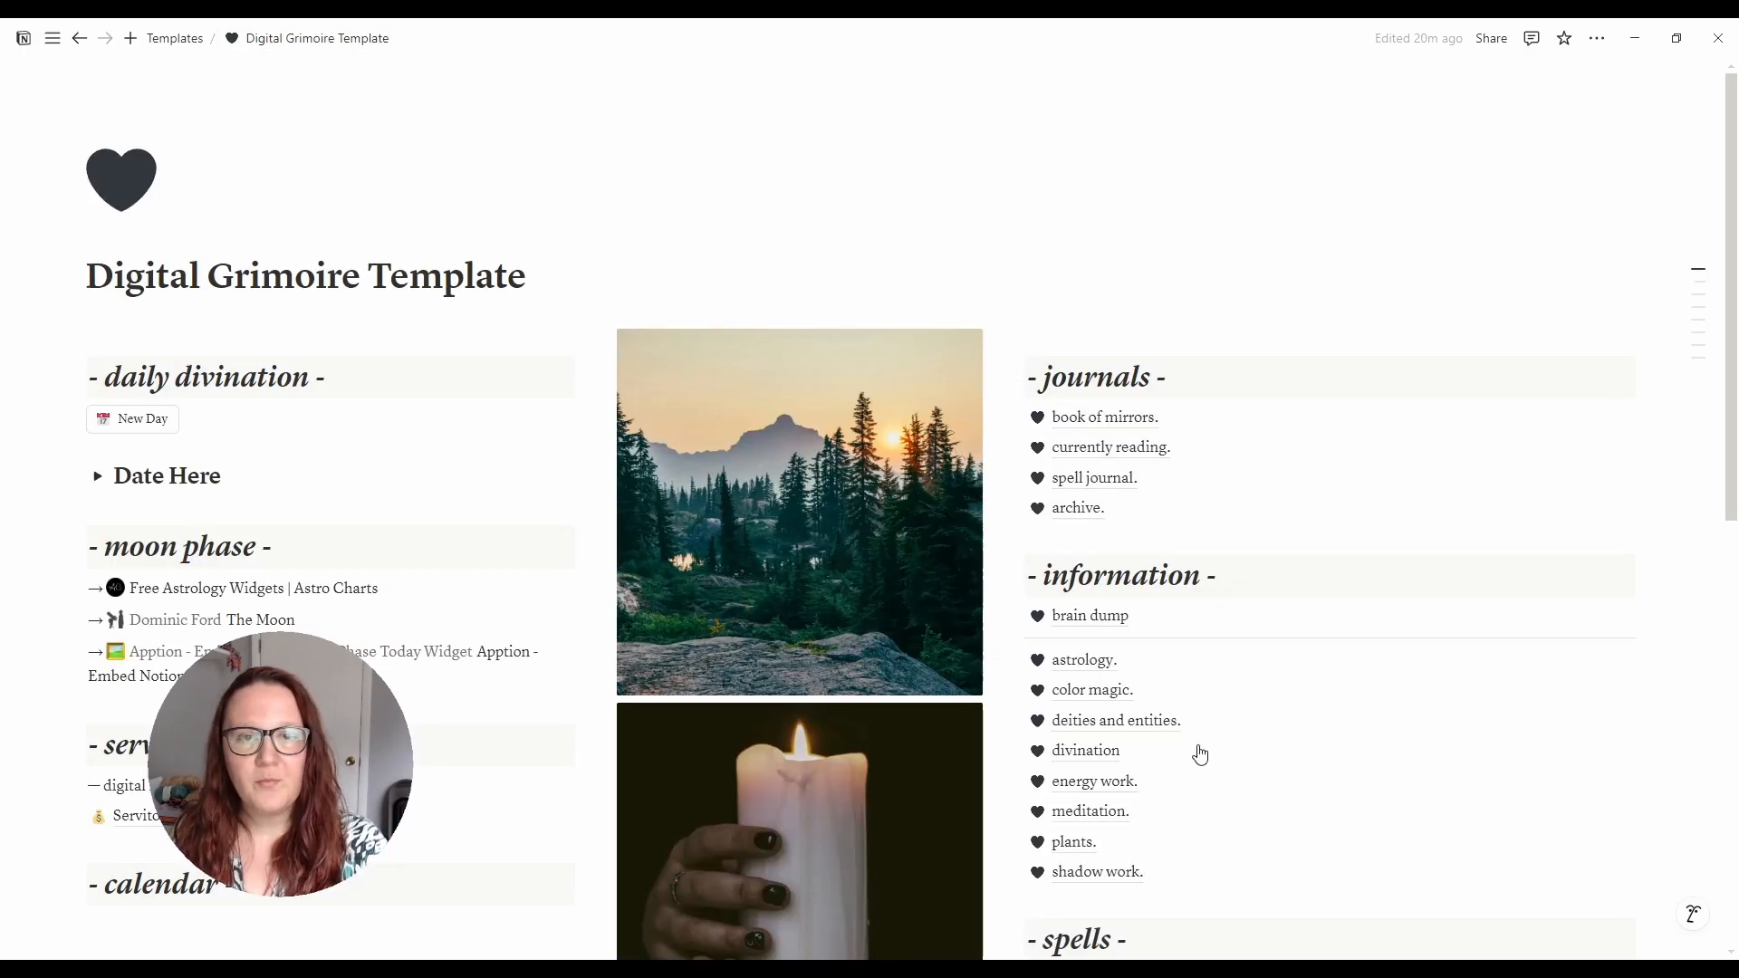
- Review the information section, view its brain dump page with the four note columns, and return to the template page
scroll(1341, 717, down, 3)
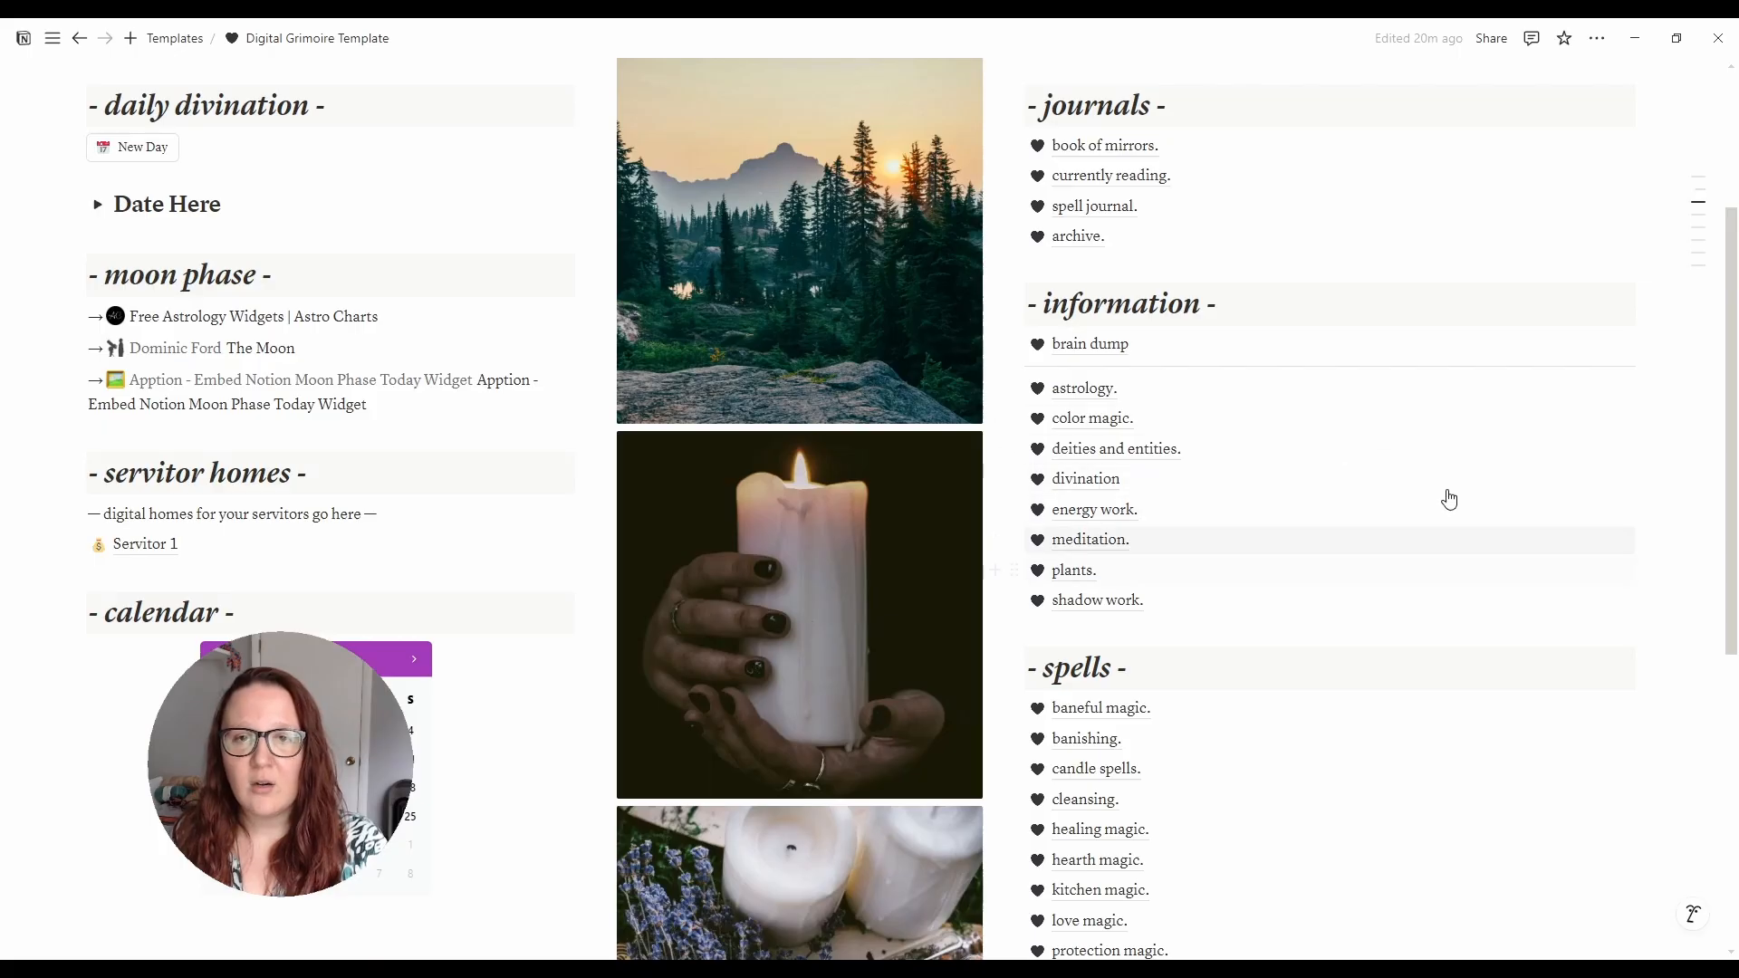
mouse_move(1535, 454)
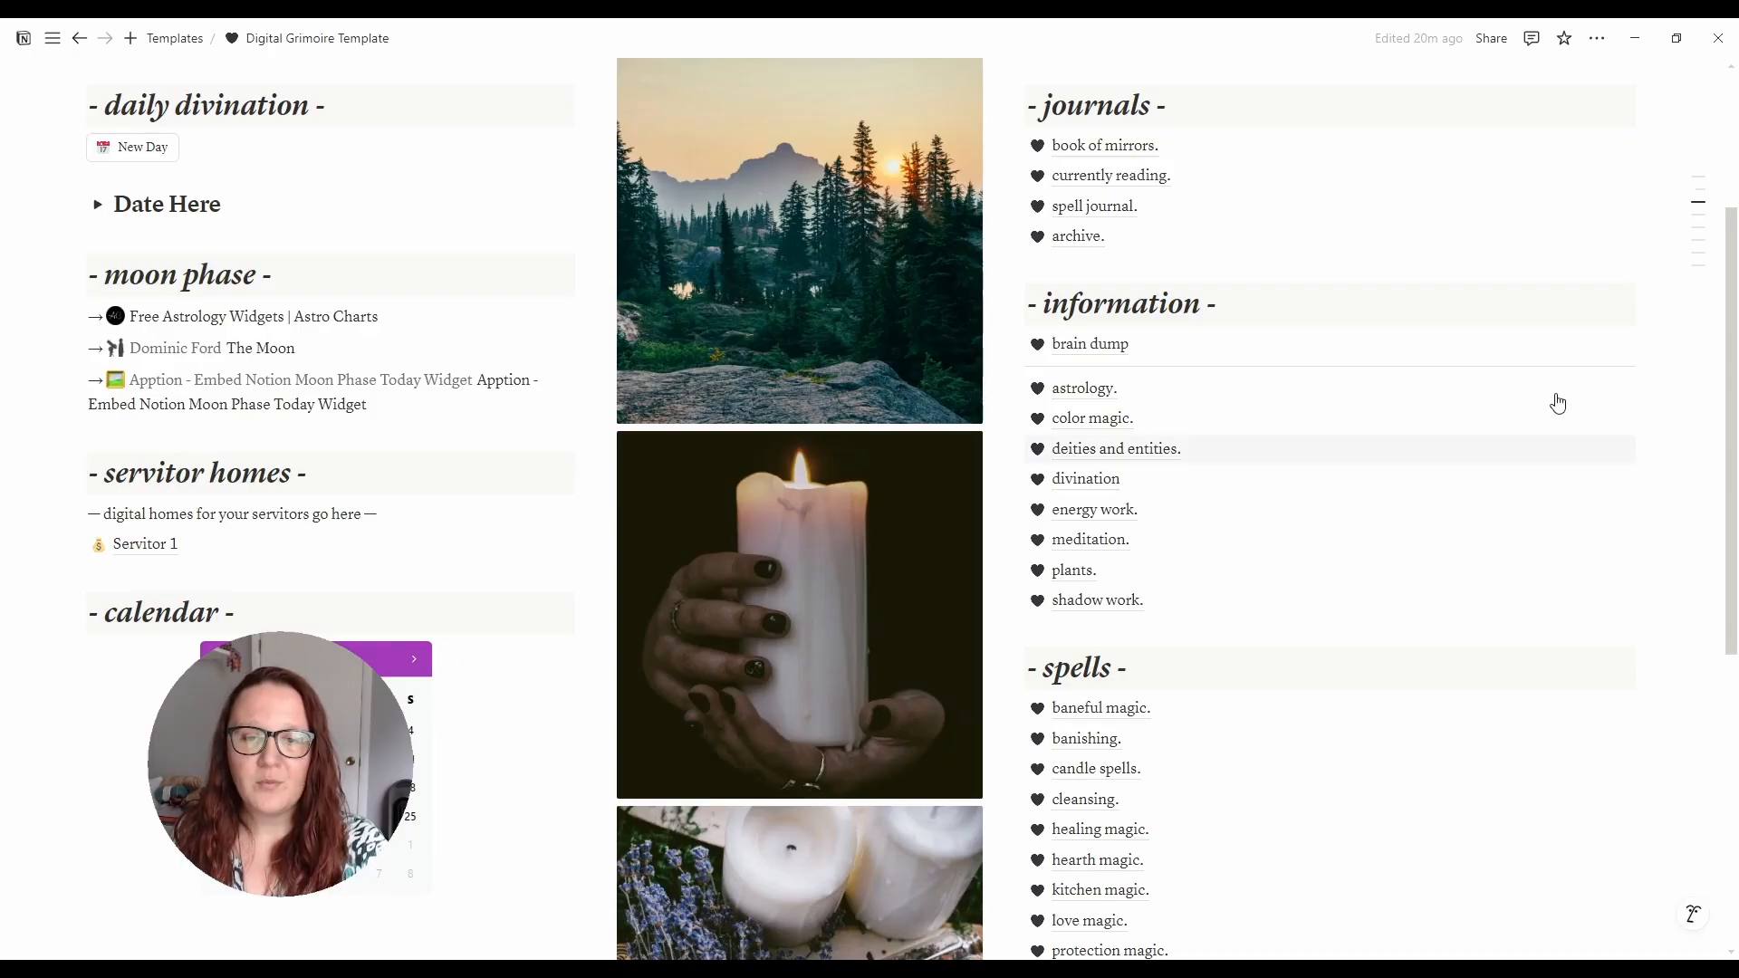
click(1096, 349)
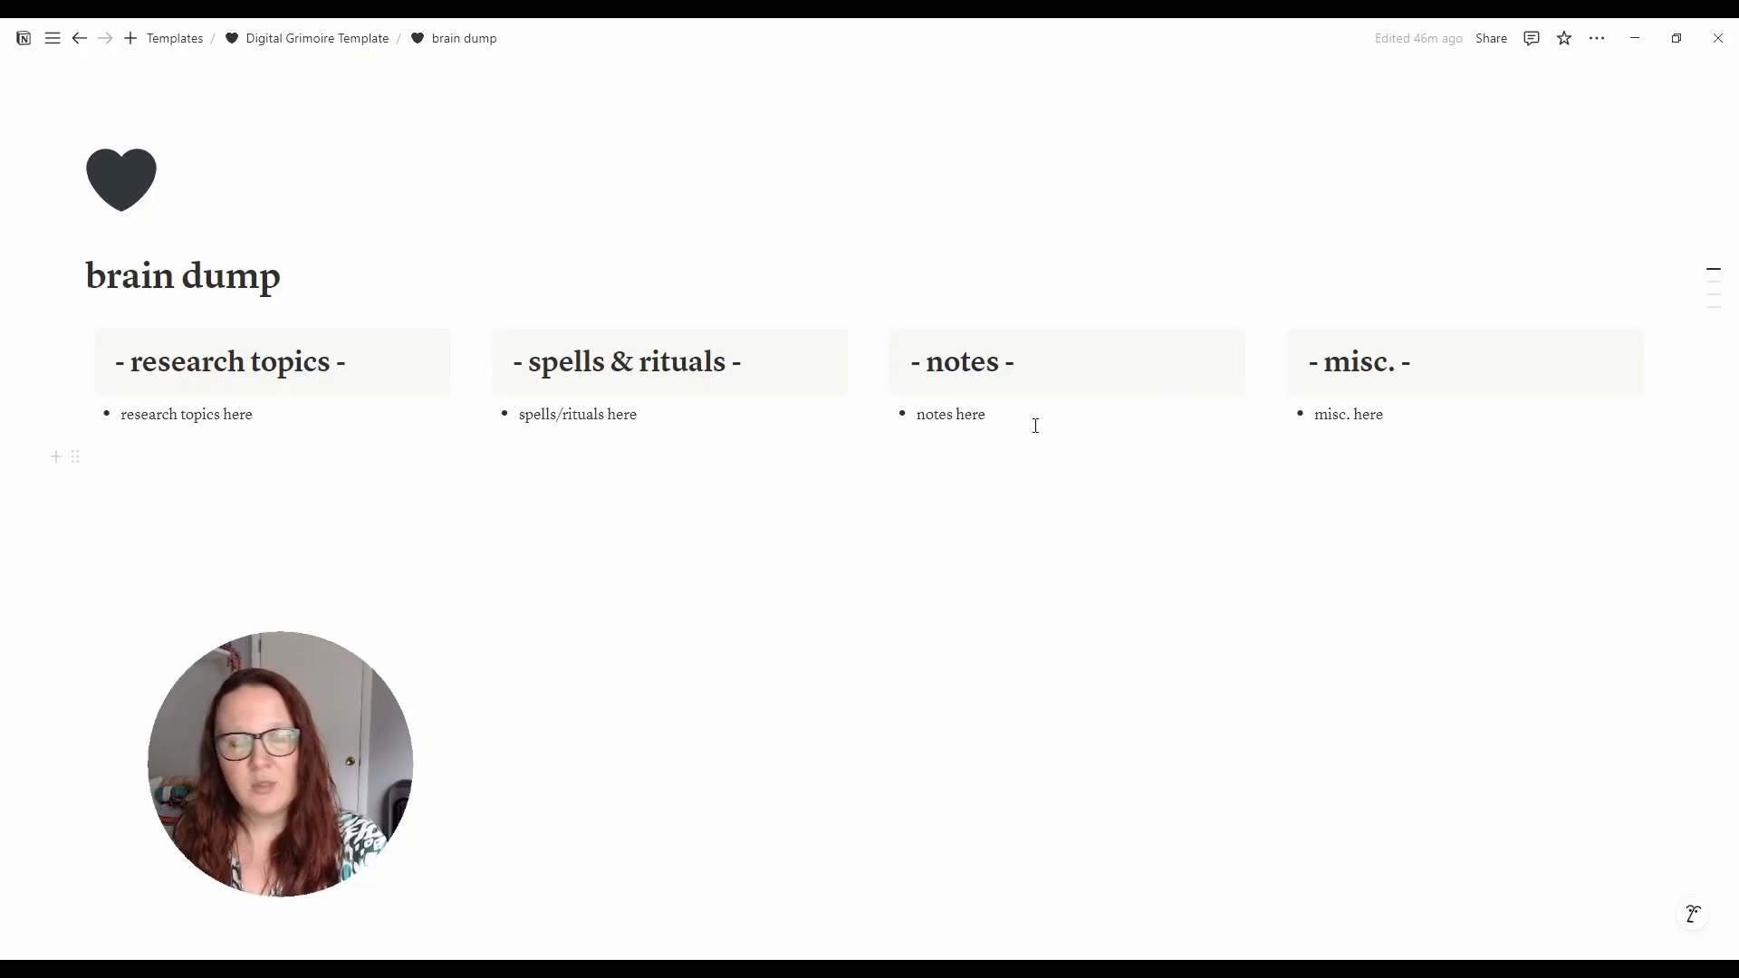
click(333, 40)
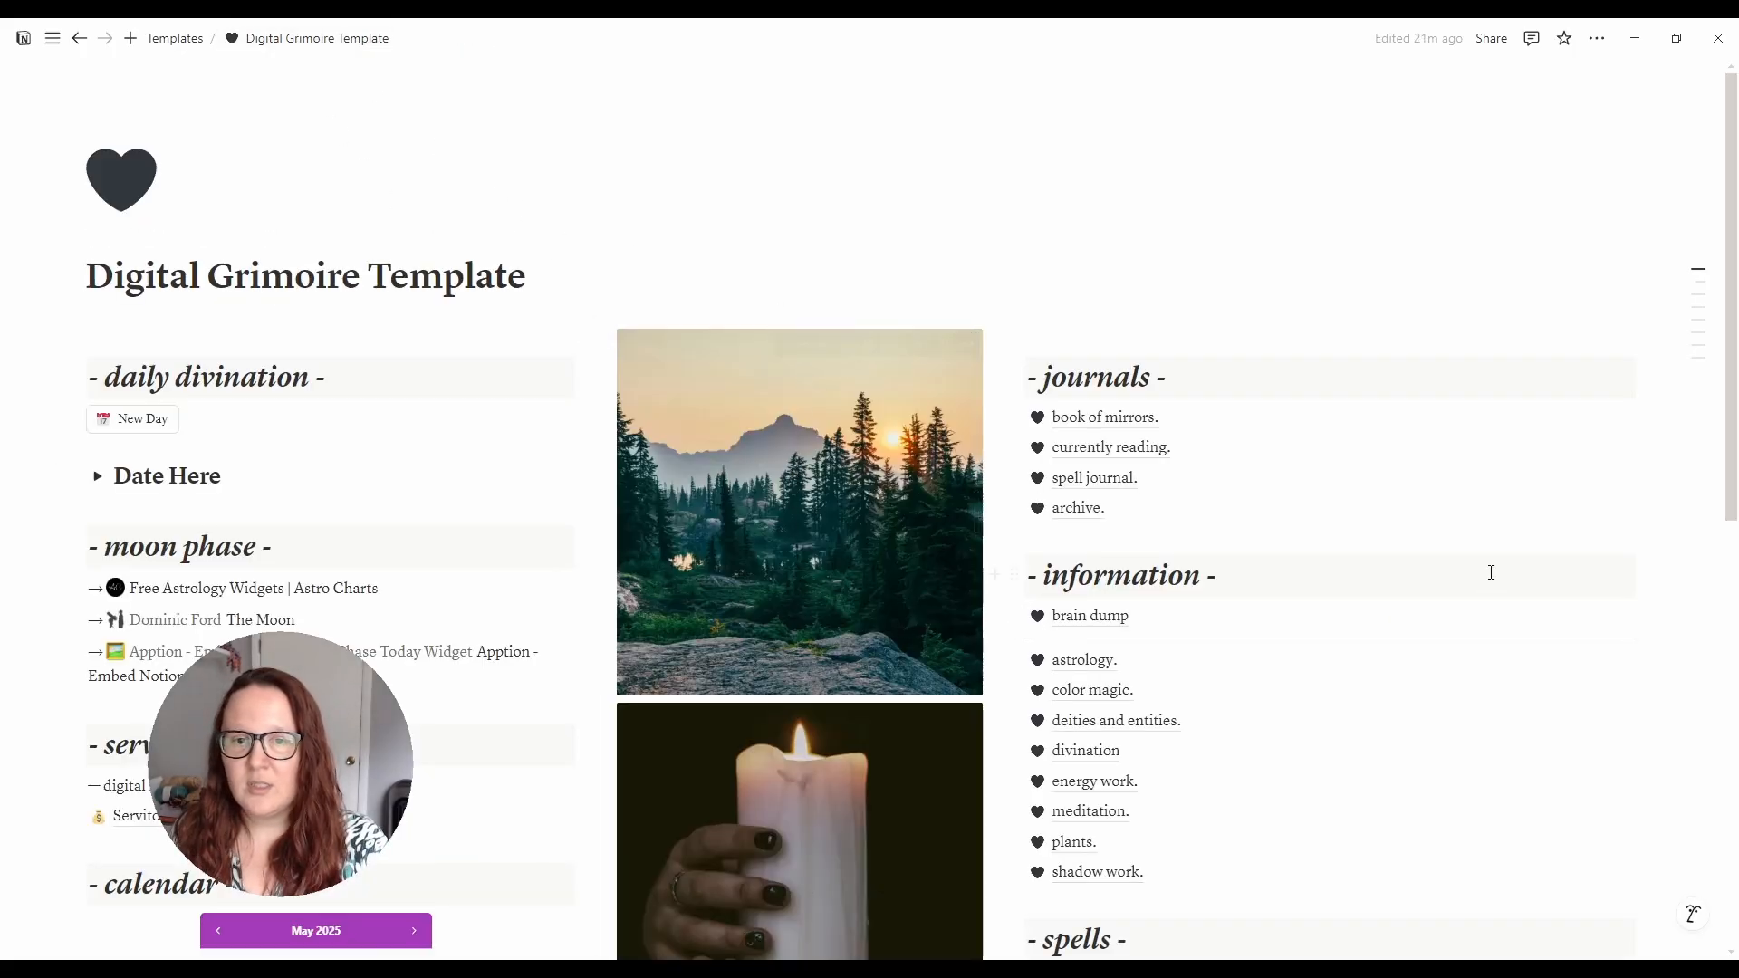
- Open the astrology page from the information section and open its Astrology & The Moon entry
scroll(1431, 570, down, 3)
mouse_move(1094, 392)
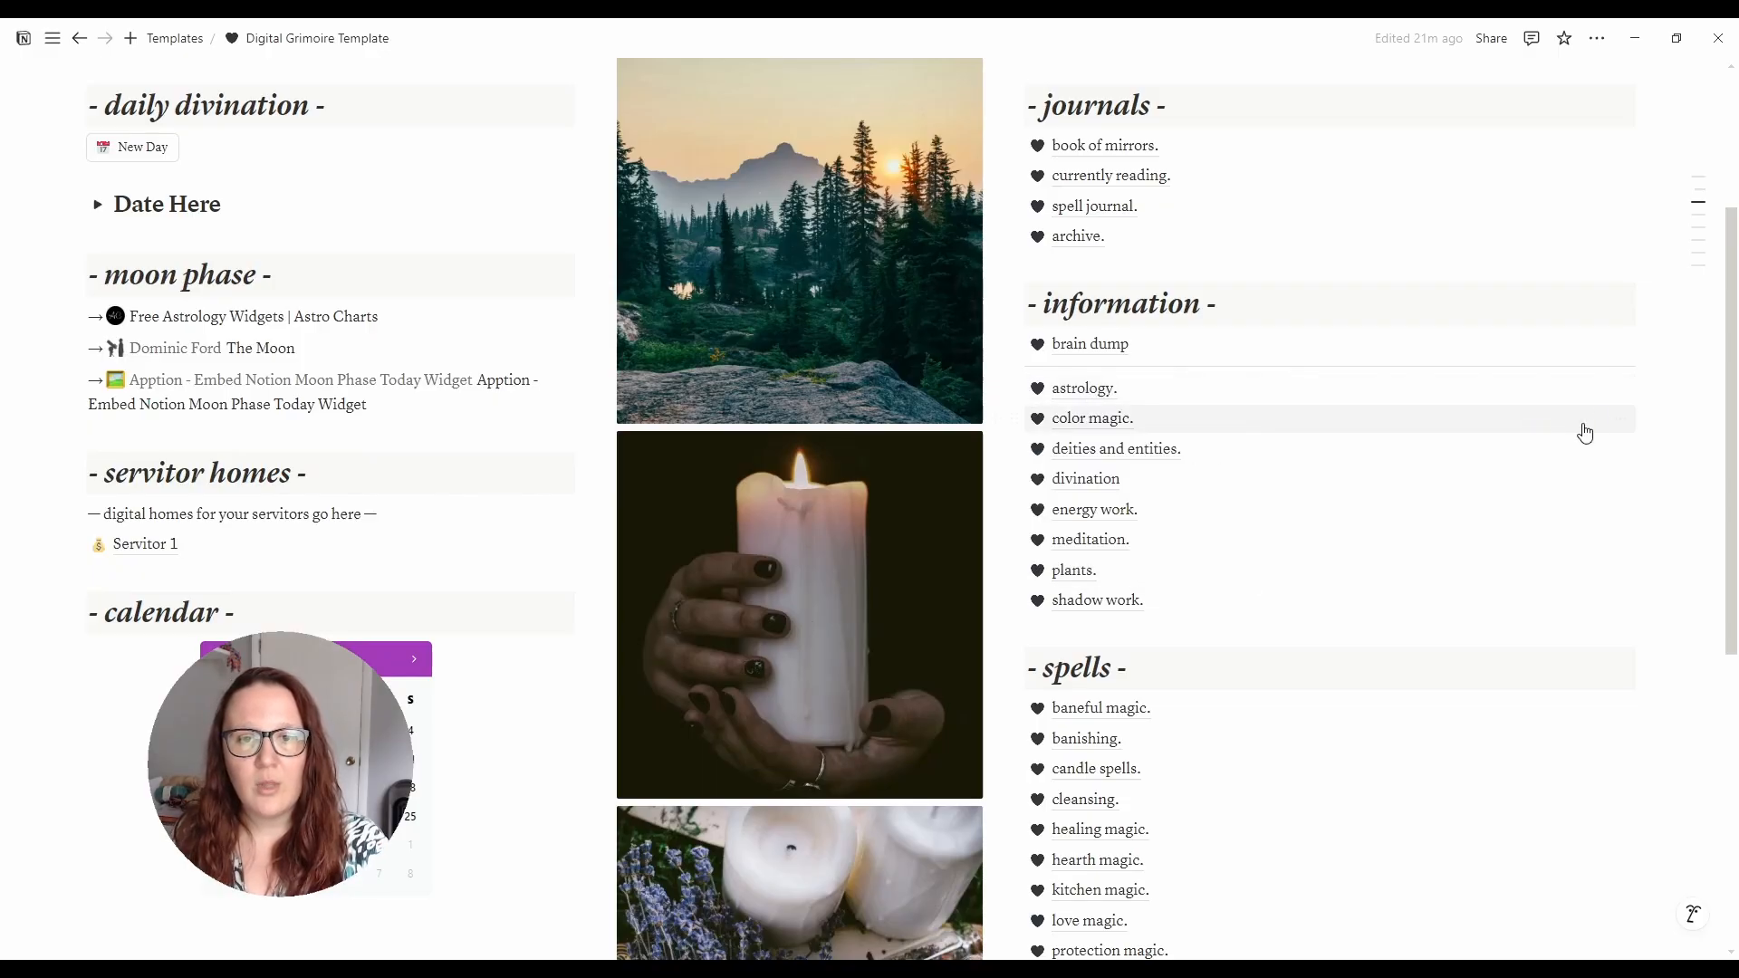
click(1087, 388)
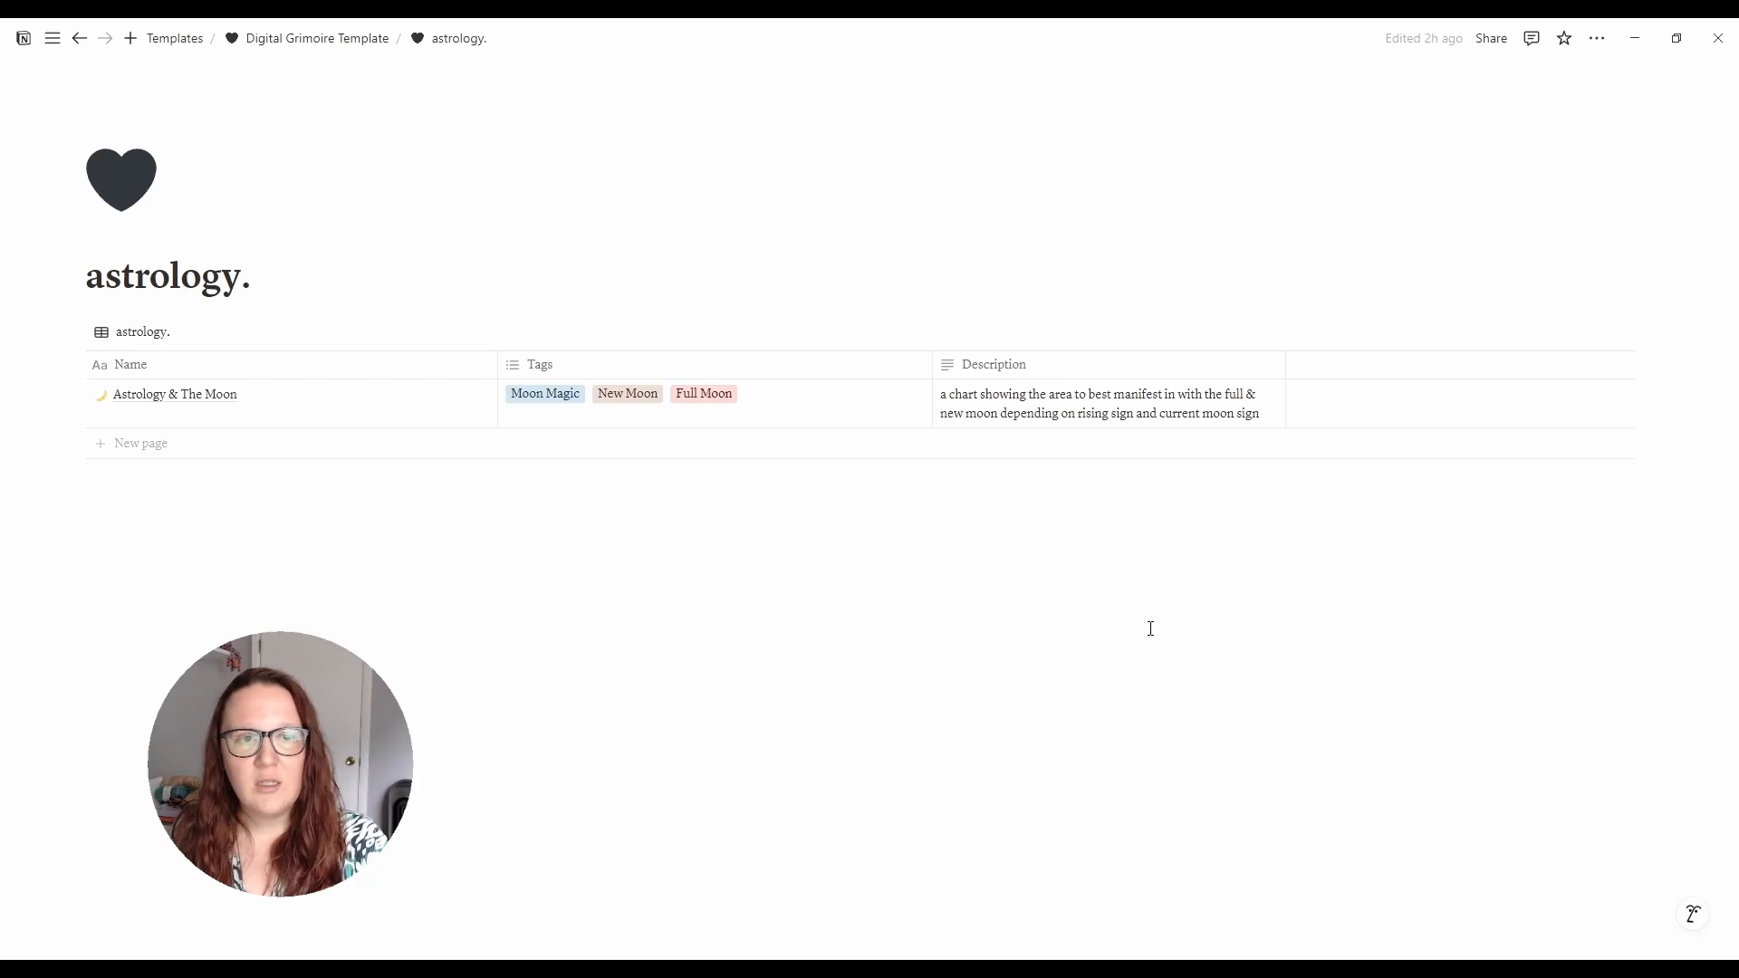
click(541, 552)
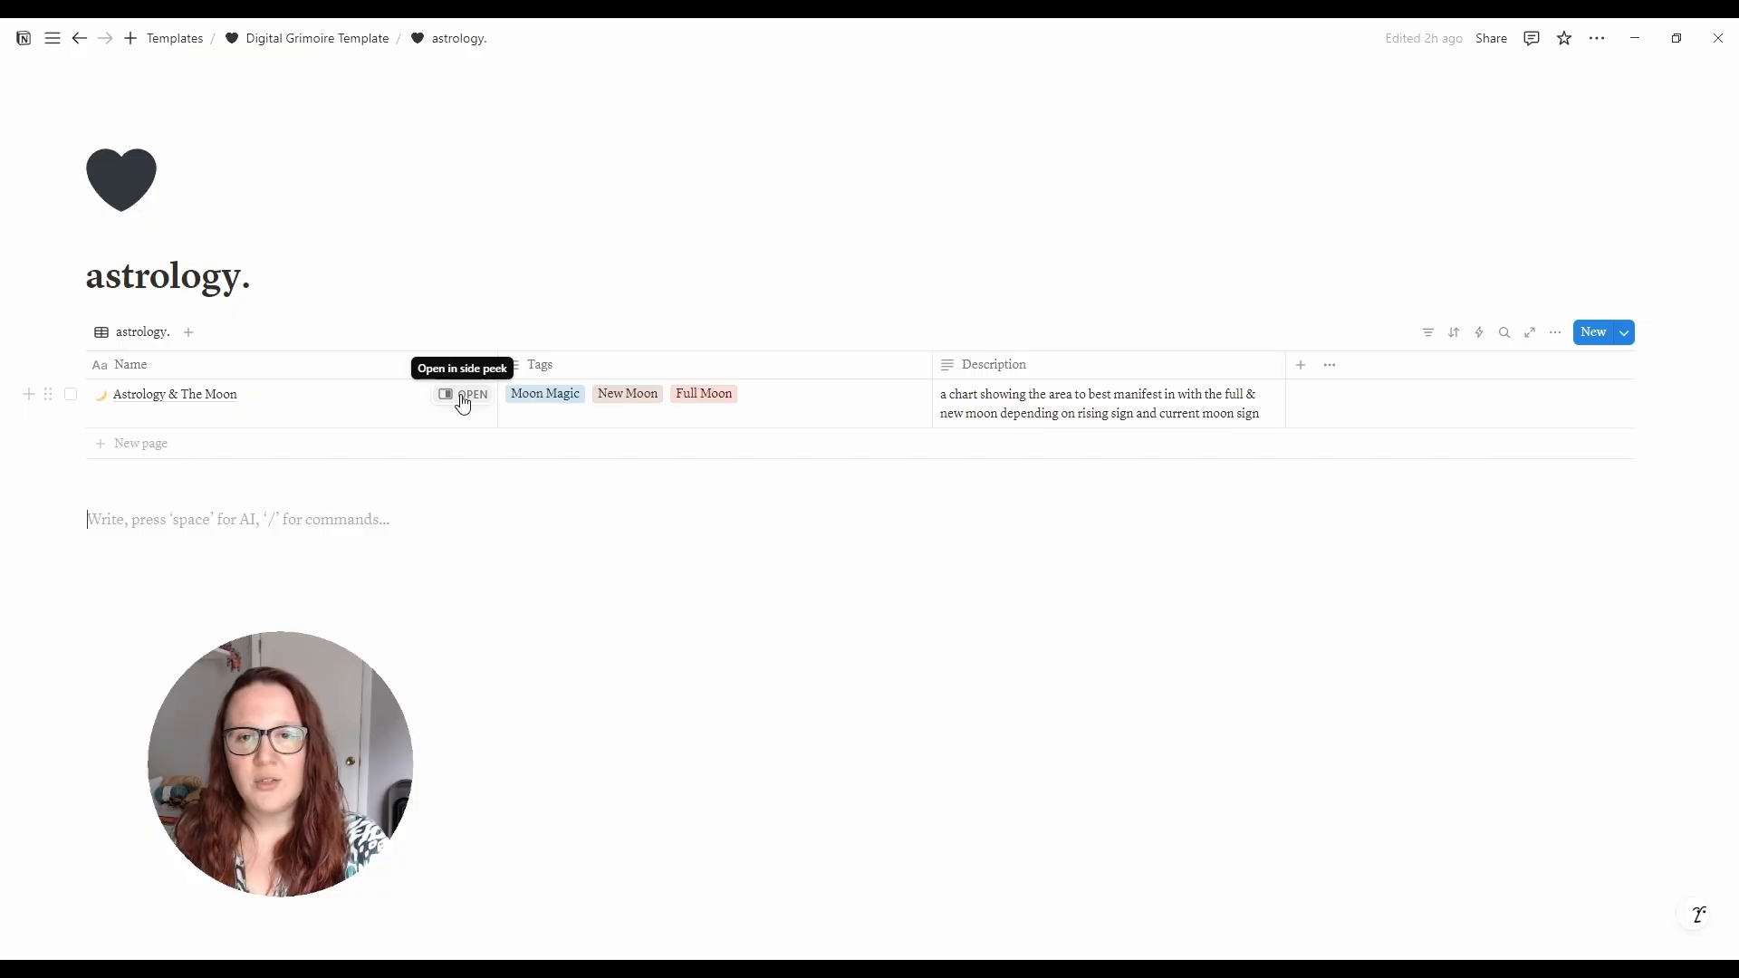
click(463, 398)
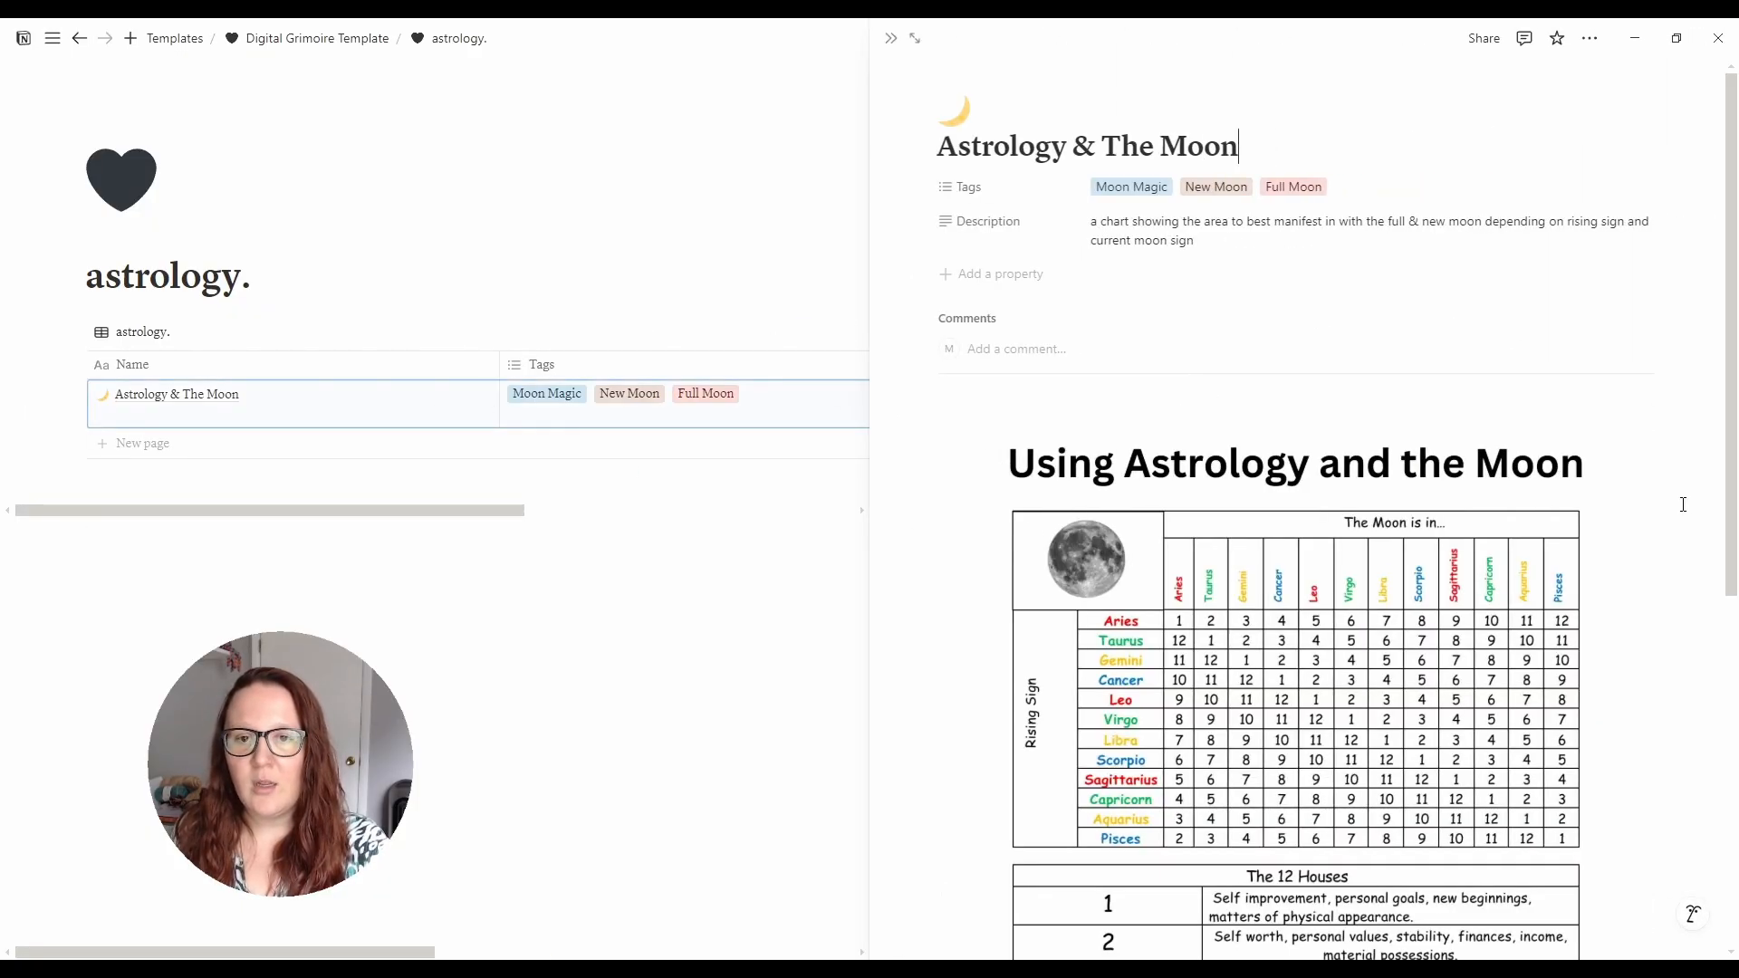
- Examine the entry's moon and rising sign chart, the 12 houses table and the tags and description, and close the entry
scroll(1683, 505, down, 5)
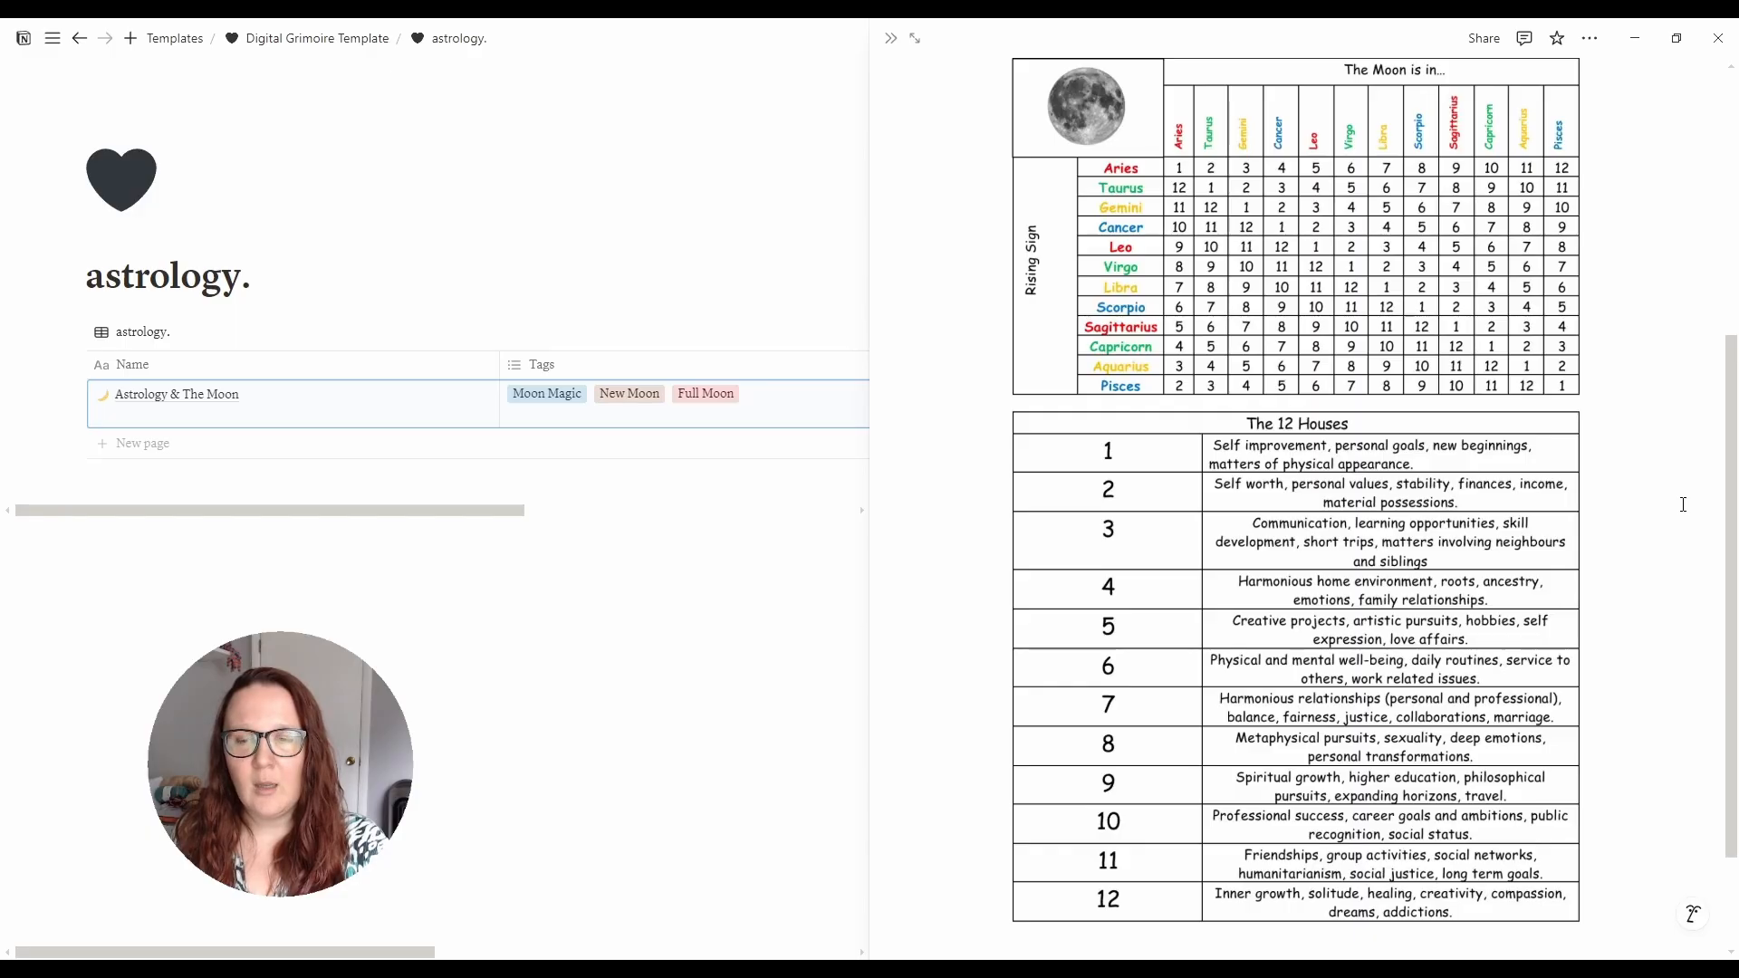
scroll(1683, 505, up, 3)
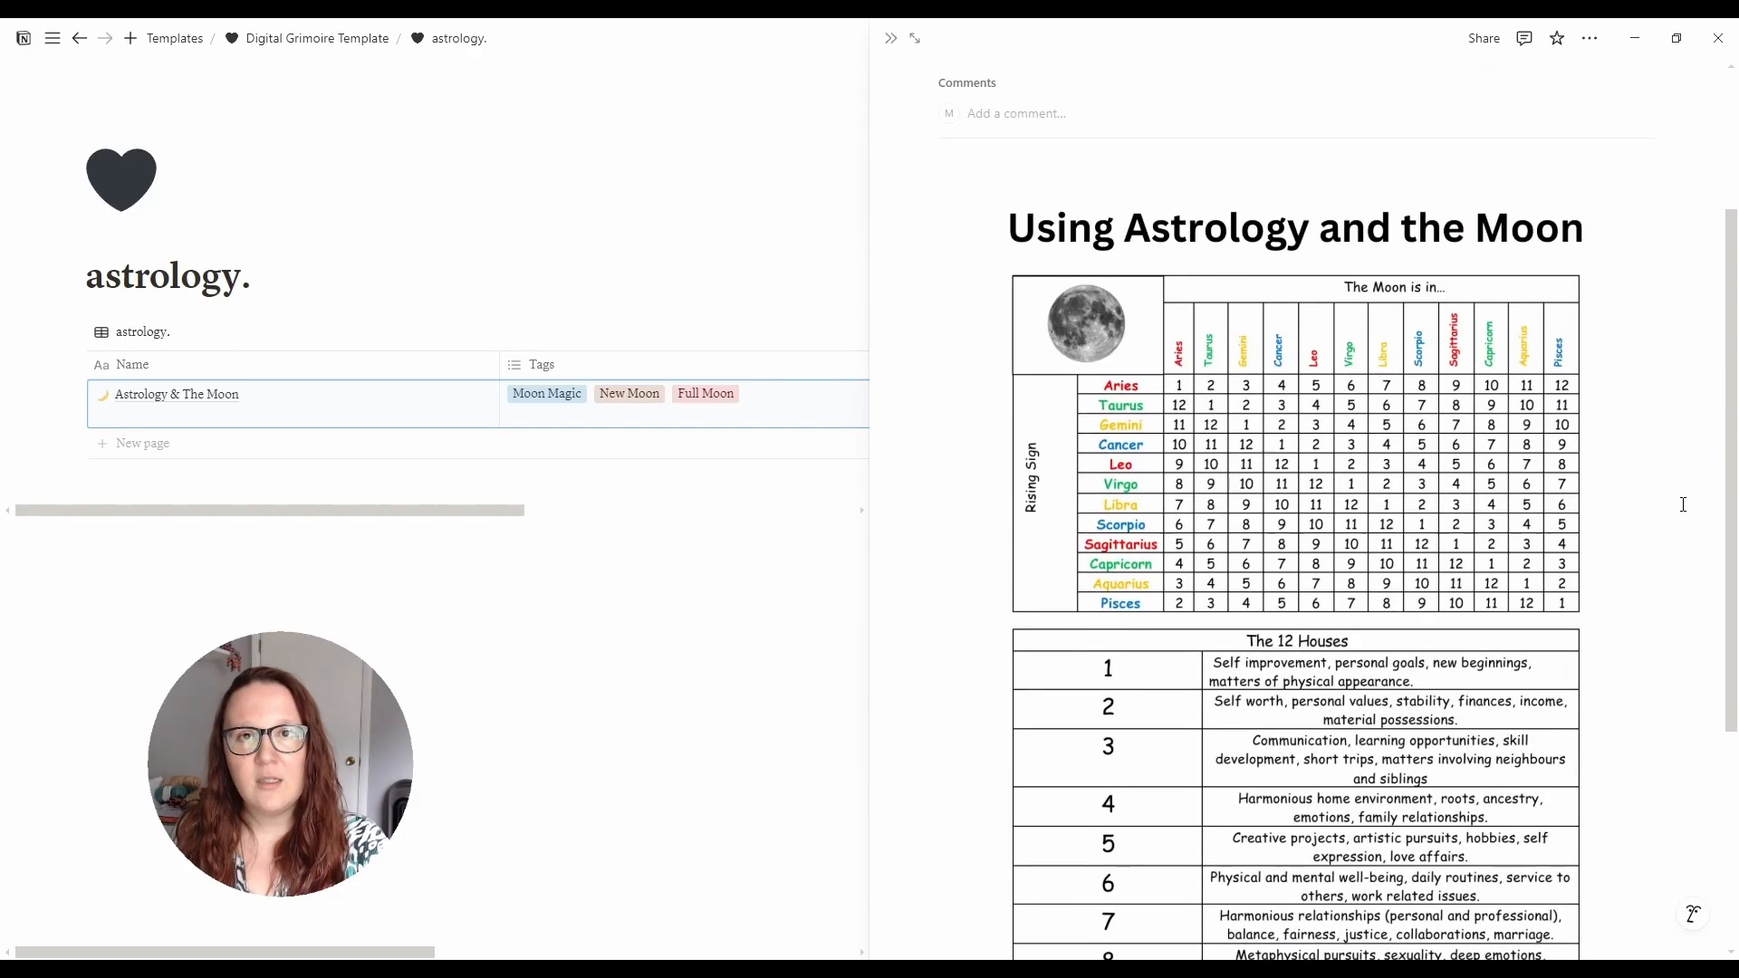
scroll(1683, 504, up, 3)
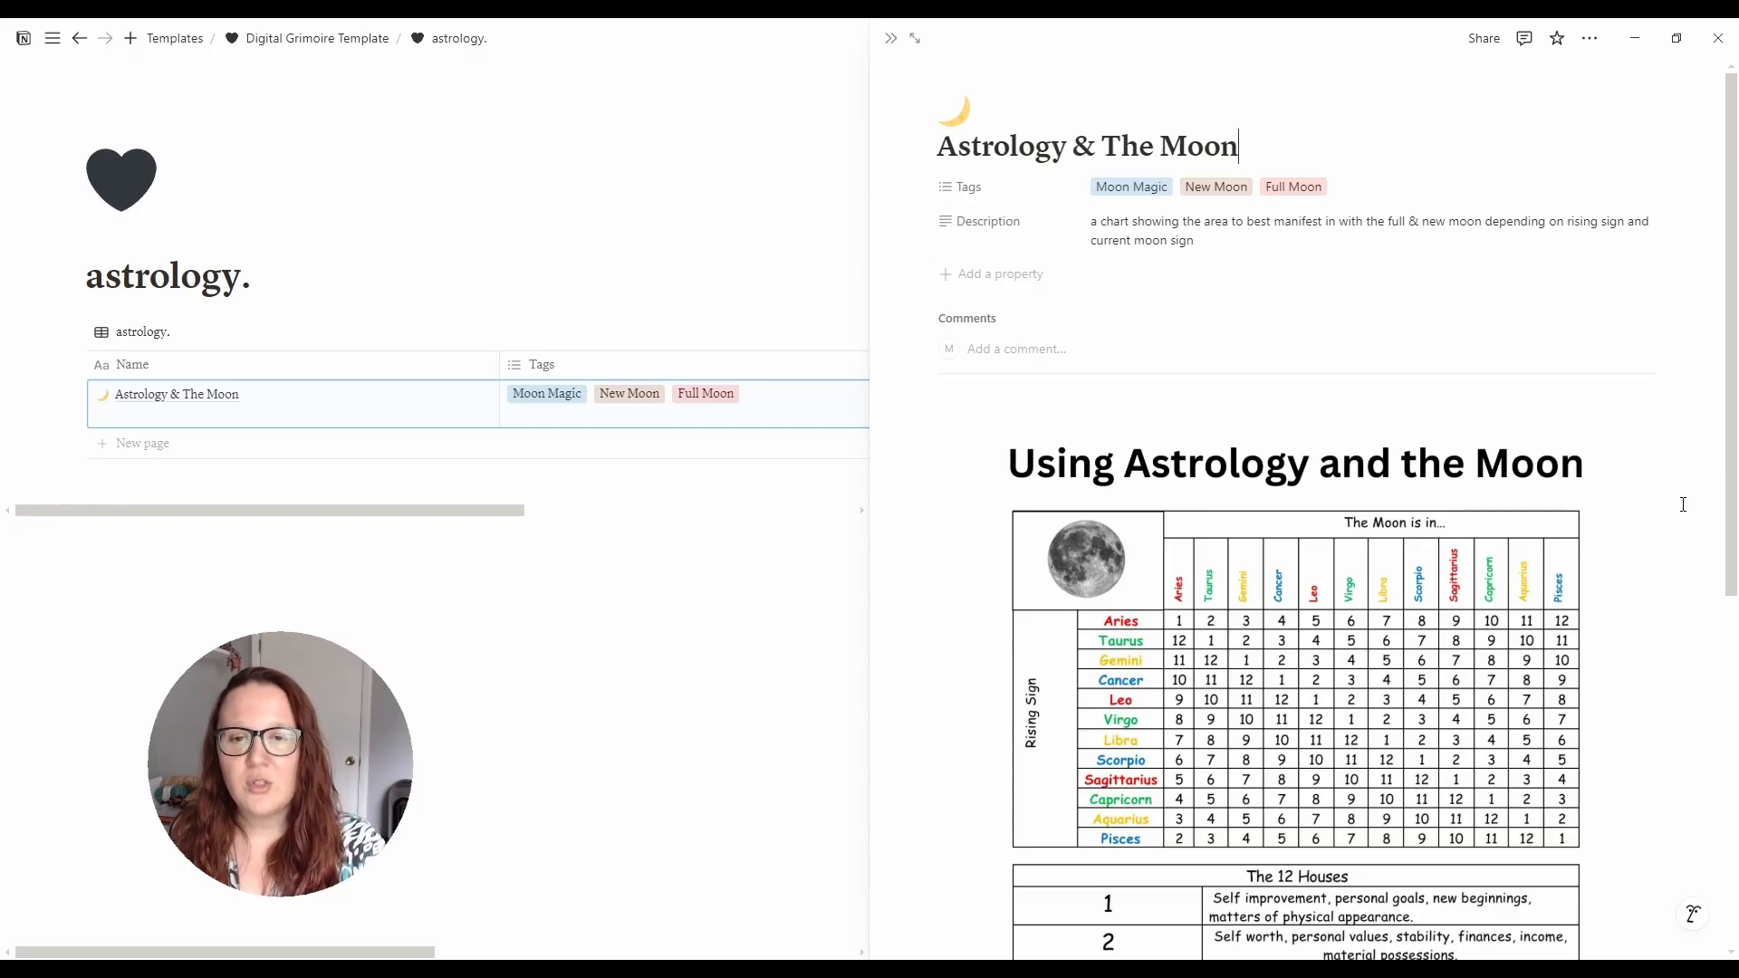
scroll(1683, 504, down, 3)
scroll(1683, 505, up, 3)
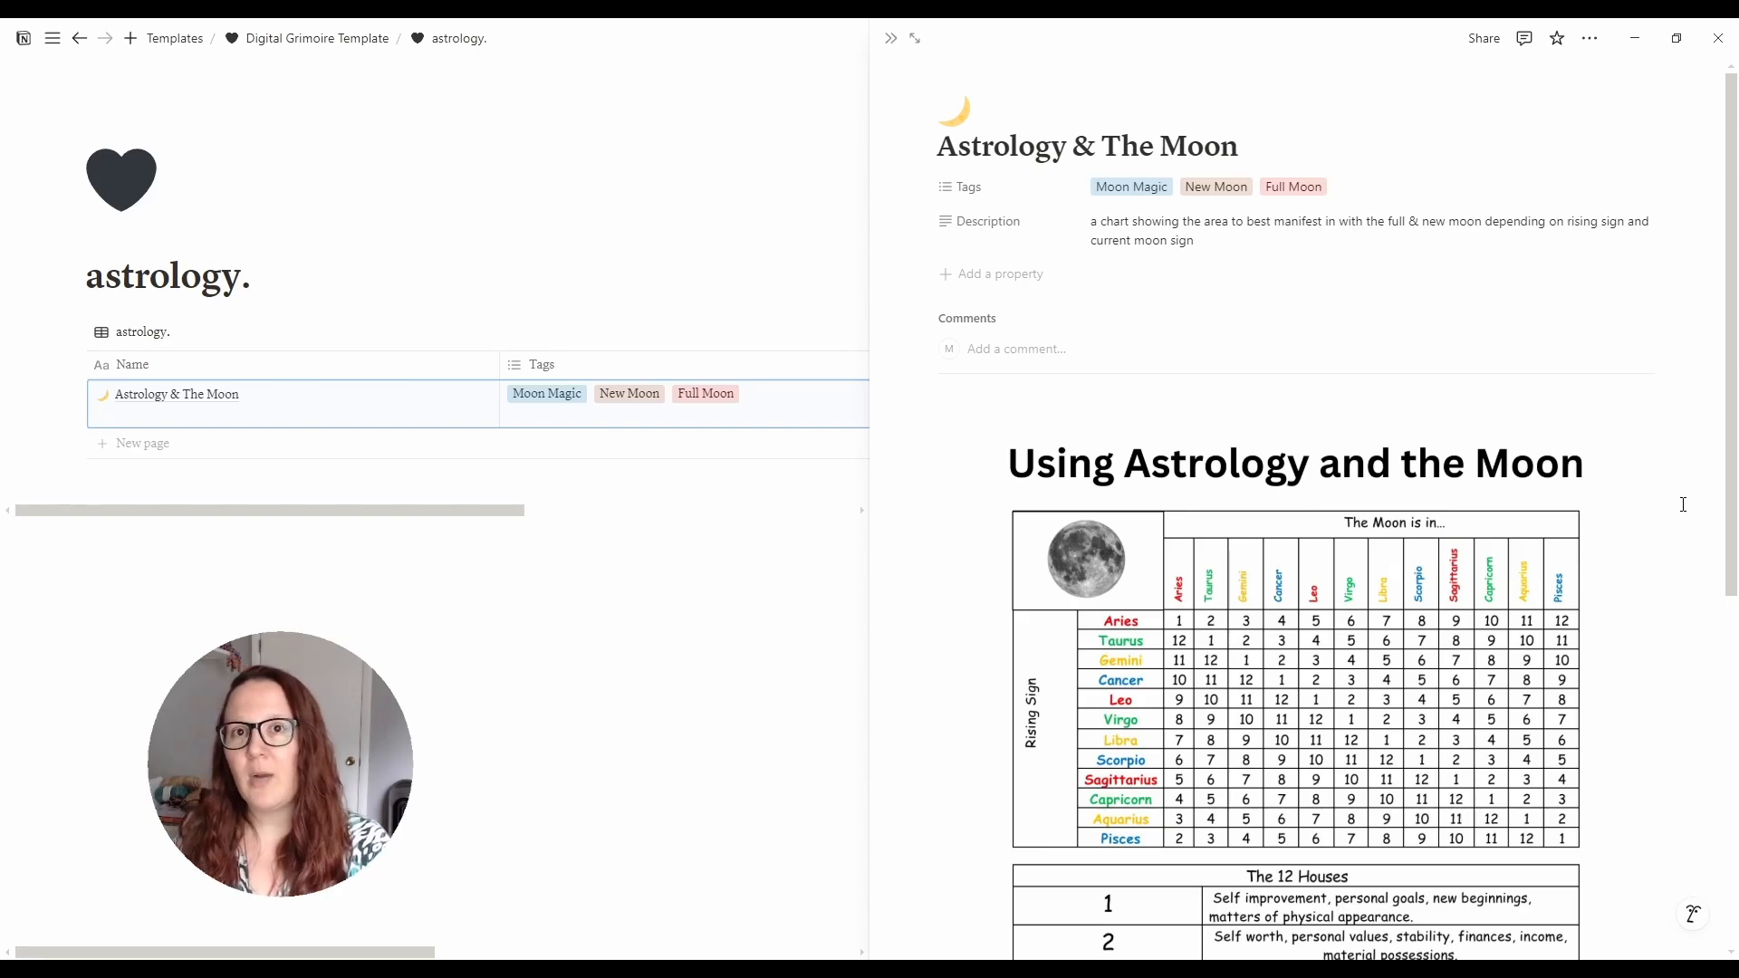
scroll(1683, 505, down, 4)
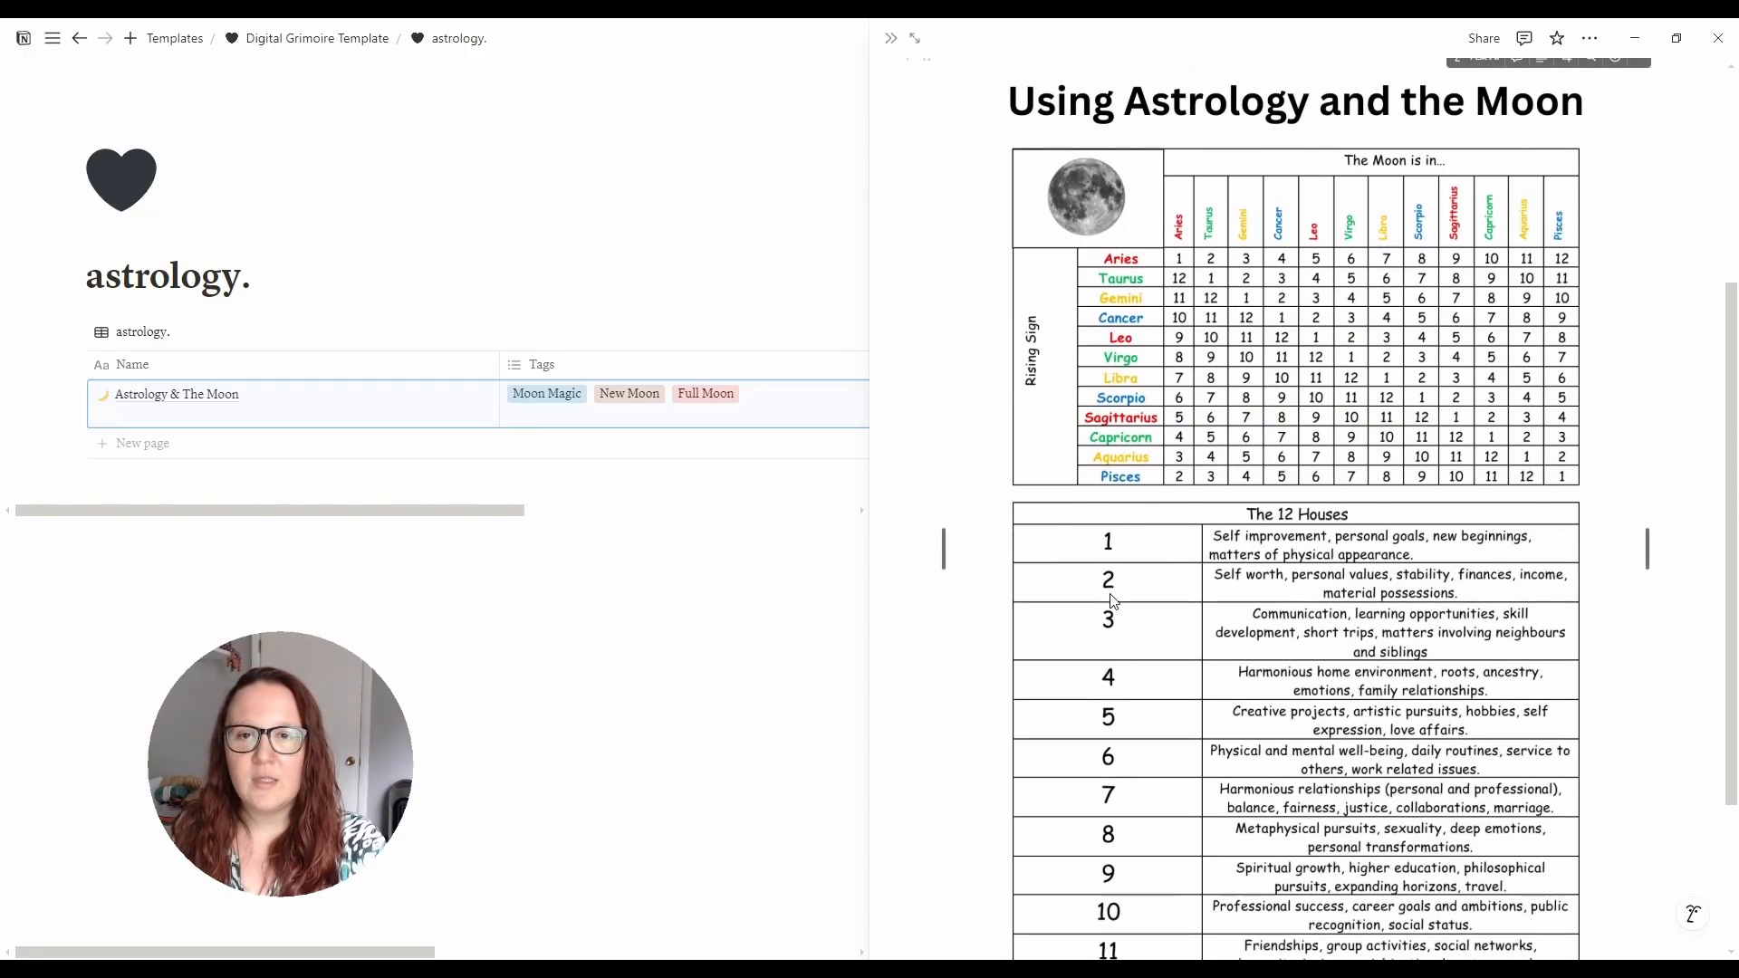
click(640, 593)
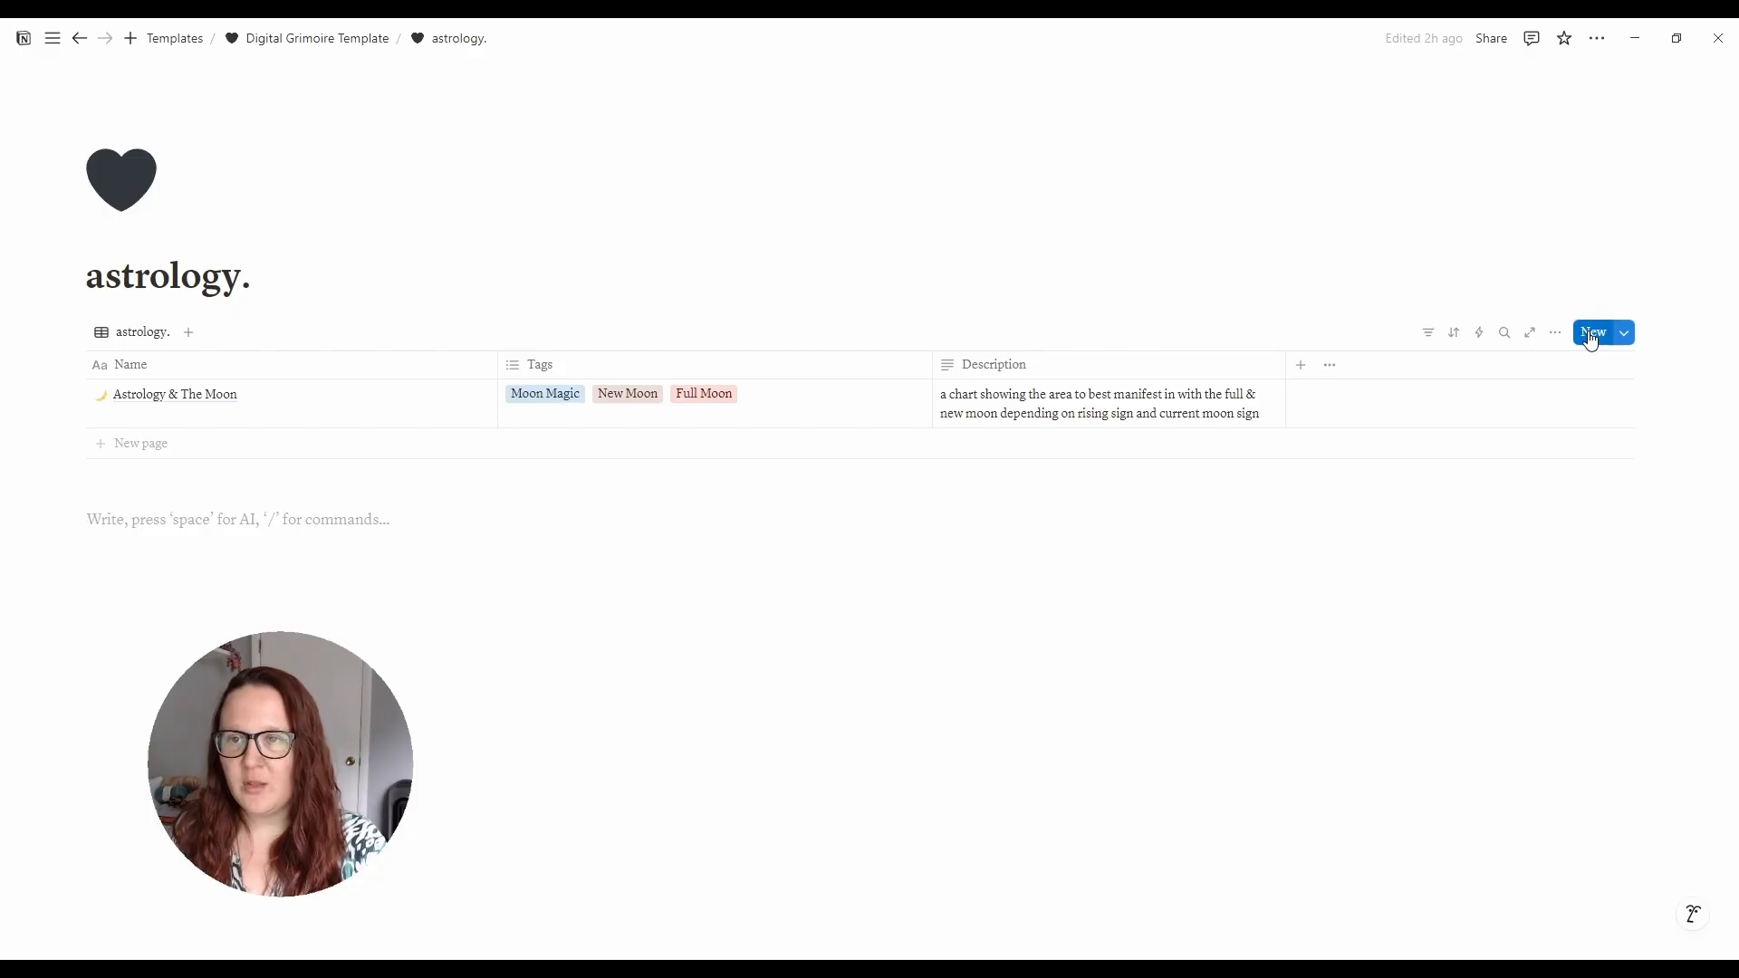
- Add a blank new page to the astrology table, close it, and return to the Digital Grimoire Template page
click(1591, 333)
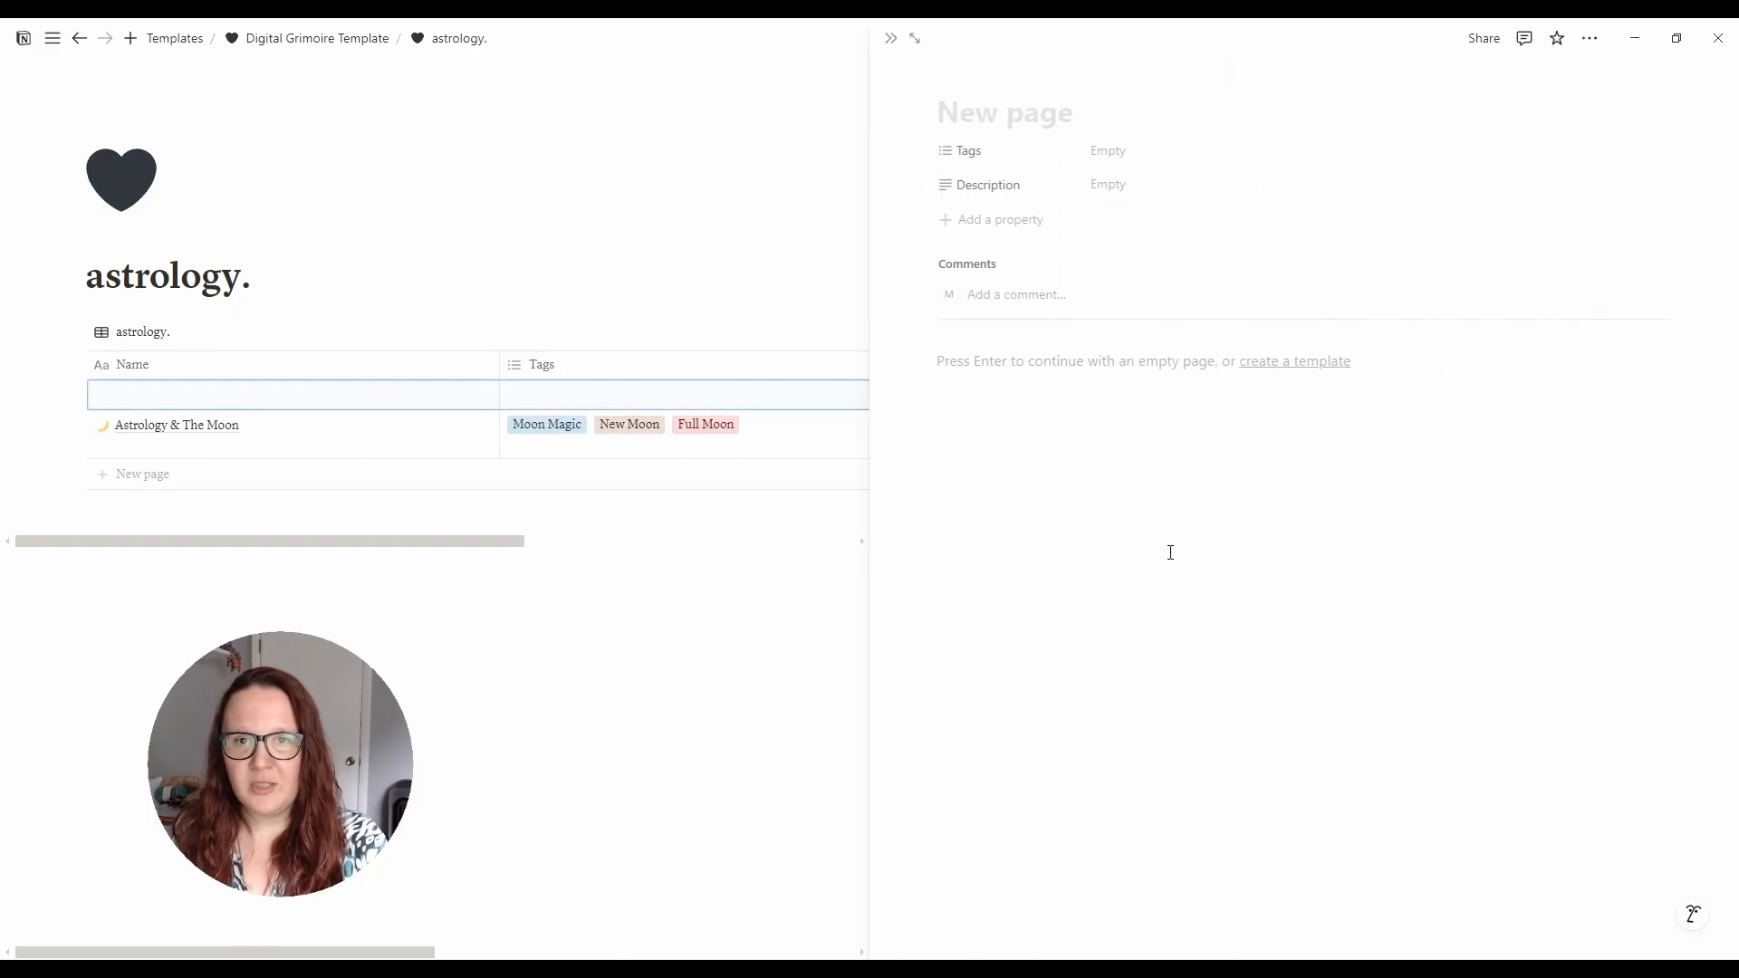
click(644, 604)
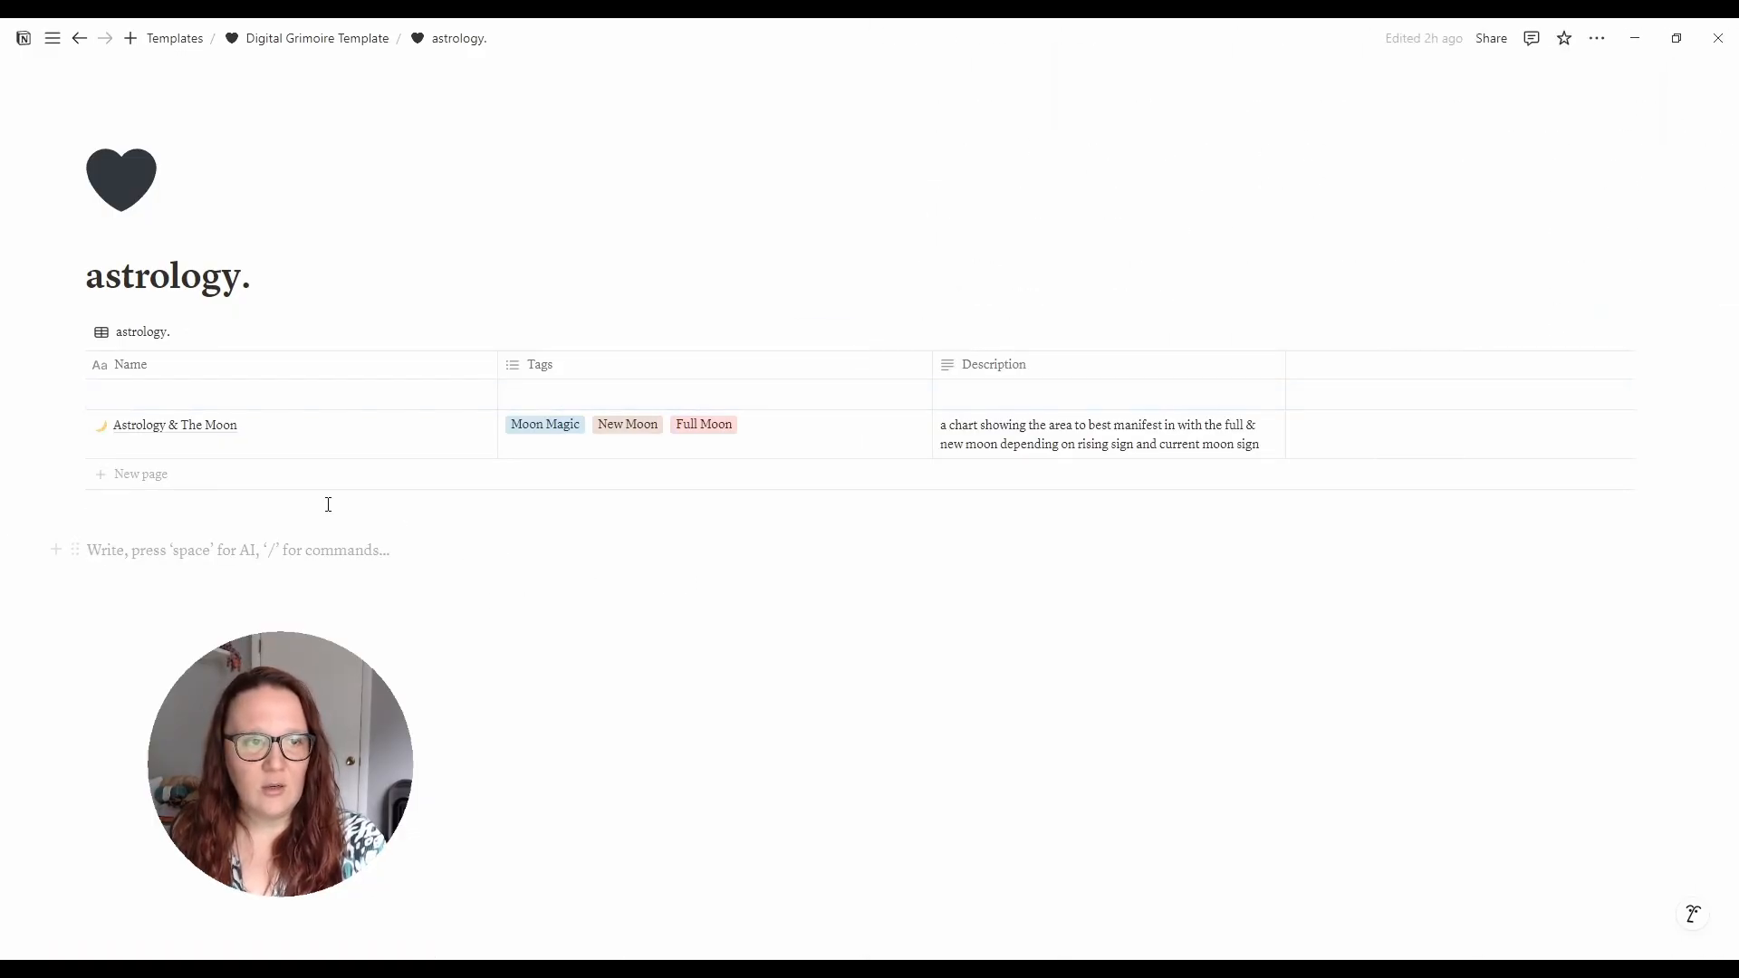
click(317, 38)
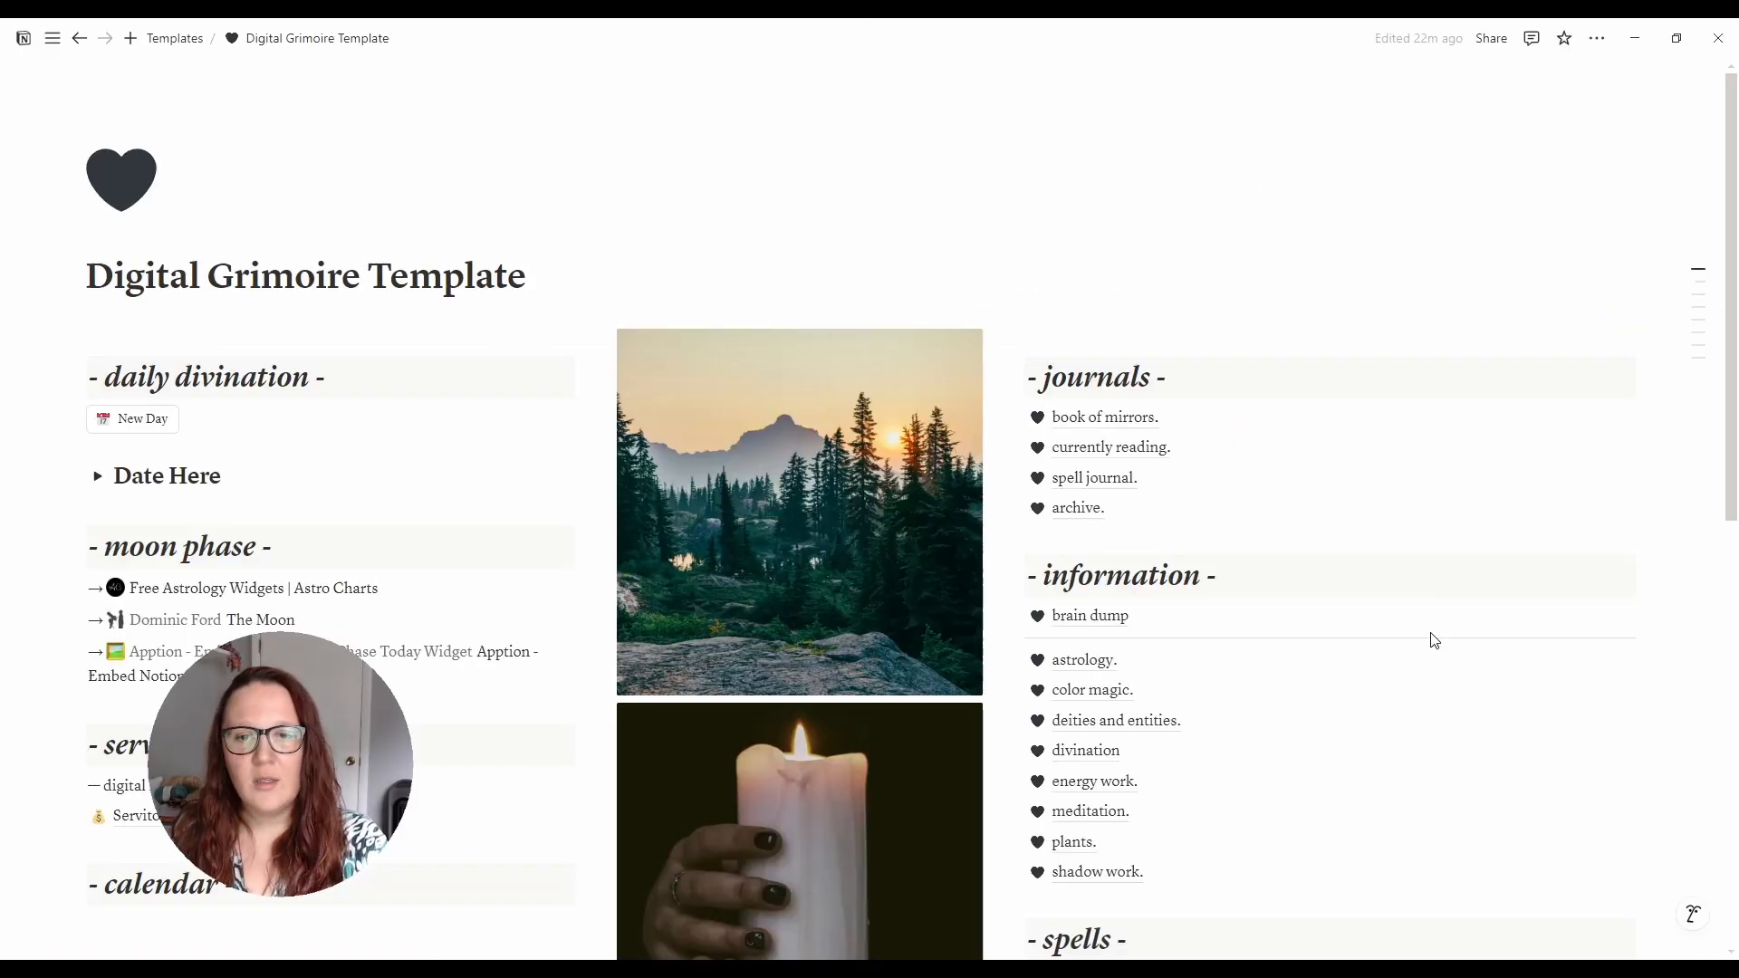
- Open the color magic page and add a Pink entry with the new correspondence tags Self Love and Friendship
click(1103, 698)
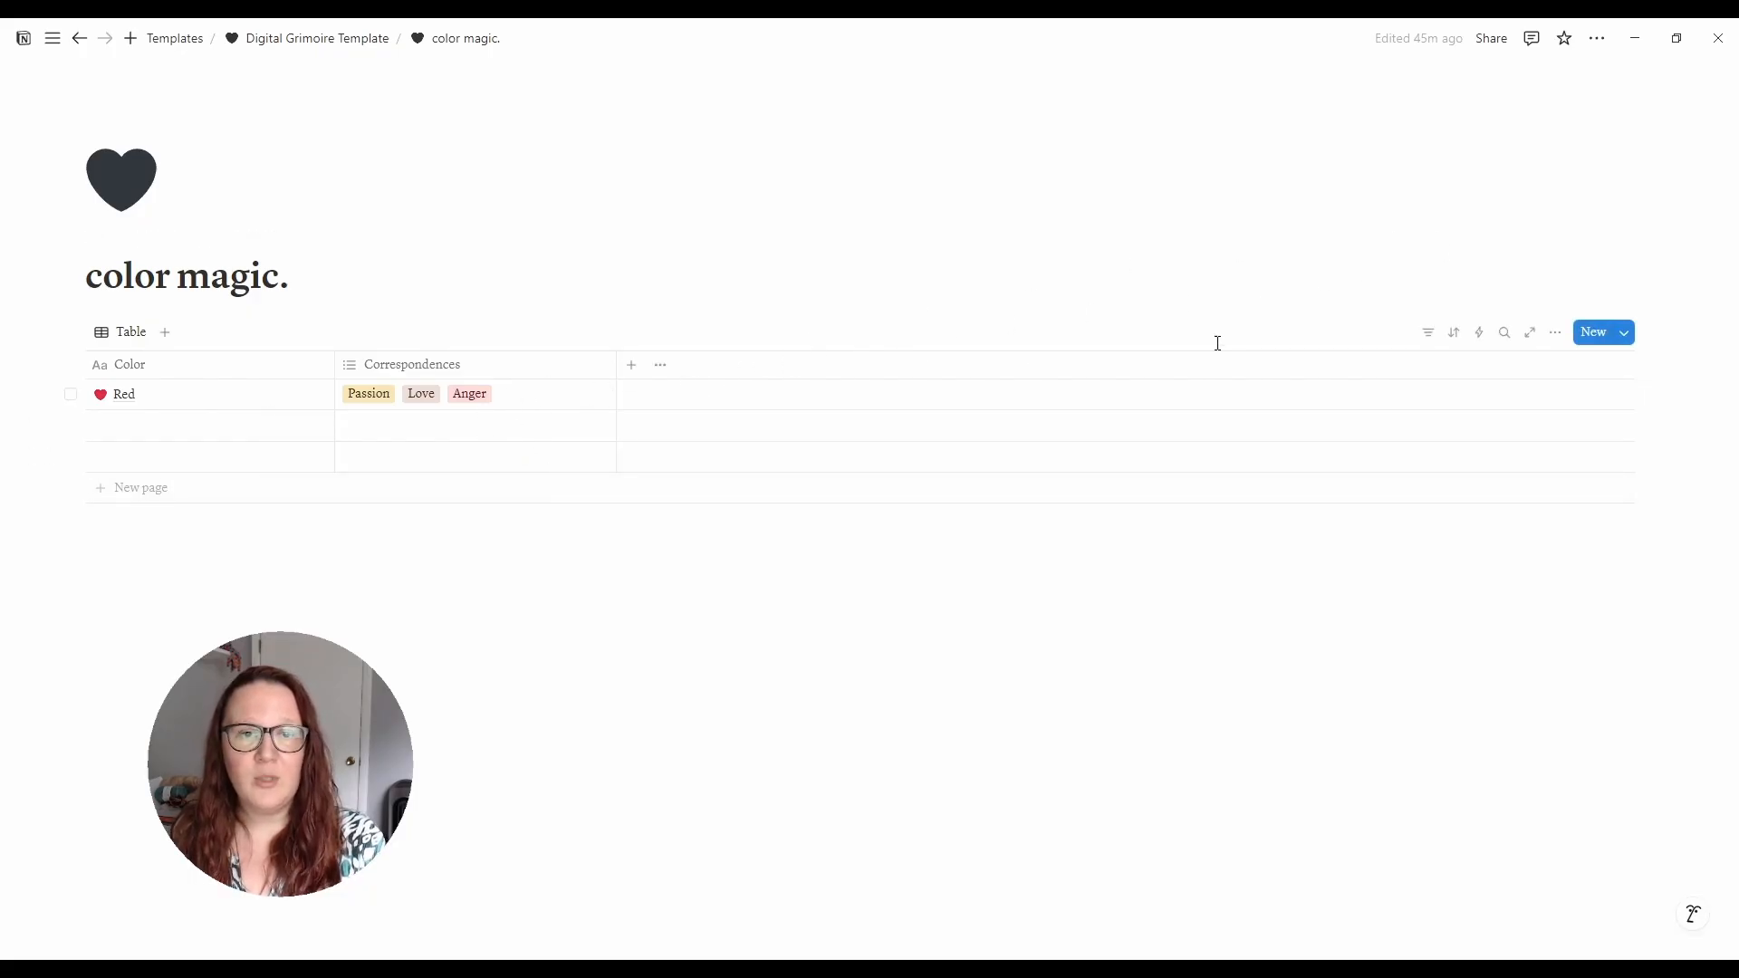
click(155, 428)
text(Pink)
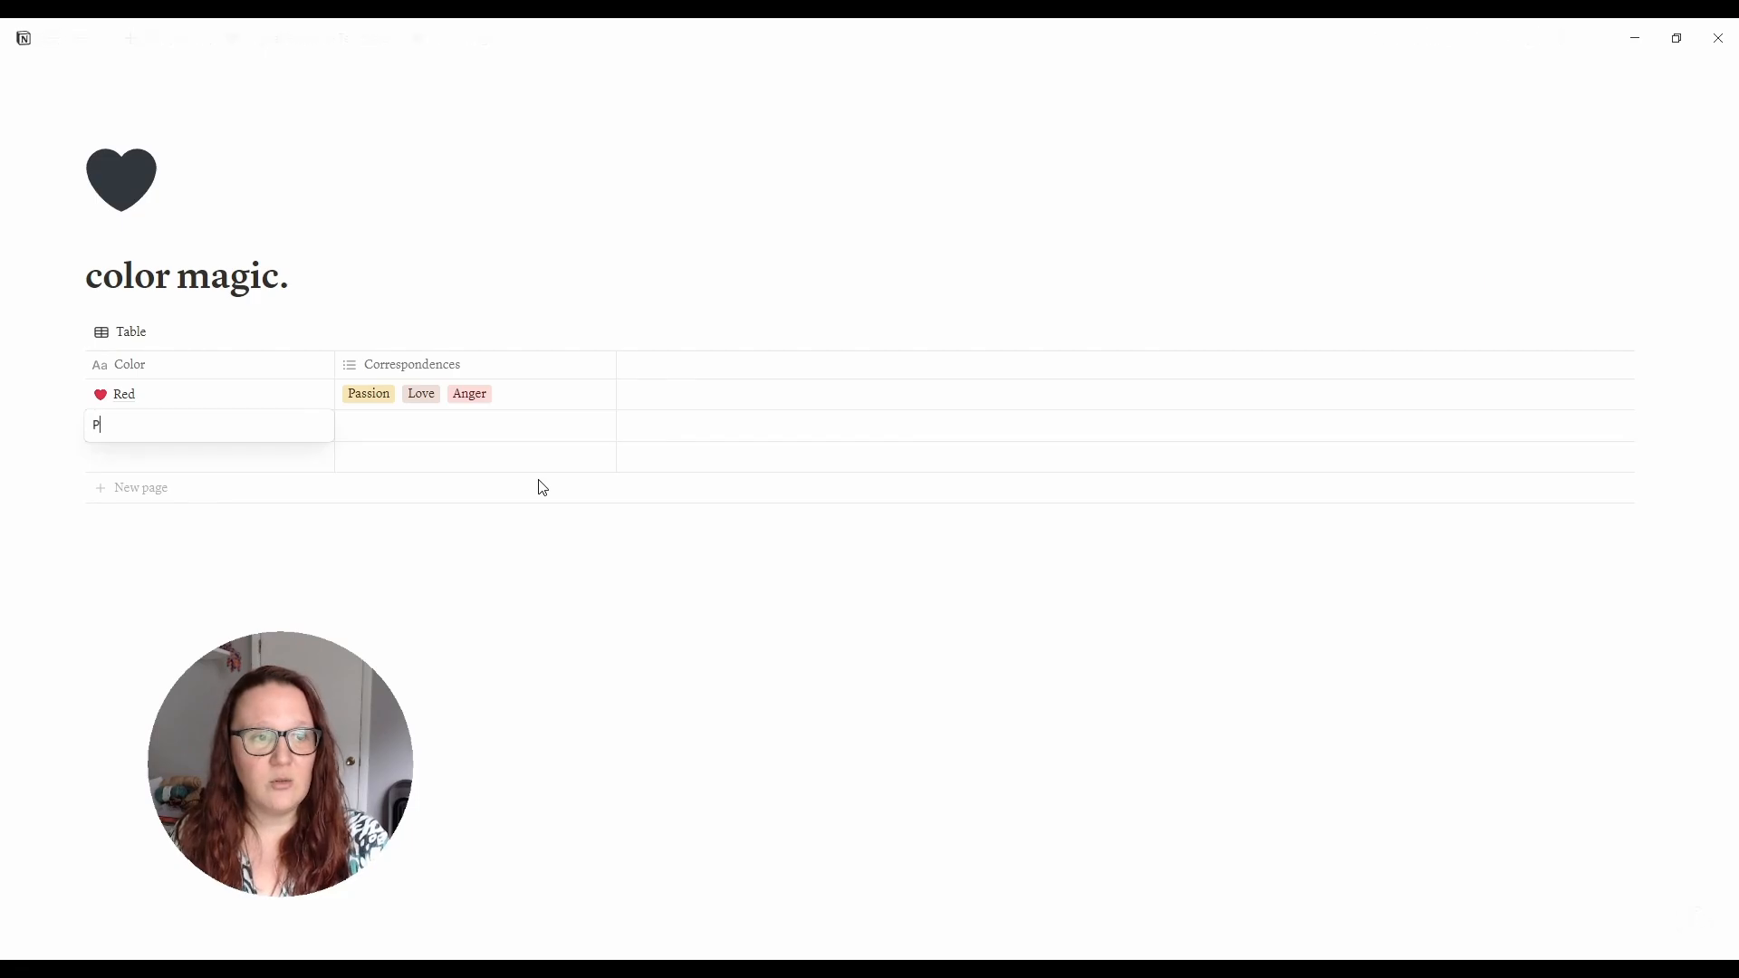
key(Tab)
text(Self Love)
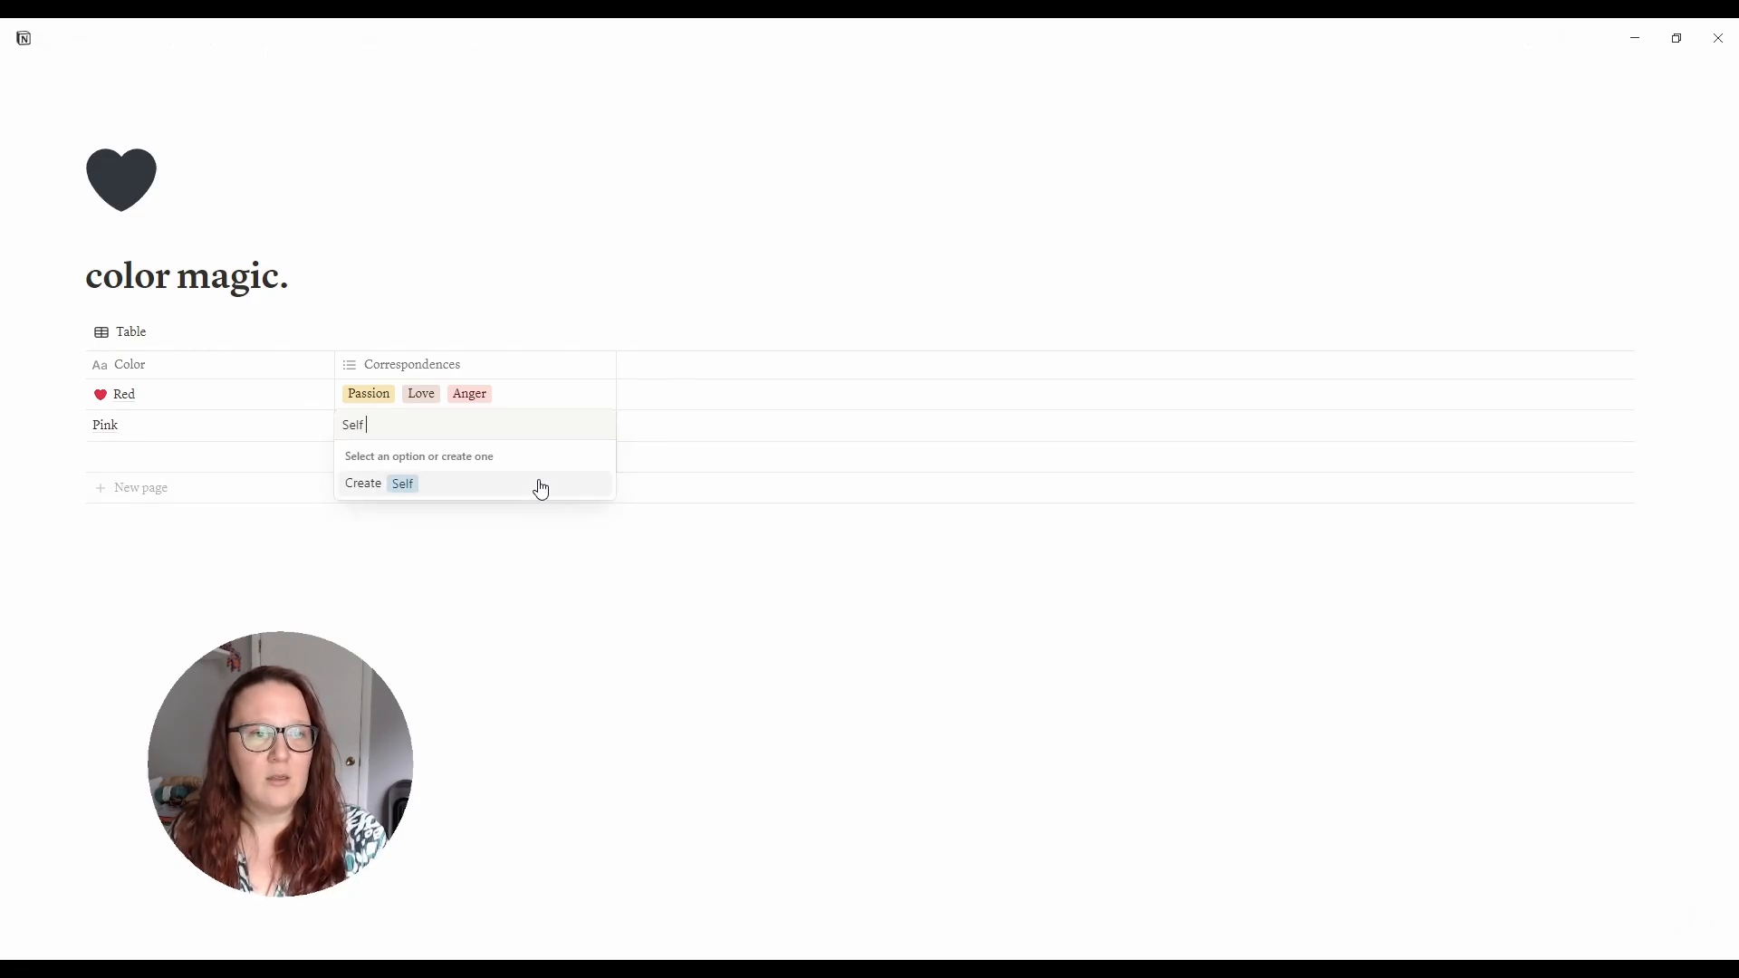
key(Return)
text(S)
key(BackSpace)
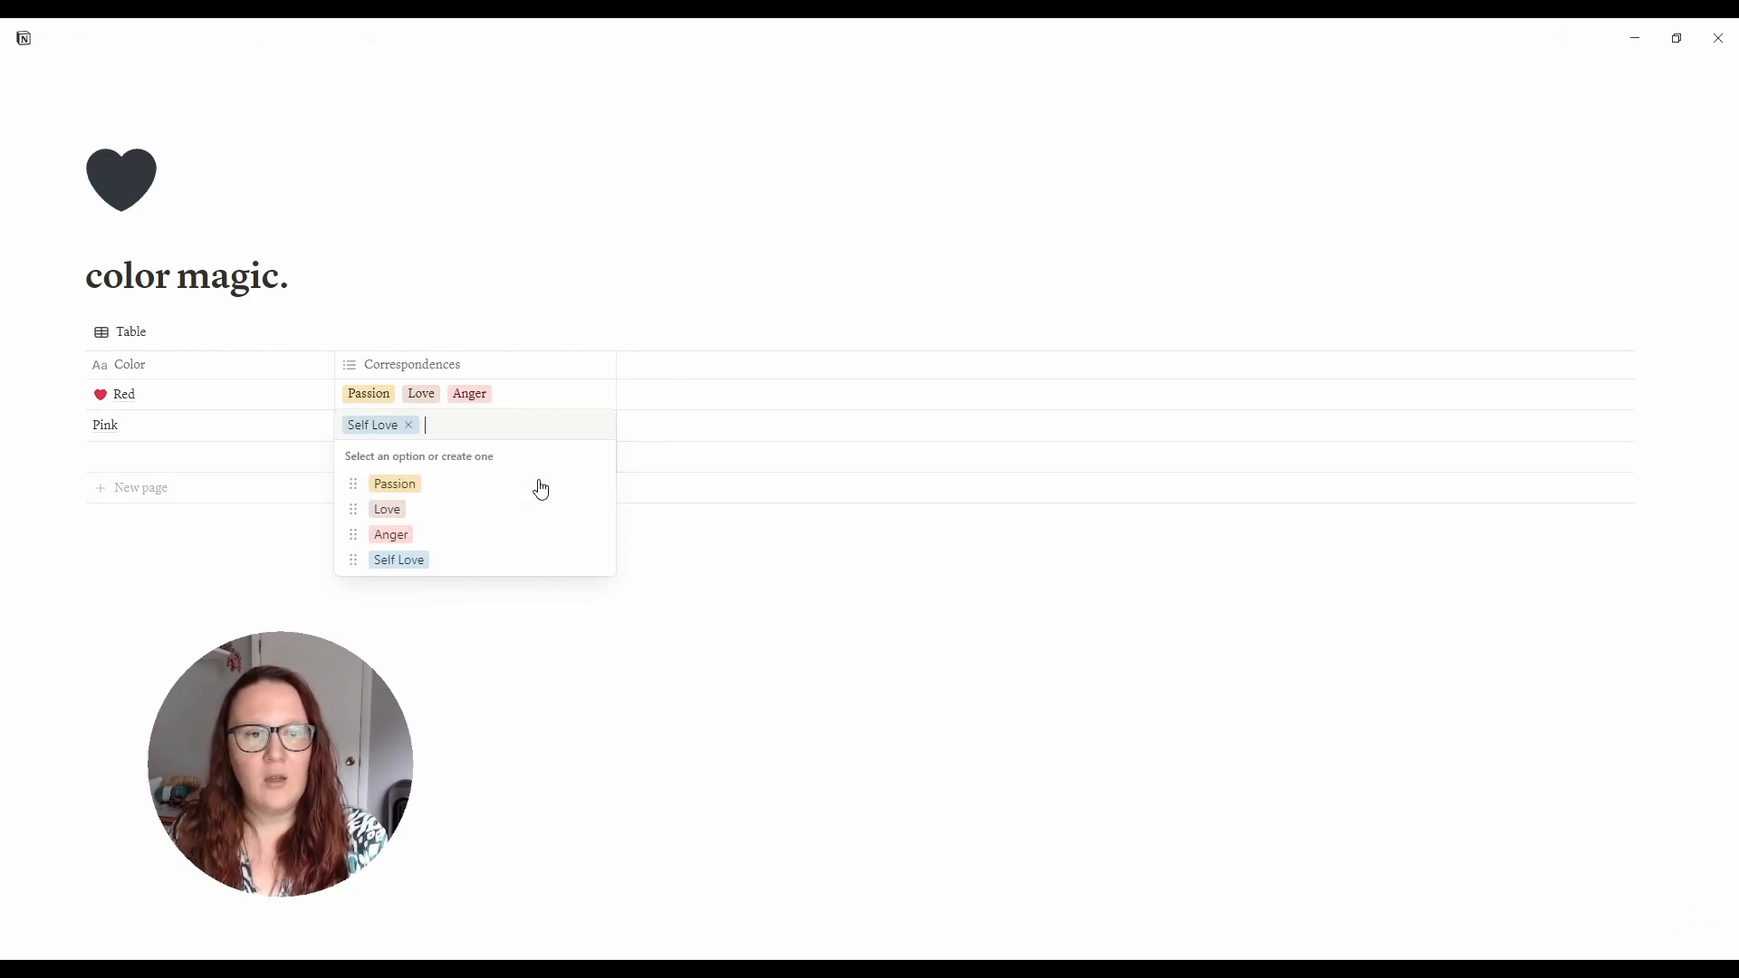
text(Friendship)
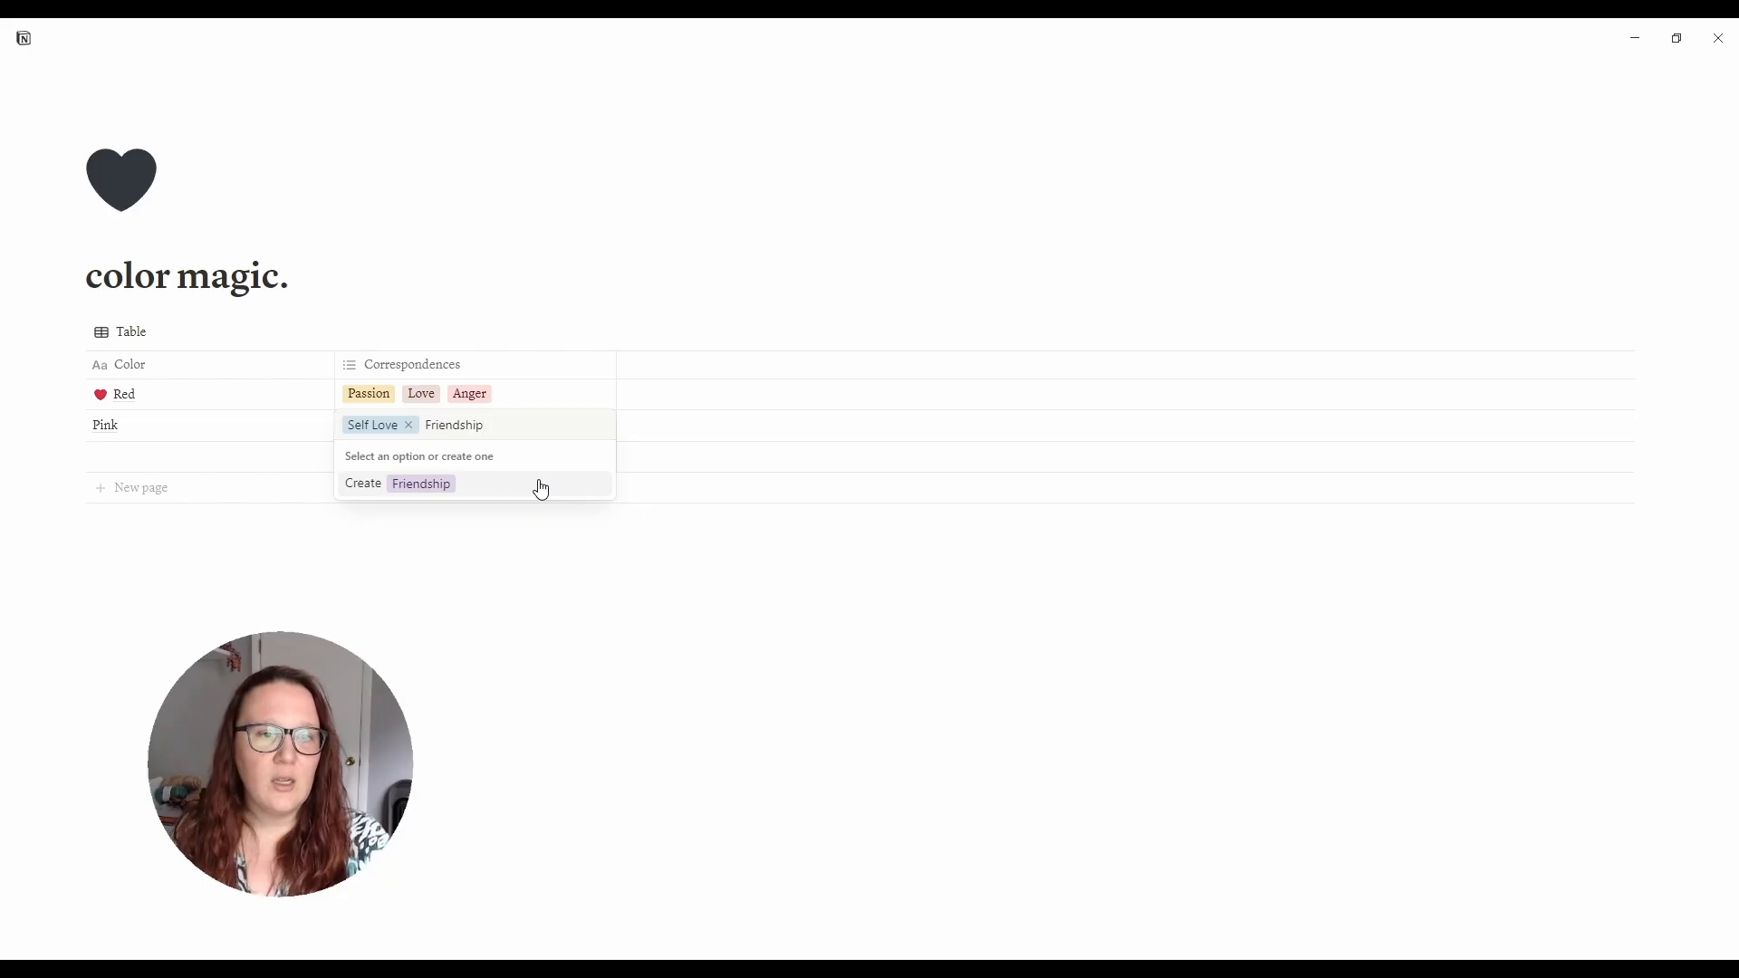
click(541, 487)
key(Escape)
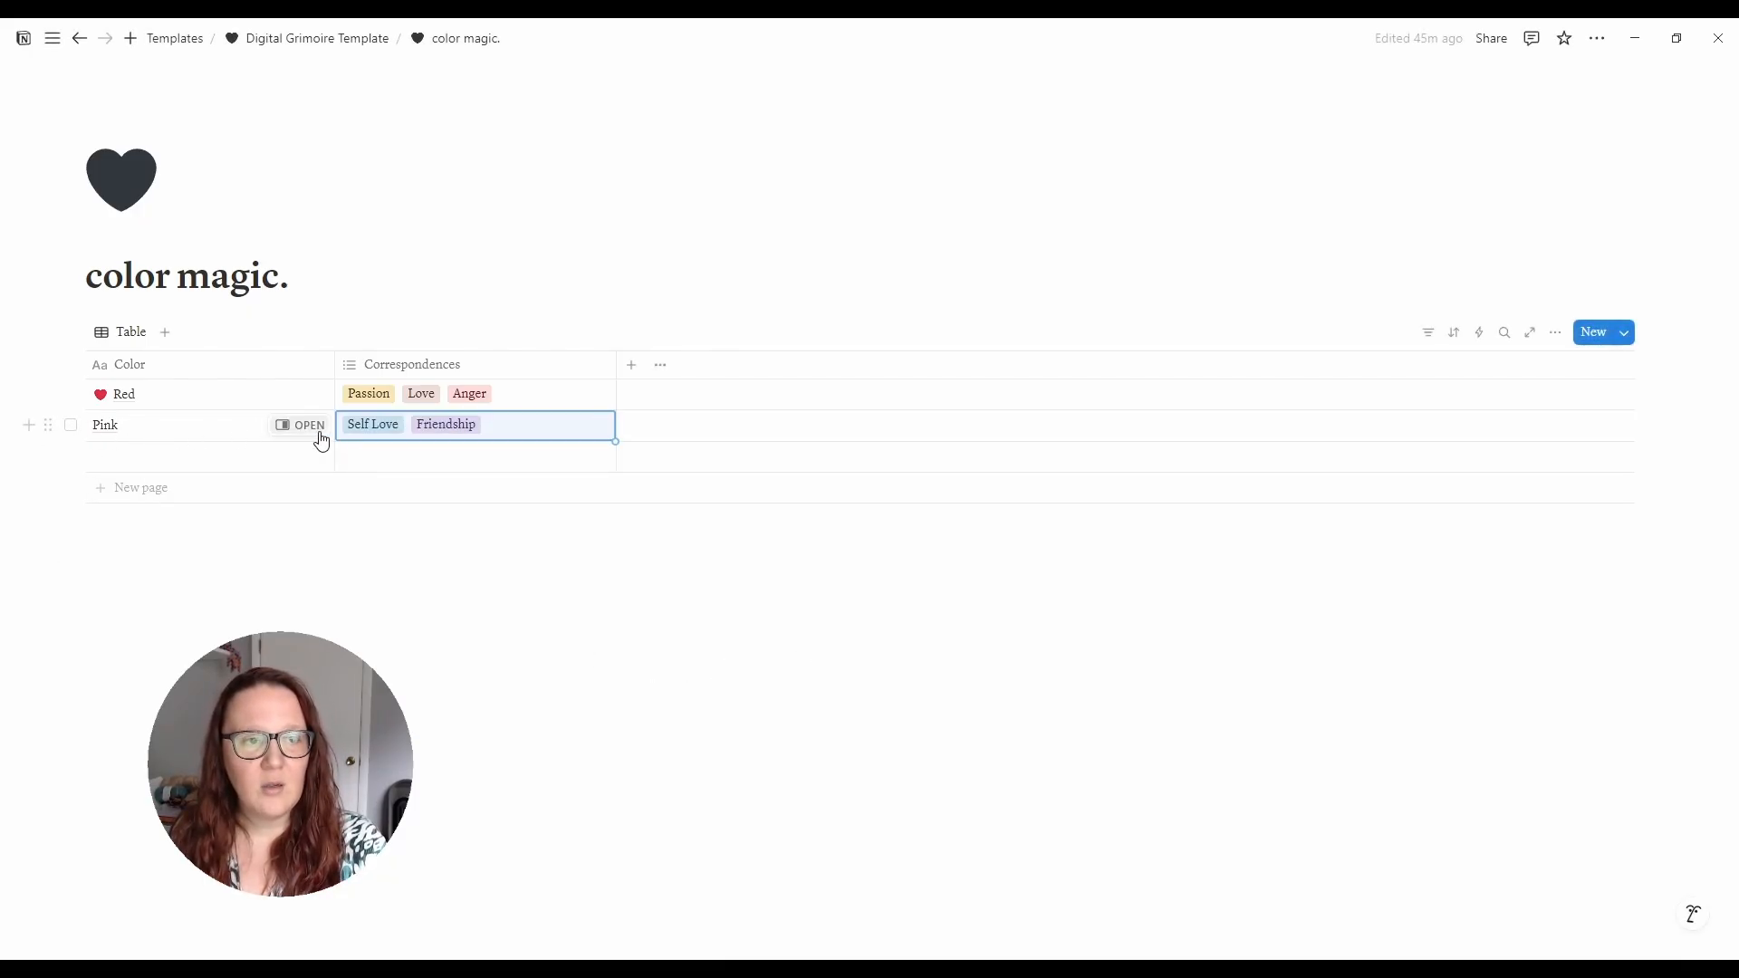
- Give the Pink entry a pink heart emoji as its icon, close the entry, and return to the Digital Grimoire Template page
click(317, 427)
click(971, 74)
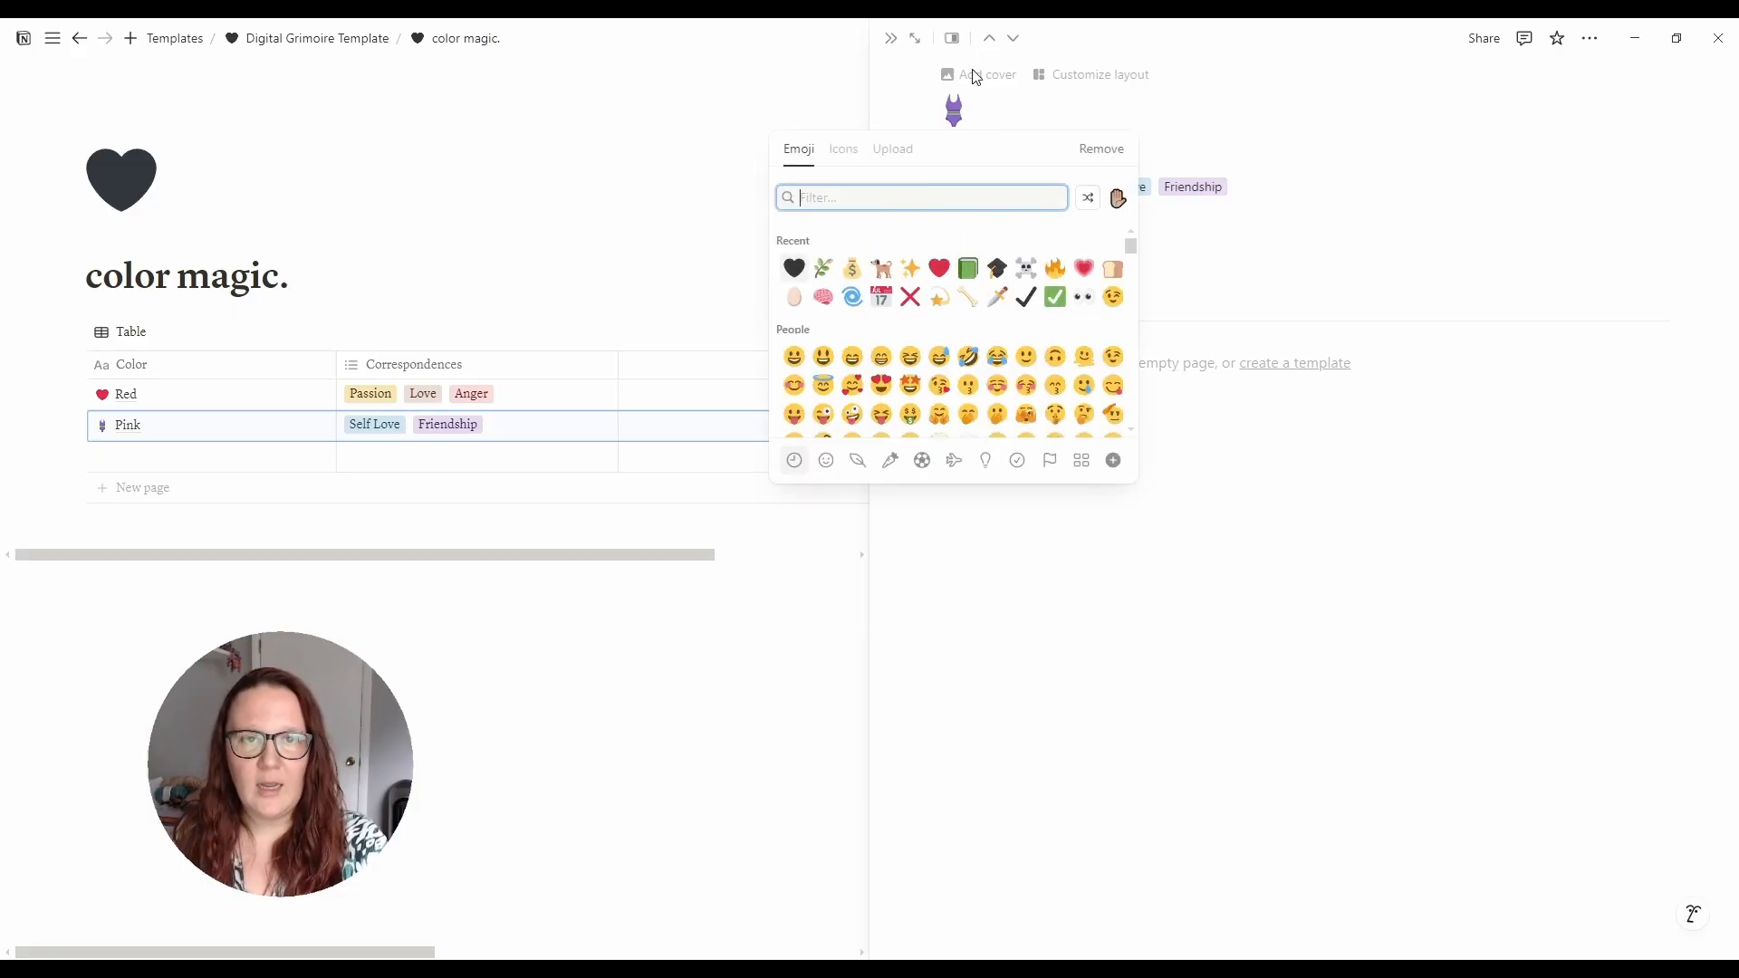
text(pink)
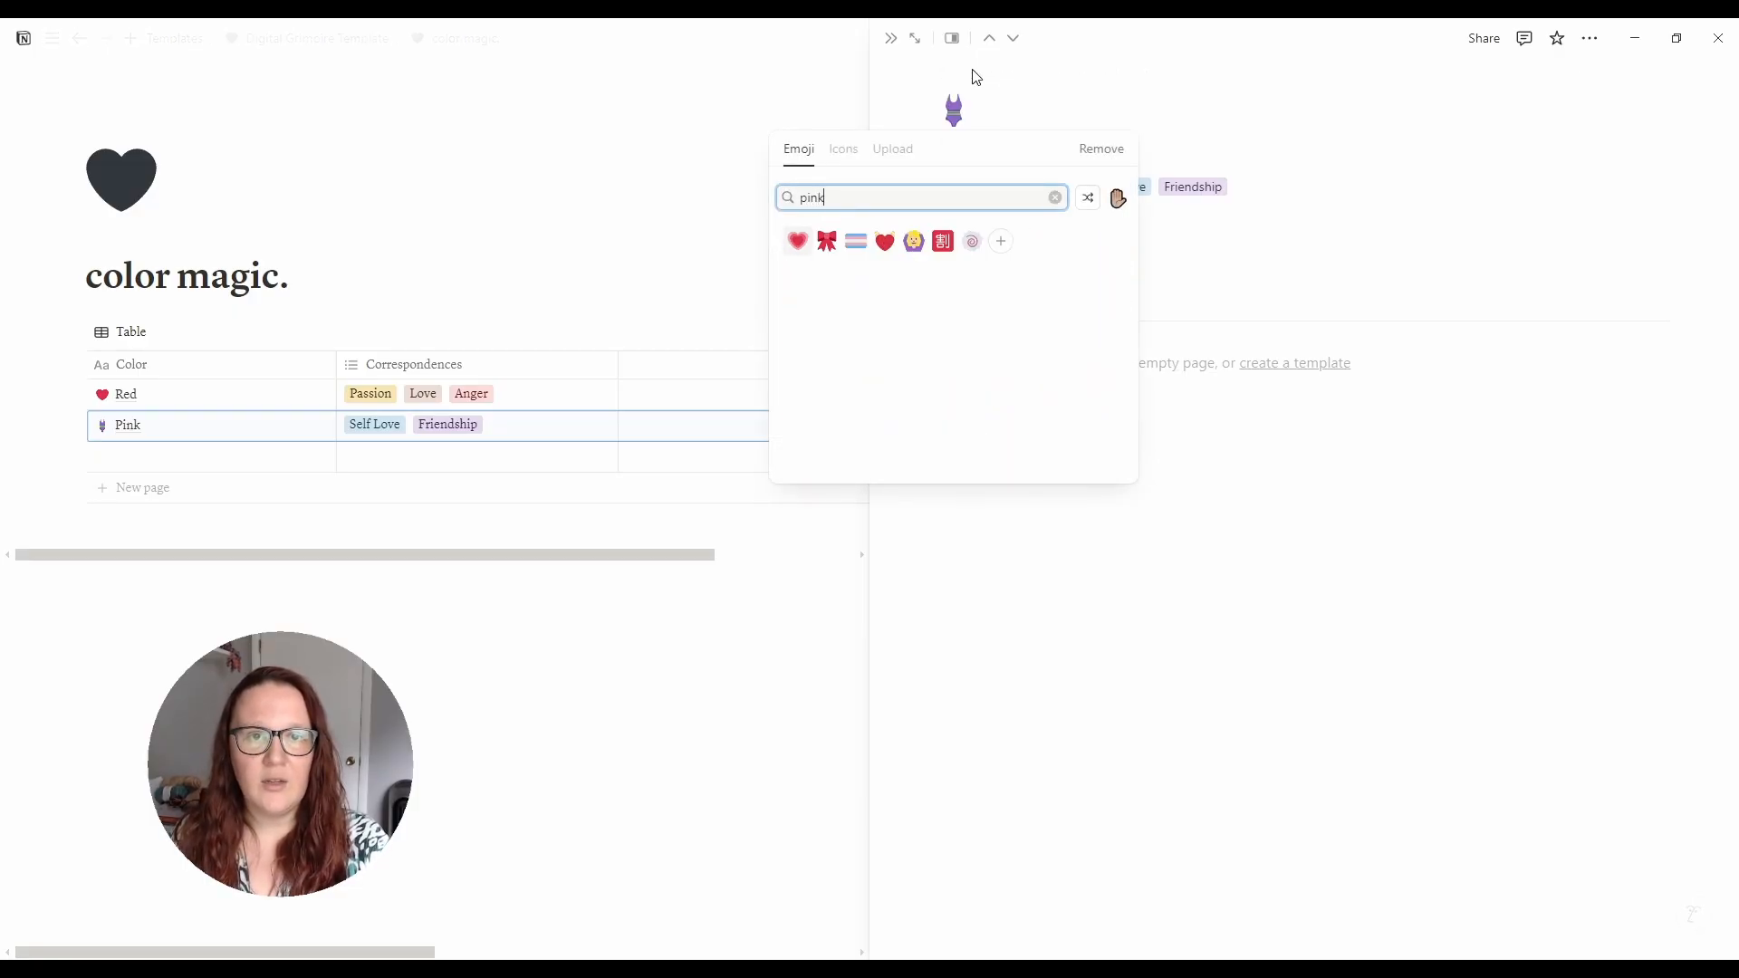
click(794, 250)
click(580, 720)
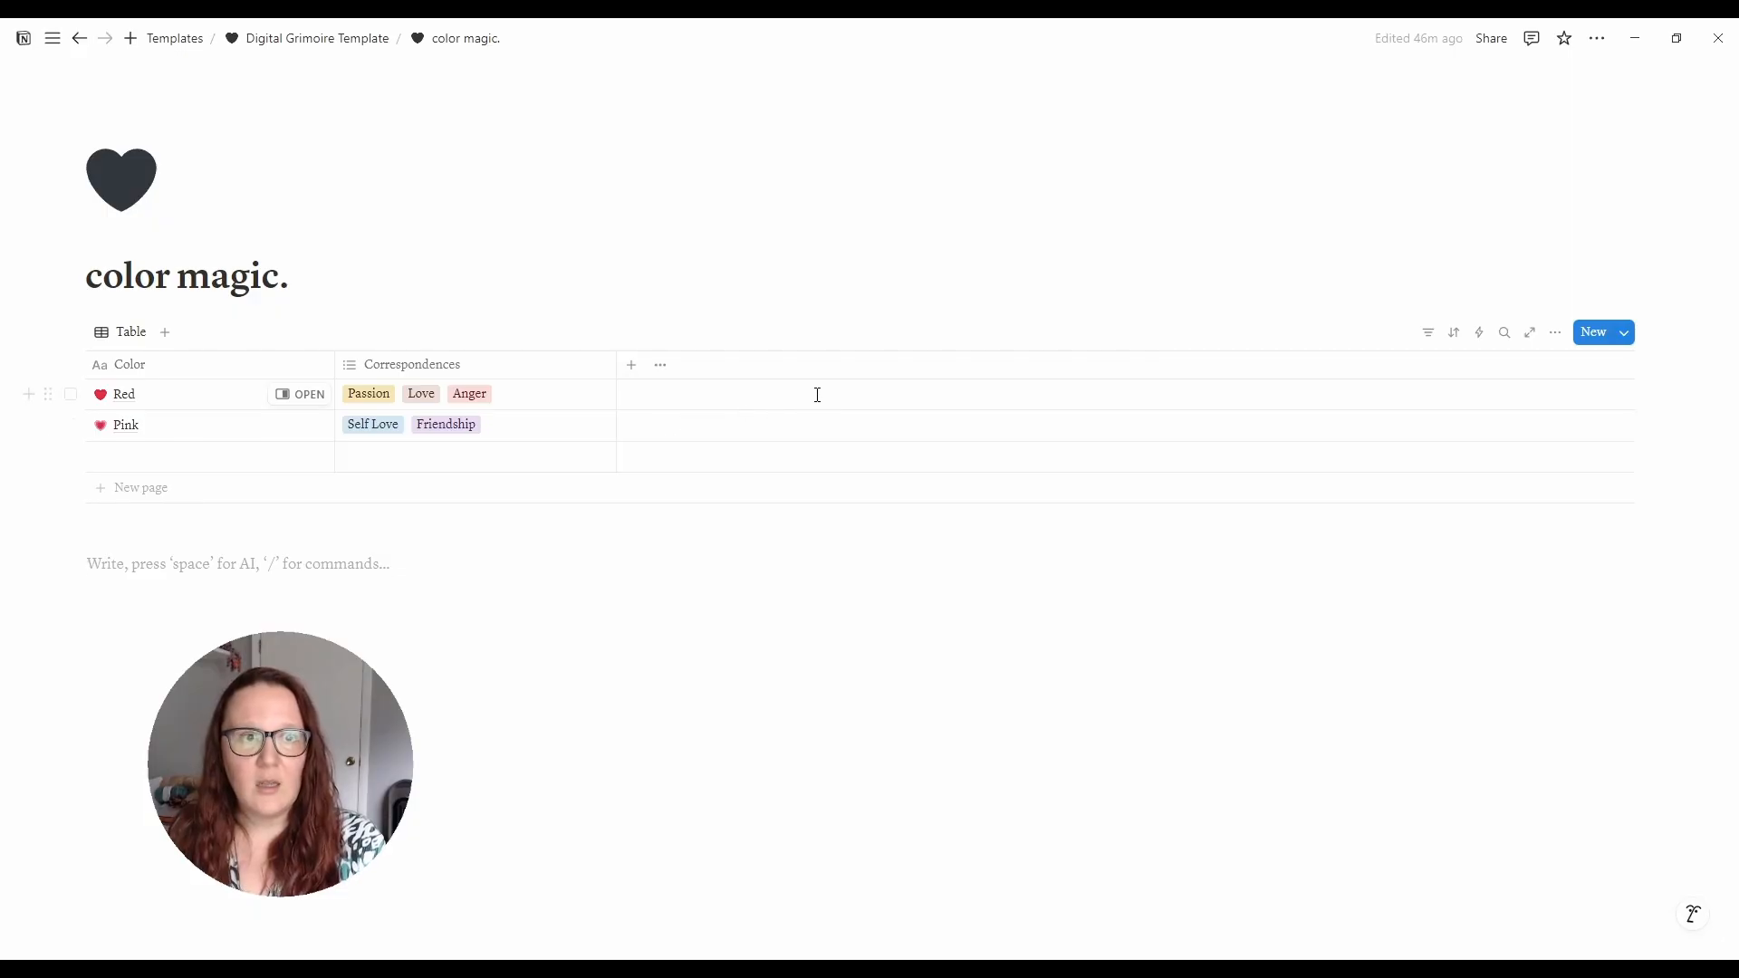
key(ctrl+[)
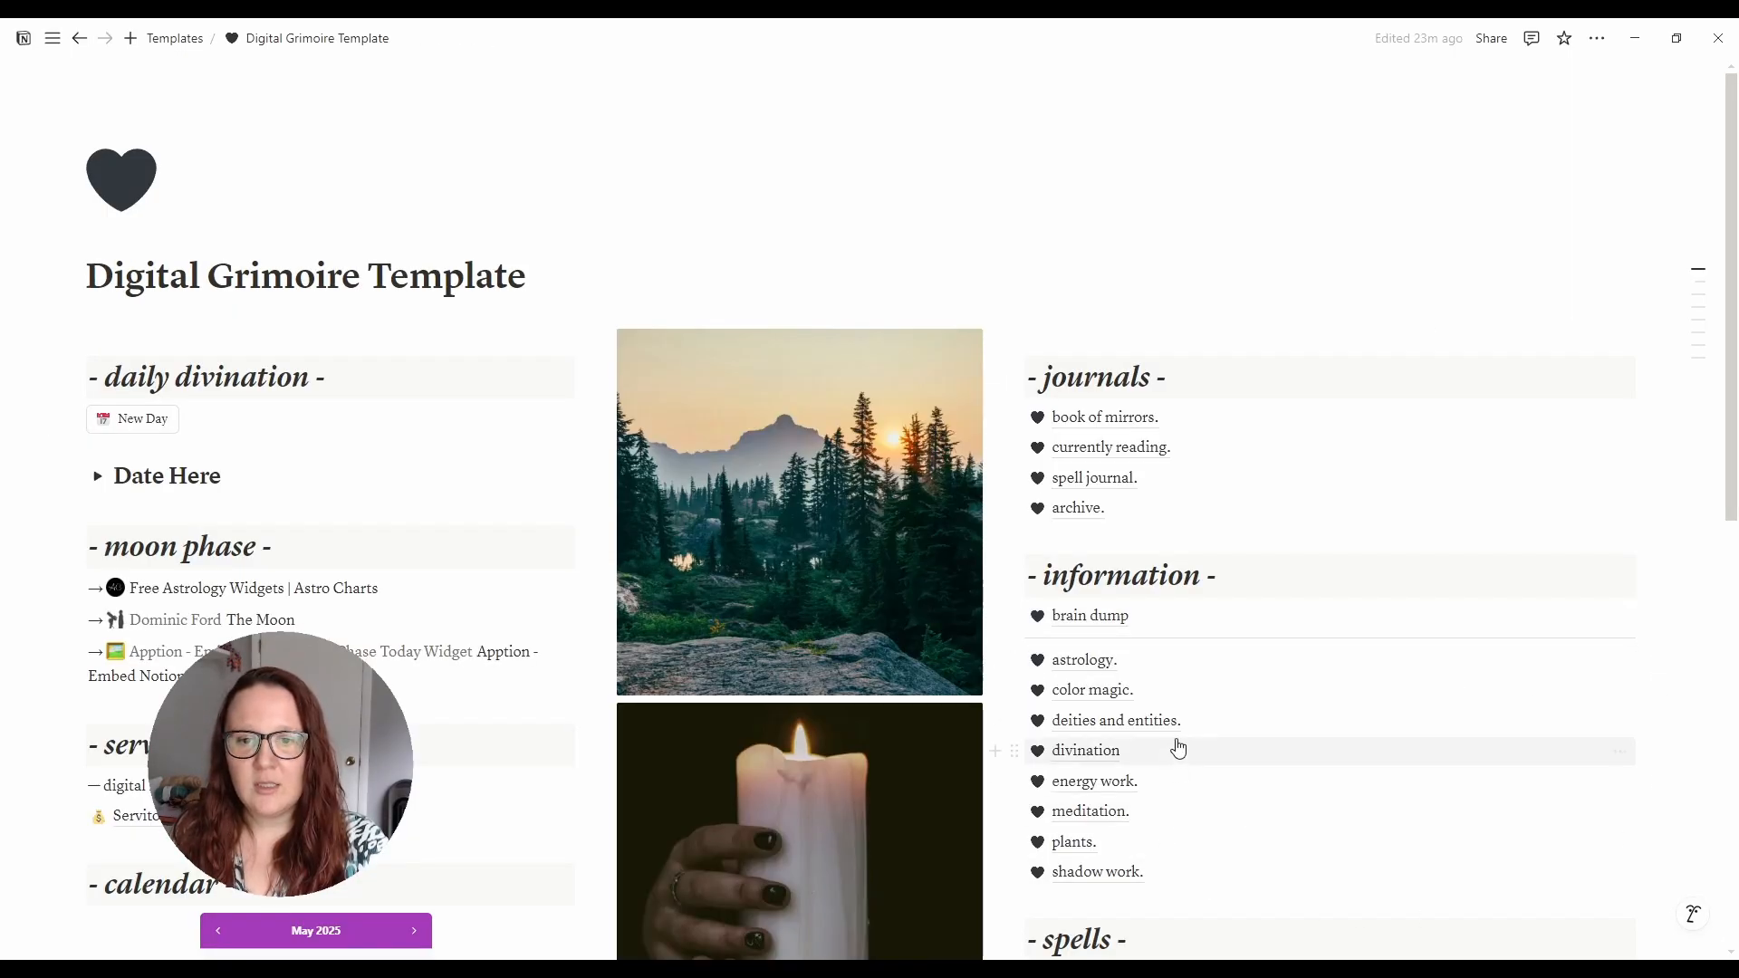
- Open the deities and entities page and review the Brigid entry from its tags and image source link to its further reading
click(1154, 722)
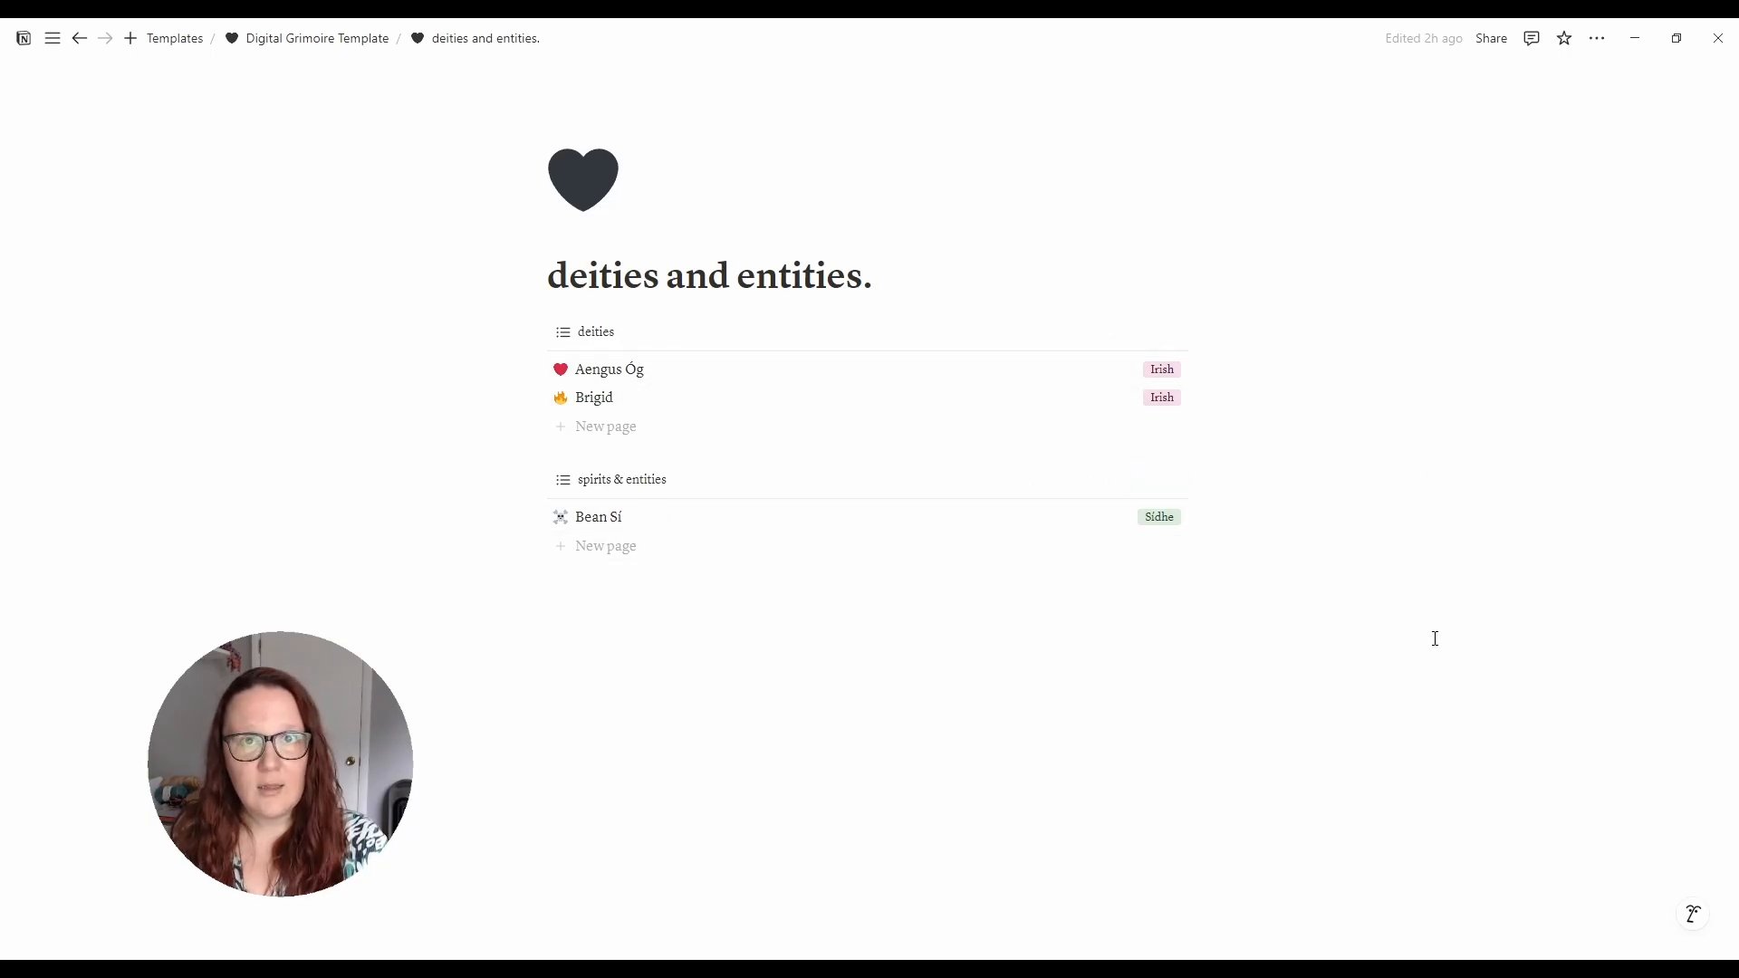
click(602, 399)
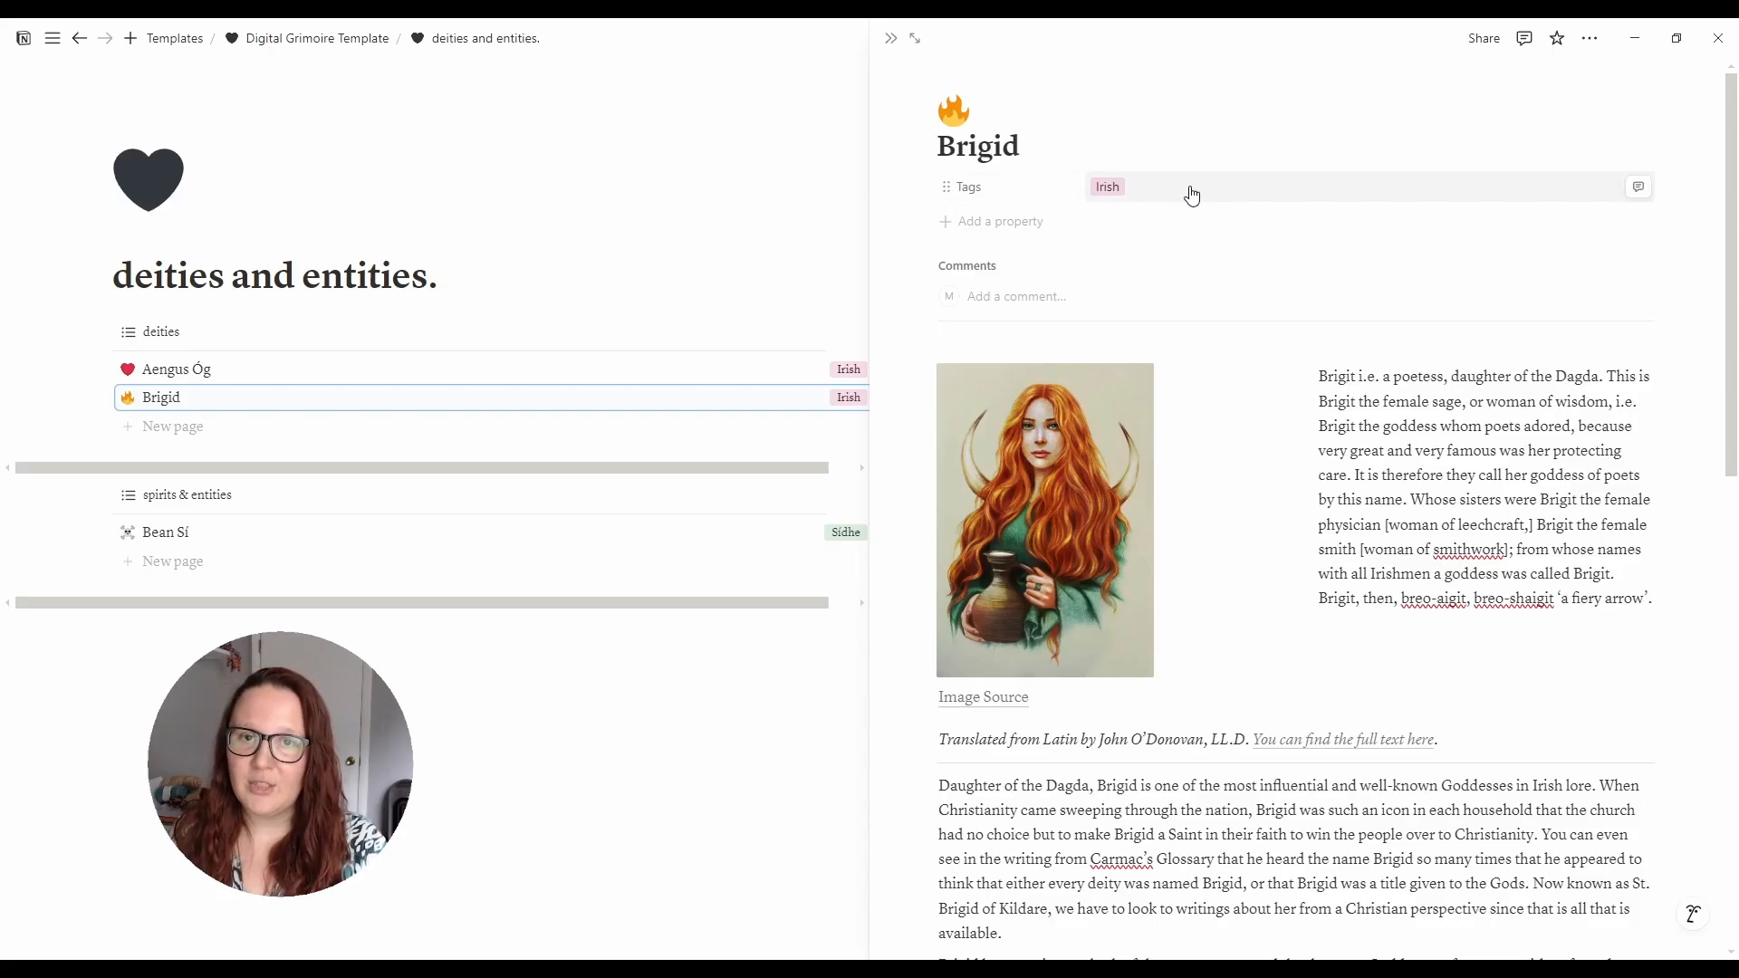
scroll(1400, 505, down, 2)
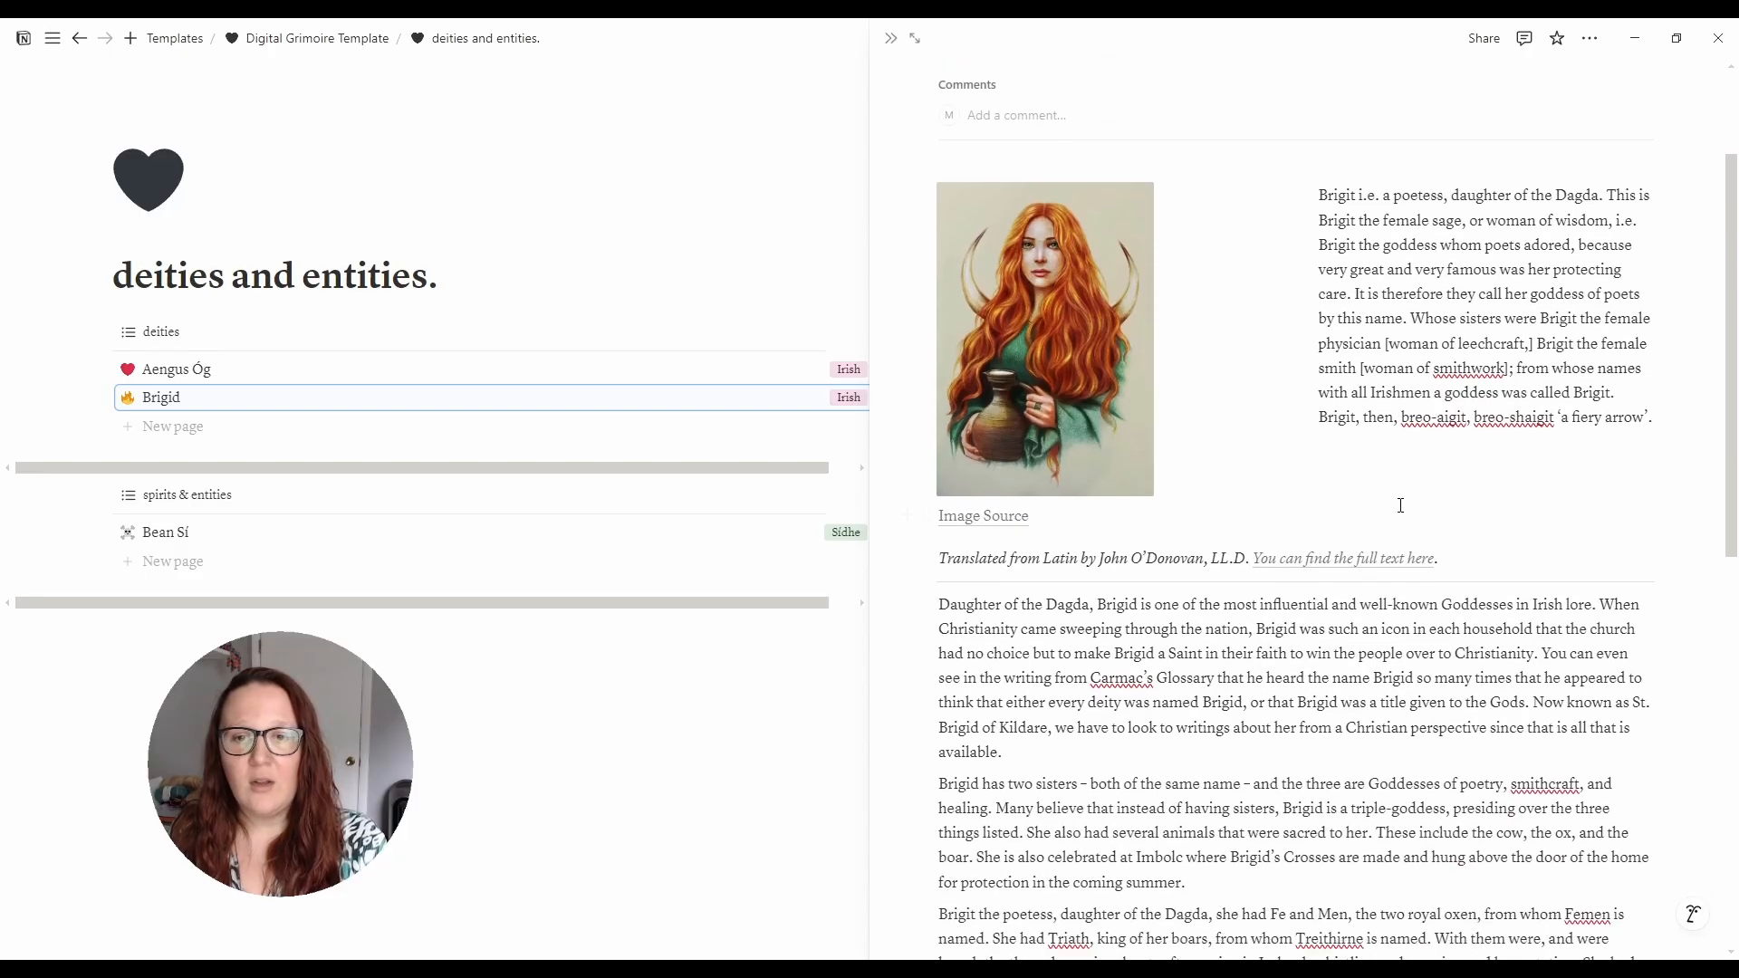
scroll(1401, 505, down, 10)
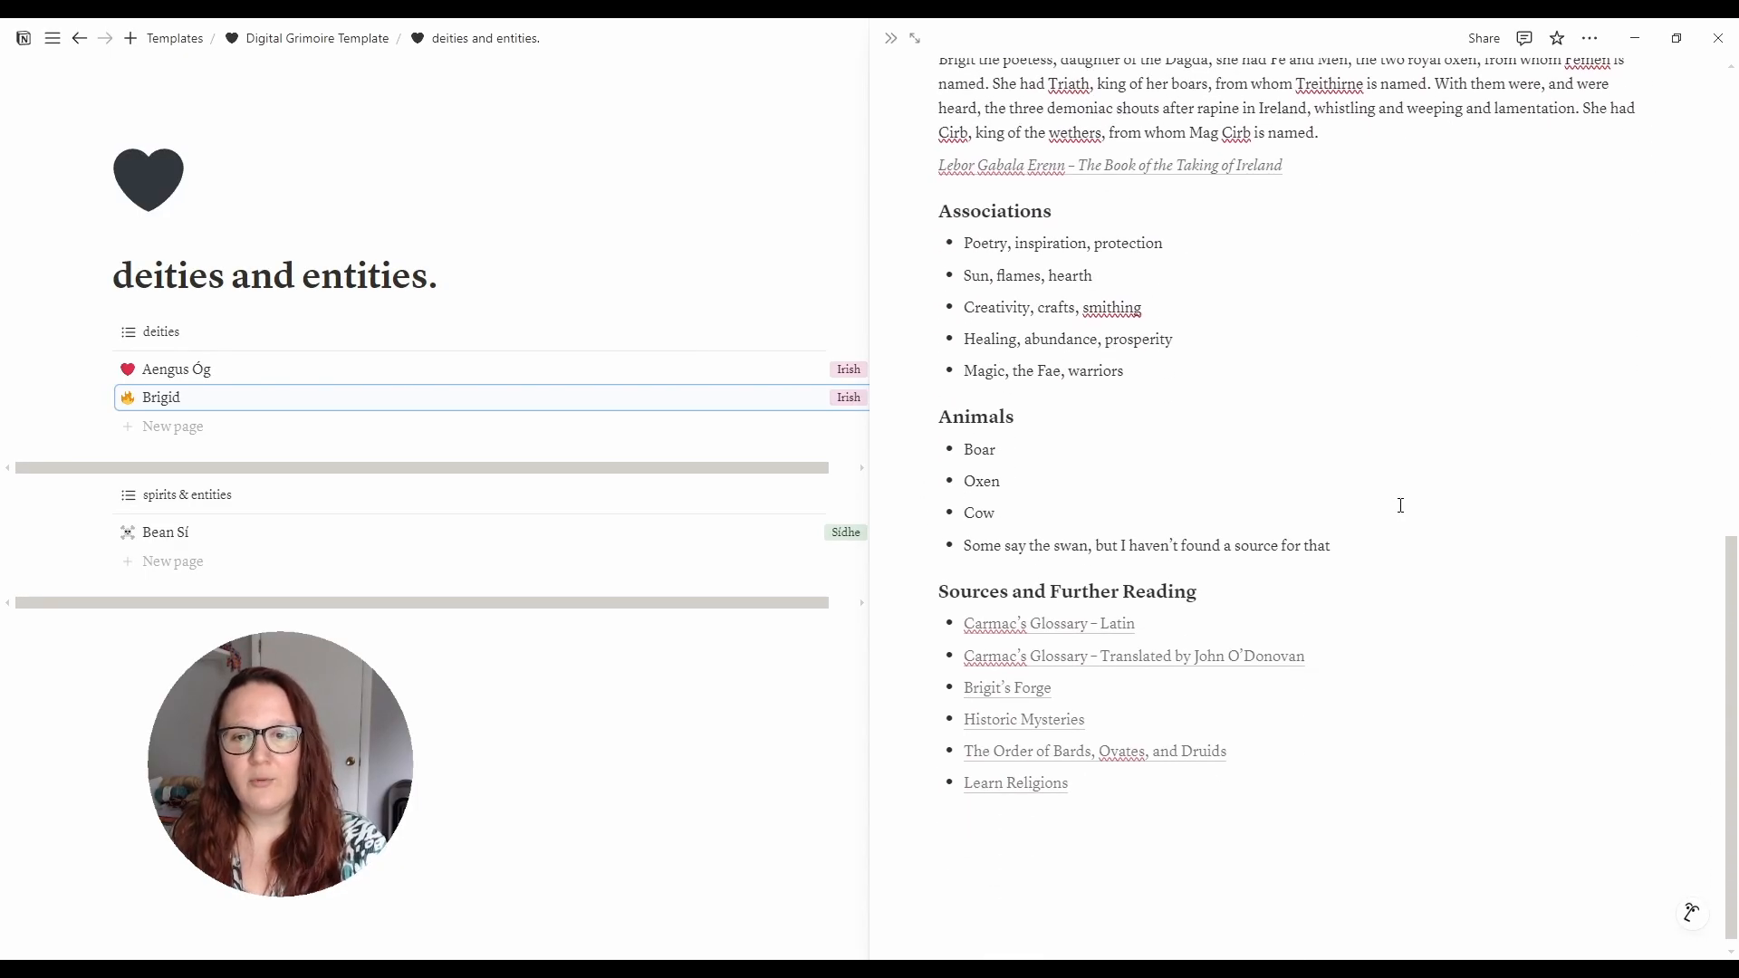
scroll(1400, 505, up, 12)
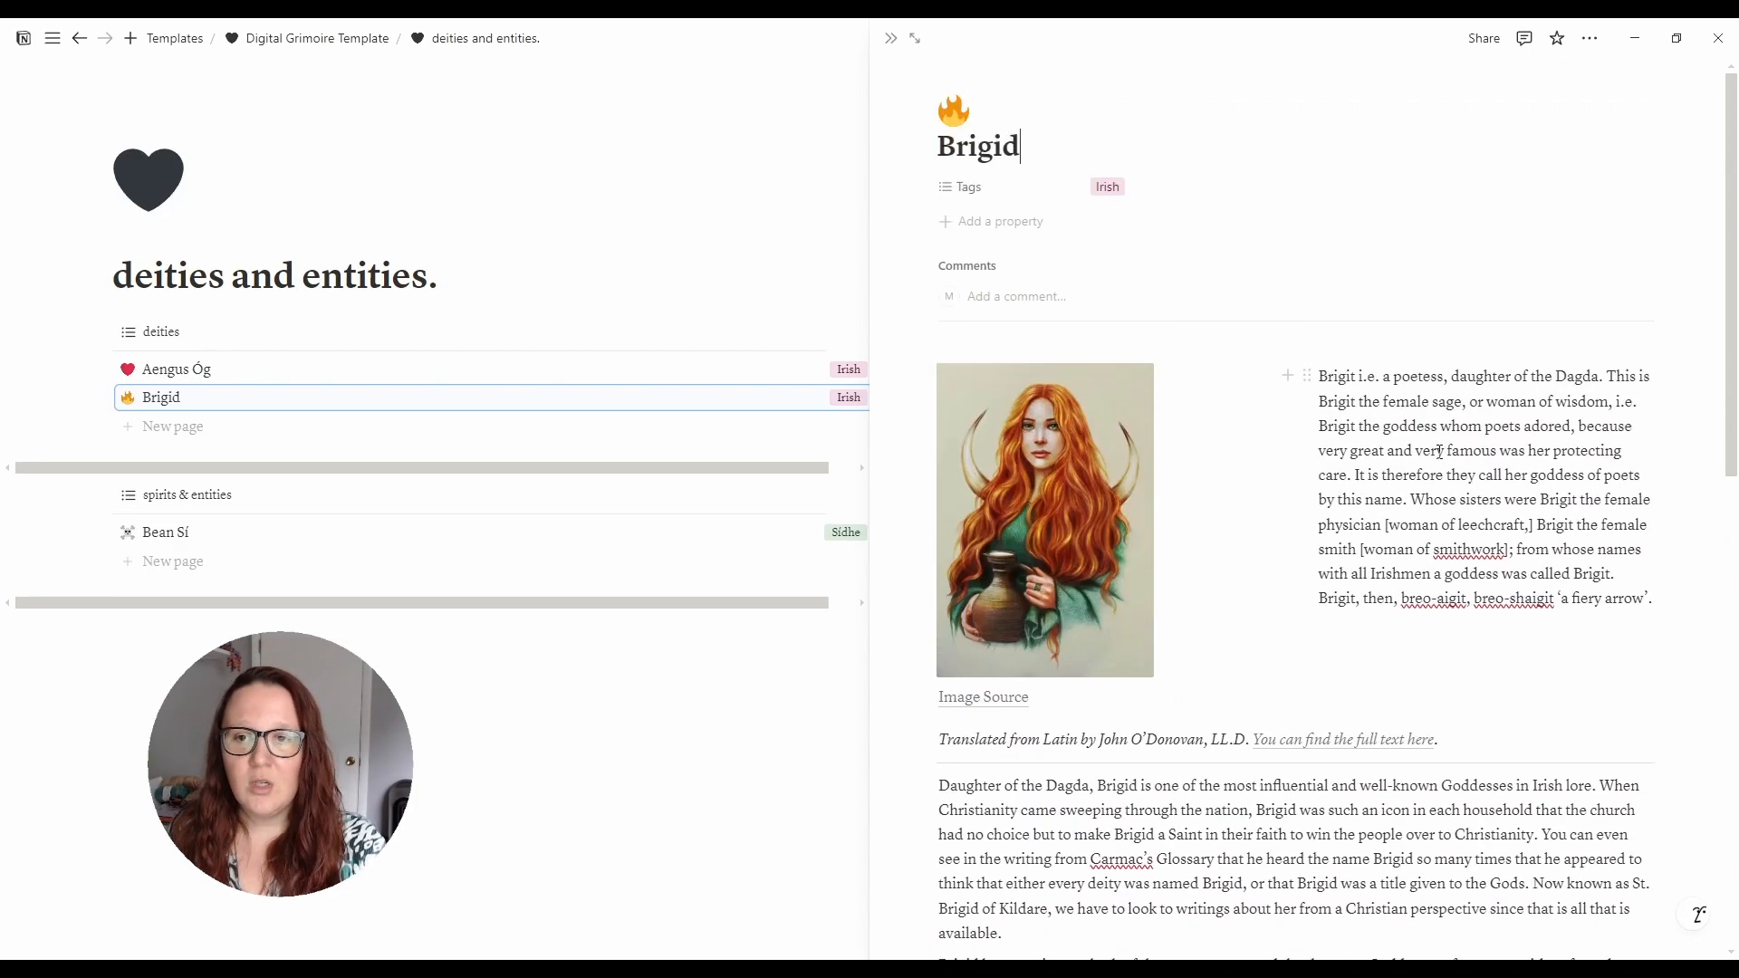
mouse_move(1085, 528)
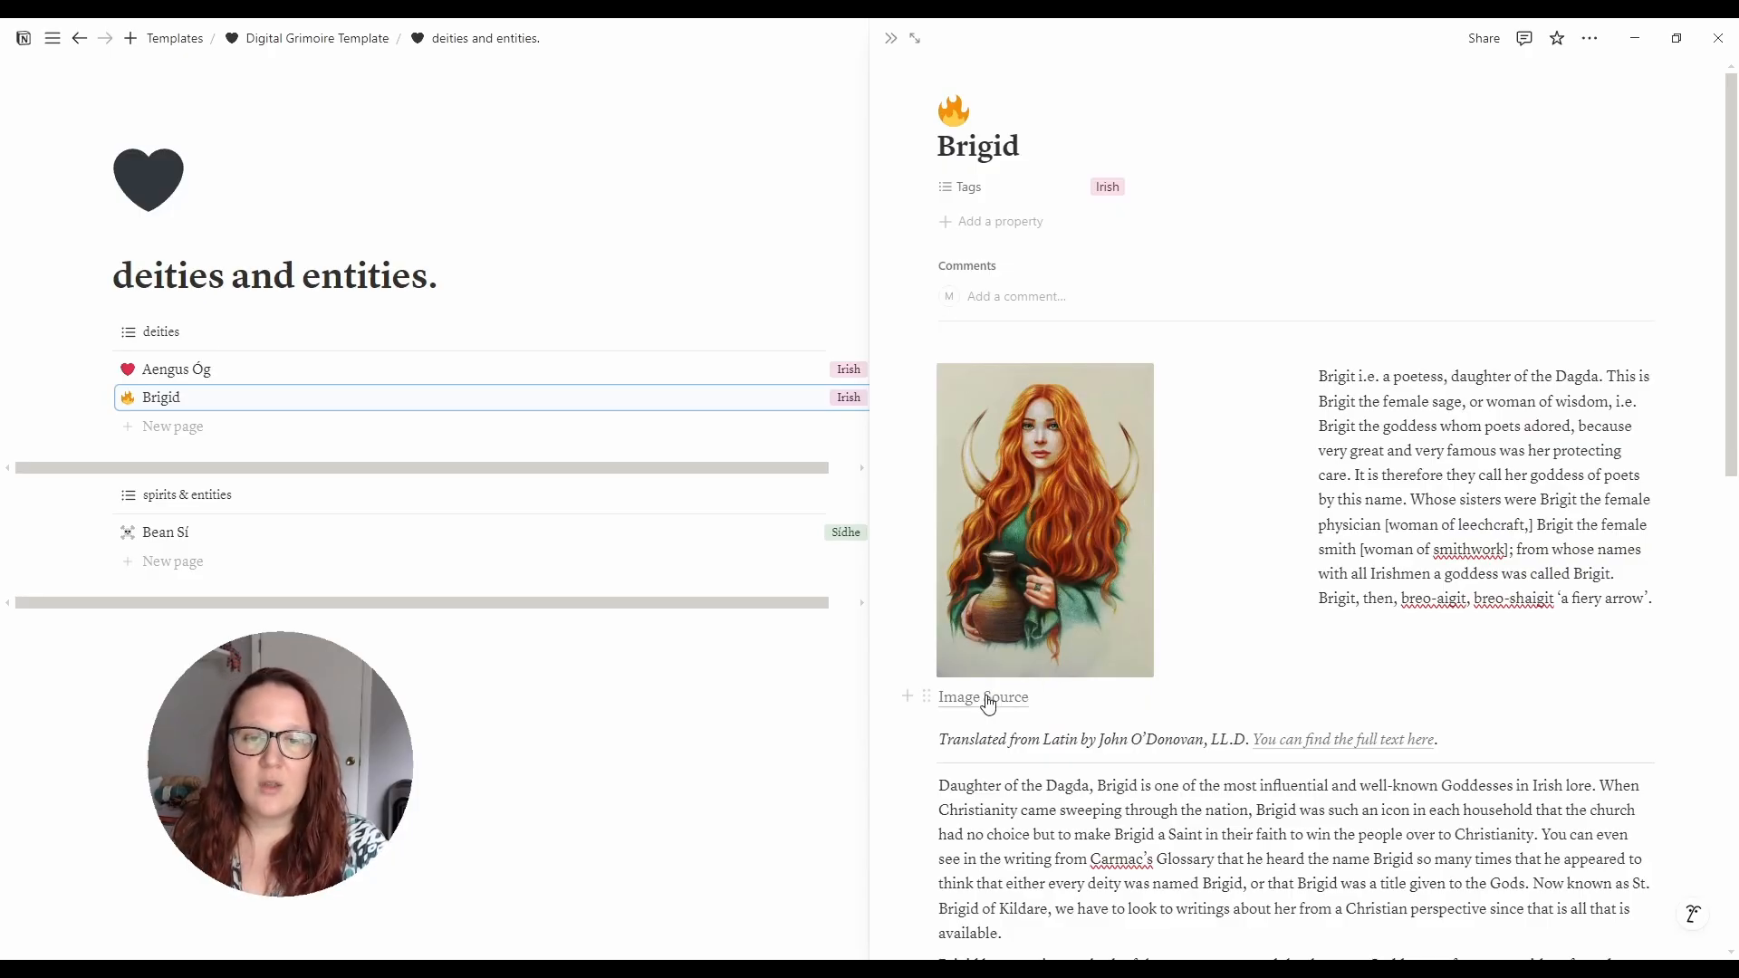
mouse_move(988, 702)
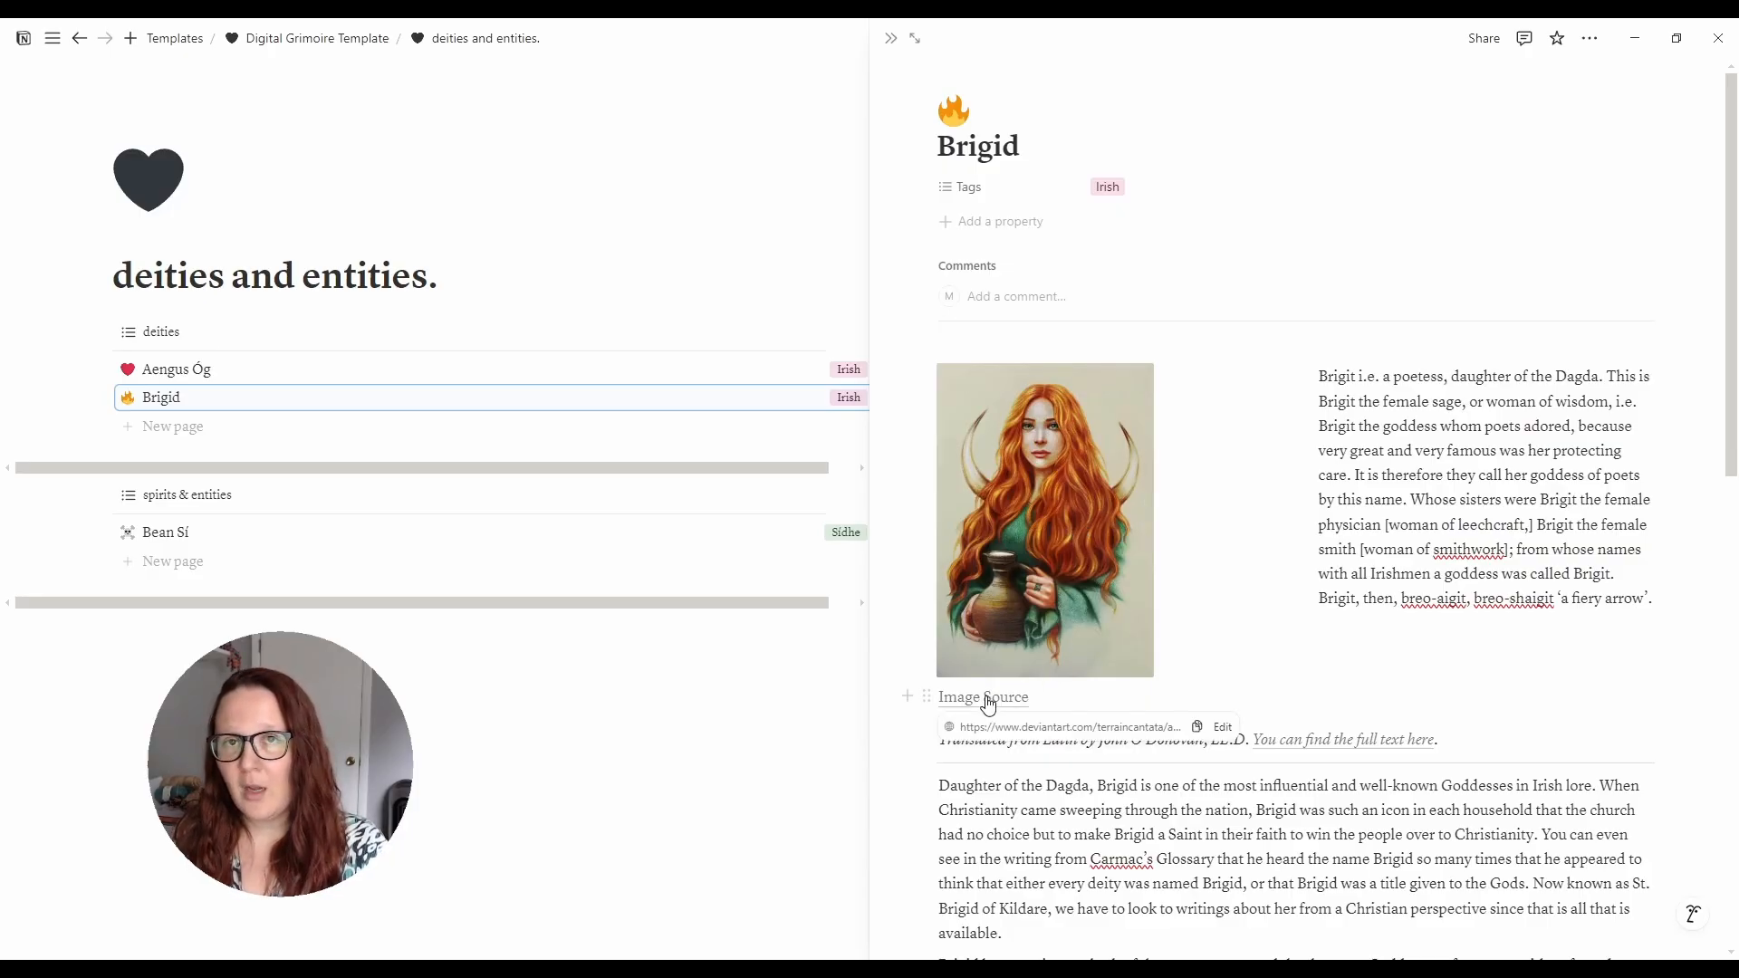
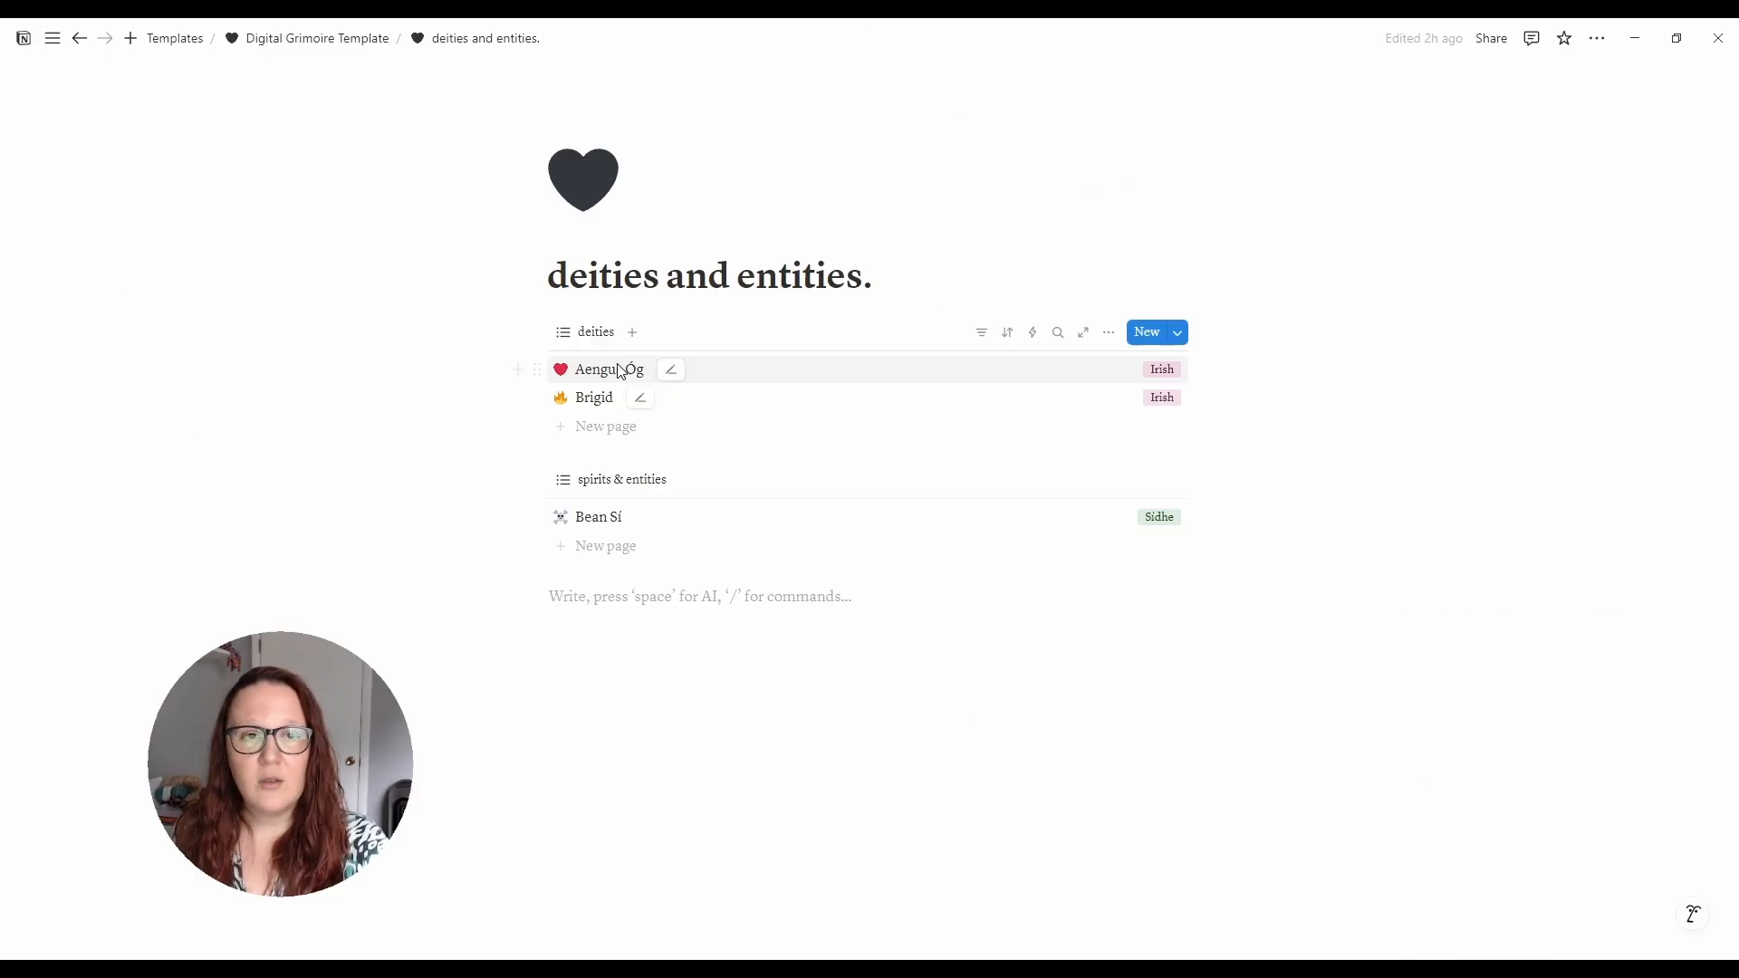
- Read through the Aengus Óg entry in the deities list down to its sources and close it
click(625, 369)
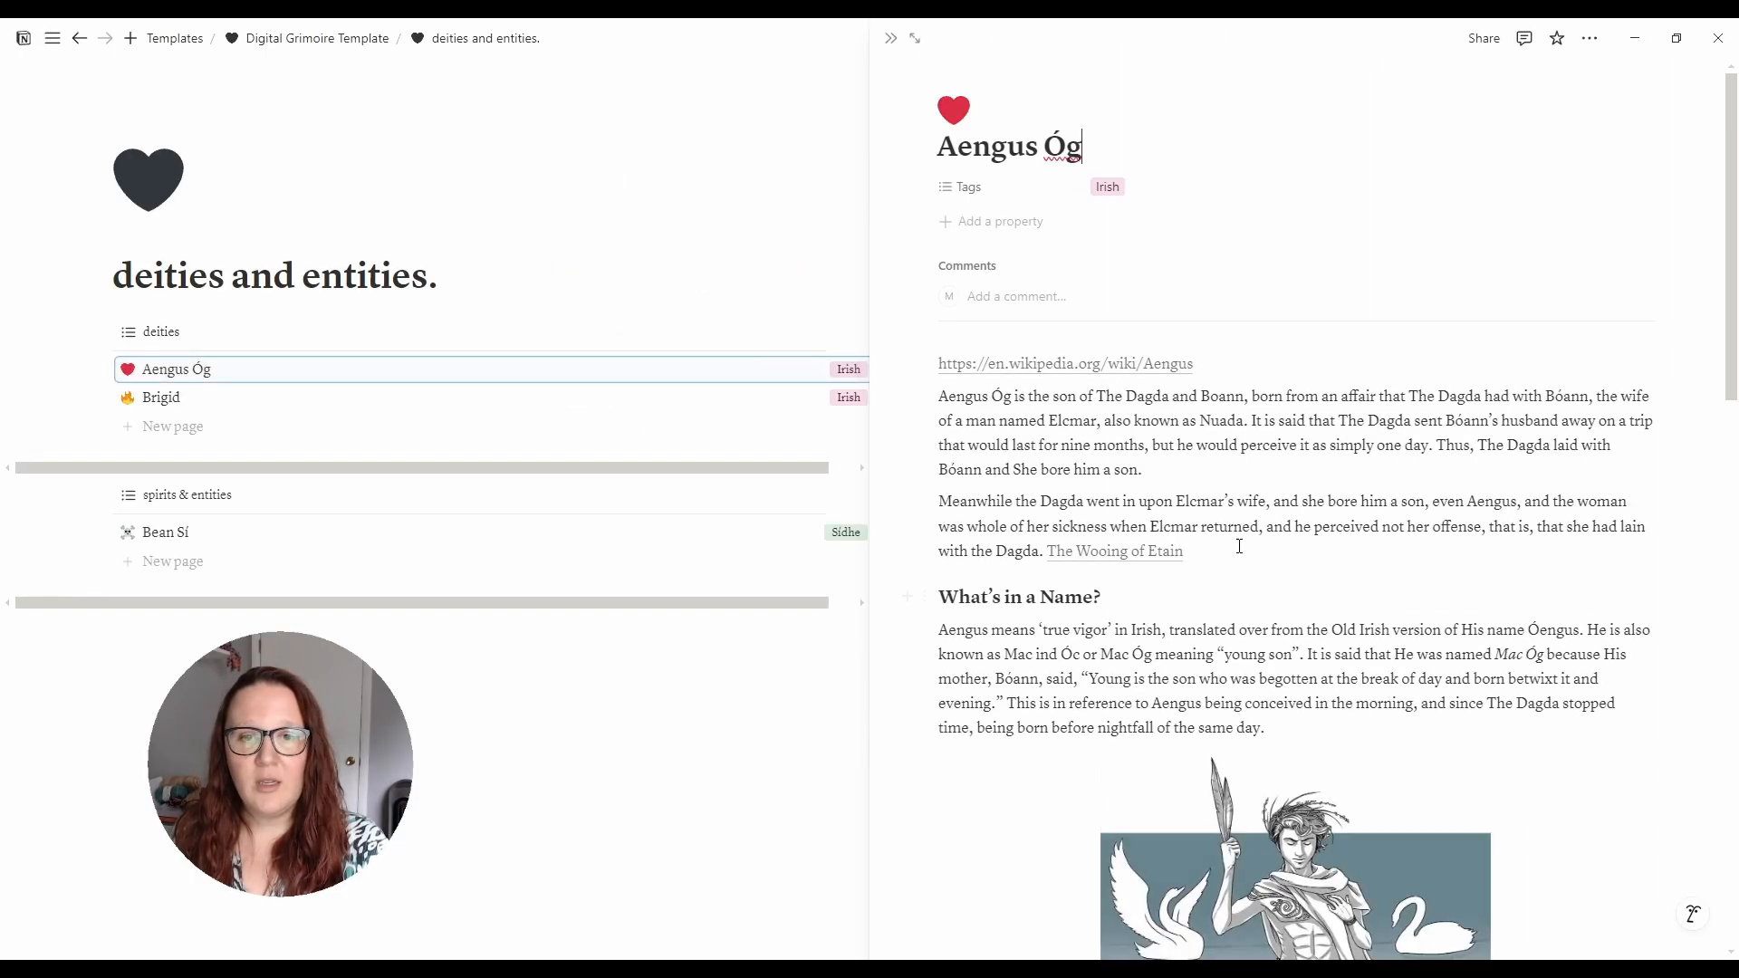
scroll(1240, 544, down, 15)
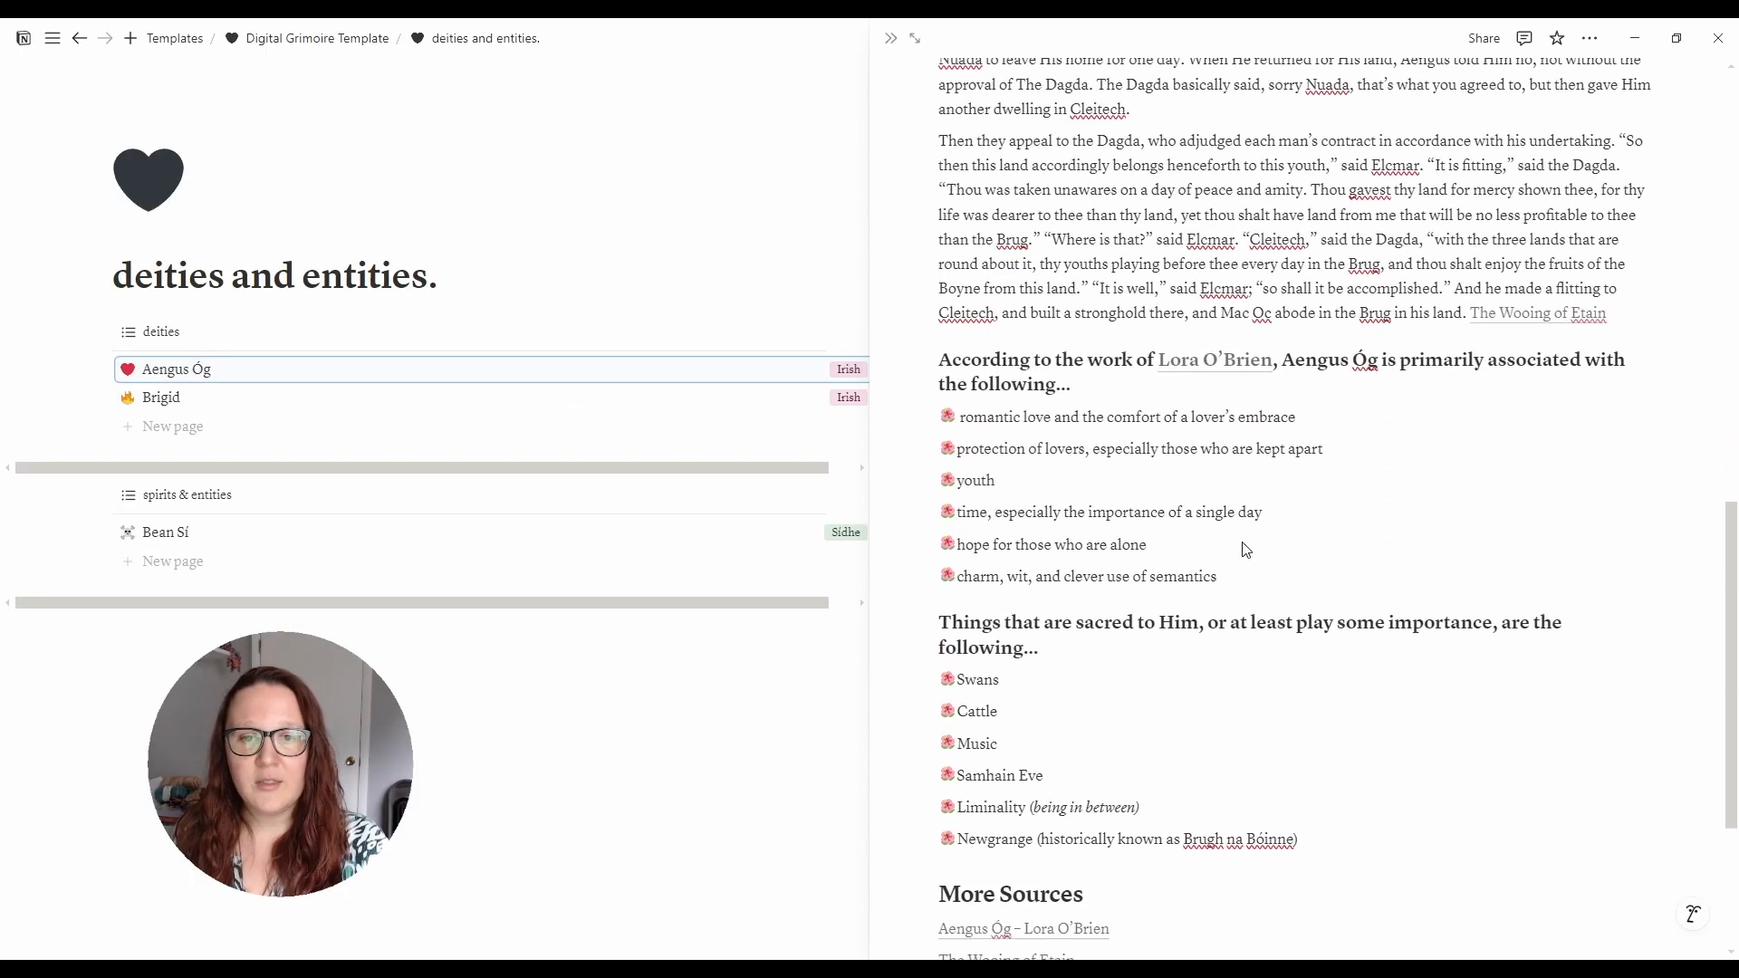
scroll(1246, 549, down, 4)
click(455, 623)
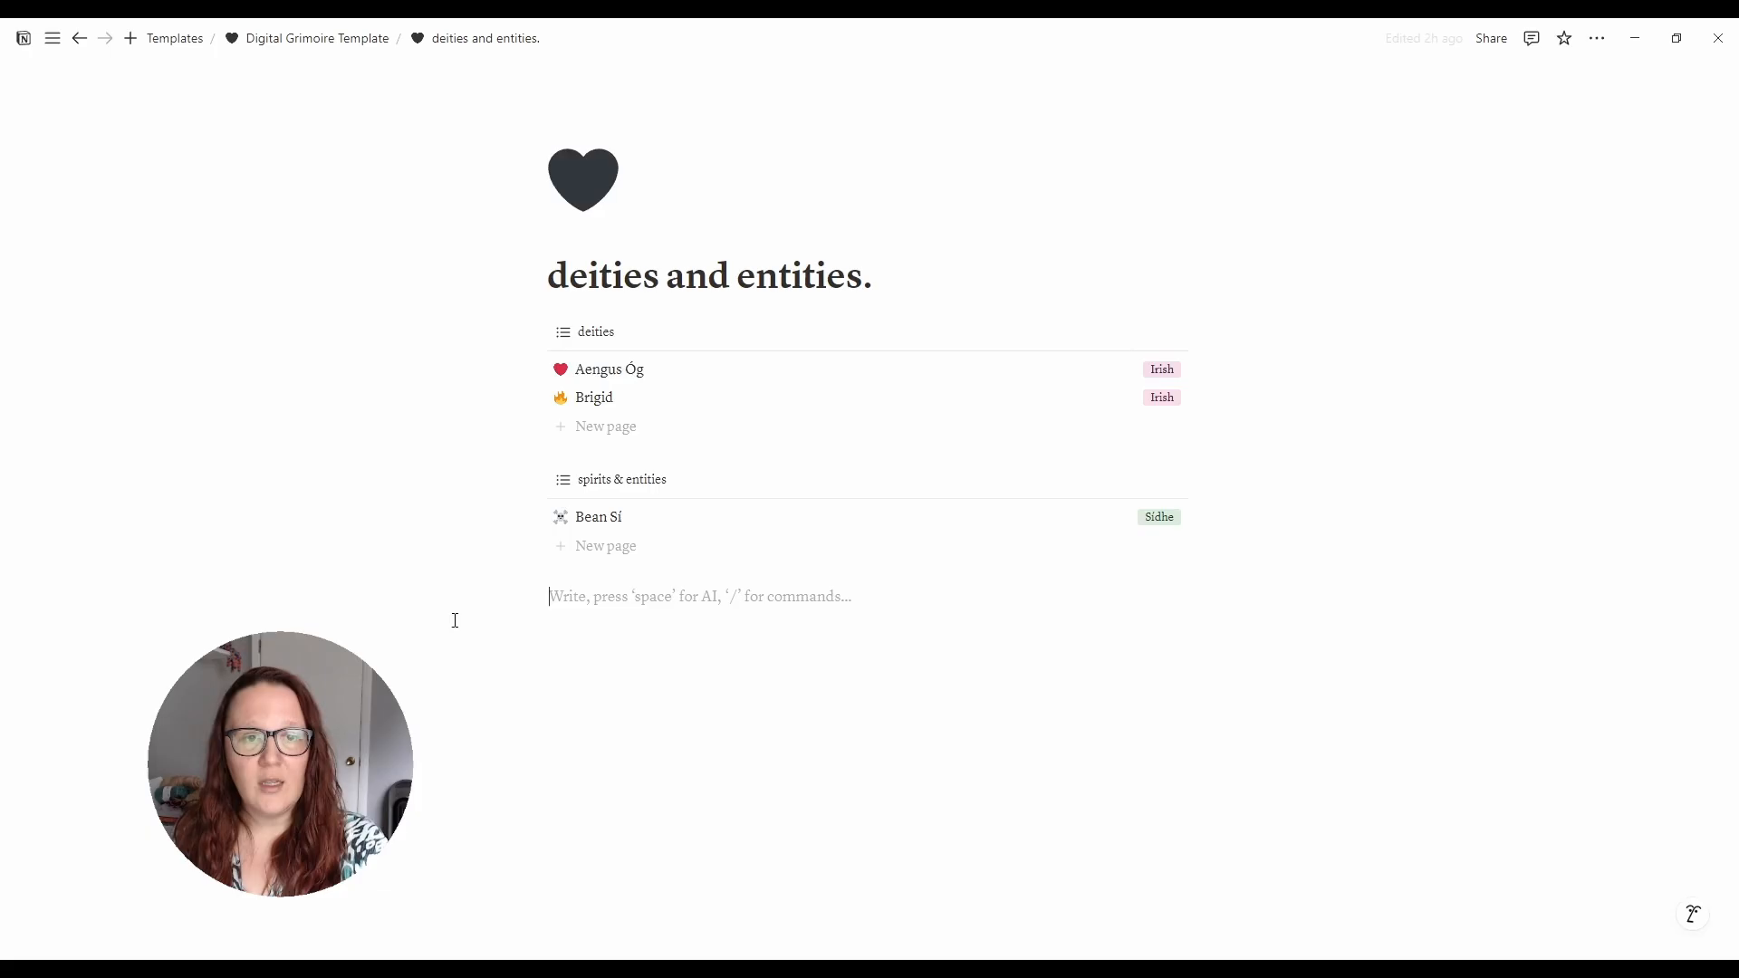
- Read through the Bean Sí entry in the spirits & entities list and close it
click(599, 524)
scroll(1428, 651, down, 6)
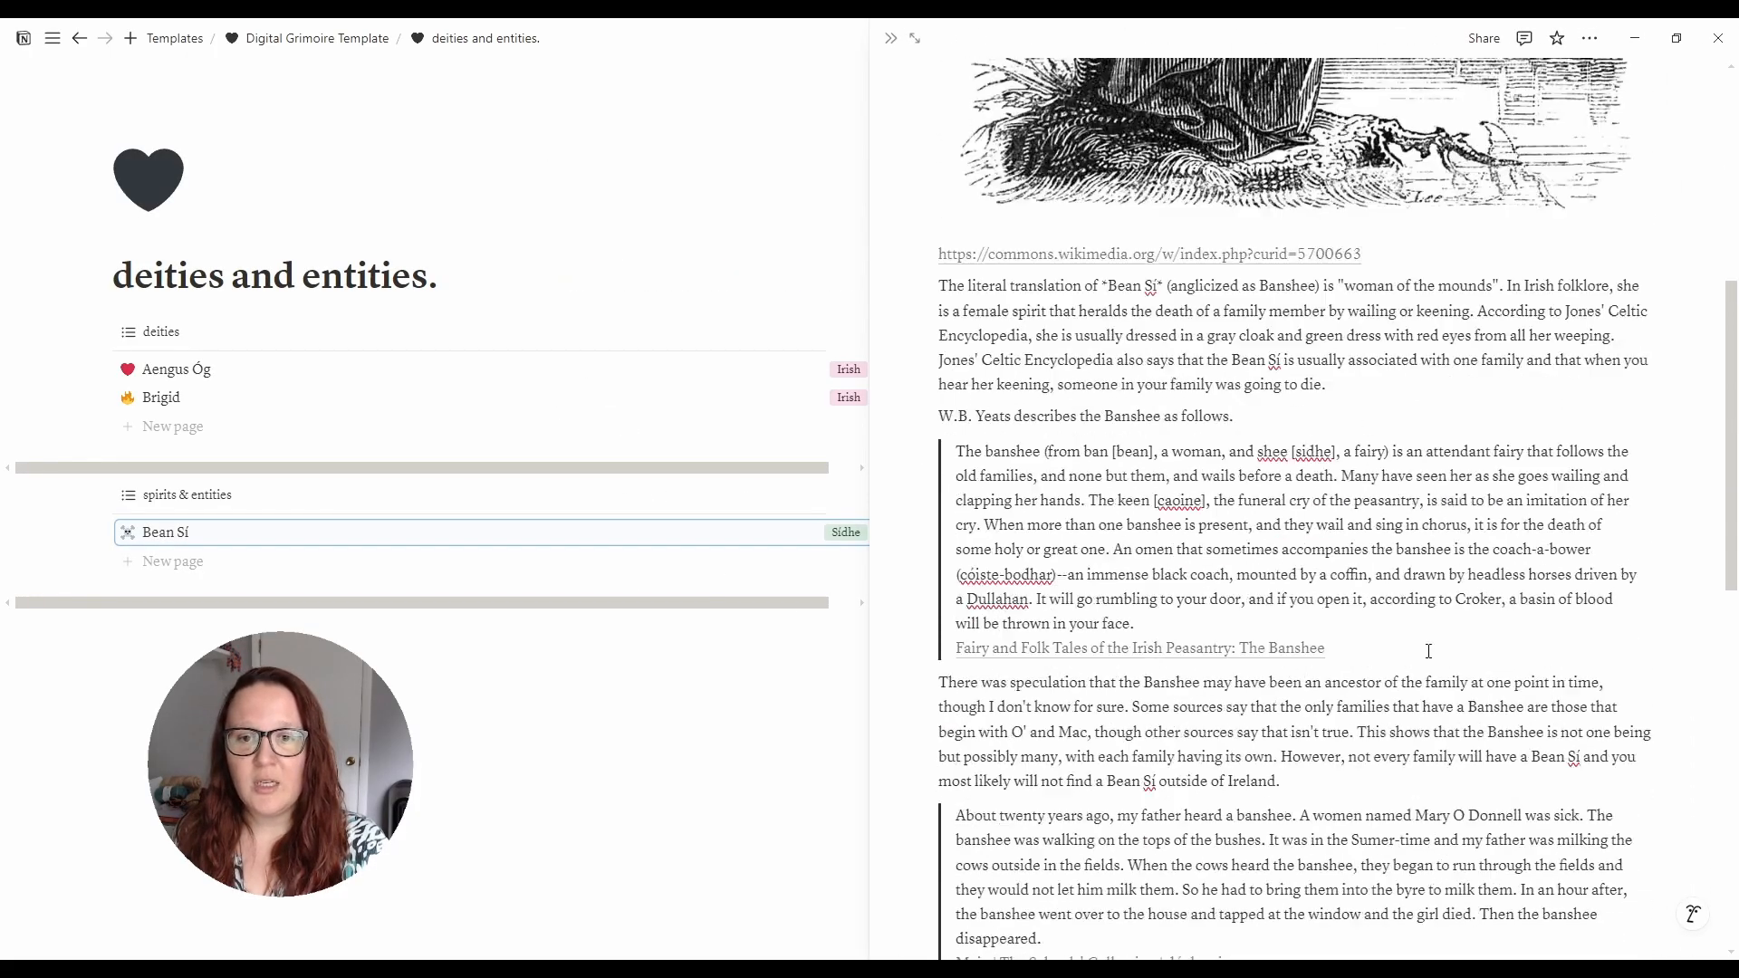
scroll(1428, 651, down, 10)
click(722, 729)
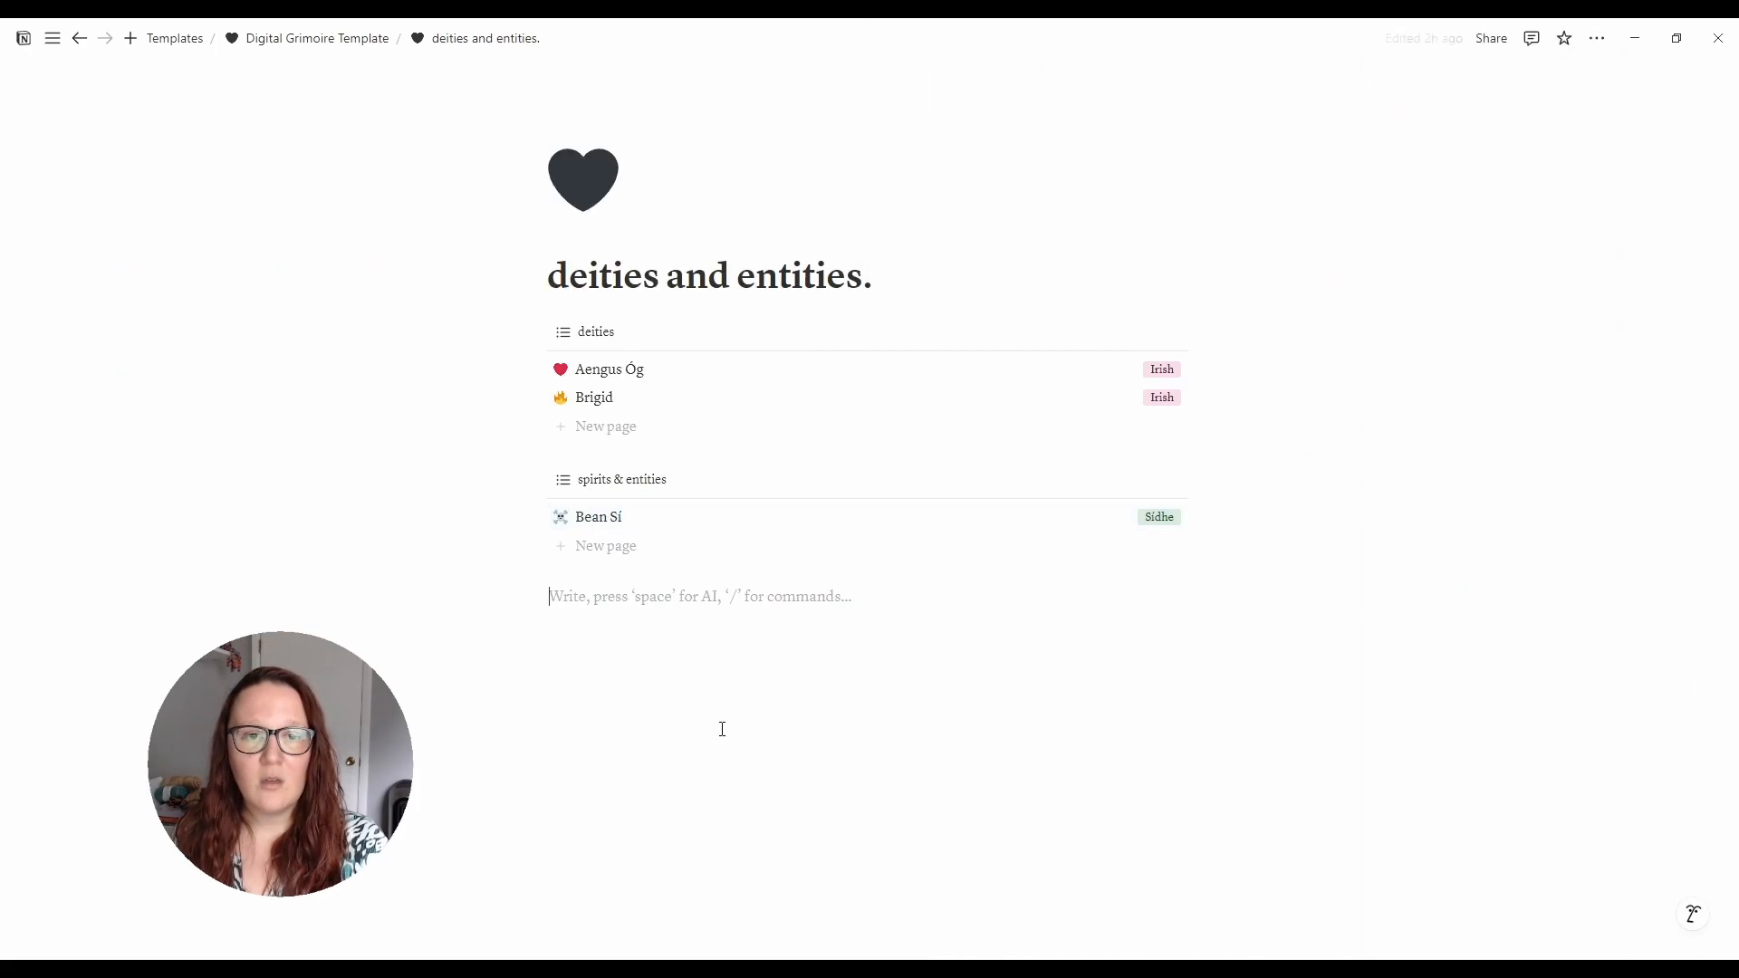
- Open a new blank entry in the deities list to view its template options, and return to the Digital Grimoire Template page
mouse_move(1153, 393)
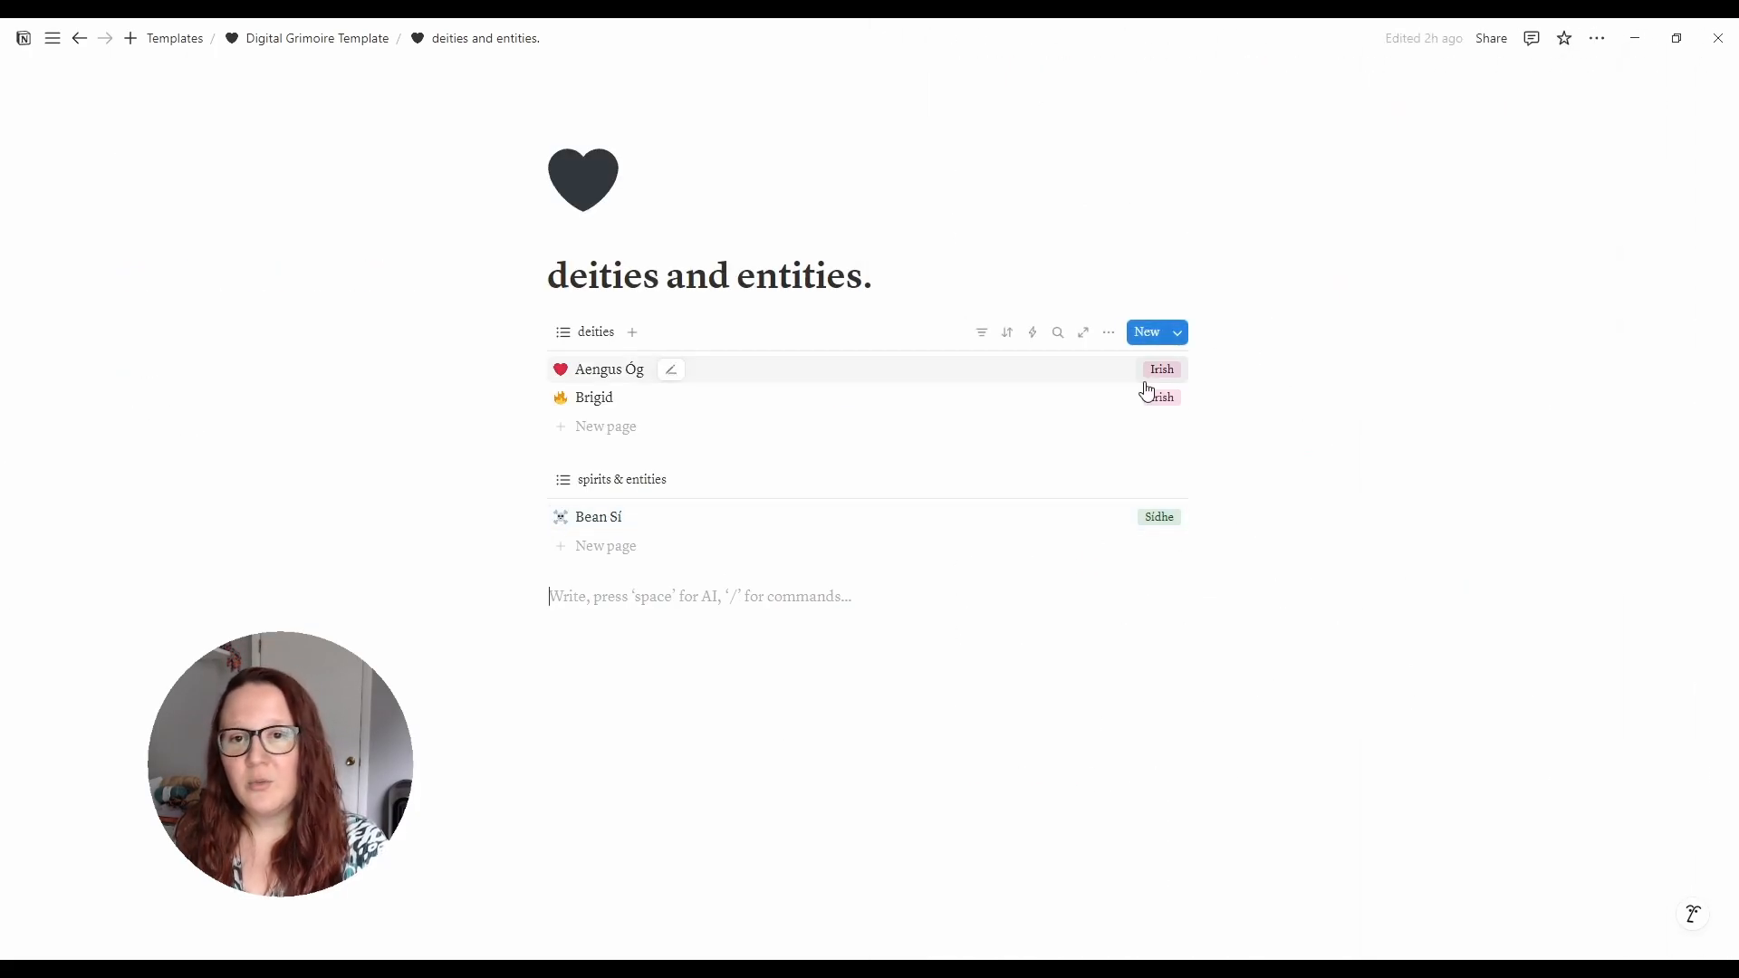
click(1145, 333)
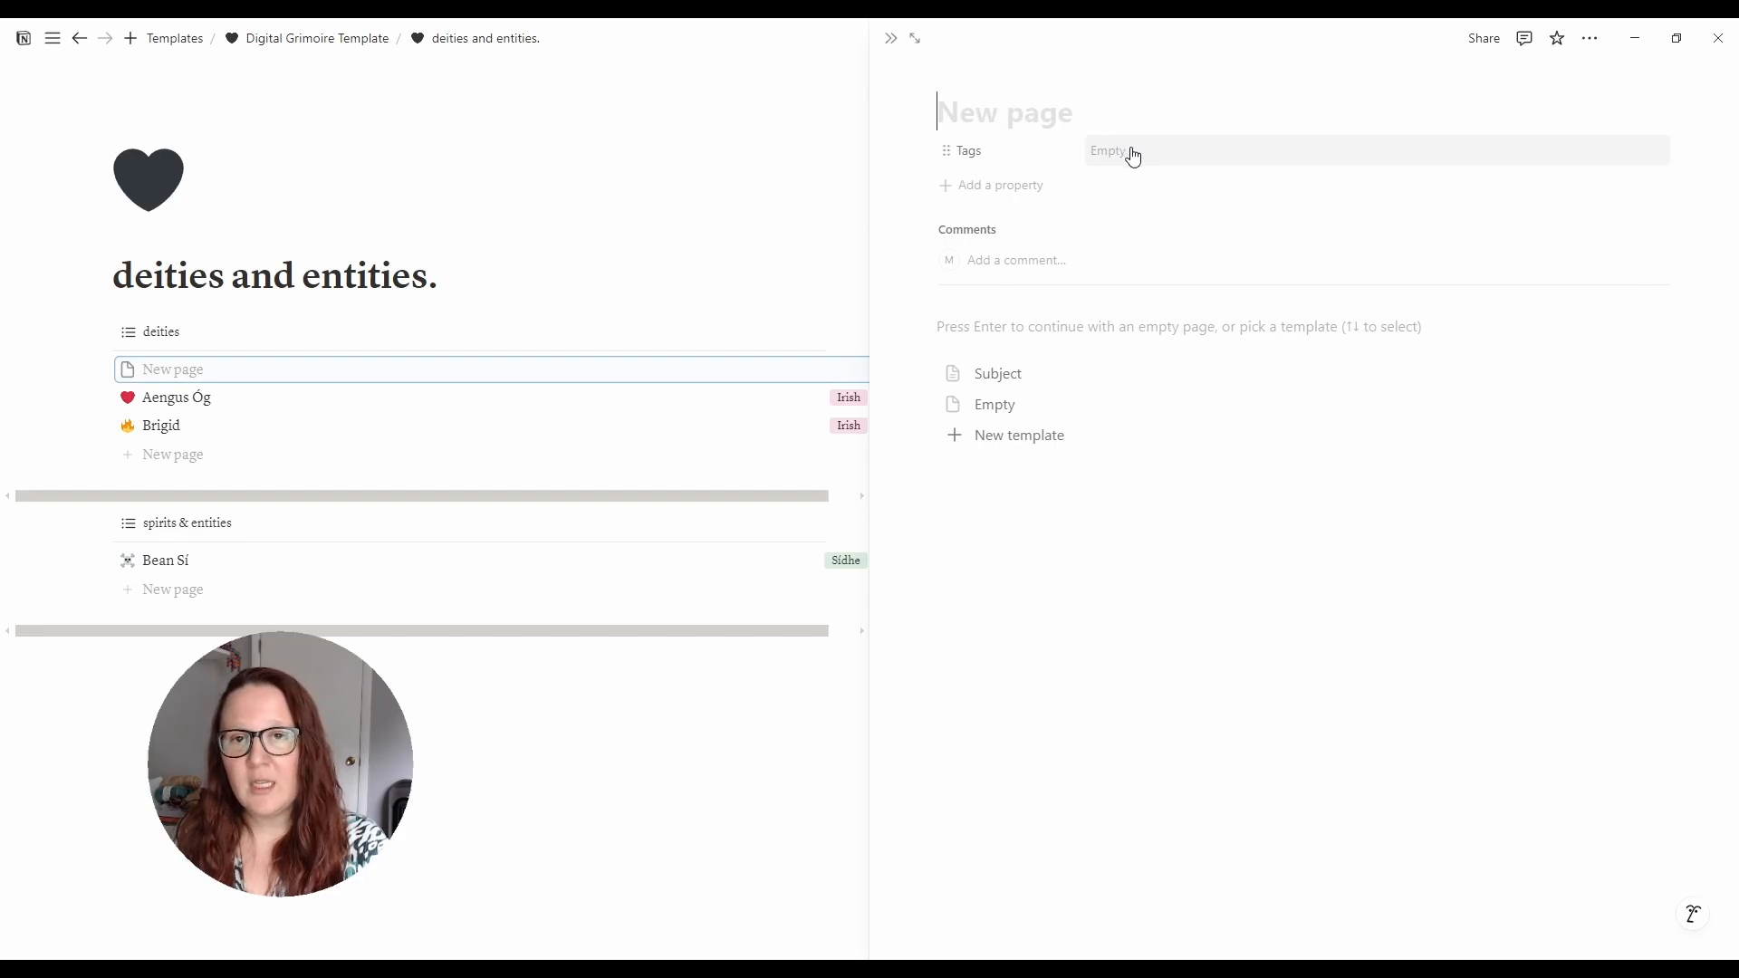
click(684, 810)
click(539, 373)
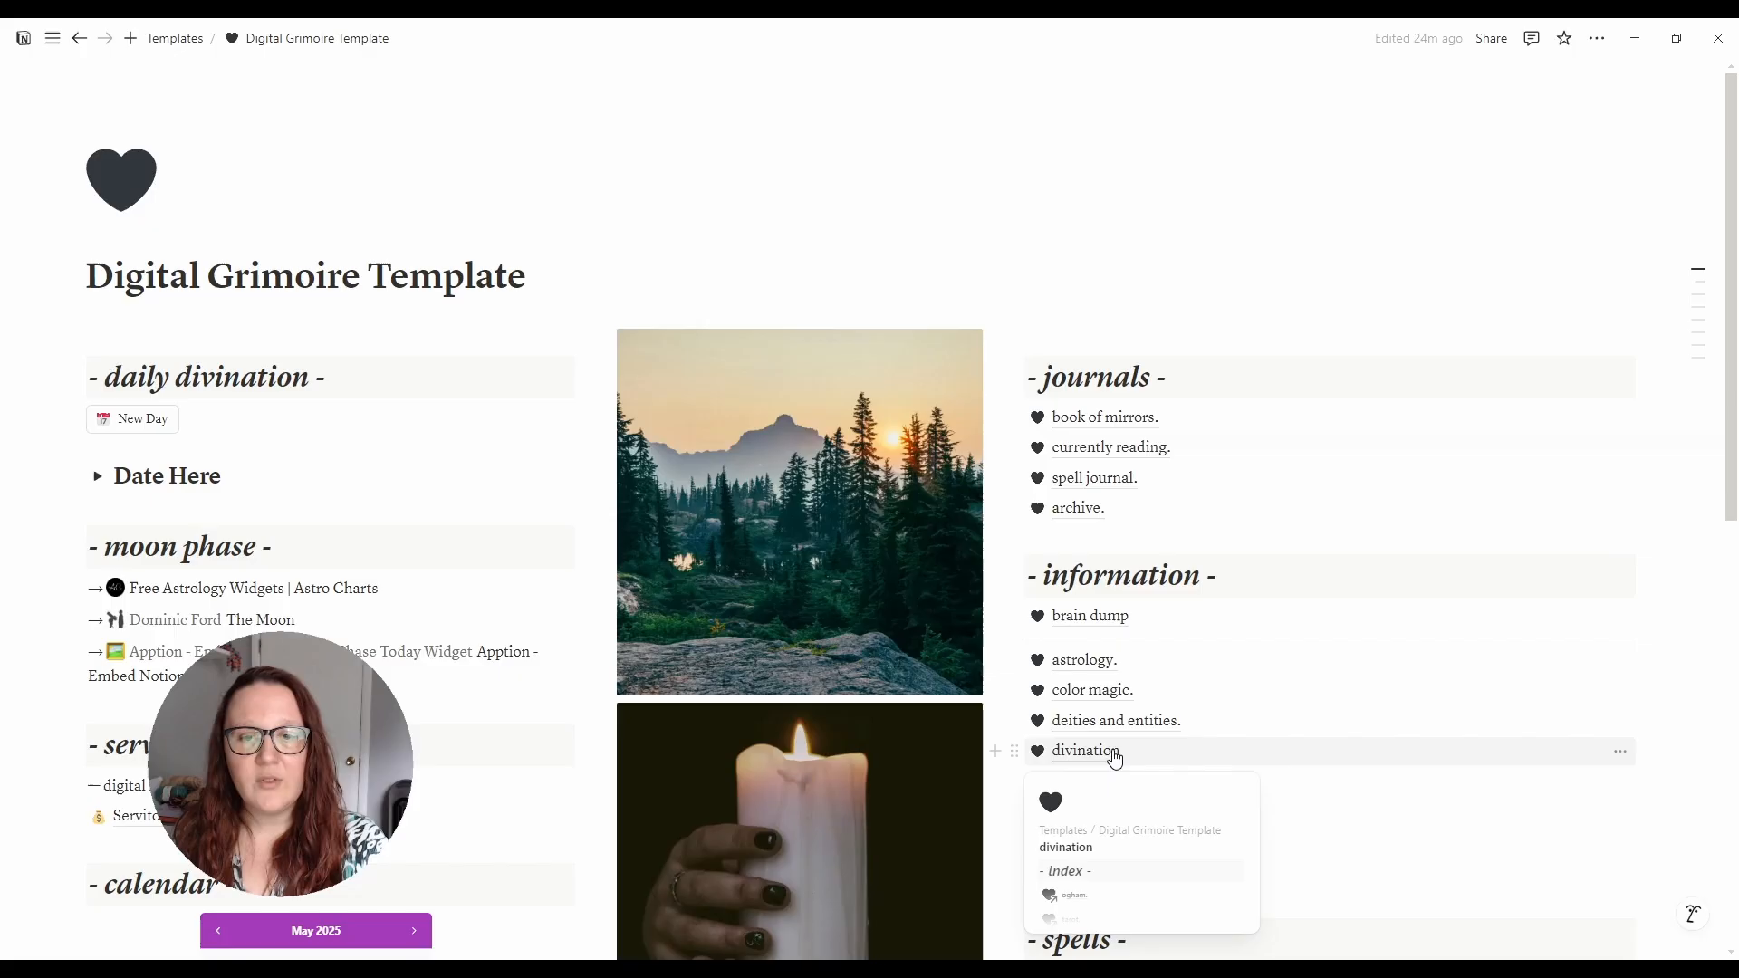
- Open the divination page, view its resource The Difference Between Tarot and Oracle, and return to the divination page
click(1110, 749)
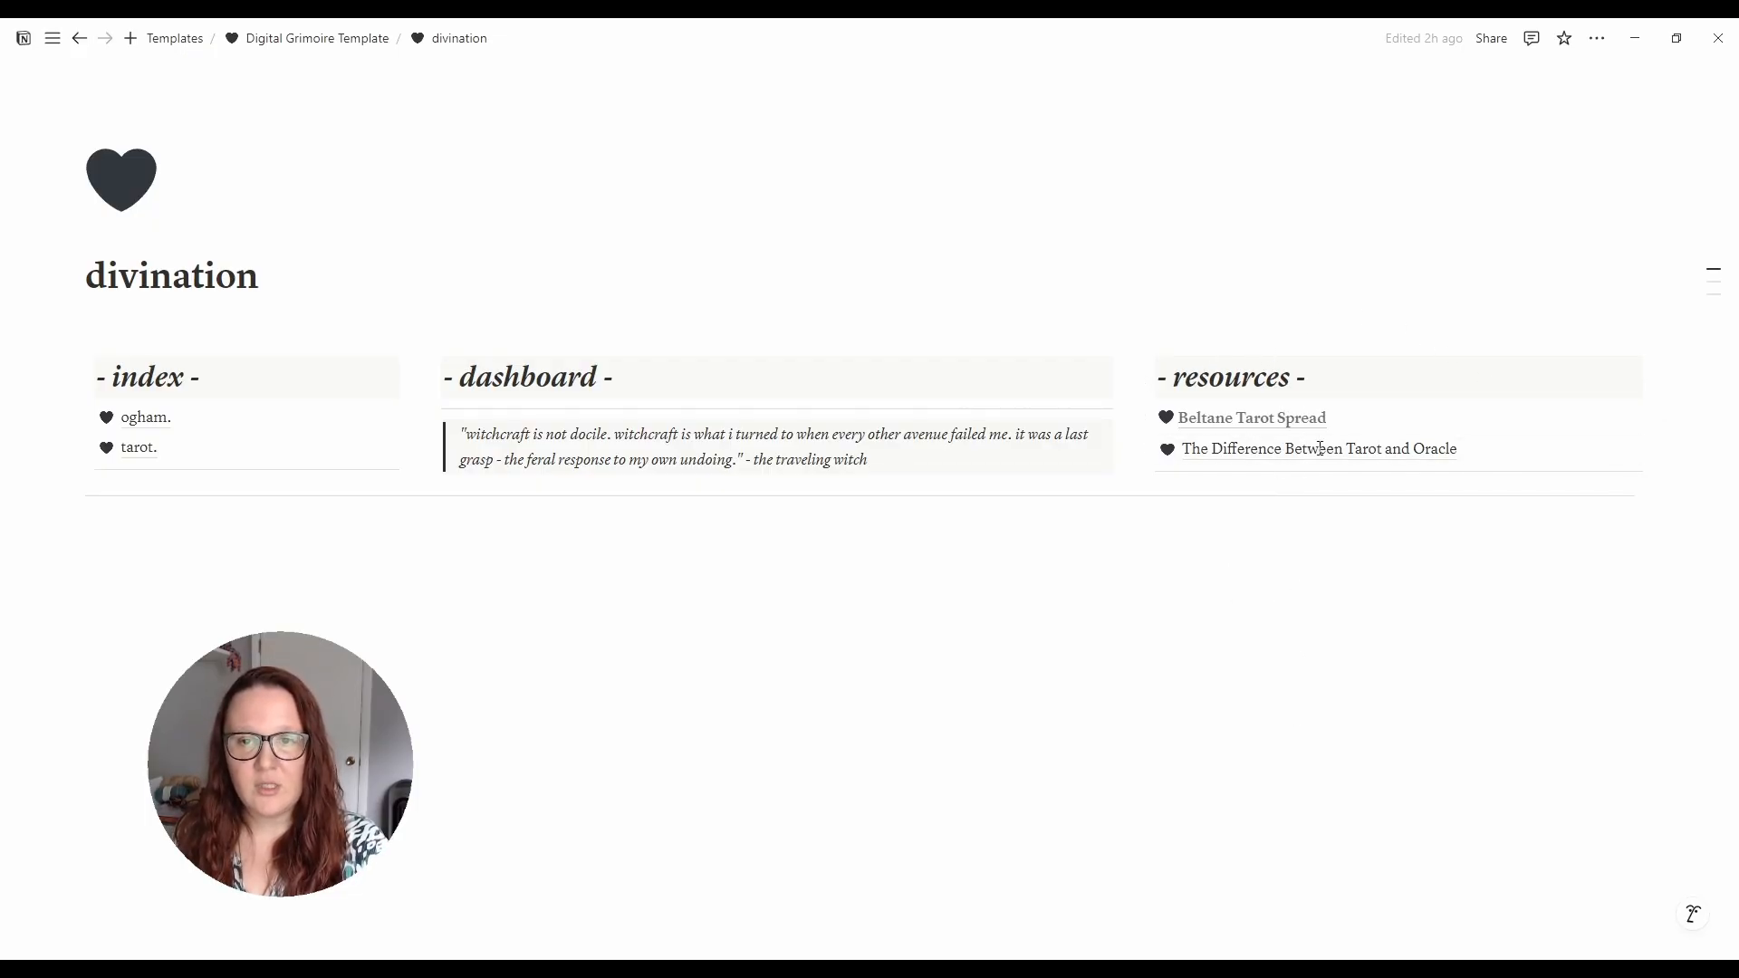
mouse_move(1255, 425)
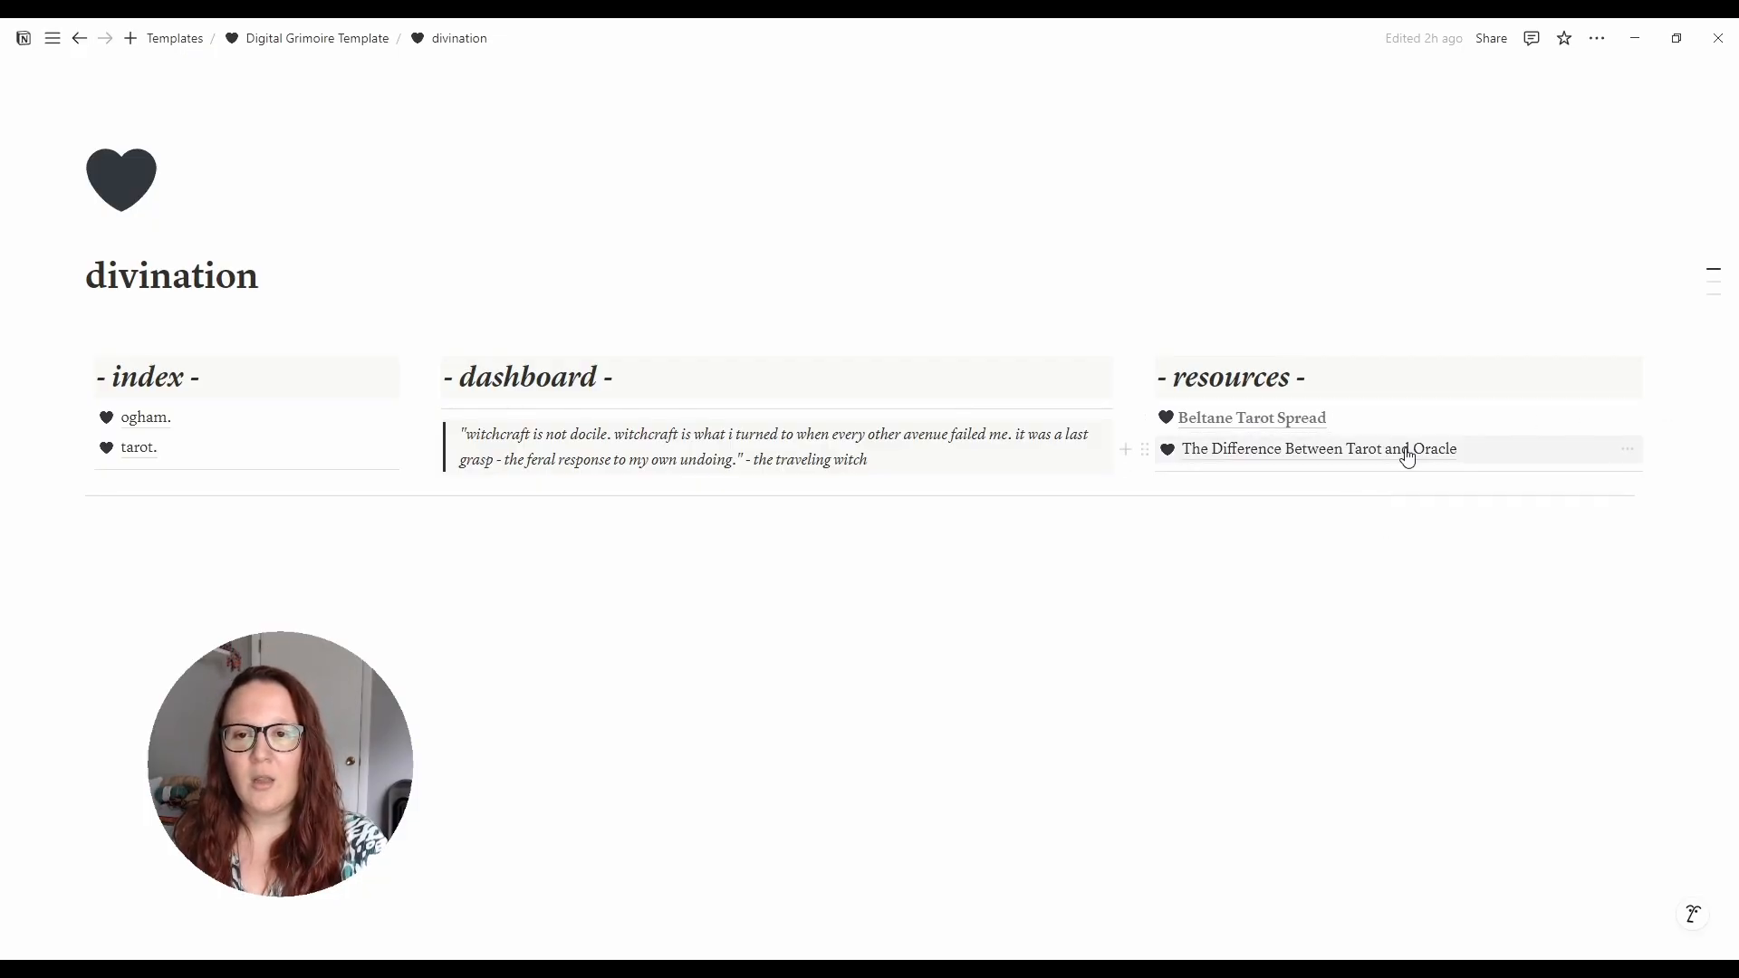
mouse_move(1349, 459)
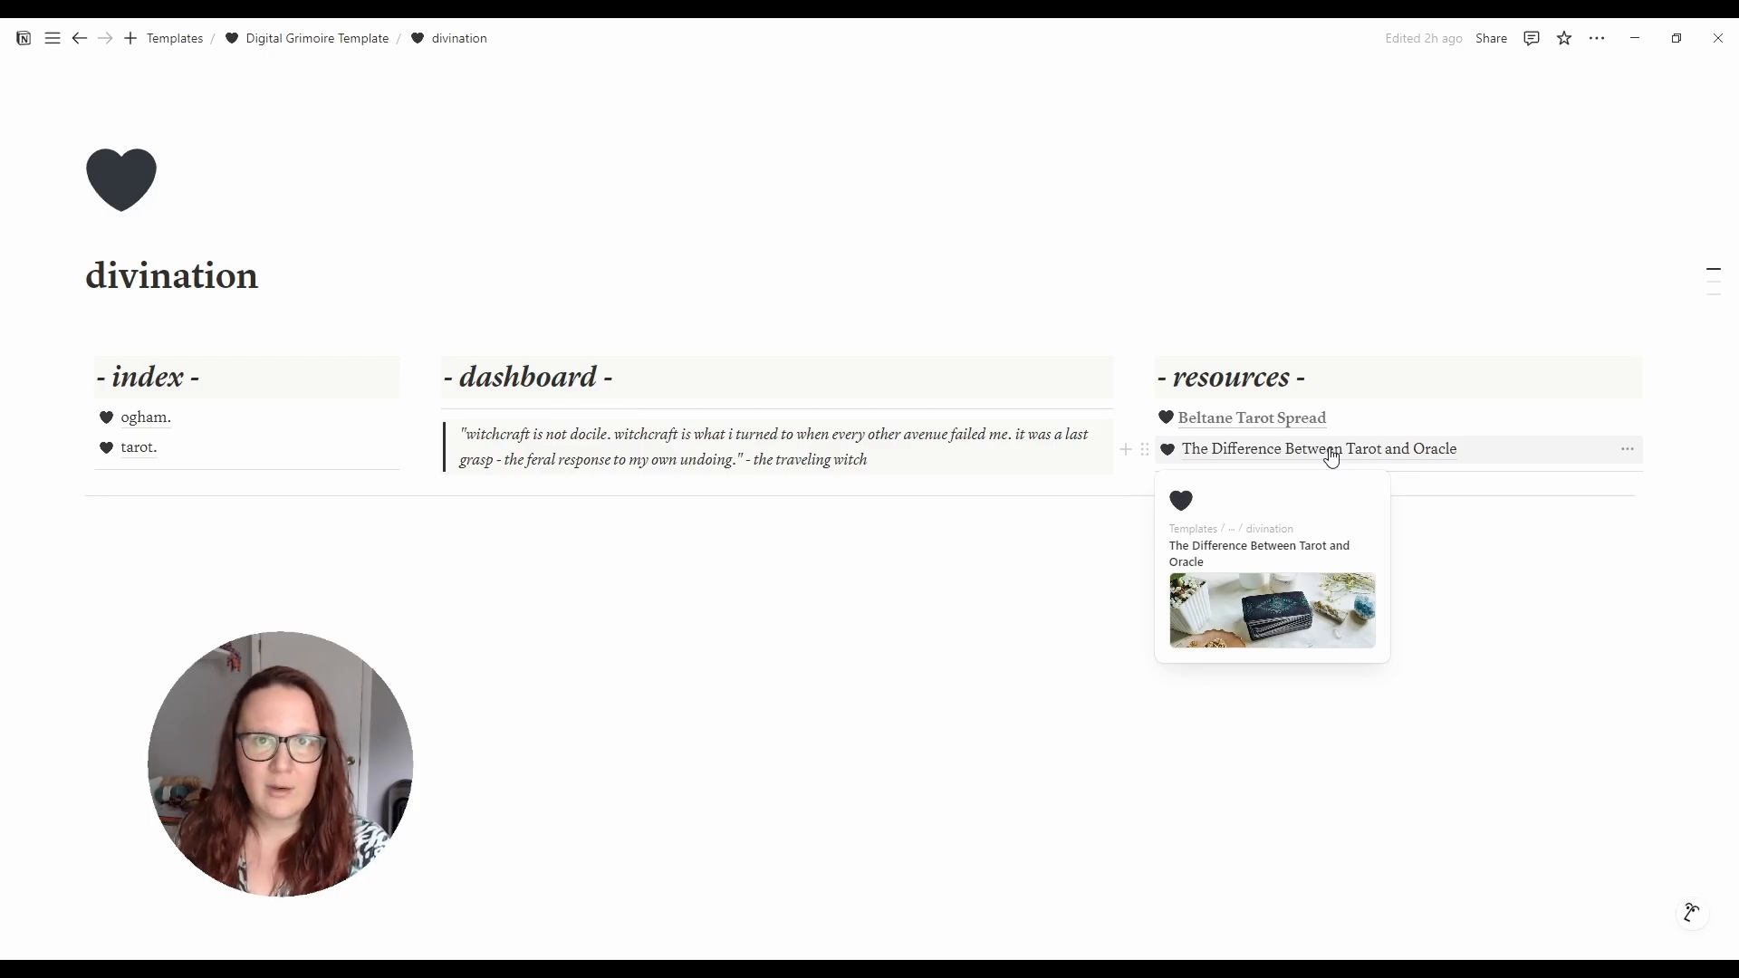
click(1334, 462)
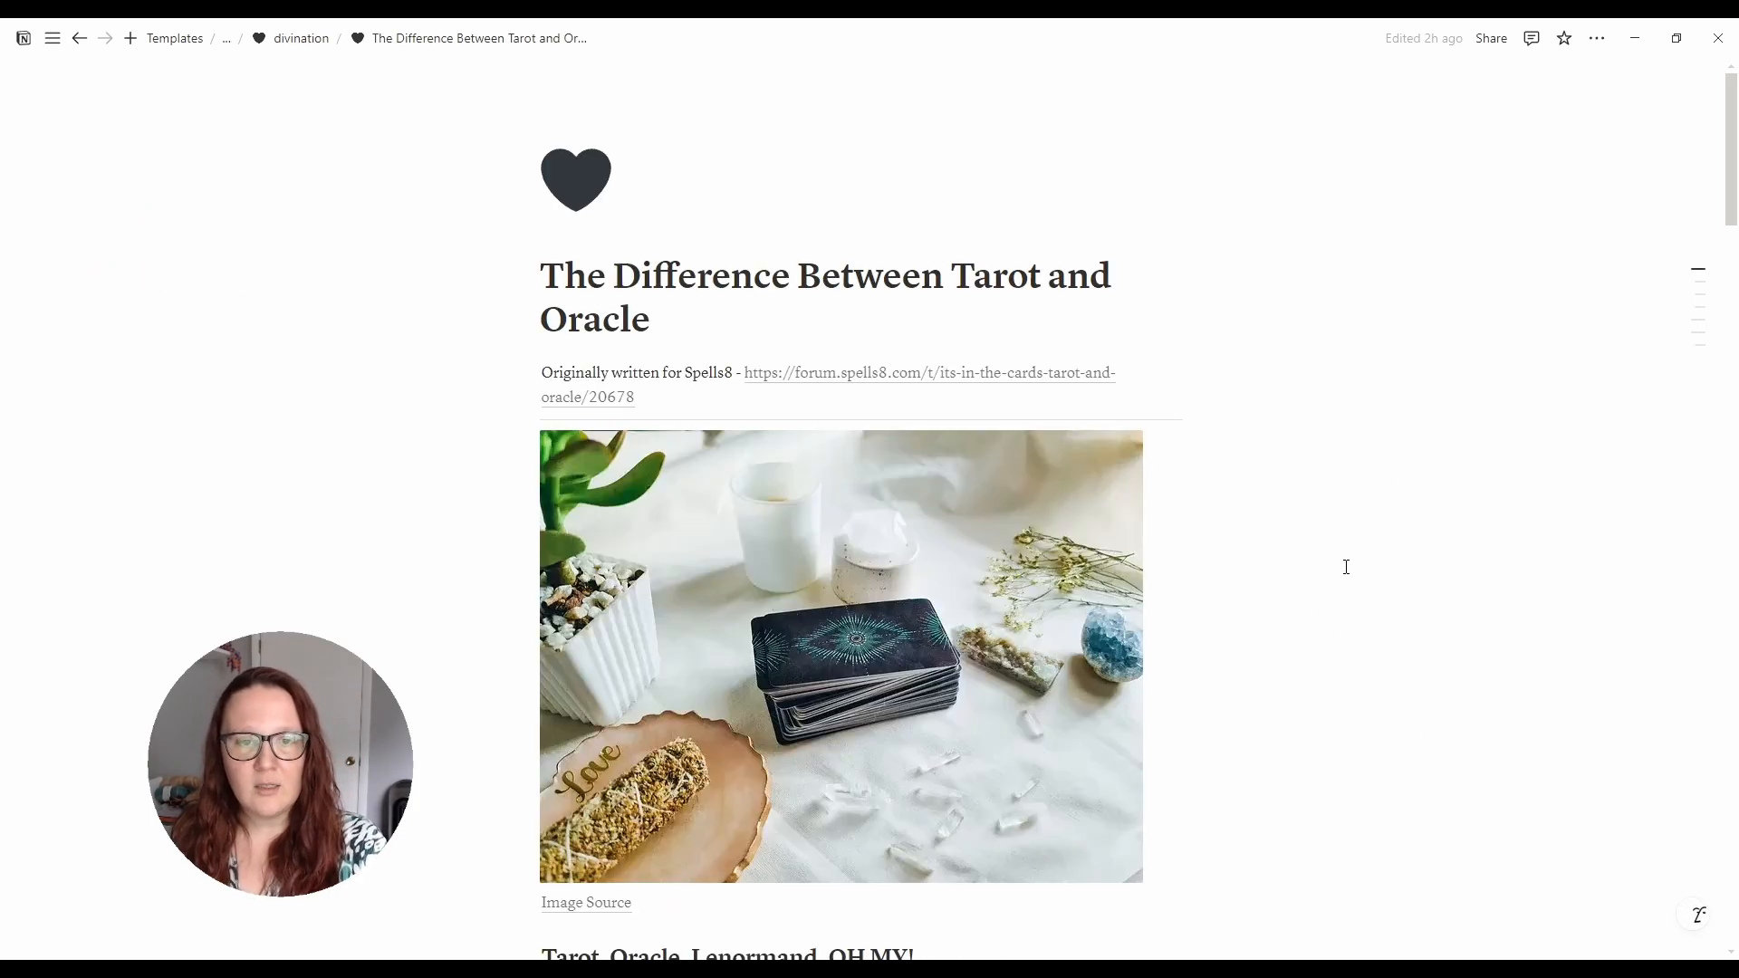
click(79, 38)
- Open the ogham page from the divination index and read through it down to the sources
mouse_move(156, 426)
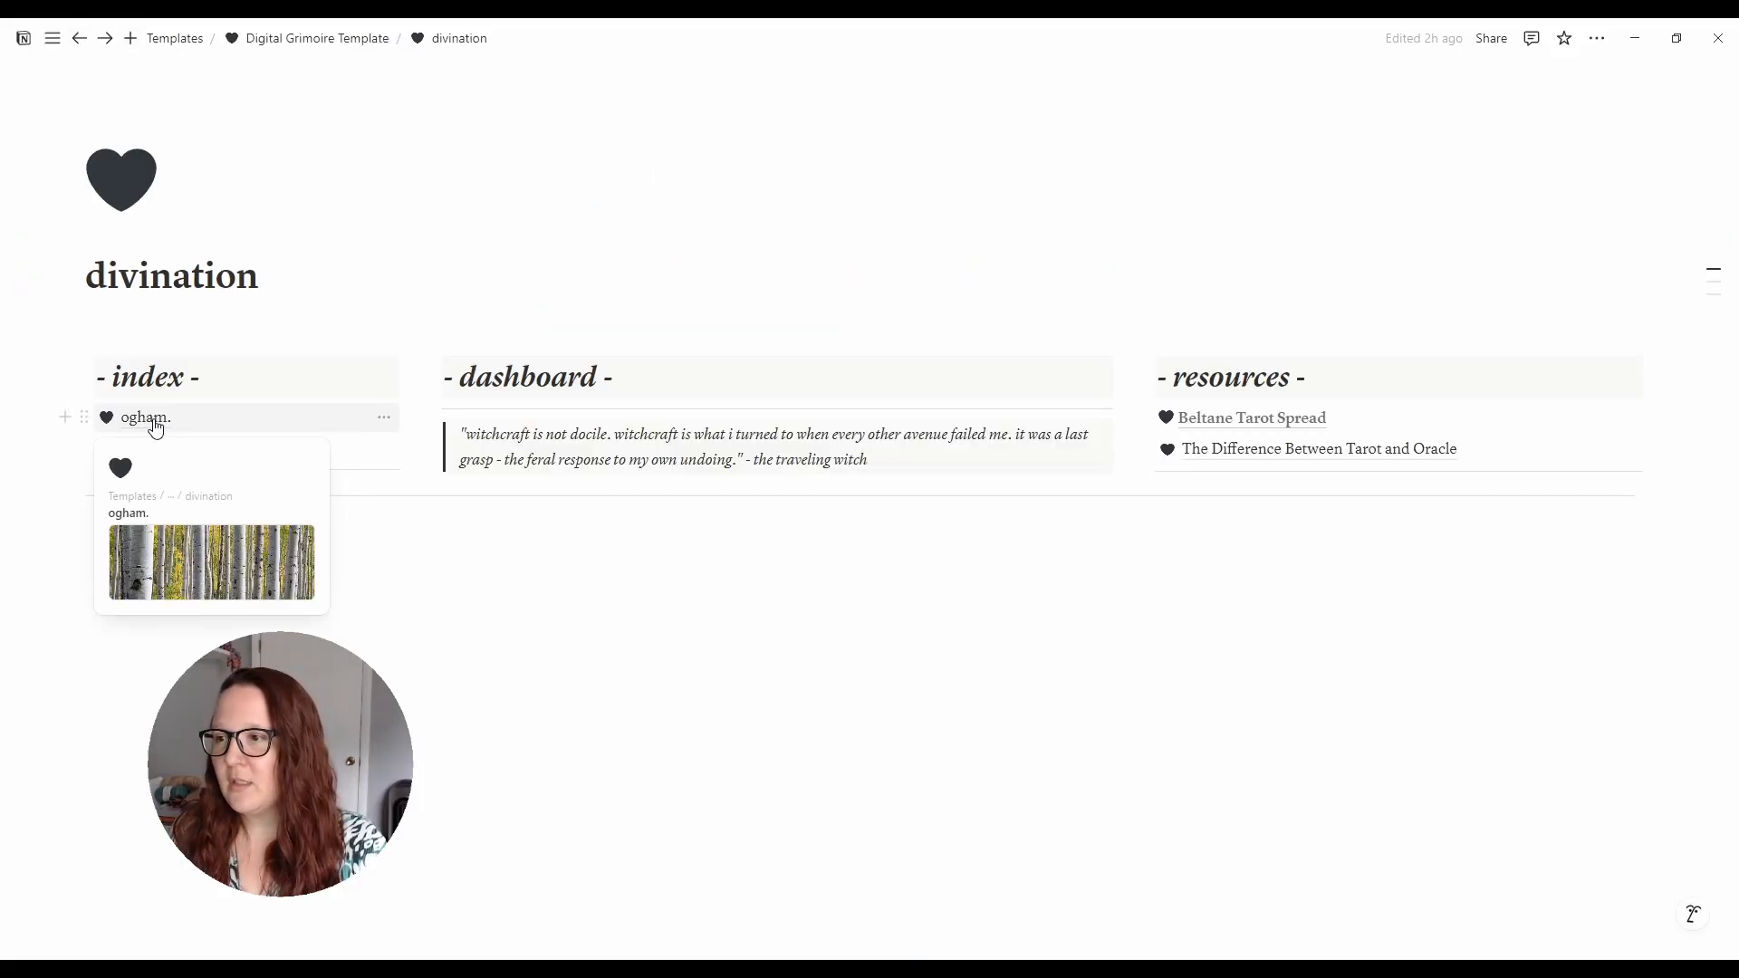
click(156, 425)
click(703, 422)
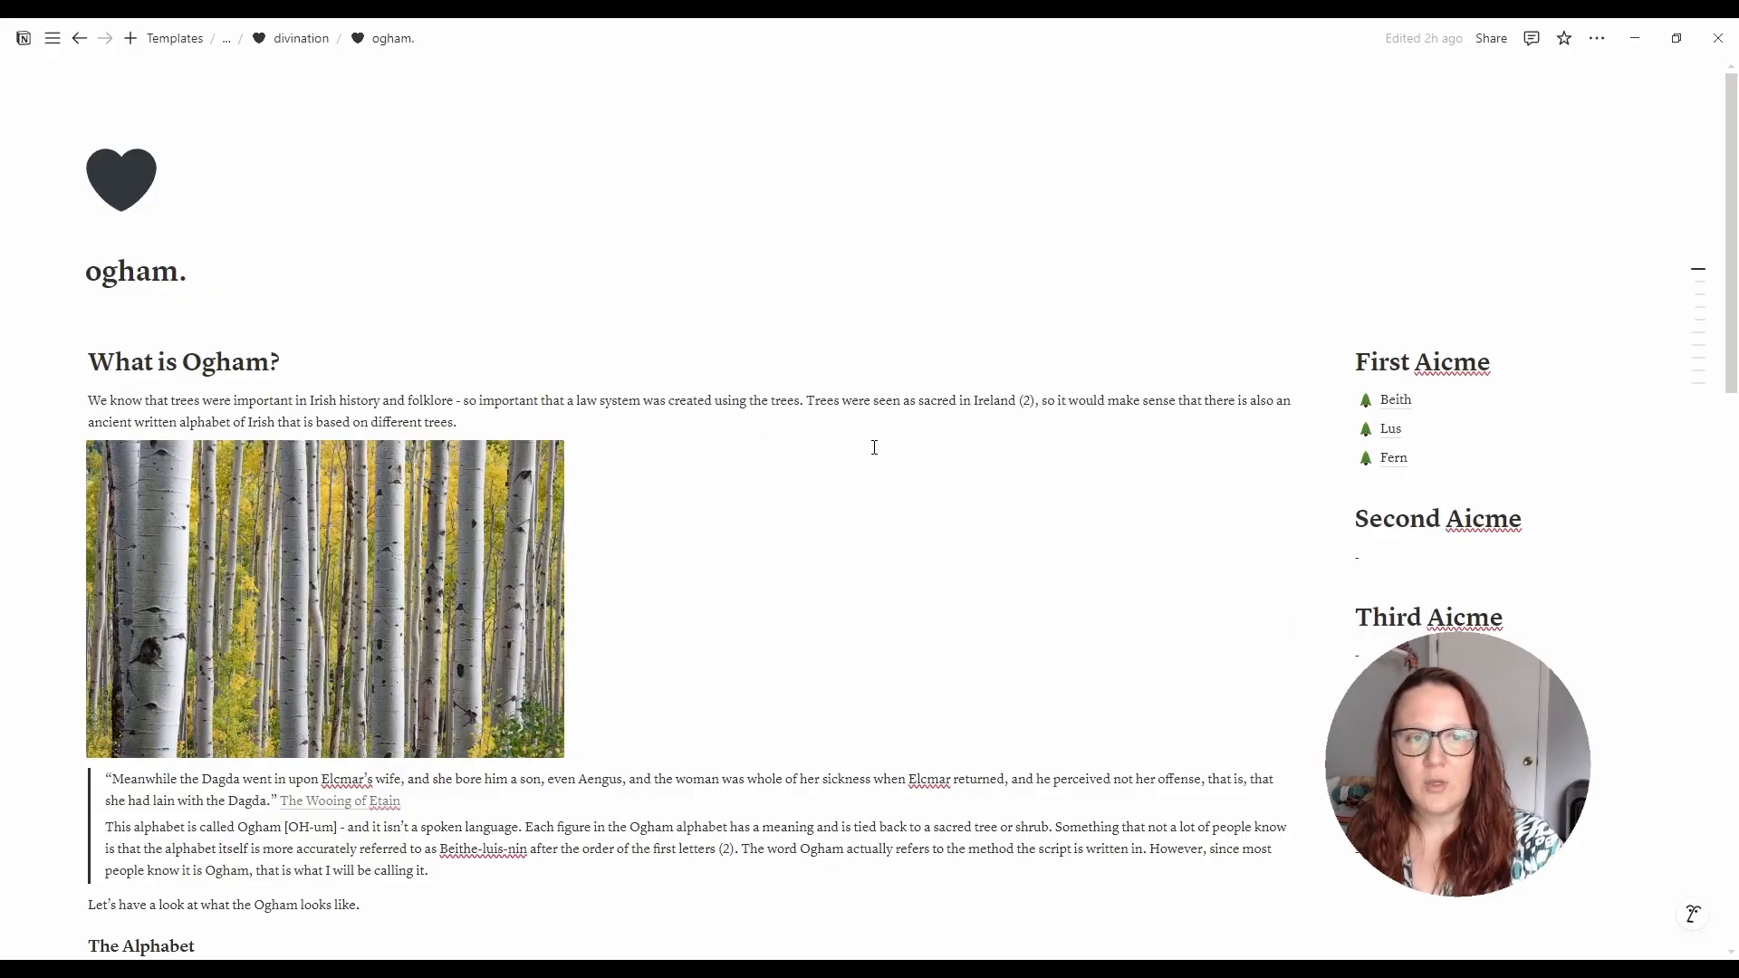
scroll(163, 370, down, 6)
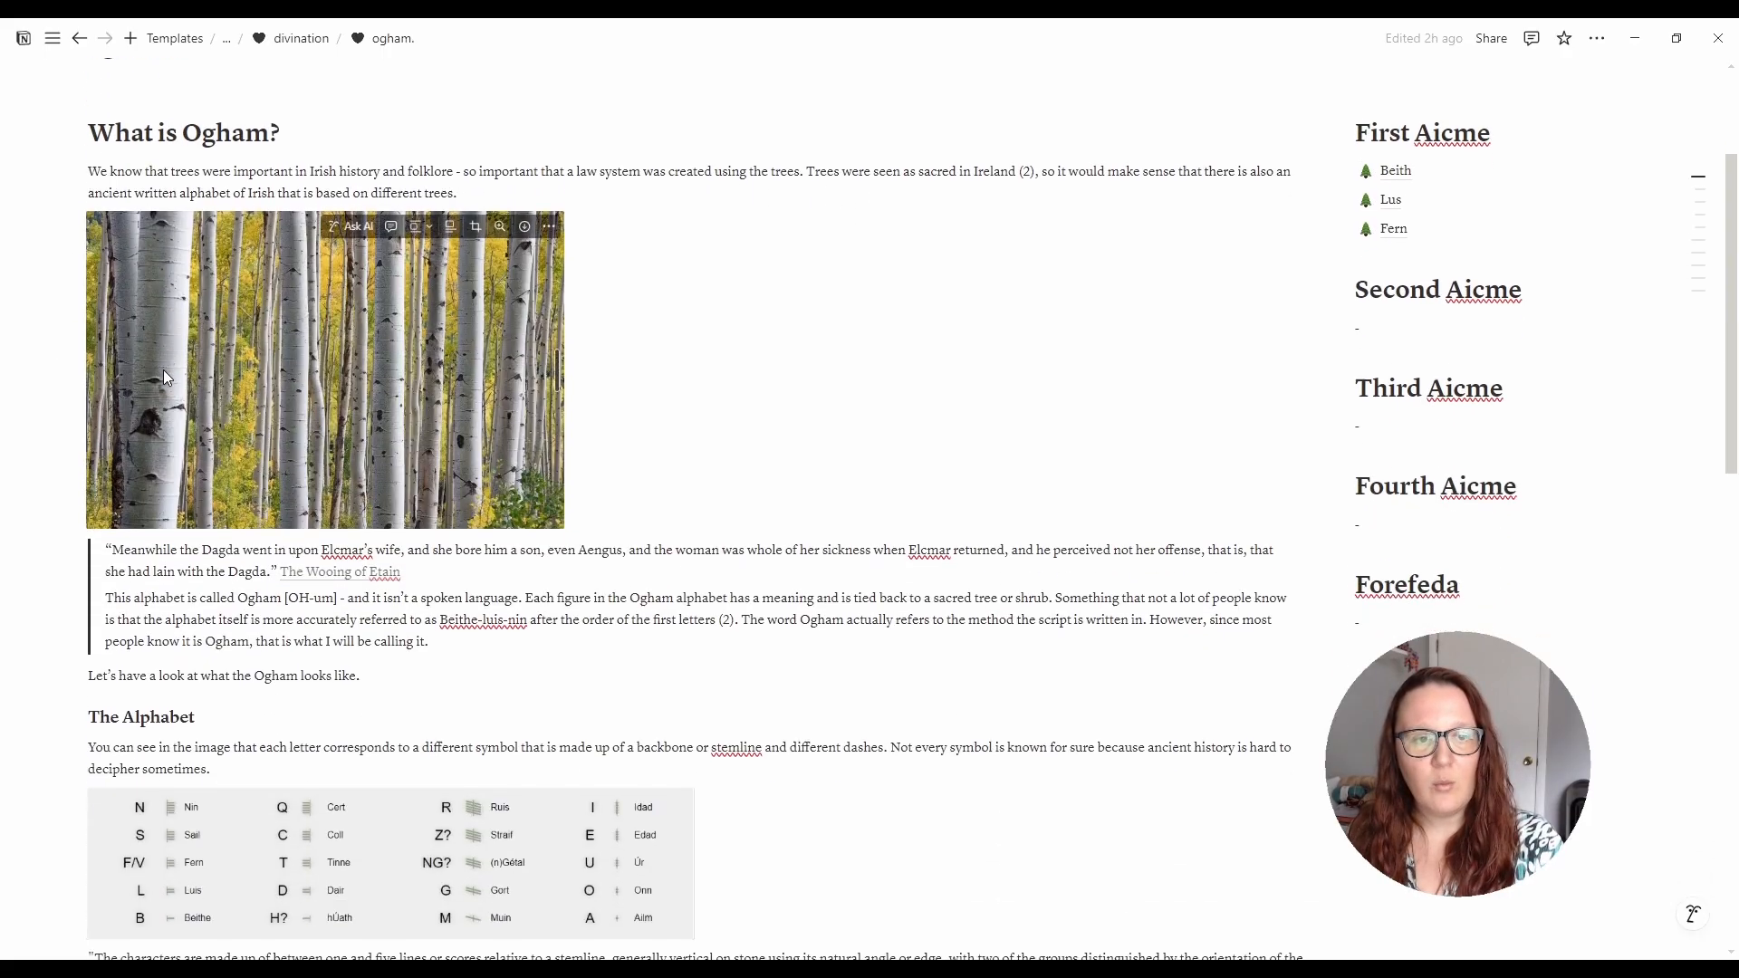
scroll(163, 370, down, 14)
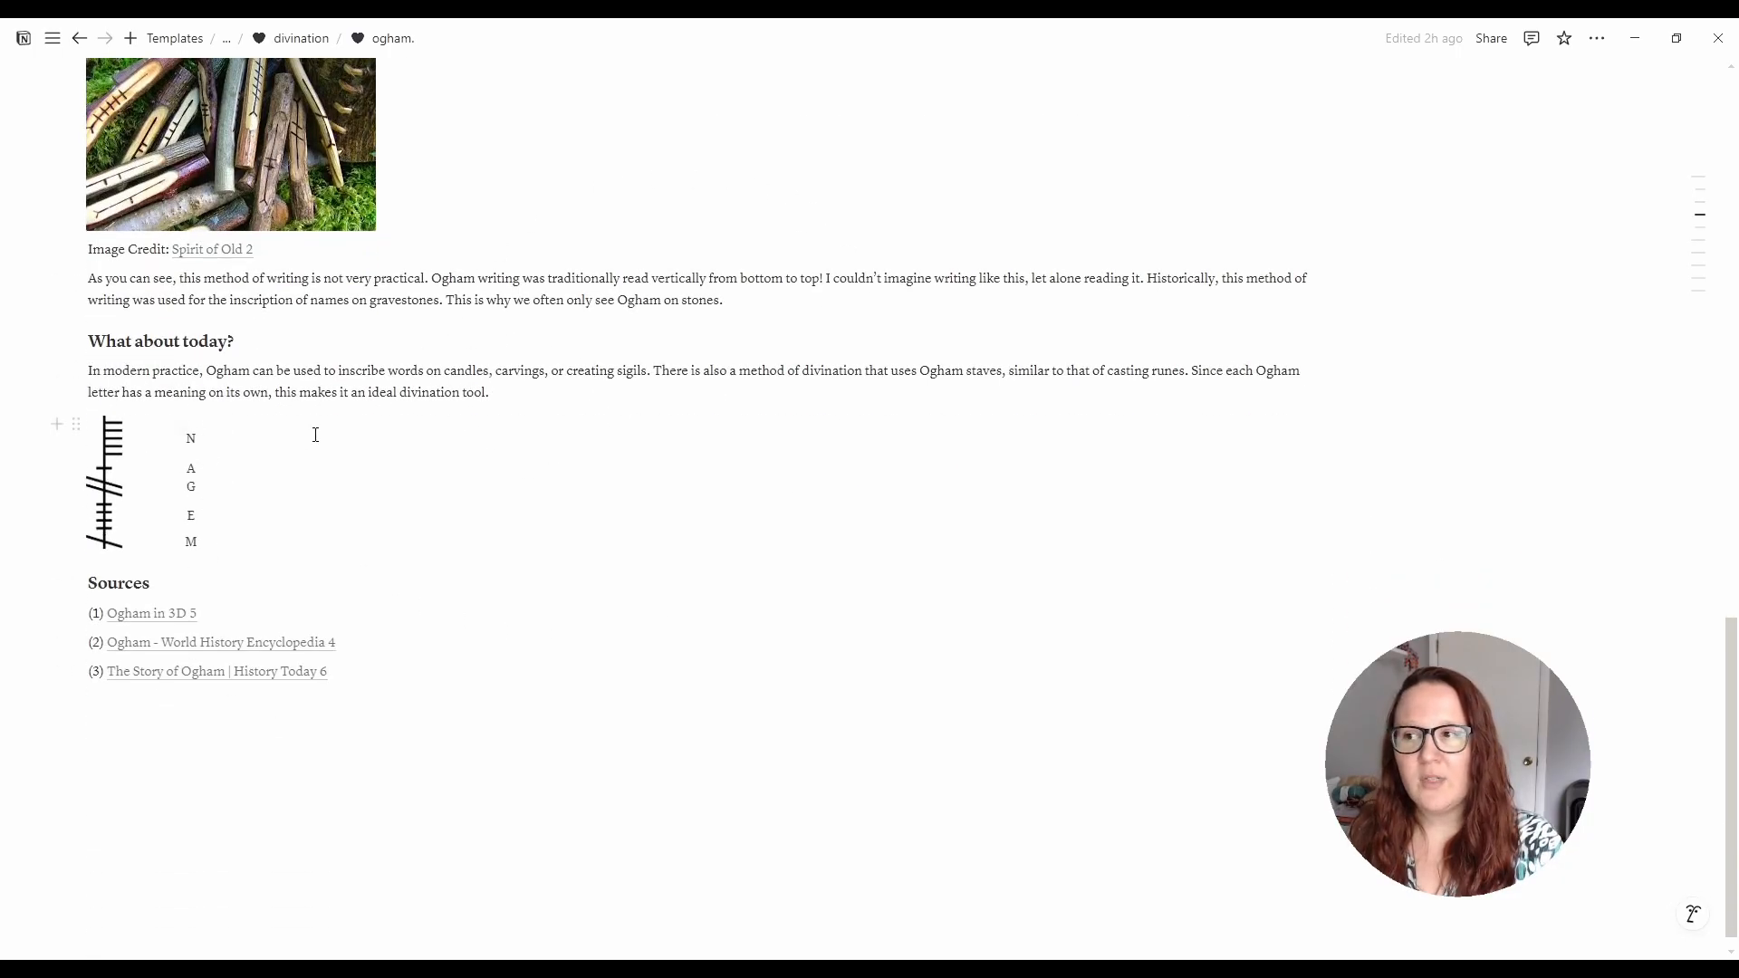
scroll(538, 616, up, 20)
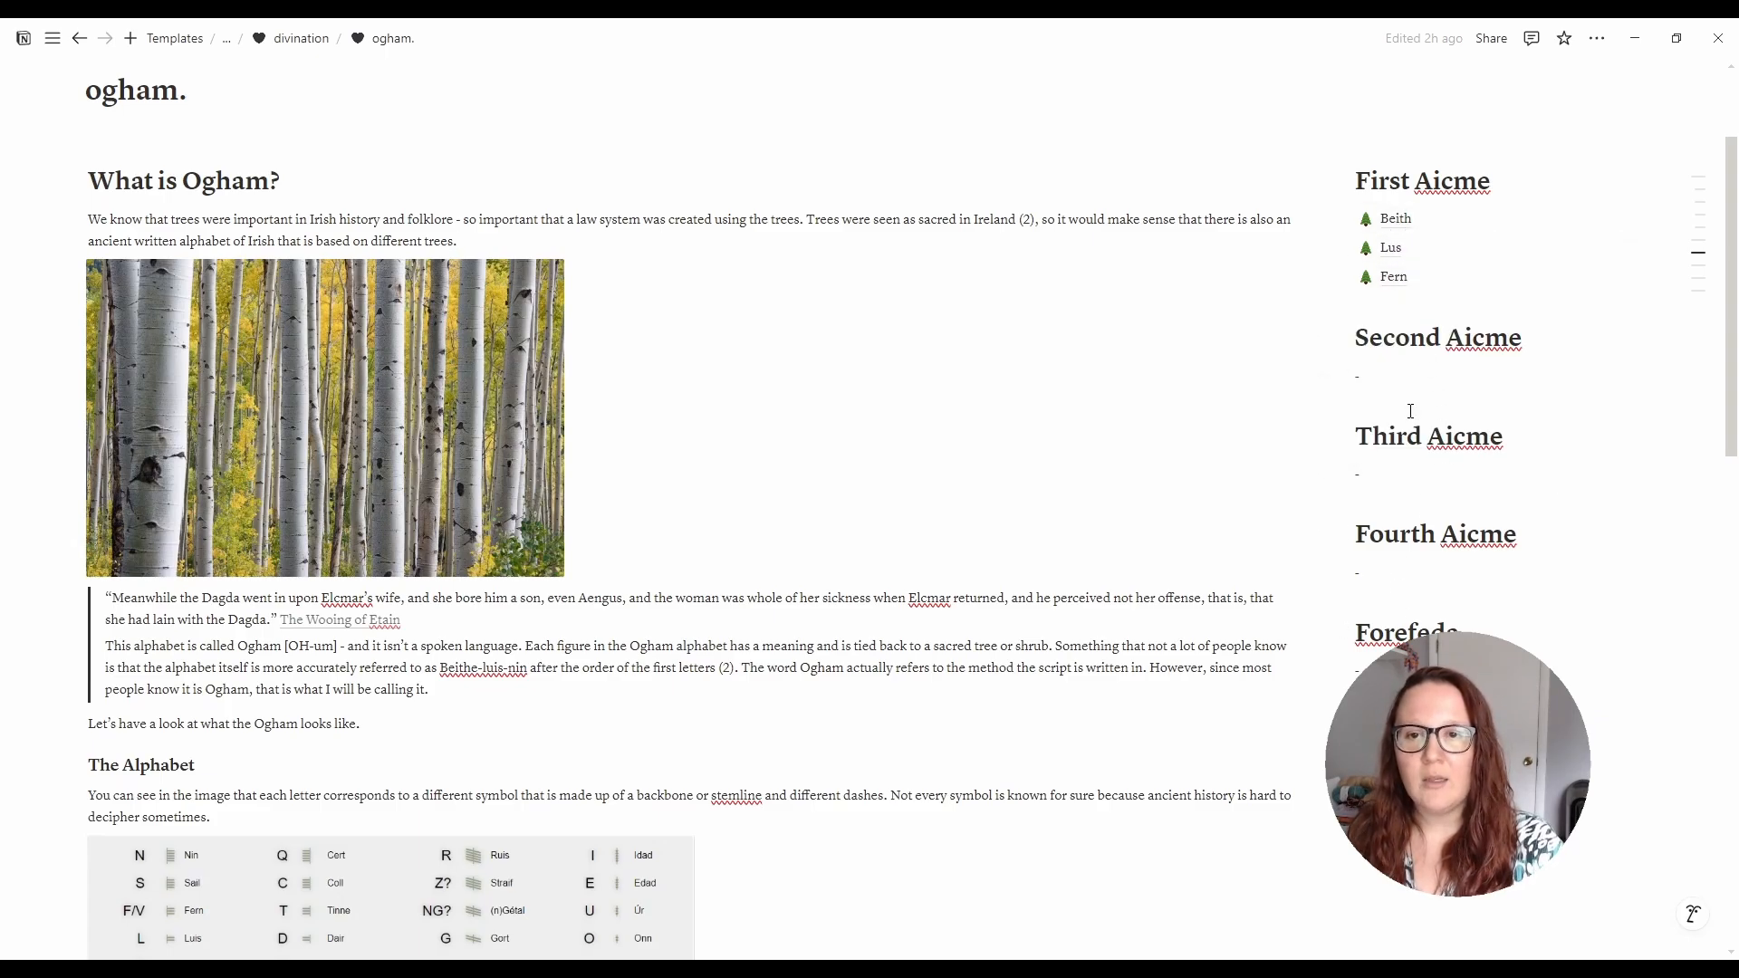
- Open the Beith page under First Aicme, read it through to the further reading, and return to the ogham page
click(1393, 220)
scroll(1312, 470, down, 10)
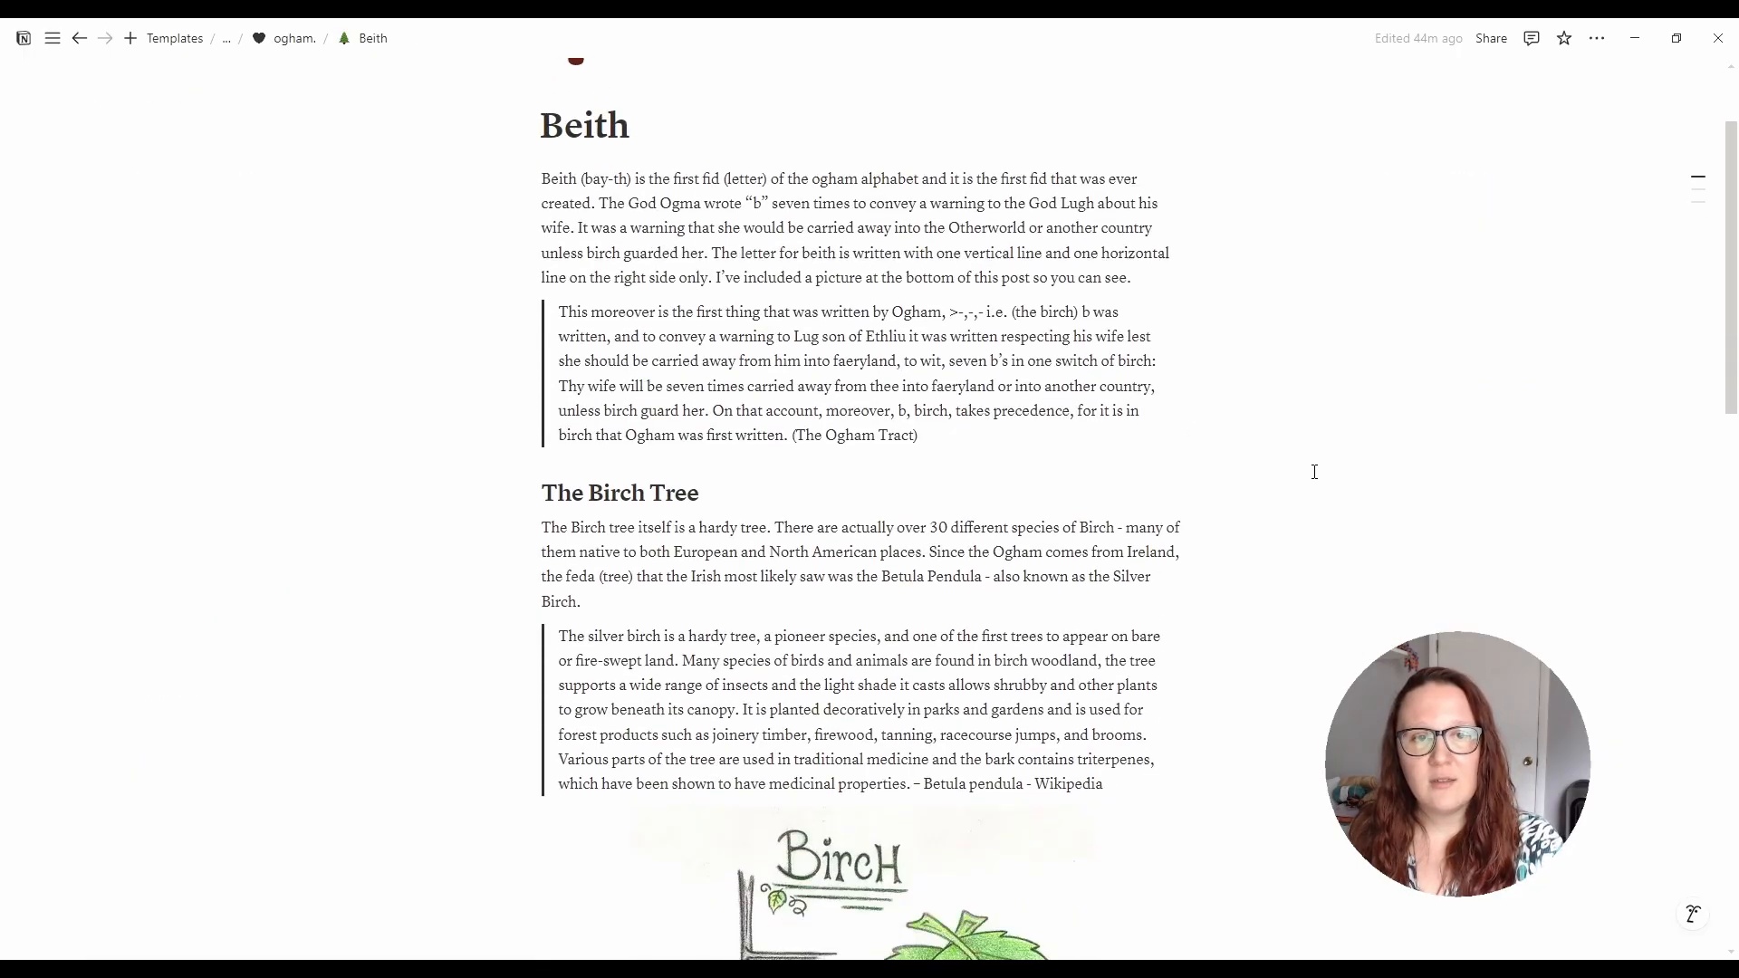
scroll(1309, 468, down, 6)
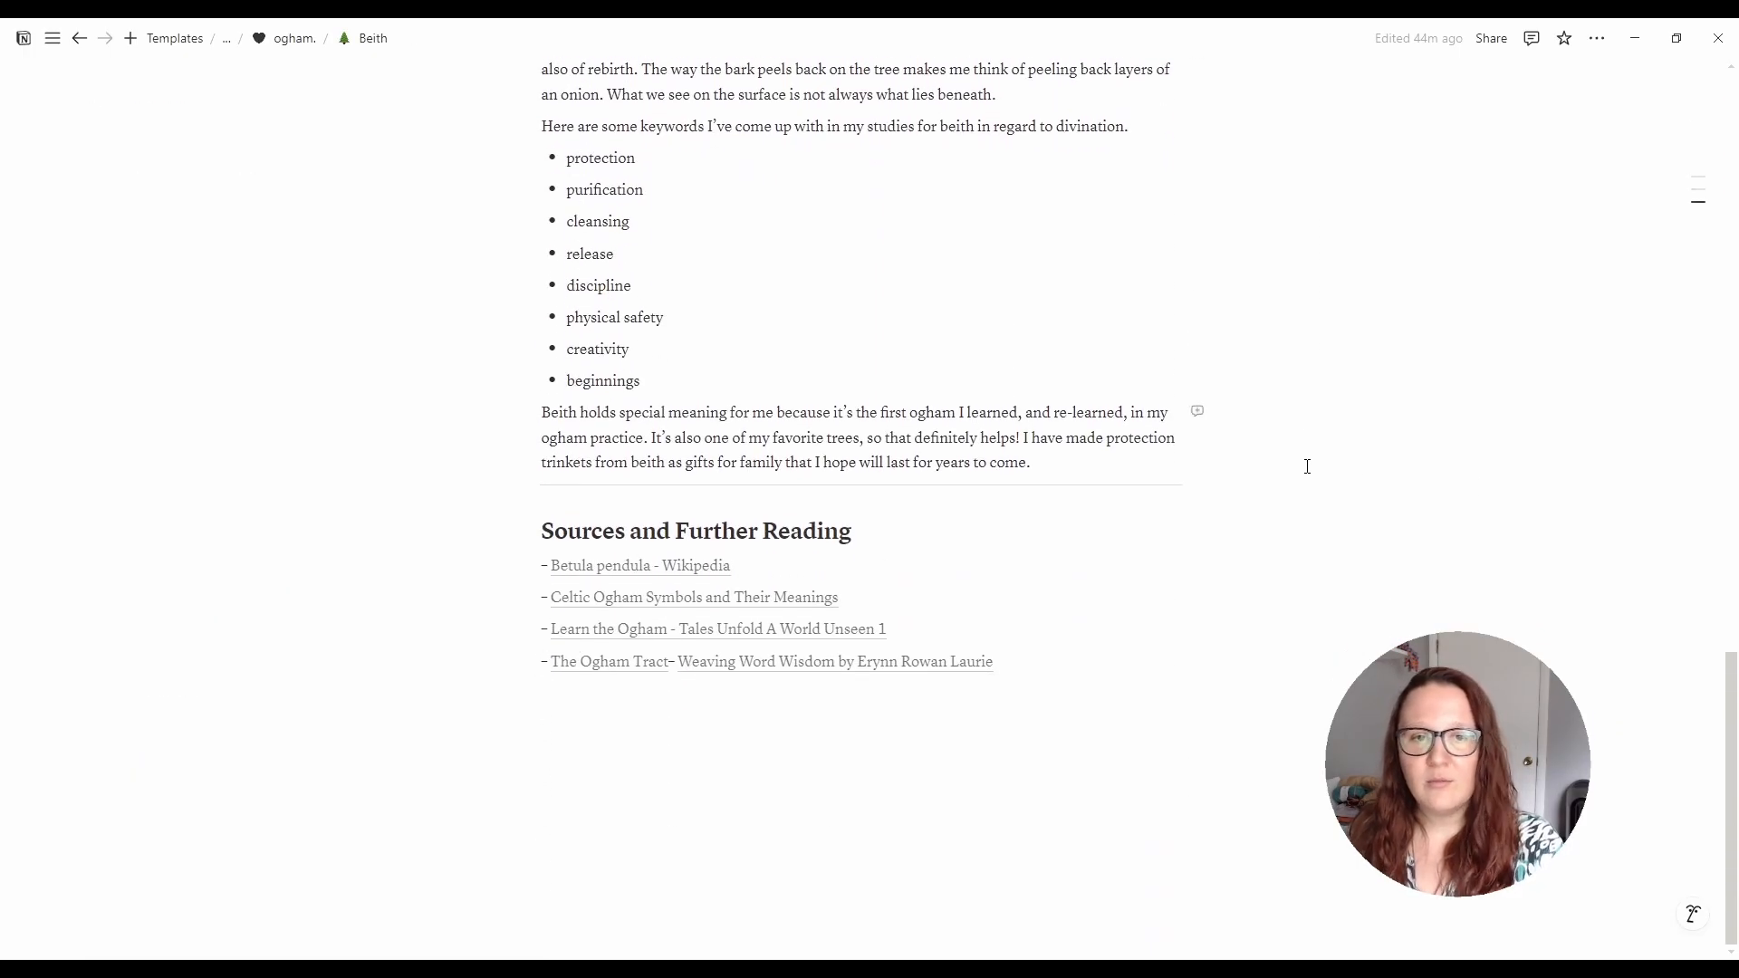
scroll(1307, 466, up, 12)
scroll(1307, 466, up, 6)
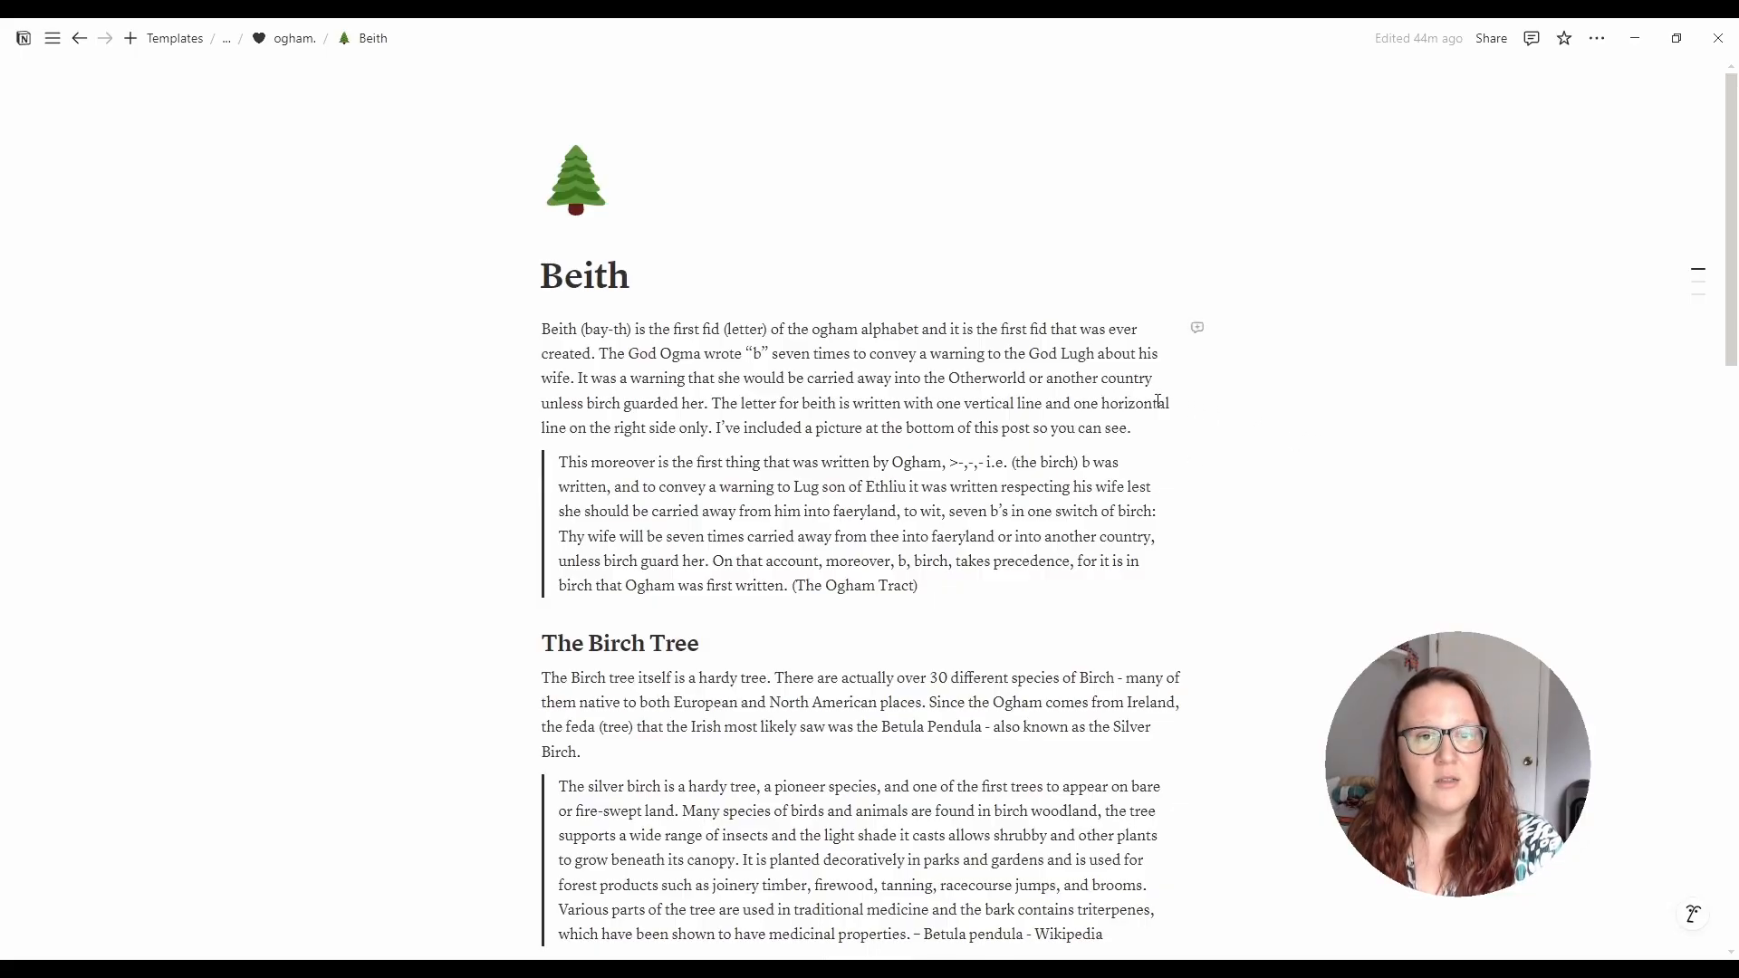
click(297, 39)
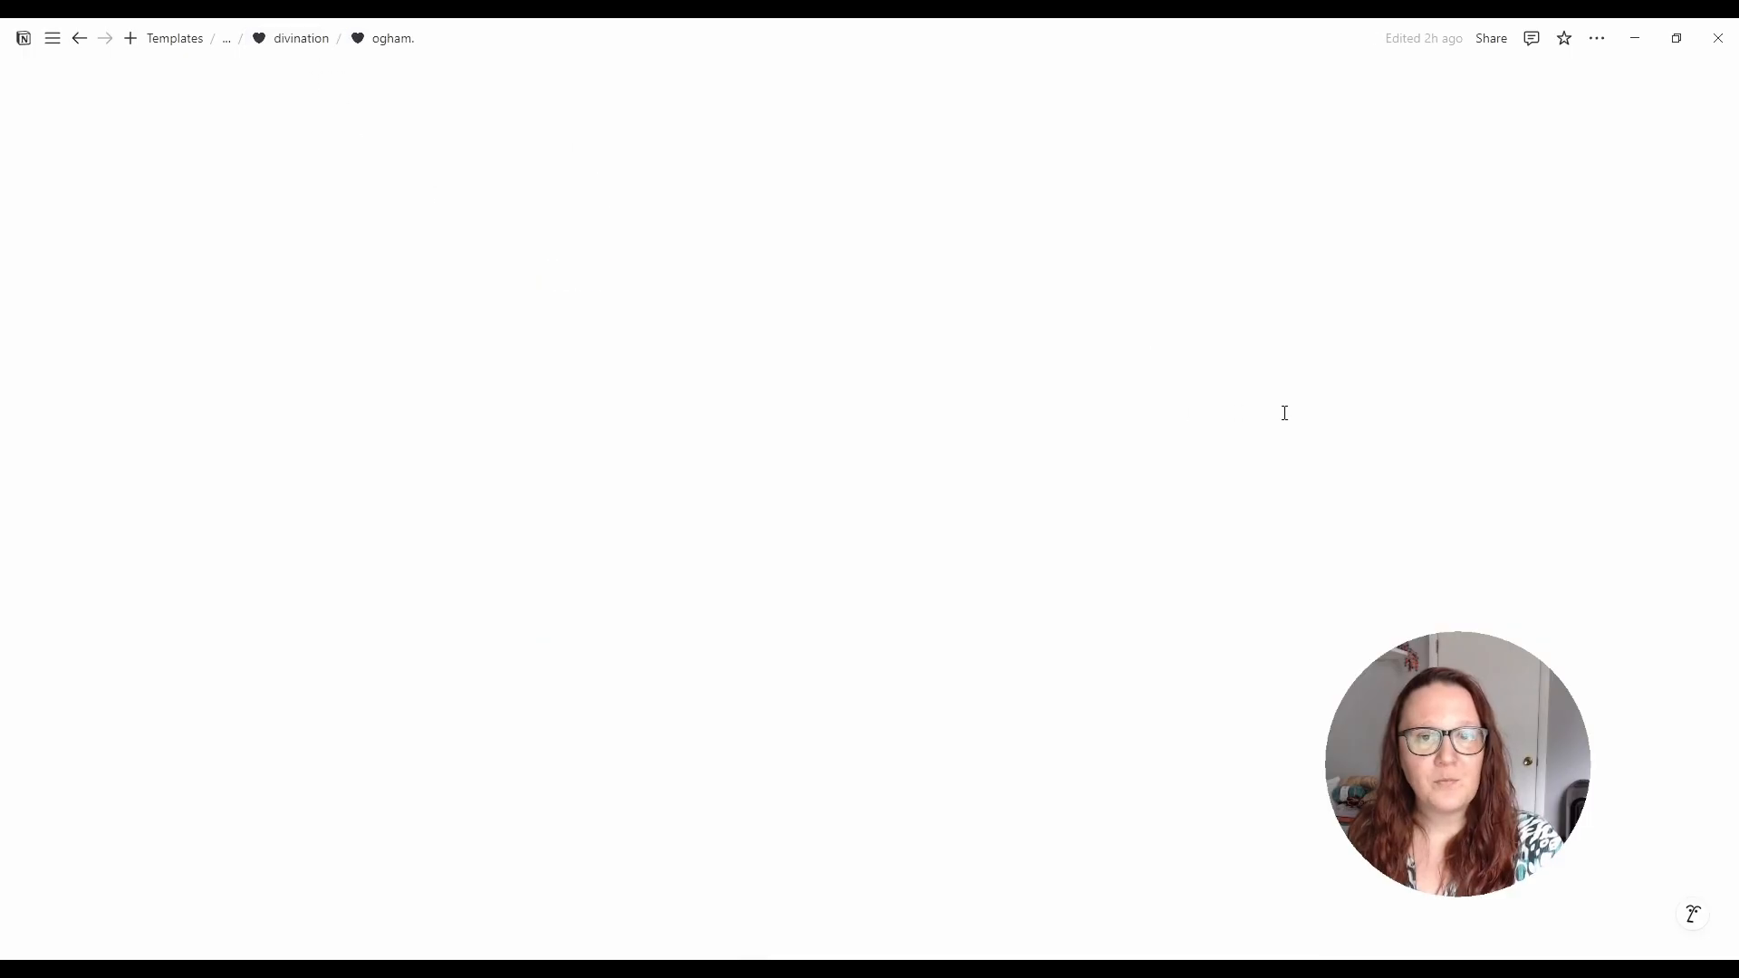
- Look over the alphabet and Aicme sections of the ogham page and return to the divination page
scroll(1249, 536, down, 4)
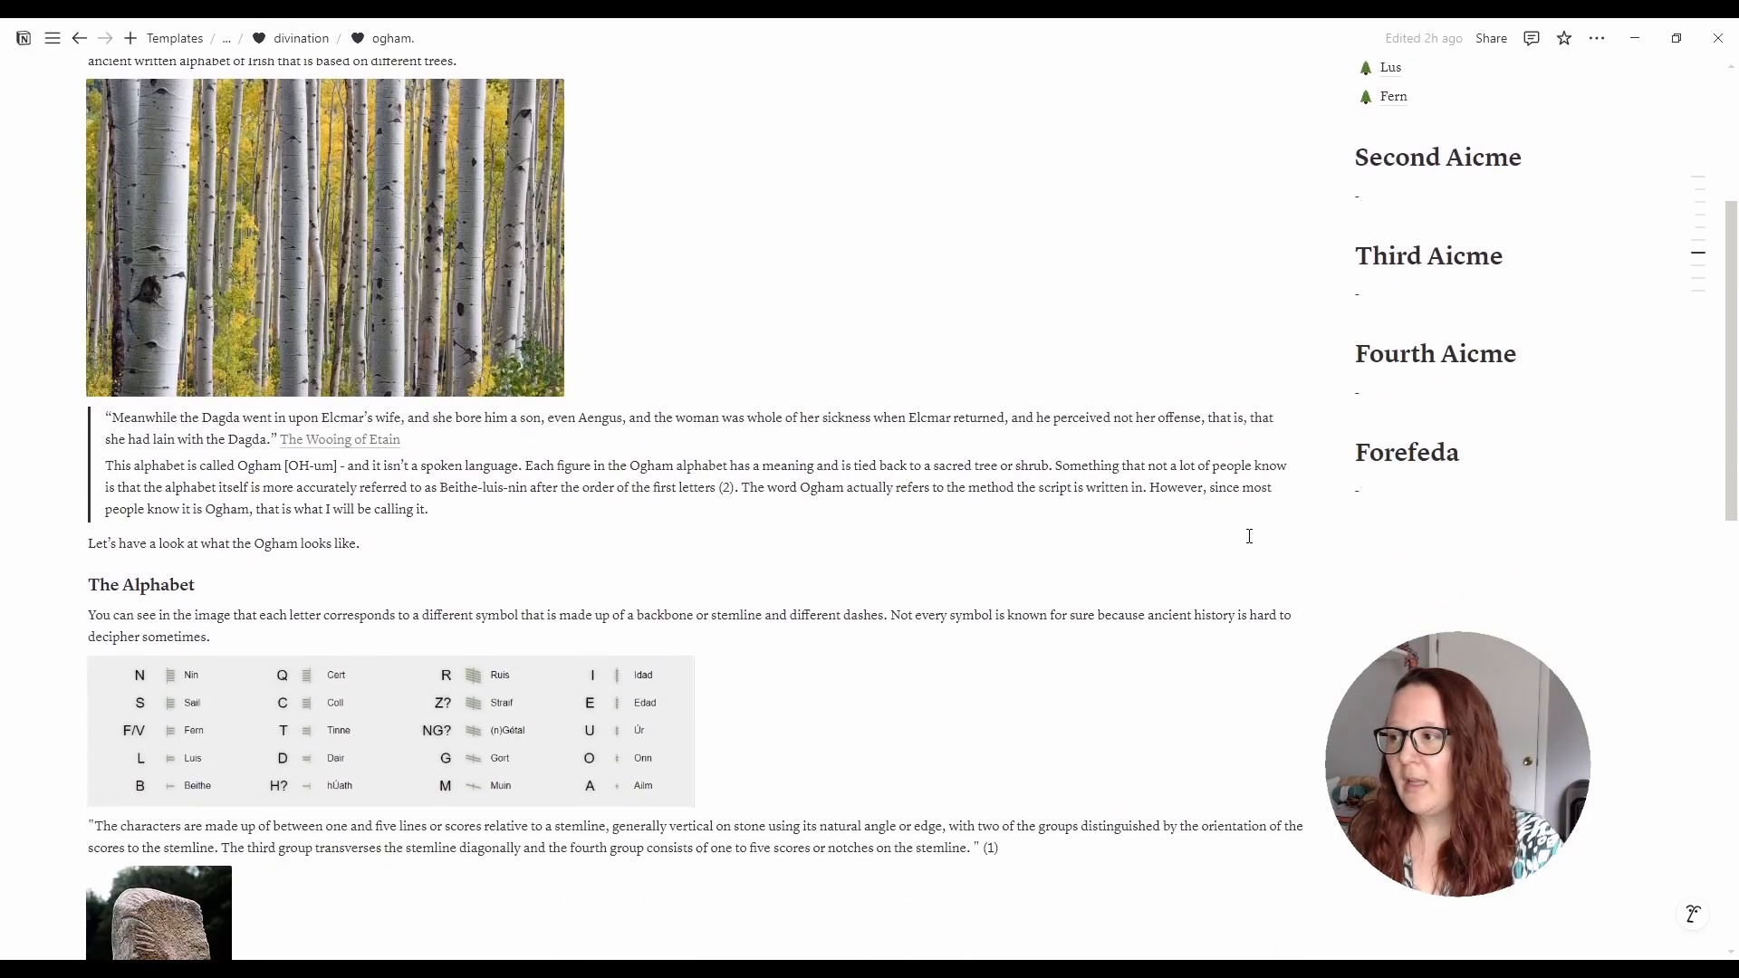
scroll(1249, 533, up, 4)
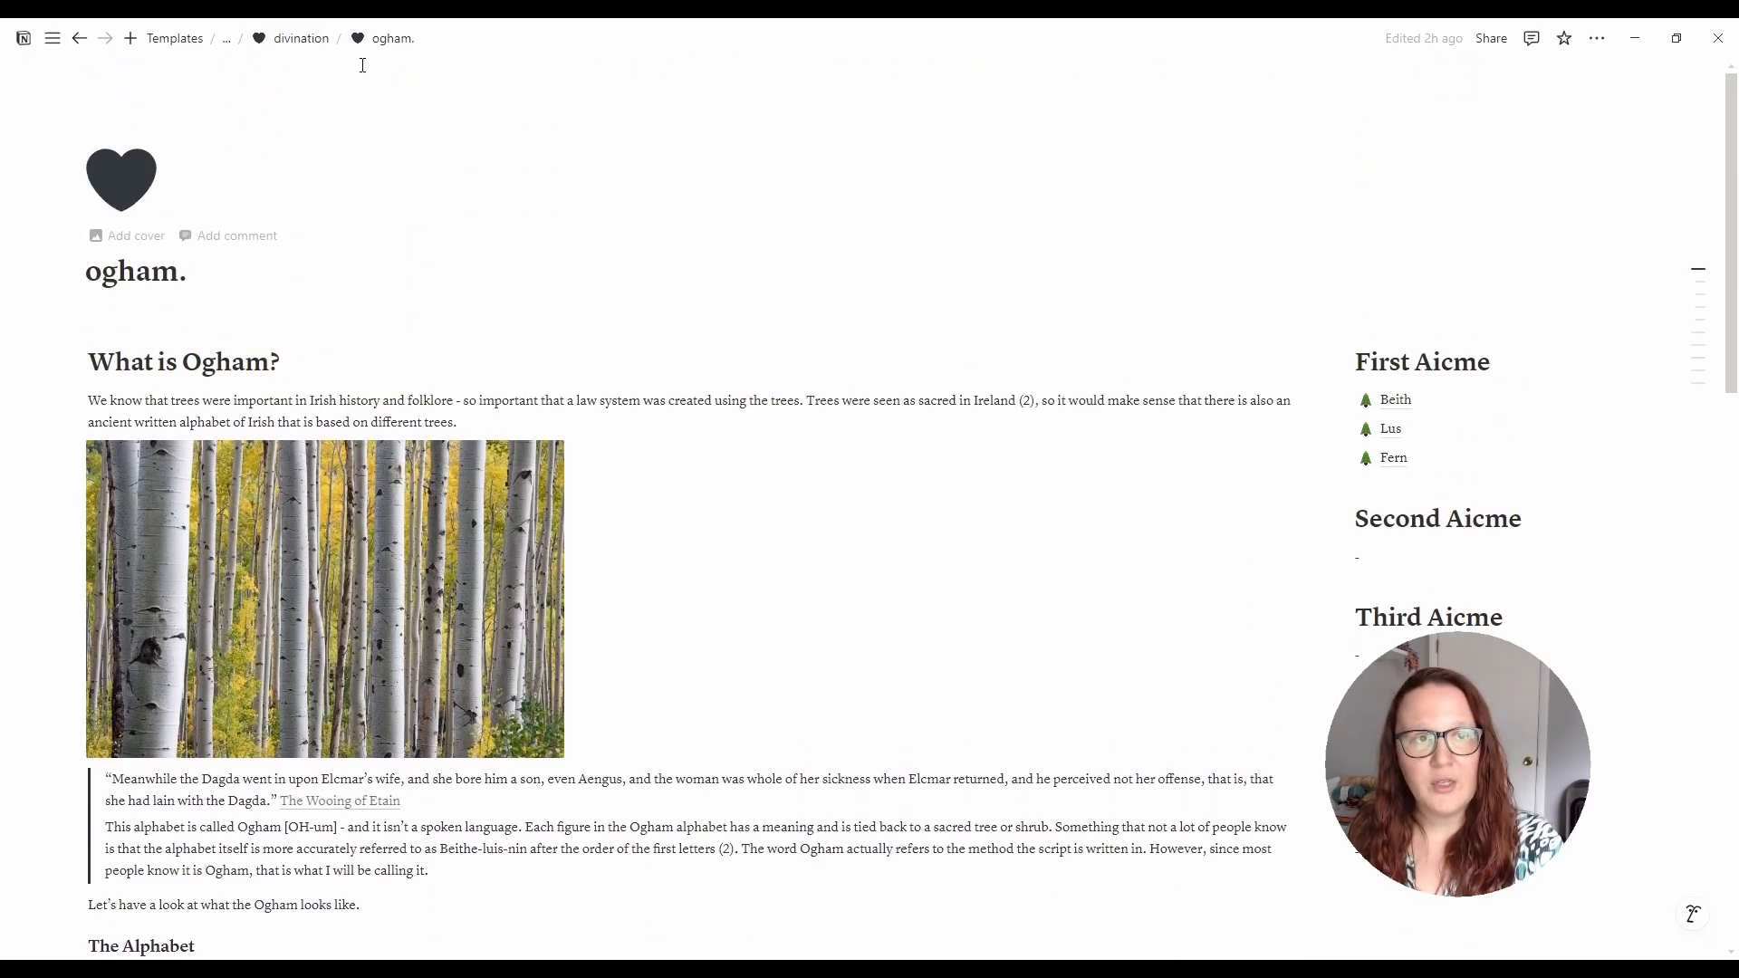
click(299, 38)
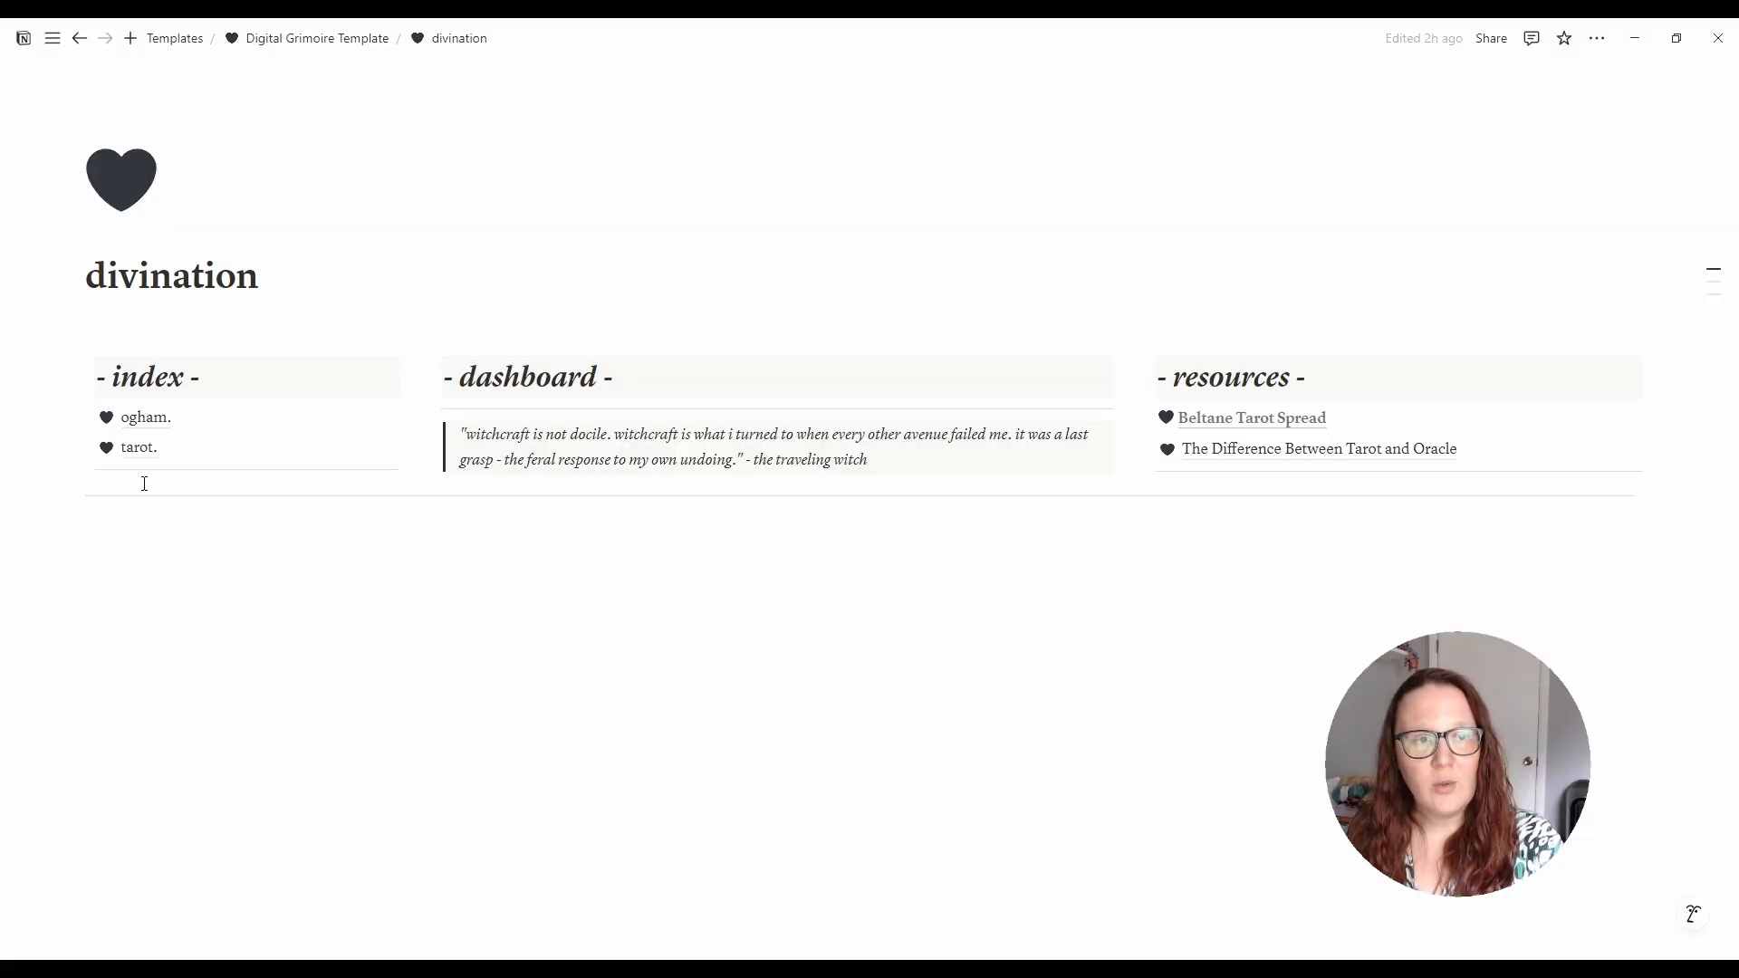
- Open the tarot page, switch to the tarot cards view, and show the tag options for the Strength card
click(136, 449)
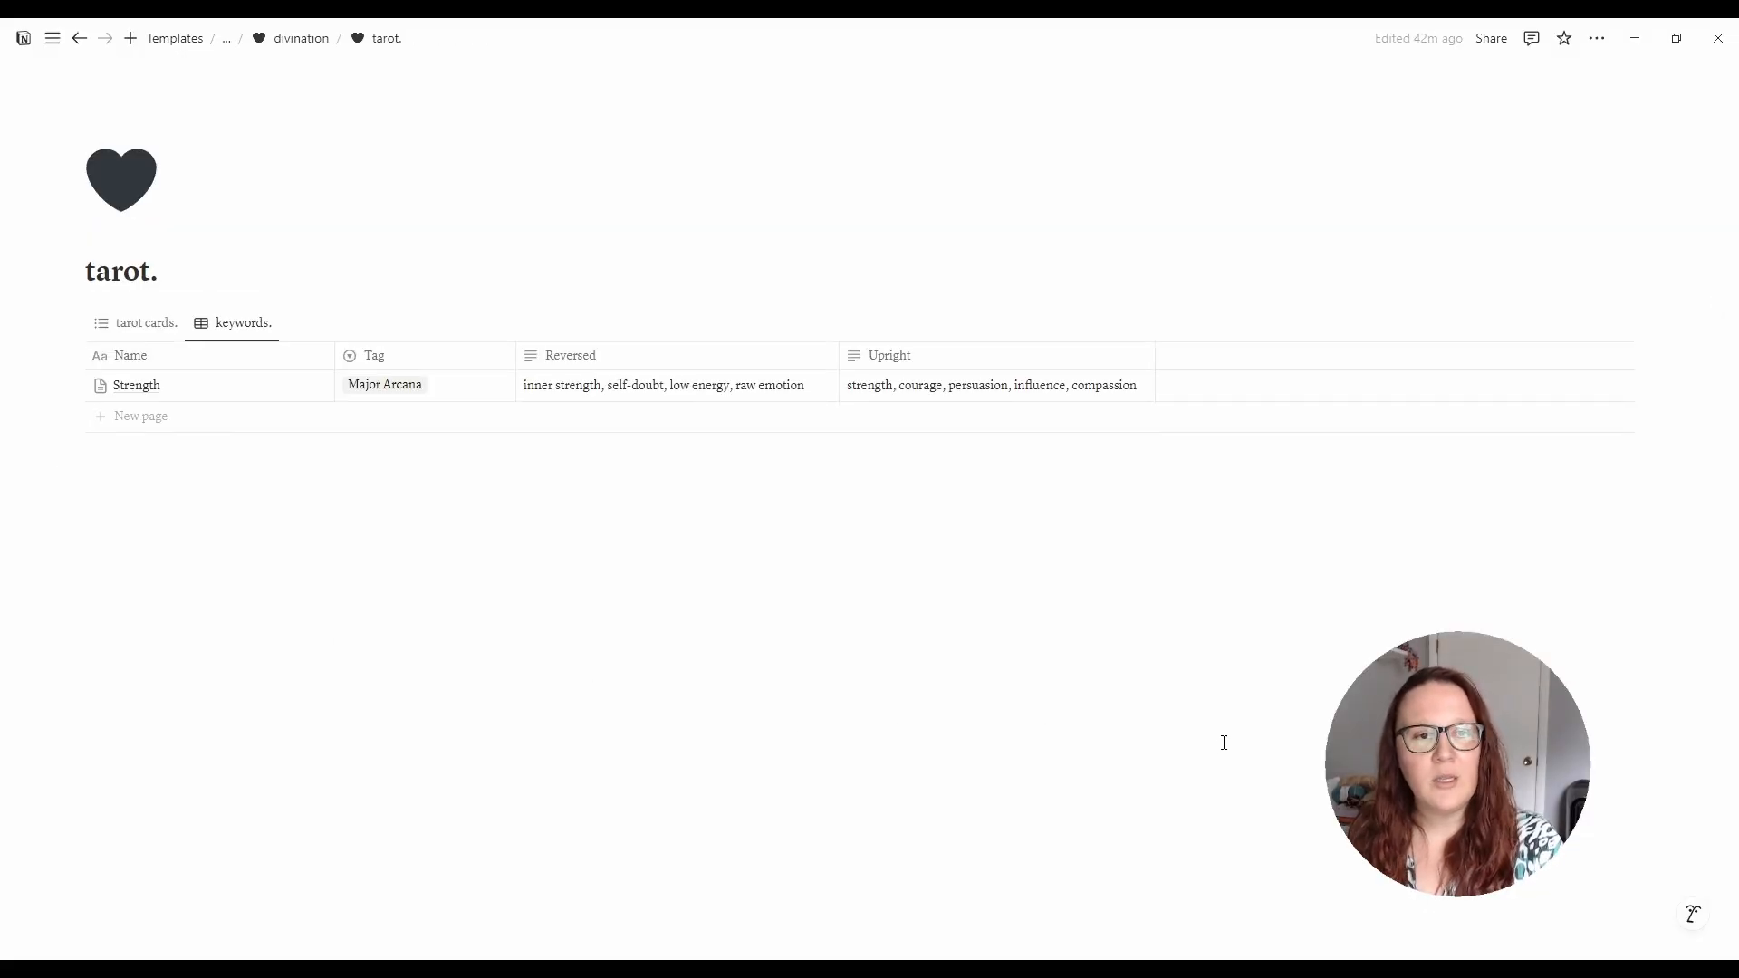
click(145, 328)
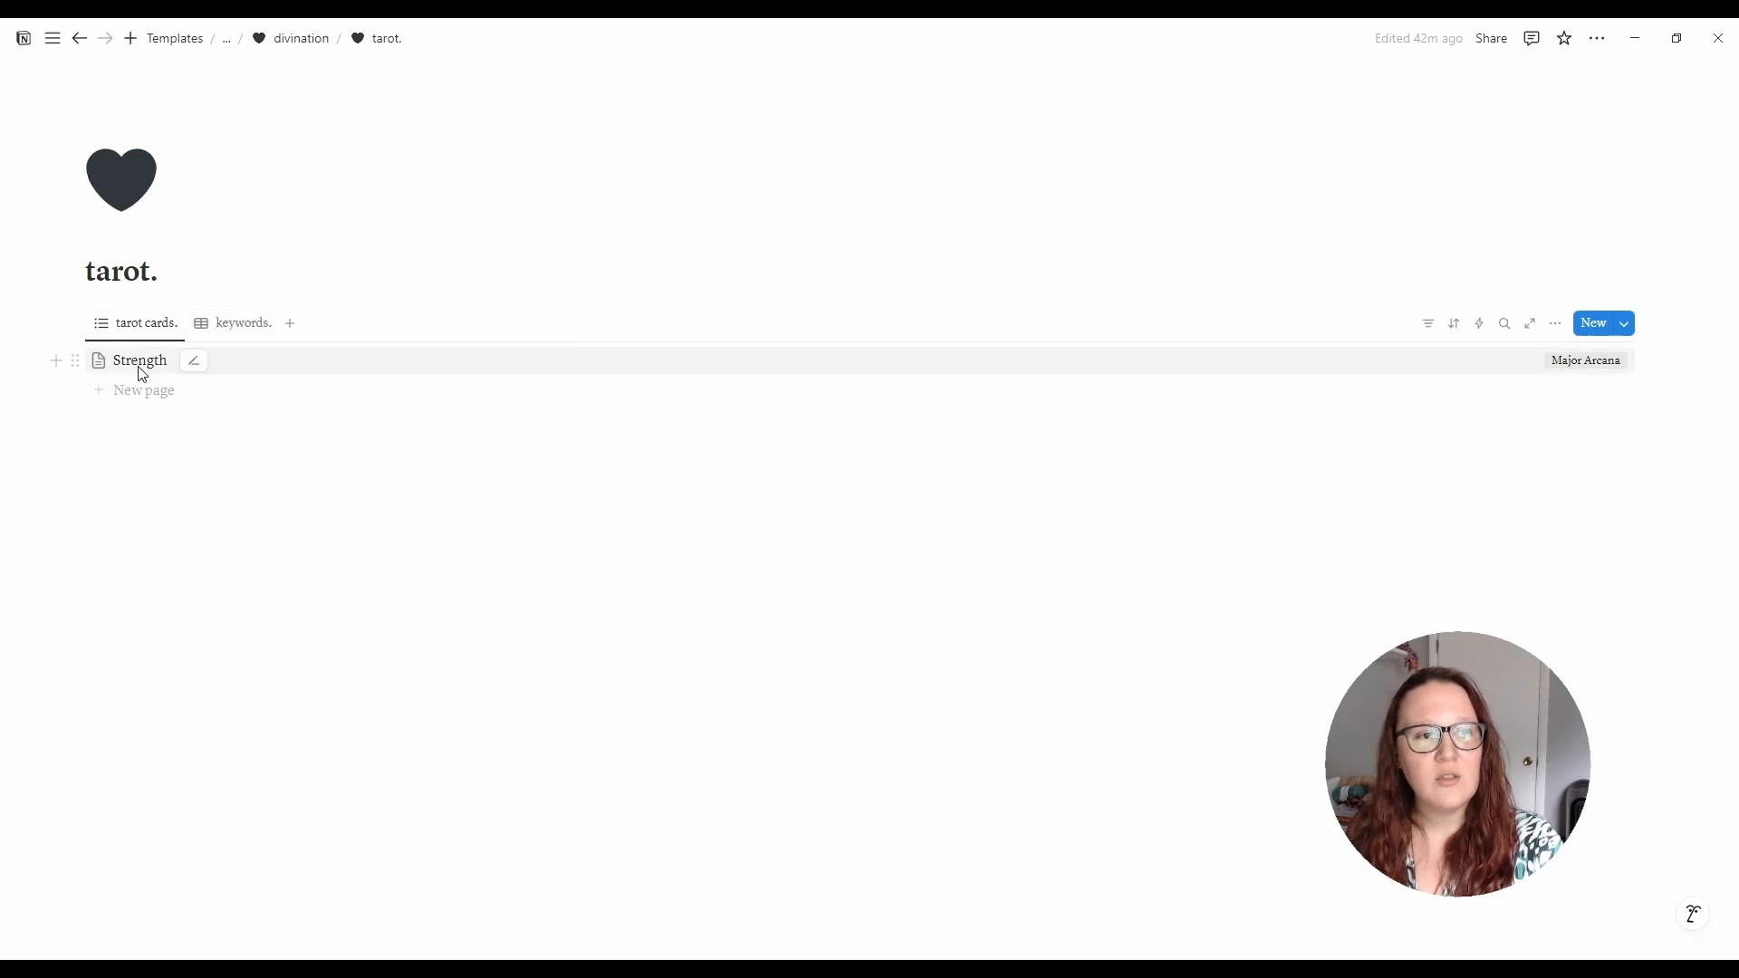
click(1607, 372)
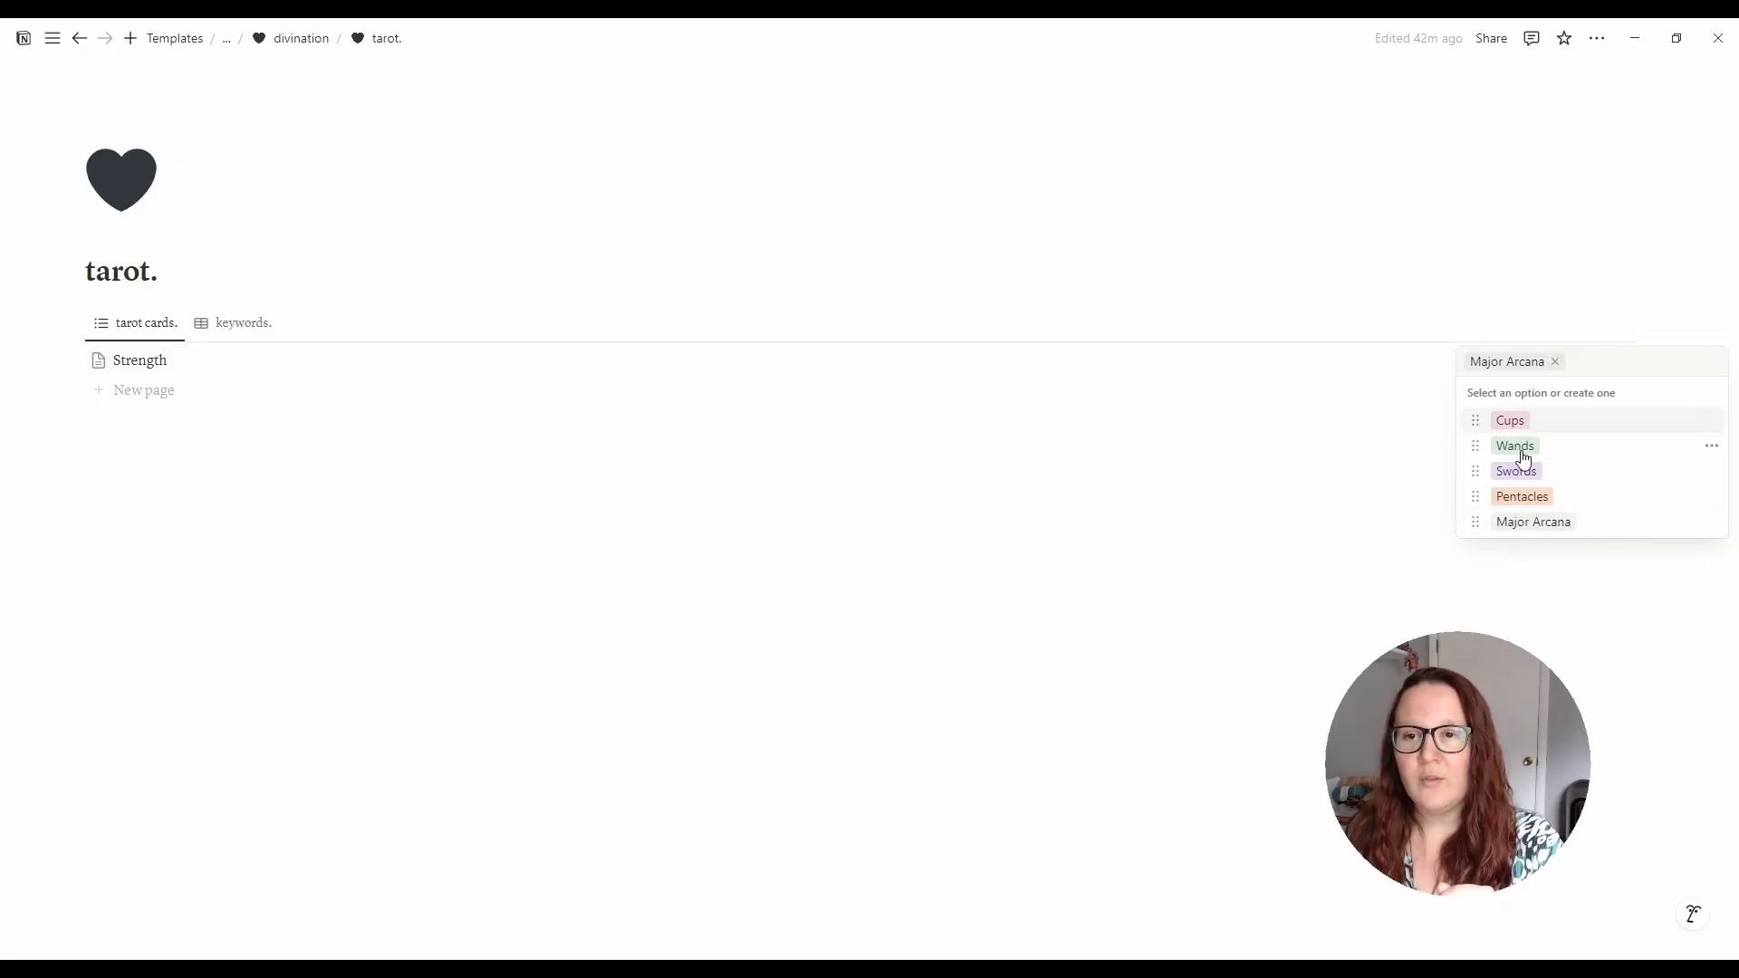
- Switch the tarot page to the keywords view and move the Upright column ahead of the Reversed column
click(1146, 602)
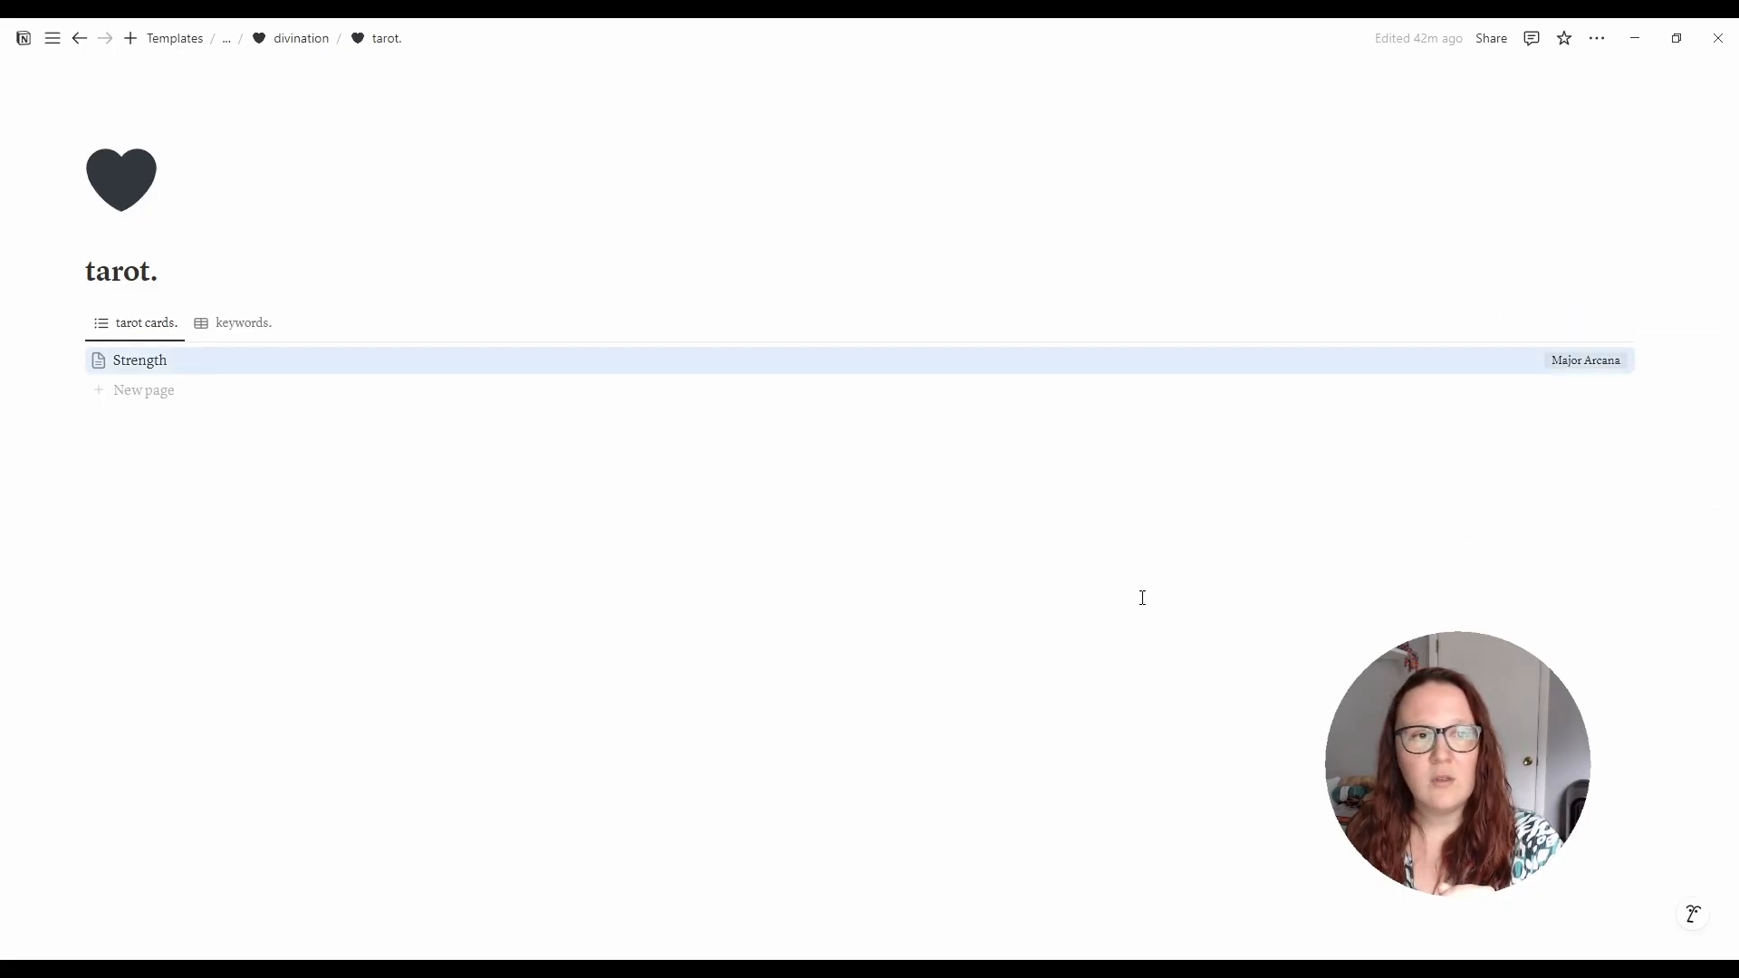
click(228, 332)
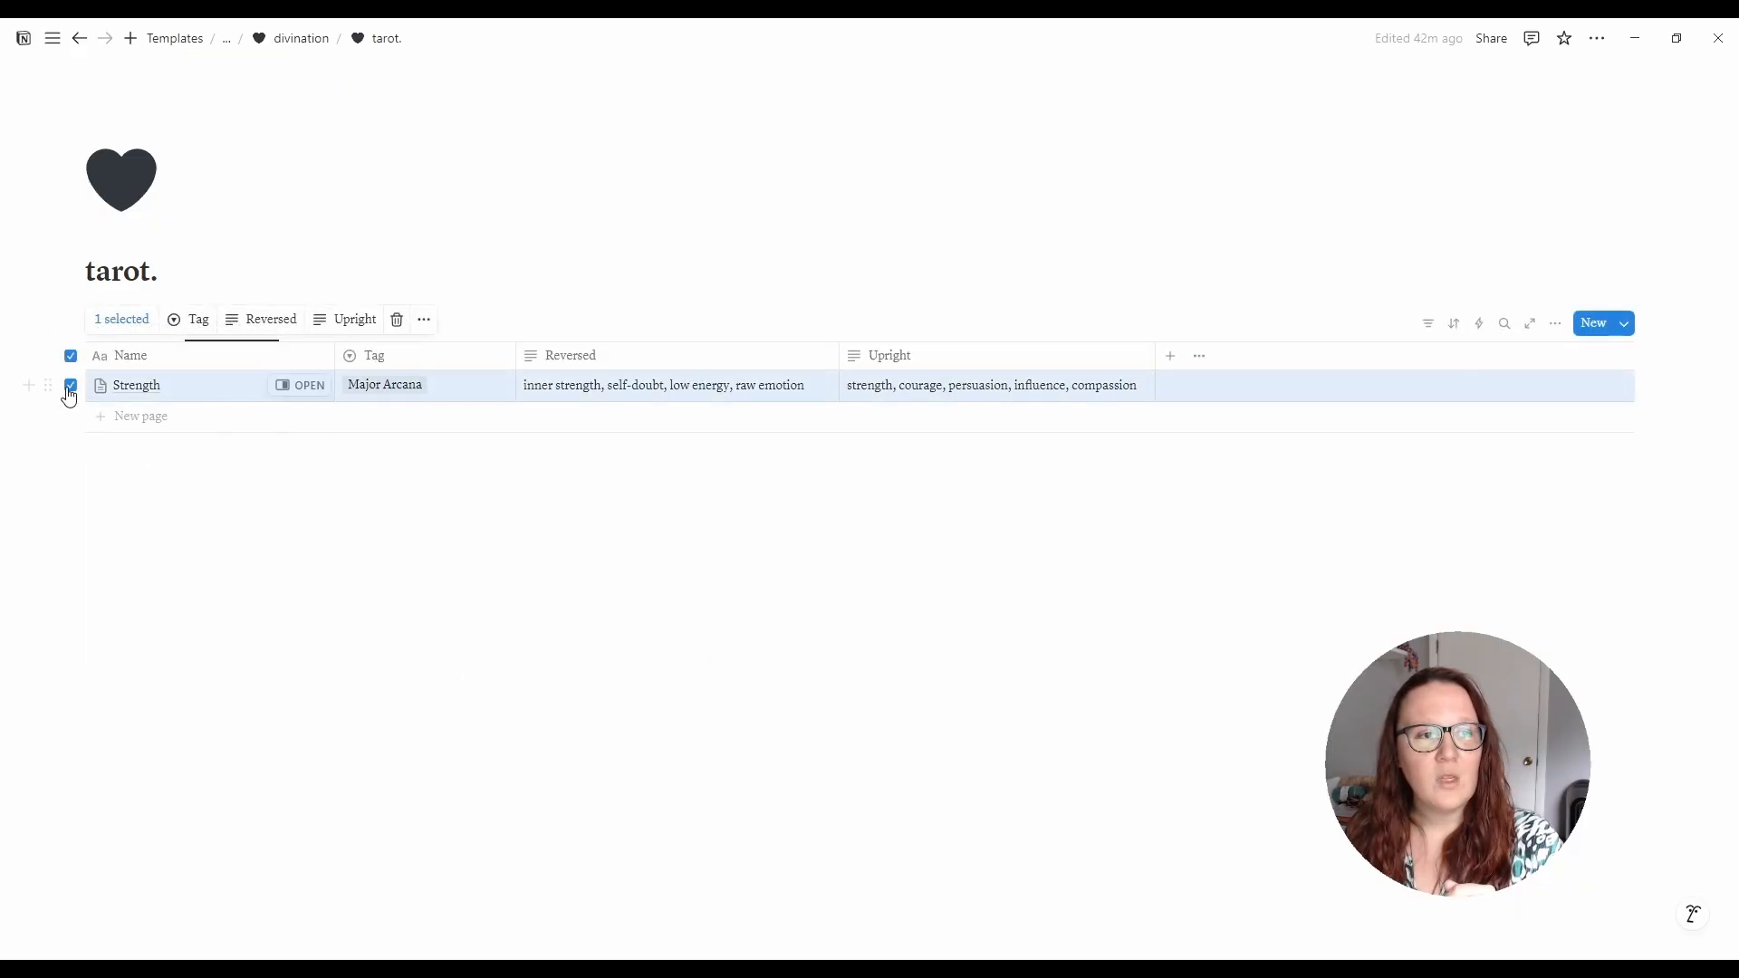
click(353, 576)
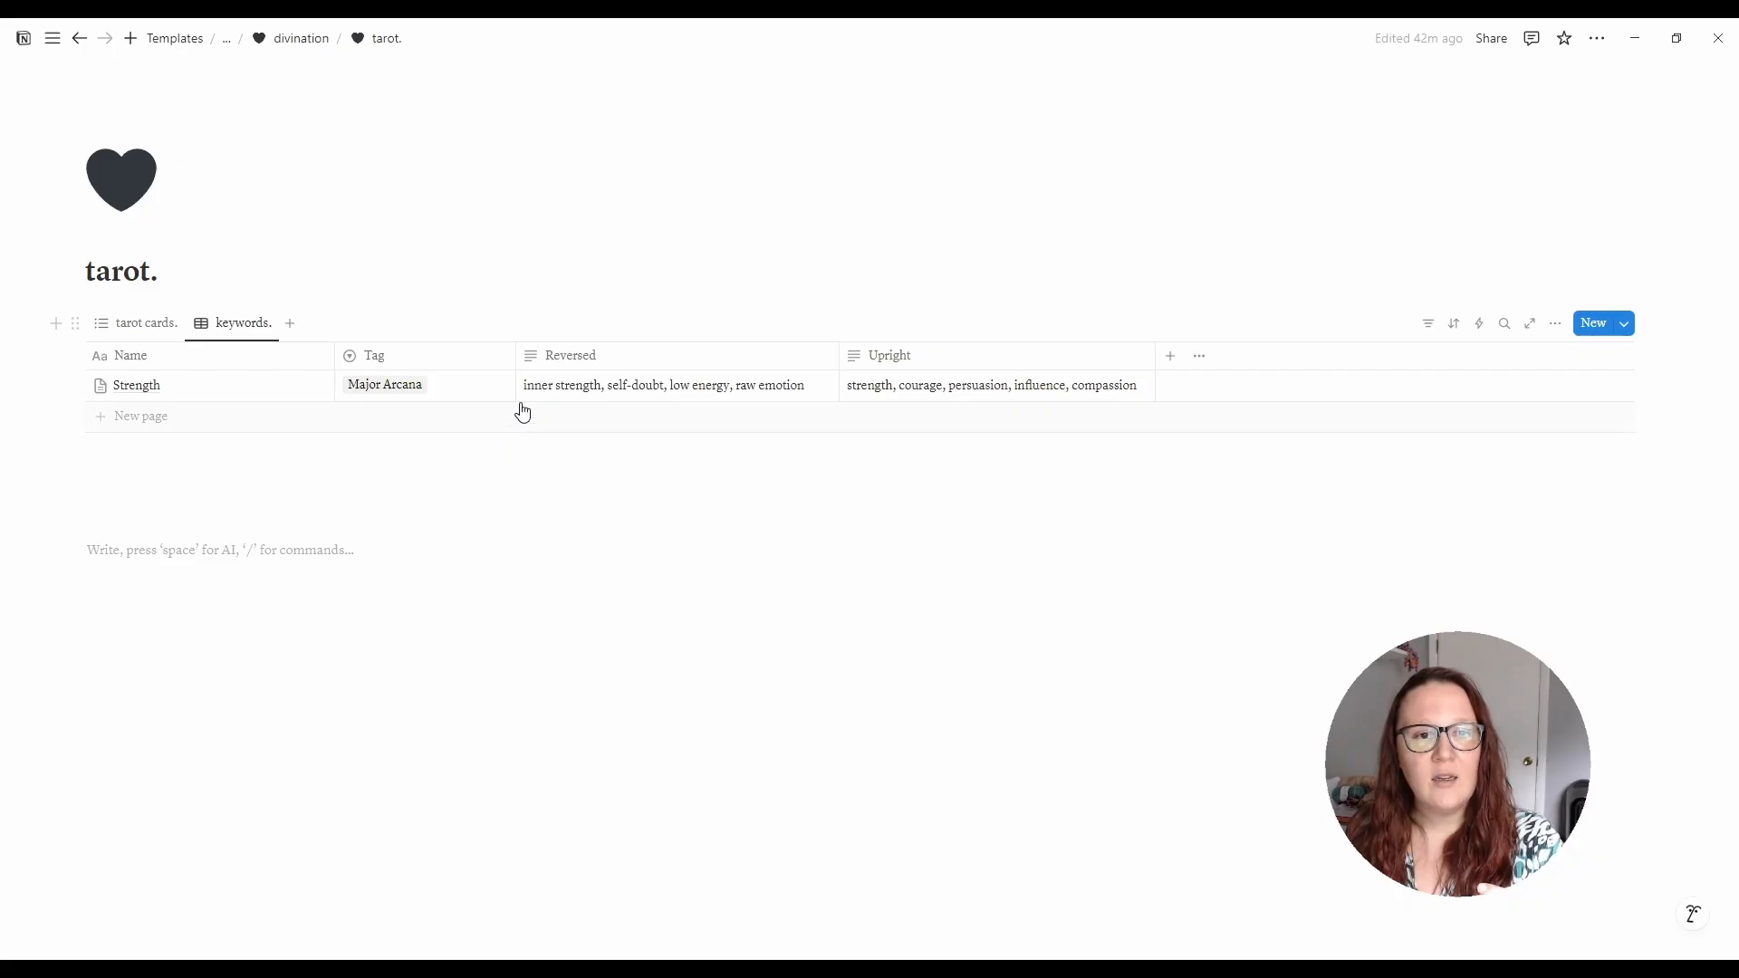
drag(943, 353, 639, 328)
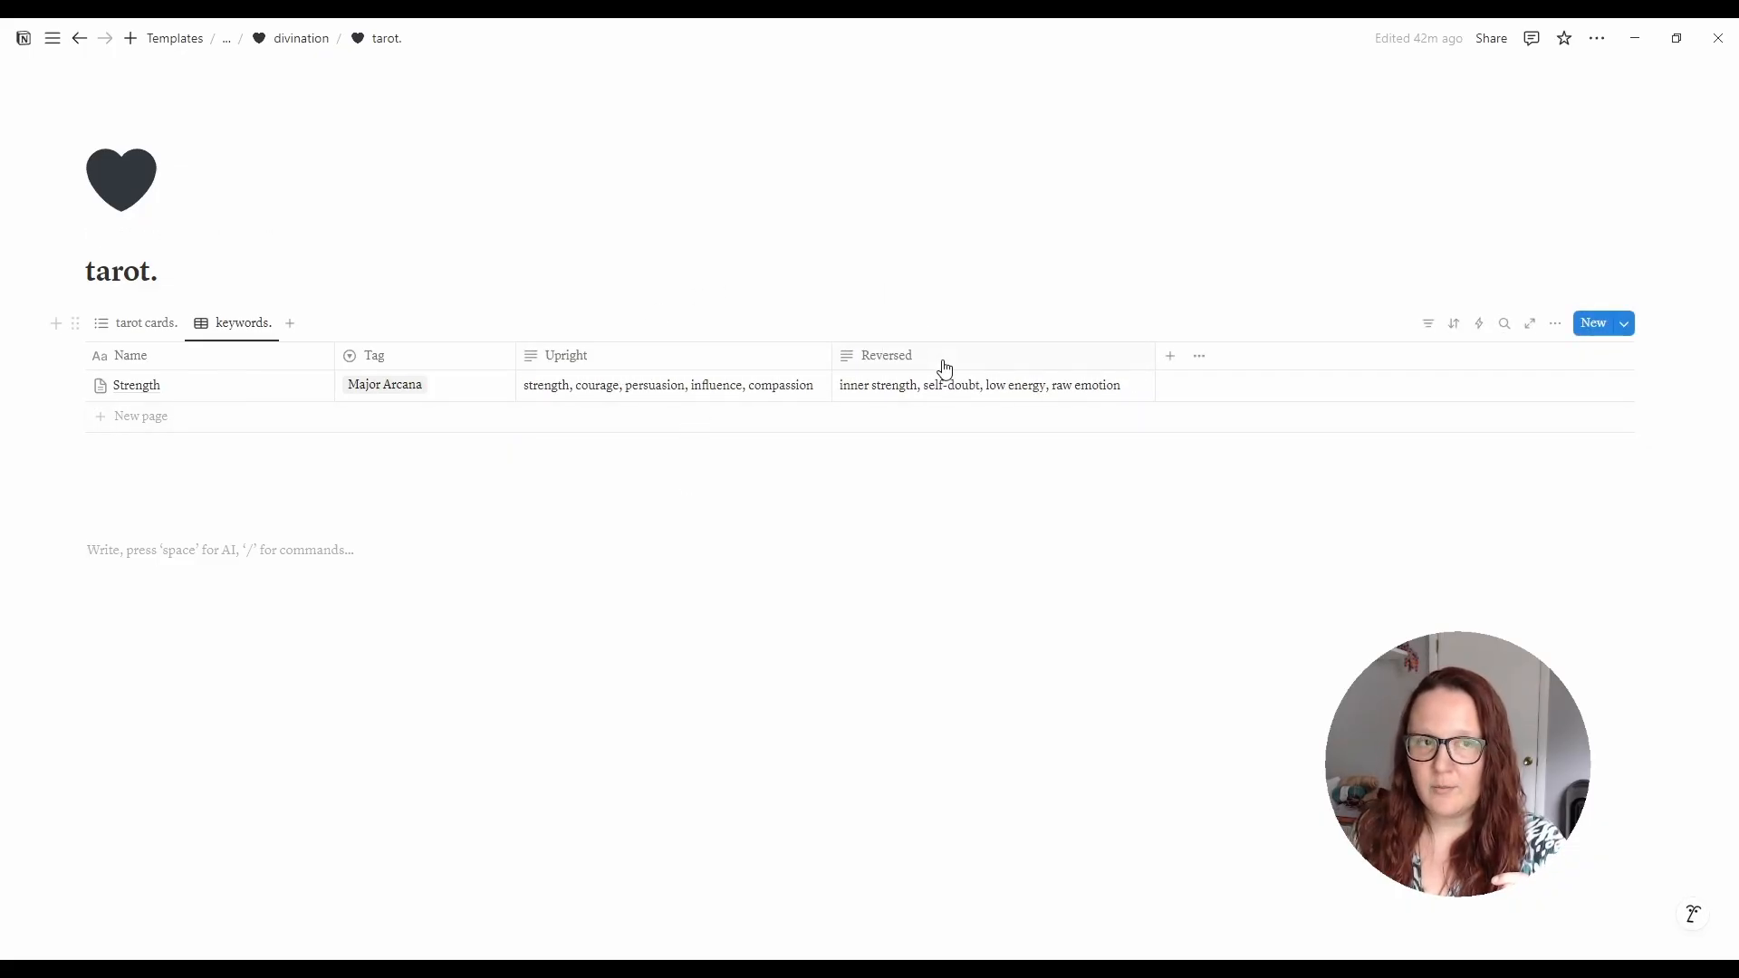
- Open the Strength card's page, look over its upright and reversed keywords, and return to the tarot cards view
click(300, 388)
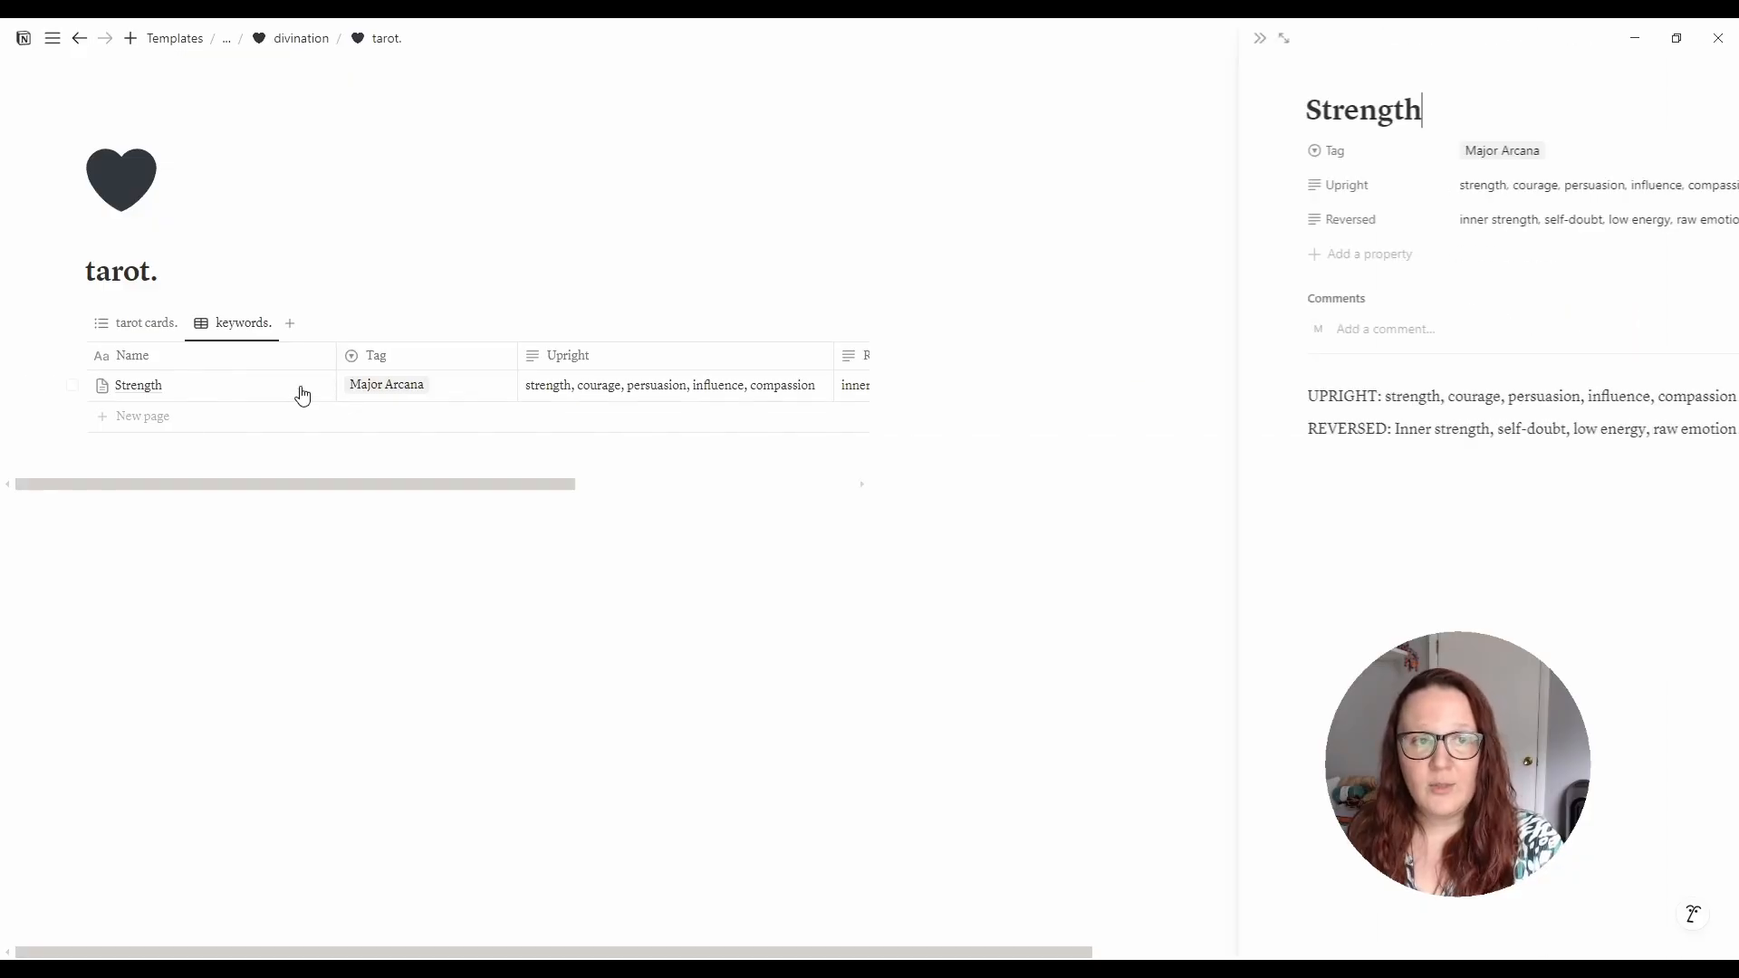
drag(1094, 396, 1200, 462)
click(1202, 600)
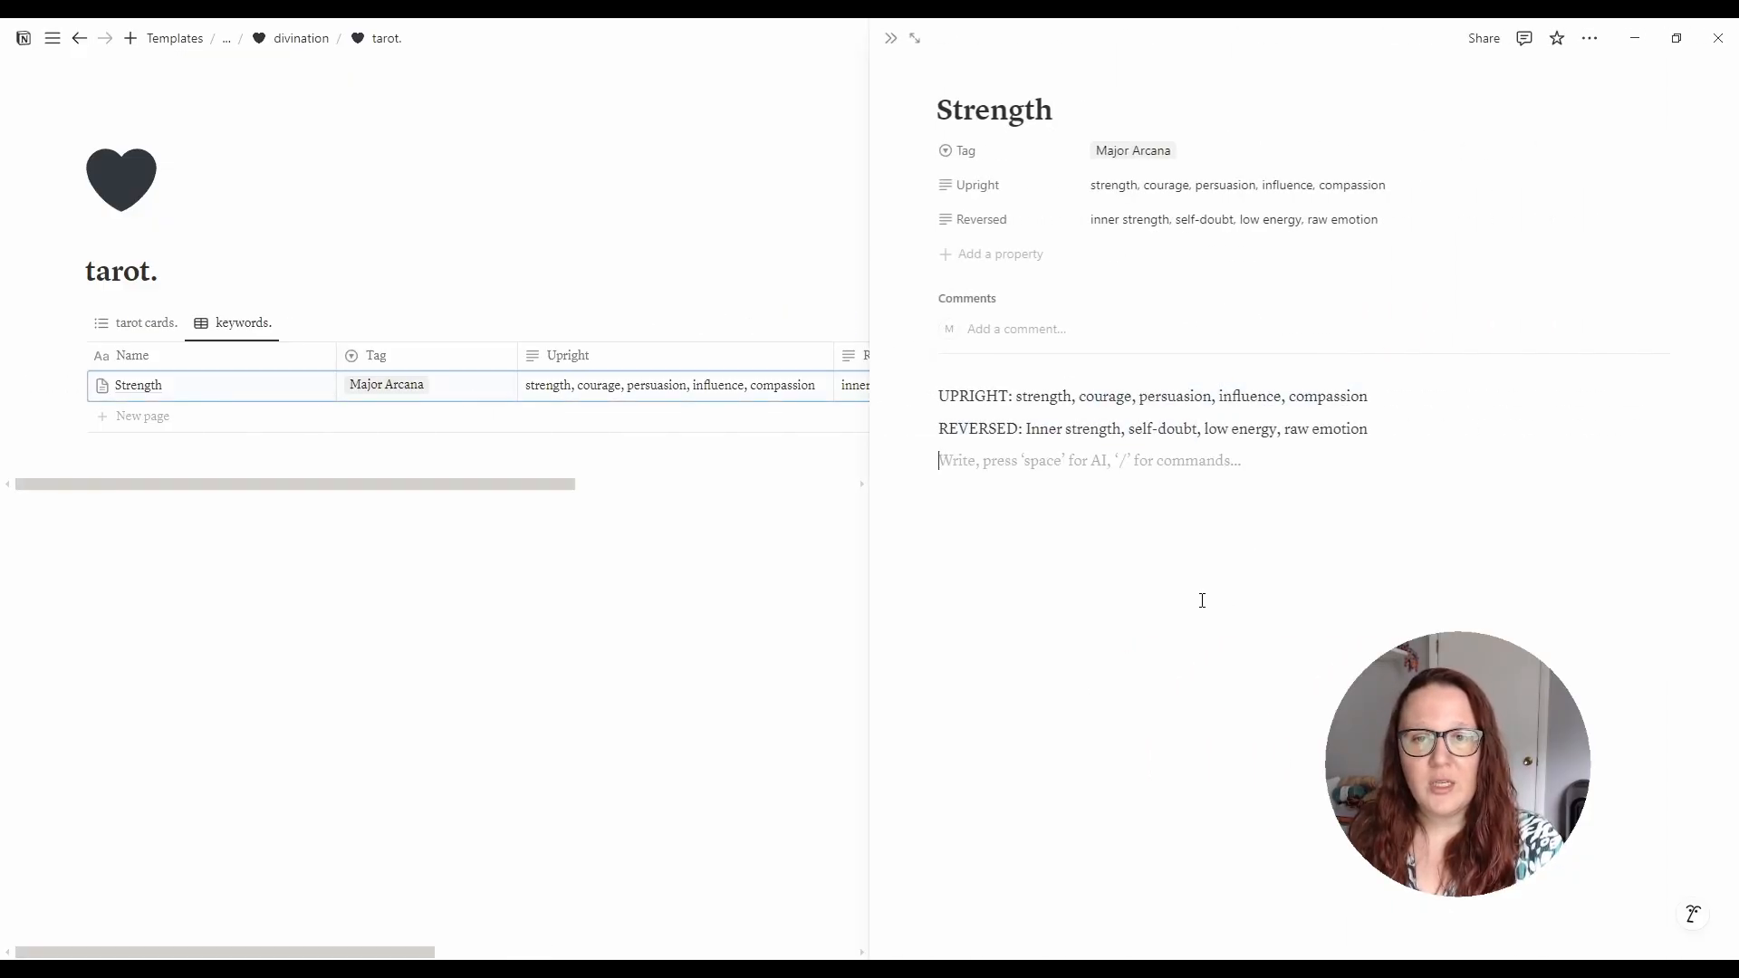
click(809, 647)
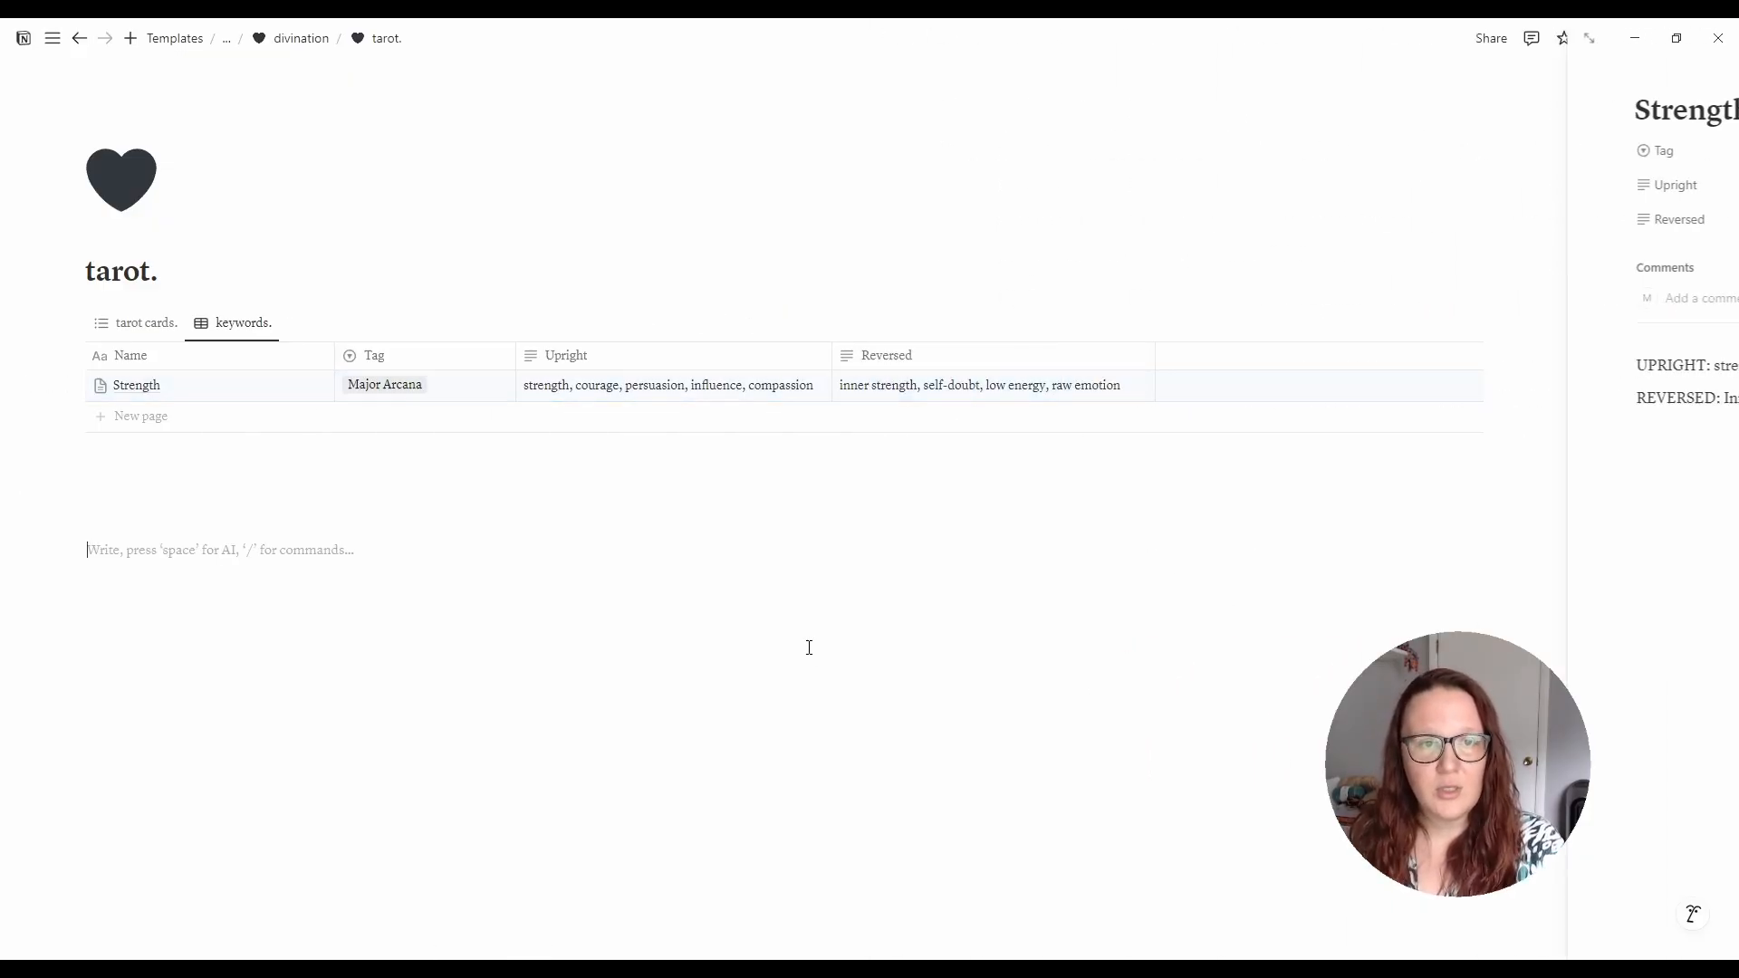
click(151, 335)
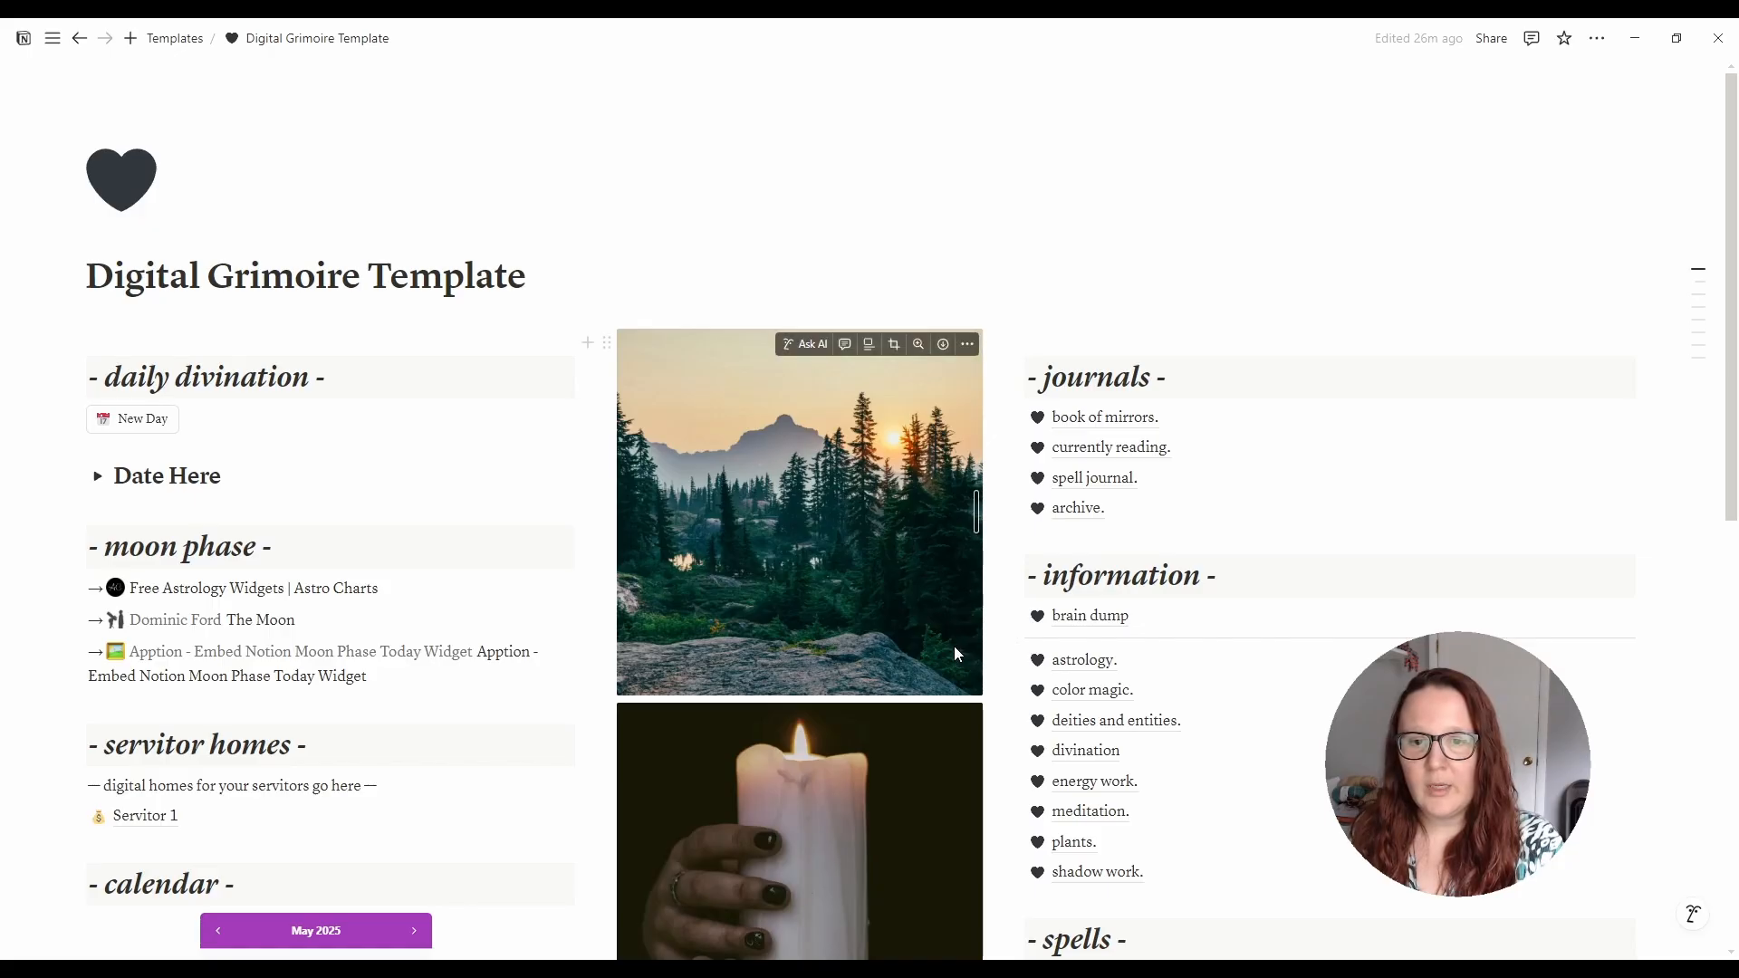
- Open Creating & Maintaining a Servitor under energy work and add the missing space before "What does it look like?" in question 2
click(1143, 782)
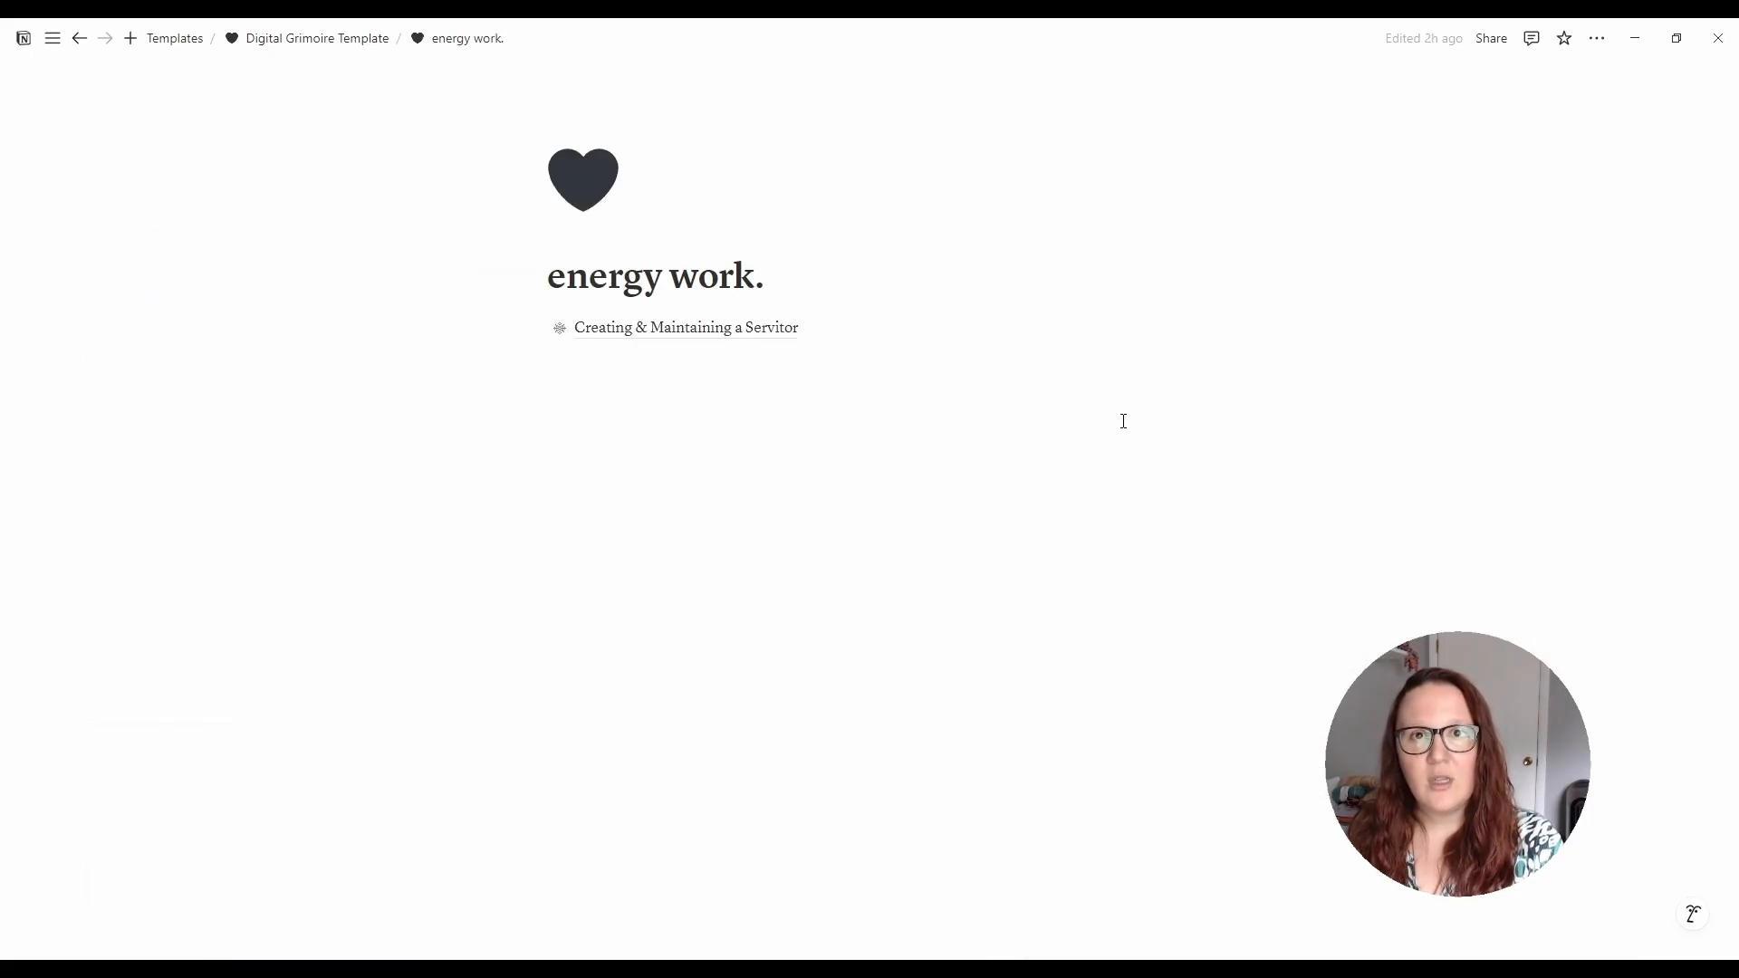
mouse_move(670, 338)
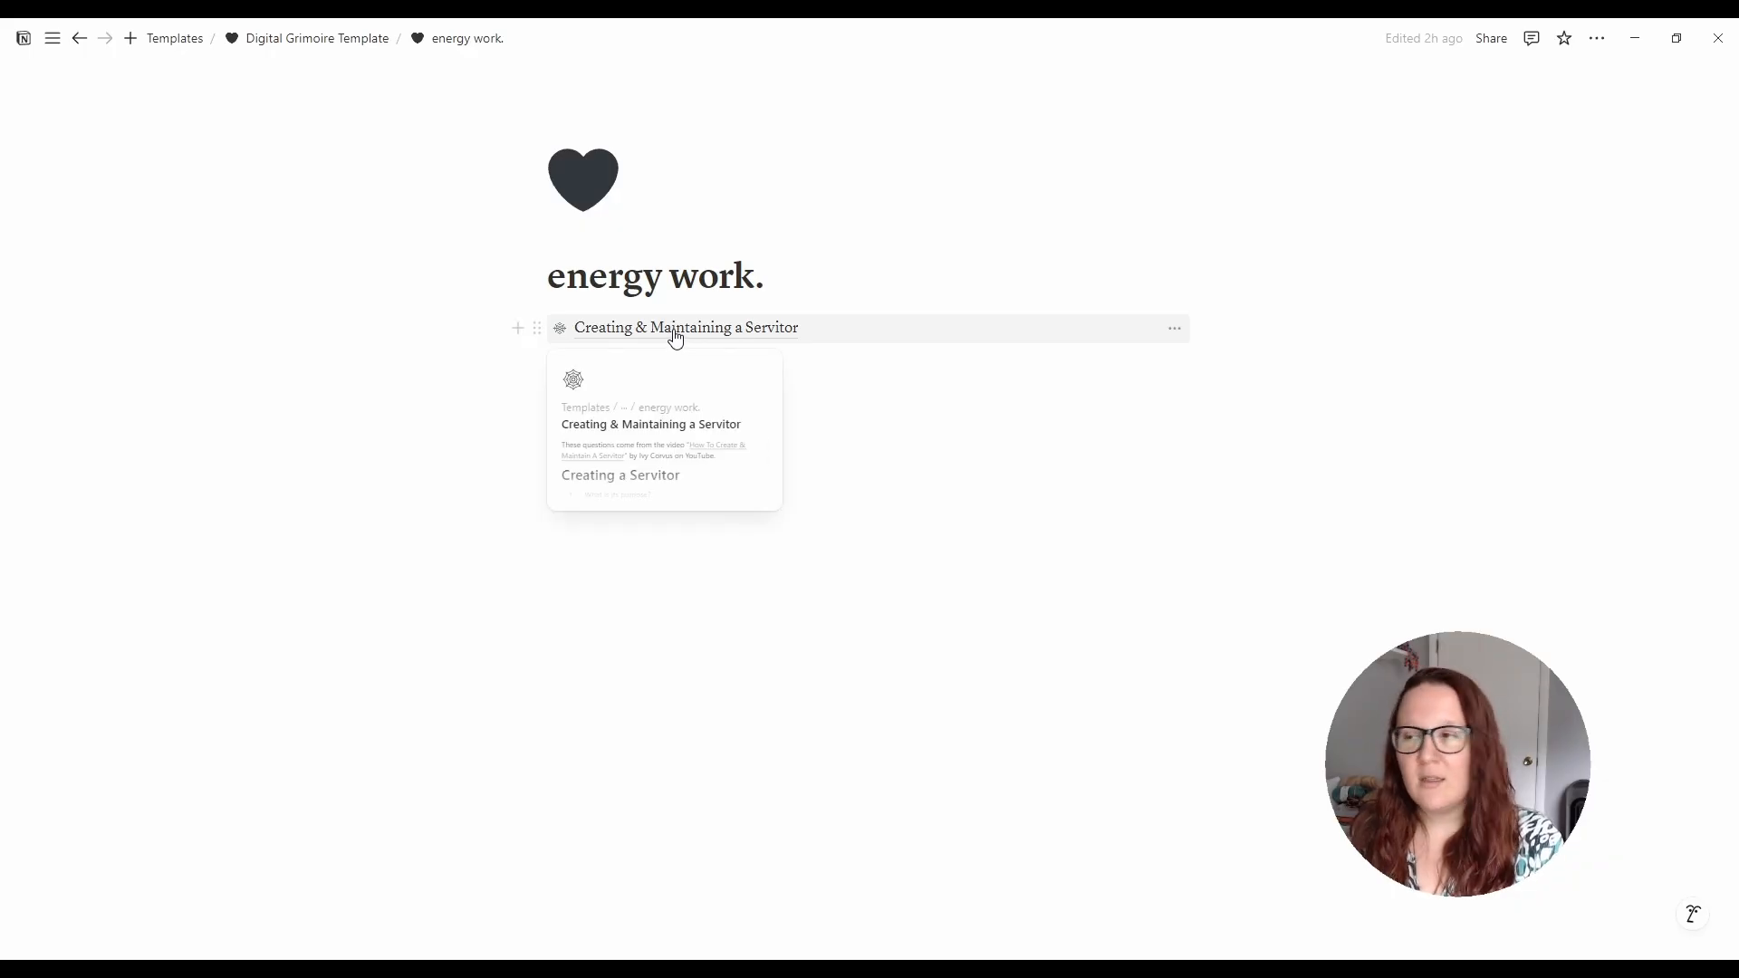
click(675, 338)
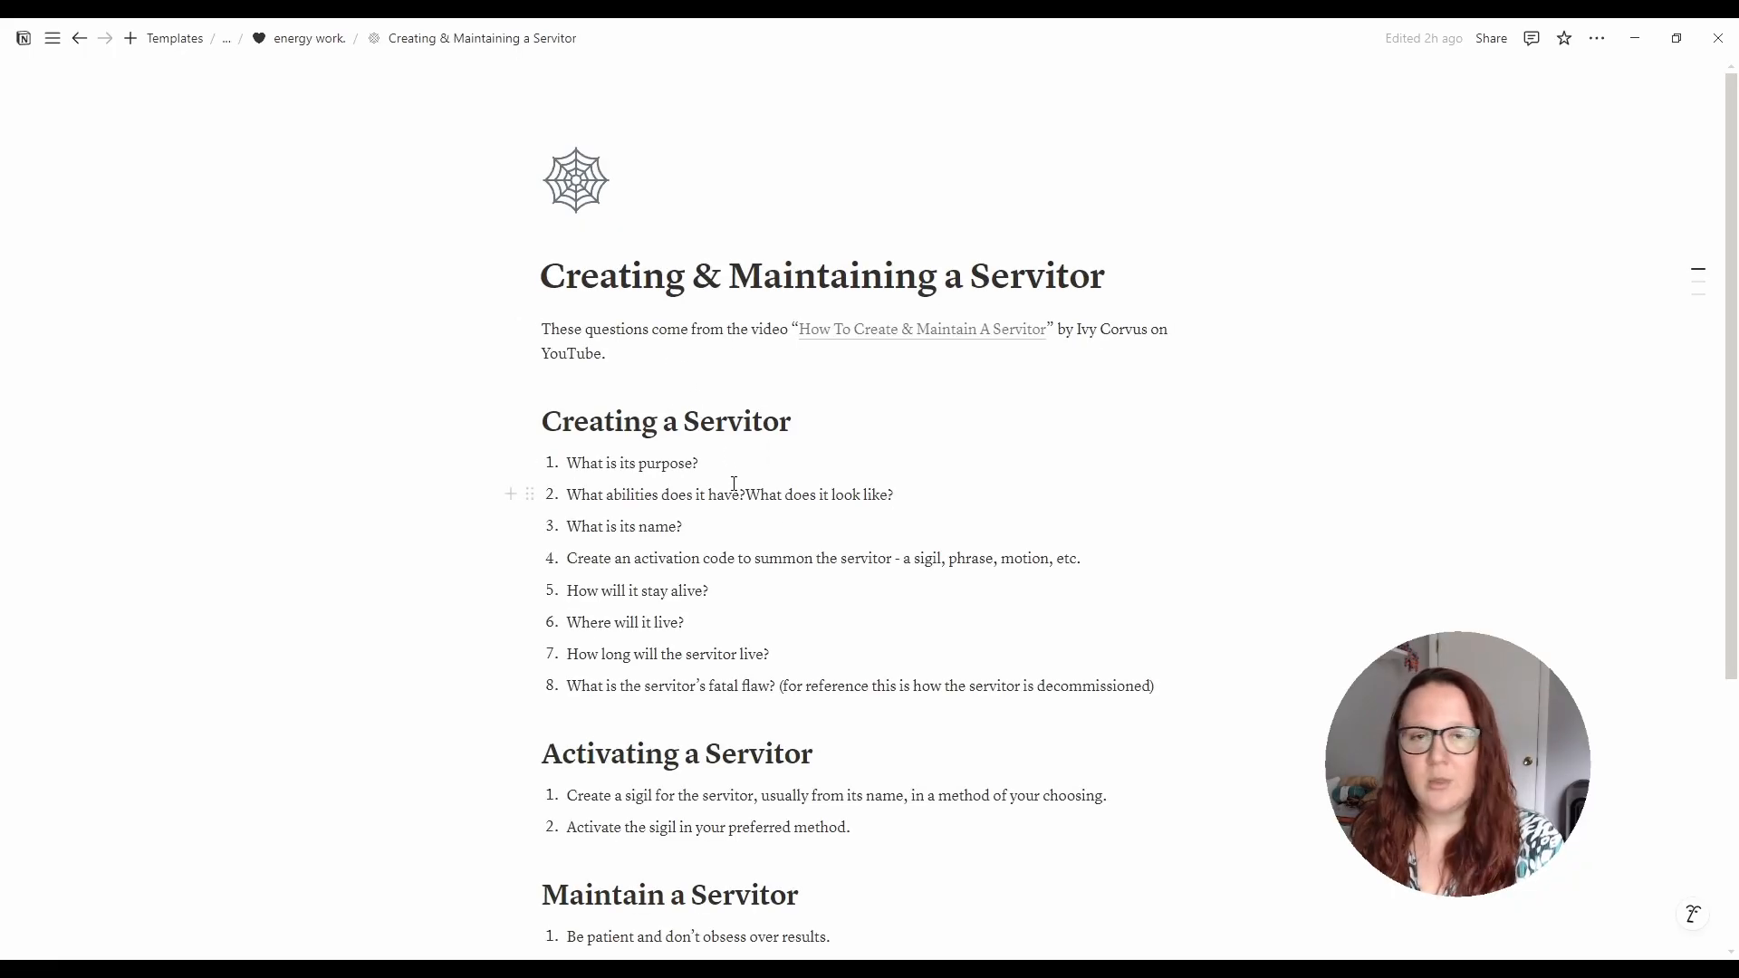
click(1129, 332)
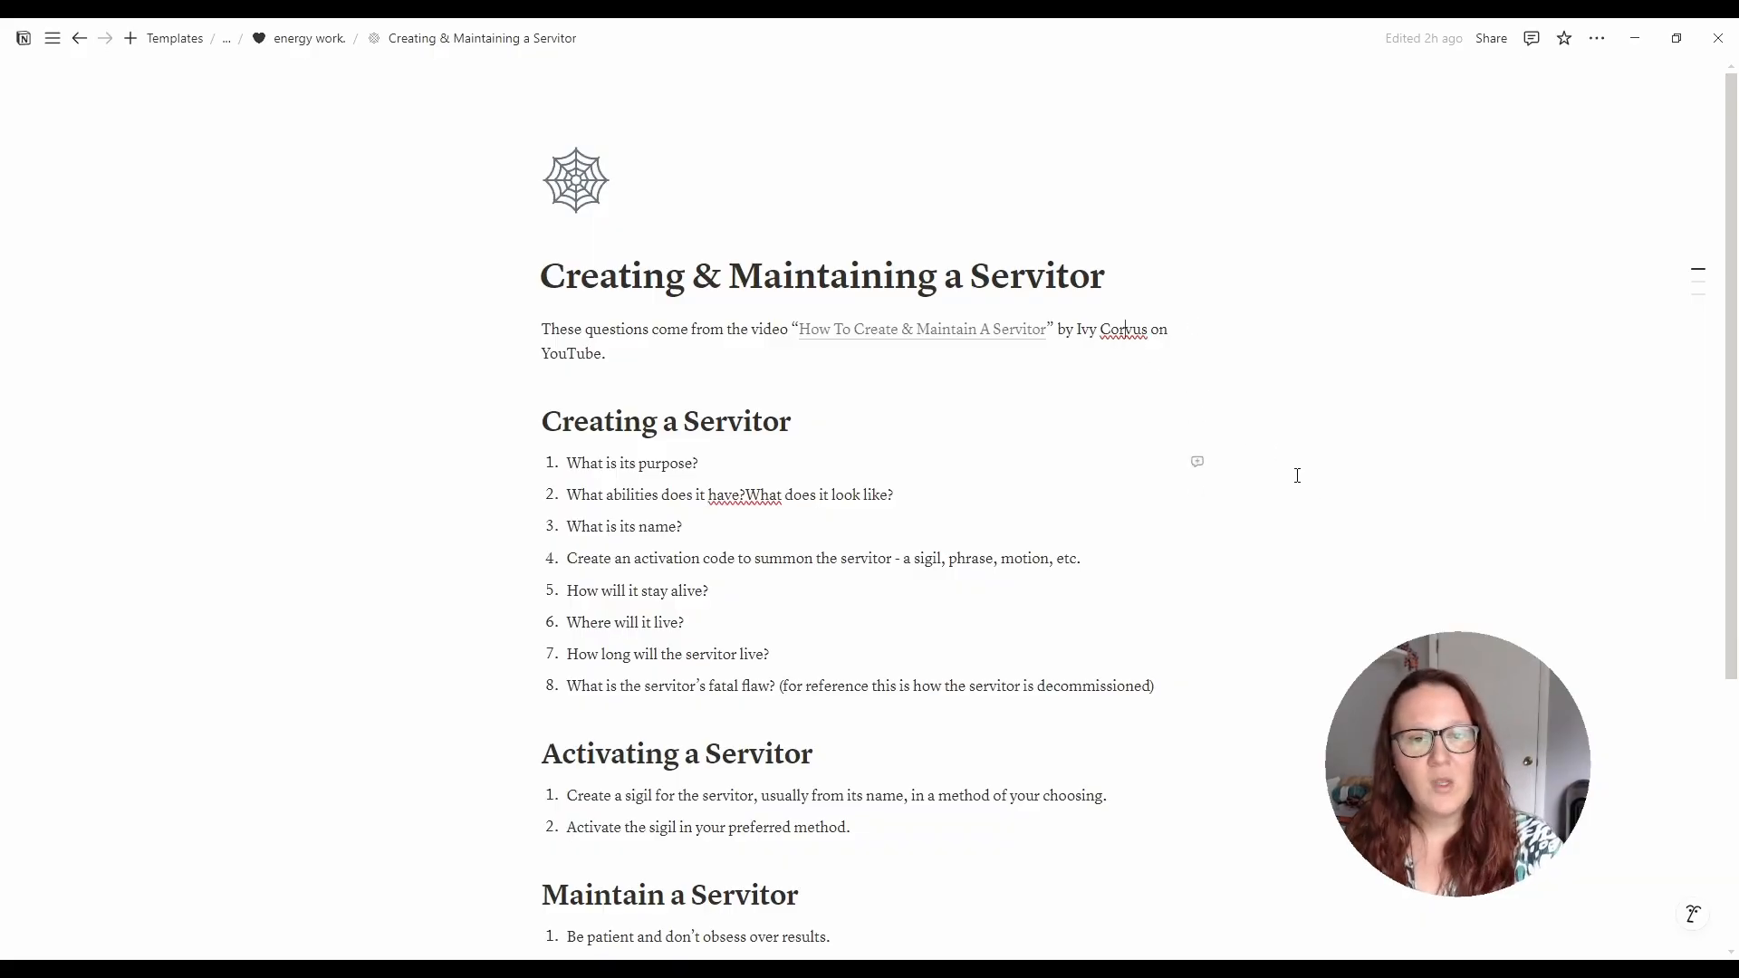
click(748, 495)
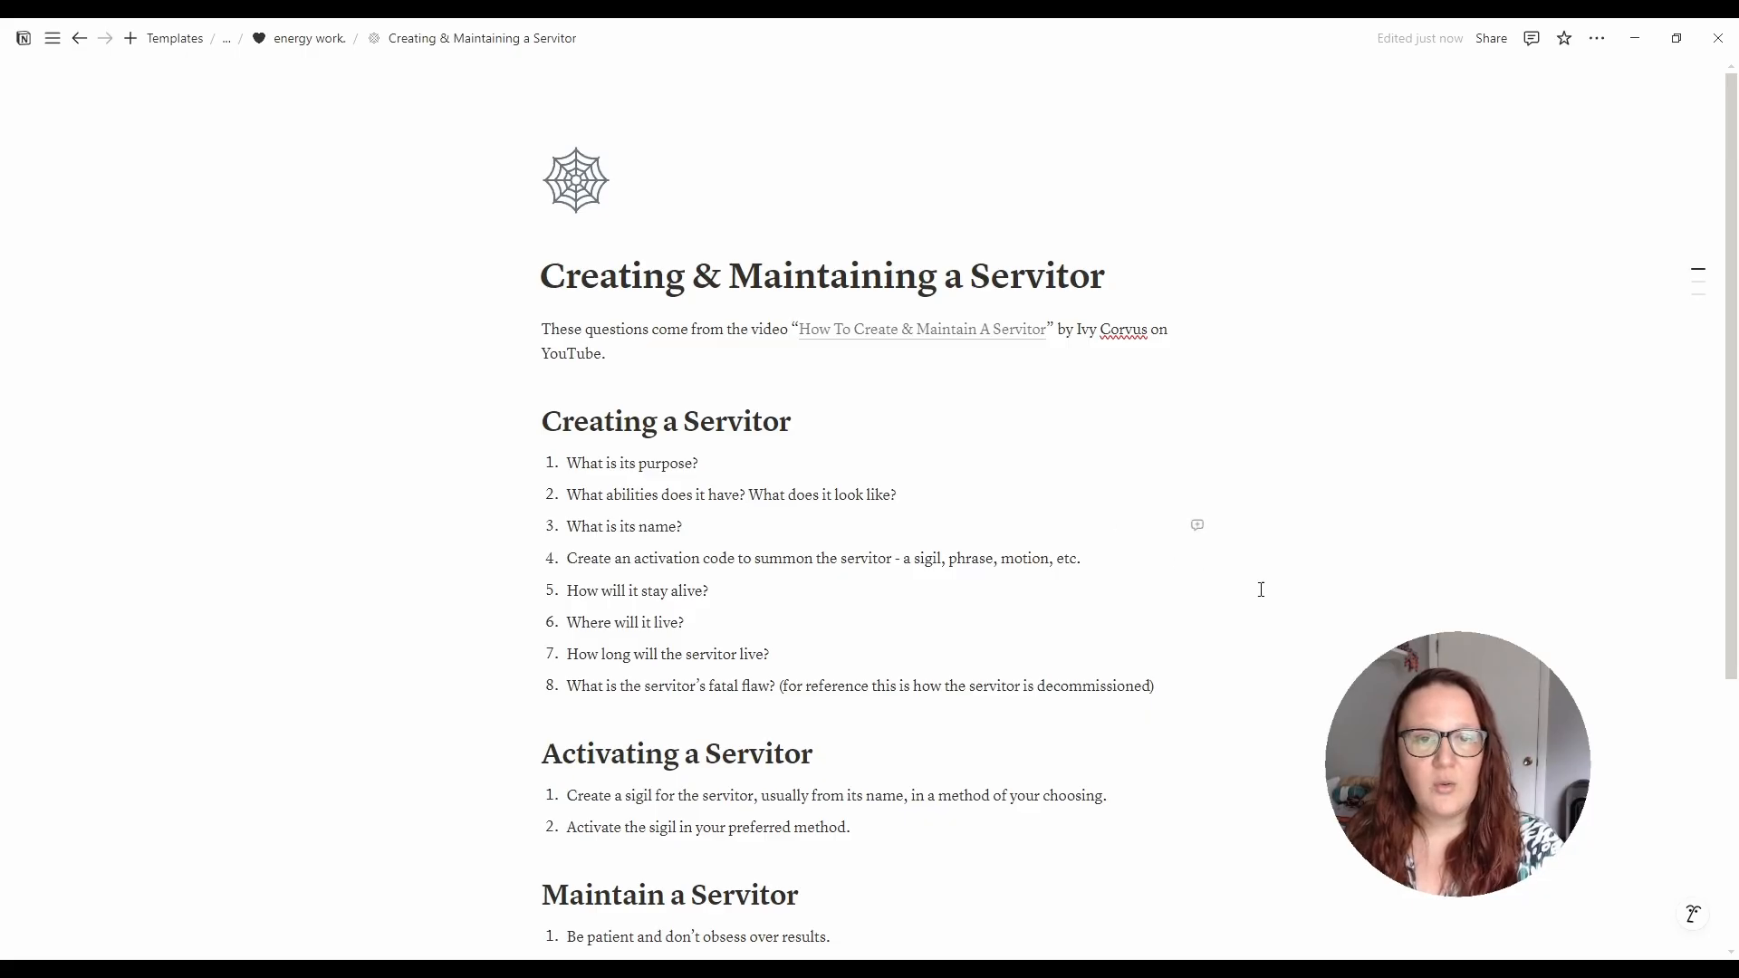
- Read down the rest of the servitor page and return through energy work to the main template page
scroll(1382, 587, down, 4)
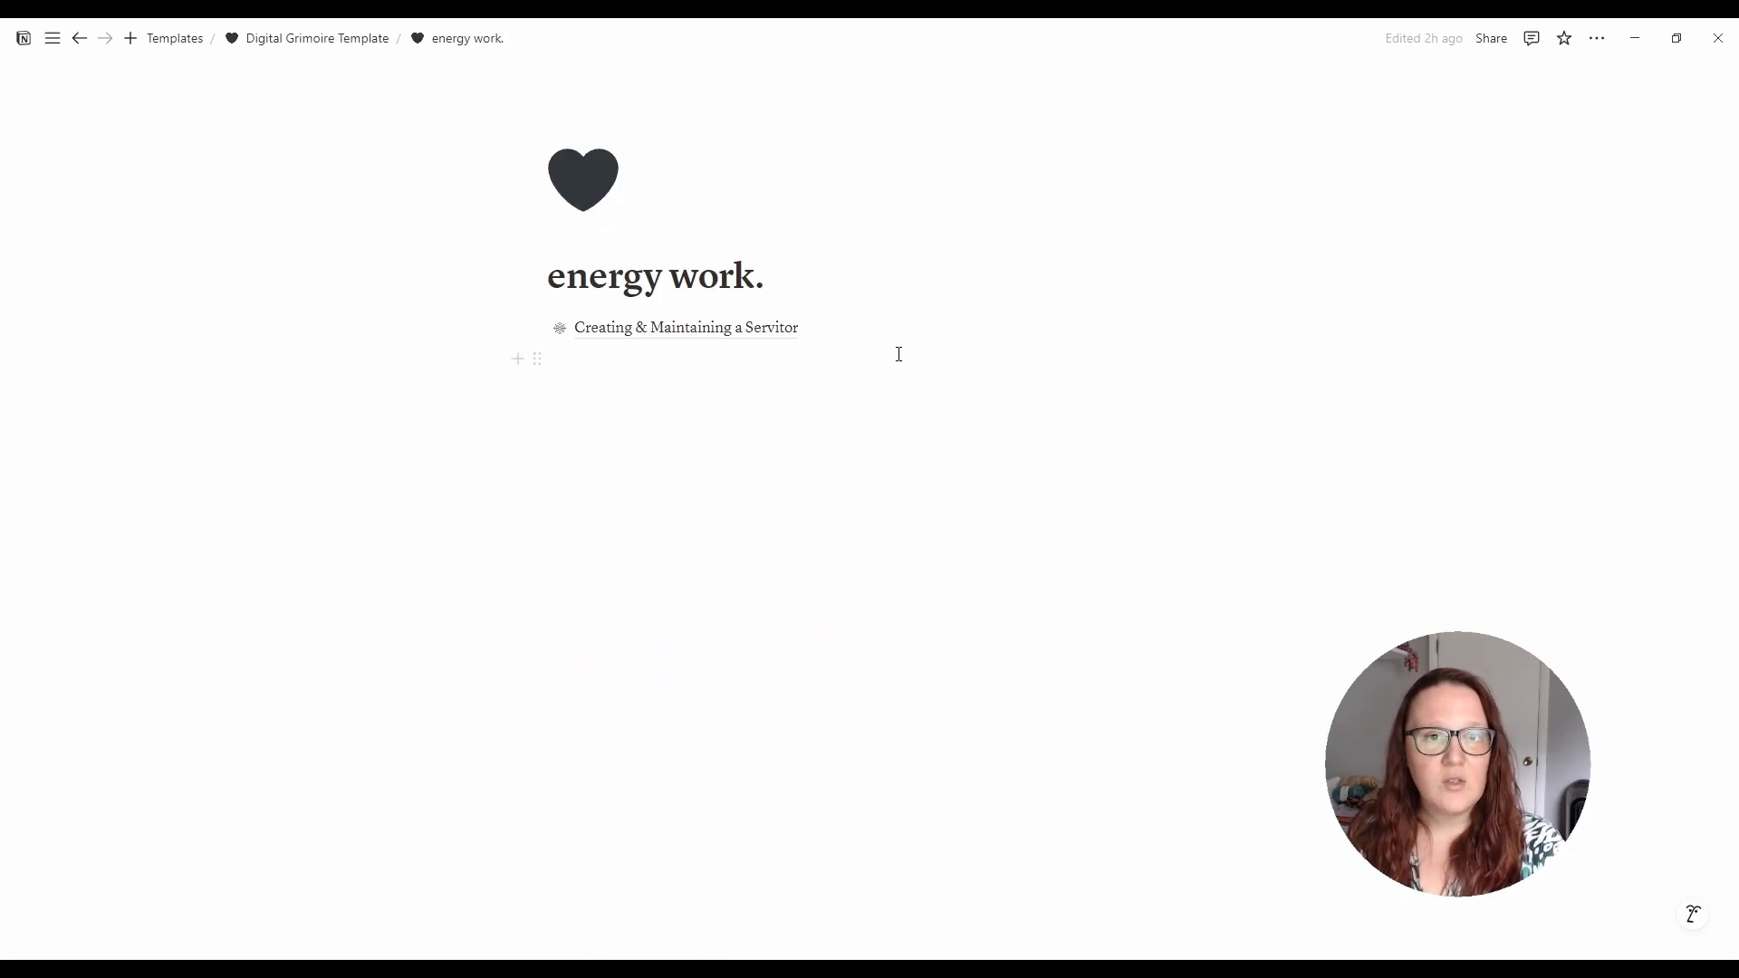
mouse_move(720, 345)
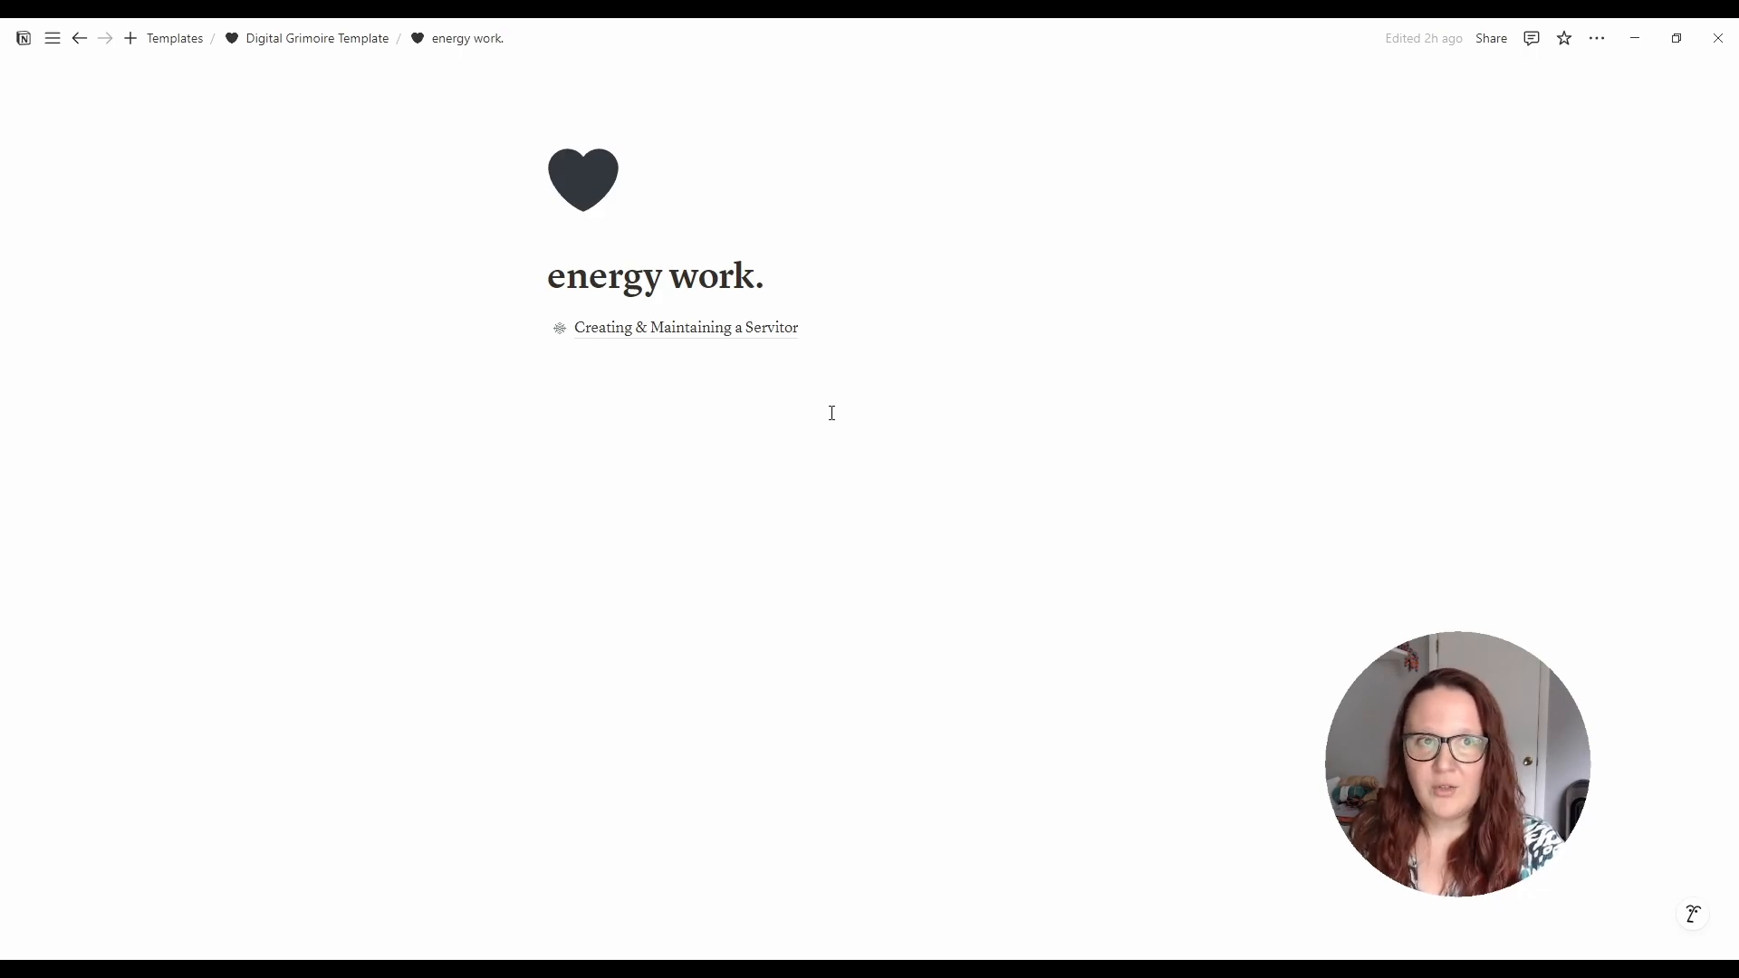
click(371, 47)
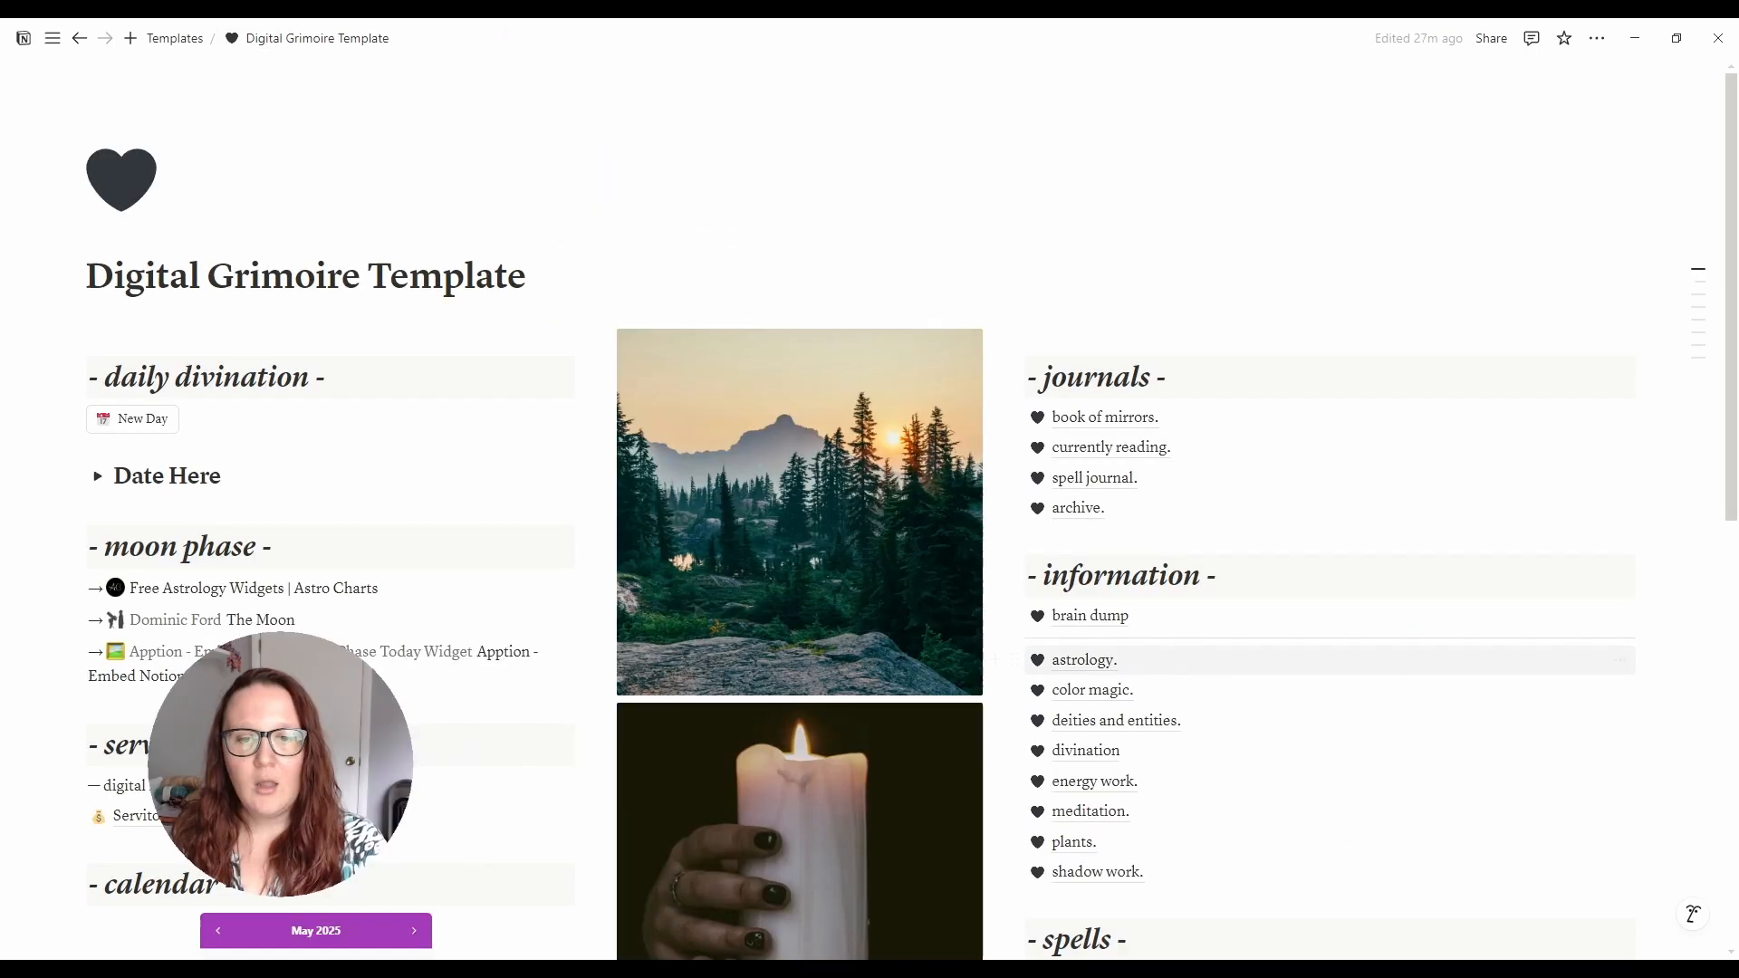
- Add a blank entry to the meditations table on the meditation page and delete it again
click(1092, 812)
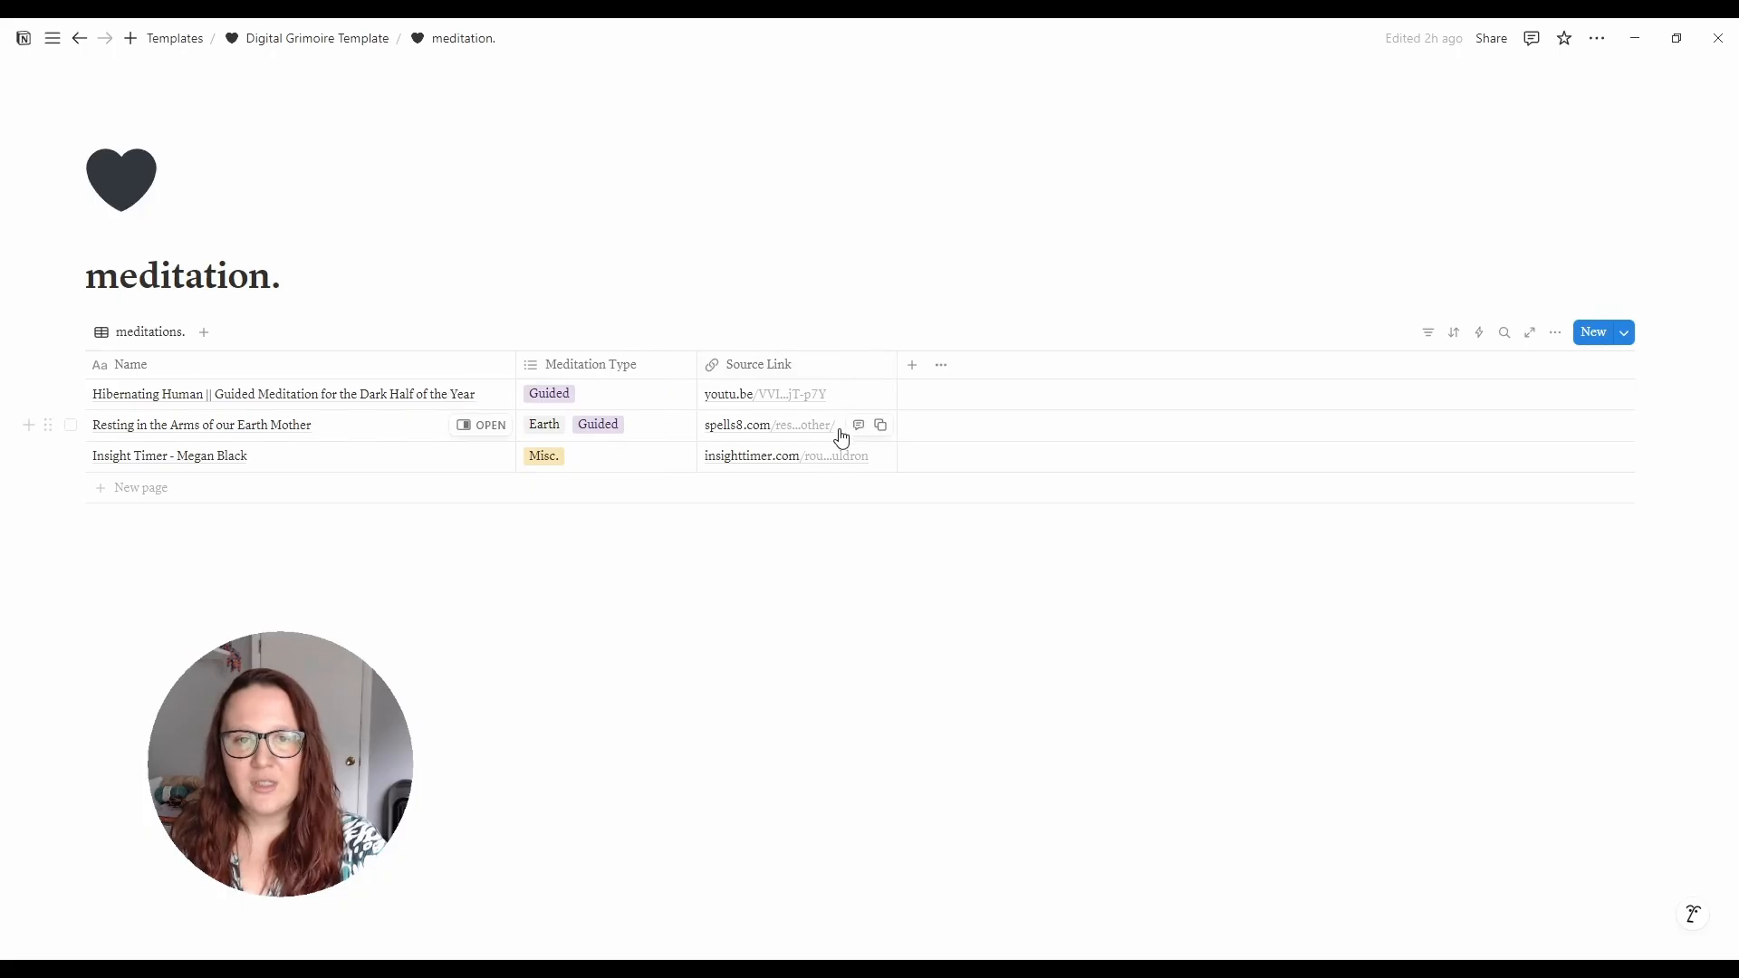
click(1587, 331)
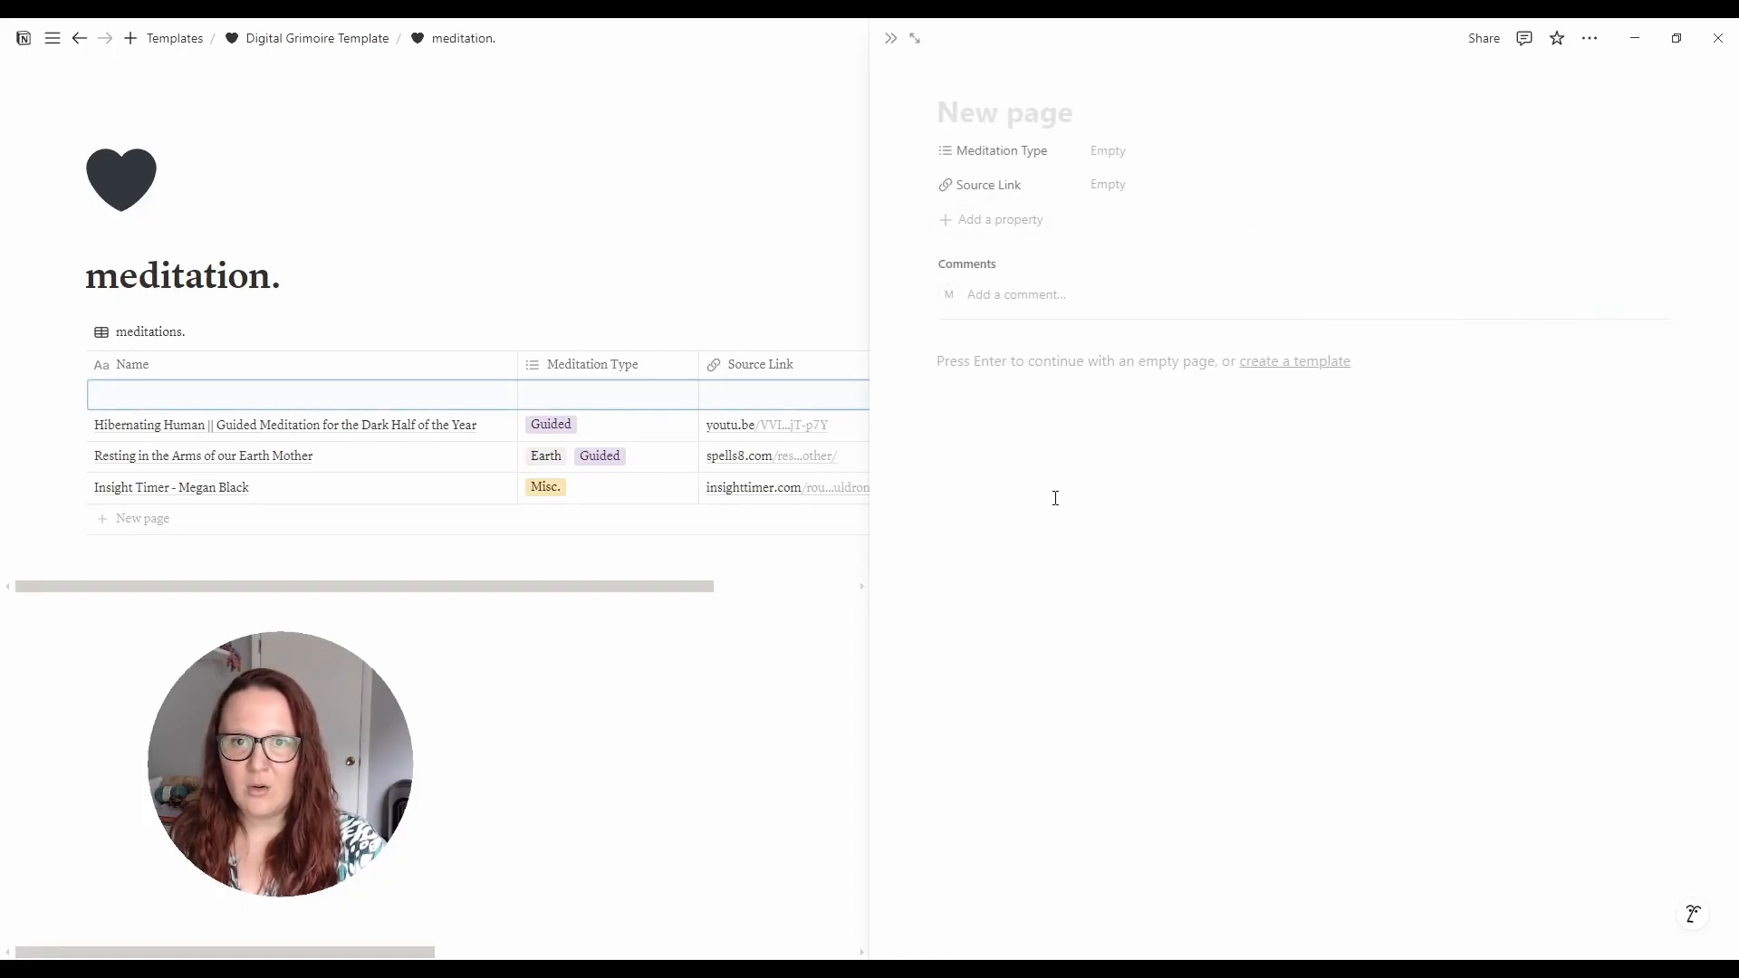
key(Return)
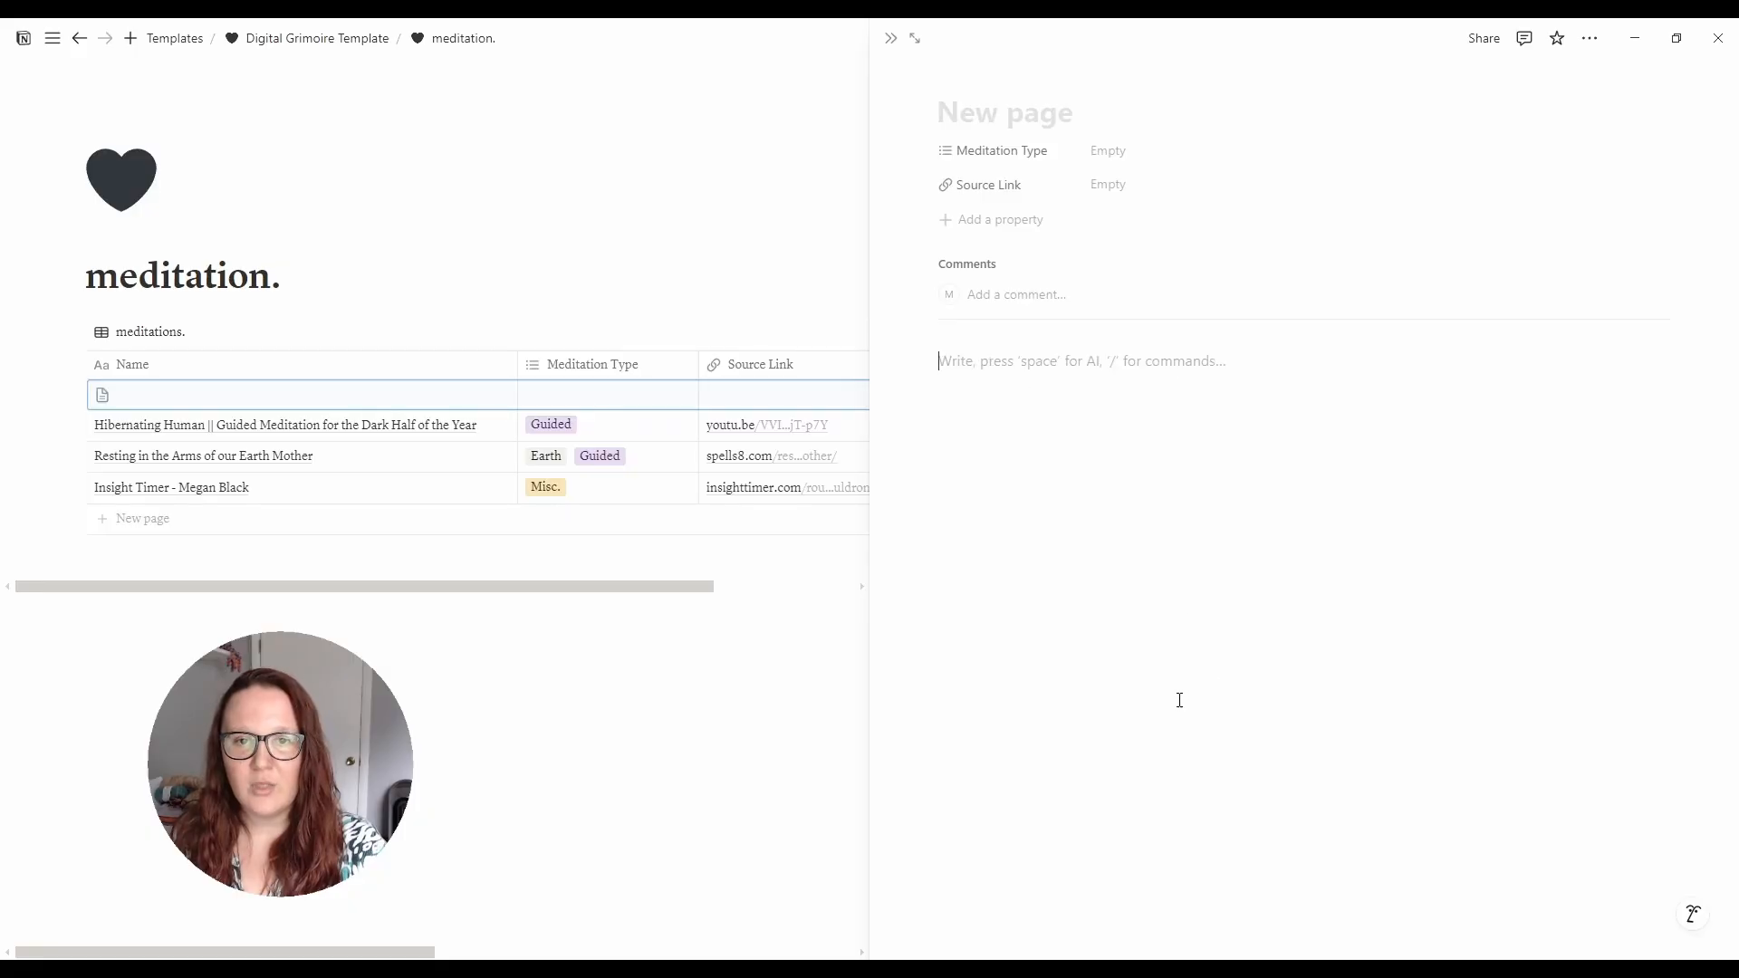
click(432, 751)
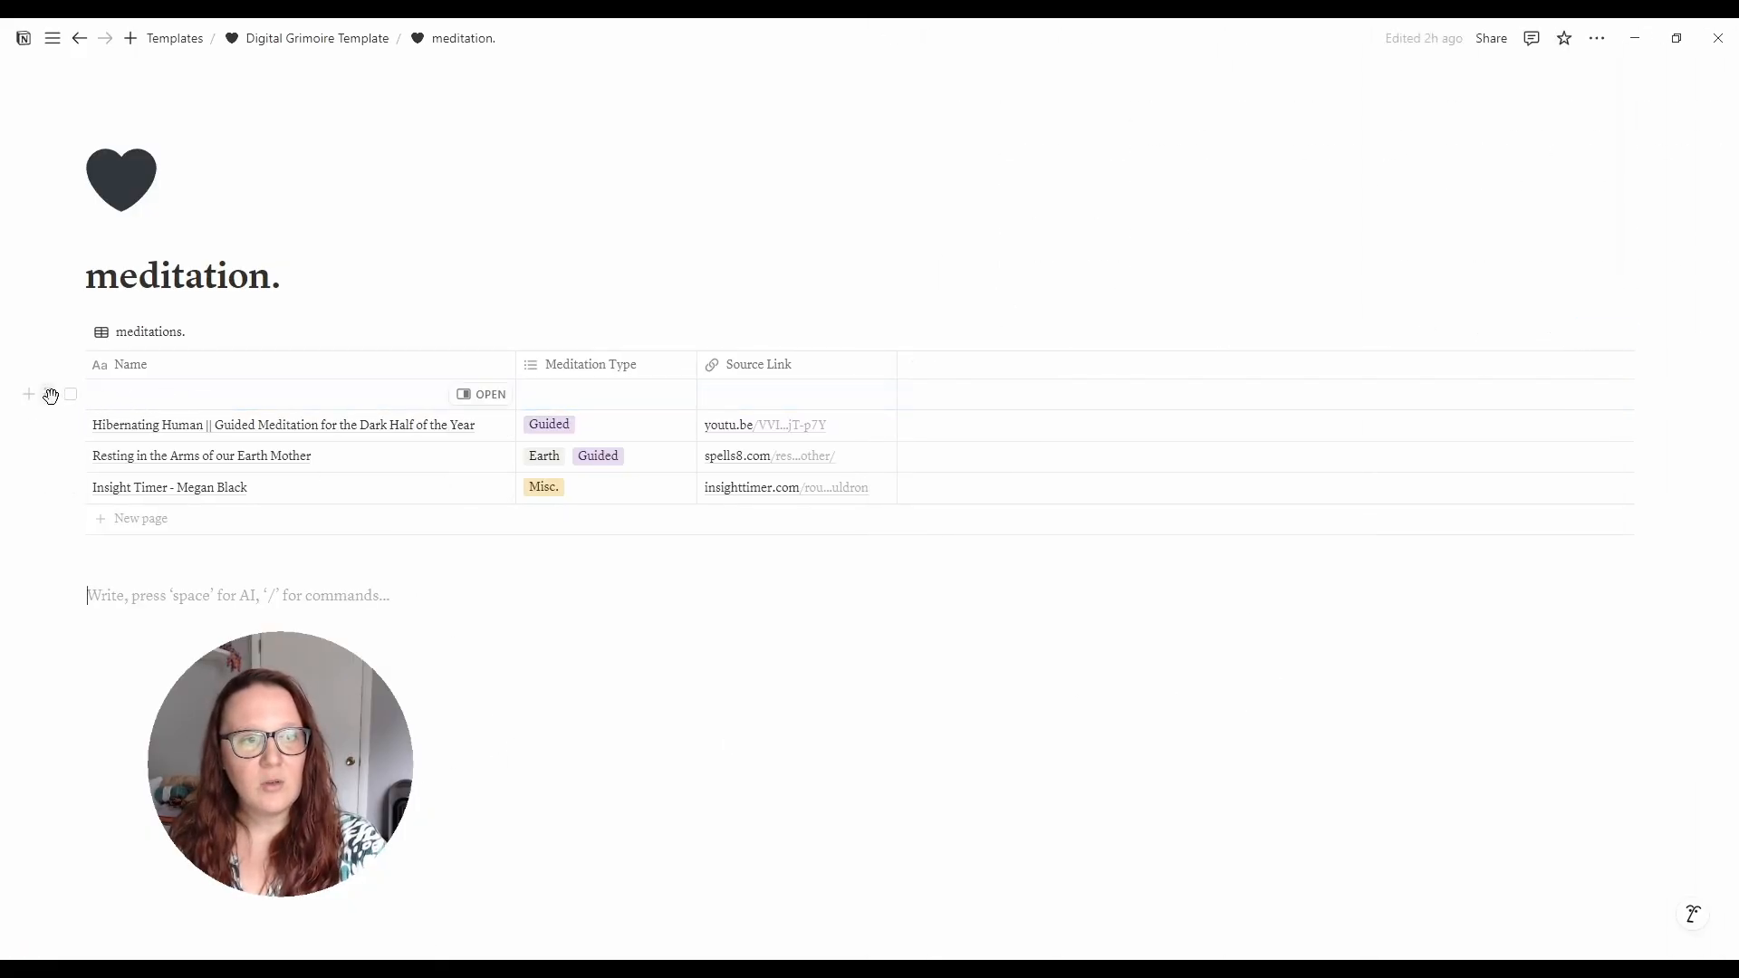
click(49, 395)
click(97, 385)
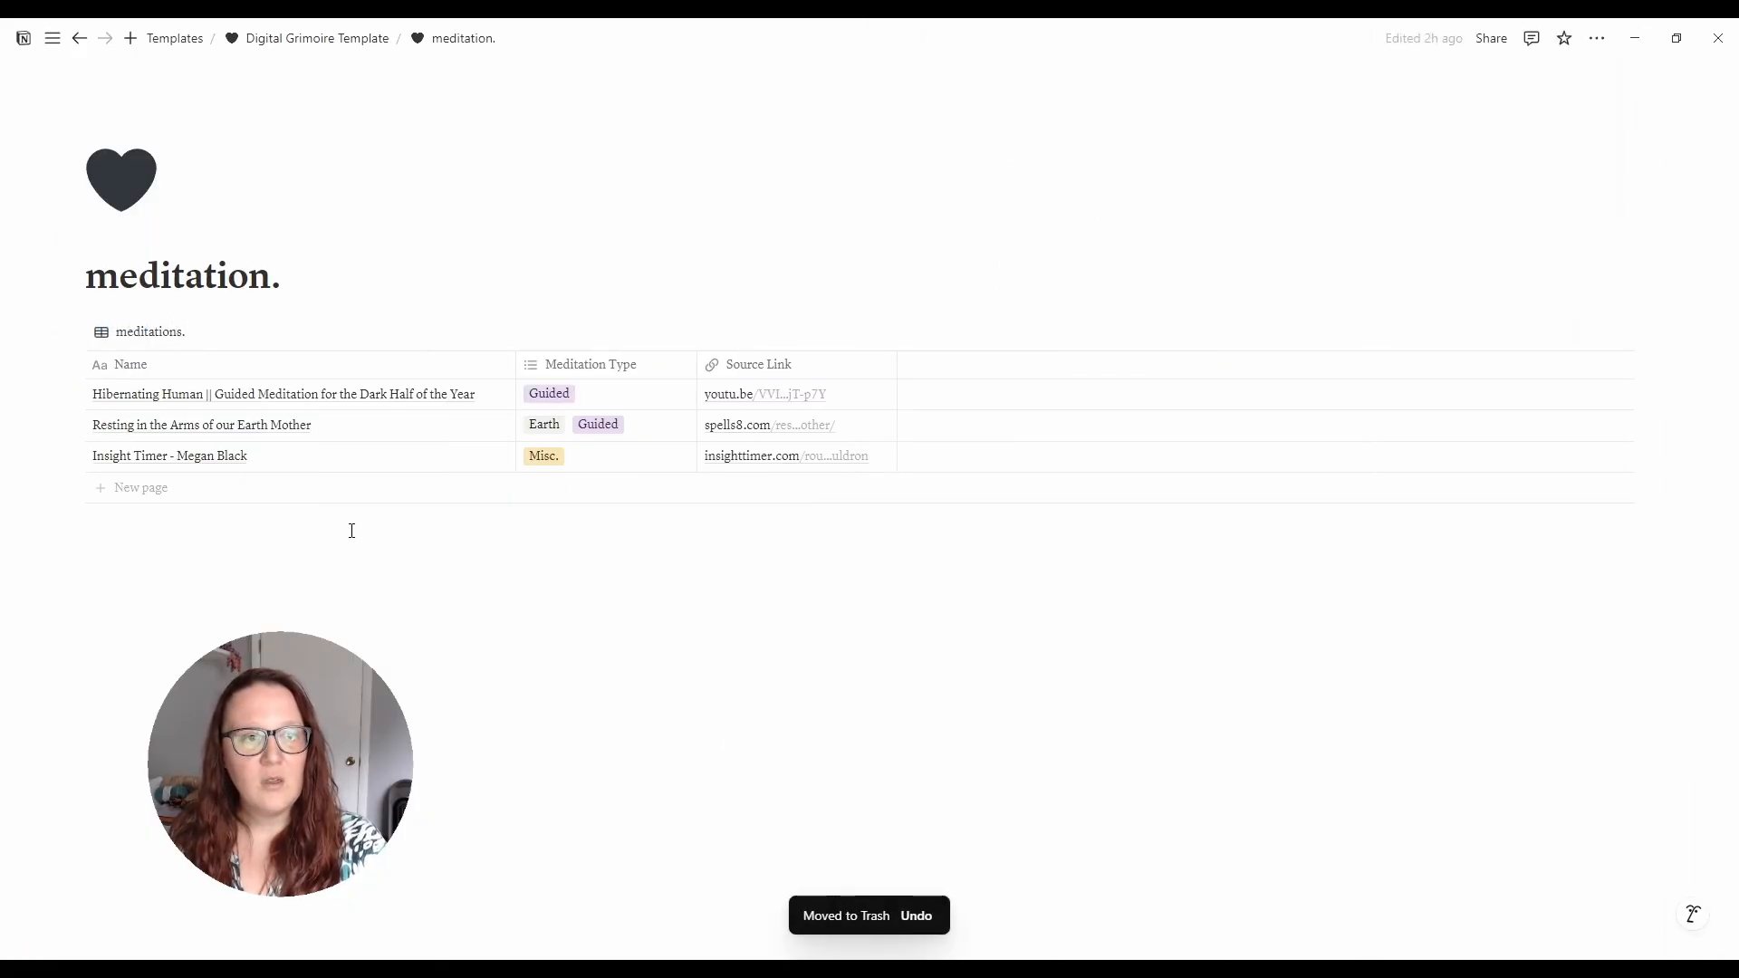
- Look over the Meditation Type options for the Hibernating Human entry and return to the main template page
click(634, 402)
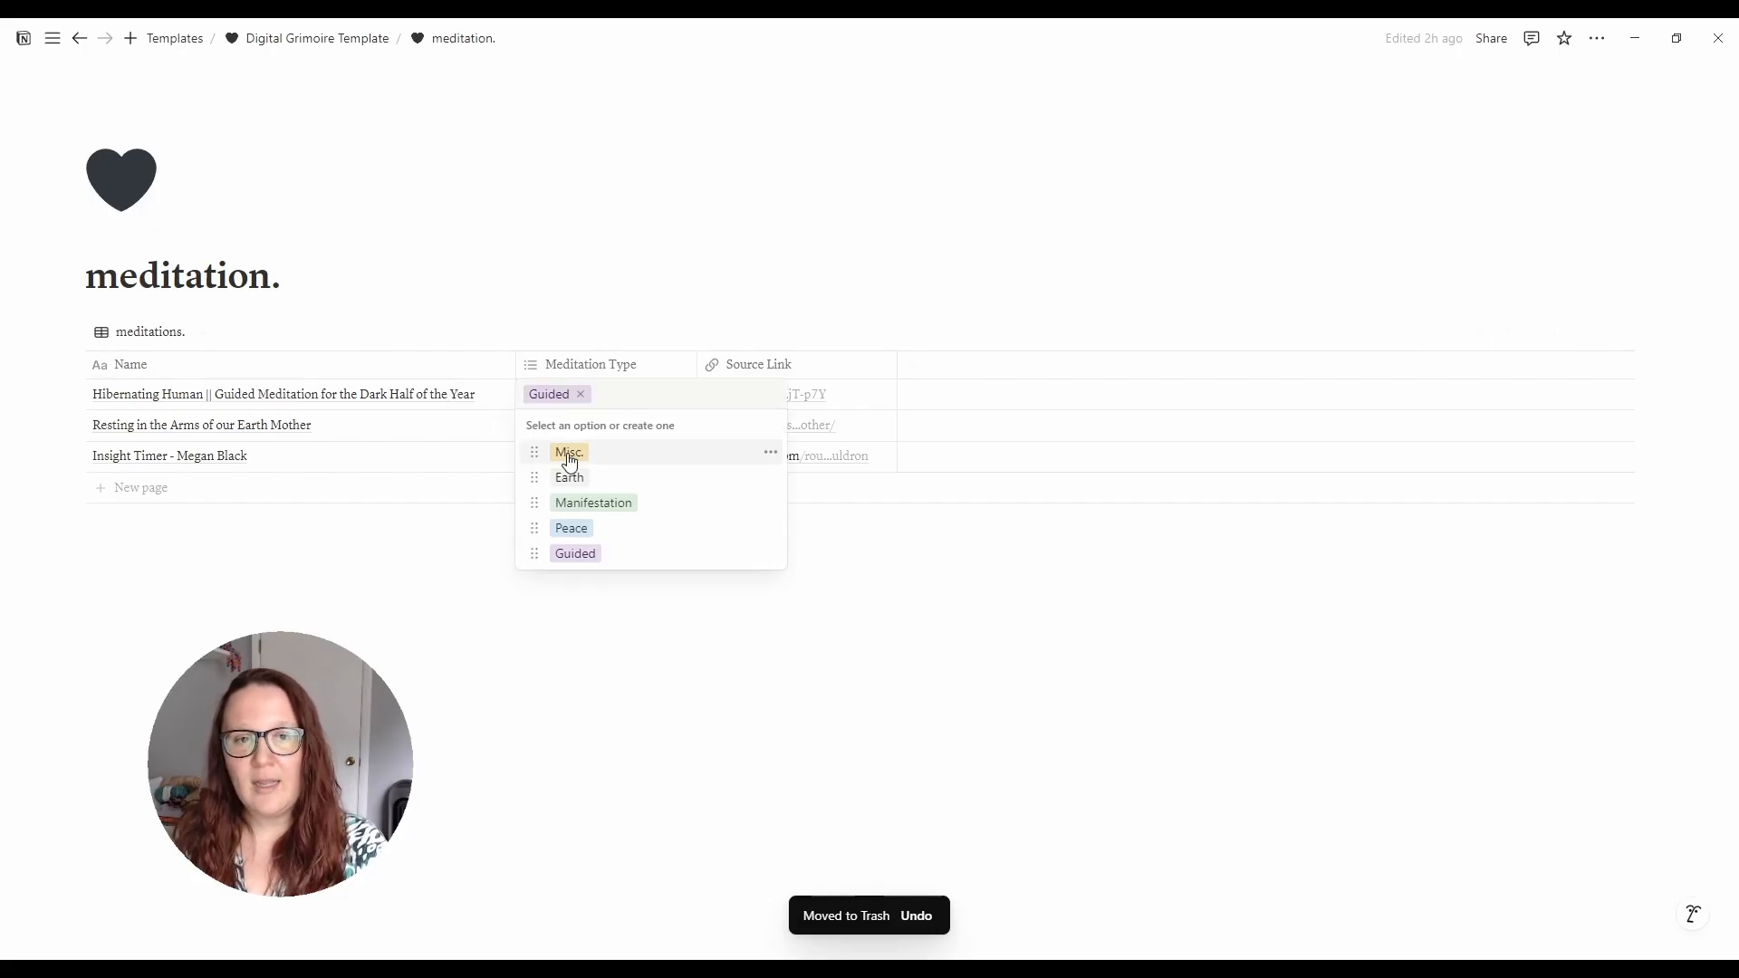
key(Escape)
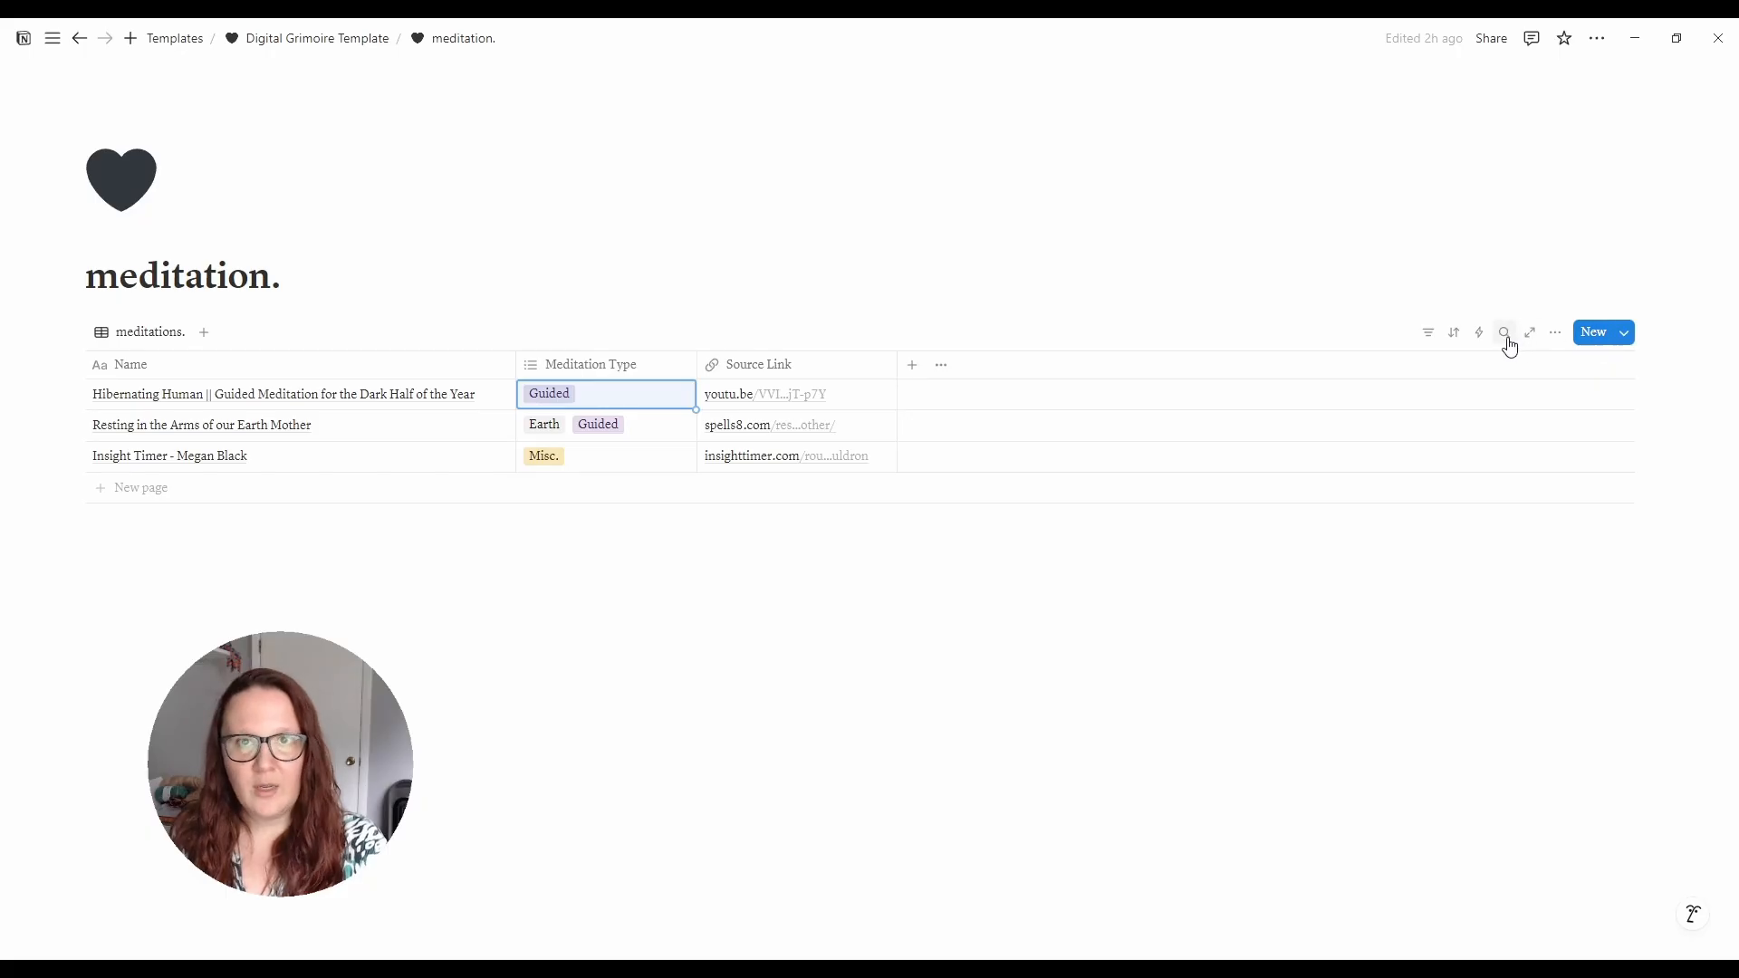
click(317, 38)
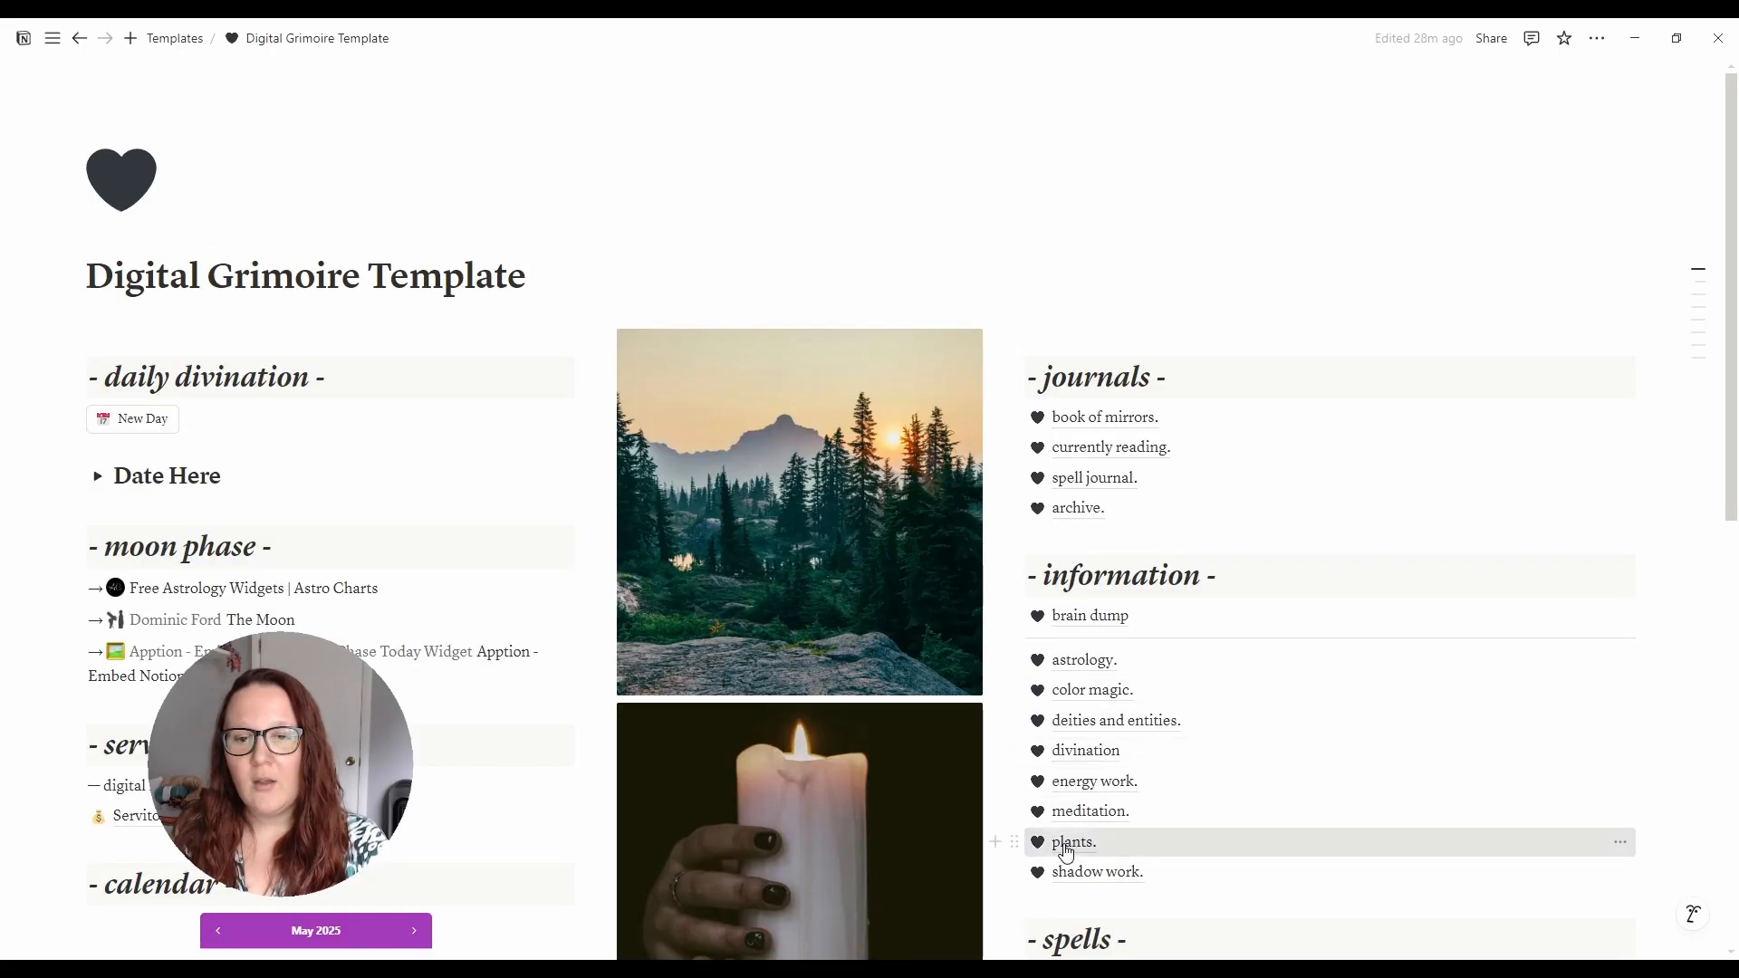
- Open the plants page and add an entry named Roses with the Love tag
click(1069, 842)
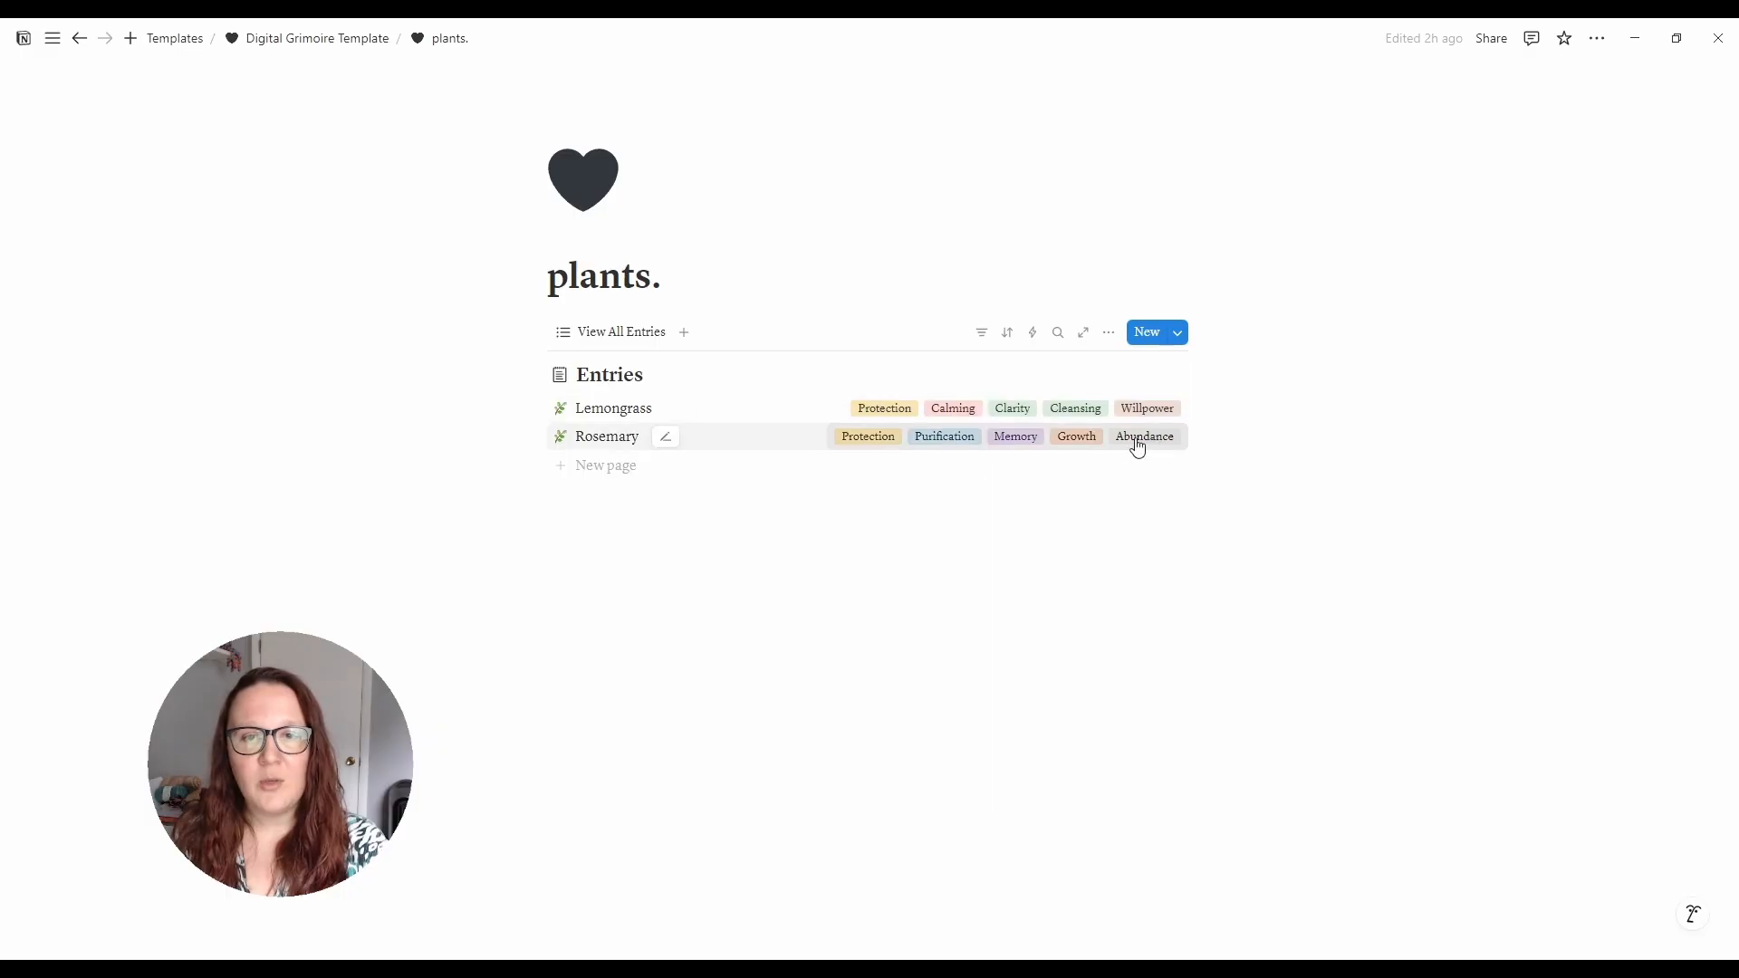
click(625, 467)
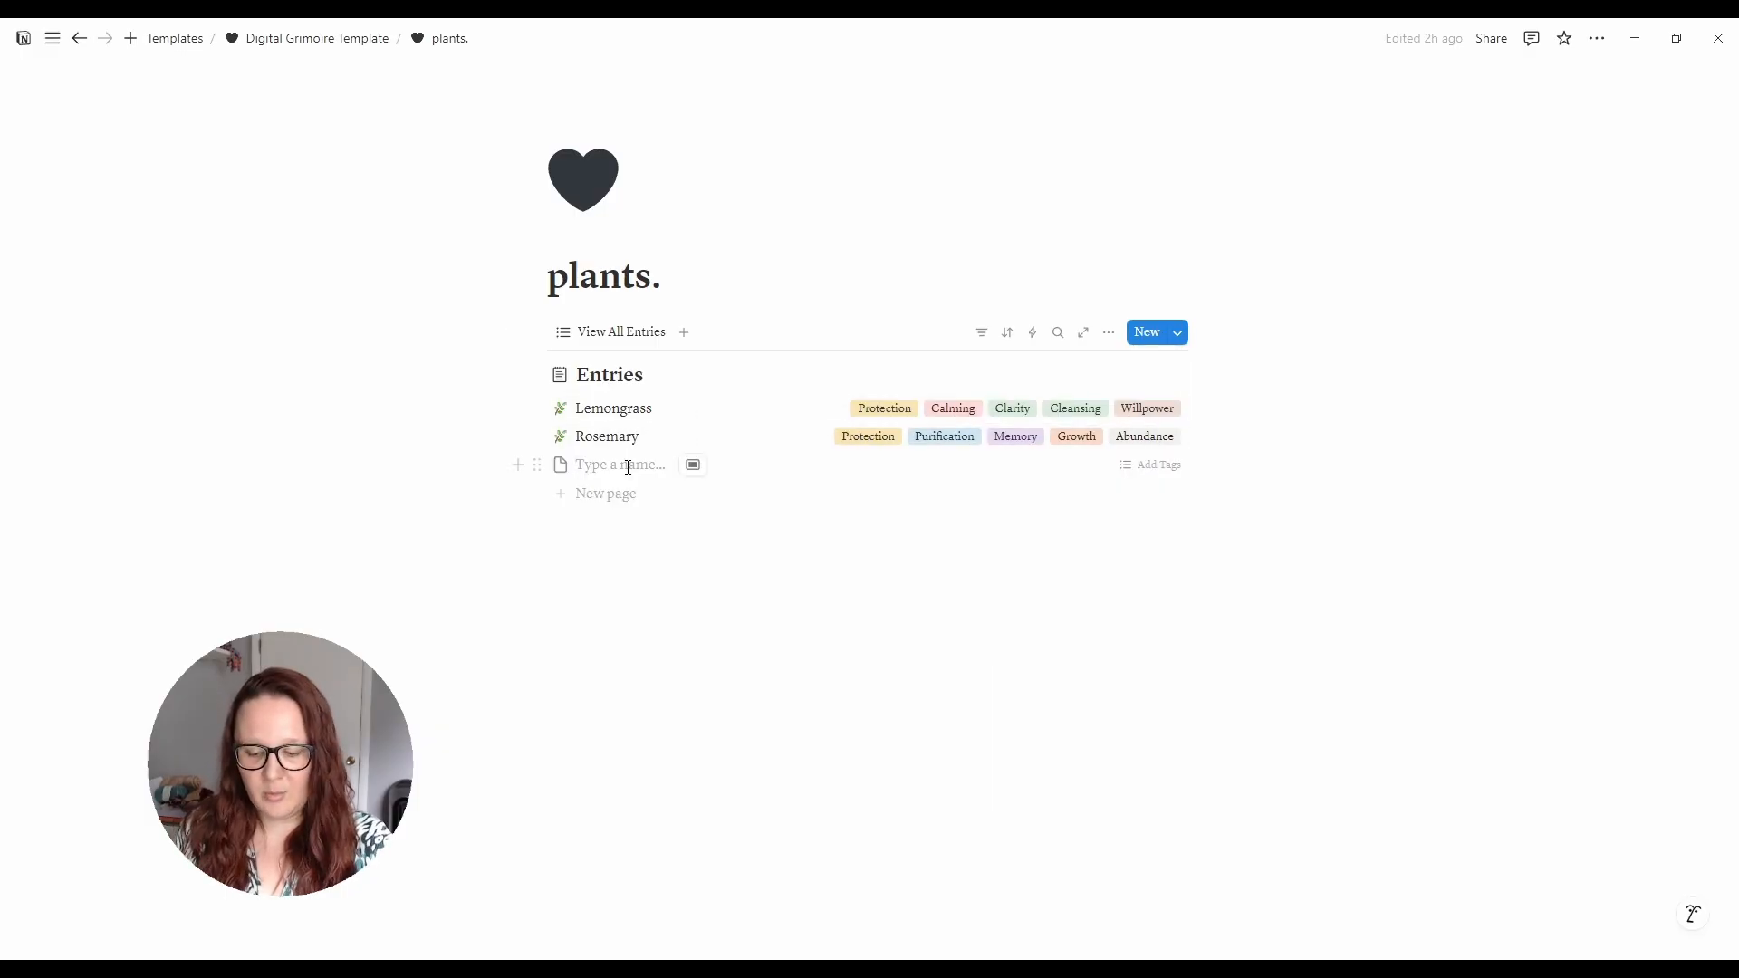
text(Roses)
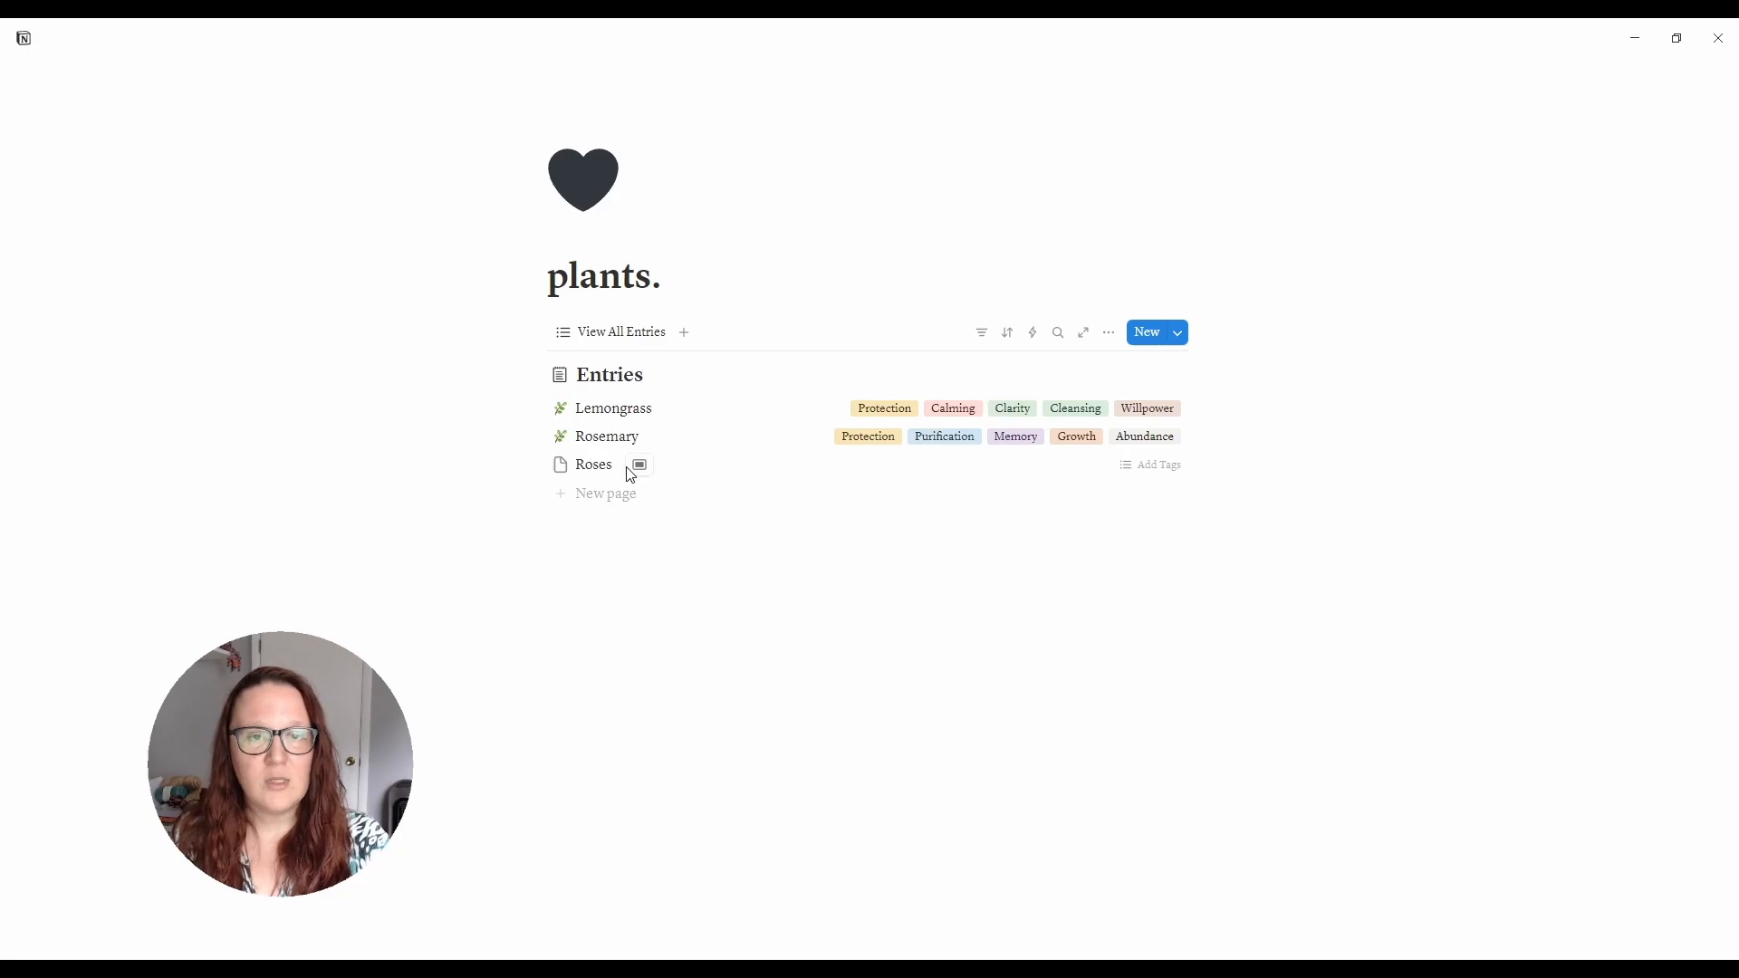
key(Tab)
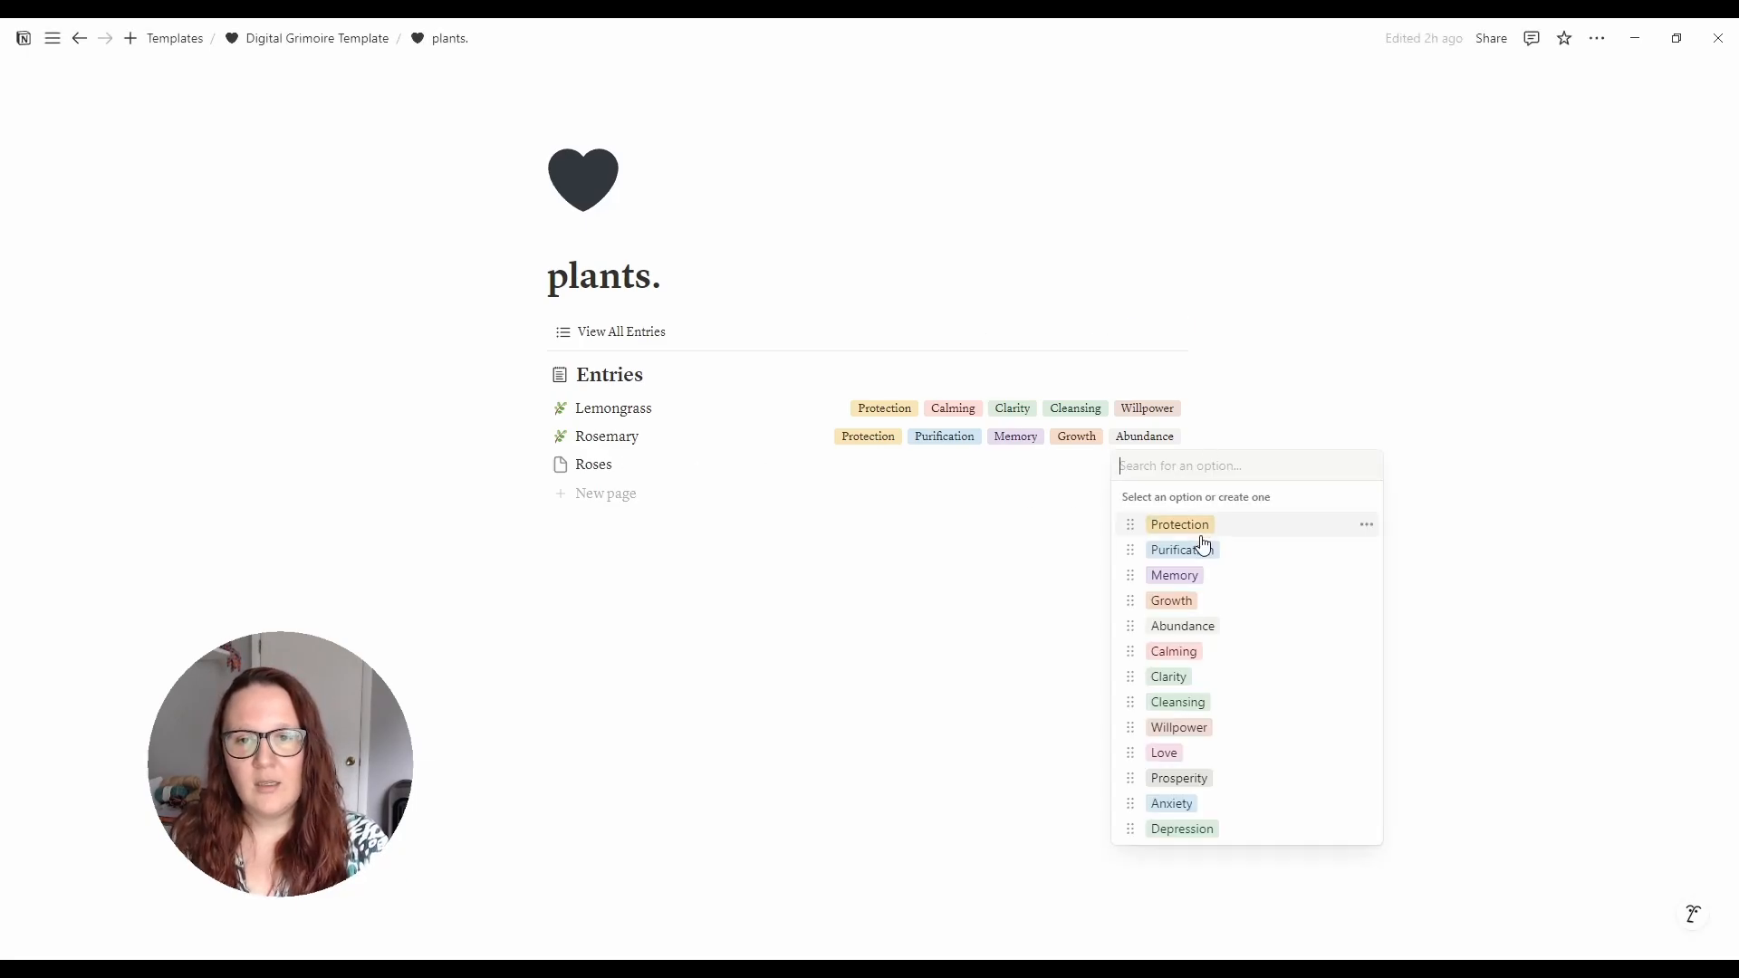
click(1165, 753)
click(1238, 602)
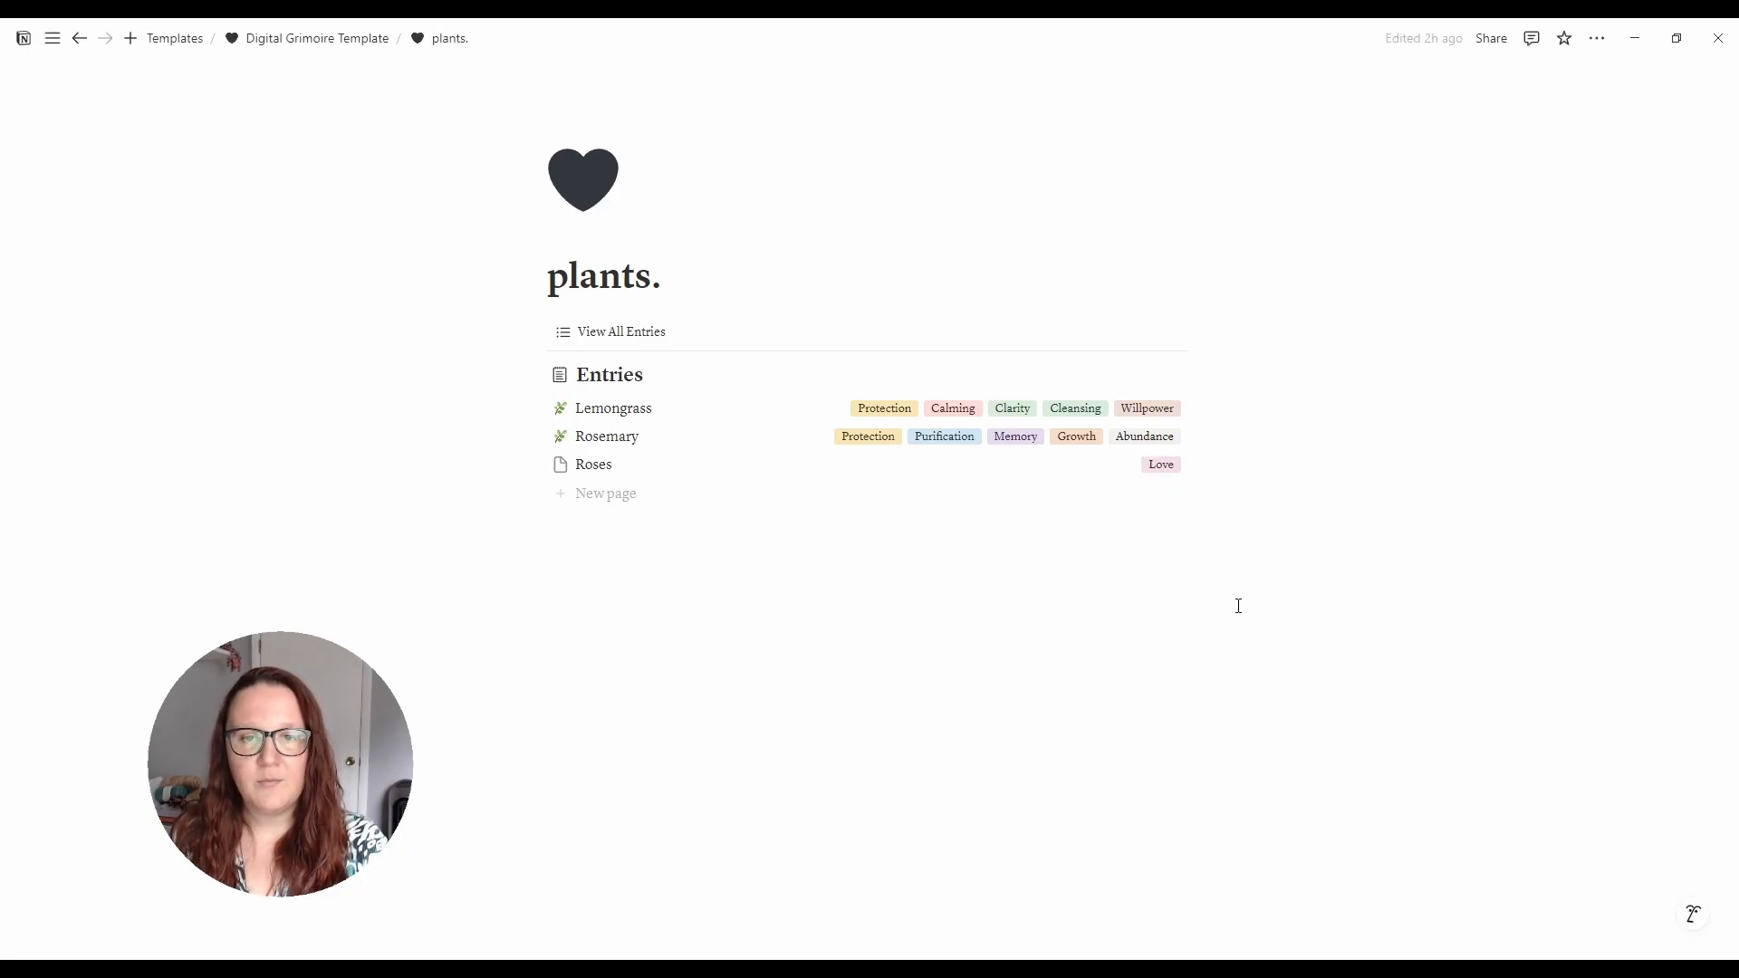
- Set the Roses entry's icon to the red rose emoji
click(559, 465)
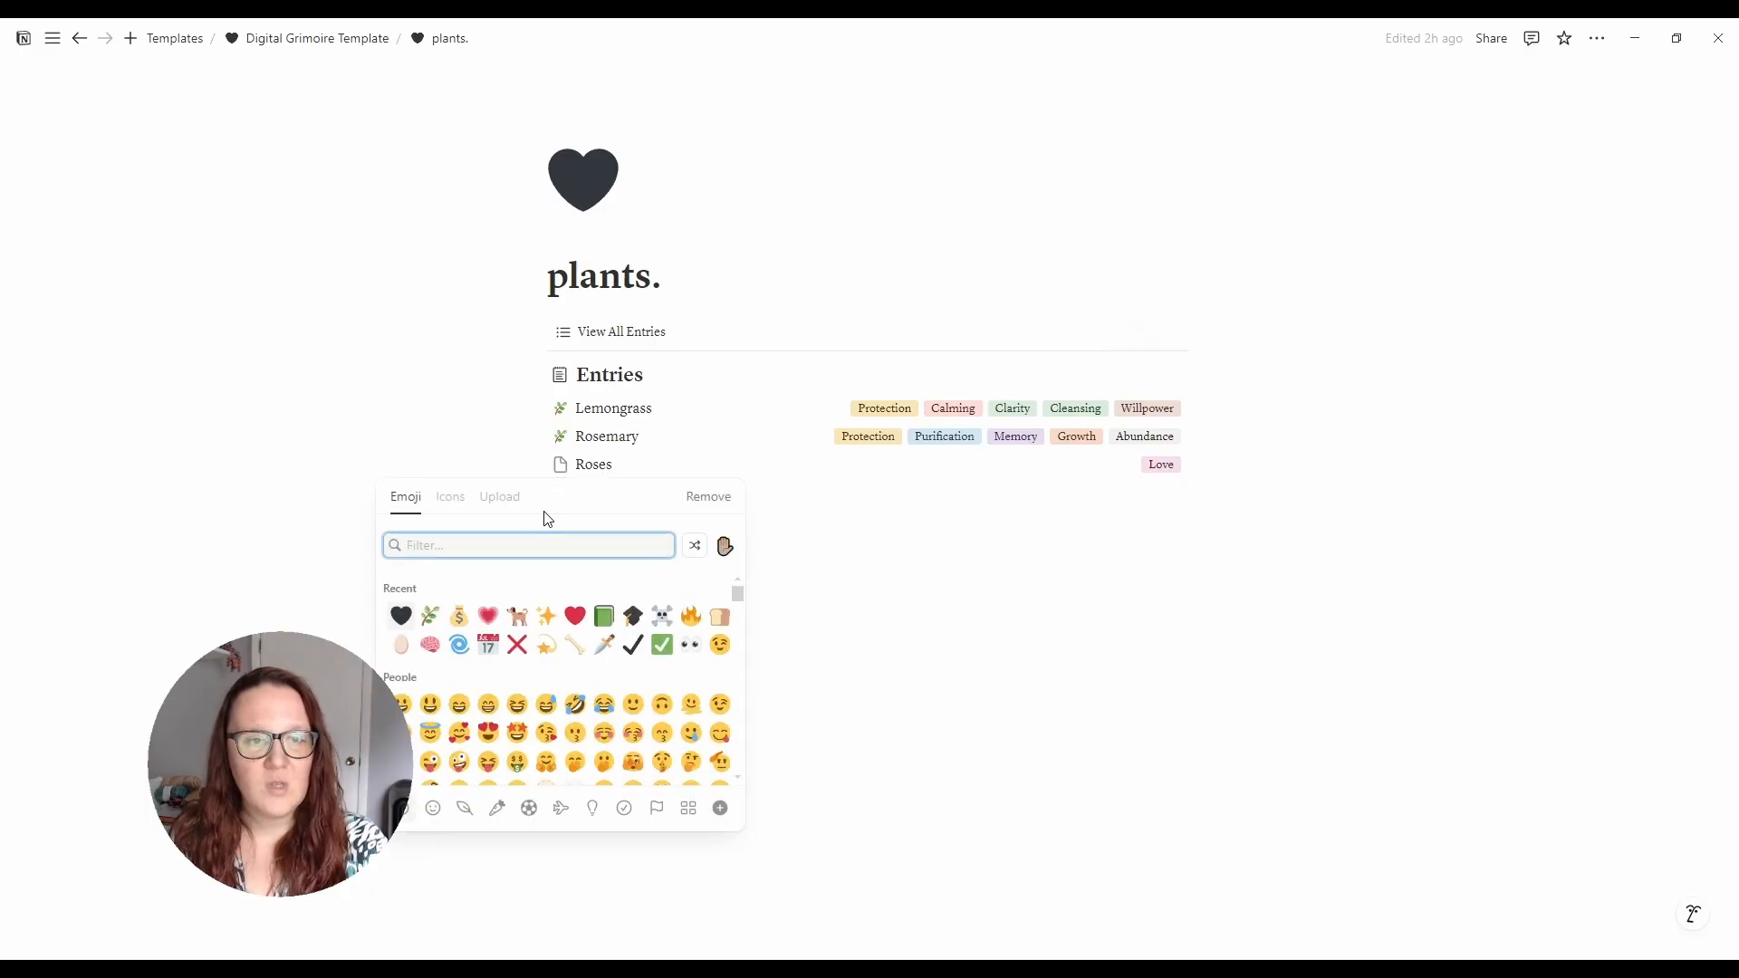
text(rose)
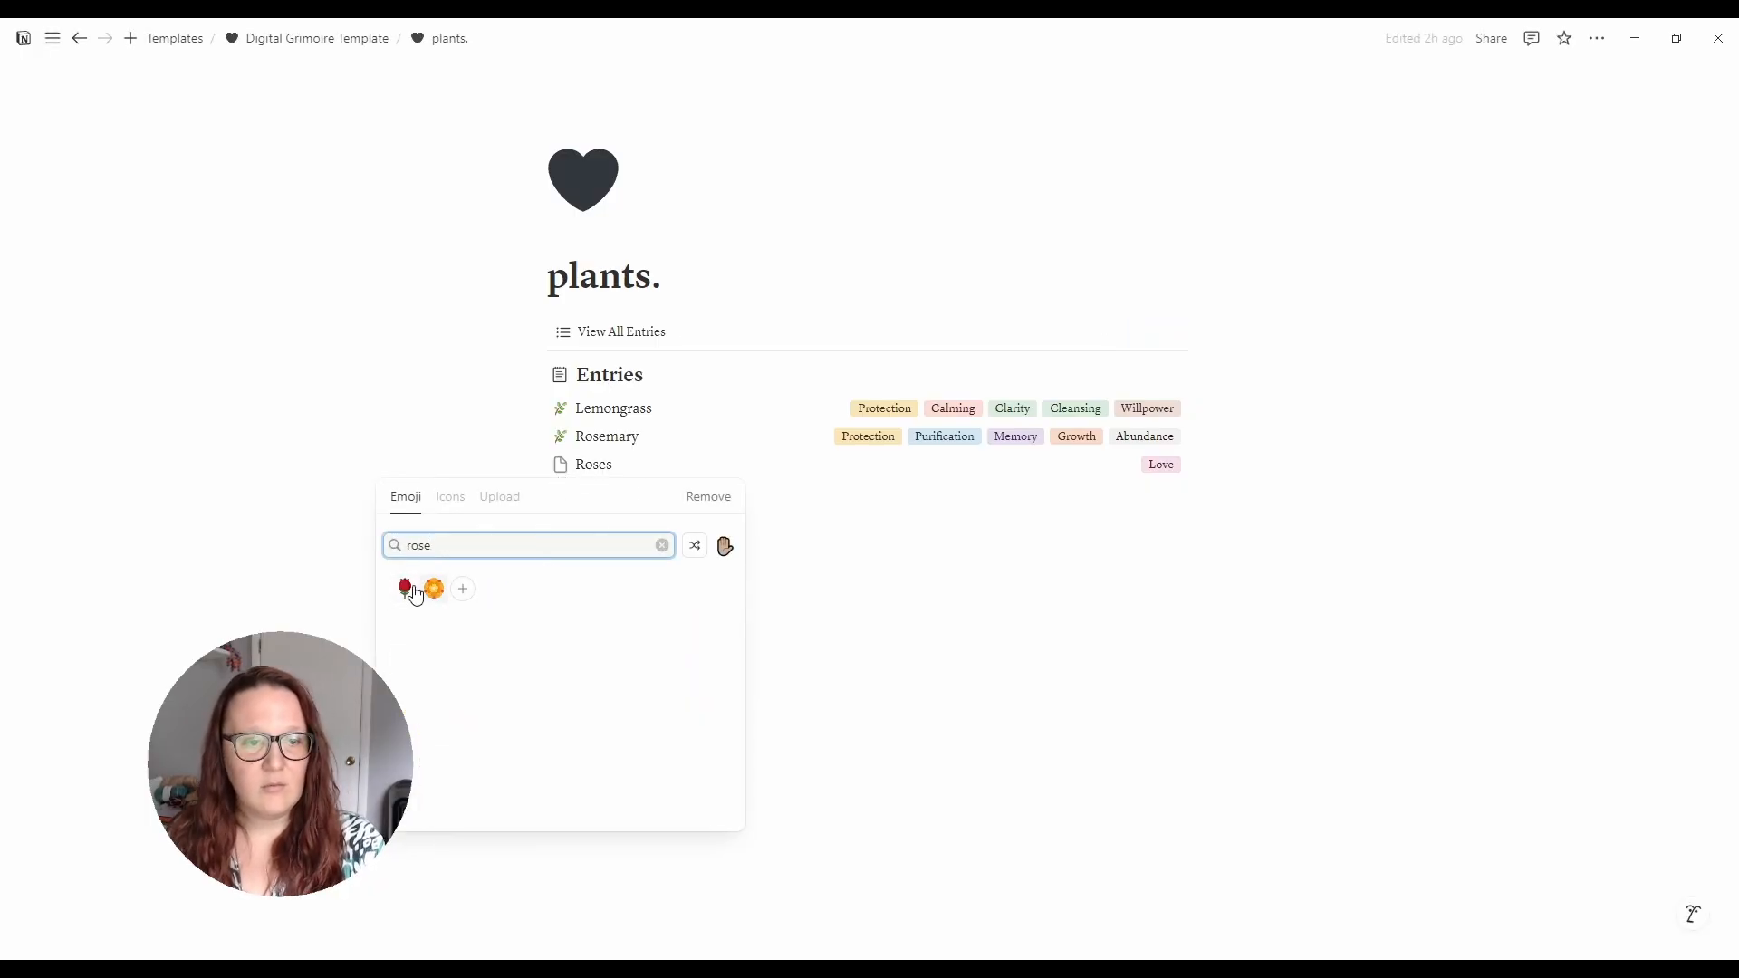
click(404, 586)
click(907, 625)
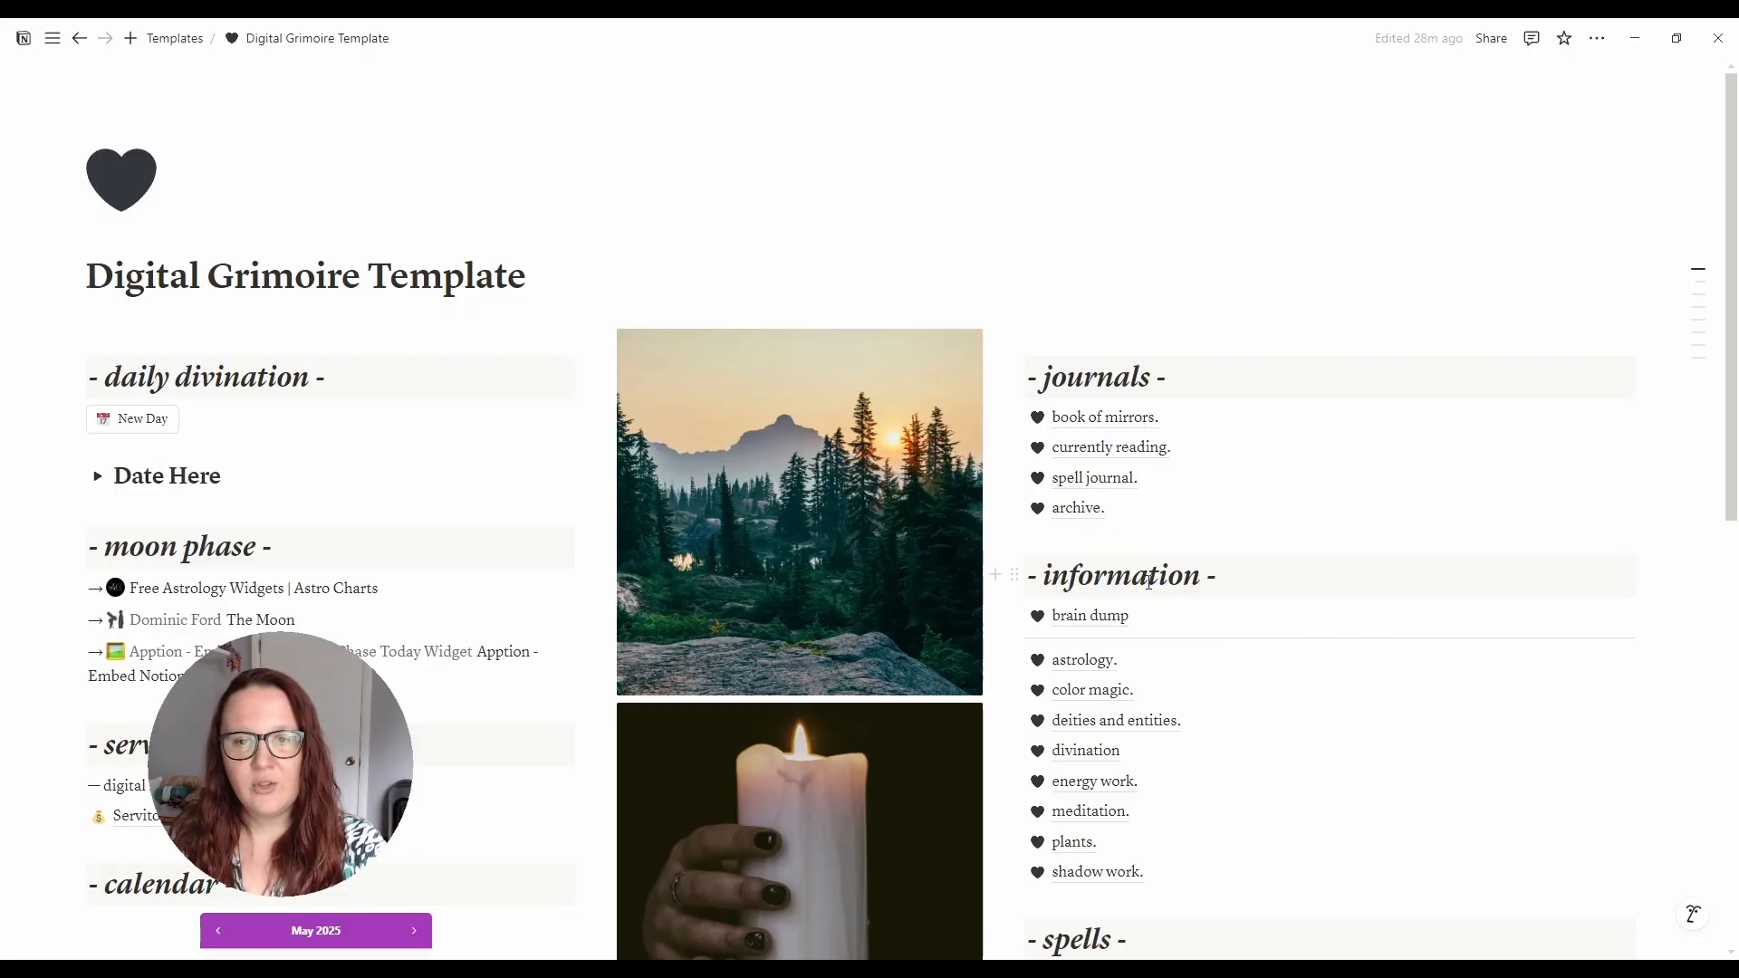
- Open the shadow work page and show the Category options for the empty row
mouse_move(1097, 883)
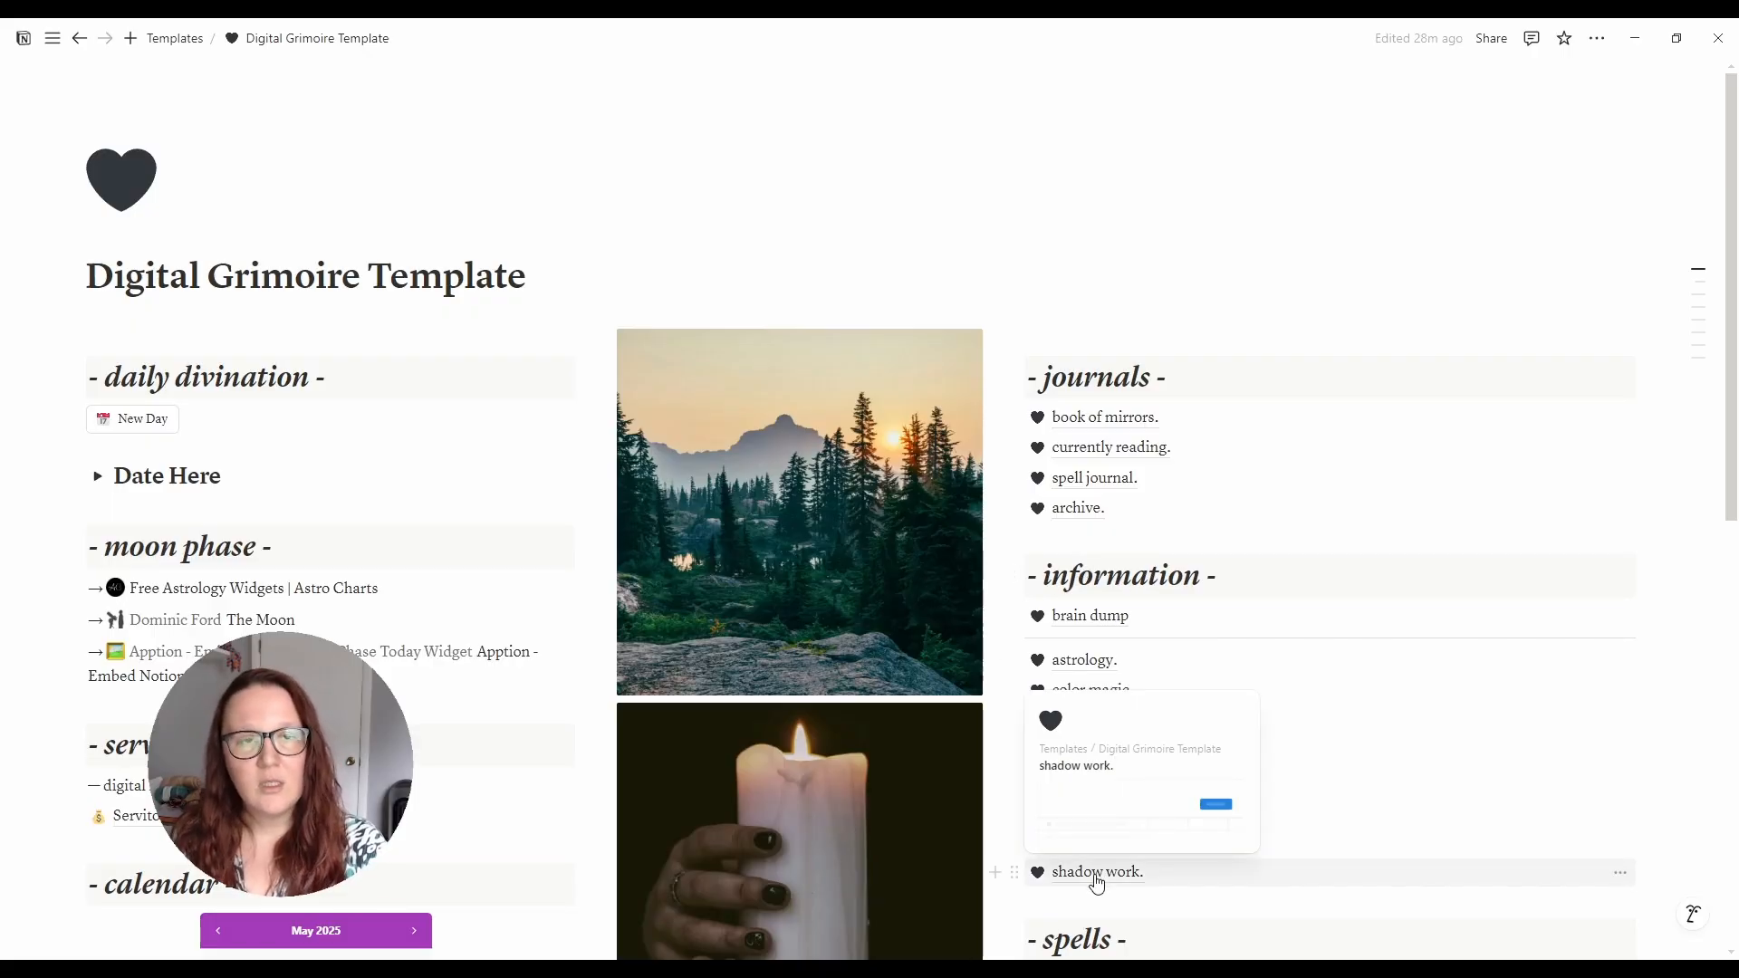
click(1097, 879)
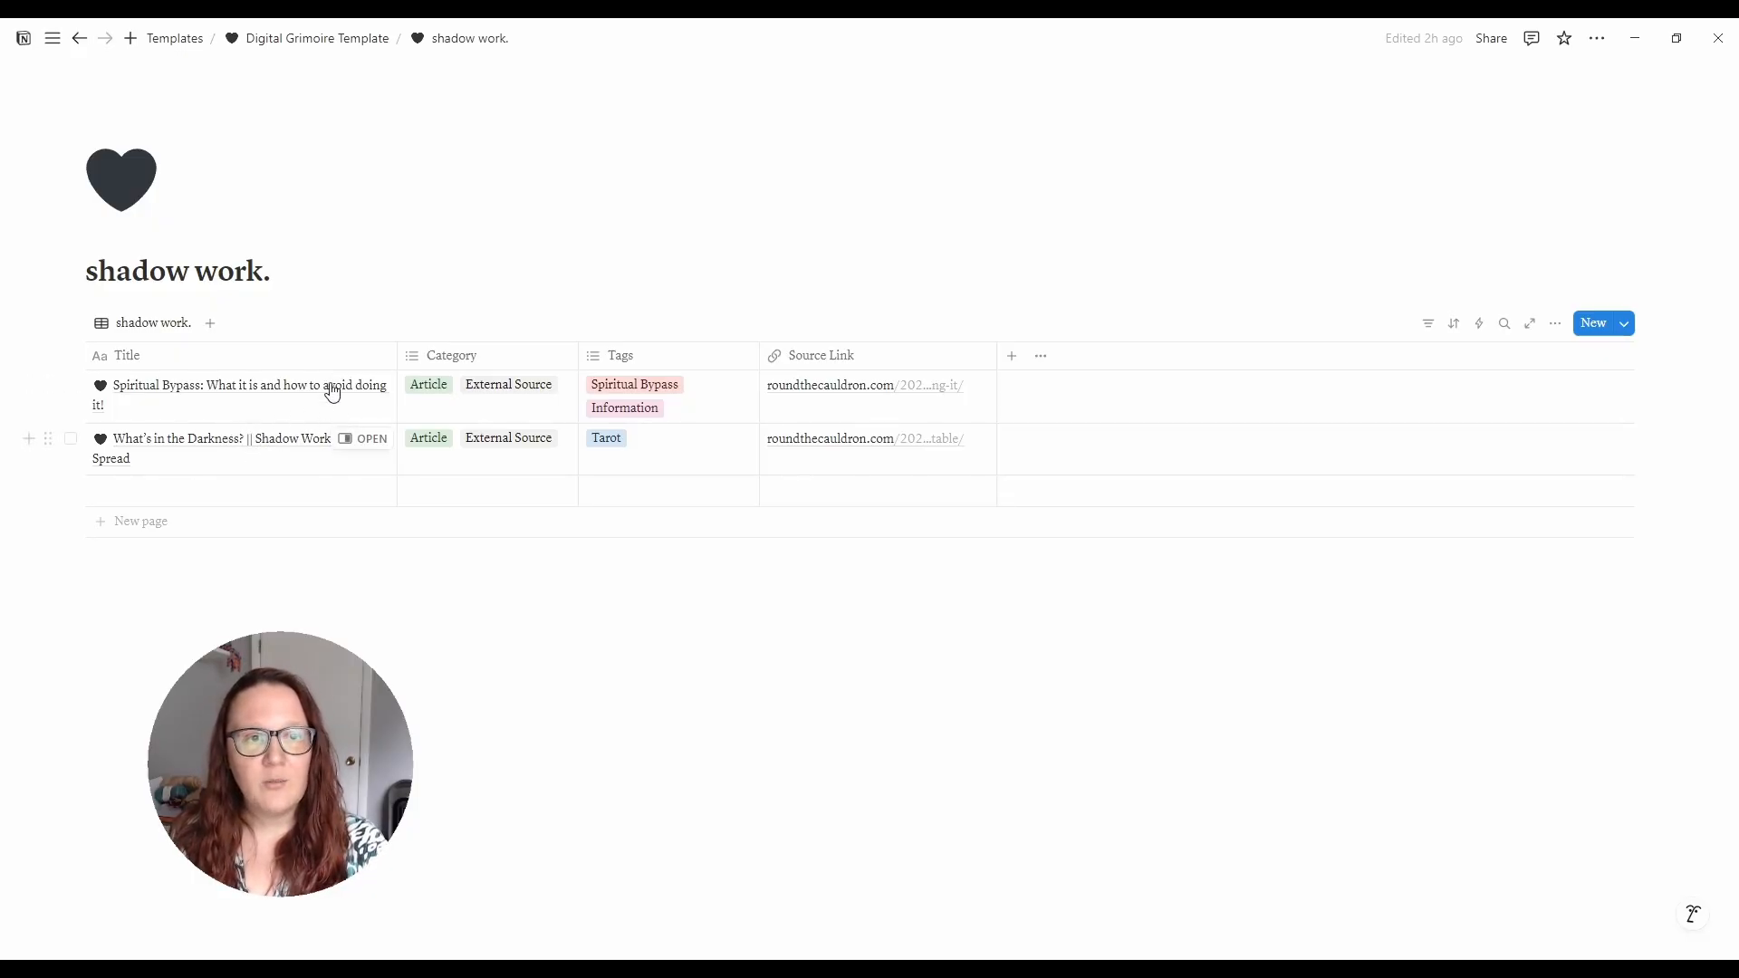
click(507, 489)
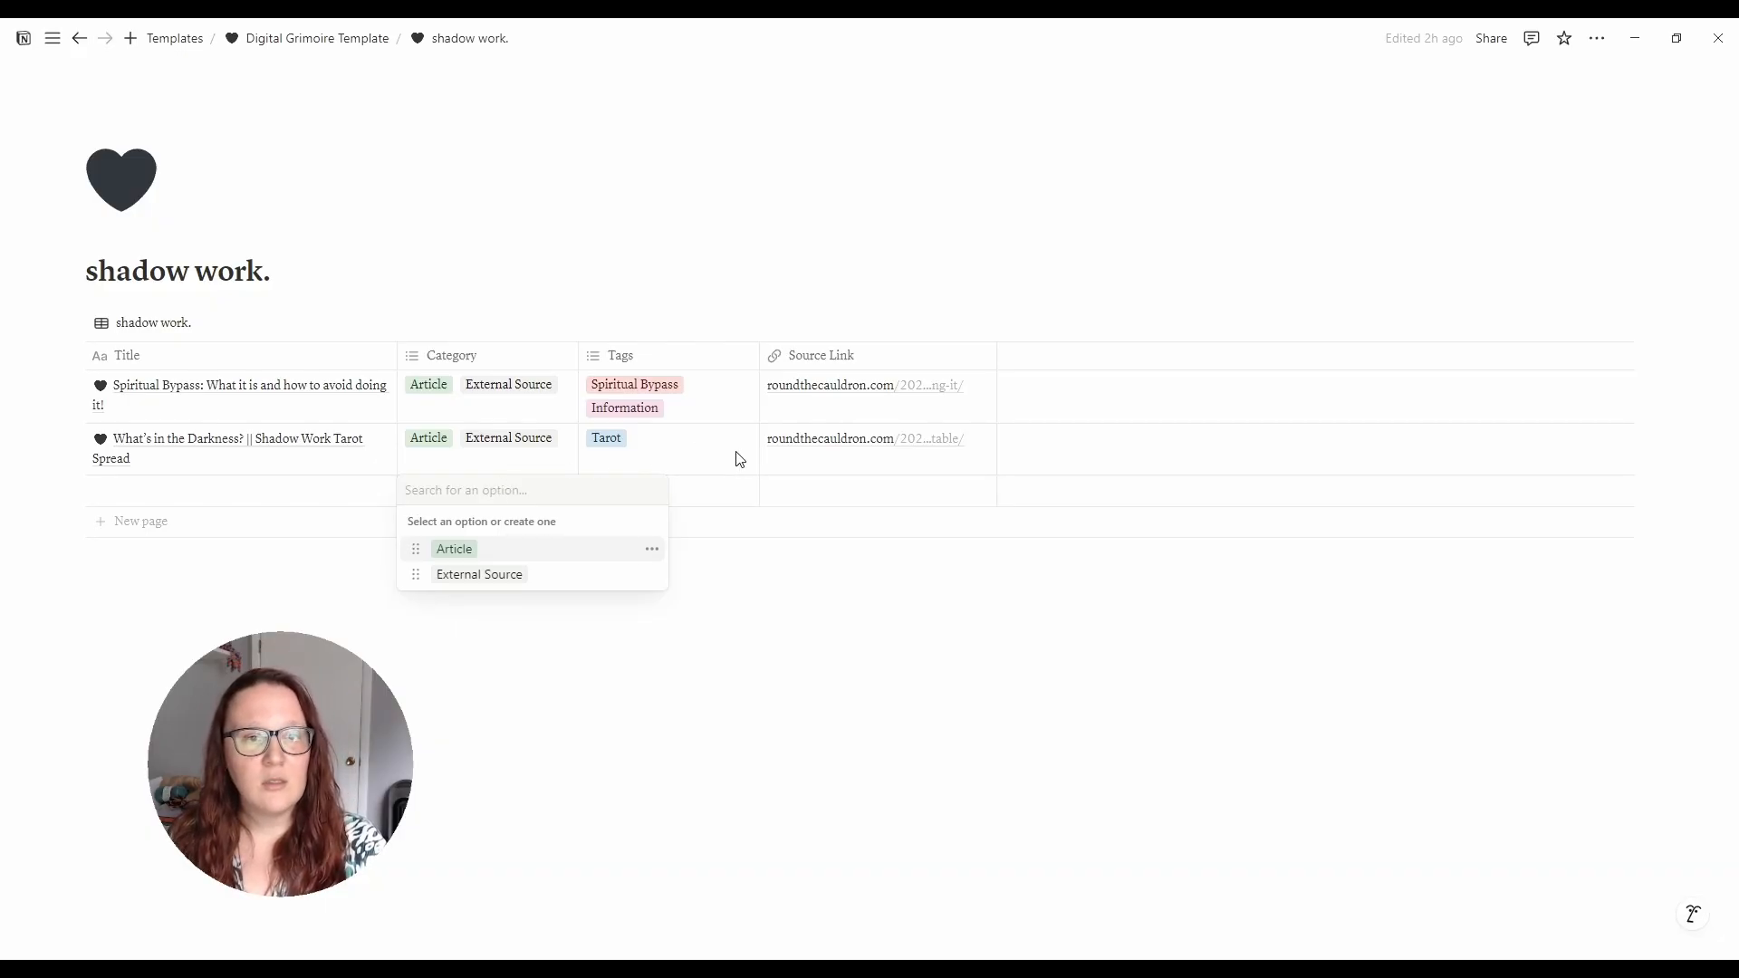
- Look over the Tags options for the shadow work tarot spread entry
key(Escape)
click(683, 460)
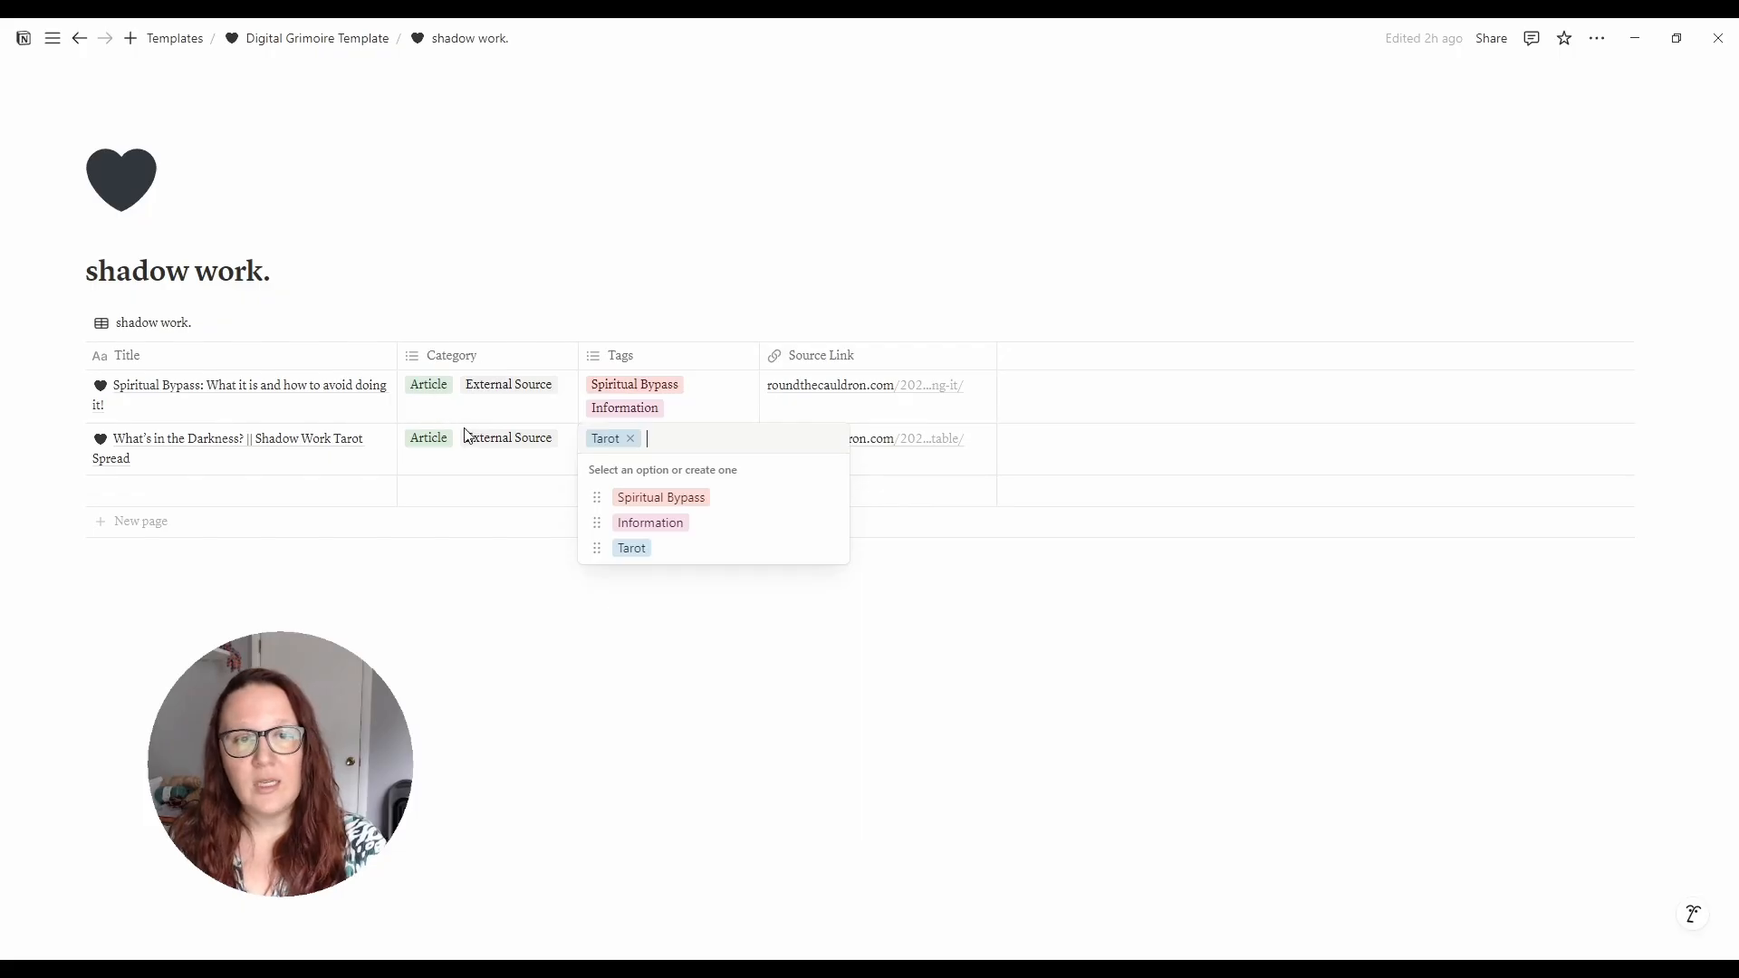
key(Escape)
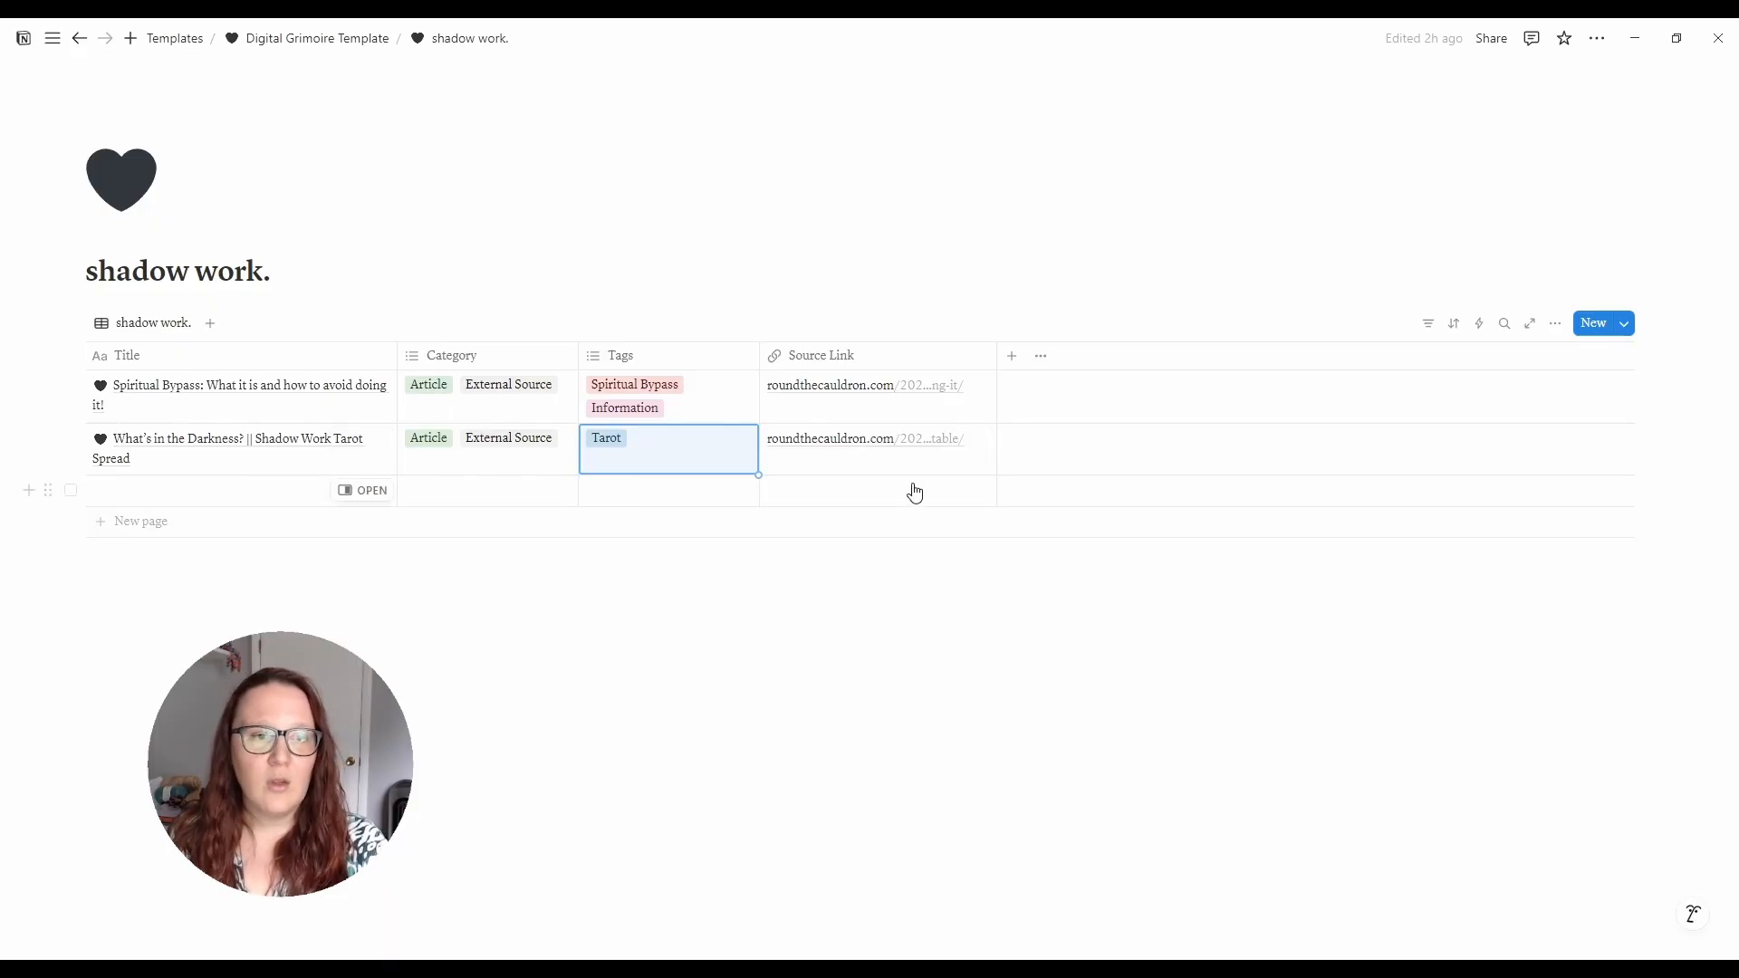
- Add a shadow work entry titled "What is shadow work?" with a new Personal Notes category and the Information tag
click(234, 489)
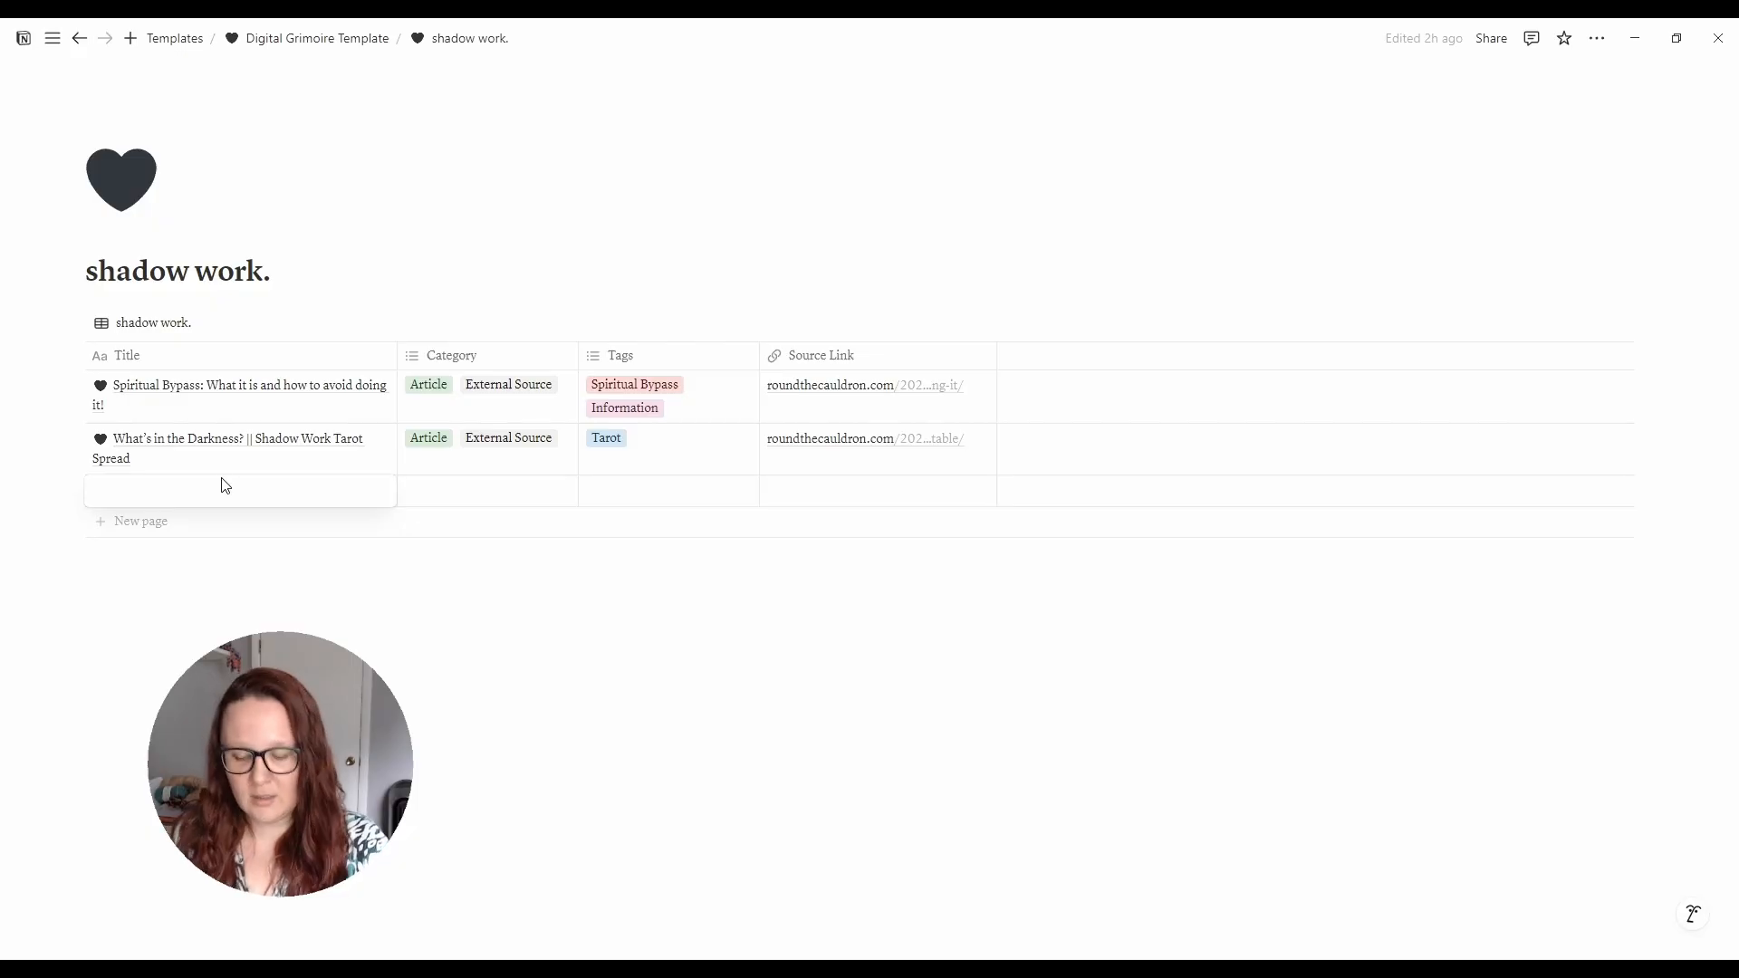
text(What is shadow work?)
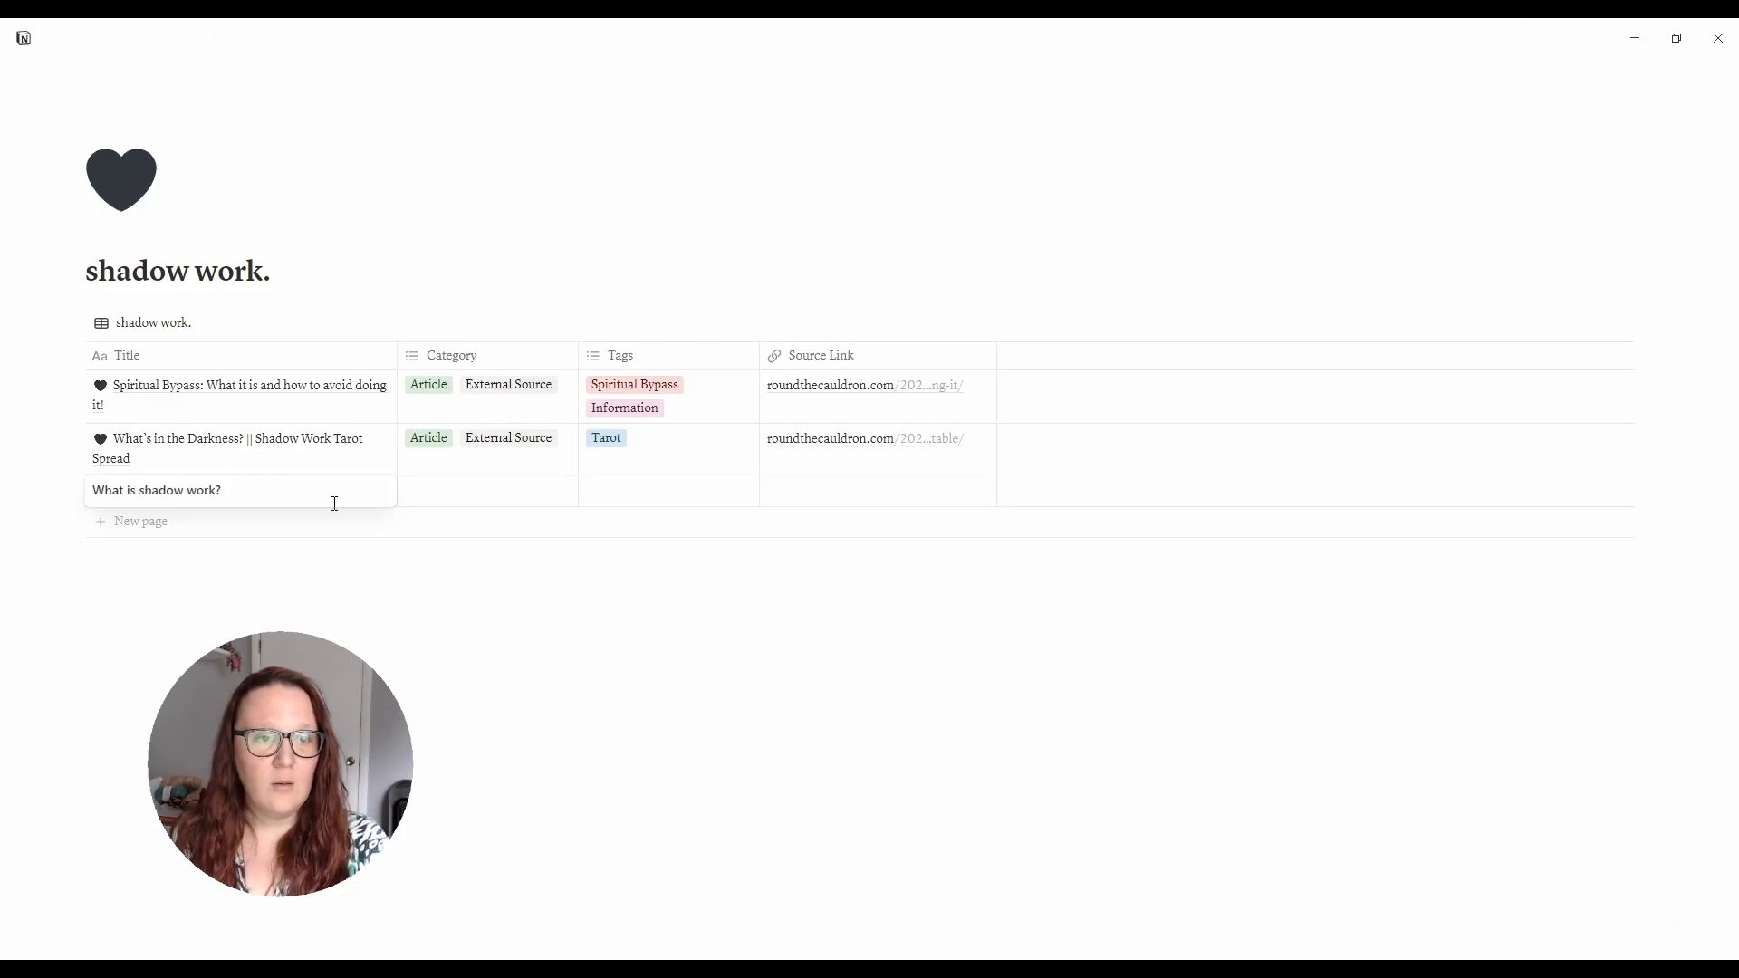
click(473, 496)
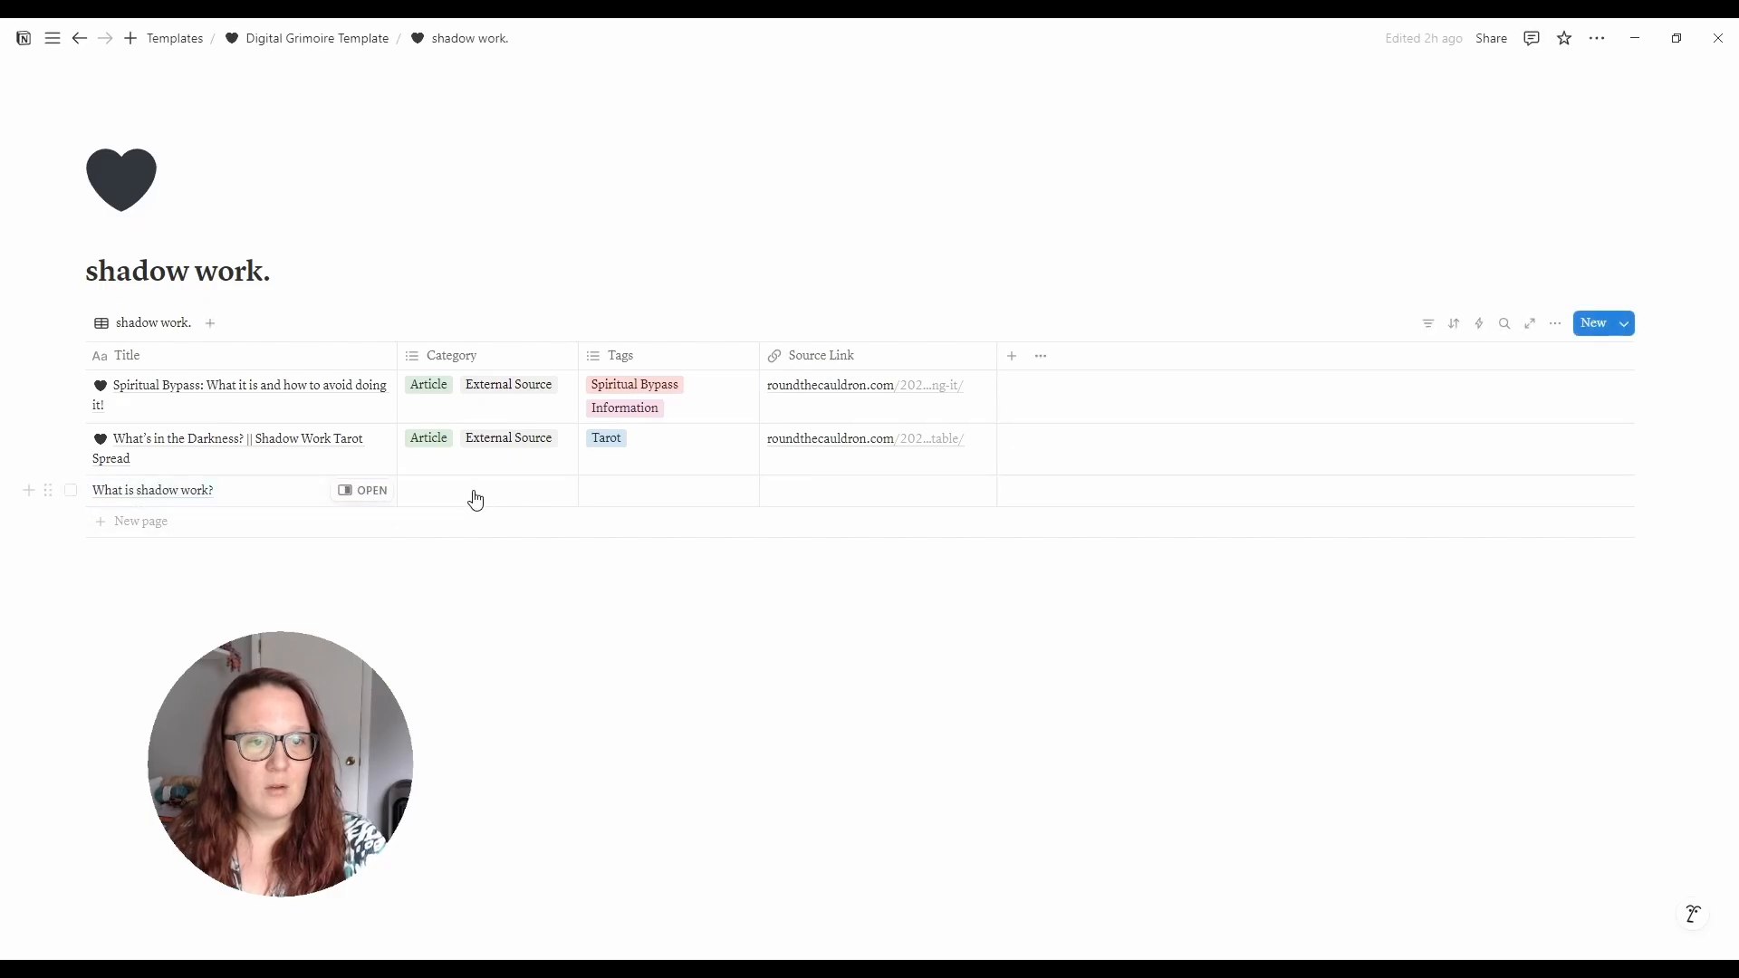
click(474, 494)
text(Personal Notes)
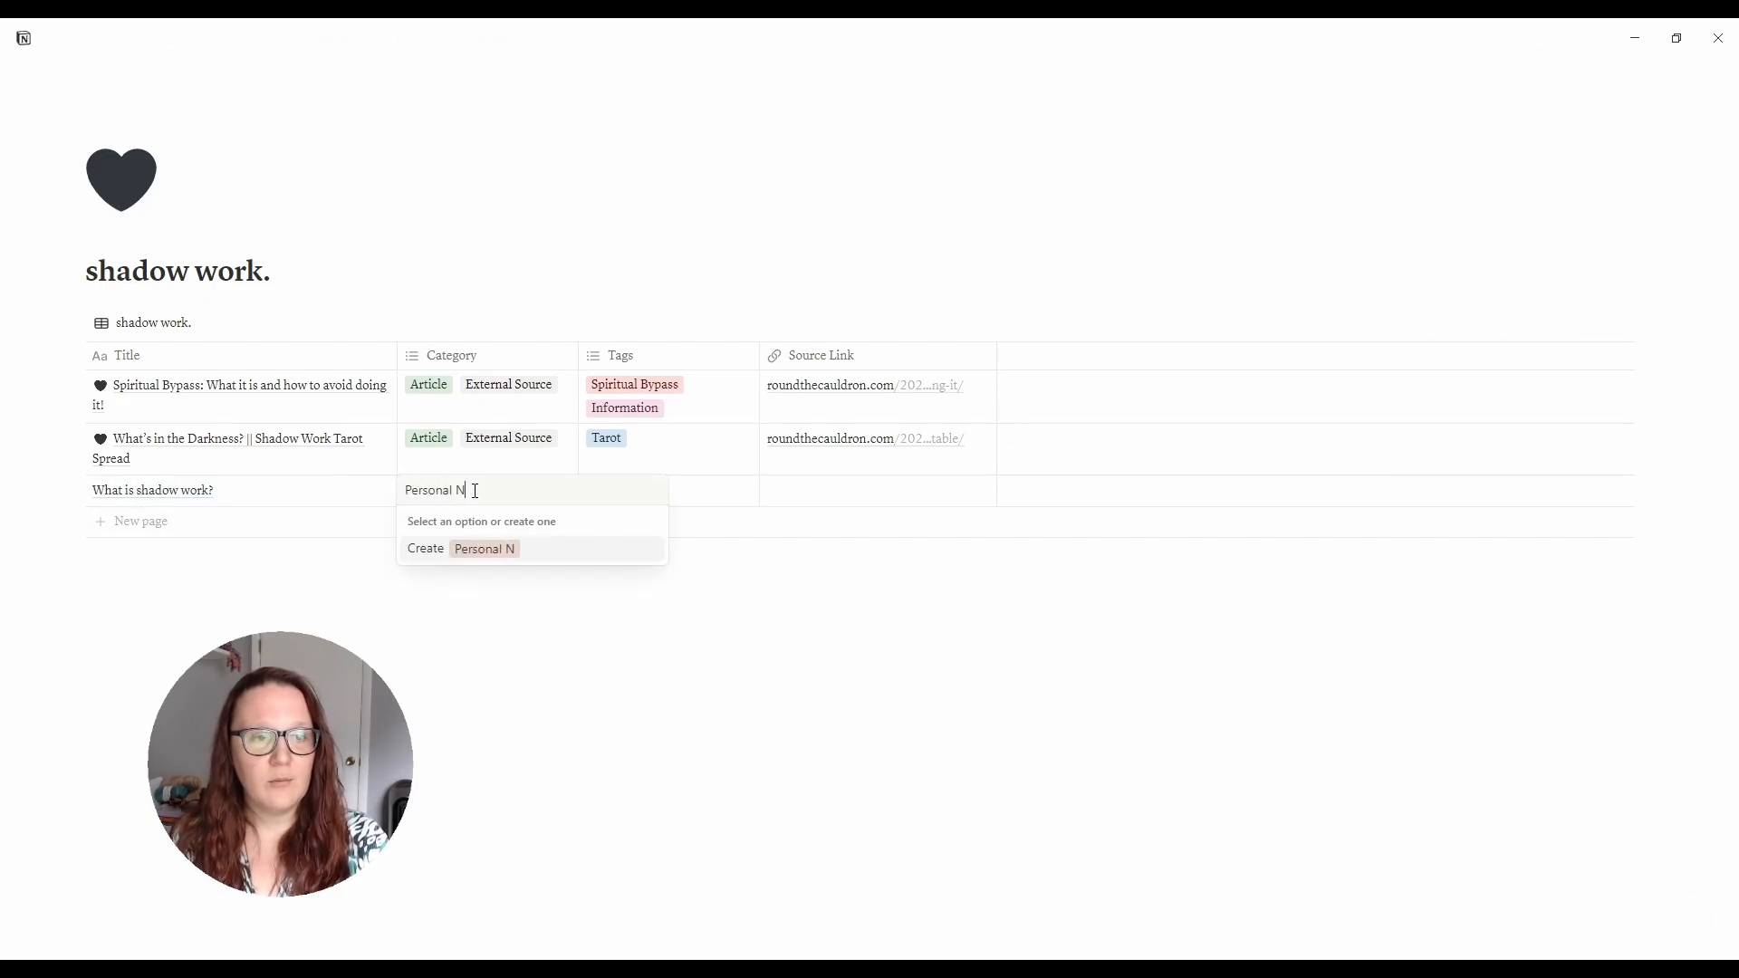
key(Return)
key(Escape)
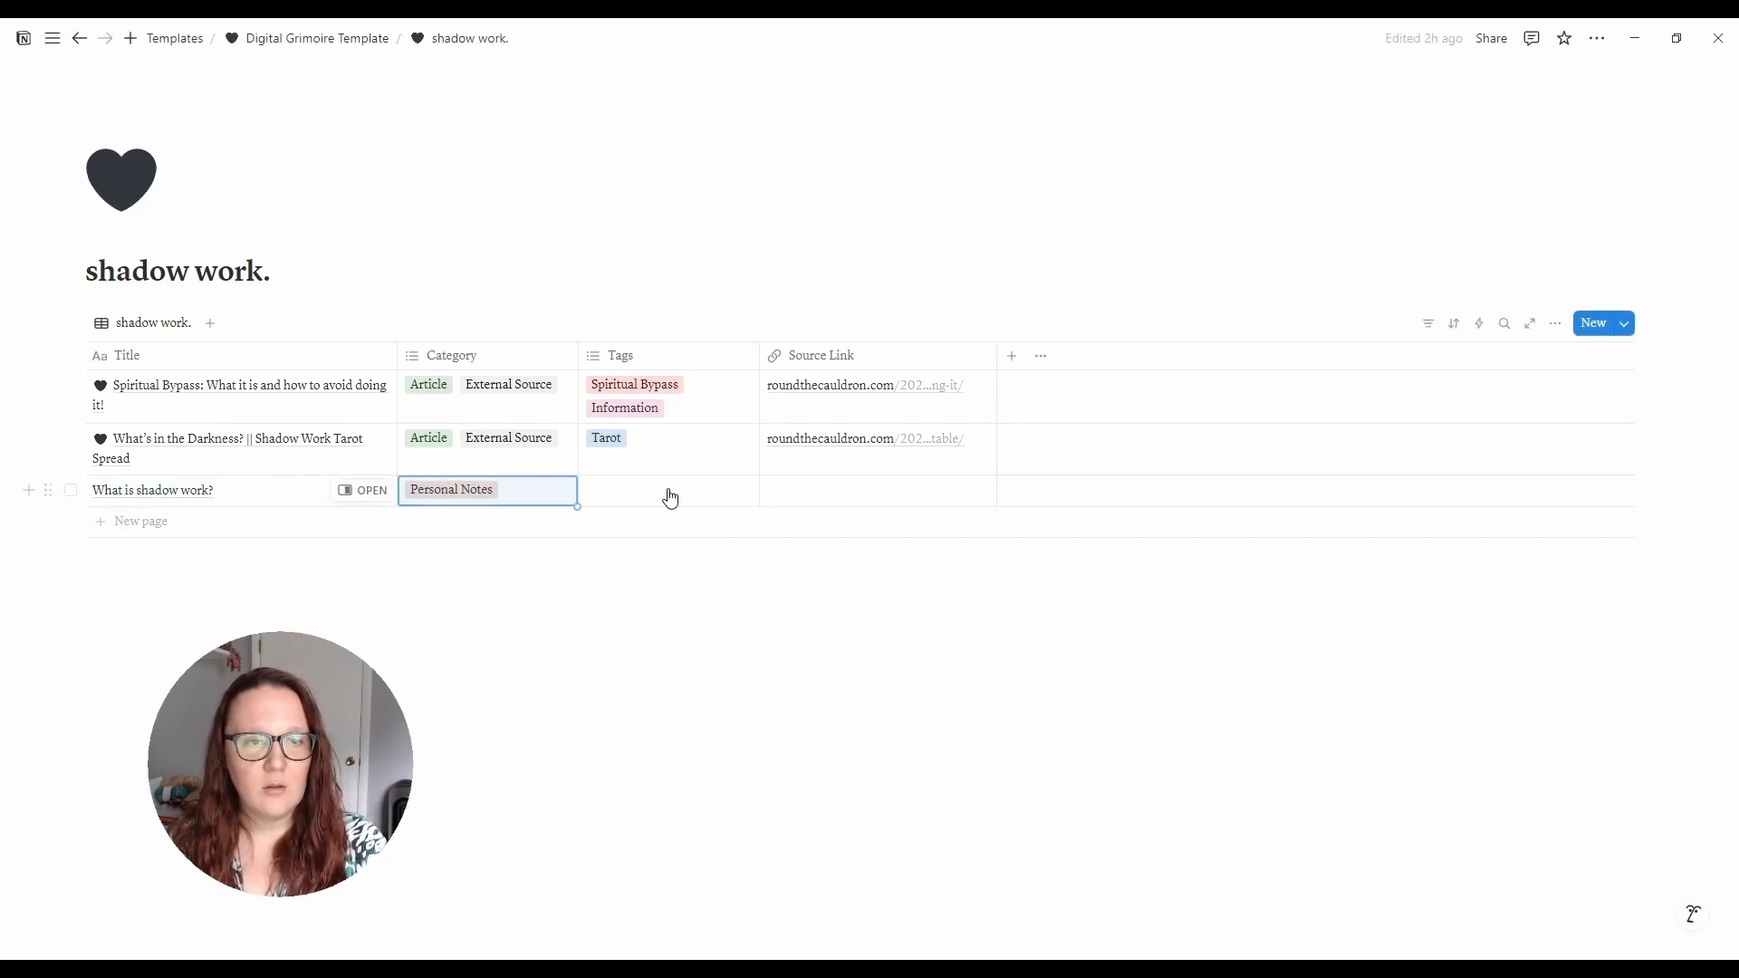
click(670, 490)
click(650, 574)
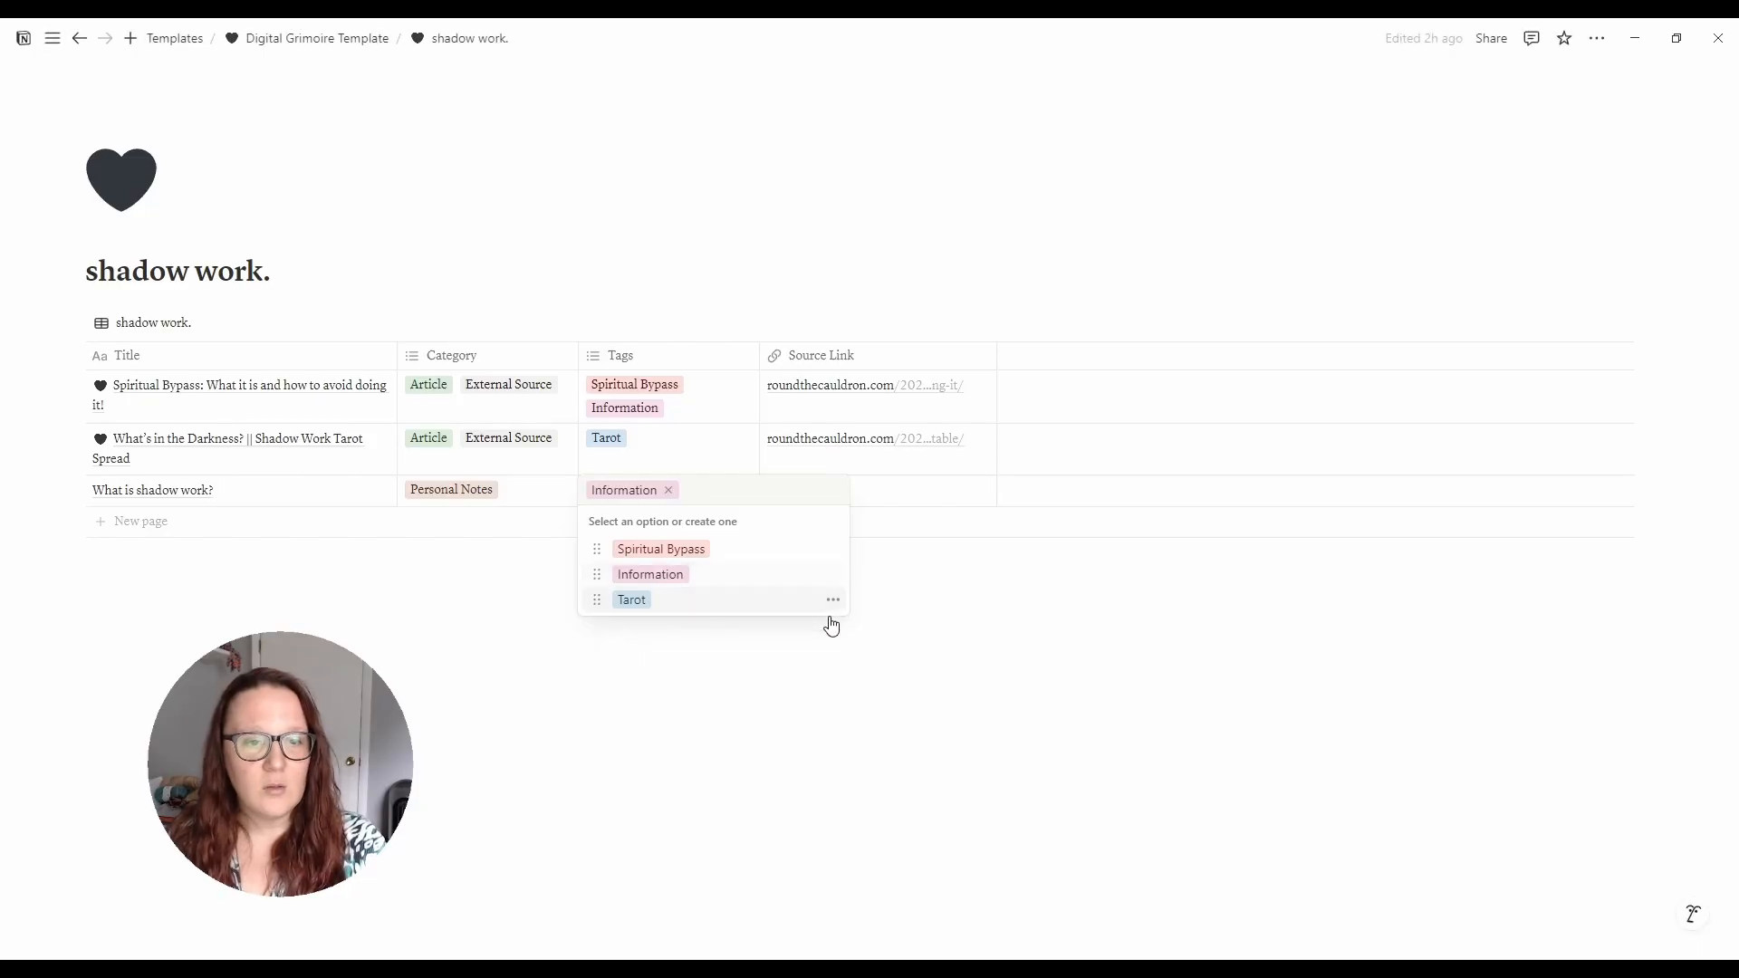
key(Escape)
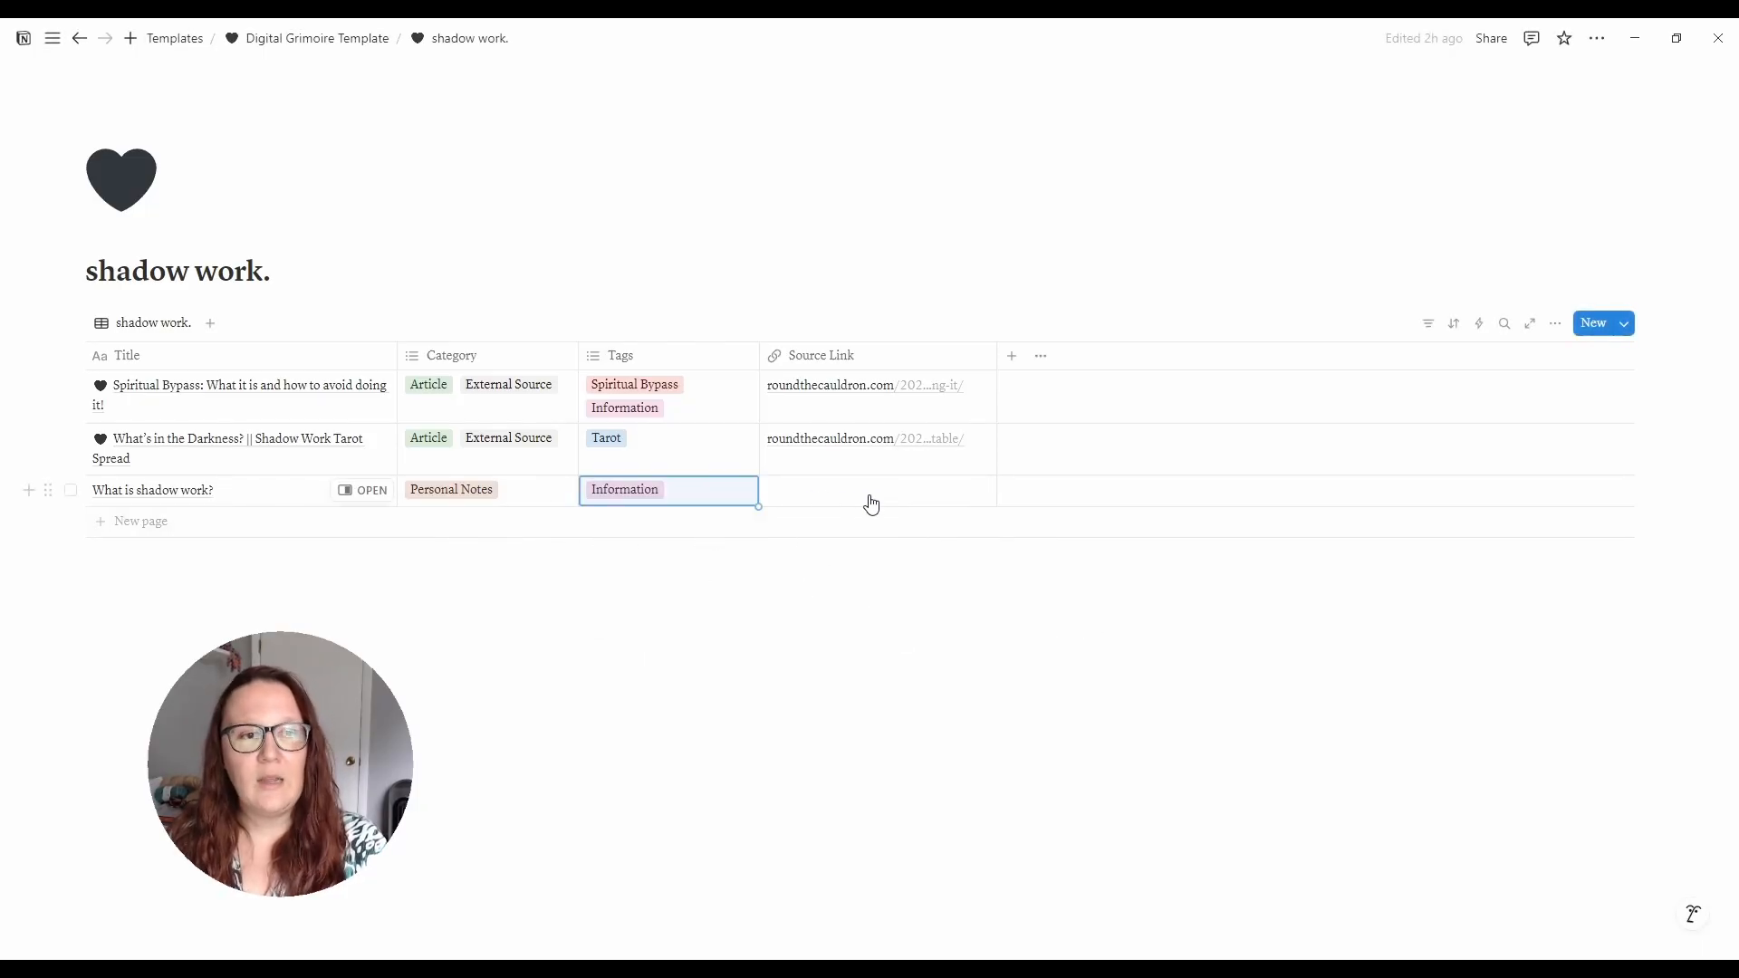
- Write "Put your notes here." in the "What is shadow work?" entry's page and give the entry a black heart icon
click(364, 496)
click(1321, 560)
text(Put your notes here.)
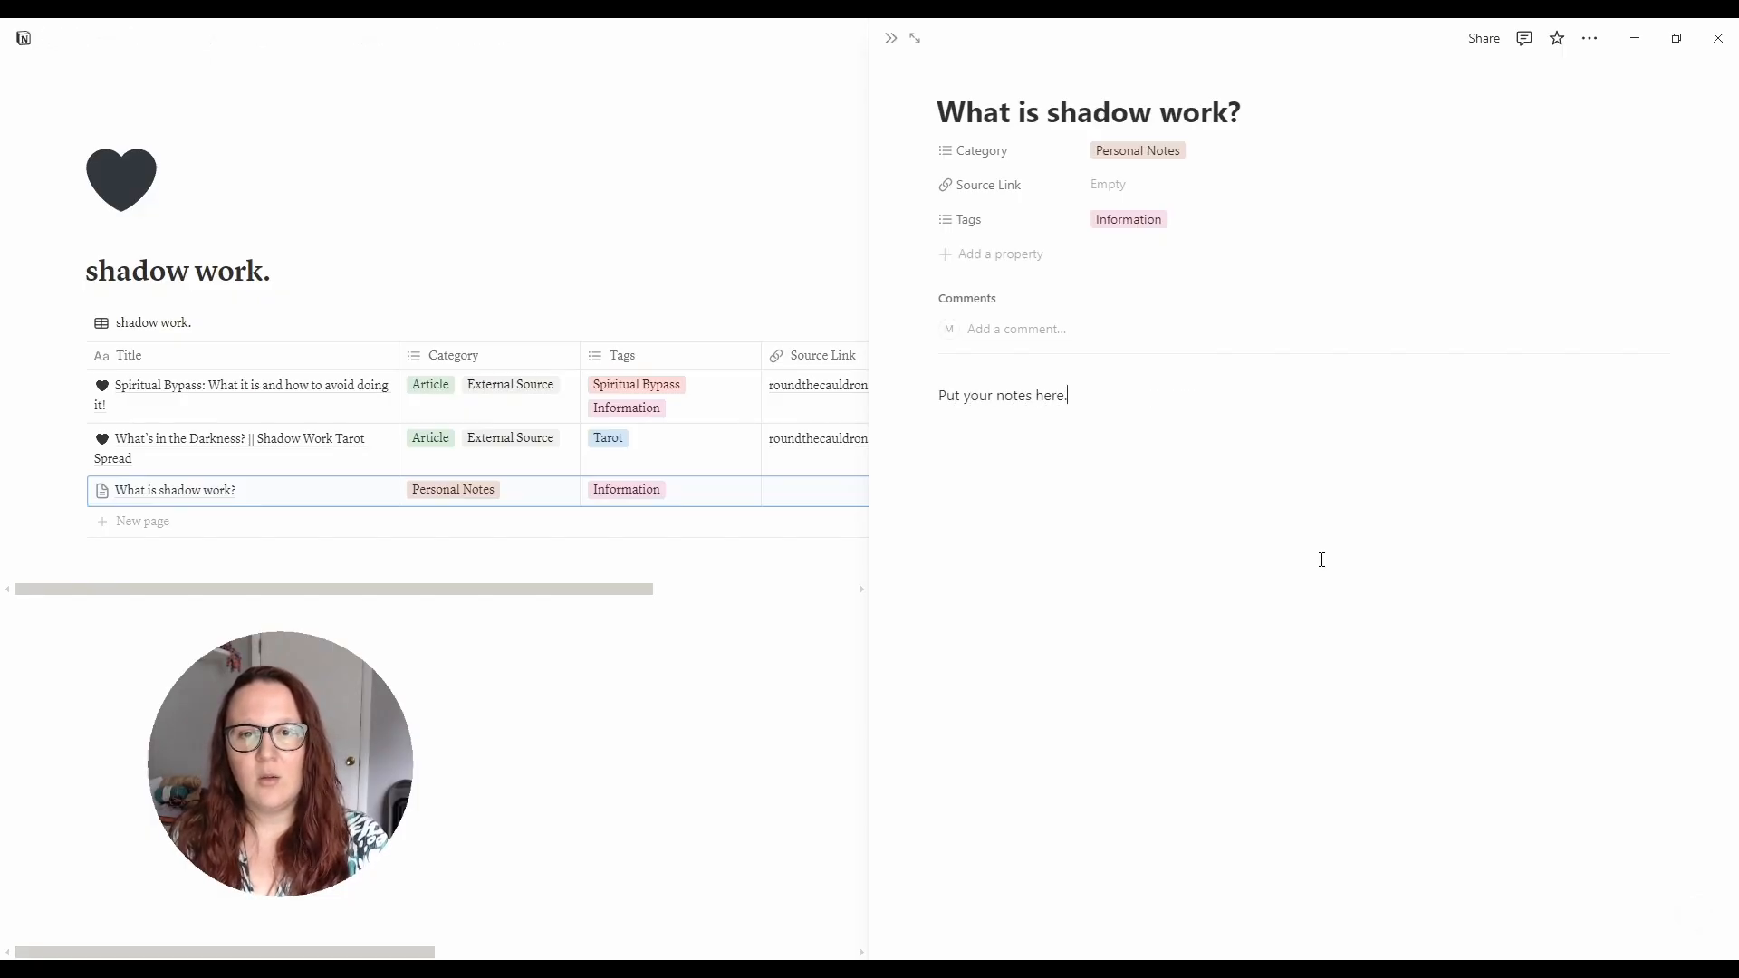
click(753, 706)
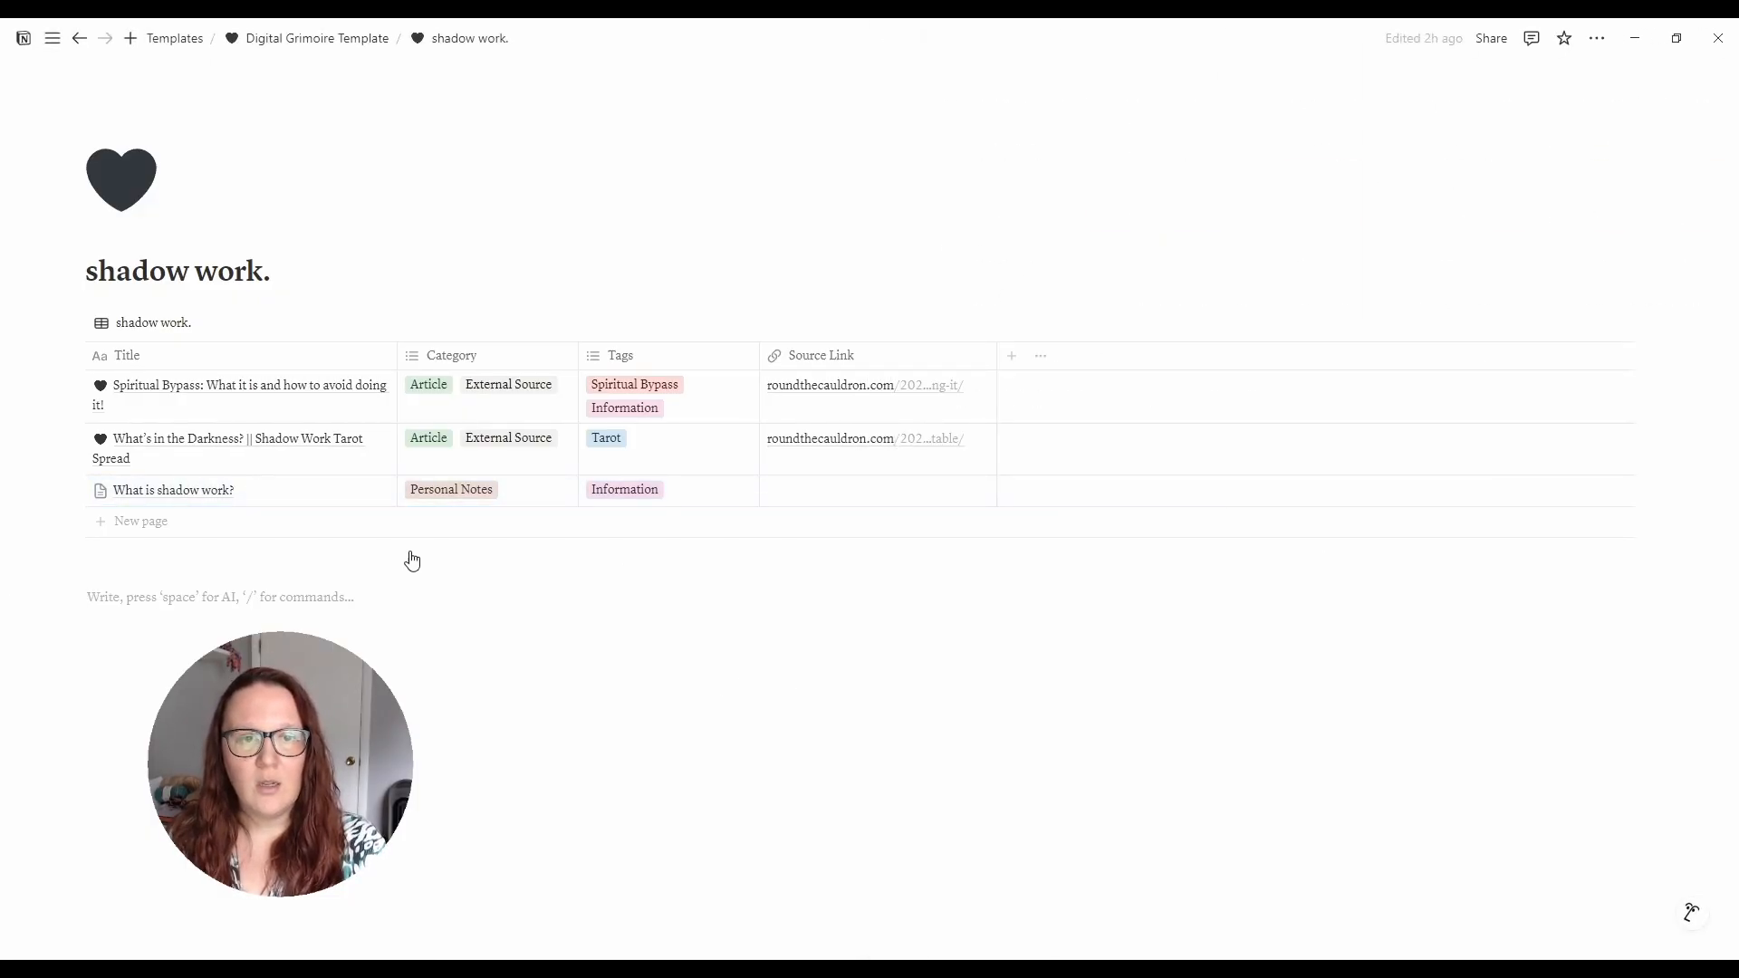
click(355, 491)
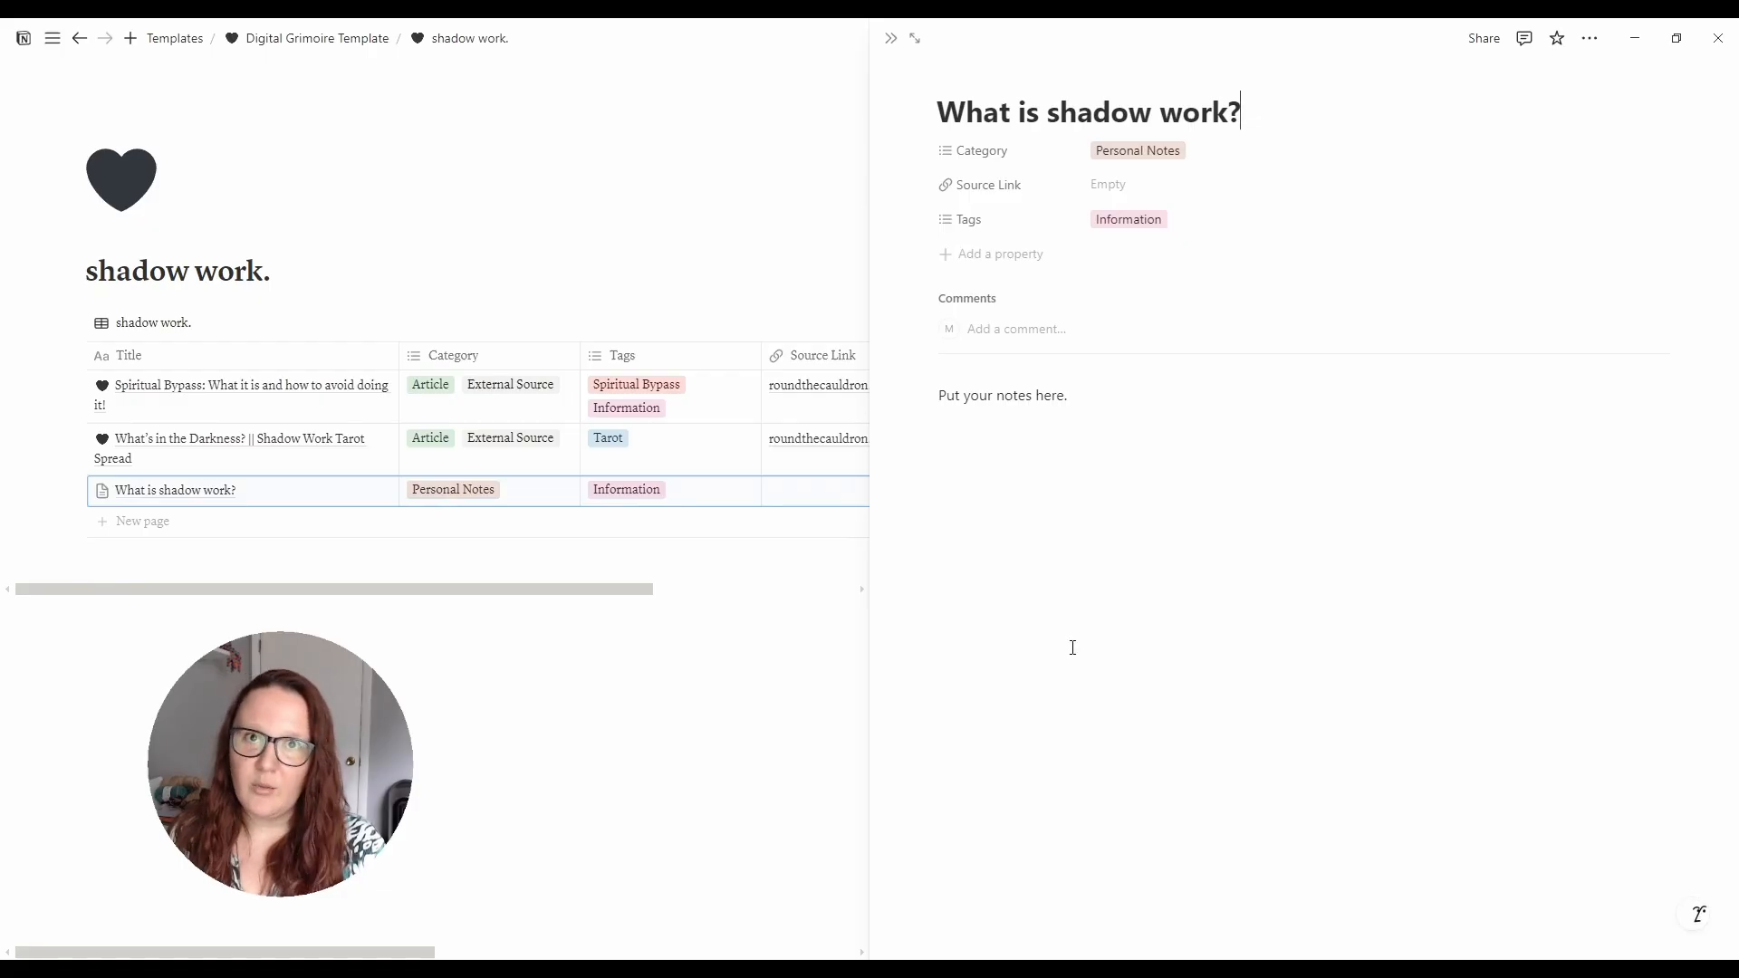
click(547, 740)
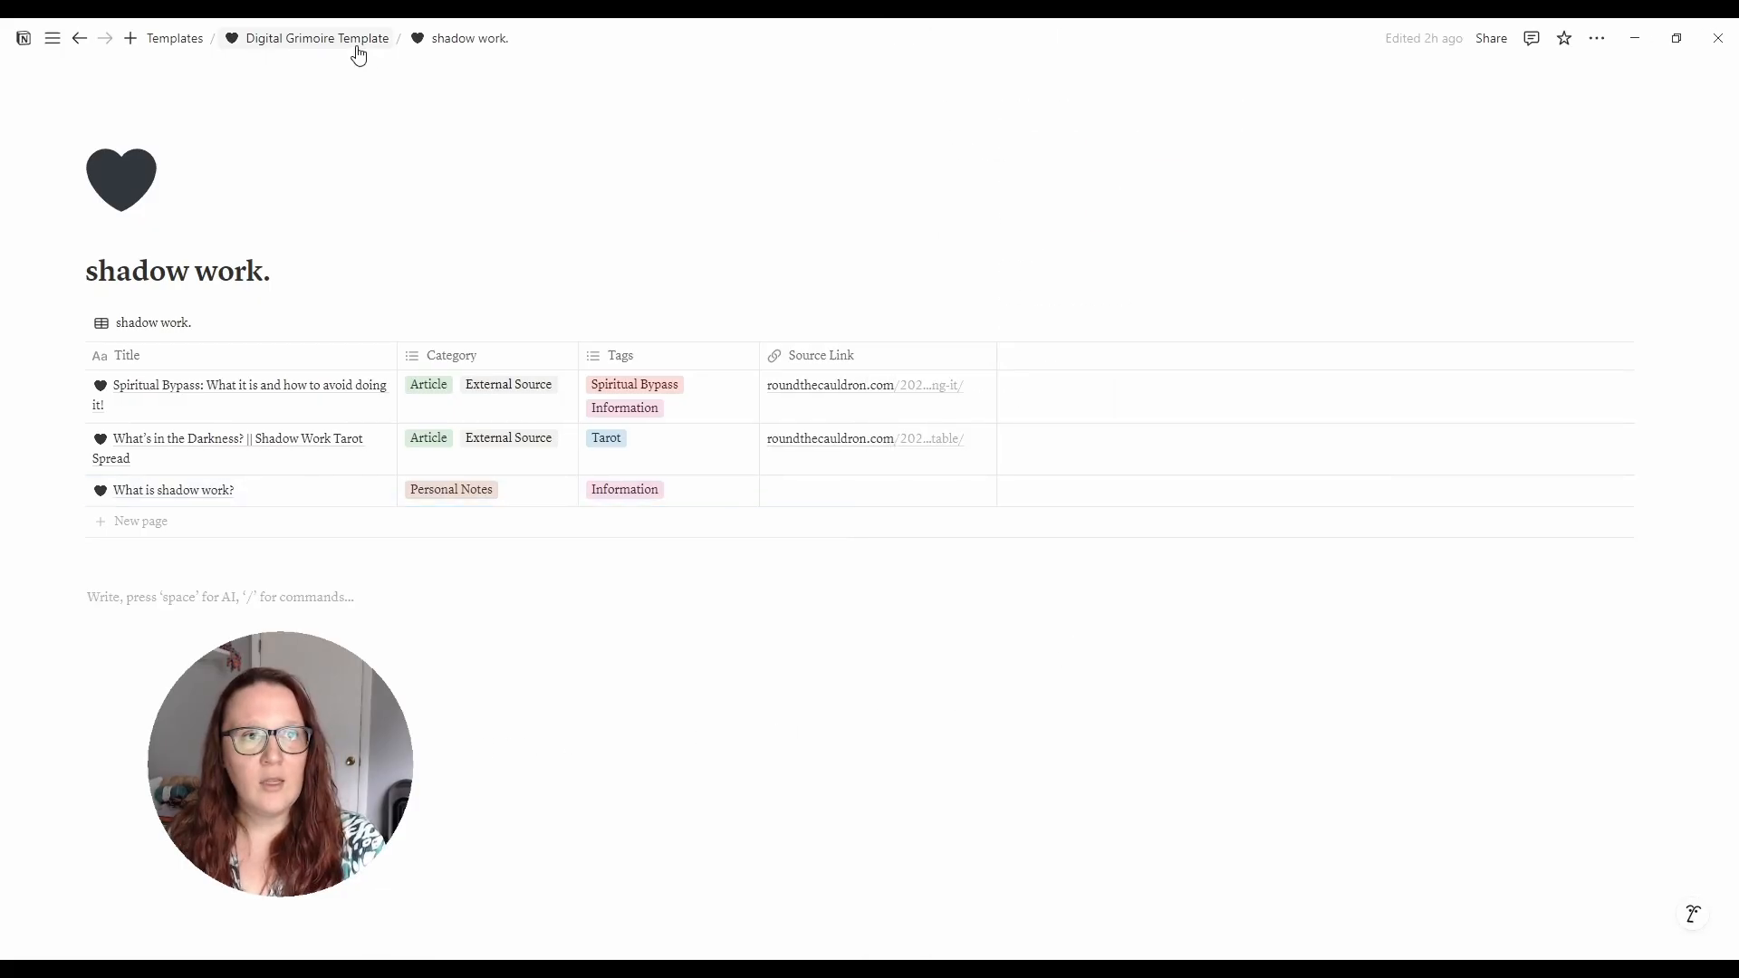
- Return to the Digital Grimoire Template page and duplicate the color magic page in the information list
click(356, 45)
scroll(1309, 645, down, 2)
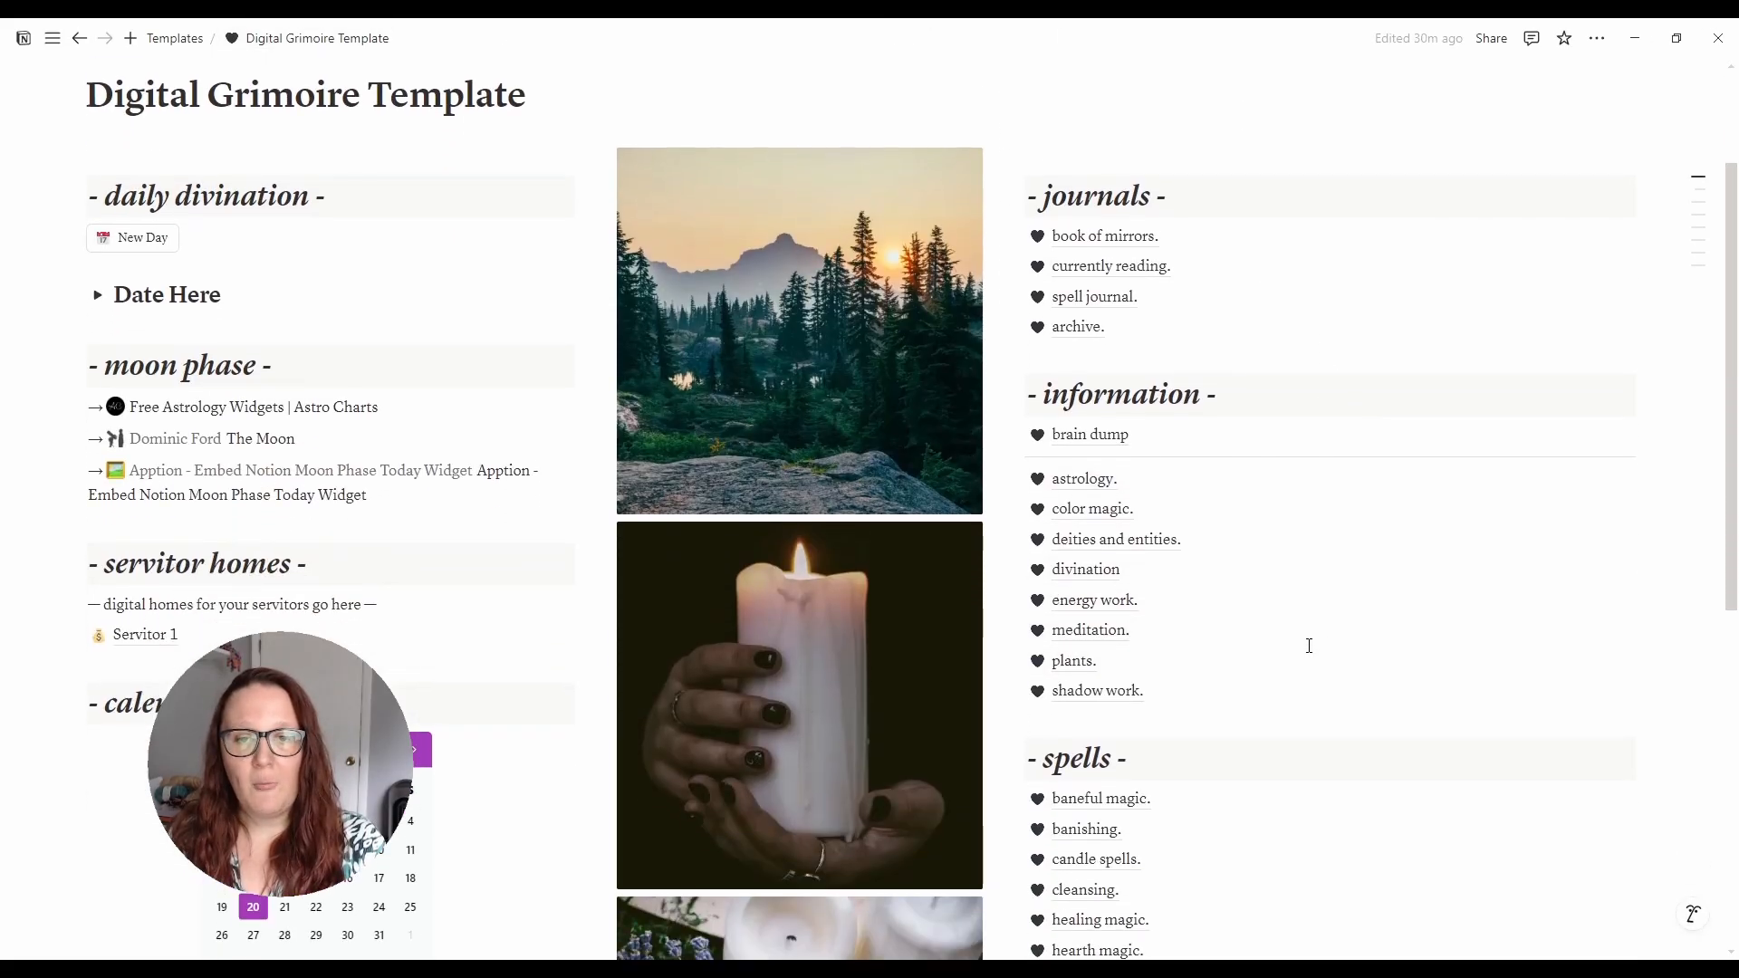
mouse_move(1105, 505)
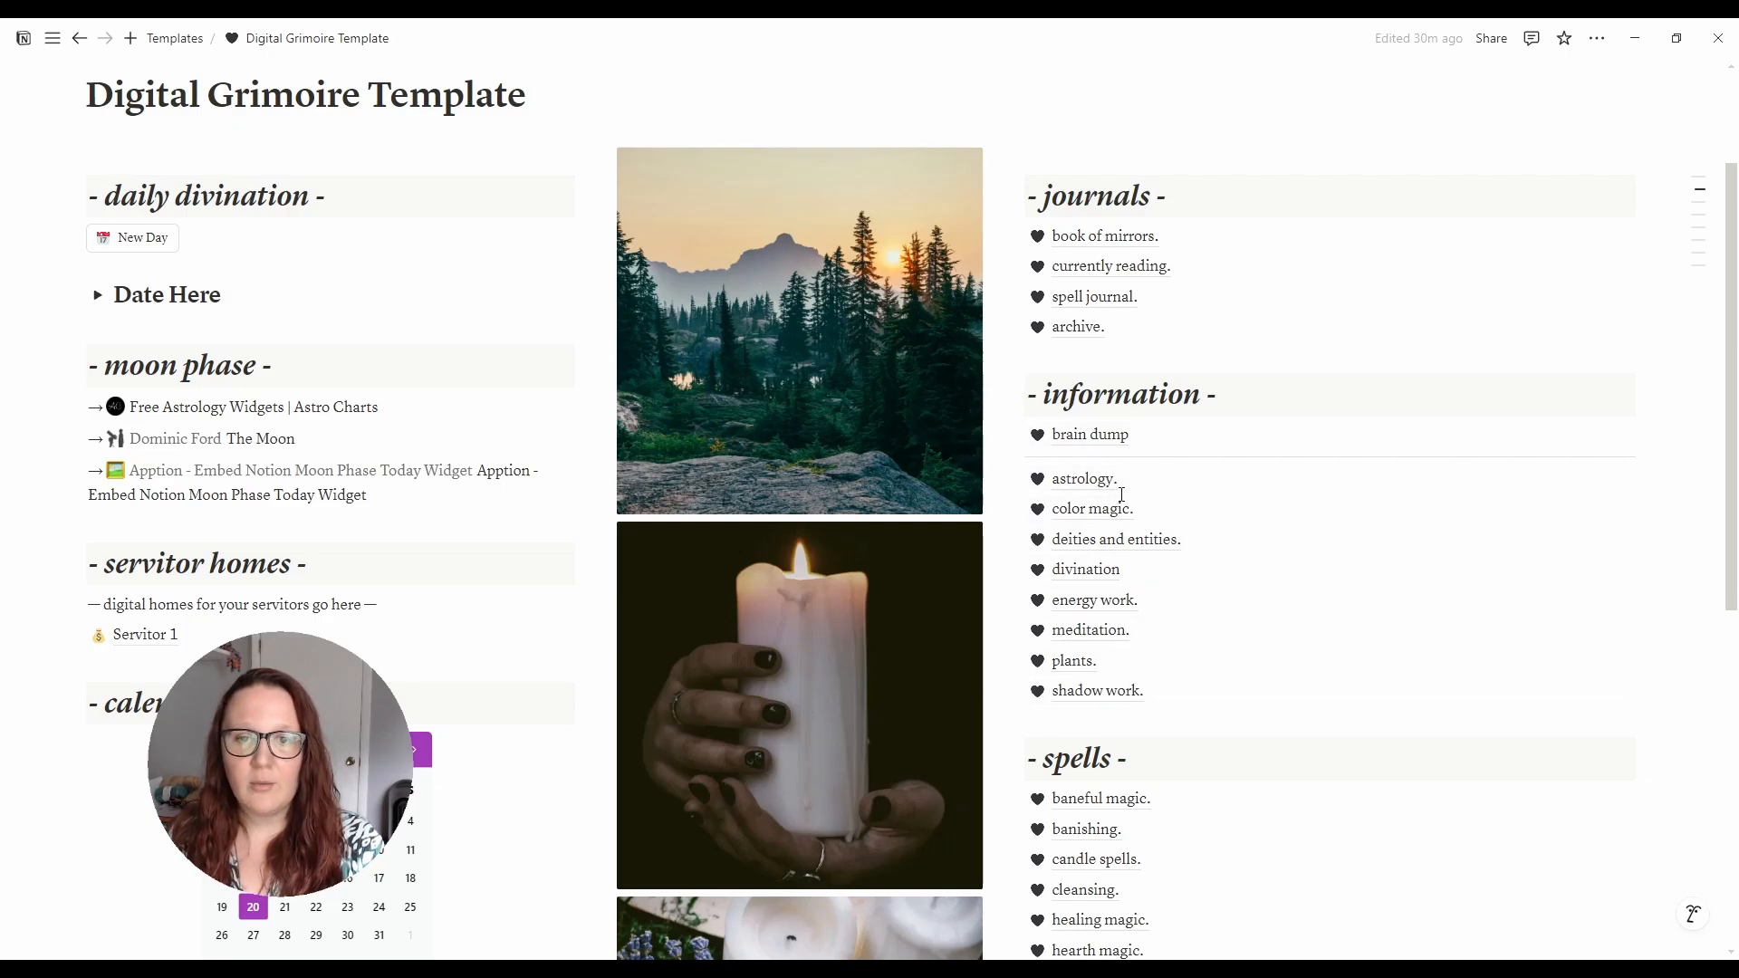
mouse_move(1376, 537)
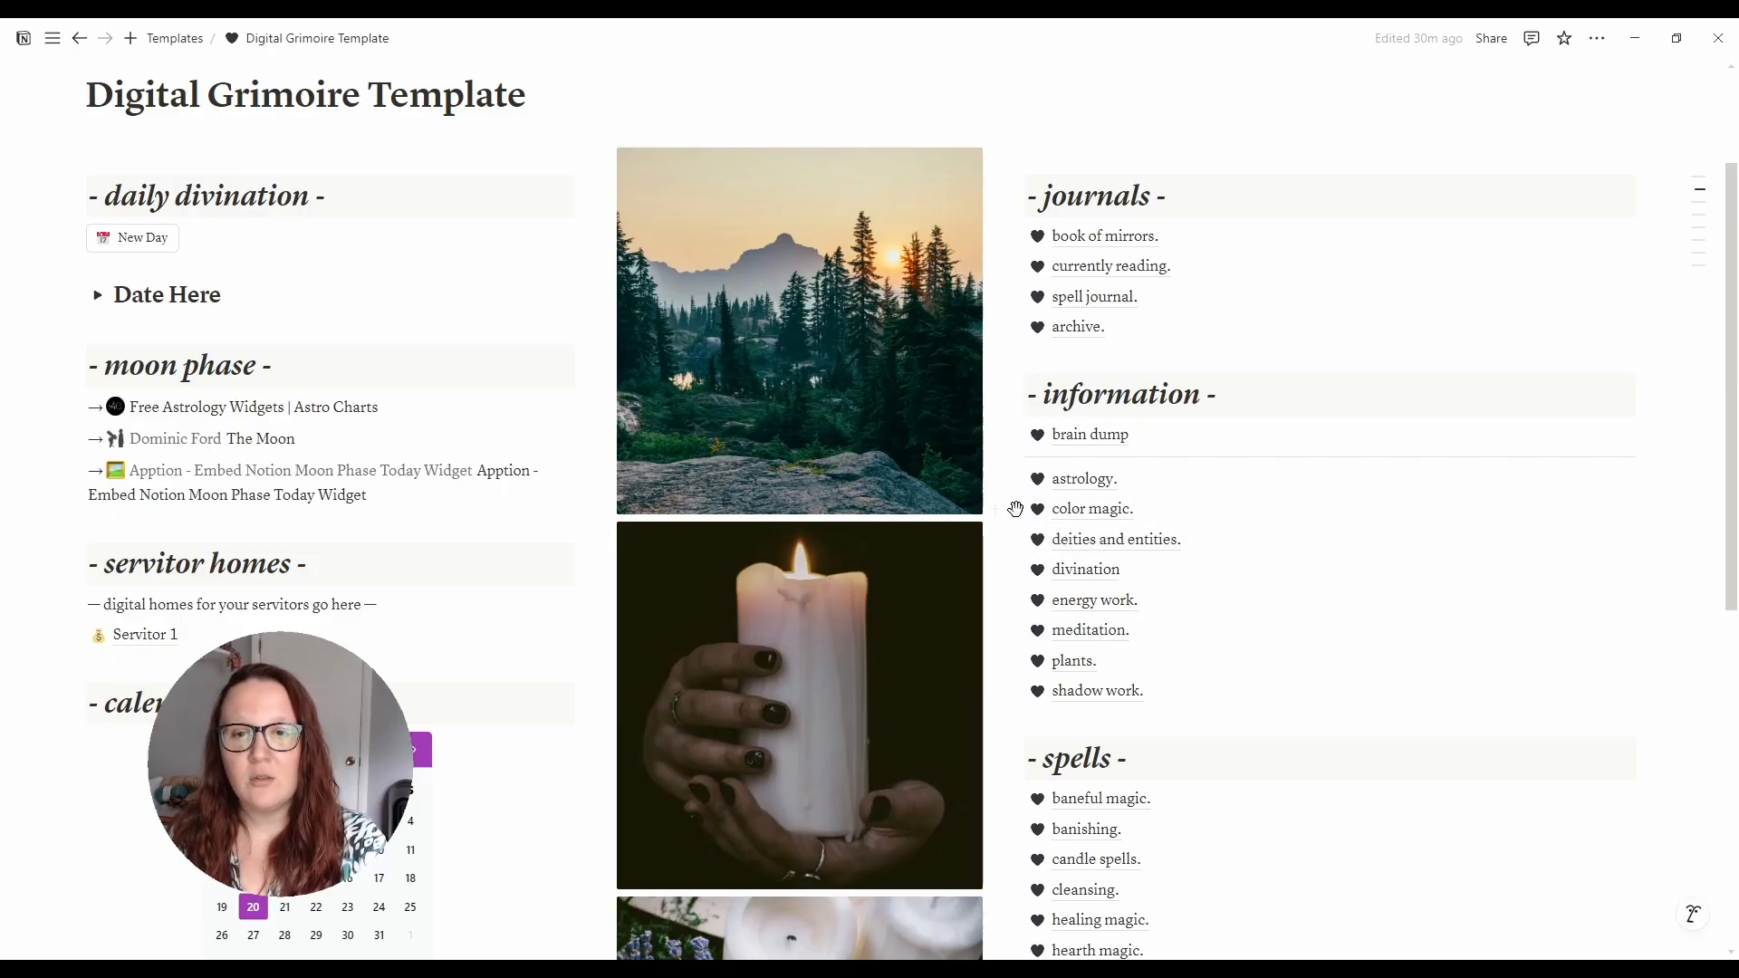
click(1016, 509)
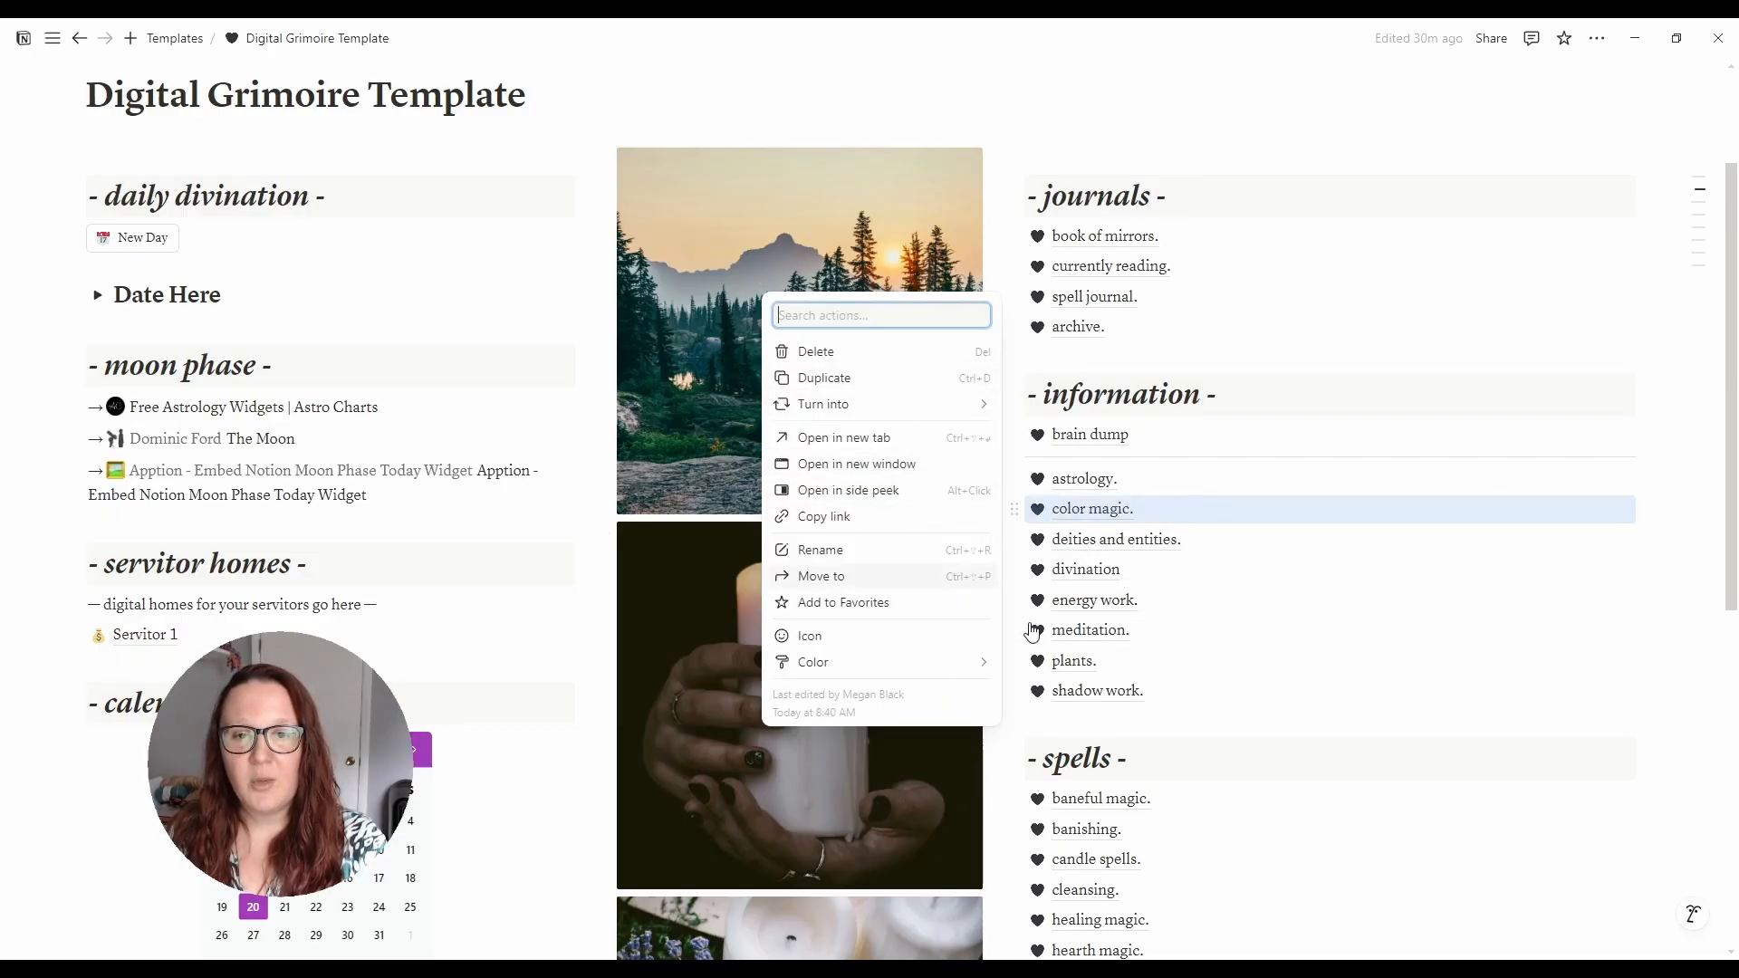
click(870, 378)
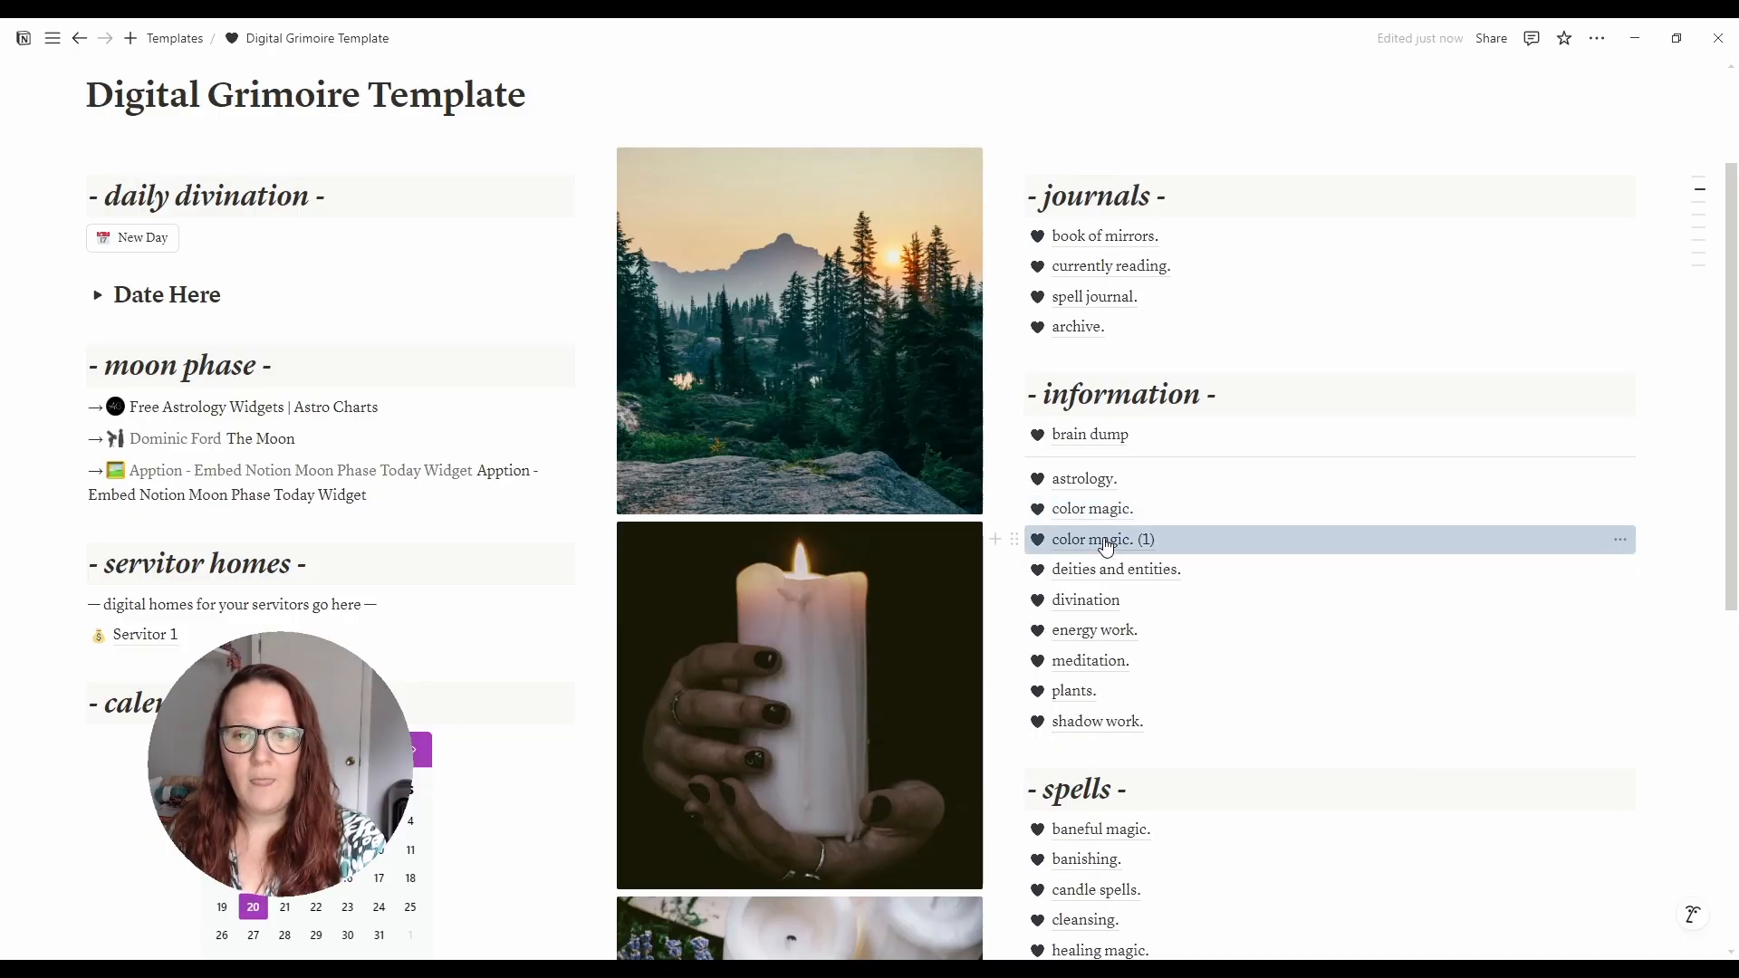
- Open the duplicated color magic page and rename it "crystals."
click(1103, 540)
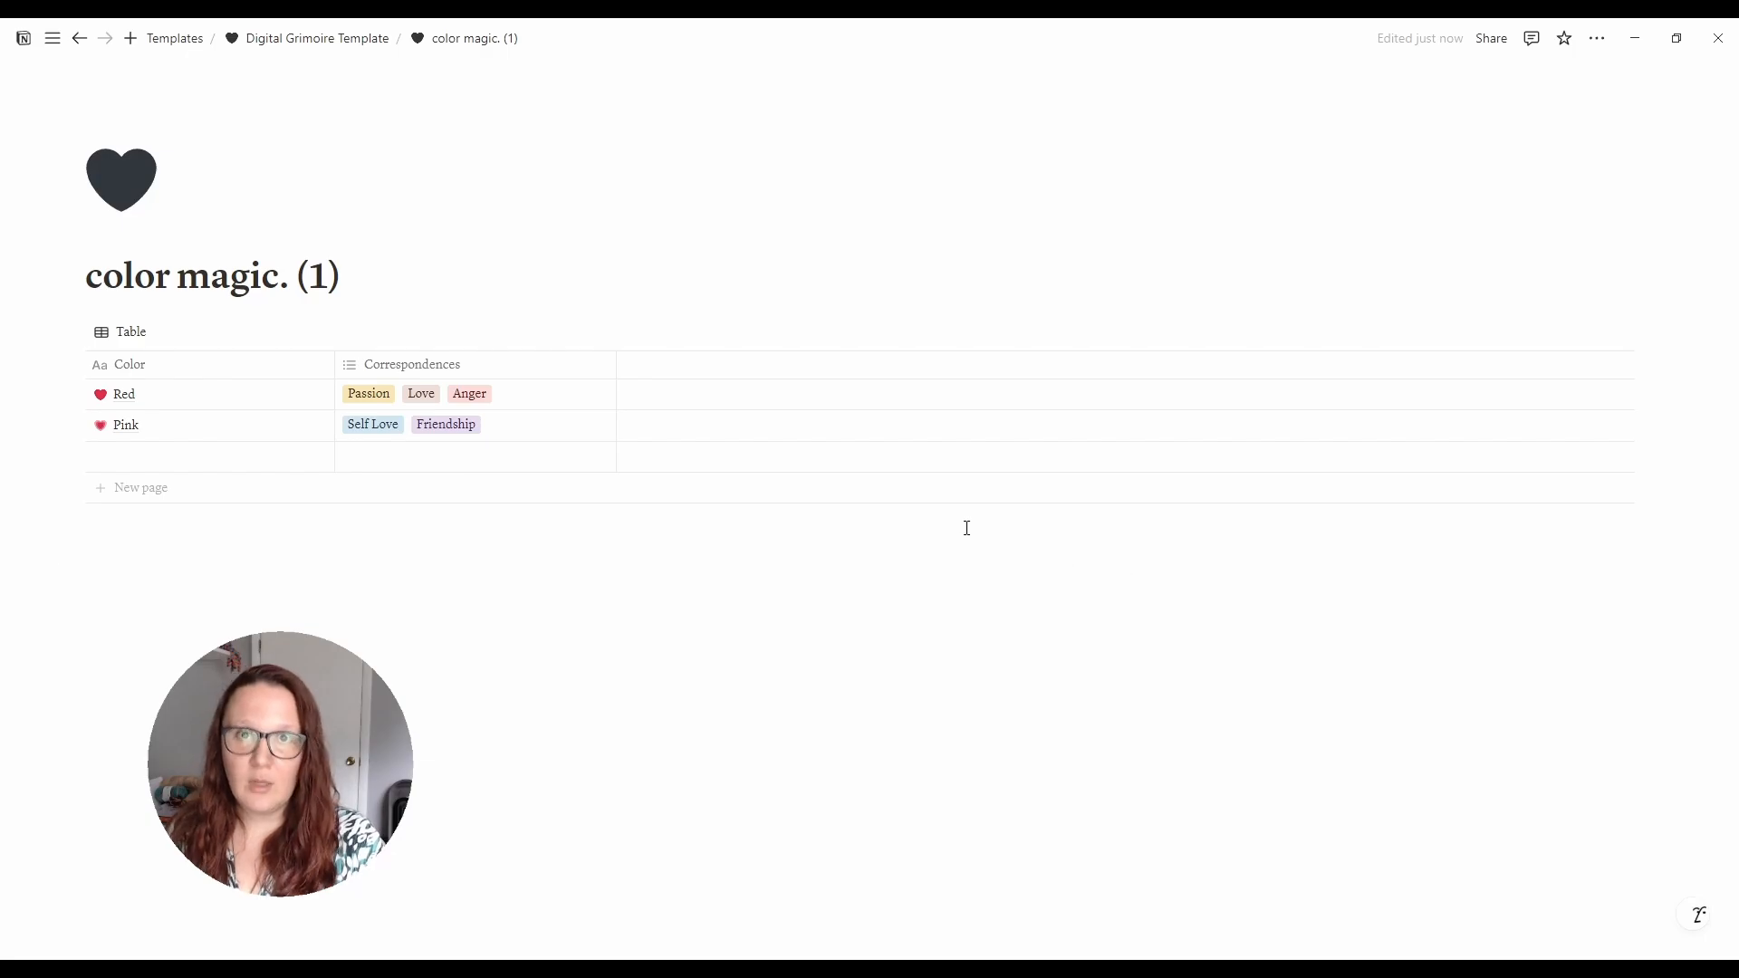
triple_click(228, 282)
text(c)
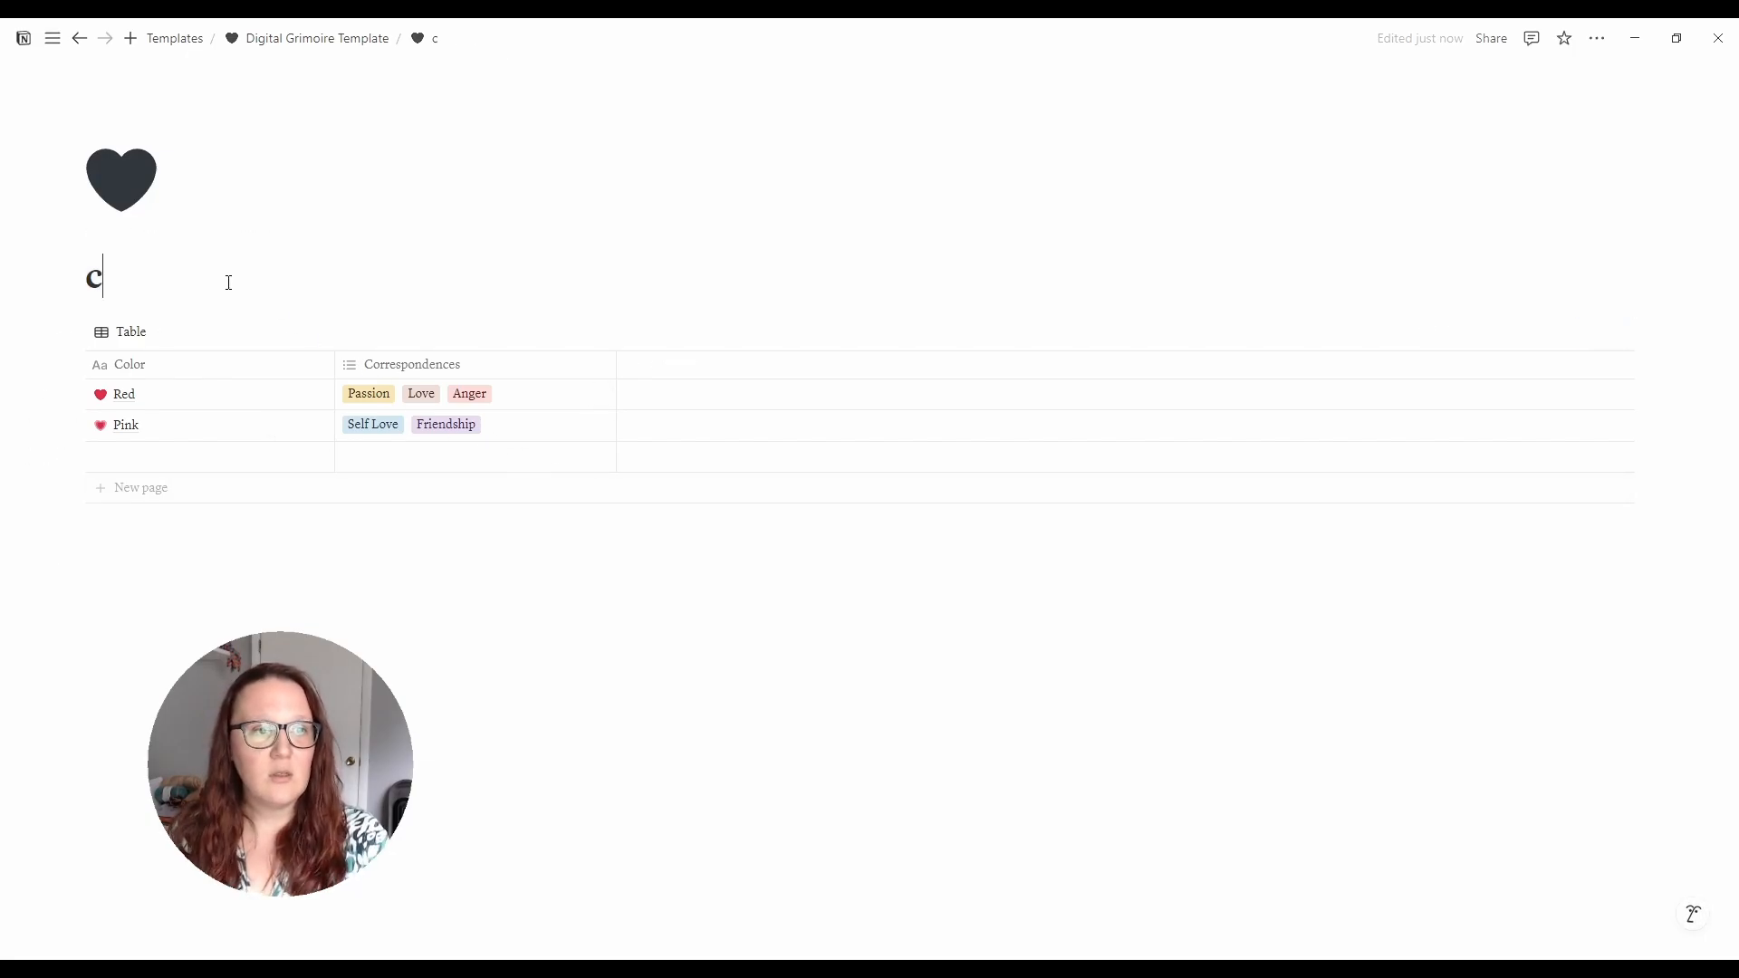
text(rystals.)
key(Return)
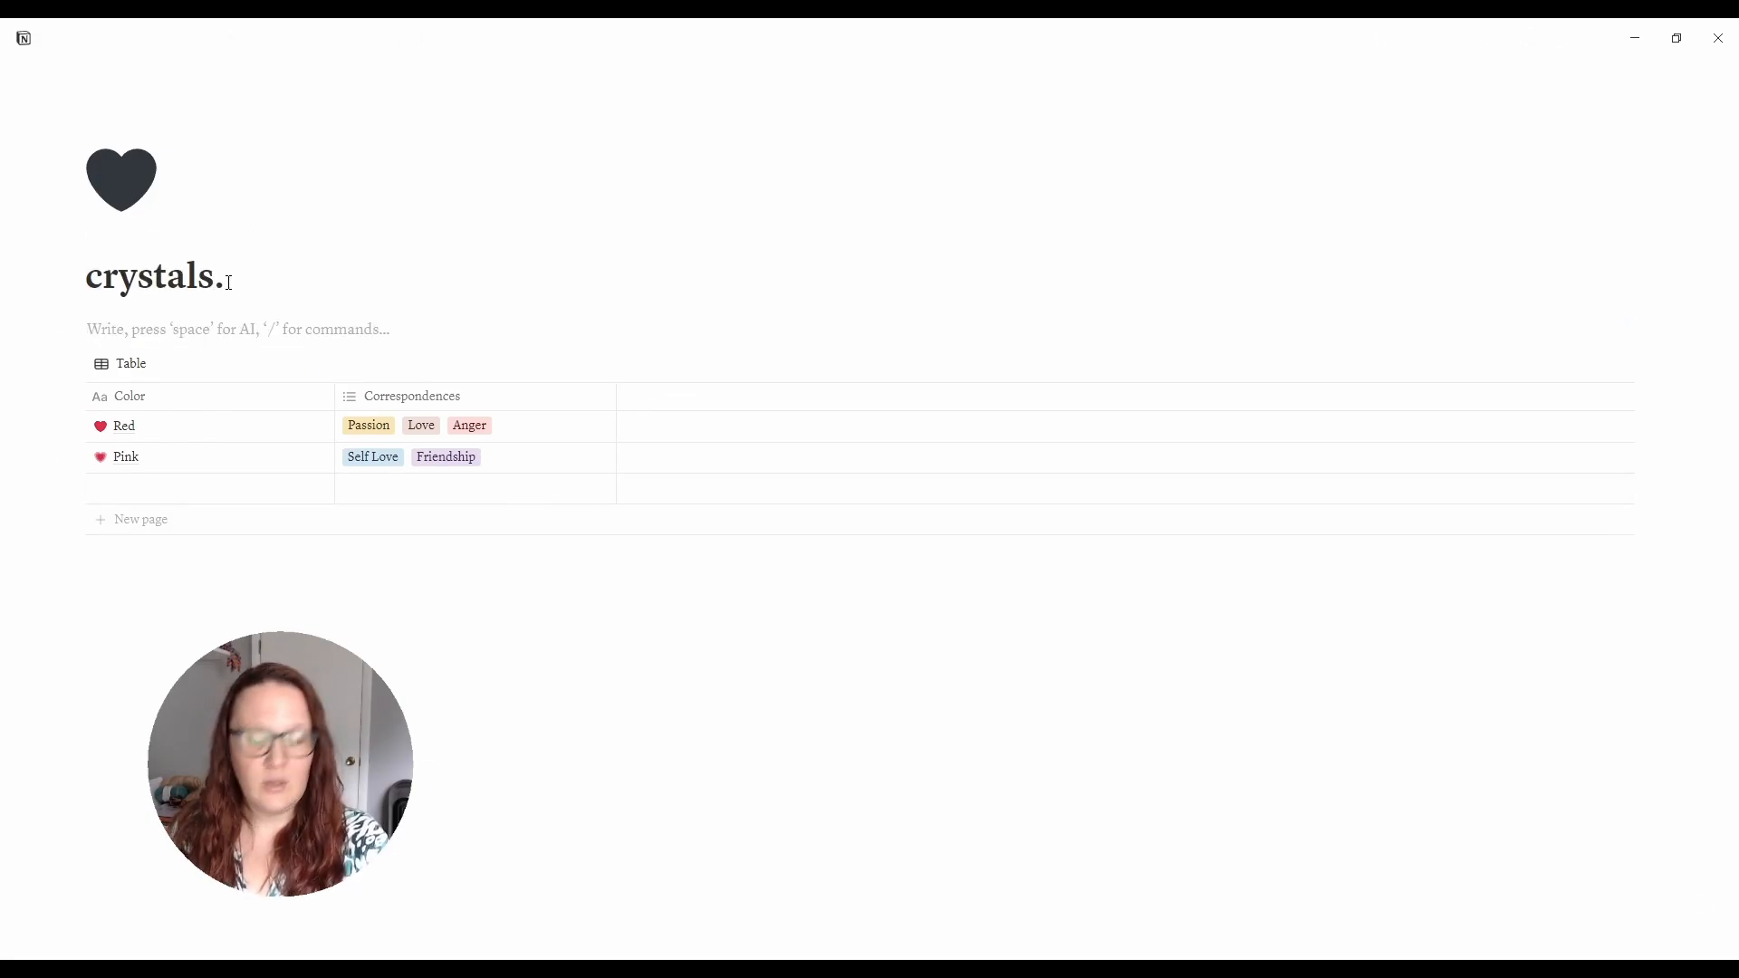
key(BackSpace)
click(317, 598)
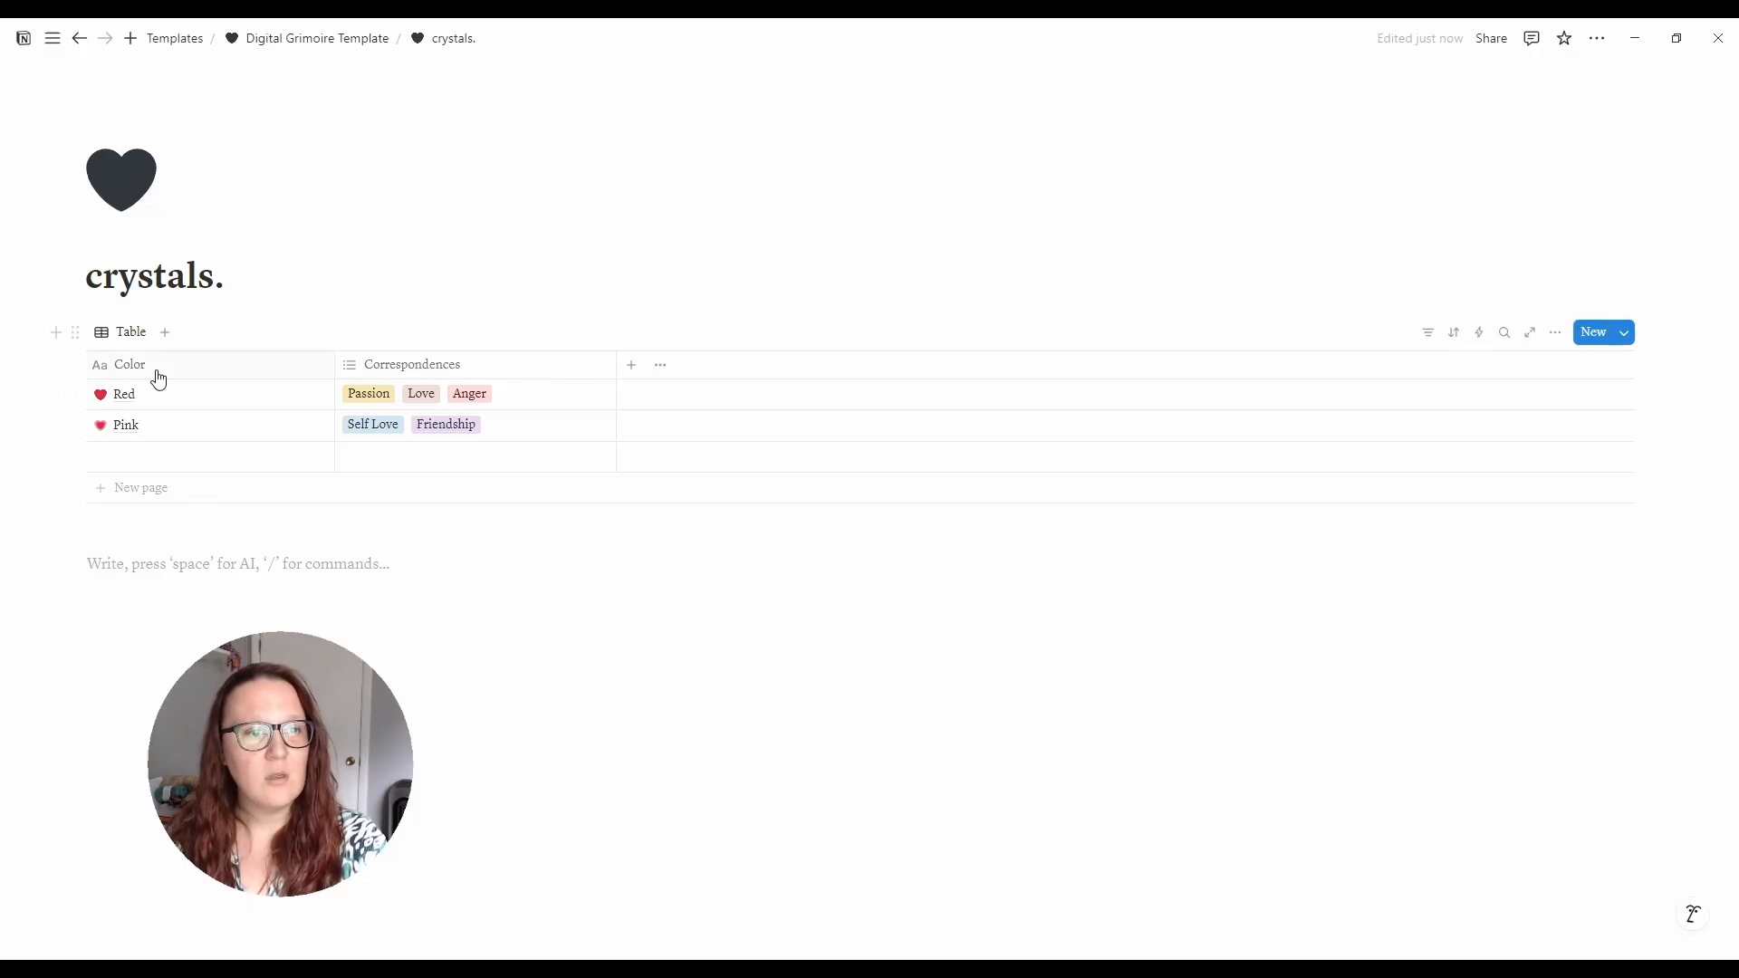
- Delete the Pink, Red and empty rows from the crystals table
click(49, 427)
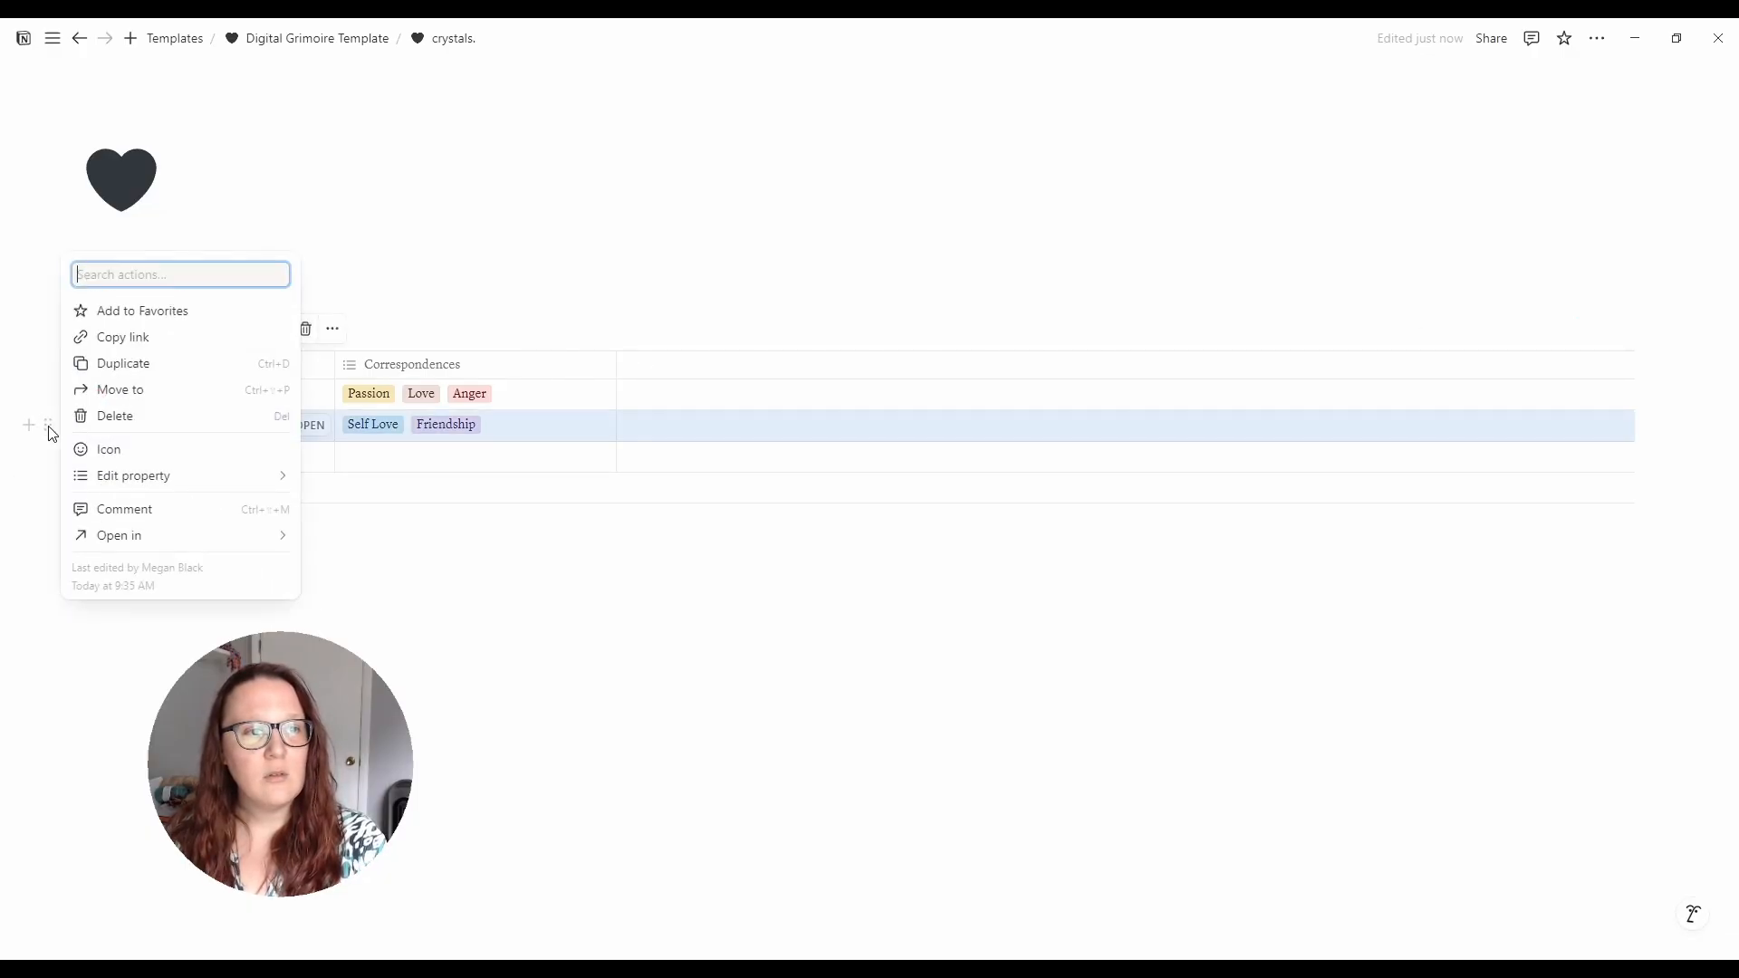
key(Delete)
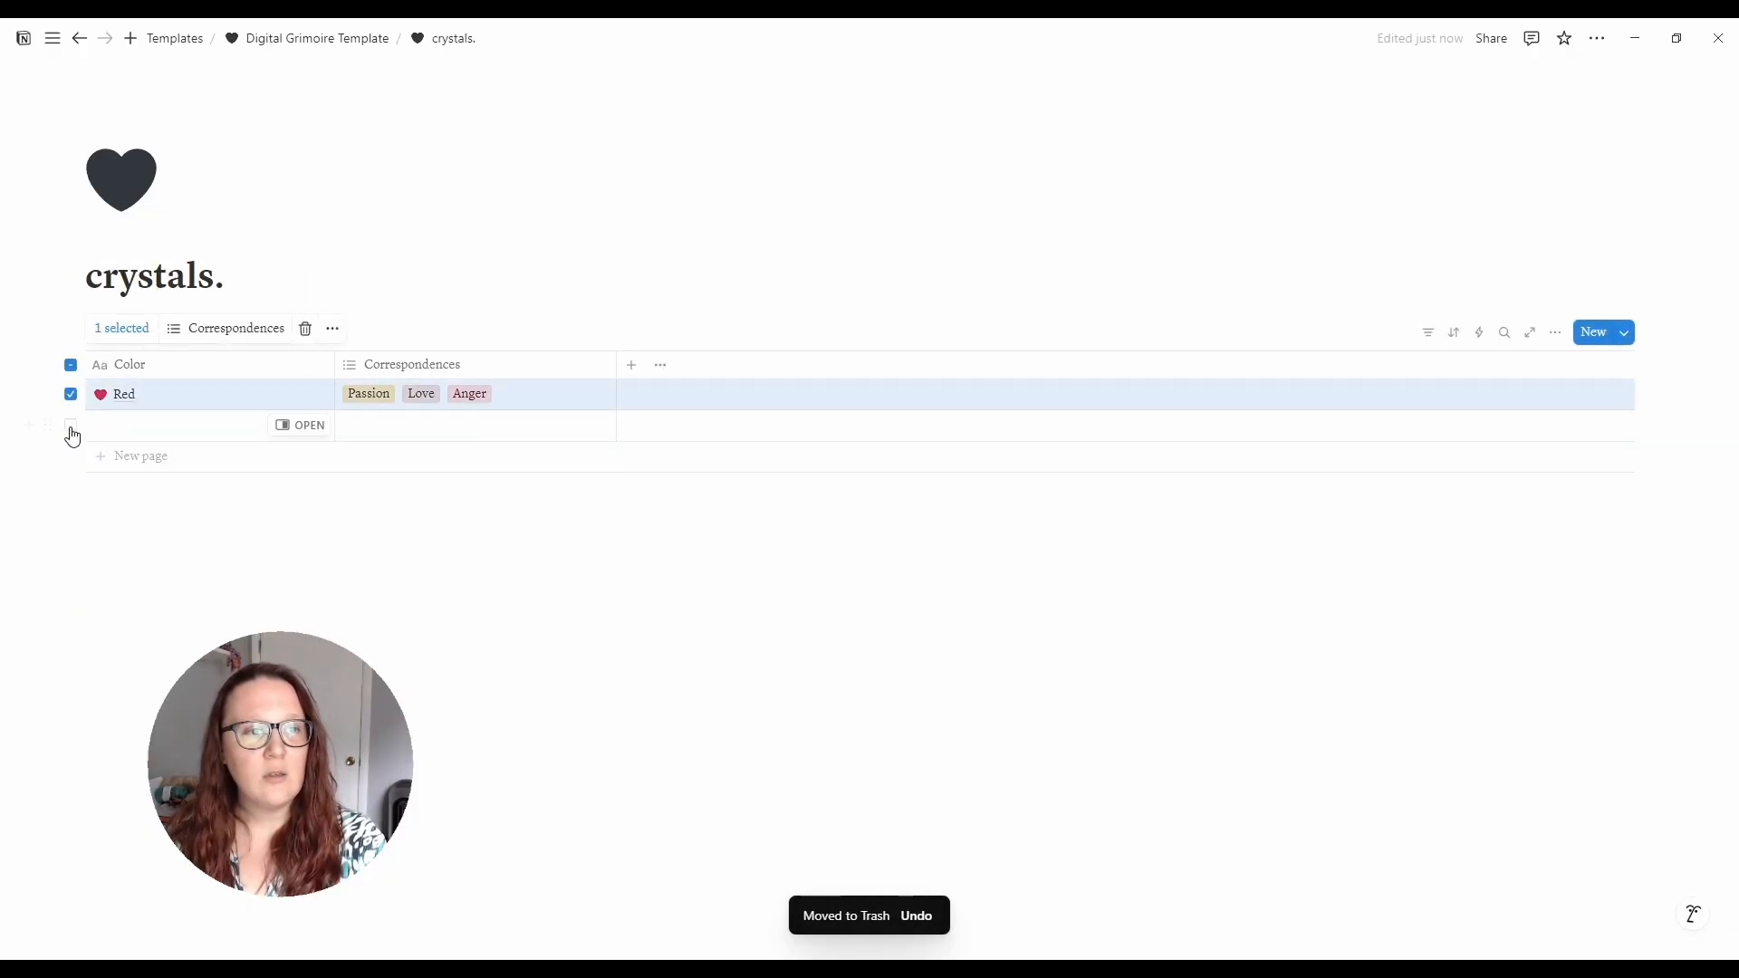
click(72, 427)
click(305, 329)
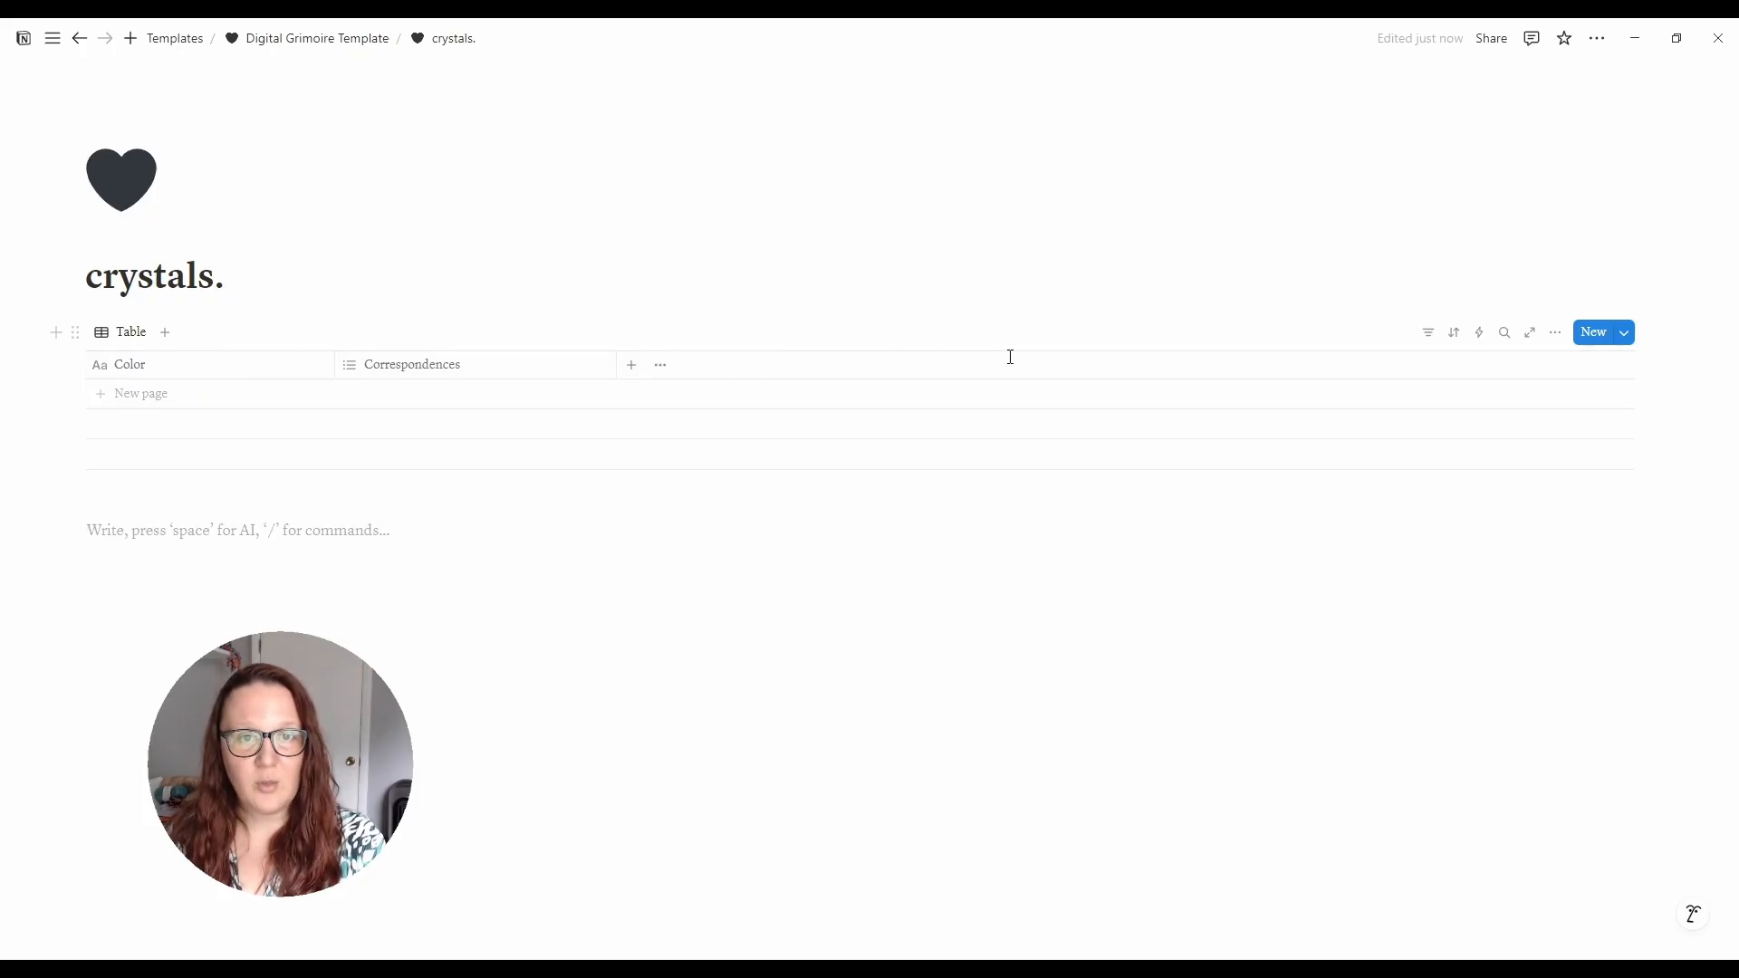
- Rename the crystals table's Color column to Crystal and check the Correspondences column's settings
click(179, 373)
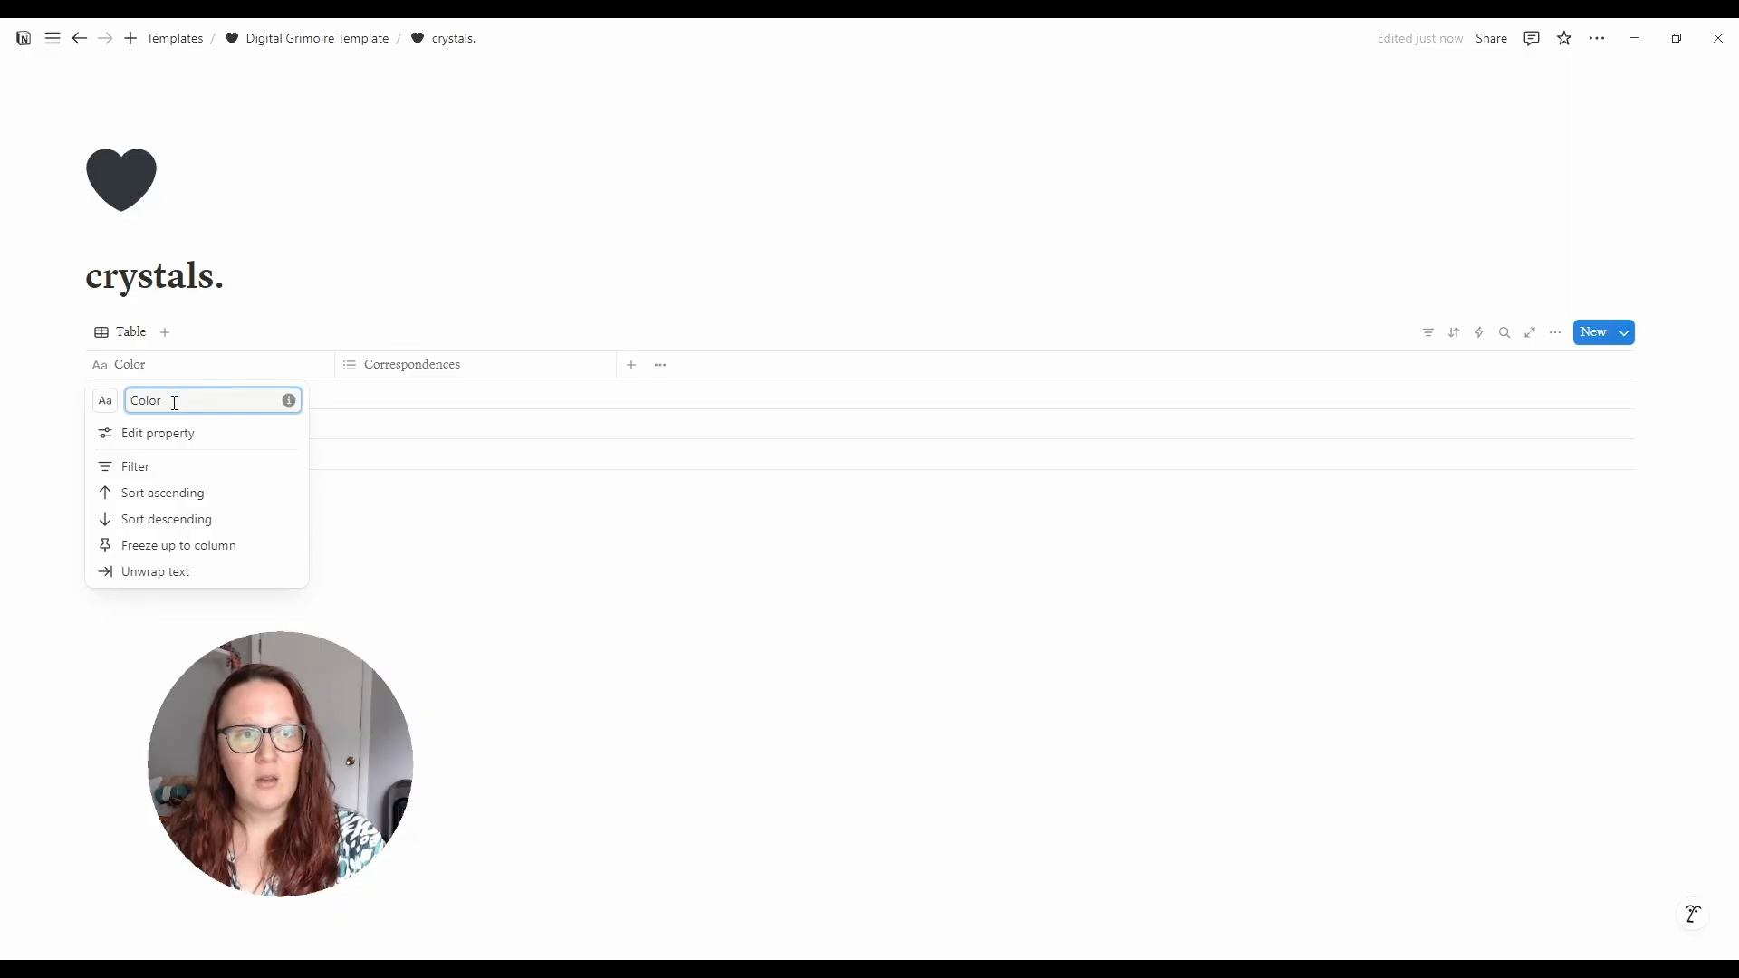
drag(175, 404, 130, 401)
text(Cr)
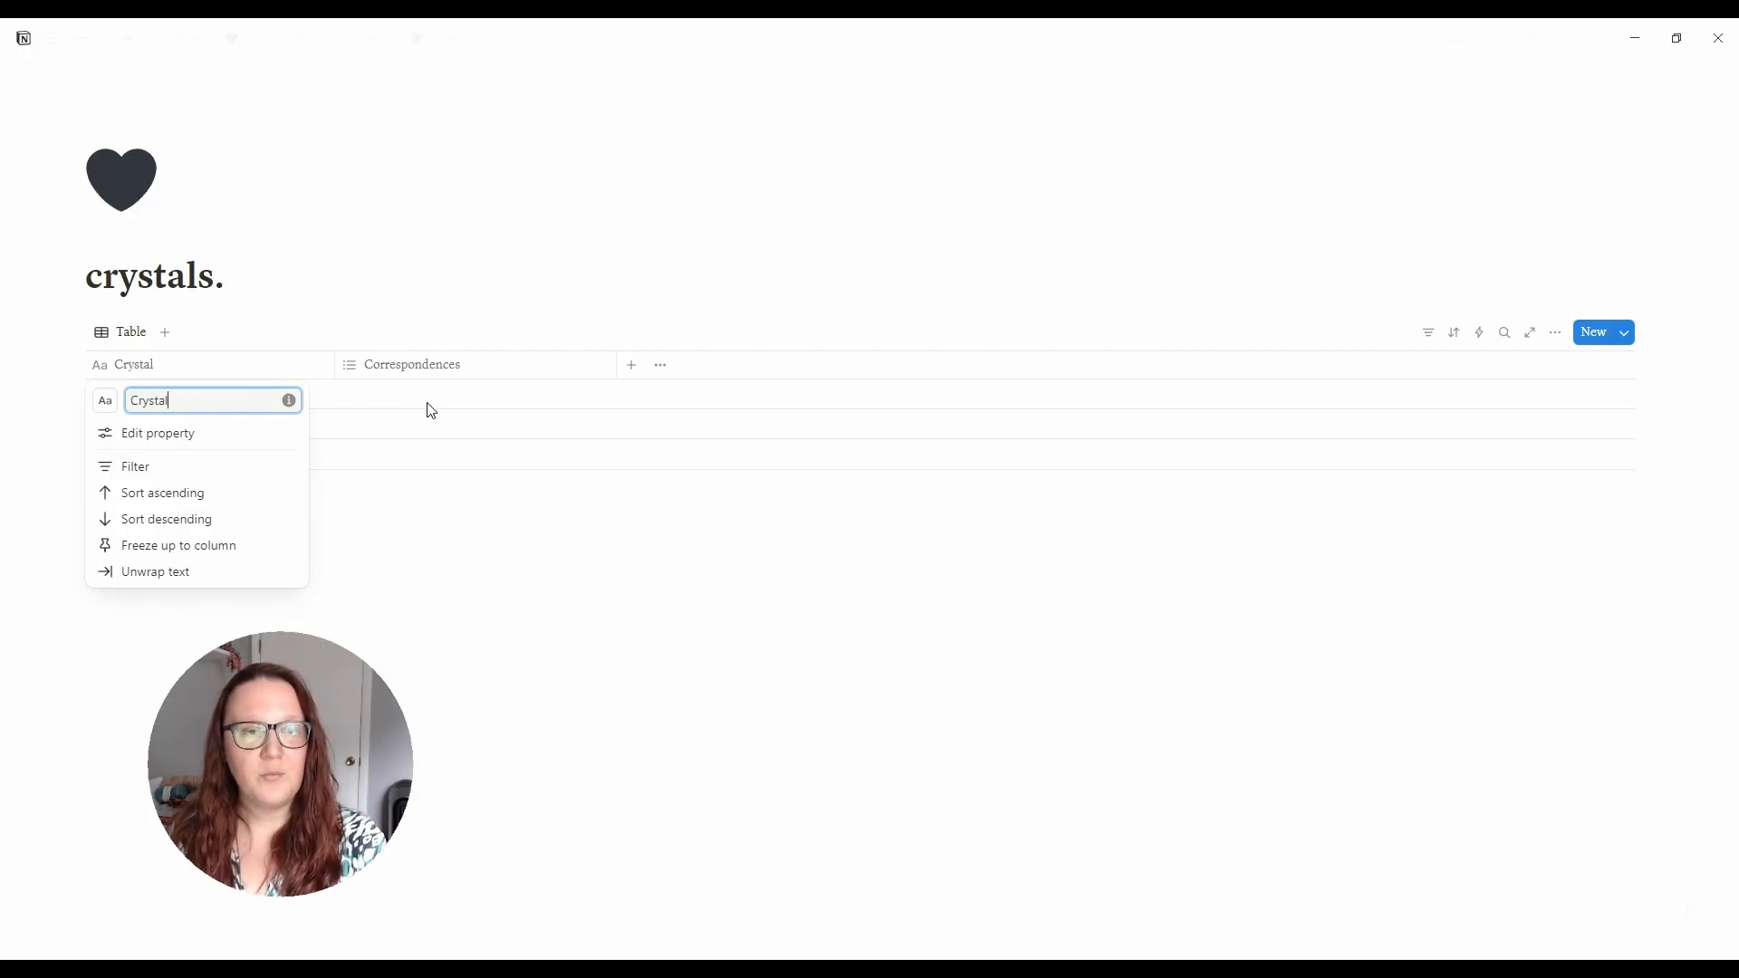
text(ystal)
key(Return)
click(497, 365)
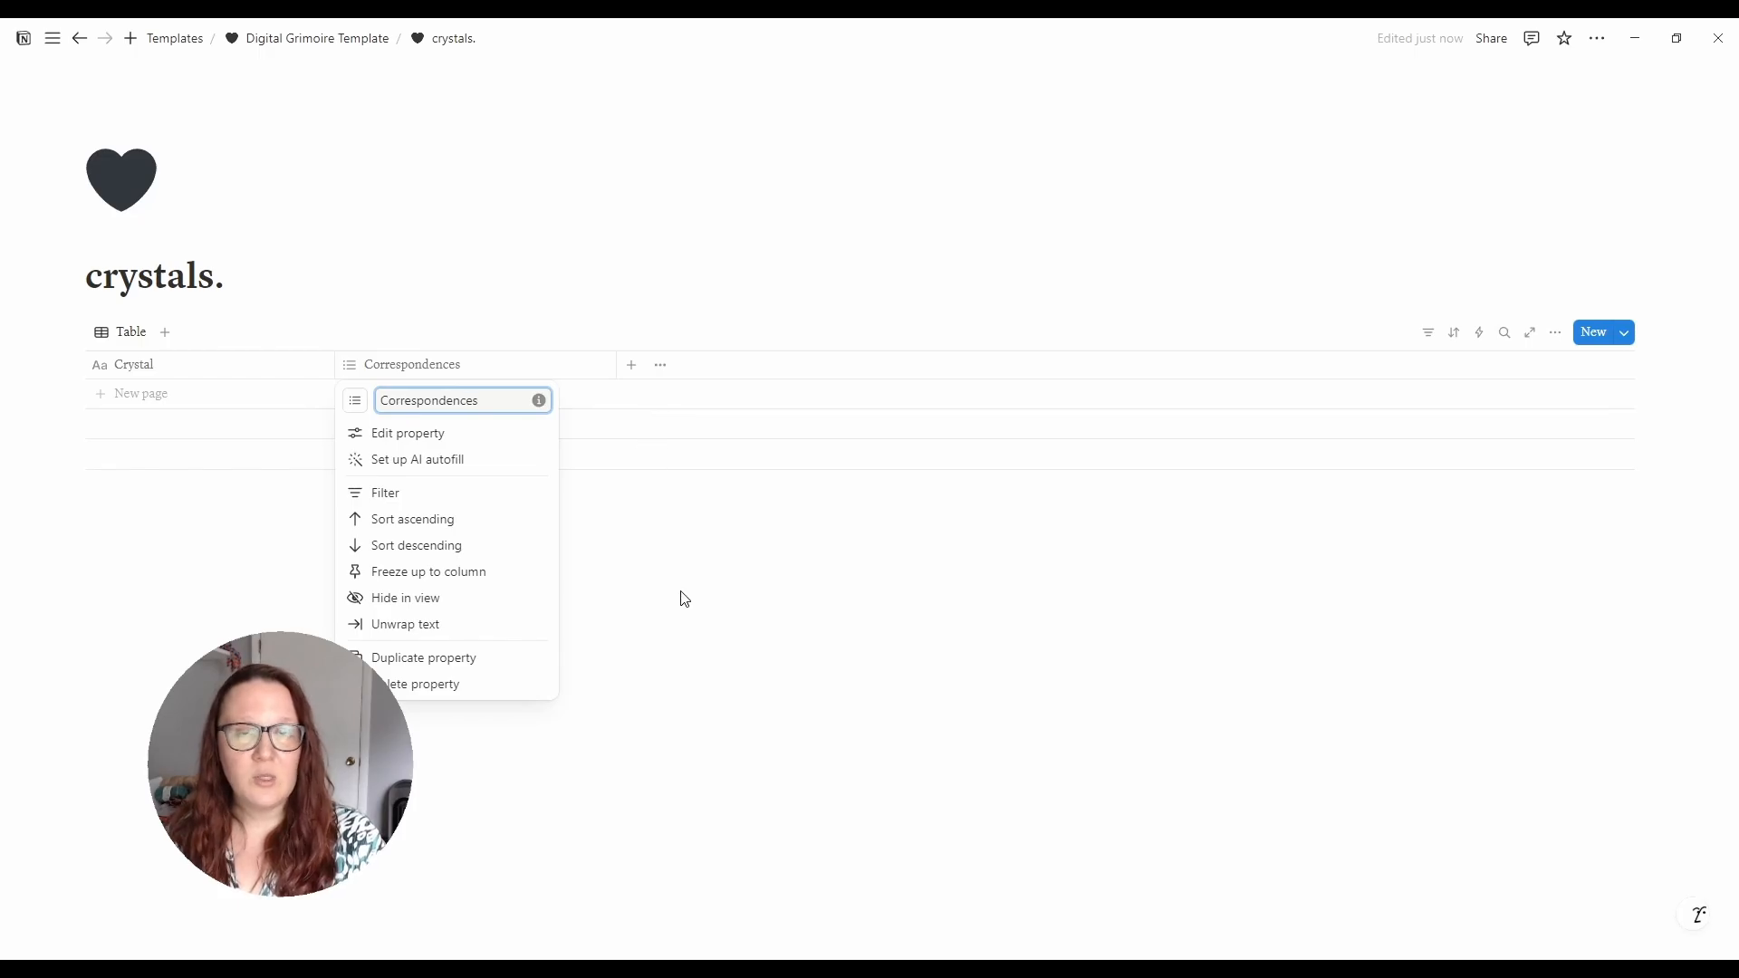
click(707, 588)
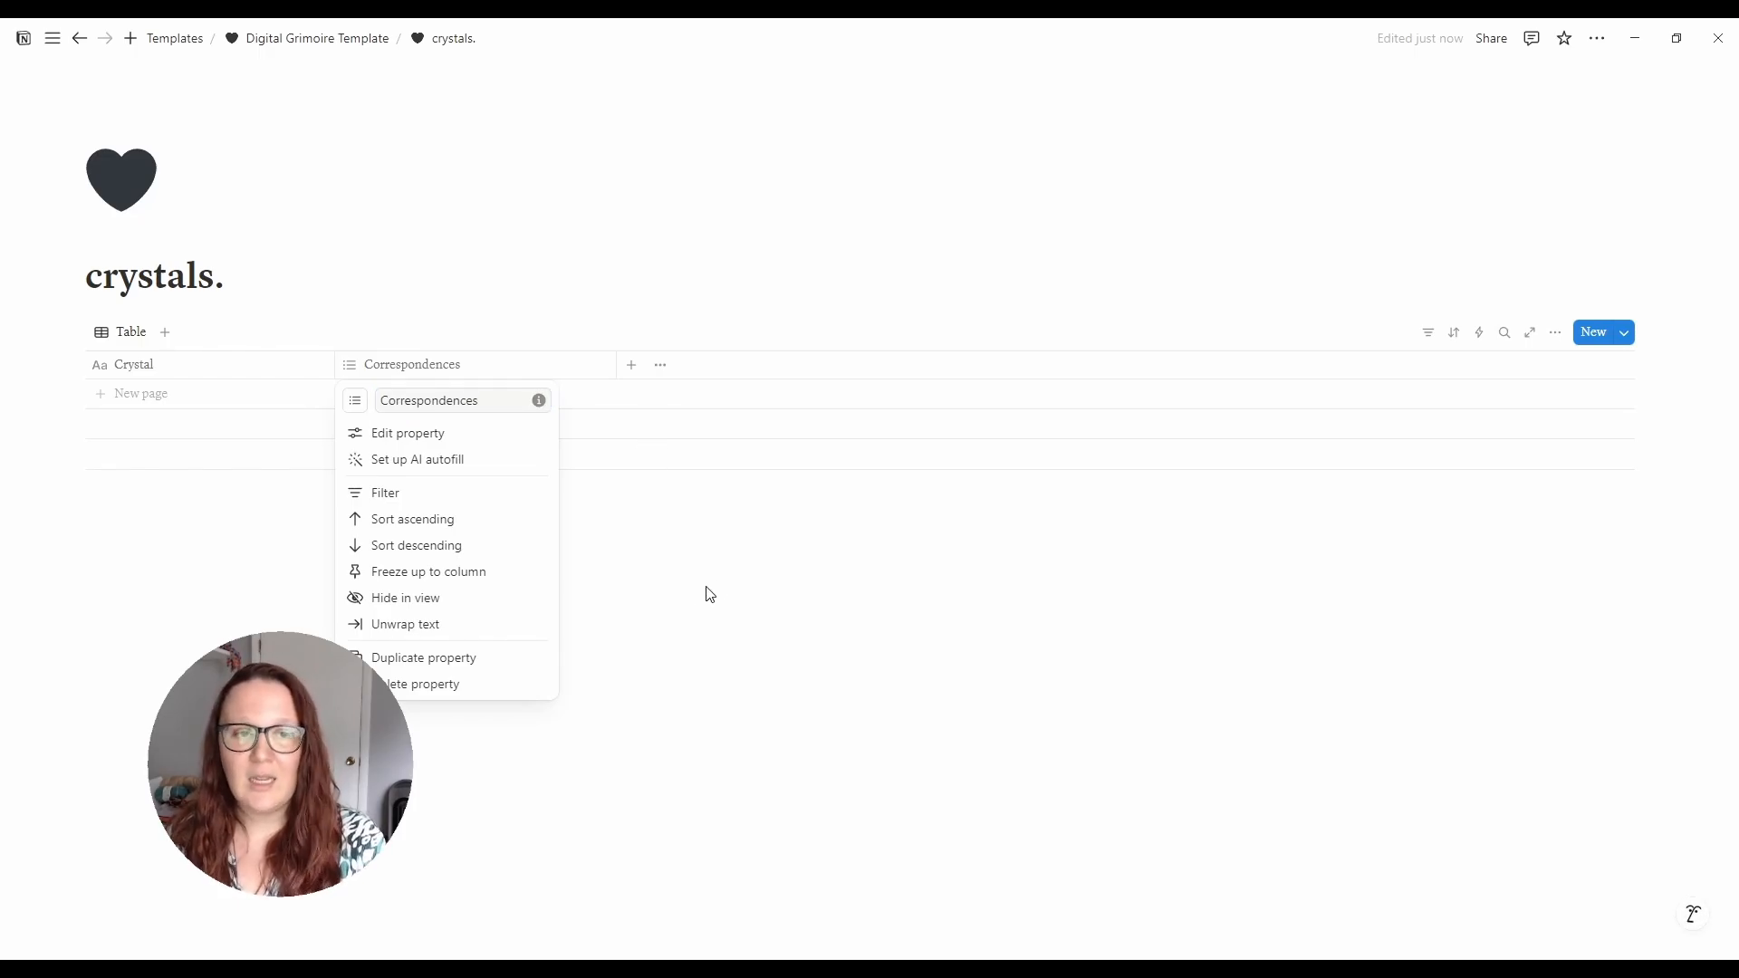
click(707, 589)
- Add a Files & media property to the crystals table and name it Image
click(632, 365)
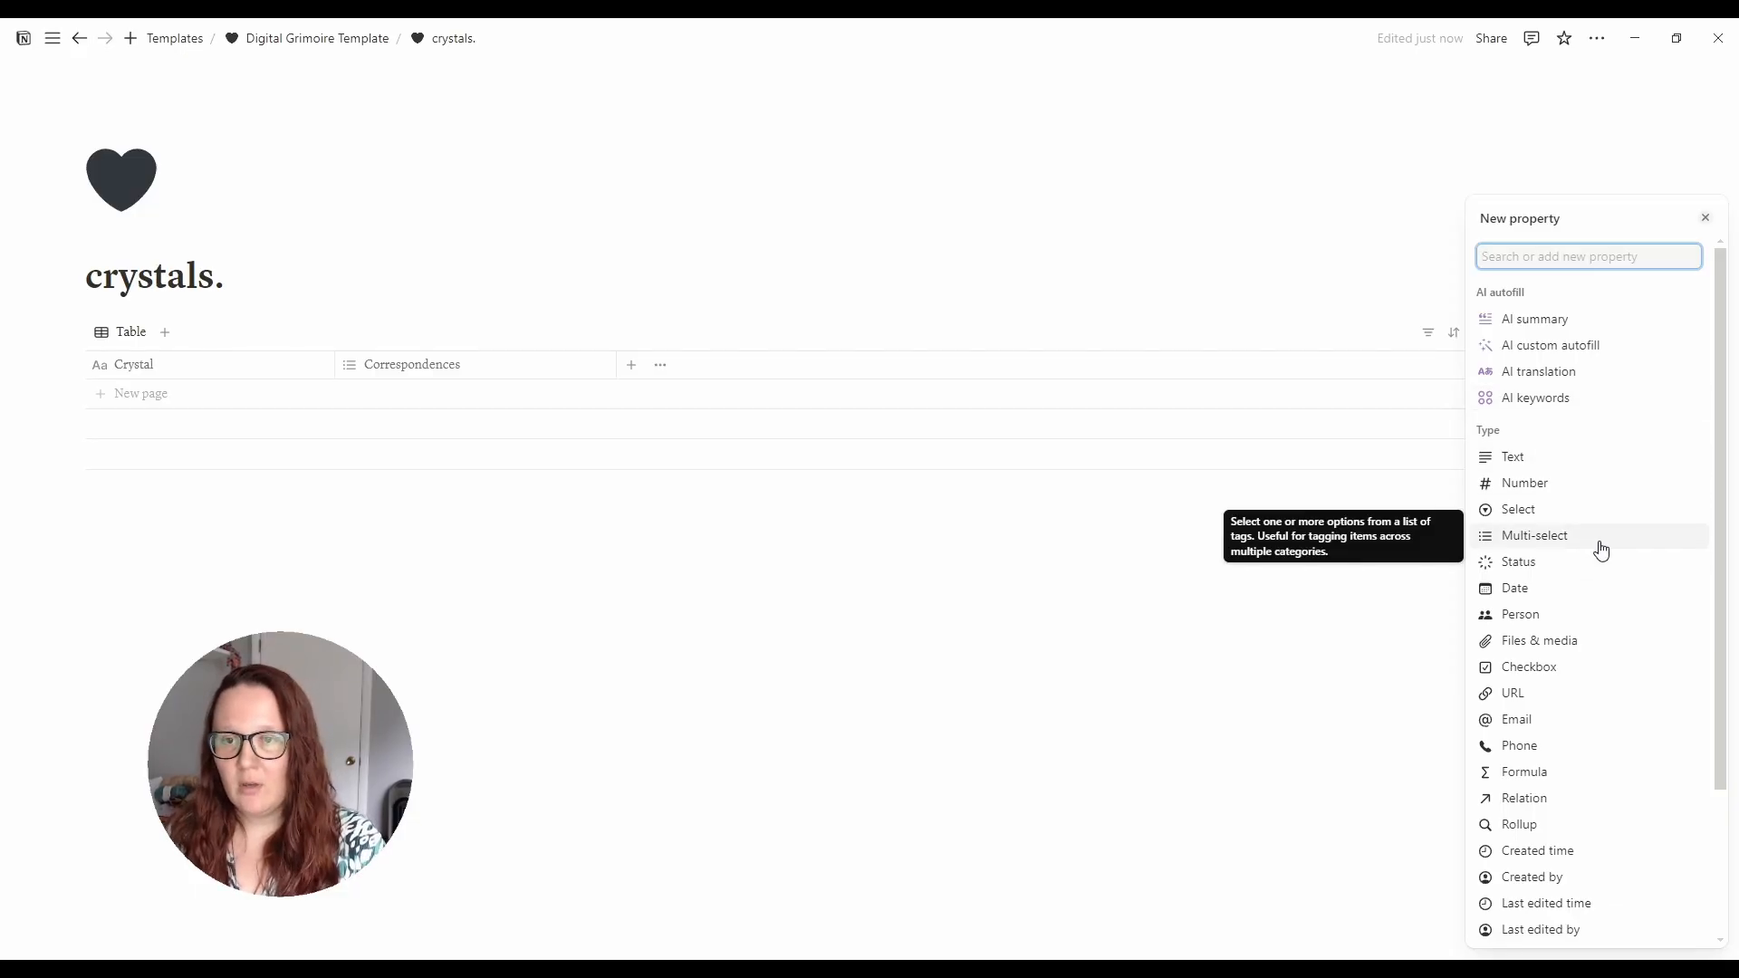
click(1543, 642)
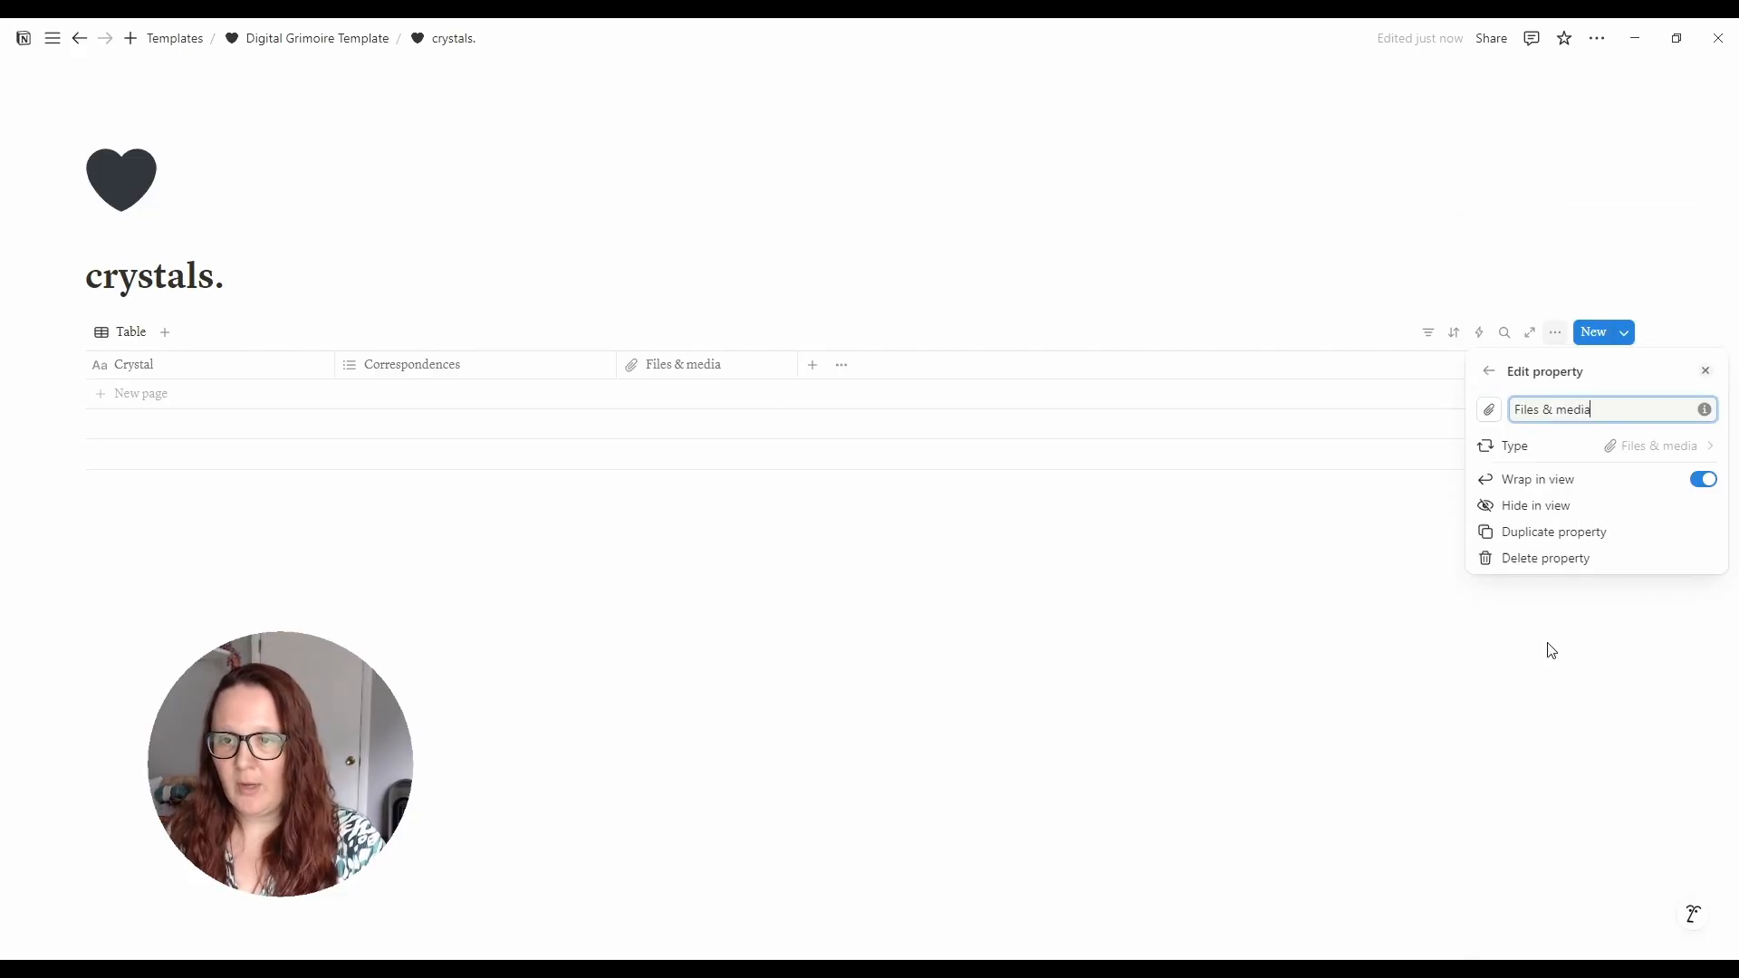
click(705, 369)
click(704, 373)
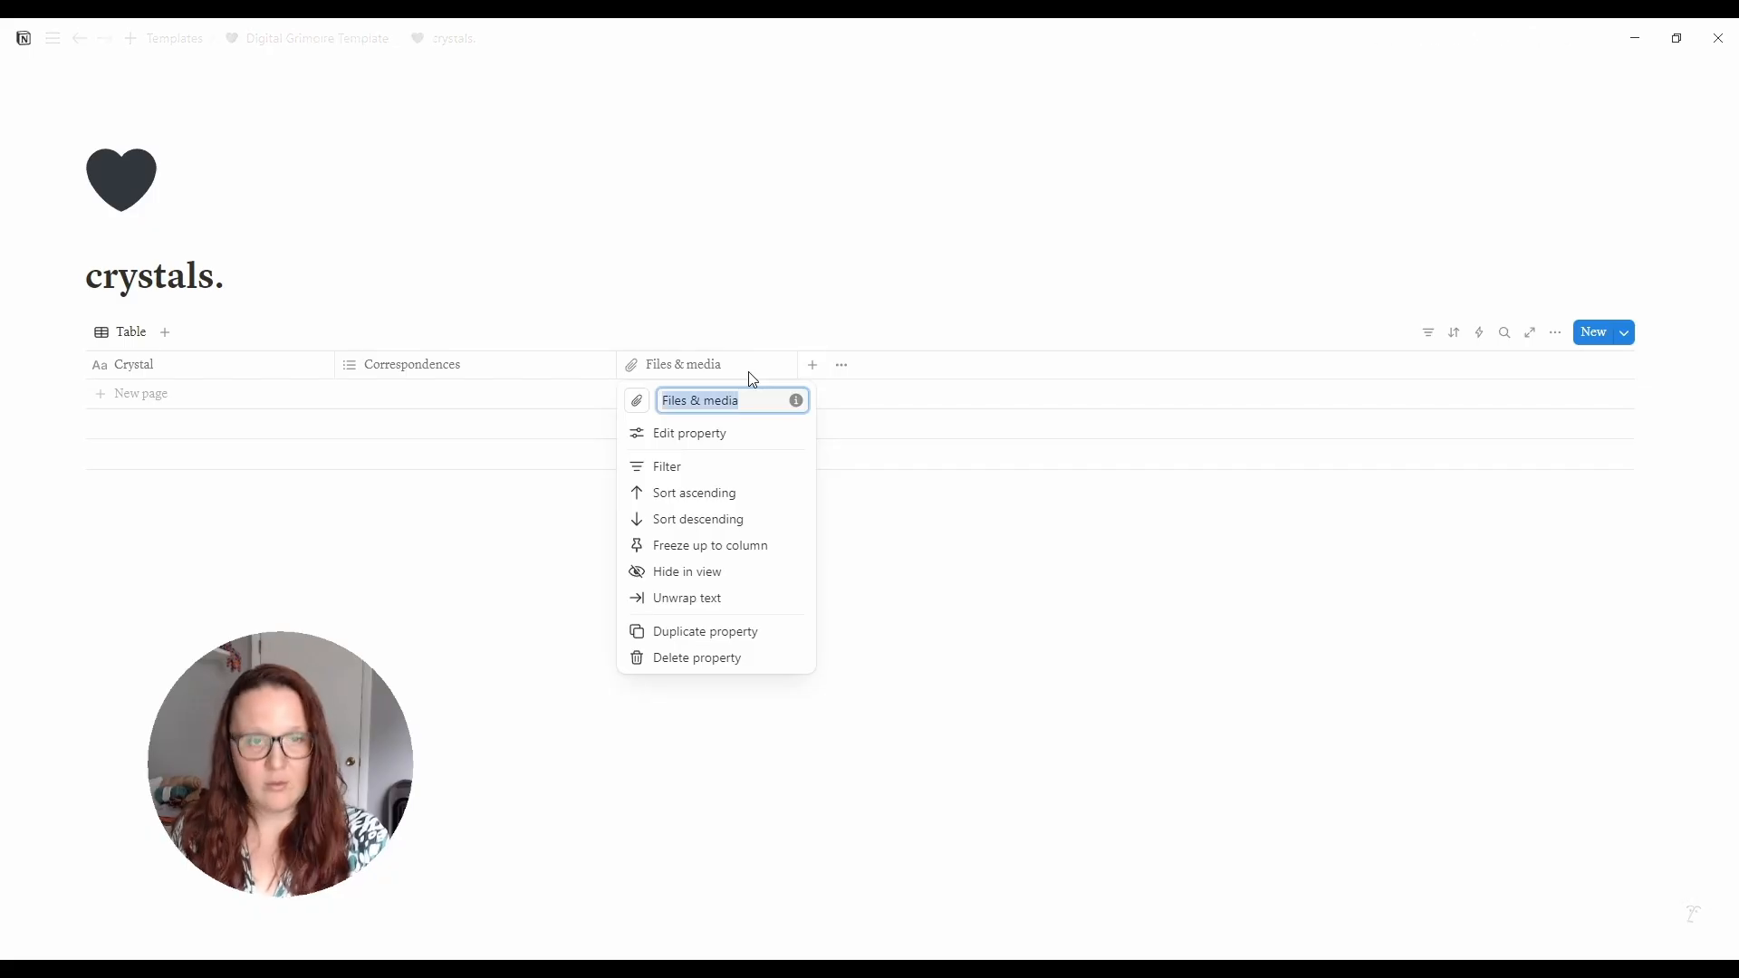
text(Images)
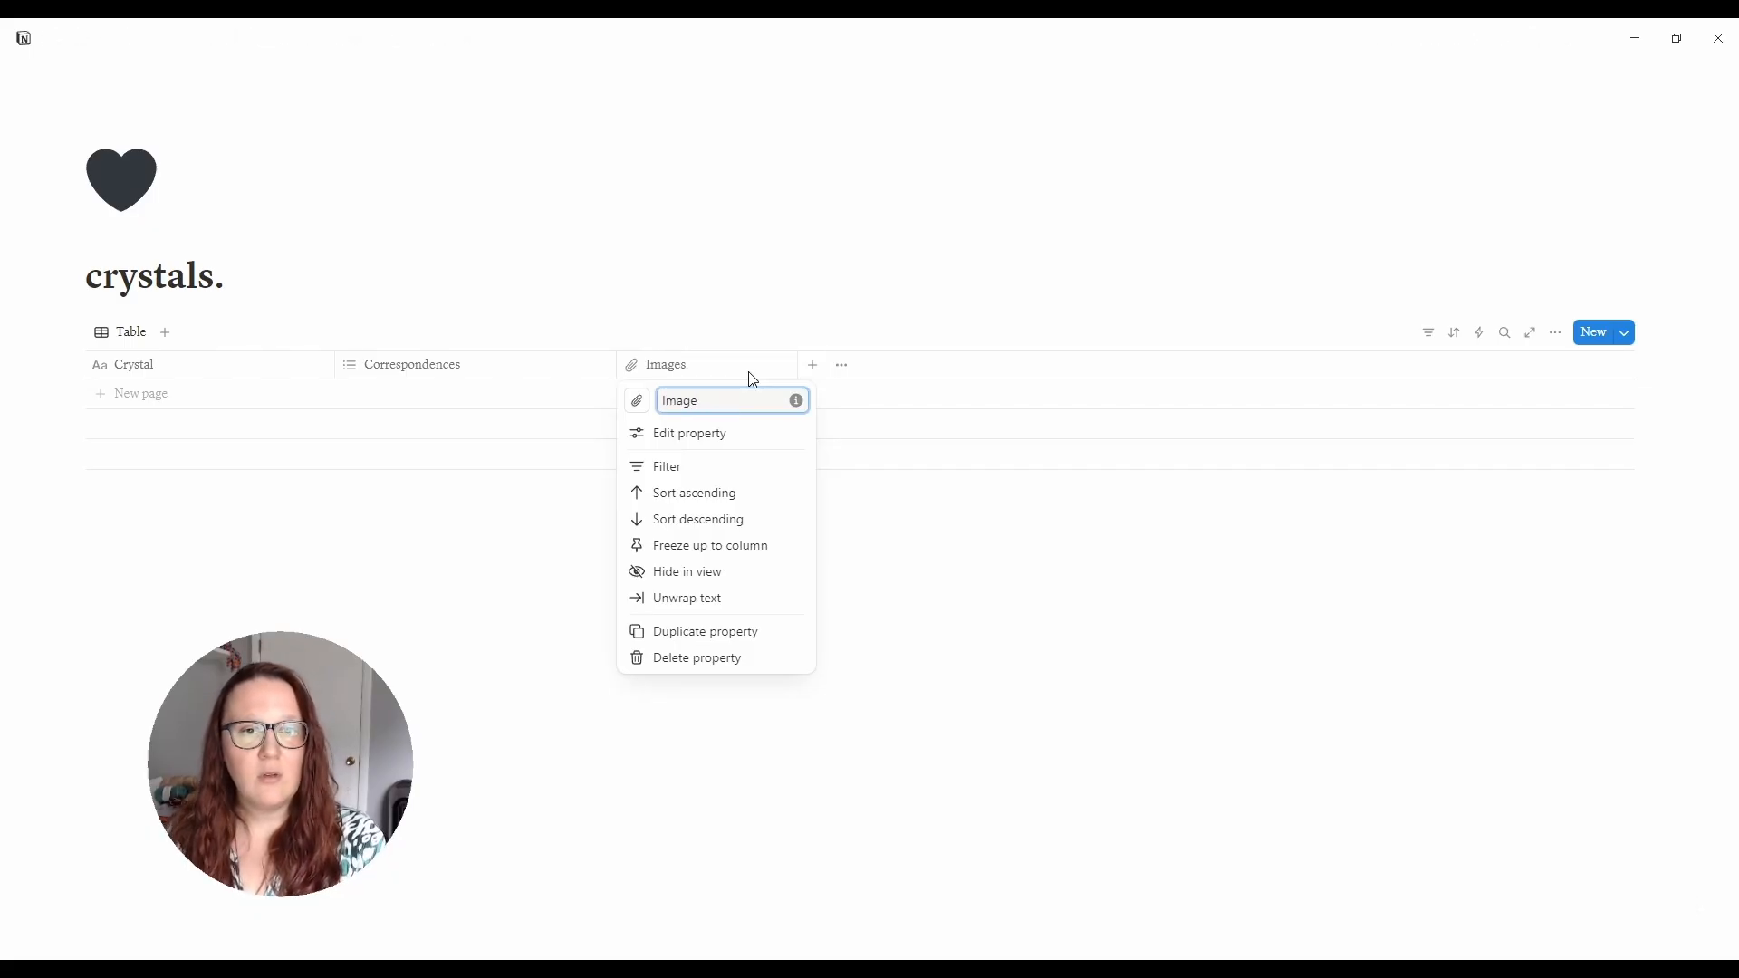
click(1076, 620)
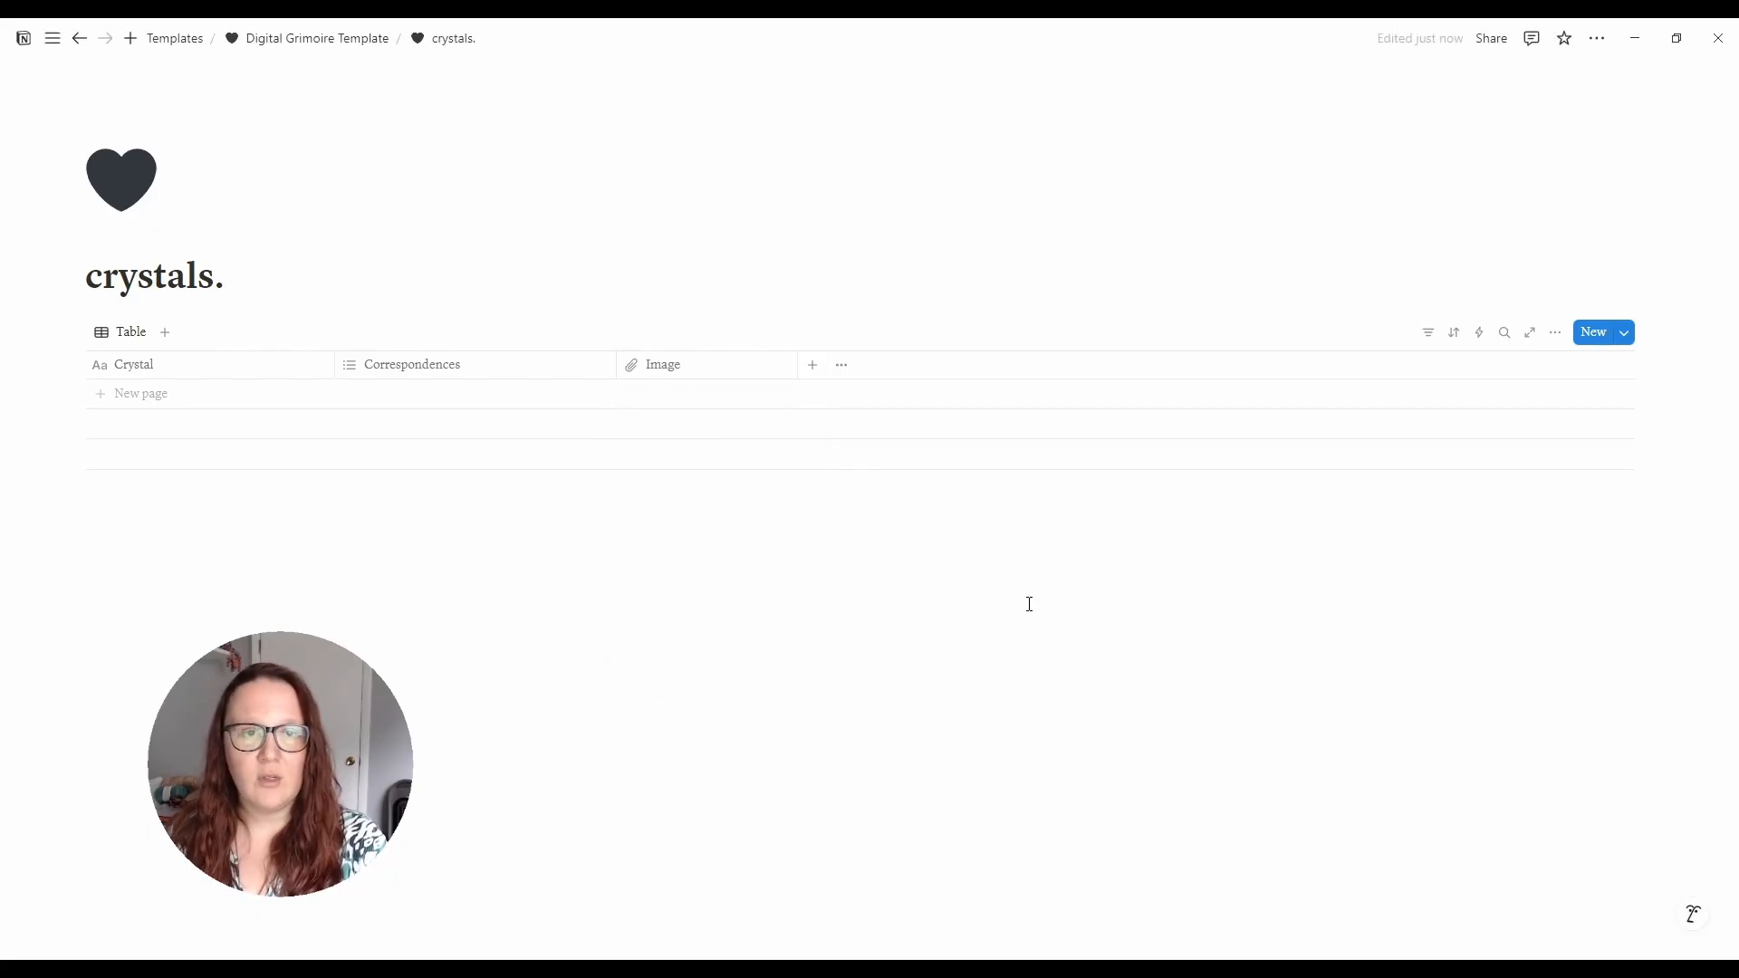
- Add a Clear Quartz entry to the crystals table with the new correspondences Protection and Cleansing
click(159, 401)
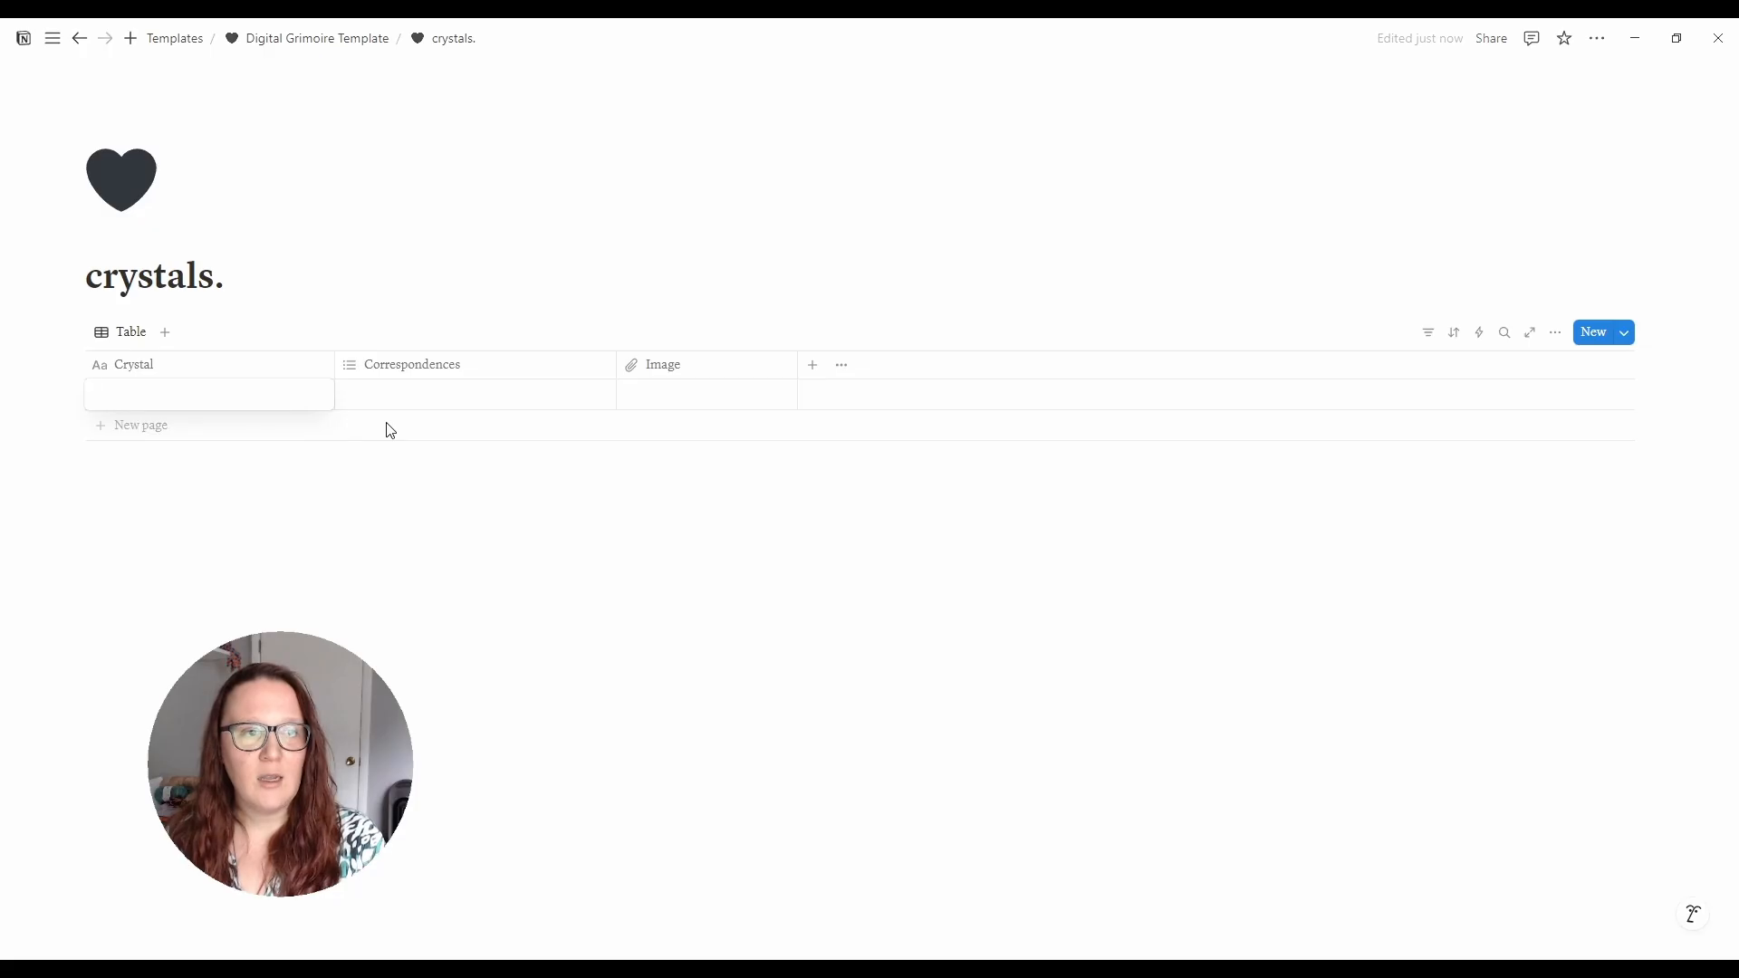
text(Clear Quartz)
key(Return)
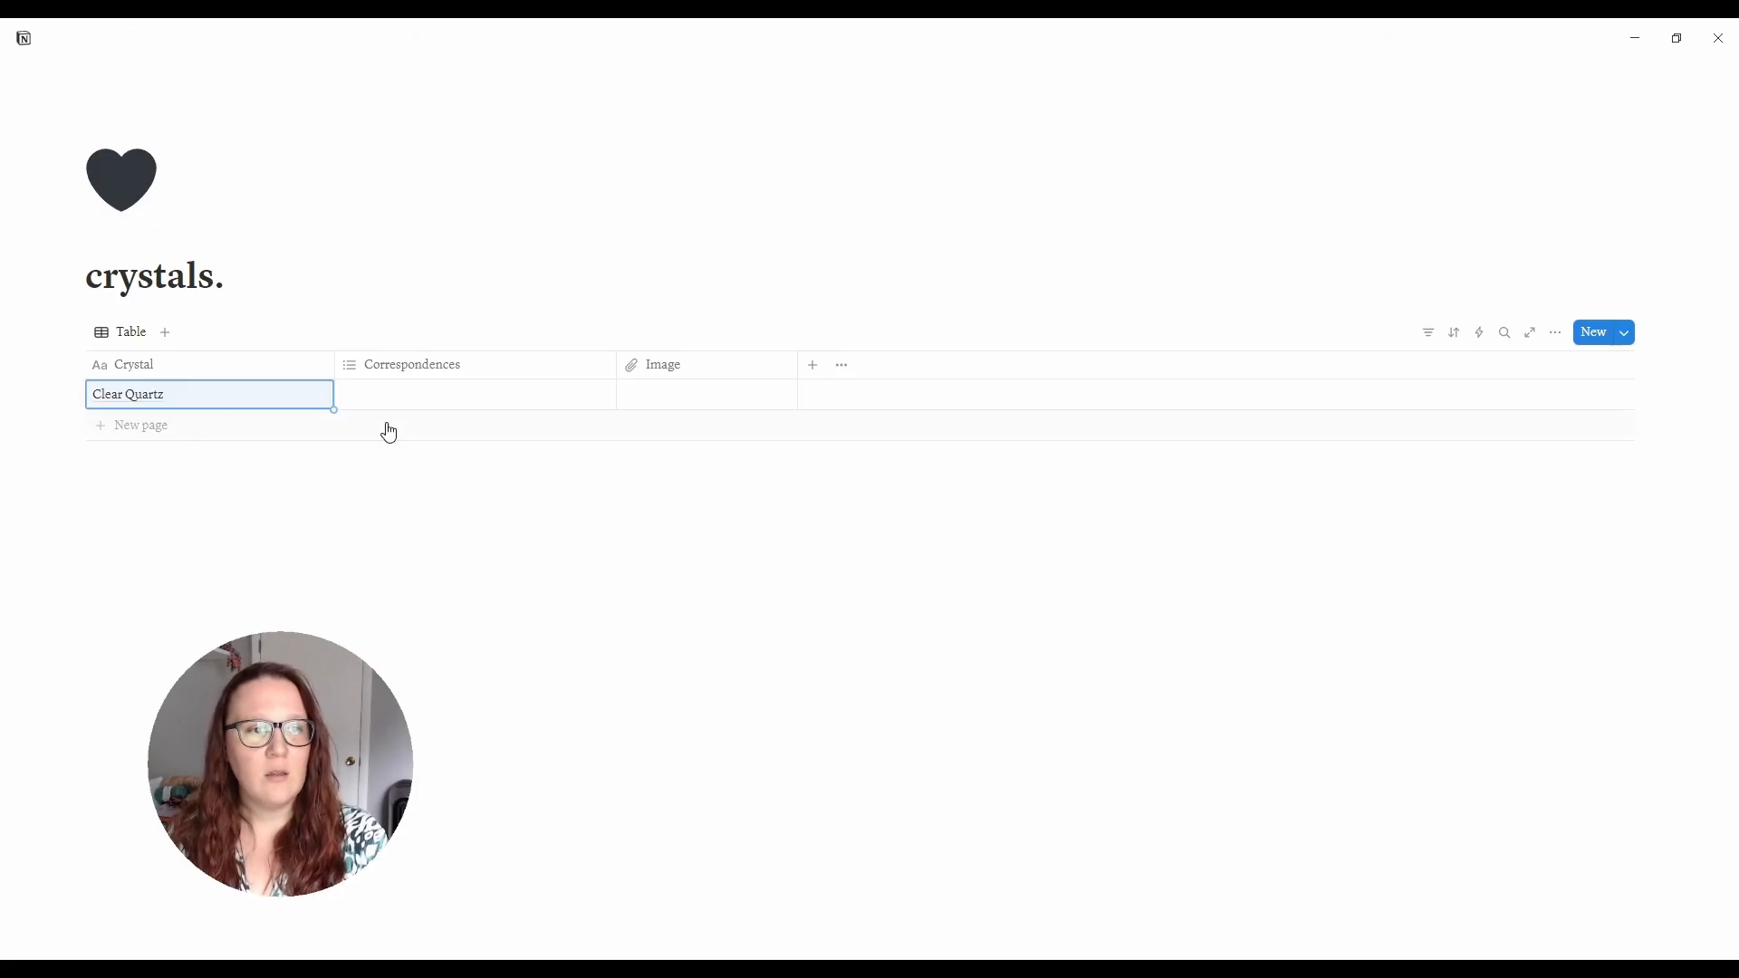
click(436, 395)
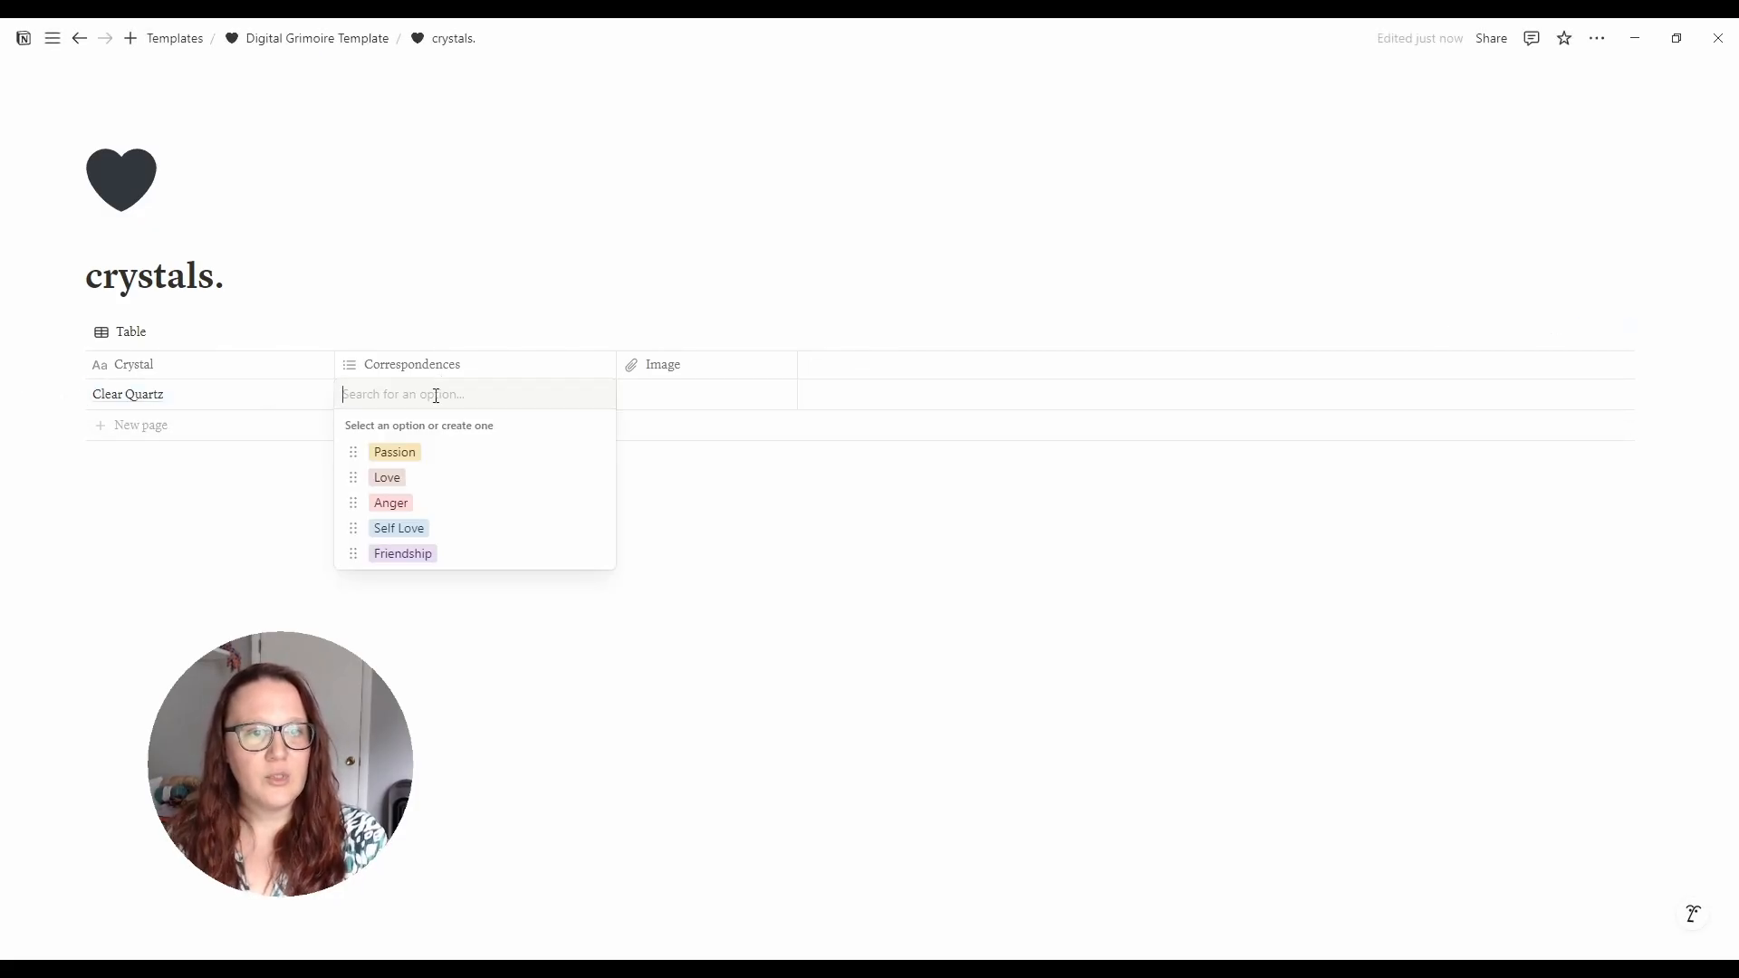
text(Protection)
key(Return)
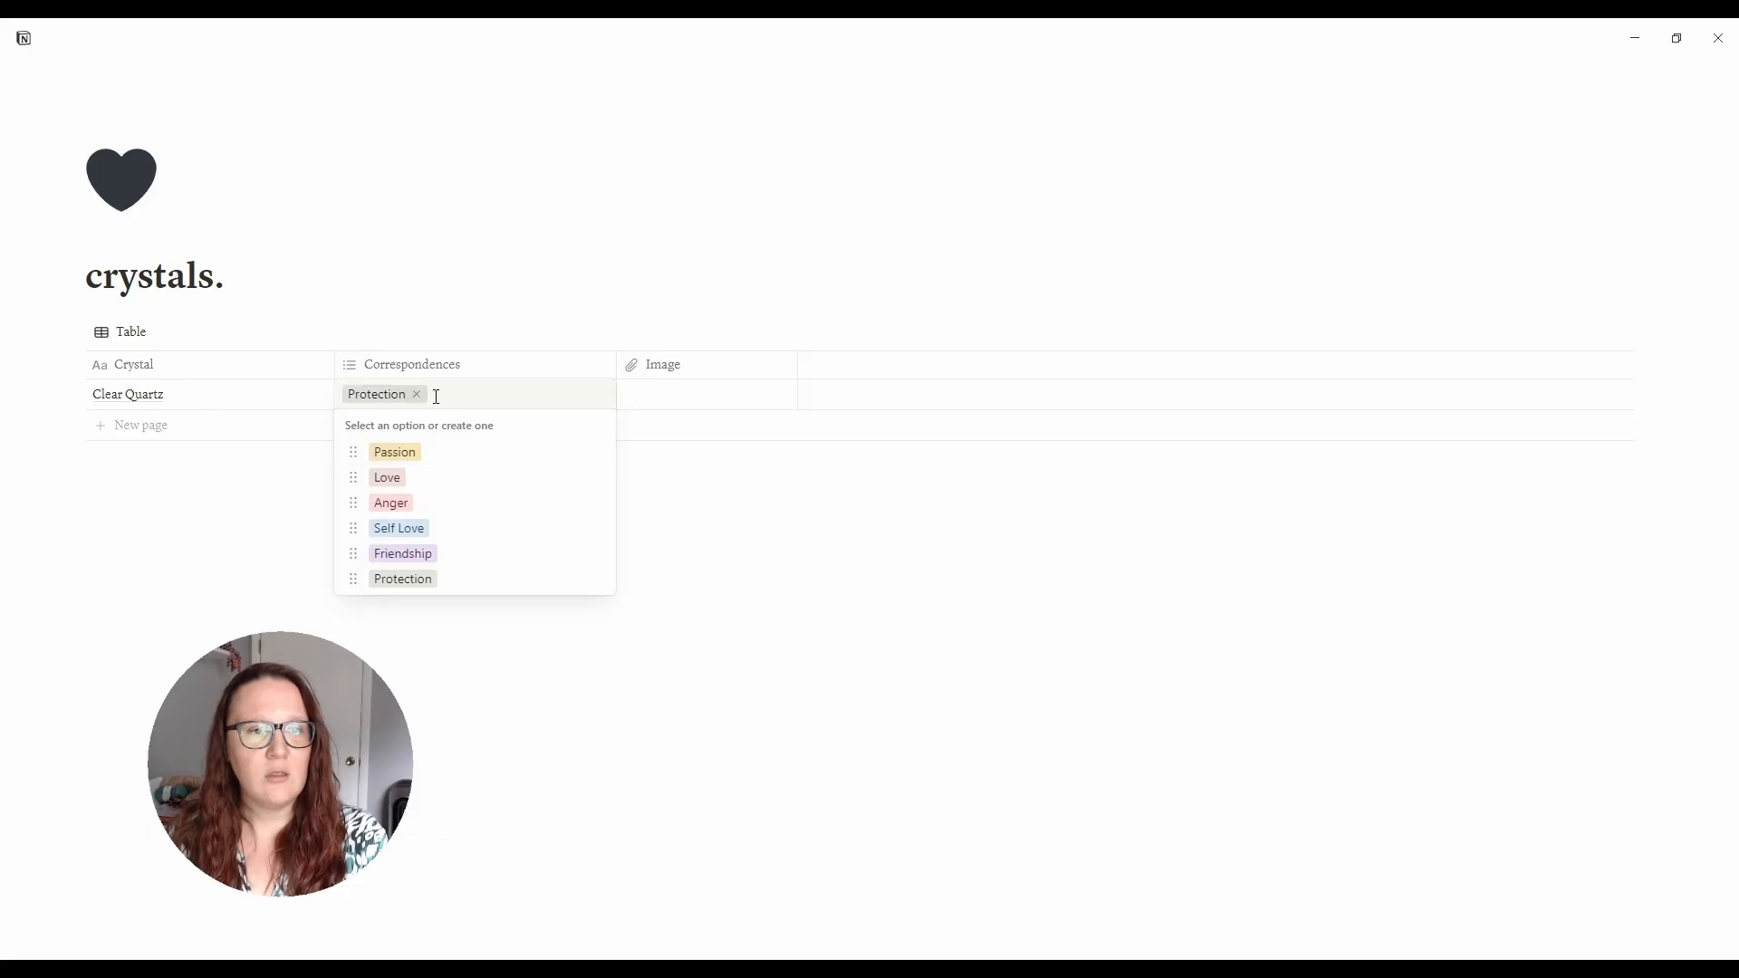
text(Cleansing)
key(Return)
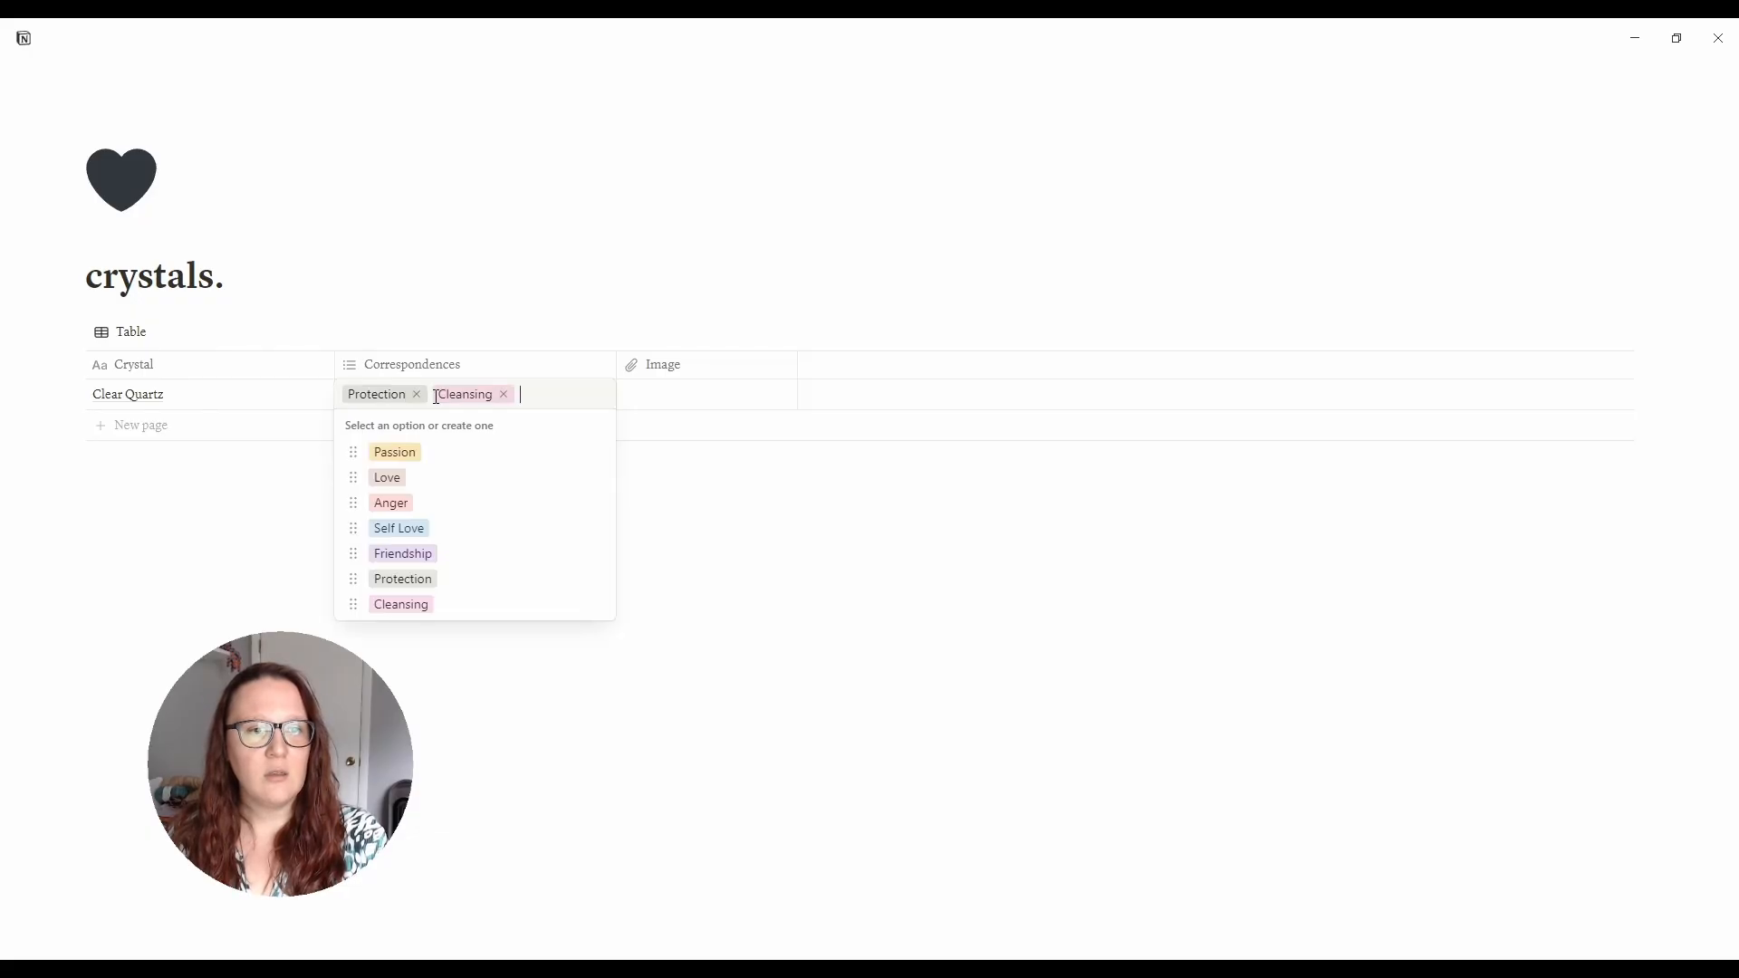
key(Escape)
- Embed the copied web link to 250px-Quartz_Br%C3%A9sil.jpg in Clear Quartz's Image property
click(724, 404)
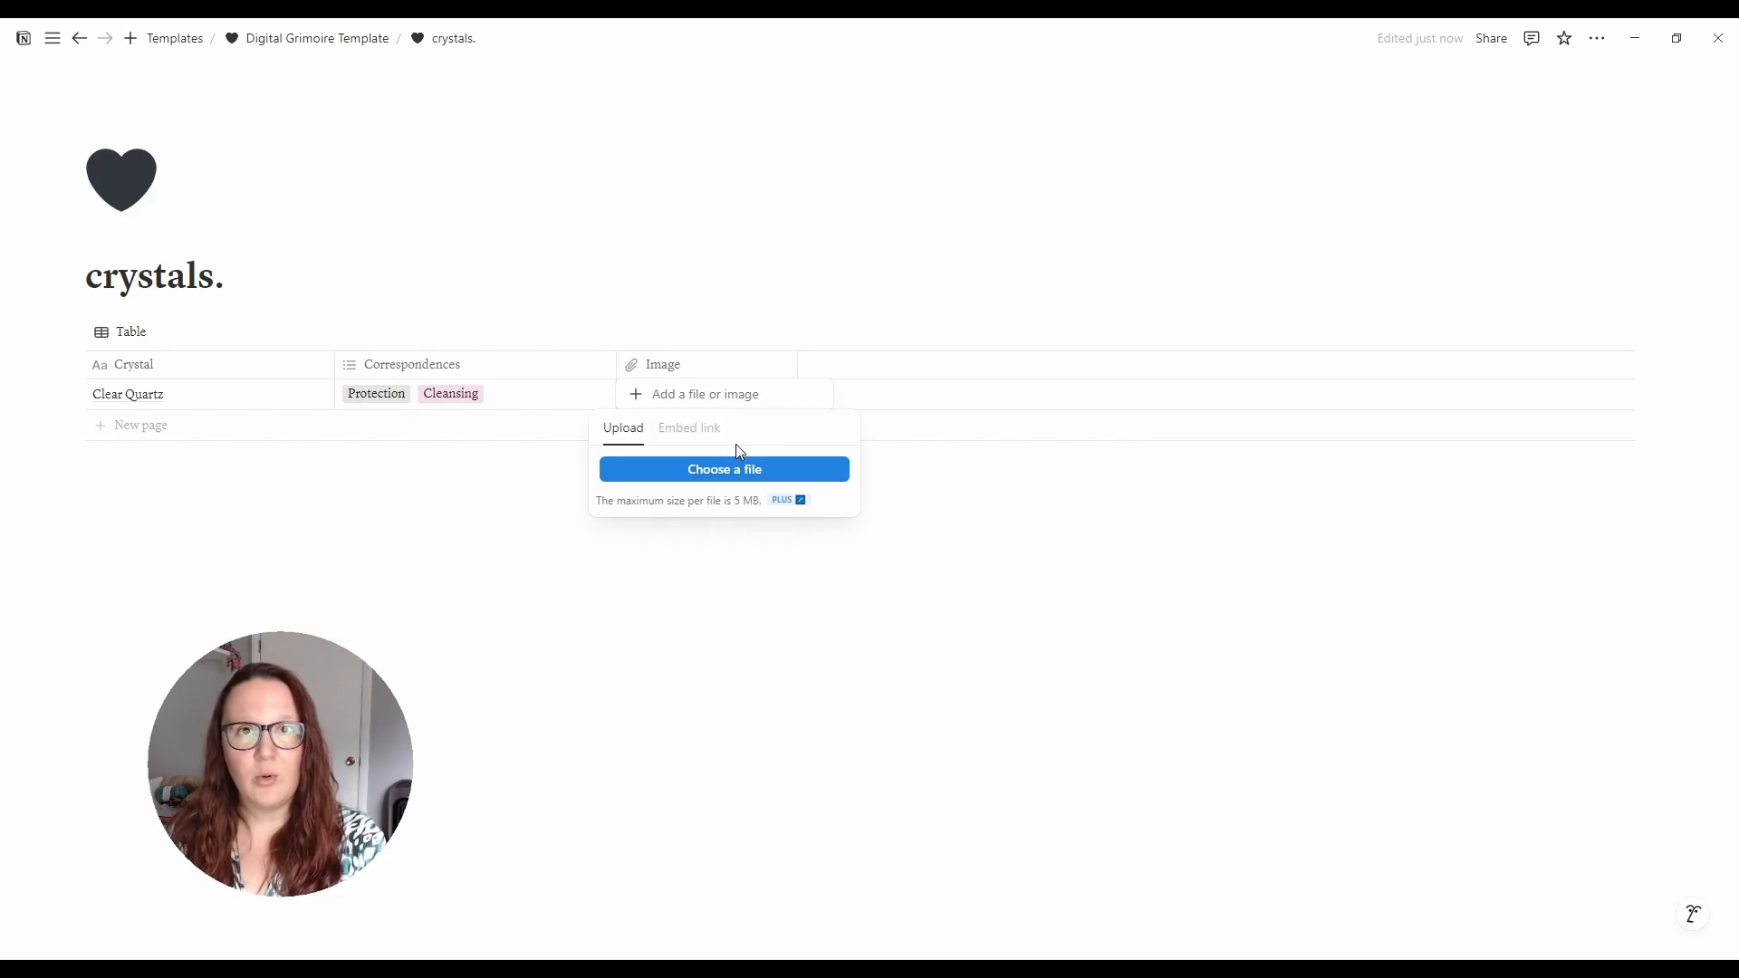
click(689, 433)
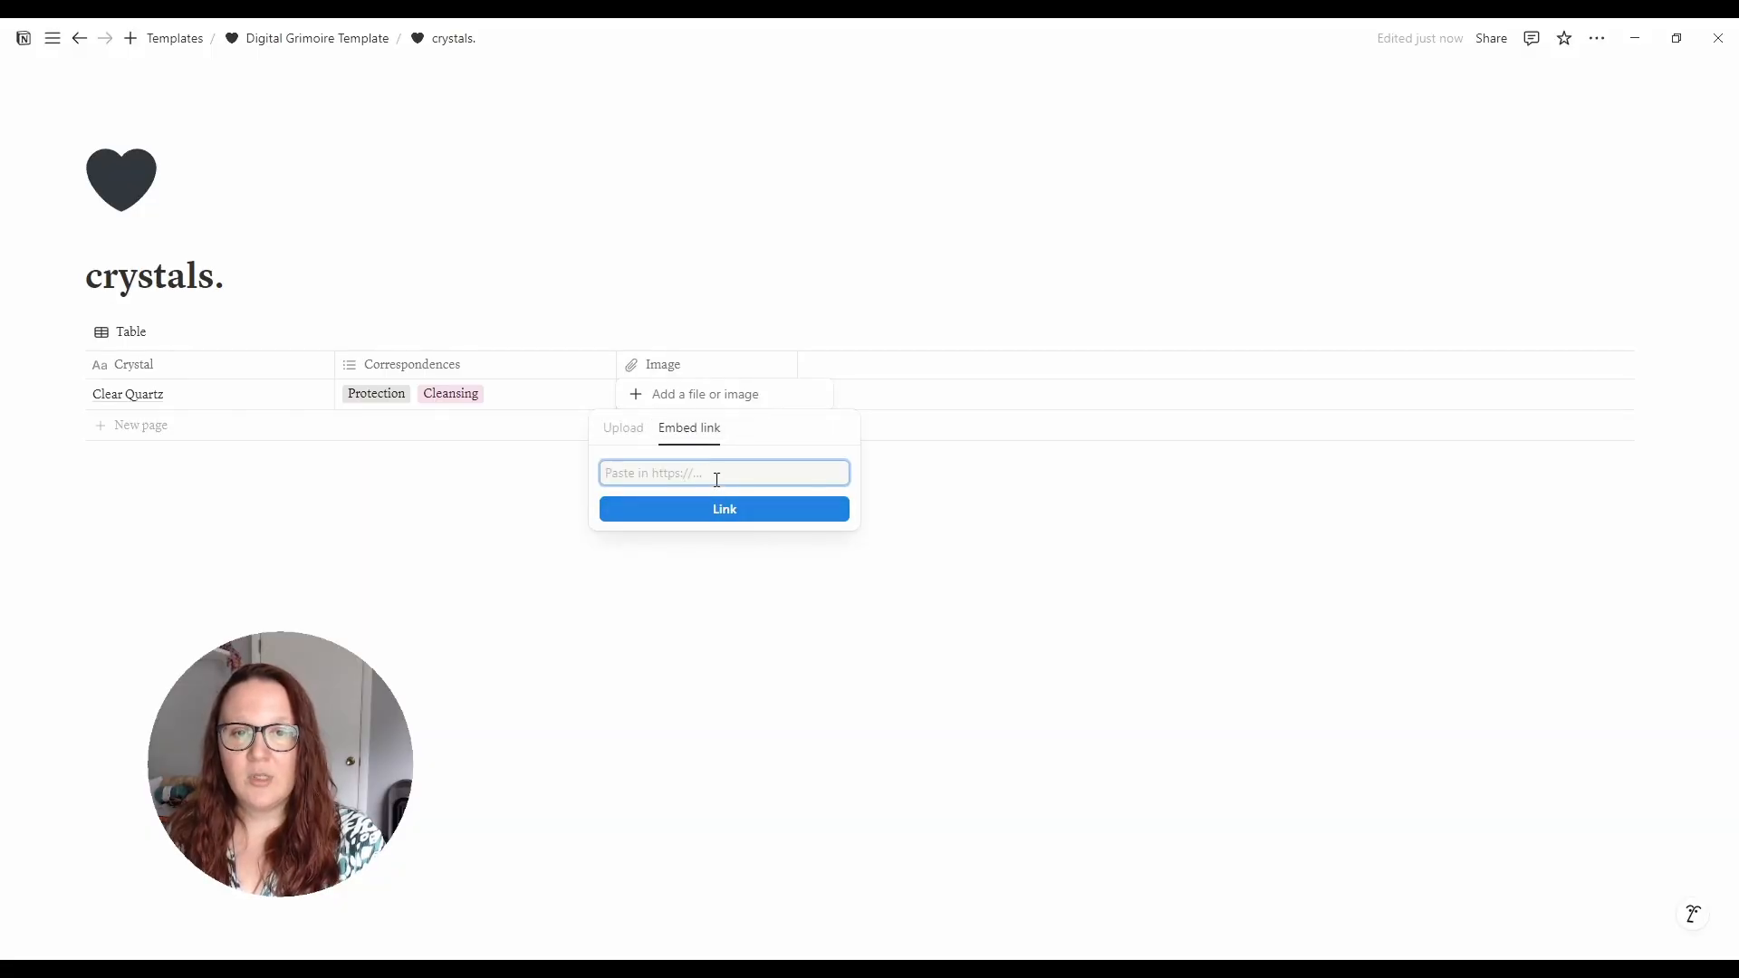
click(616, 969)
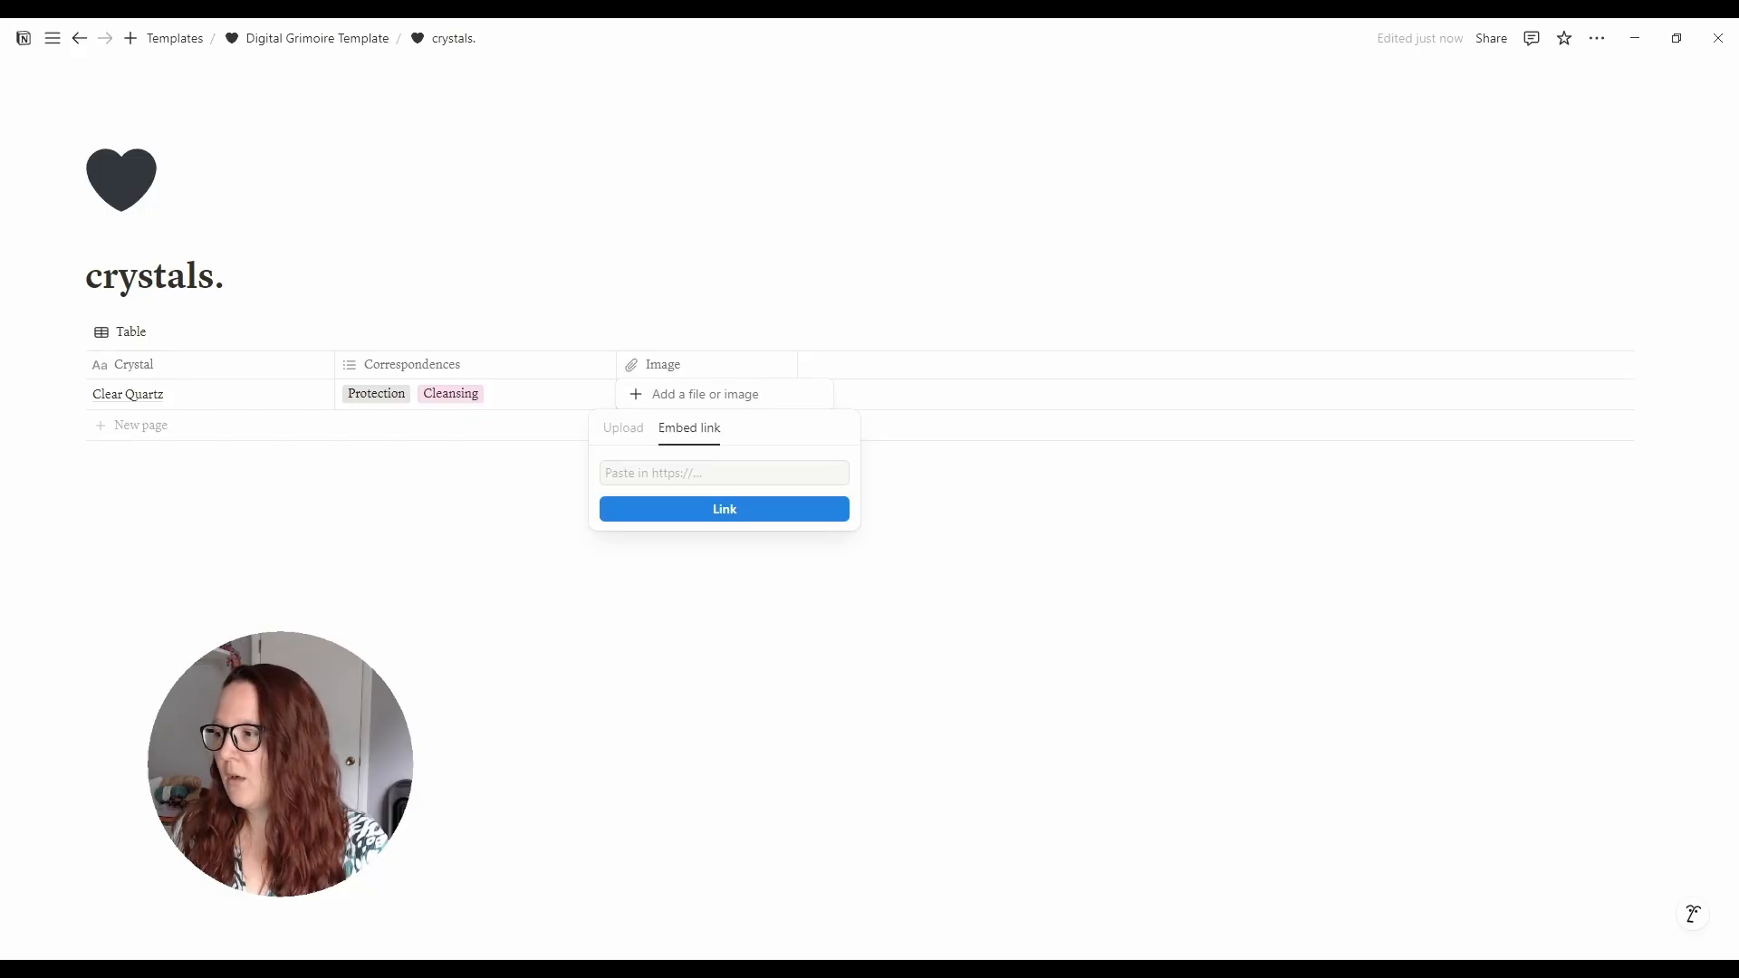
click(725, 474)
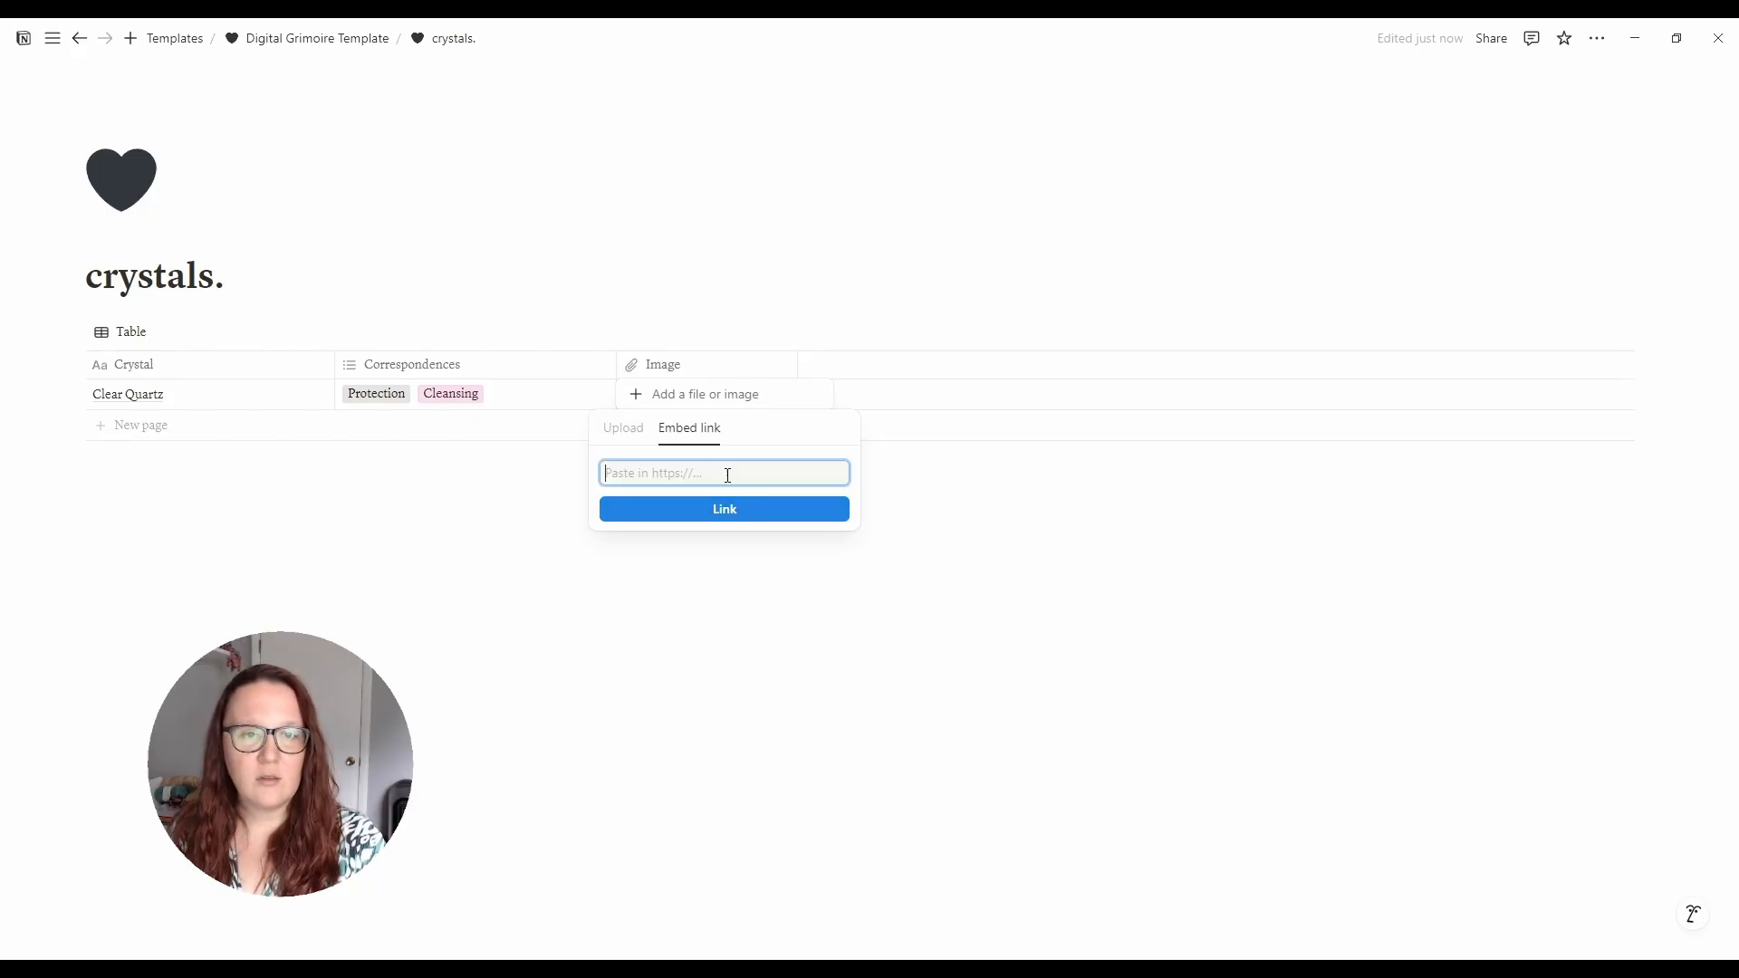
key(ctrl+v)
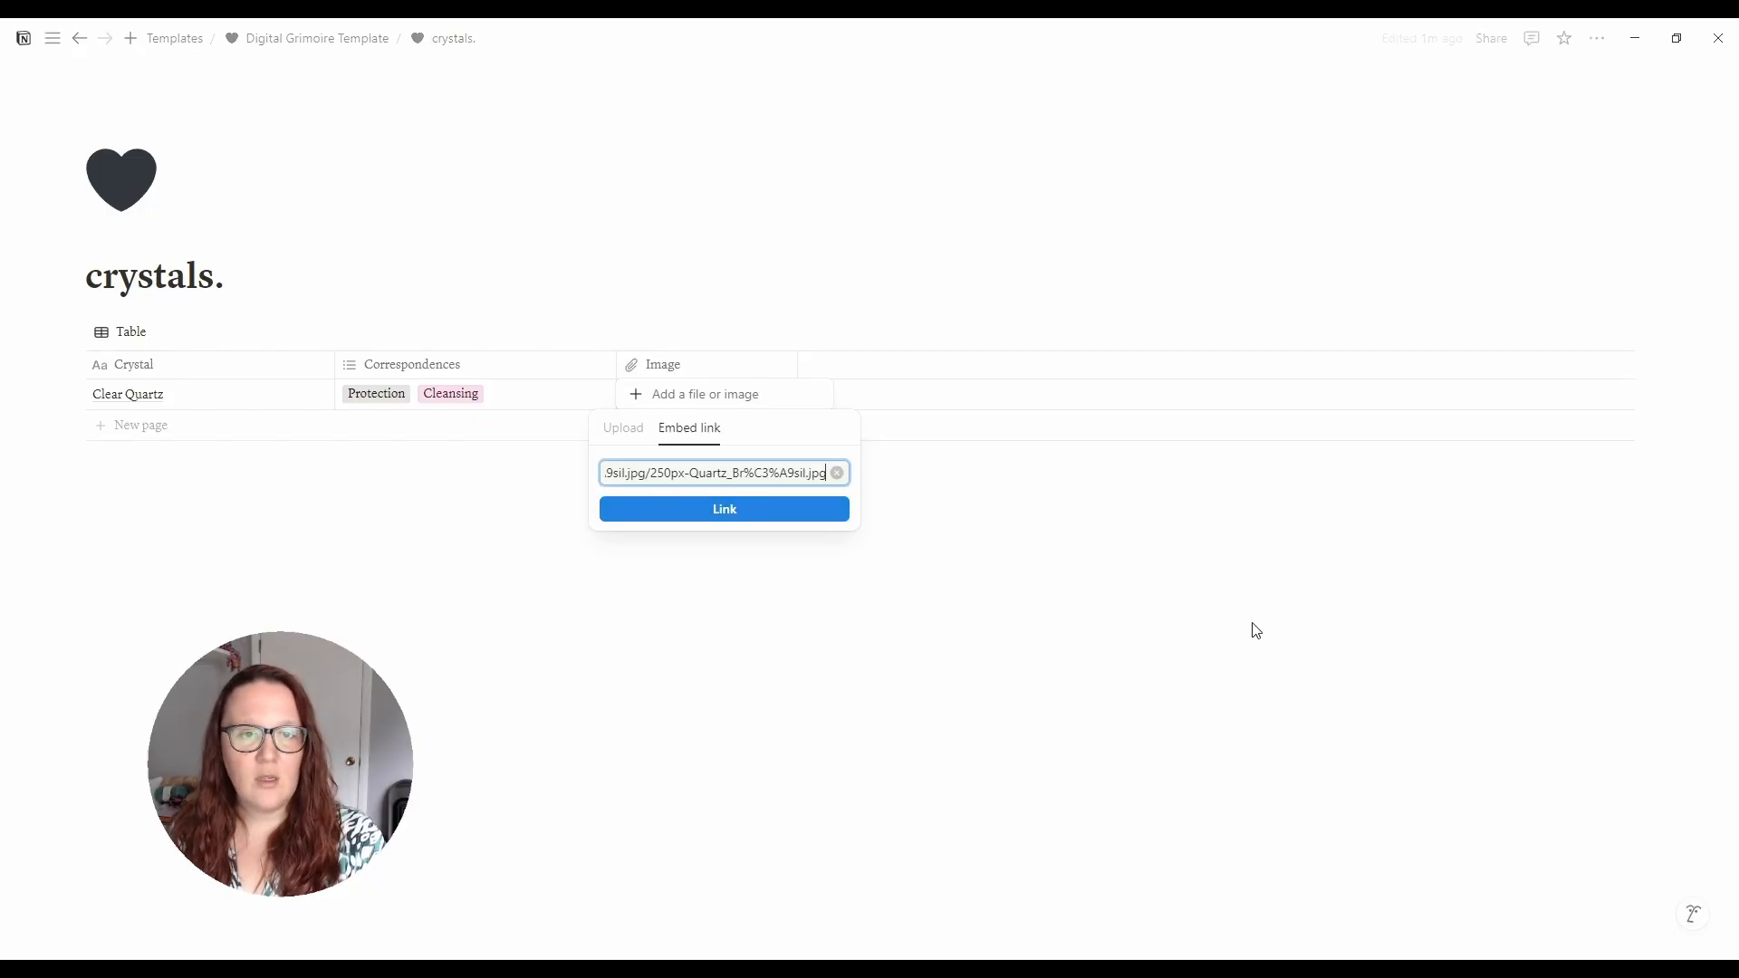
click(722, 514)
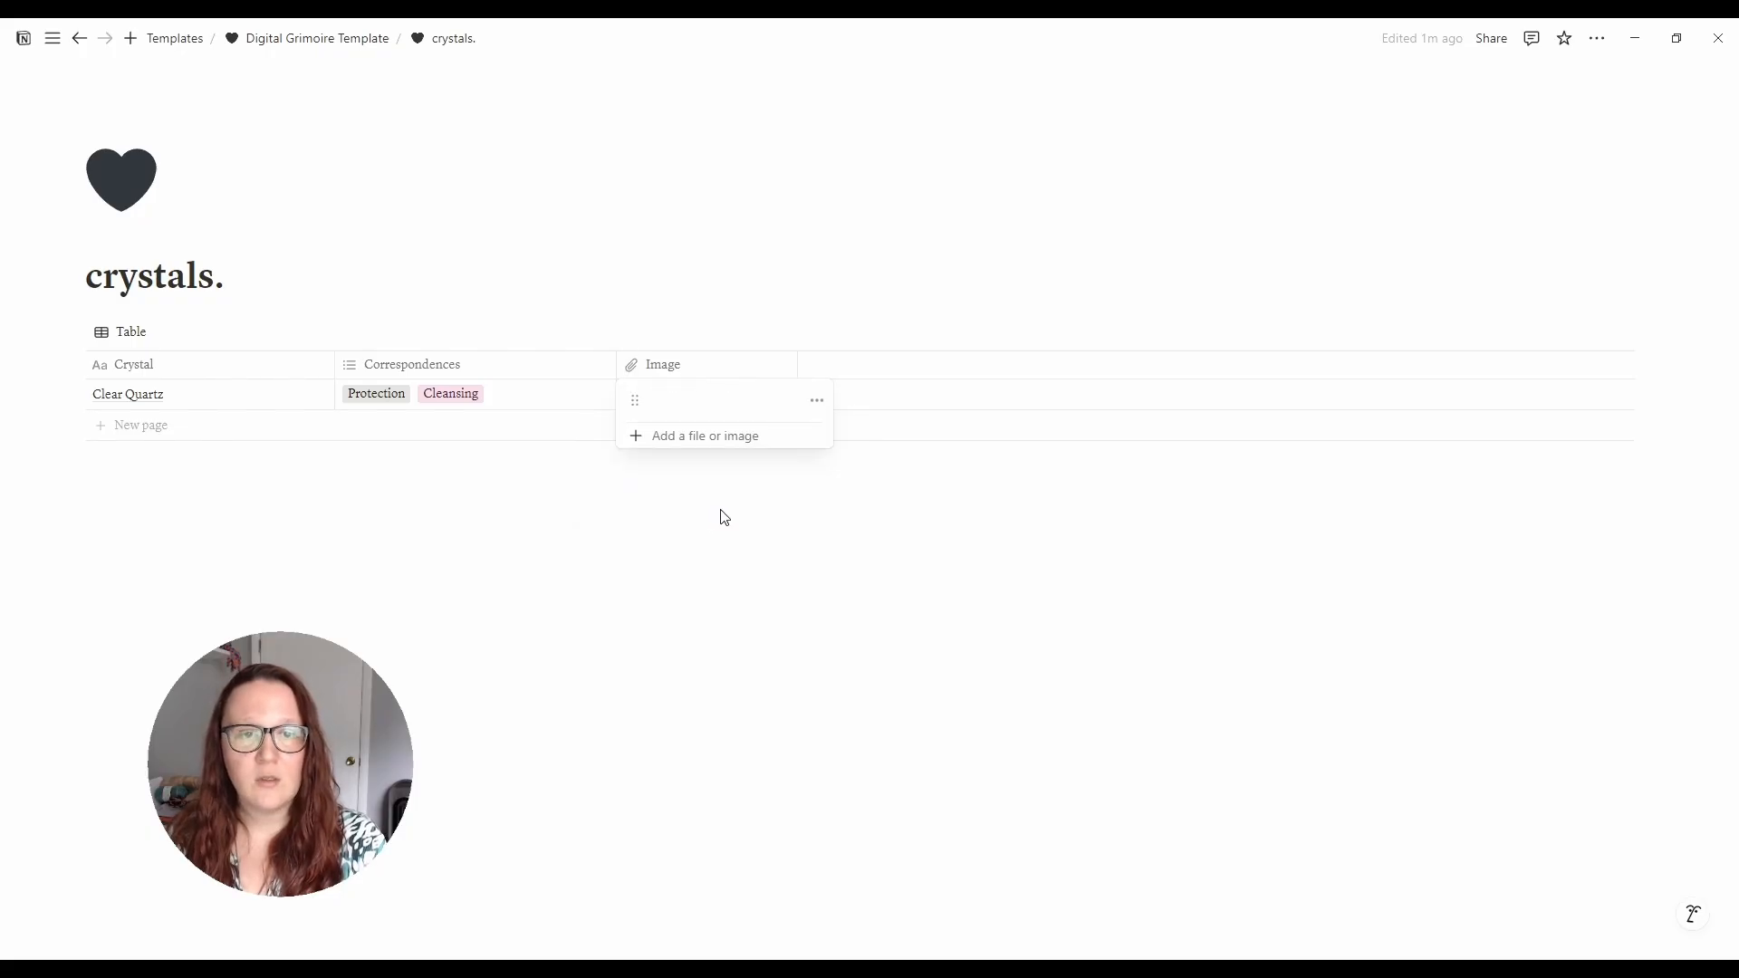
key(Escape)
click(1103, 567)
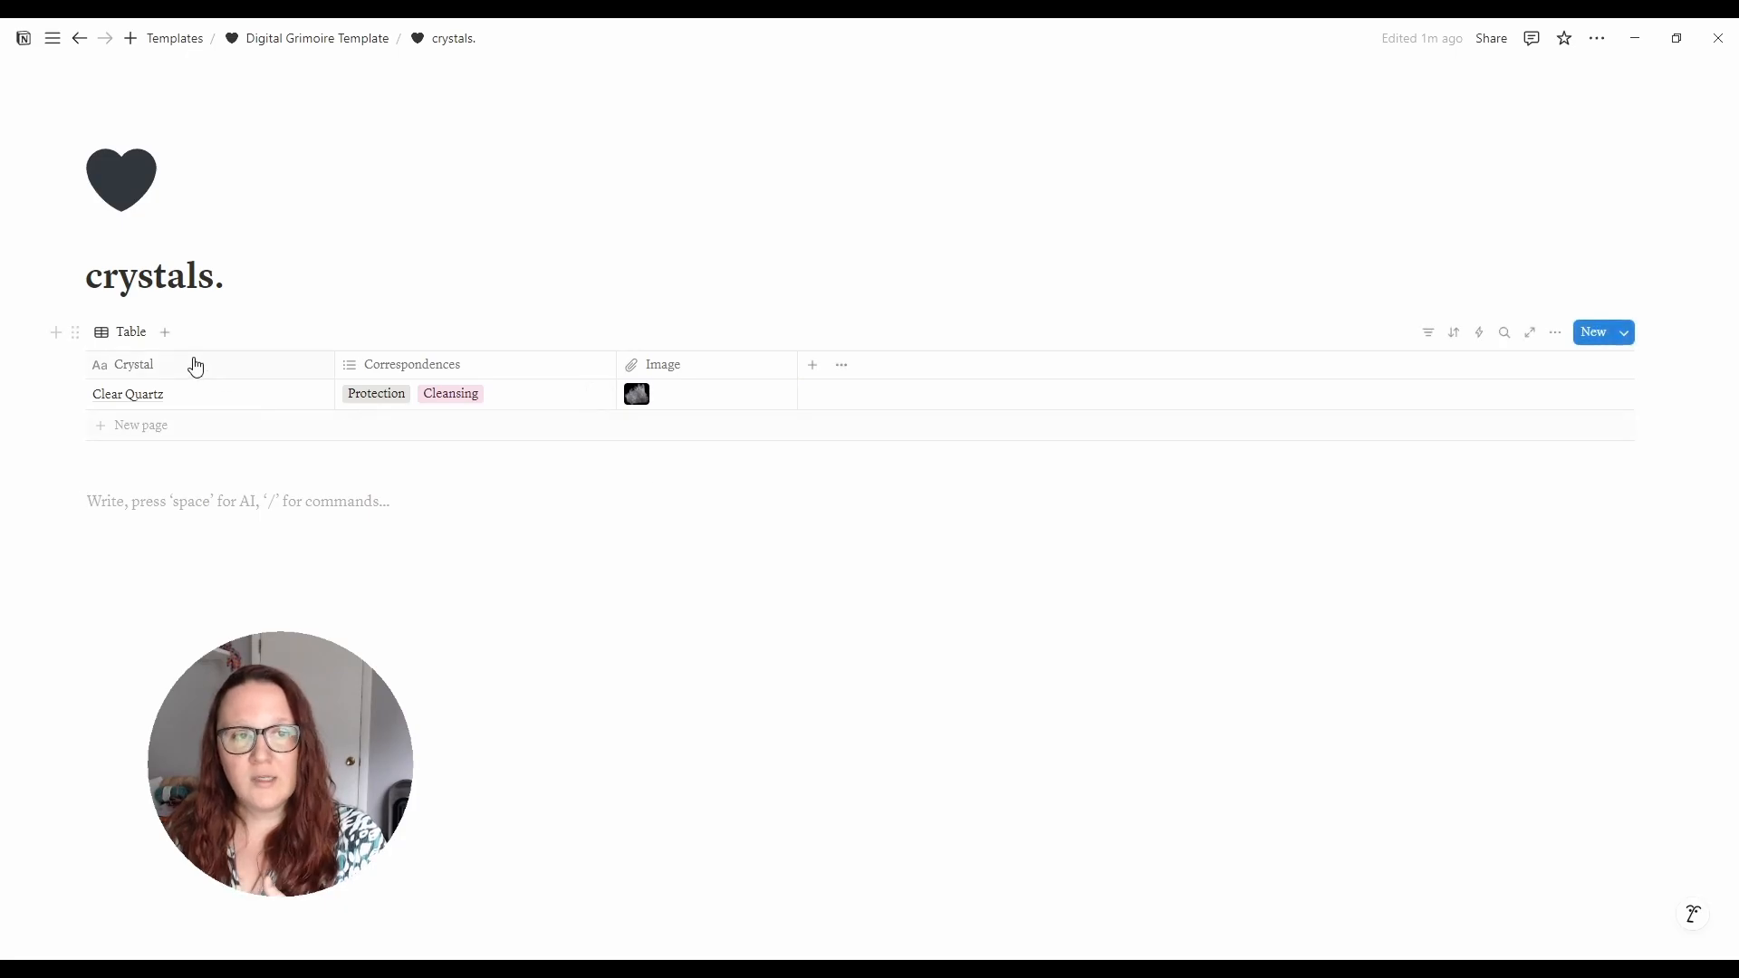
- Add a Gallery view to the crystals database and close its settings
click(129, 342)
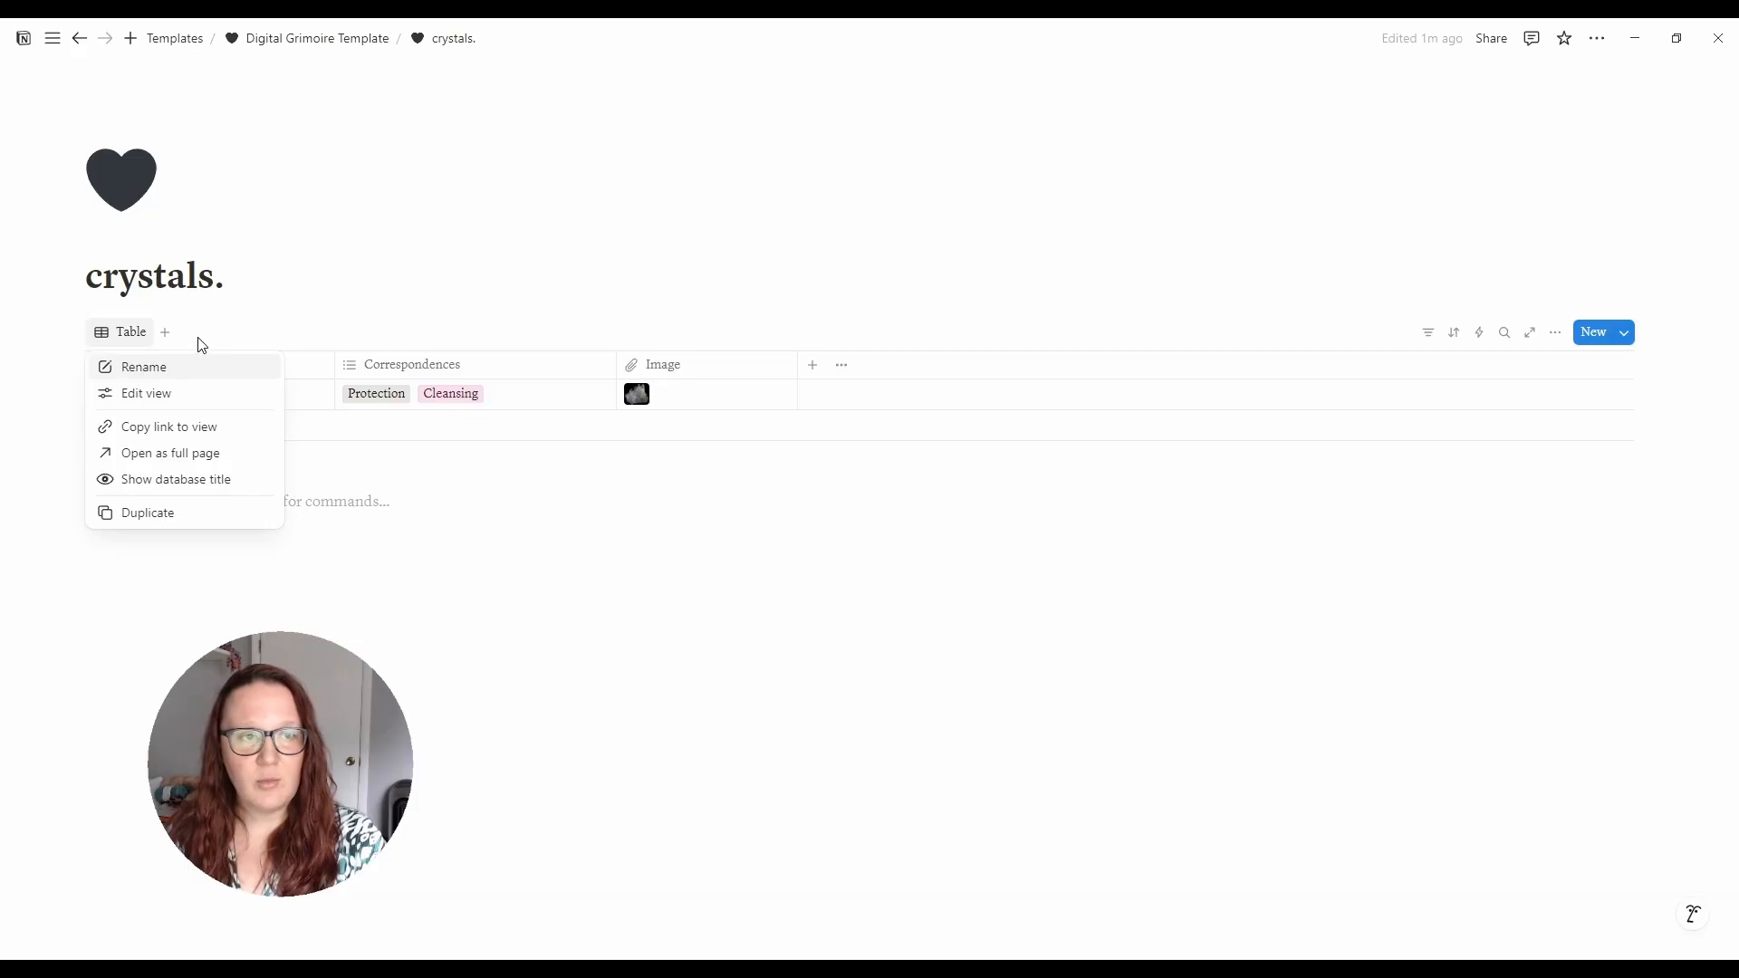
click(167, 339)
click(166, 334)
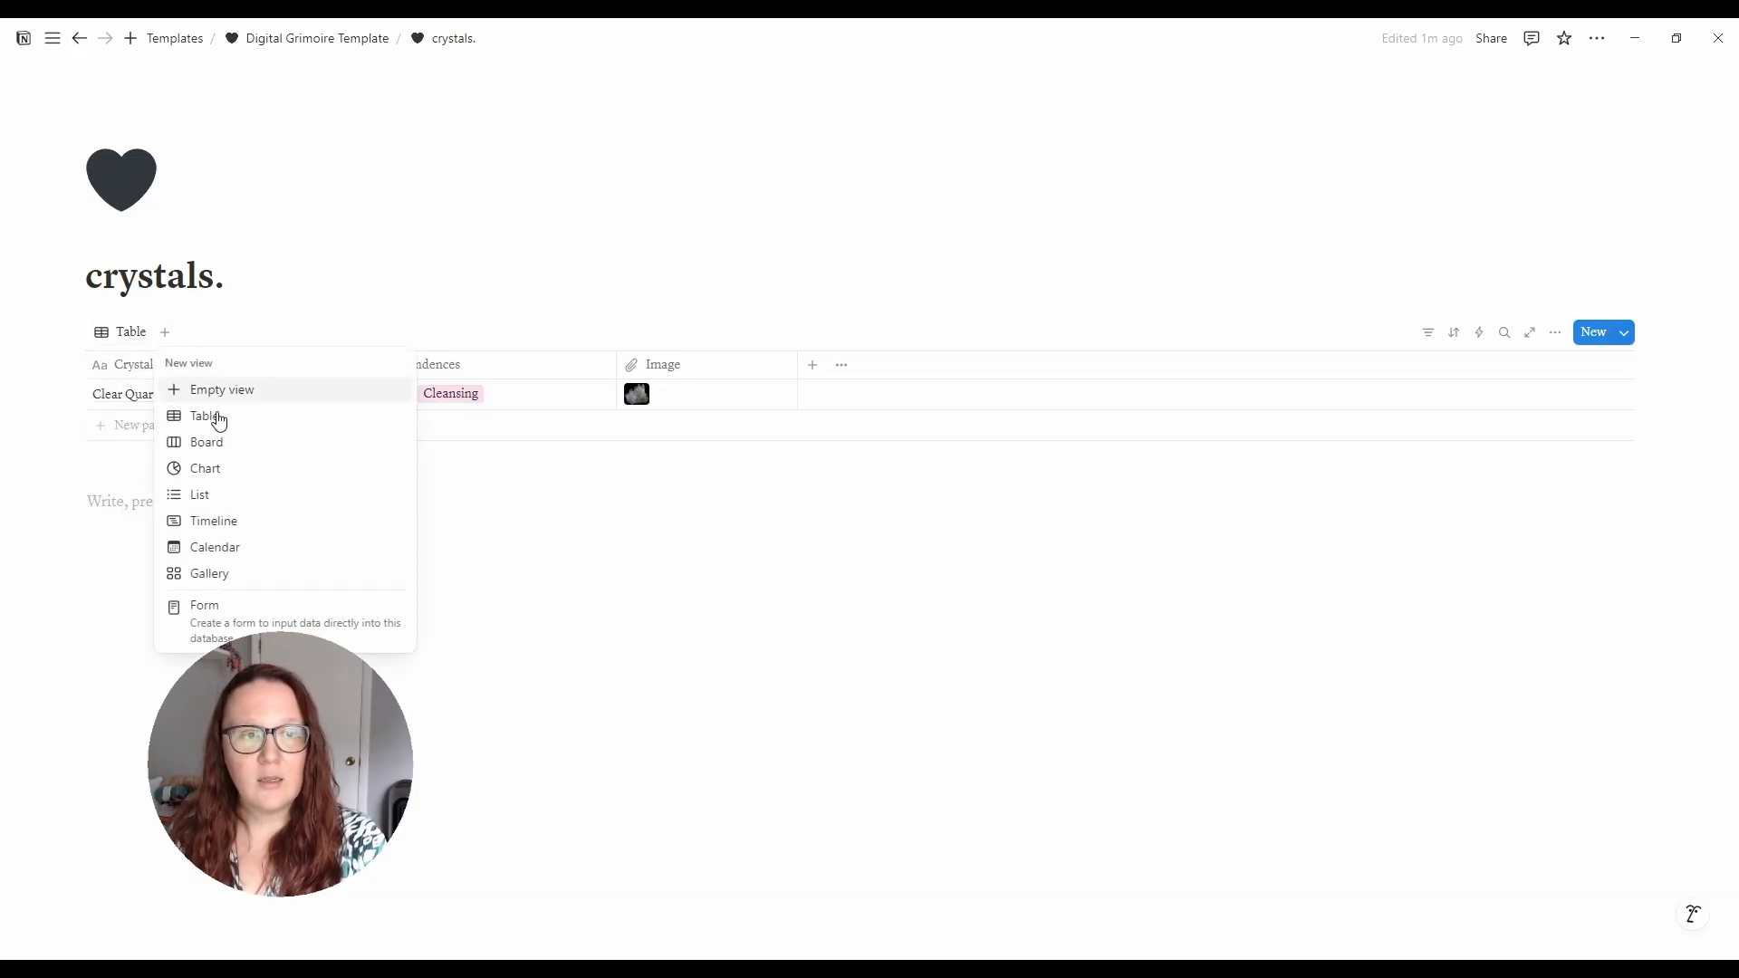
click(241, 574)
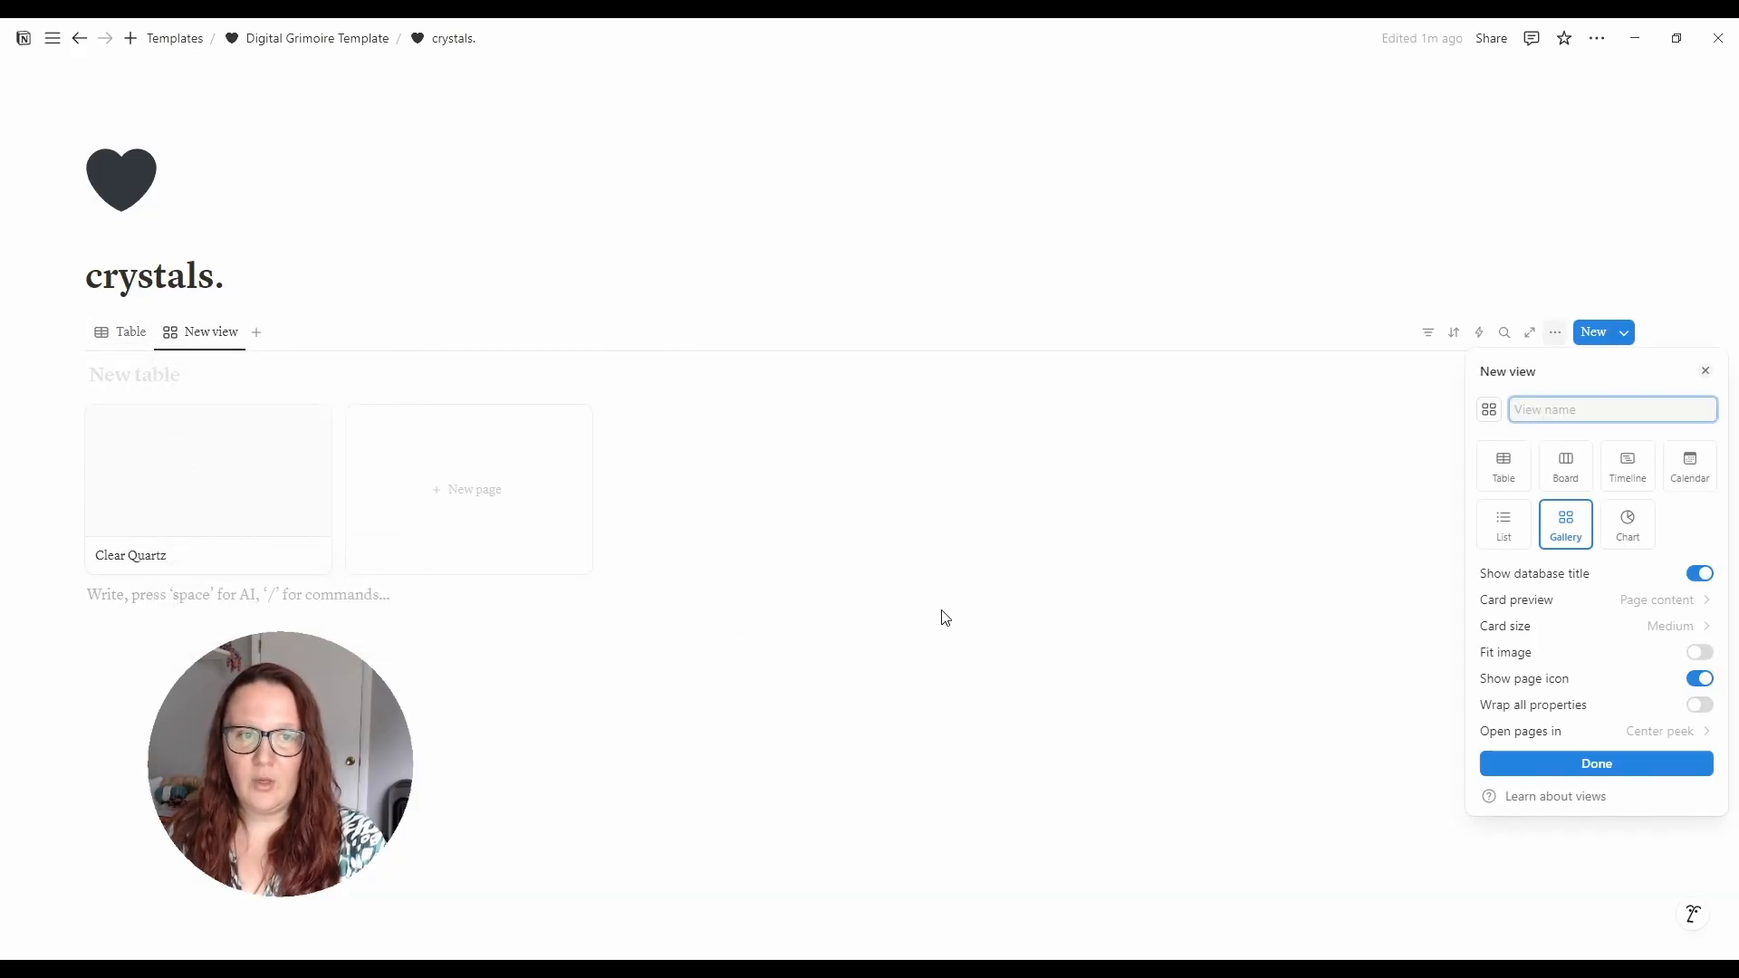
click(181, 473)
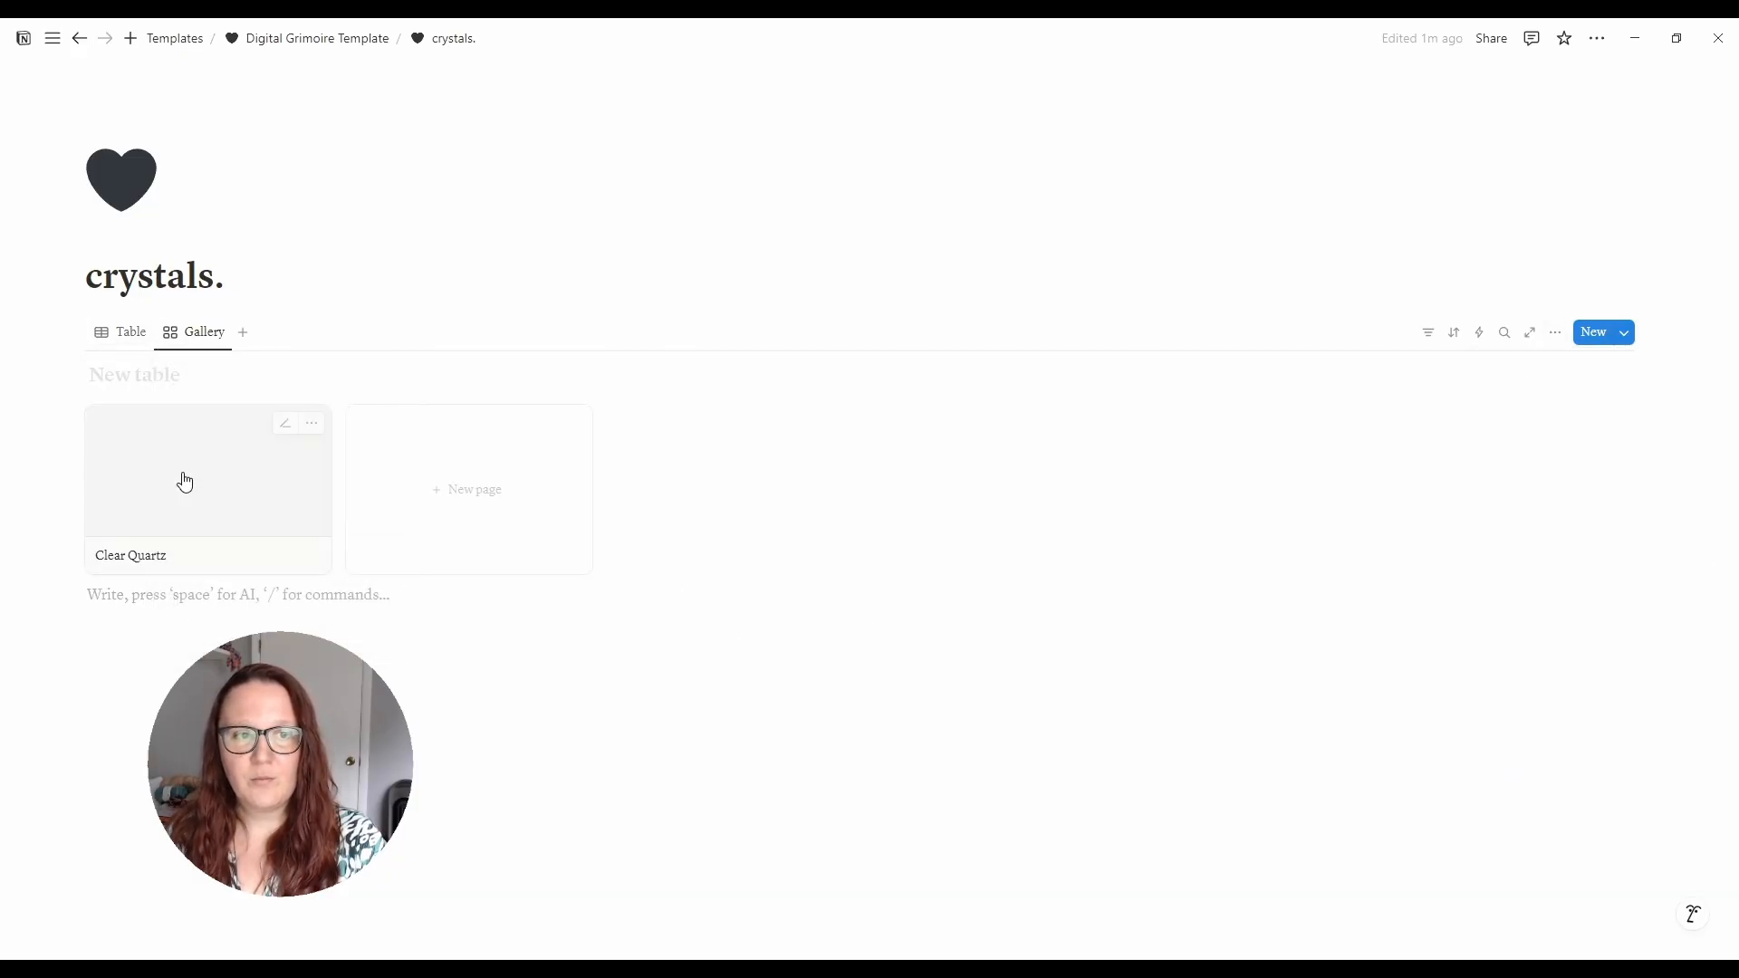
- Set the gallery view's card preview to Image and hide the database title
click(207, 342)
click(225, 394)
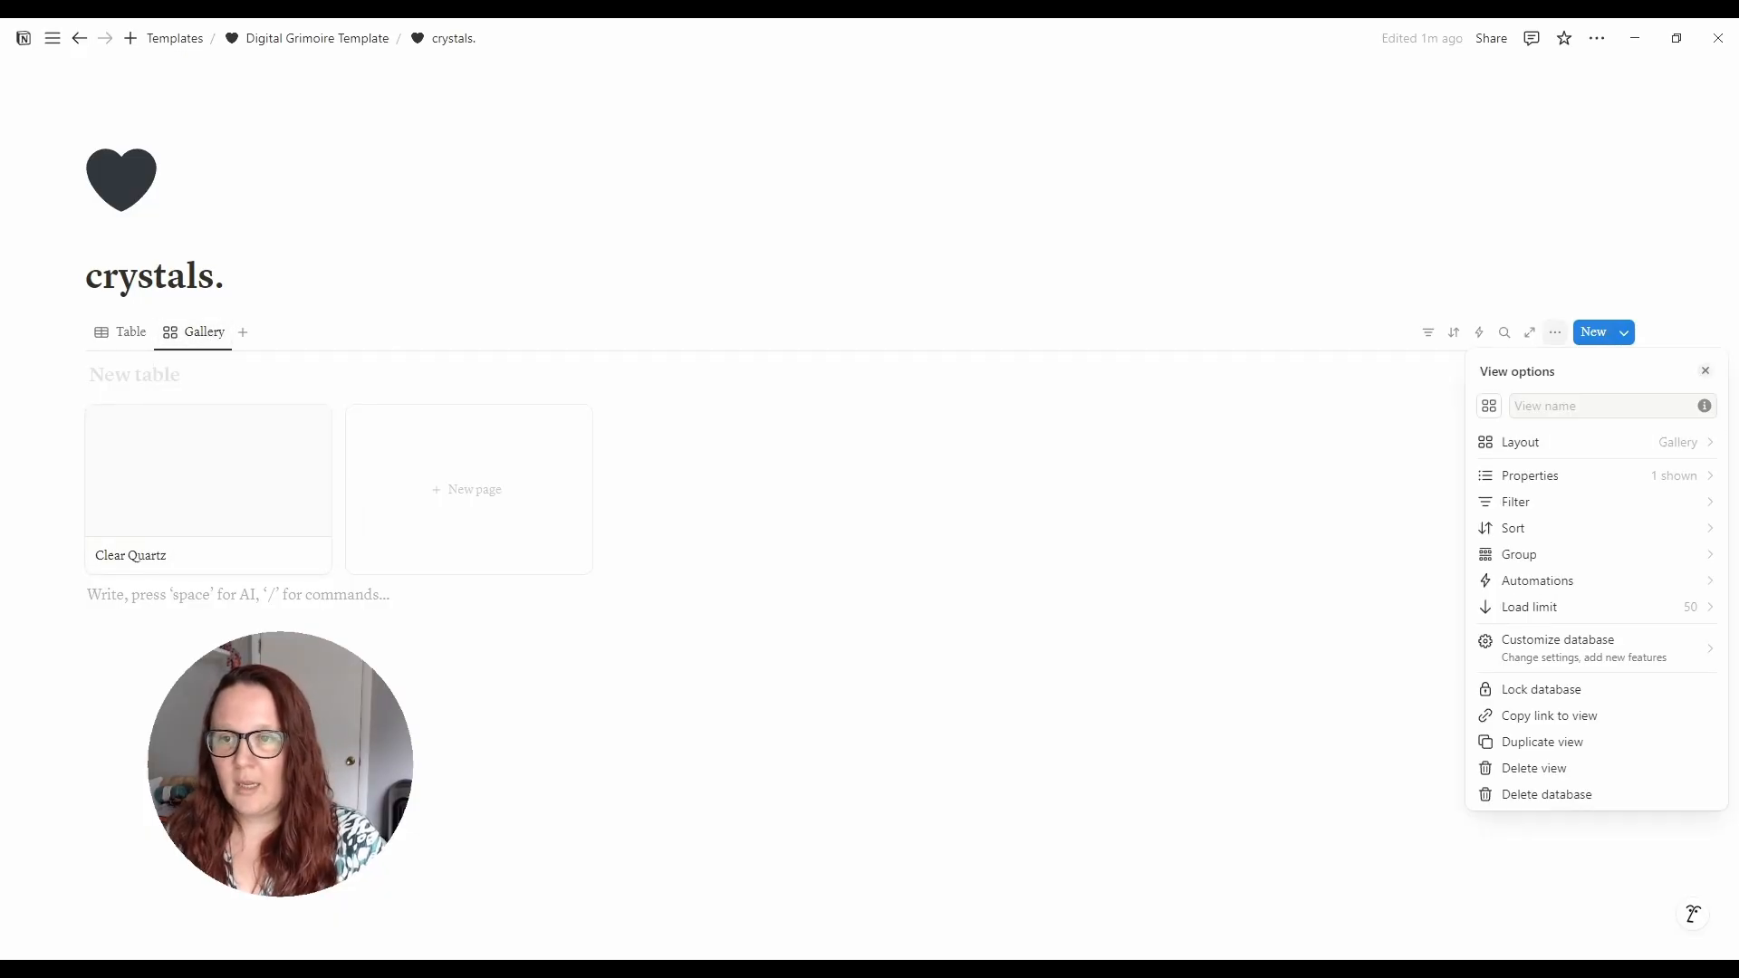
click(1556, 405)
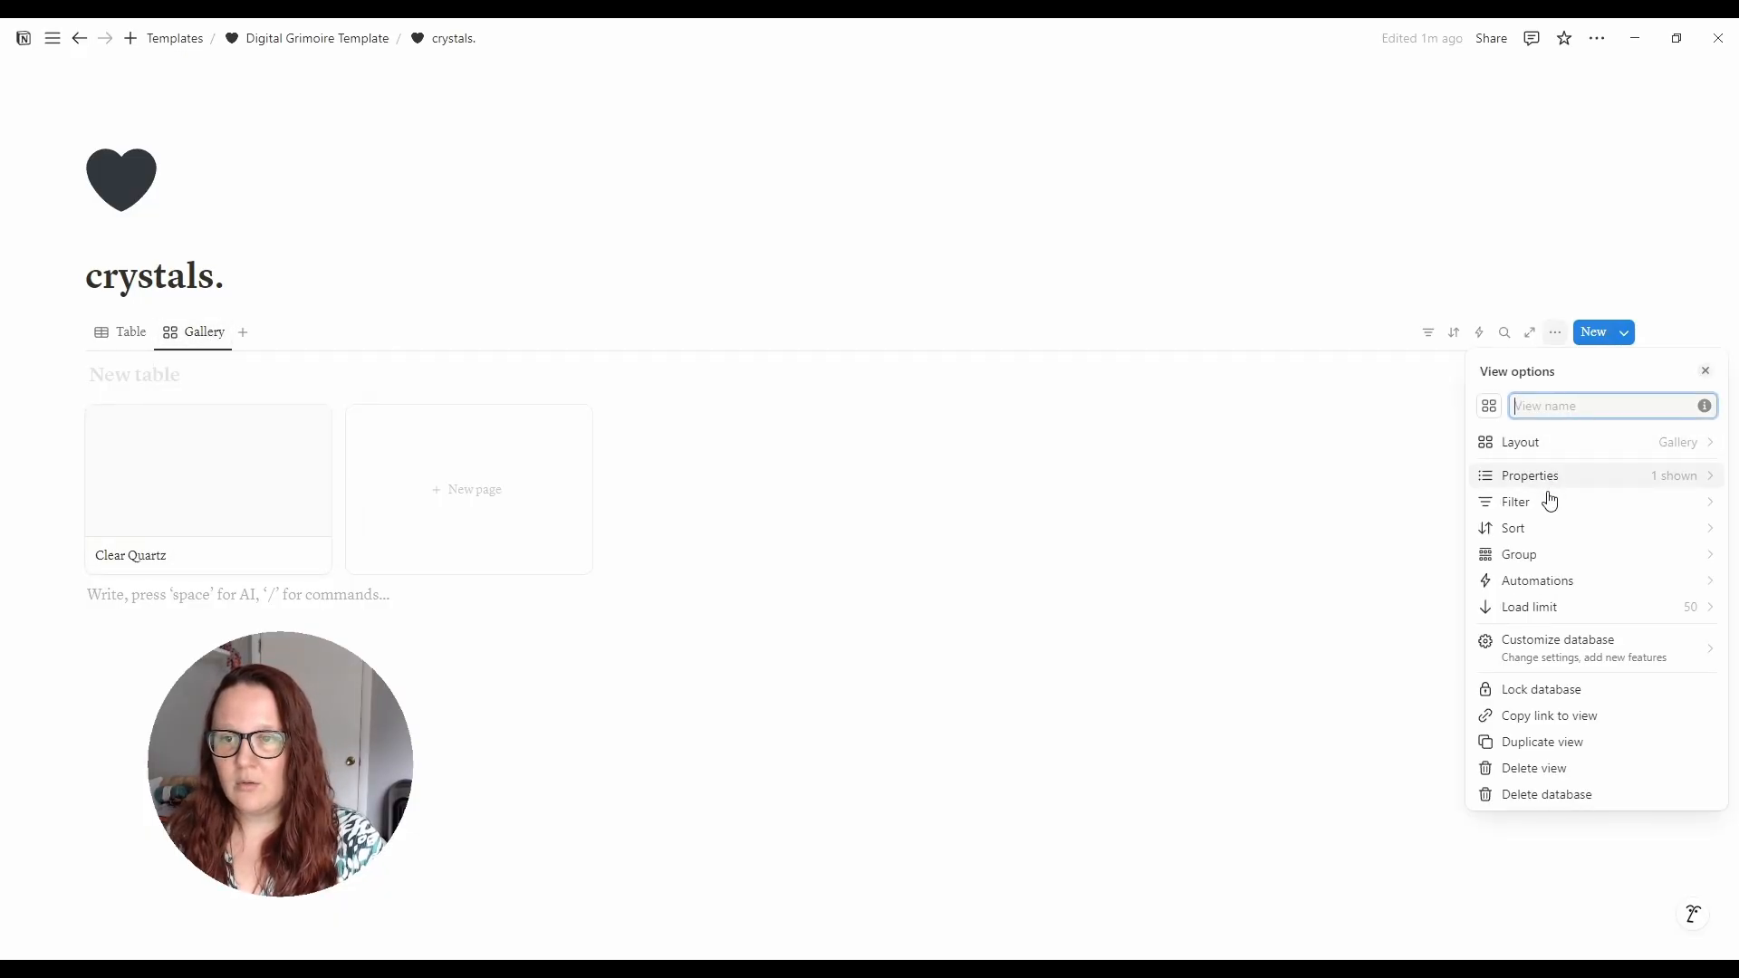
click(1506, 444)
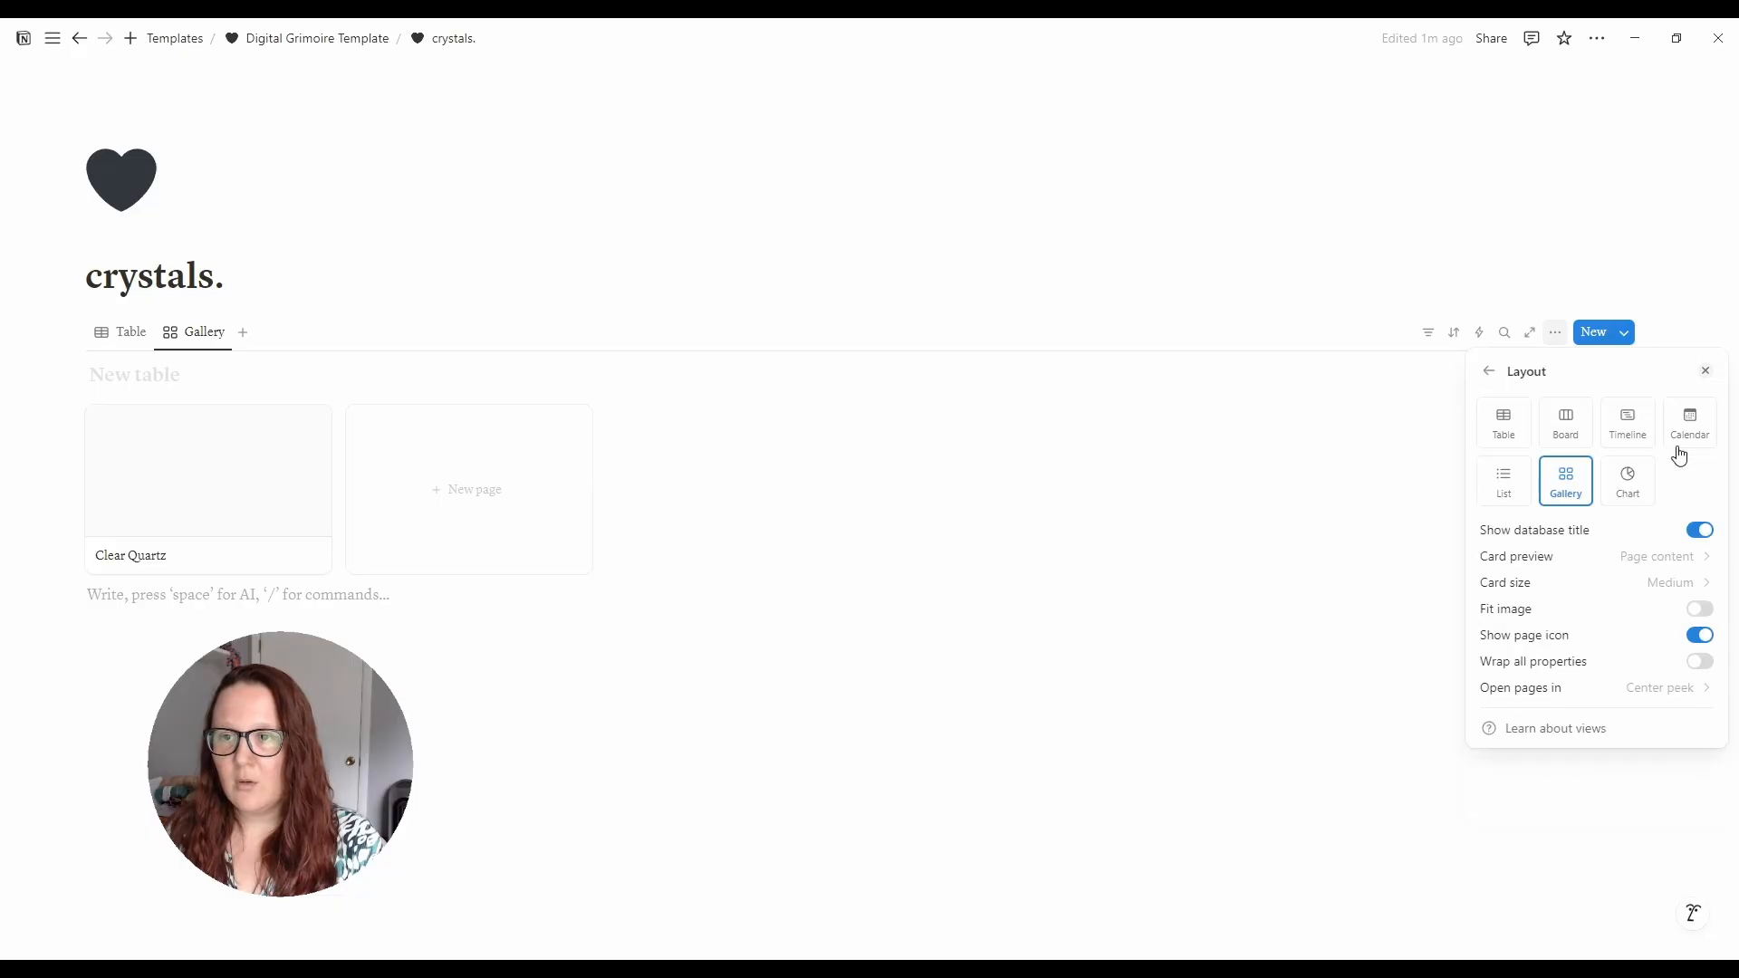
click(1661, 557)
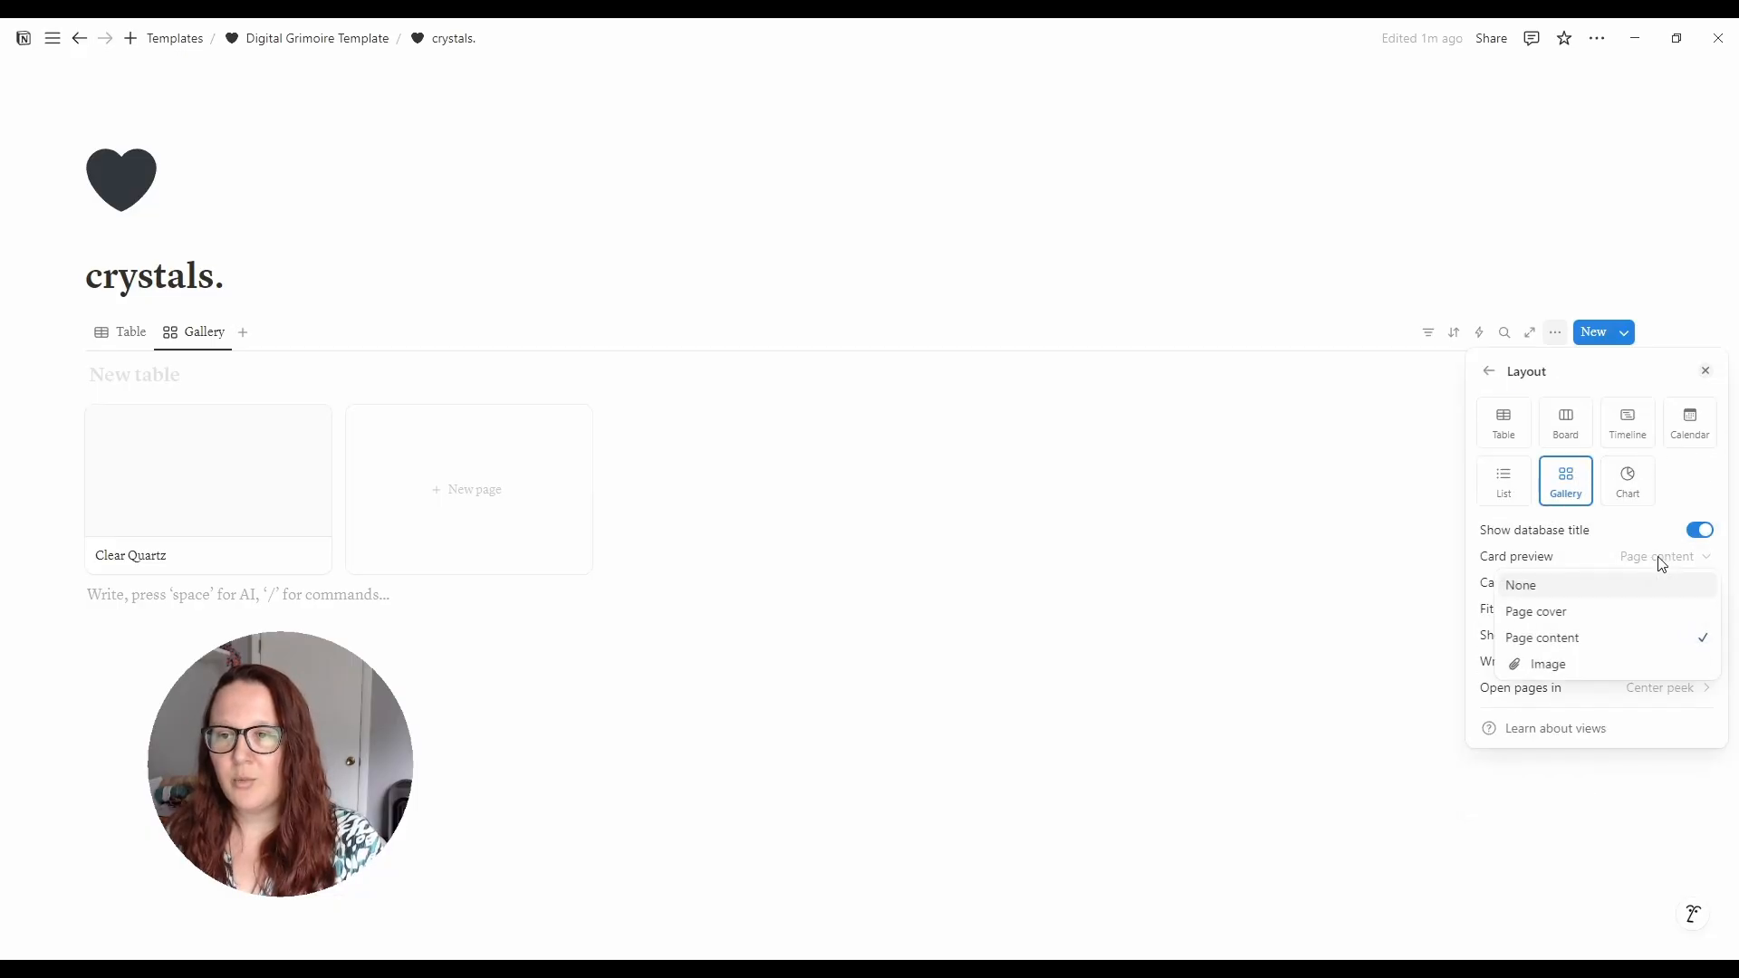
click(1550, 666)
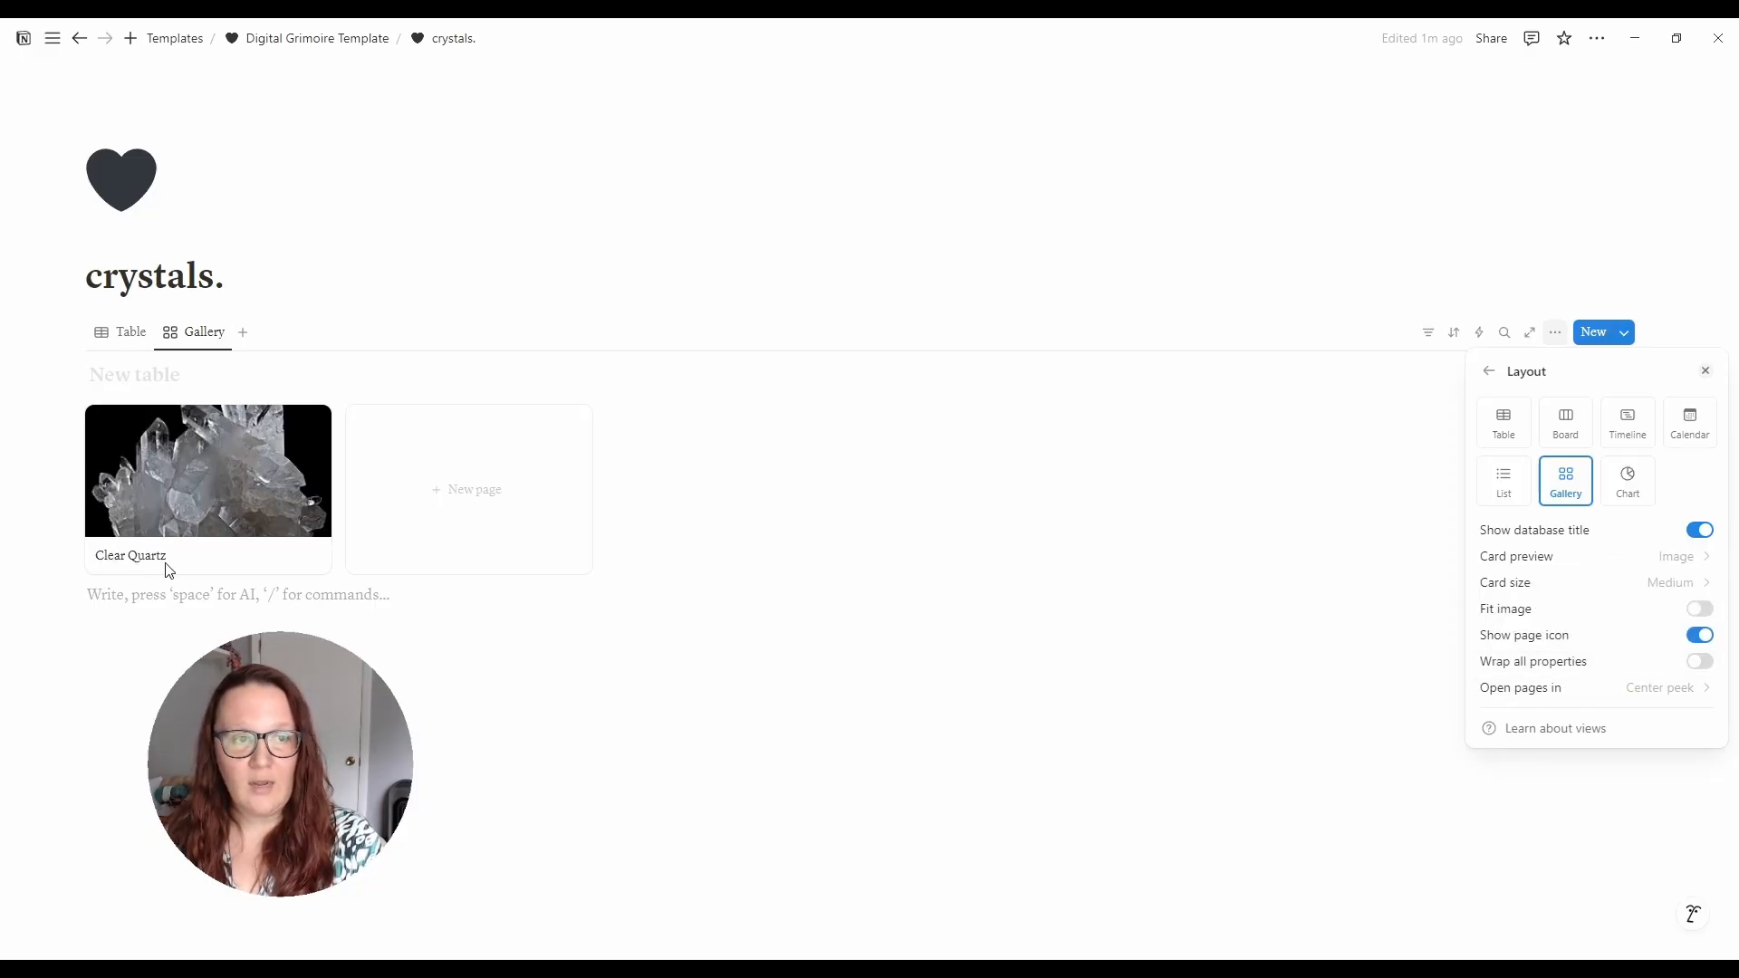
click(497, 706)
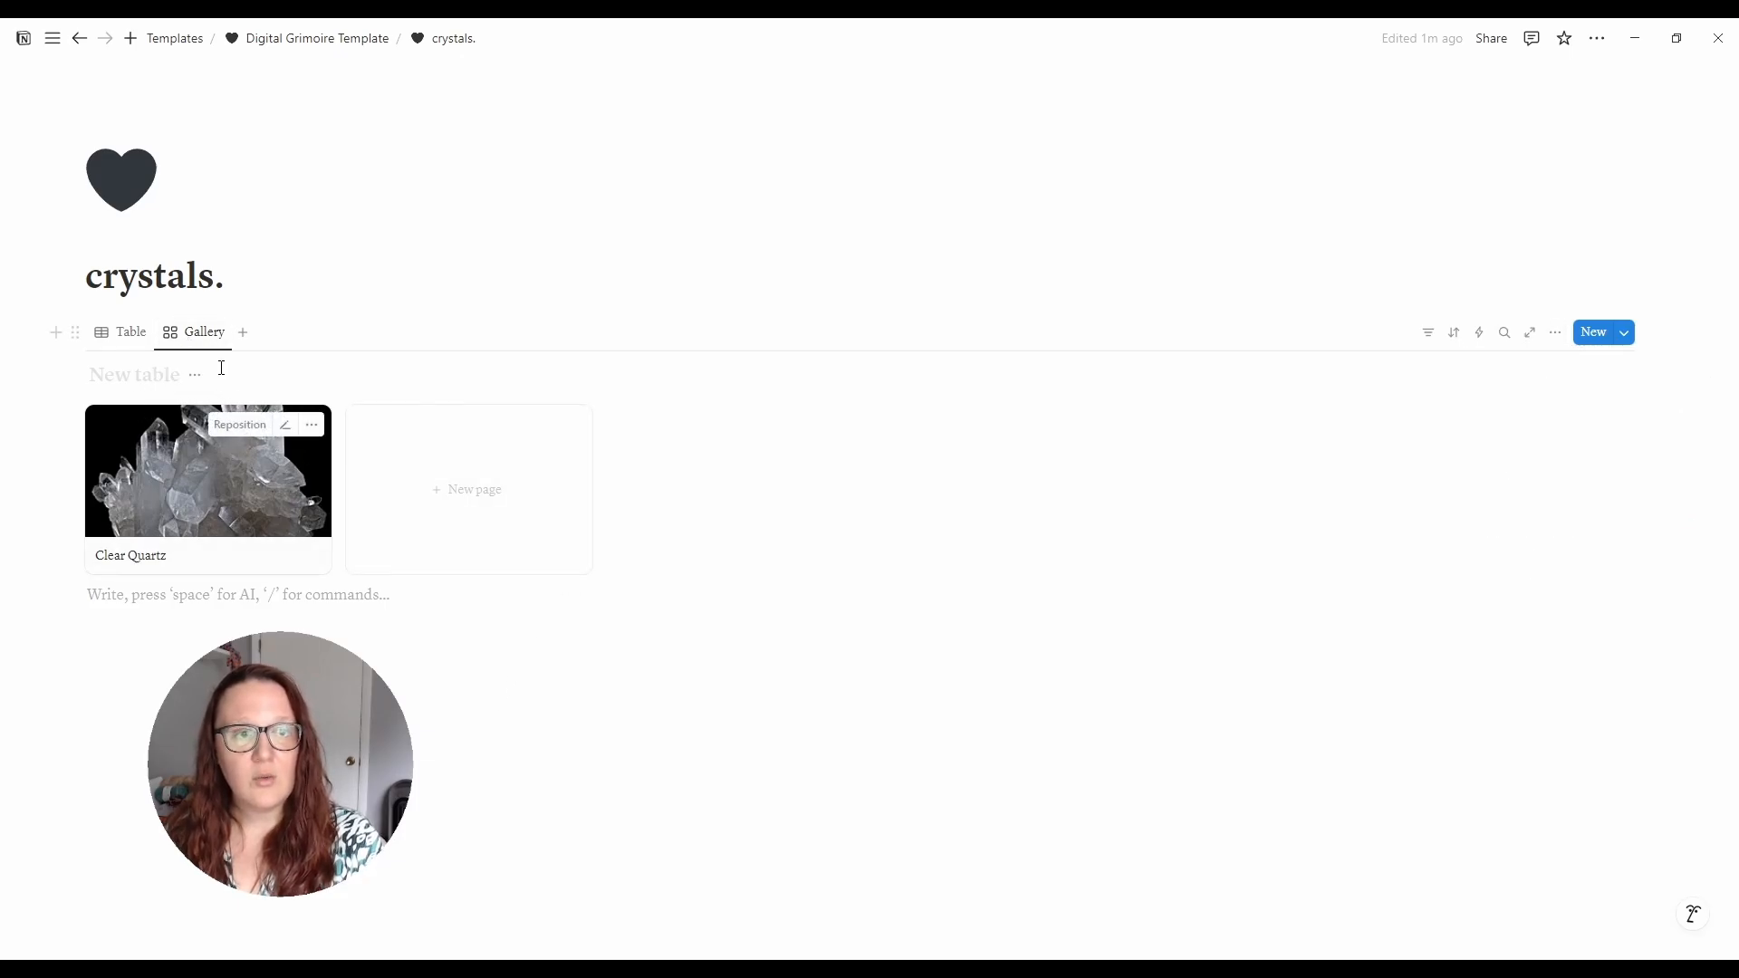
click(195, 375)
click(272, 465)
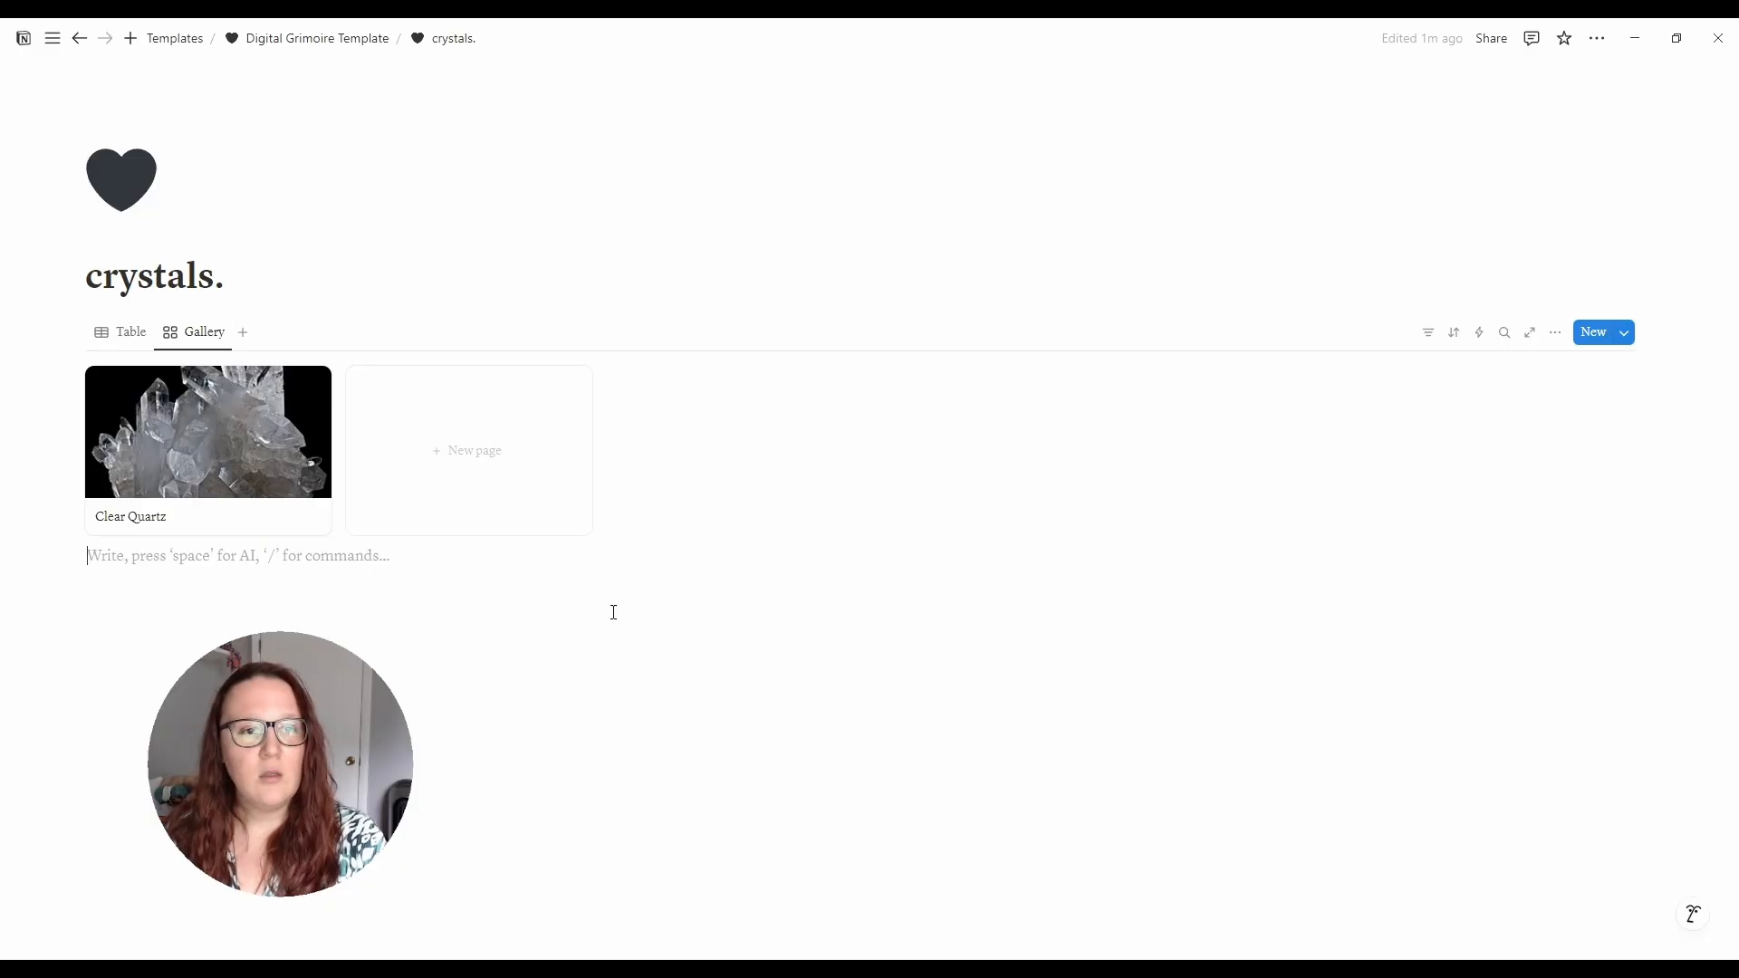
- Create a Red Jasper entry from the gallery and give it the Passion correspondence
click(472, 444)
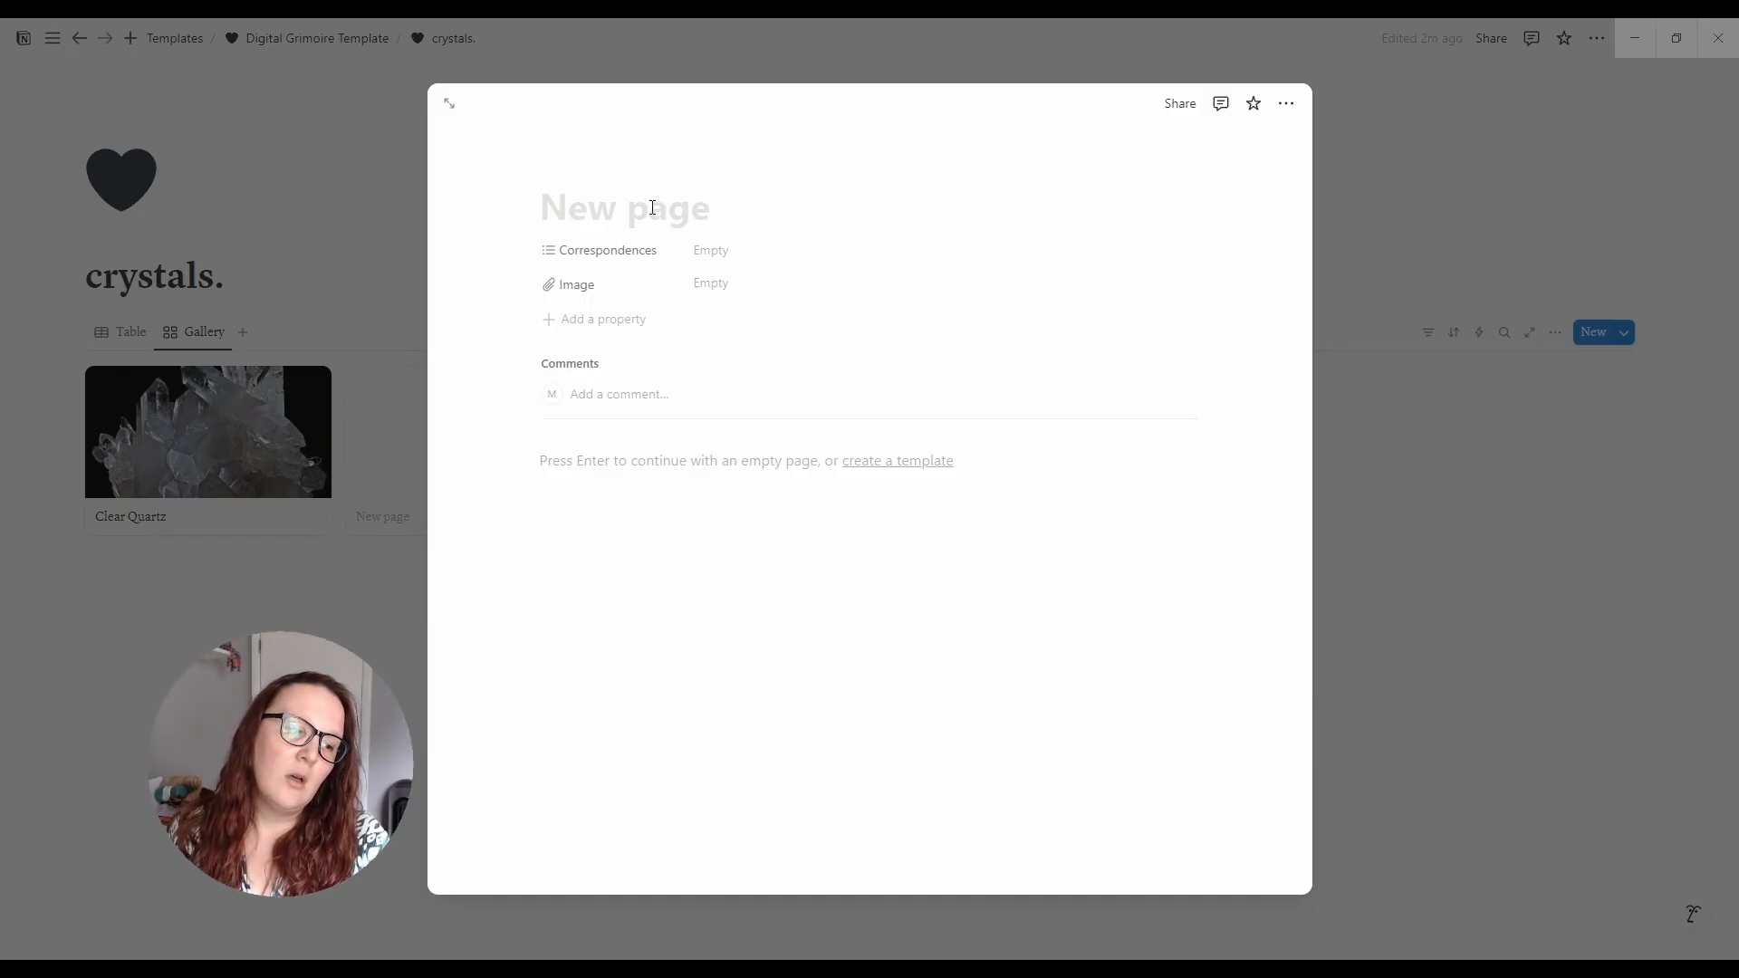
text(Se)
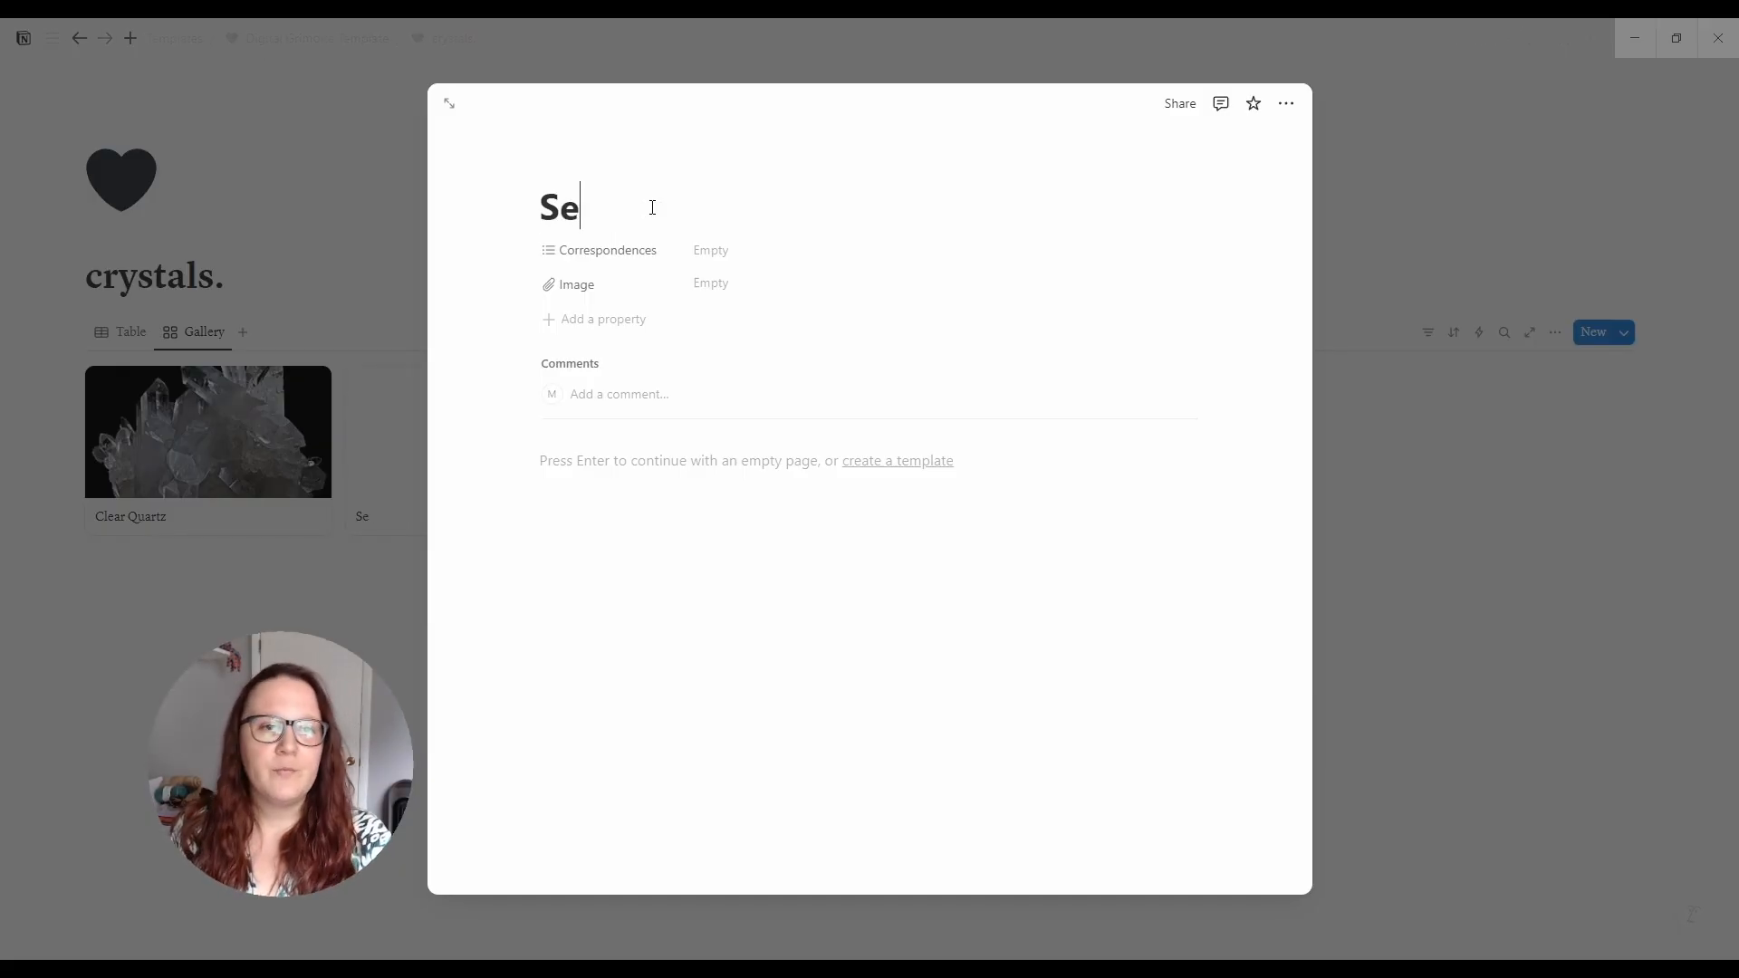
key(BackSpace)
key(BackSpace)
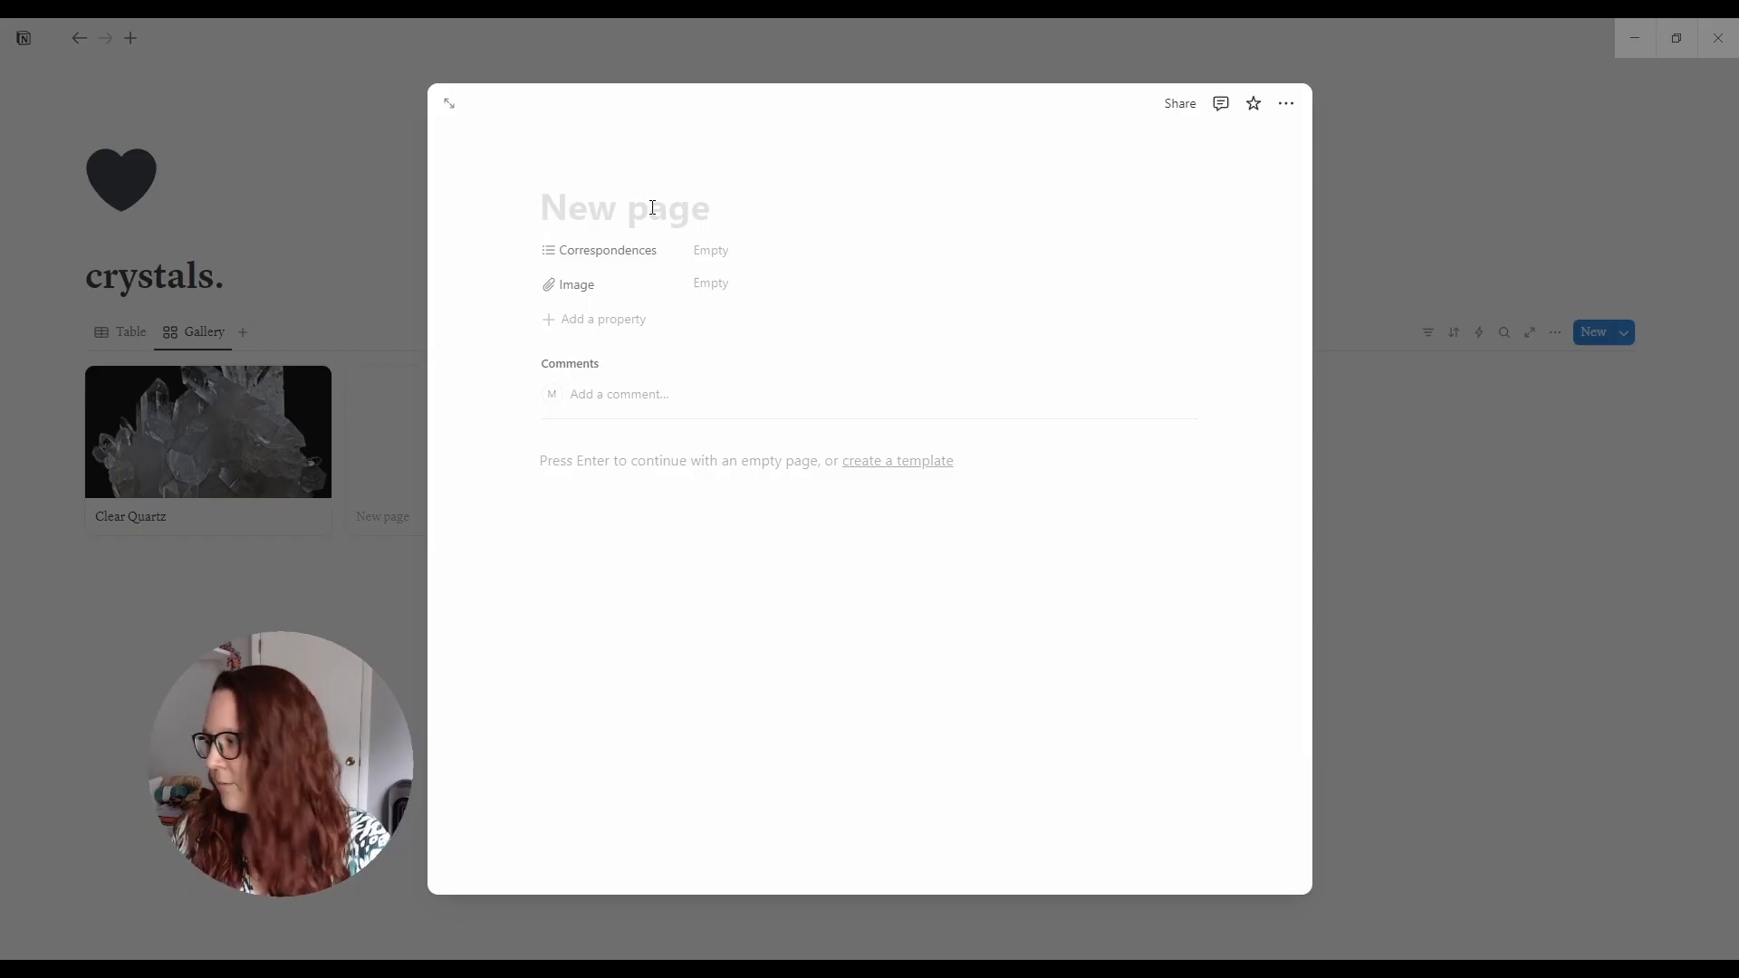
text(Red Jasper)
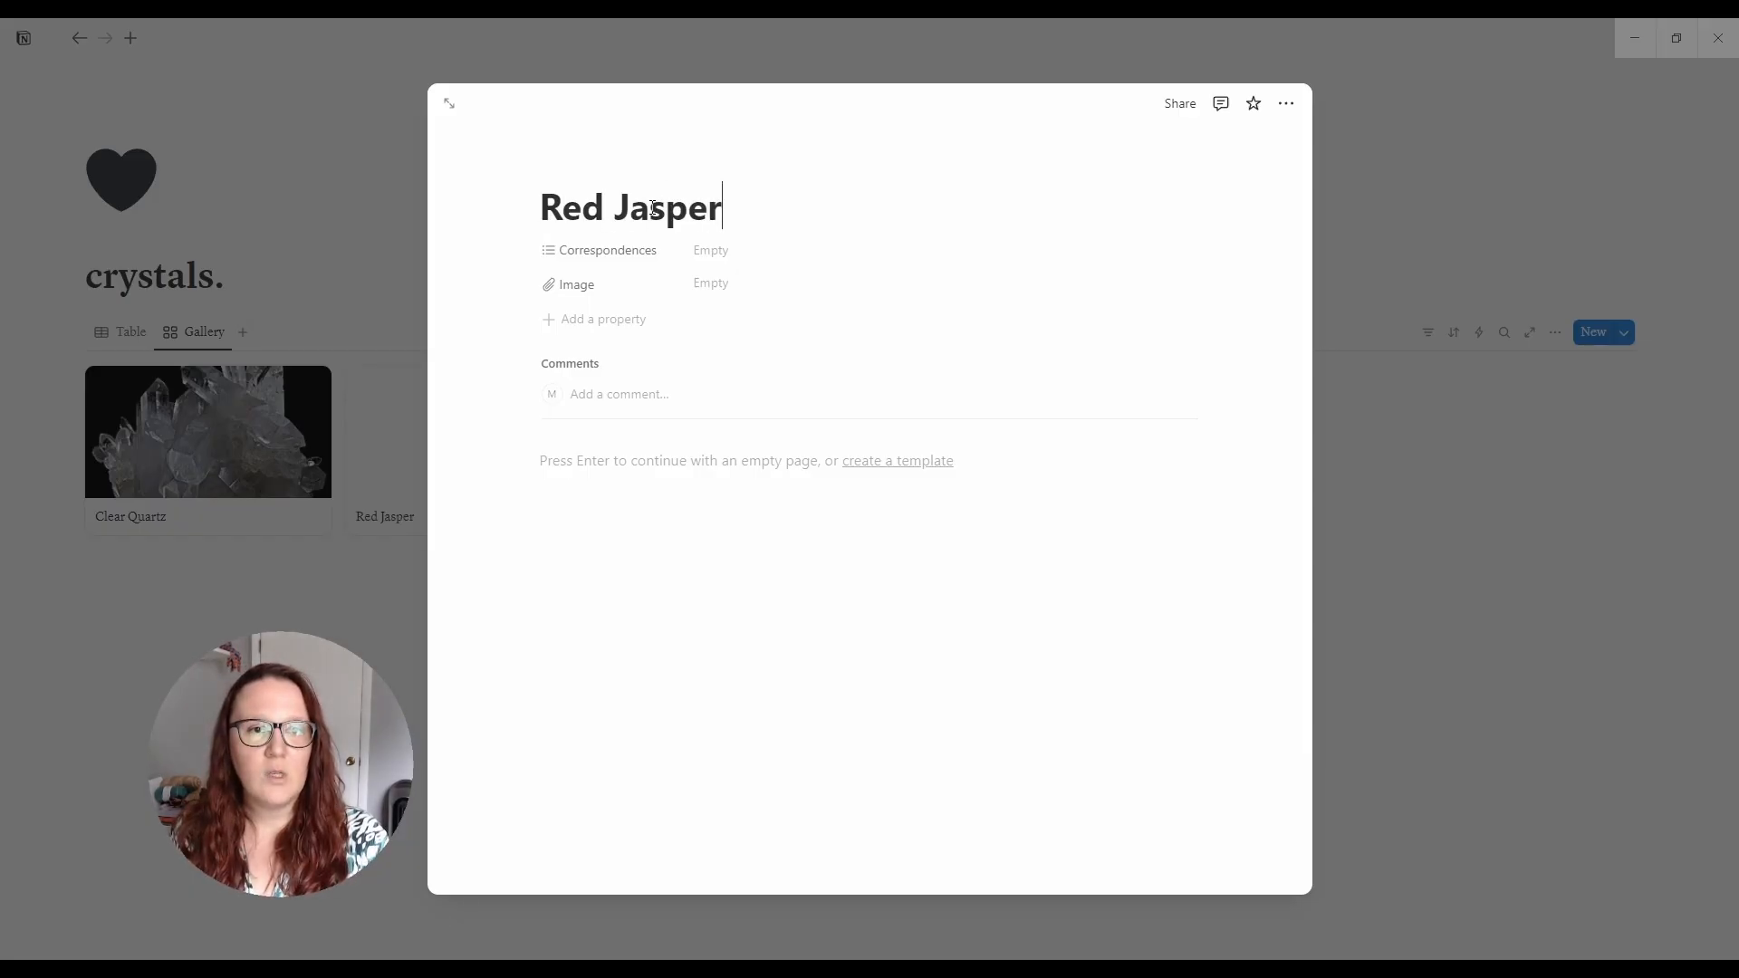
click(725, 255)
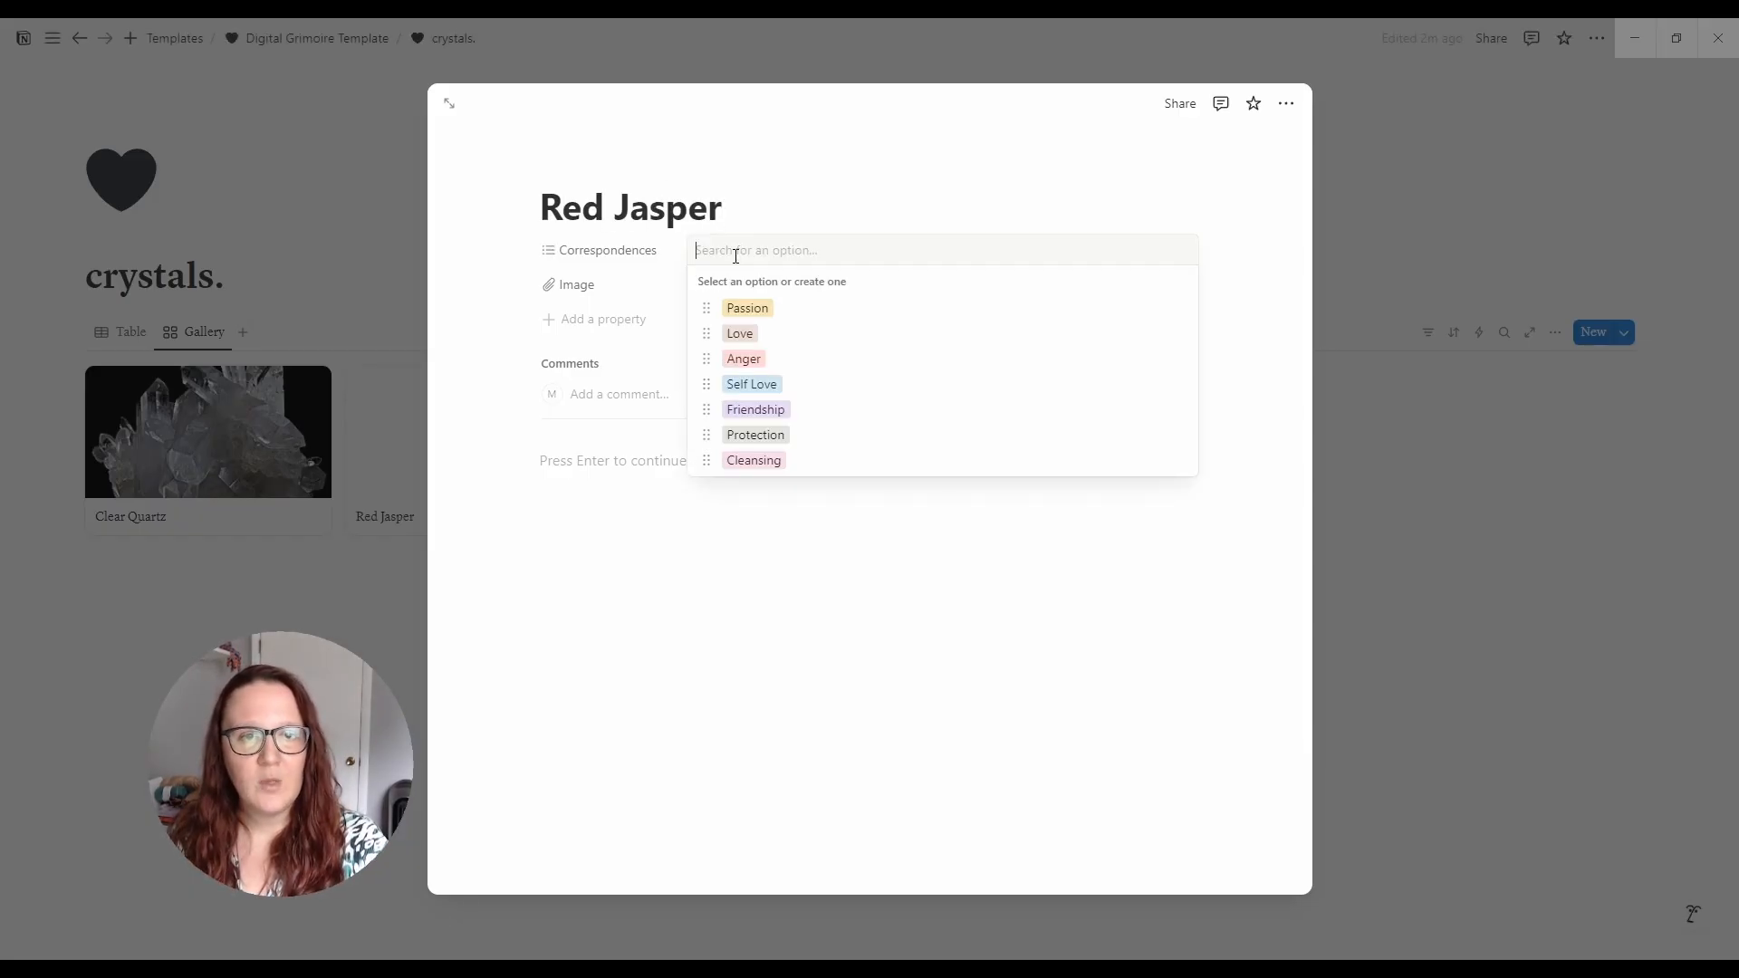
click(754, 311)
click(829, 626)
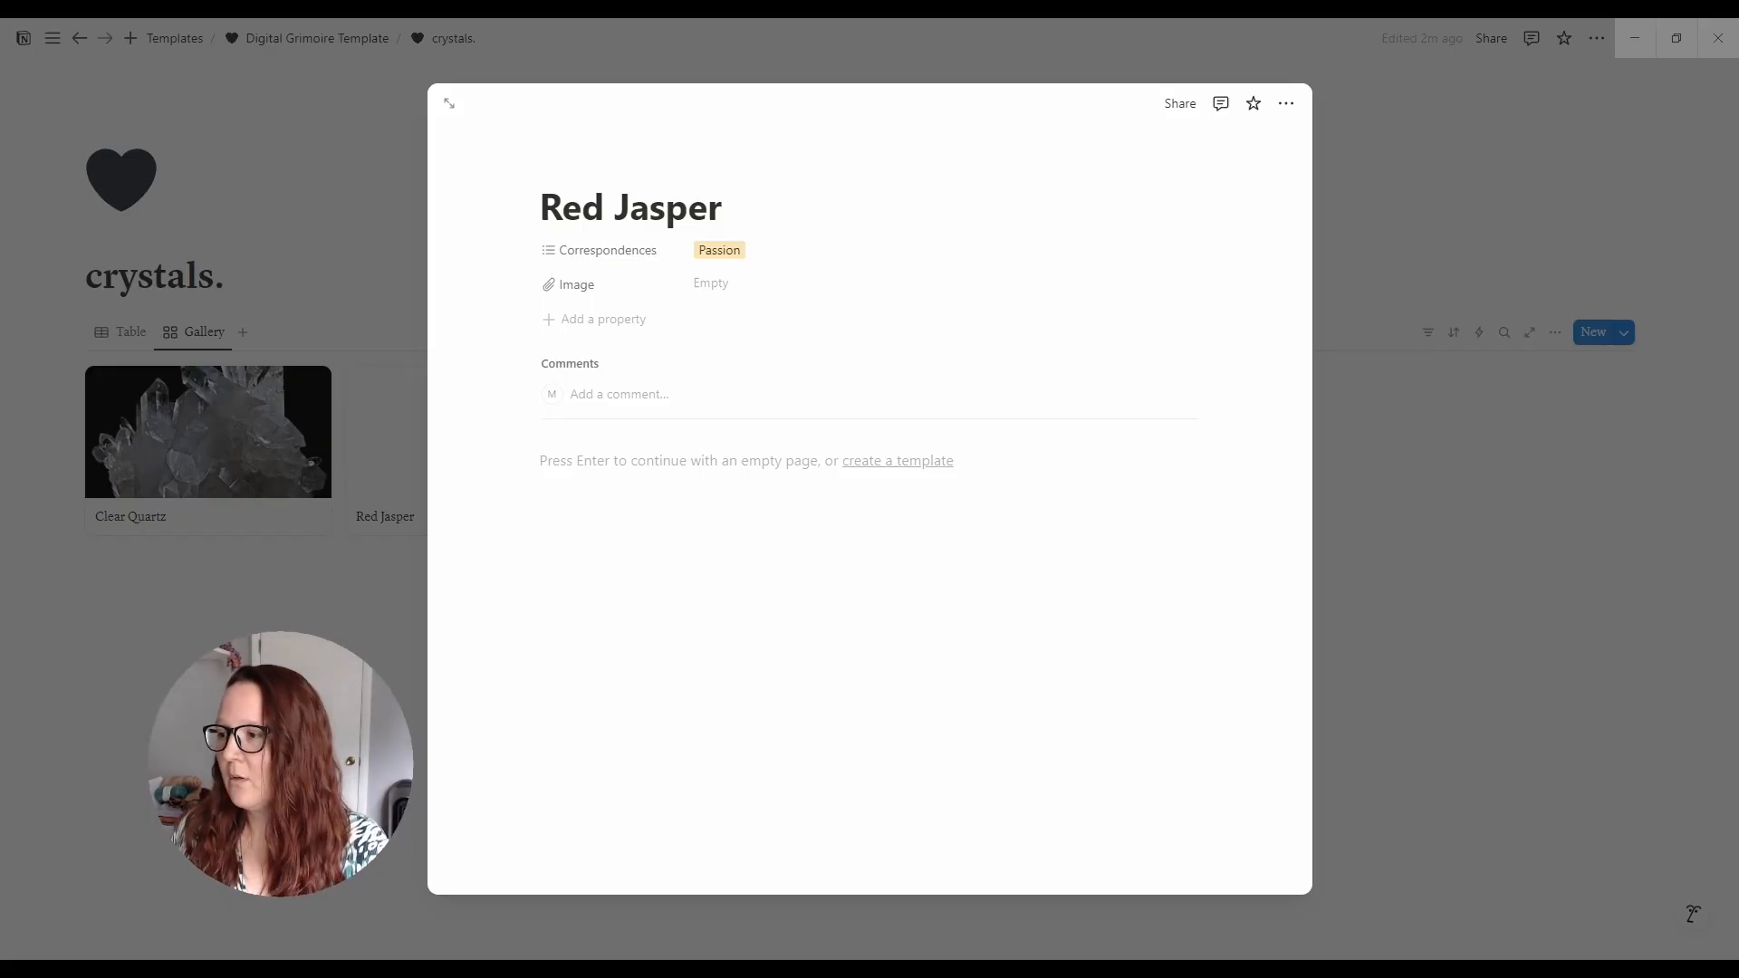
- Embed the copied red jasper picture link in the entry's Image property and close the entry
click(711, 284)
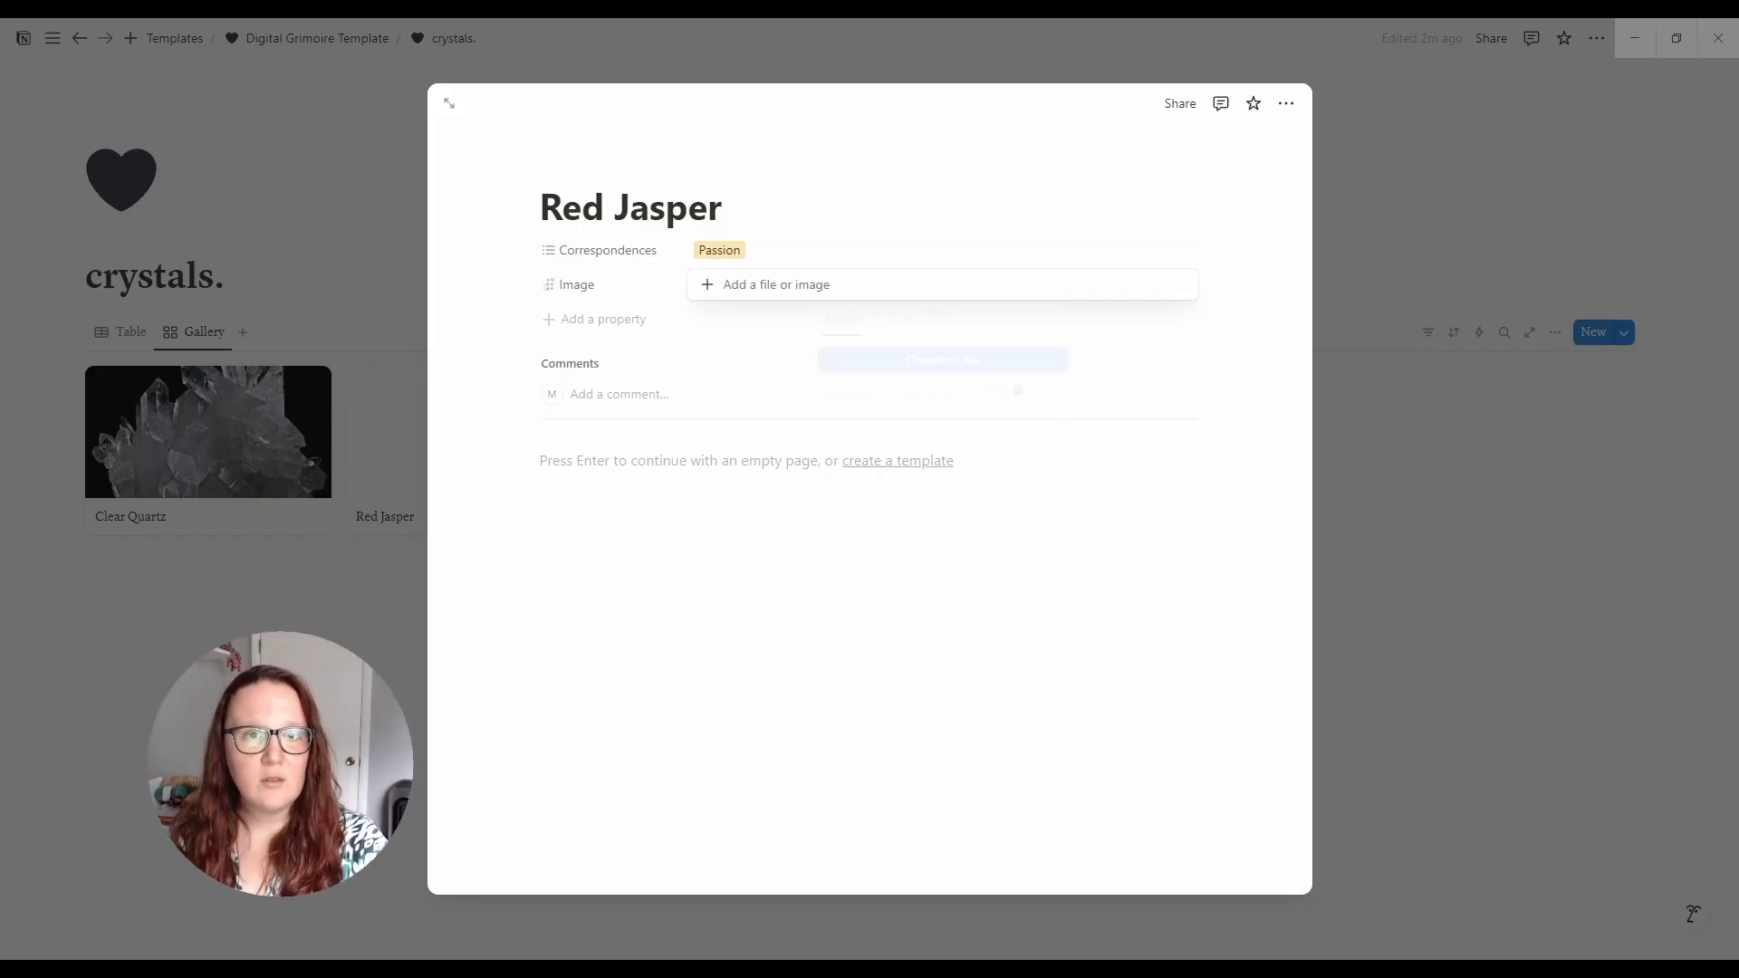
click(907, 318)
key(ctrl+v)
click(933, 400)
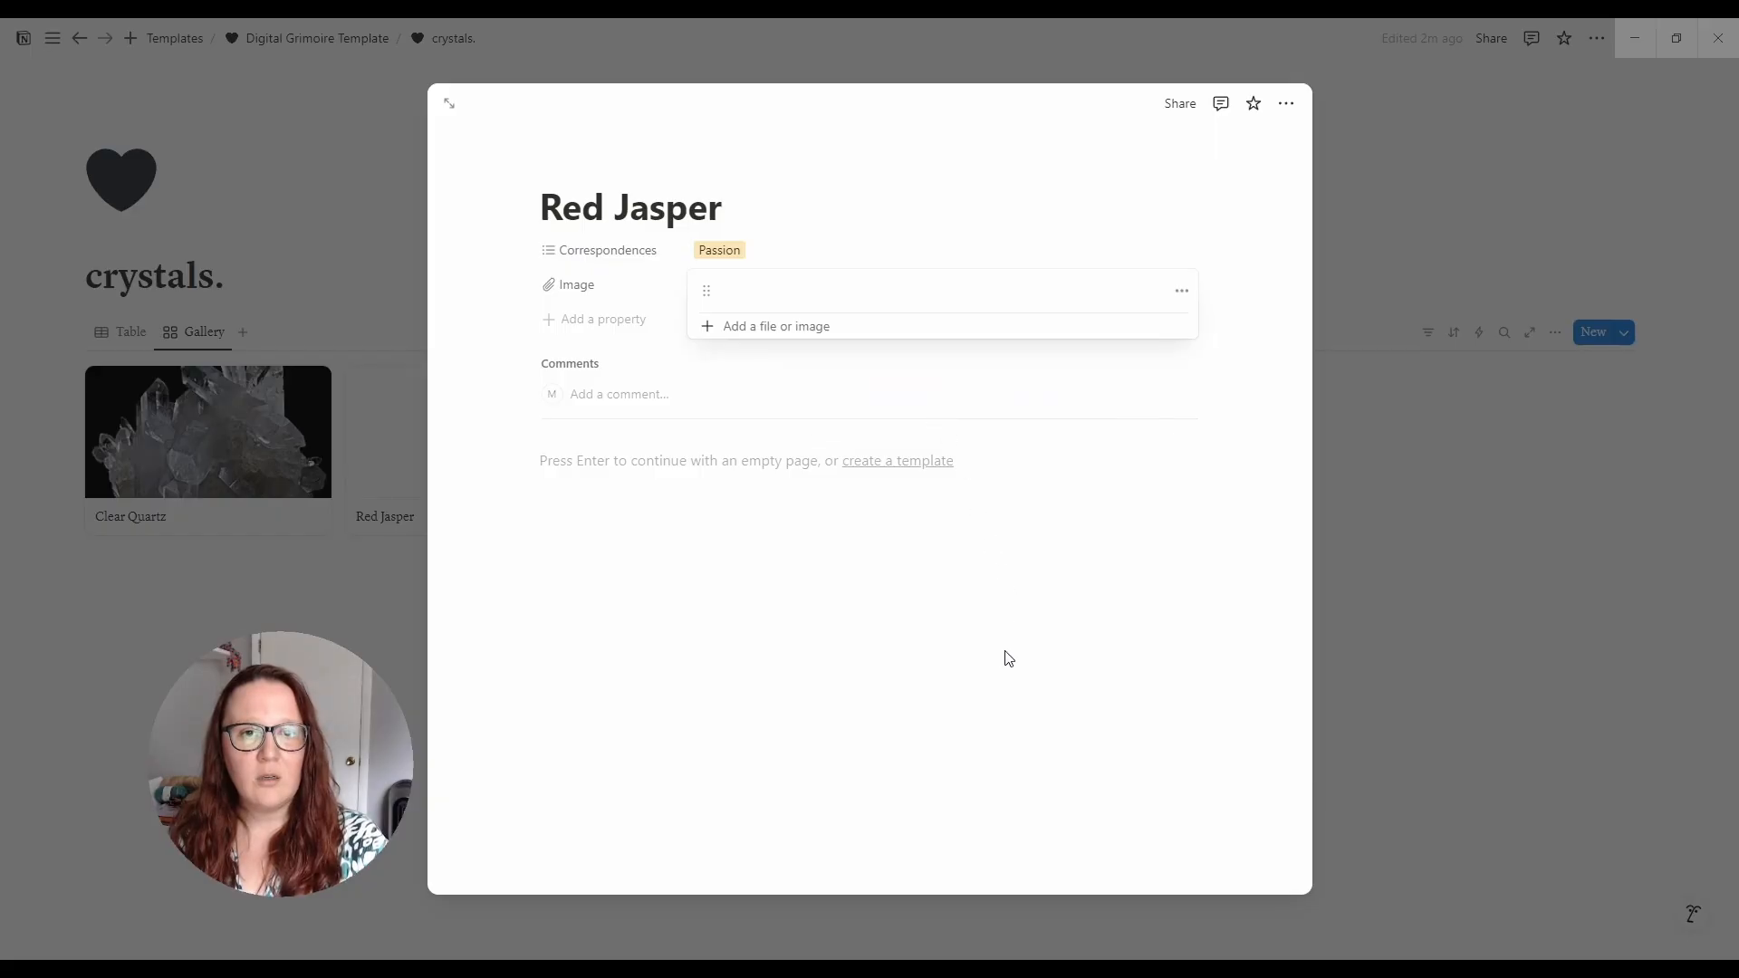
click(1006, 651)
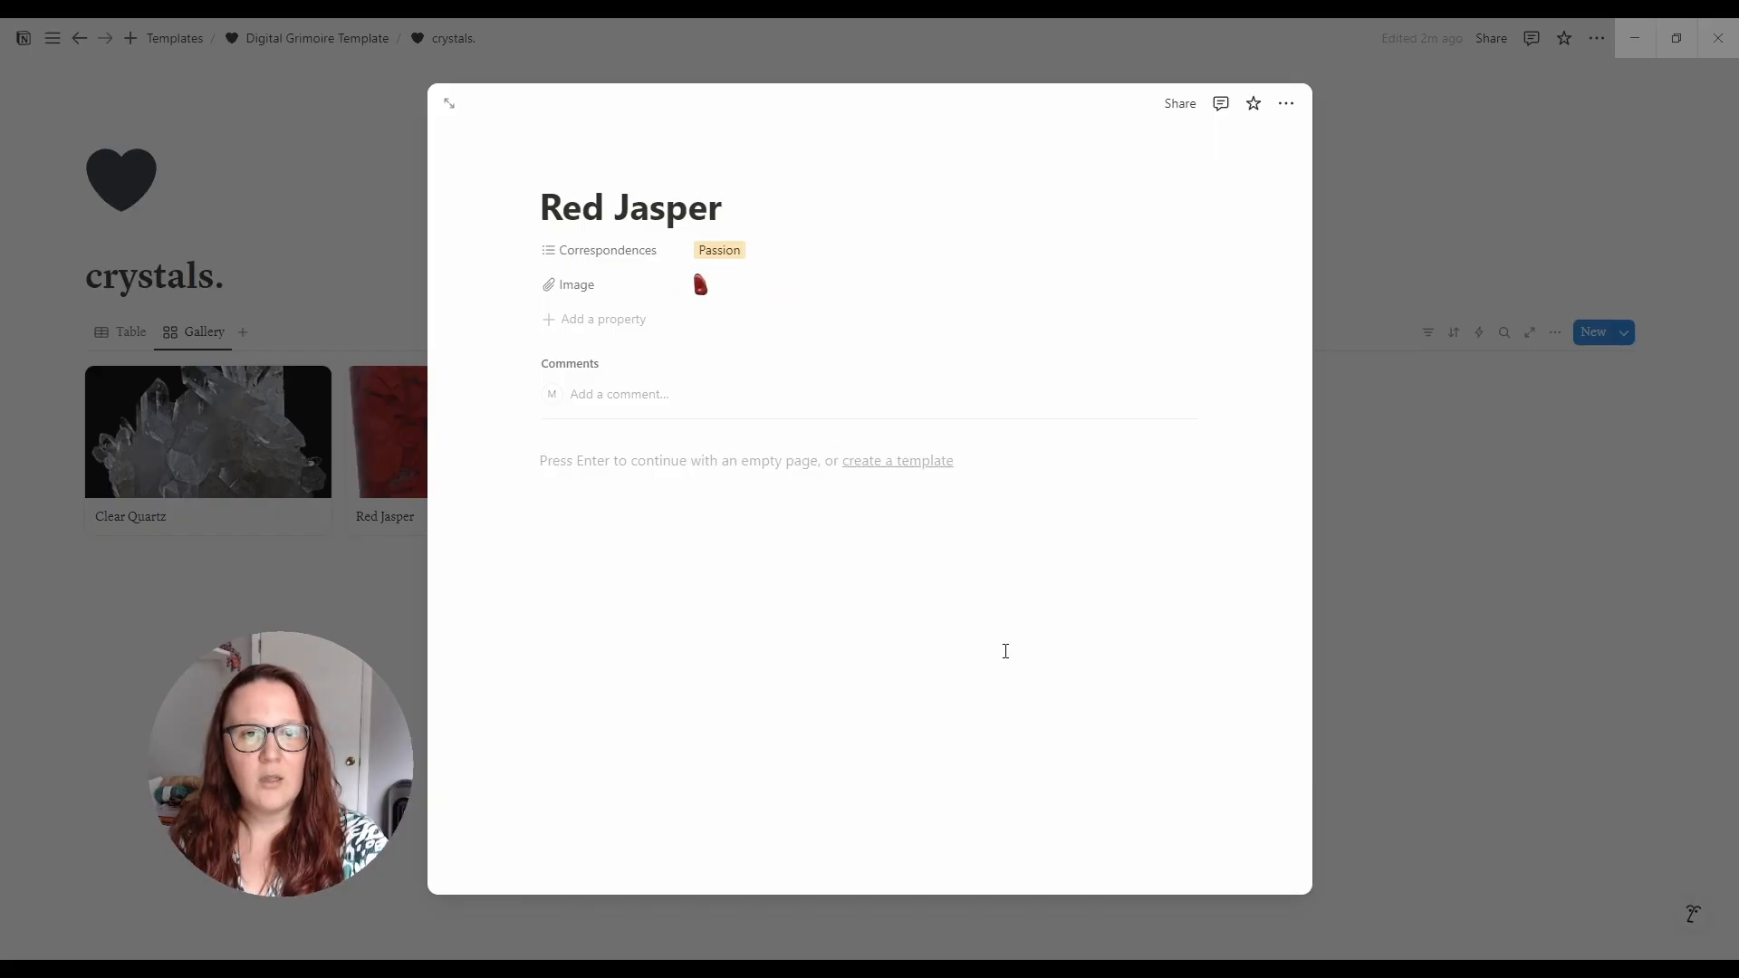
click(1418, 621)
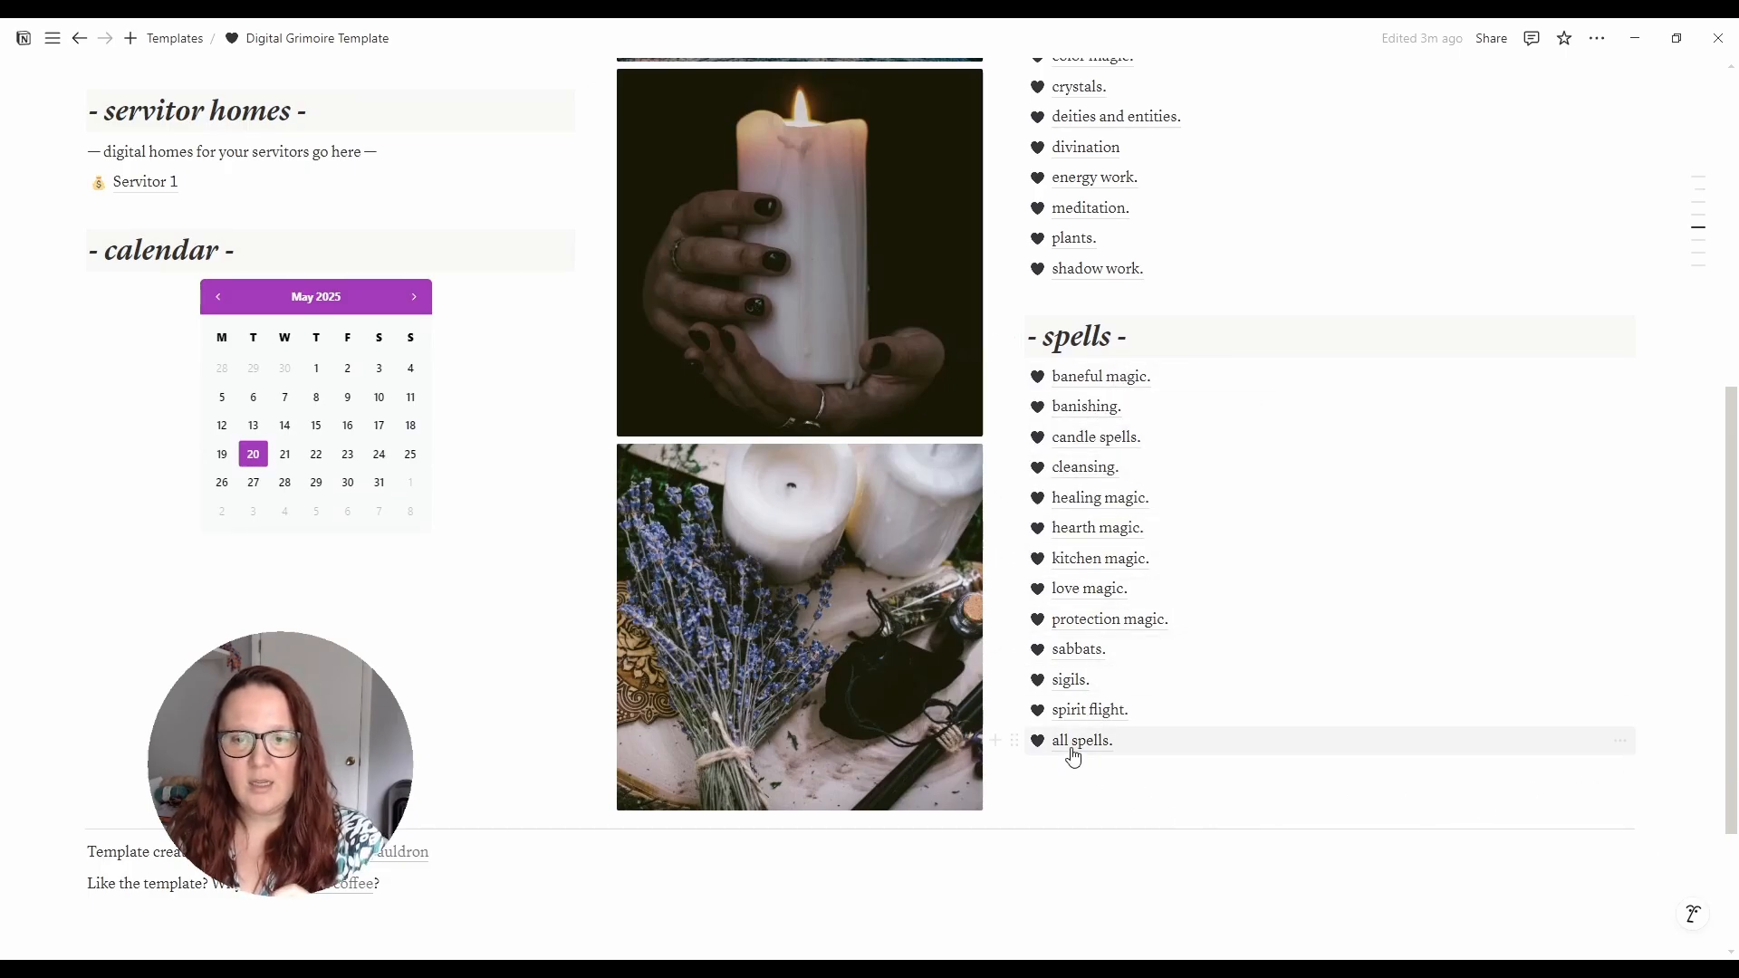
- Open the all spells page from the spells list on the Digital Grimoire Template page
mouse_move(1084, 745)
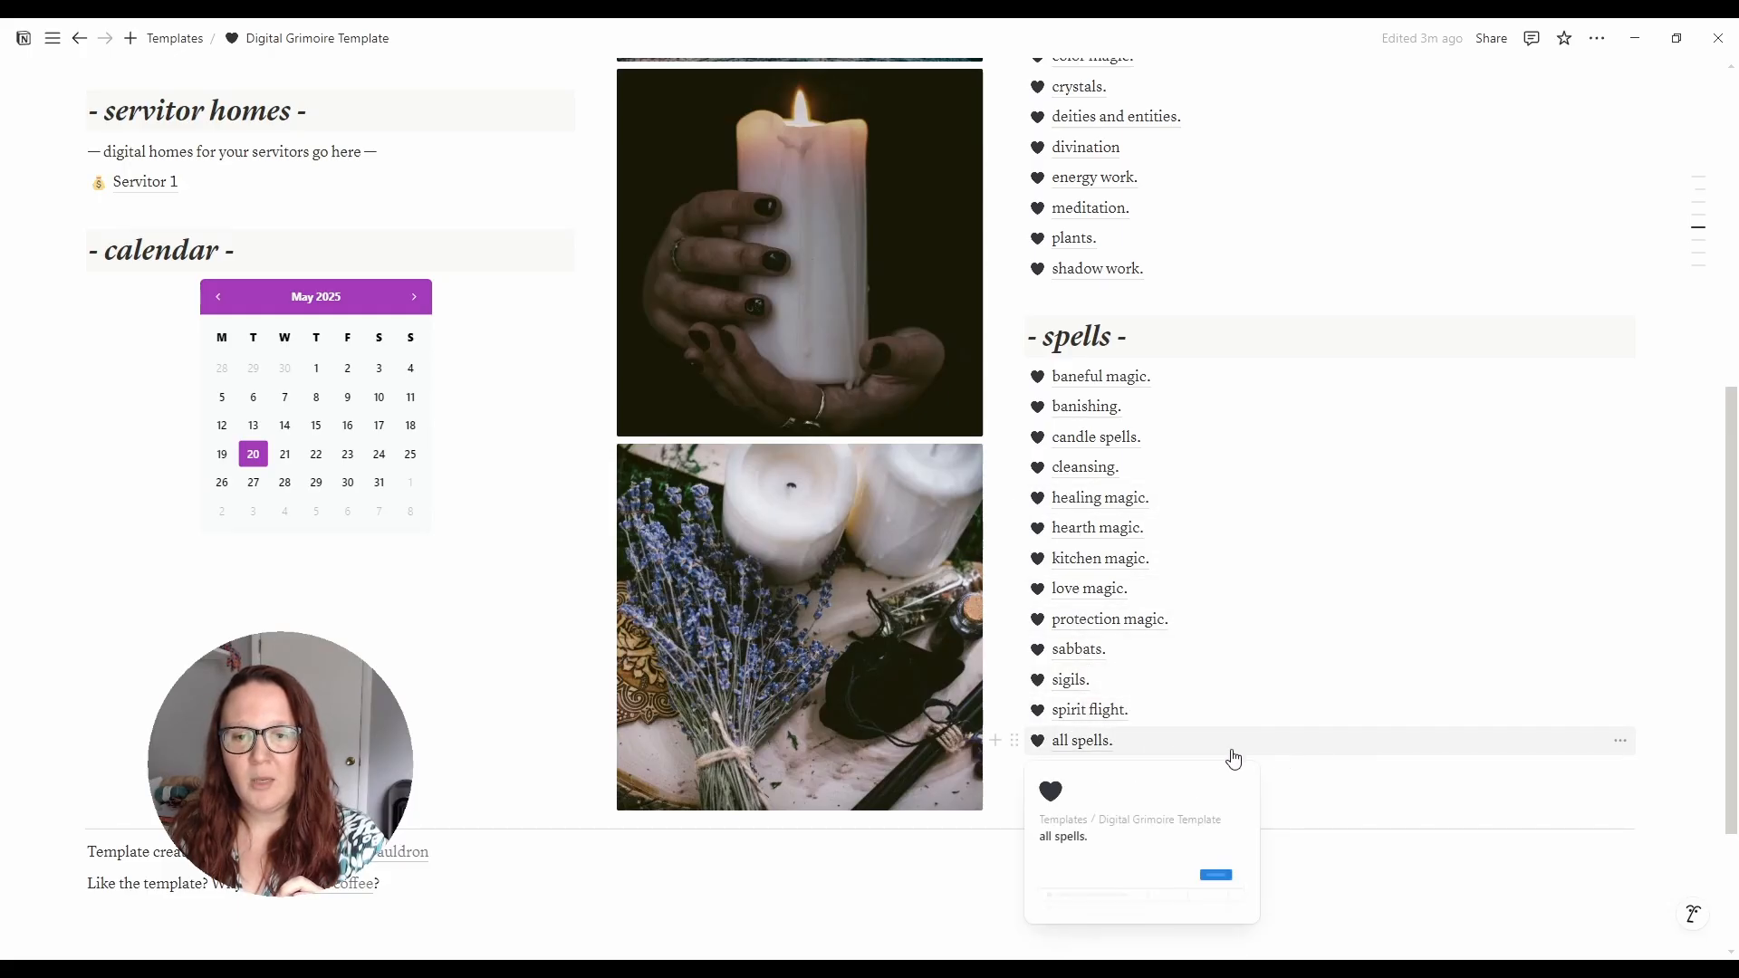
click(1084, 741)
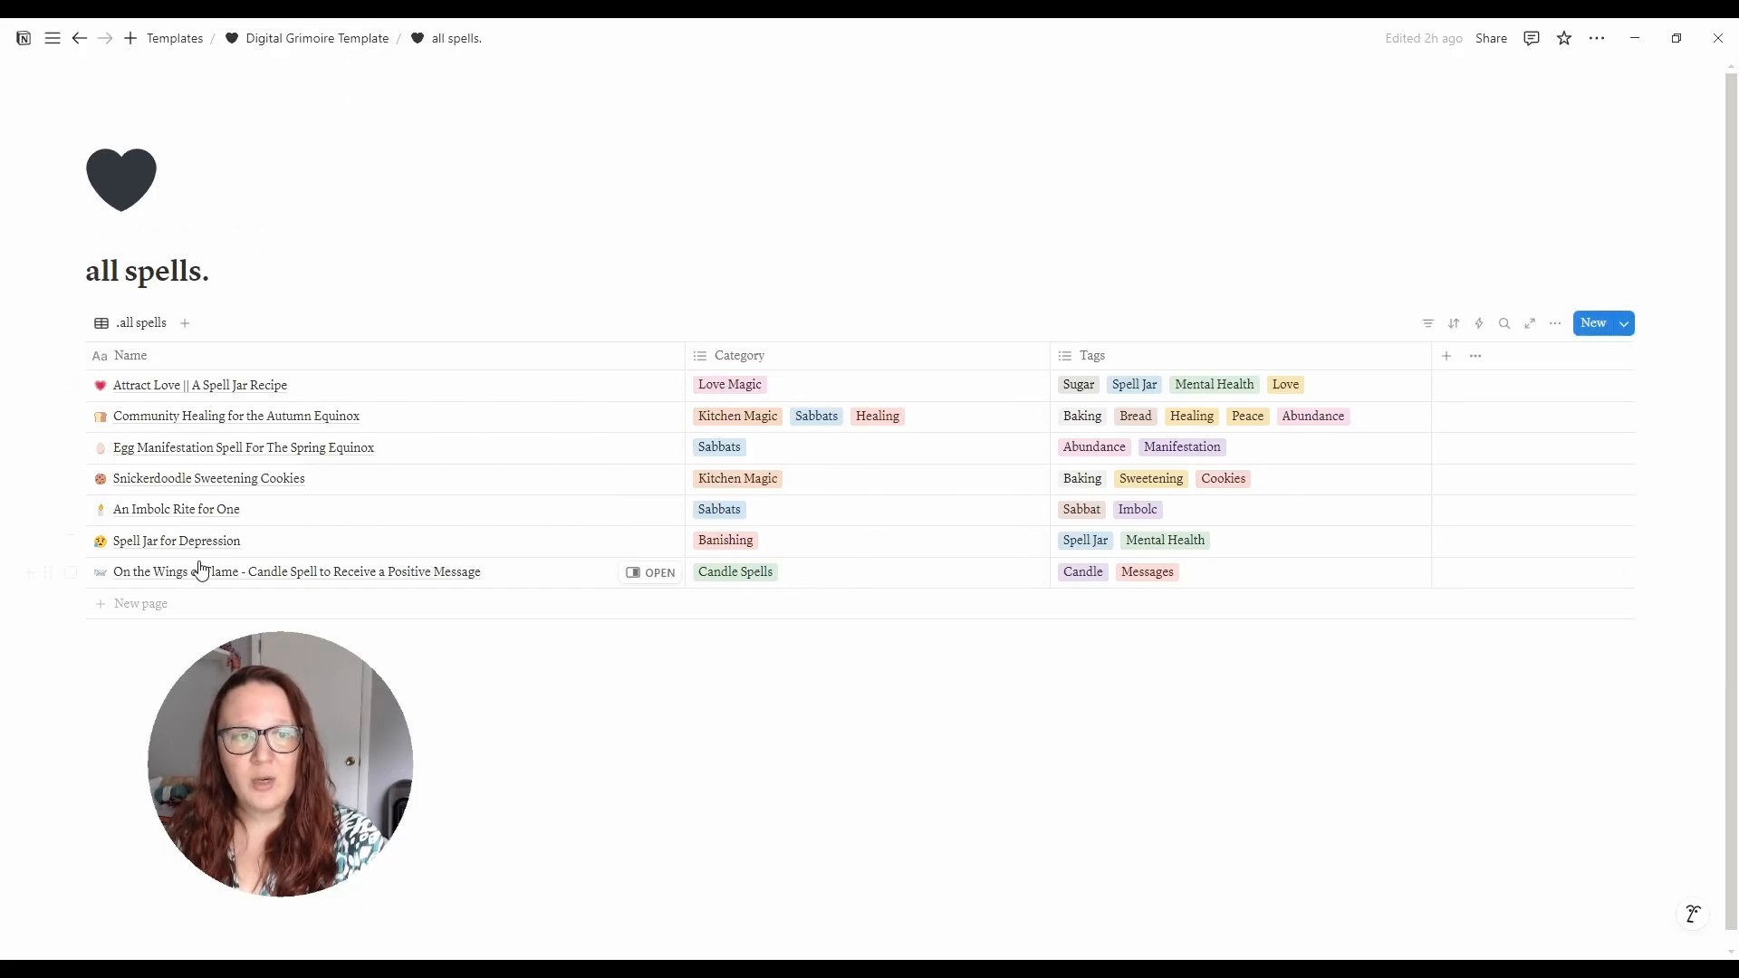
- Return to the Digital Grimoire Template page and open the kitchen magic page from its spells list
click(319, 40)
scroll(1385, 621, down, 6)
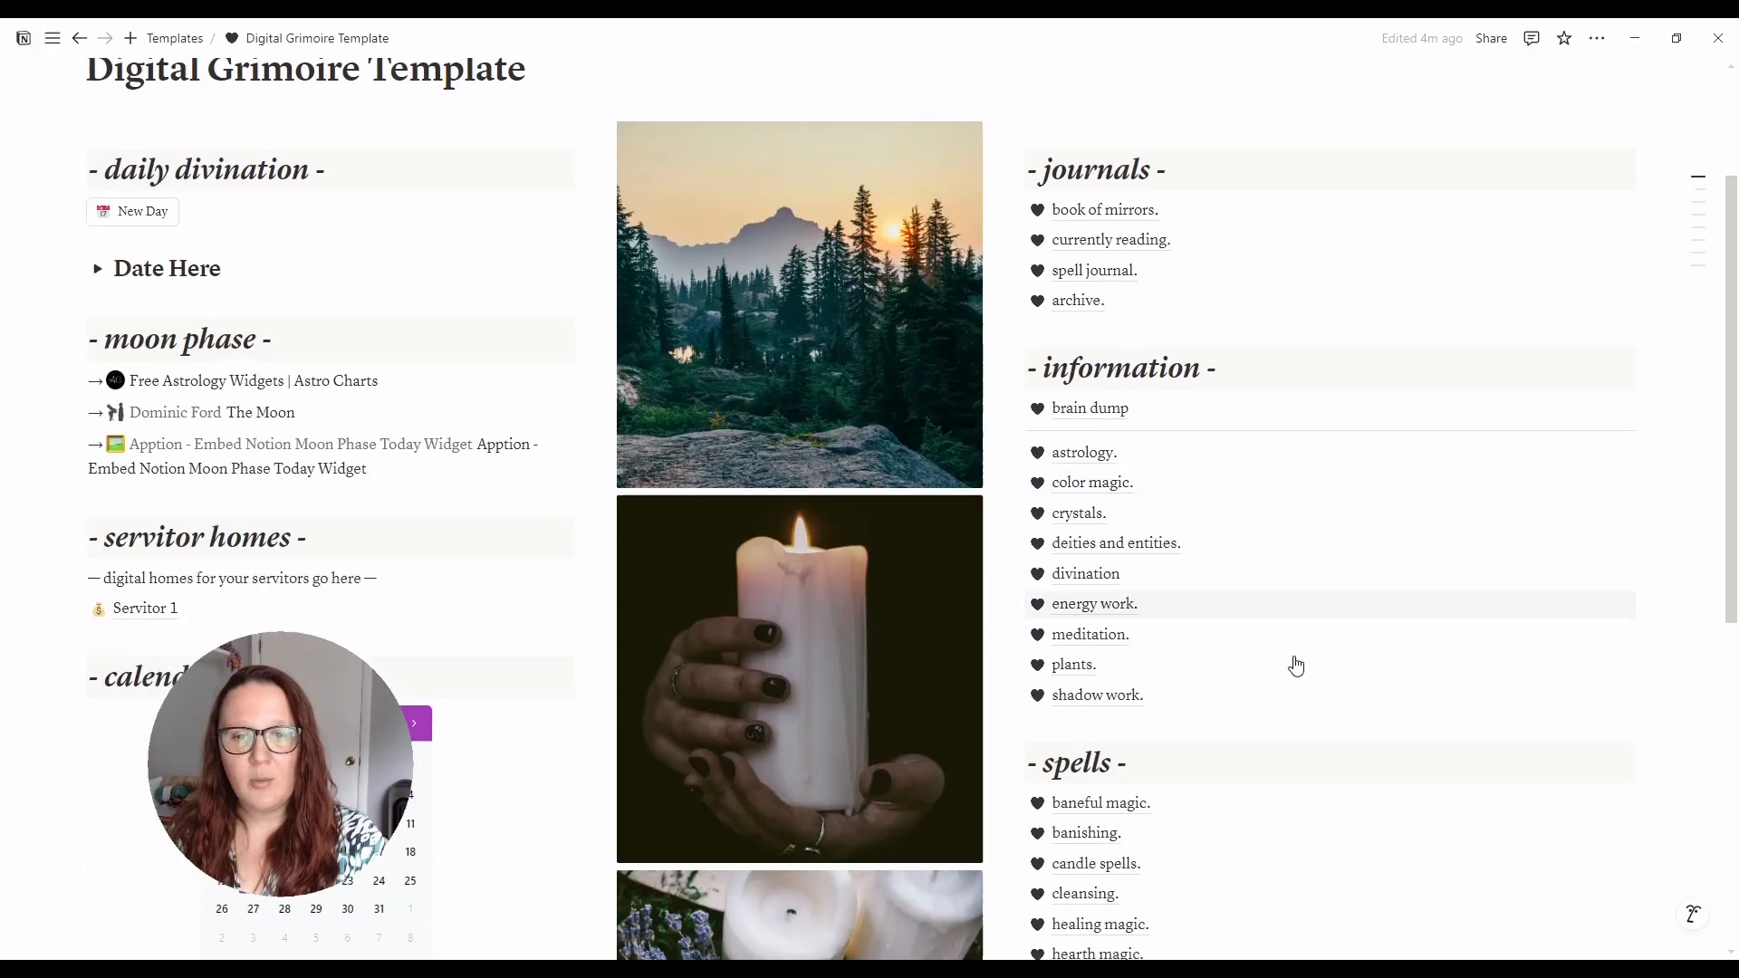
click(1100, 648)
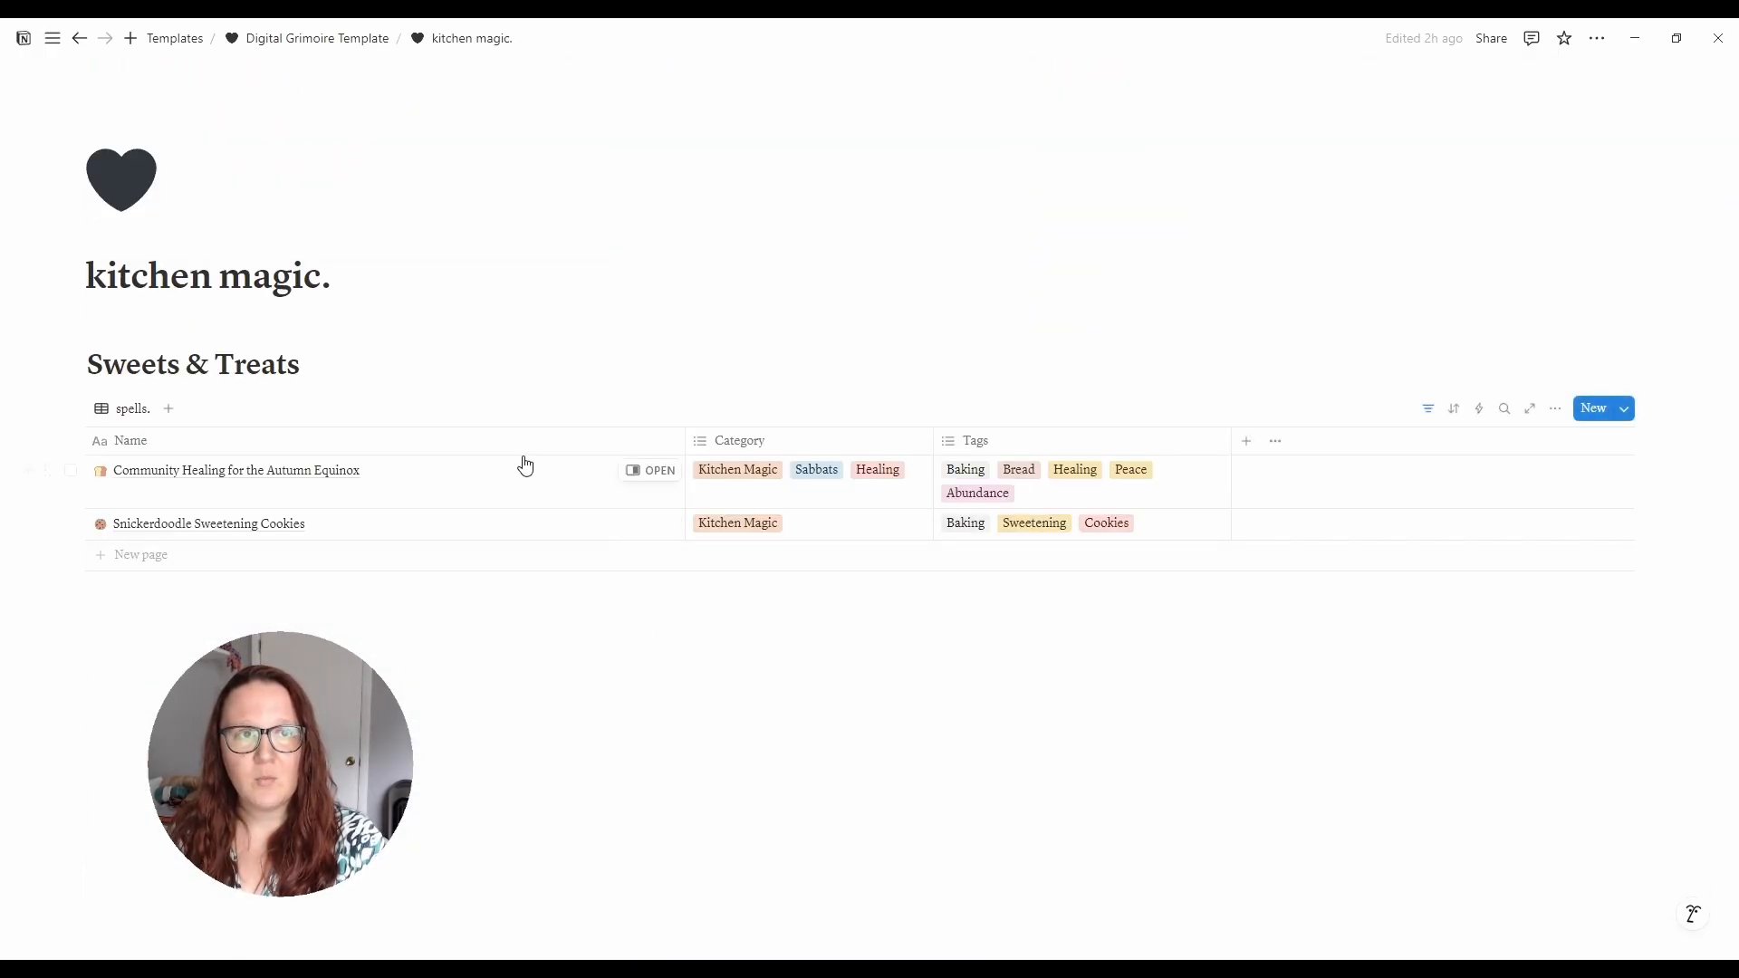
- Go back to the template's main page and open the all spells page from the spells list
click(358, 47)
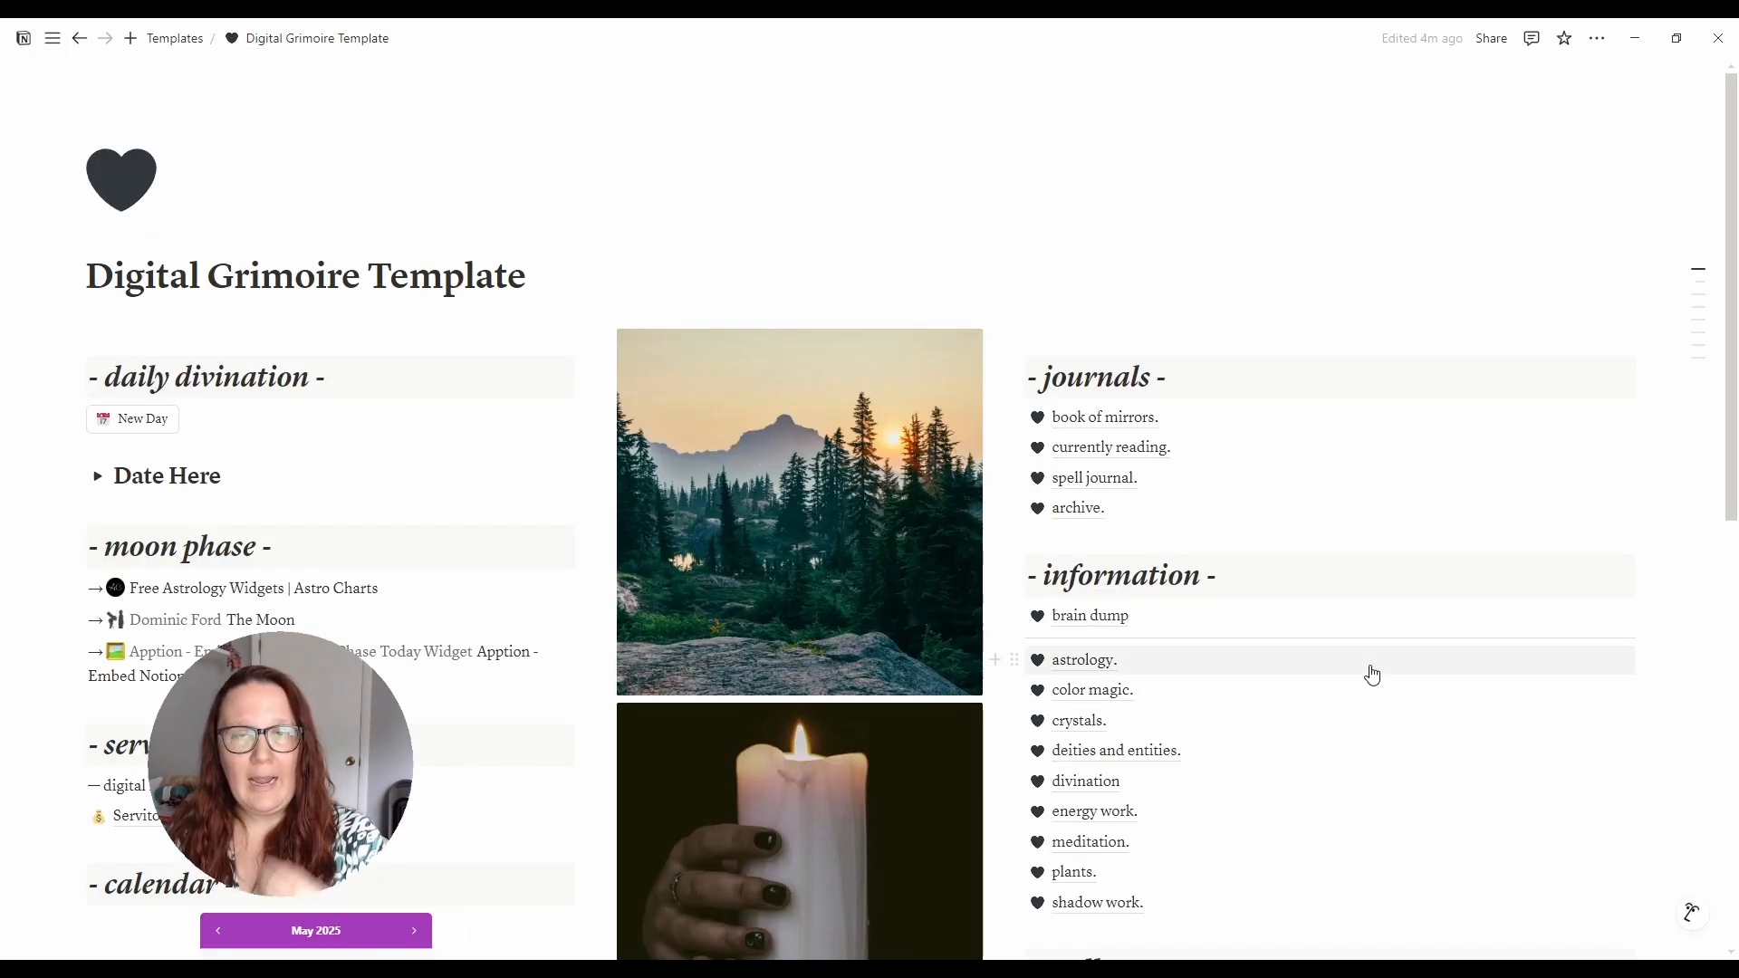
scroll(1359, 670, down, 6)
click(1090, 830)
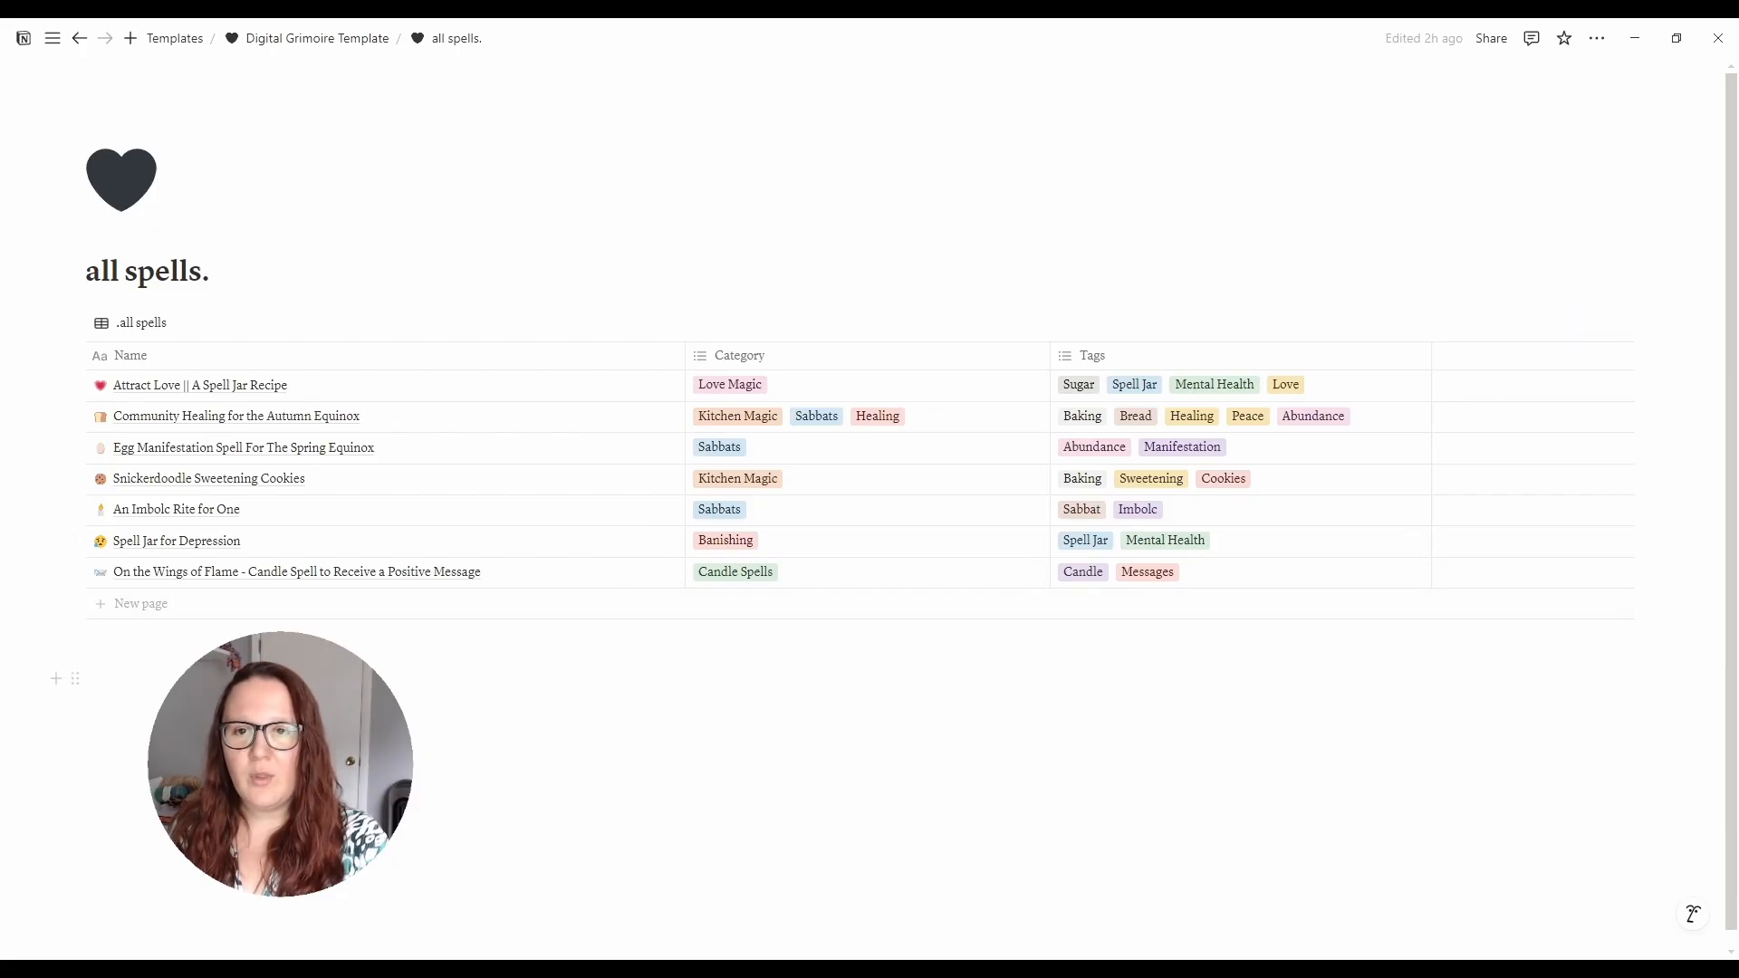
click(87, 679)
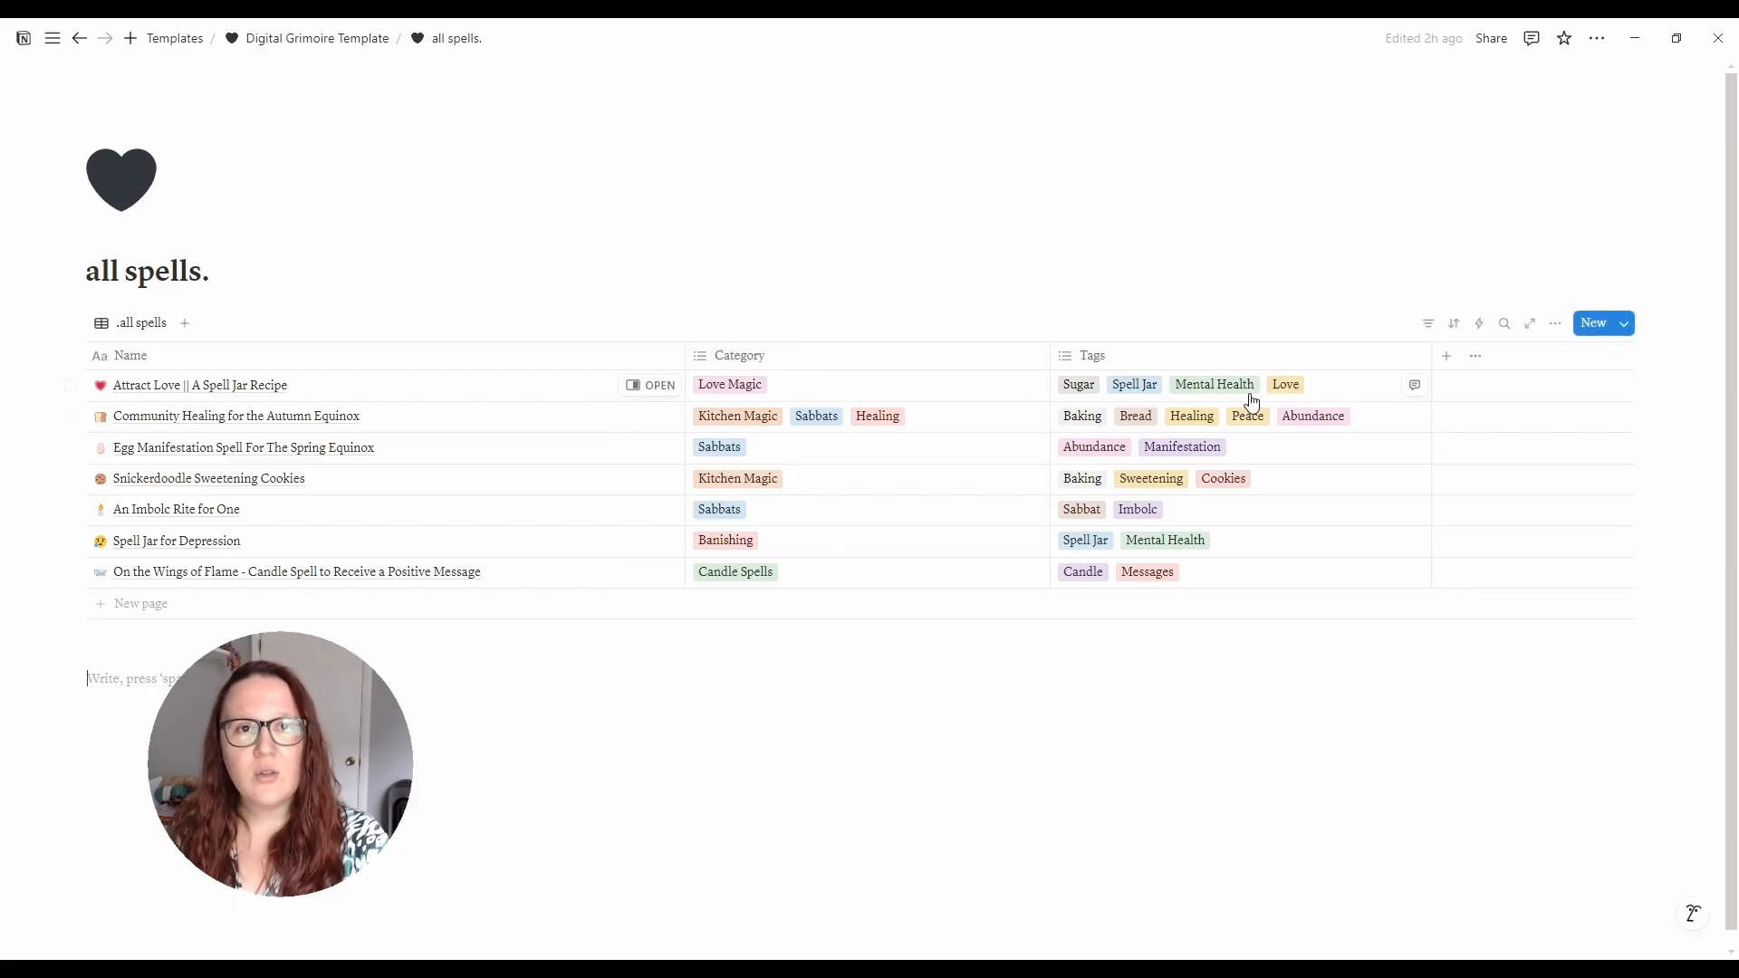
- Add a new entry to the all spells database and title it Banish Bad Habits
click(1593, 323)
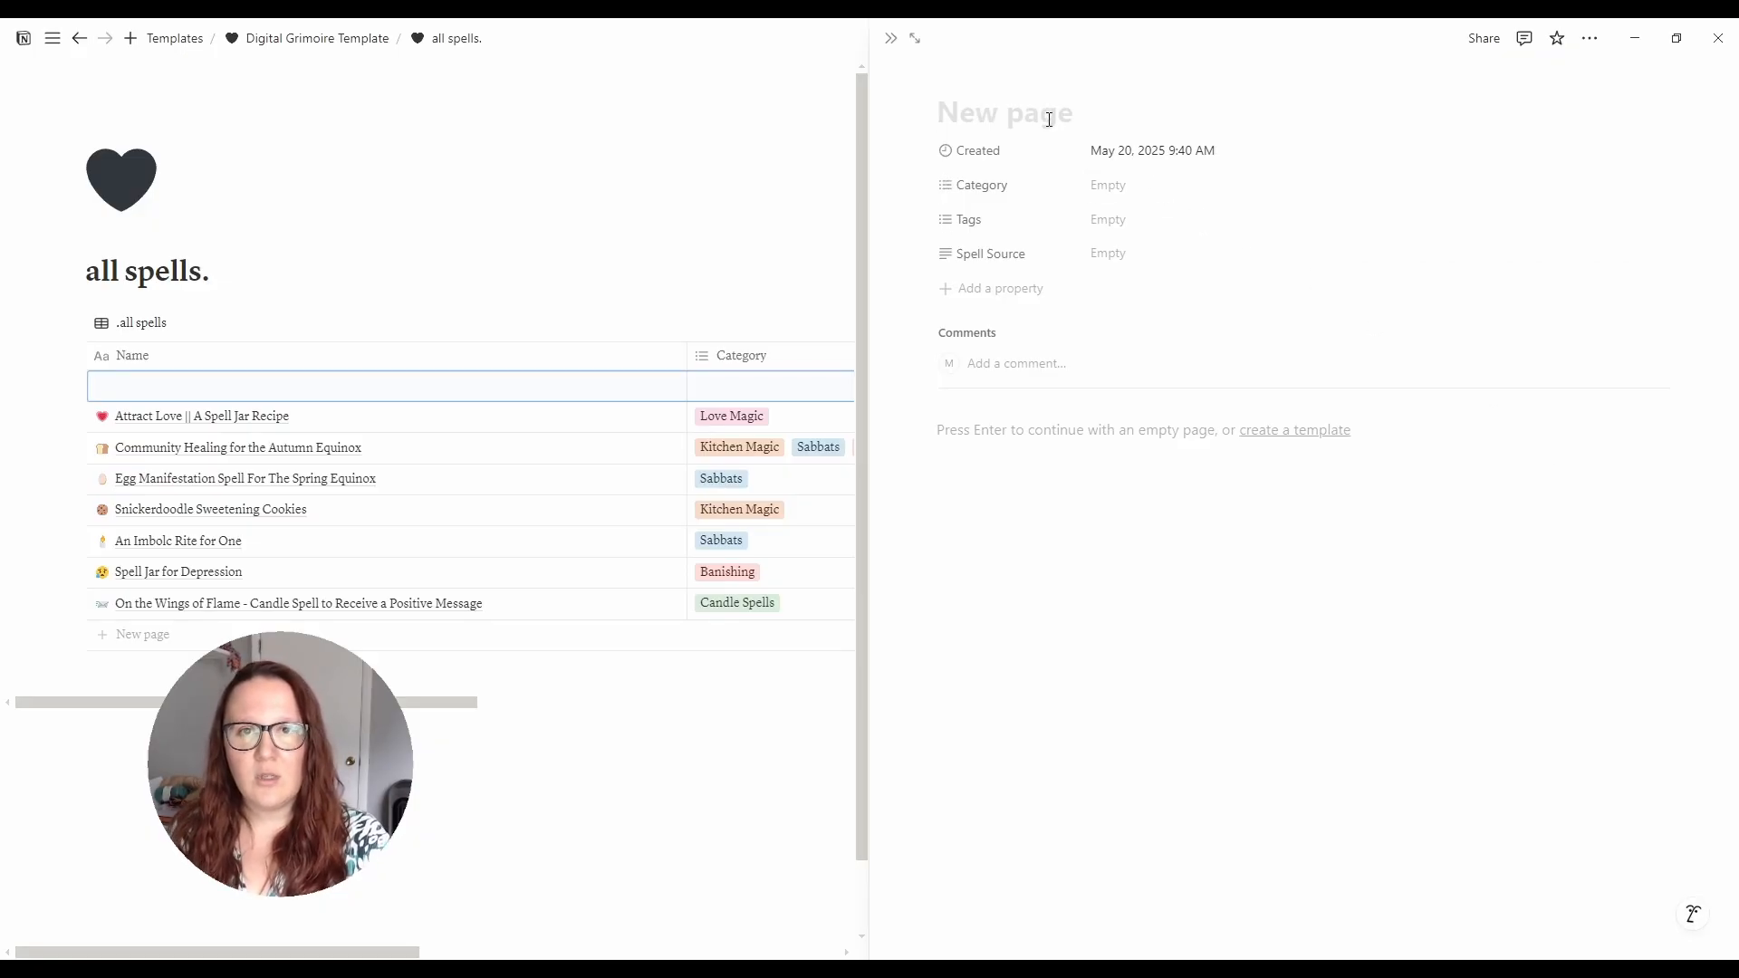
text(Banish bad)
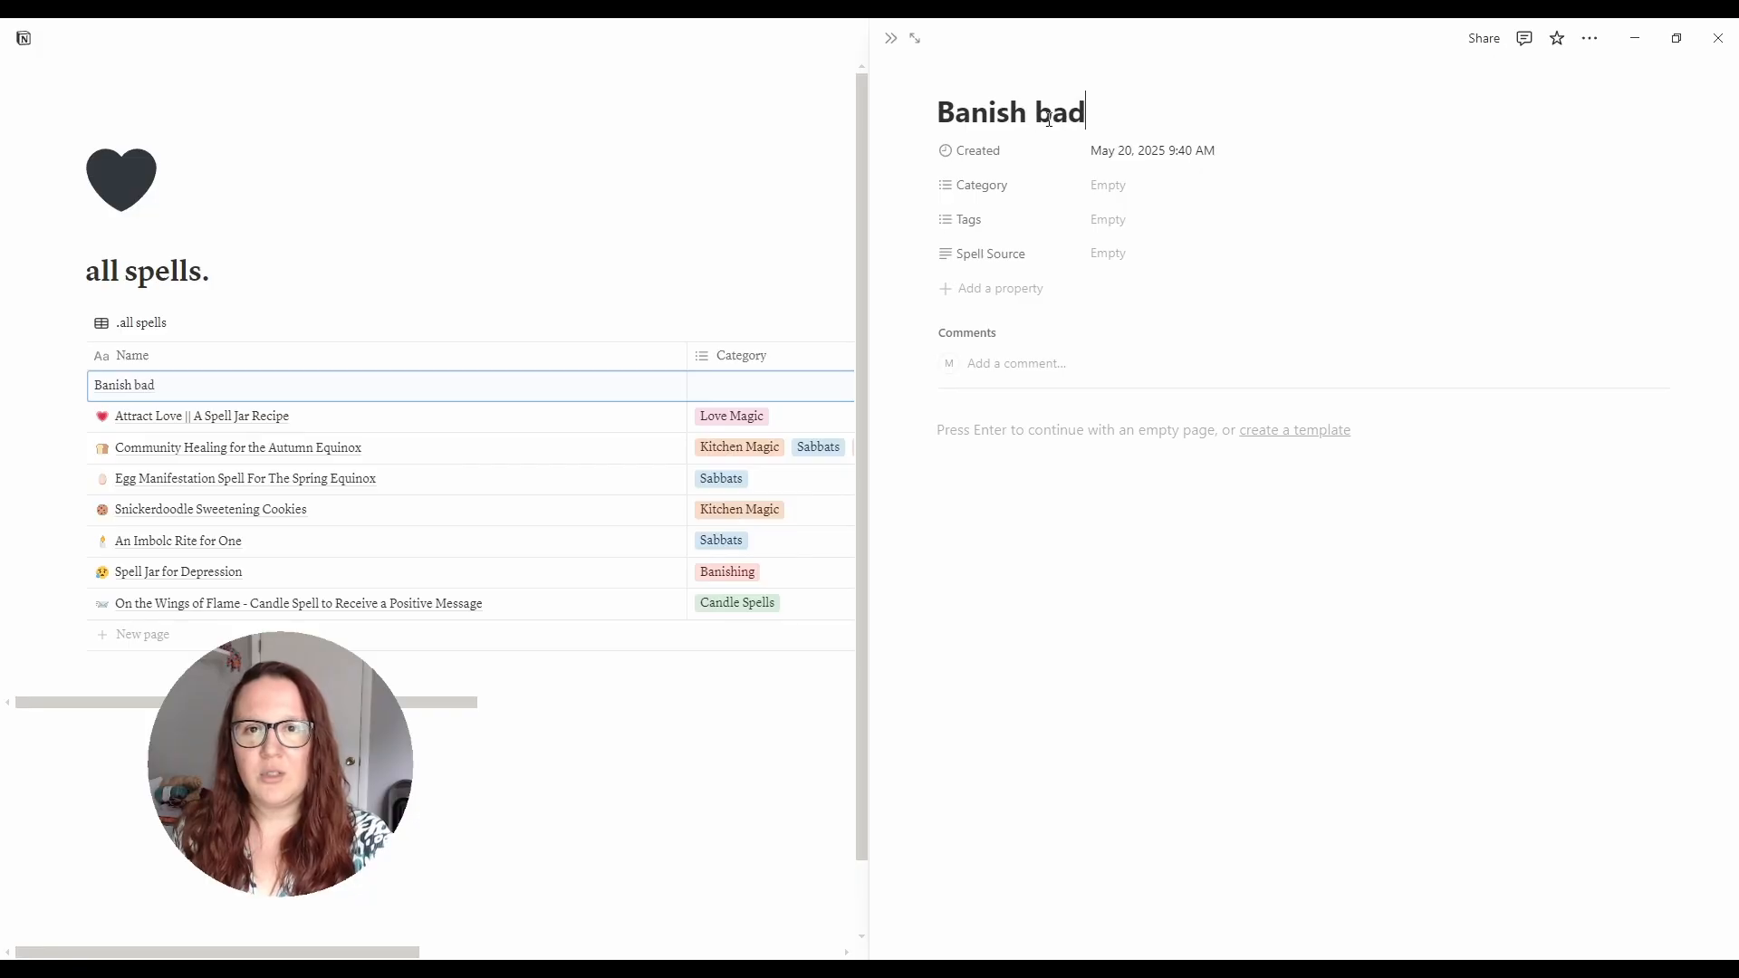
key(BackSpace)
key(BackSpace)
key(BackSpace)
text(Bad Habits)
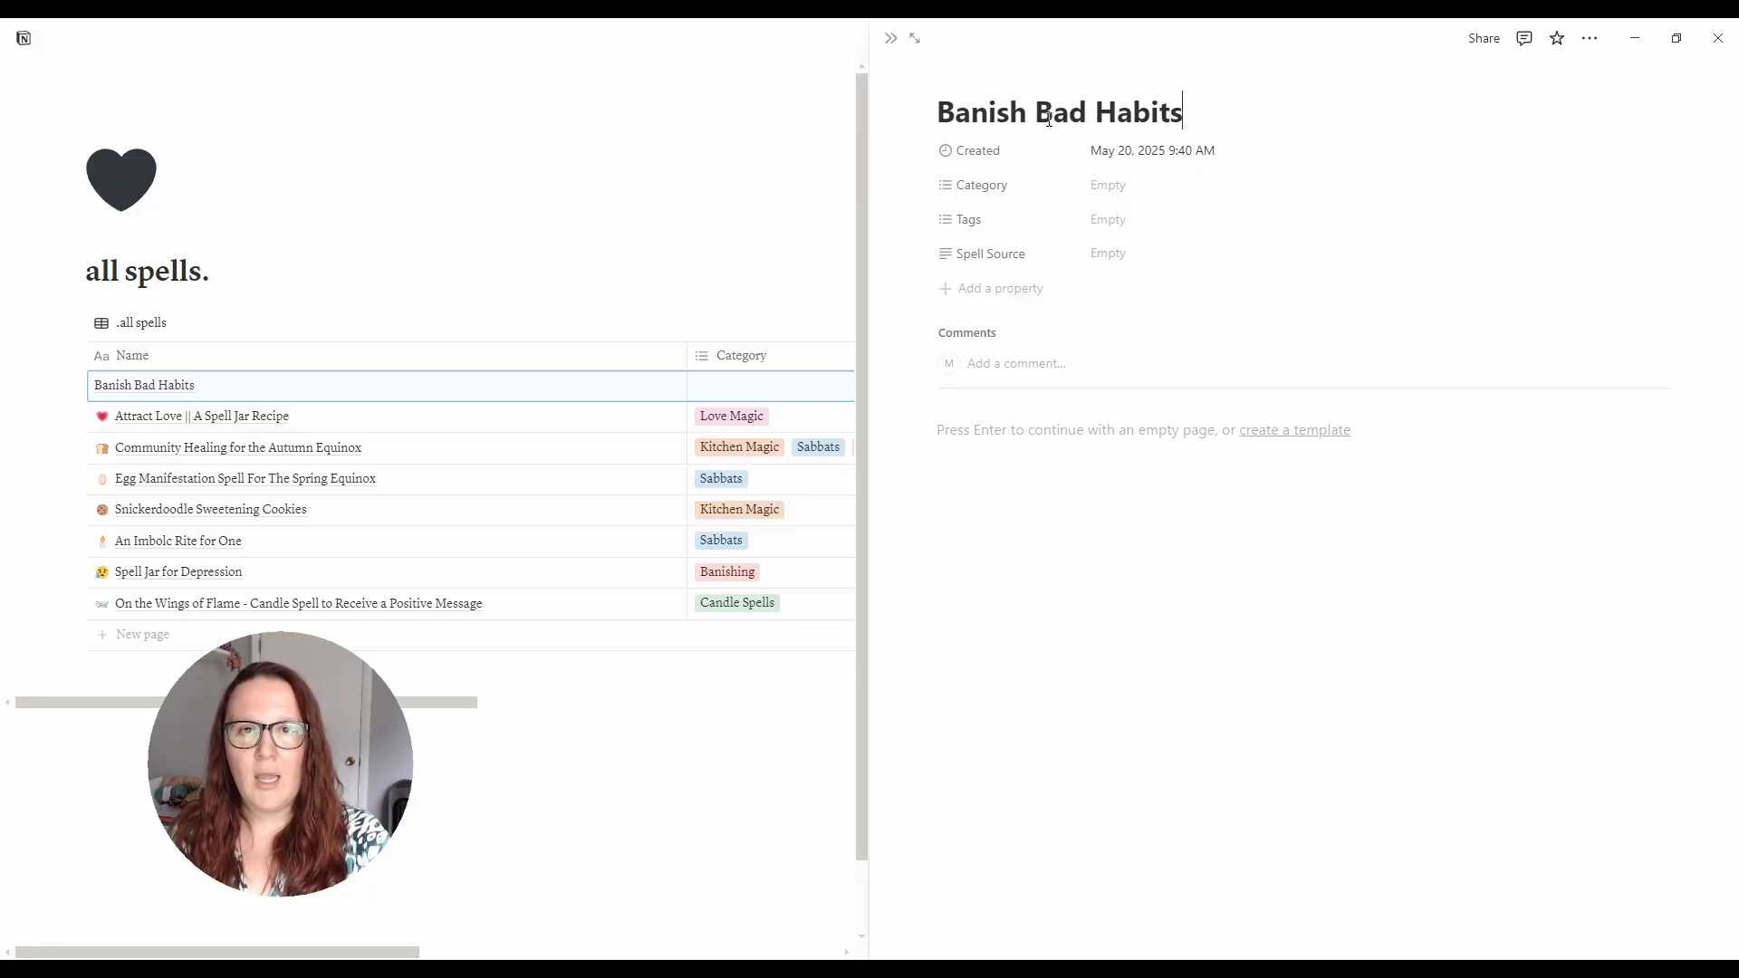
- Set the new spell's Category to Sigils and create a Habits option in its Tags property
click(1133, 188)
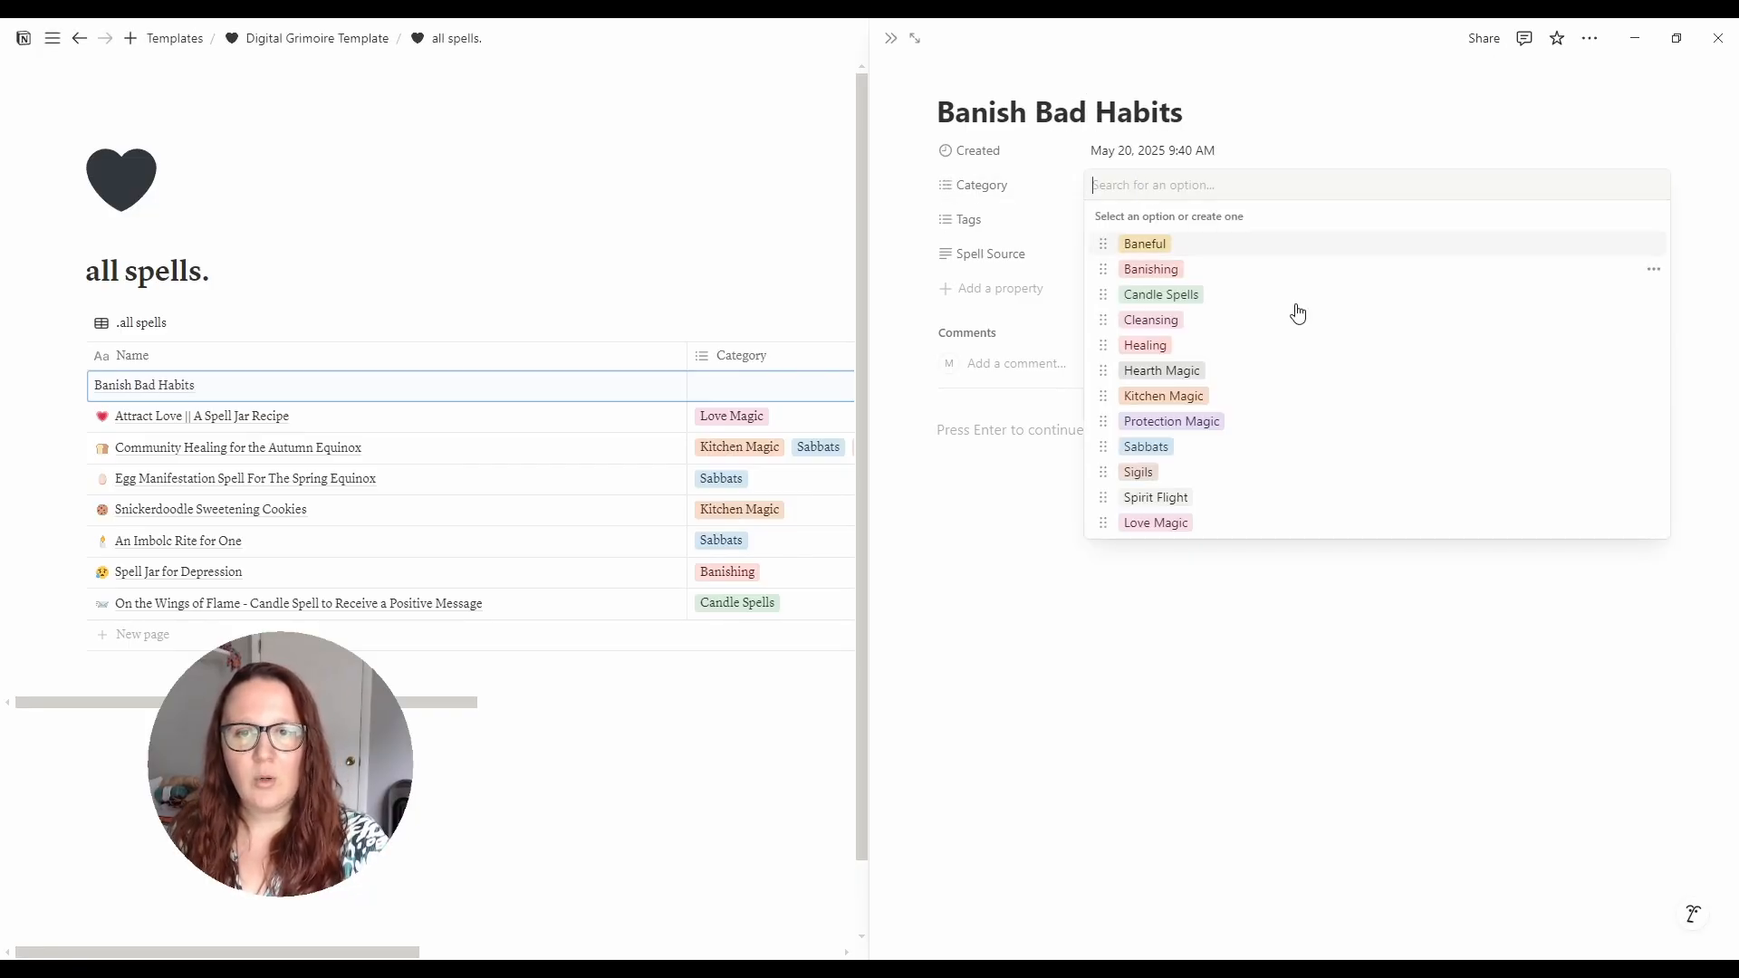
click(1126, 475)
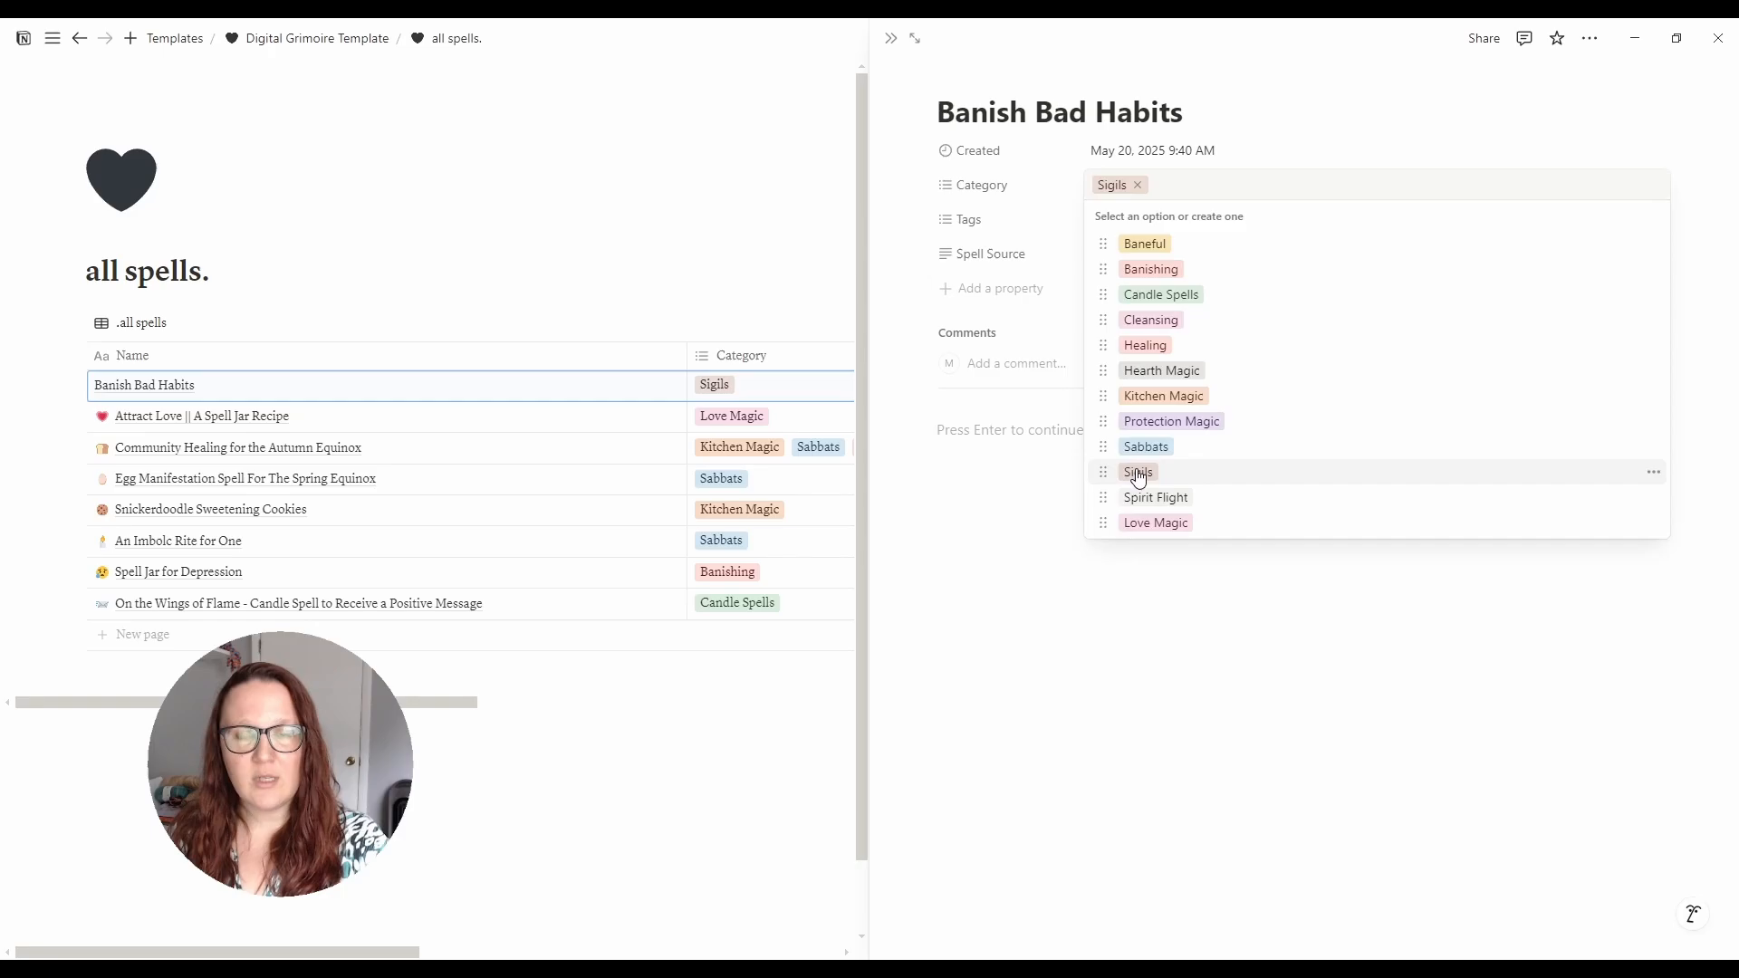
click(1018, 221)
click(1128, 221)
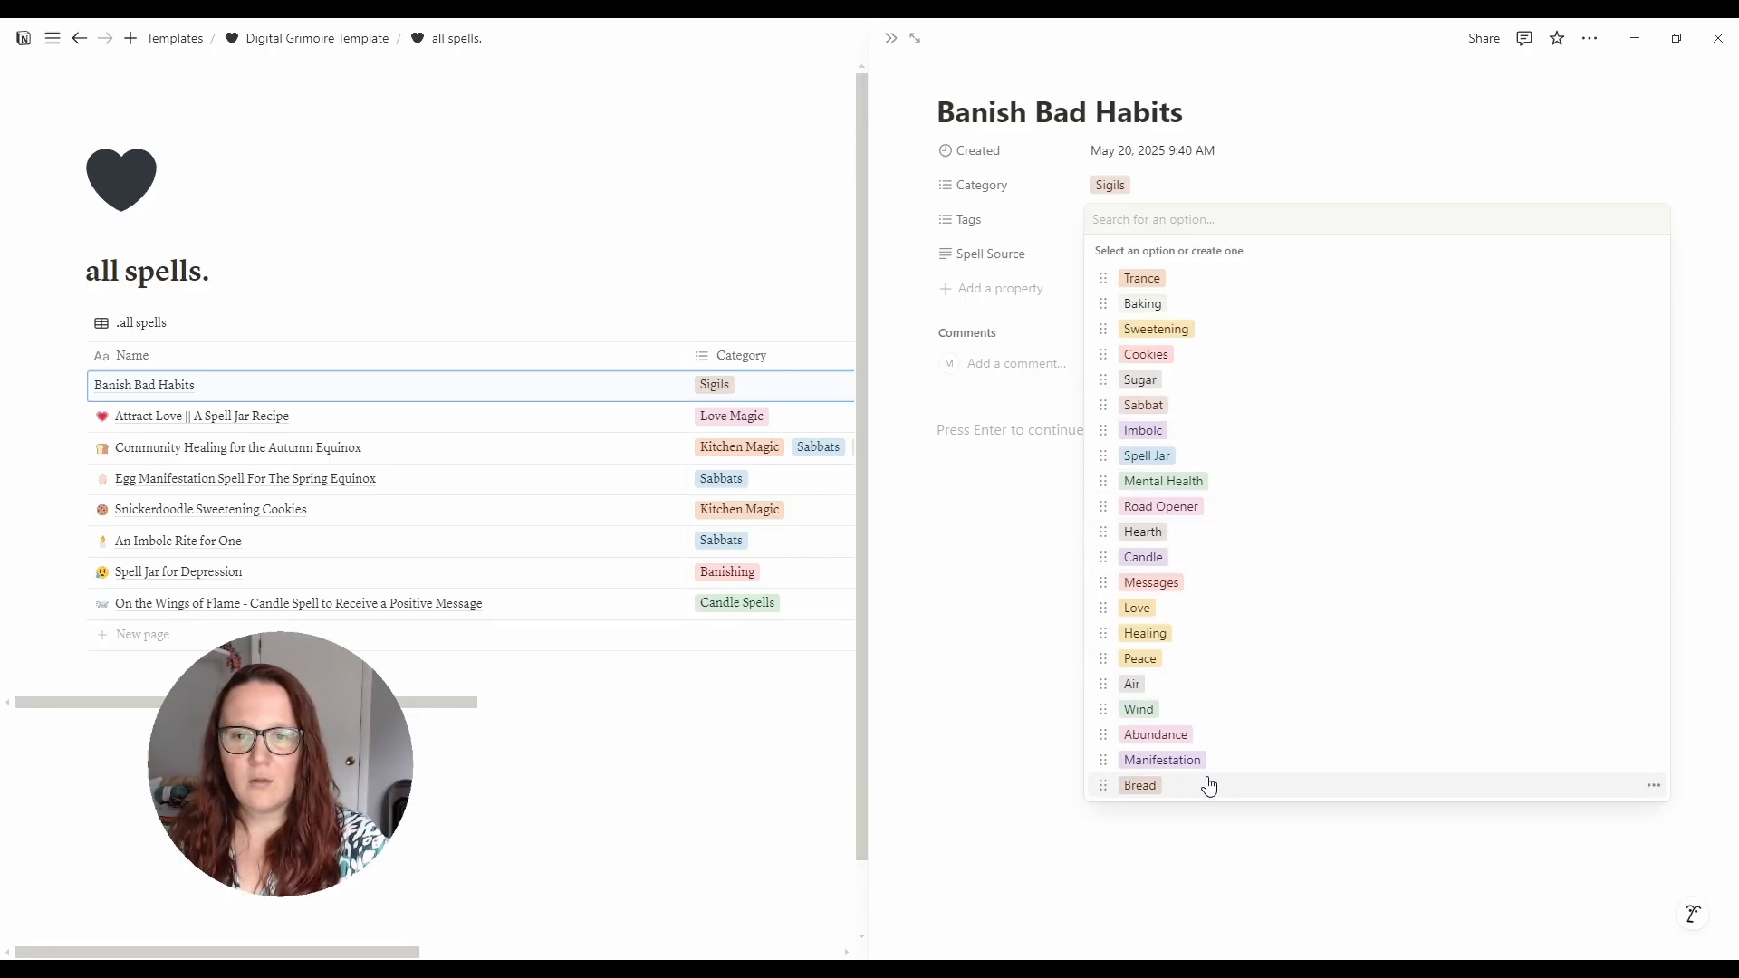
text(Habits)
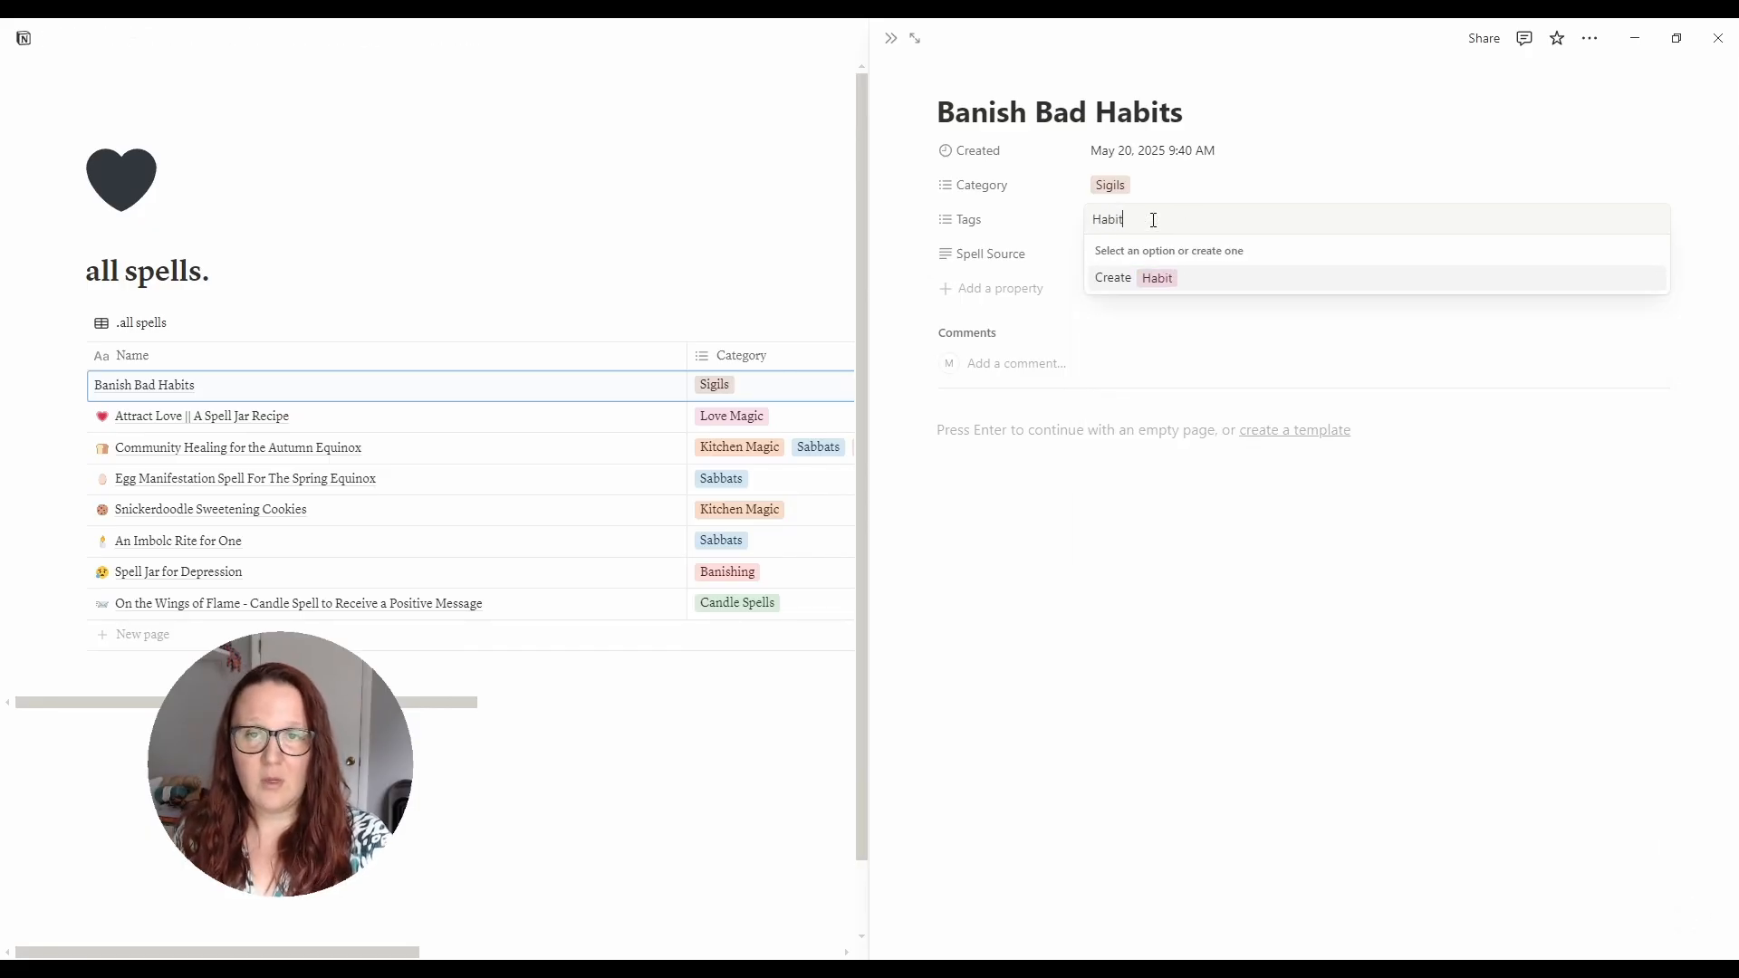
key(Return)
- Add Banishing as a second category of the Banish Bad Habits entry
click(1169, 186)
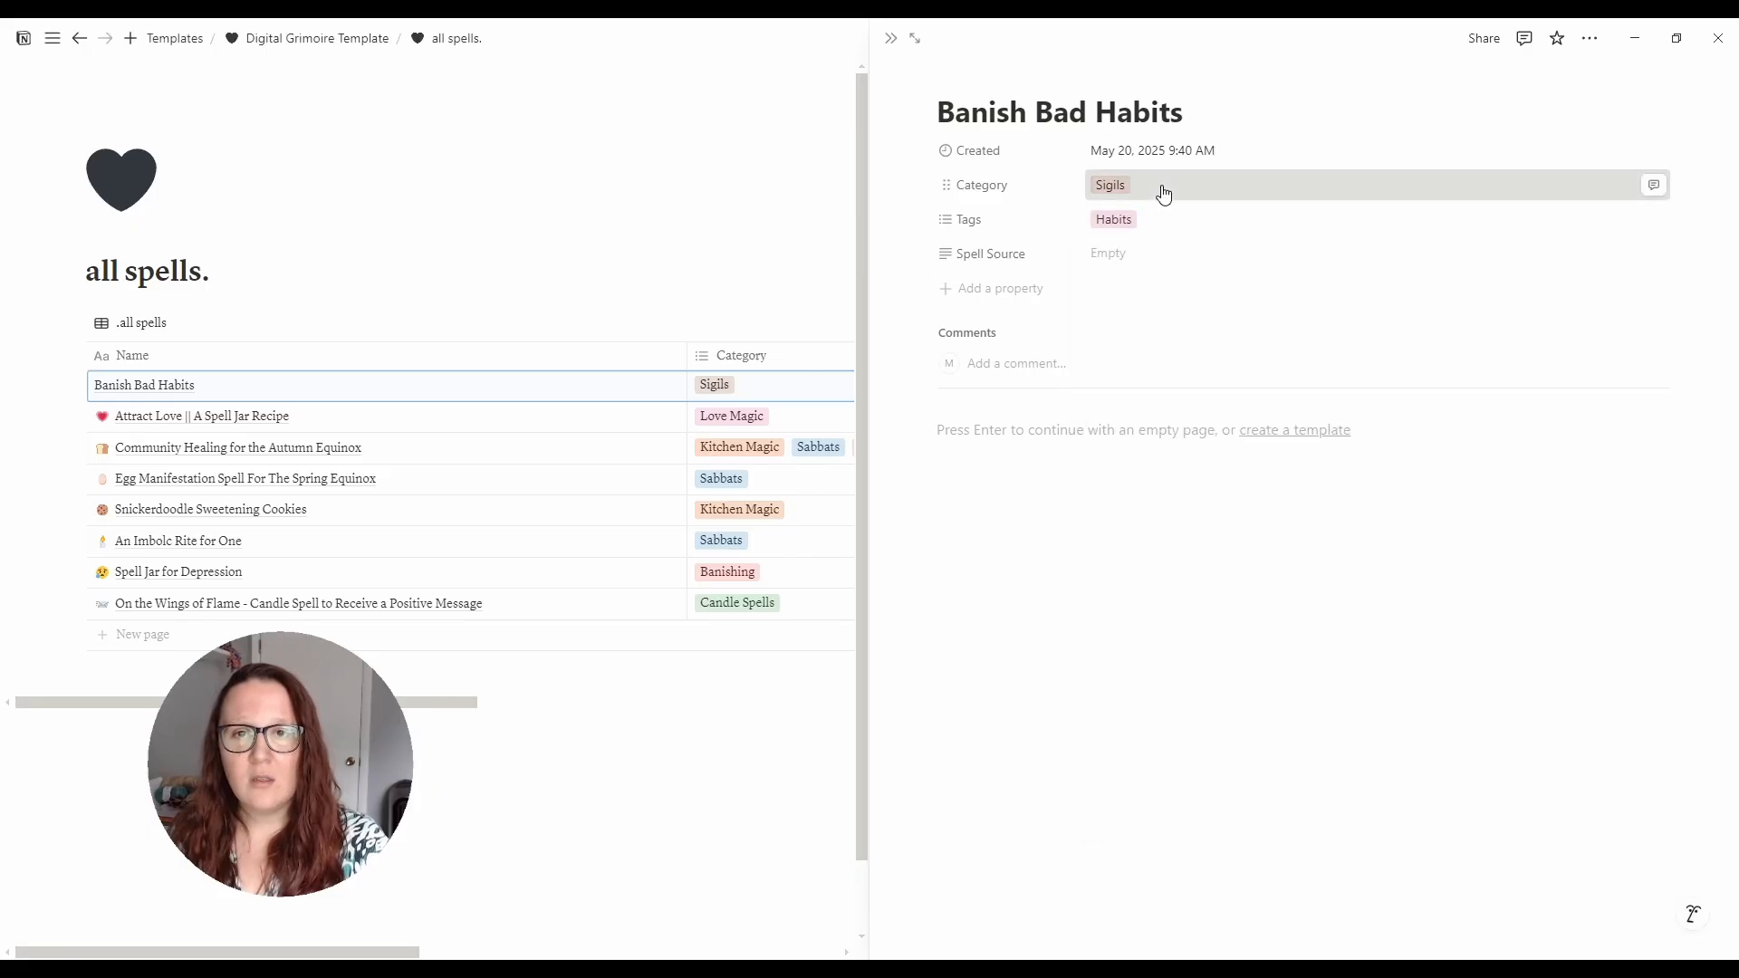
click(1163, 186)
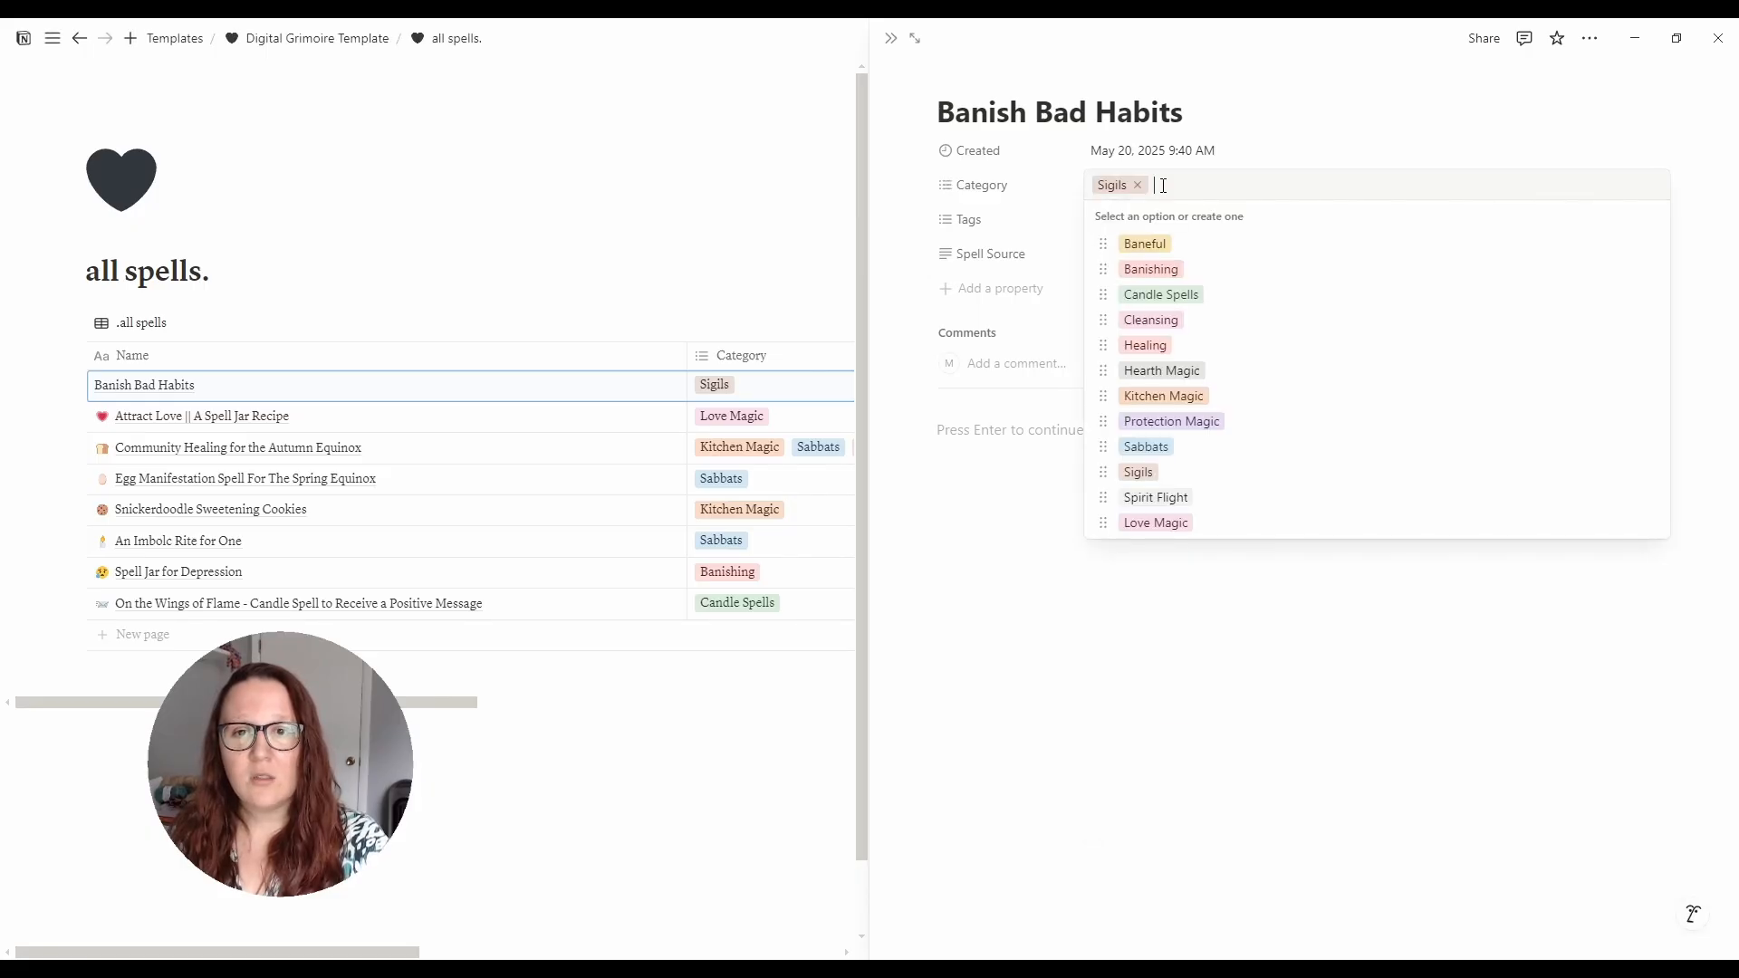
click(1152, 272)
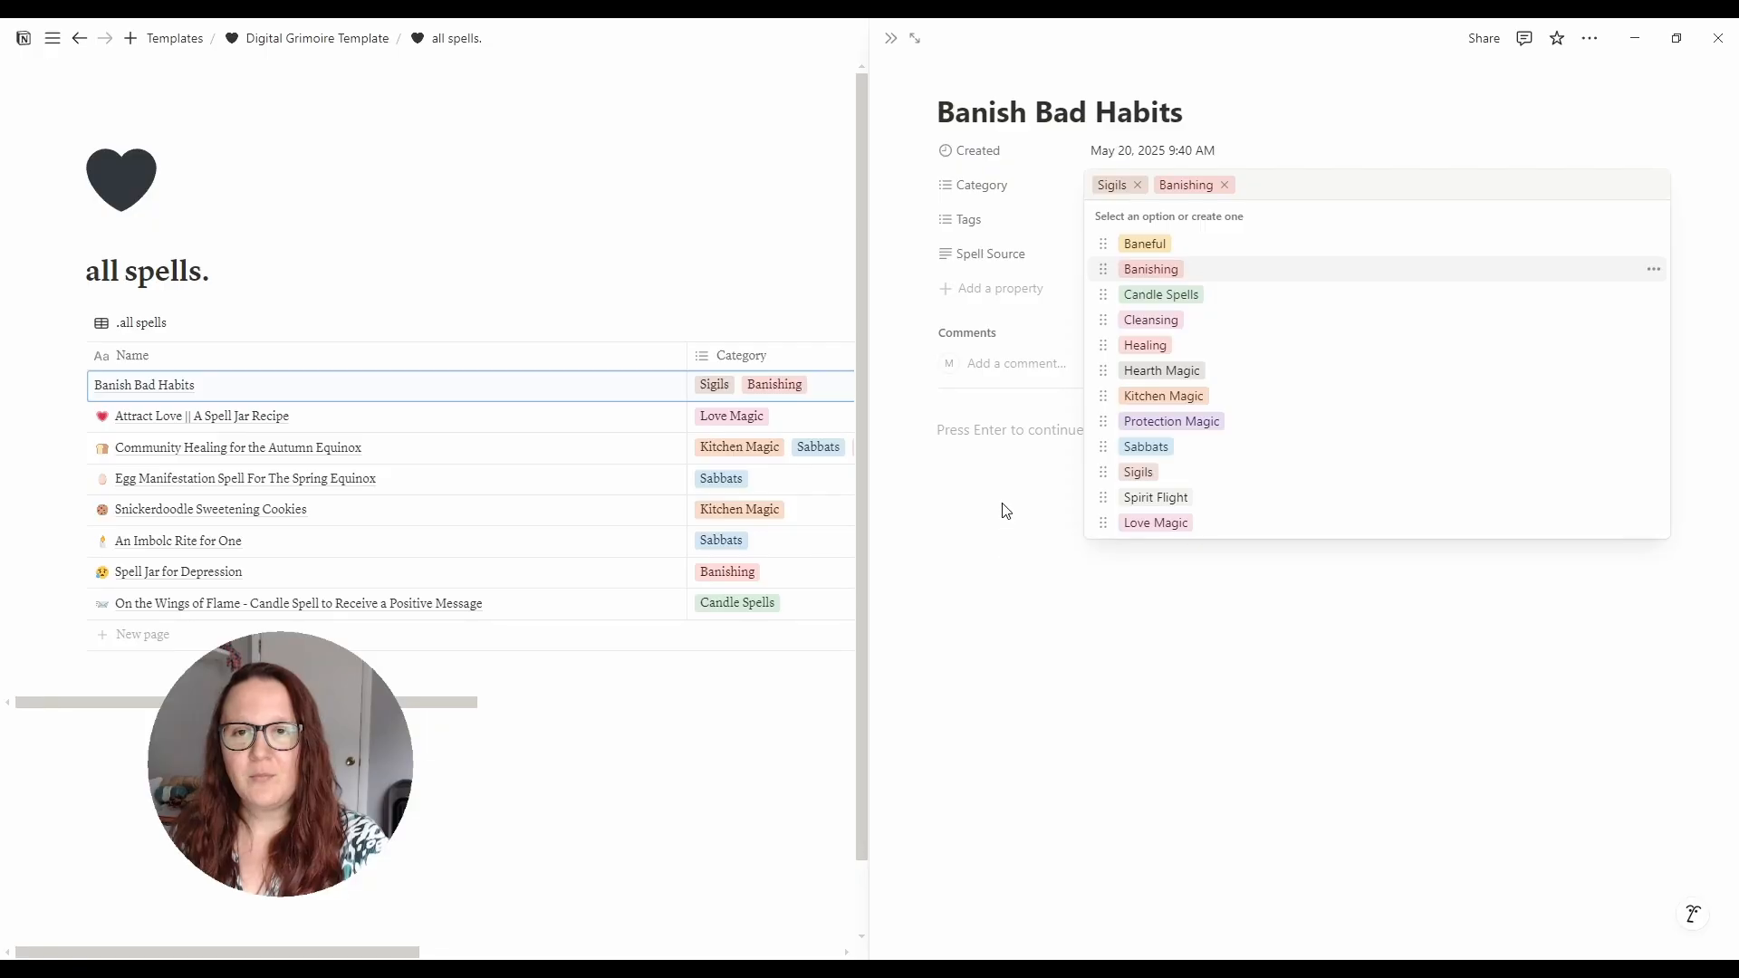
click(1001, 505)
click(1140, 254)
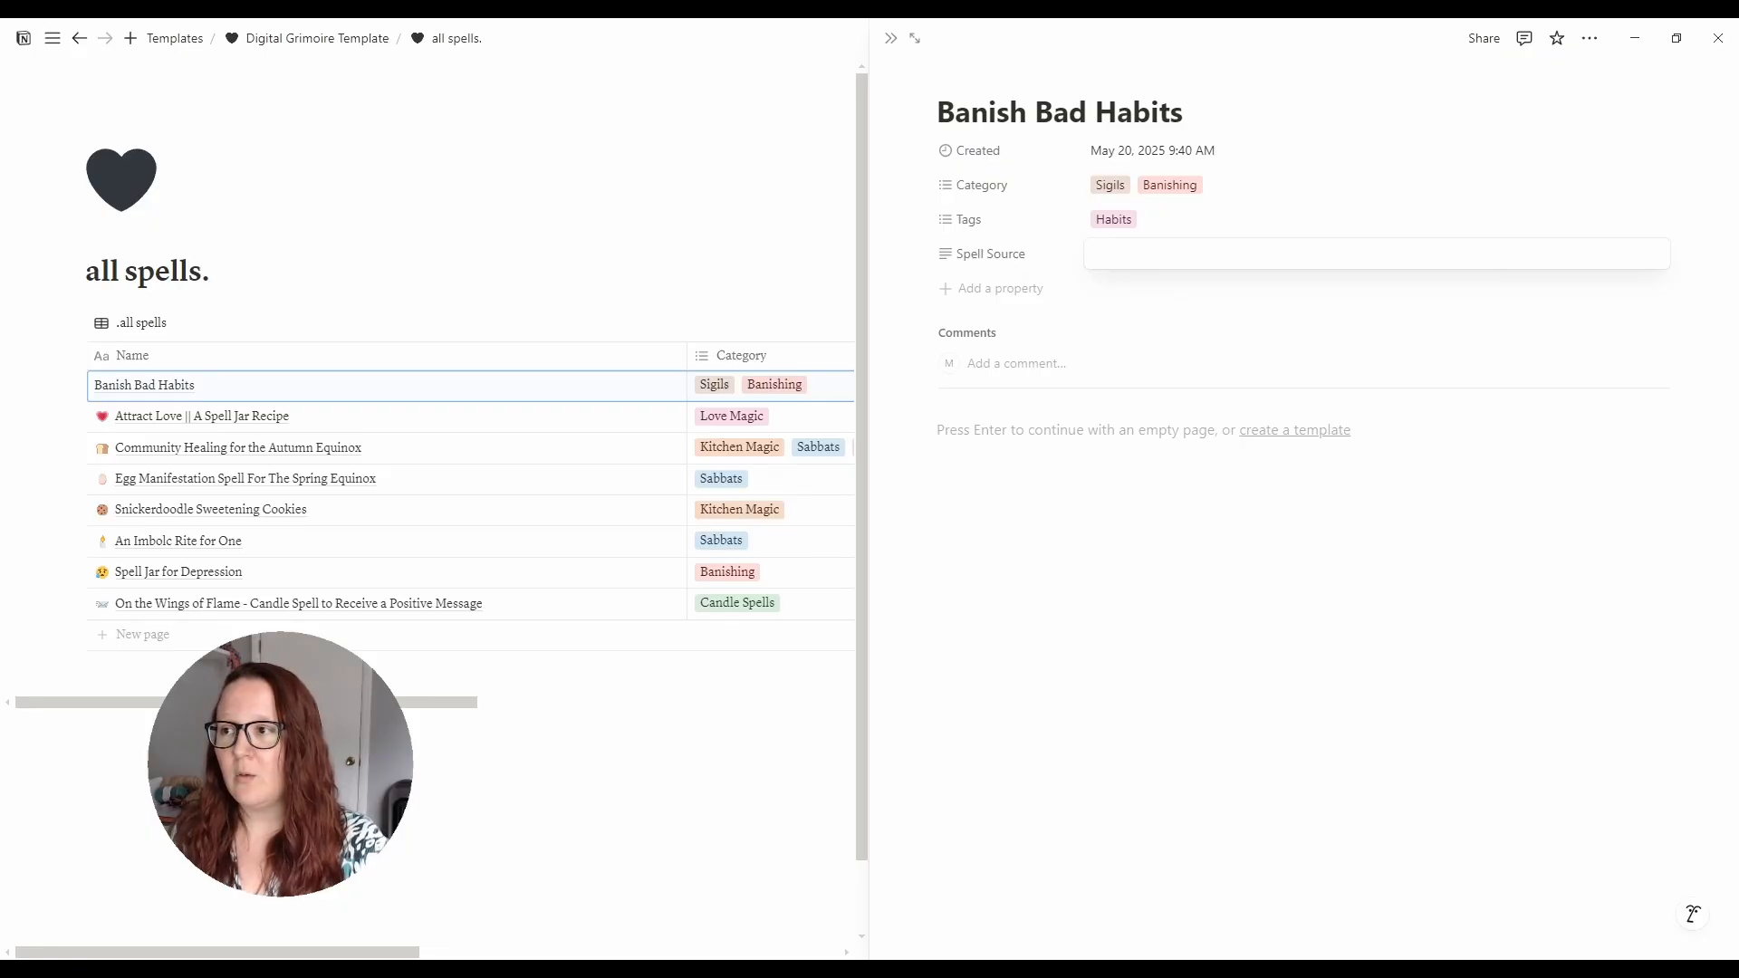
text(https://forum.spells8.com/t/banish-bad-habits-a-sigil-for-freedom/35874)
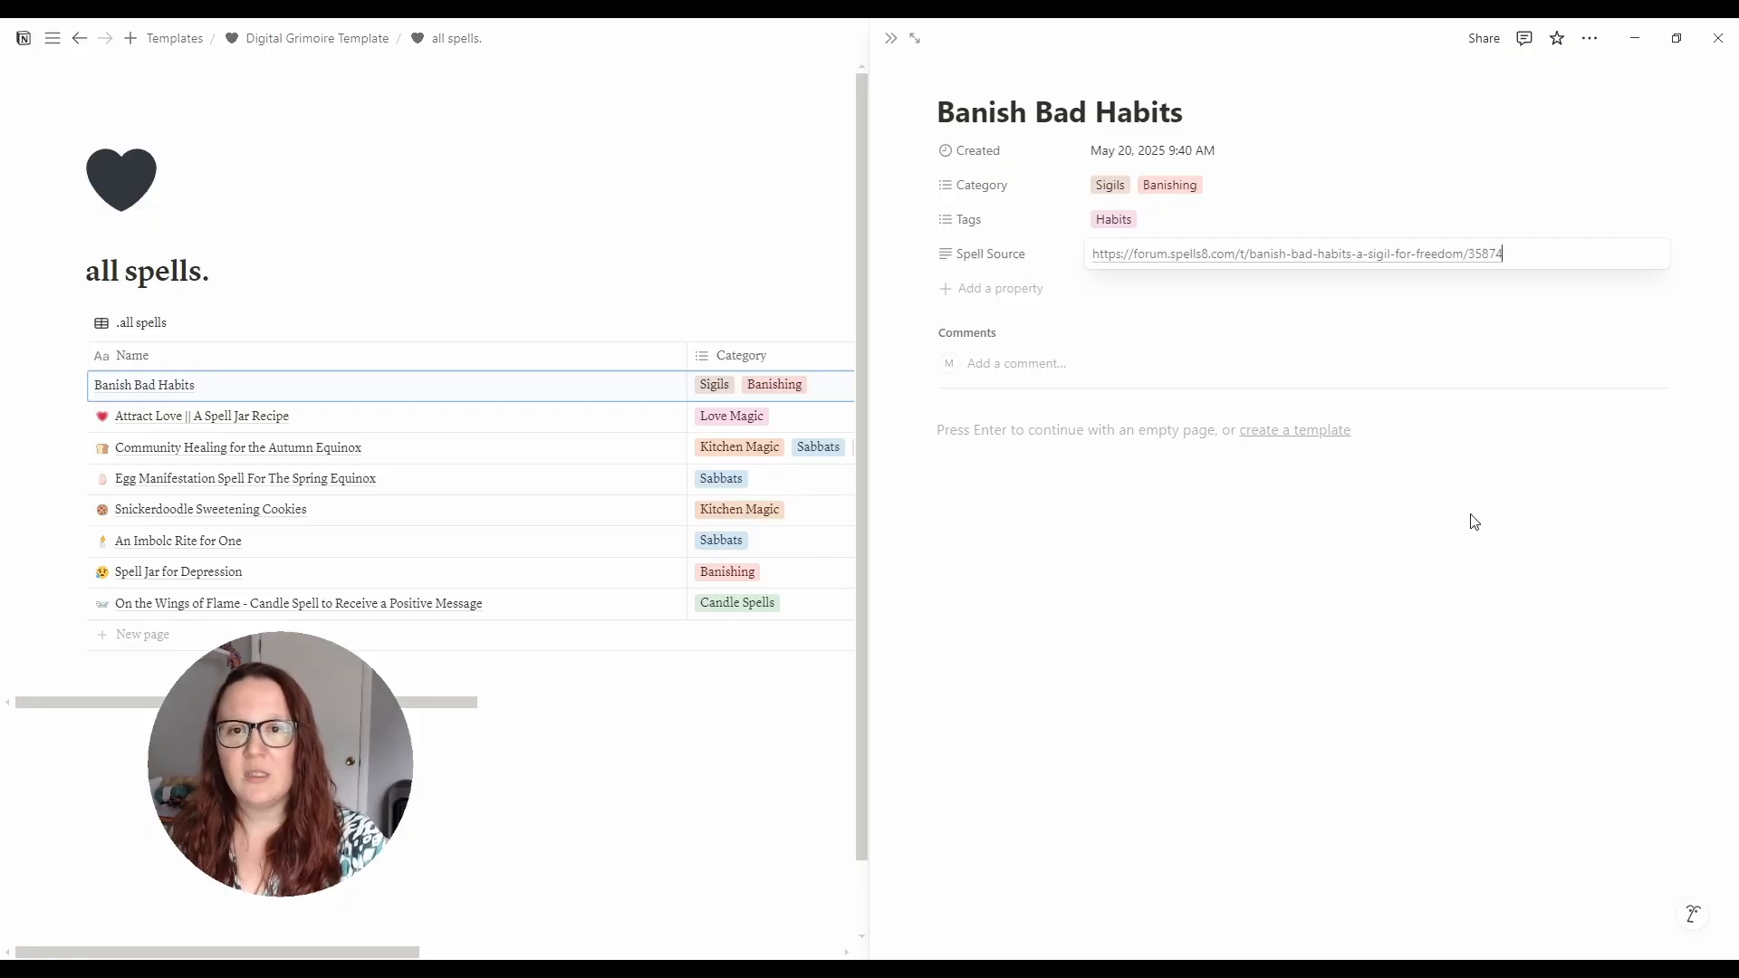
click(1473, 522)
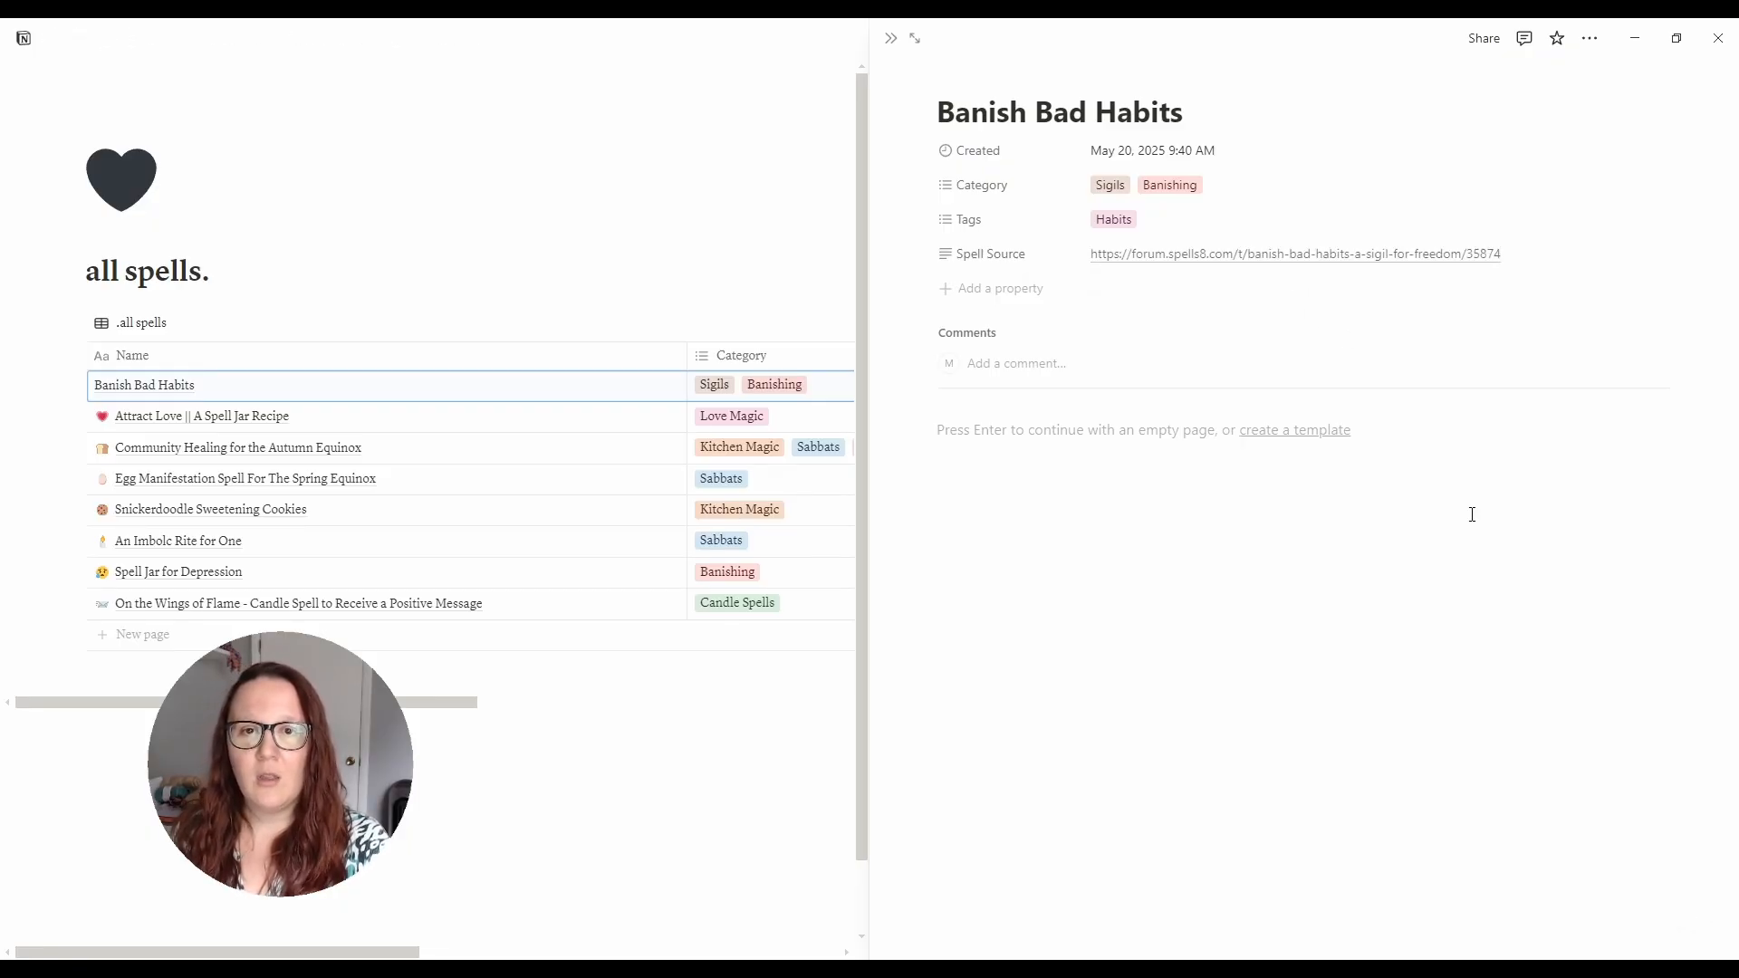
- Paste the "Need some Bad Habit Banishing inspiration? Try the sigil below!" text with its sigil image into the entry's body and close the entry
click(1090, 432)
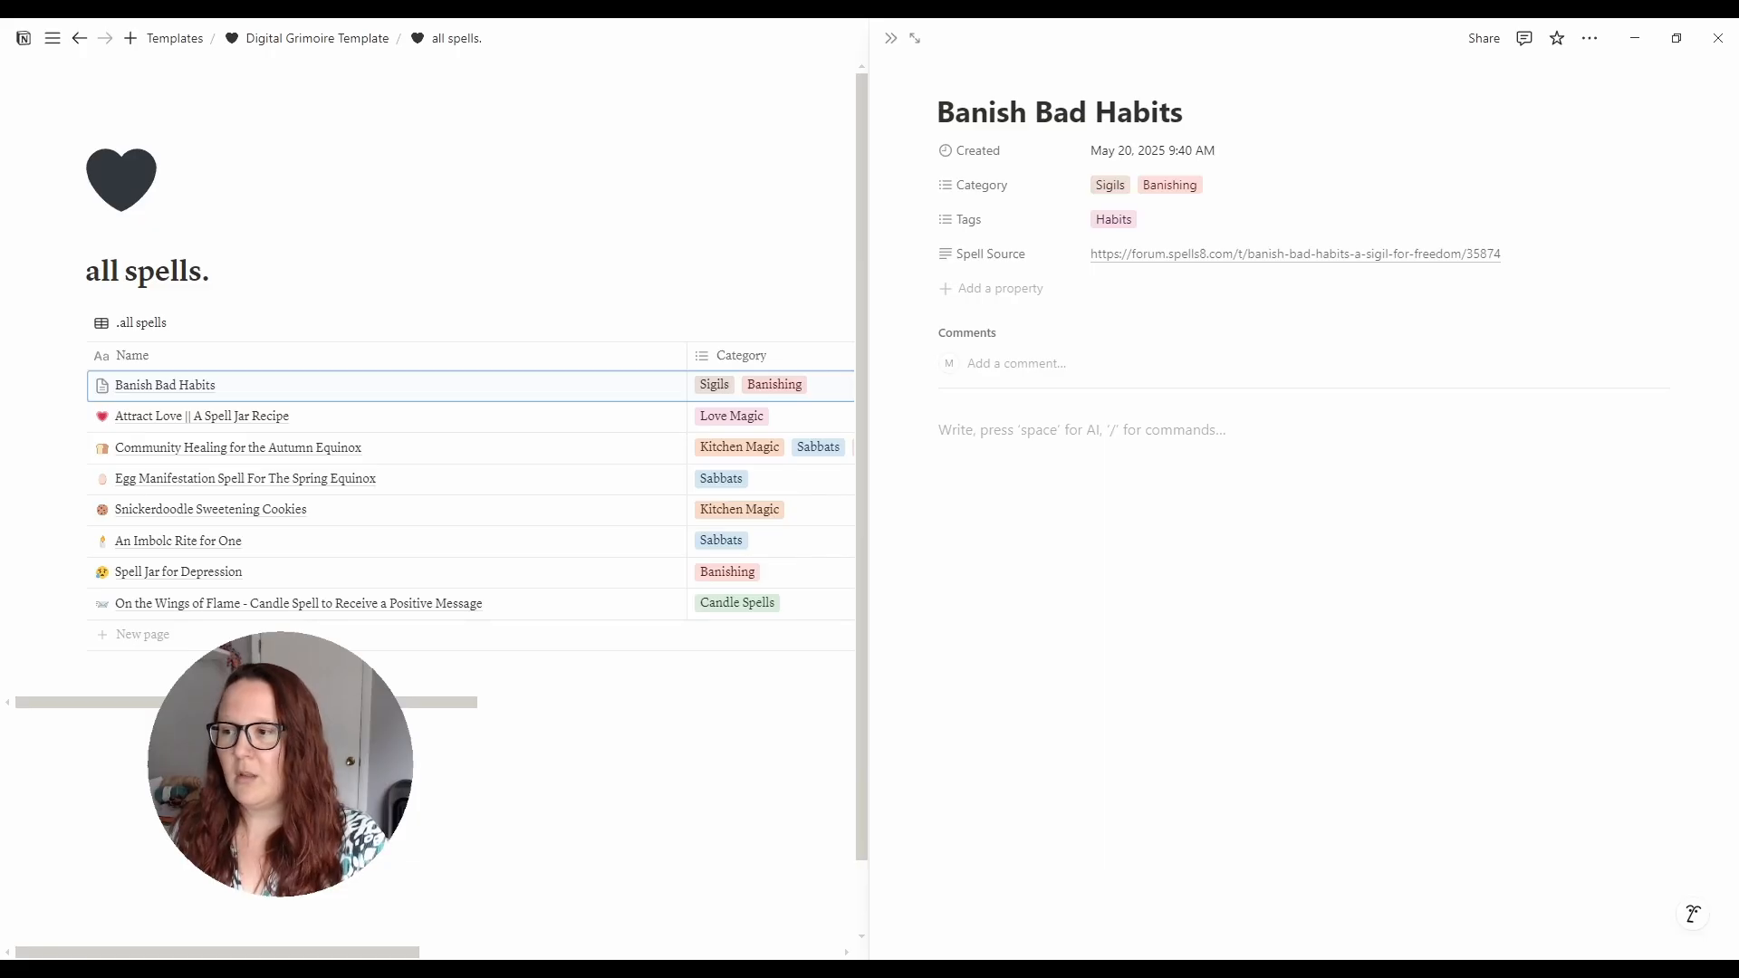
text(Need some Bad Habit Banishing inspiration? Try the sigil below! This sigil was designed to use the Earth element as a stable foundation for stepping stones on the path to bad habit recovery. Draw the sigil on a piece of paper, anoint it with a banishing oil of your choice, and activate the sigil in your preferred method.)
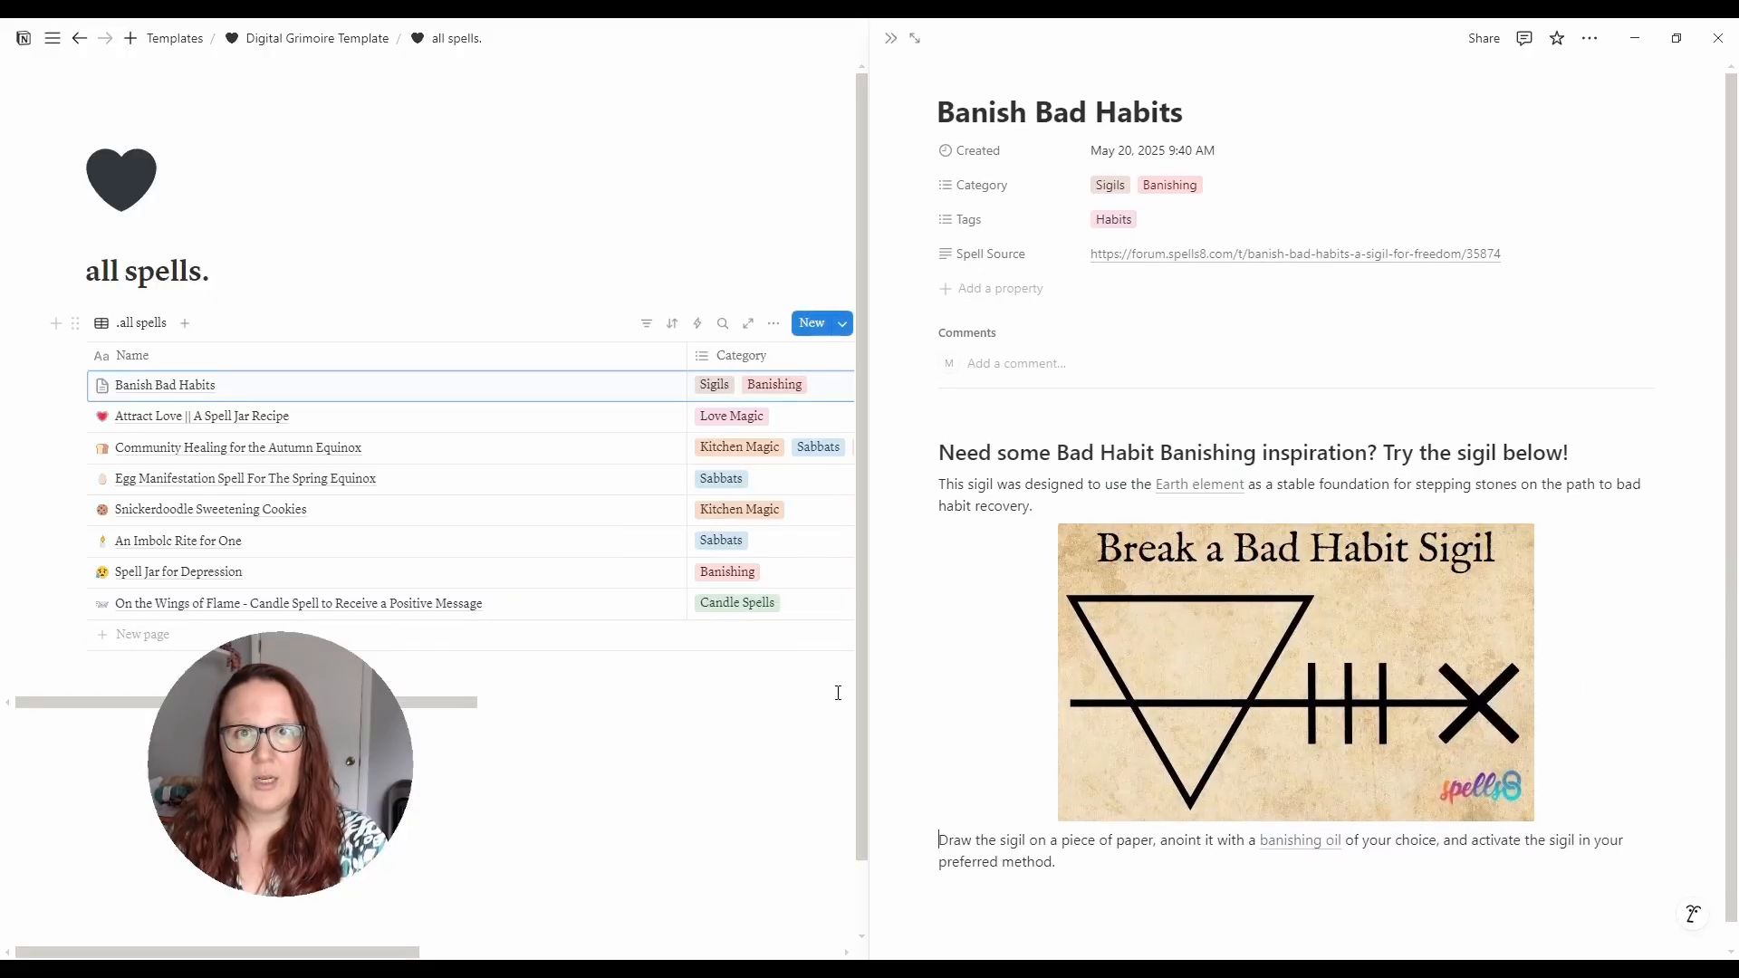
click(743, 815)
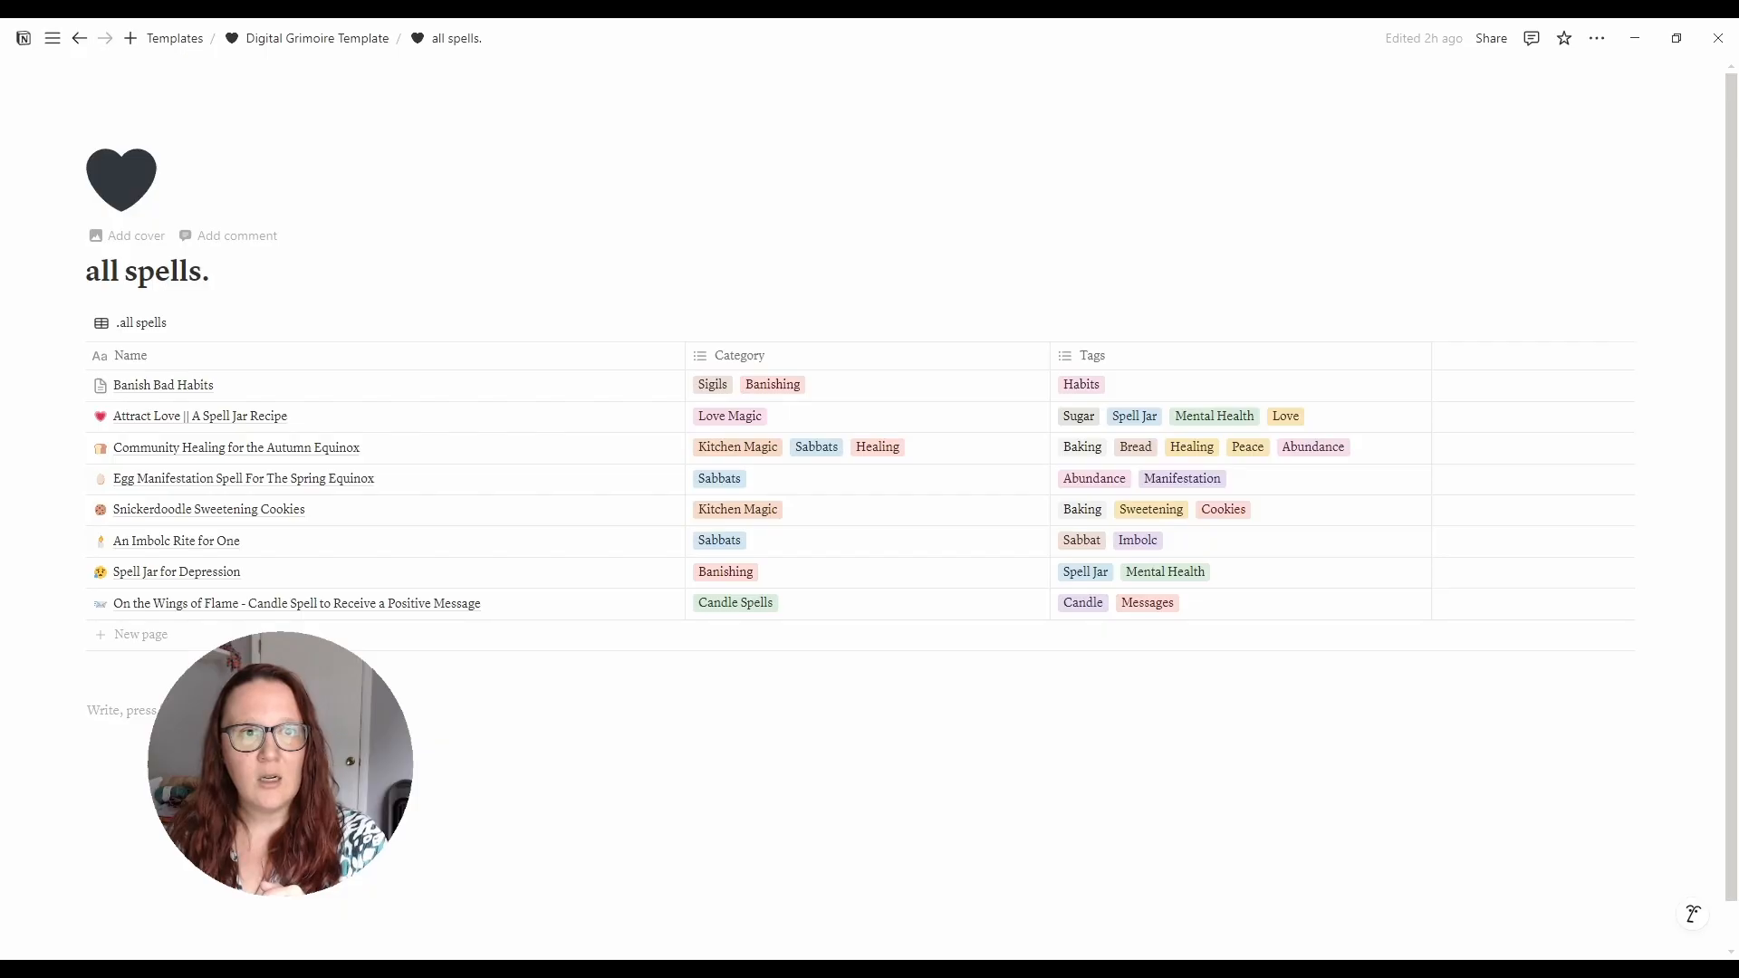
- Return to the Digital Grimoire Template page and open the banishing page from its spells list
click(385, 42)
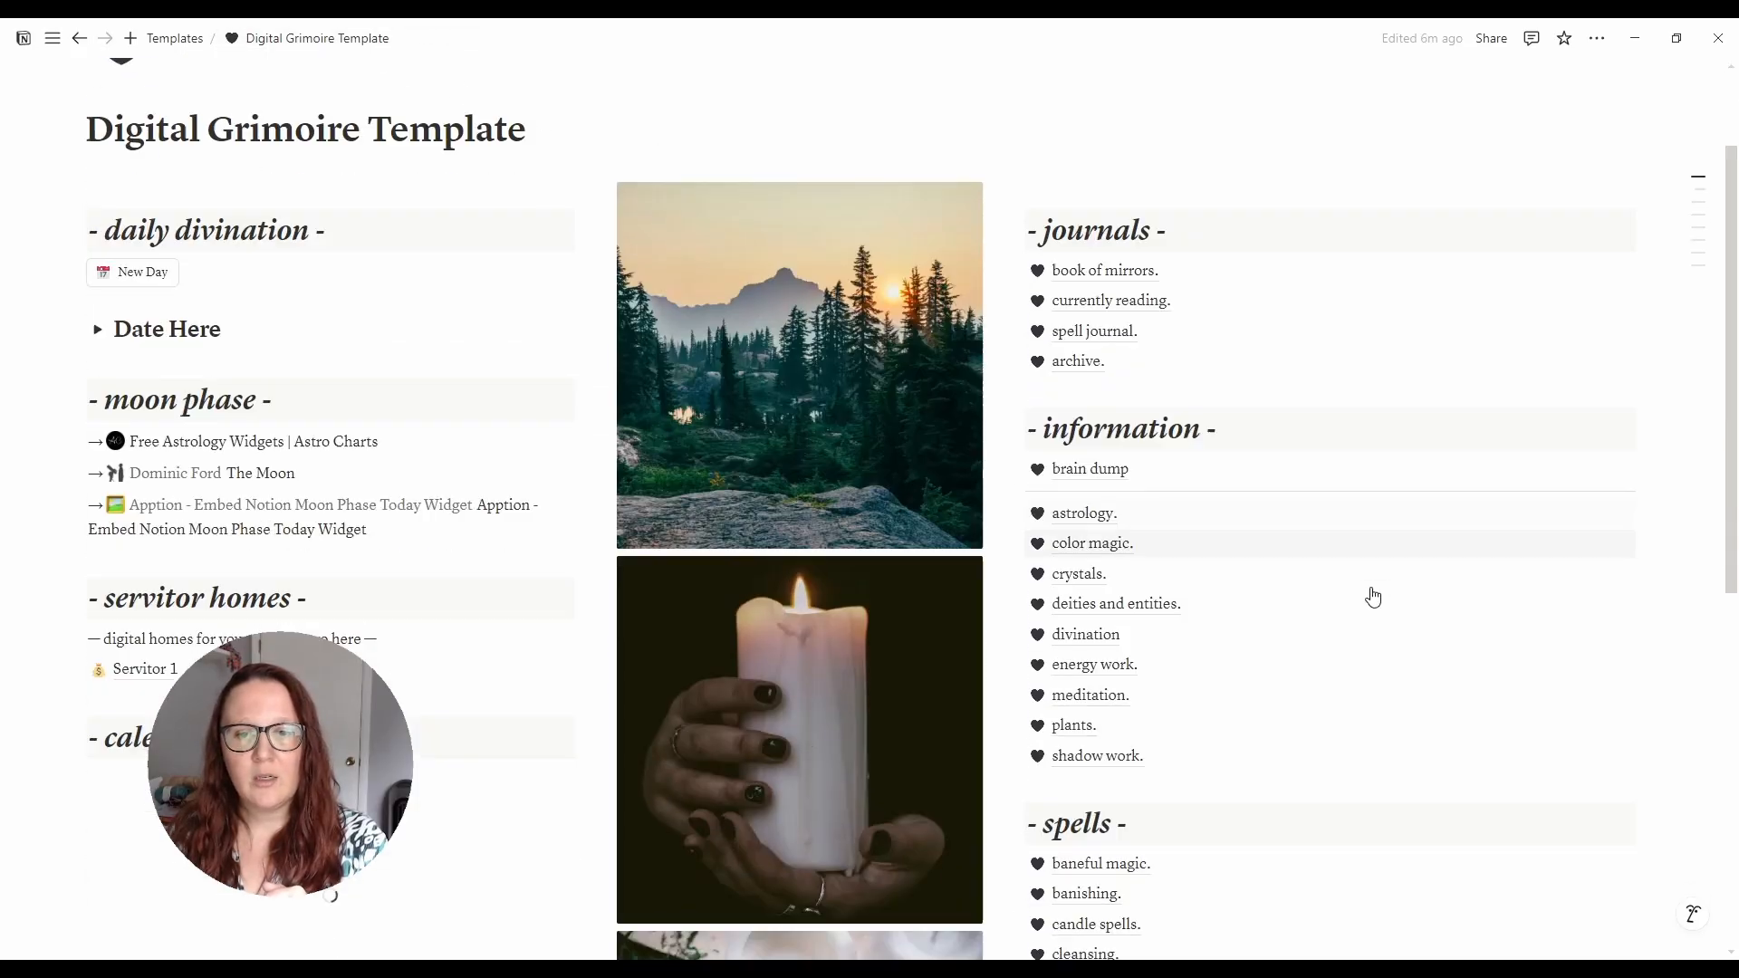
scroll(1313, 648, down, 5)
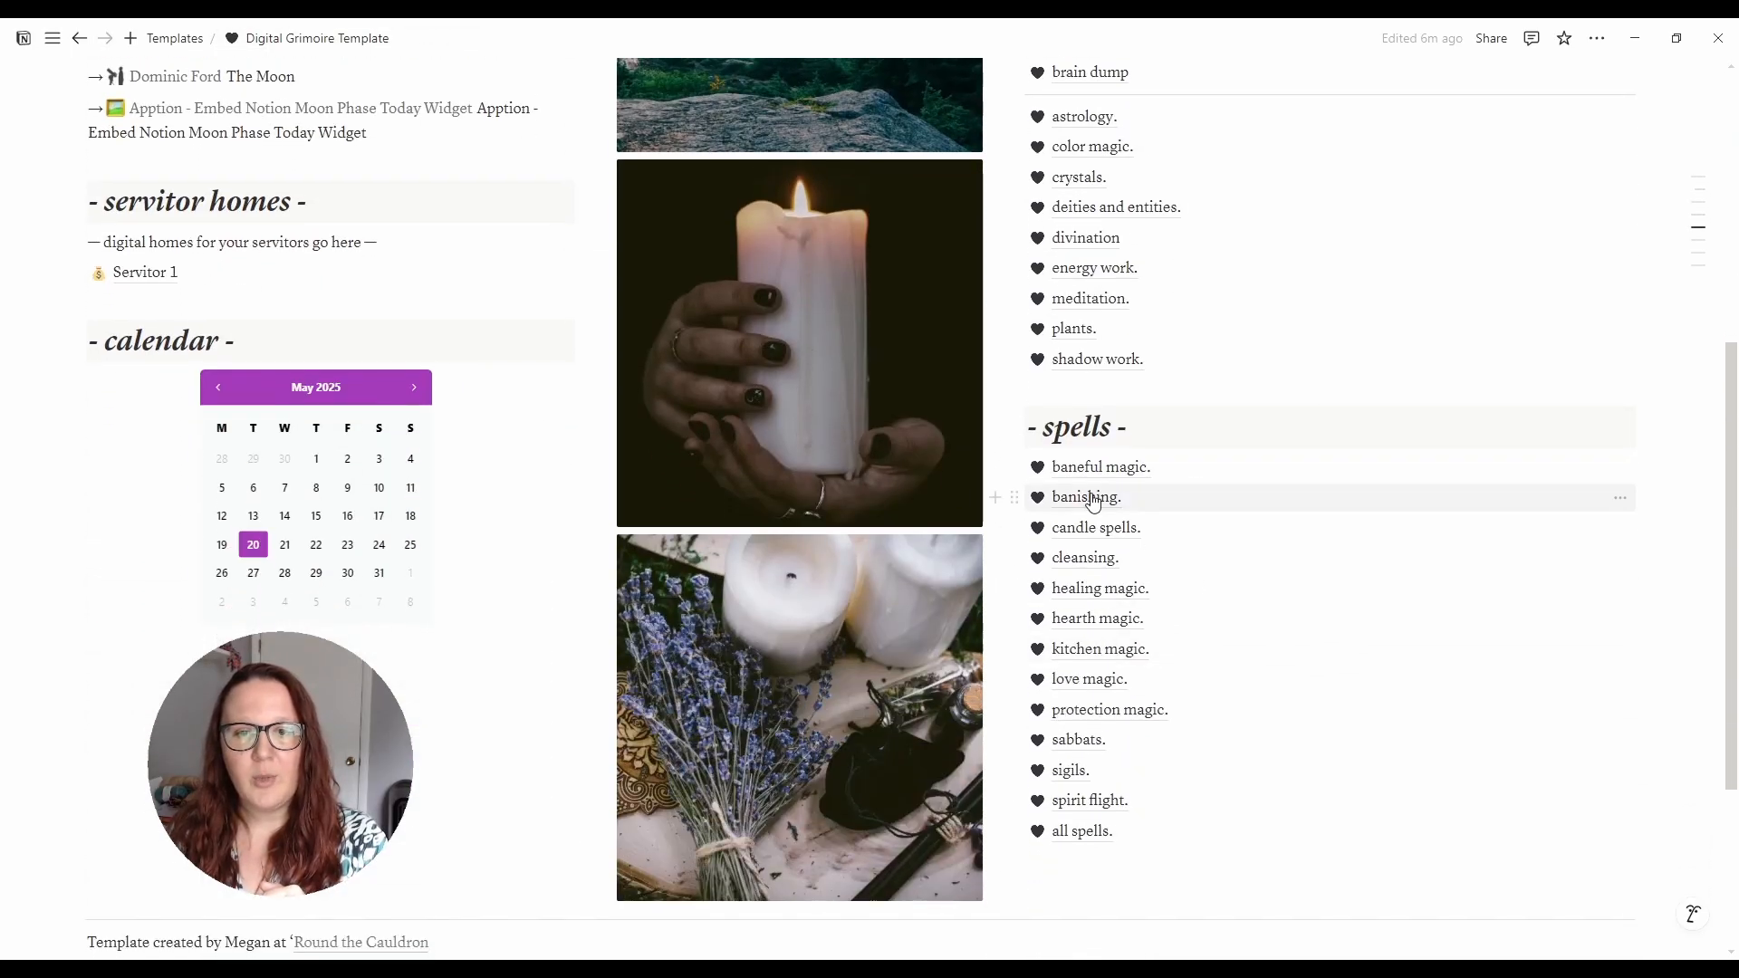
click(1087, 497)
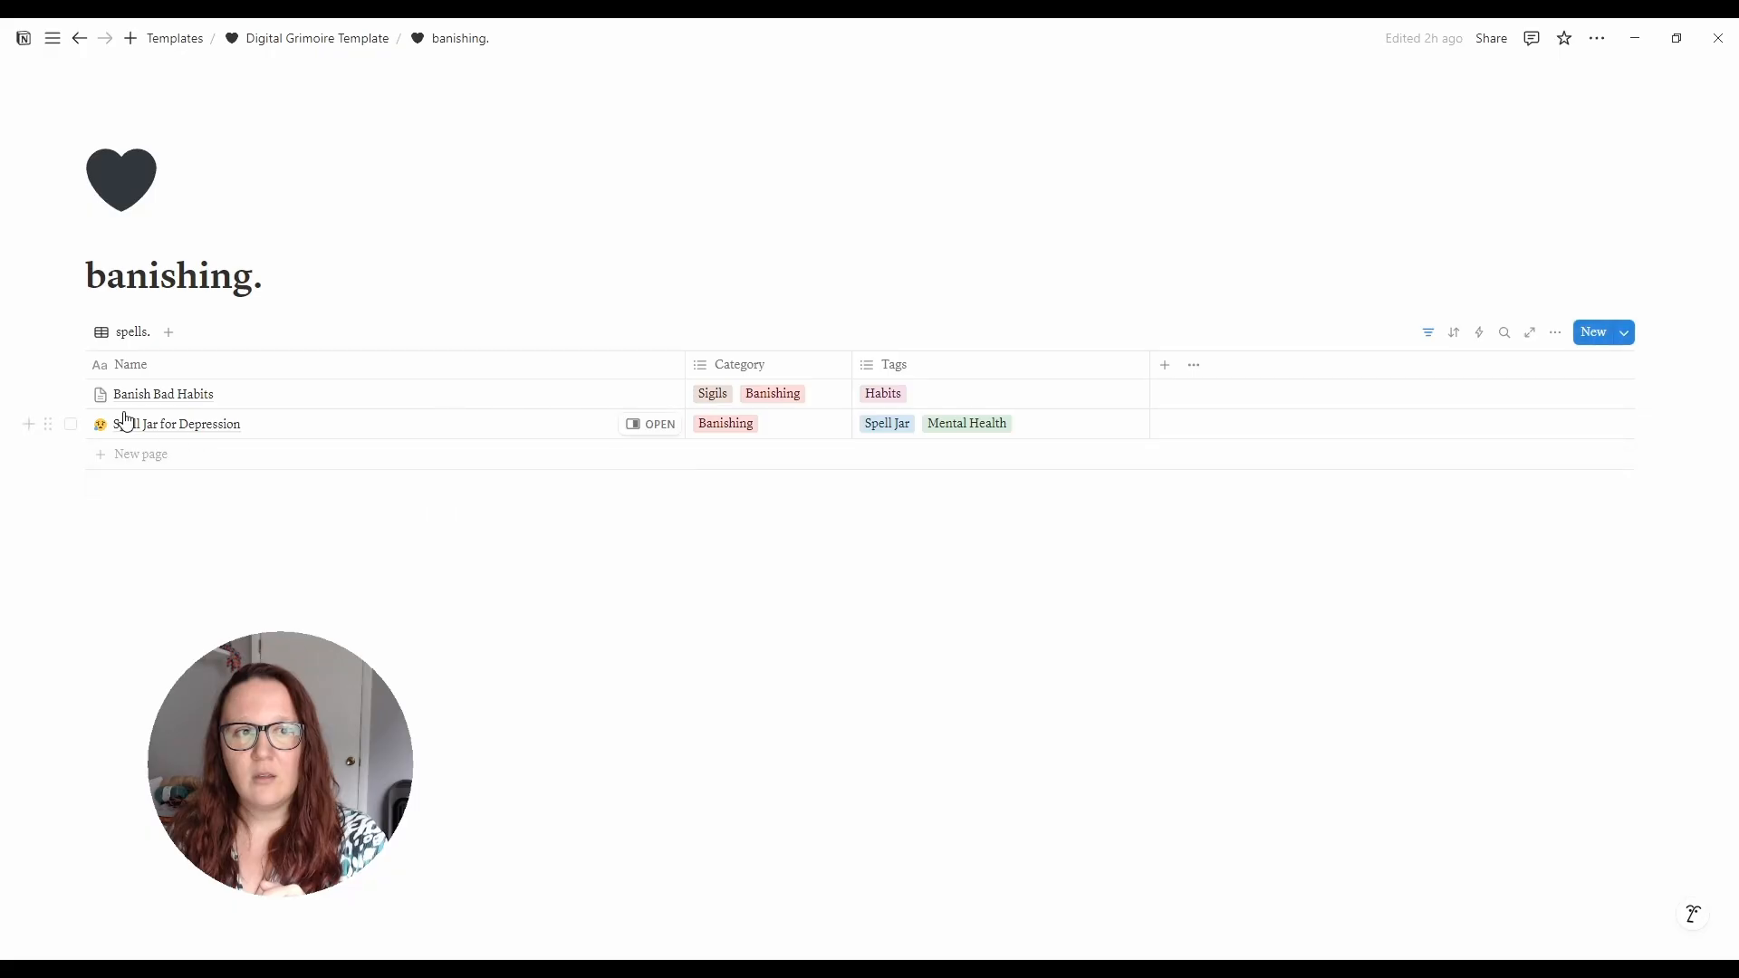
- Set the Banish Bad Habits entry's icon to the red cross mark emoji, and check the entry in side view
click(99, 395)
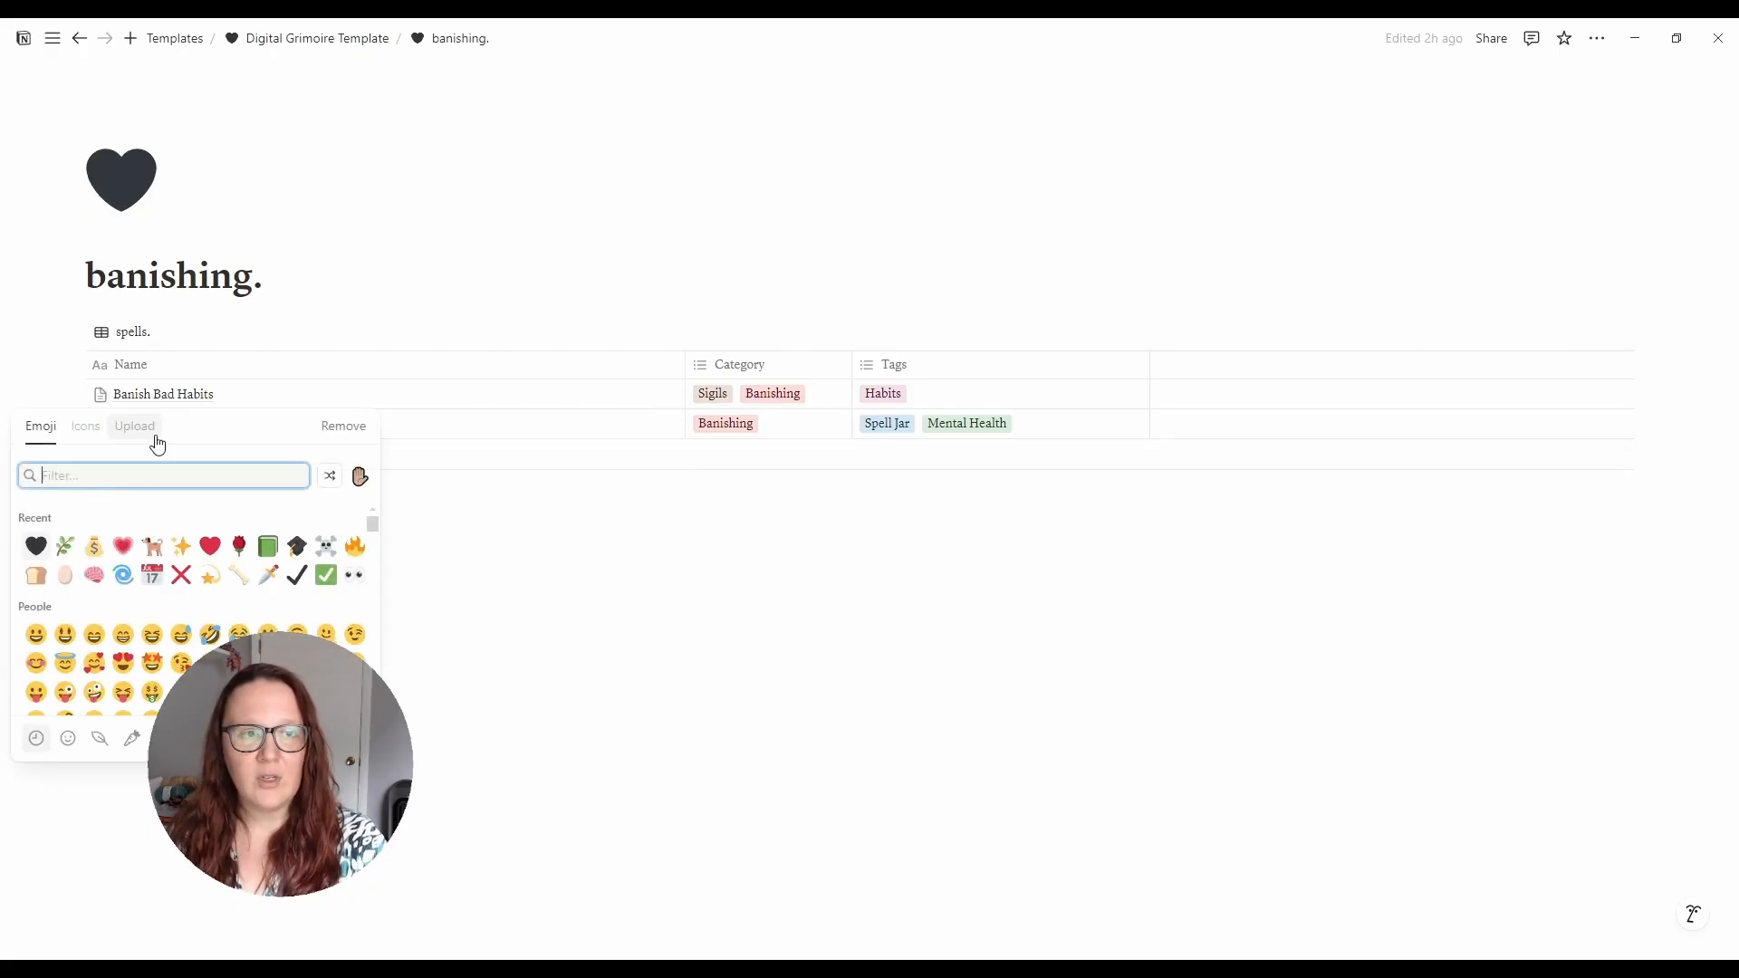
click(182, 575)
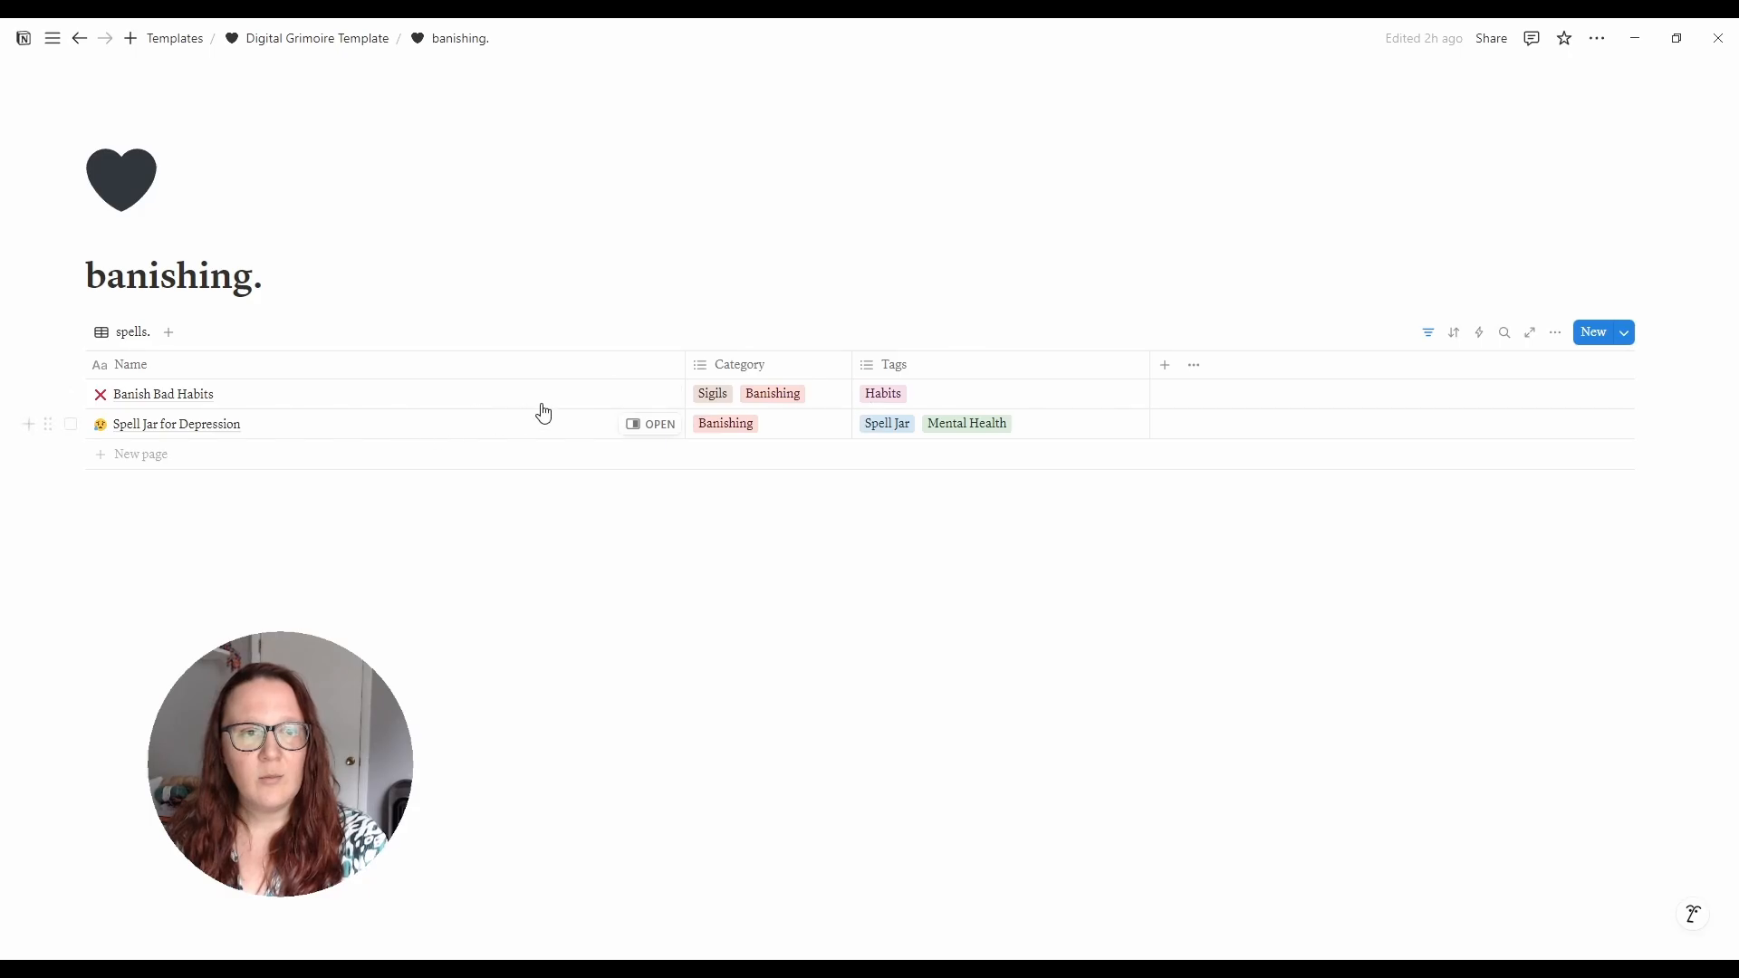
click(643, 394)
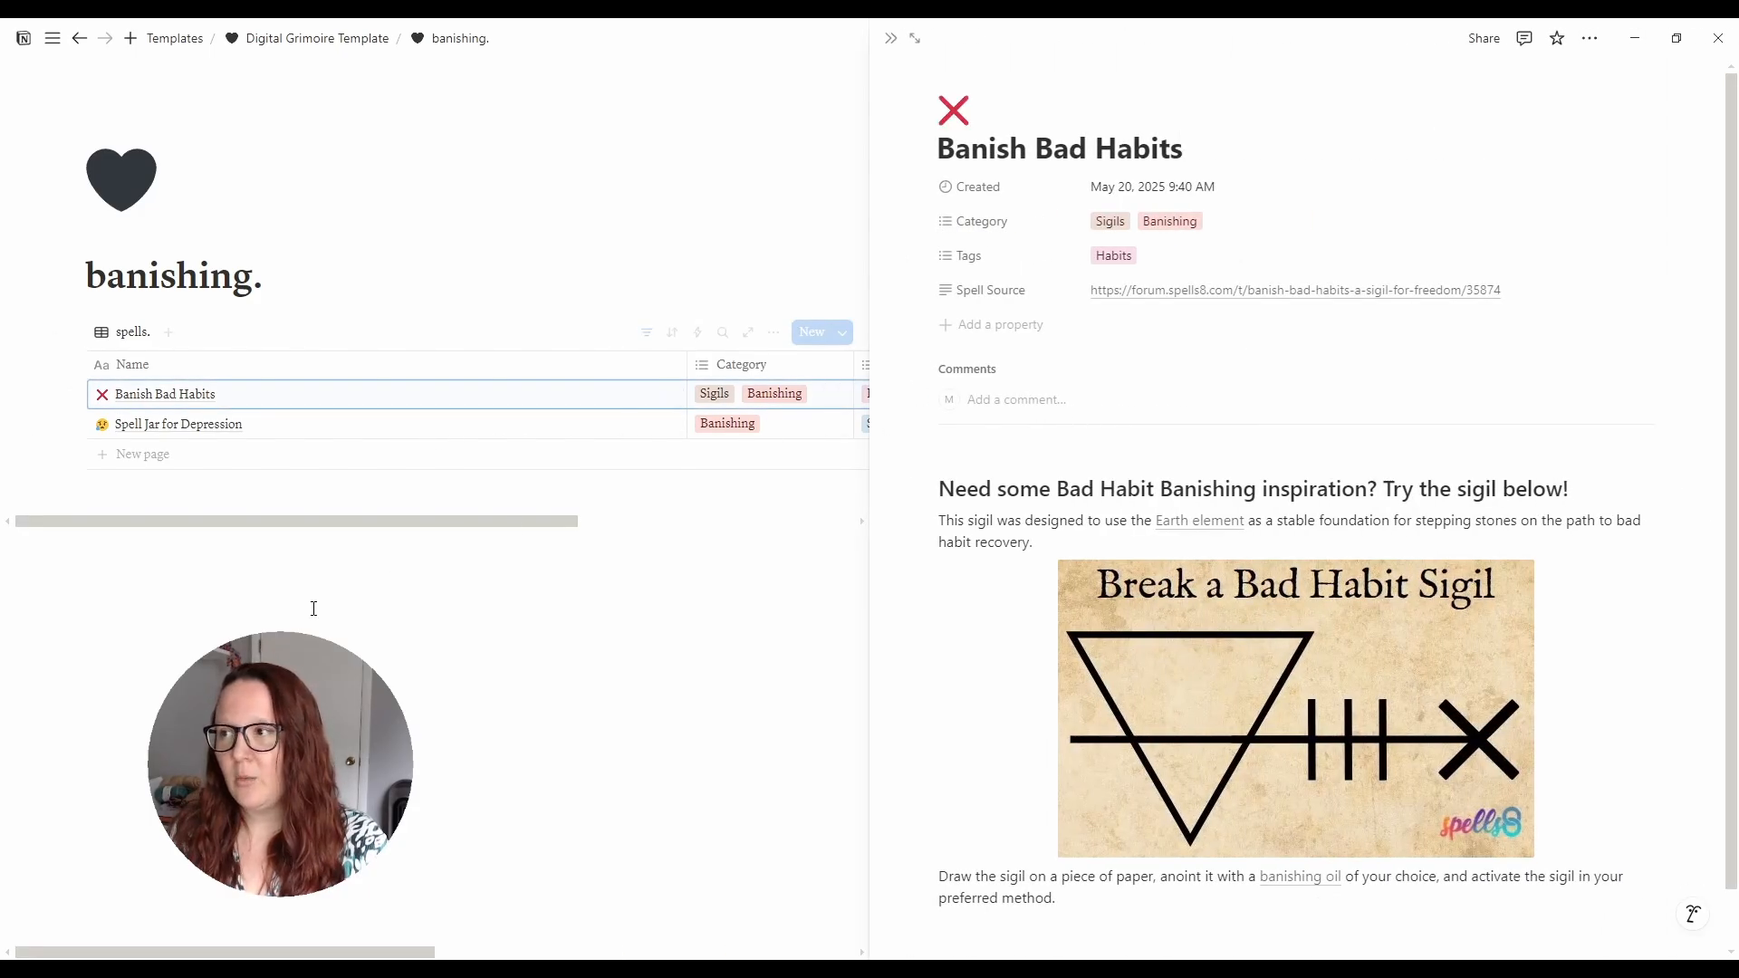
key(Escape)
- Go back to the template's main page and open the sigils page from the spells list
click(314, 38)
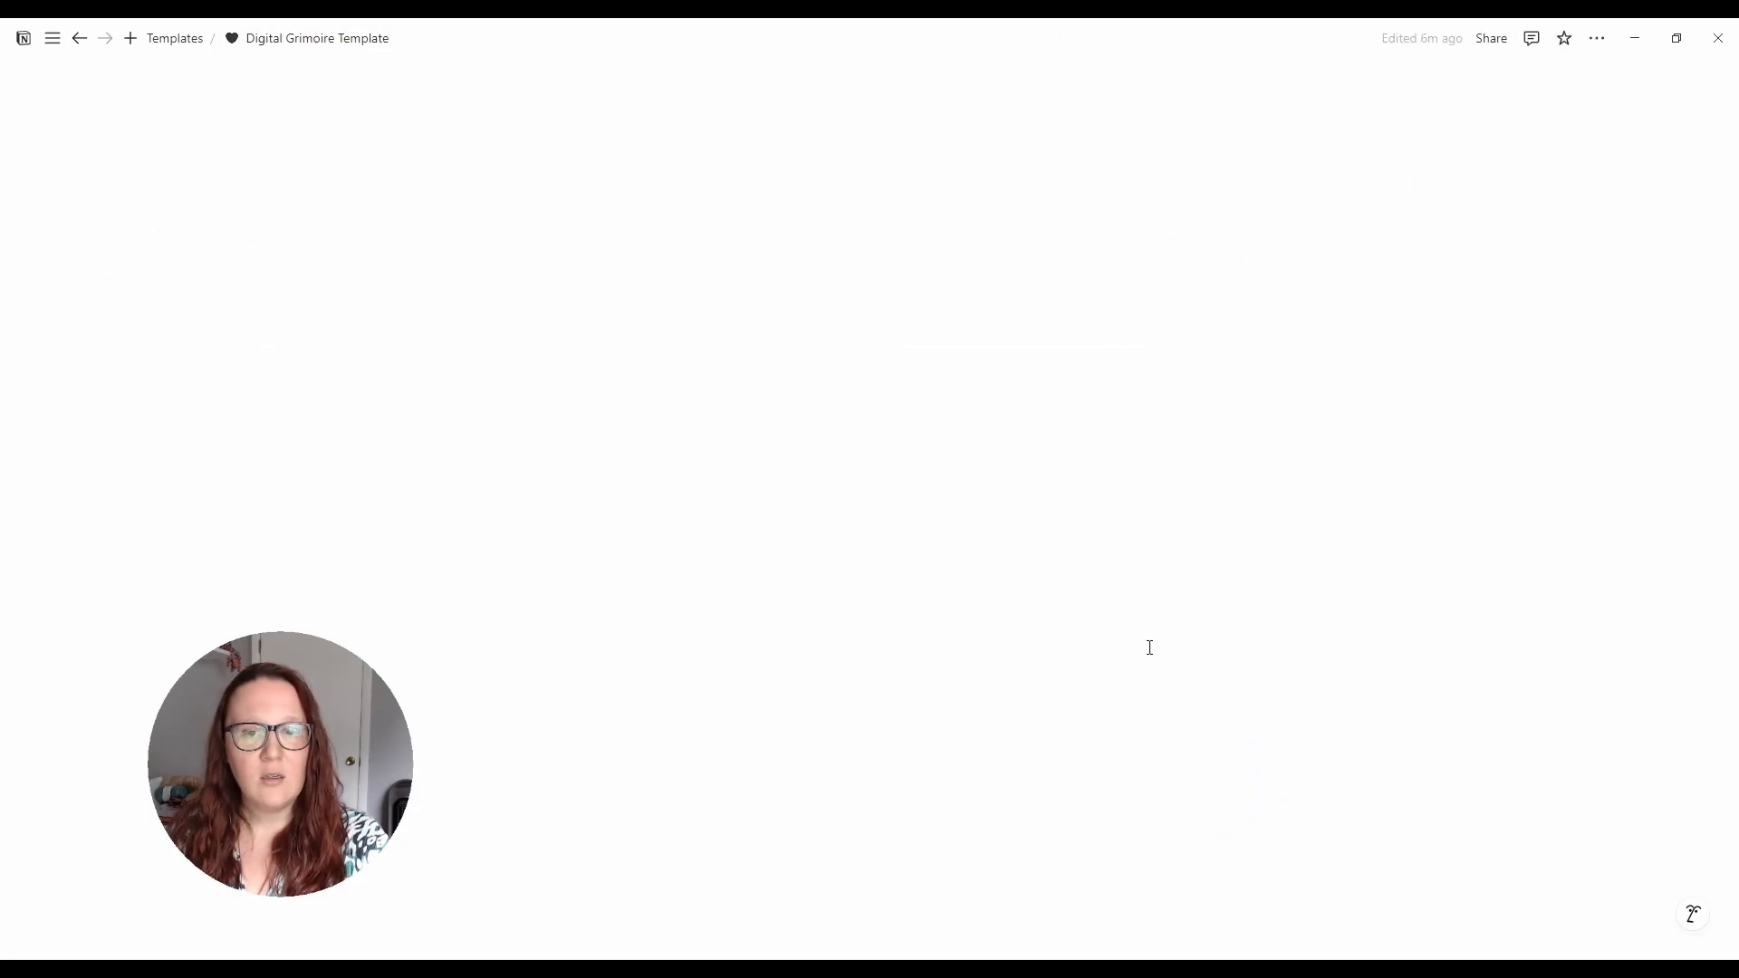
scroll(1405, 743, down, 6)
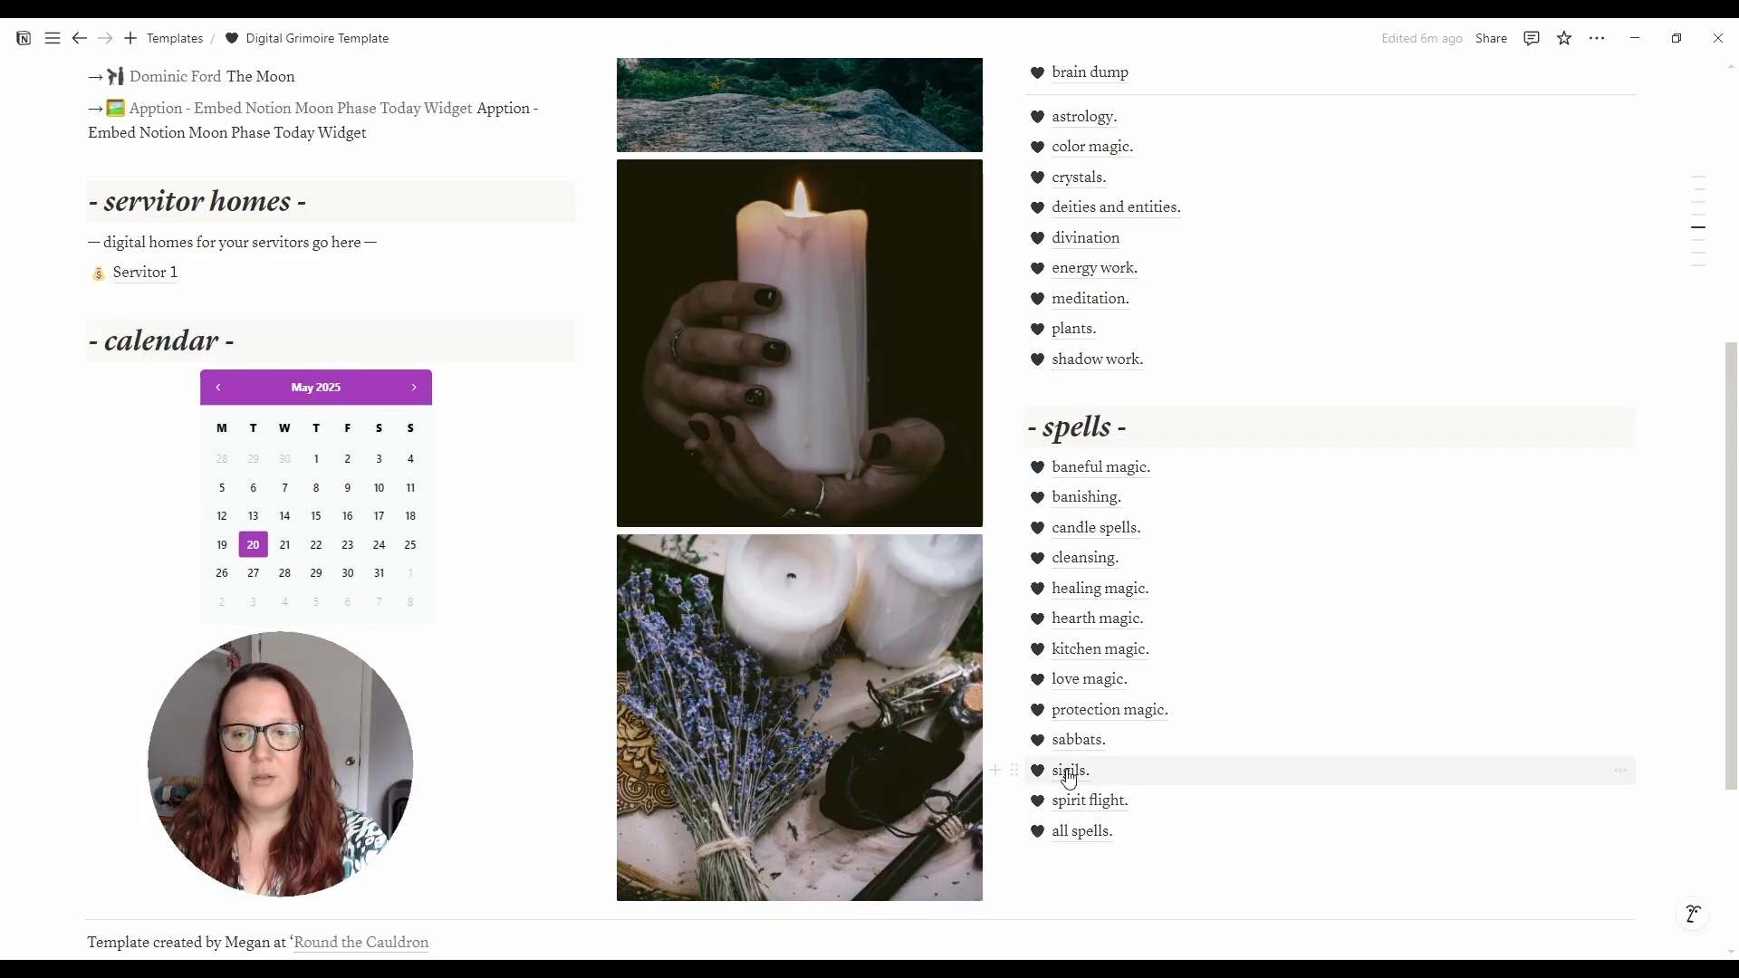
click(1070, 772)
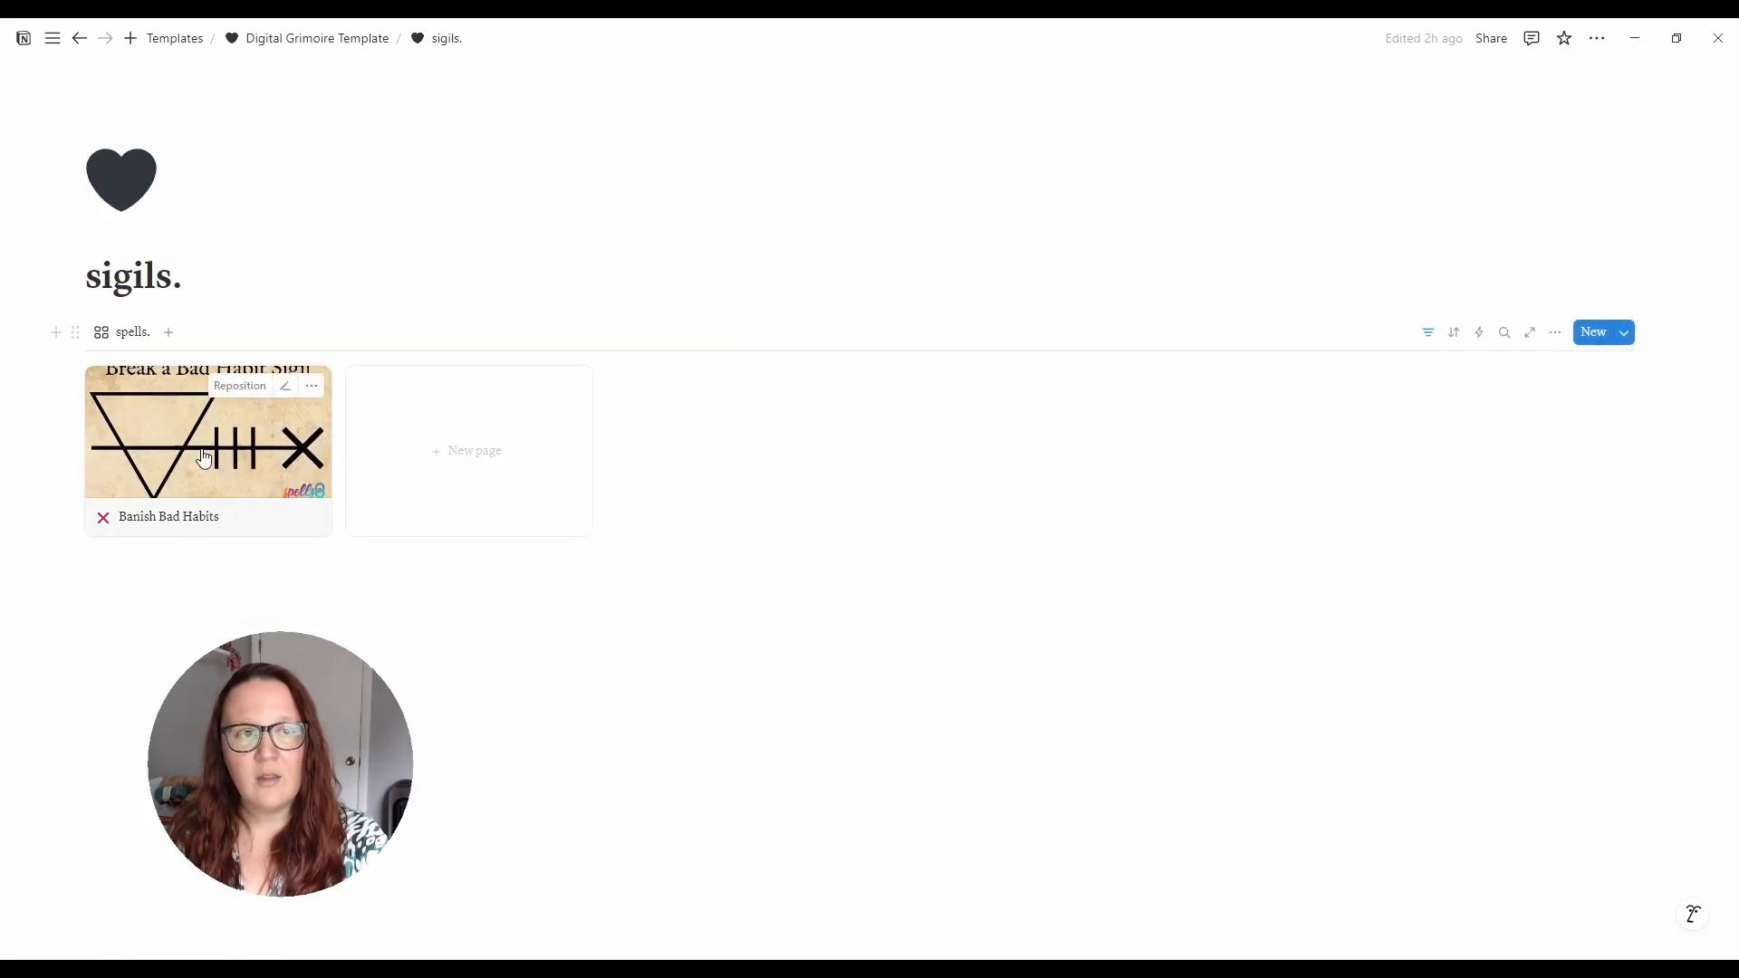
- Reposition the Banish Bad Habits card's preview image so its full Break a Bad Habit Sigil heading shows, and save the position
click(227, 398)
drag(293, 426, 298, 525)
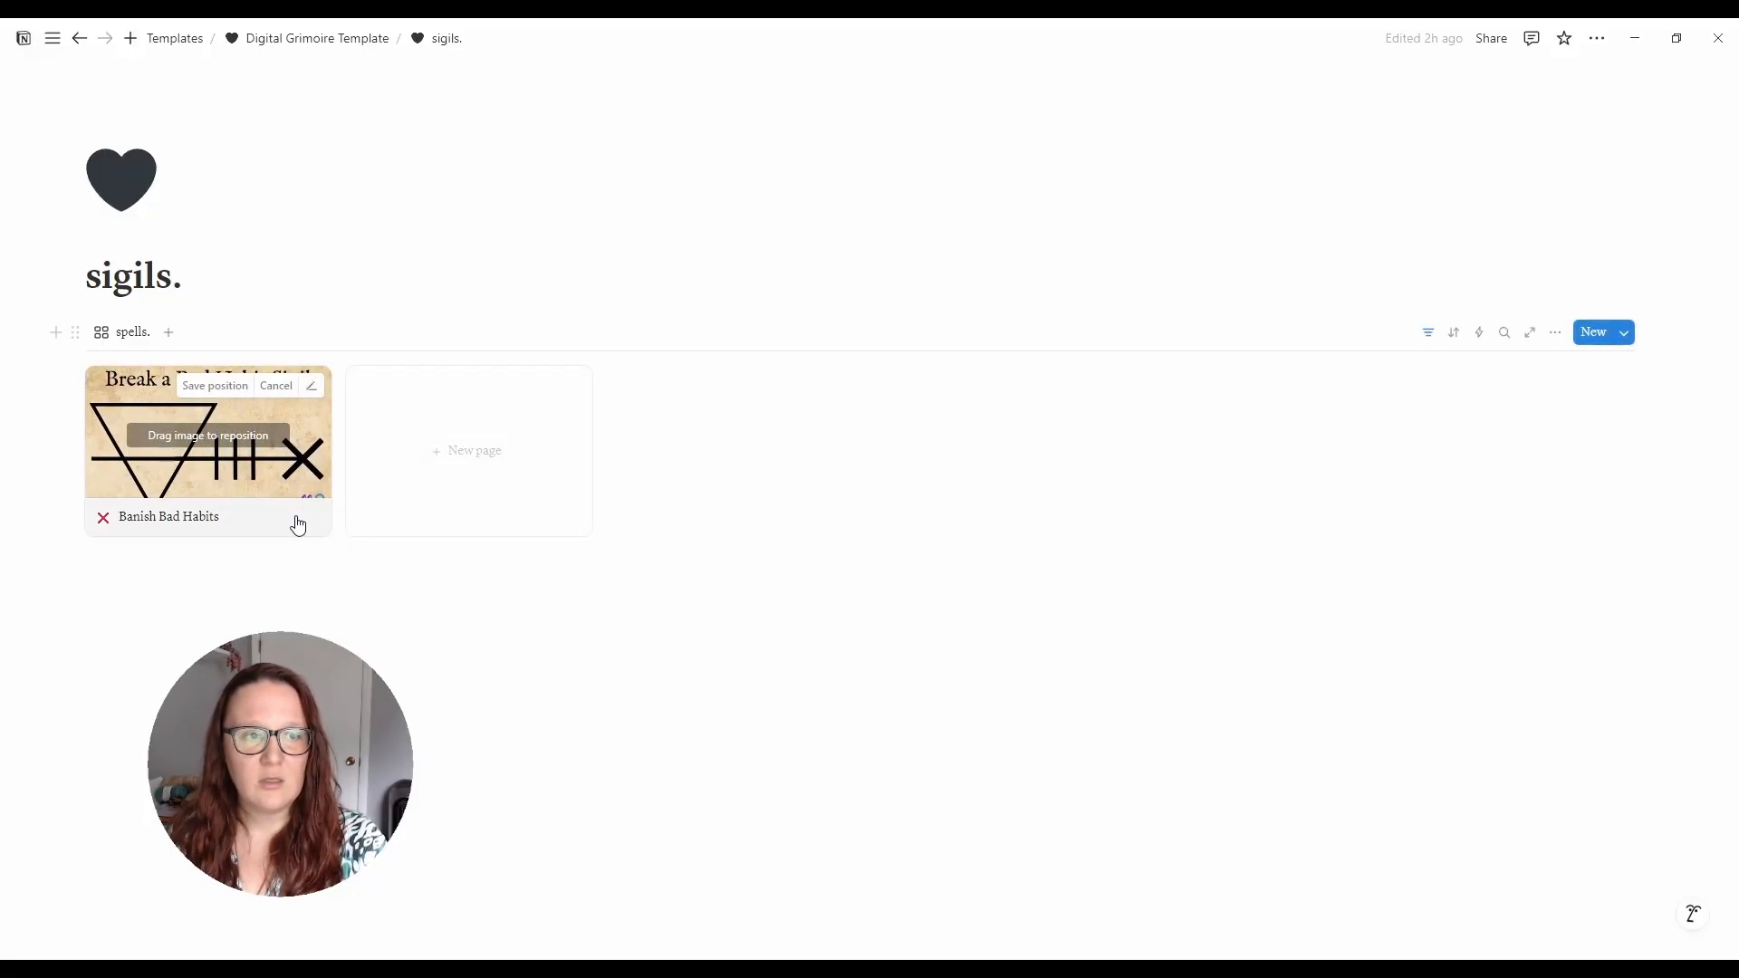
click(218, 386)
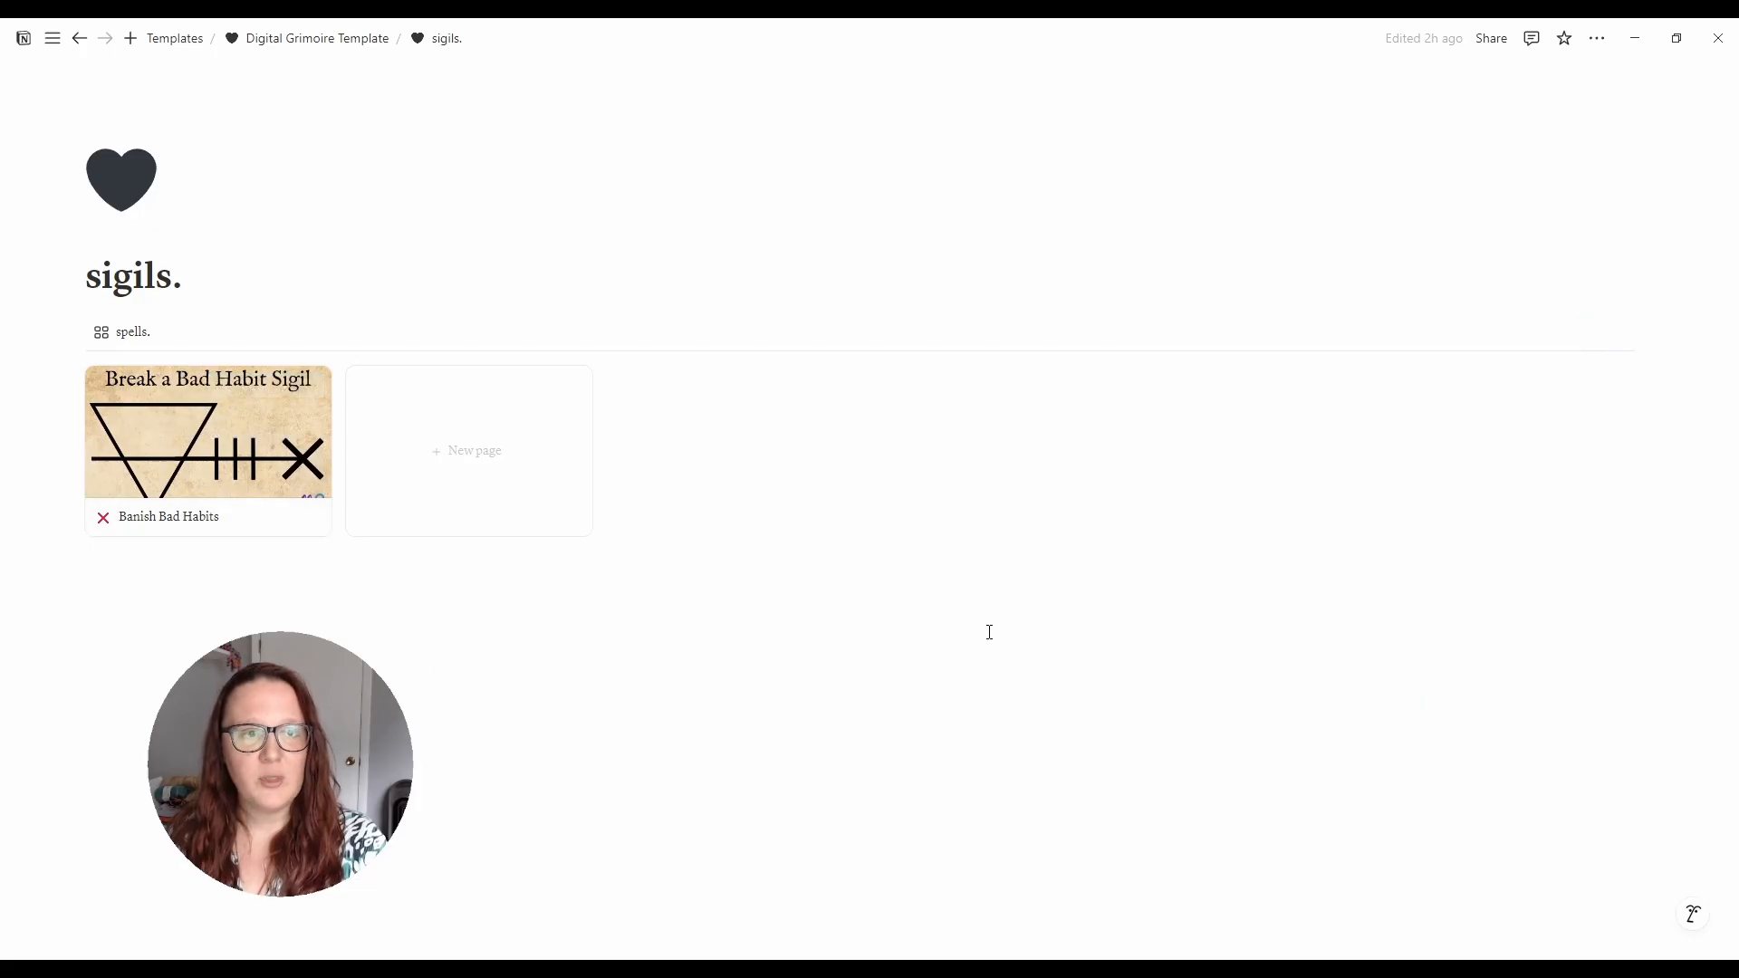
click(989, 632)
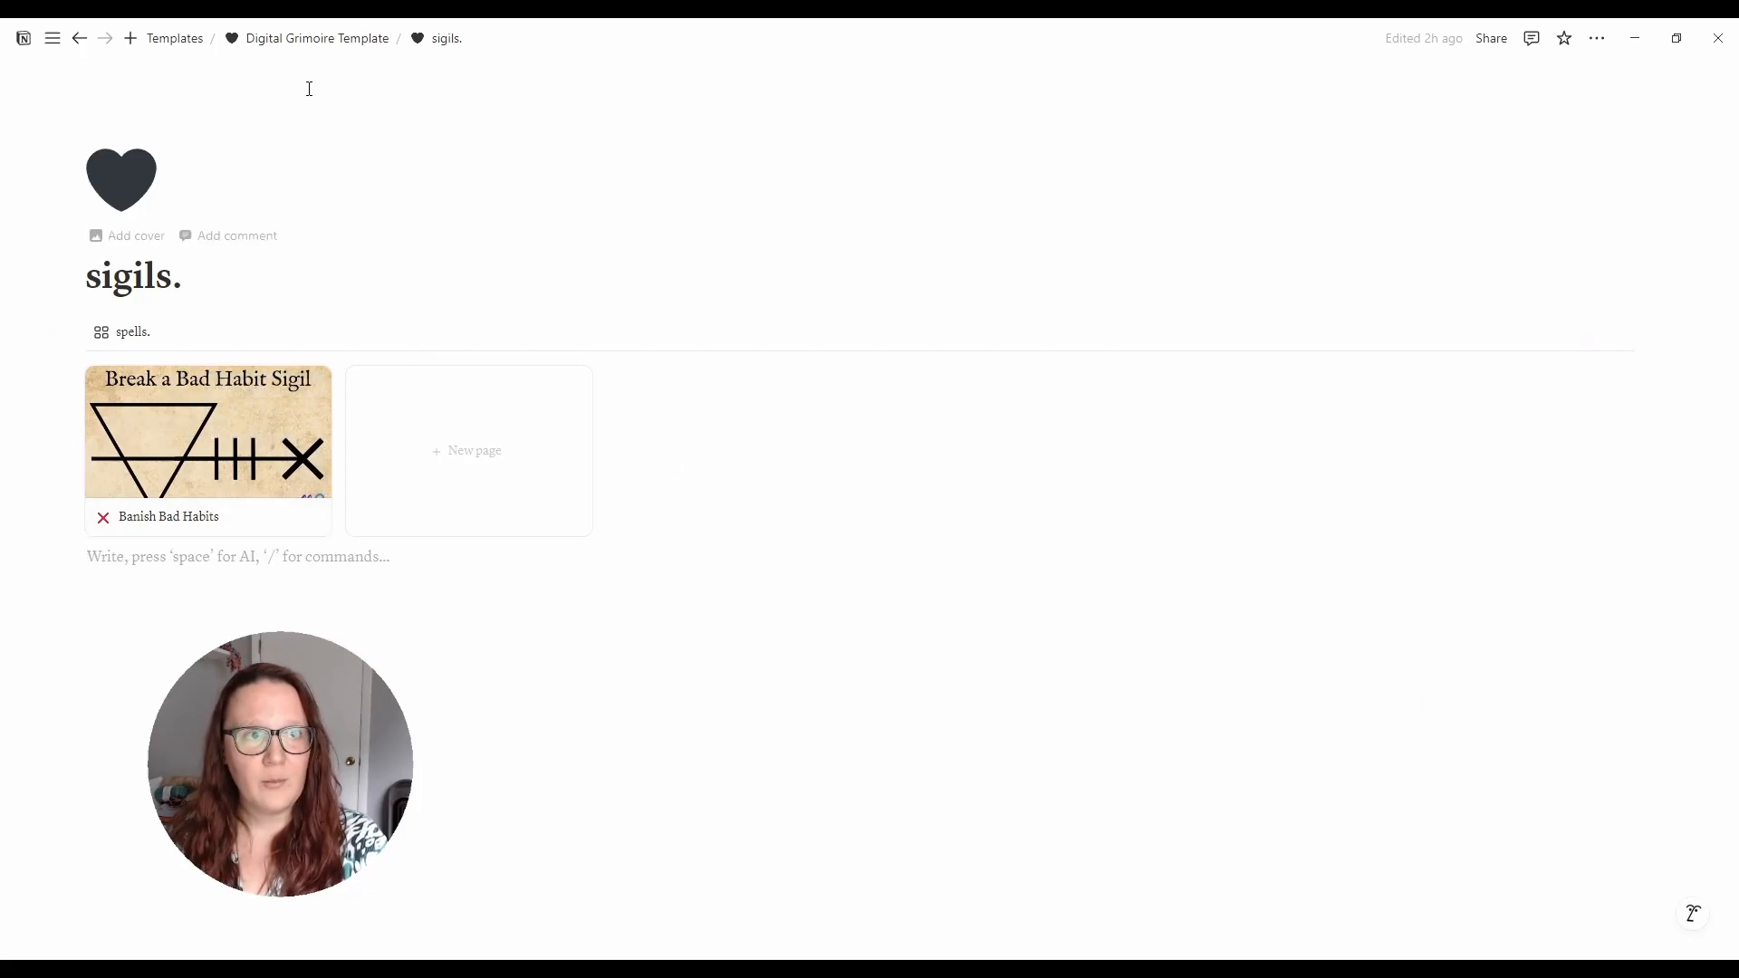
- Leave the sigils page and open the all spells page from the template's spells list
click(319, 40)
scroll(1396, 727, down, 10)
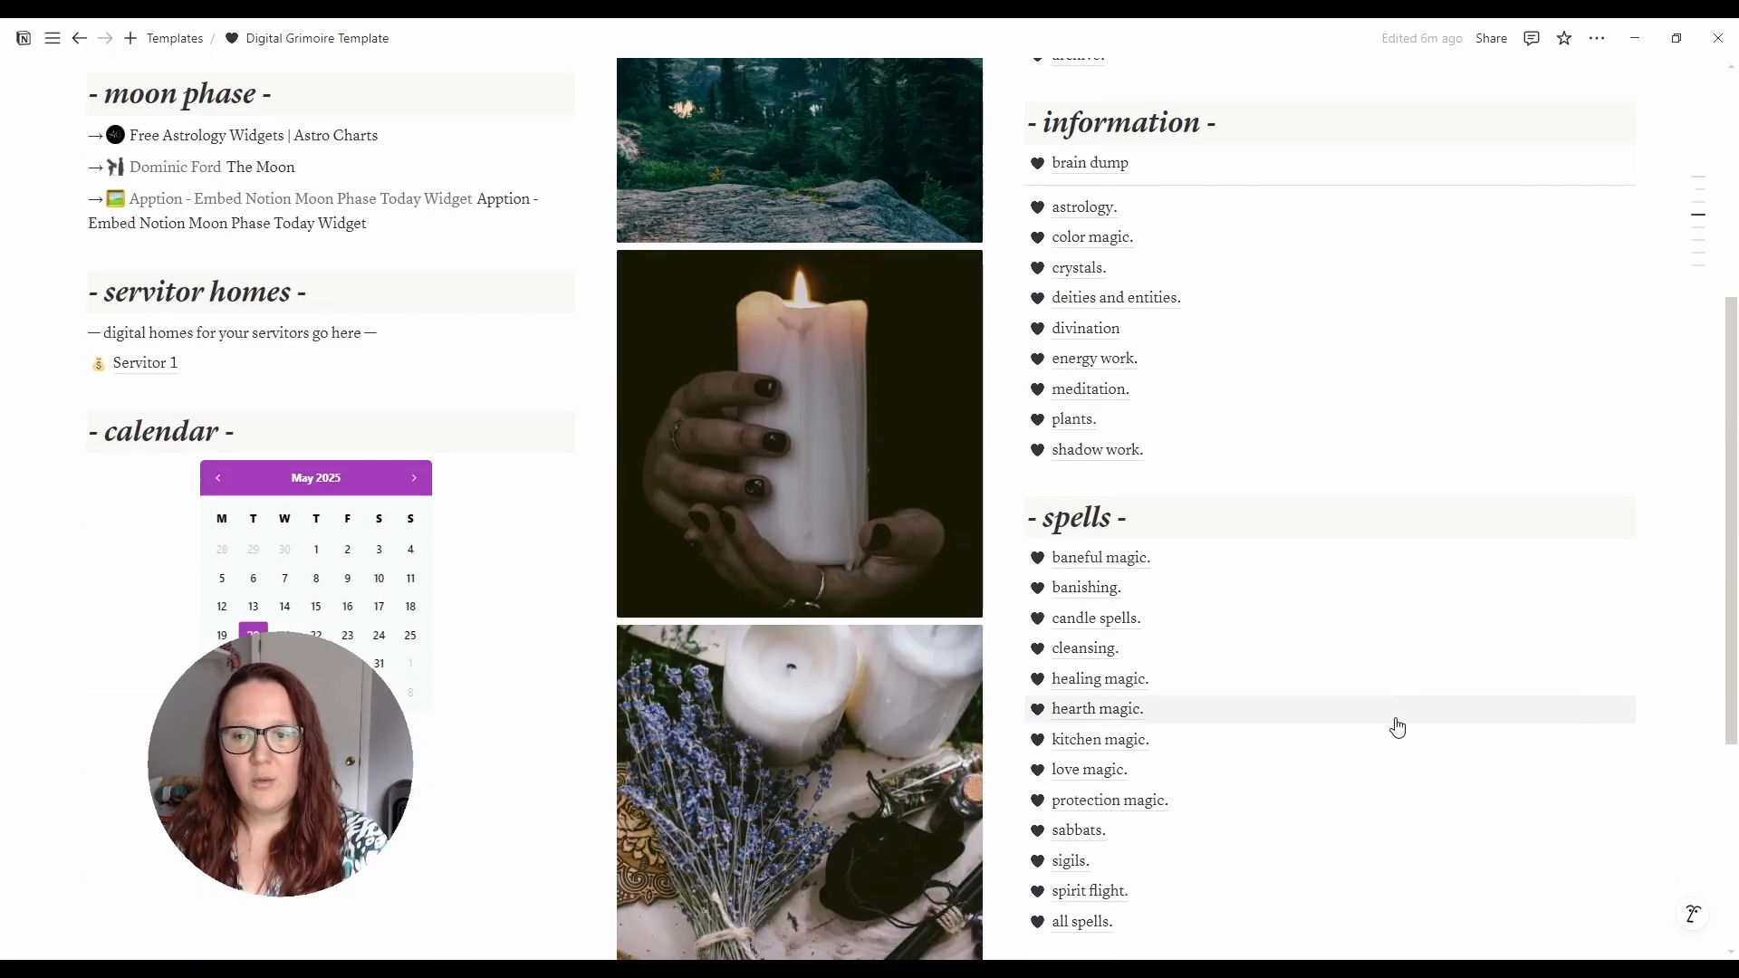
click(1100, 520)
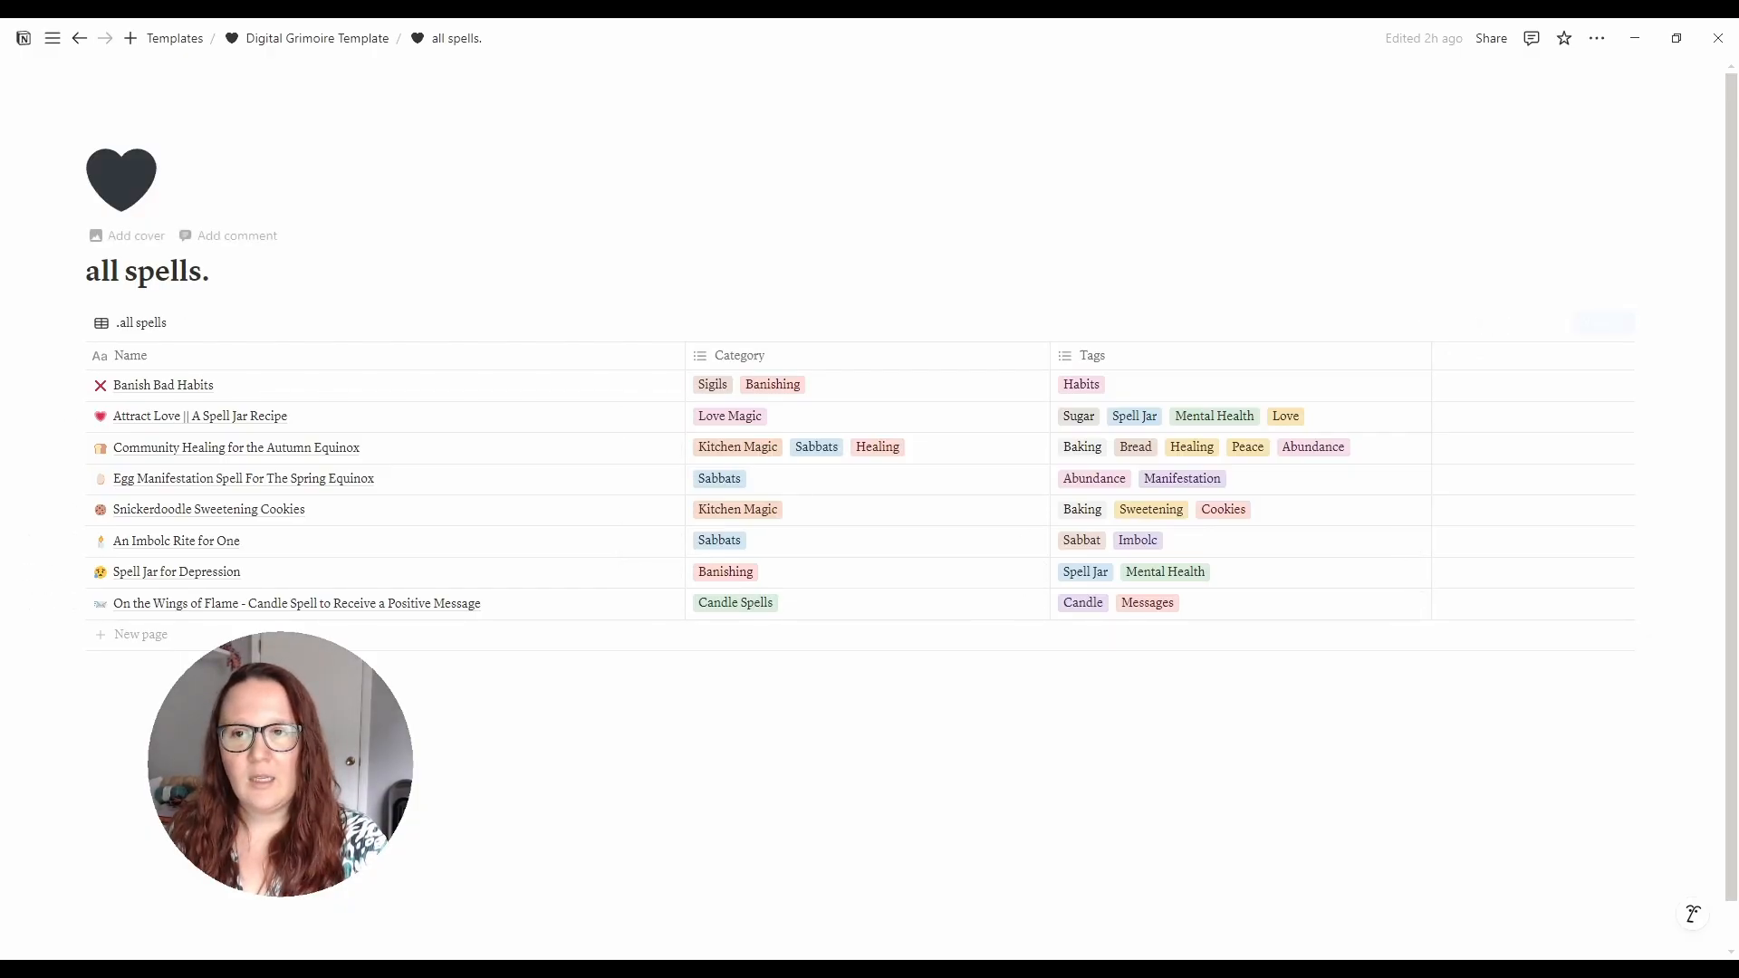
- Add an entry titled Healing From Within to the all spells table and assign it the Healing category
click(1593, 323)
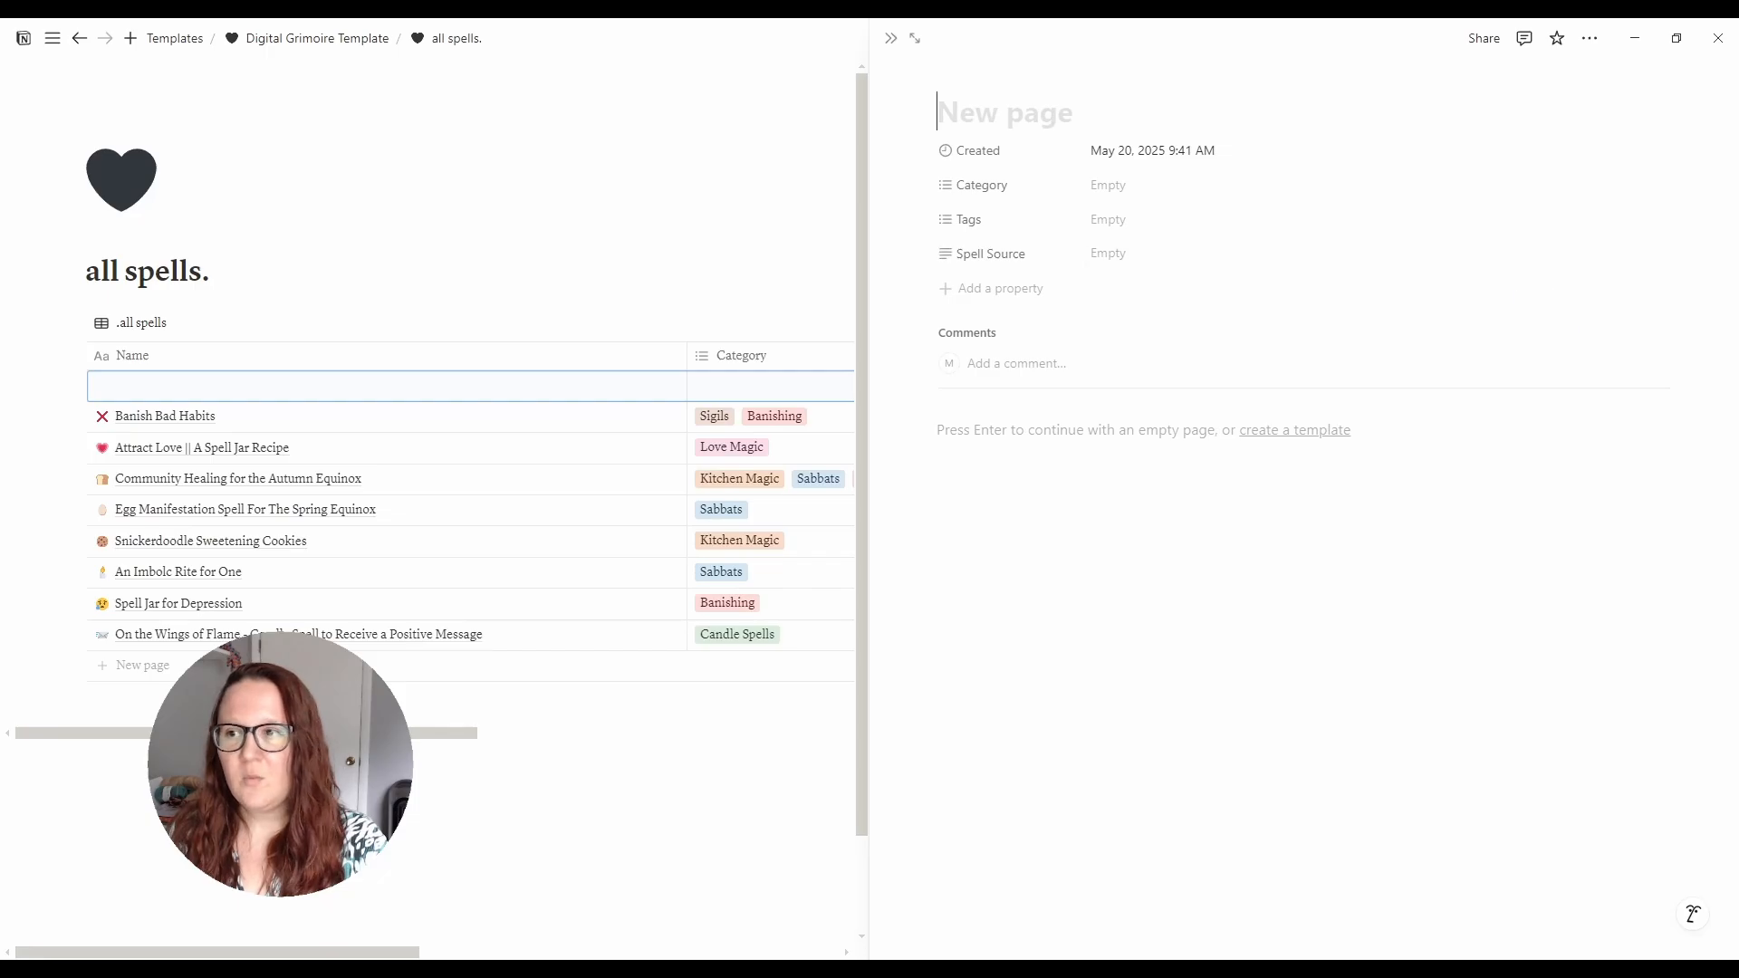
text(Healing)
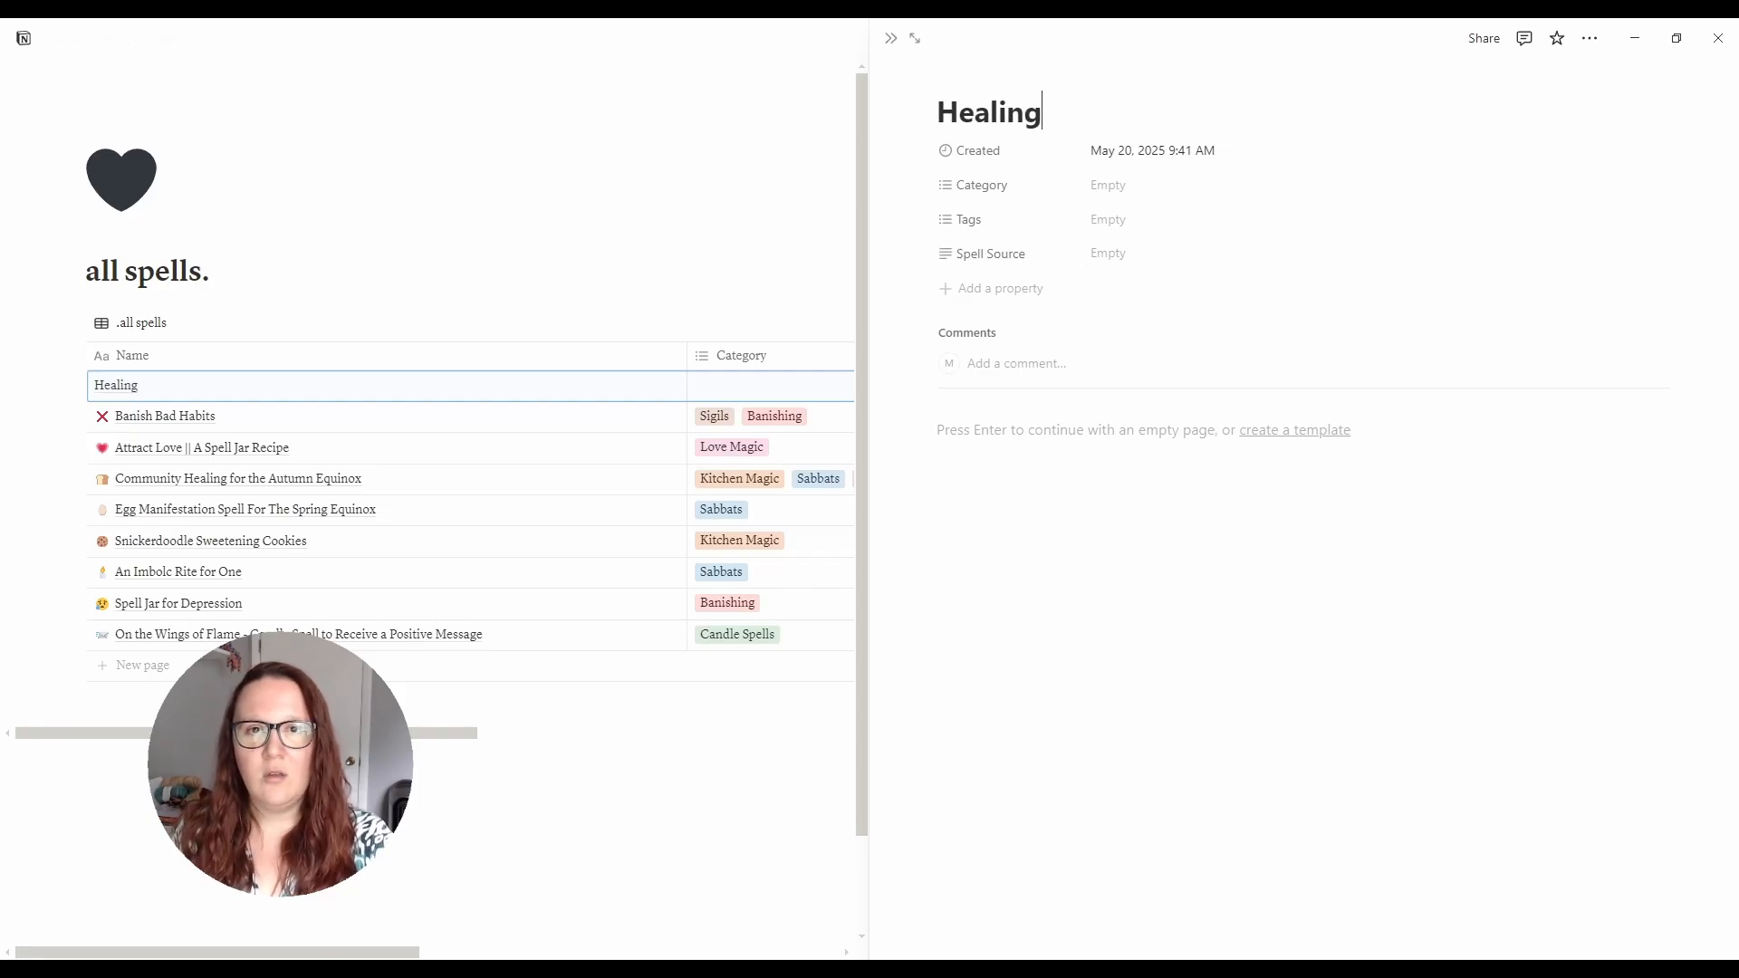
text( From Within)
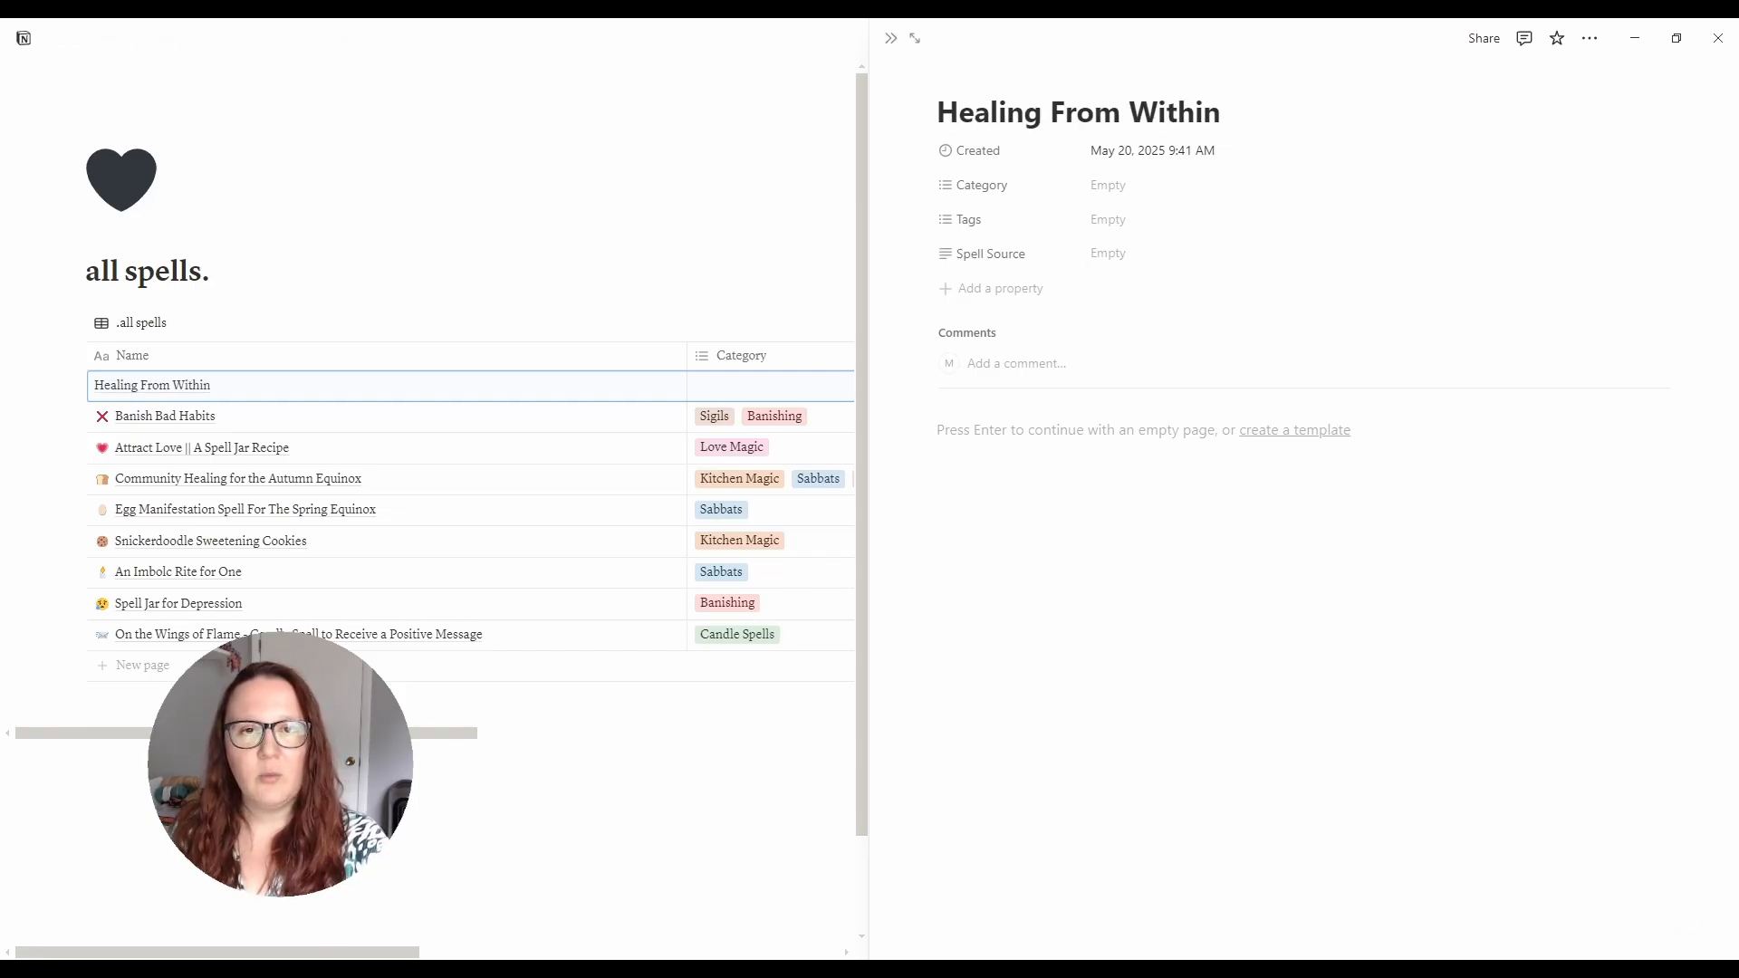
click(1135, 188)
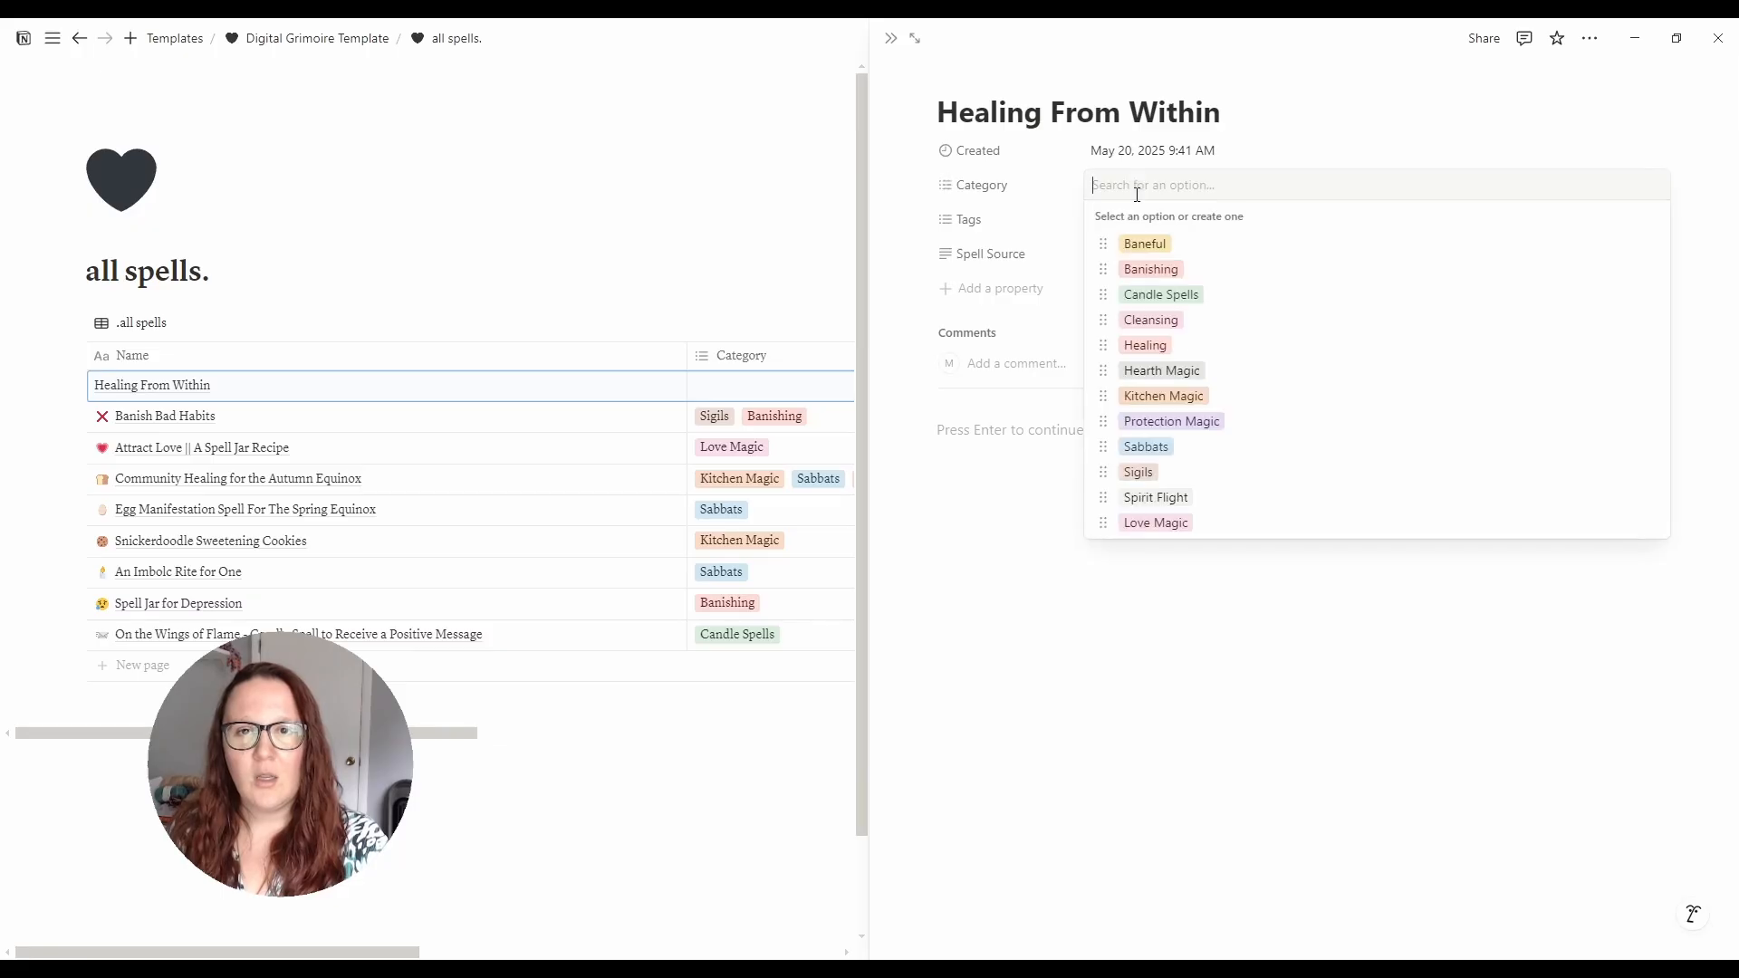
click(1155, 349)
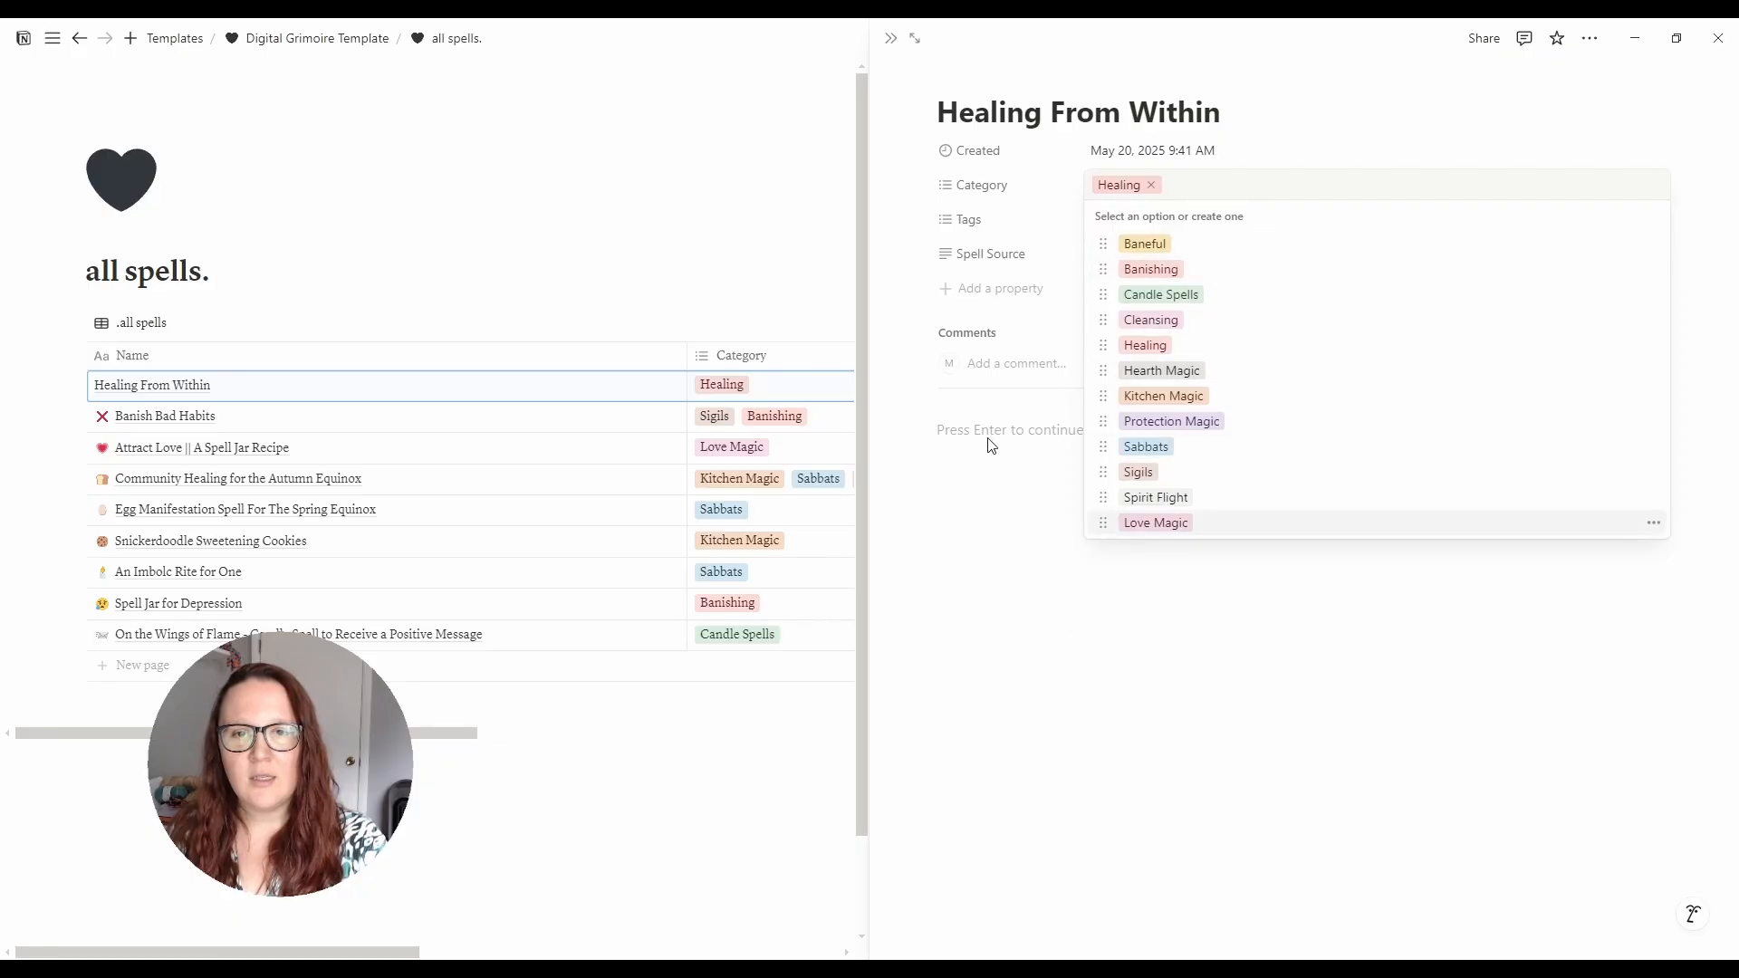
click(1015, 436)
click(1041, 431)
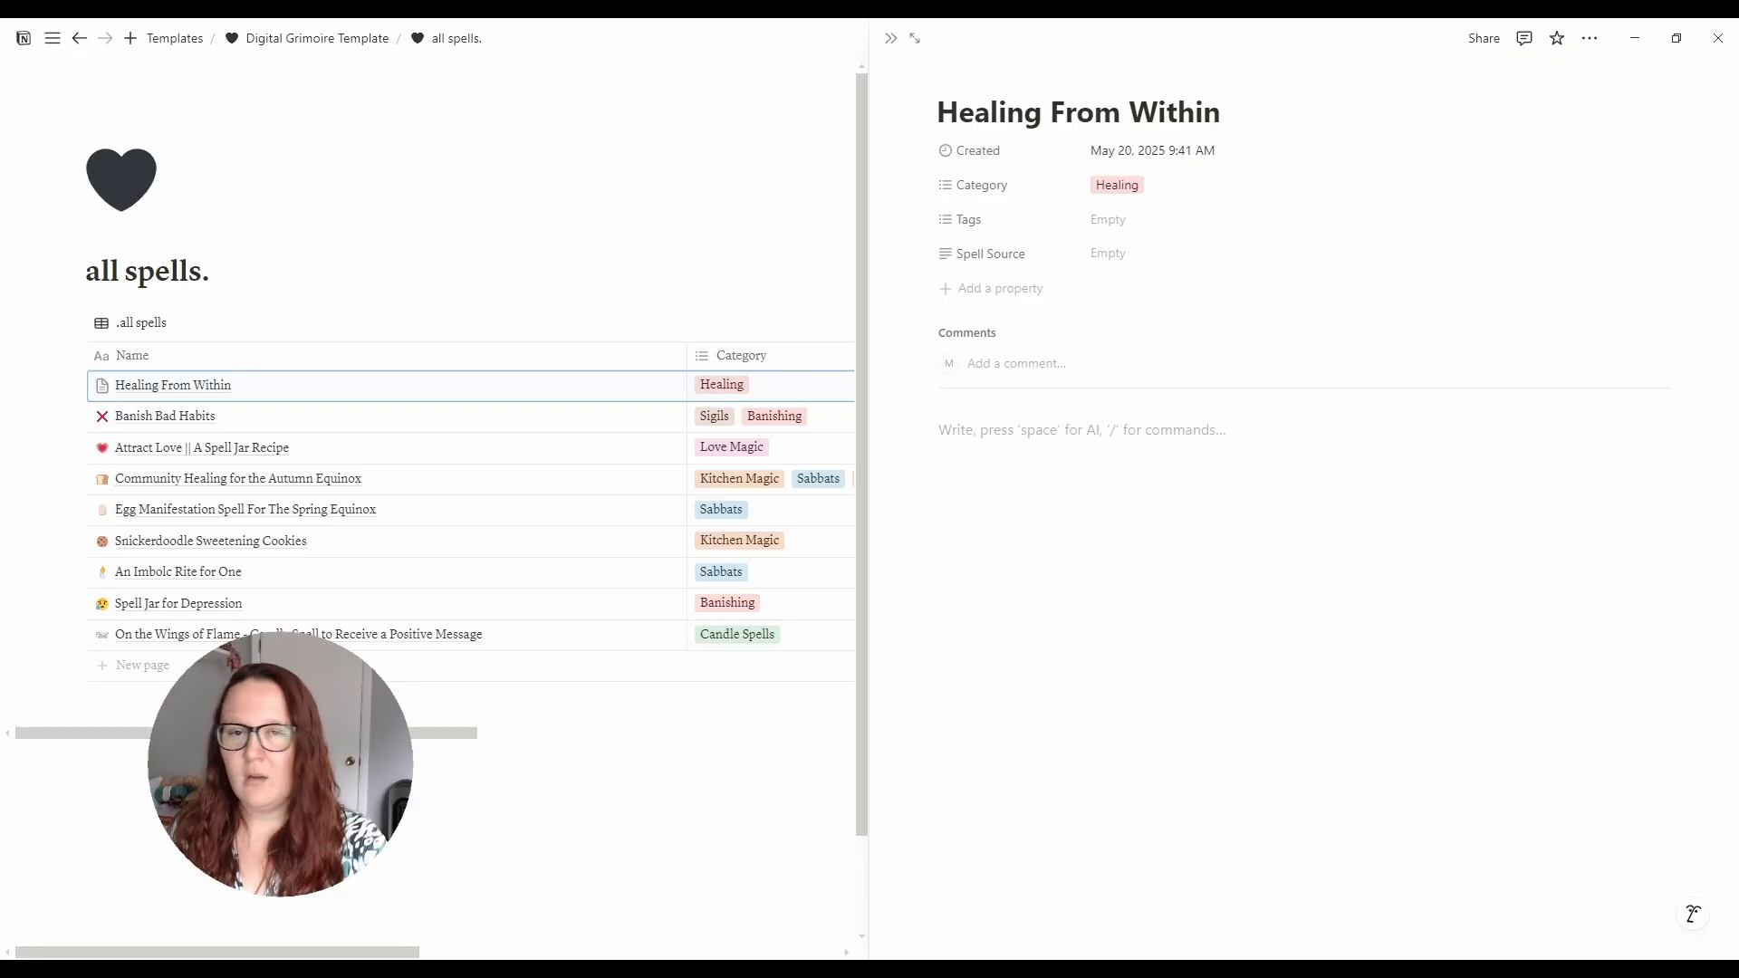
key(ctrl+v)
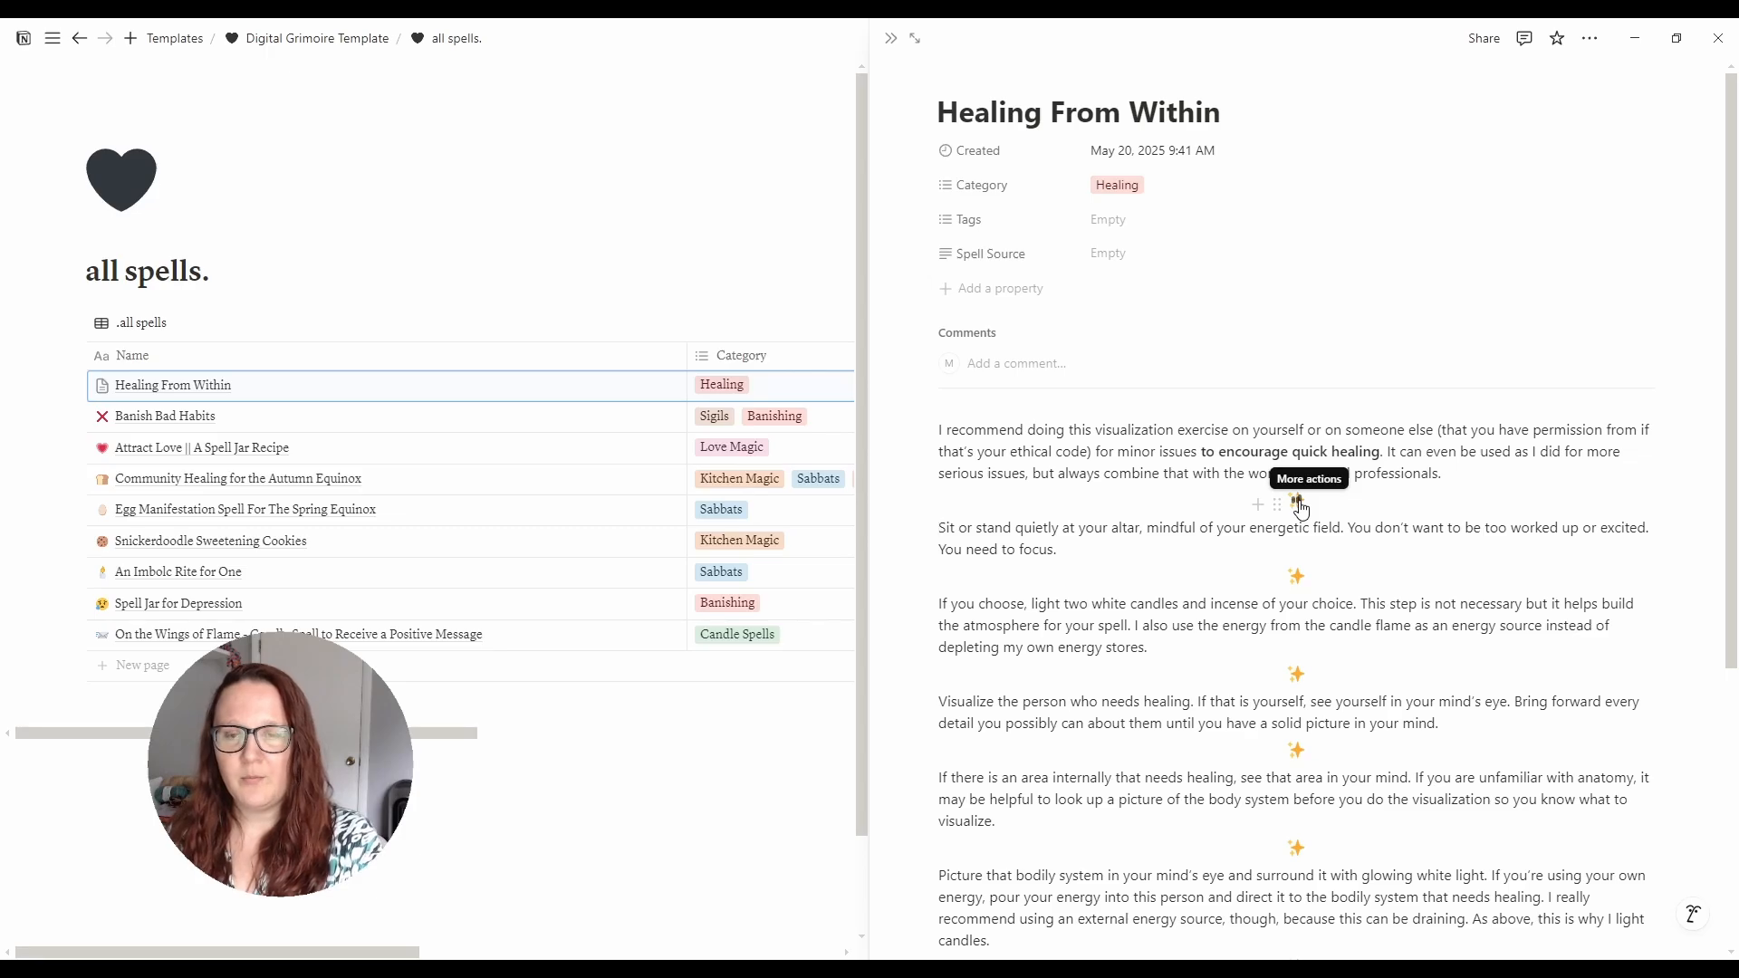
click(1298, 503)
key(Delete)
click(1281, 555)
key(Delete)
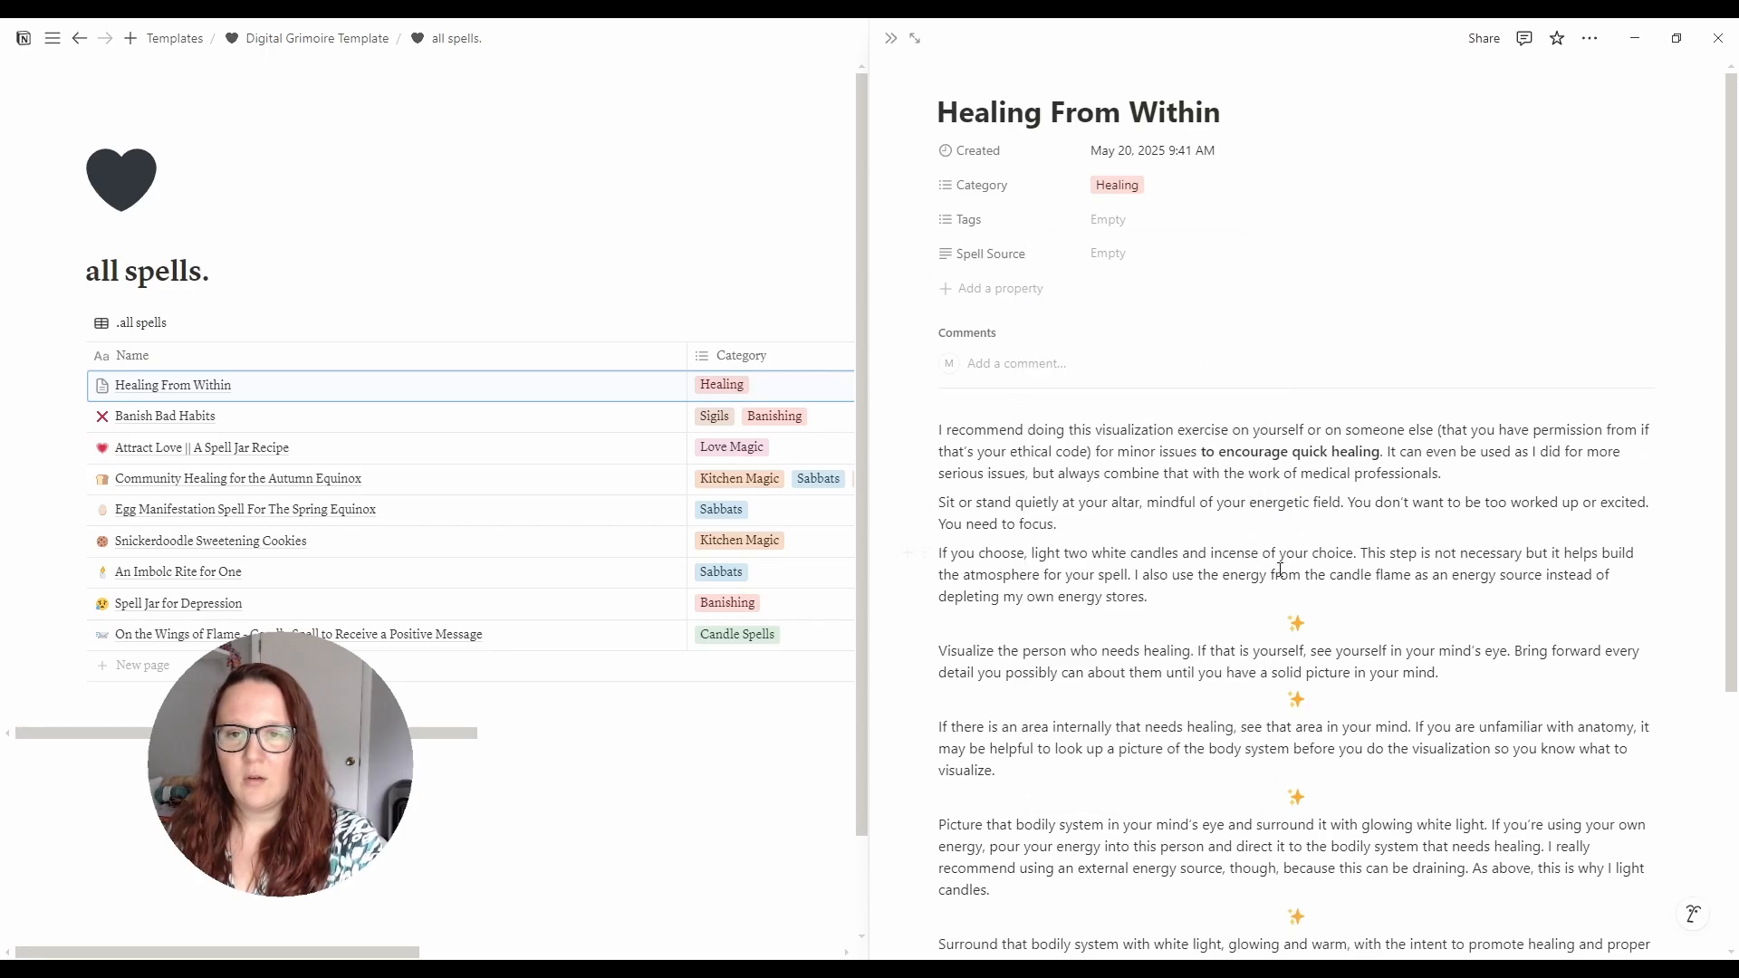
key(ctrl+a)
key(ctrl+a)
key(Delete)
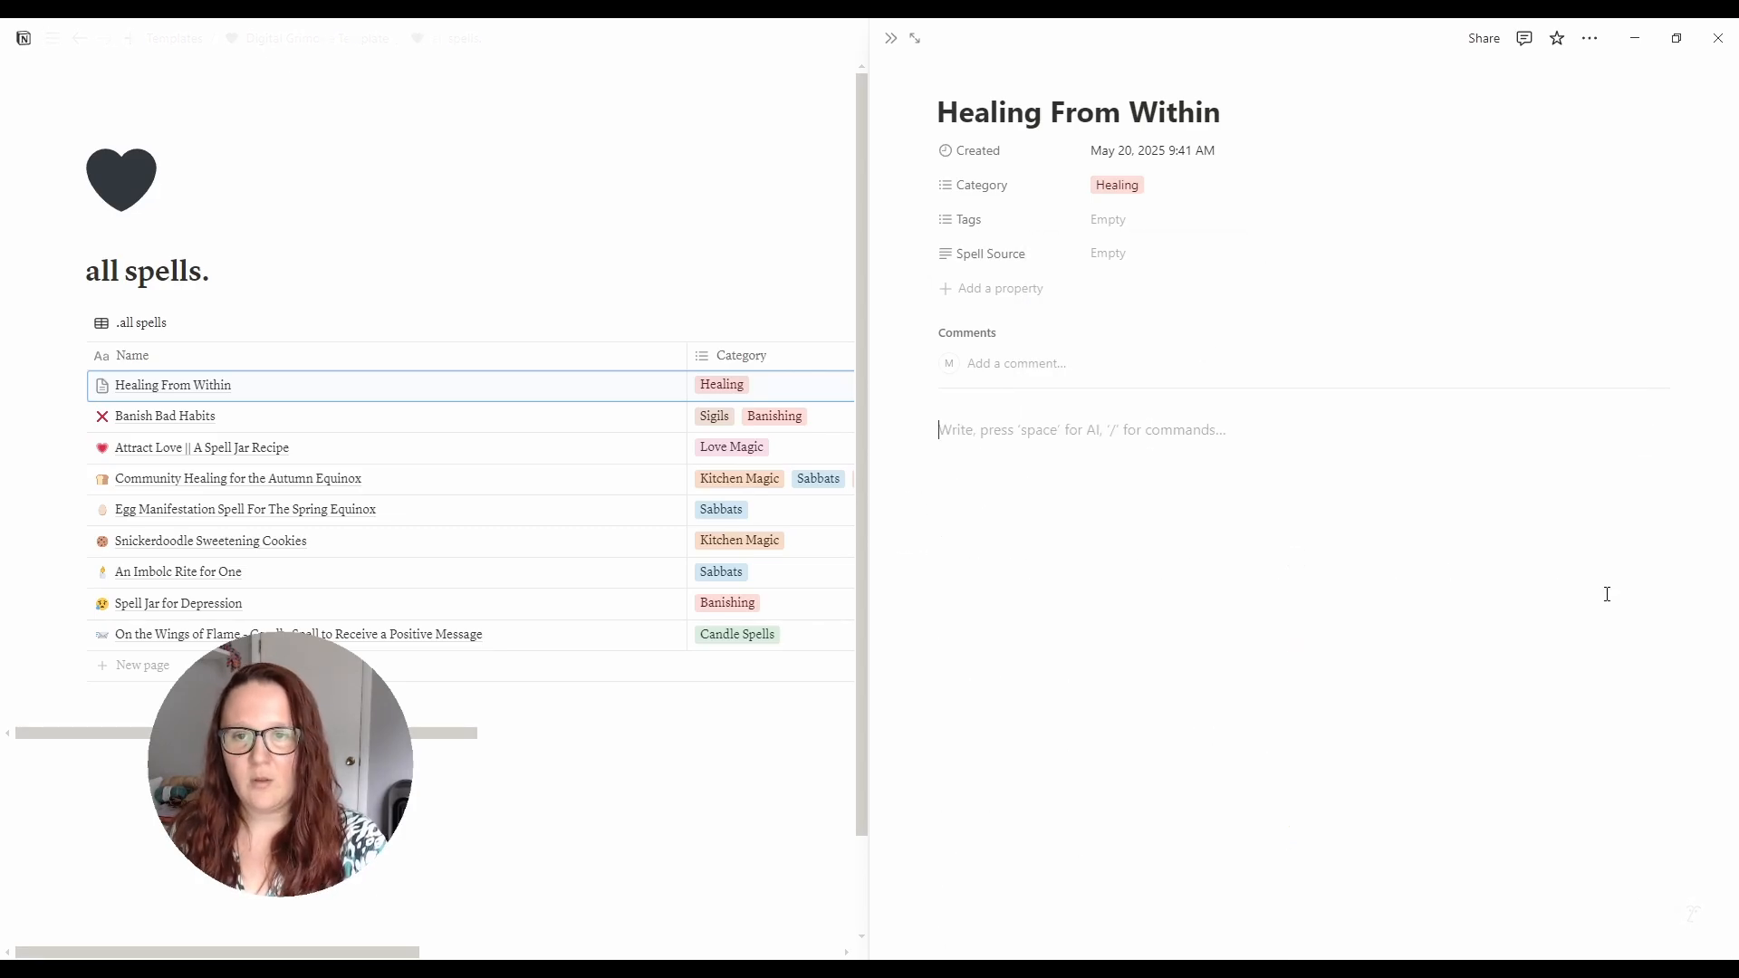
key(ctrl+v)
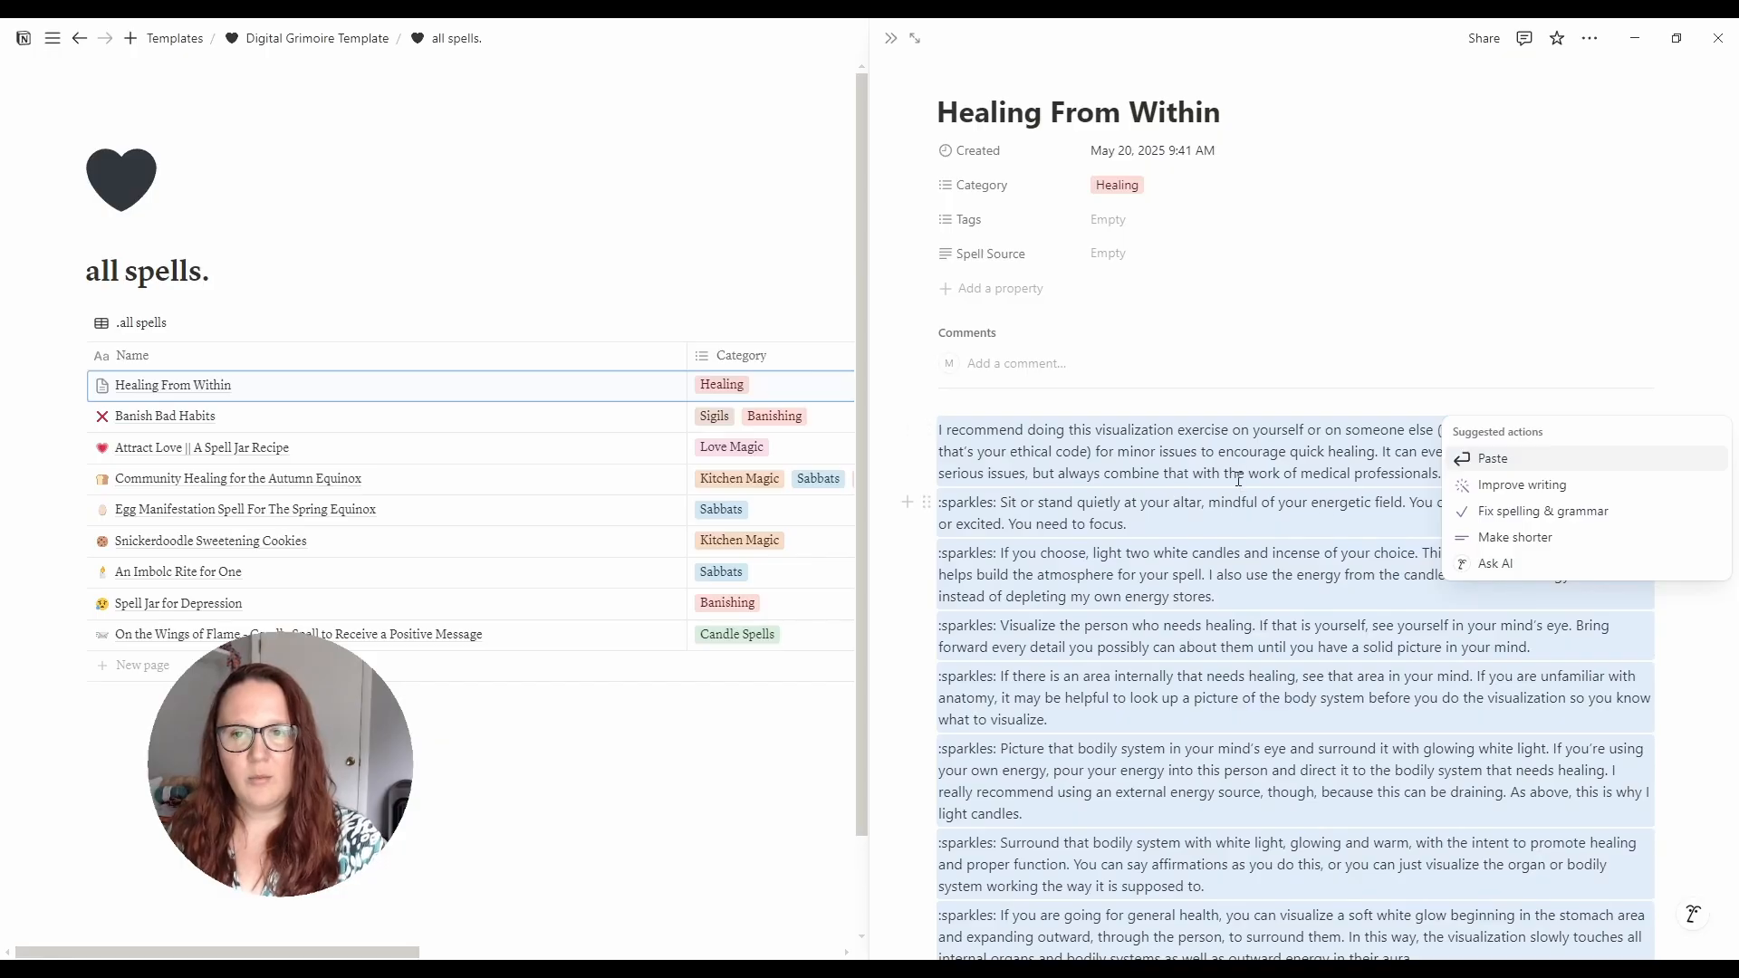
click(1555, 559)
scroll(1555, 547, down, 3)
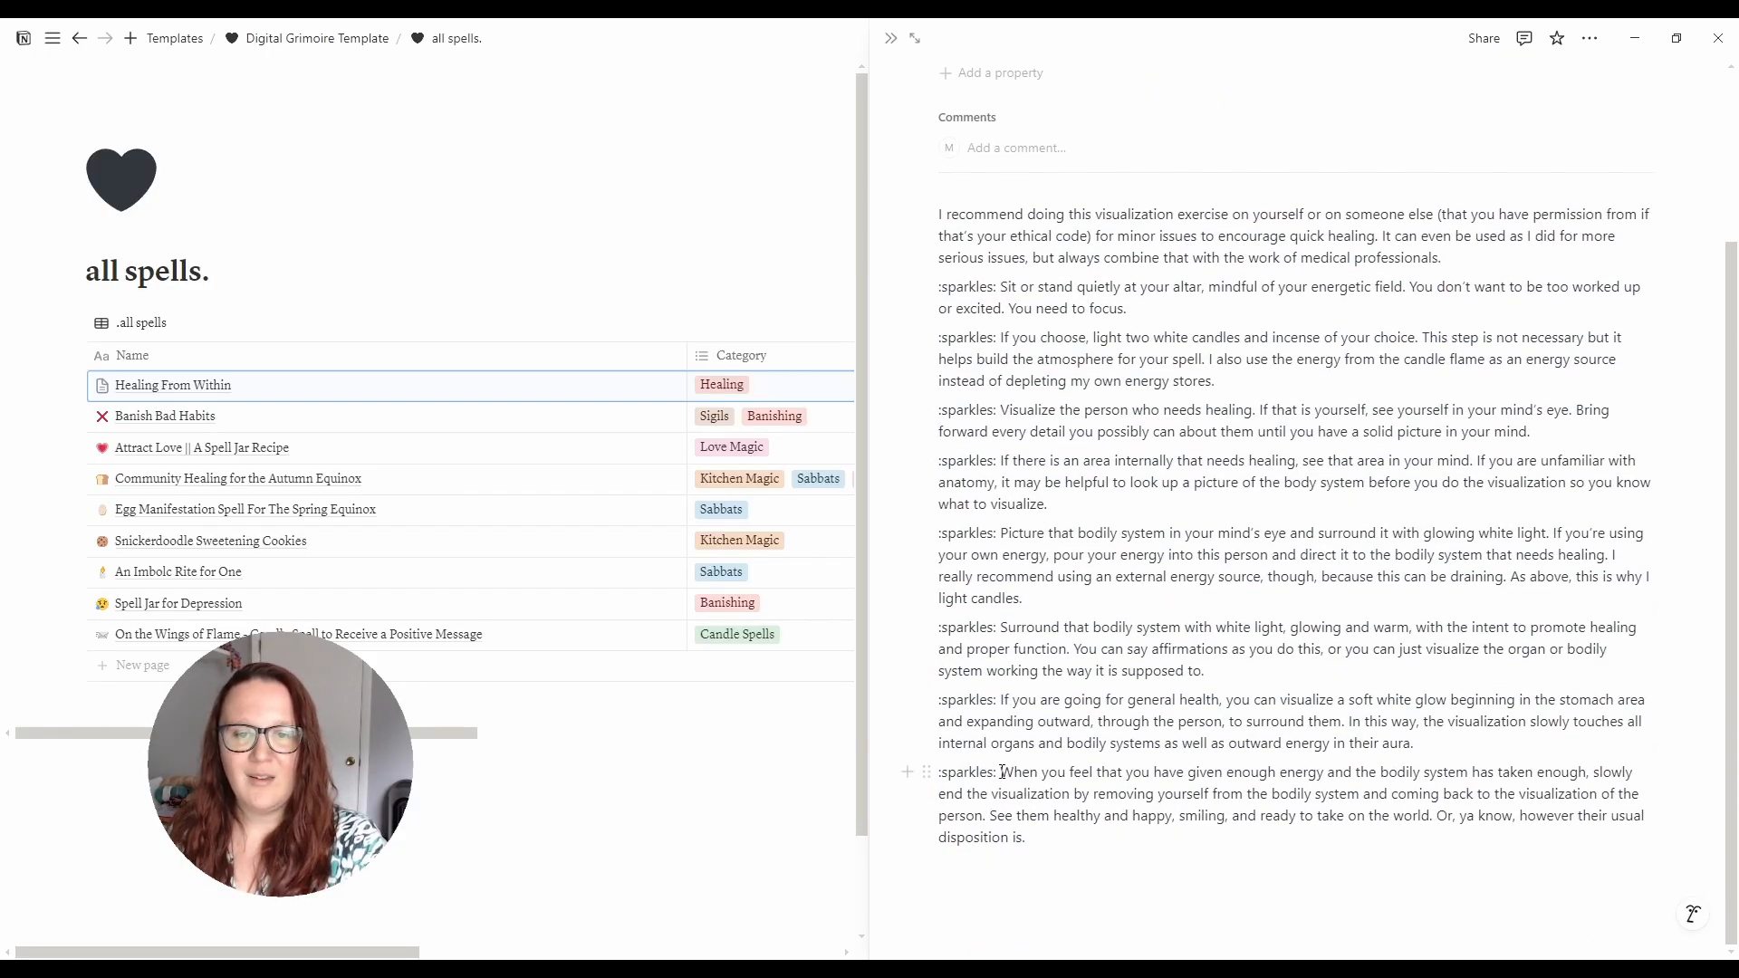
key(ctrl+z)
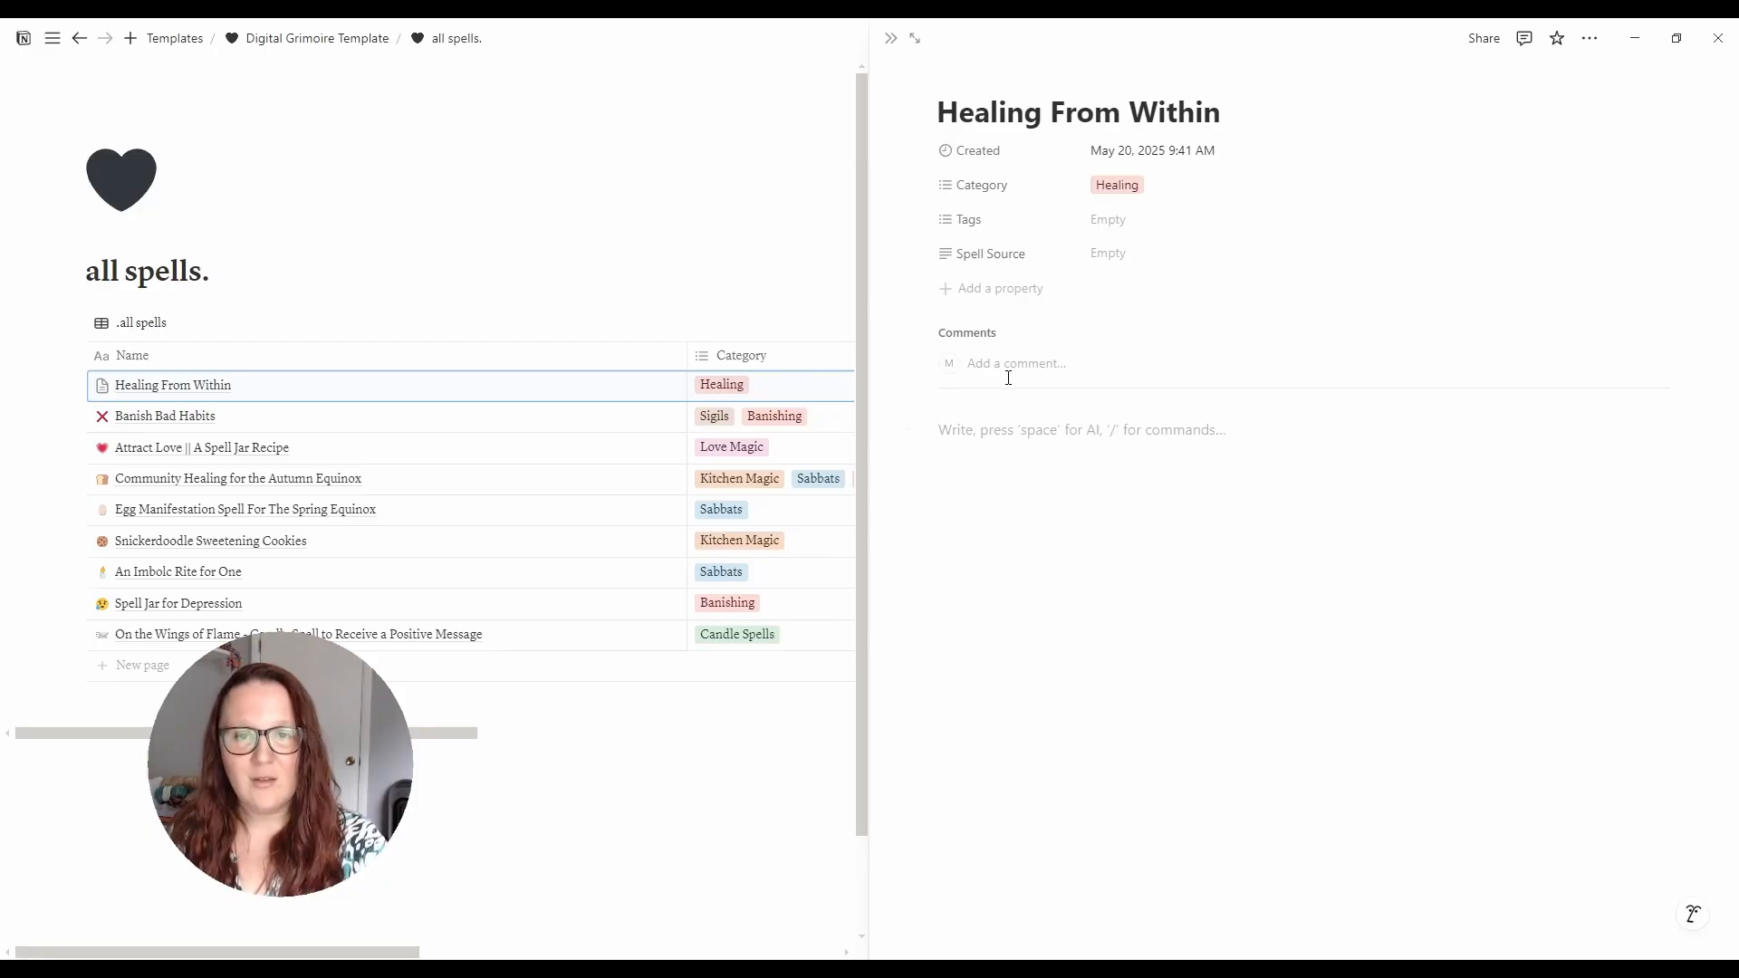
- Paste the copied visualization spell text with its original formatting into the Healing From Within page body, and close the entry
key(ctrl+v)
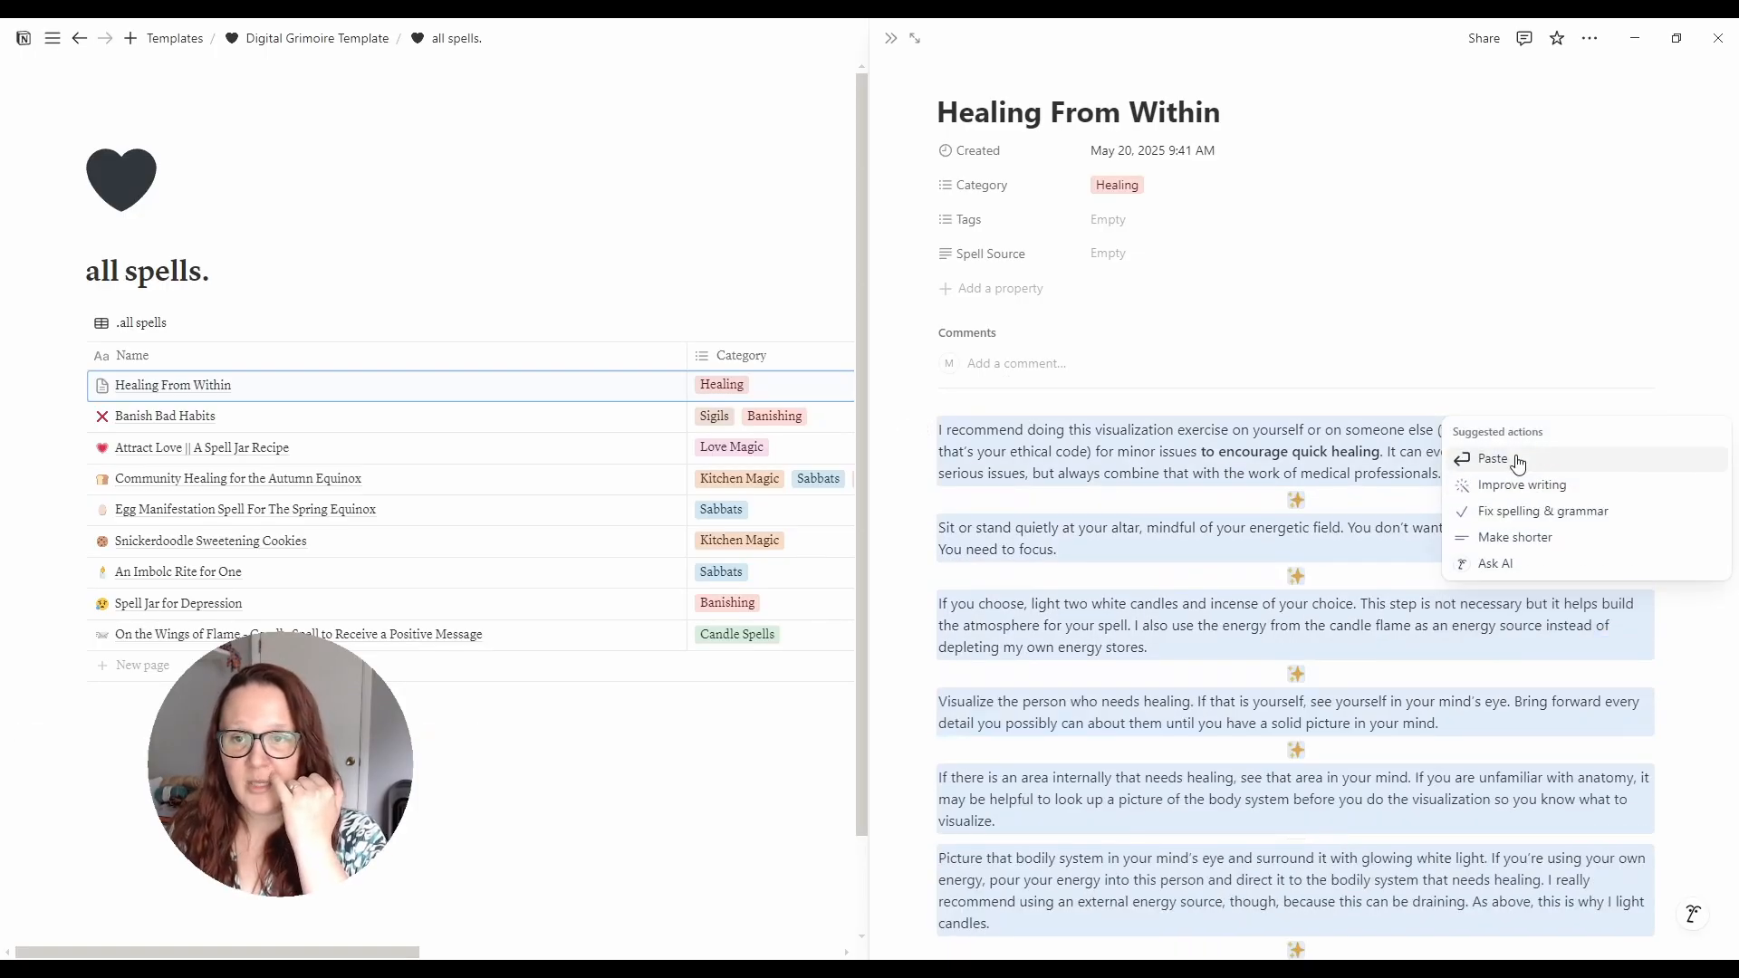
click(1518, 457)
key(Escape)
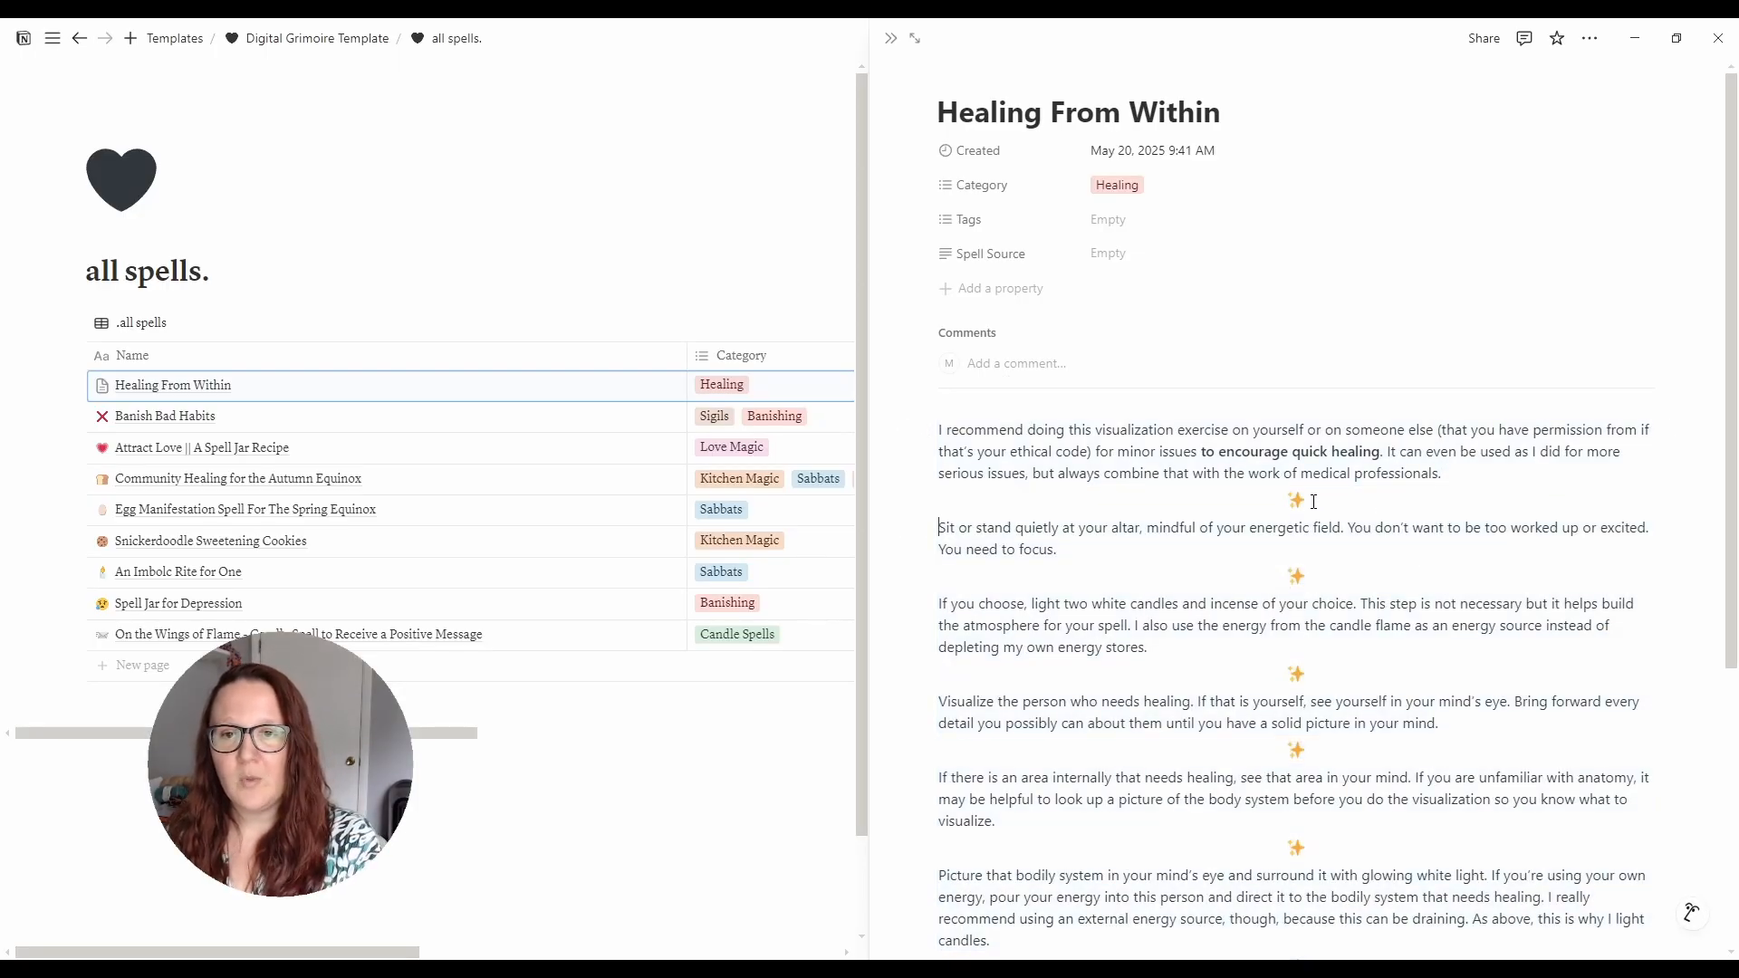
key(Escape)
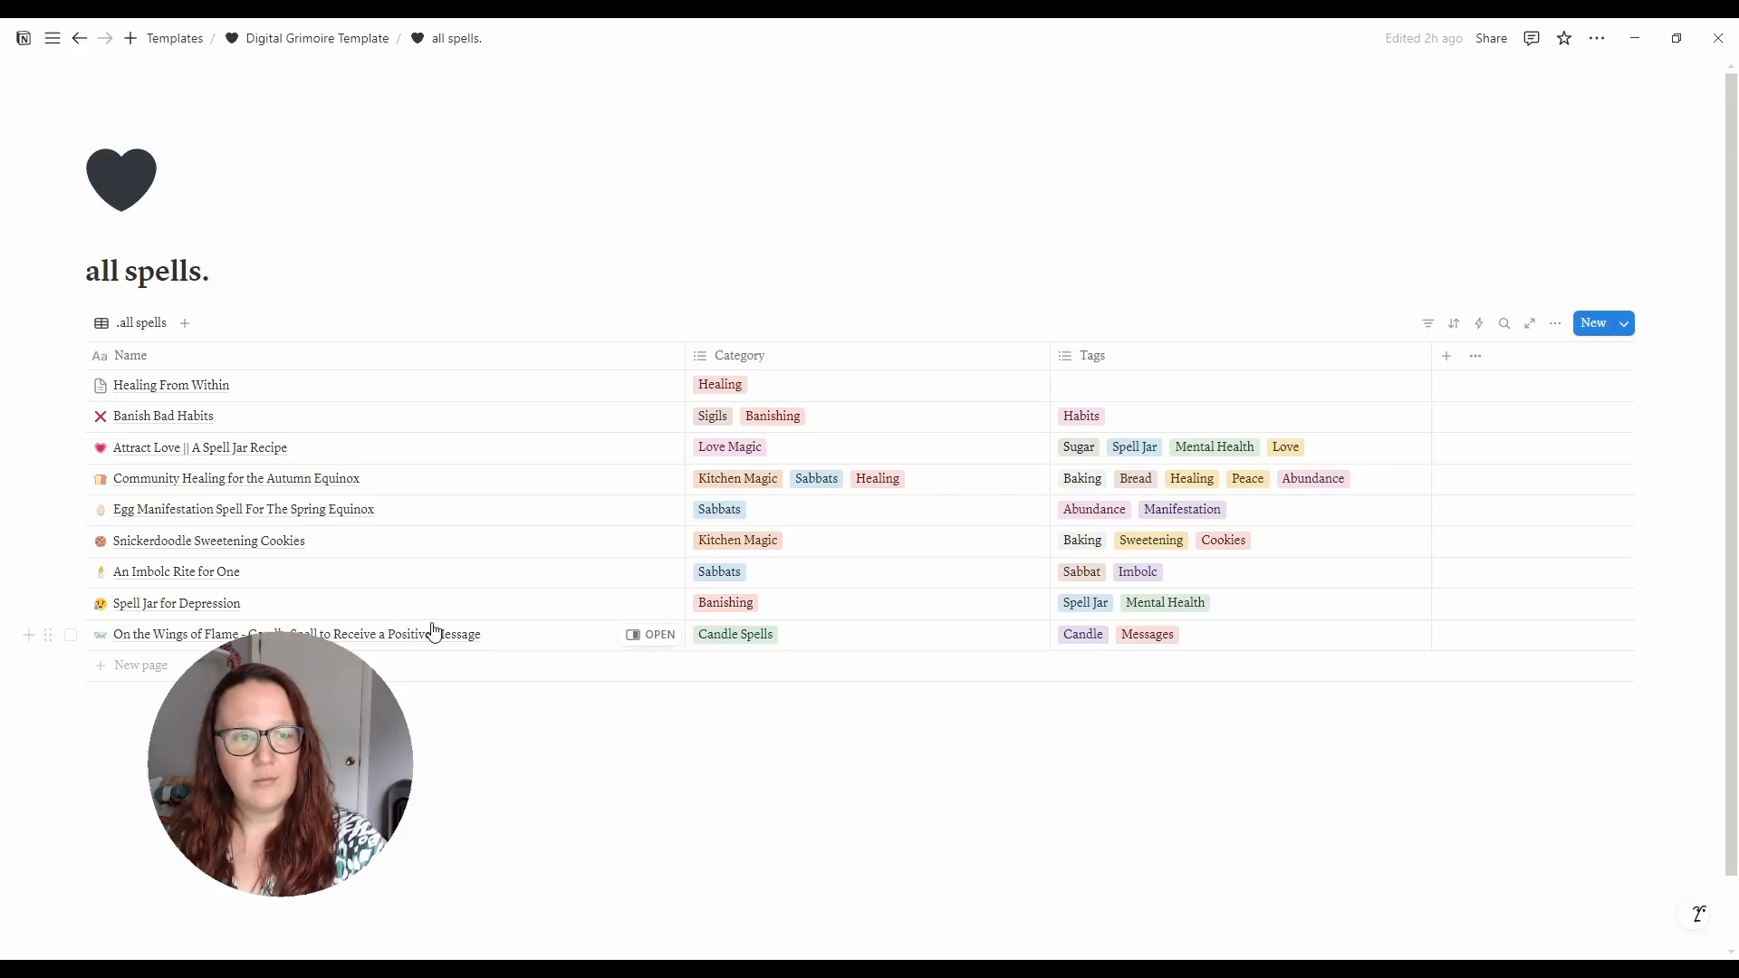
- Reopen the Healing From Within entry and delete every sparkles emoji separator between the paragraphs of the spell text
click(677, 384)
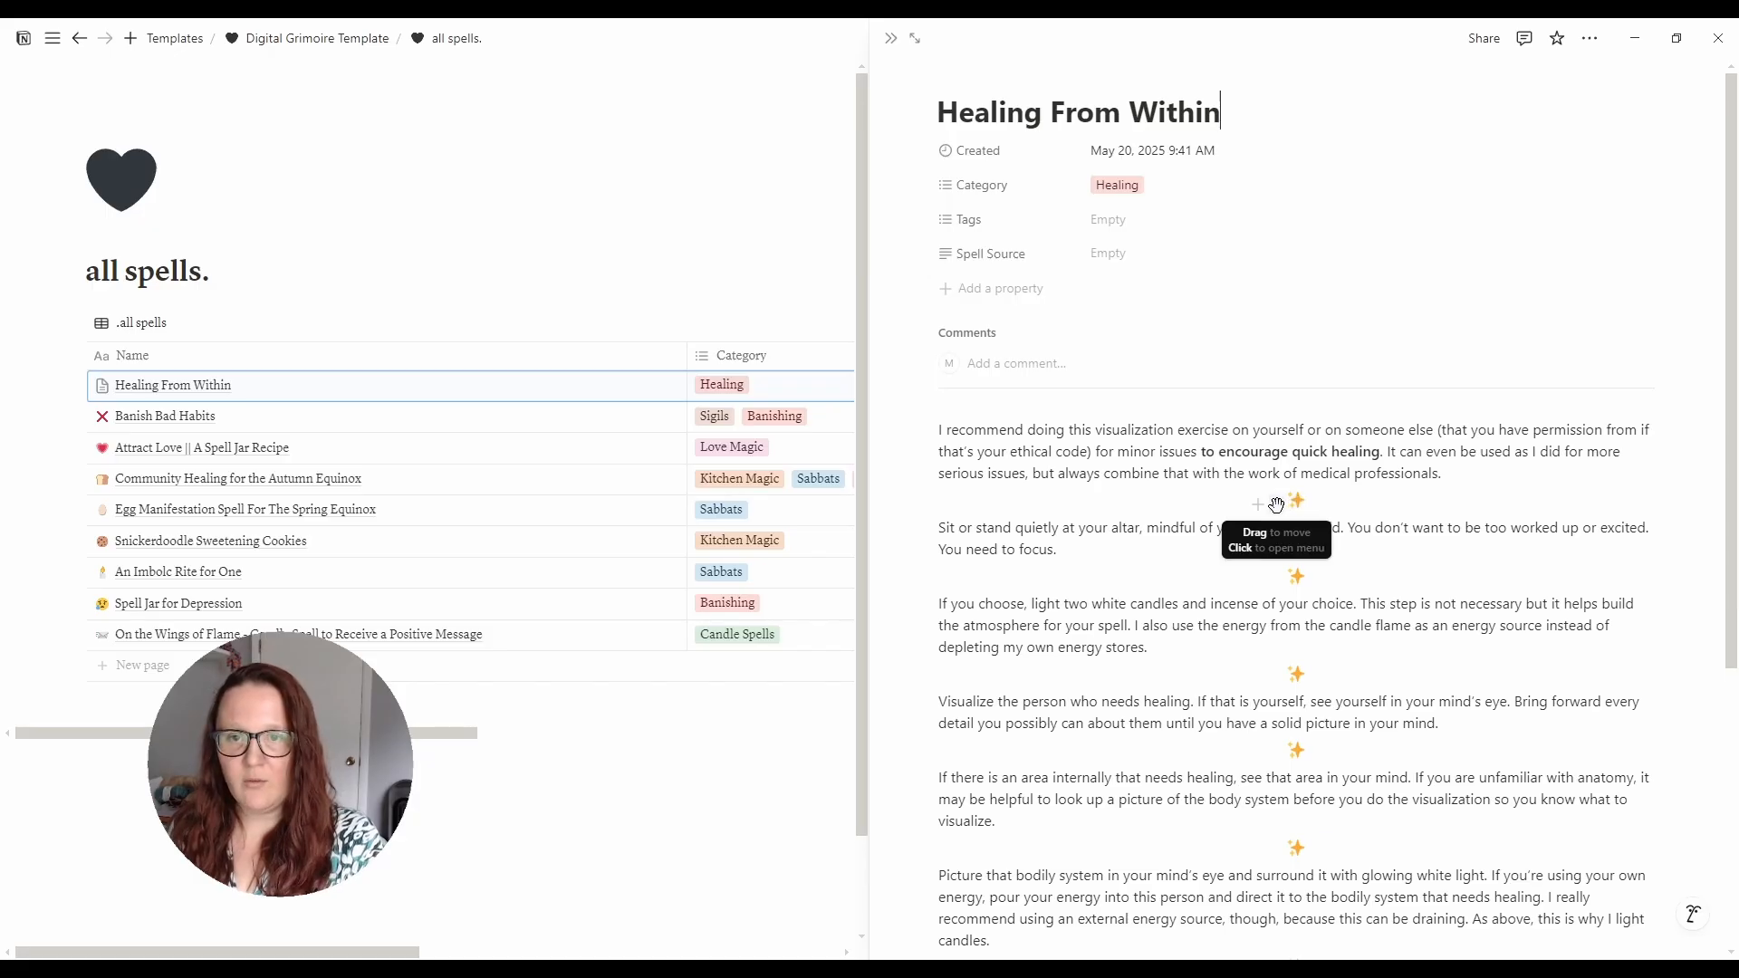
click(1277, 506)
key(Delete)
click(1278, 551)
key(Delete)
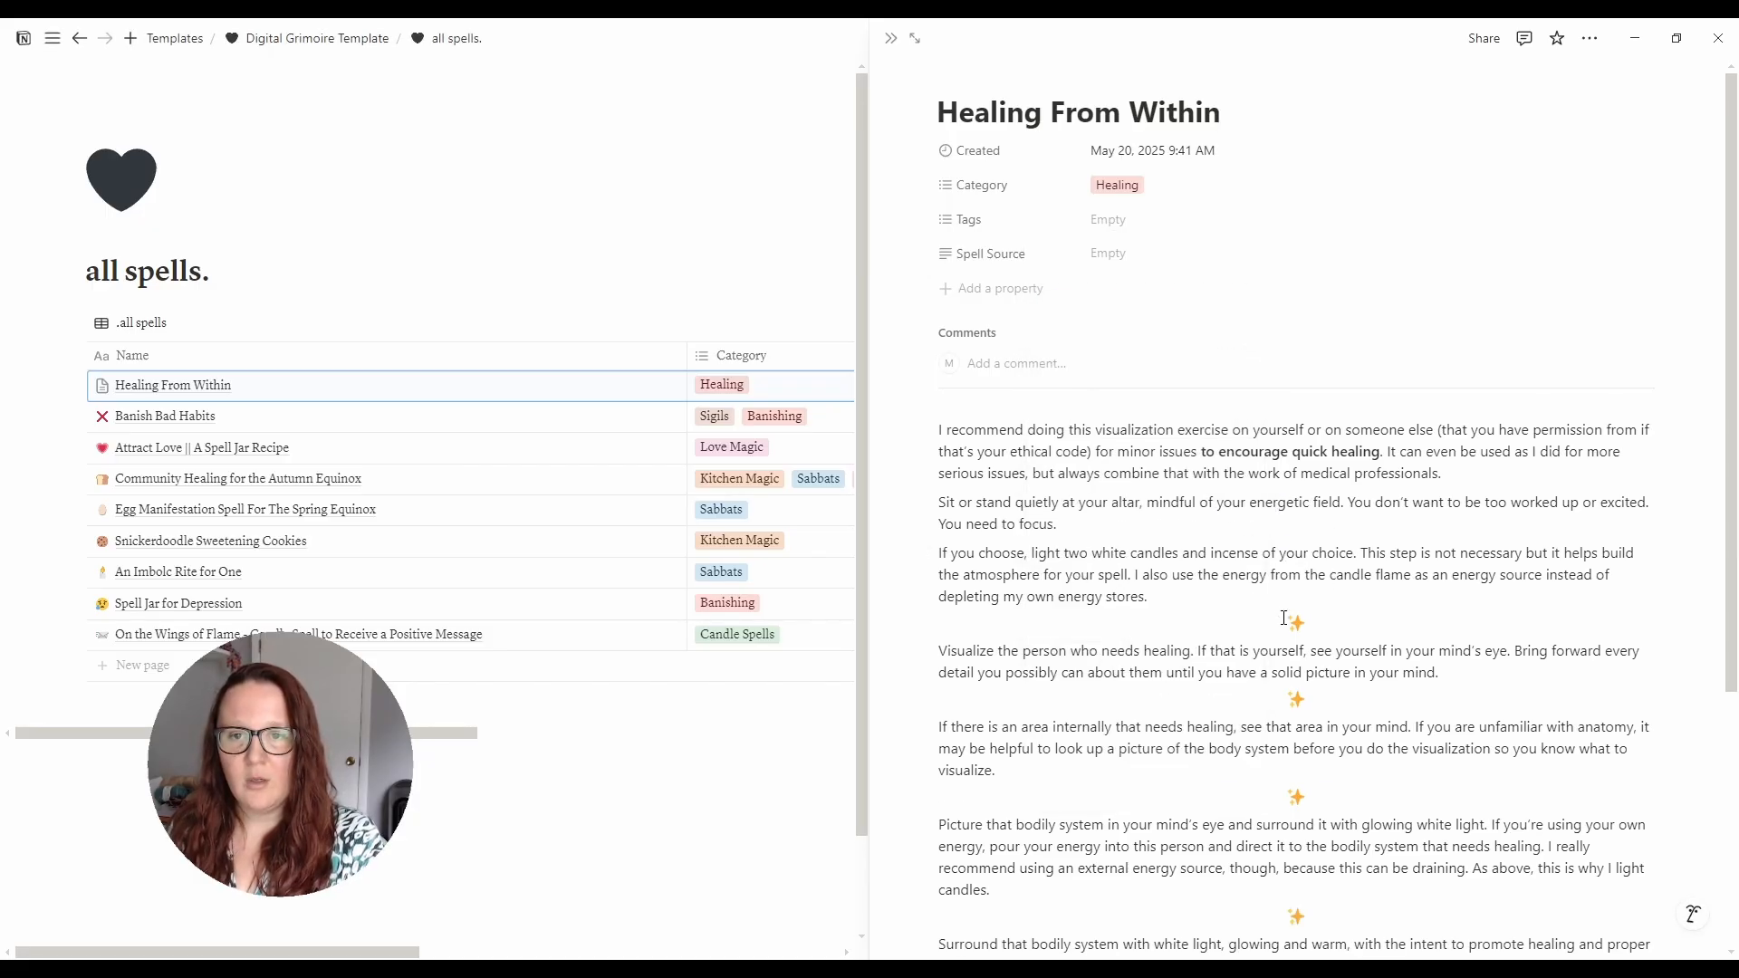
click(1277, 626)
key(Delete)
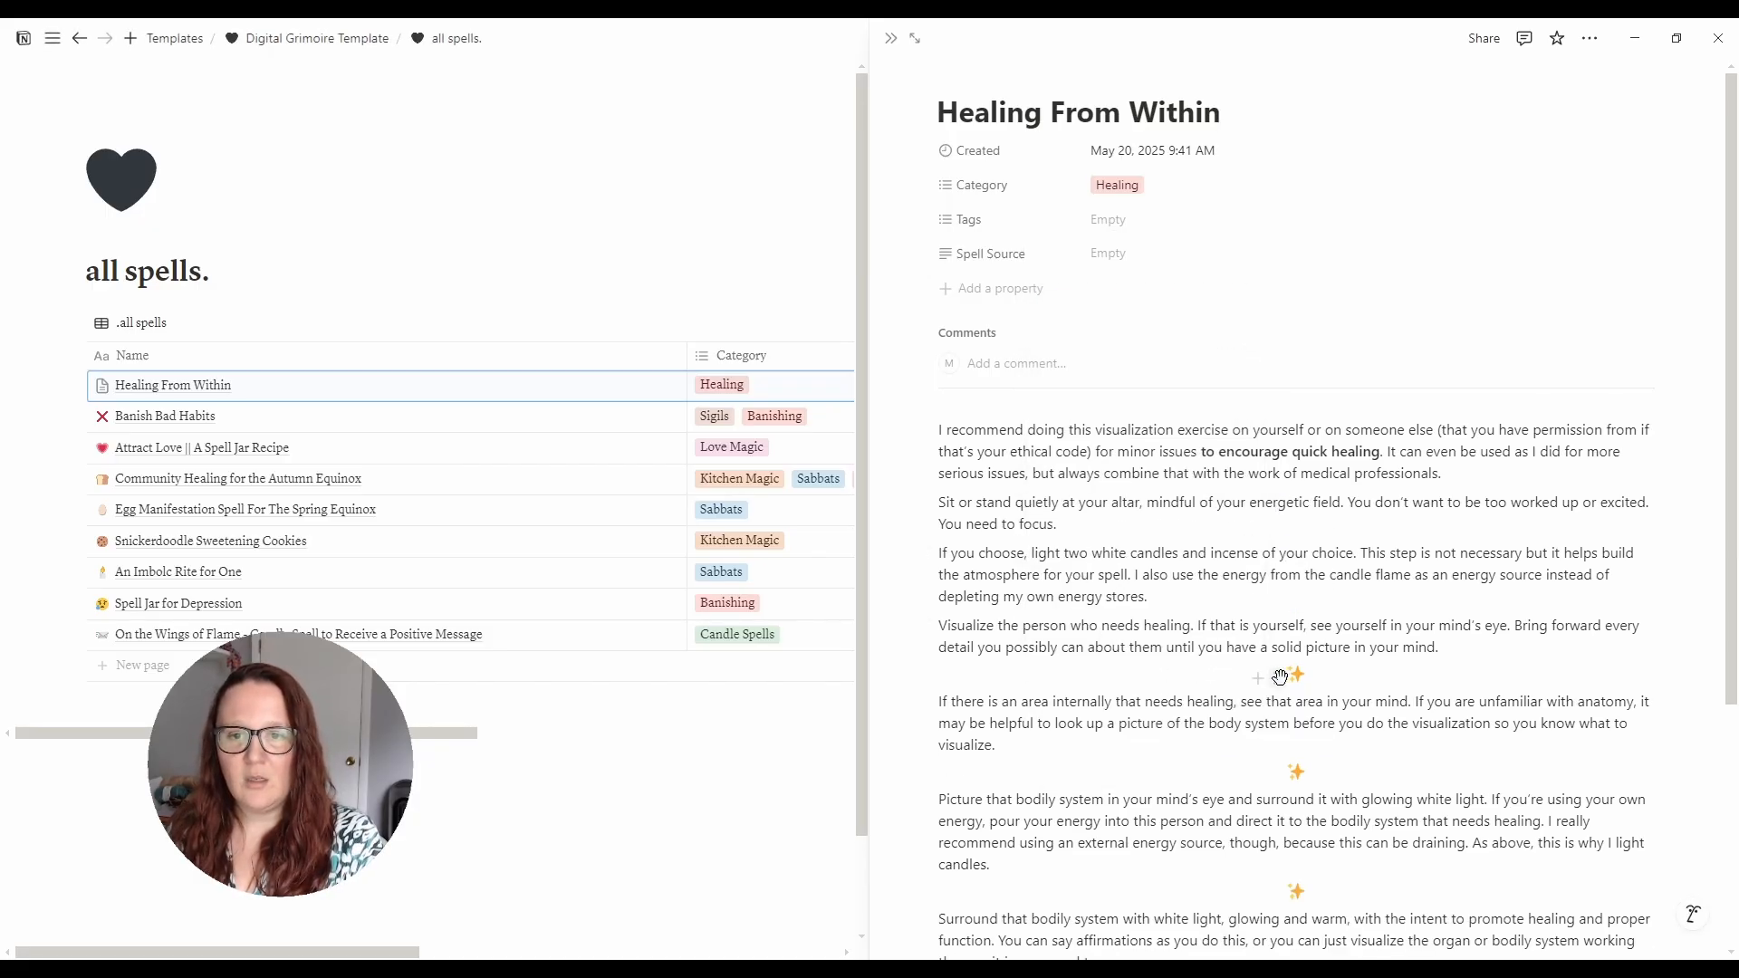
click(1278, 744)
key(Delete)
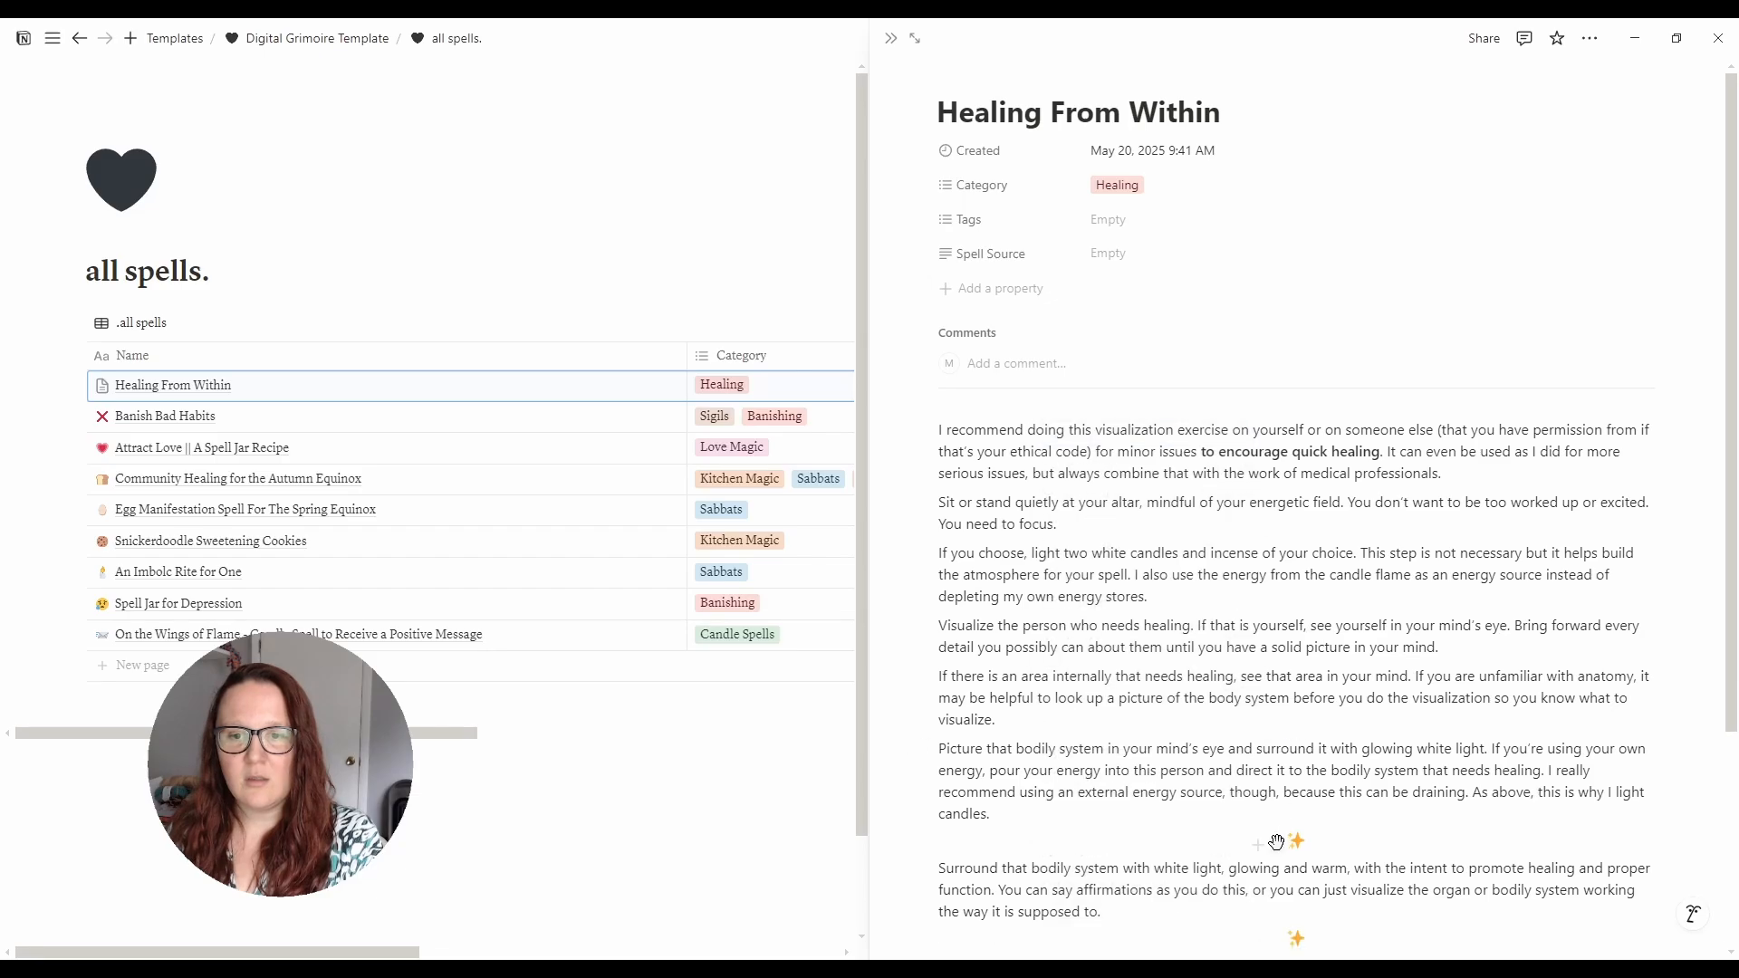
click(1277, 843)
key(Delete)
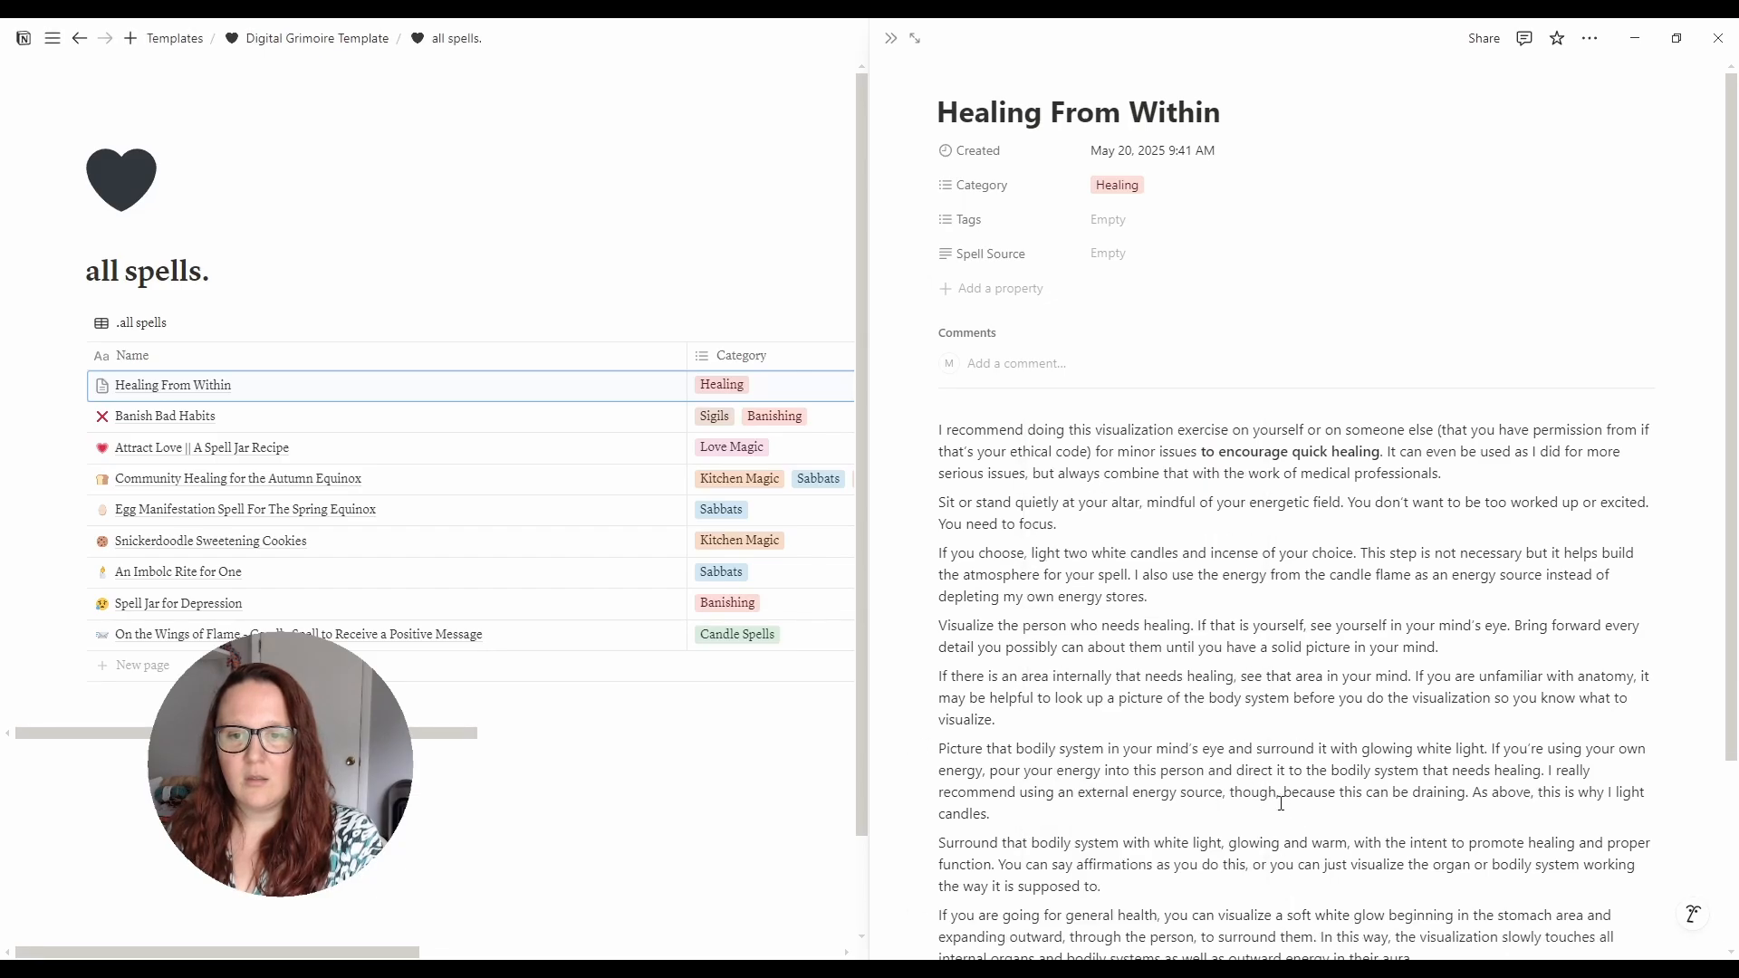
scroll(1300, 768, down, 3)
click(1296, 744)
key(Delete)
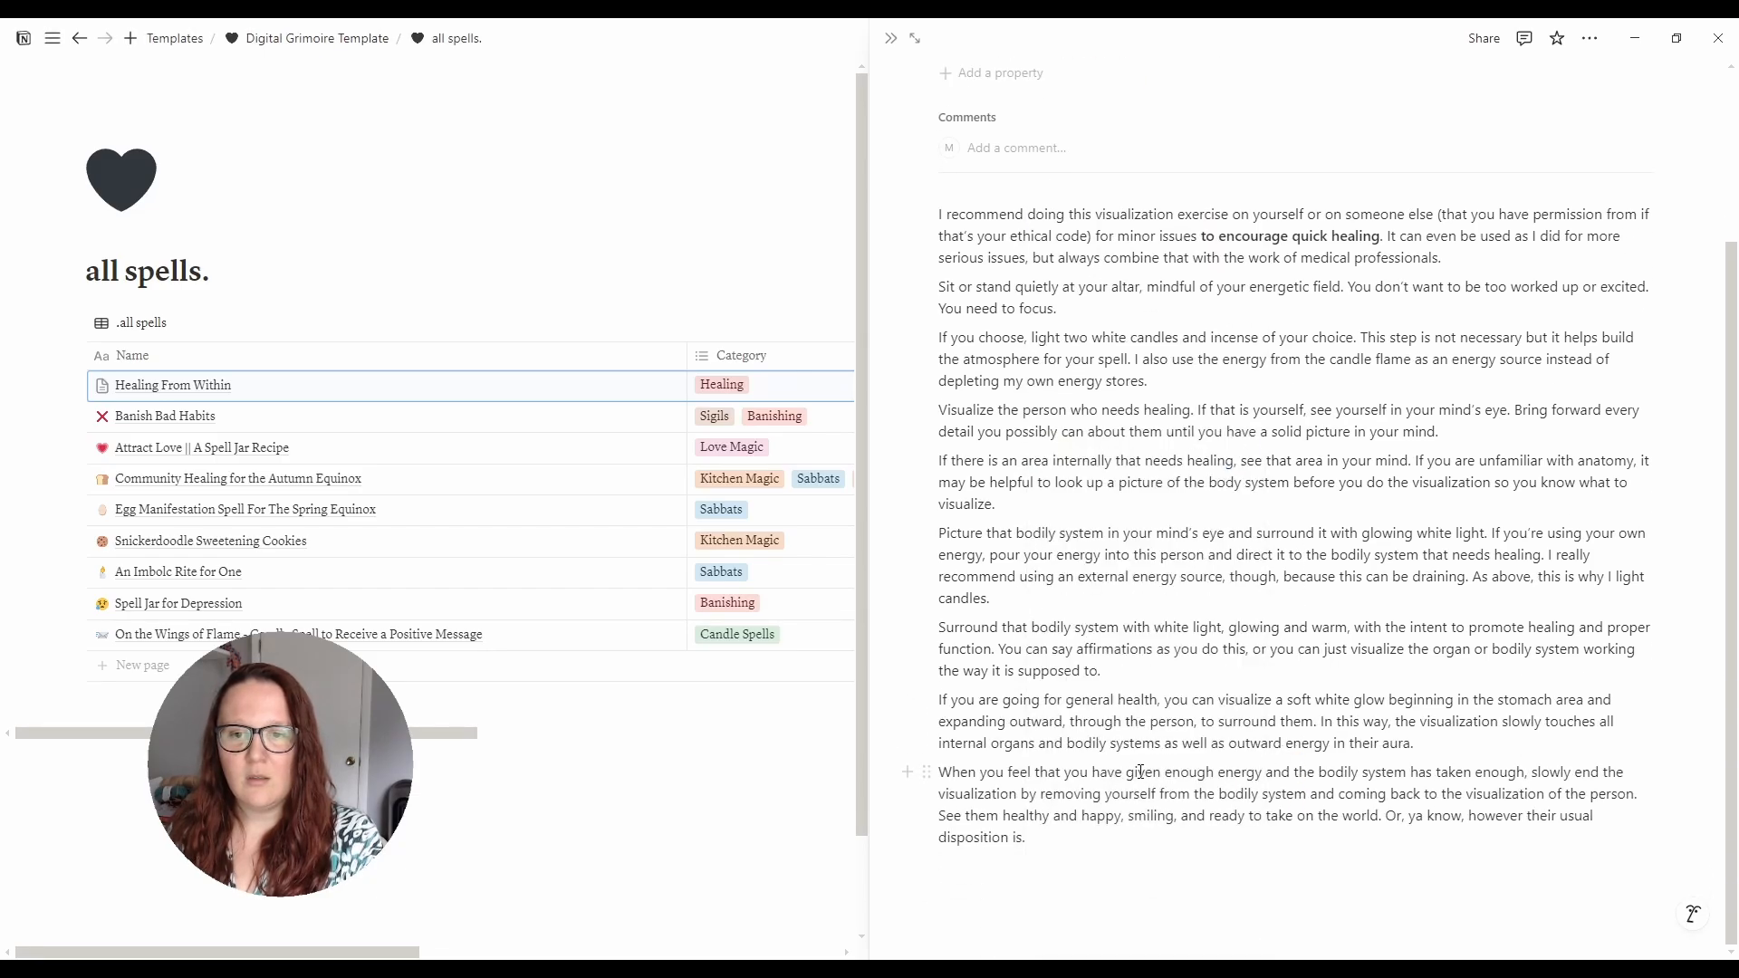
- Turn all paragraphs of the Healing From Within spell text into a bulleted list
drag(1026, 829, 927, 215)
click(927, 214)
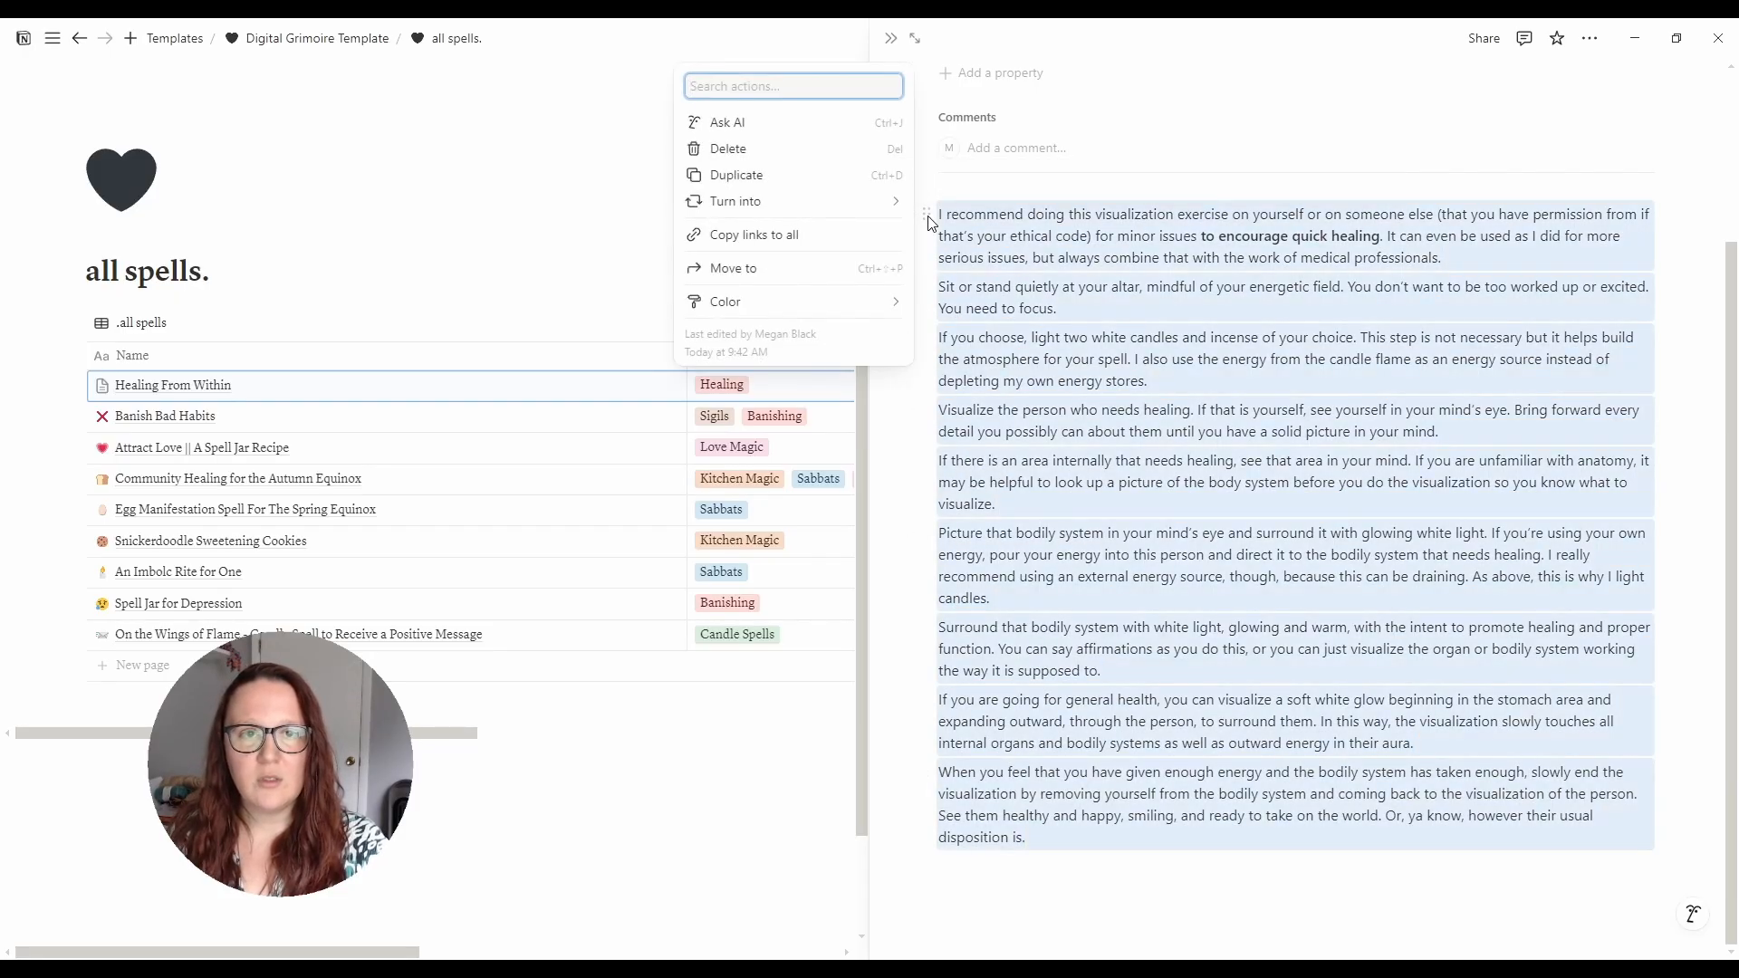
mouse_move(875, 202)
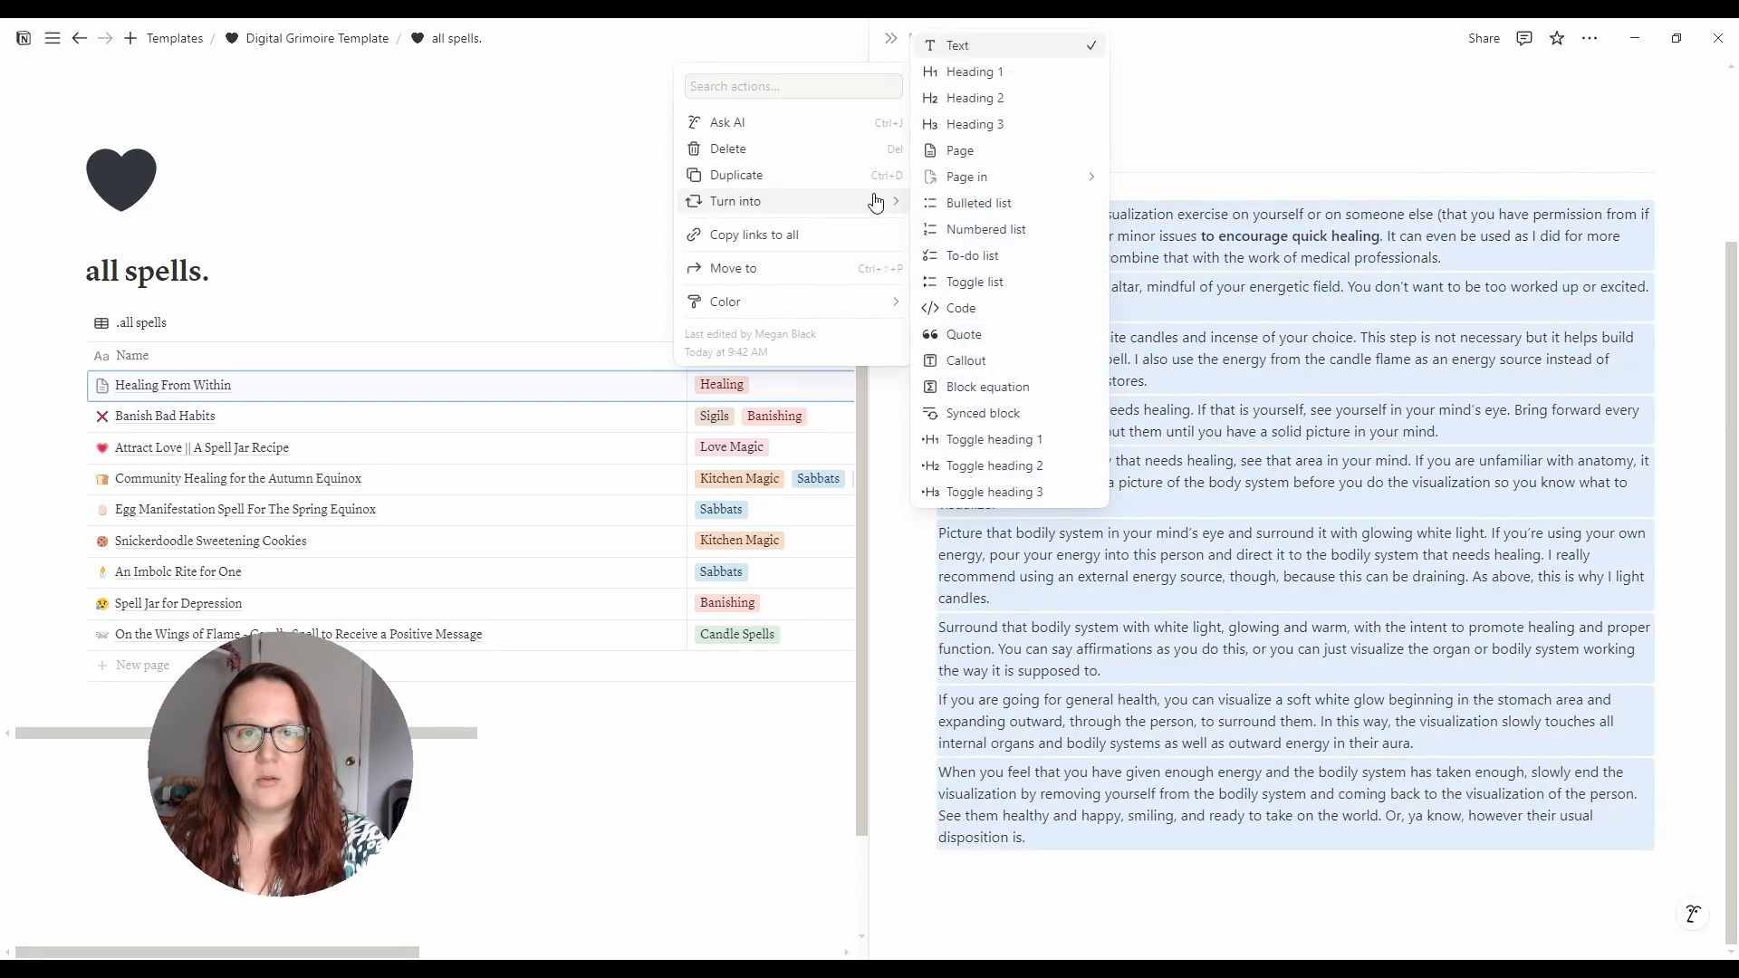
click(997, 205)
click(1400, 667)
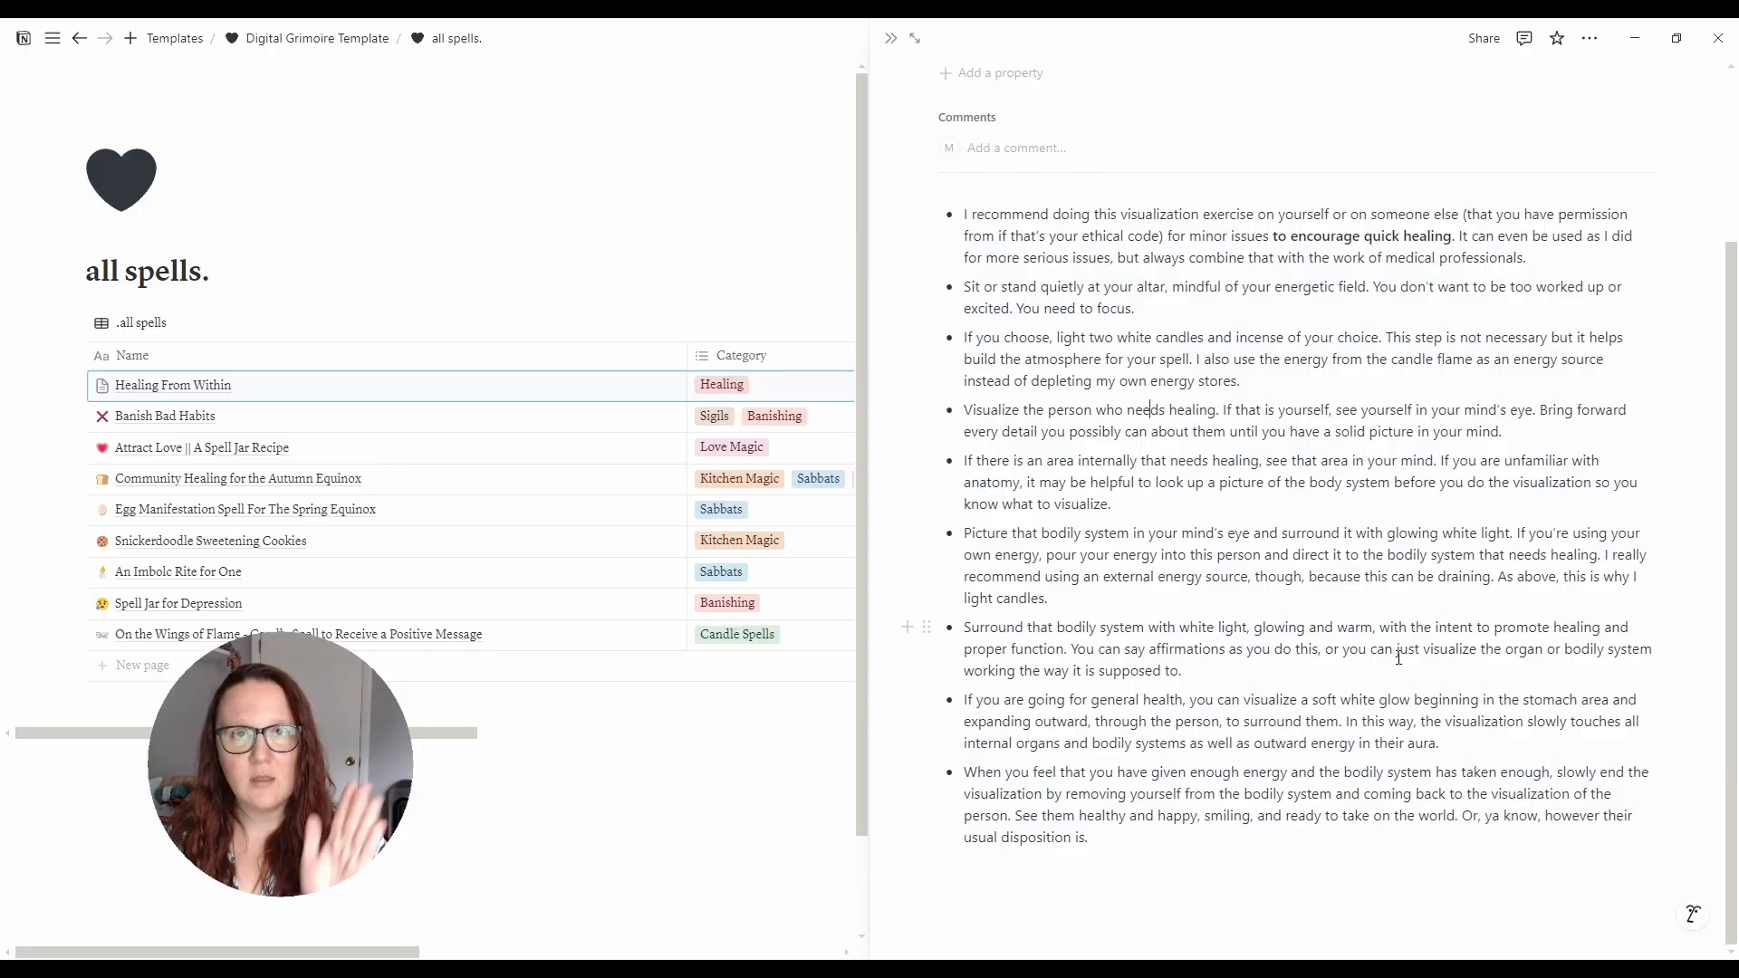
scroll(1387, 636, up, 3)
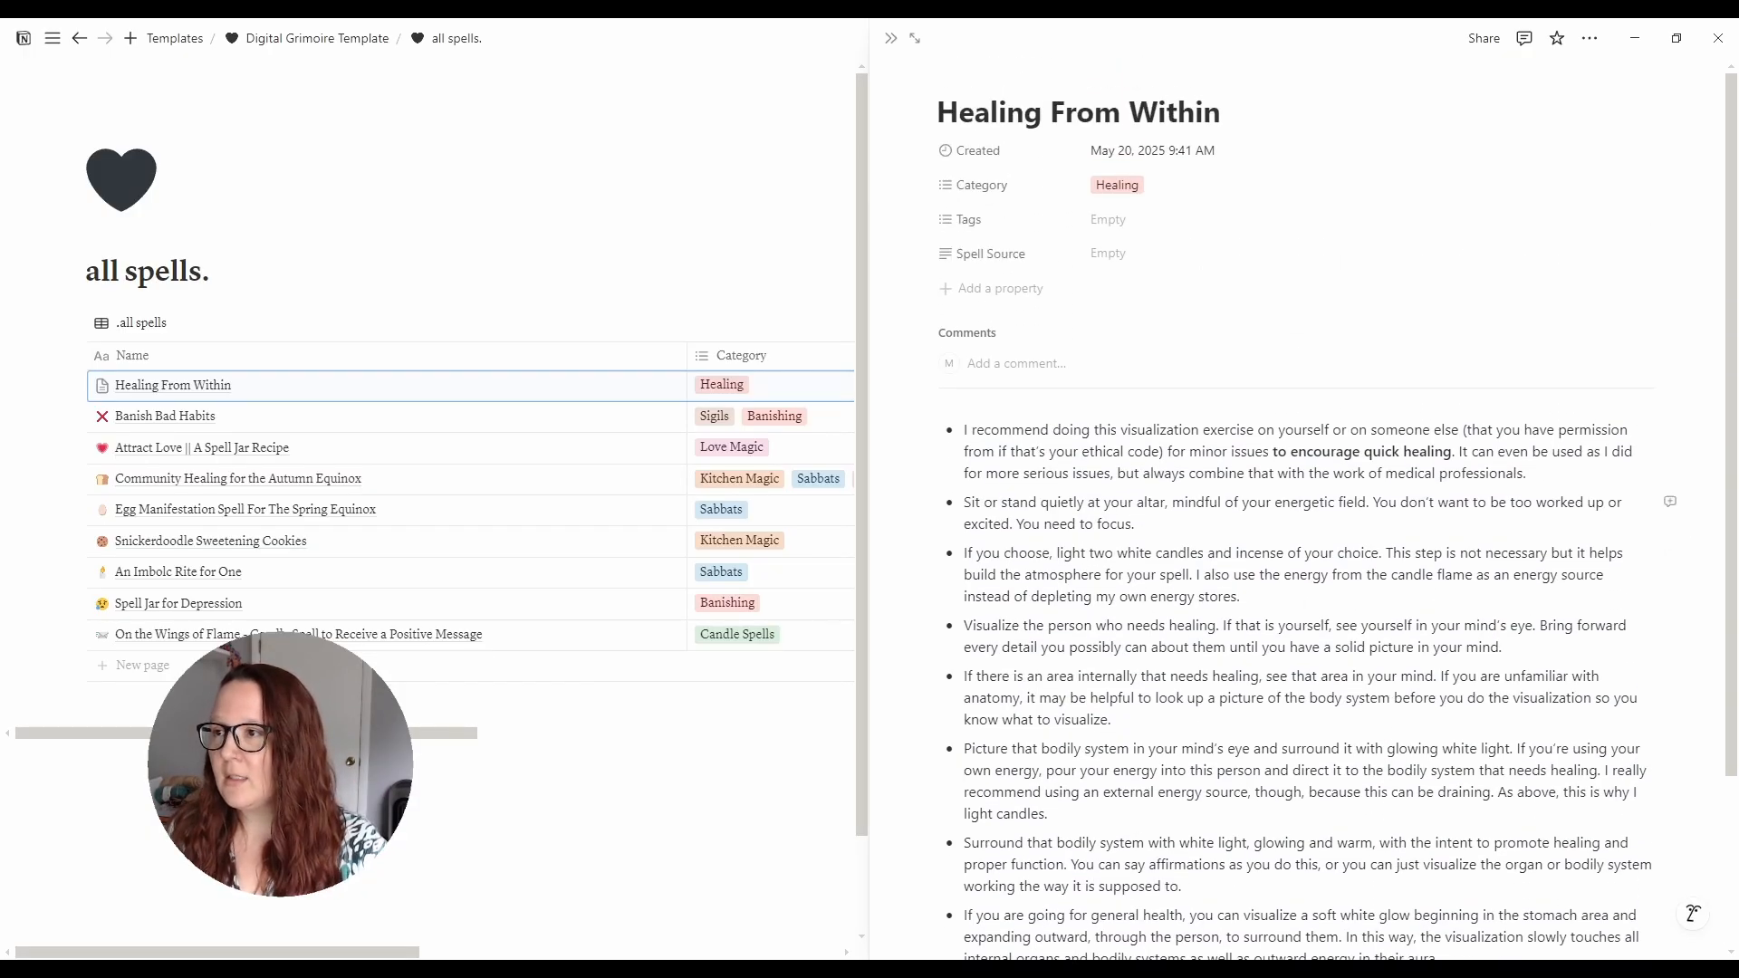
click(1133, 256)
text(https://forum.spells8.com/t/healing-from-within-witchy-challenge/9914)
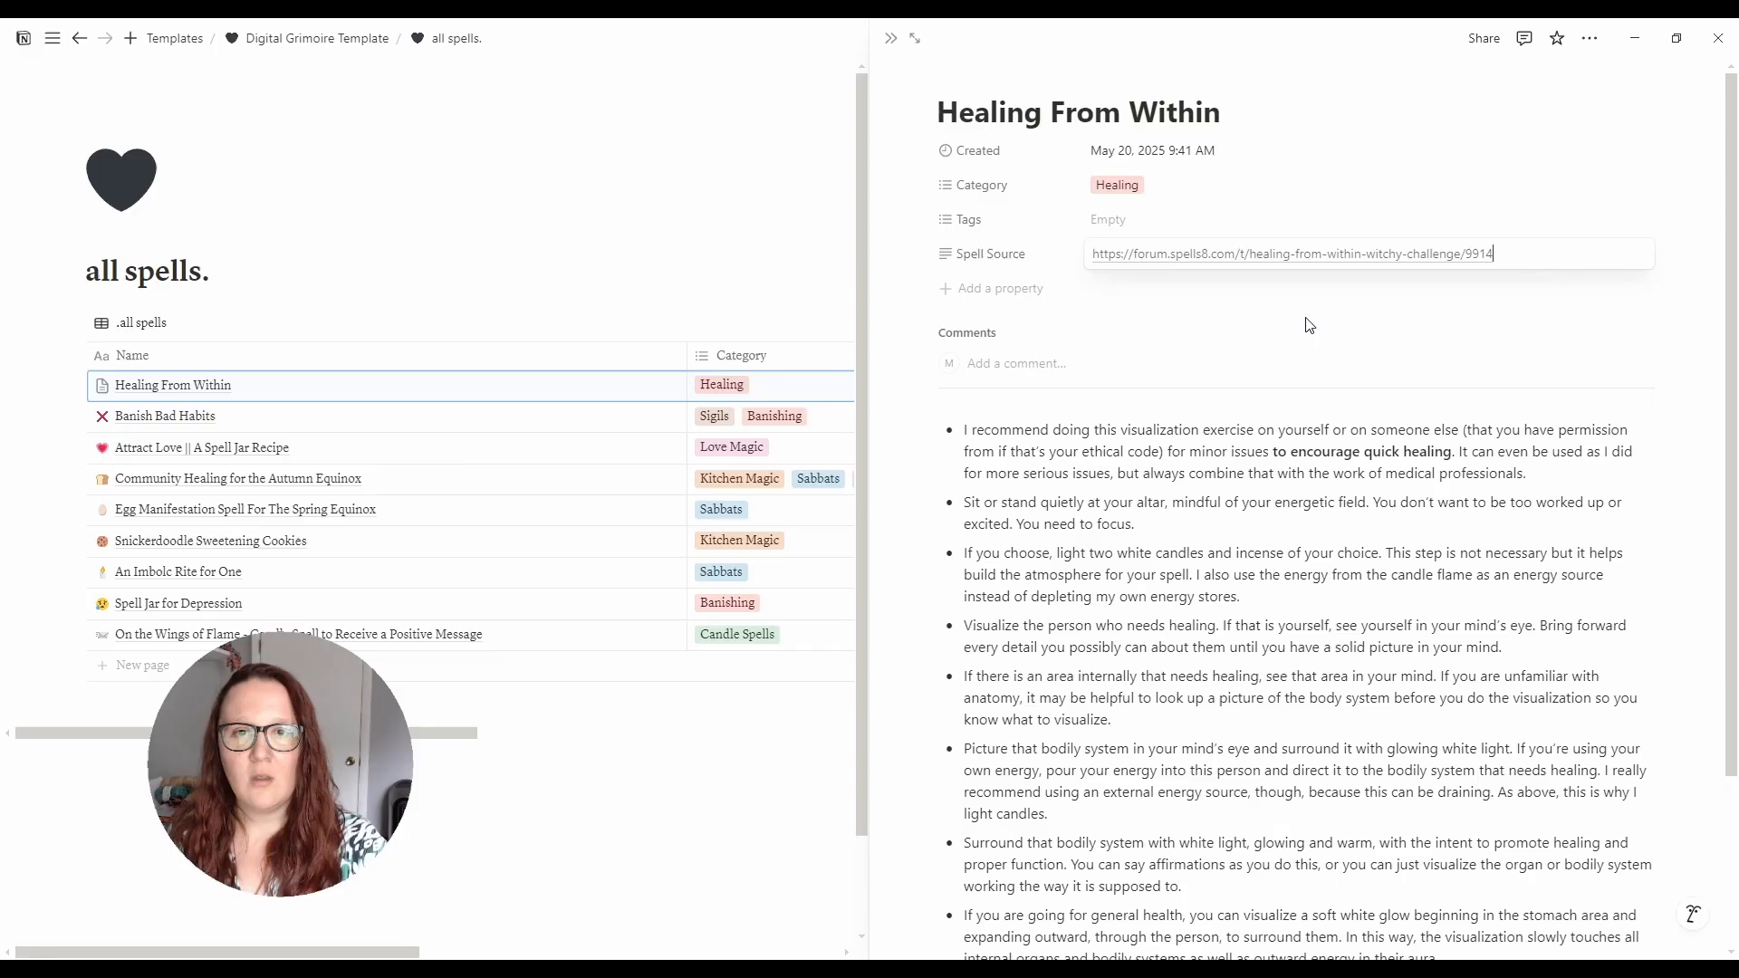
- Tag the Healing From Within entry with the existing Healing tag and a new Energy Work tag
click(1169, 221)
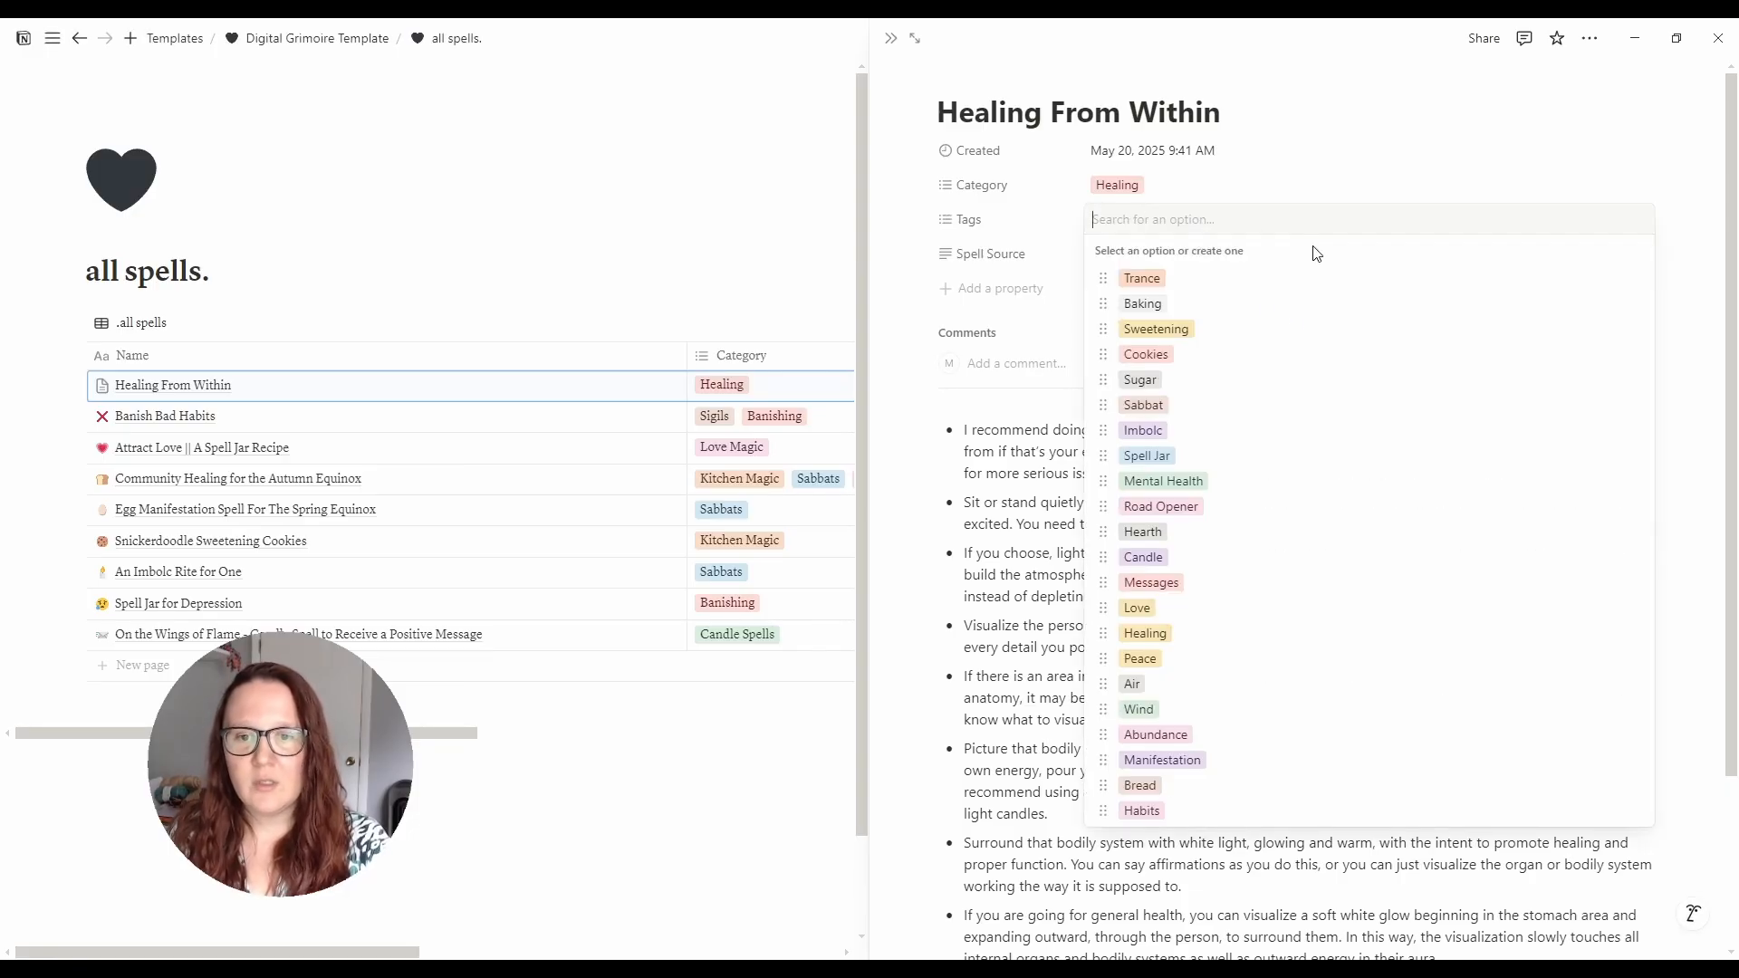
text(En)
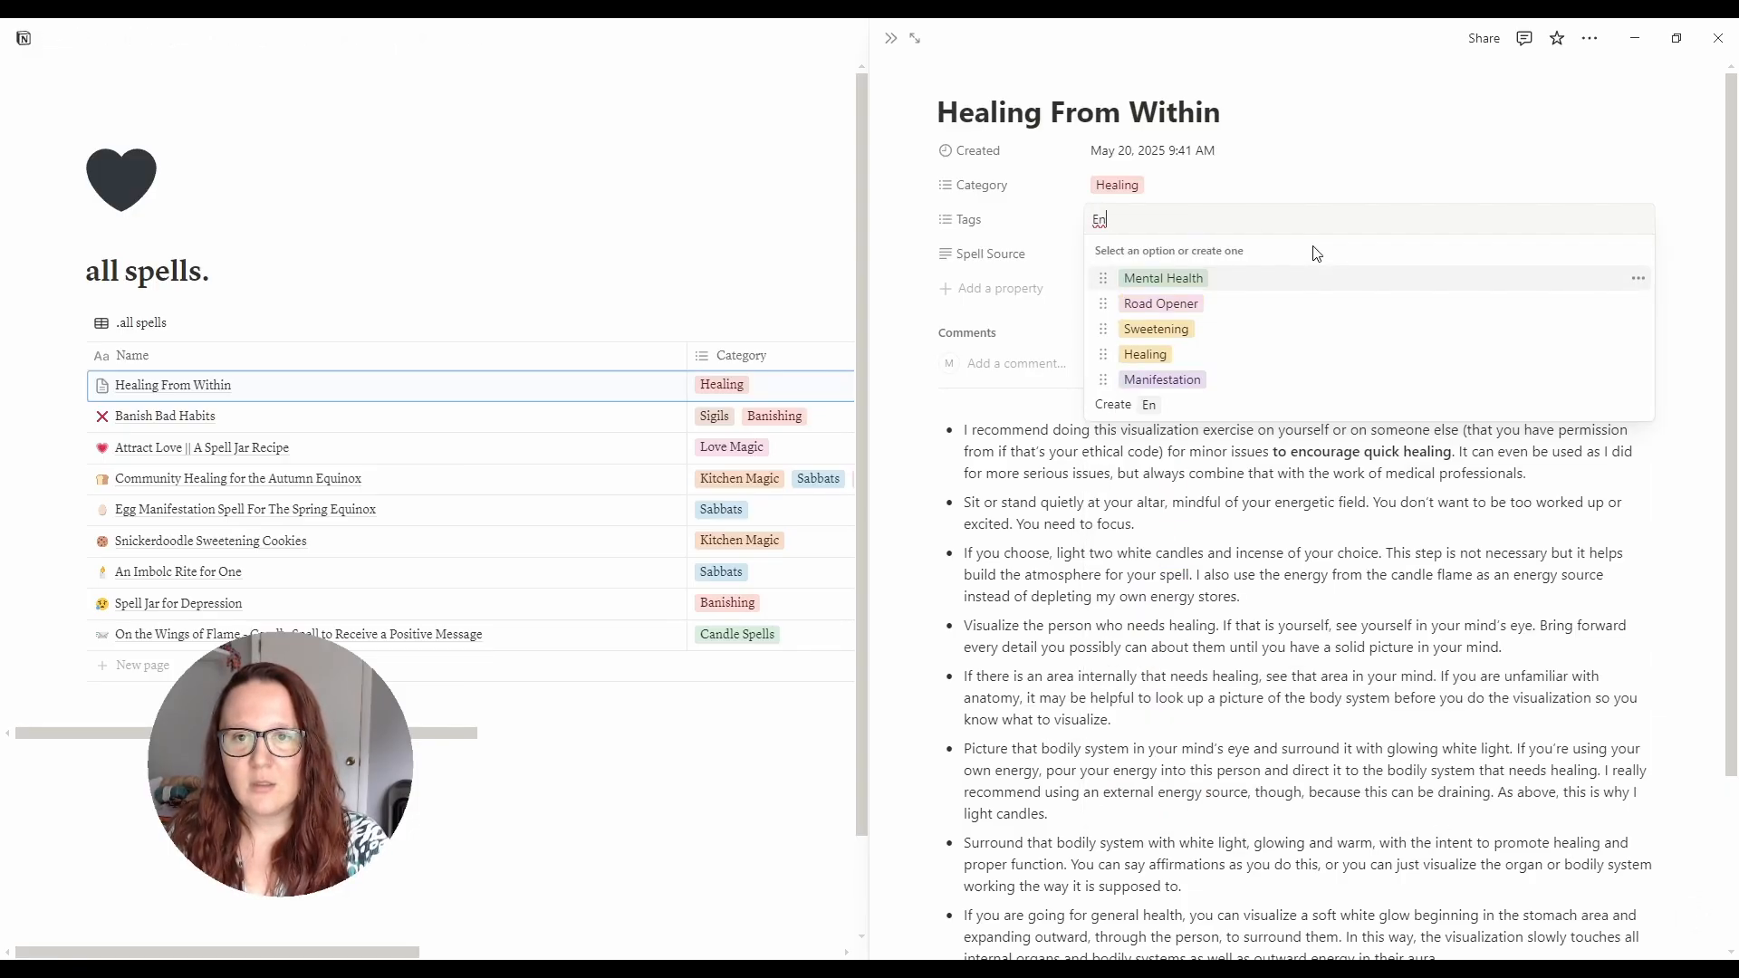
click(1148, 355)
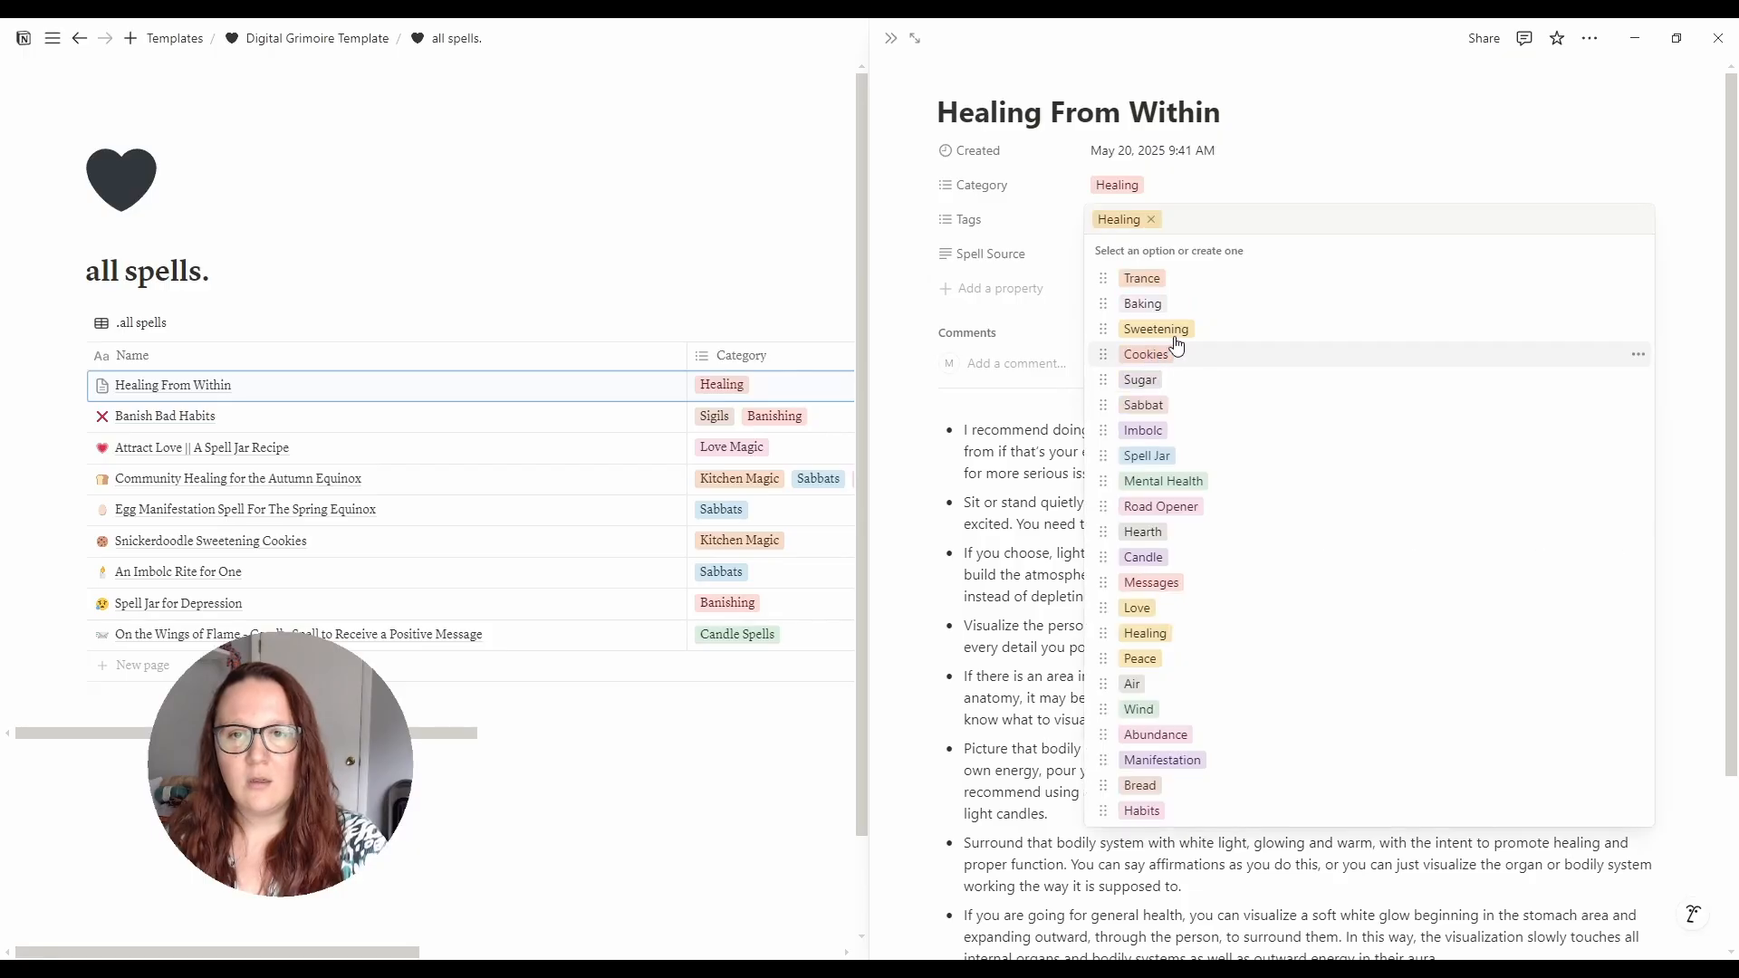
text(Energy Work)
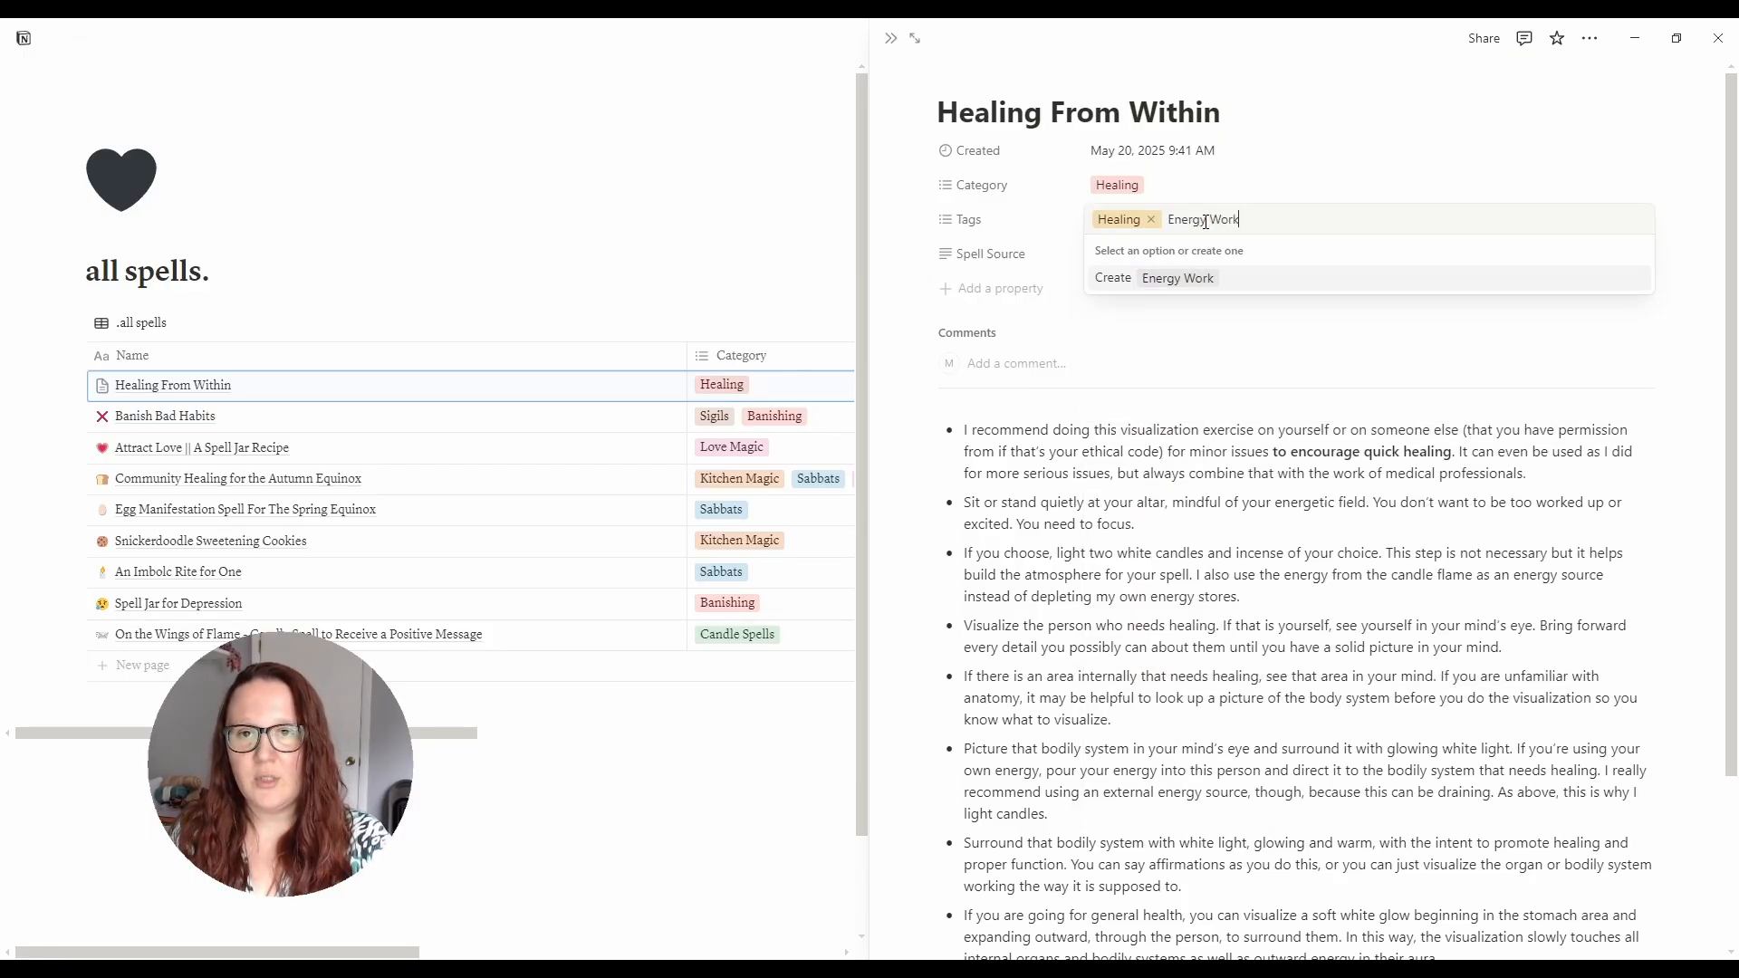
key(Return)
click(1004, 459)
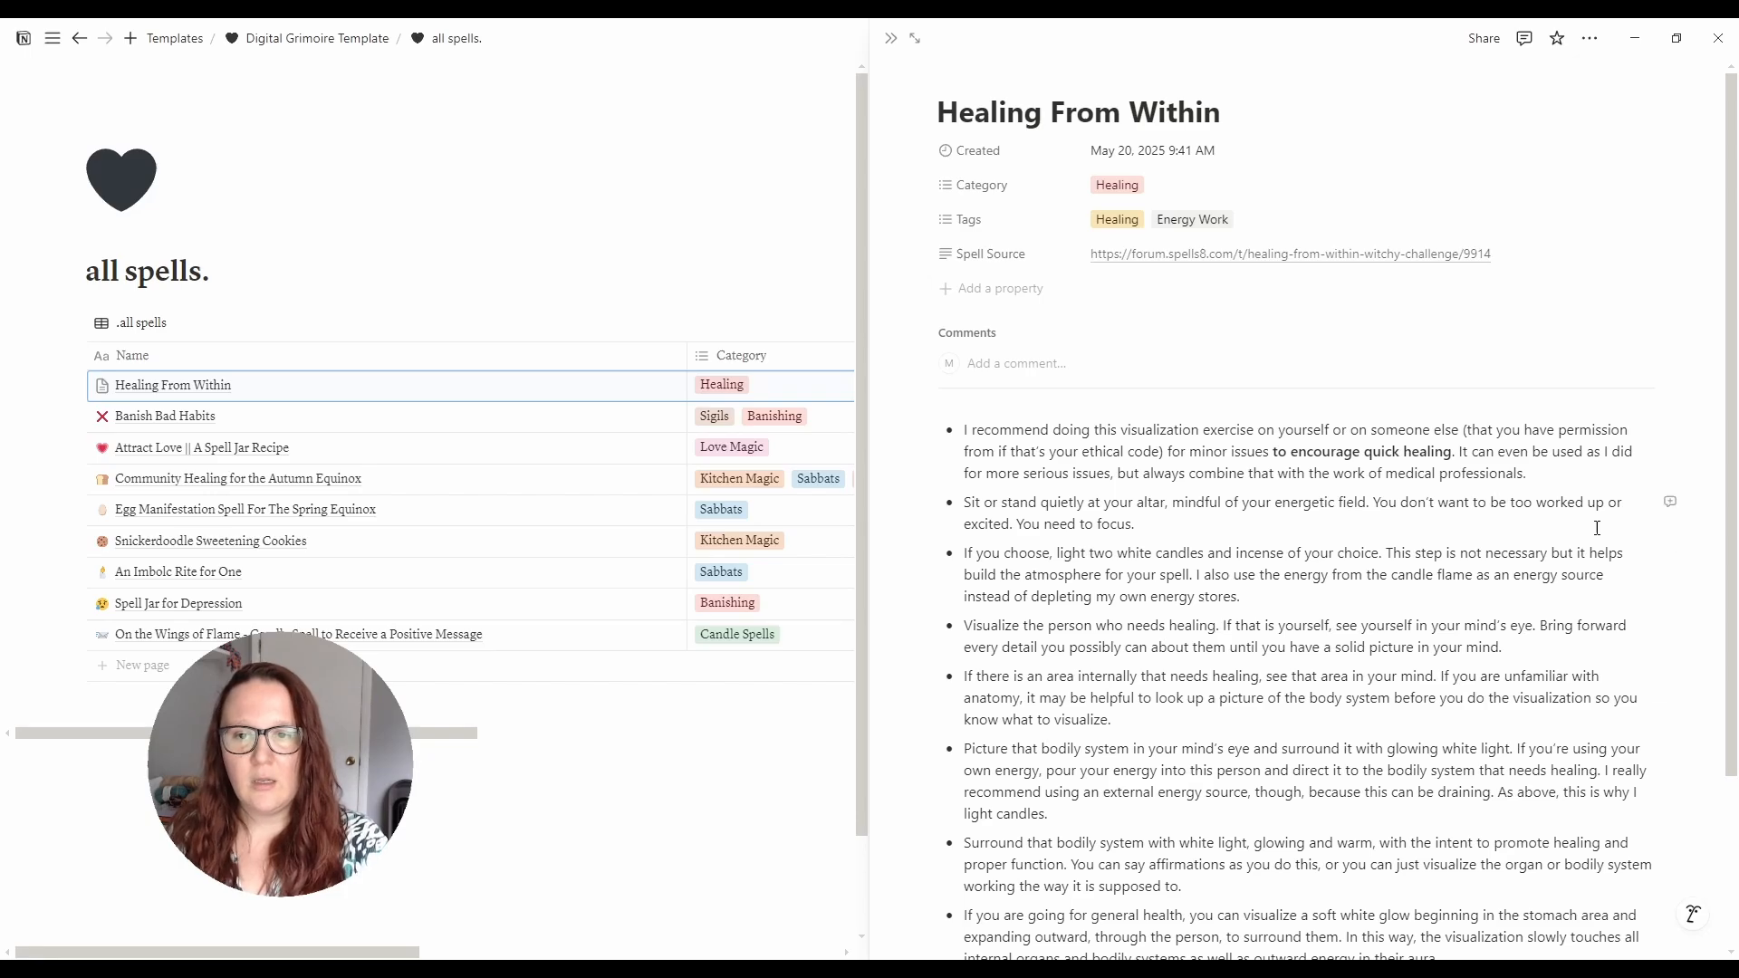
- Close the finished entry and open the healing magic page from the spells list on the template's main page
scroll(1597, 528, down, 3)
scroll(1584, 519, up, 3)
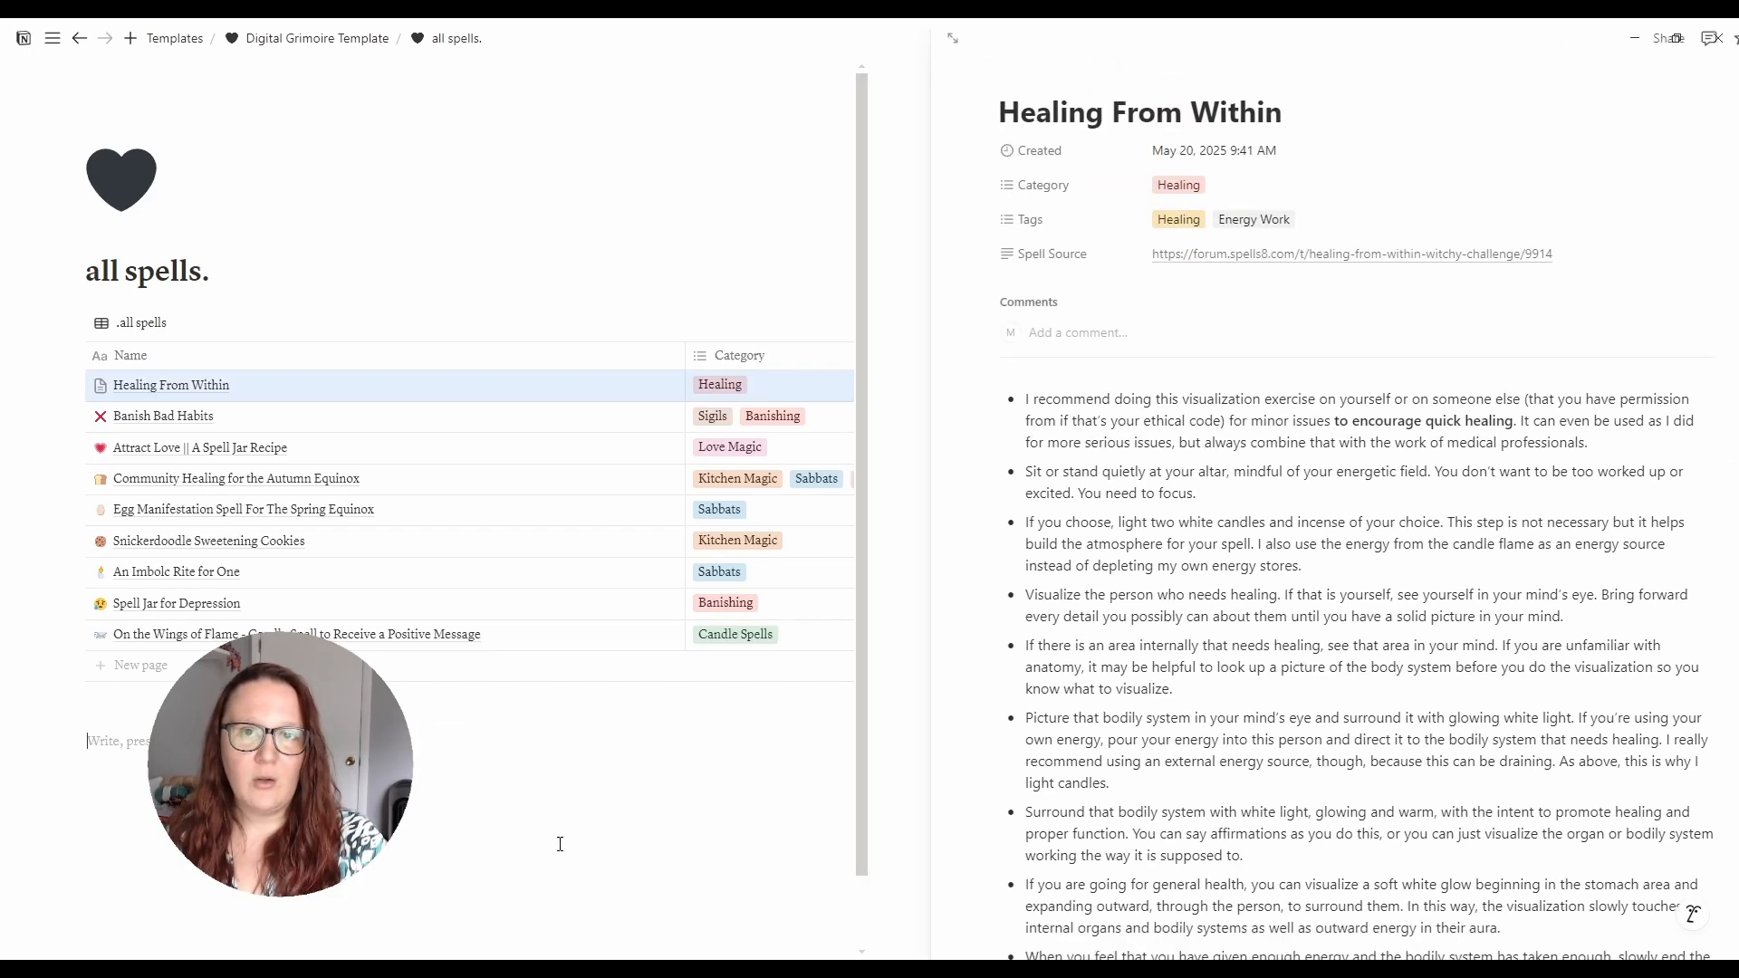
click(555, 839)
click(352, 47)
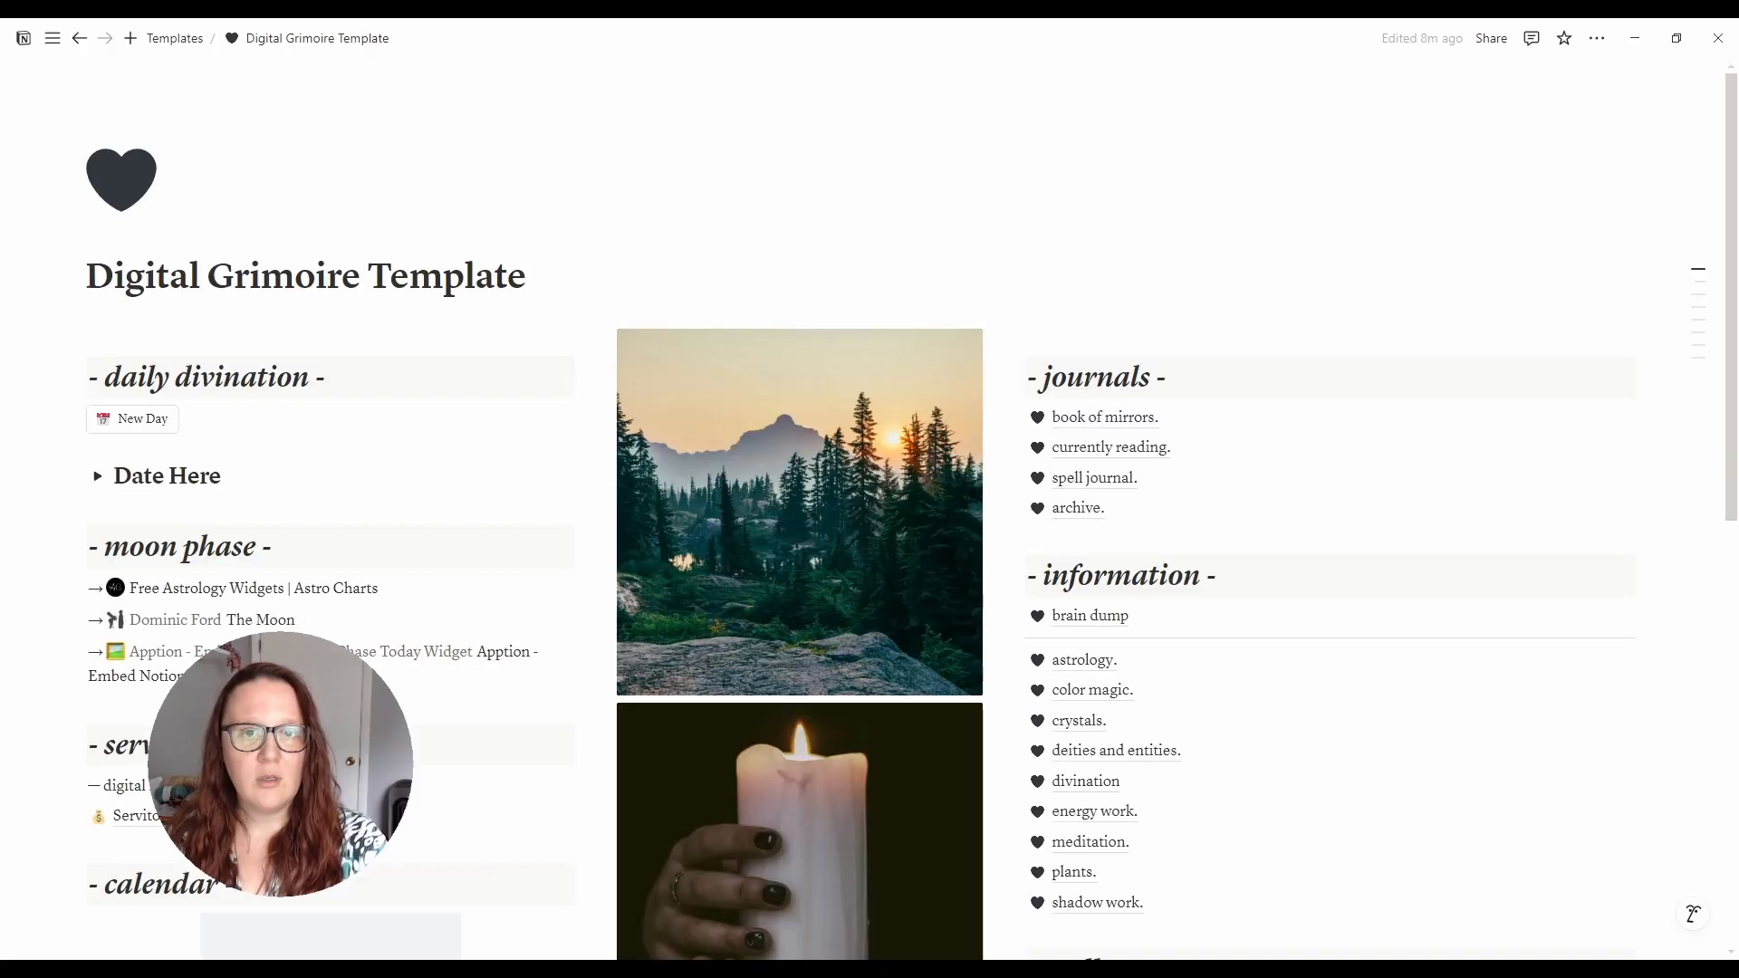
scroll(1216, 575, down, 7)
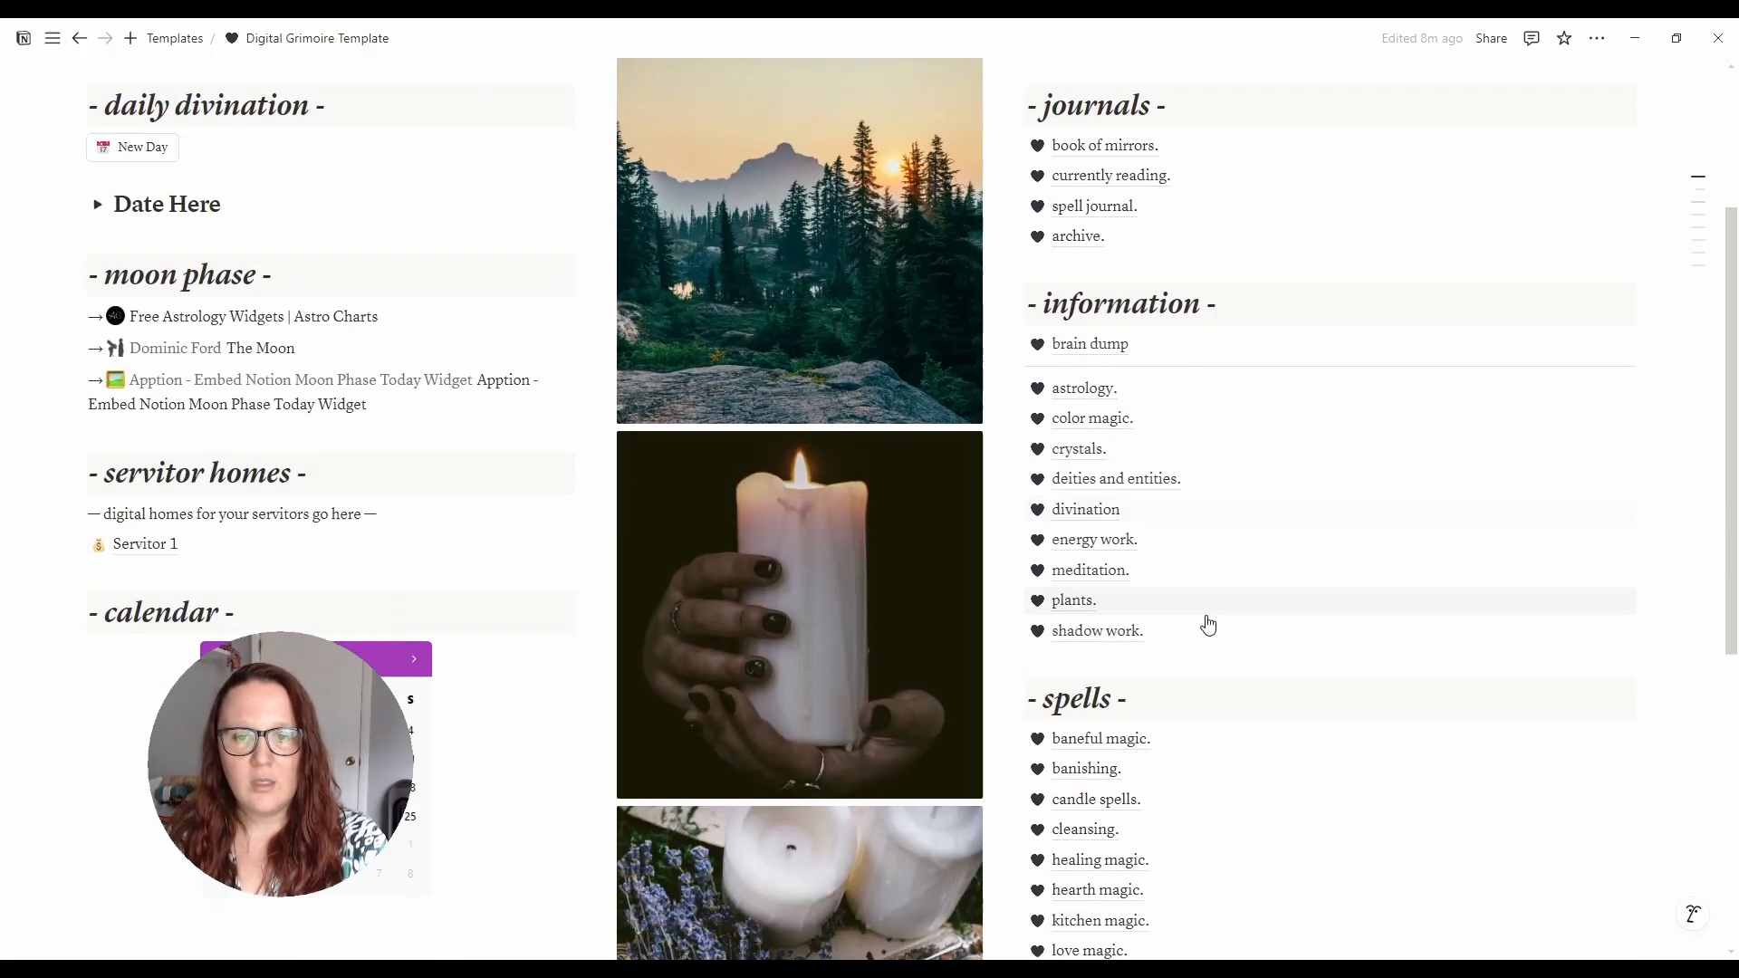
click(1082, 500)
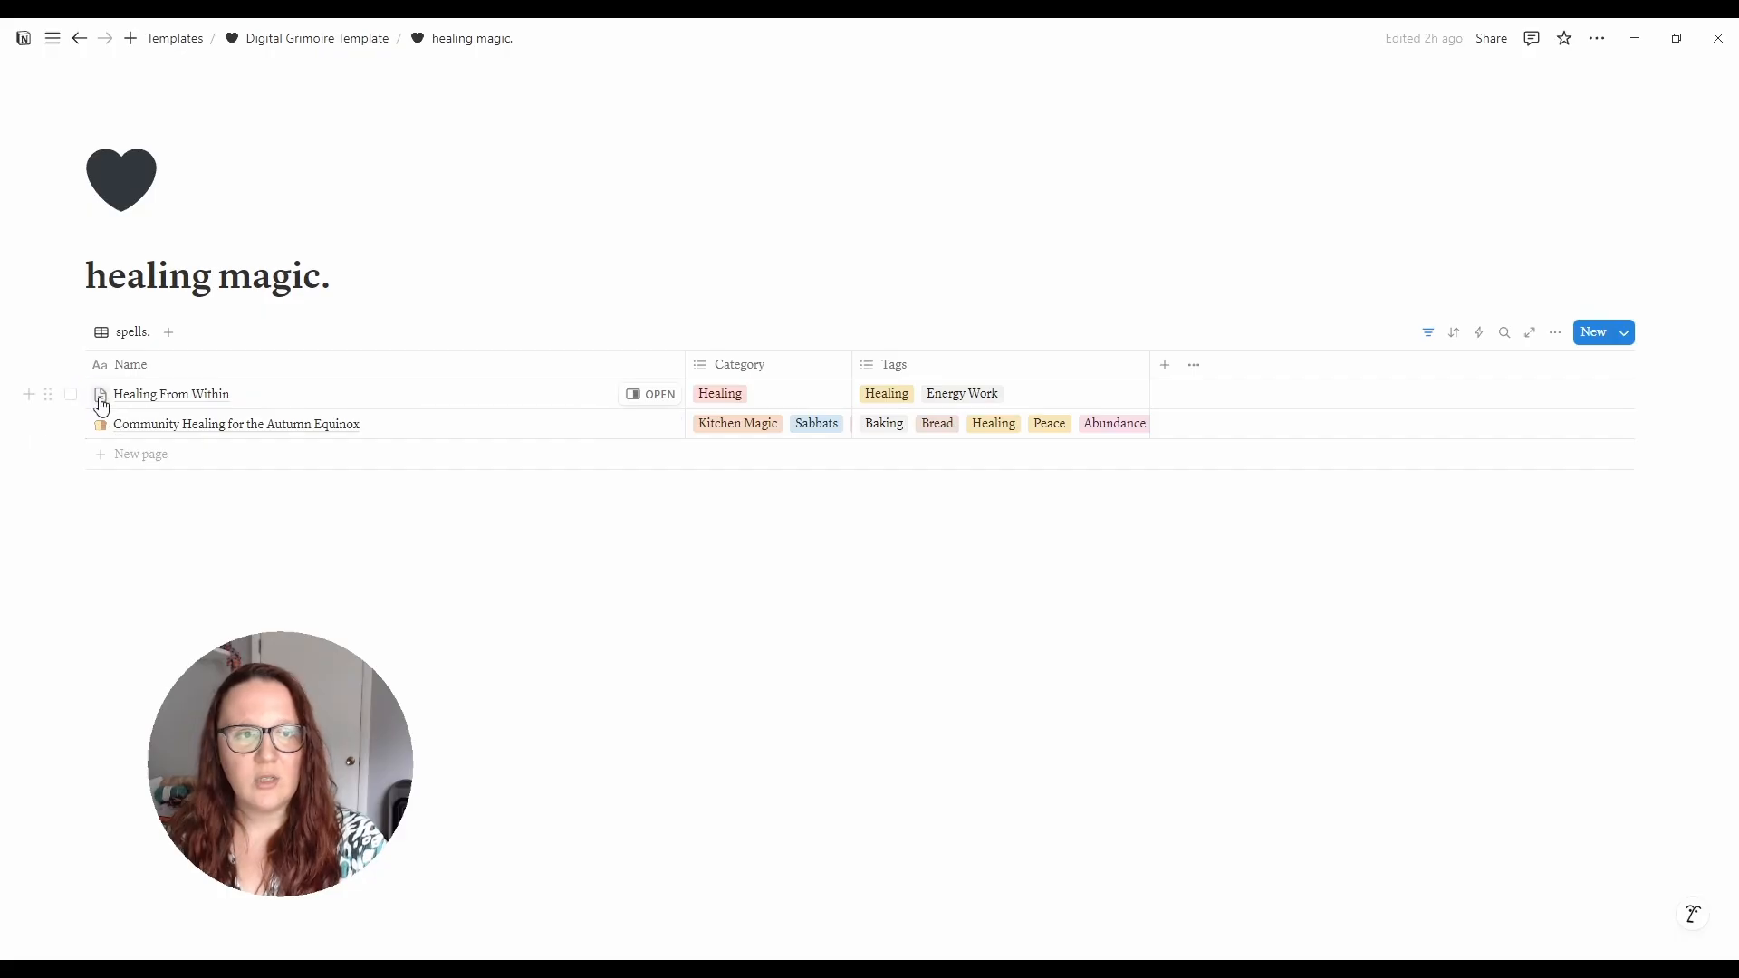
- Give the Healing From Within entry on the healing magic page a sparkles icon
click(100, 395)
click(181, 546)
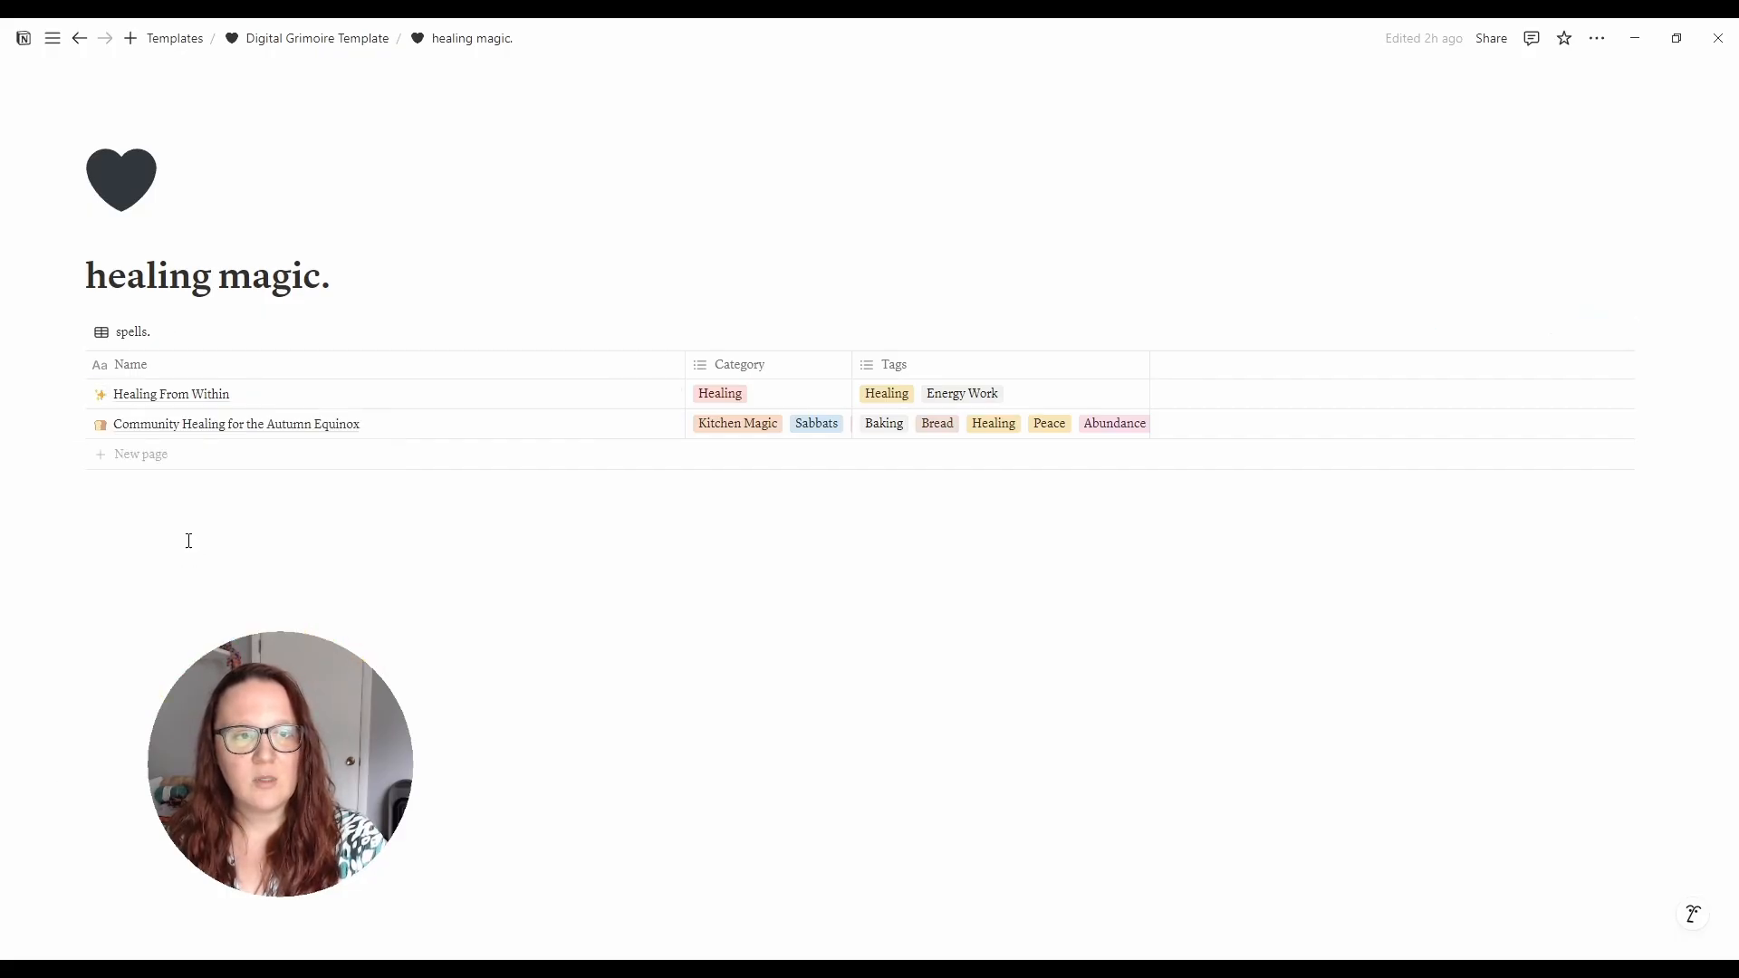
click(884, 678)
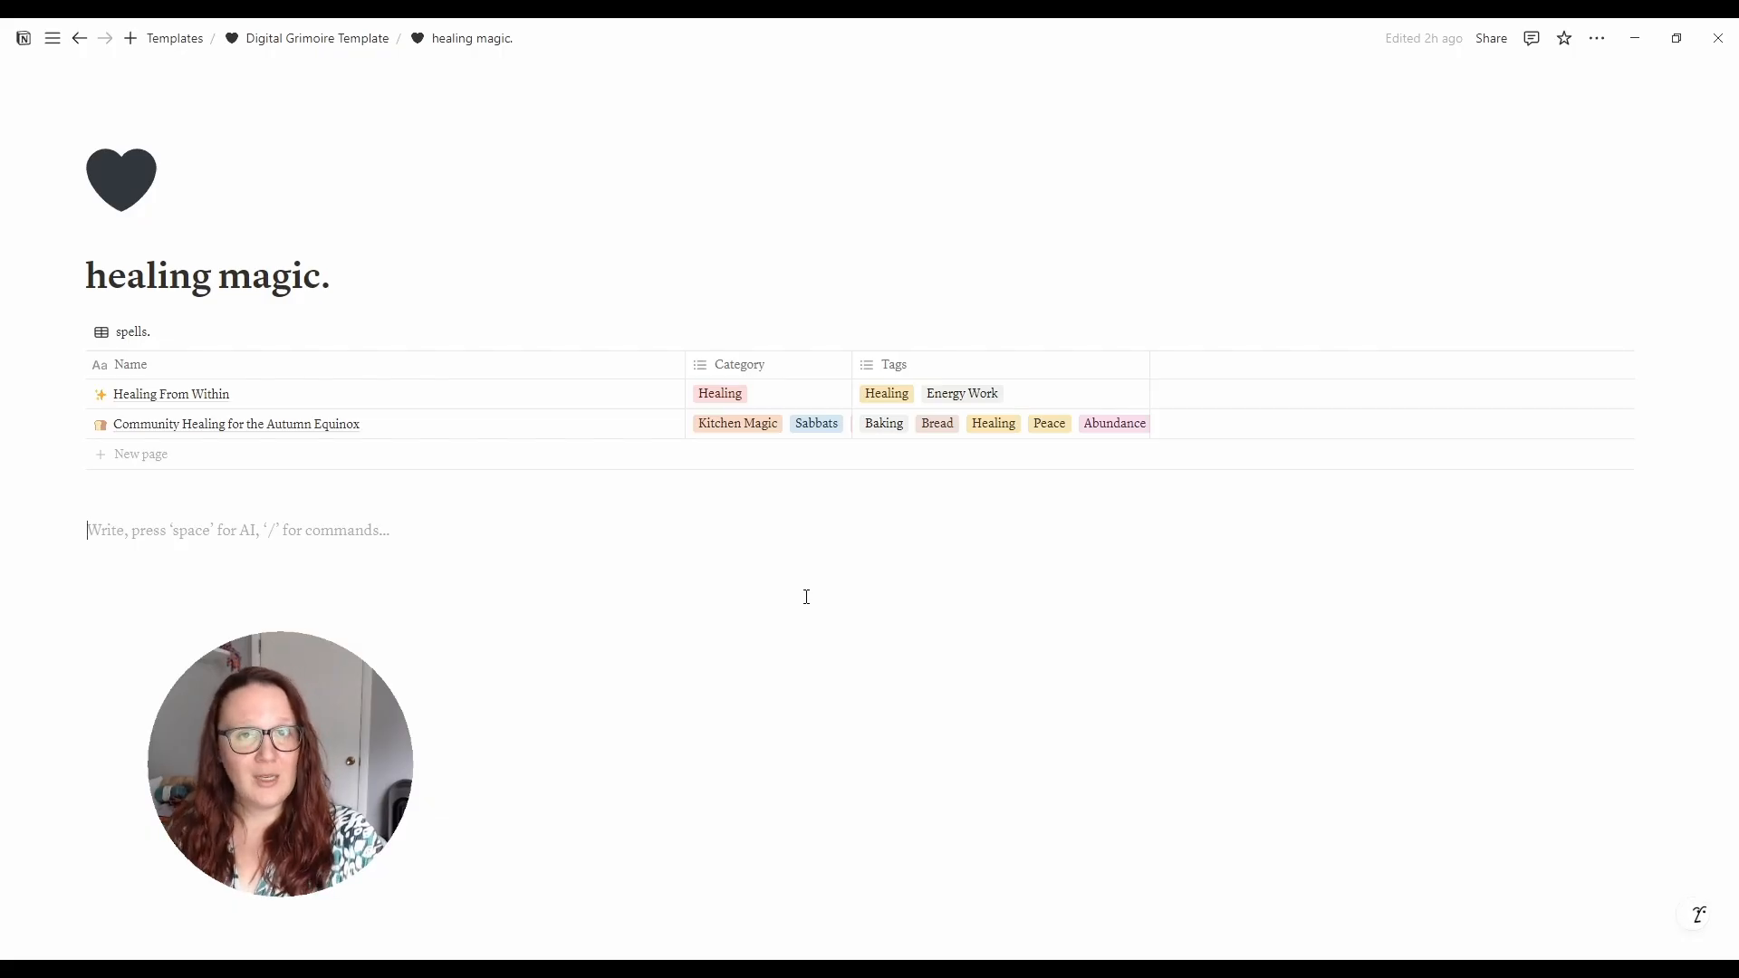
- Return to the Digital Grimoire Template main page and open the all spells page from its spells list
click(301, 50)
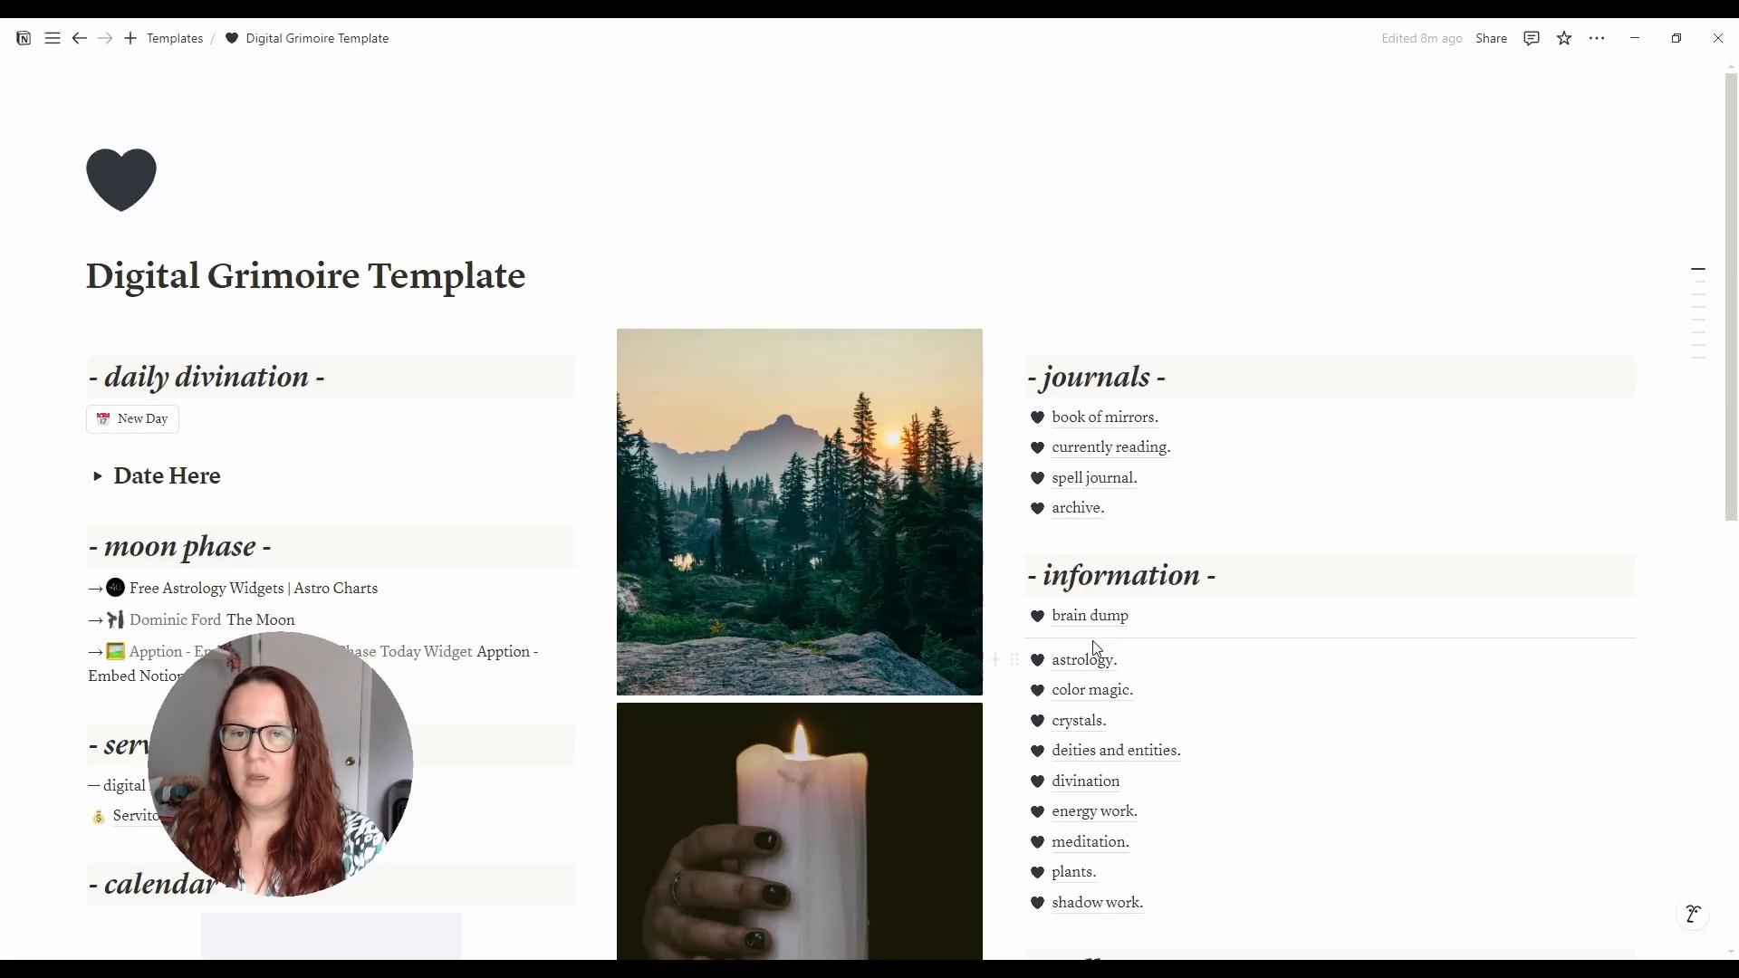
scroll(1165, 749, down, 3)
scroll(1078, 771, down, 4)
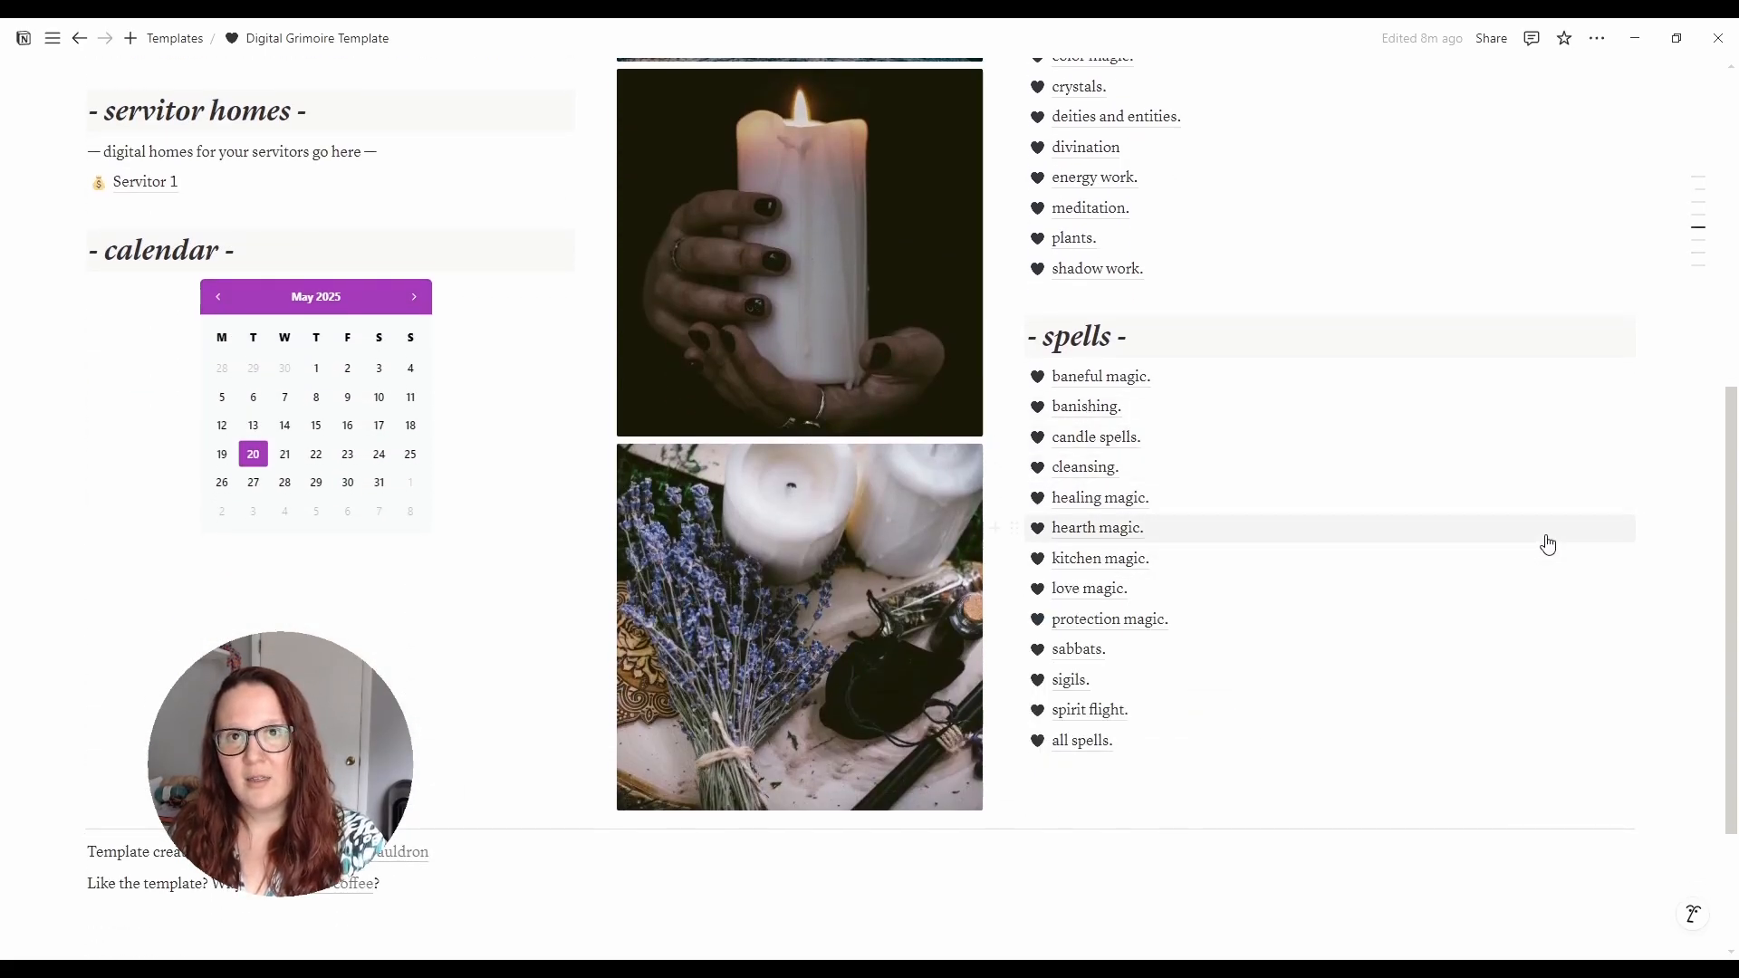
mouse_move(1541, 537)
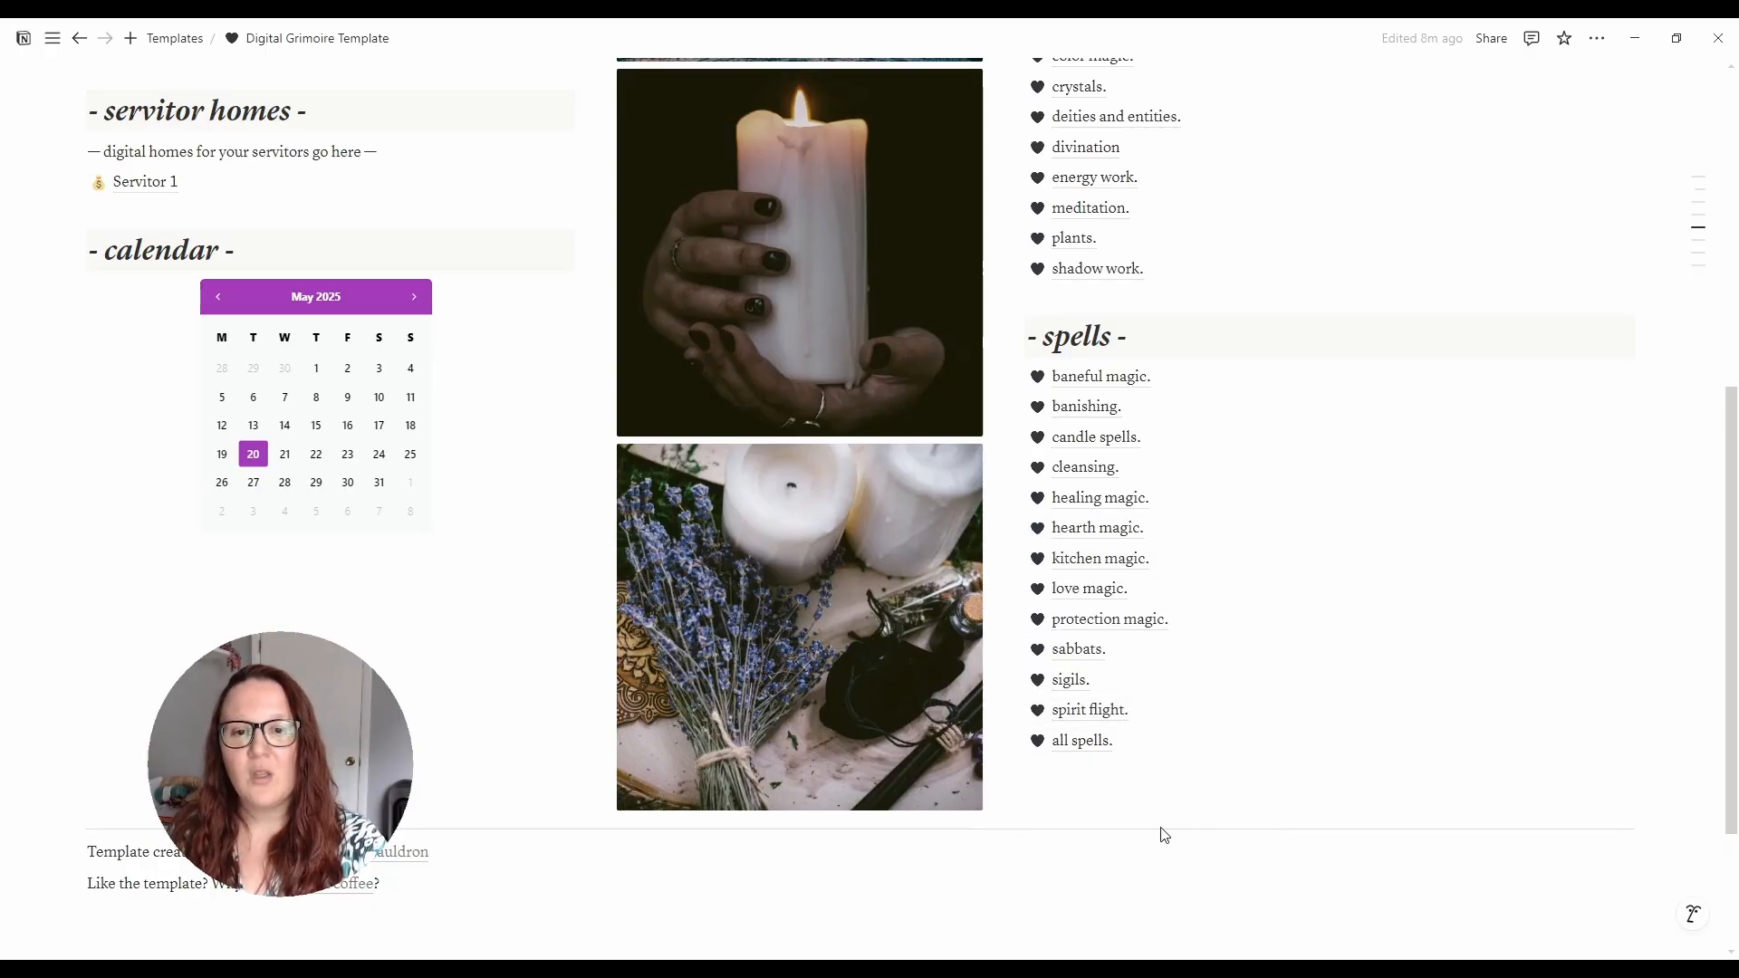
click(1082, 741)
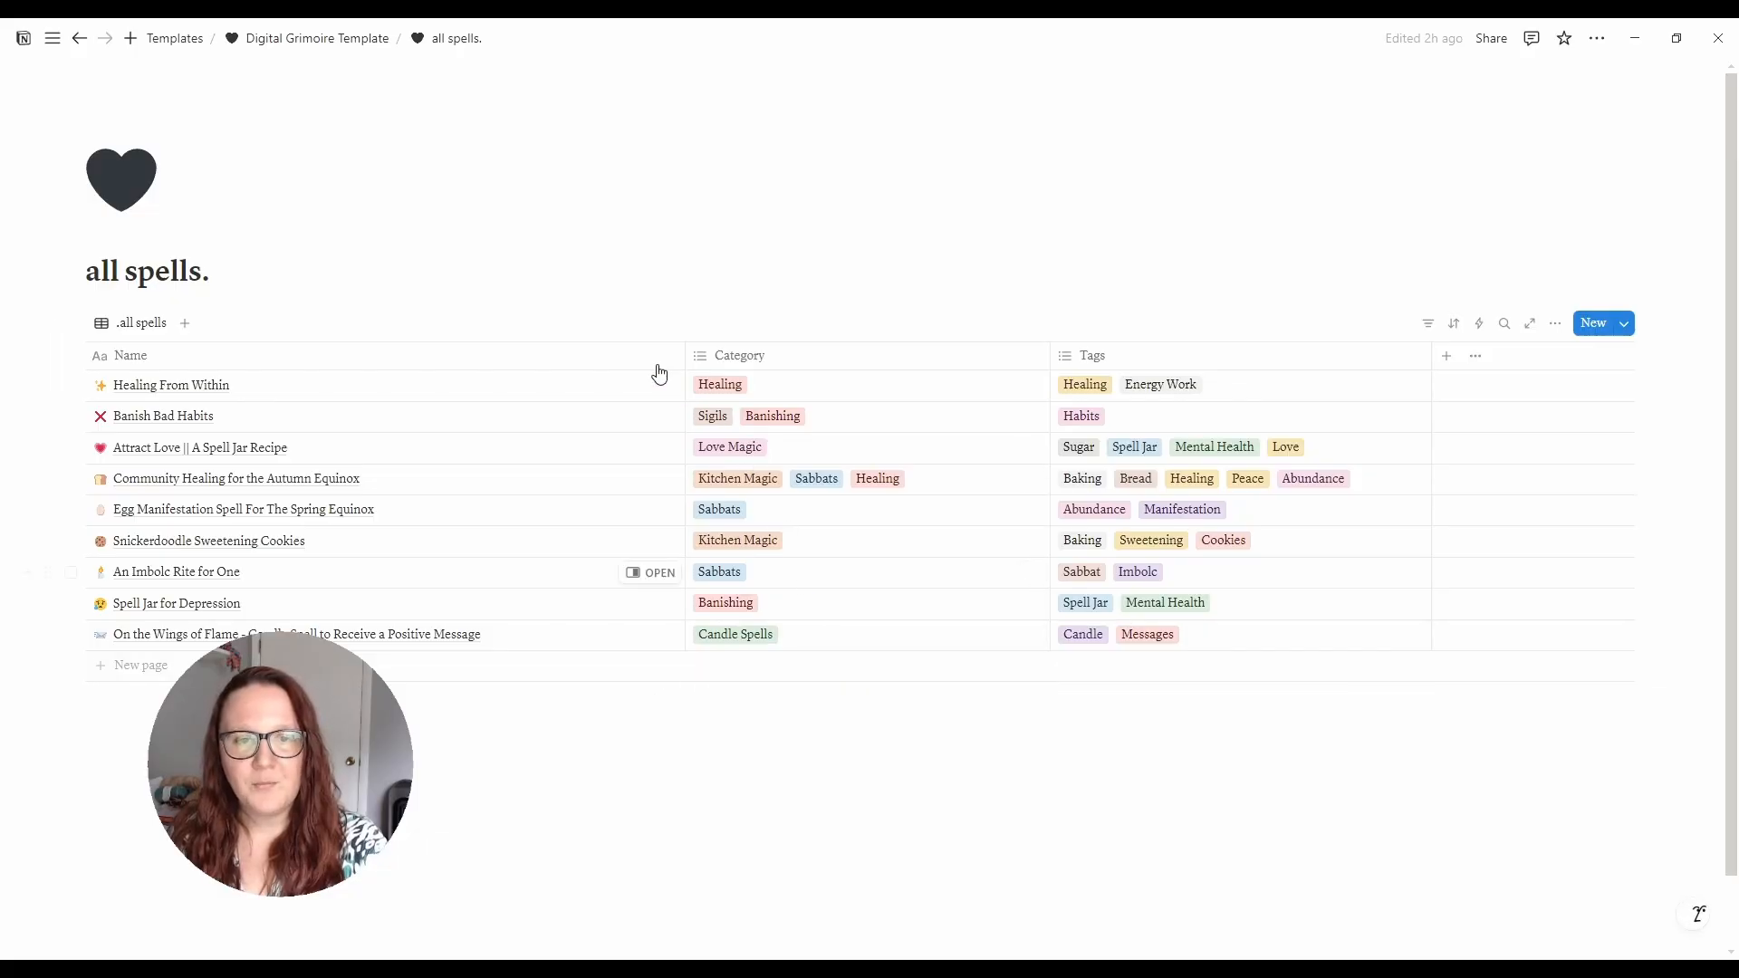
- Create a new Green Magic category option through the Healing From Within entry, and take it off that entry again
click(904, 388)
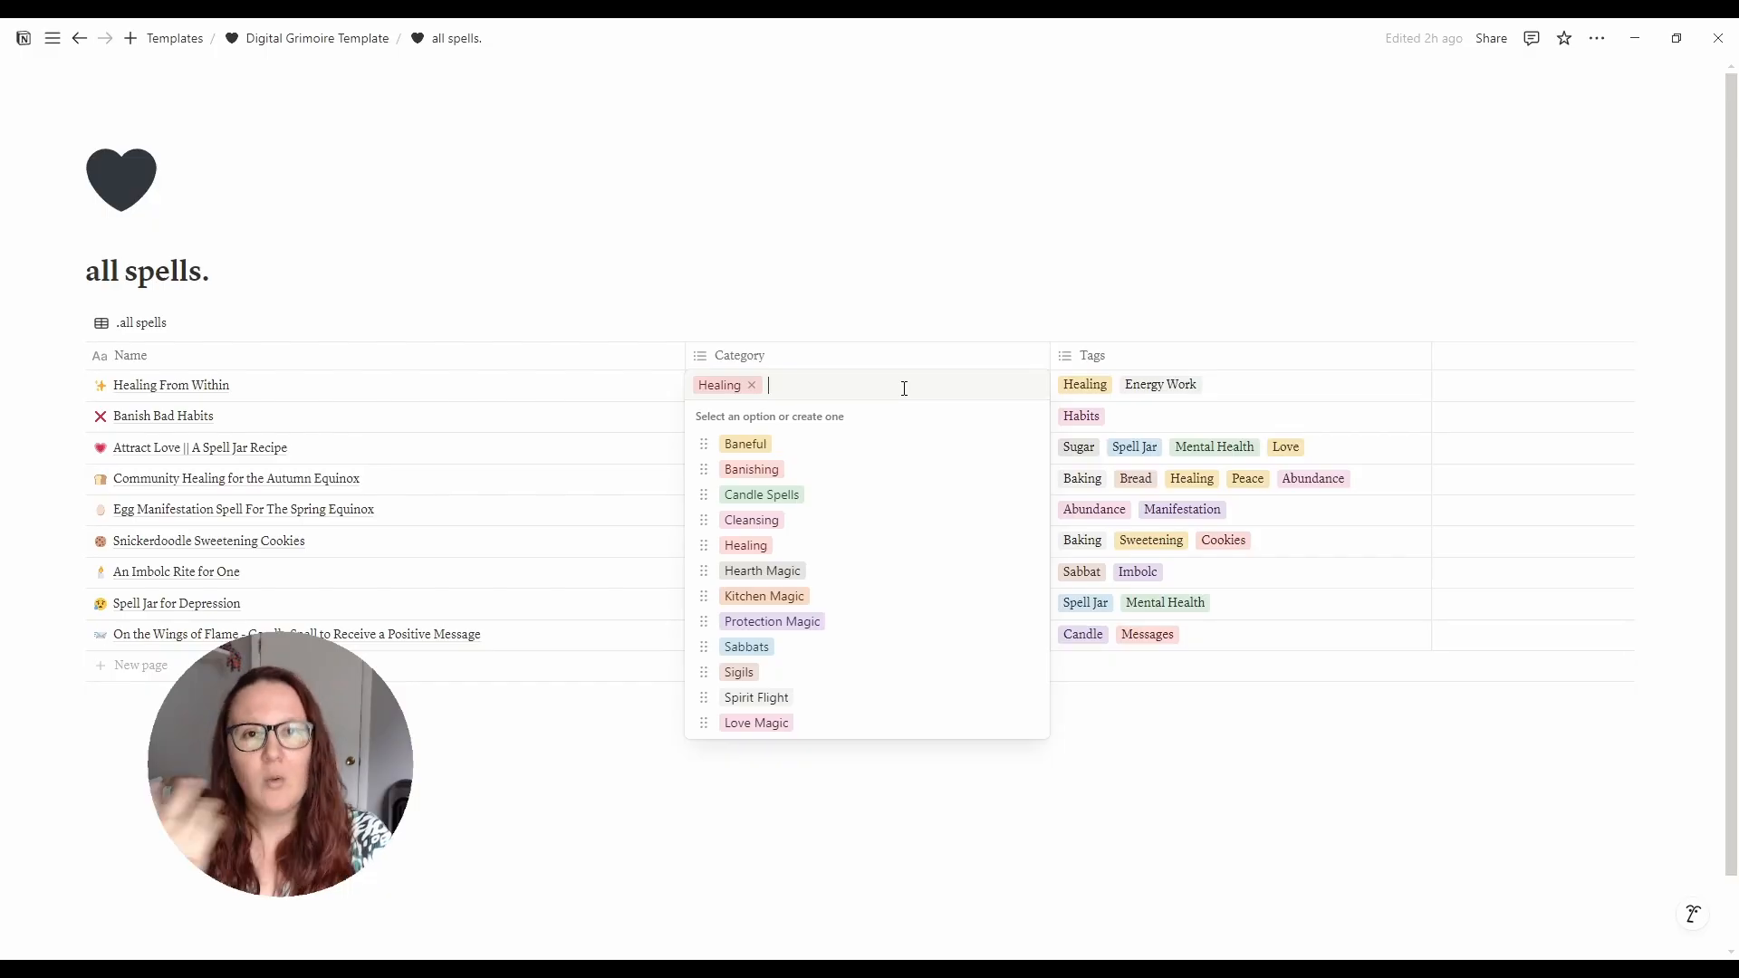
text(Green Magic)
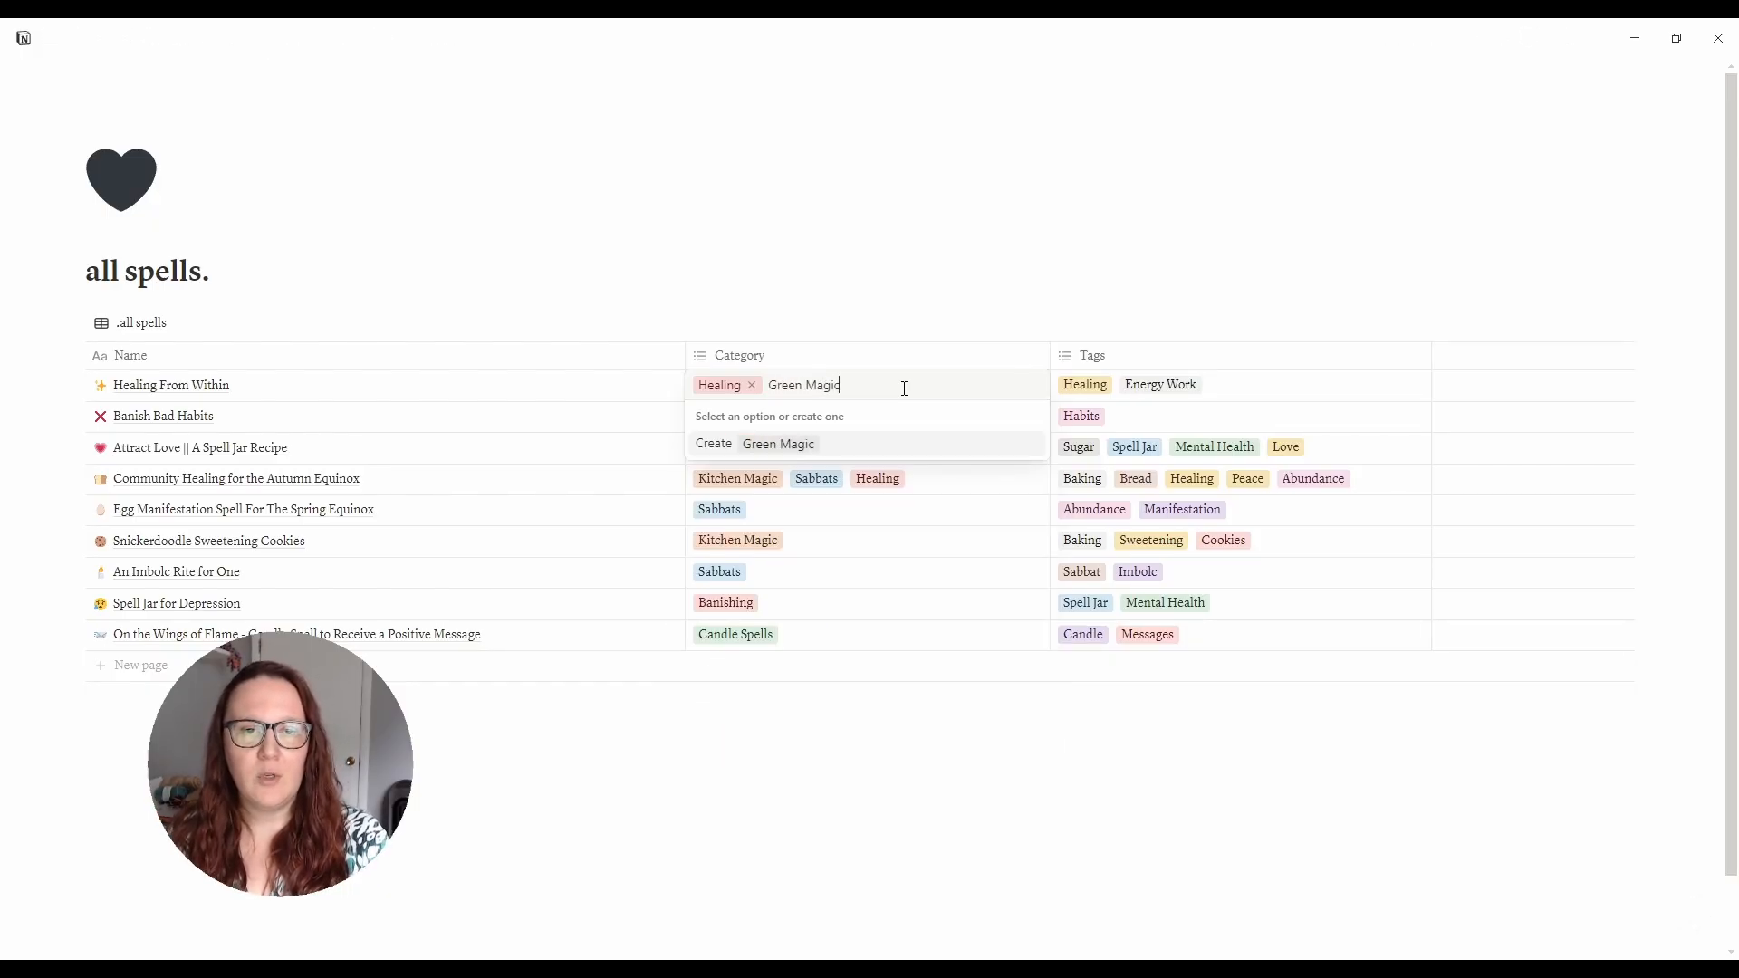
click(796, 441)
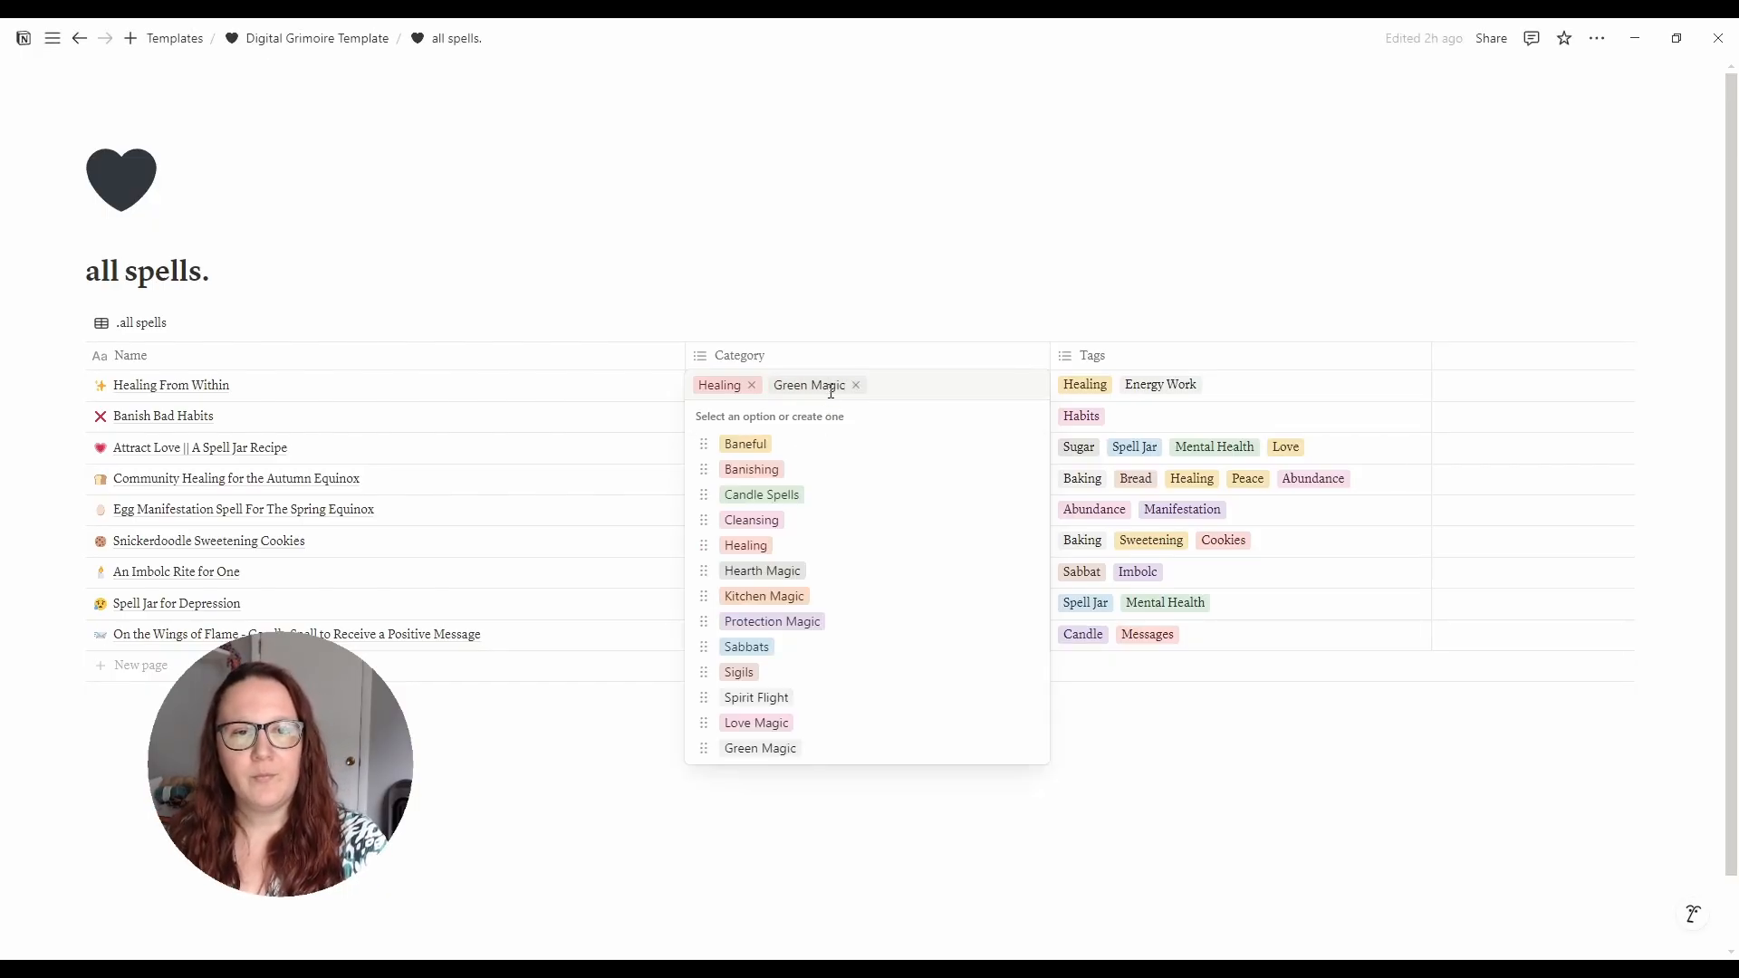
click(862, 385)
key(Escape)
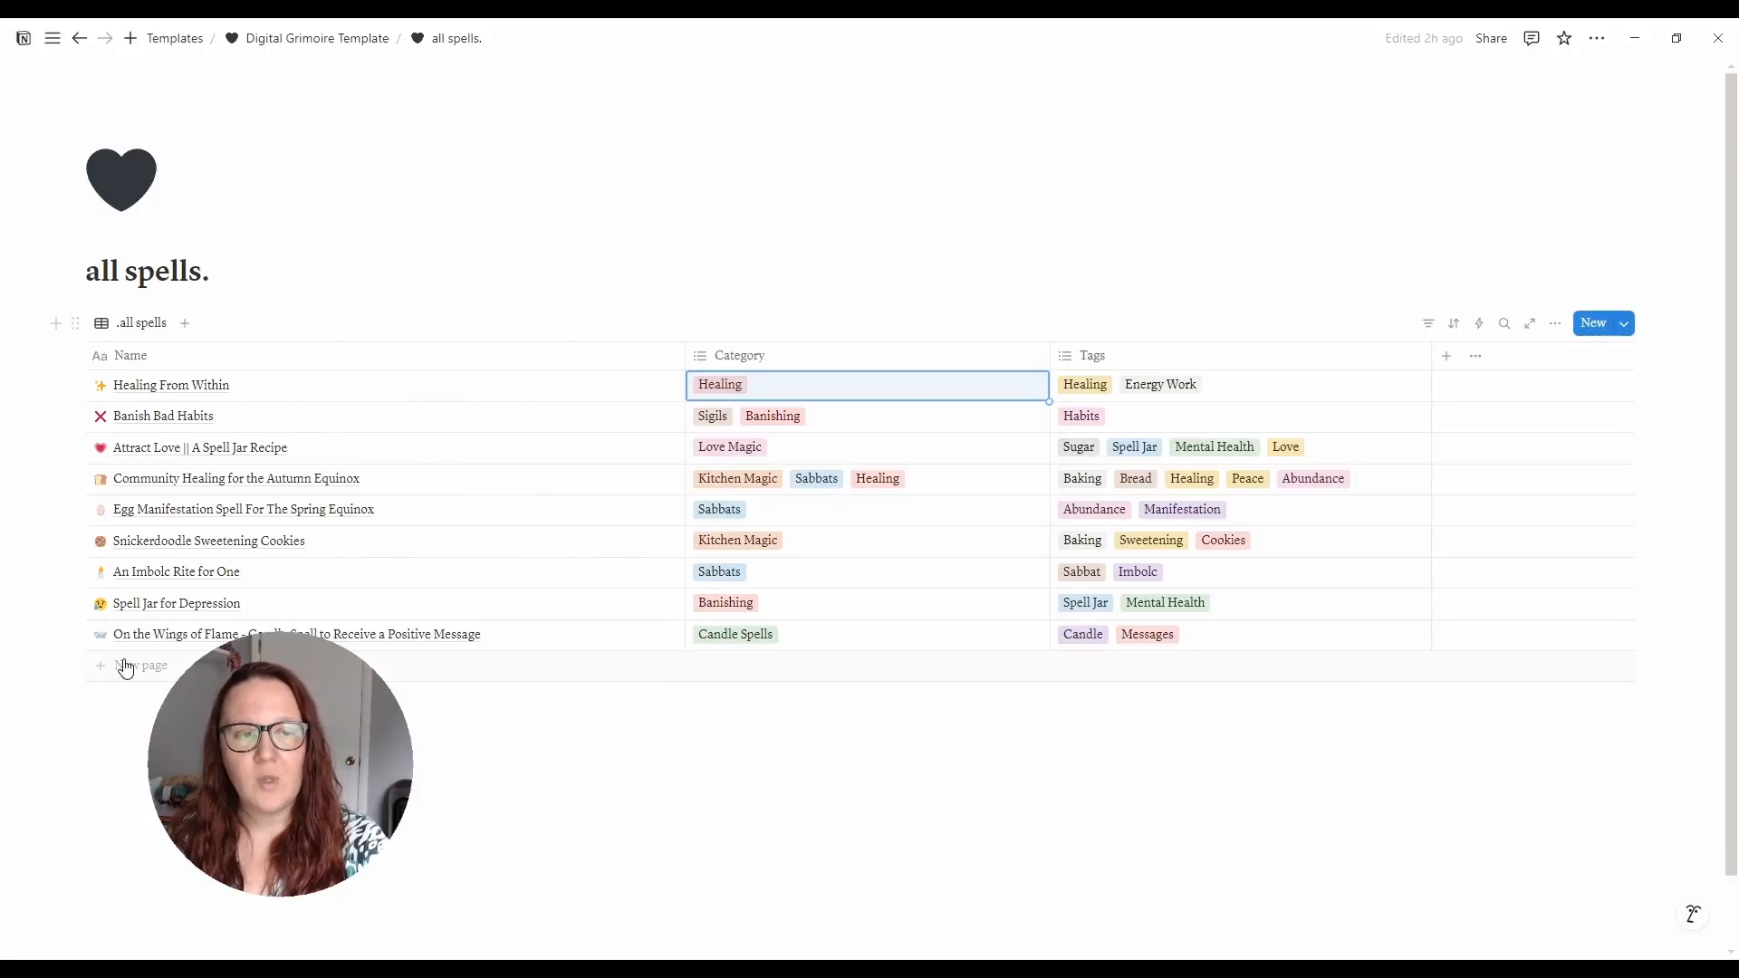
- Add a new spell entry named Placeholder with the category Green Magic and close it
click(1589, 327)
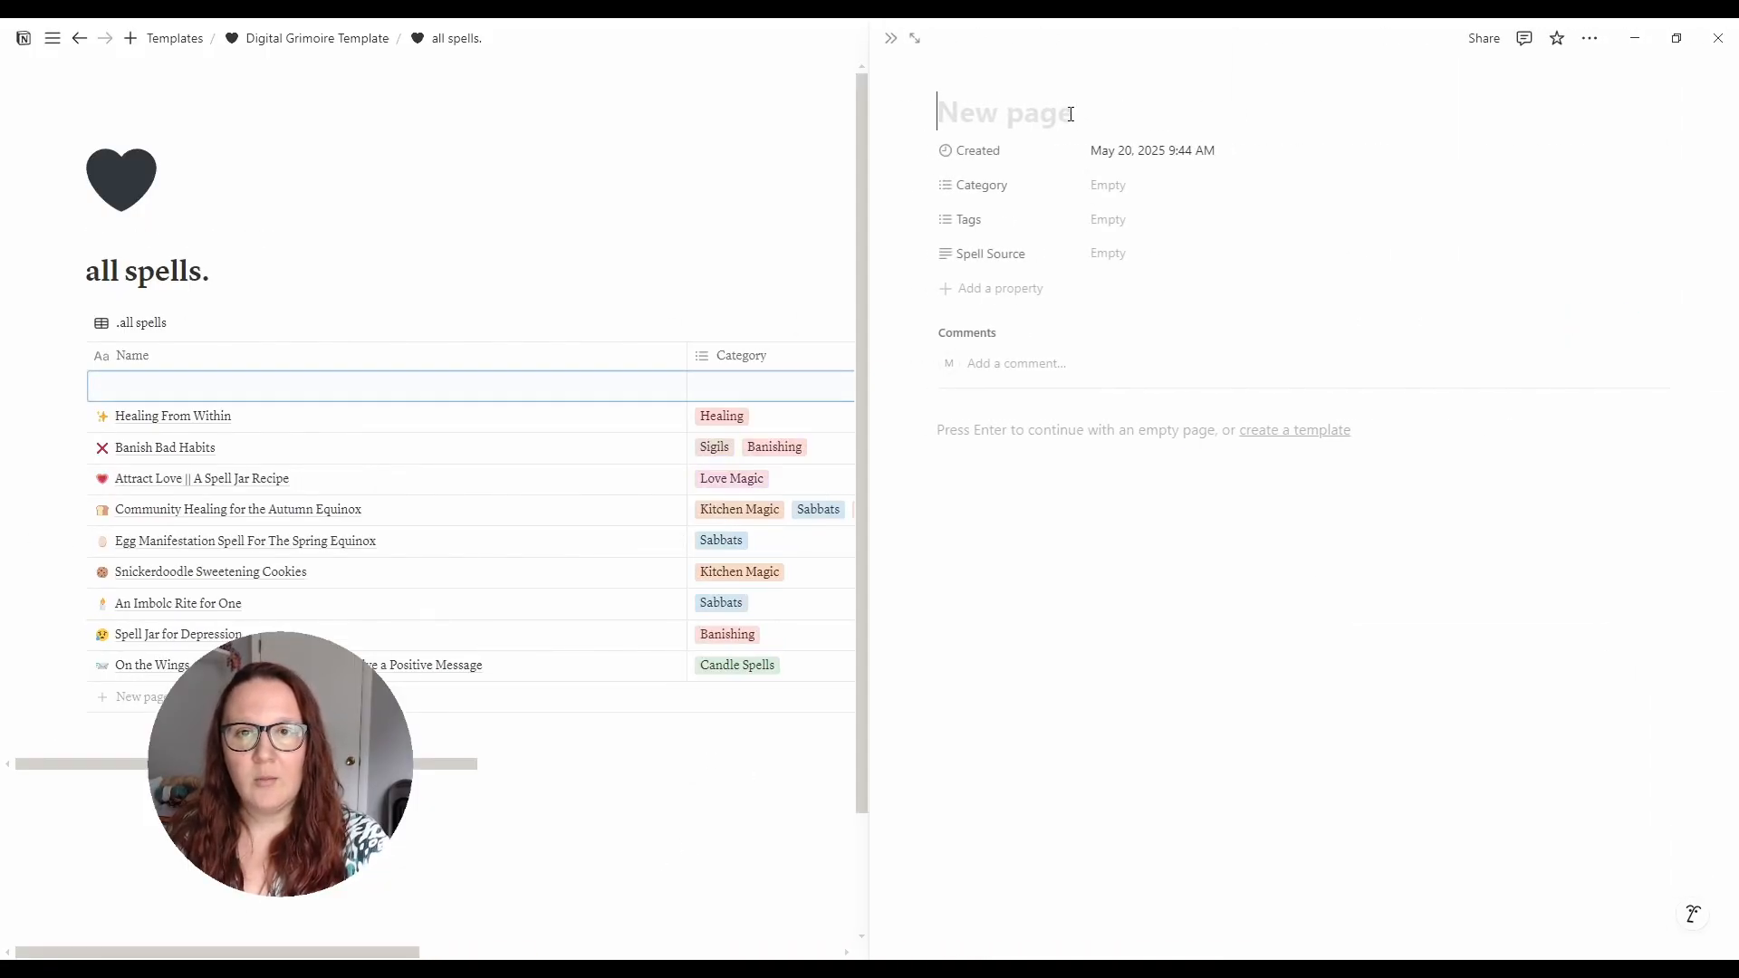
text(Placeholder)
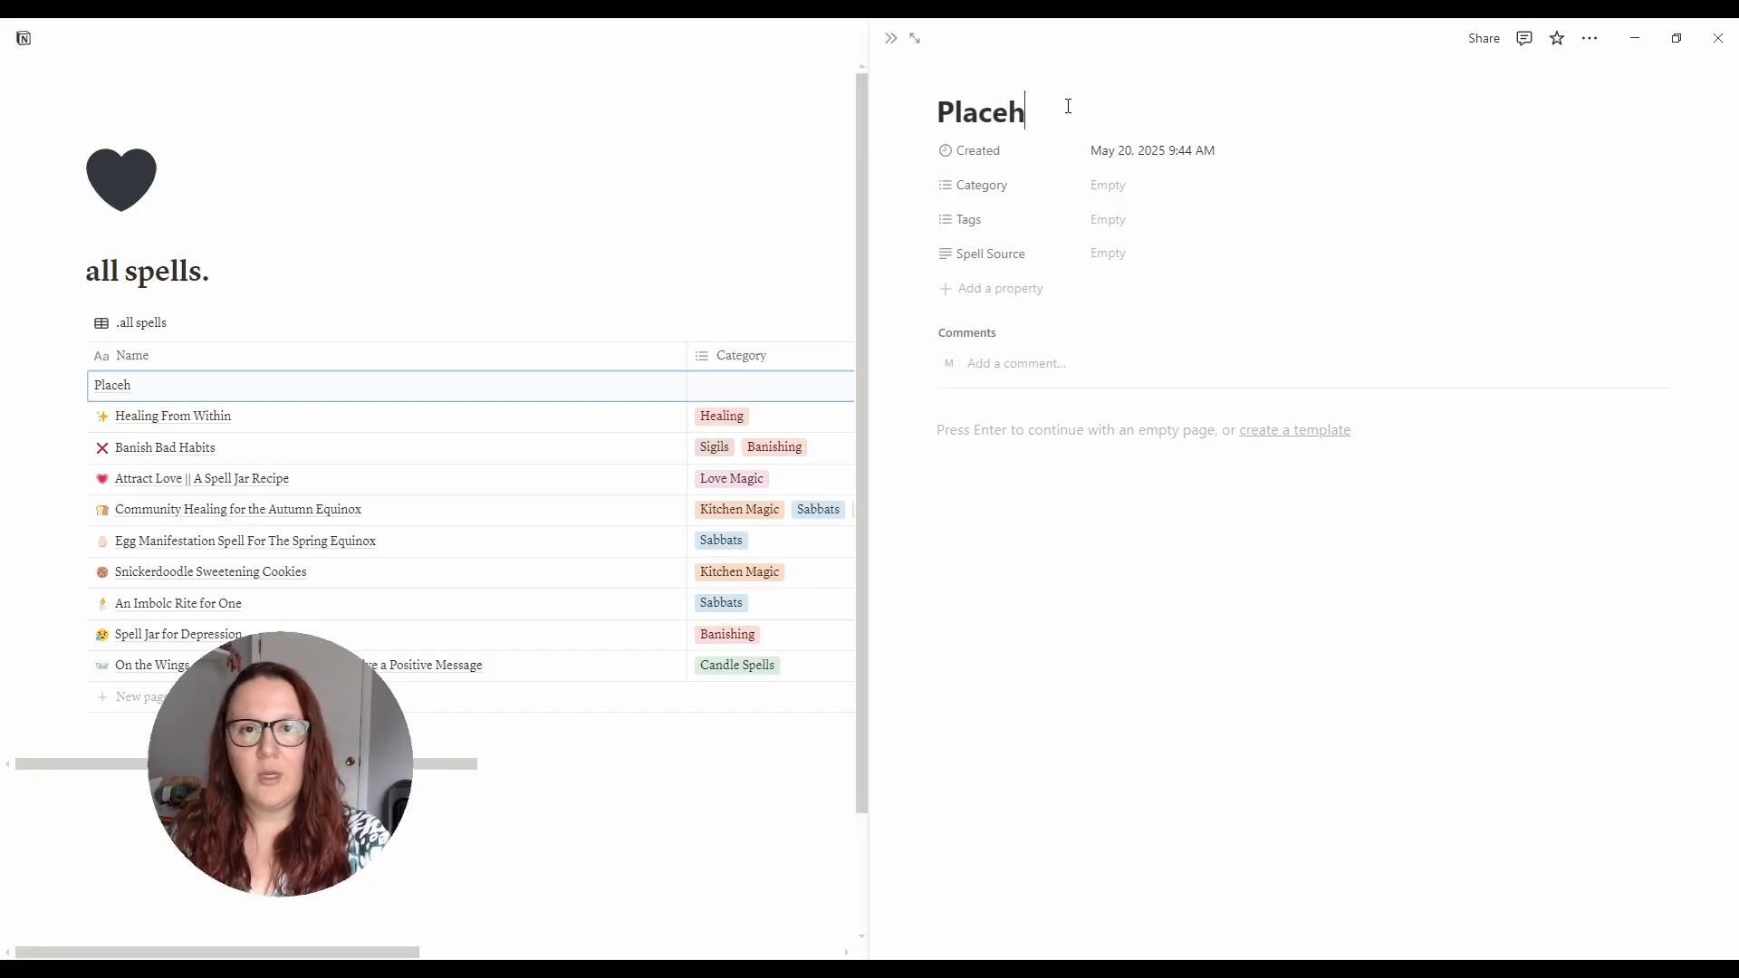
click(1115, 186)
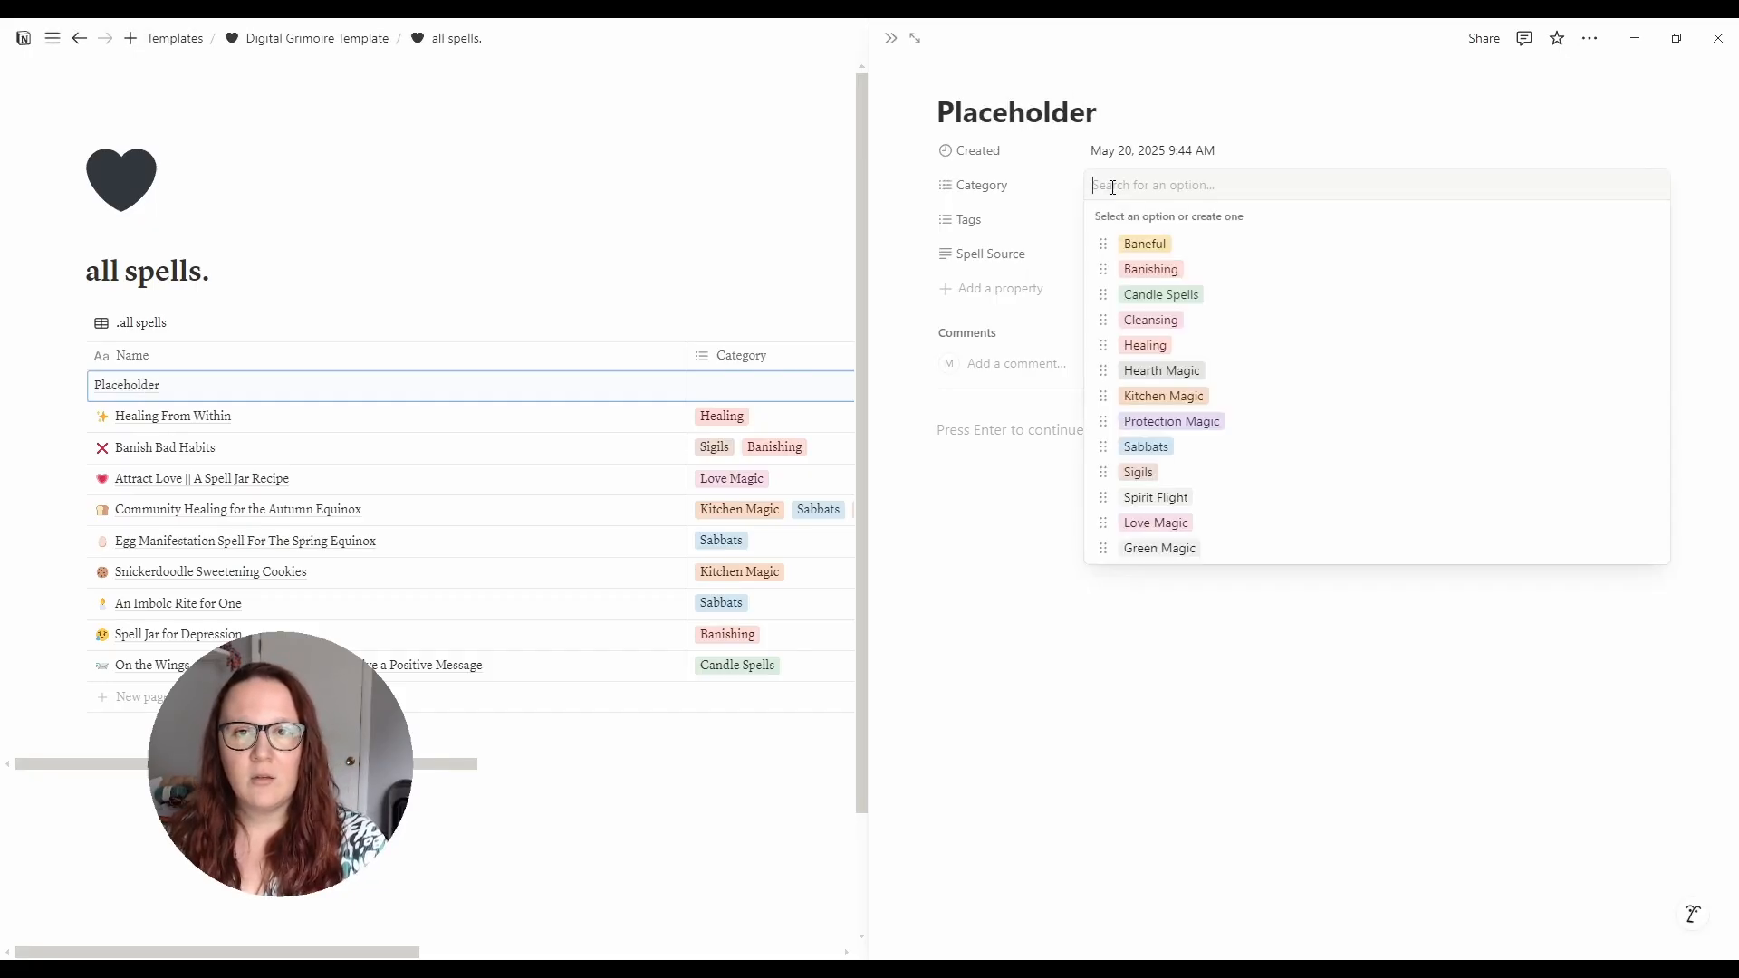
click(1169, 549)
click(1161, 653)
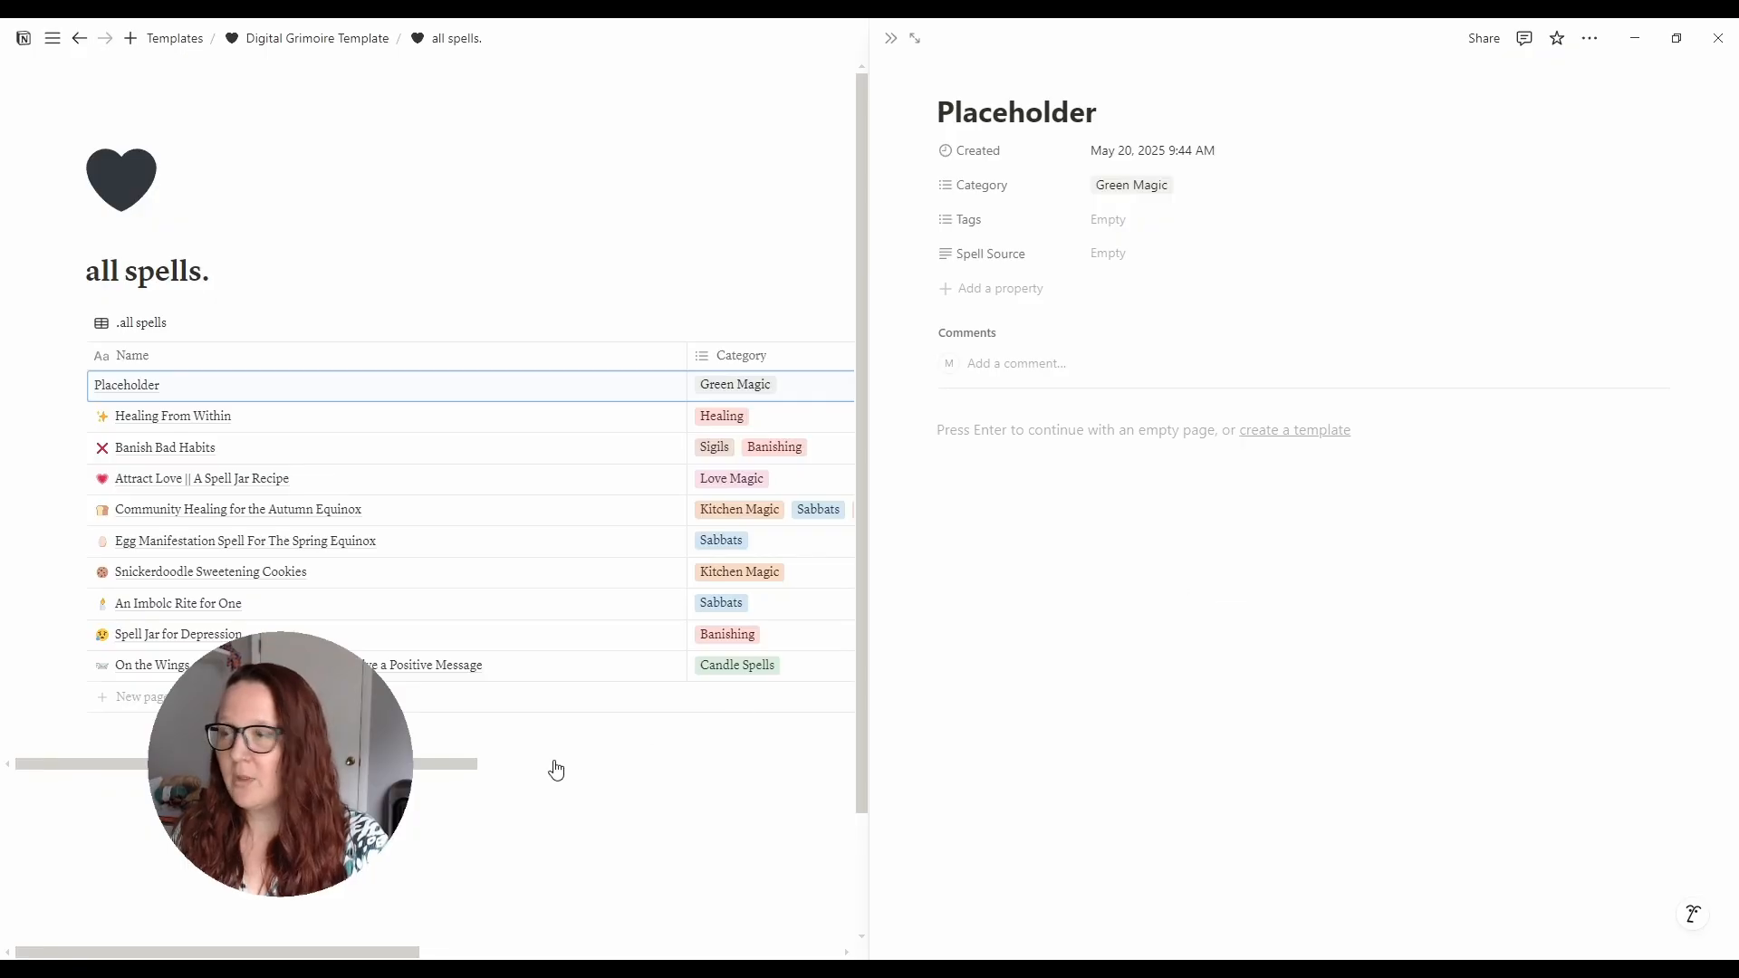
click(492, 827)
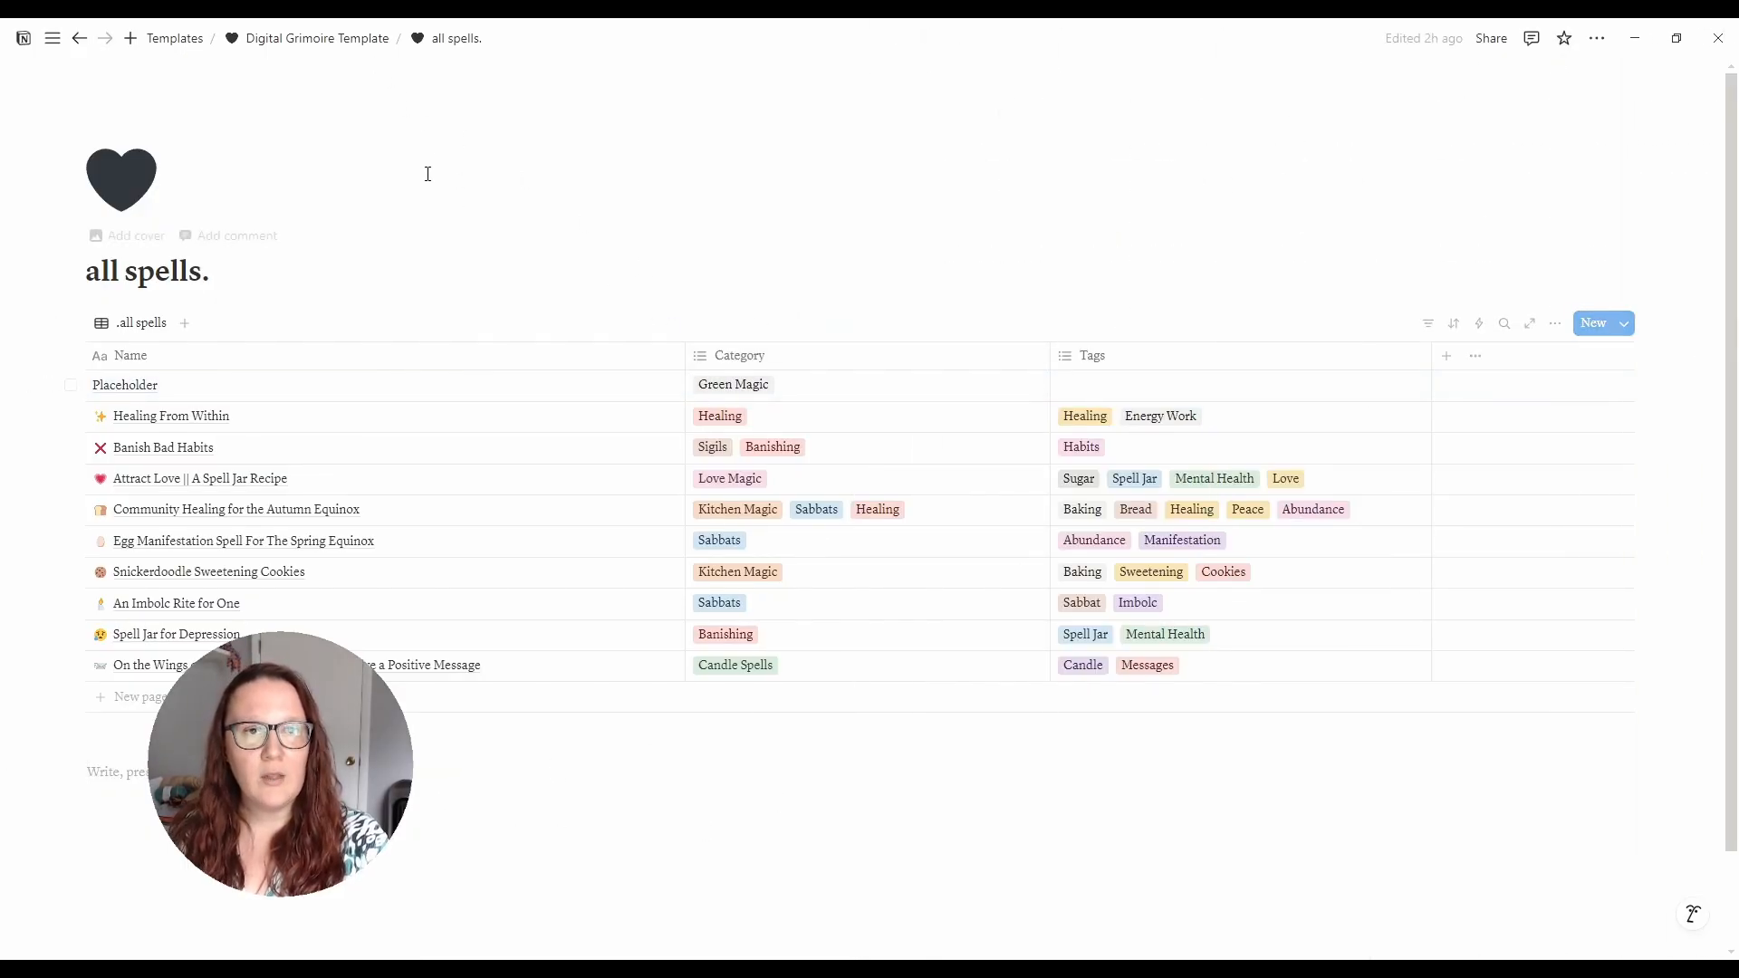
- Return to the template's main page and duplicate the cleansing page in the spells list
key(ctrl+[)
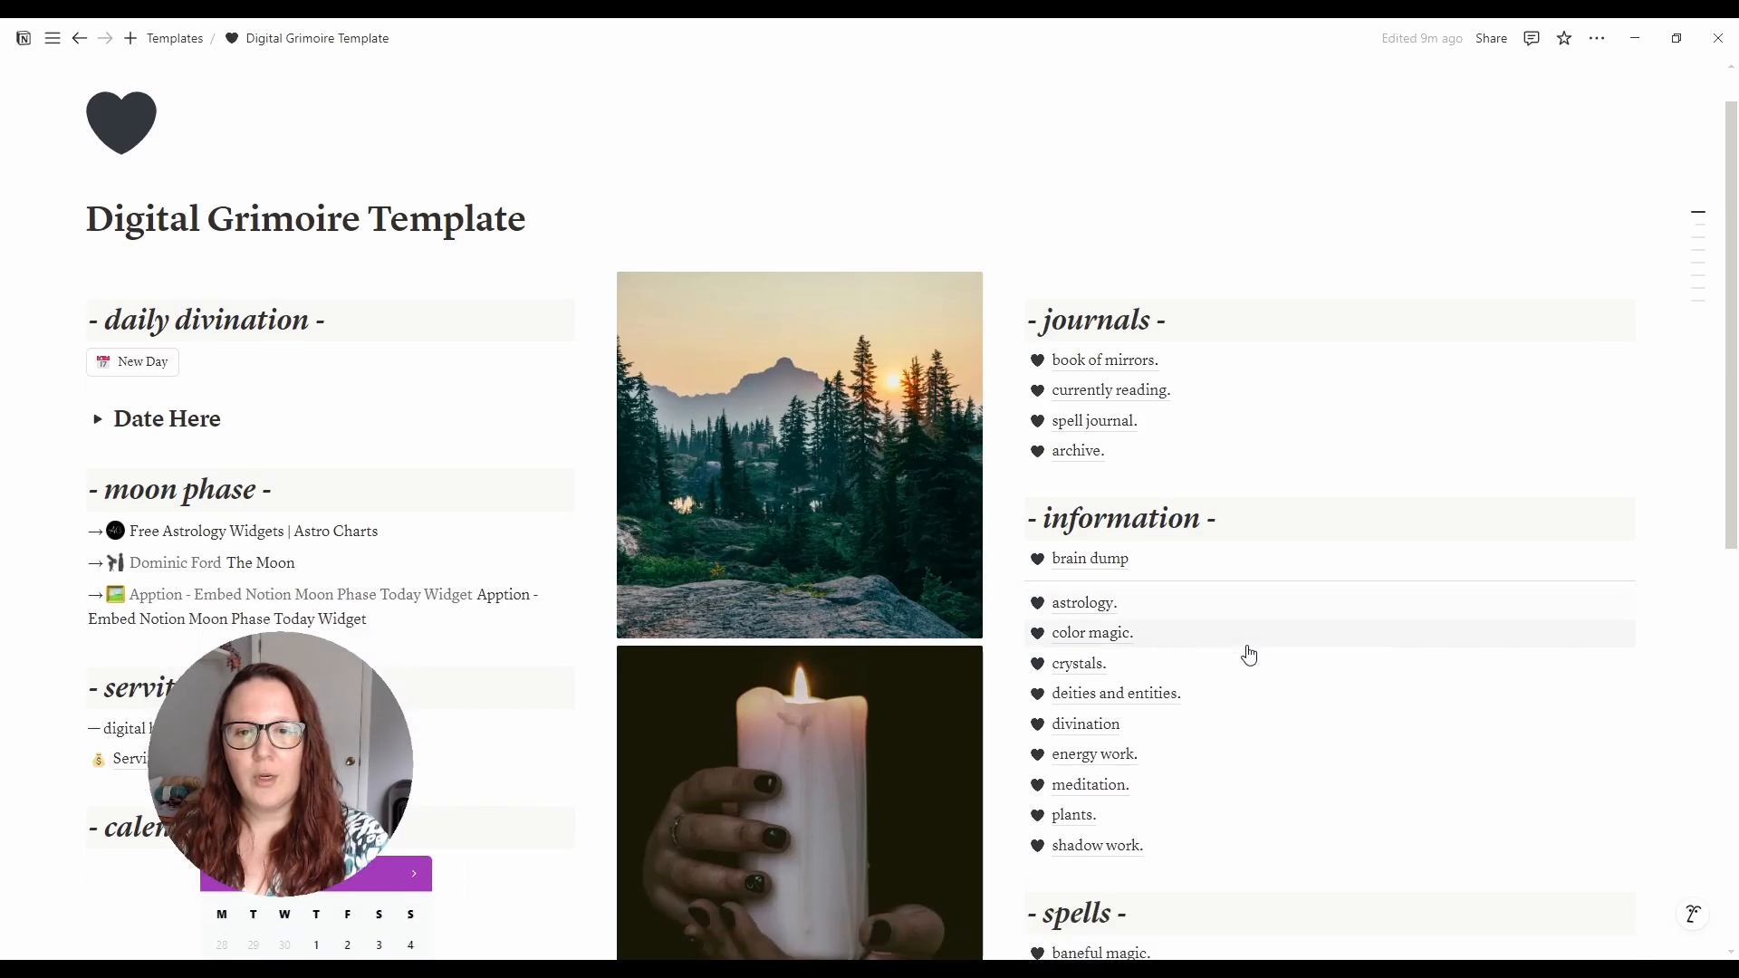
scroll(1255, 652, down, 7)
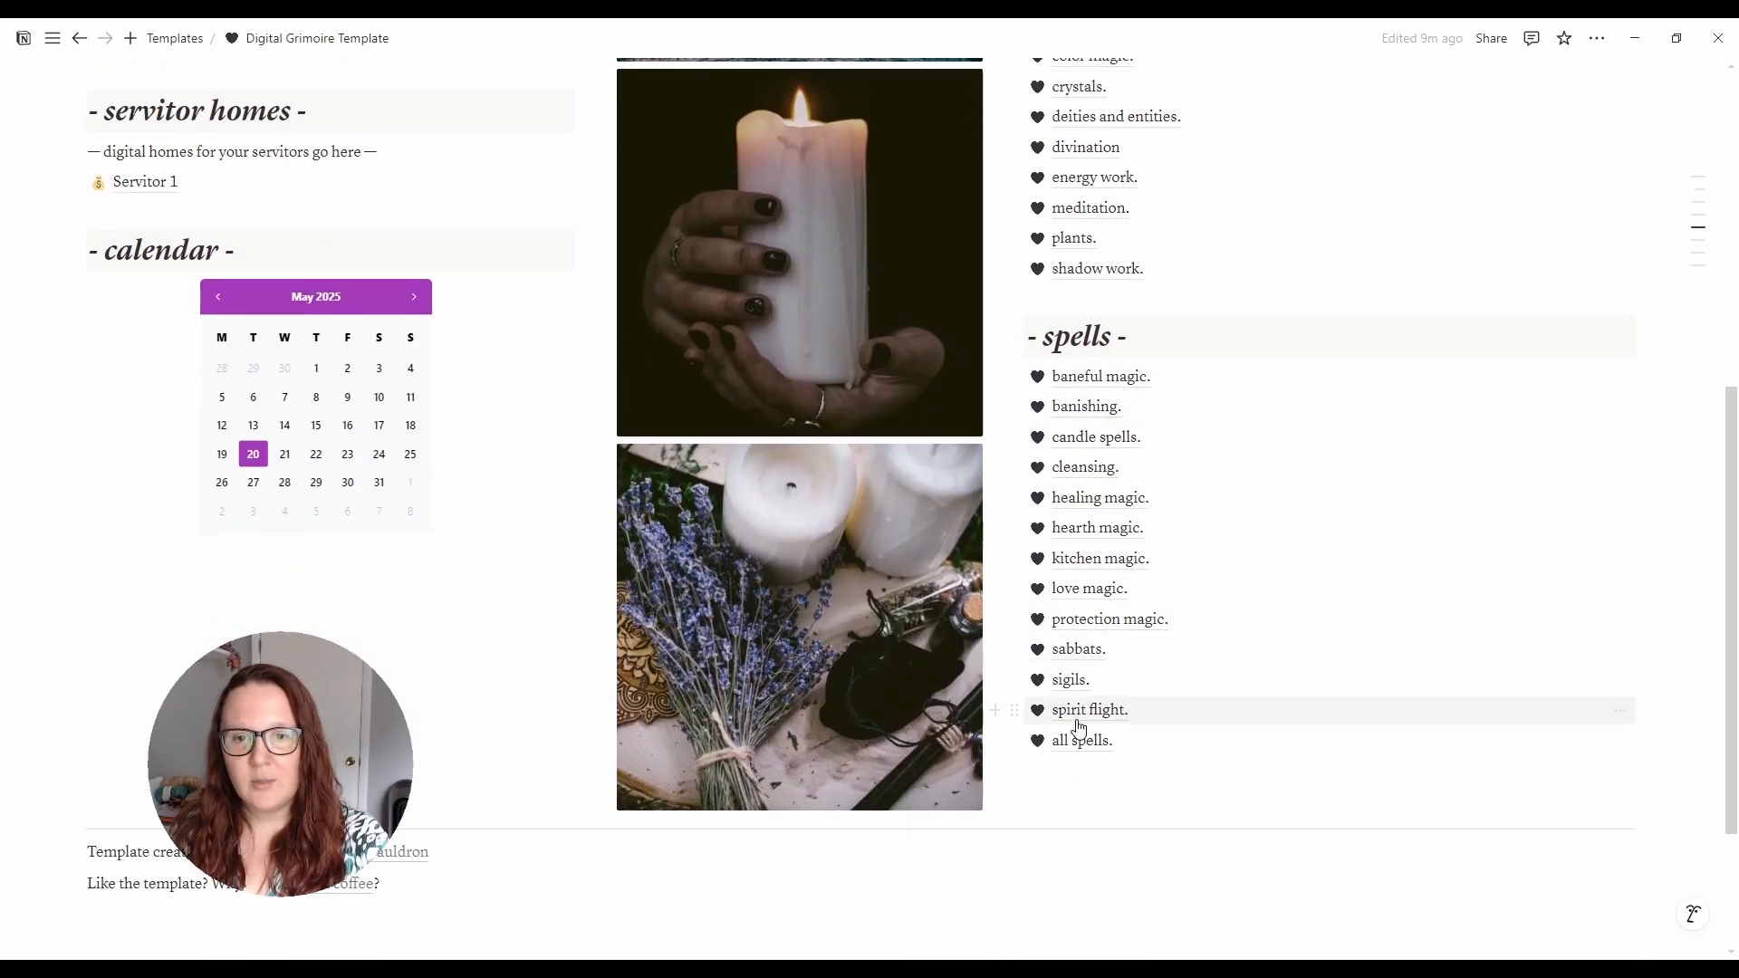
mouse_move(1082, 723)
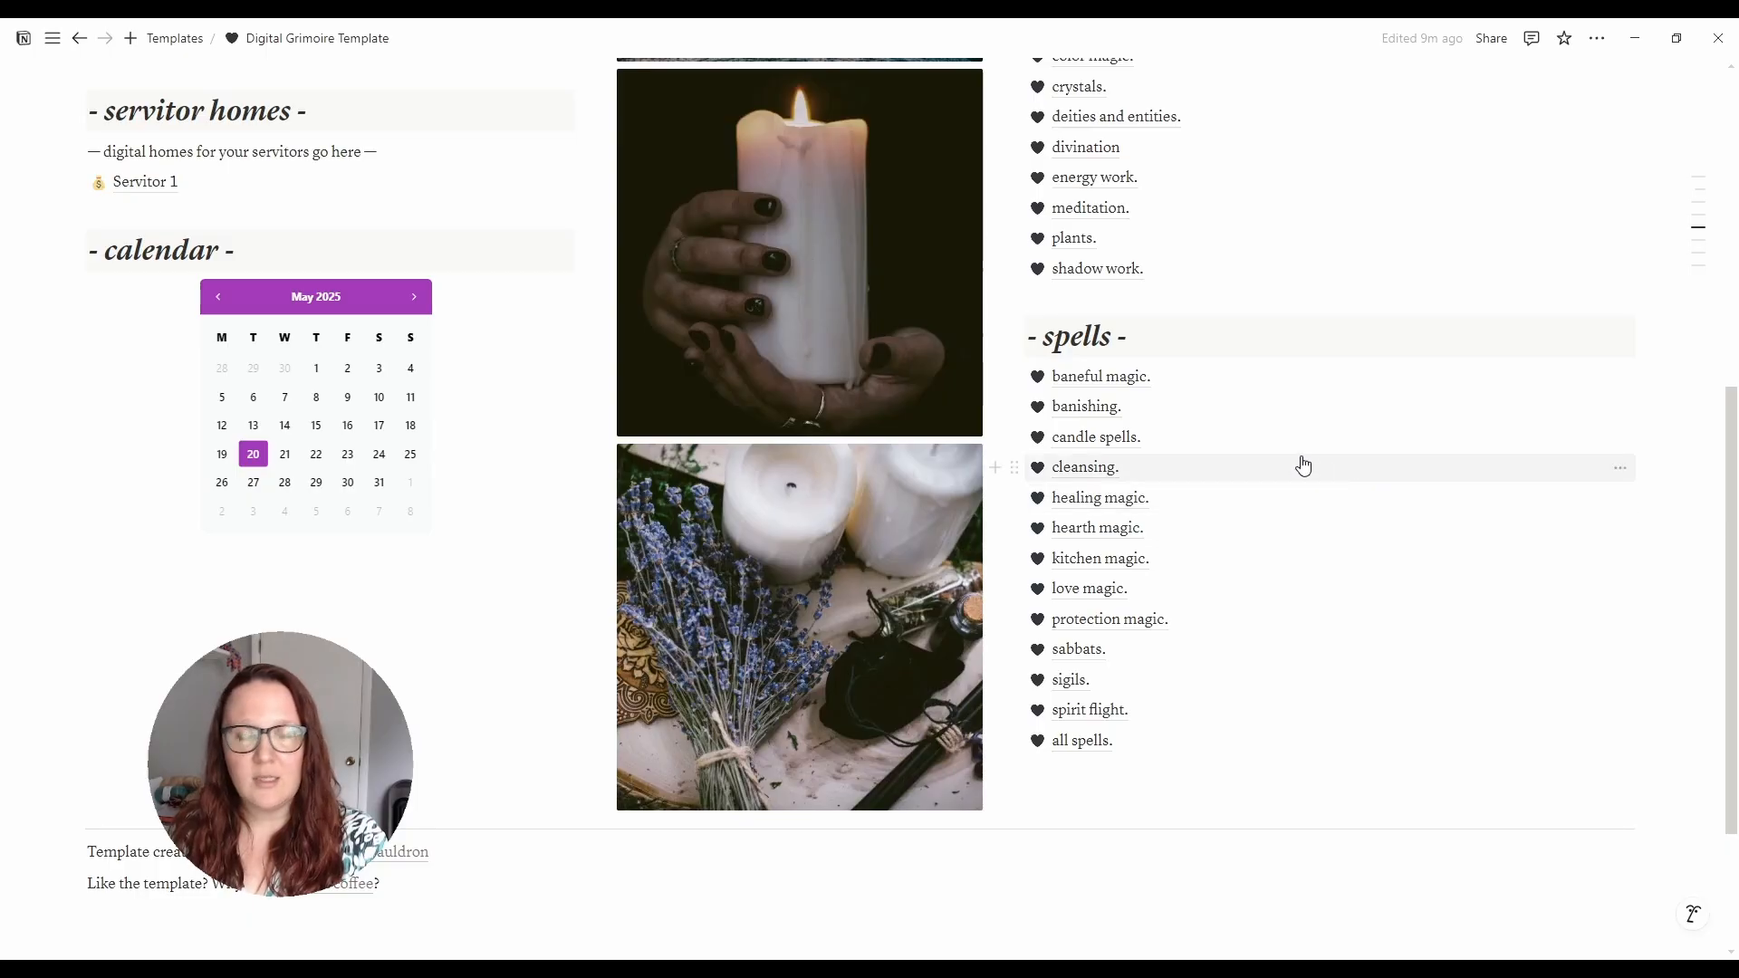
mouse_move(1311, 466)
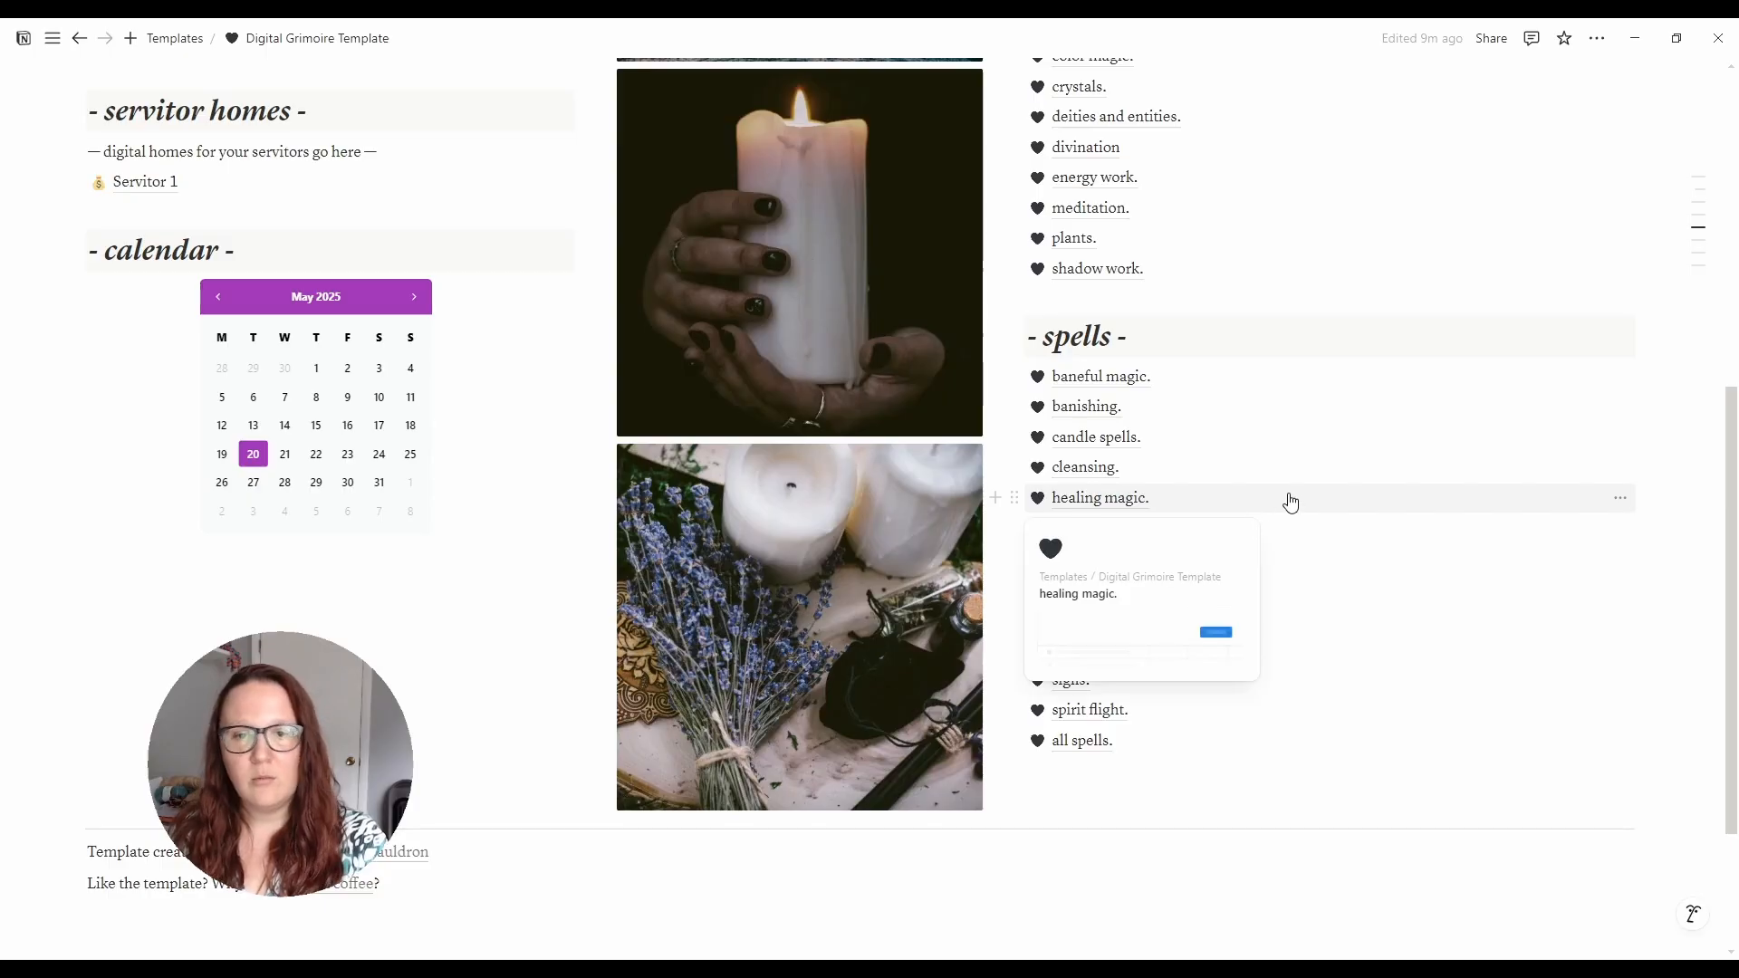
click(1013, 465)
mouse_move(932, 361)
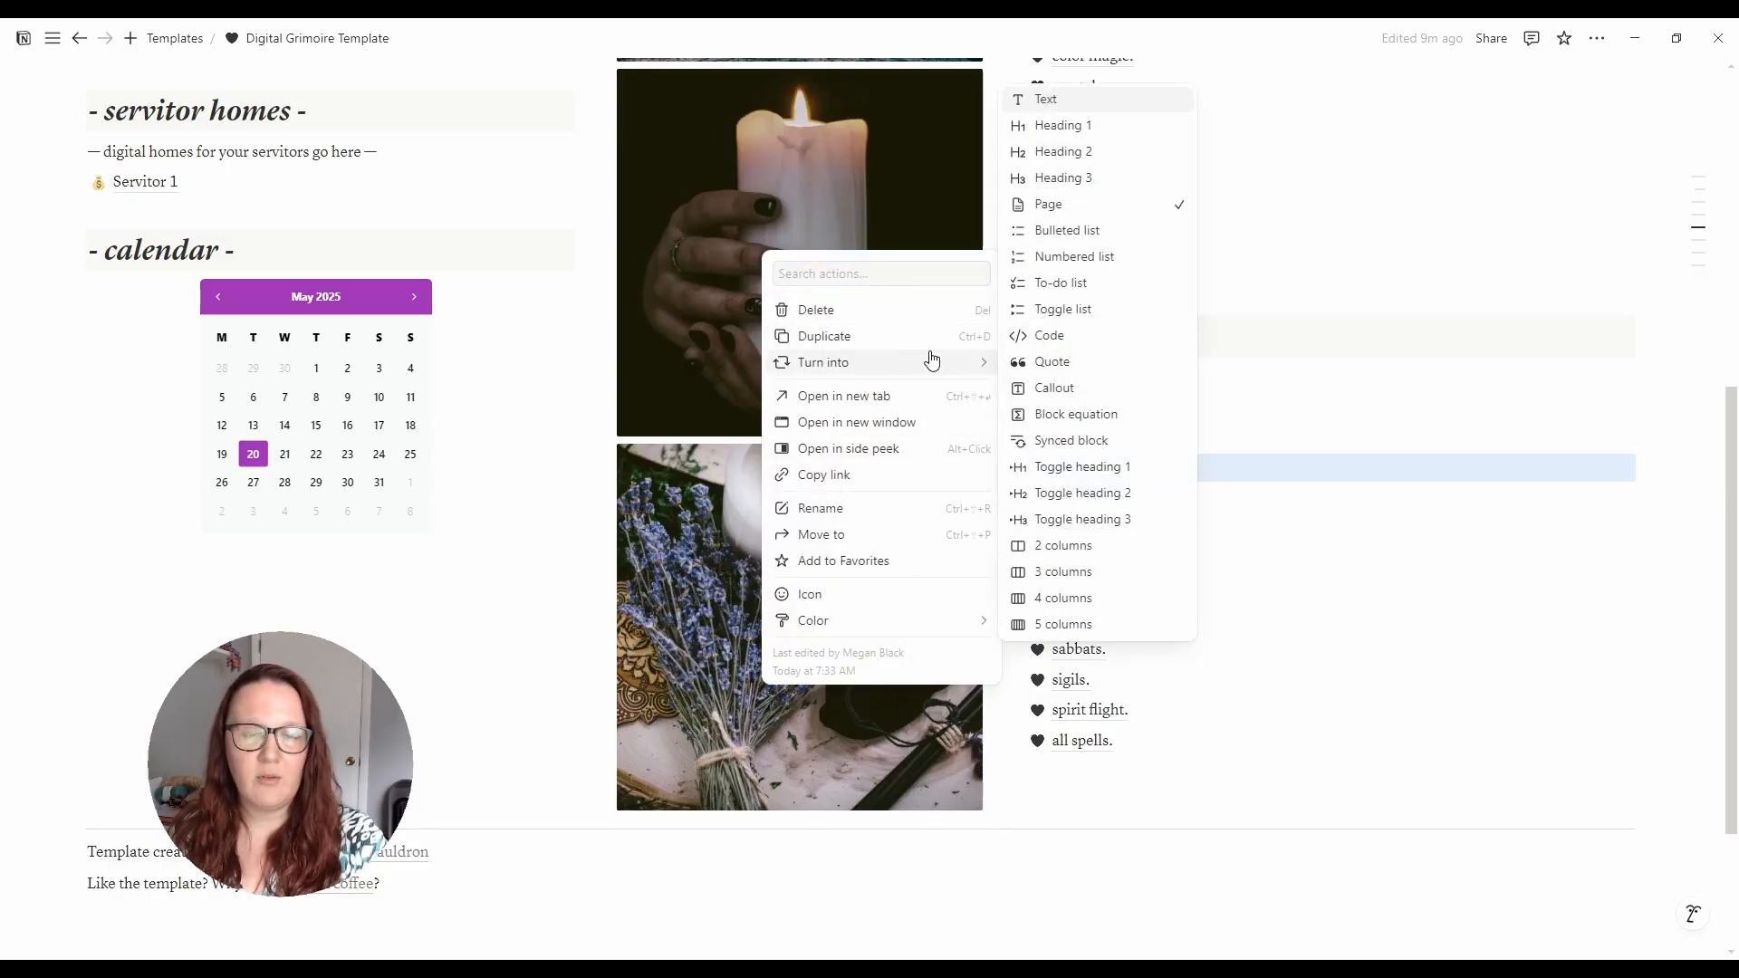
click(870, 338)
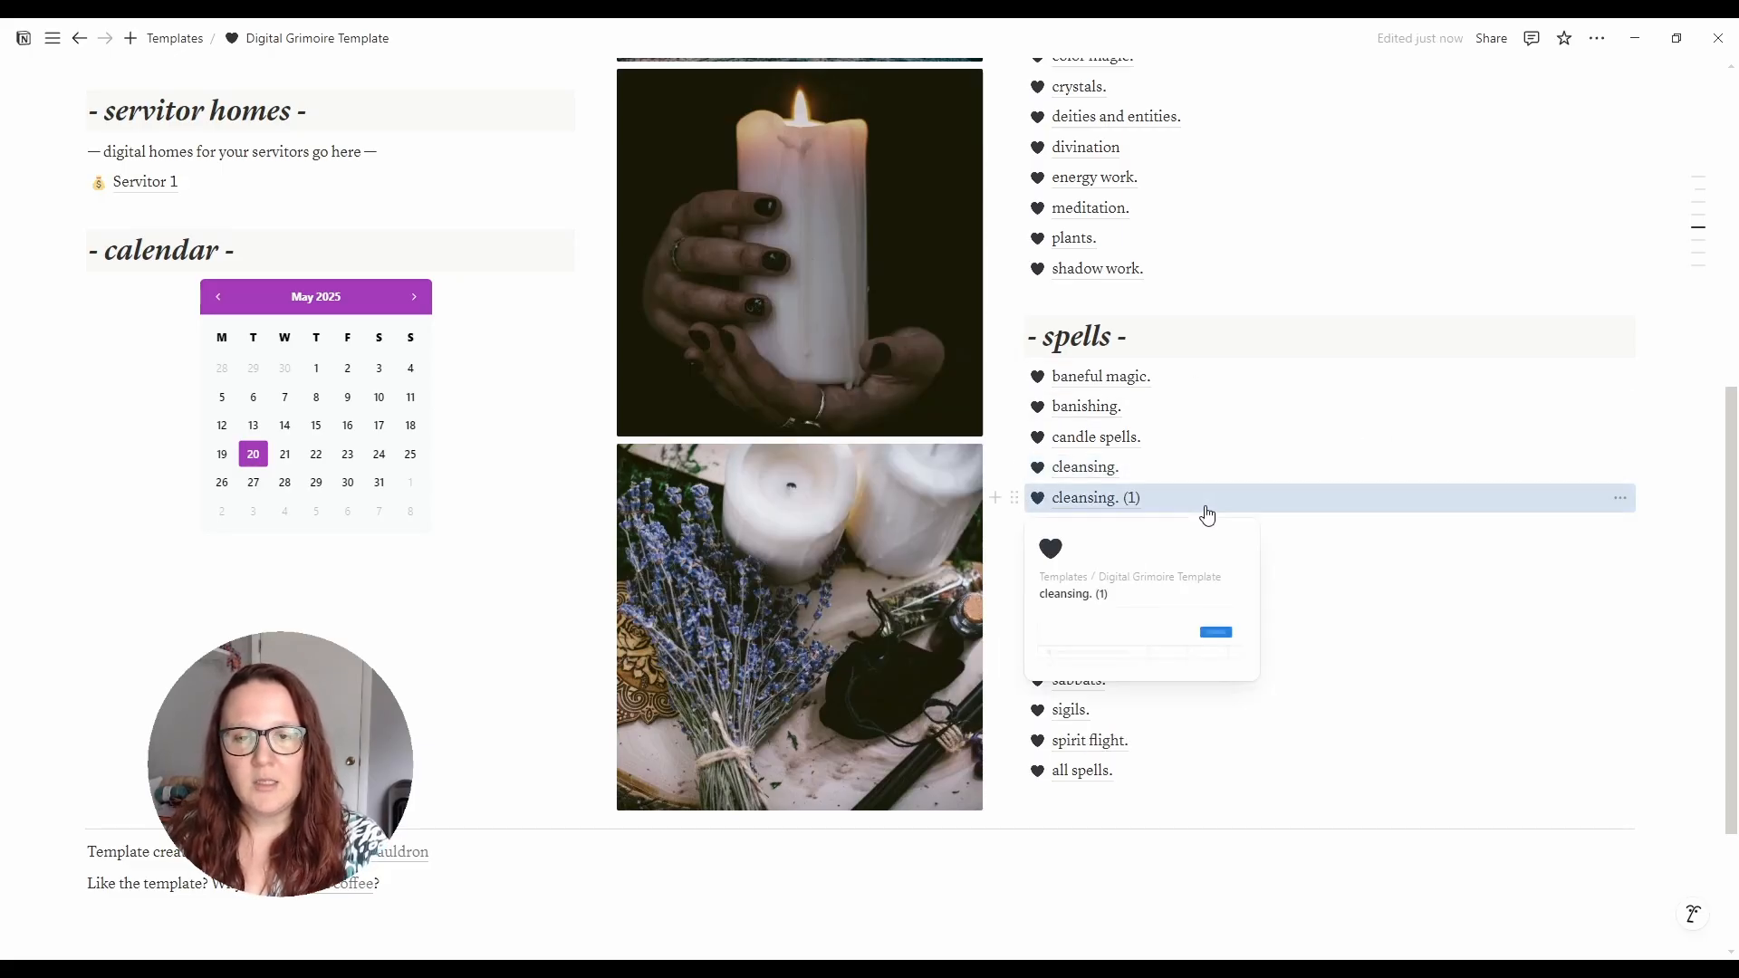
- Open the duplicated cleansing page and rename it "green magic."
click(1170, 500)
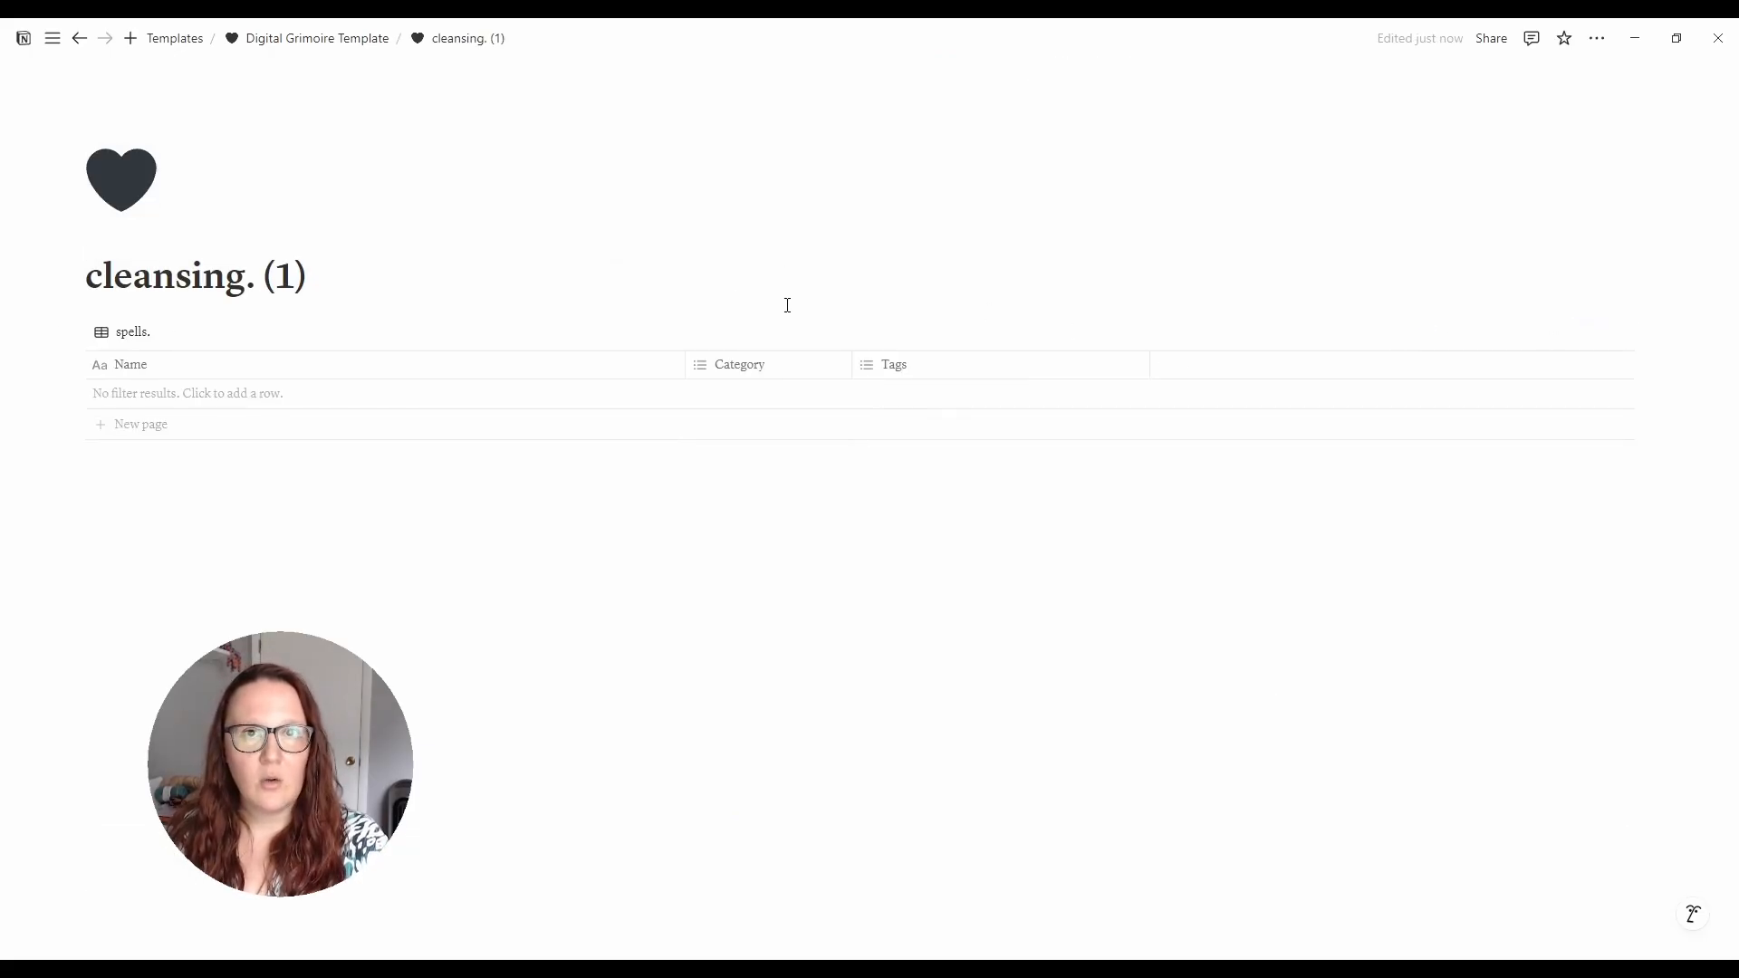
triple_click(187, 288)
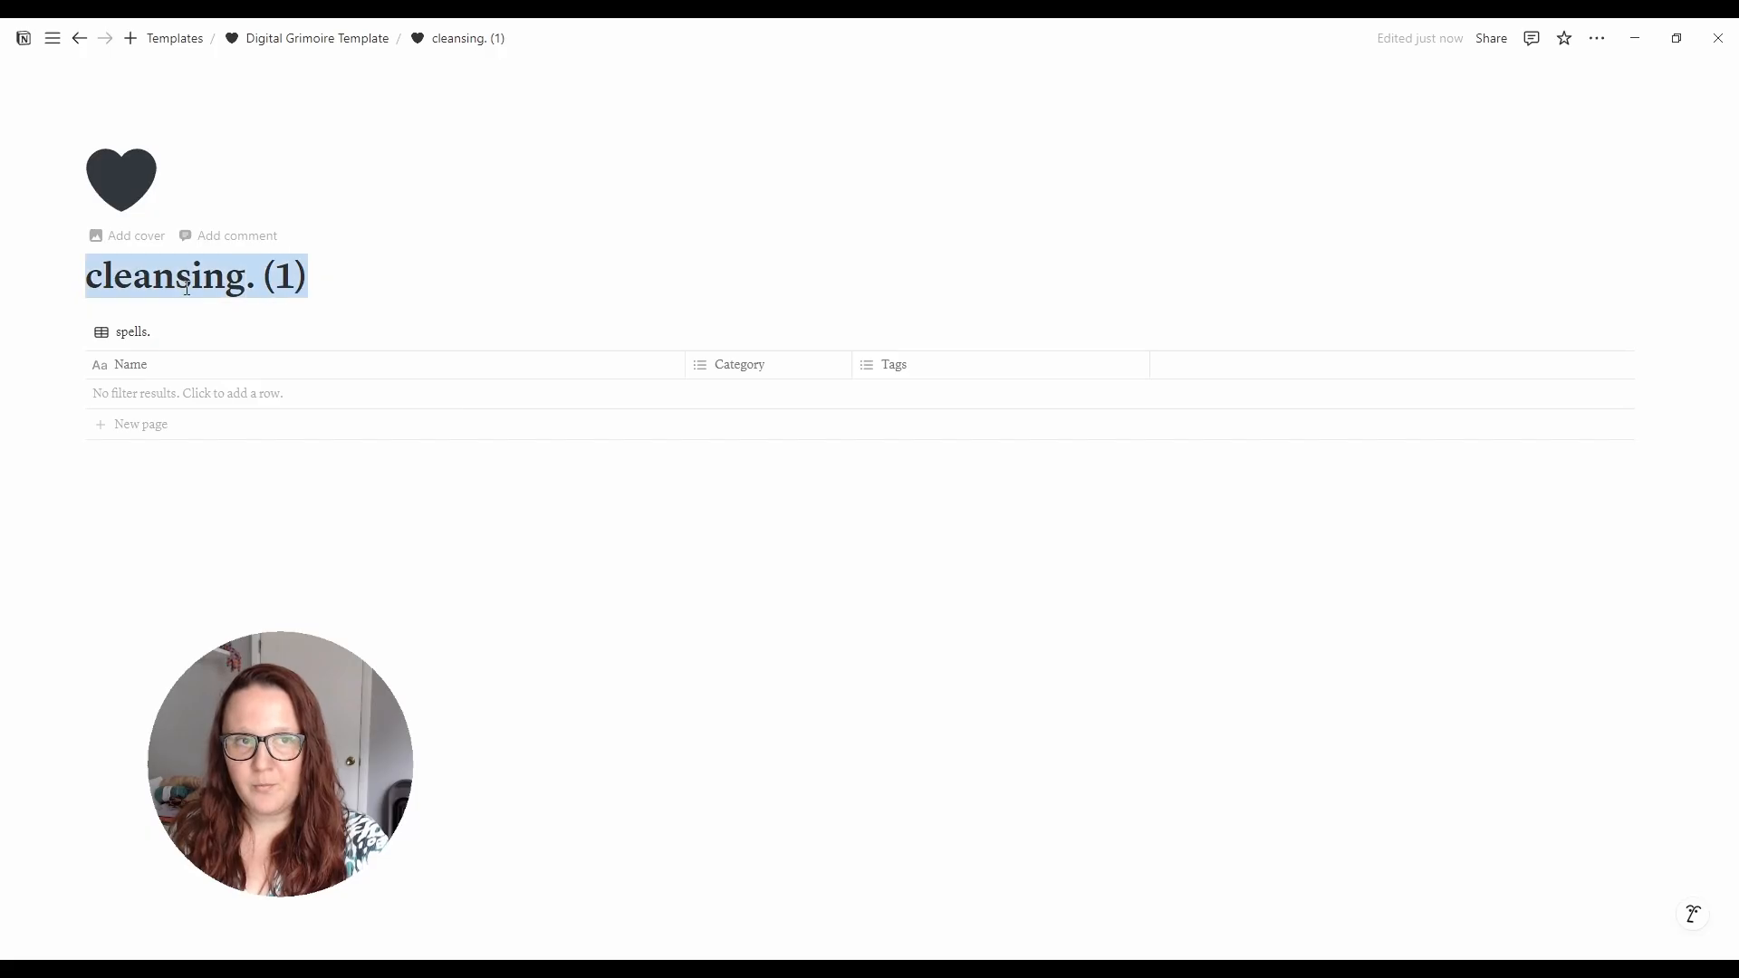
key(BackSpace)
text(g)
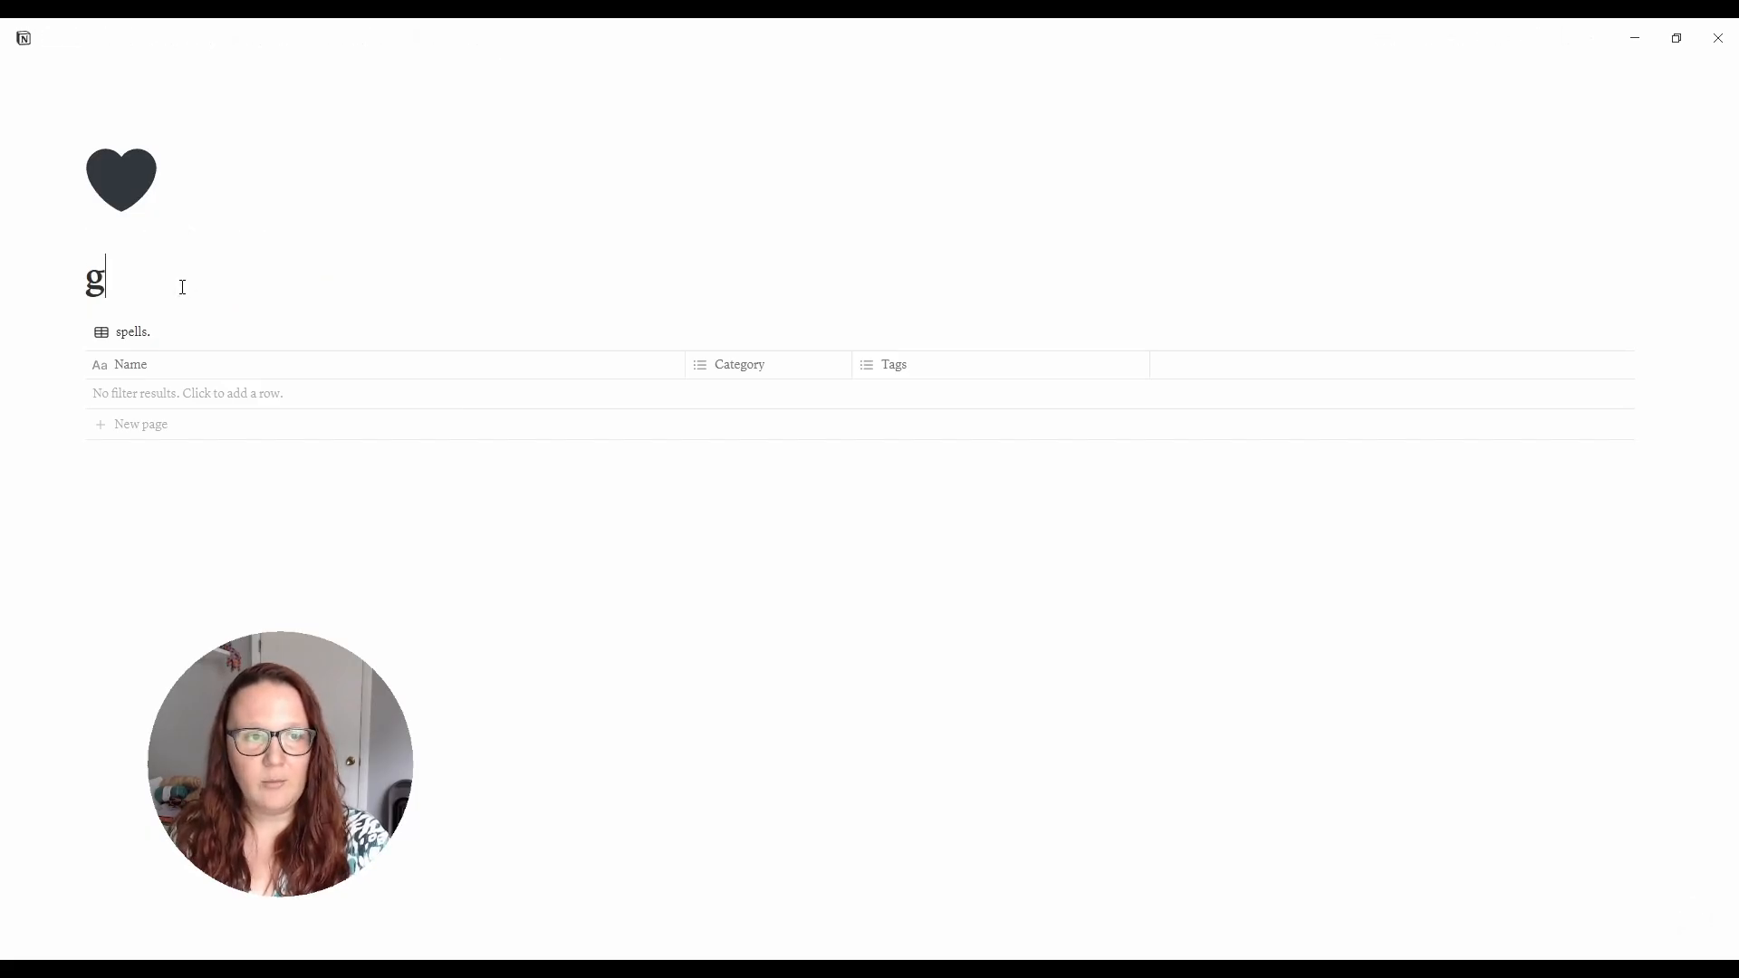
text(reen magic.)
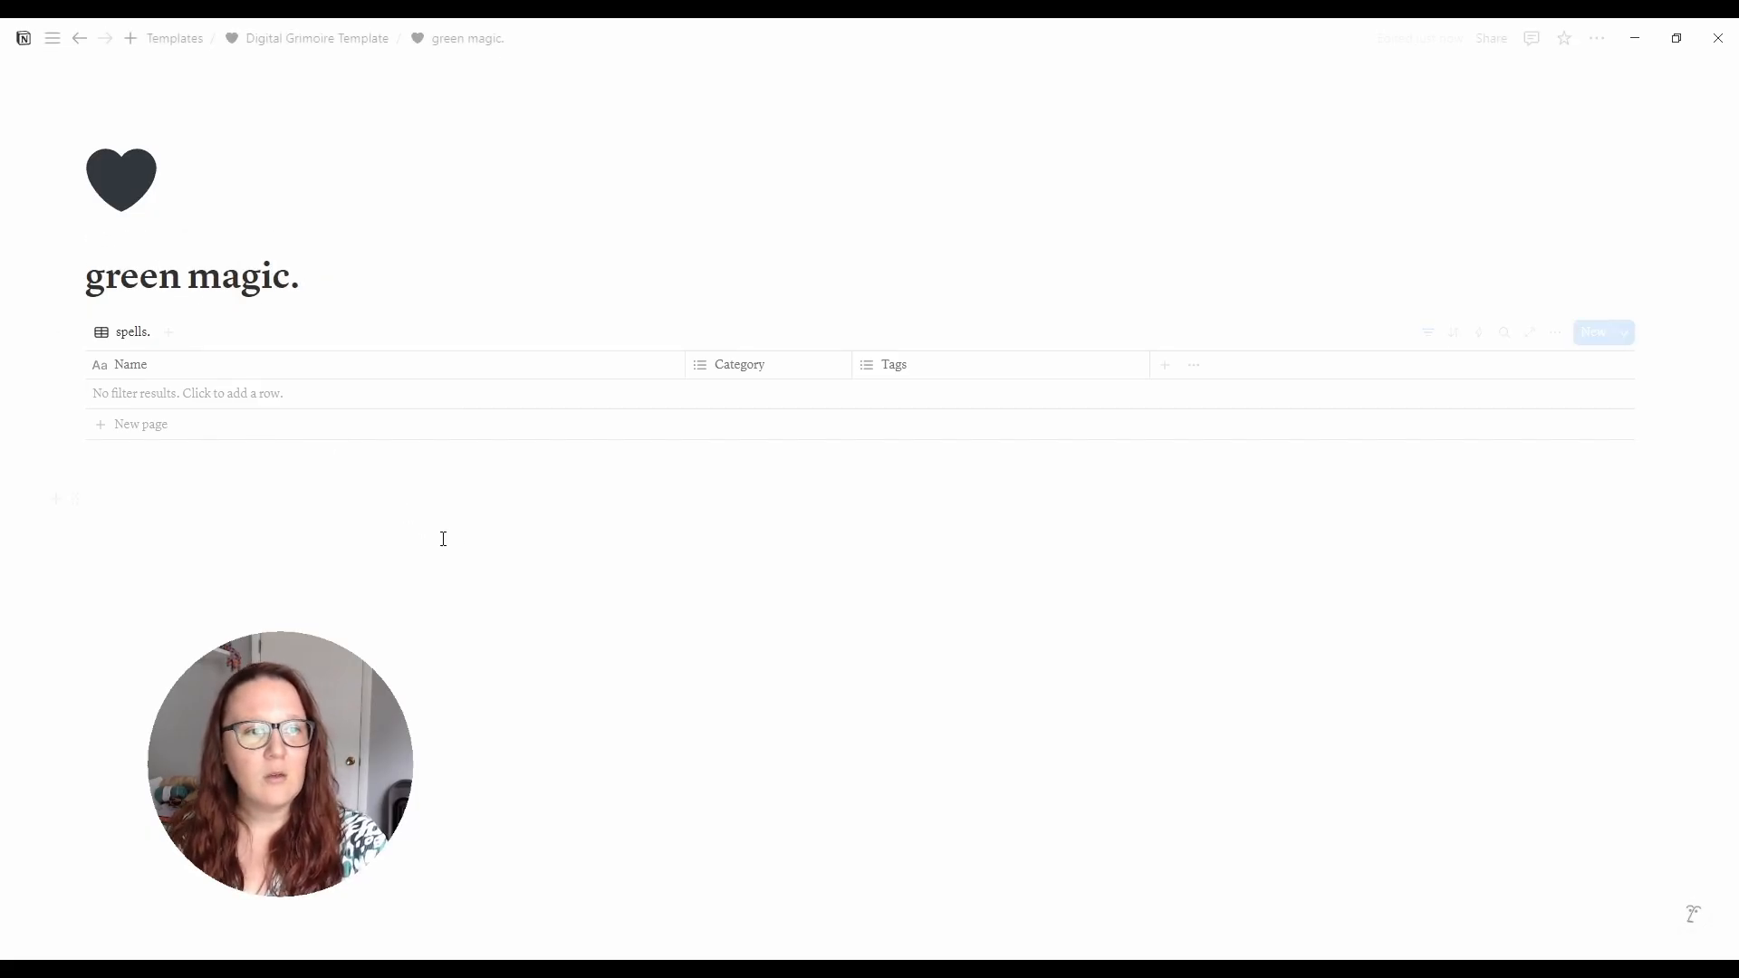
click(460, 551)
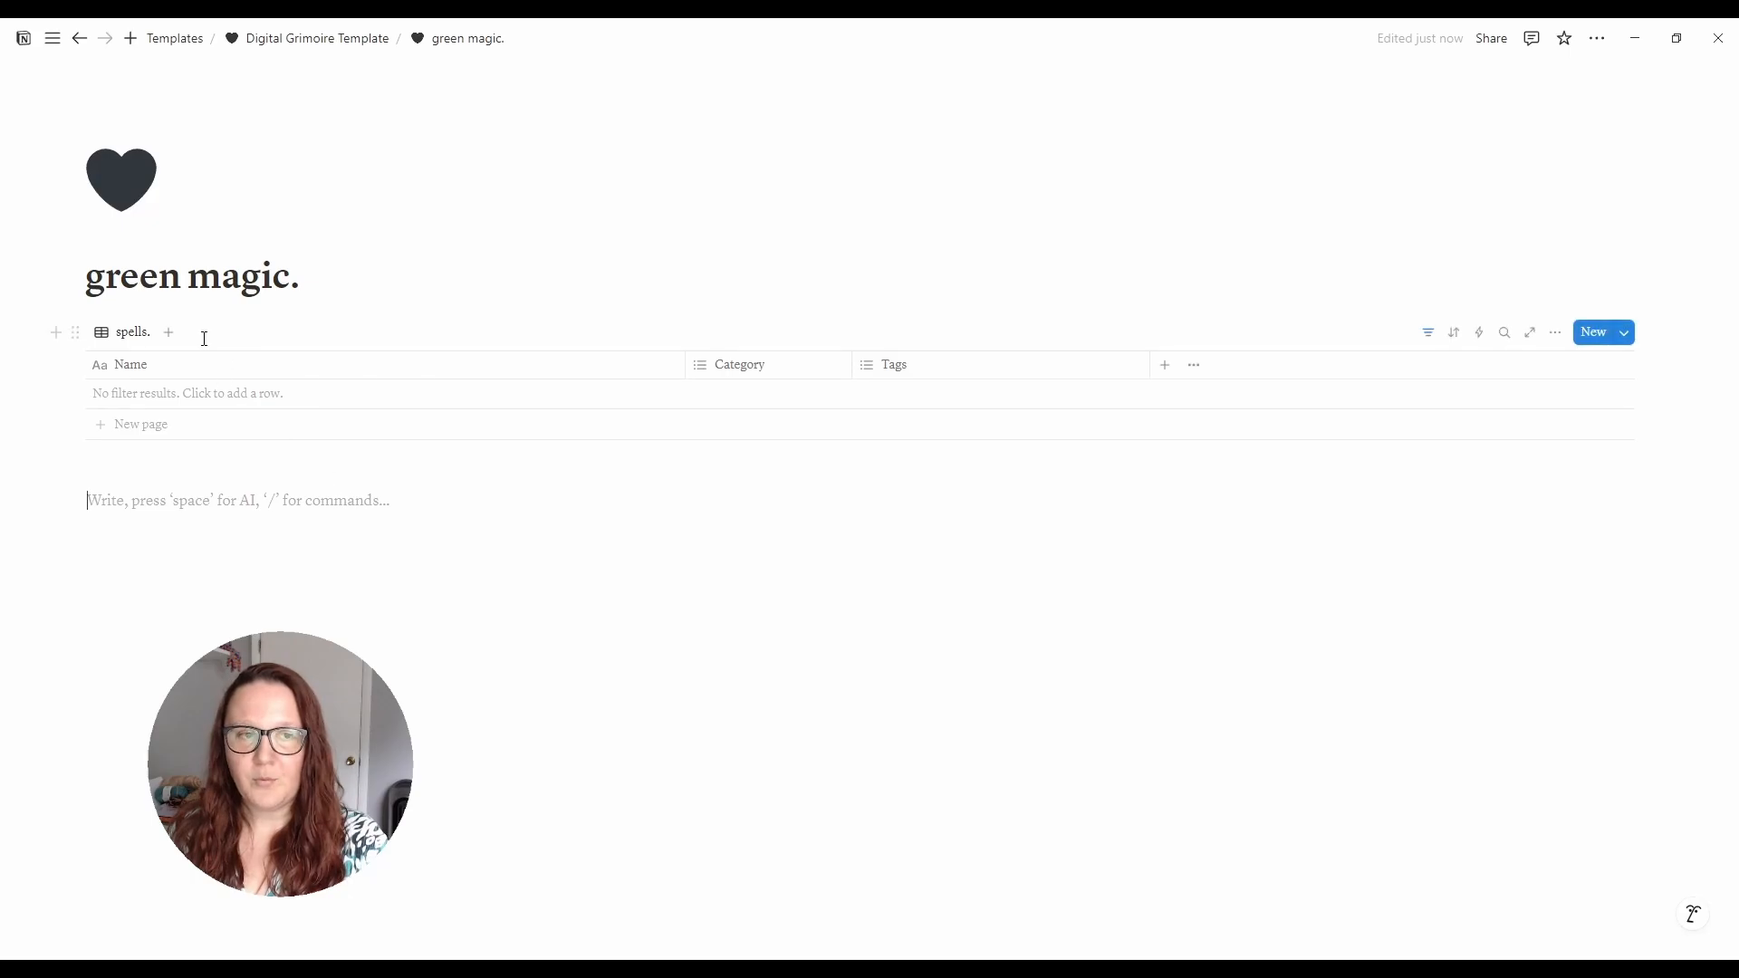
- Change the spells table's category filter from Cleansing to Green Magic, save it for everyone, and hide the filter bar
click(1424, 344)
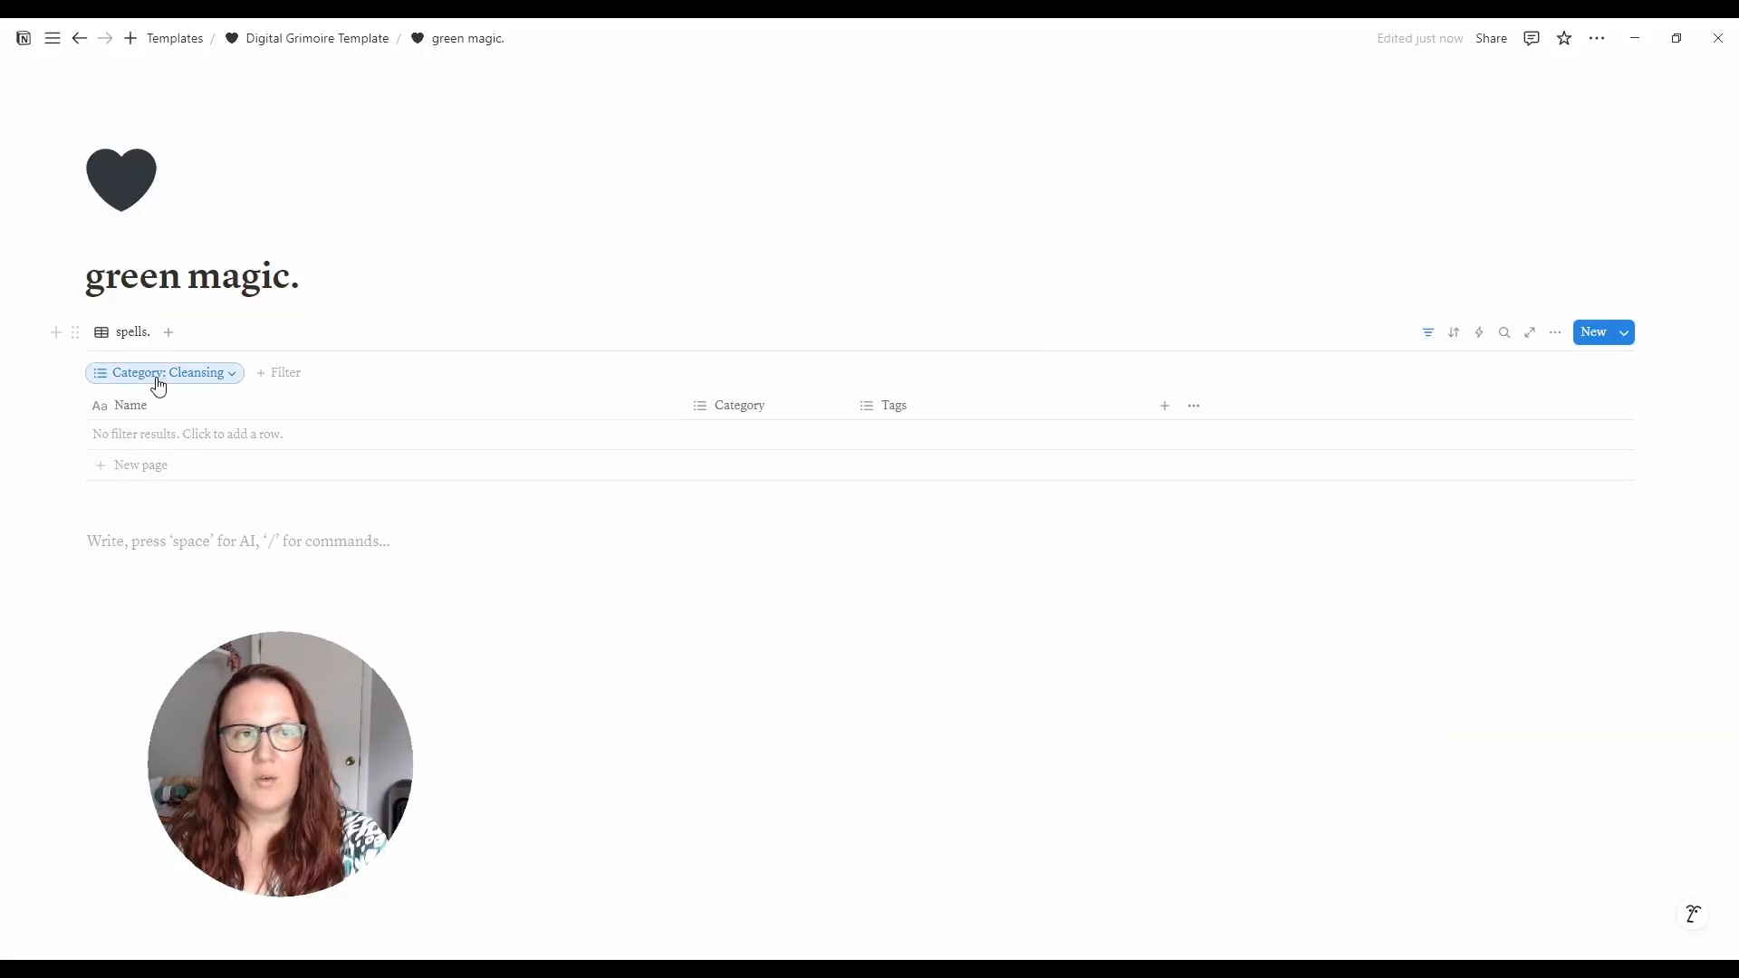
click(227, 382)
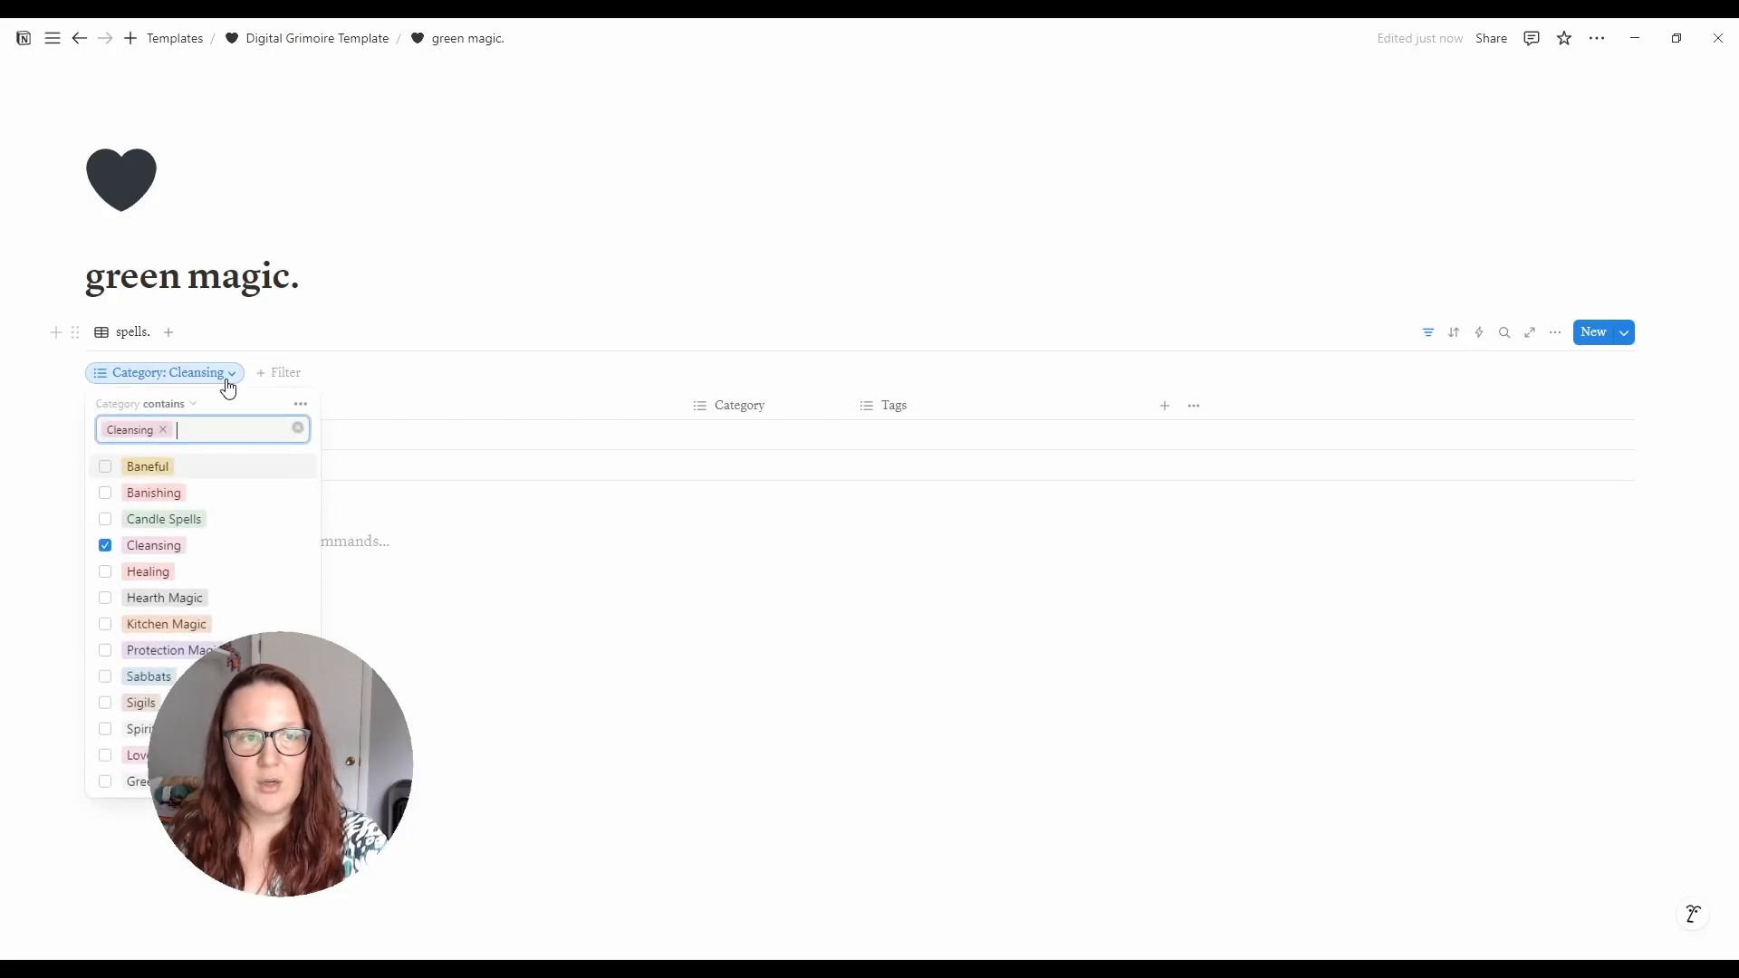
click(164, 430)
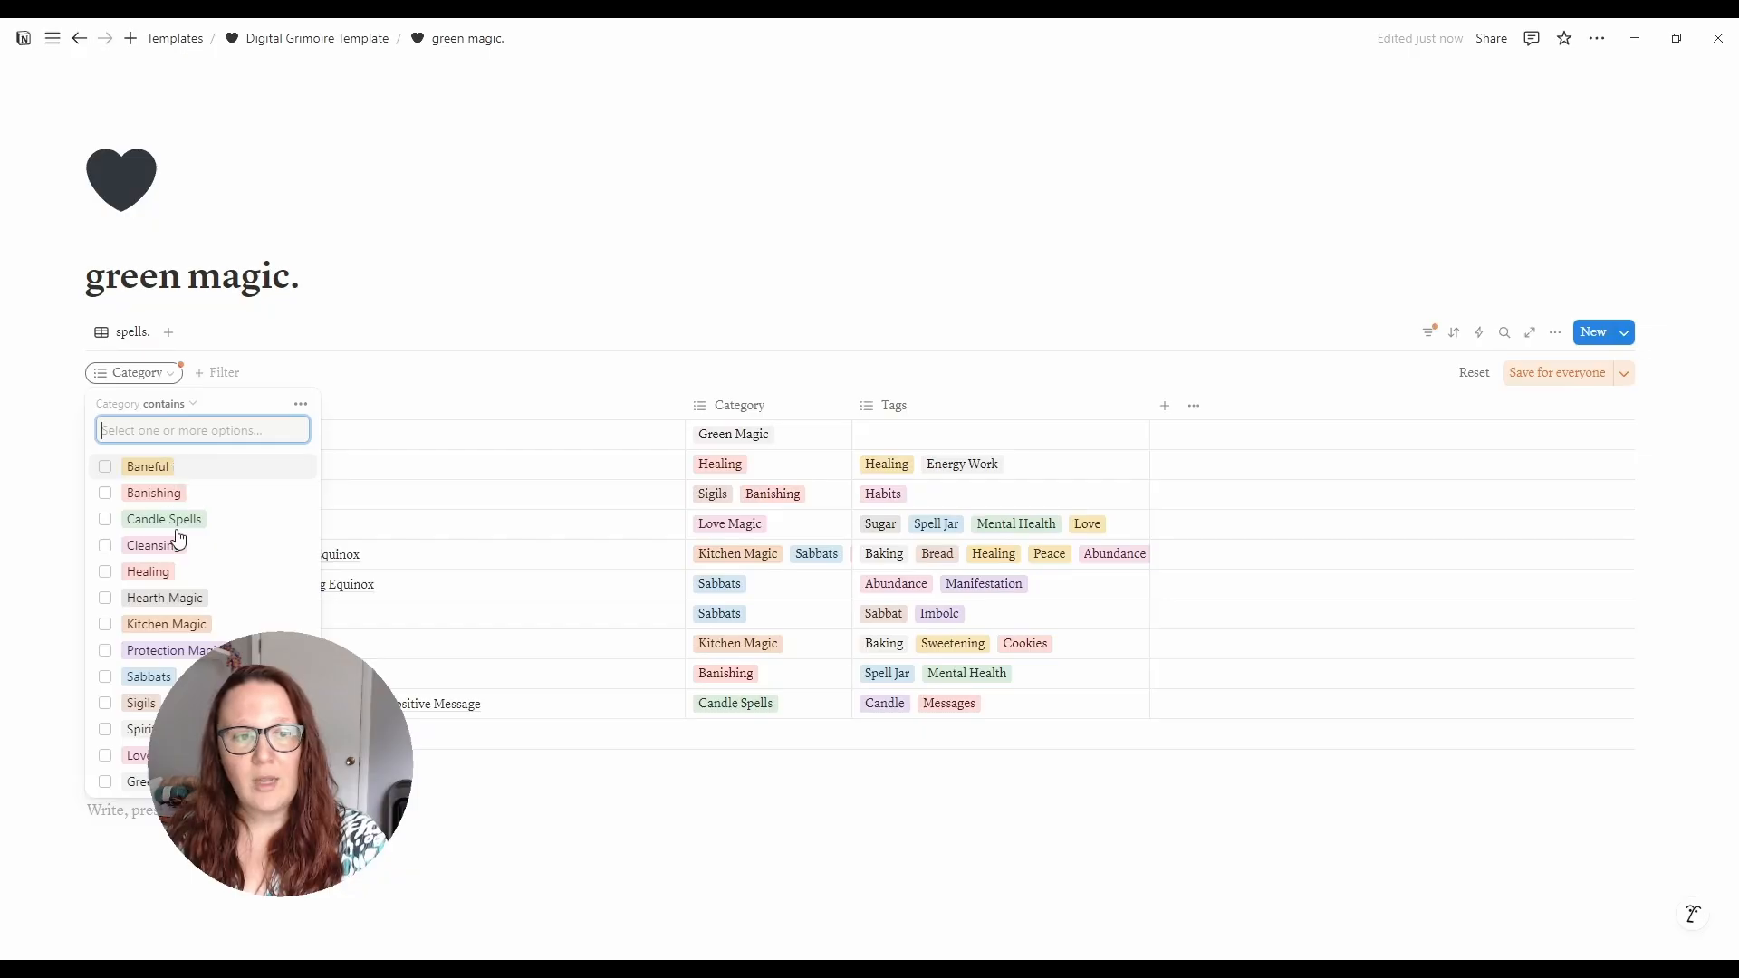
click(105, 783)
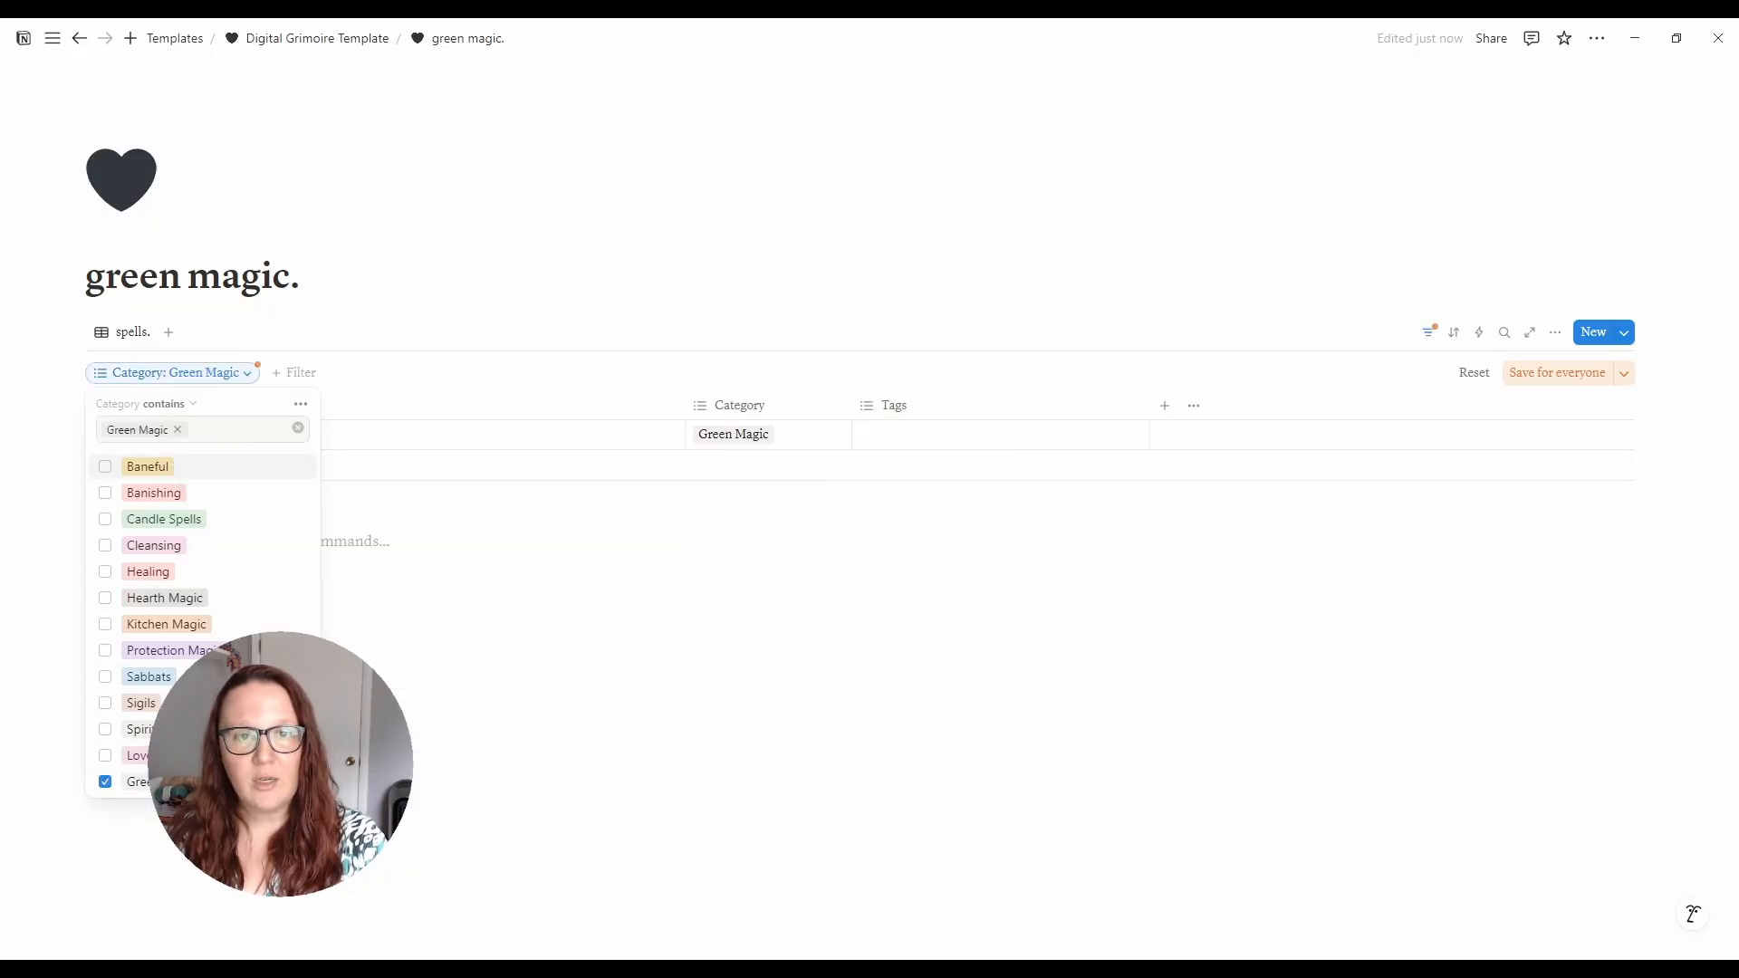
click(482, 752)
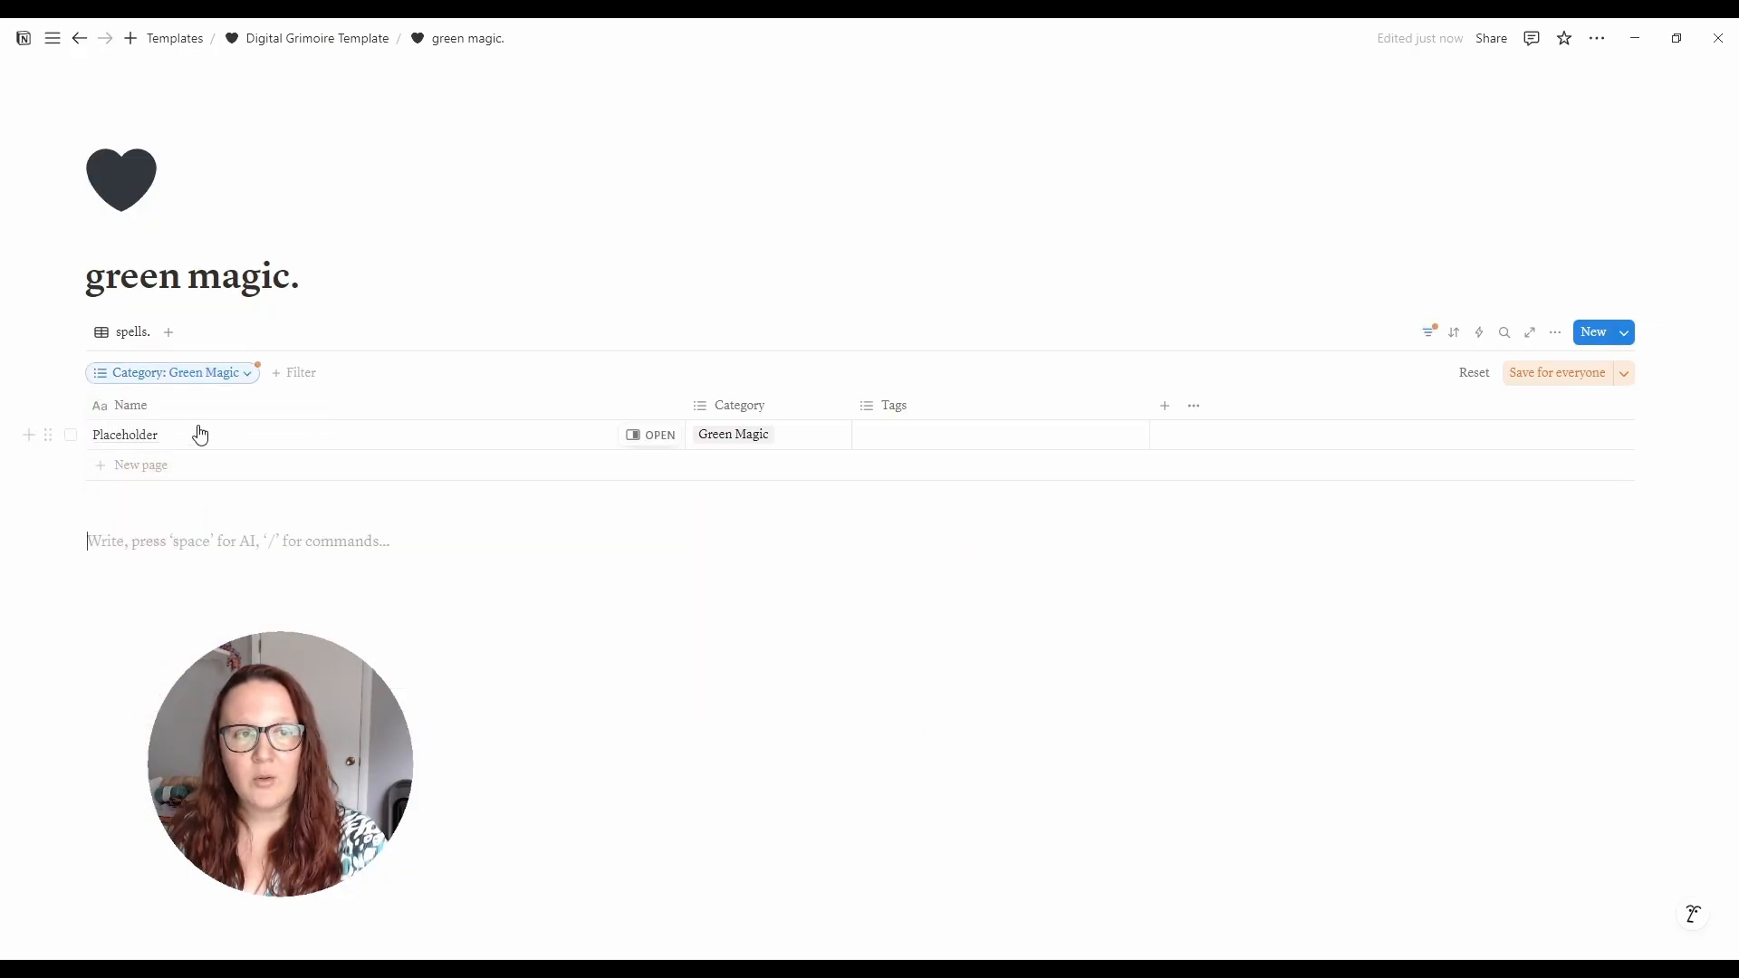
click(1581, 374)
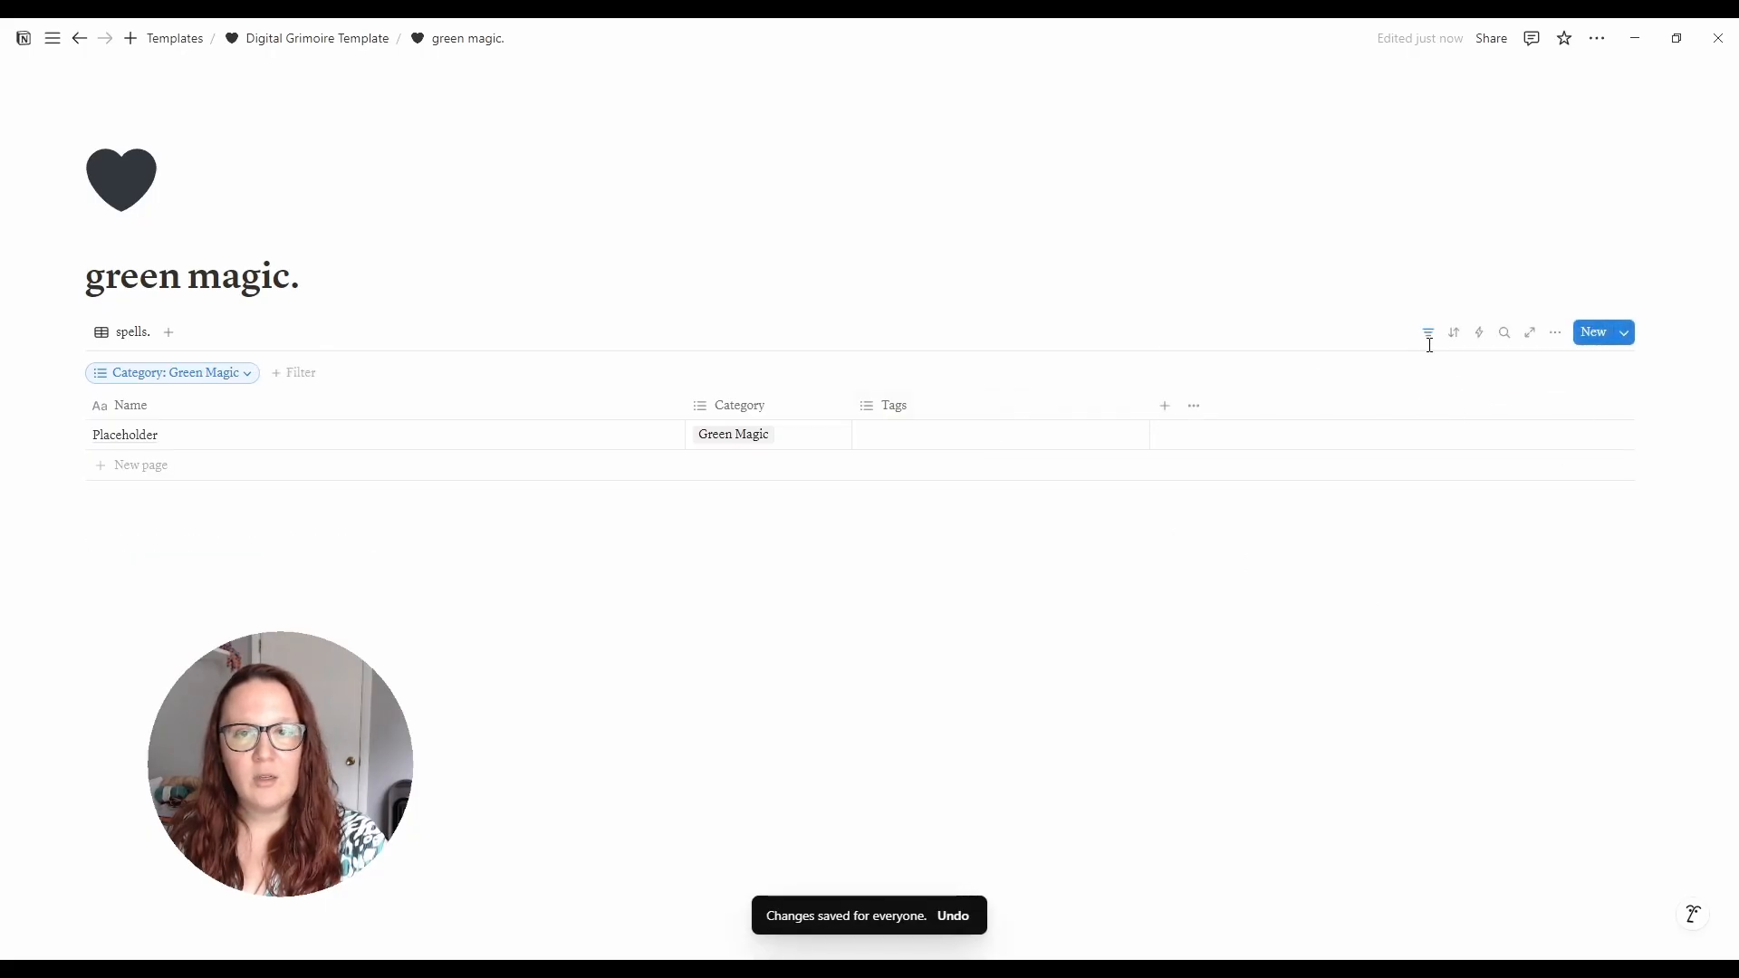
click(1429, 340)
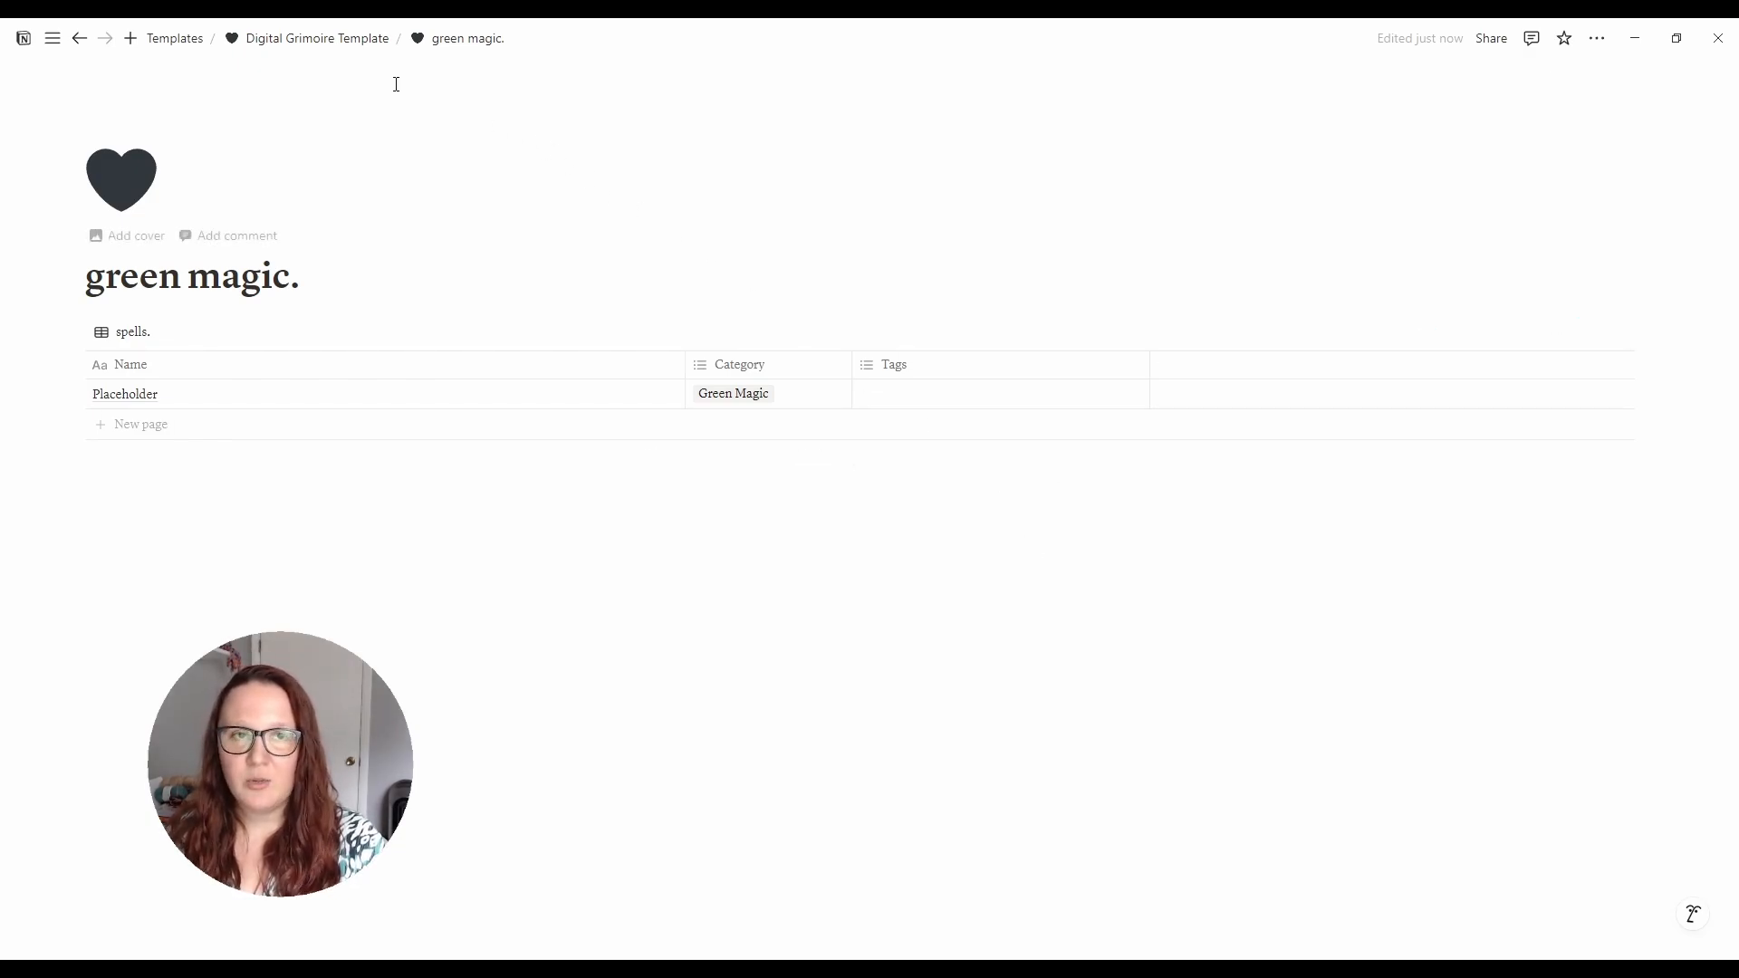
- Go back to the main page, check the spells list, and open the all spells page
click(311, 38)
click(1103, 558)
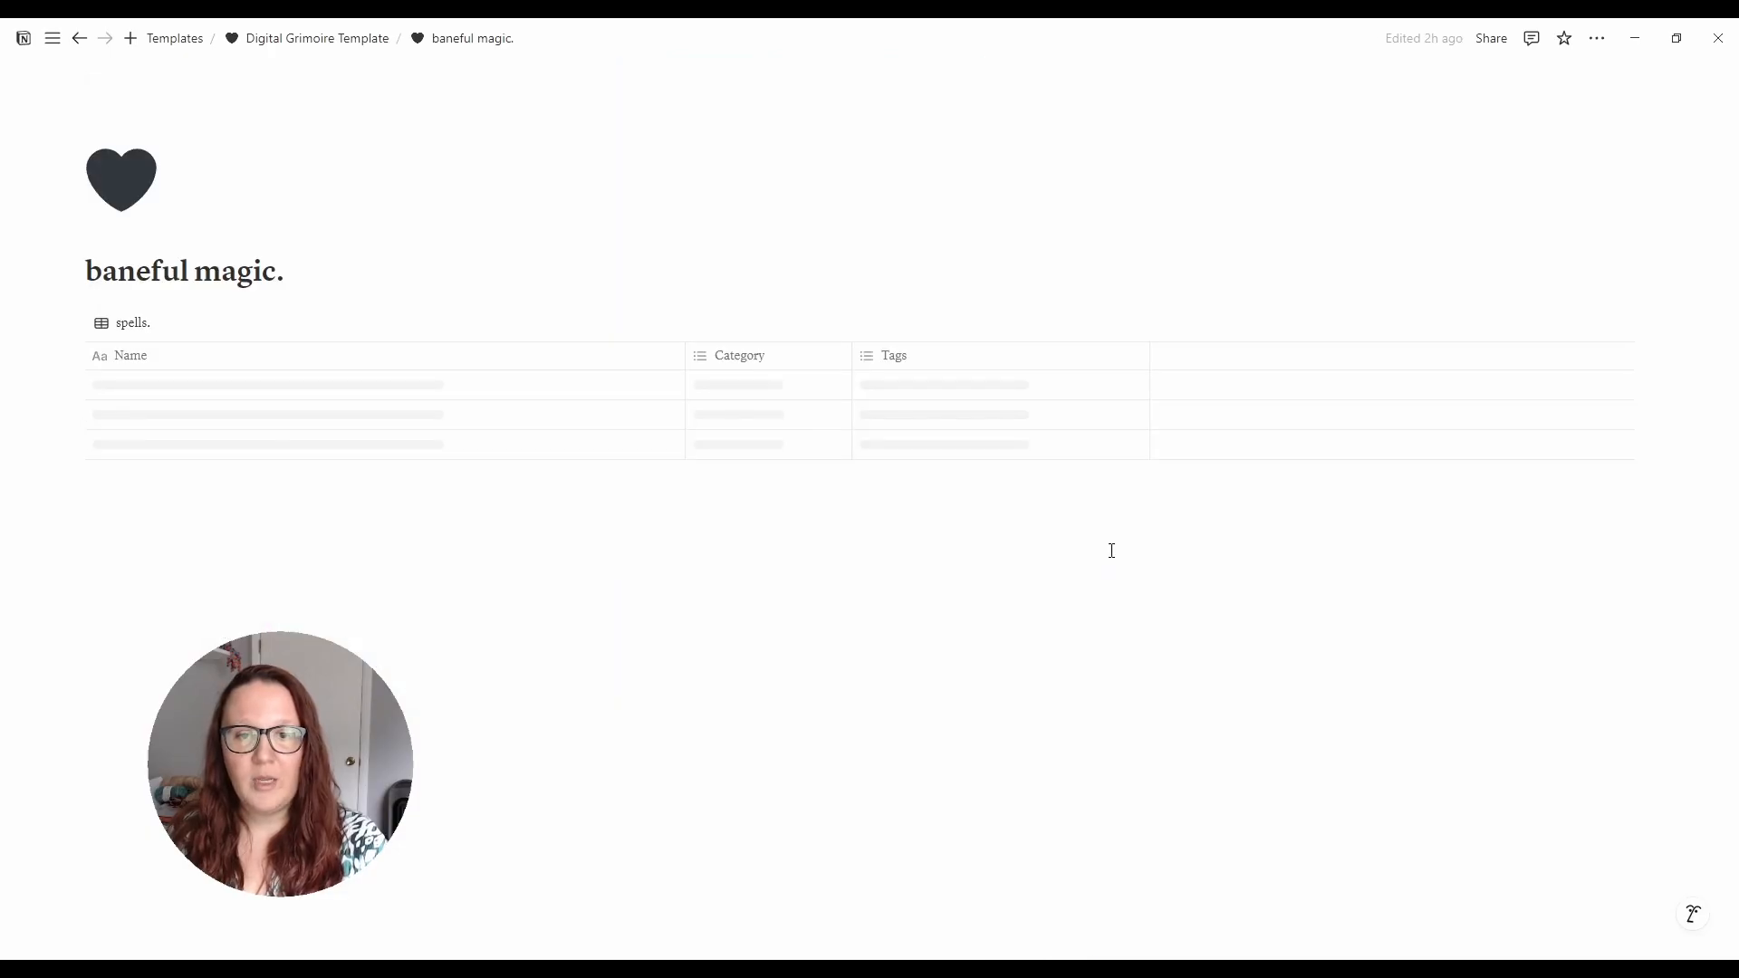
click(358, 40)
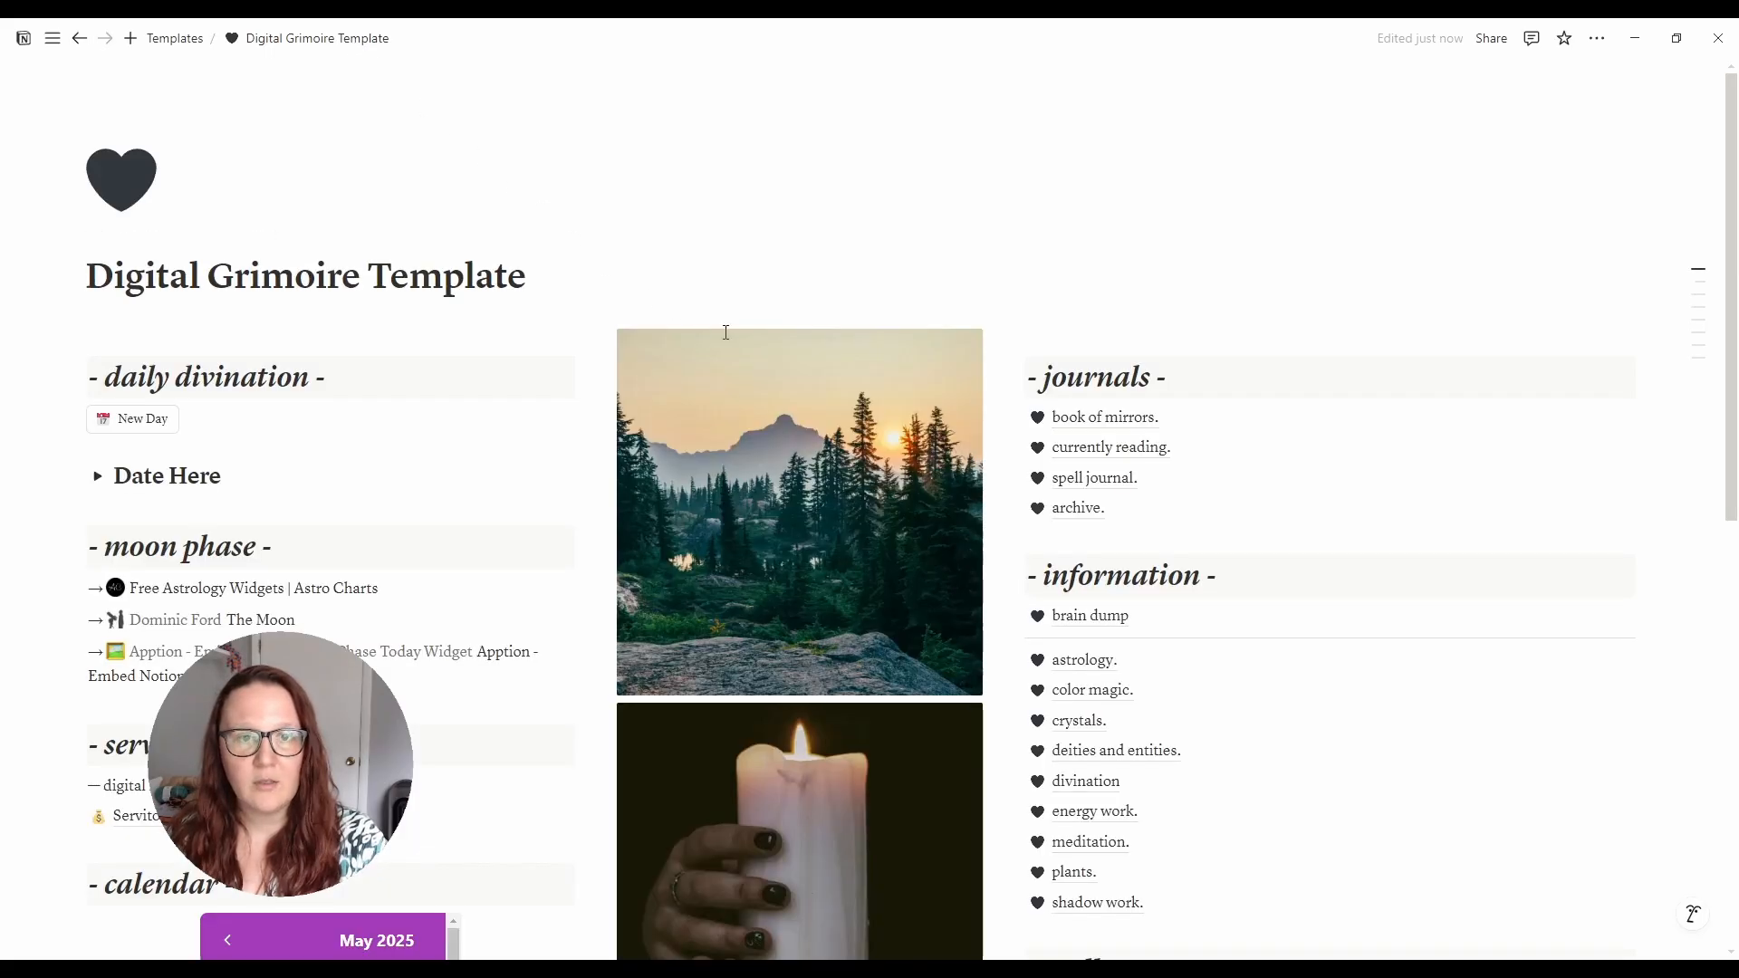
scroll(1290, 684, down, 8)
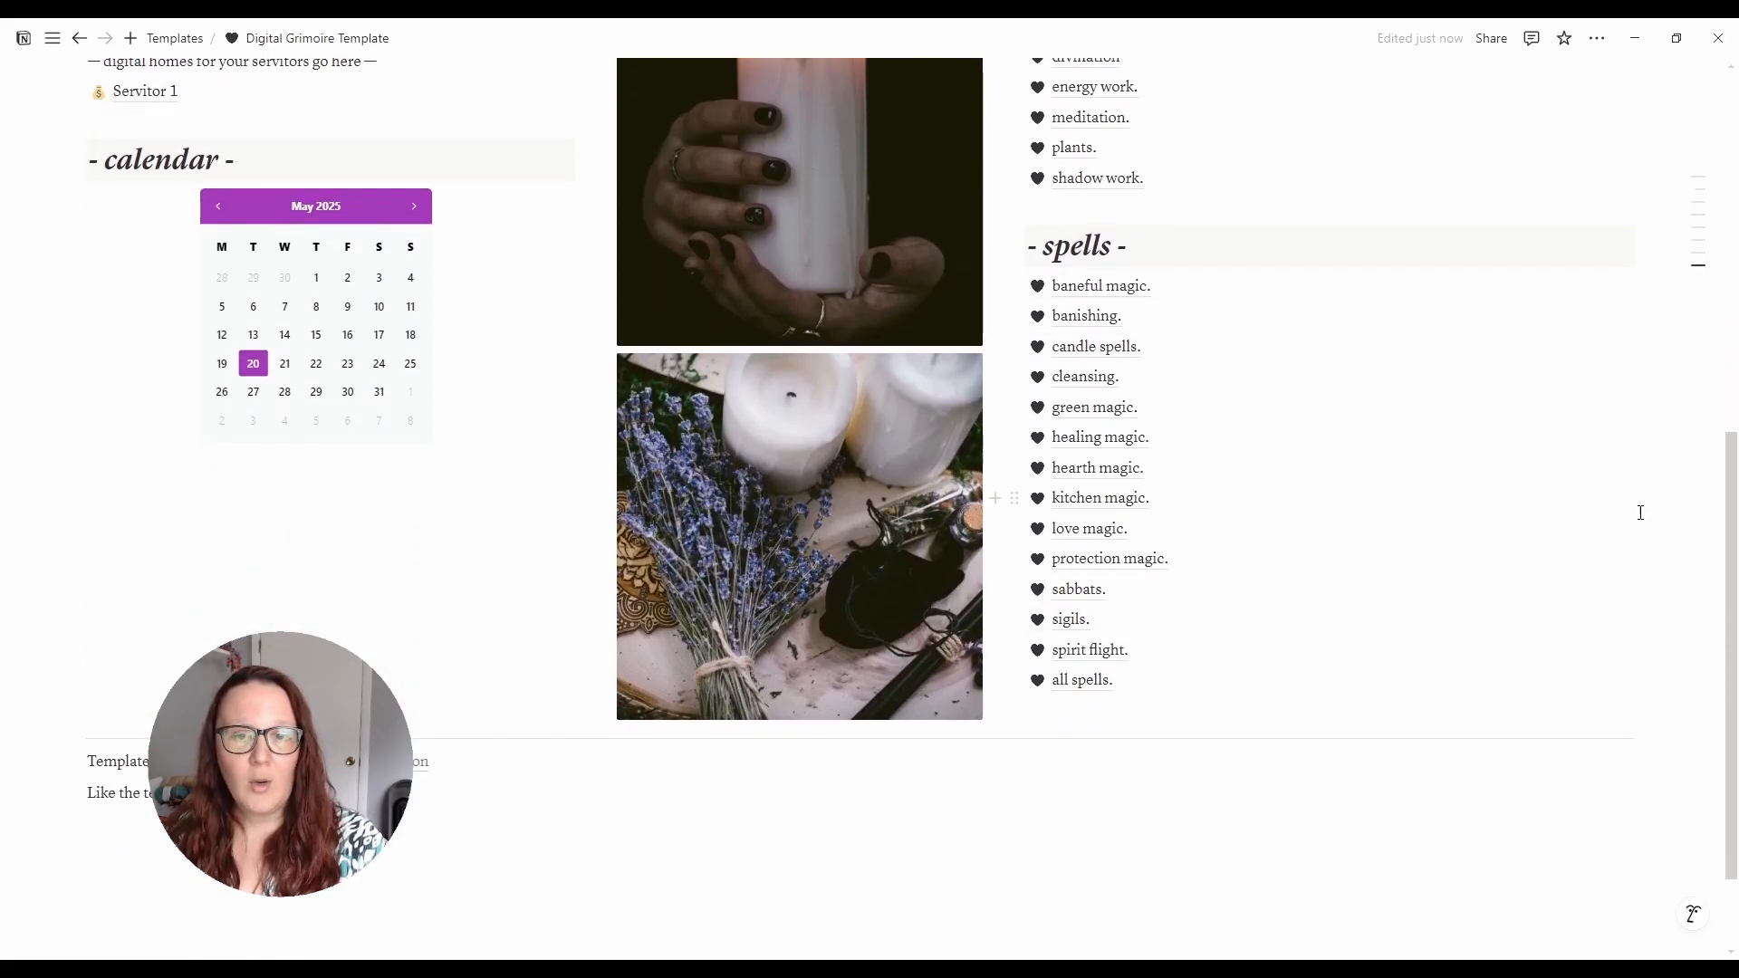
scroll(1640, 513, up, 1)
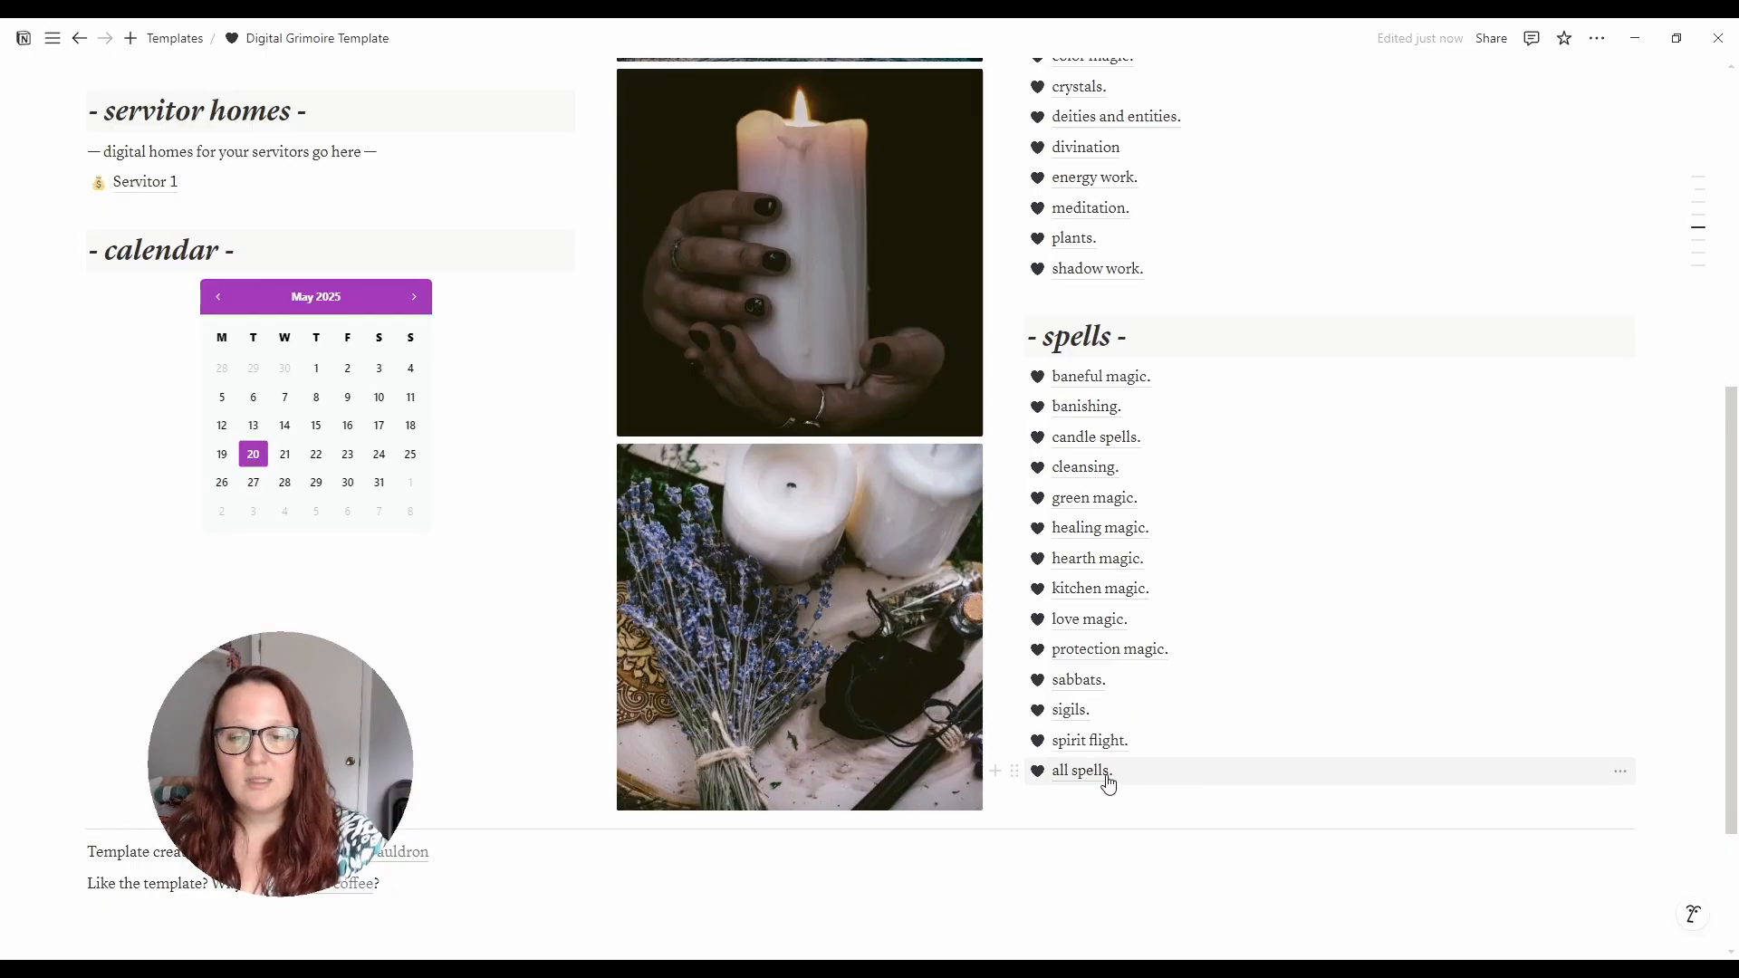
click(1200, 777)
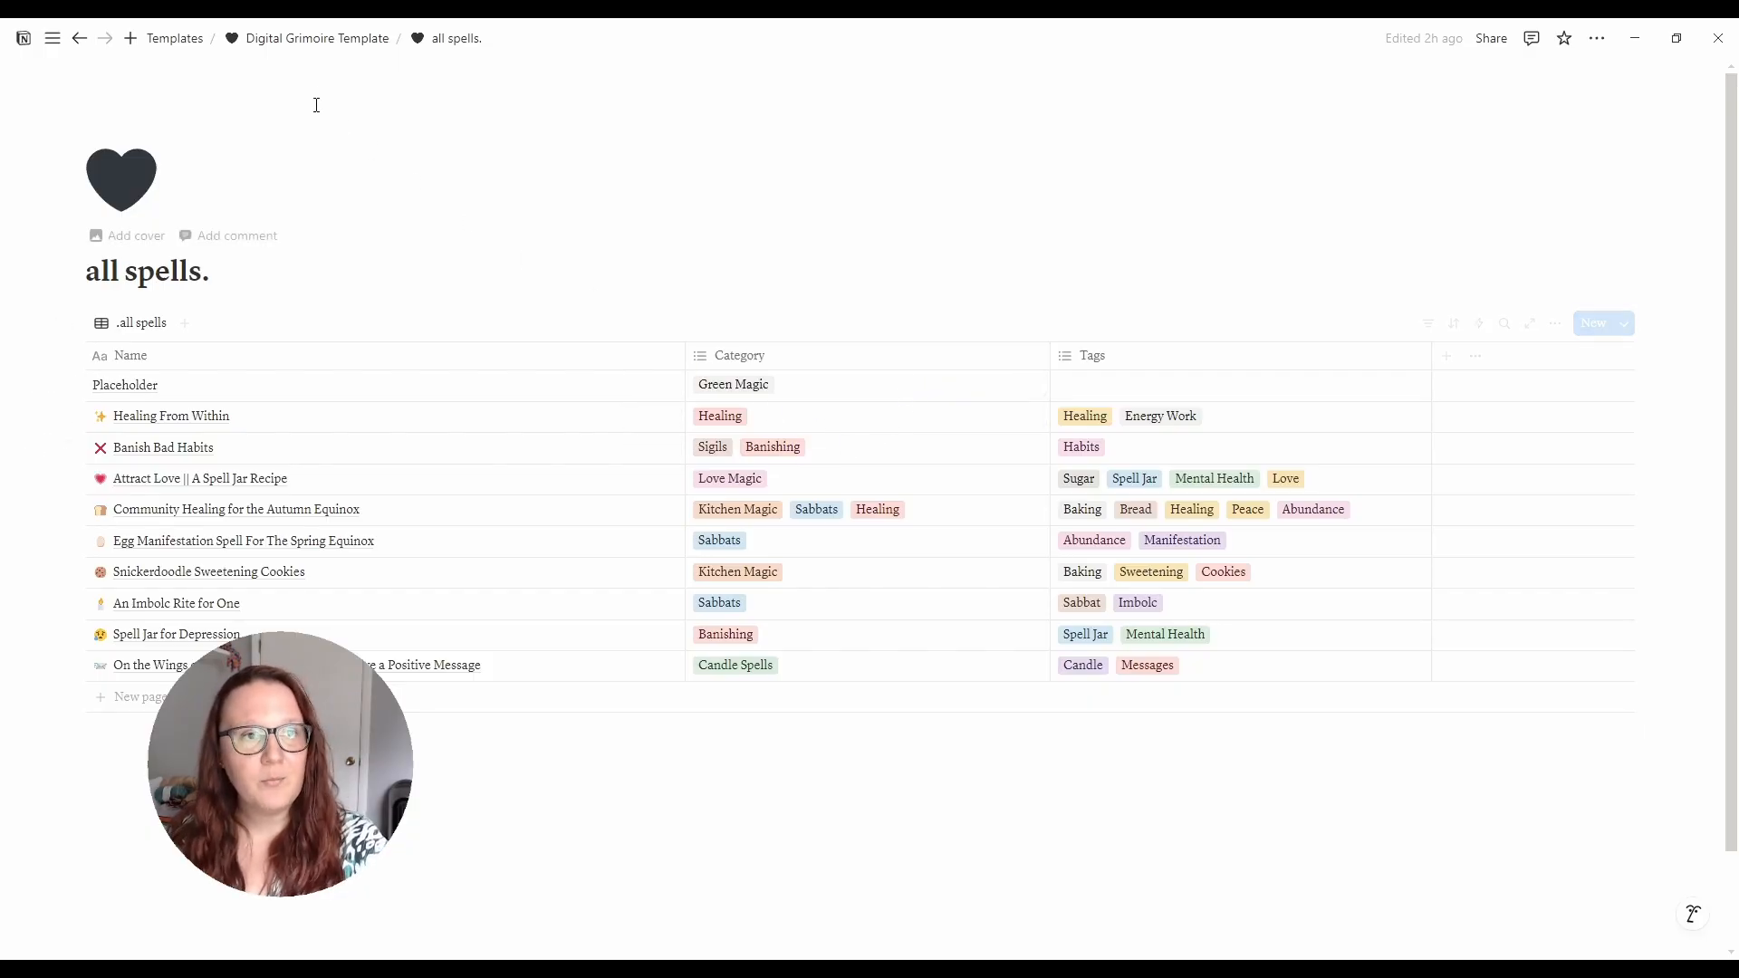
- Return to the template's main page and look over the sections down to the end of the spells list
click(316, 38)
scroll(1138, 711, down, 6)
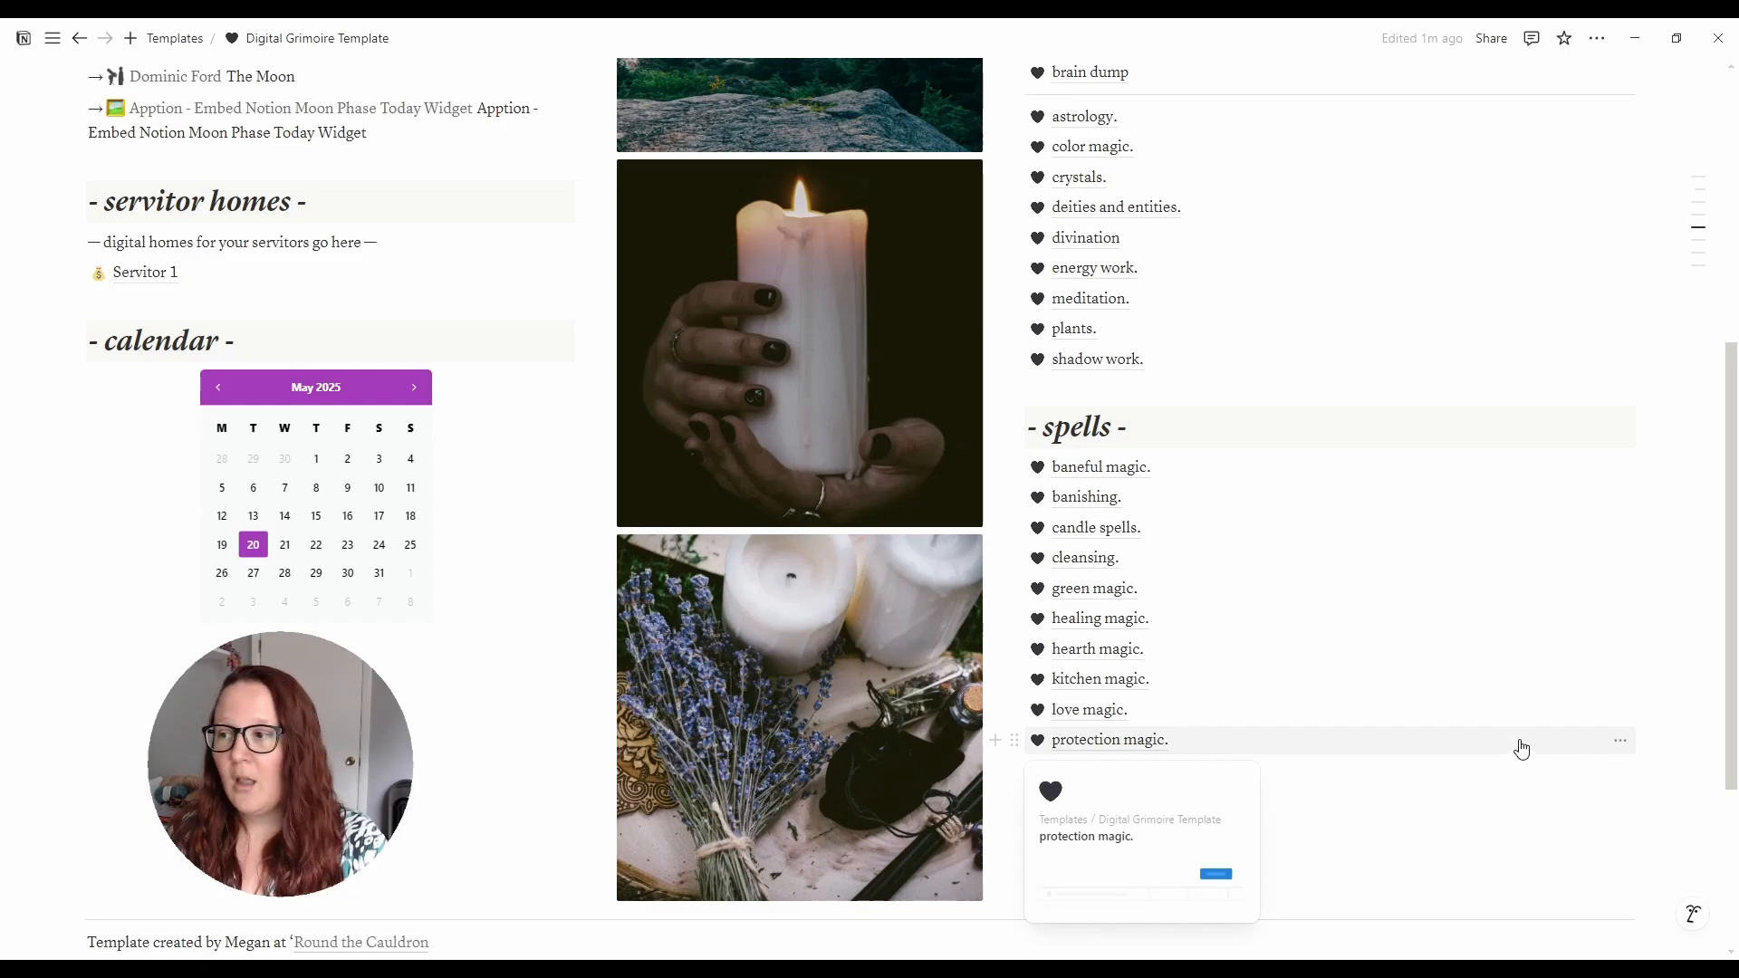
scroll(1646, 725, down, 1)
scroll(1647, 726, down, 2)
scroll(1647, 726, up, 2)
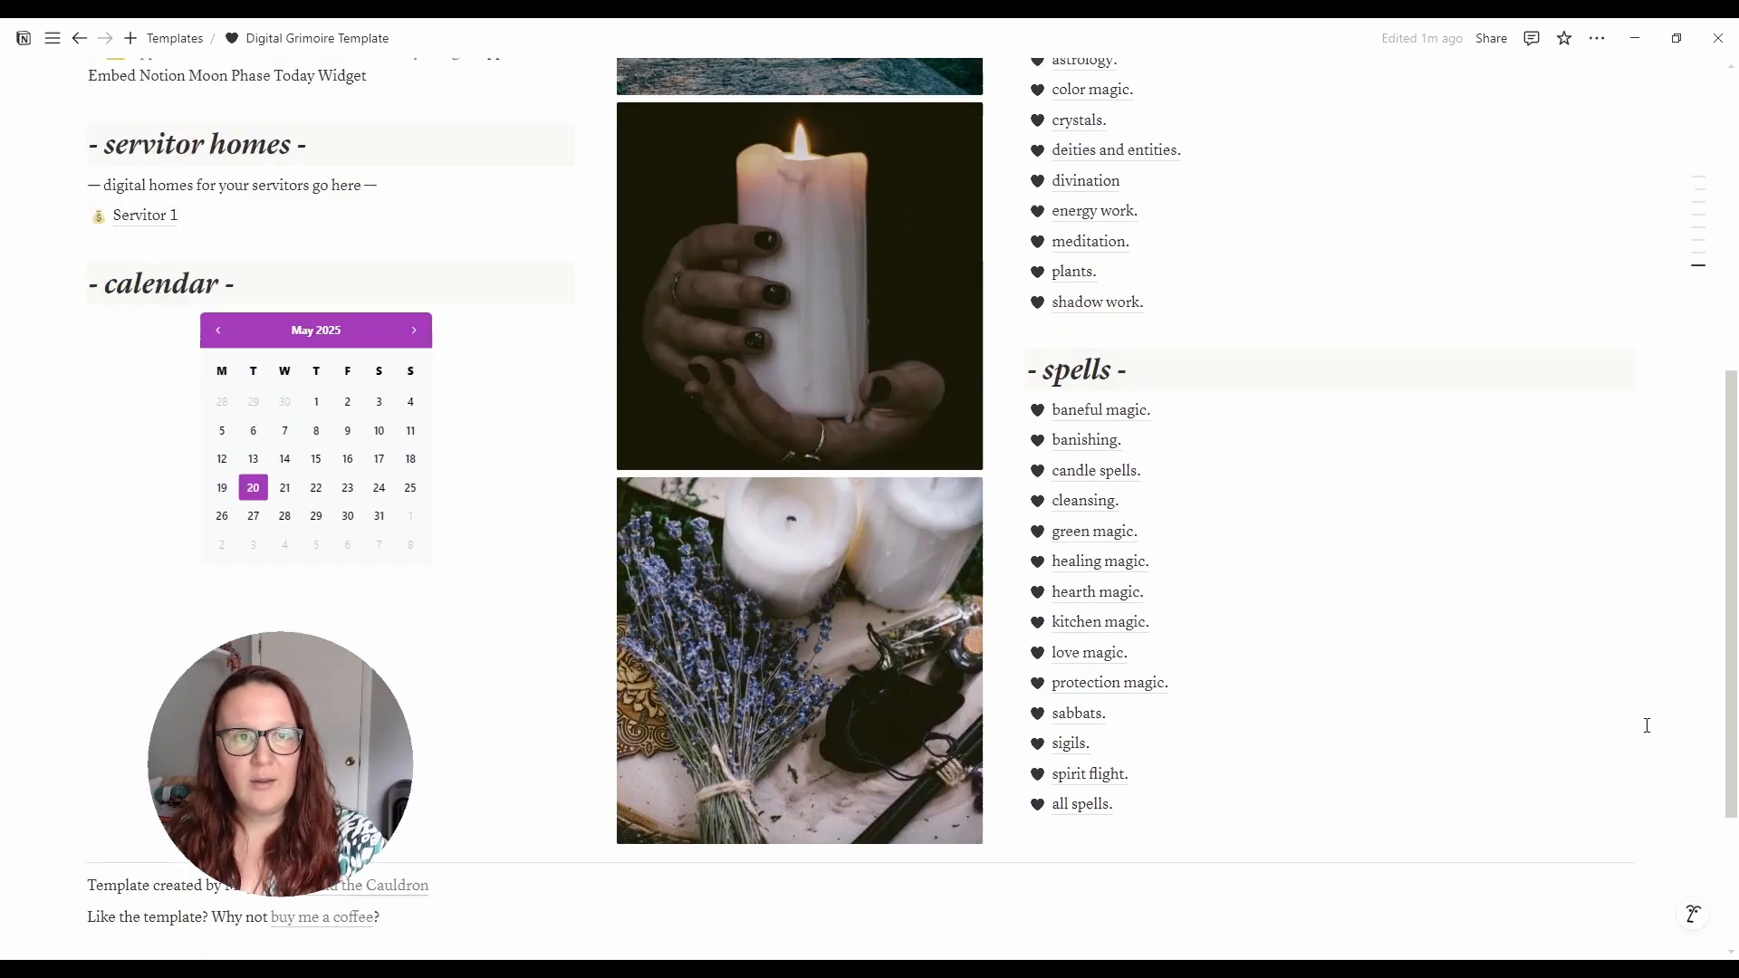